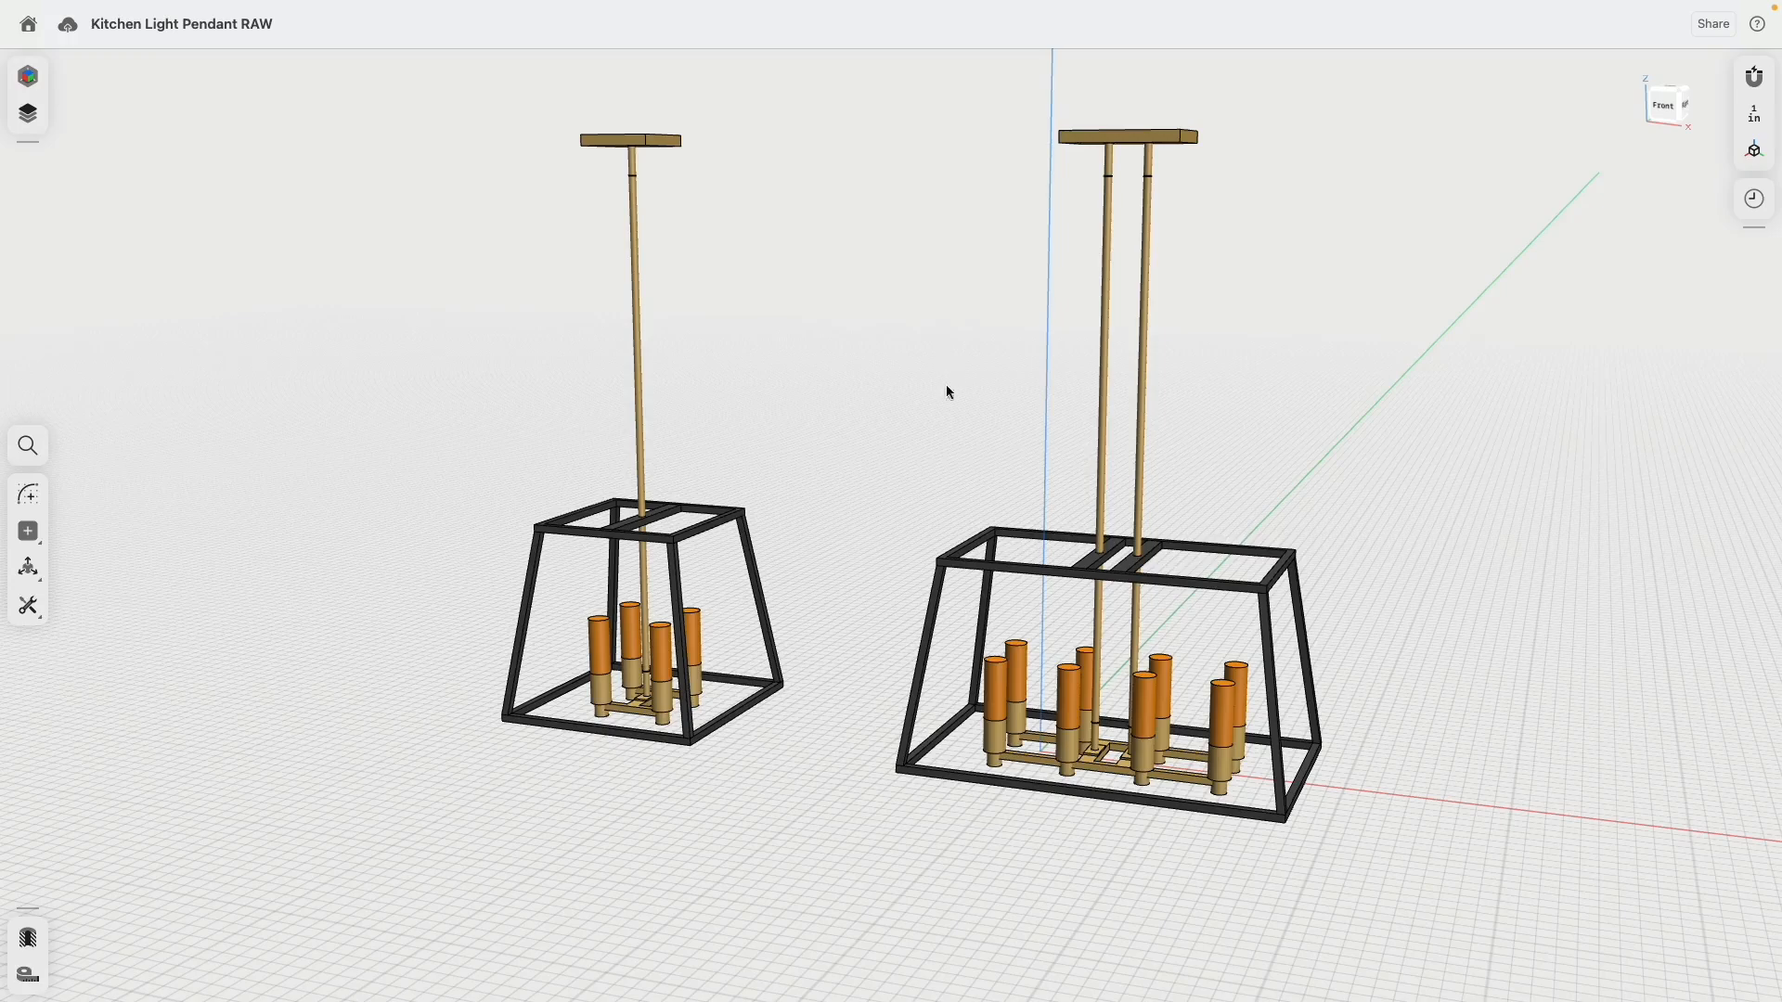
# Show the reference sketch image, compare it with the finished pendants from the front, and hide it again.
pyautogui.moveTo(946, 386); pyautogui.dragTo(950, 423, button='right')
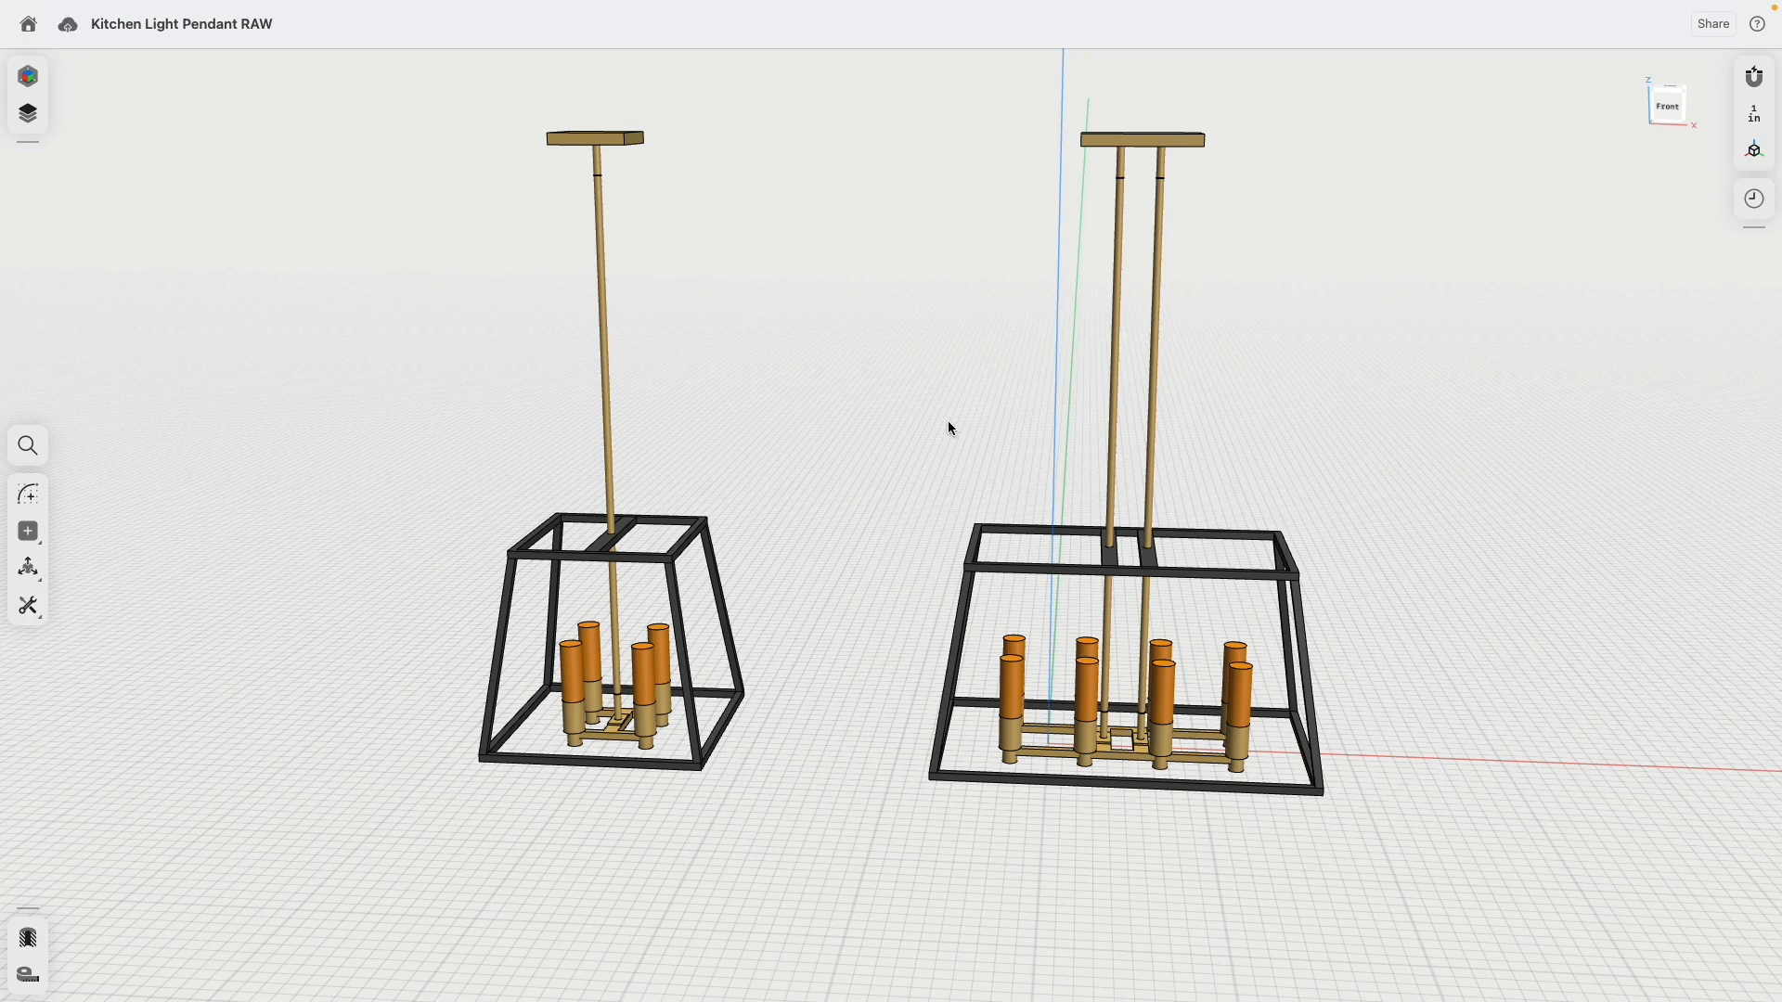
pyautogui.click(28, 113)
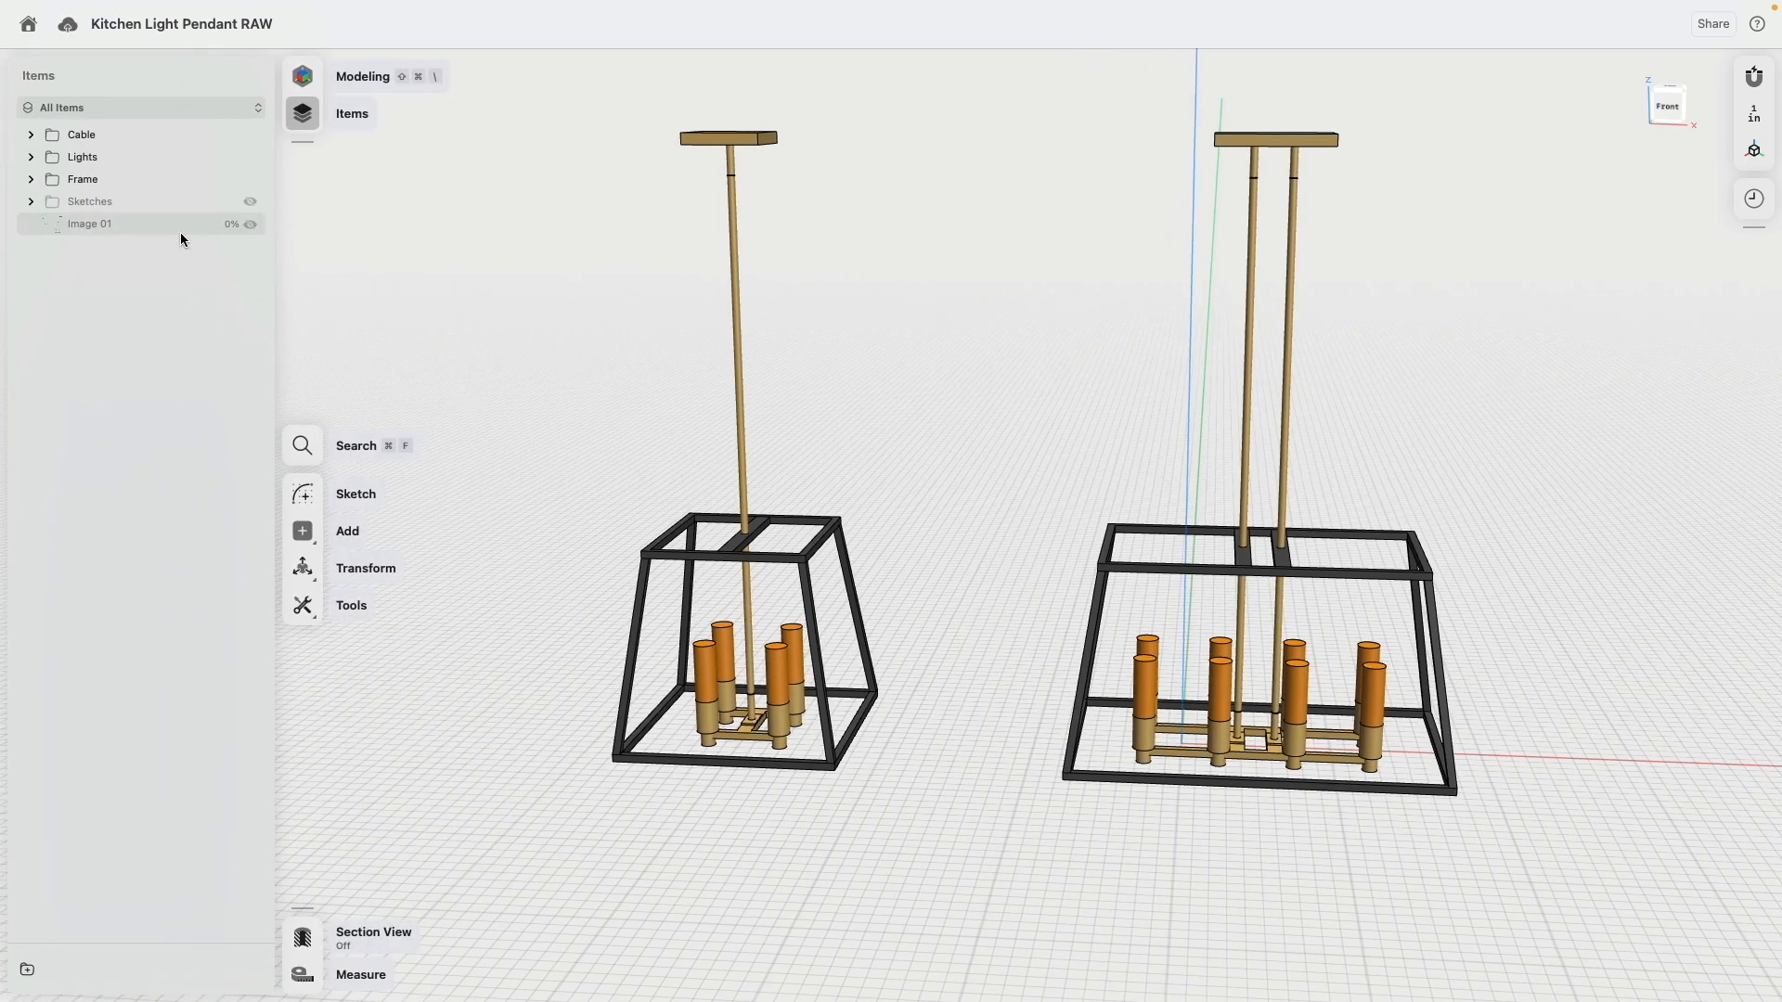
pyautogui.click(249, 225)
pyautogui.scroll(-5, 1008, 467)
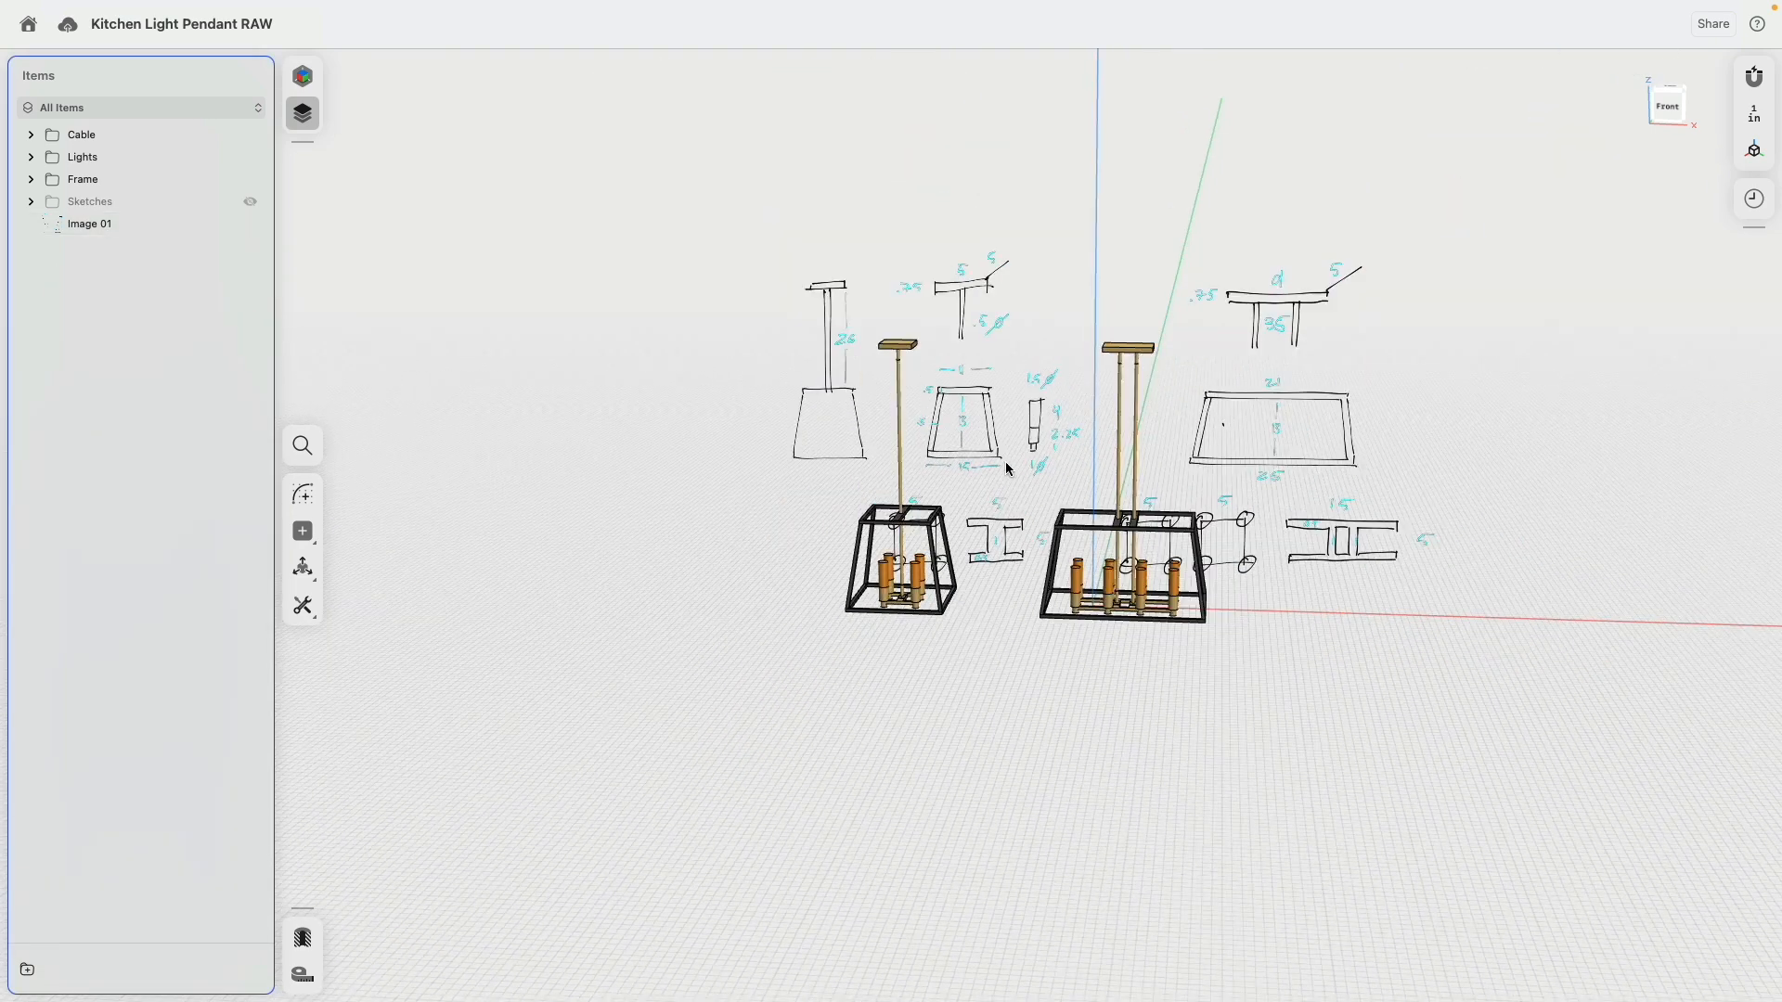
pyautogui.moveTo(1006, 468)
pyautogui.mouseDown(button='right')
pyautogui.moveTo(1037, 433)
pyautogui.moveTo(943, 449)
pyautogui.moveTo(1027, 460)
pyautogui.mouseUp(button='right')
pyautogui.click(1670, 103)
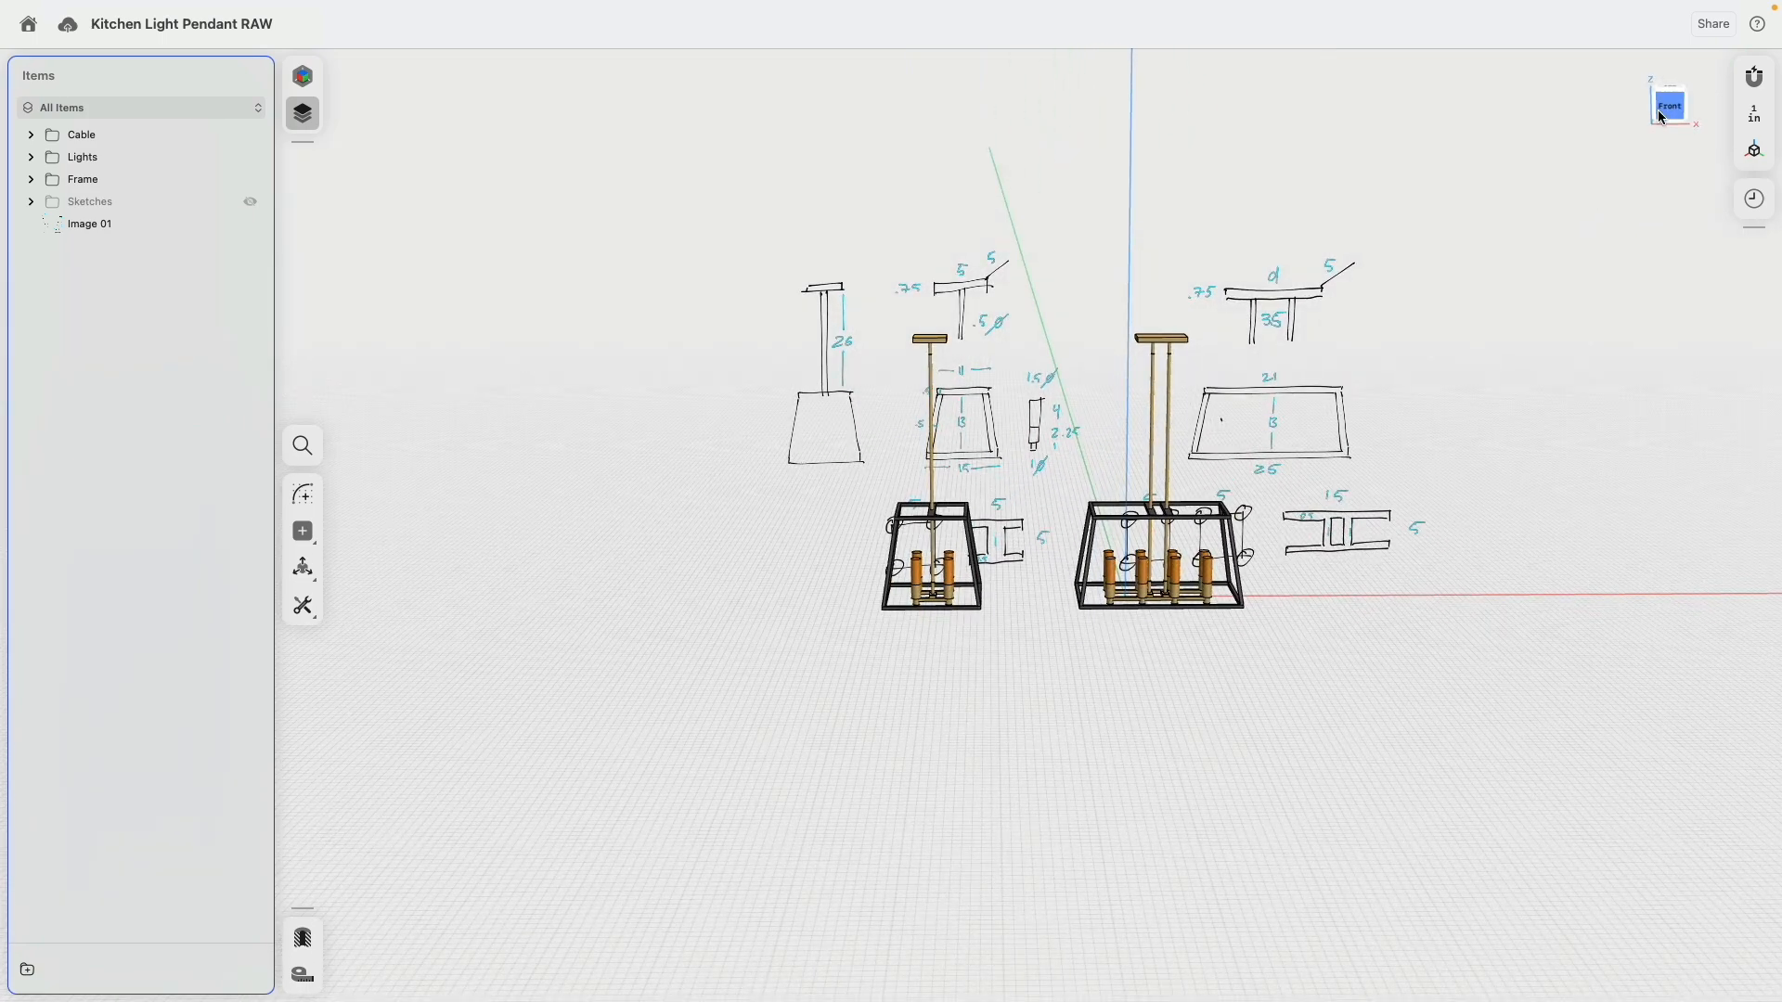
pyautogui.scroll(5, 1127, 443)
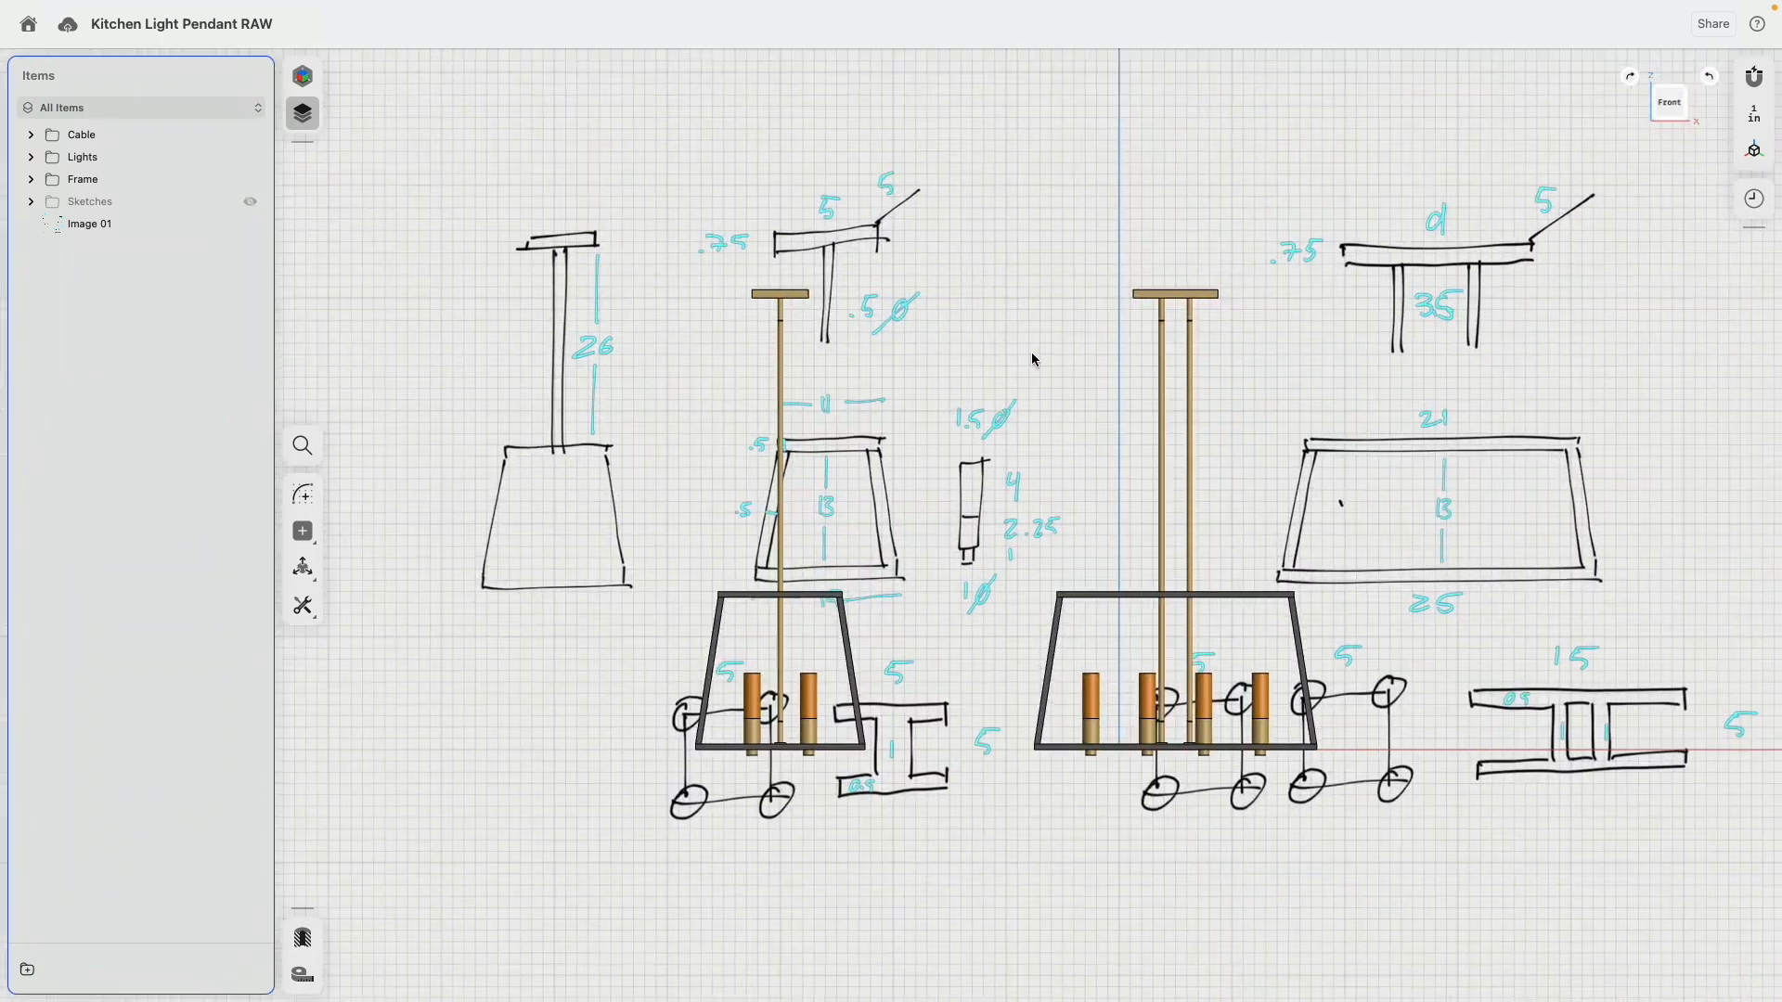
pyautogui.click(251, 223)
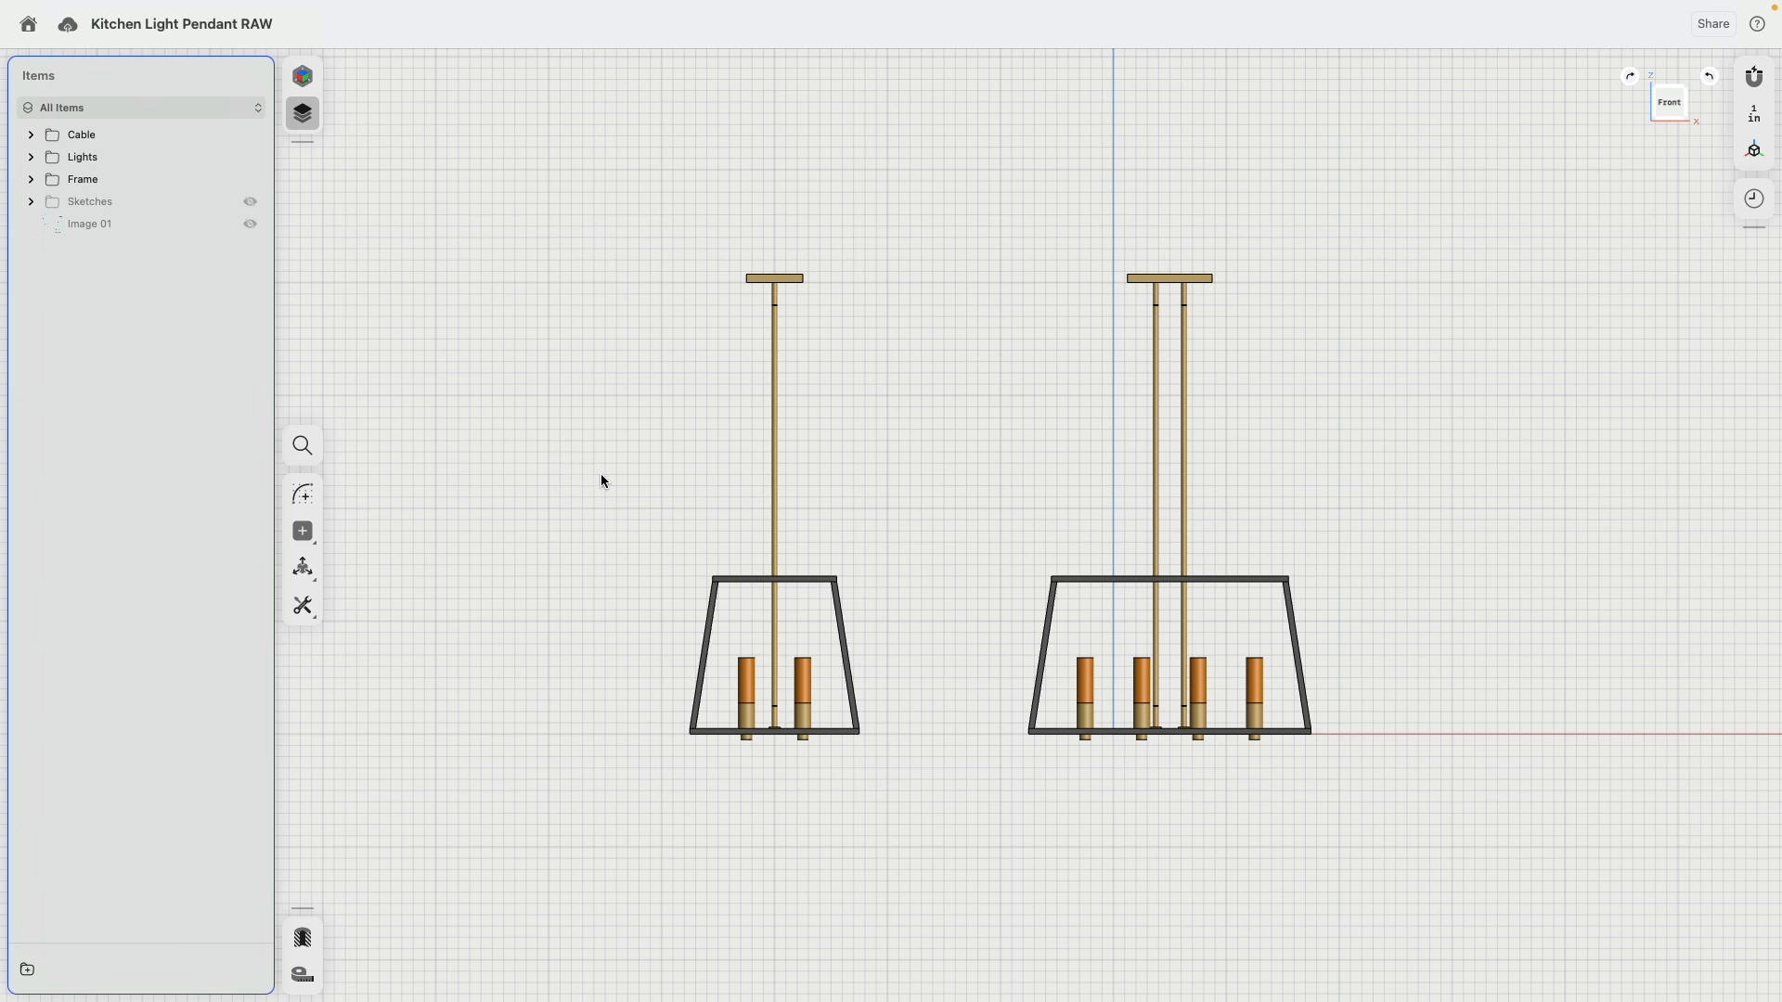
# Examine both finished pendants from several angles in the modeling view and in the rendered visualization view.
pyautogui.moveTo(602, 482); pyautogui.dragTo(652, 505, button='right')
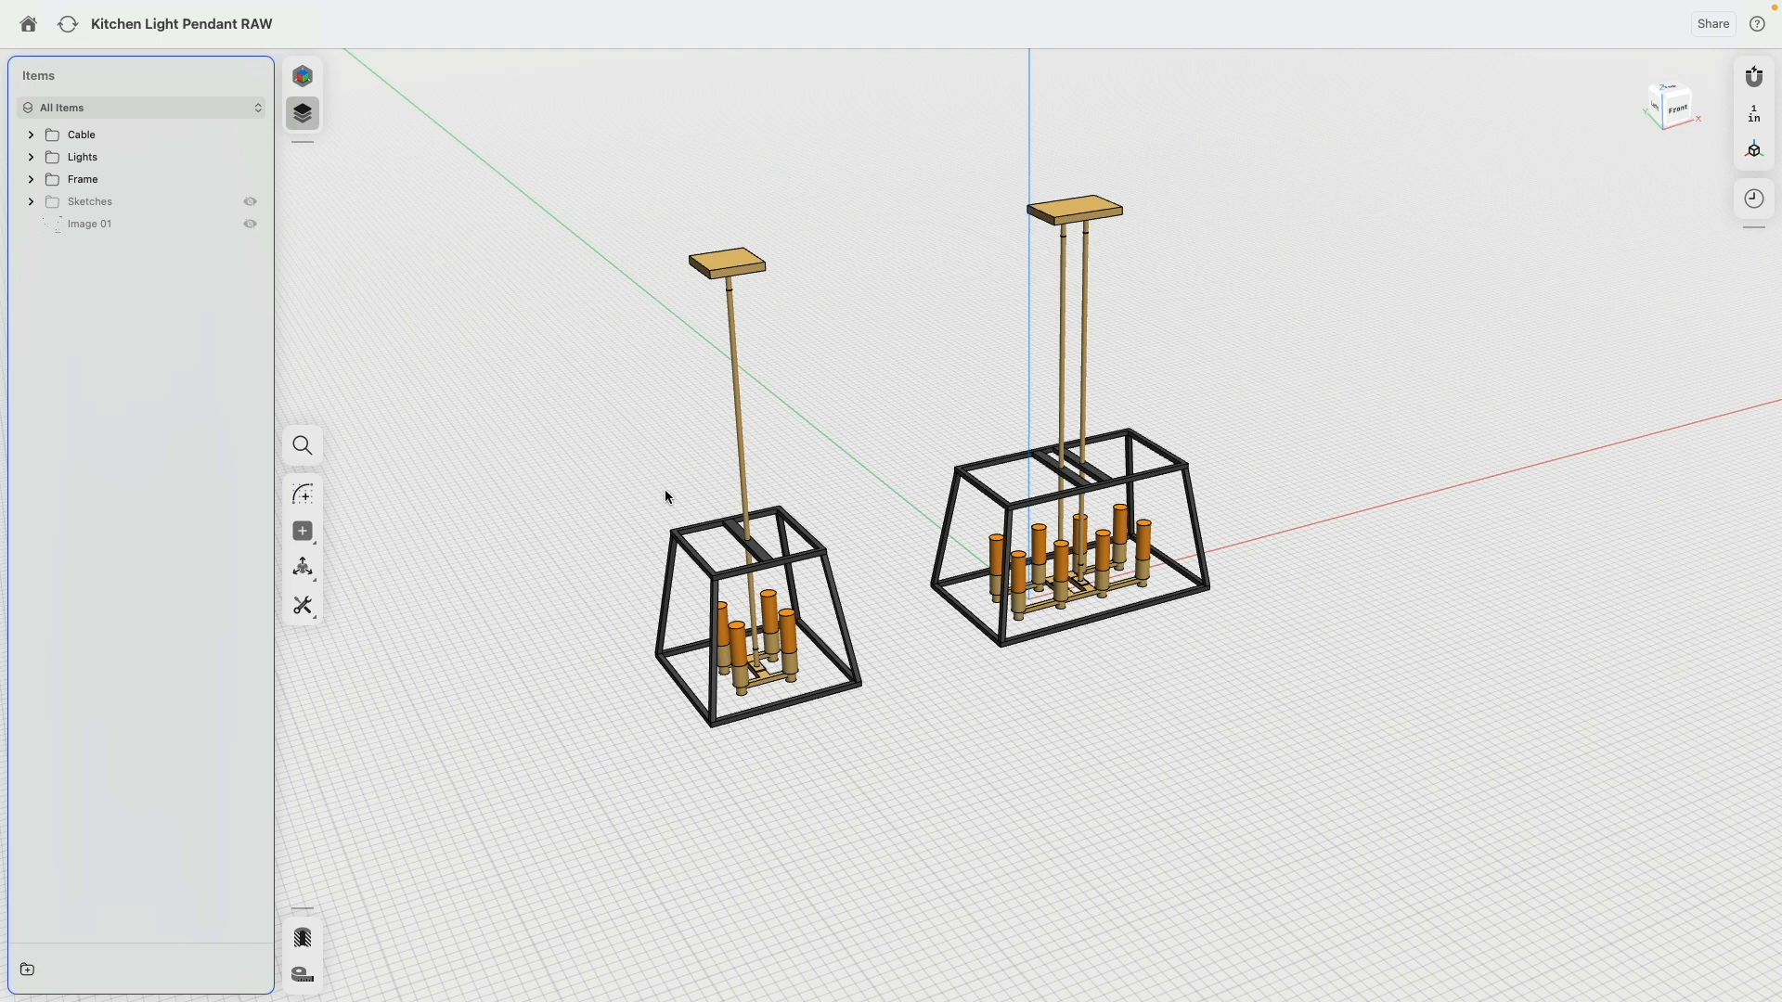
pyautogui.moveTo(664, 498); pyautogui.dragTo(768, 492, button='right')
pyautogui.scroll(5, 768, 491)
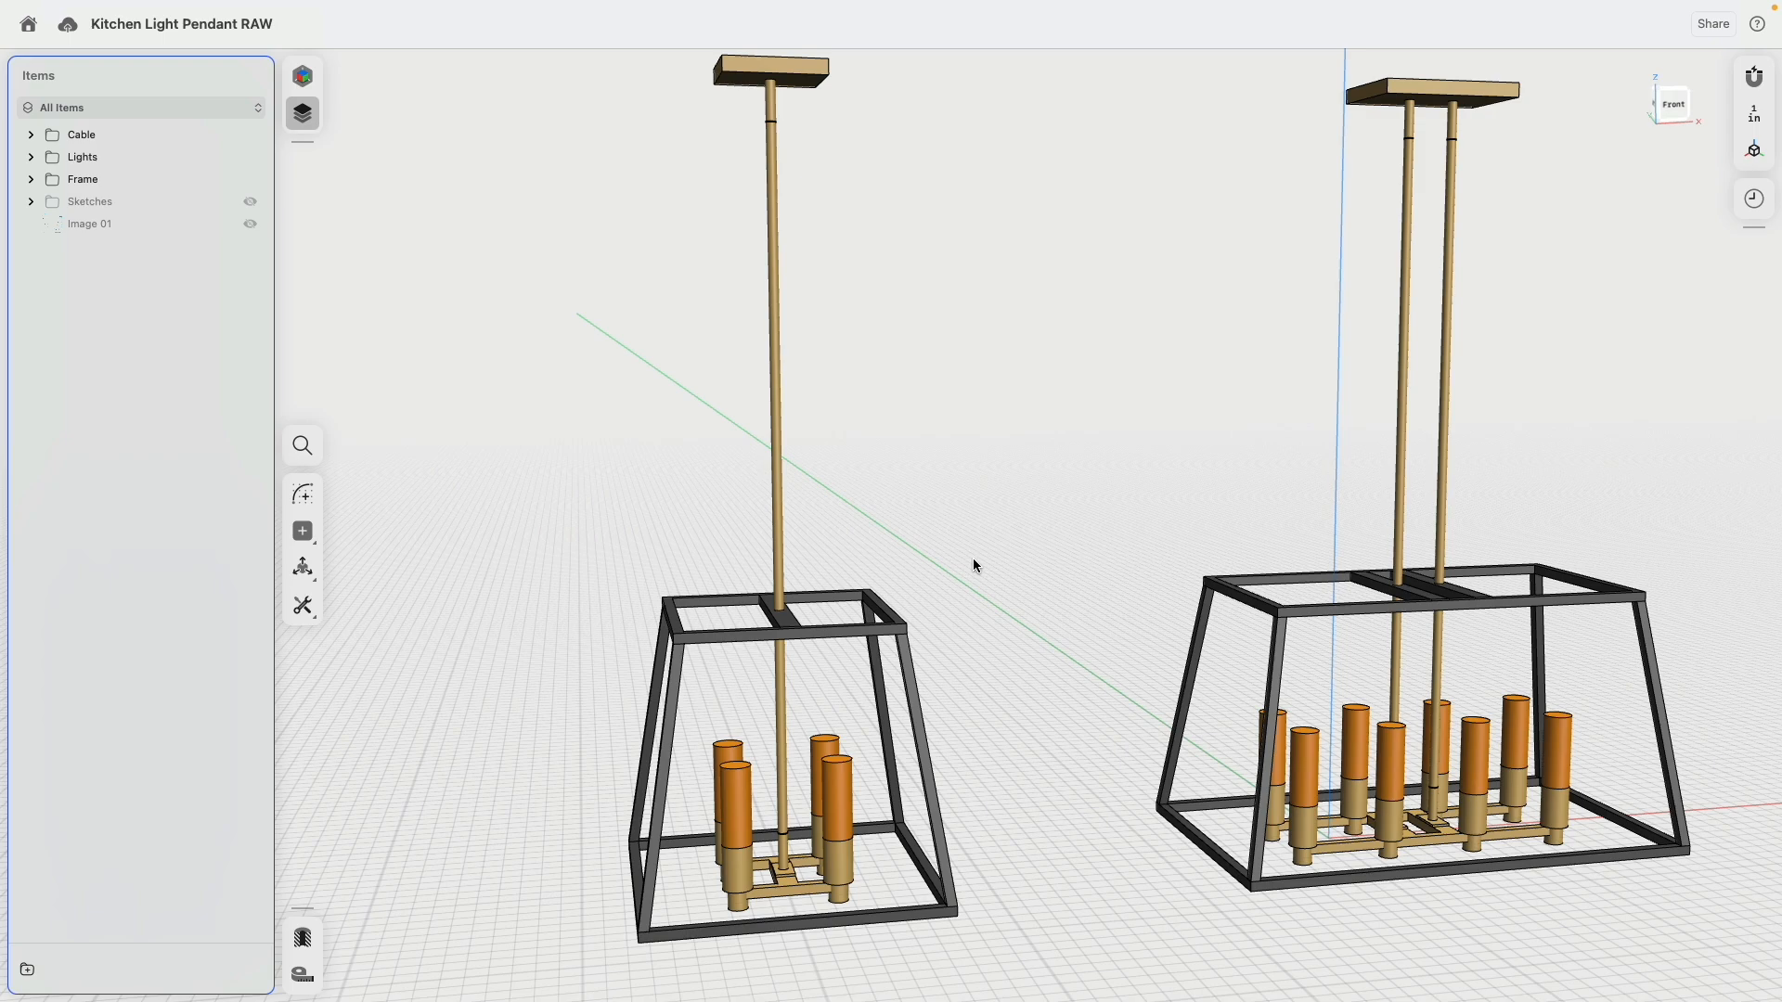
pyautogui.moveTo(1592, 458); pyautogui.dragTo(1138, 508, button='right')
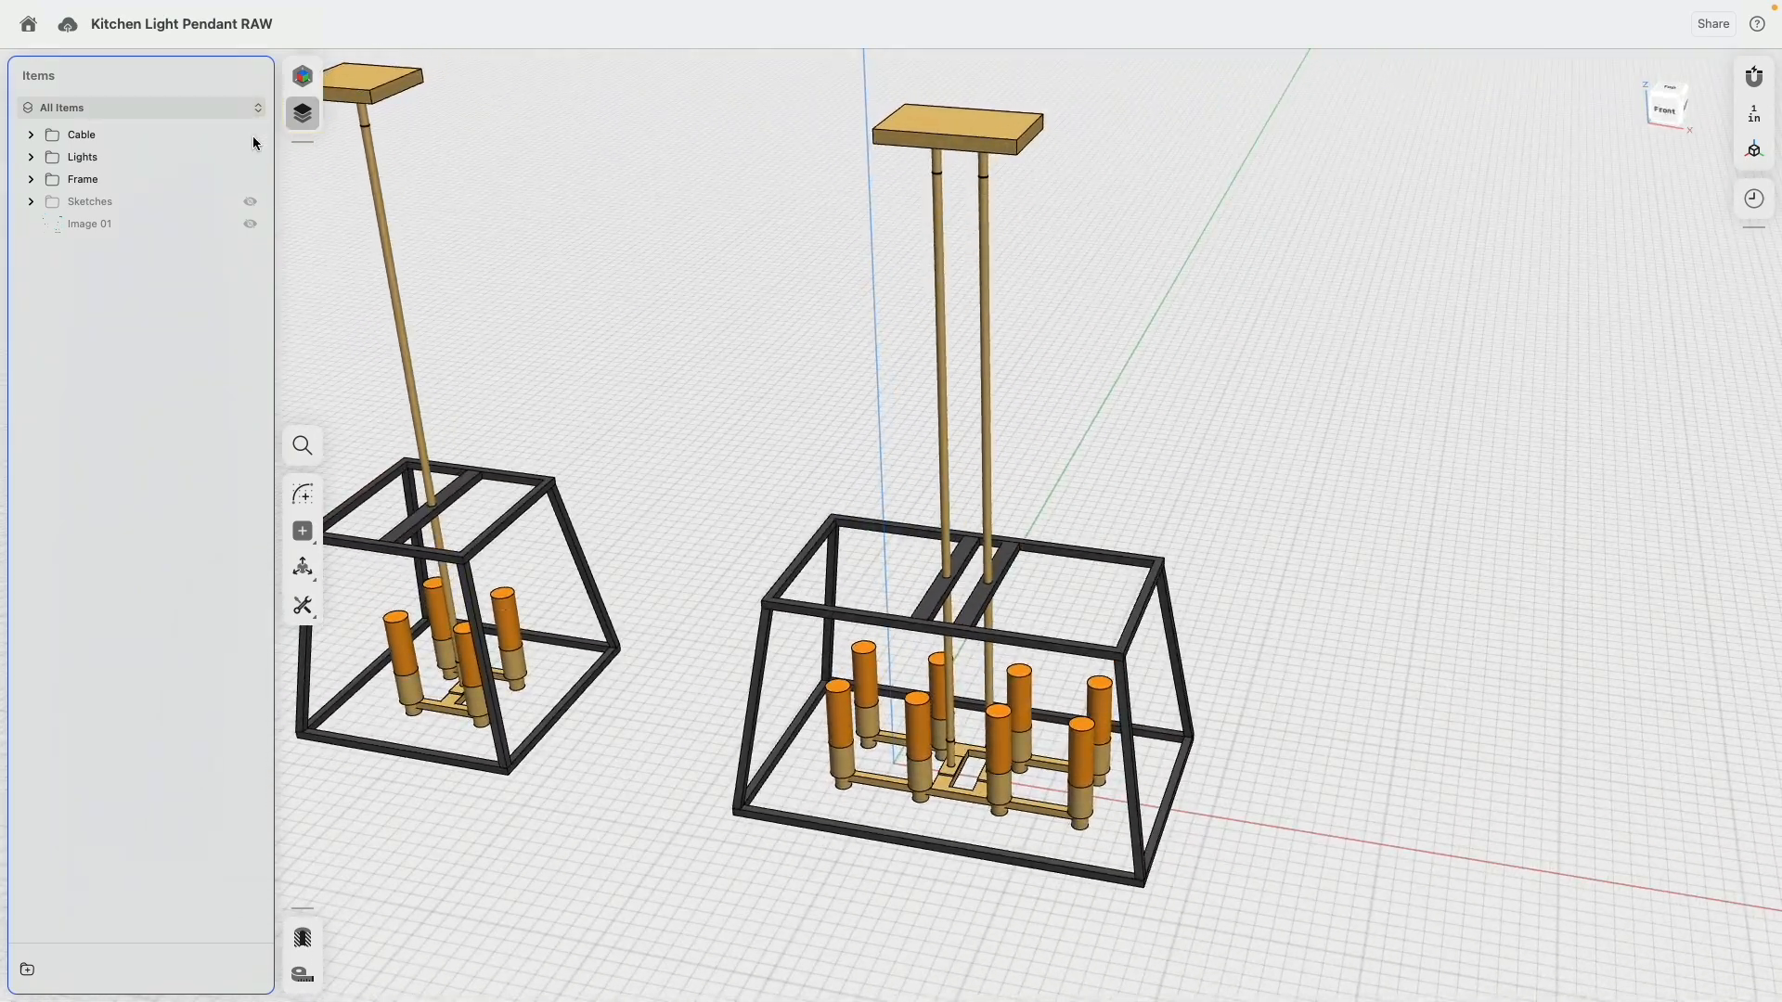
pyautogui.click(301, 75)
pyautogui.click(111, 113)
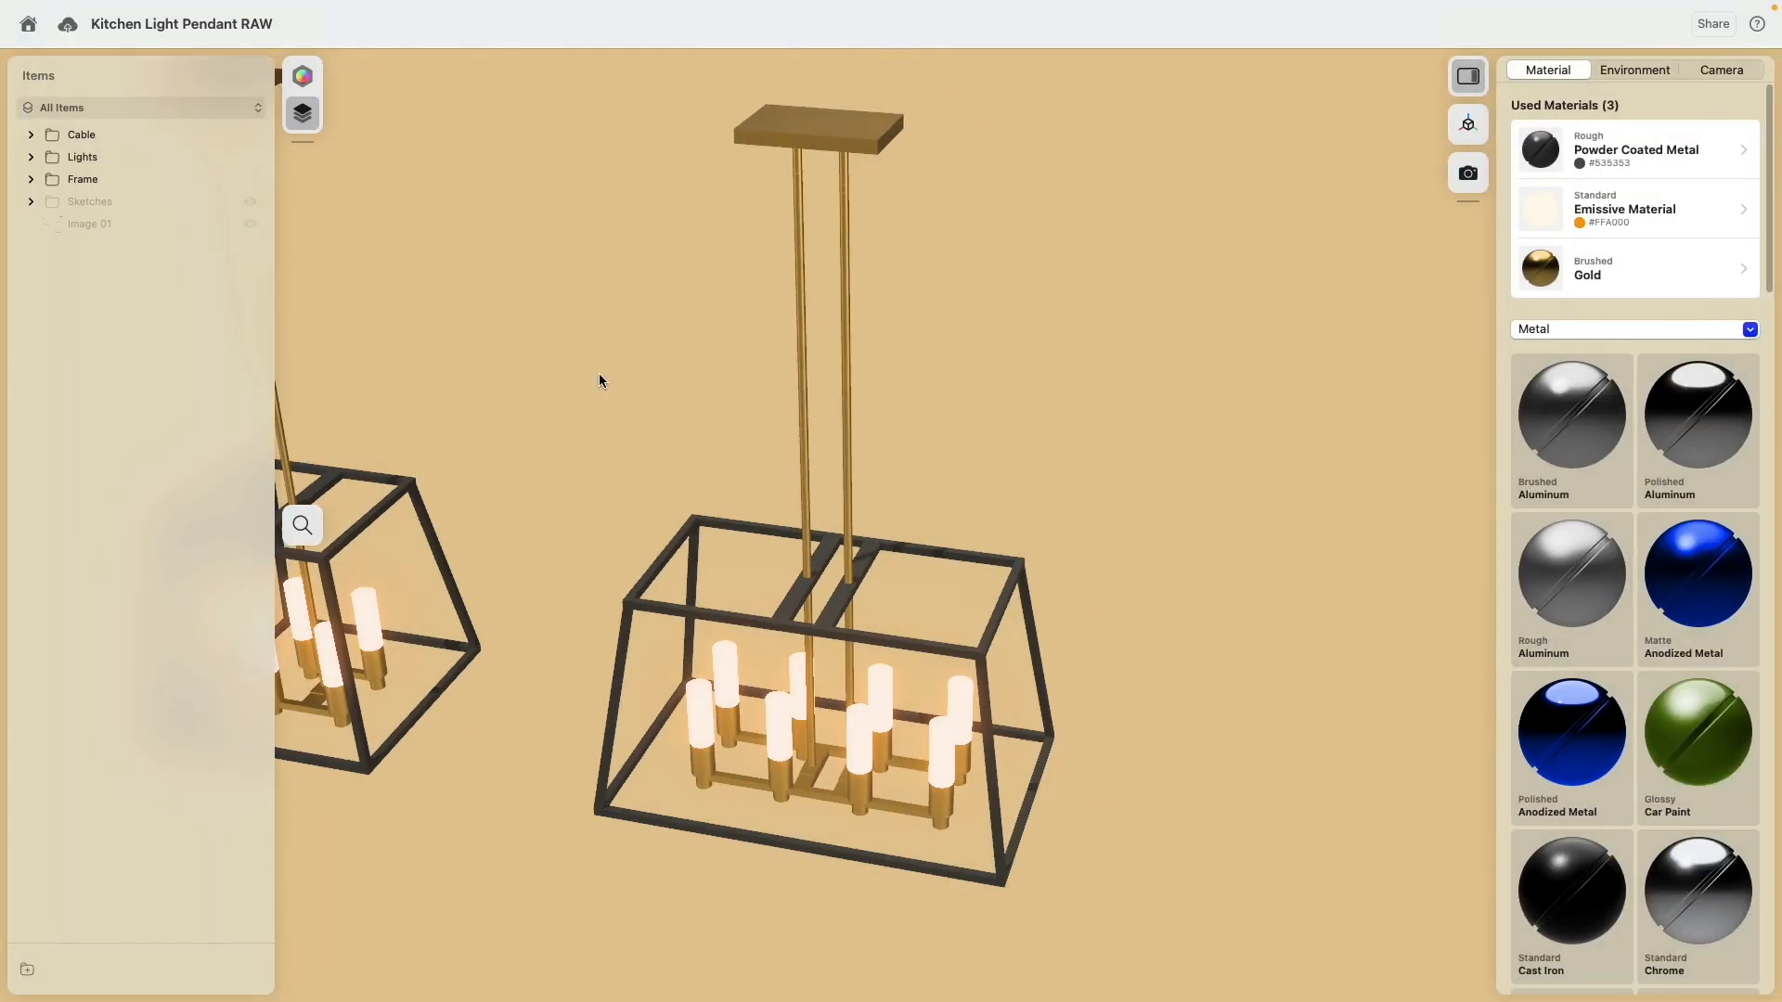
pyautogui.moveTo(599, 373); pyautogui.dragTo(919, 445, button='right')
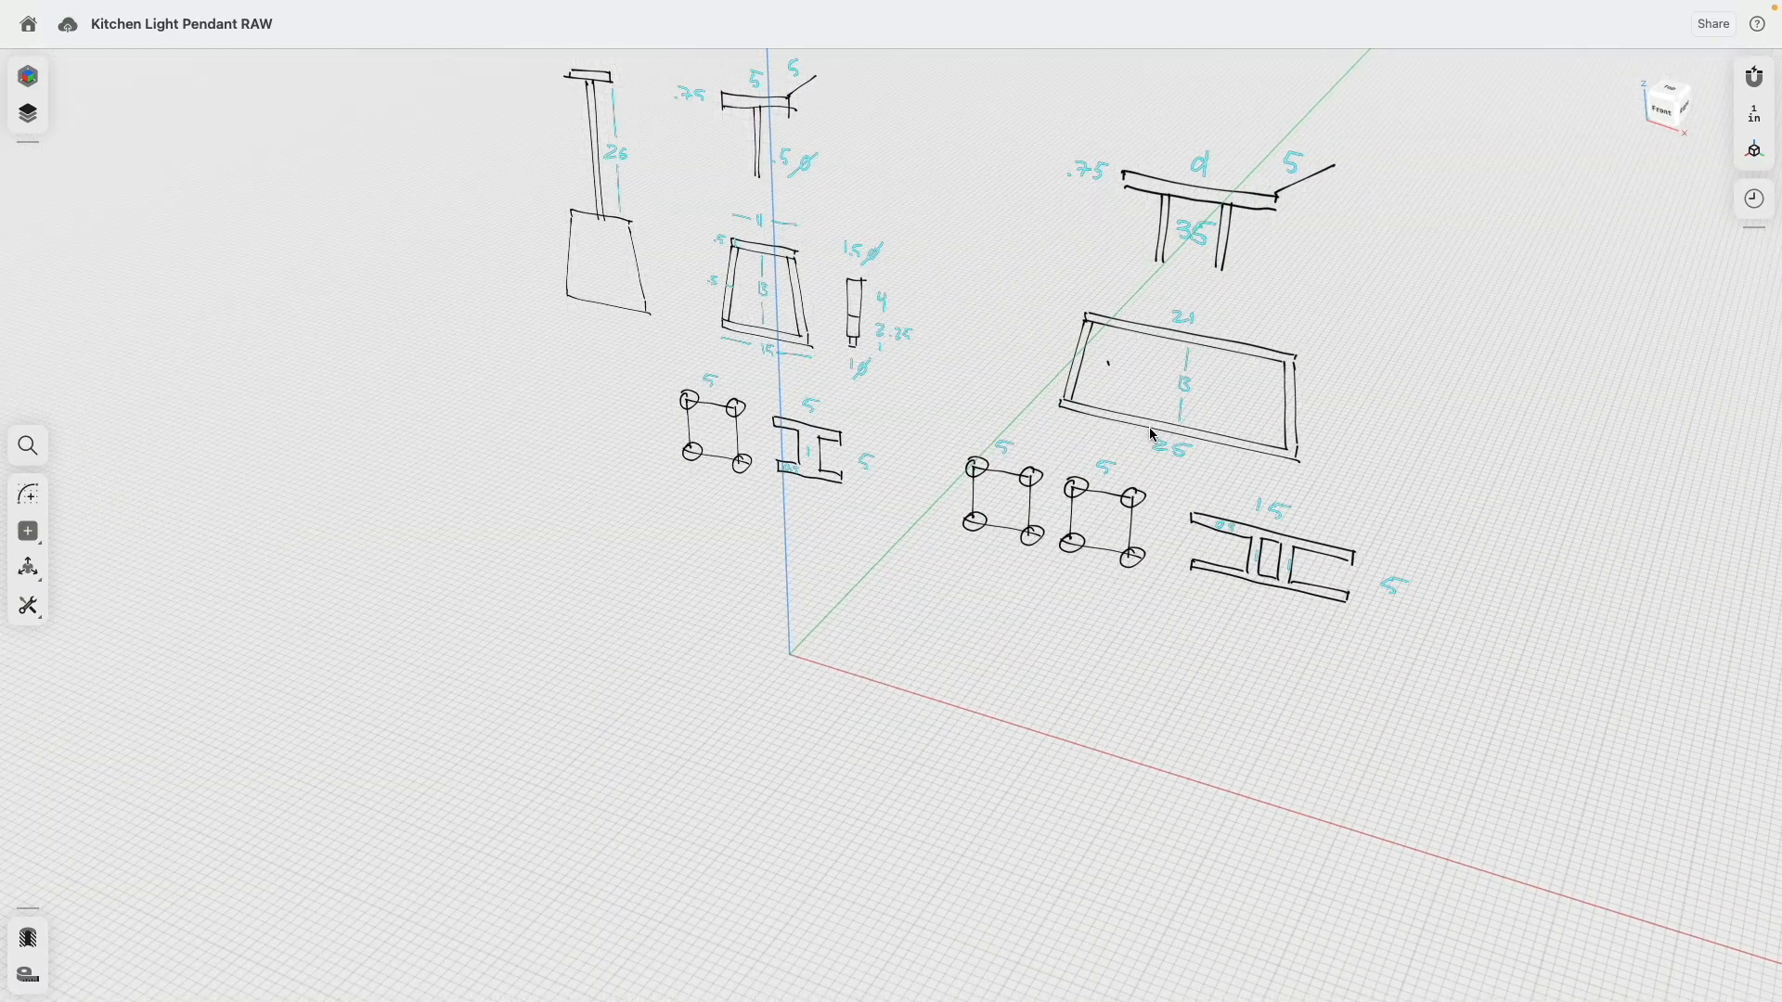
# Examine the dimensioned reference sketches from the front and in relation to the origin axes.
pyautogui.press('m')
pyautogui.moveTo(1013, 605); pyautogui.dragTo(752, 519, button='right')
pyautogui.click(754, 520)
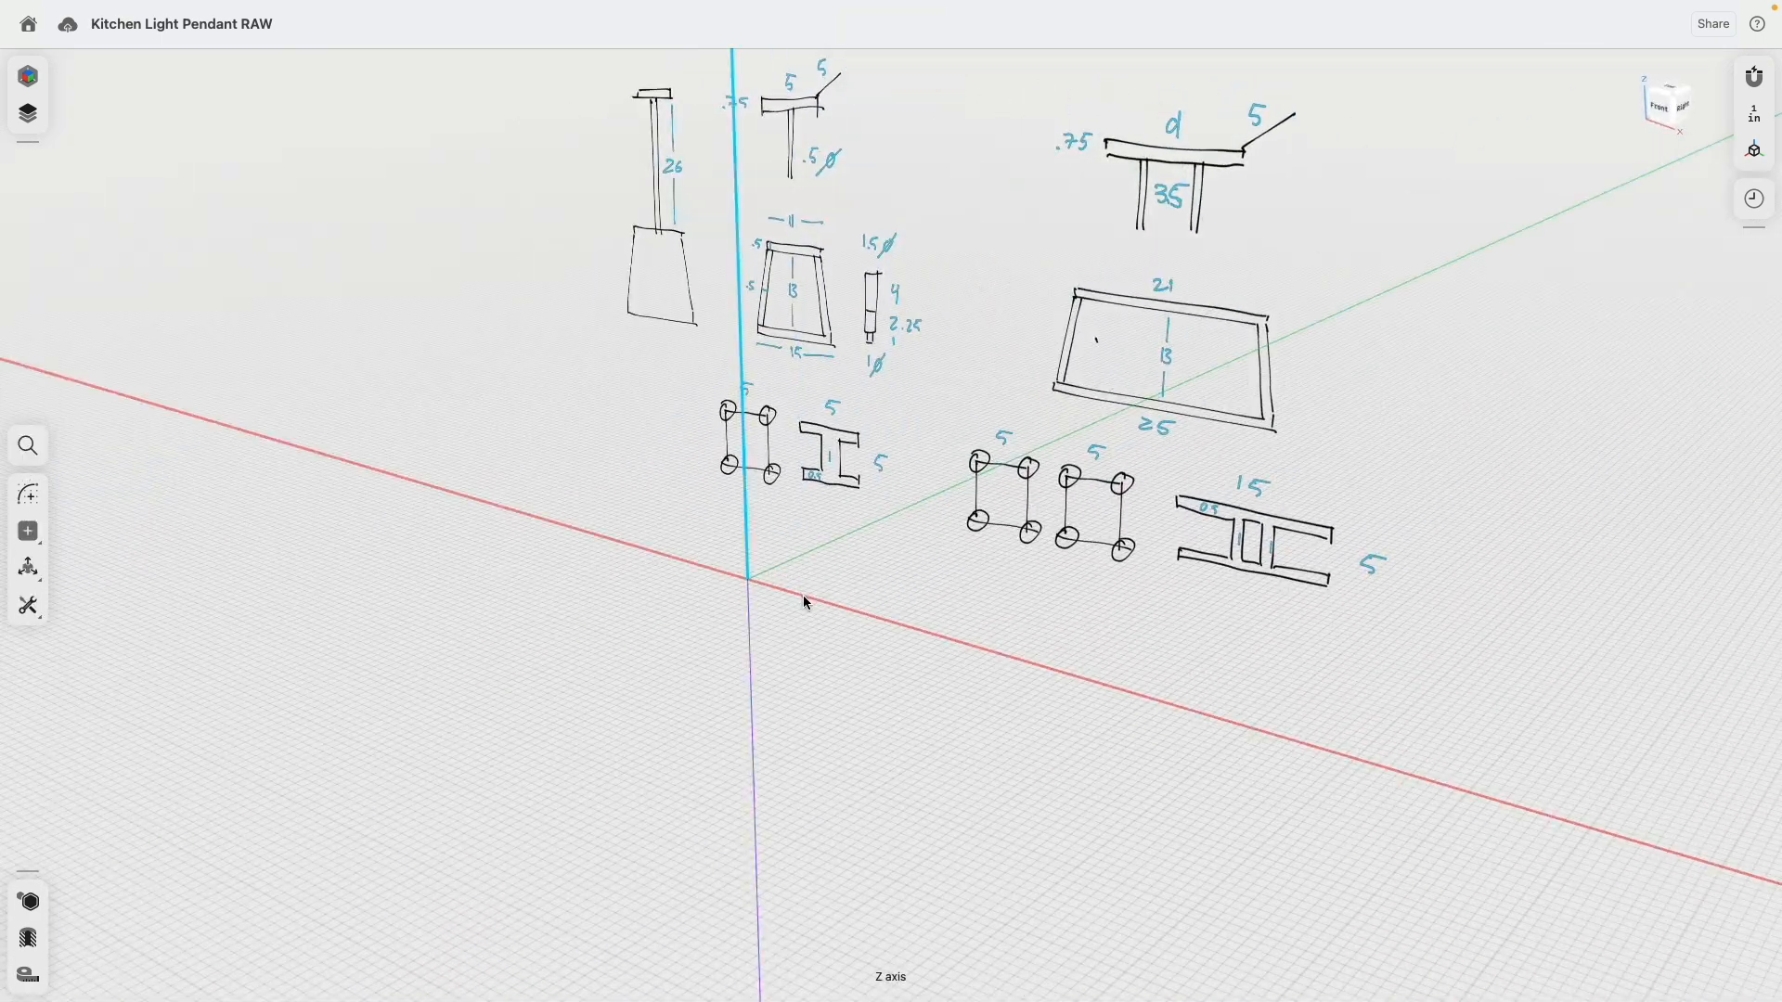
pyautogui.click(803, 601)
pyautogui.click(1657, 106)
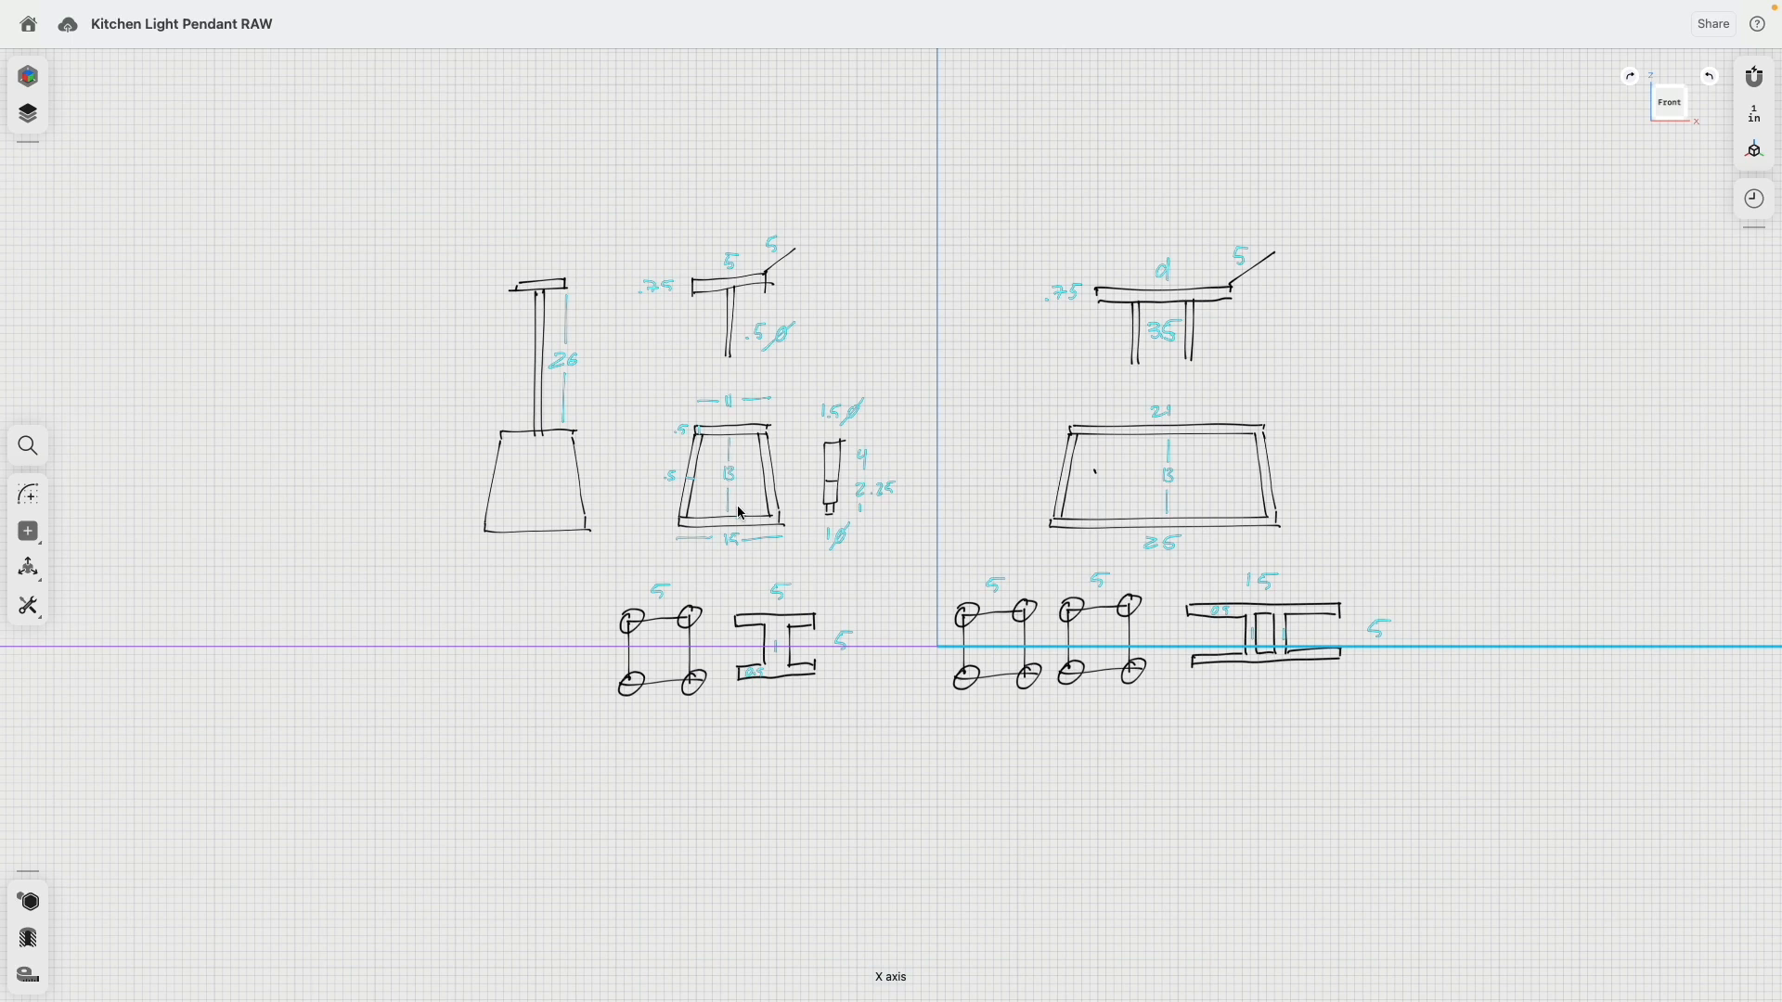
pyautogui.scroll(5, 733, 534)
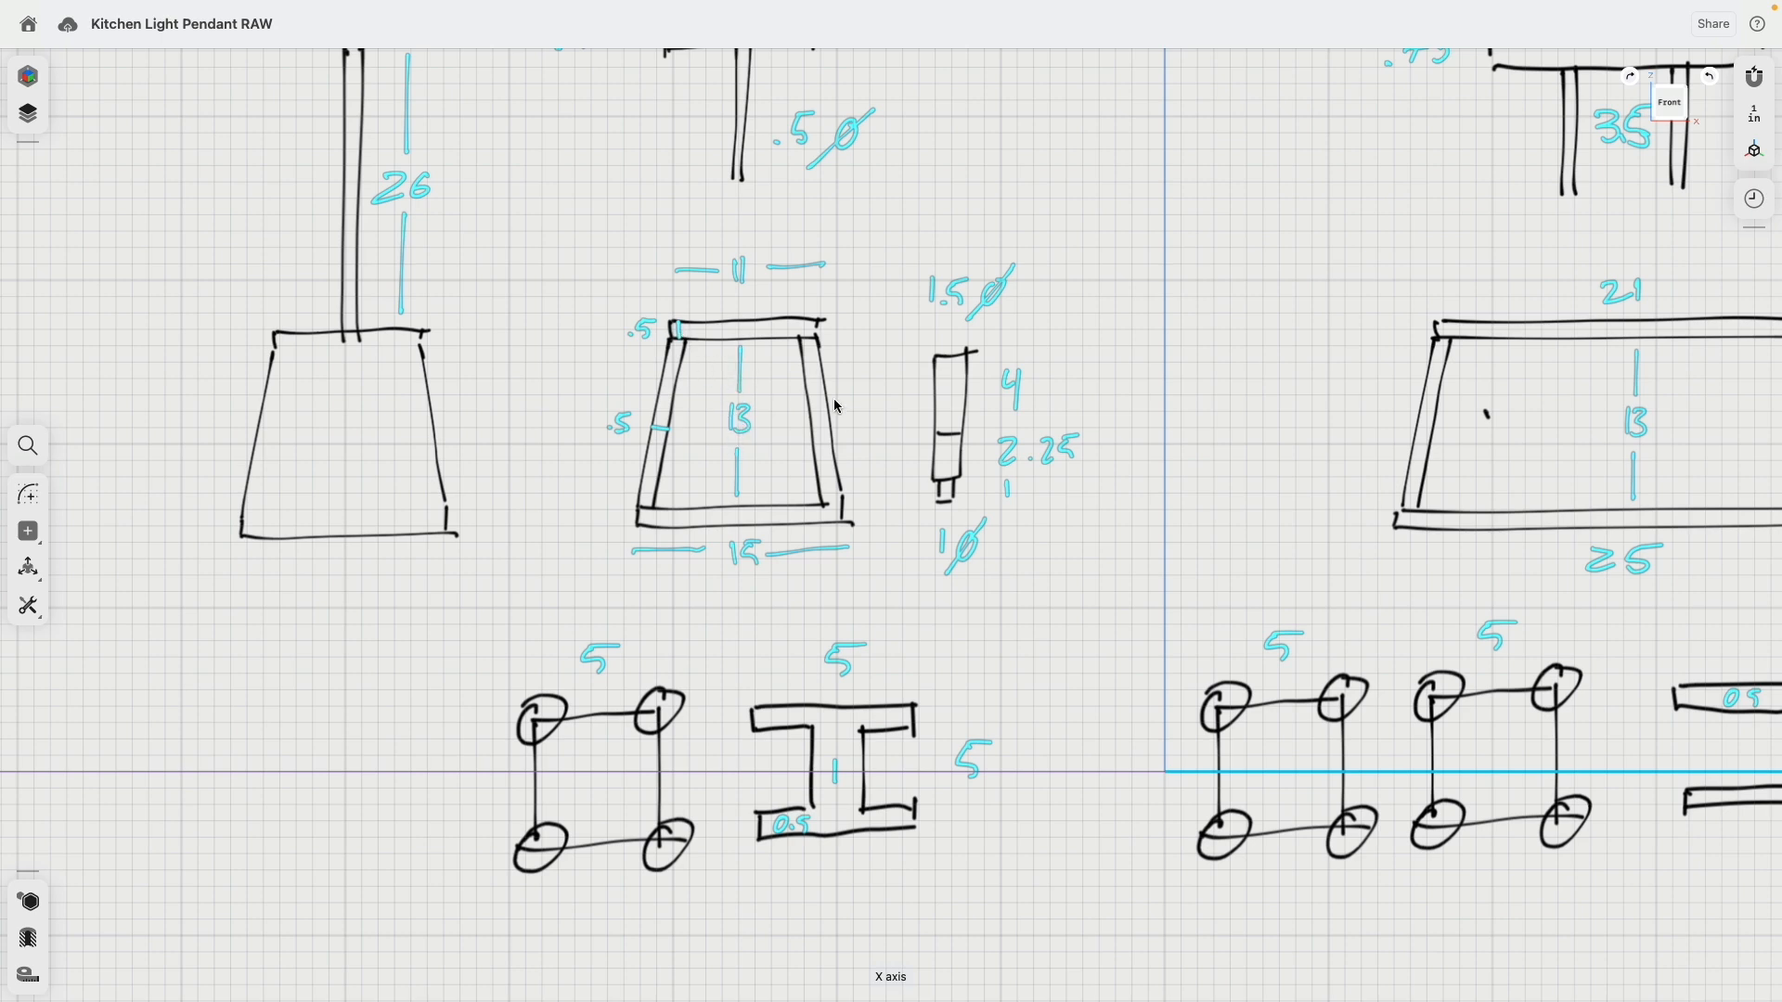
pyautogui.scroll(-5, 834, 403)
pyautogui.moveTo(978, 352); pyautogui.dragTo(934, 527, button='right')
pyautogui.scroll(-3, 931, 548)
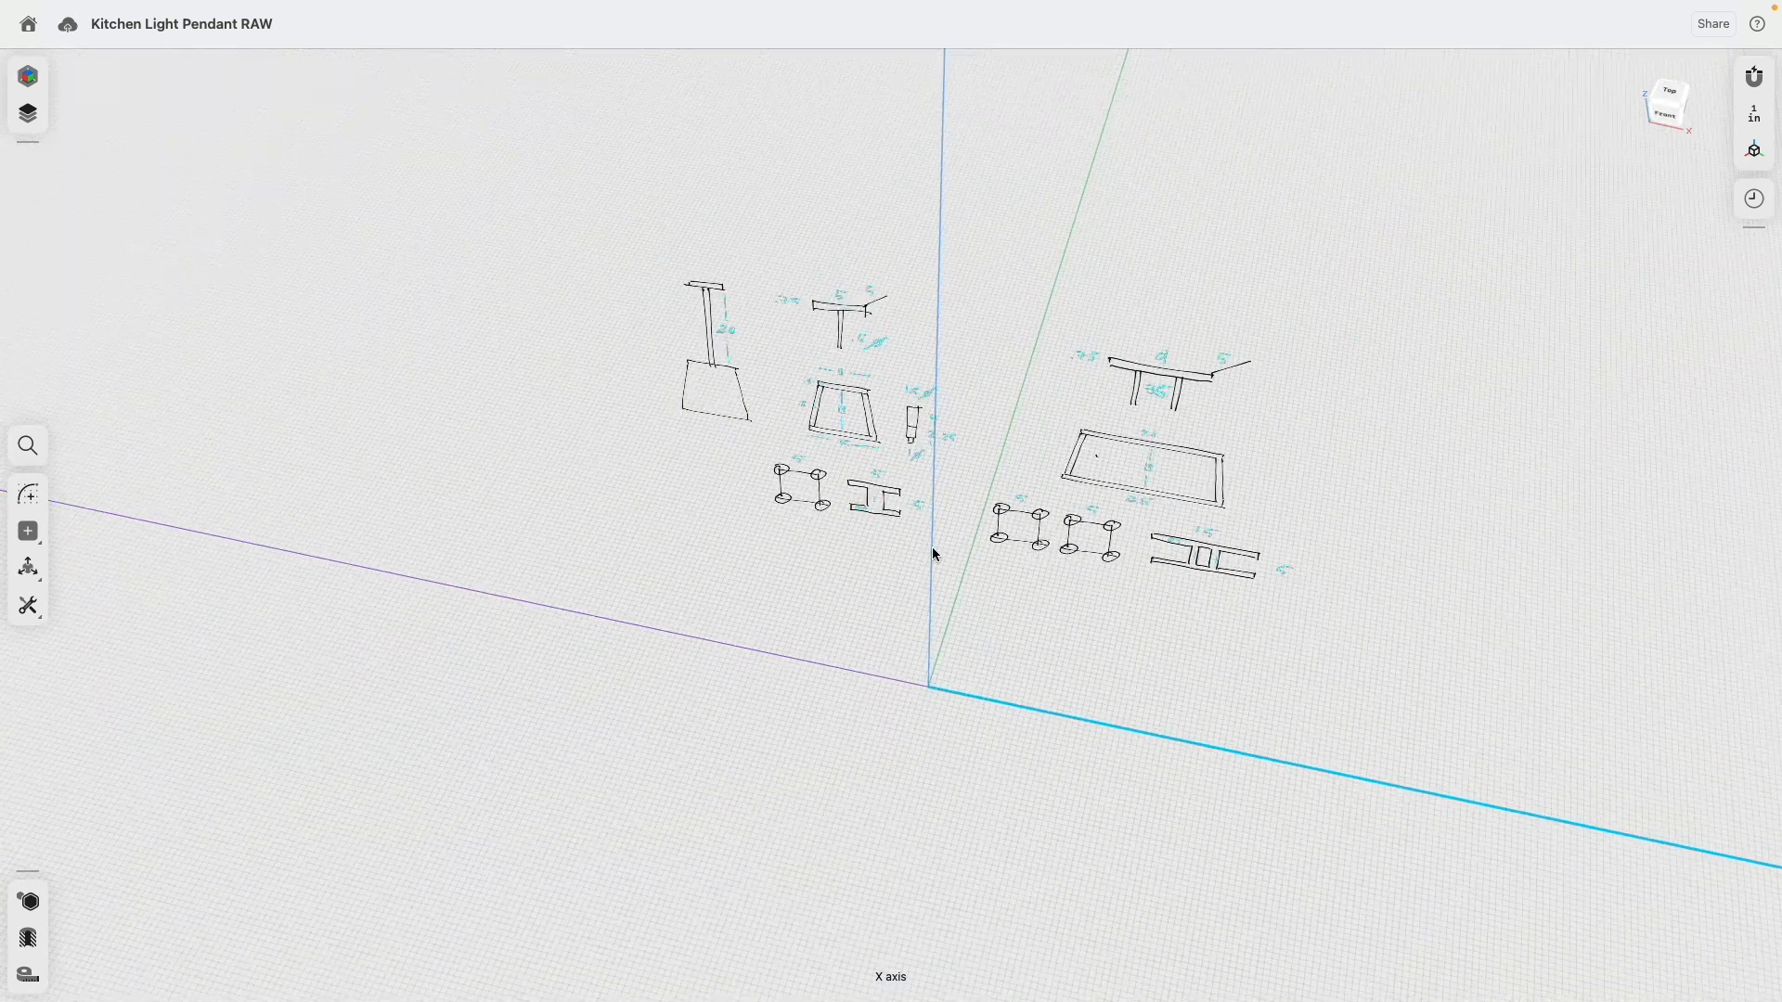
pyautogui.scroll(-5, 932, 554)
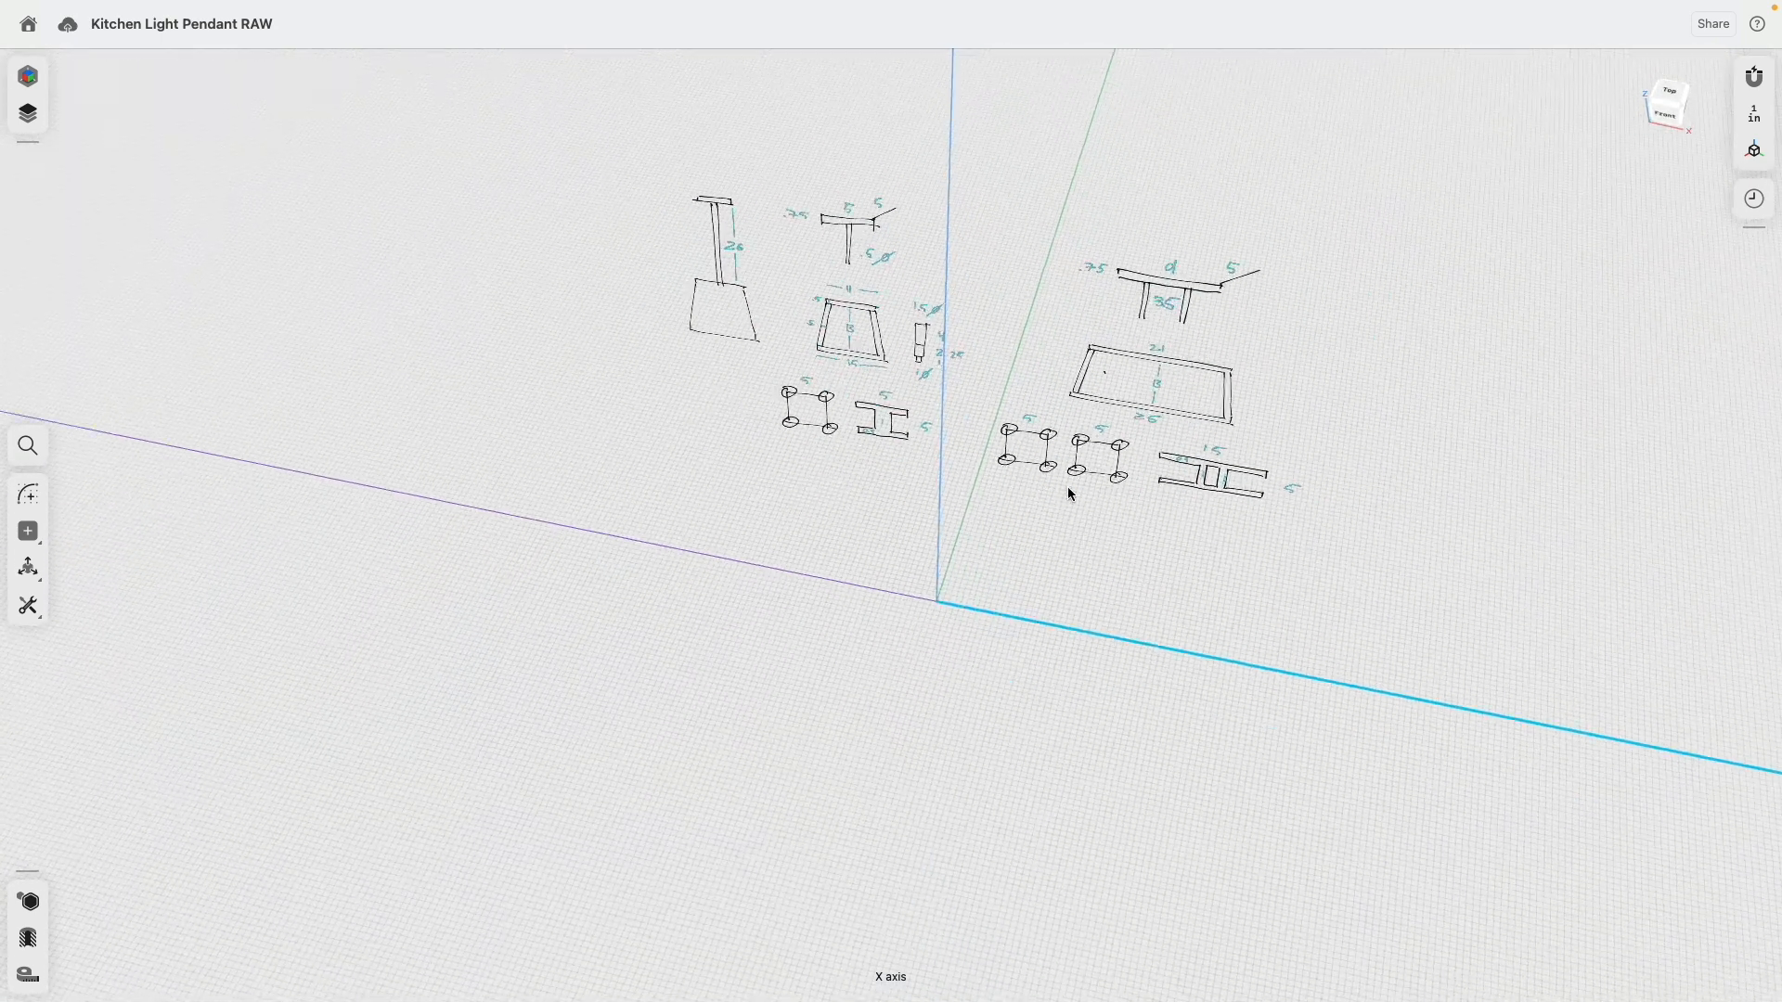
# Sketch a 15 by 15 in center rectangle on the ground plane, centred on the negative side of the X axis.
pyautogui.click(1678, 96)
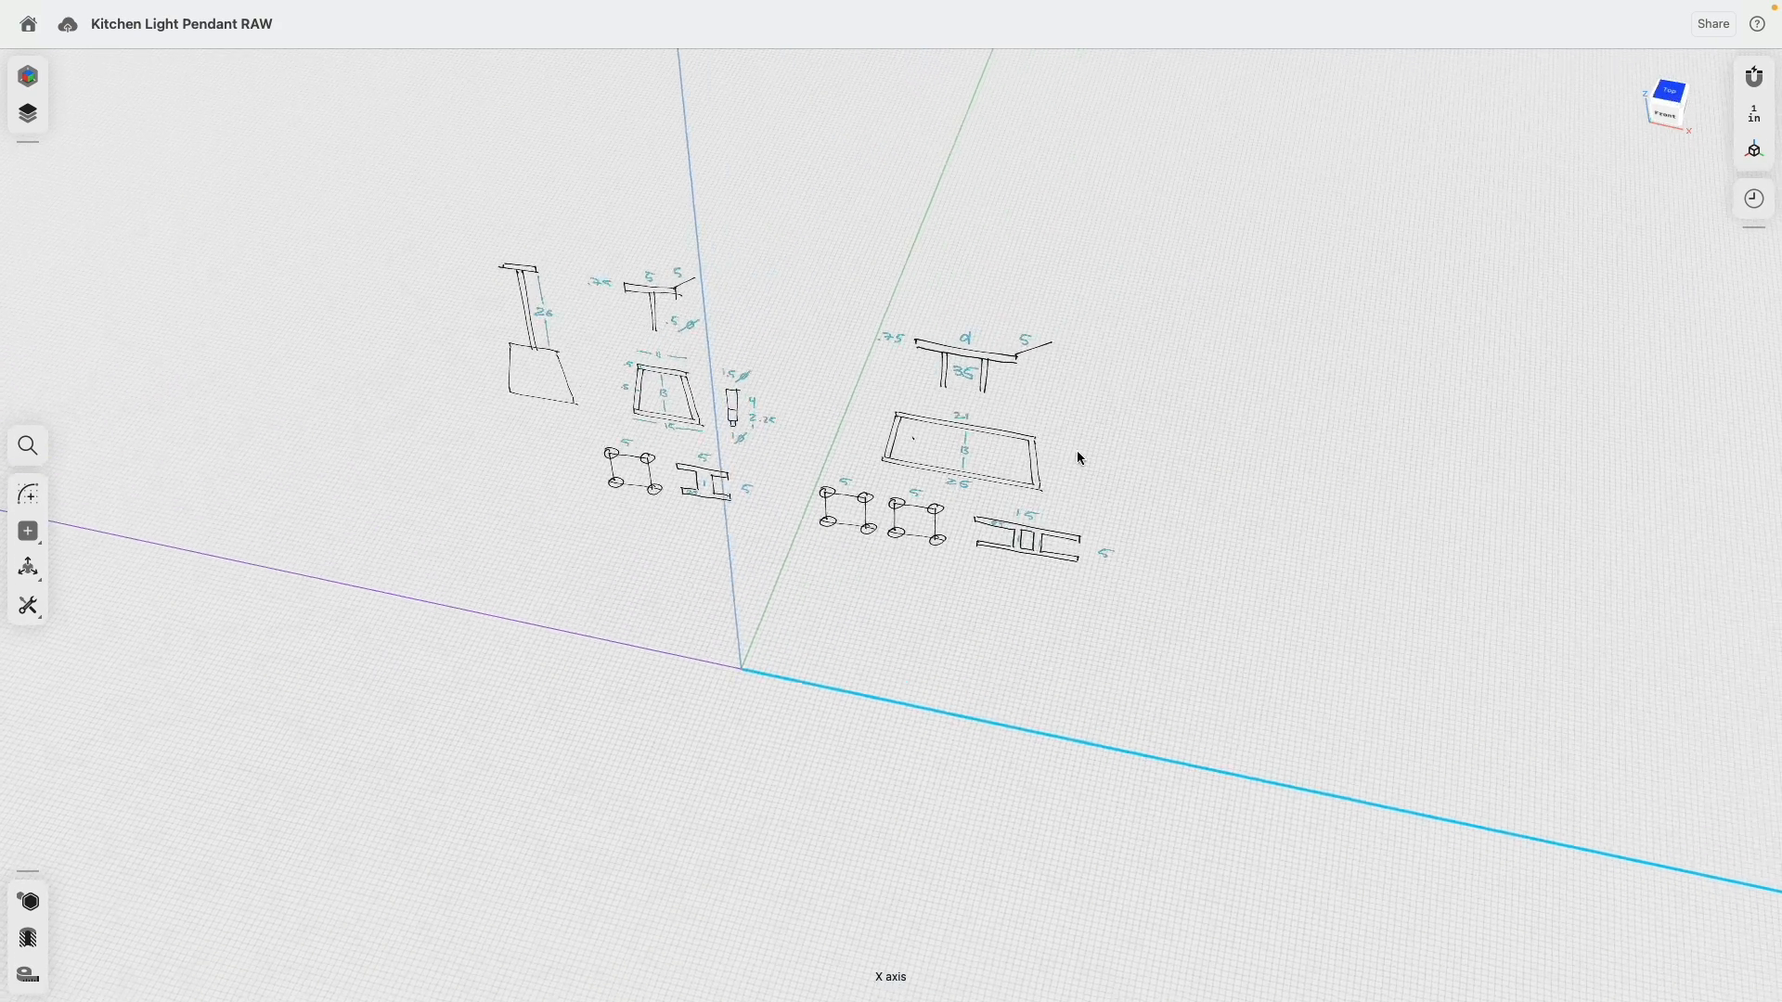
pyautogui.click(28, 493)
pyautogui.scroll(5, 788, 493)
pyautogui.scroll(-2, 898, 335)
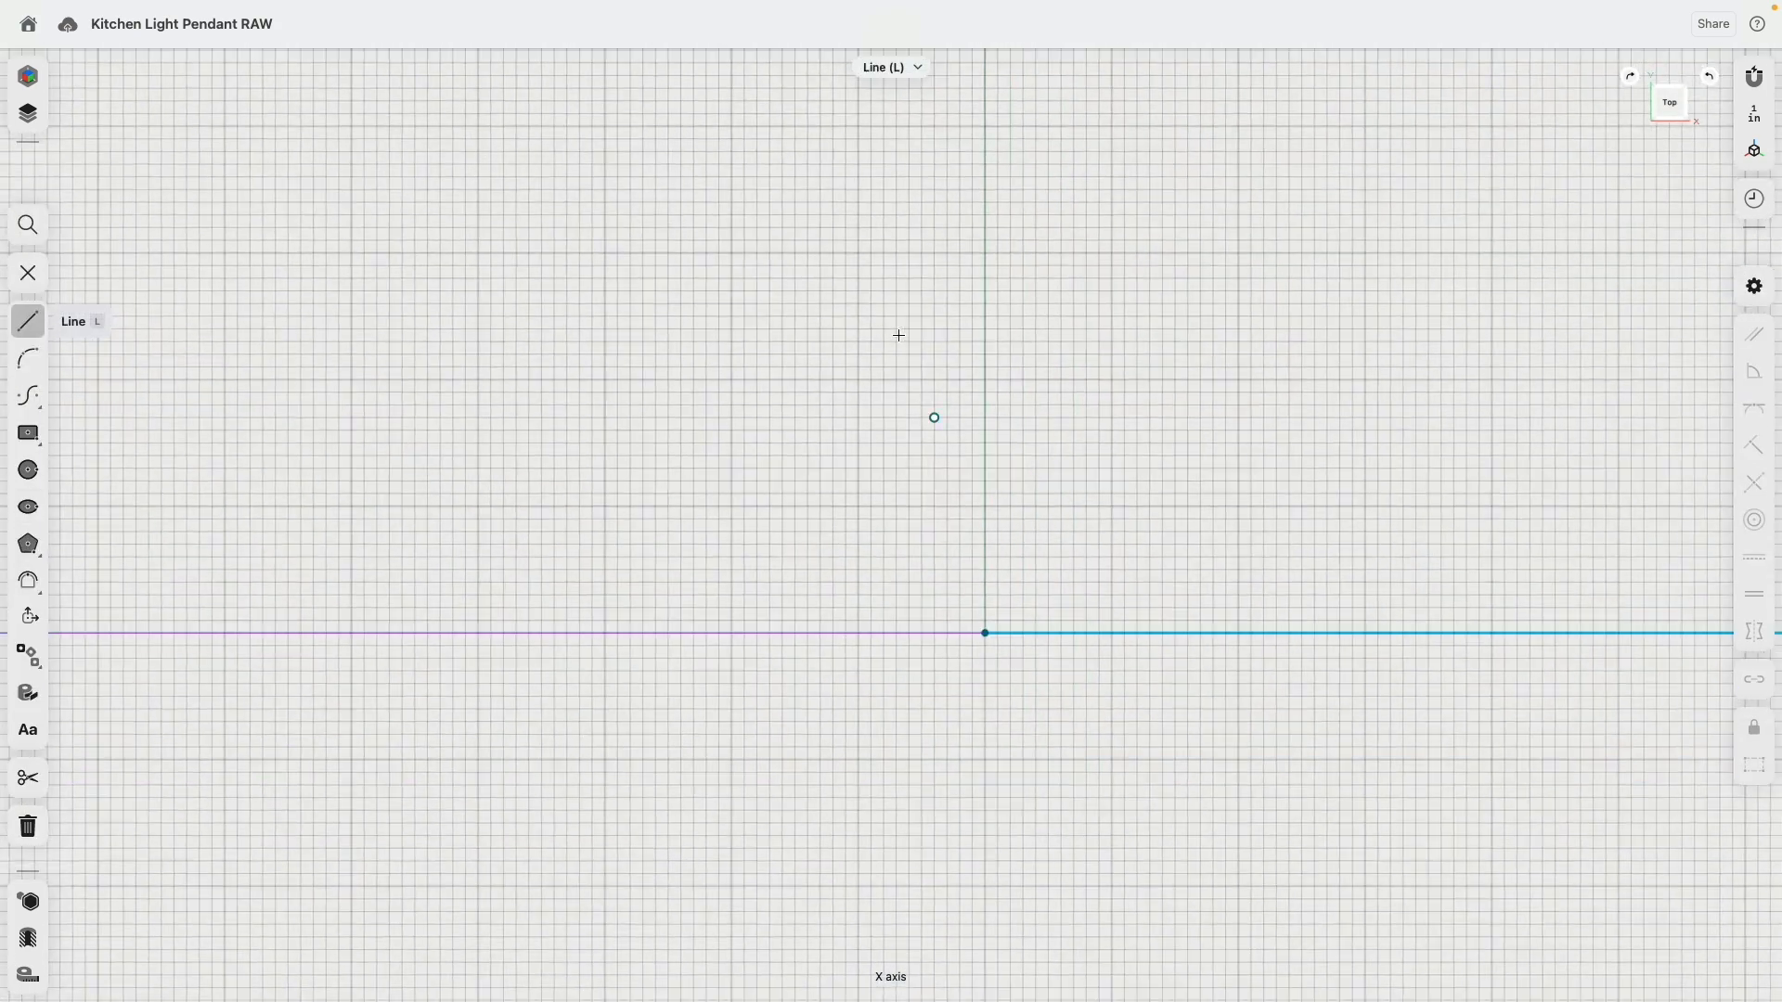
pyautogui.click(70, 445)
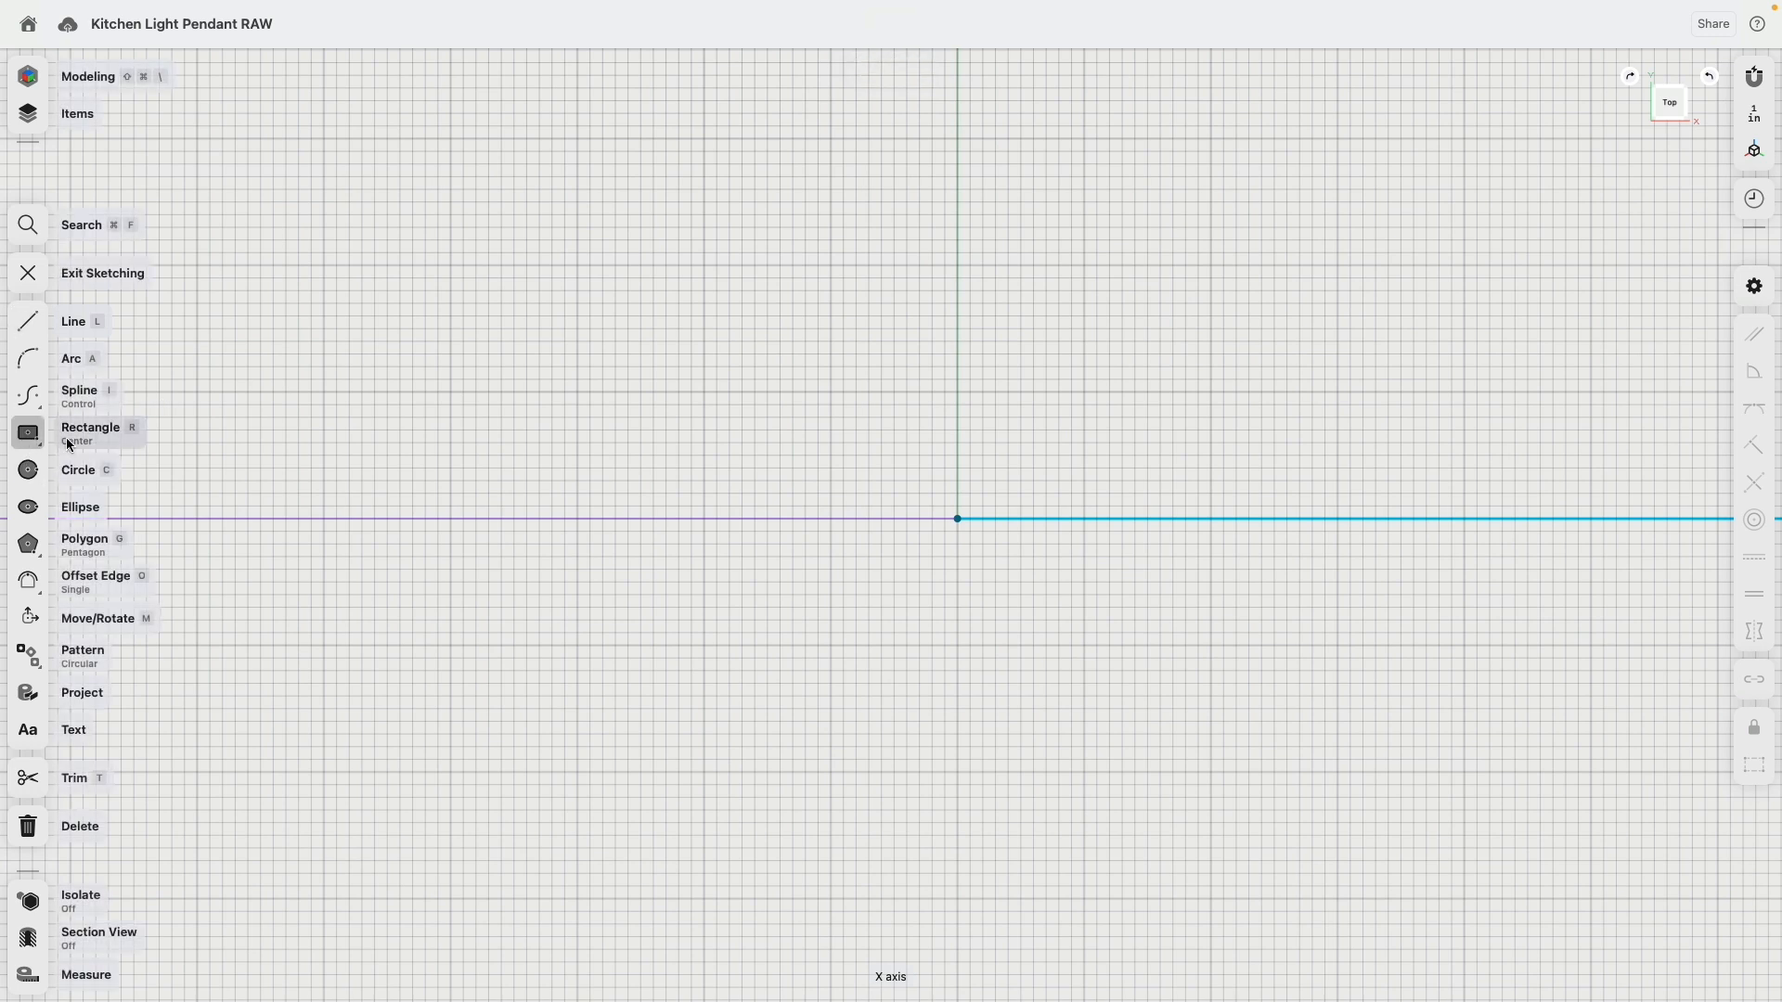
pyautogui.click(704, 520)
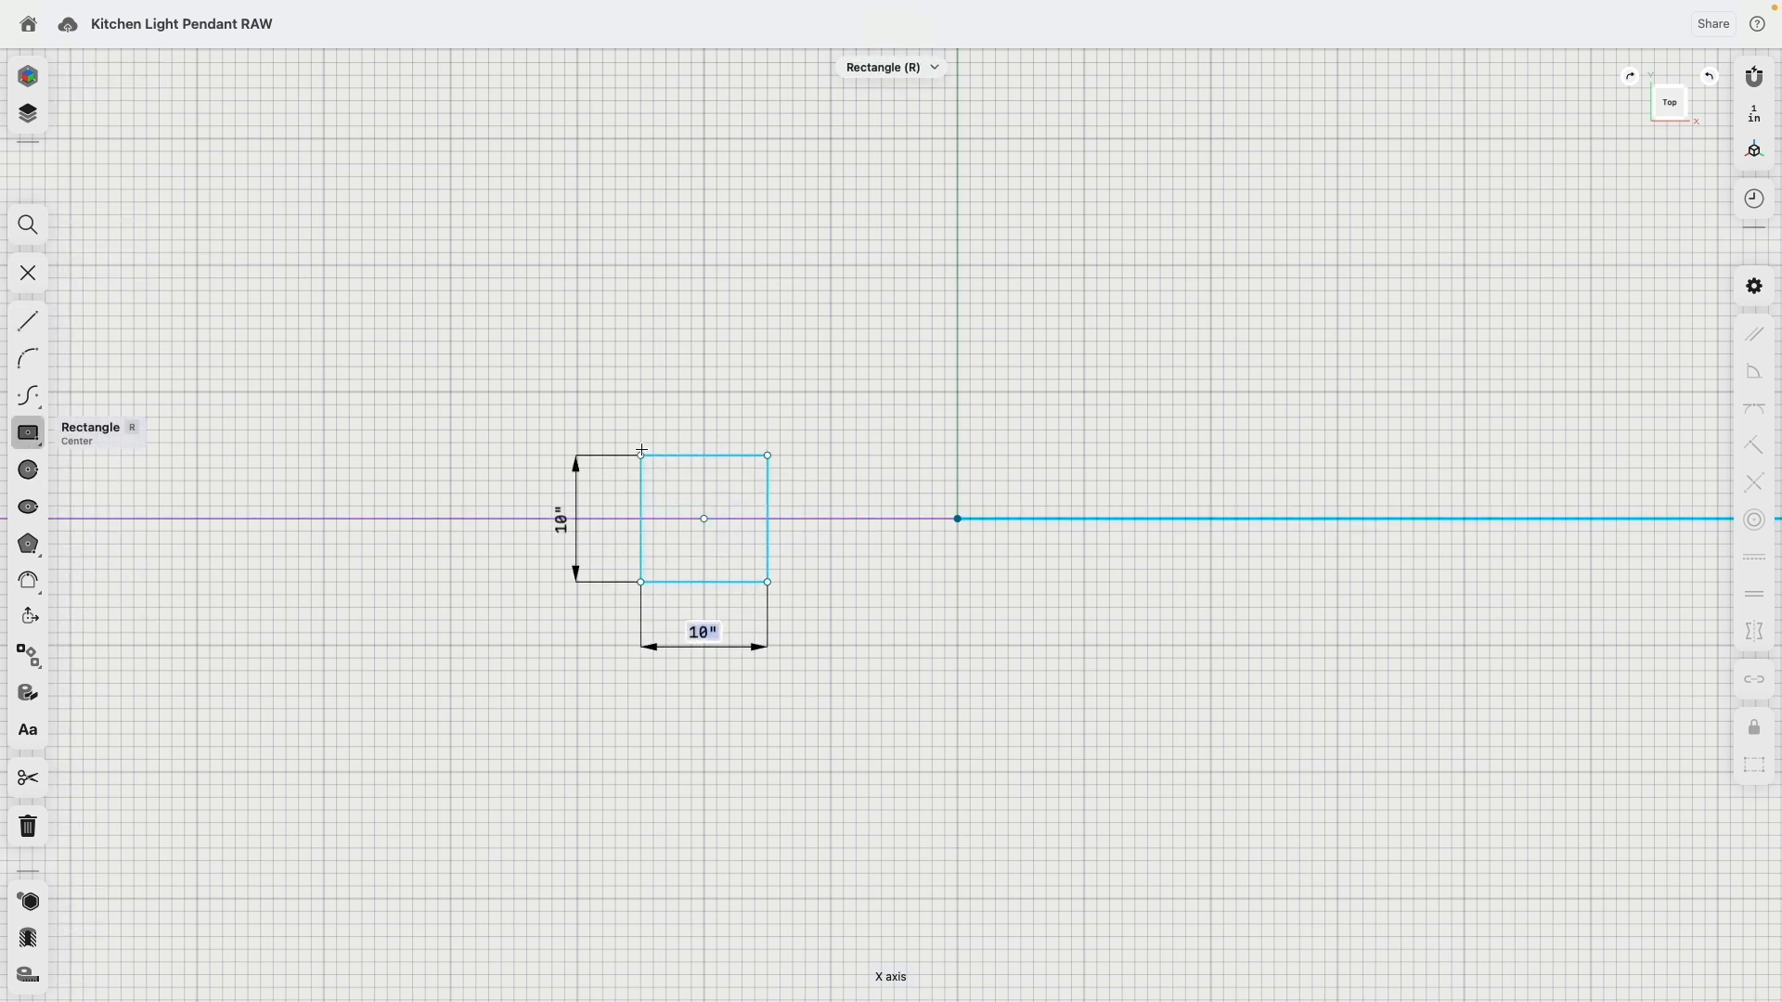
pyautogui.write('15')
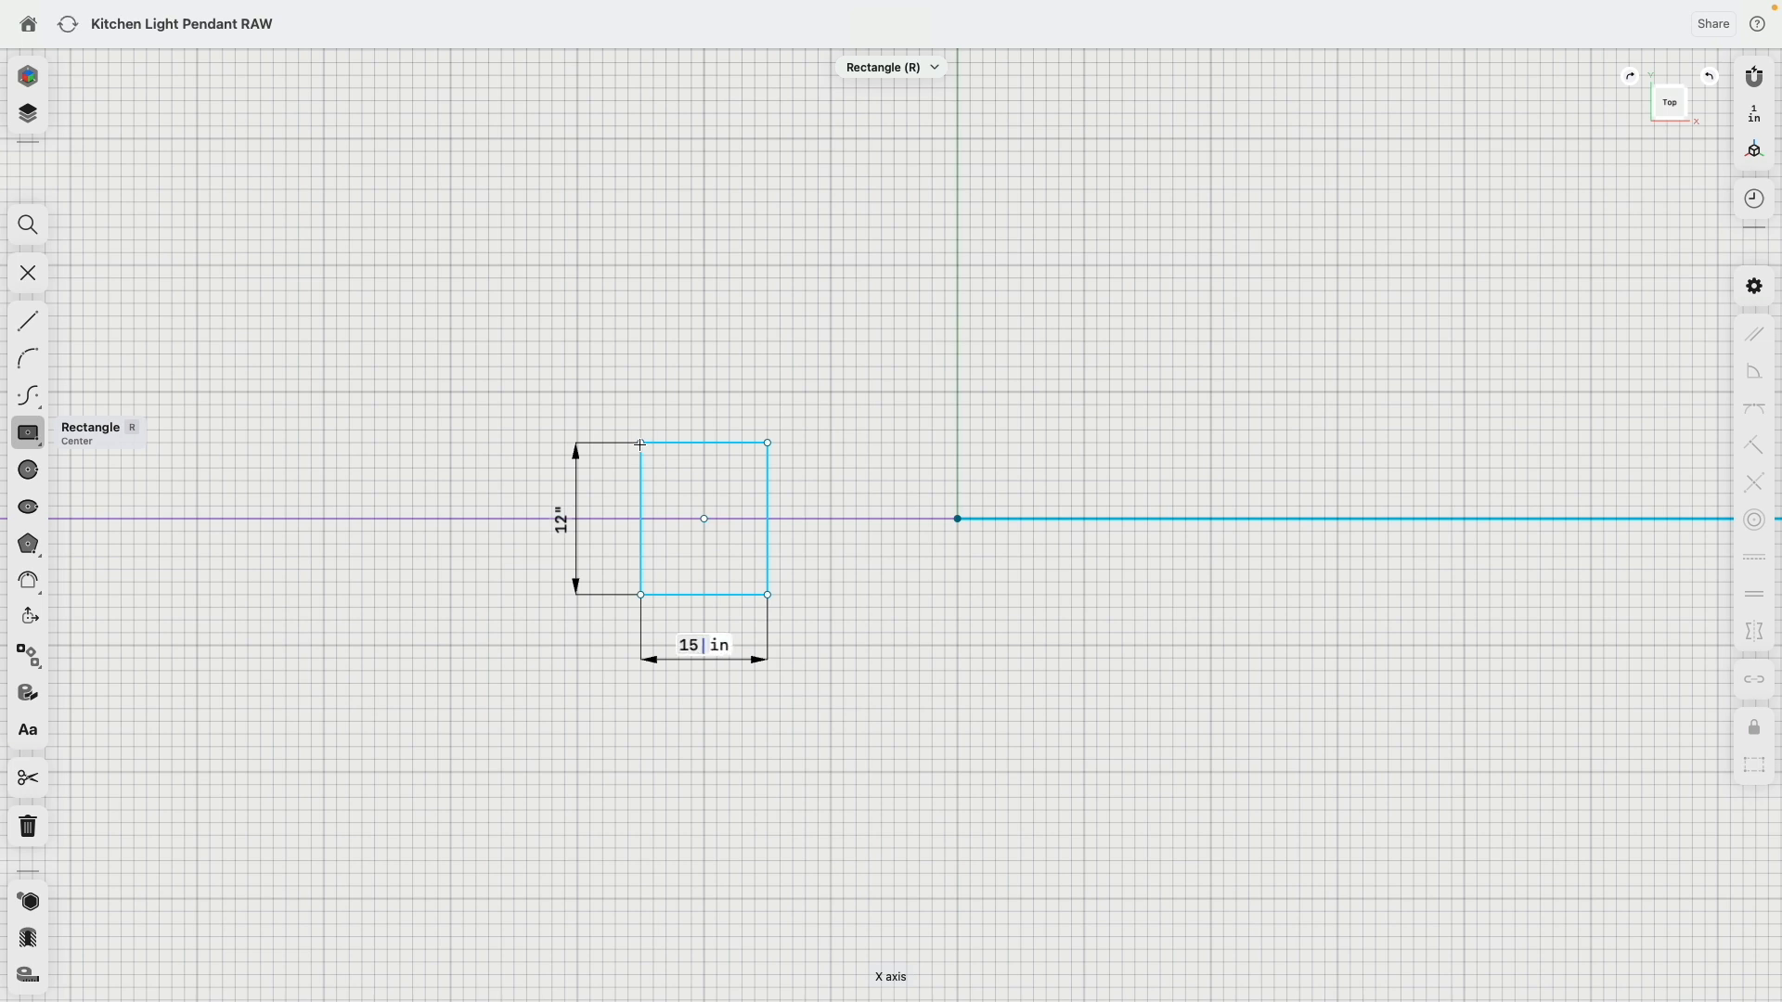
pyautogui.press('Tab')
pyautogui.write('15')
pyautogui.press('Return')
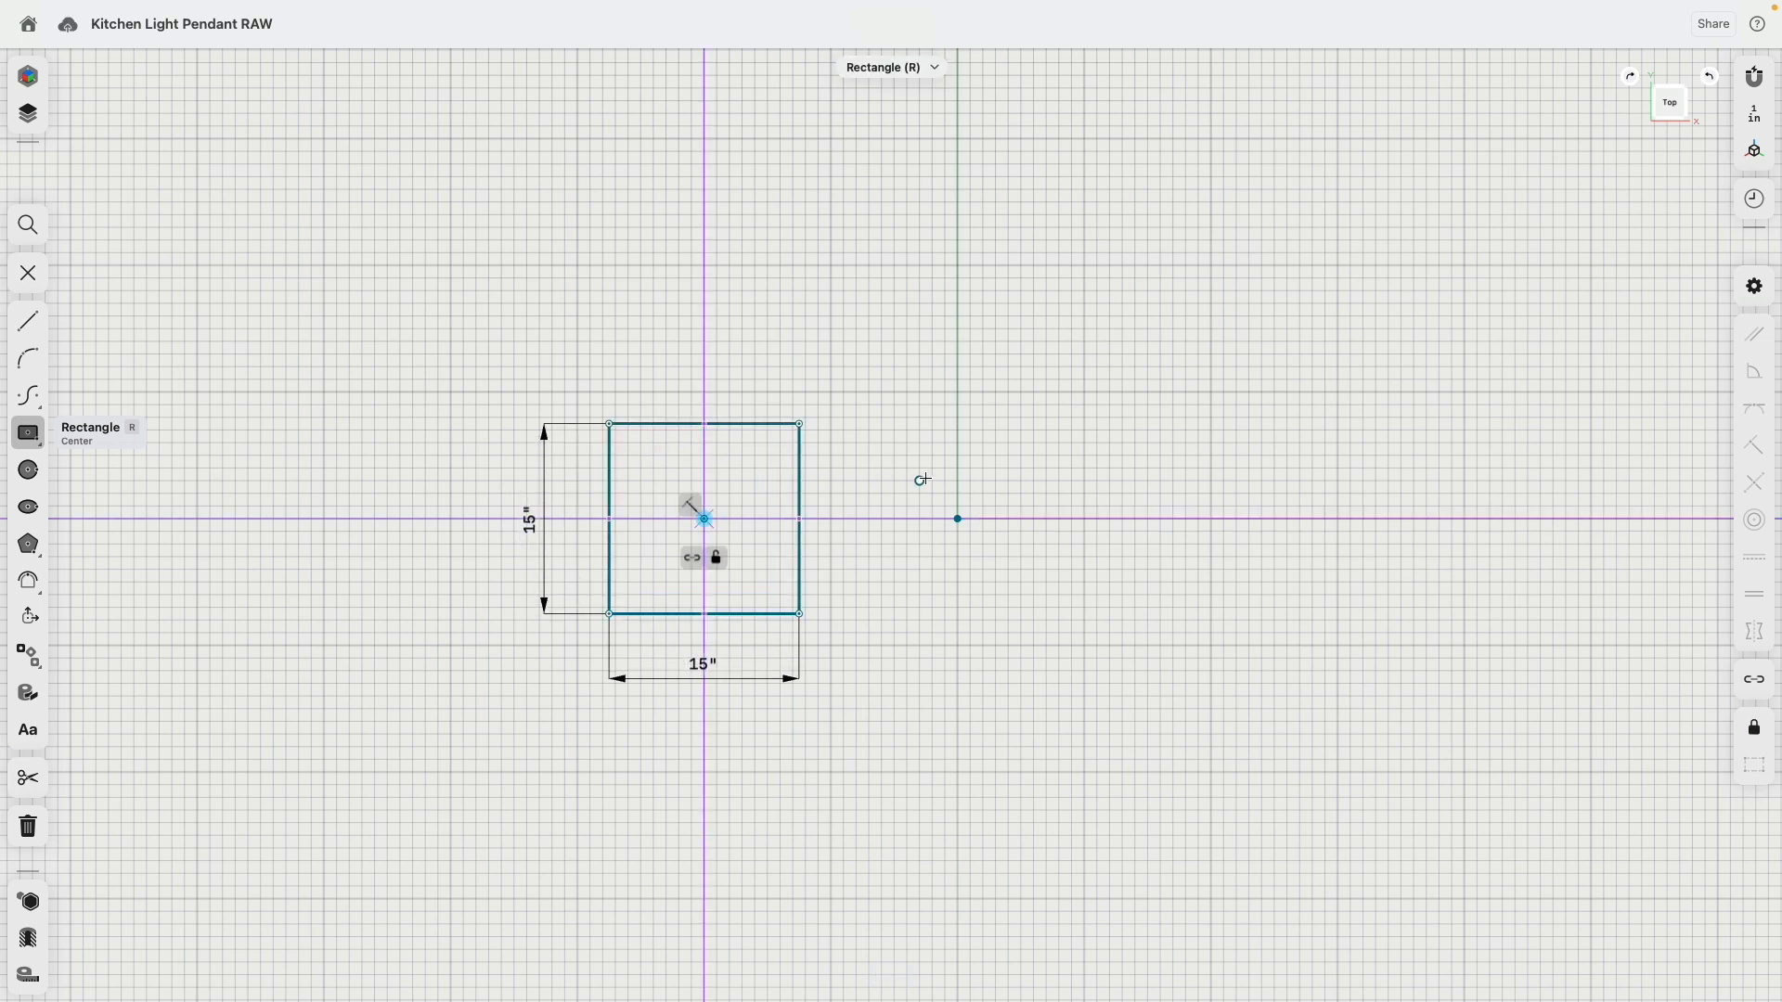
# Move the square's centre one major grid square farther from the origin along the X axis and lock it there.
pyautogui.press('Escape')
pyautogui.press('Escape')
pyautogui.moveTo(706, 520); pyautogui.dragTo(578, 520)
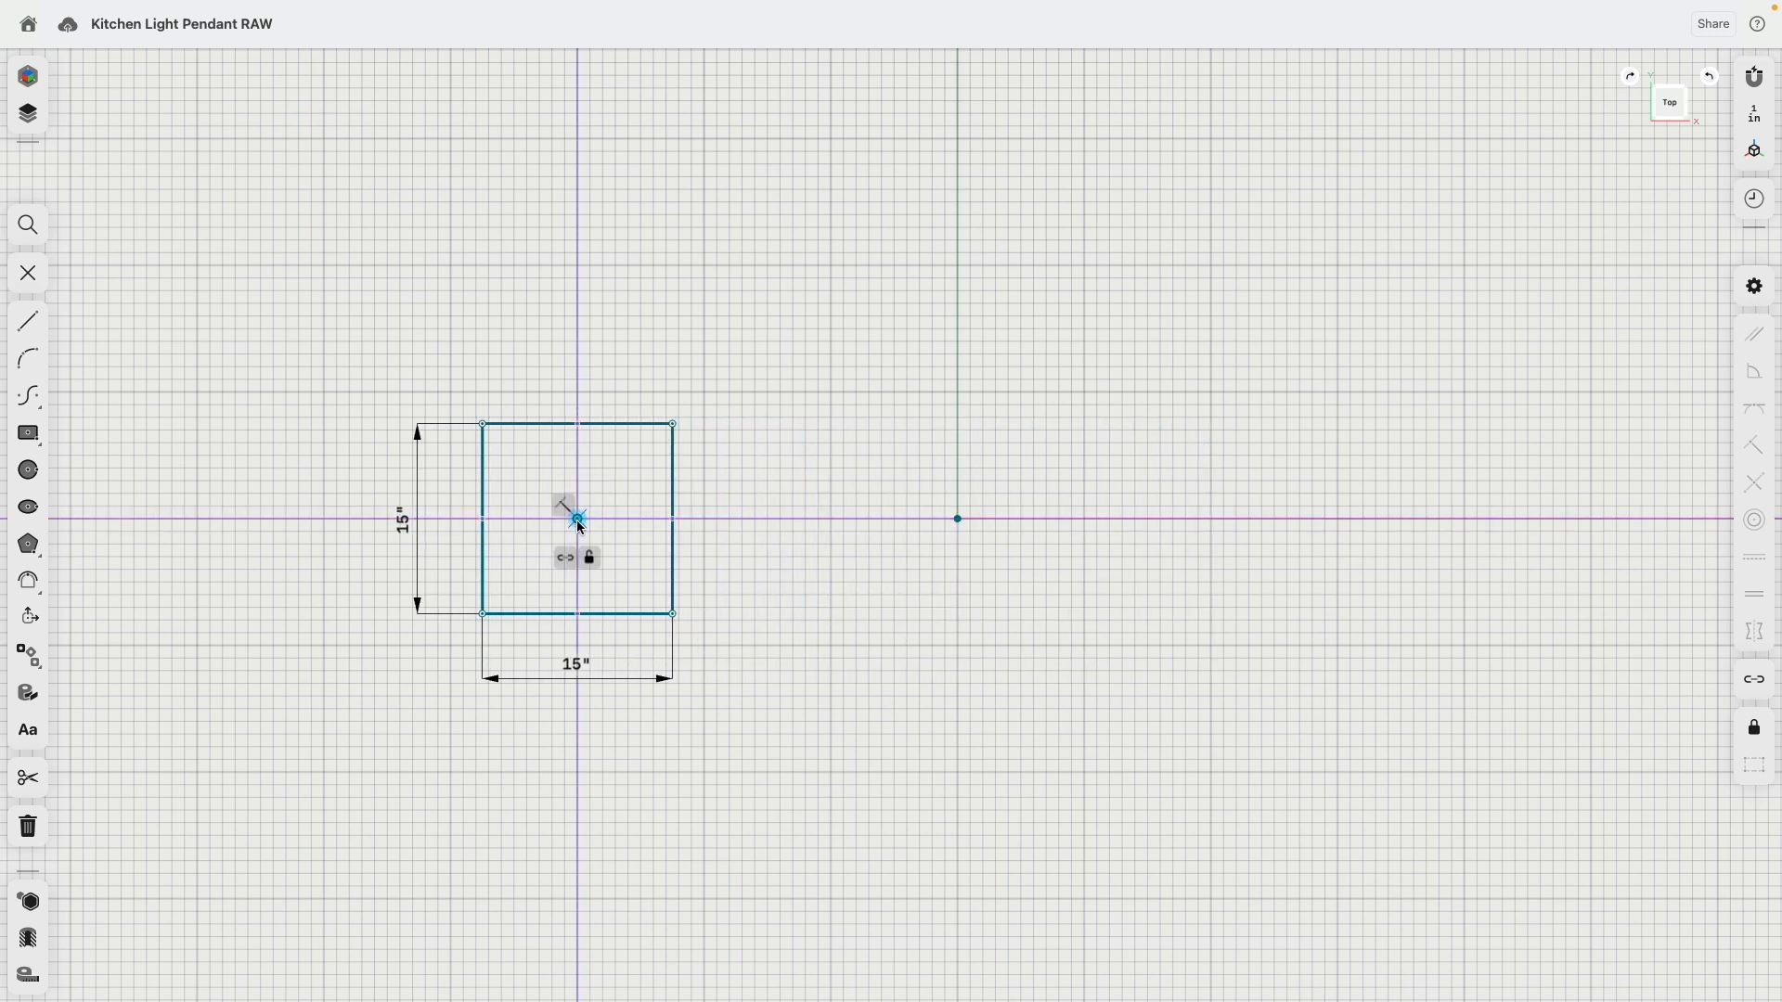
pyautogui.click(590, 559)
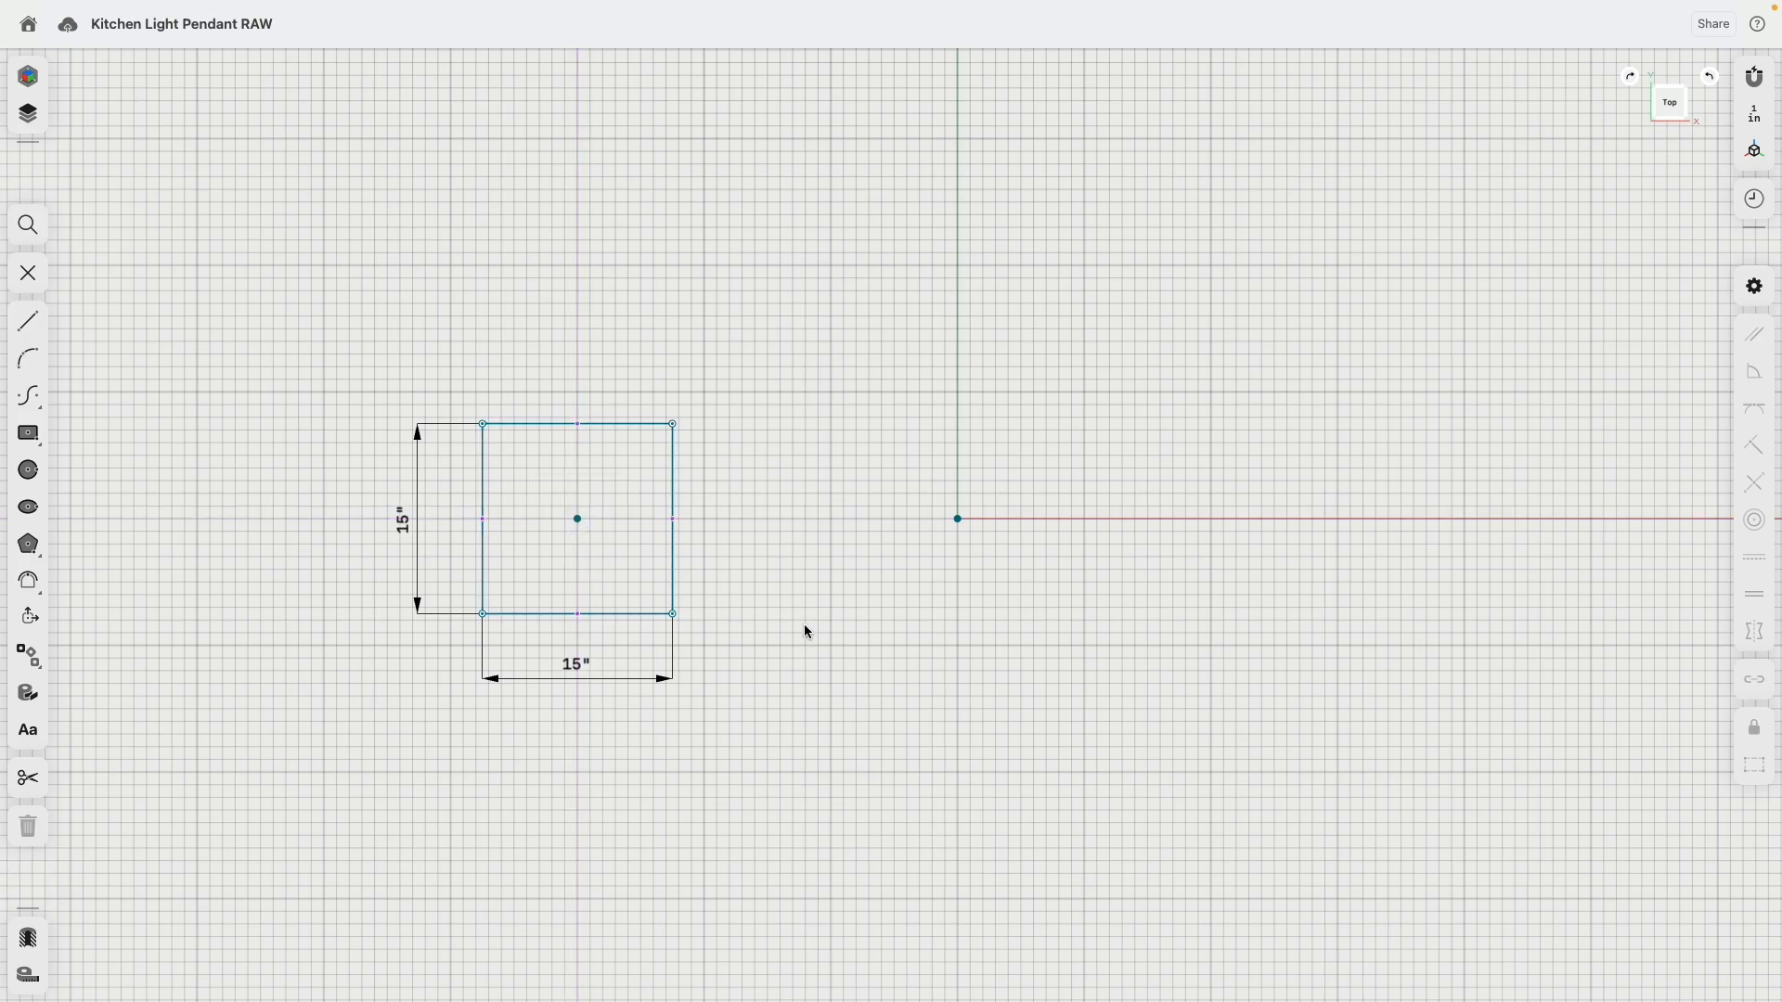
# Extrude the 15 in square upward by 0.5 in.
pyautogui.moveTo(688, 524); pyautogui.dragTo(708, 366, button='right')
pyautogui.click(705, 527)
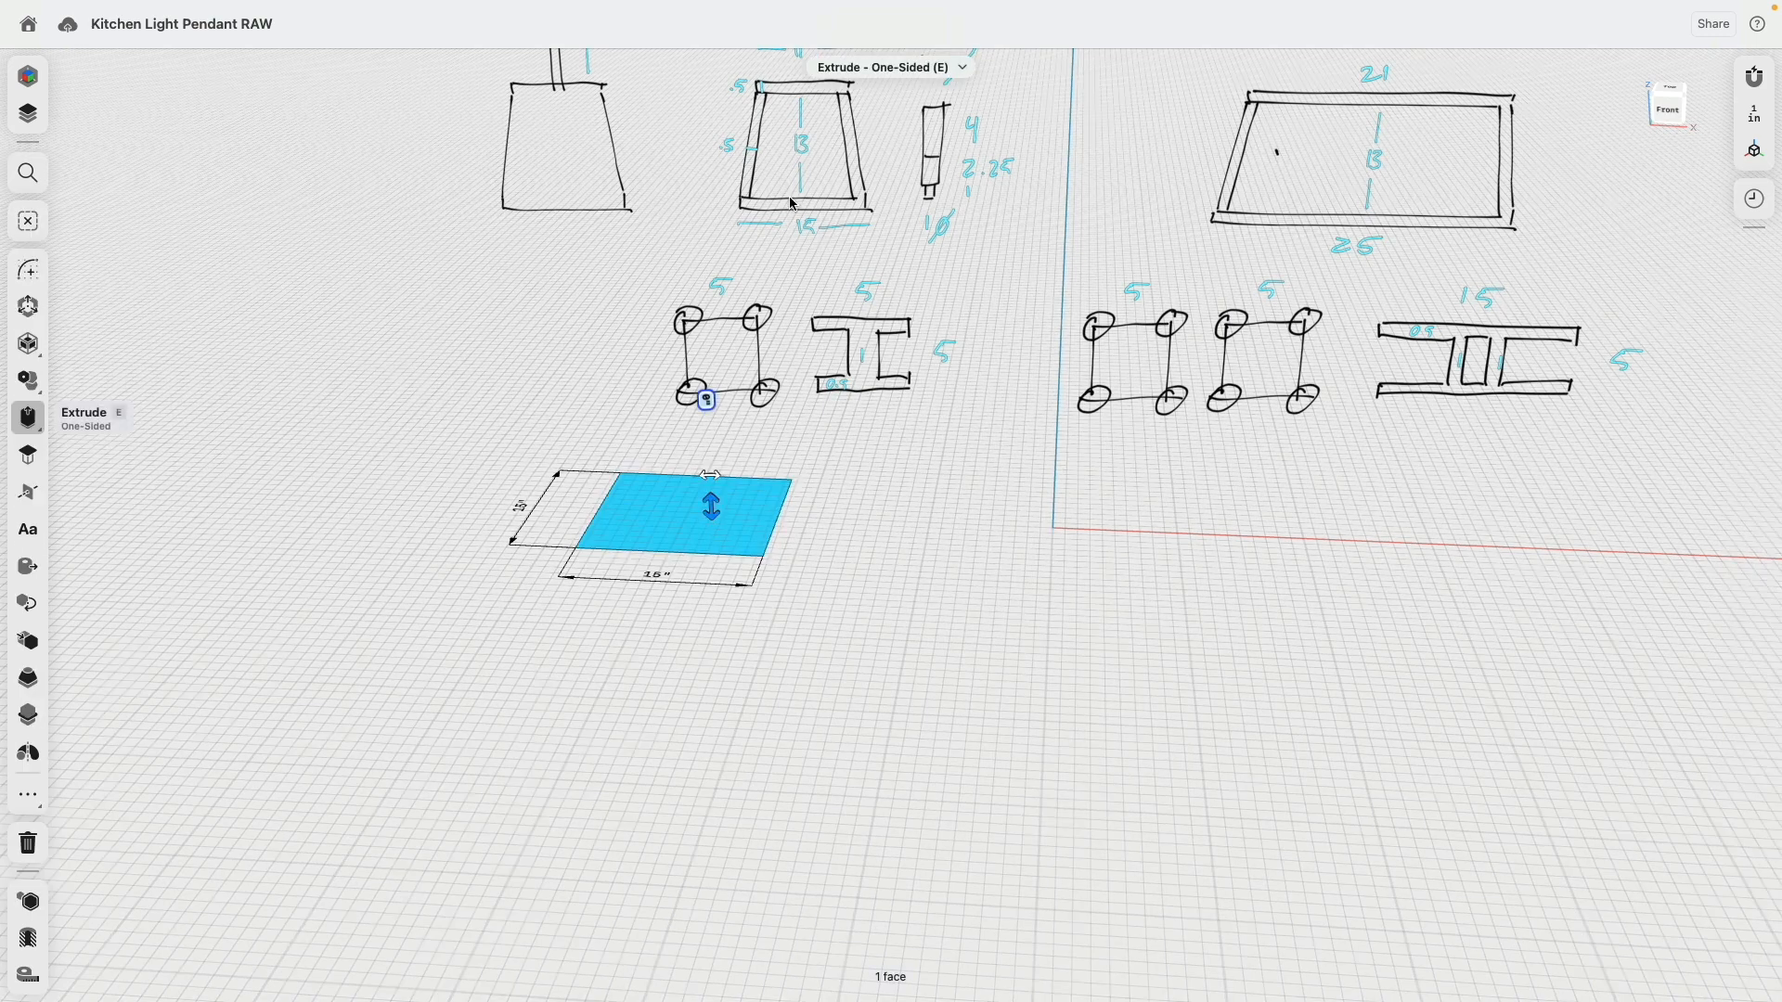
pyautogui.moveTo(793, 204)
pyautogui.mouseDown(button='right')
pyautogui.moveTo(776, 276)
pyautogui.moveTo(785, 217)
pyautogui.mouseUp(button='right')
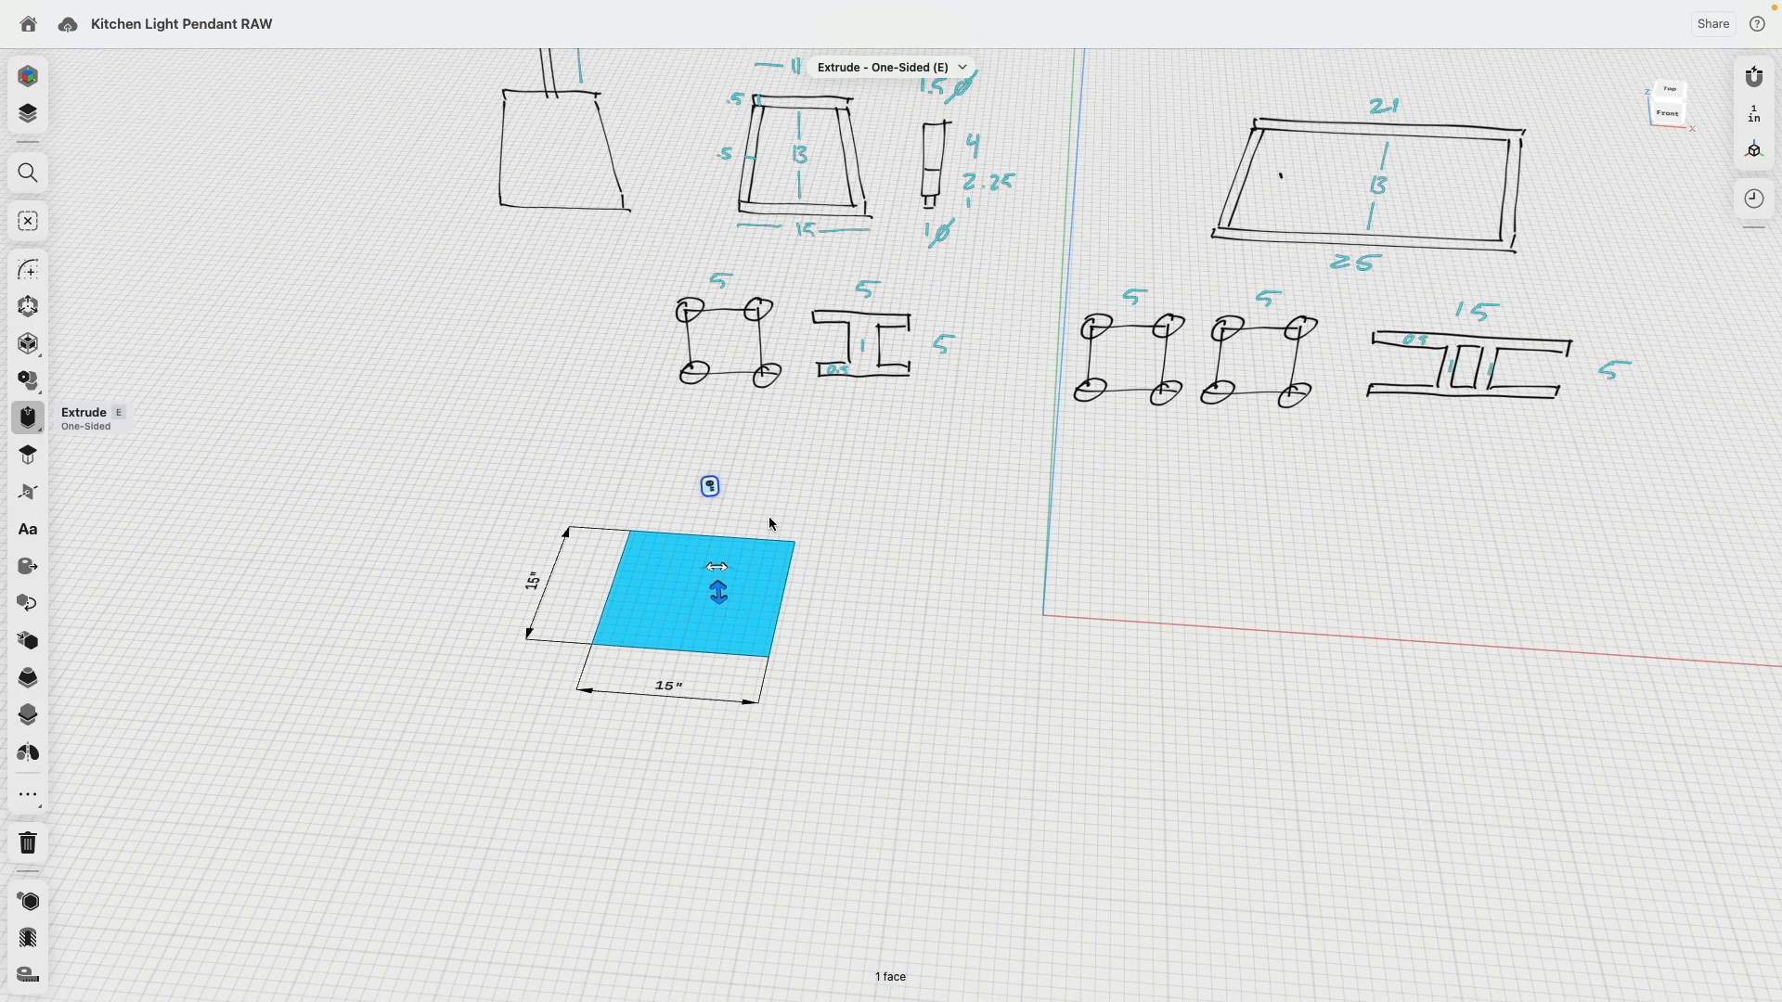
pyautogui.write('0.5')
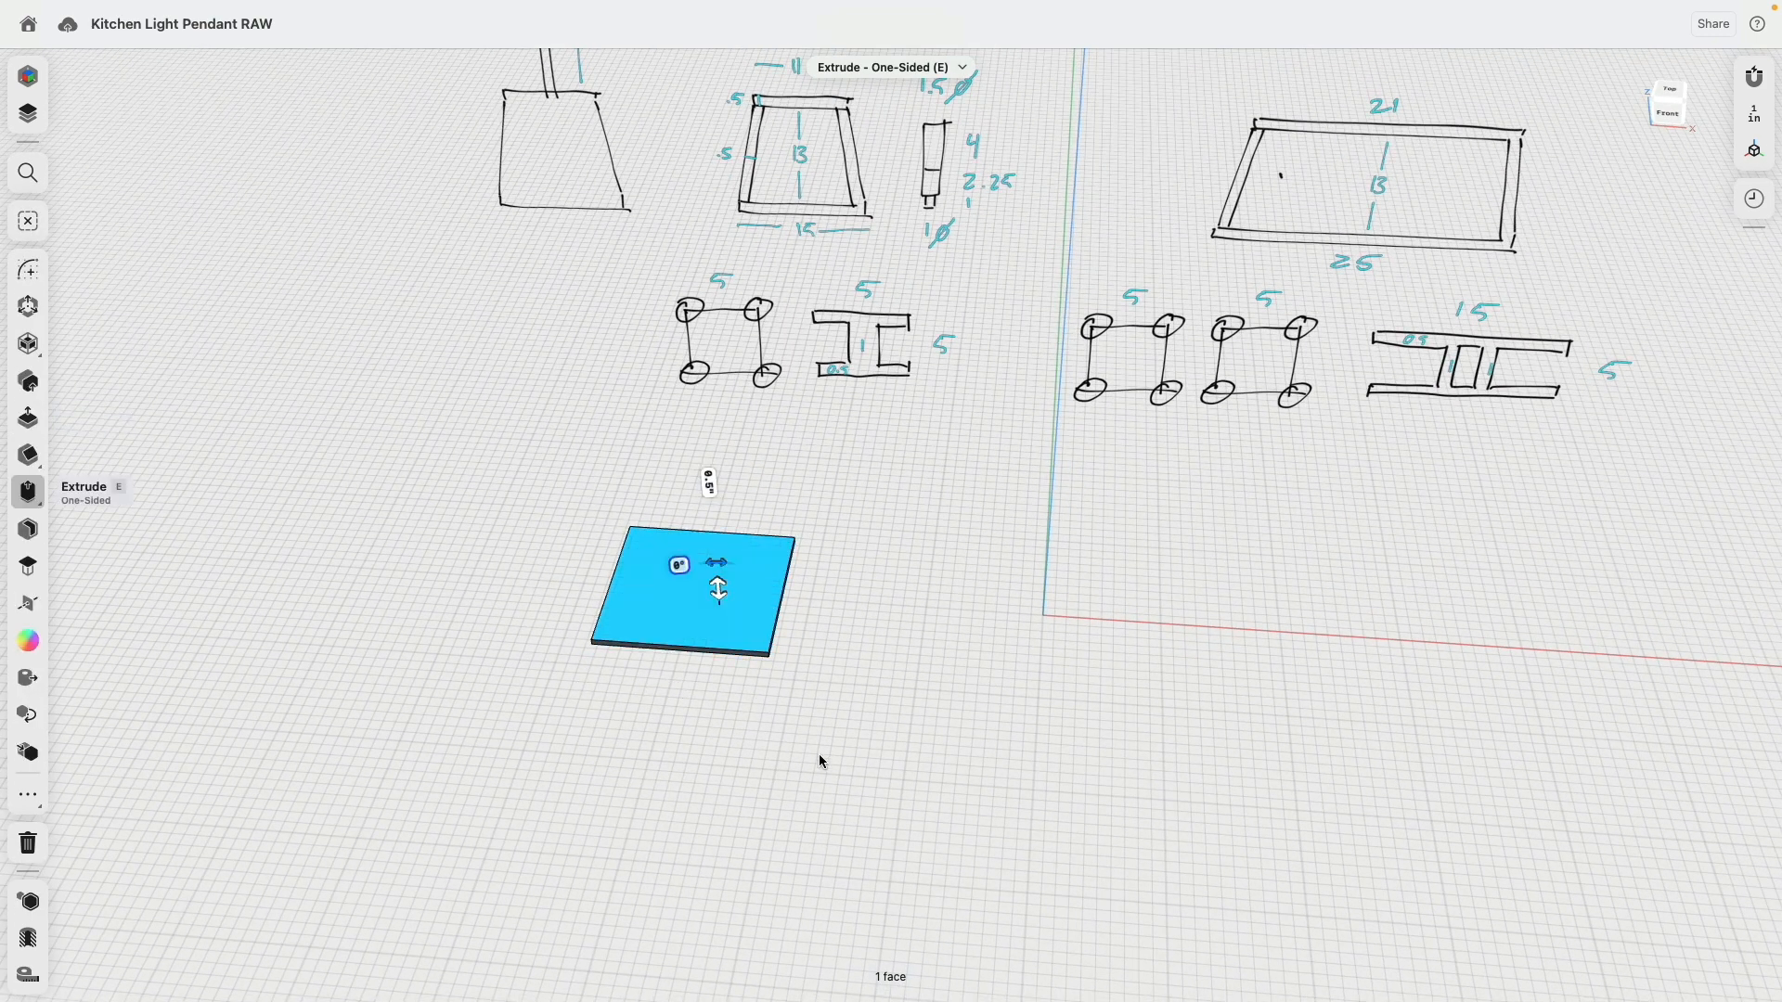
# Shell the square plate to a 0.5 in wall with its upper and lower faces open, forming a frame.
pyautogui.moveTo(818, 753); pyautogui.dragTo(804, 600, button='right')
pyautogui.click(710, 728)
pyautogui.moveTo(749, 475); pyautogui.dragTo(801, 670, button='right')
pyautogui.click(747, 583)
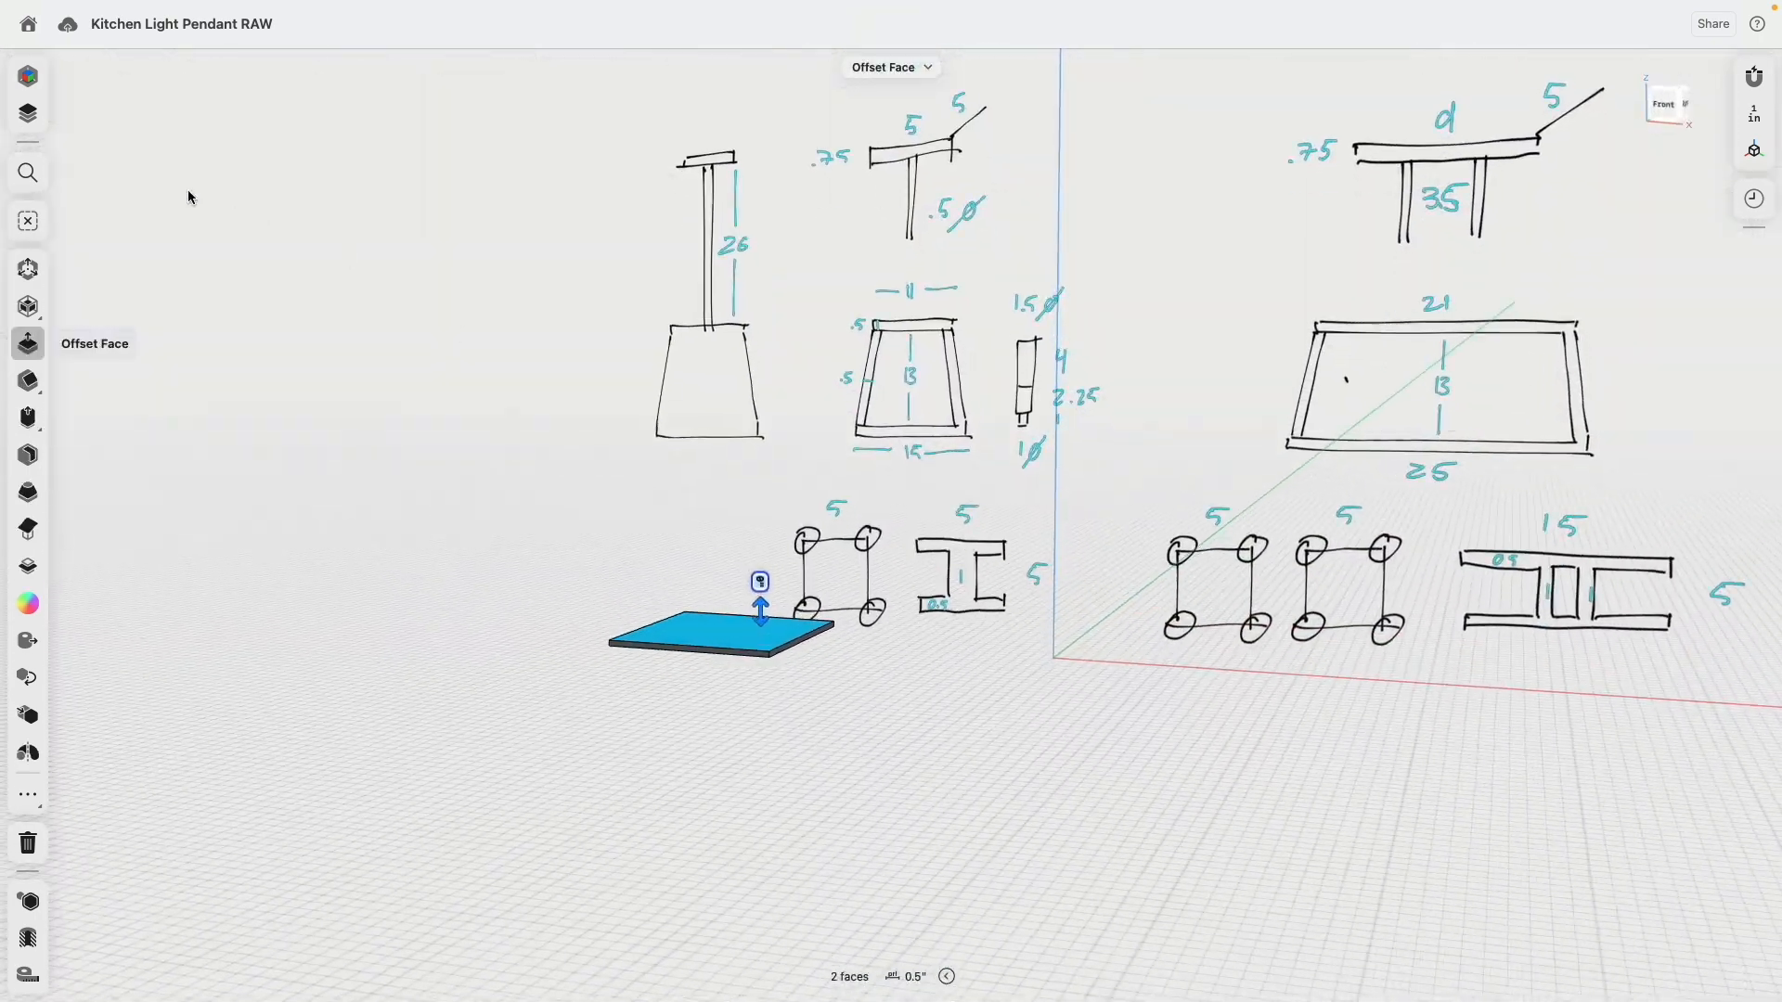
pyautogui.click(28, 112)
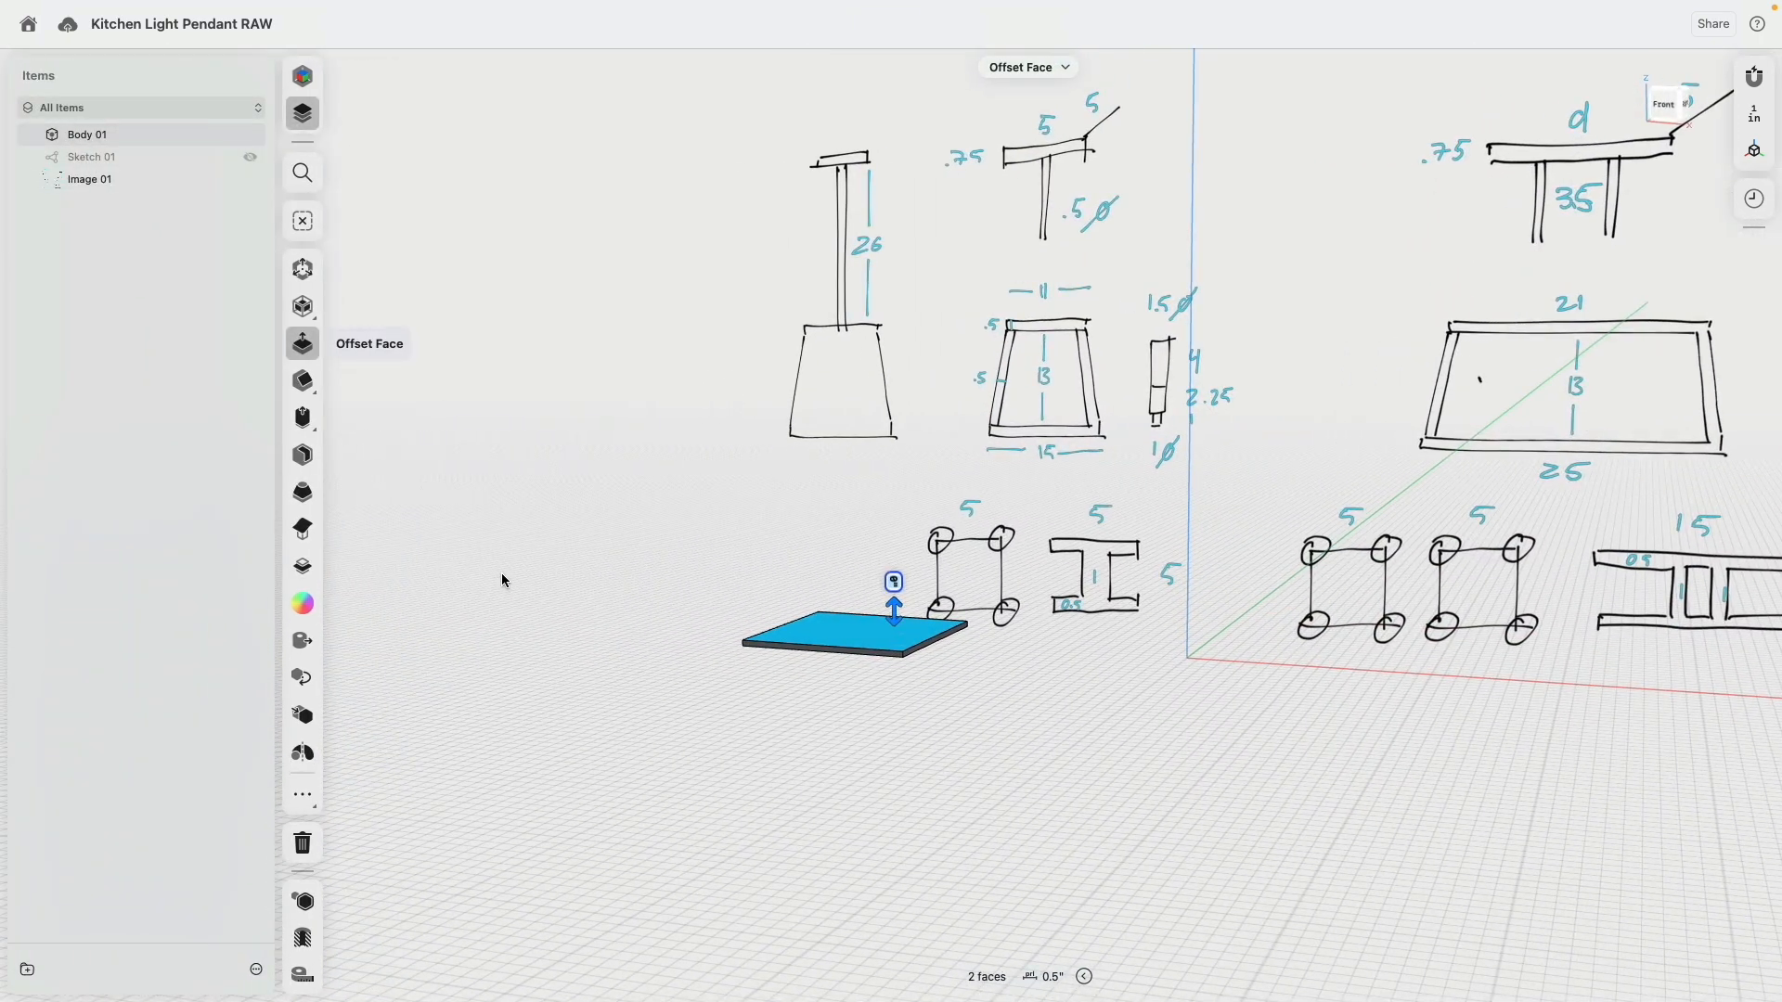
pyautogui.click(302, 455)
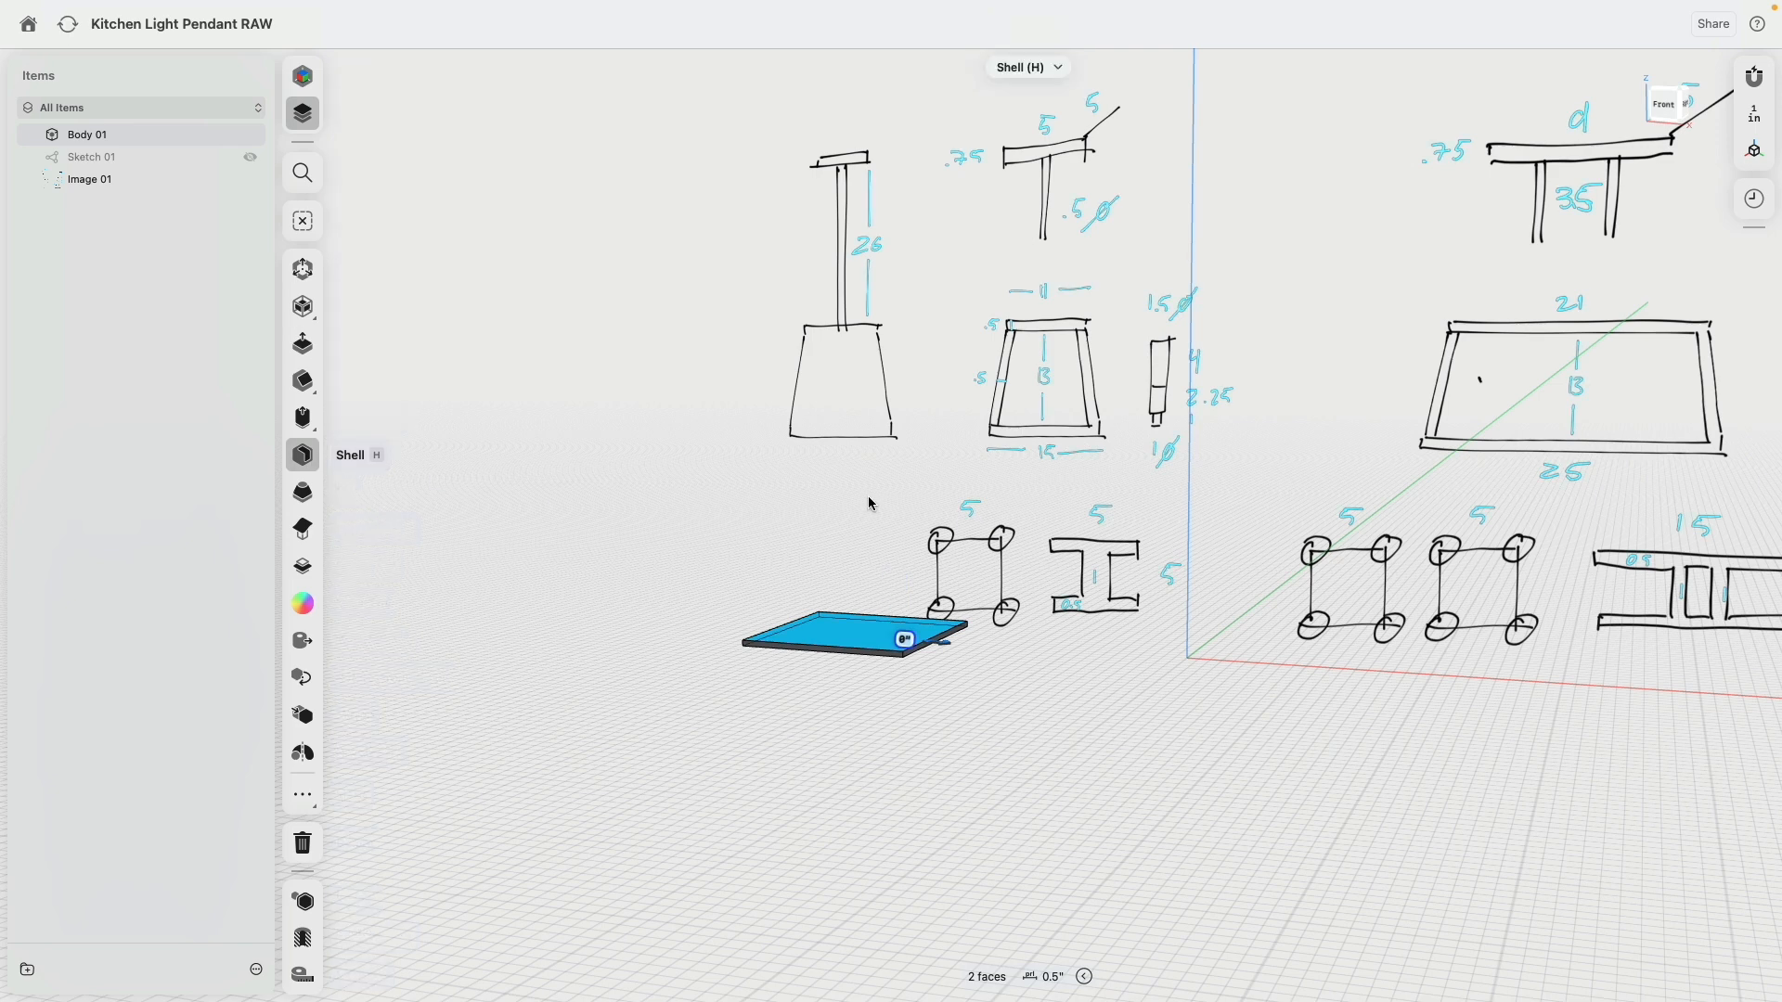
pyautogui.write('-.5')
pyautogui.press('Return')
pyautogui.moveTo(918, 611); pyautogui.dragTo(923, 680, button='right')
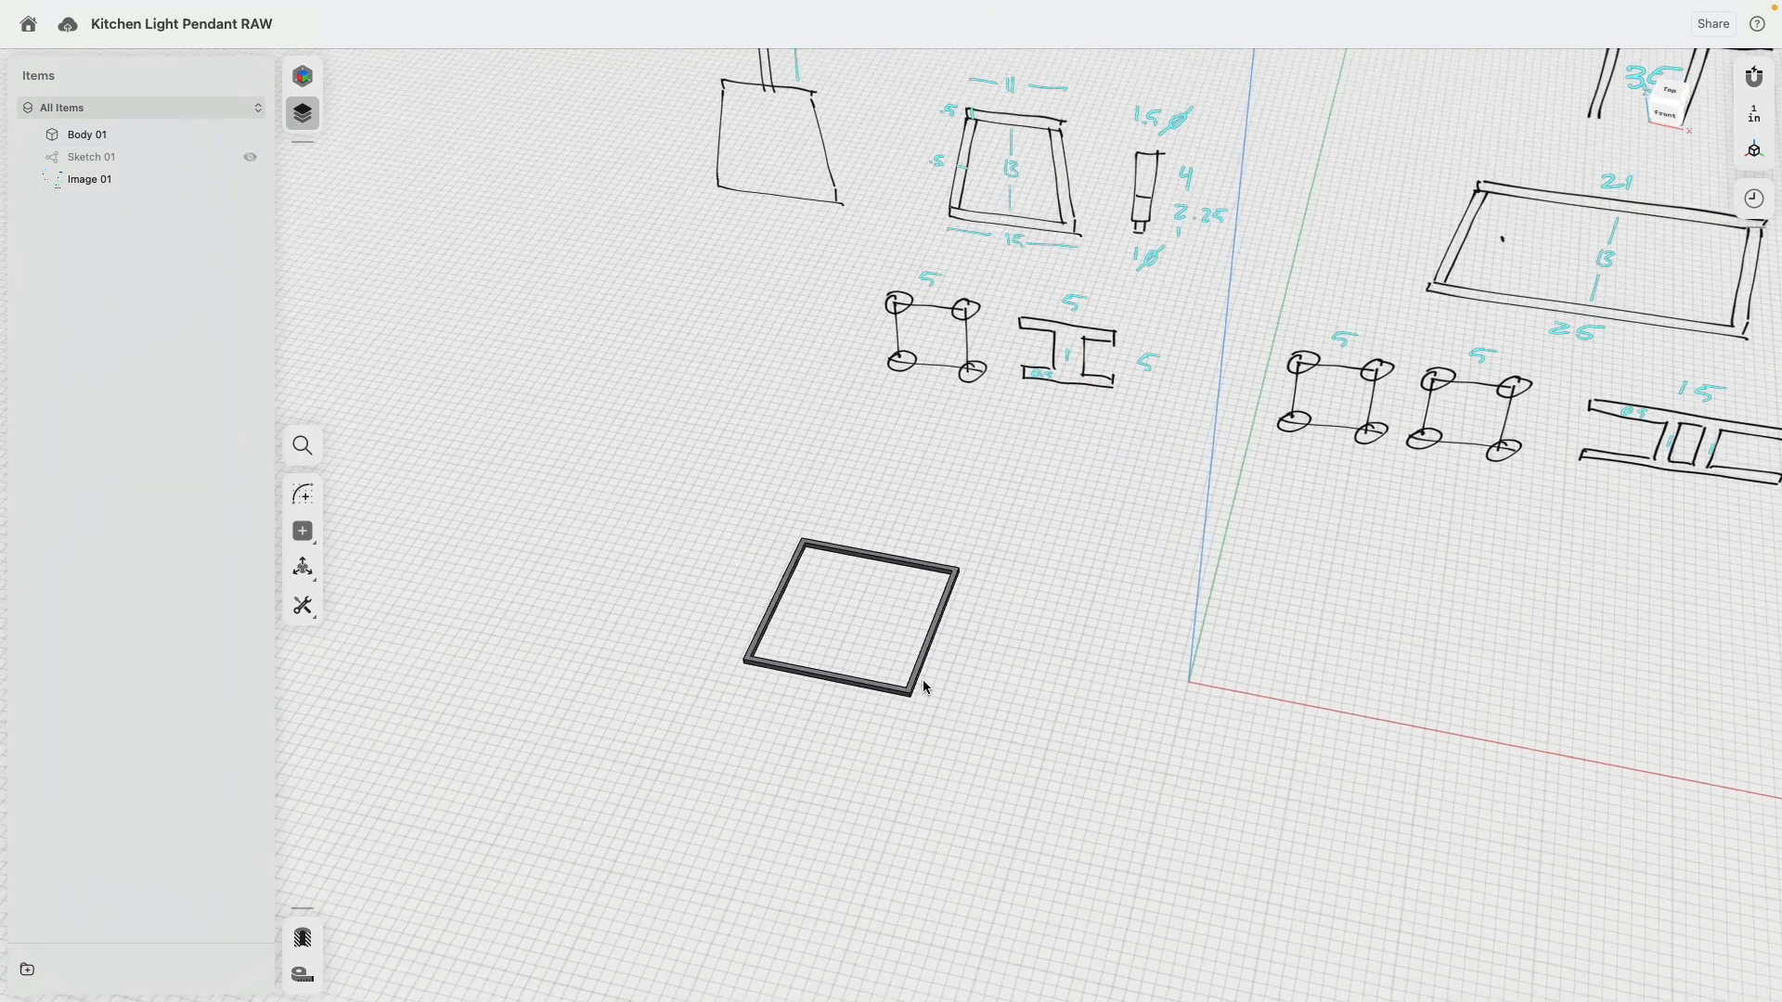
pyautogui.scroll(5, 908, 608)
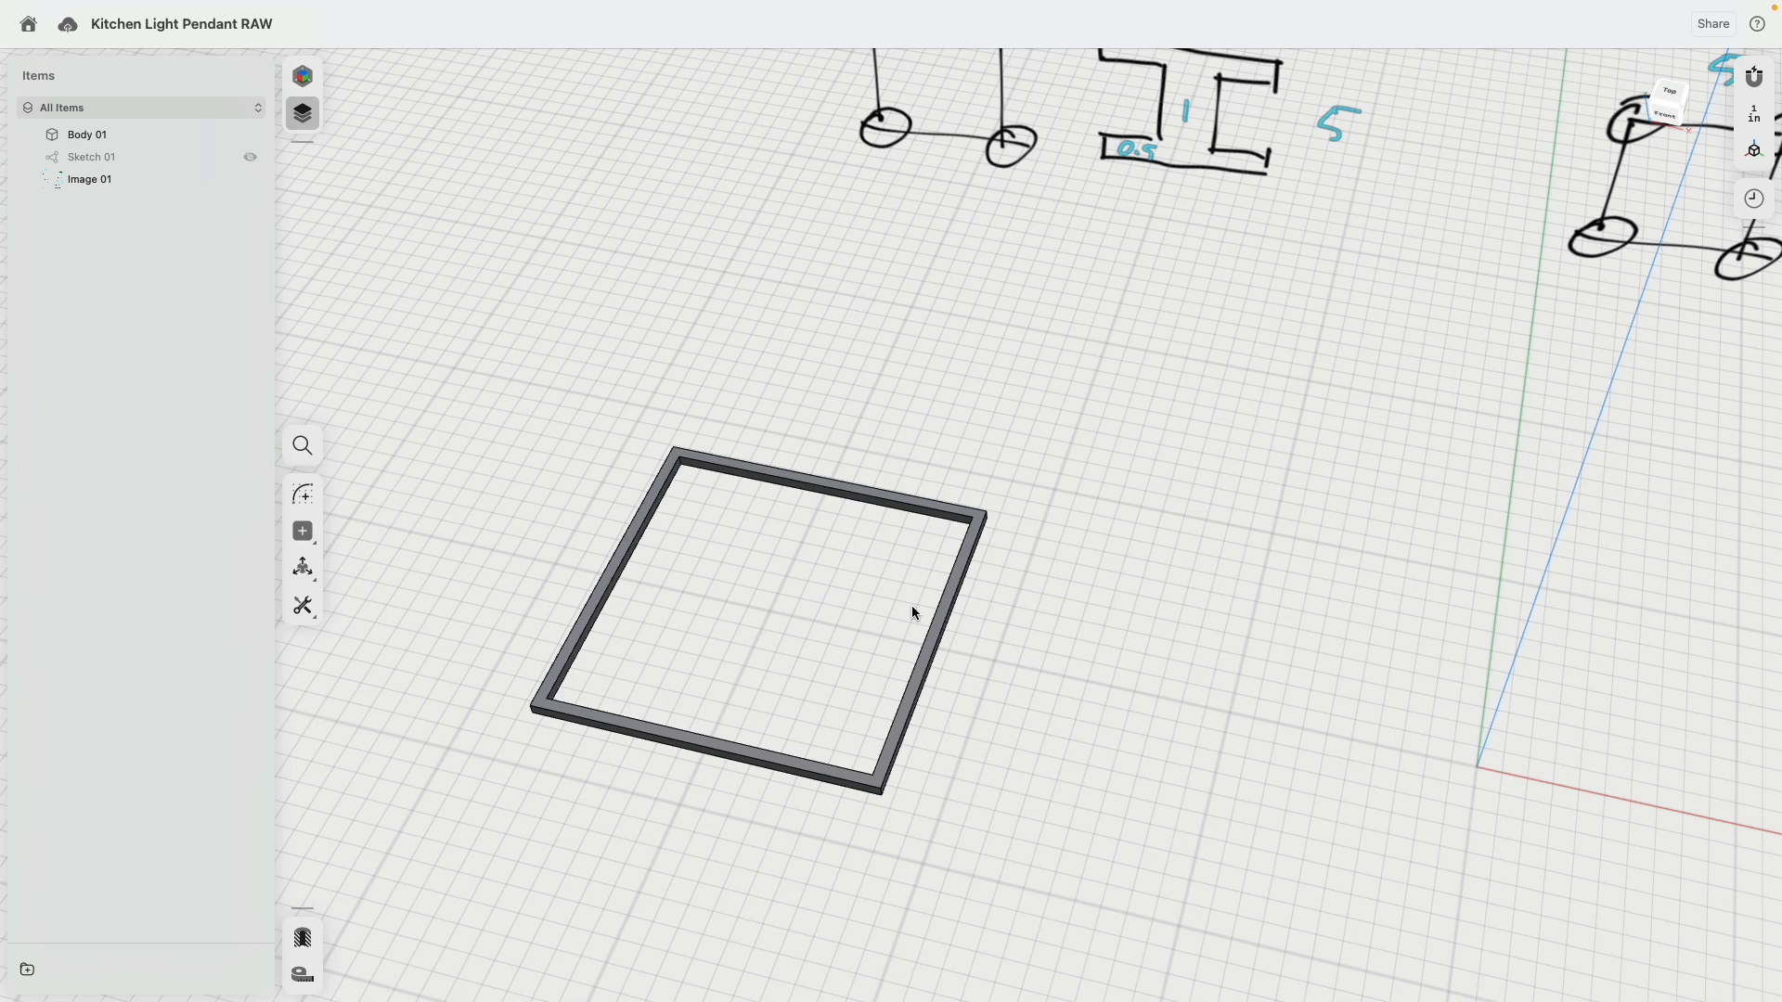
# Add a construction plane offset upward from the upper face of the 15 in square frame.
pyautogui.scroll(-5, 835, 617)
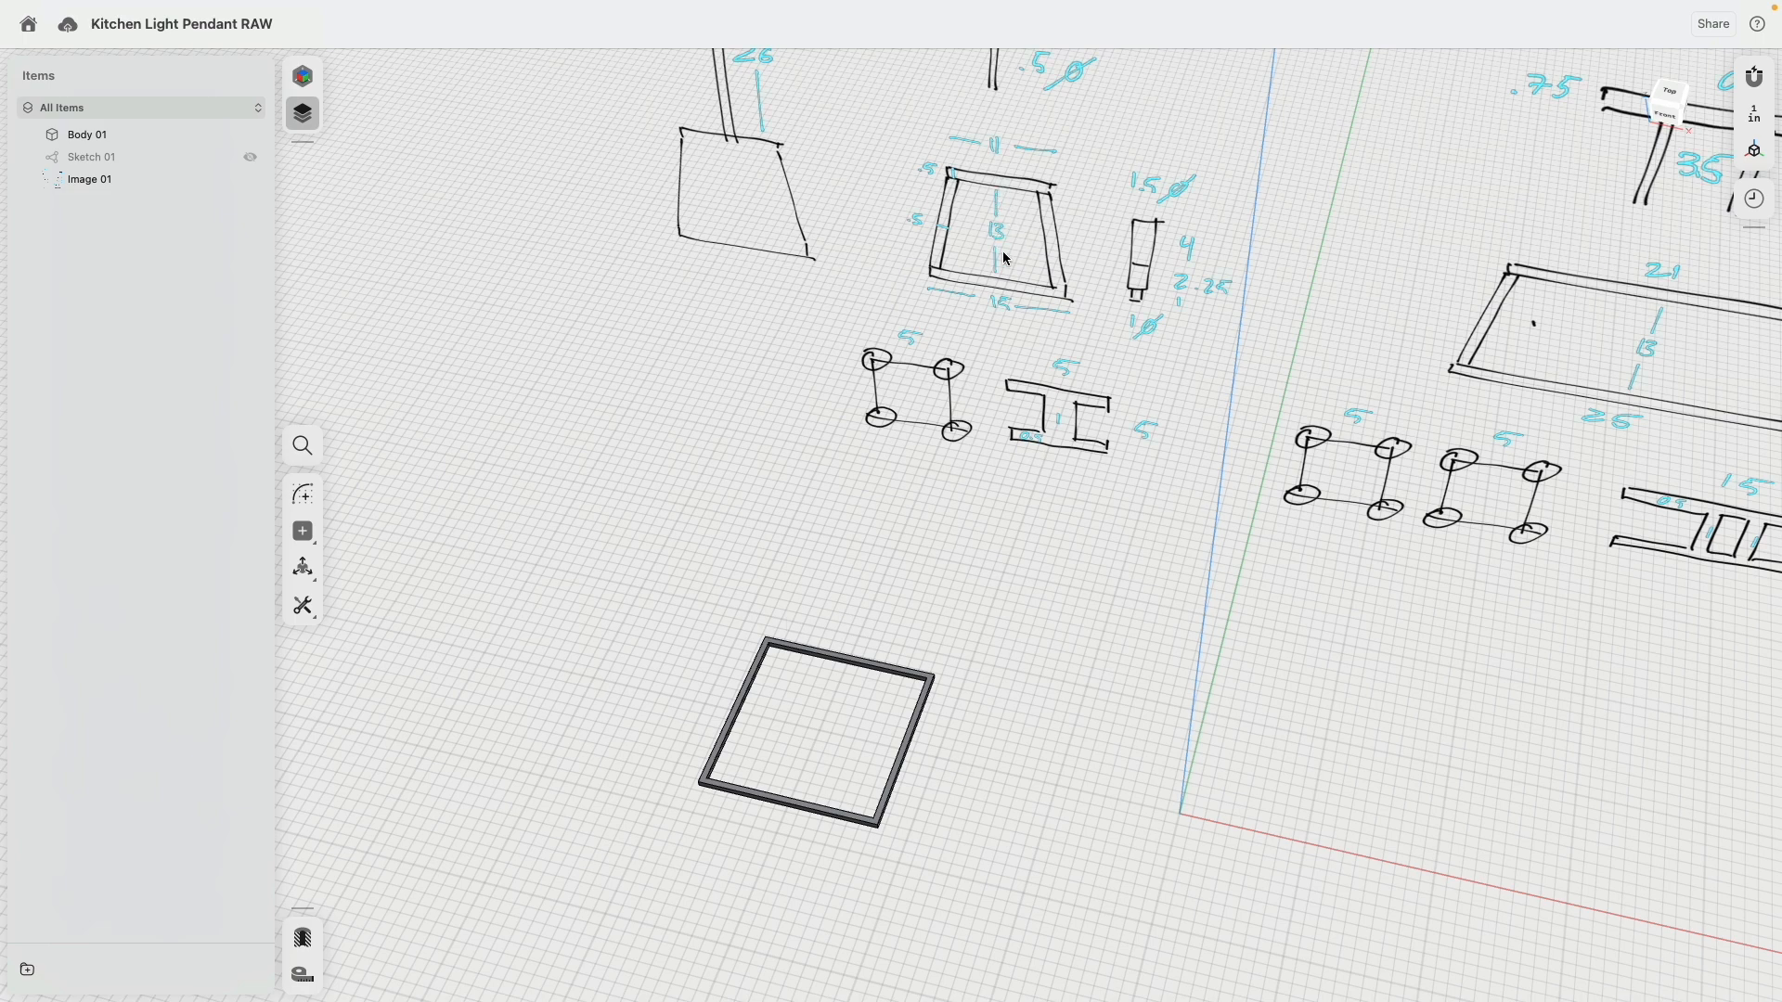
pyautogui.scroll(10, 923, 709)
pyautogui.click(937, 599)
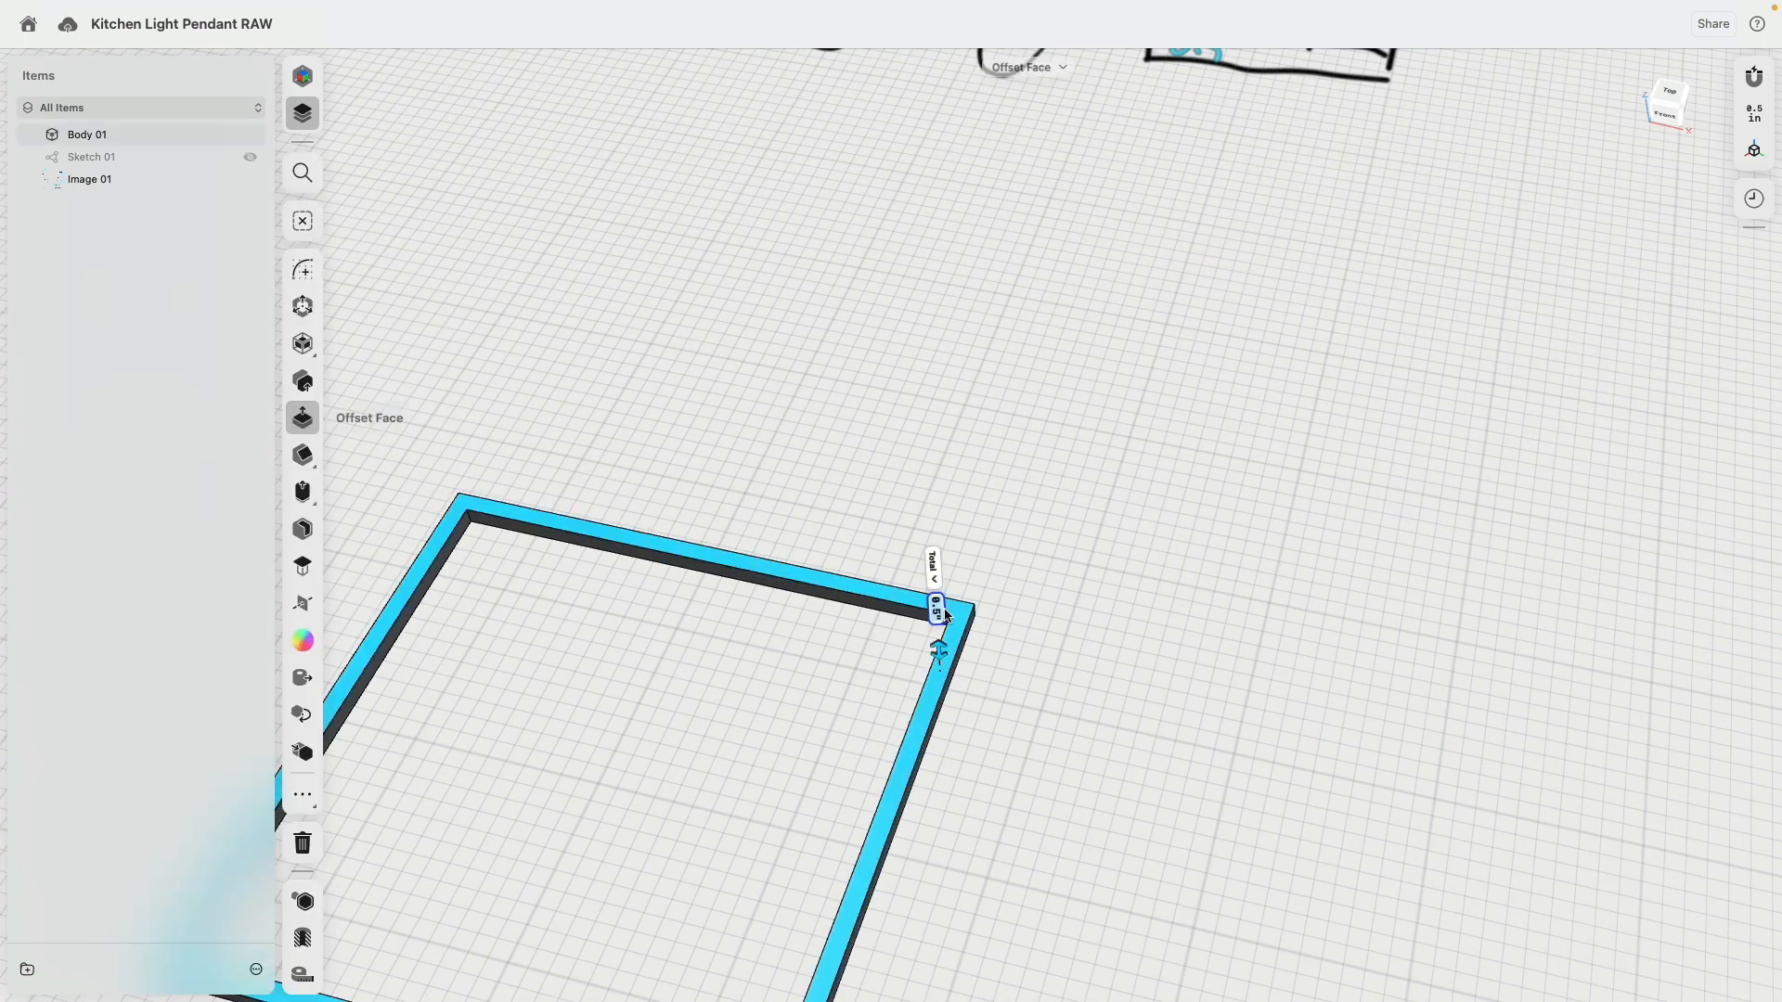
pyautogui.scroll(-5, 827, 574)
pyautogui.moveTo(748, 376); pyautogui.dragTo(872, 308, button='middle')
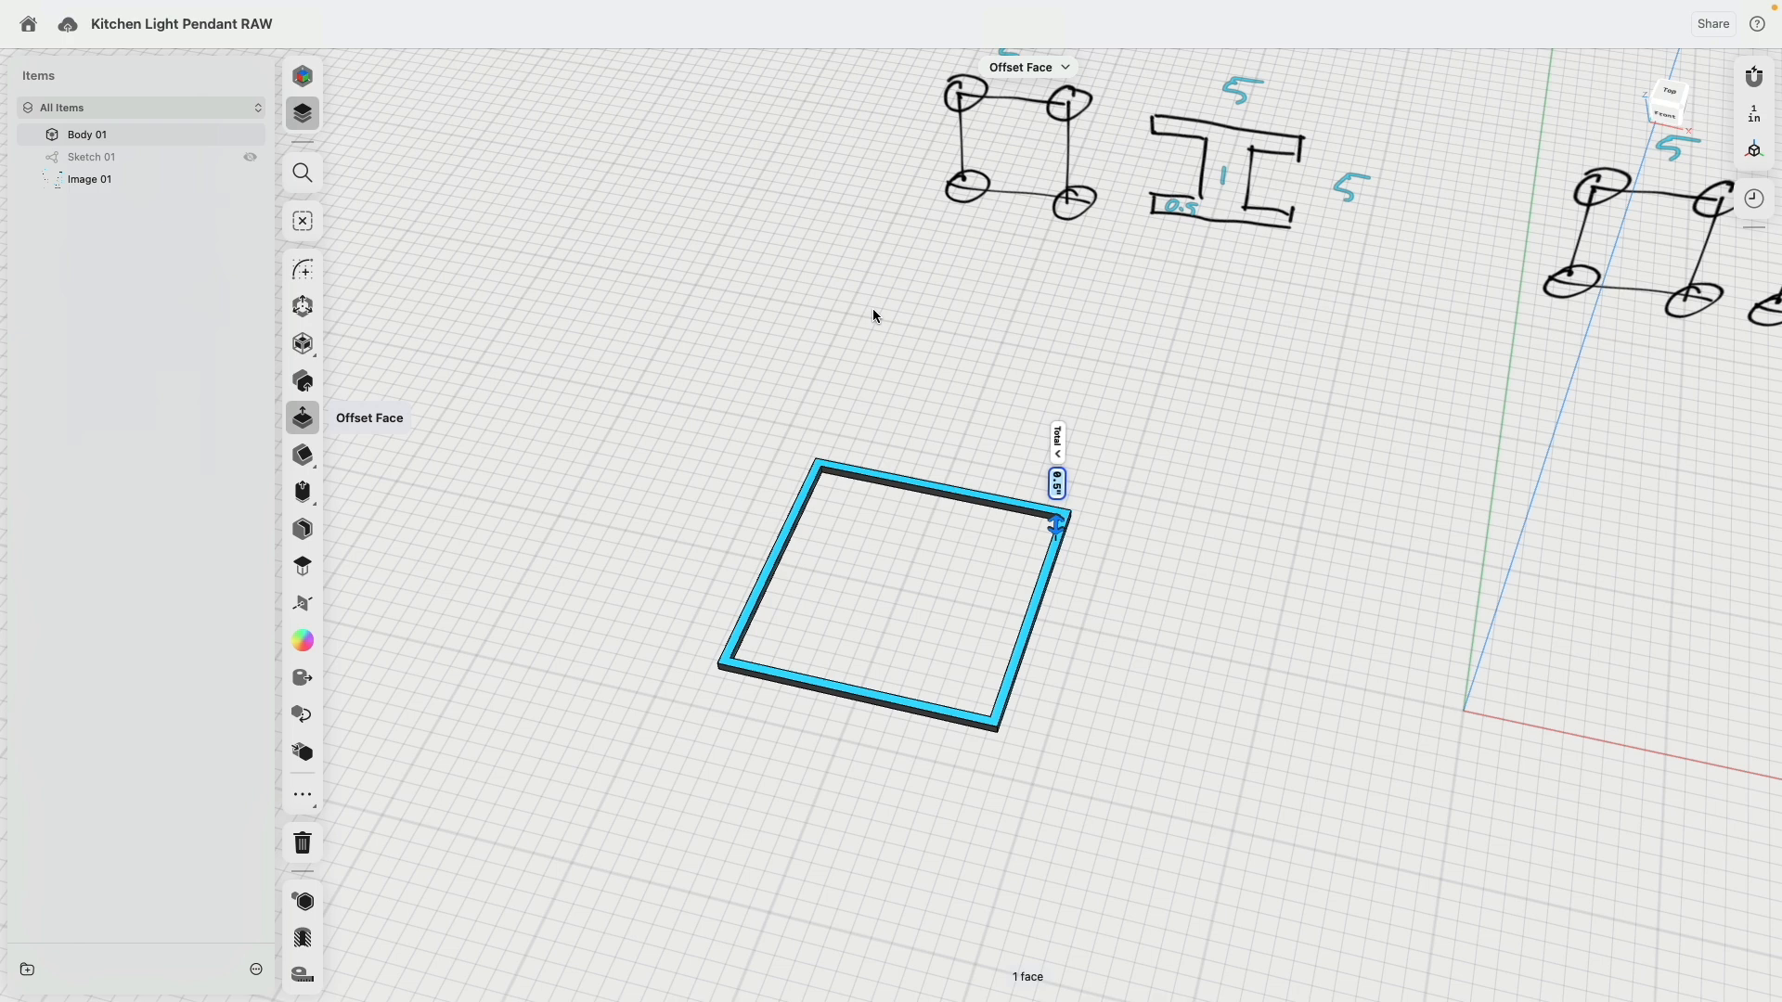
pyautogui.click(303, 567)
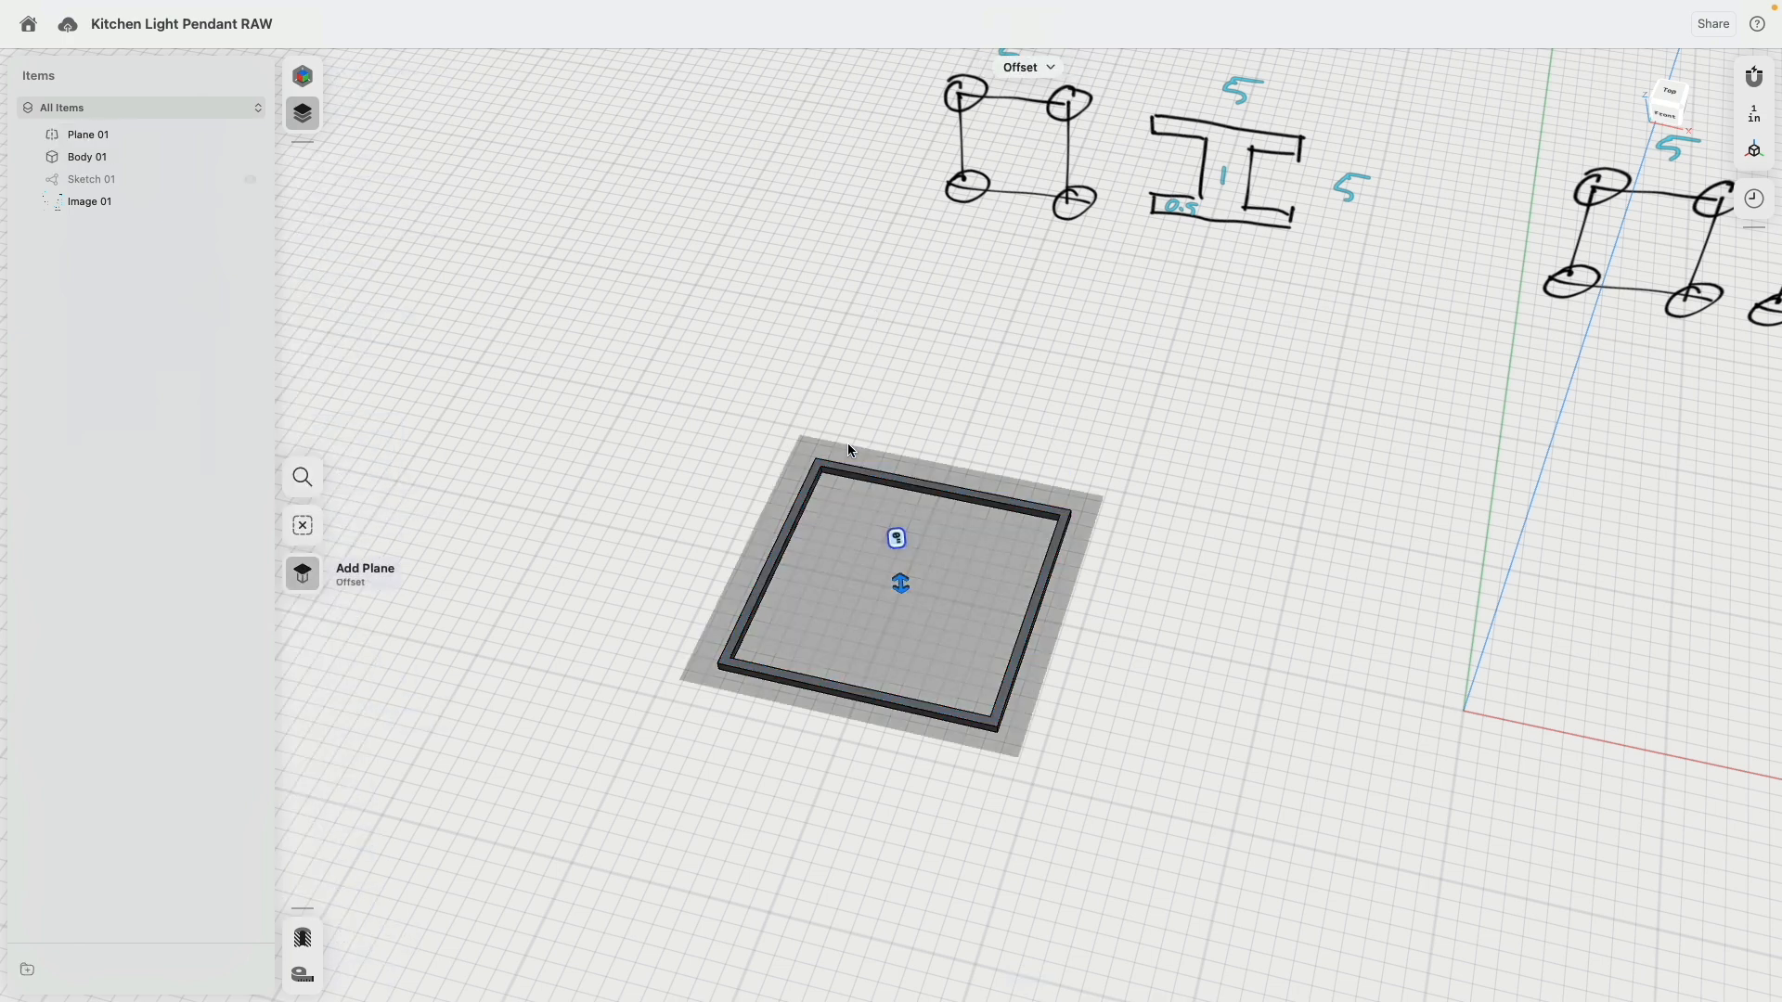
pyautogui.click(848, 446)
pyautogui.scroll(-5, 780, 414)
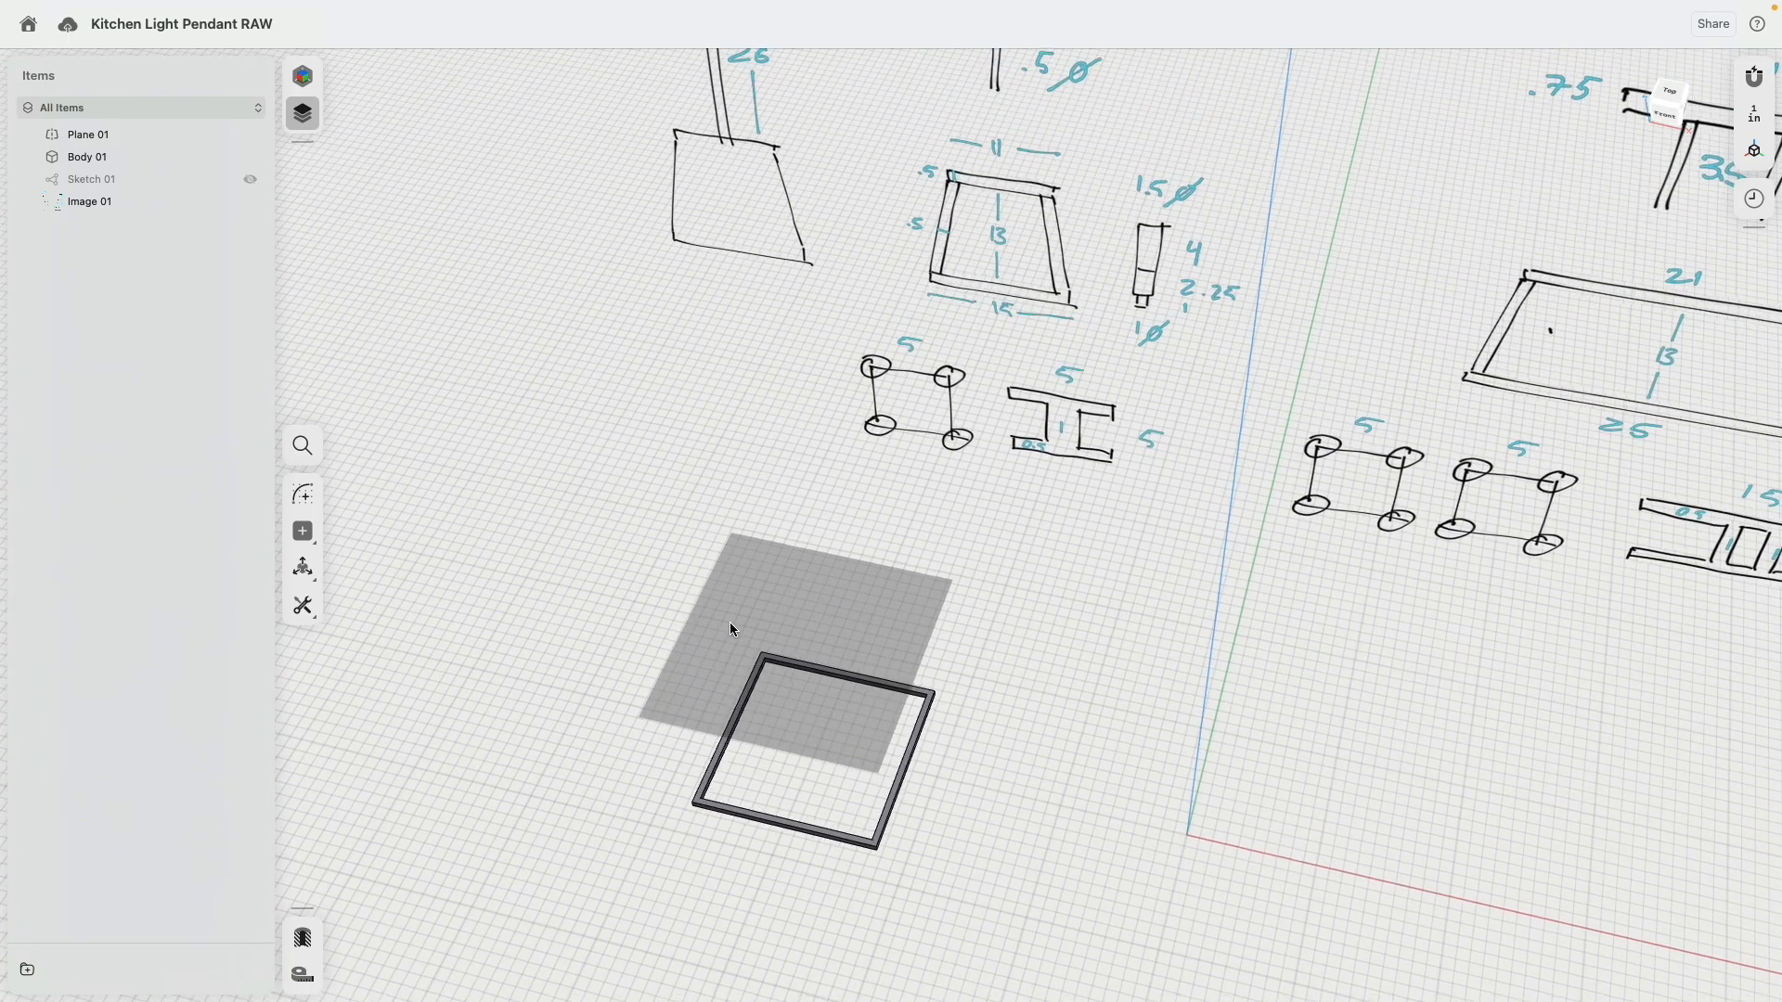
# Start a sketch on the offset plane and project the base frame's four outer edges into it as a linked sketch.
pyautogui.click(807, 590)
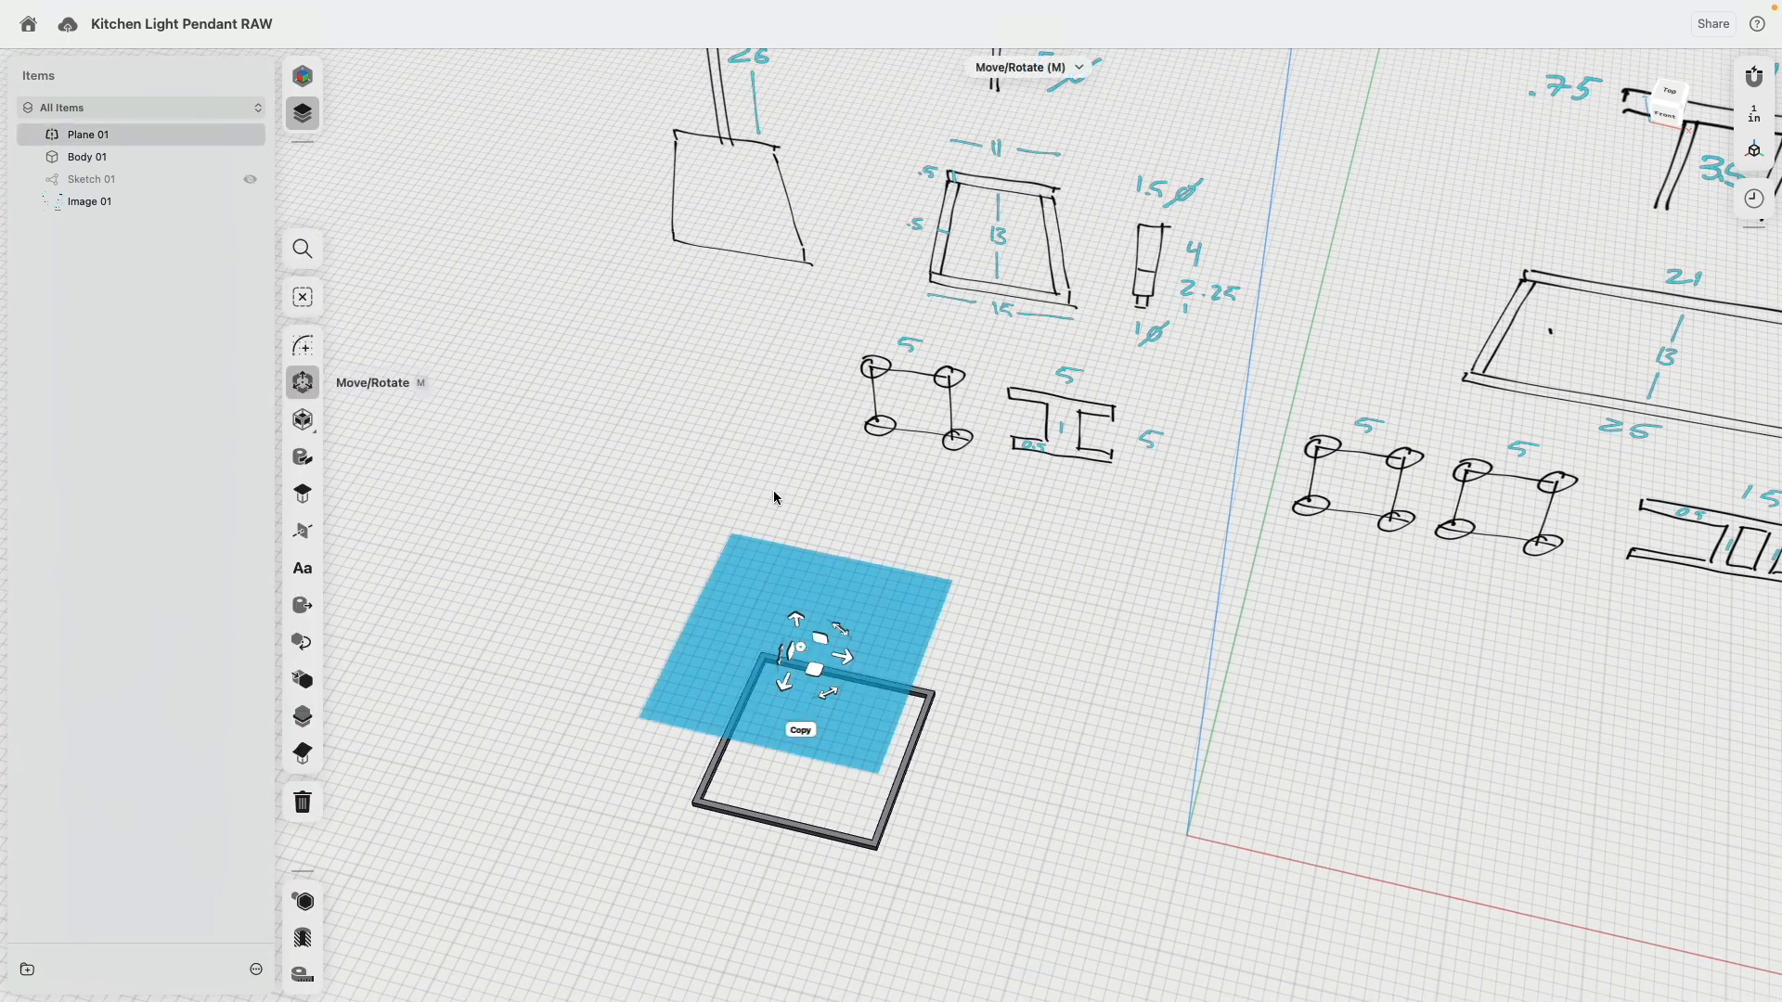
pyautogui.click(302, 347)
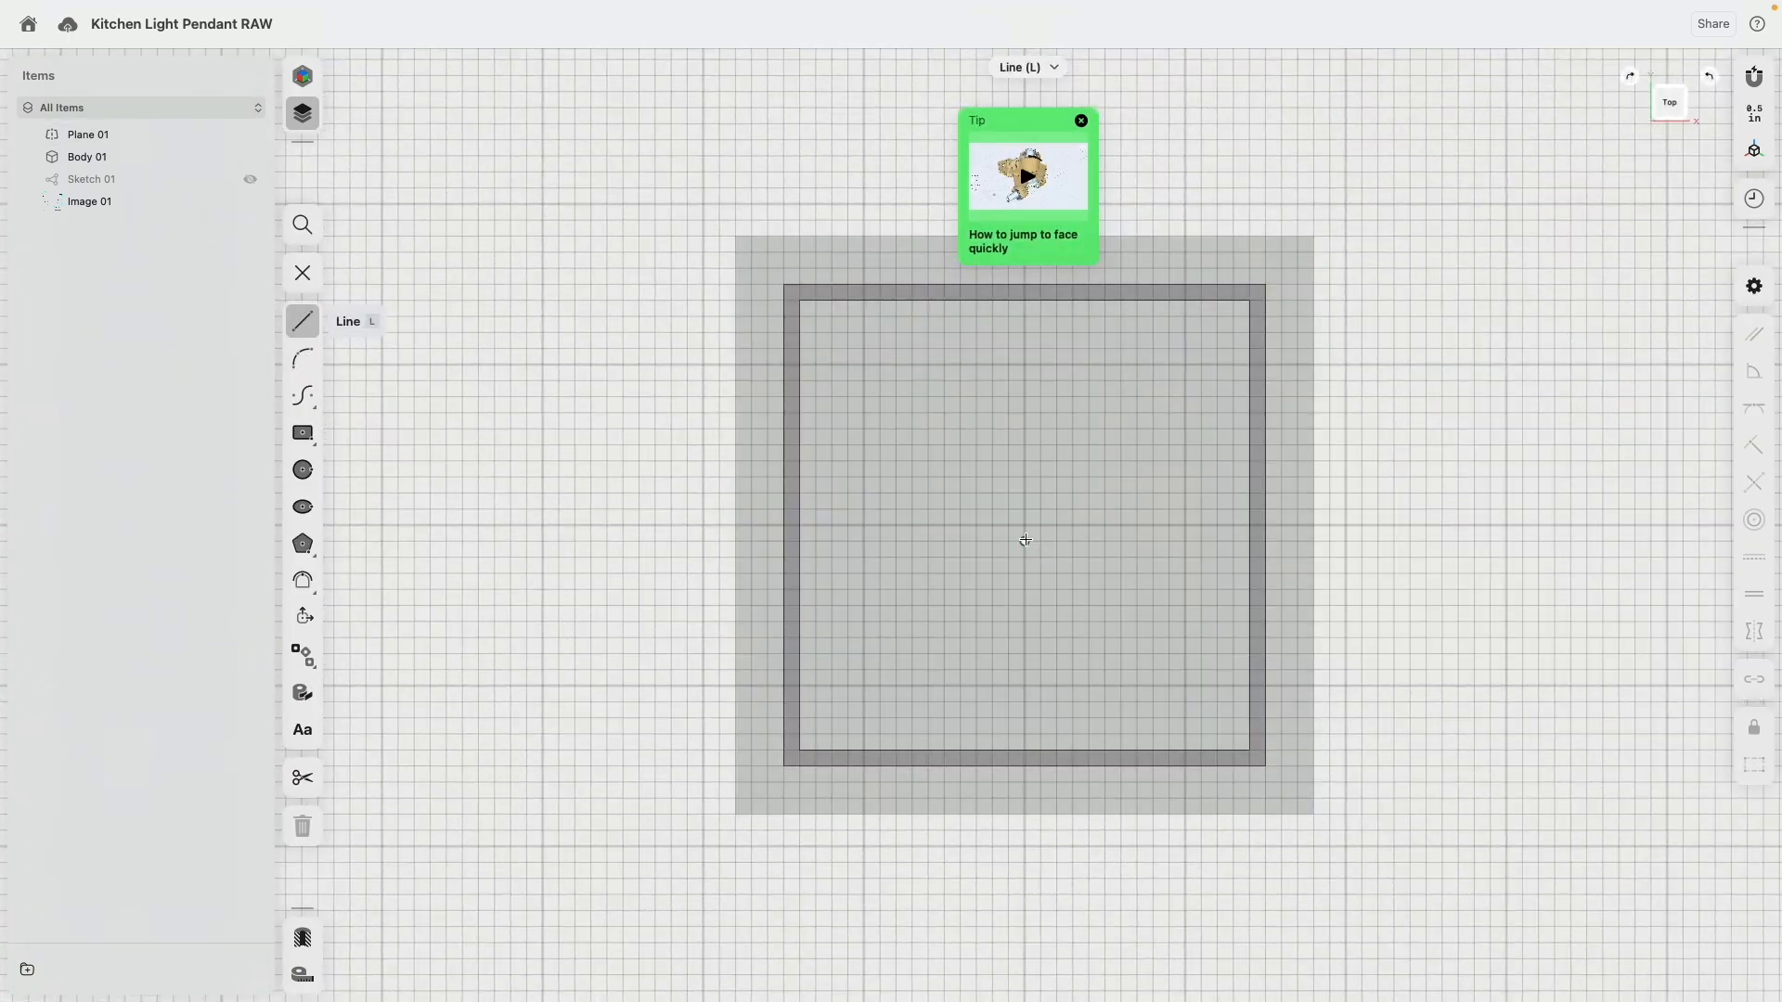
pyautogui.scroll(-3, 1025, 539)
pyautogui.moveTo(1038, 513); pyautogui.dragTo(857, 620, button='middle')
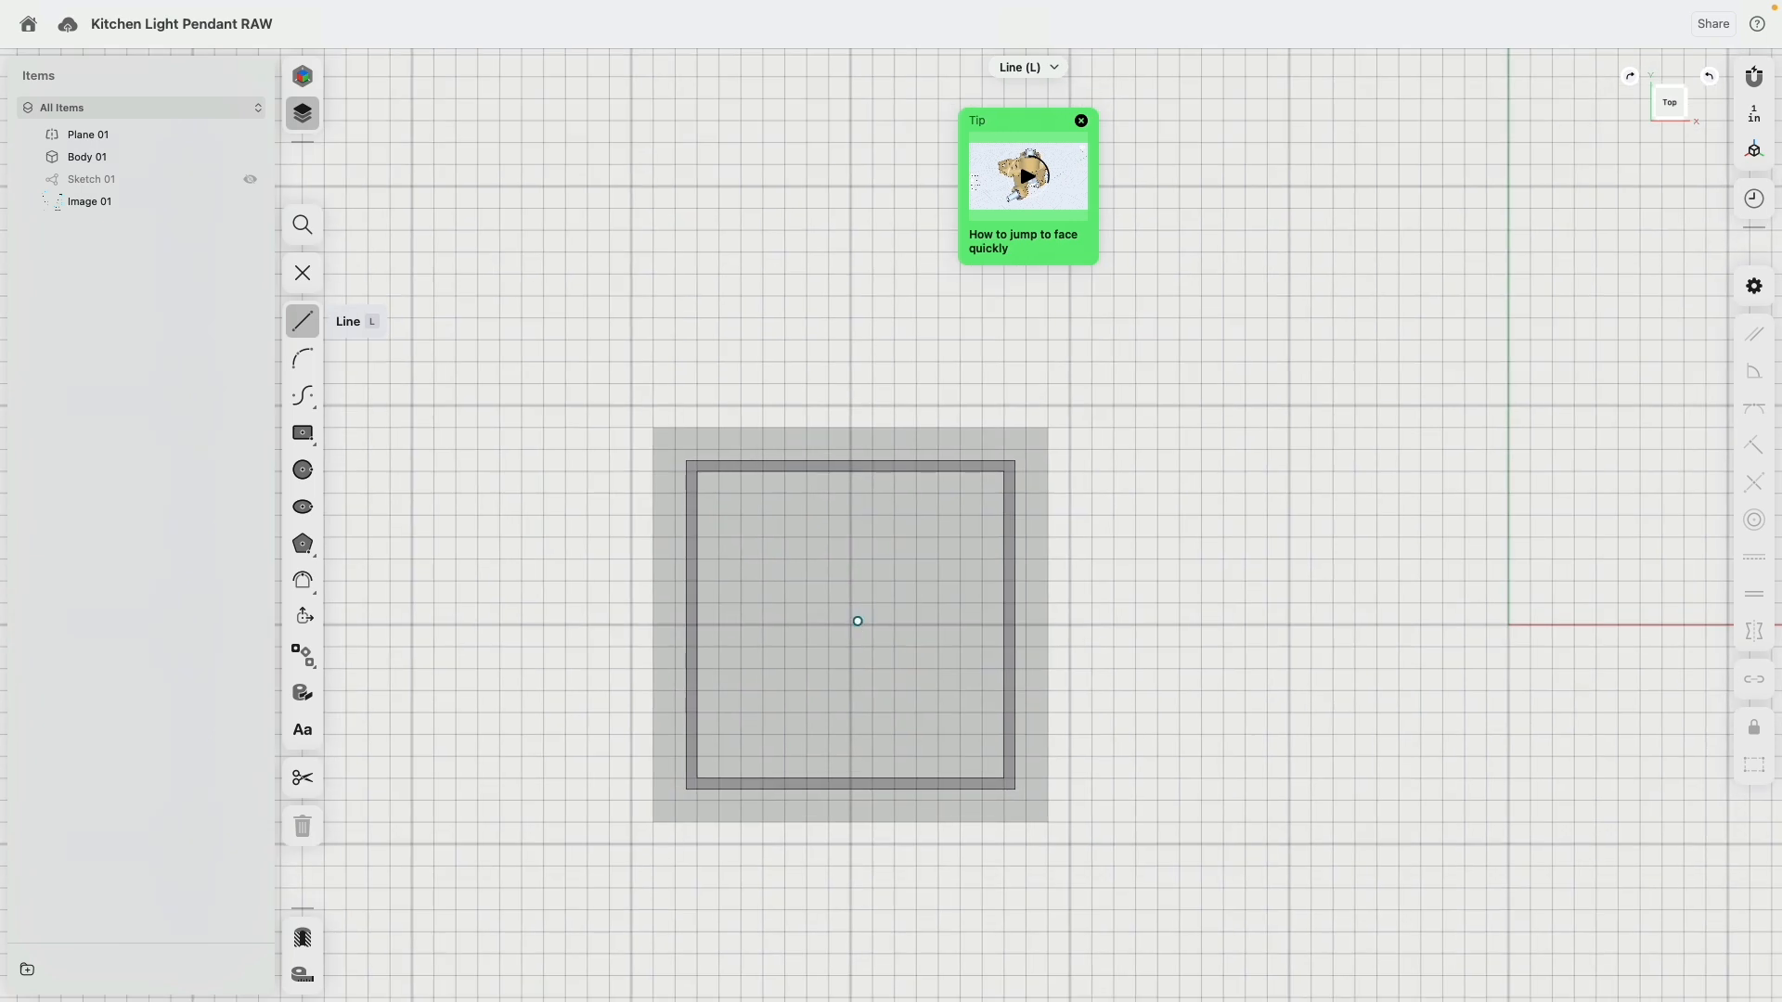
pyautogui.click(303, 693)
pyautogui.click(775, 461)
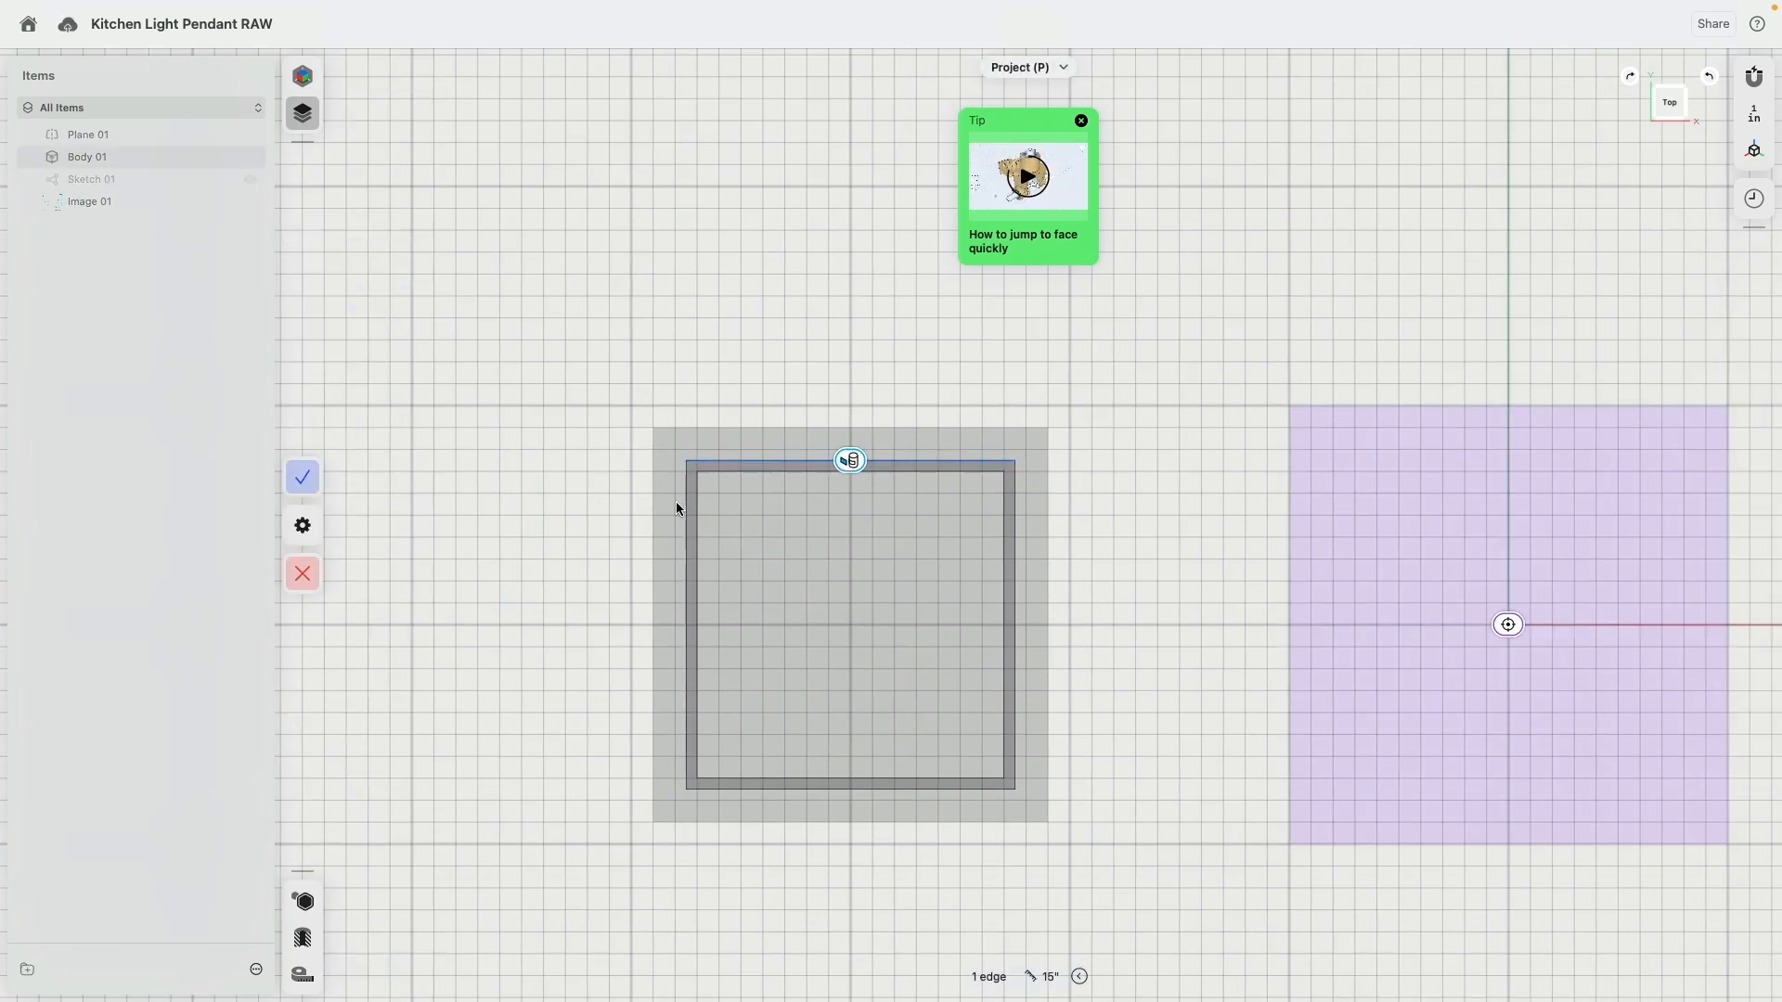
pyautogui.click(685, 584)
pyautogui.click(889, 790)
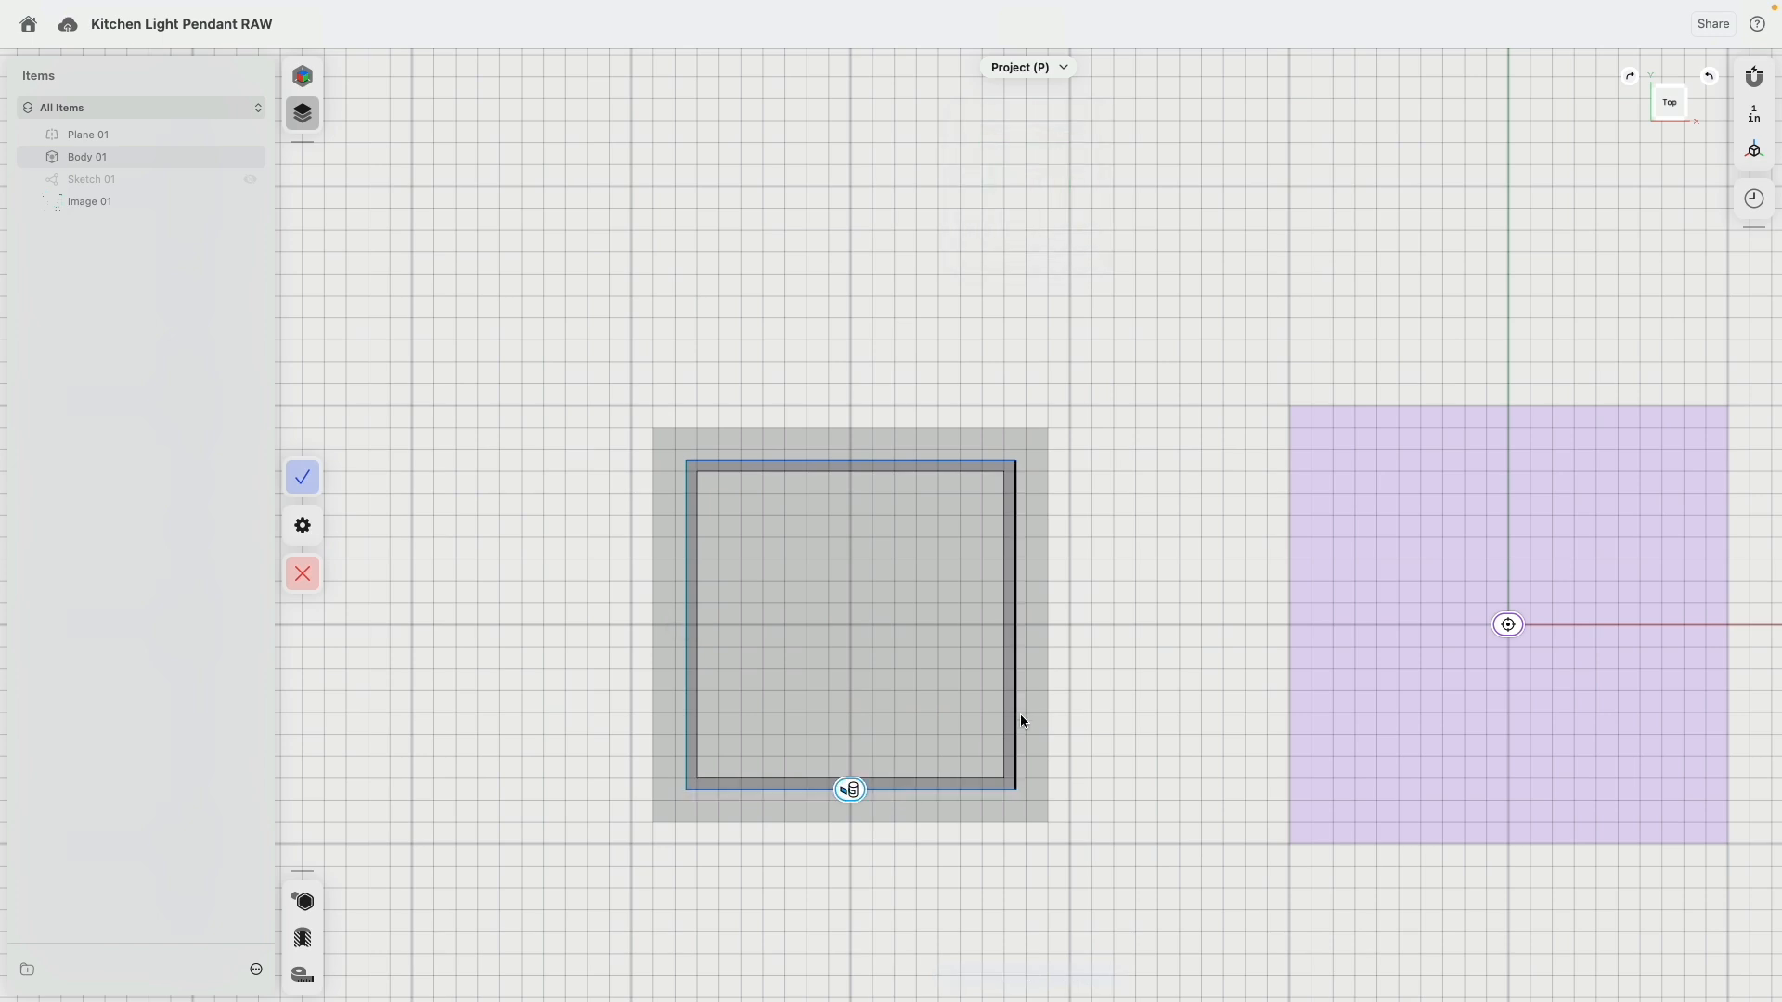
pyautogui.click(1016, 711)
pyautogui.moveTo(1082, 691); pyautogui.dragTo(1094, 537, button='right')
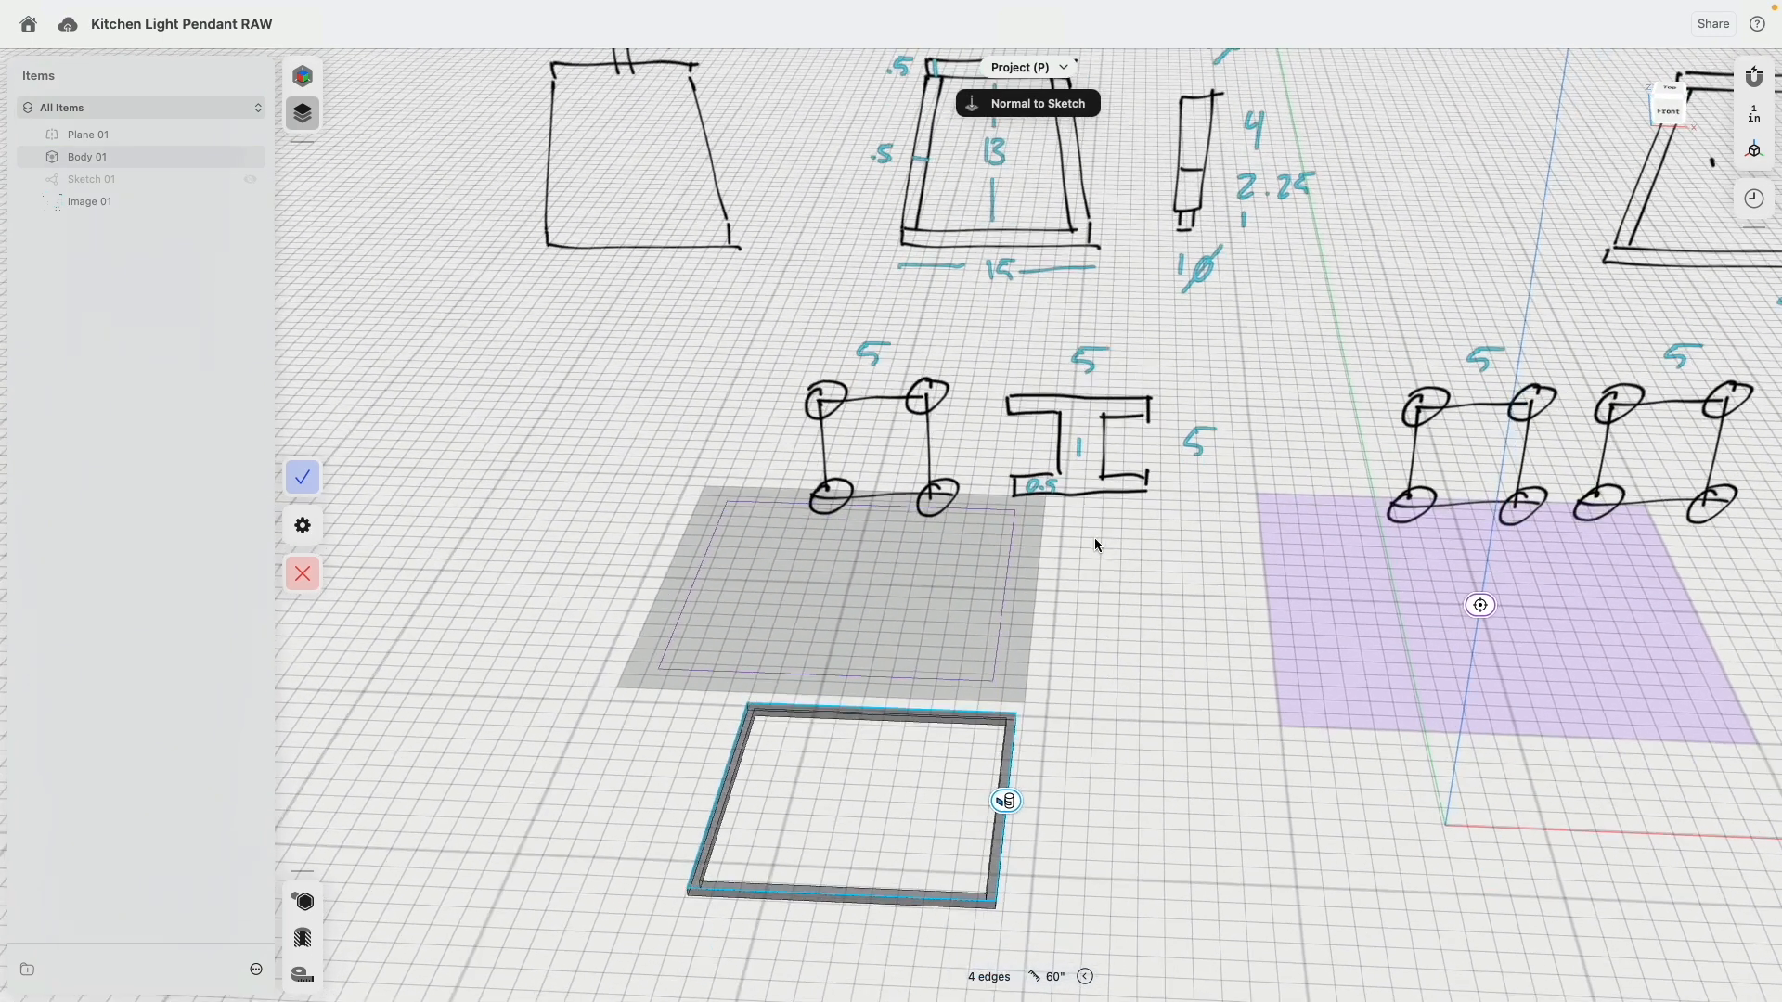
pyautogui.click(304, 528)
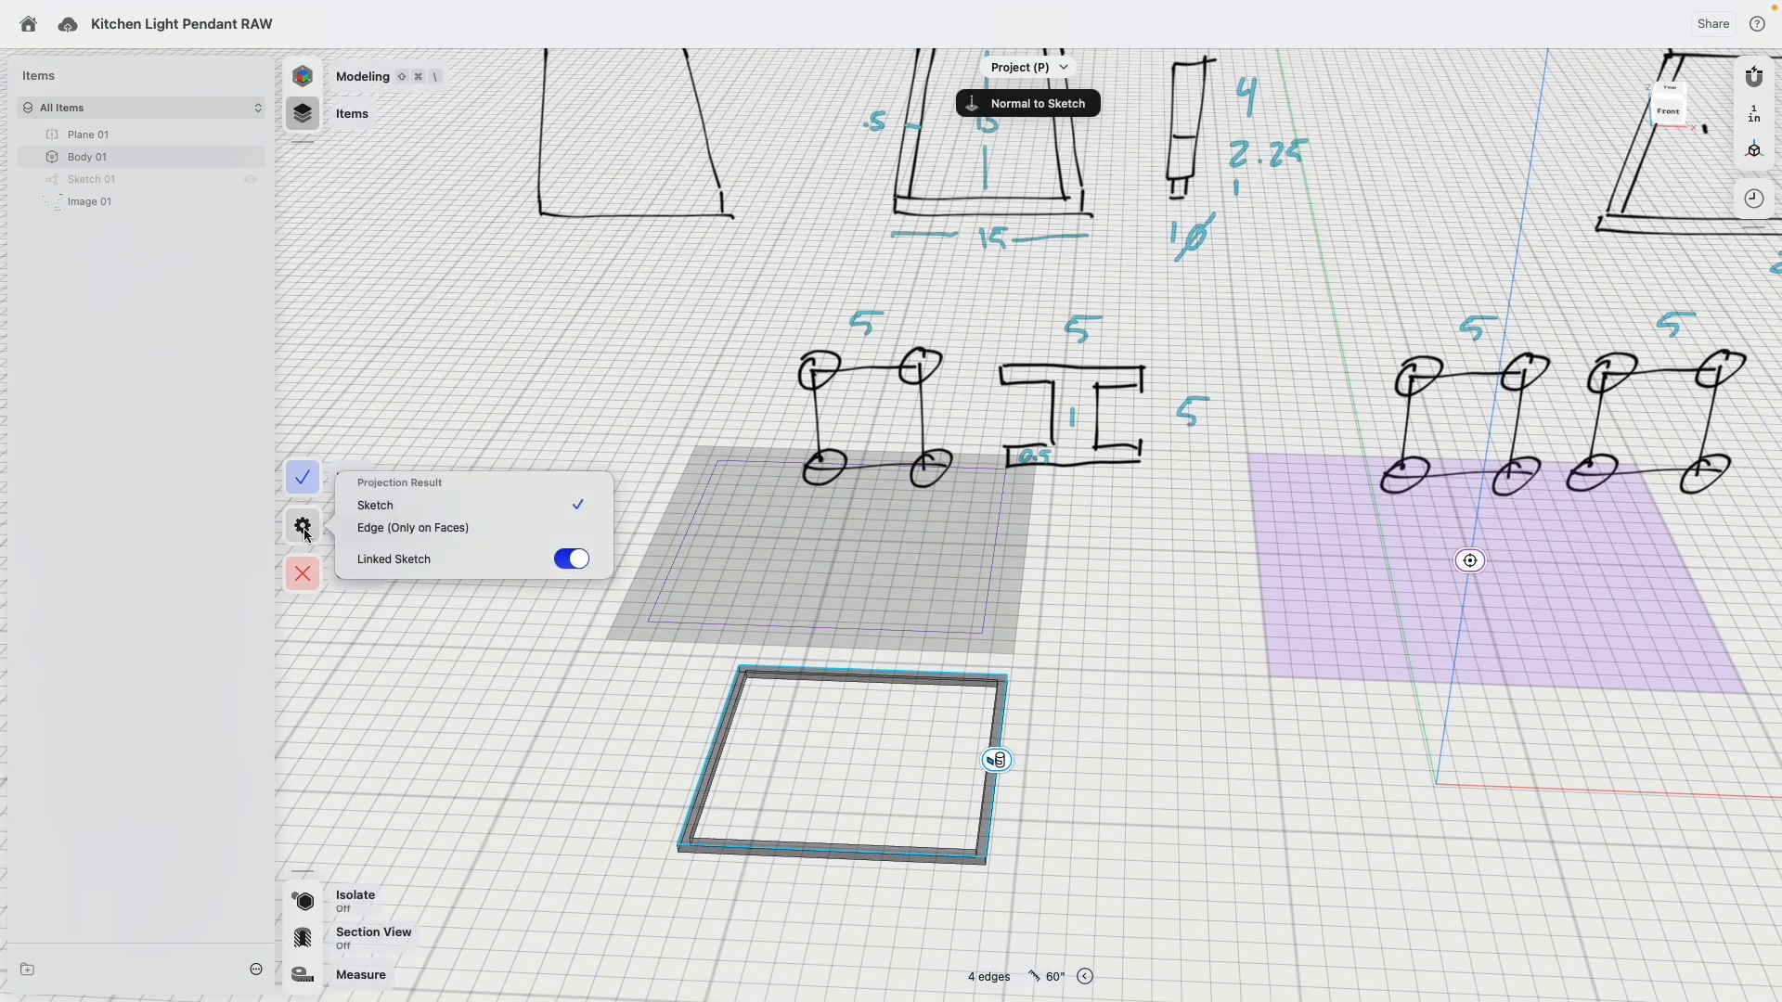
pyautogui.click(302, 483)
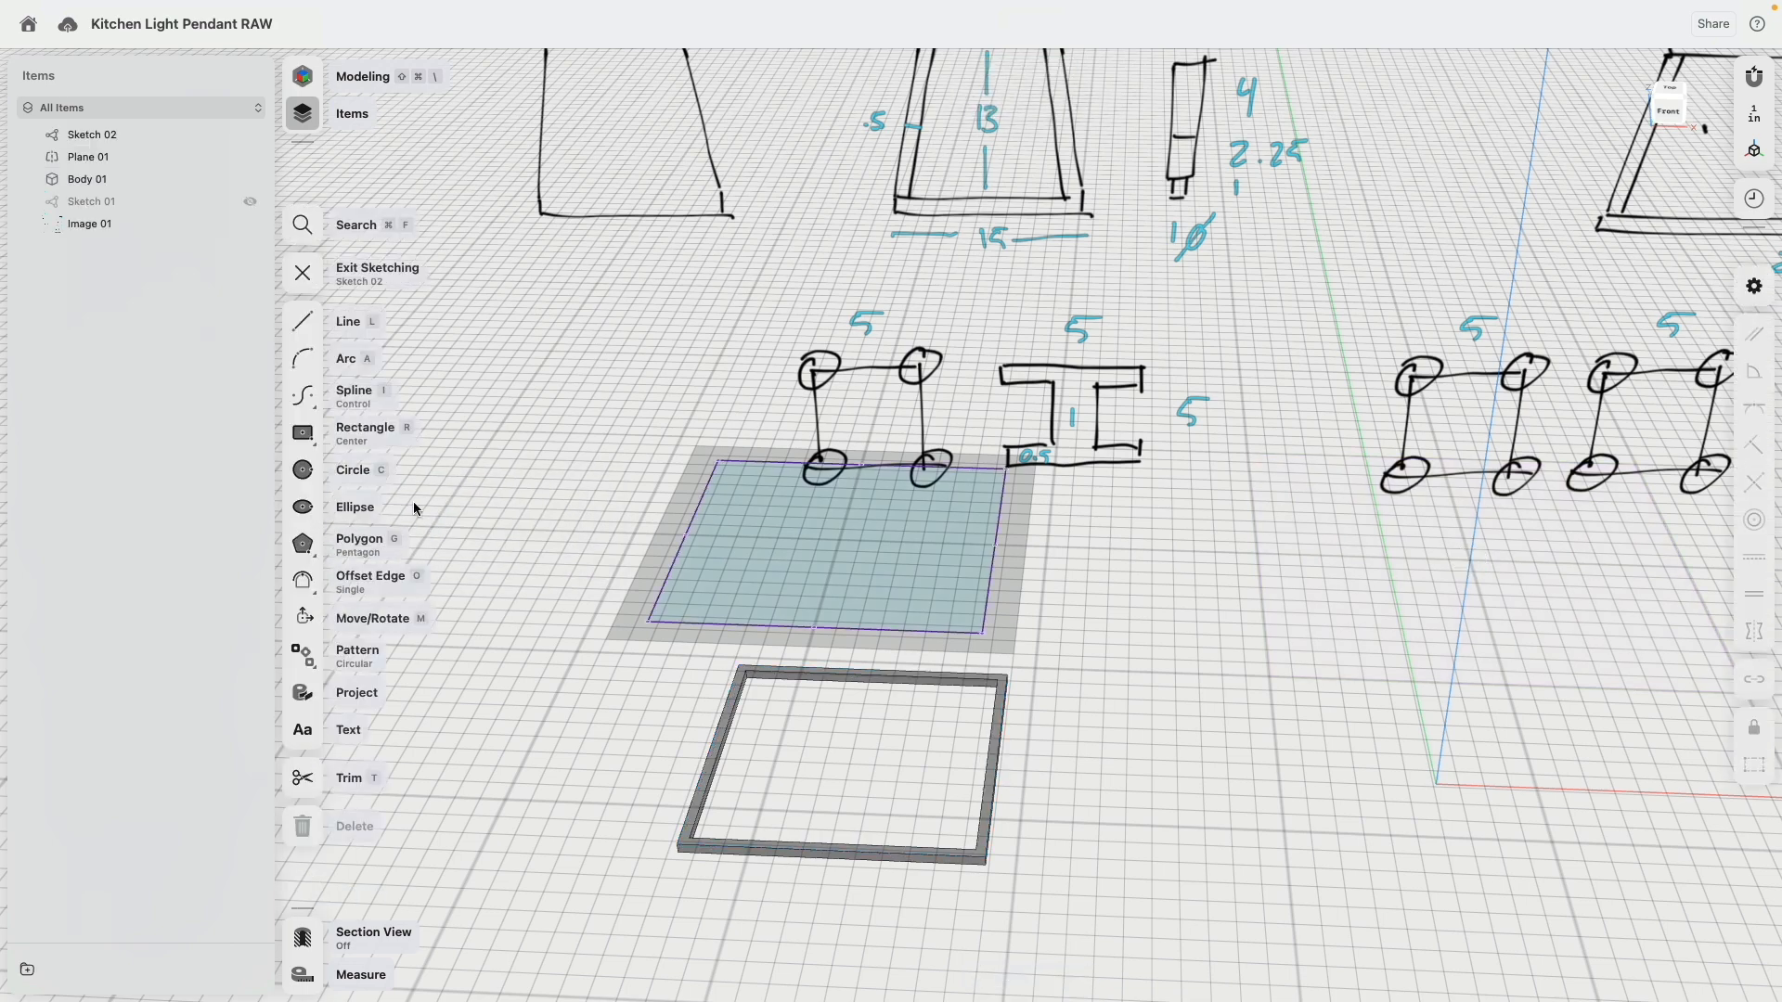
# Draw a line across the projected square, joining the midpoints of its two opposite side edges.
pyautogui.moveTo(785, 544)
pyautogui.mouseDown(button='right')
pyautogui.moveTo(779, 627)
pyautogui.moveTo(777, 572)
pyautogui.mouseUp(button='right')
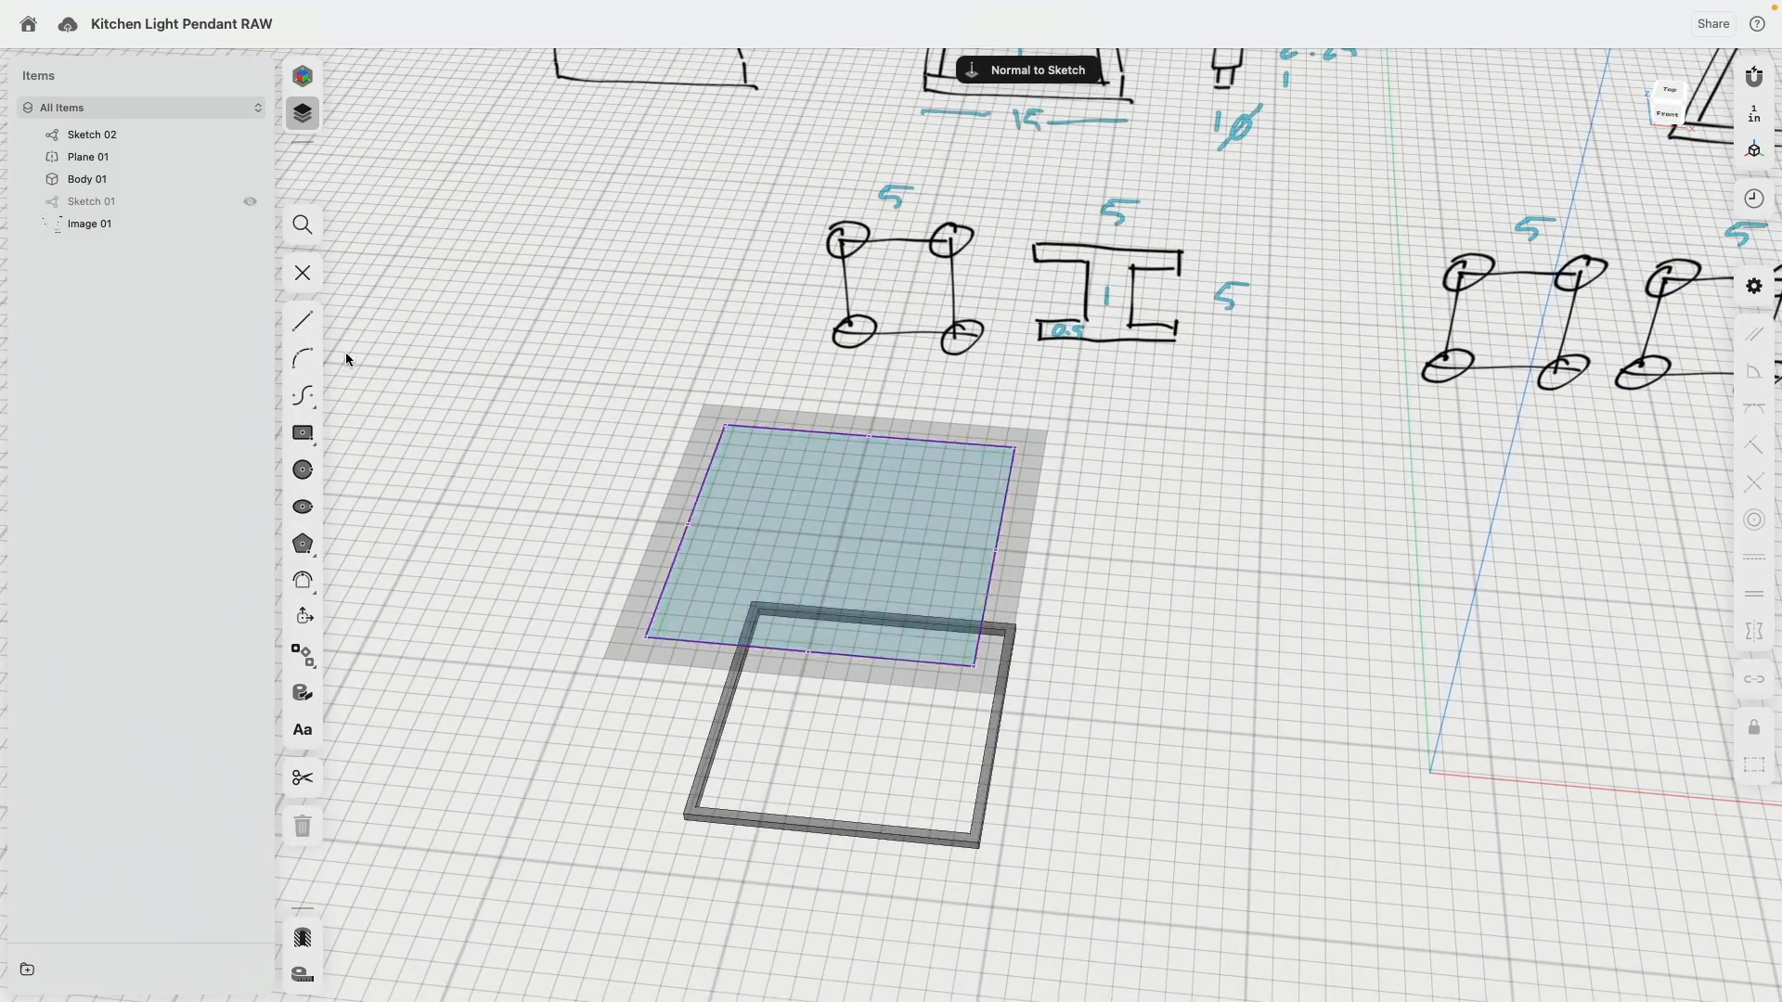
pyautogui.click(313, 319)
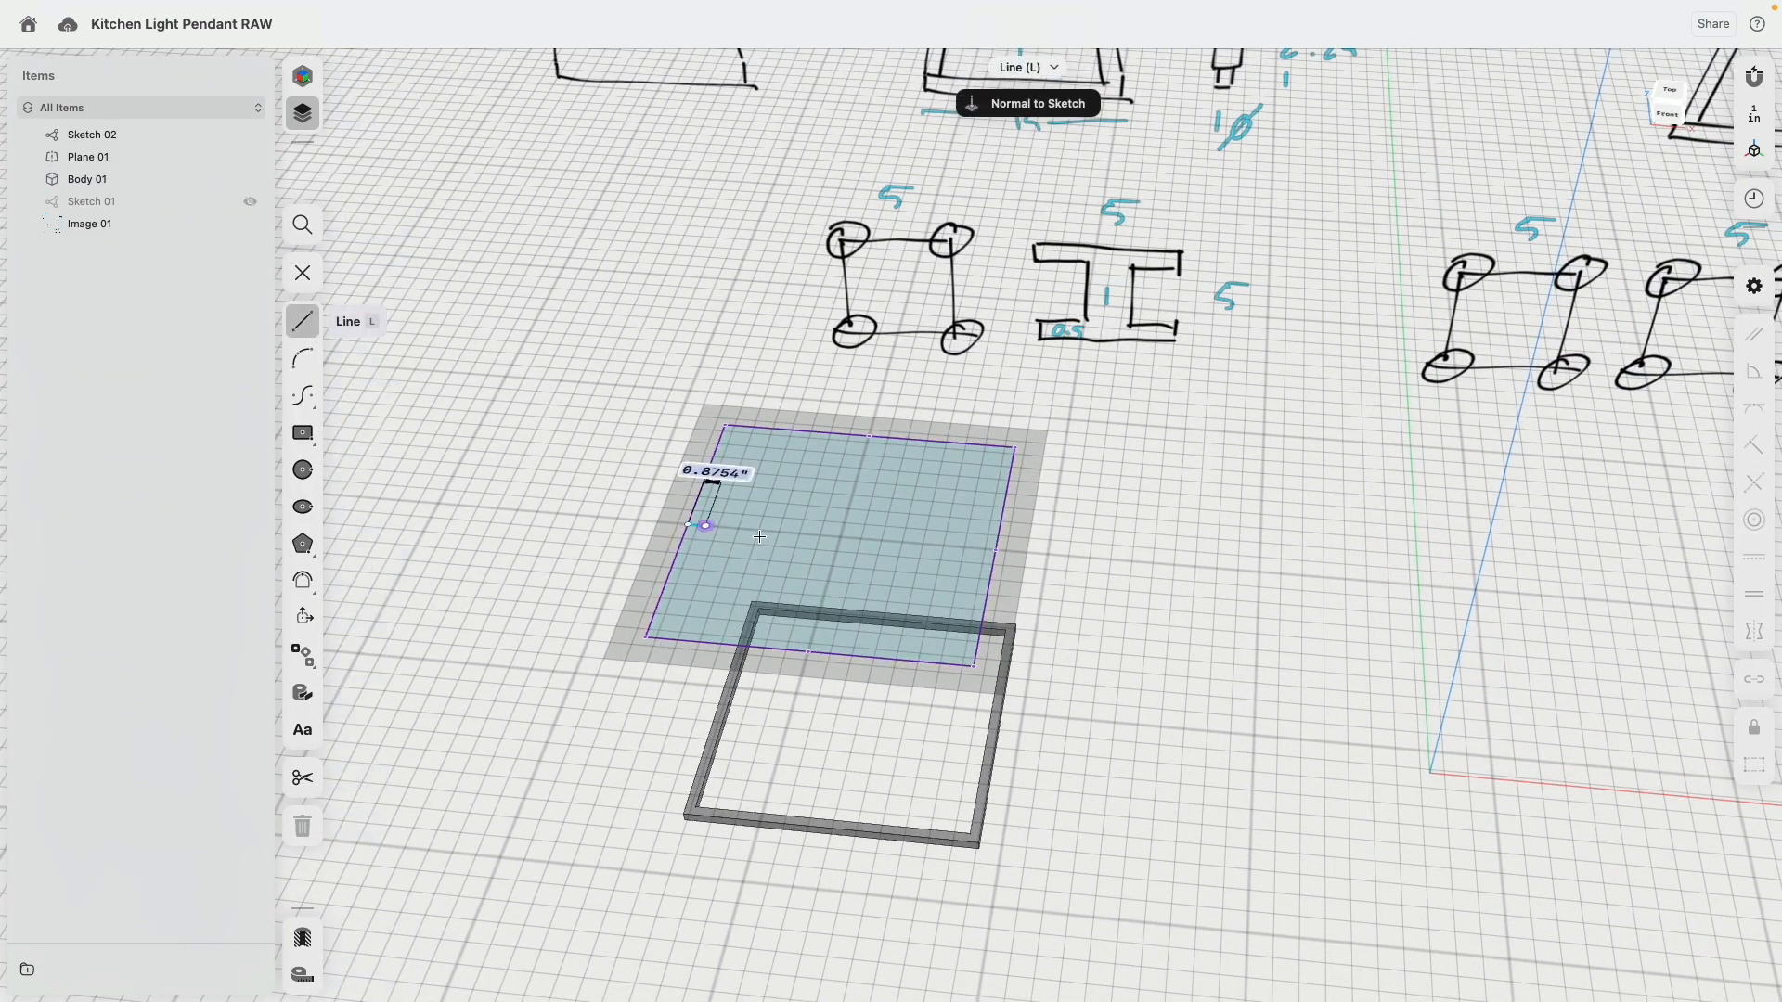
pyautogui.click(688, 524)
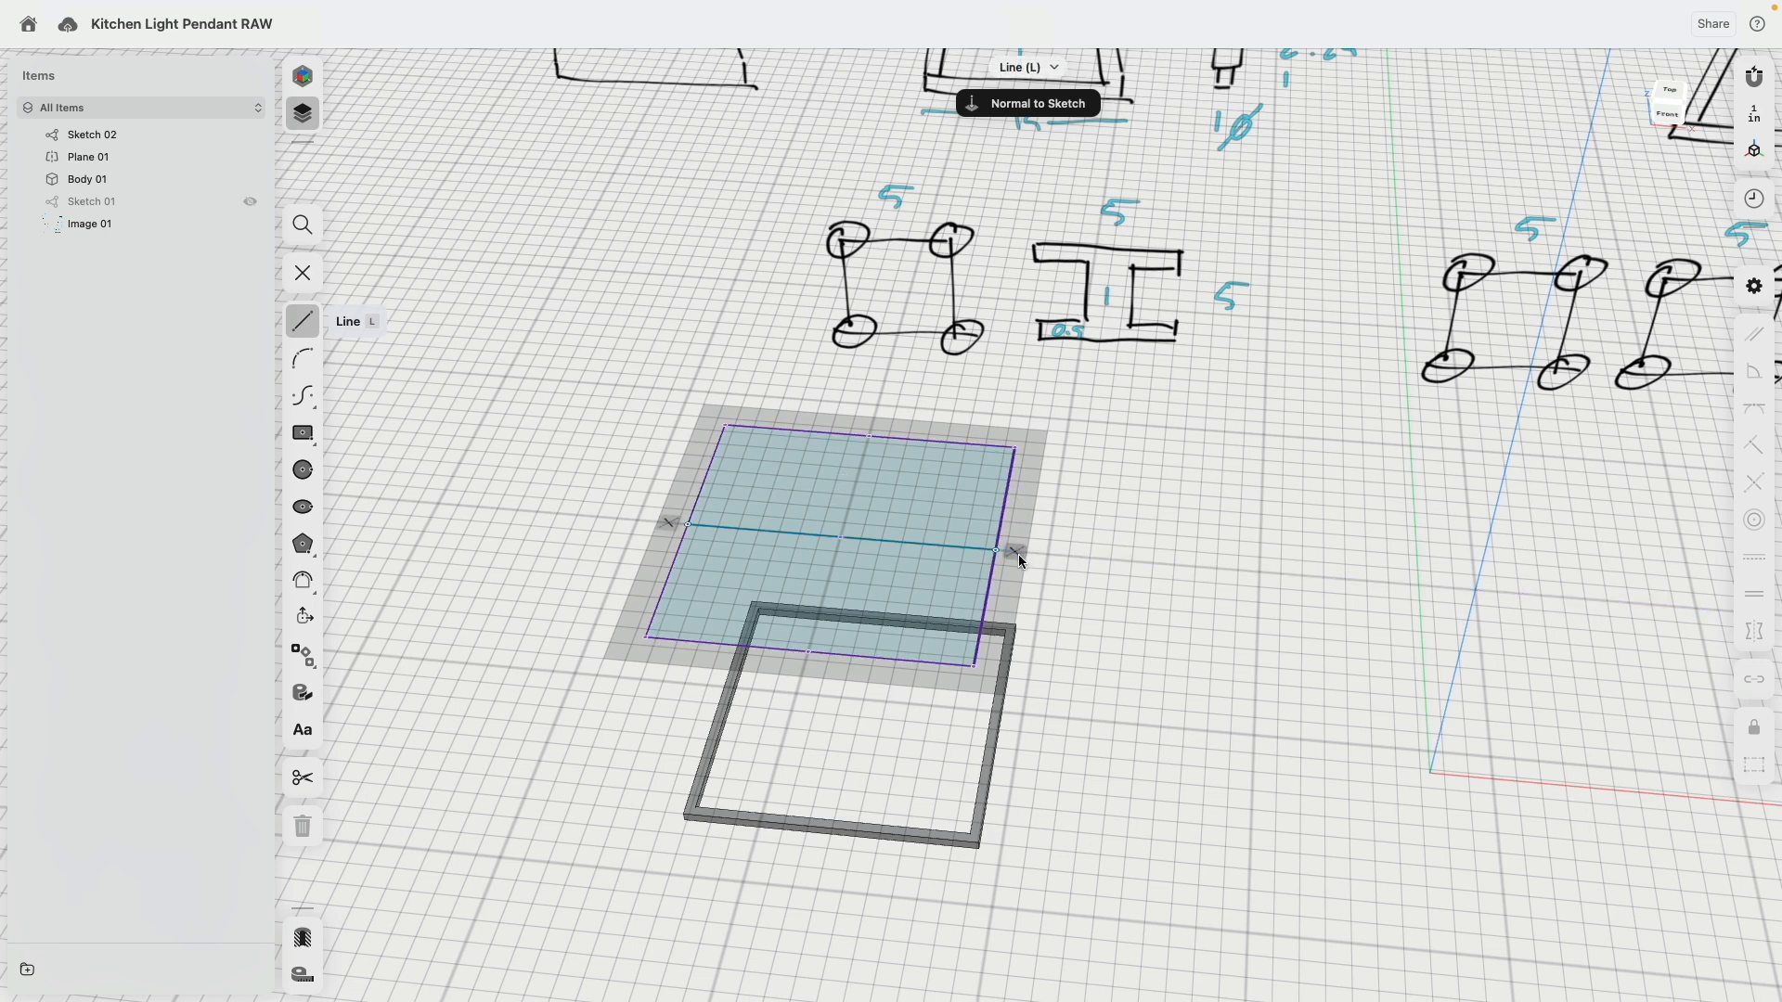
pyautogui.click(996, 550)
pyautogui.press('Escape')
# Convert the projected square and its midline to construction geometry.
pyautogui.doubleClick(948, 543)
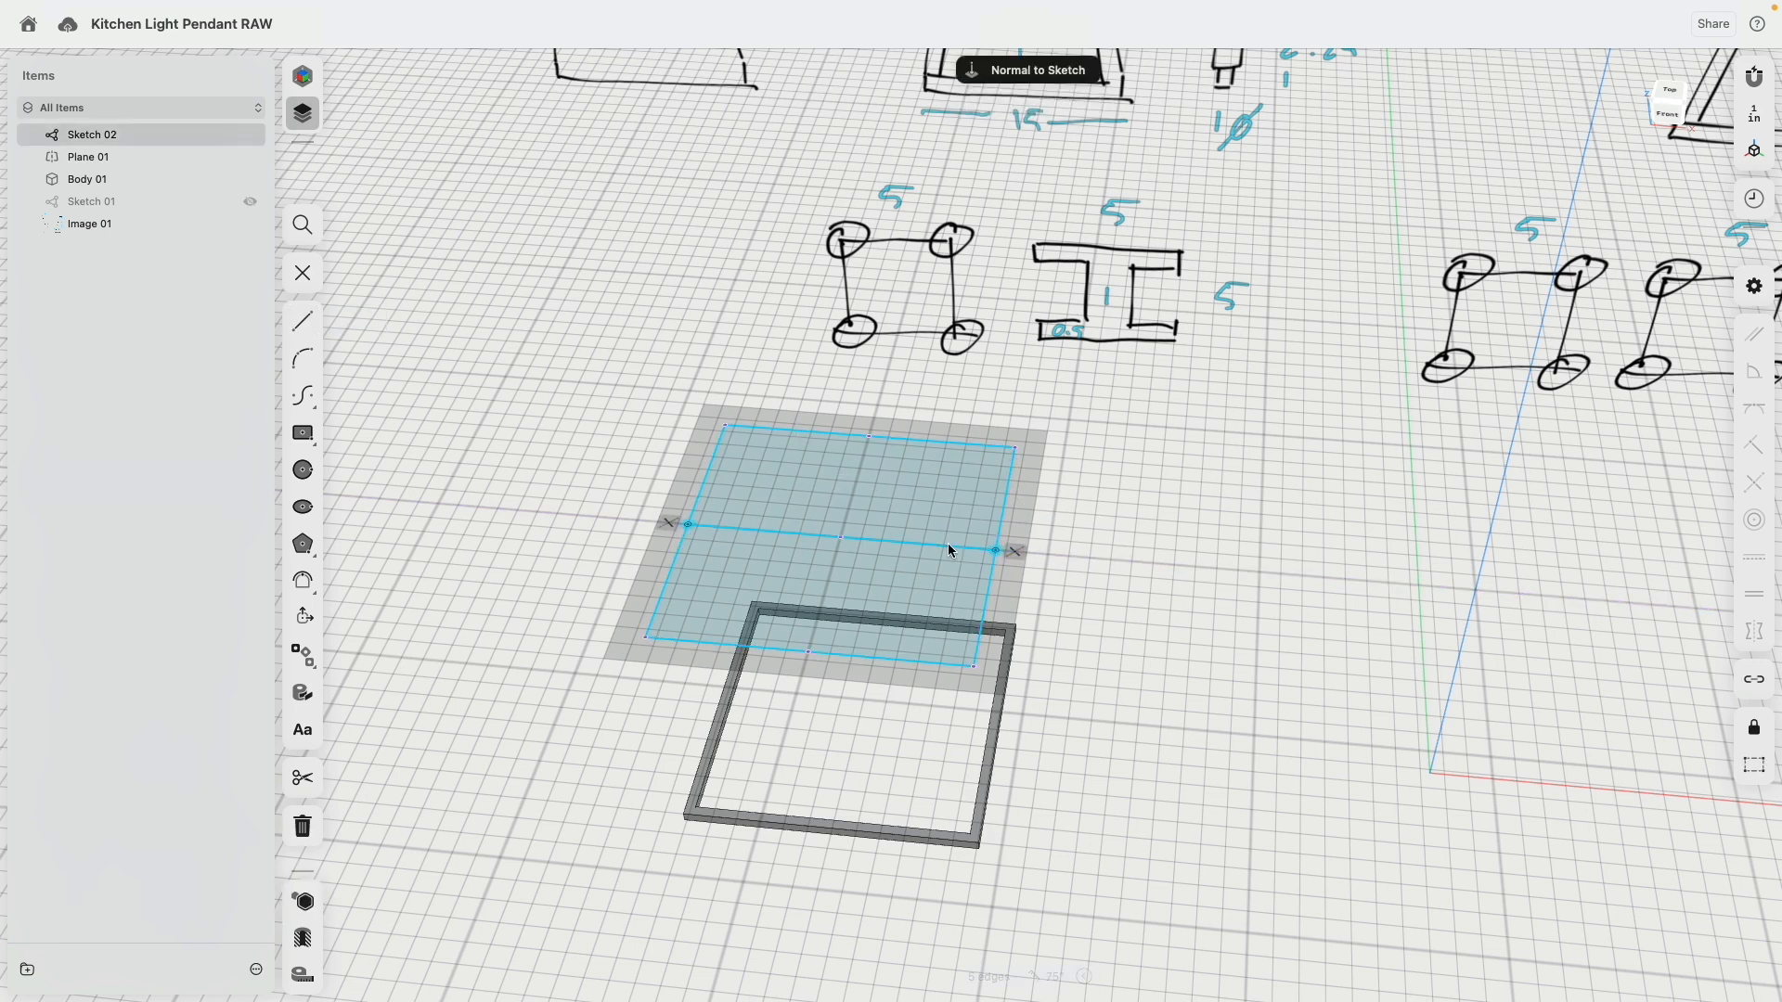
pyautogui.click(1670, 764)
pyautogui.click(1261, 617)
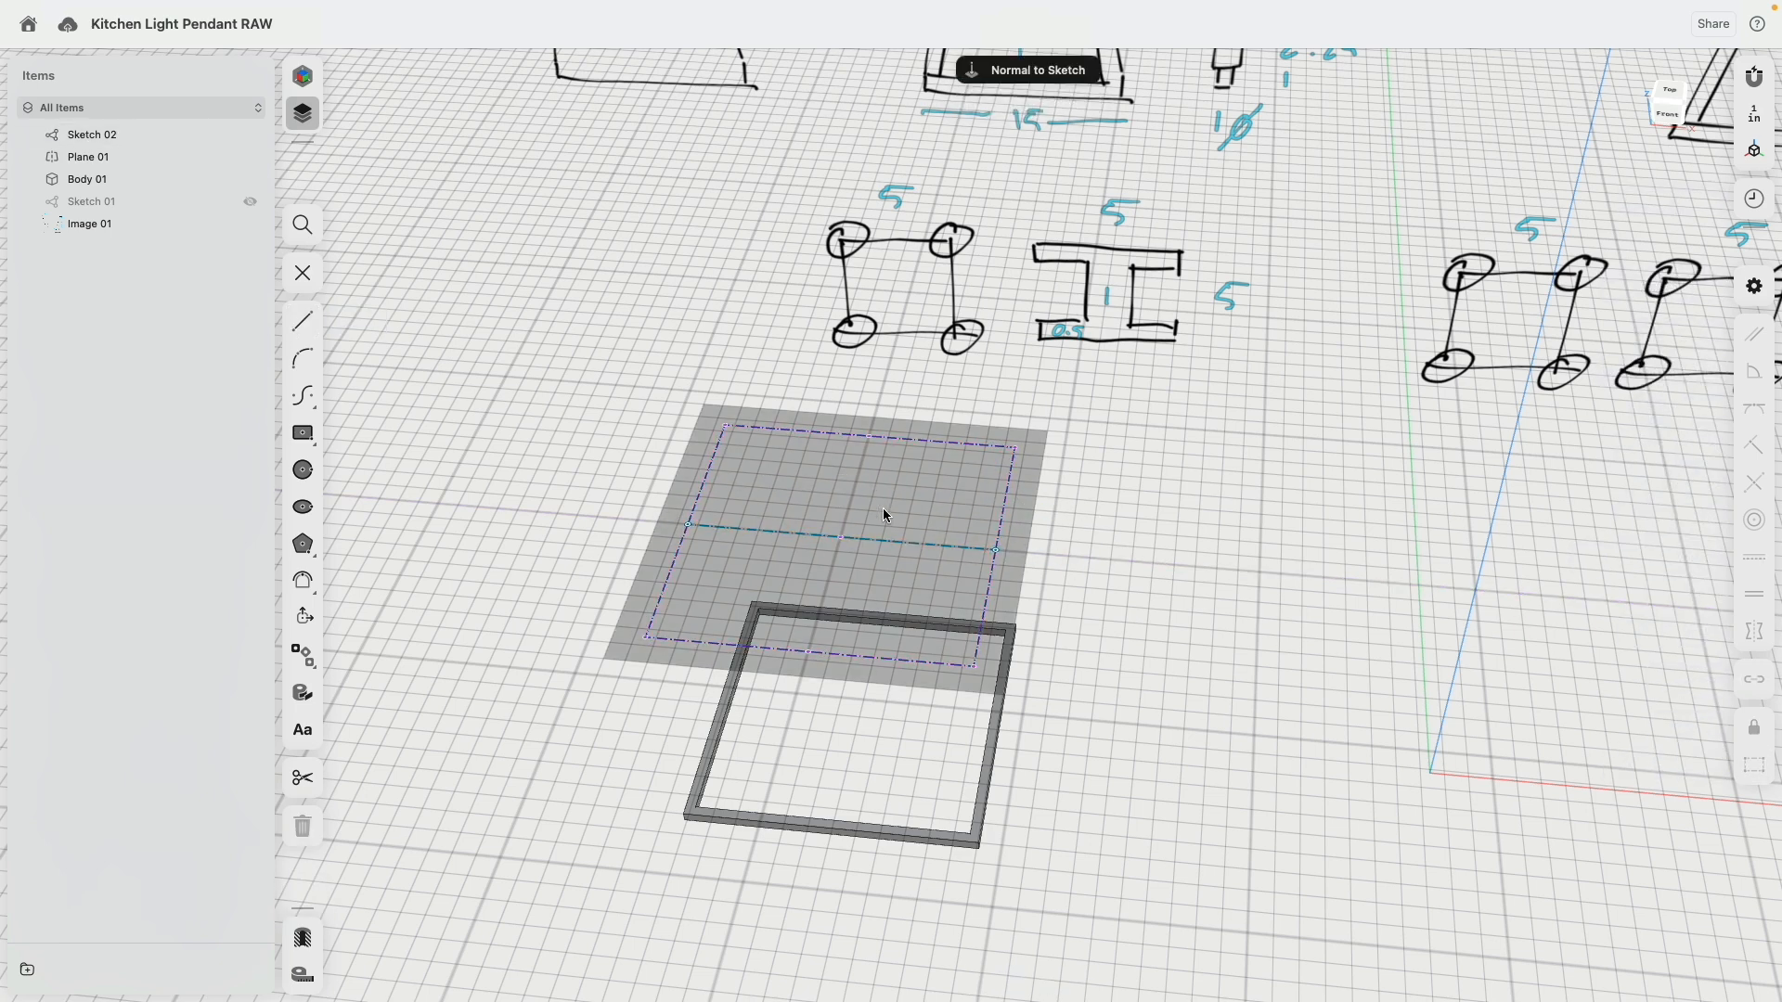
# Sketch an 11 by 11 in center rectangle at the midpoint of the construction line and leave the sketch.
pyautogui.press('r')
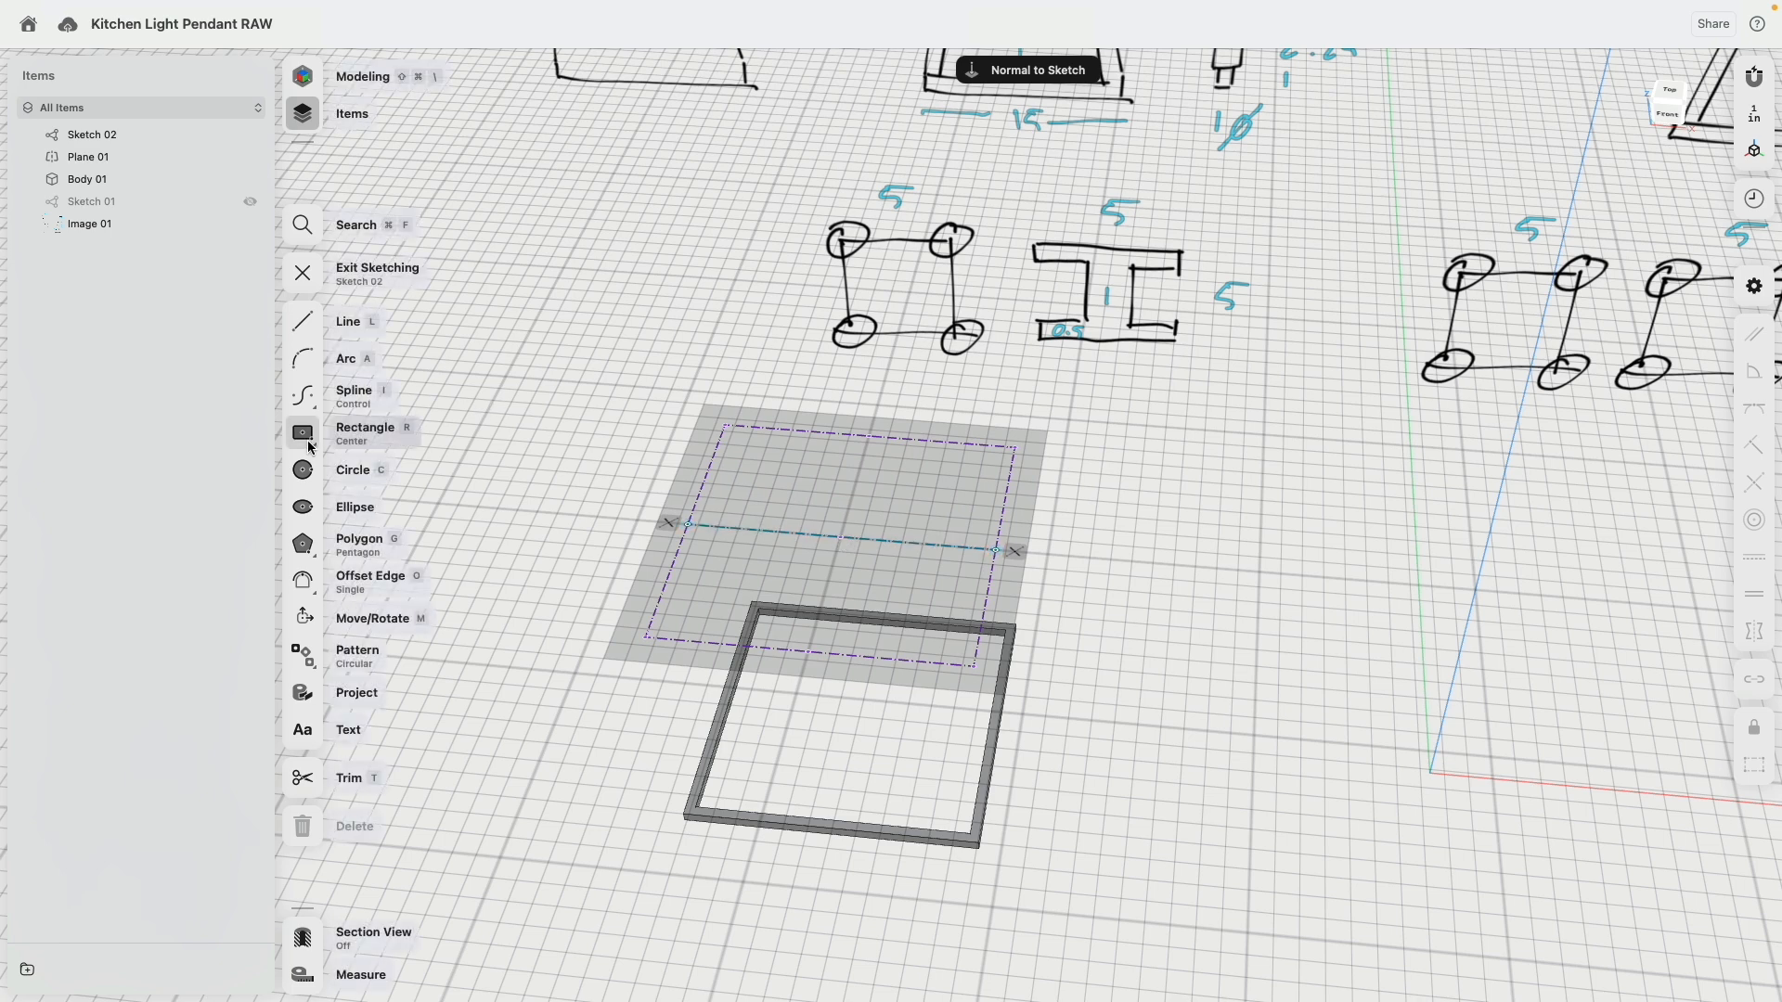
pyautogui.click(840, 537)
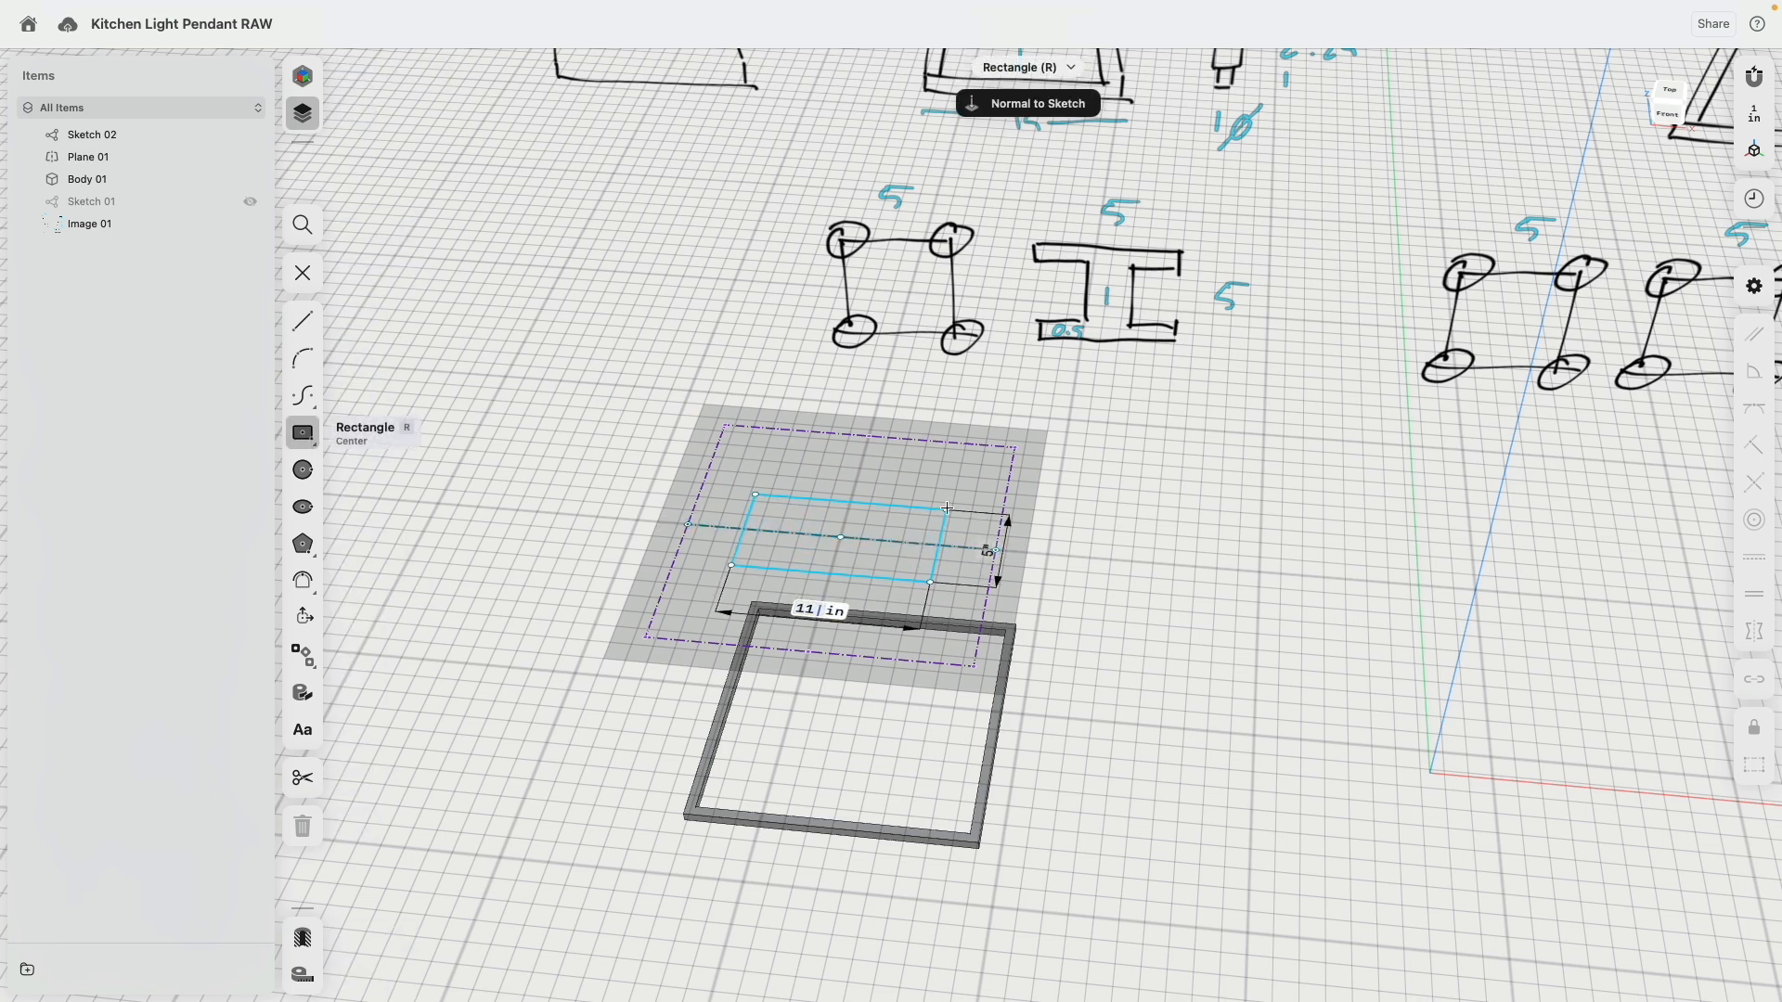
pyautogui.press('Tab')
pyautogui.write('1')
pyautogui.press('Return')
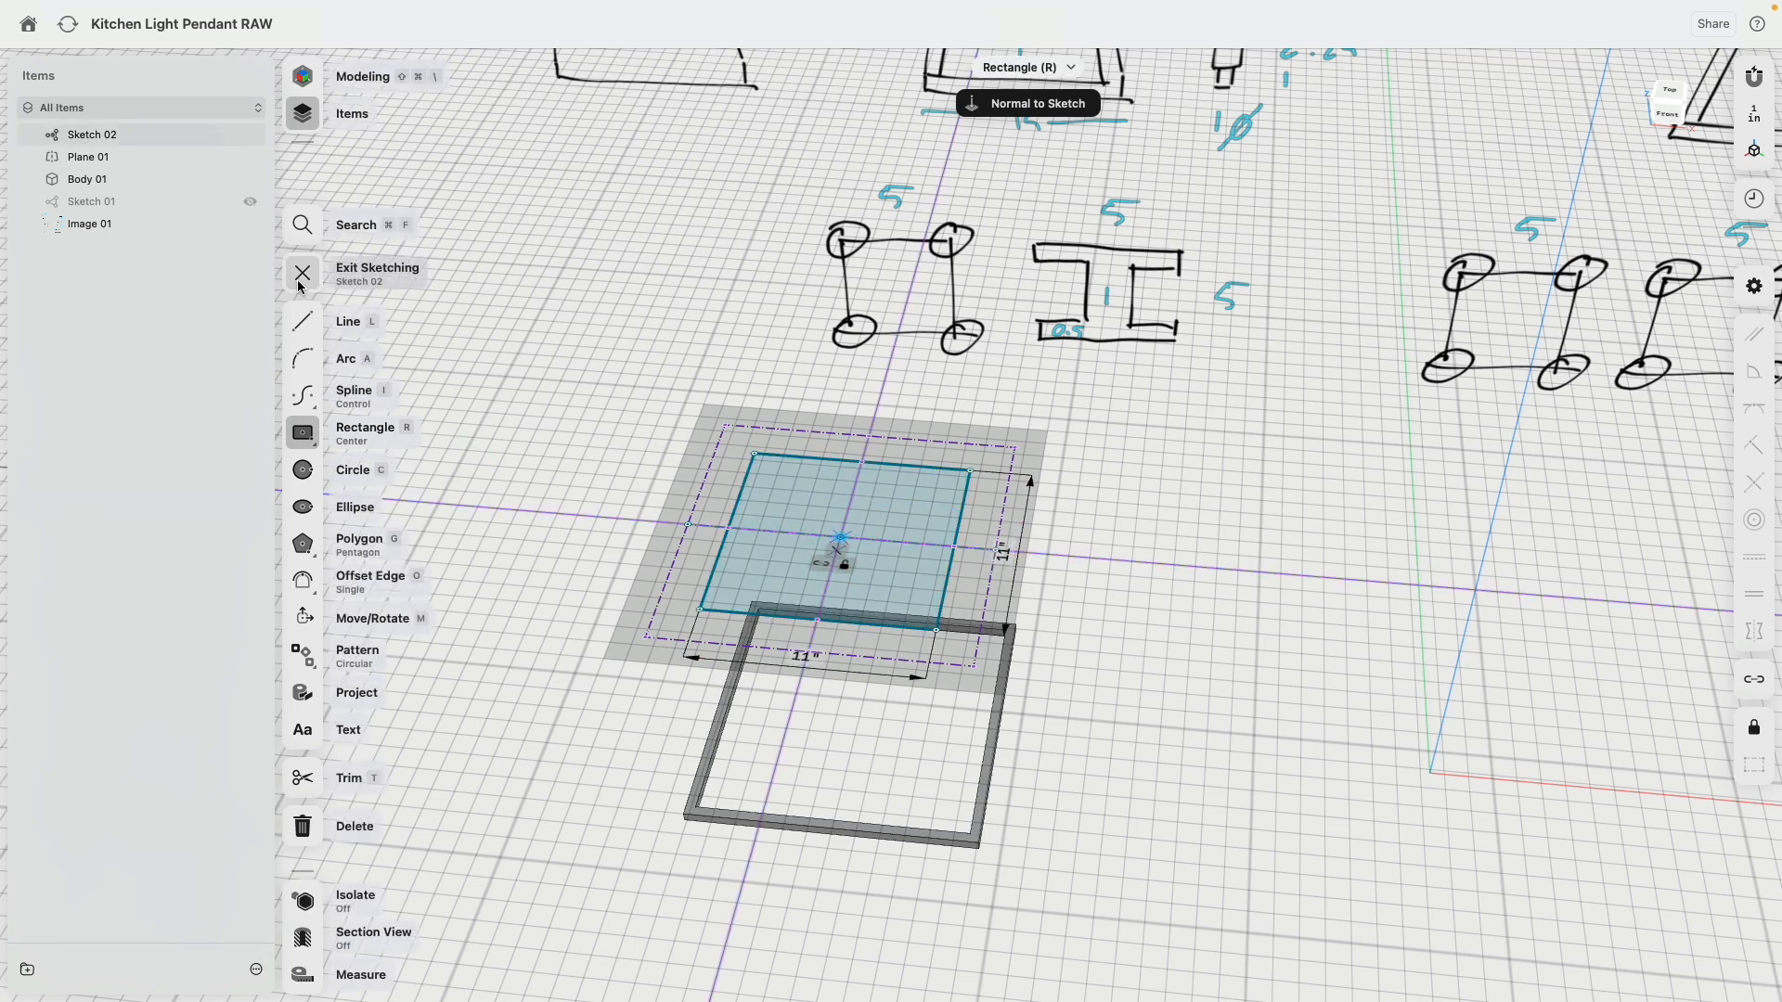
pyautogui.press('Escape')
# Extrude the 11 in square upward by 0.5 in and hide the construction plane.
pyautogui.click(802, 486)
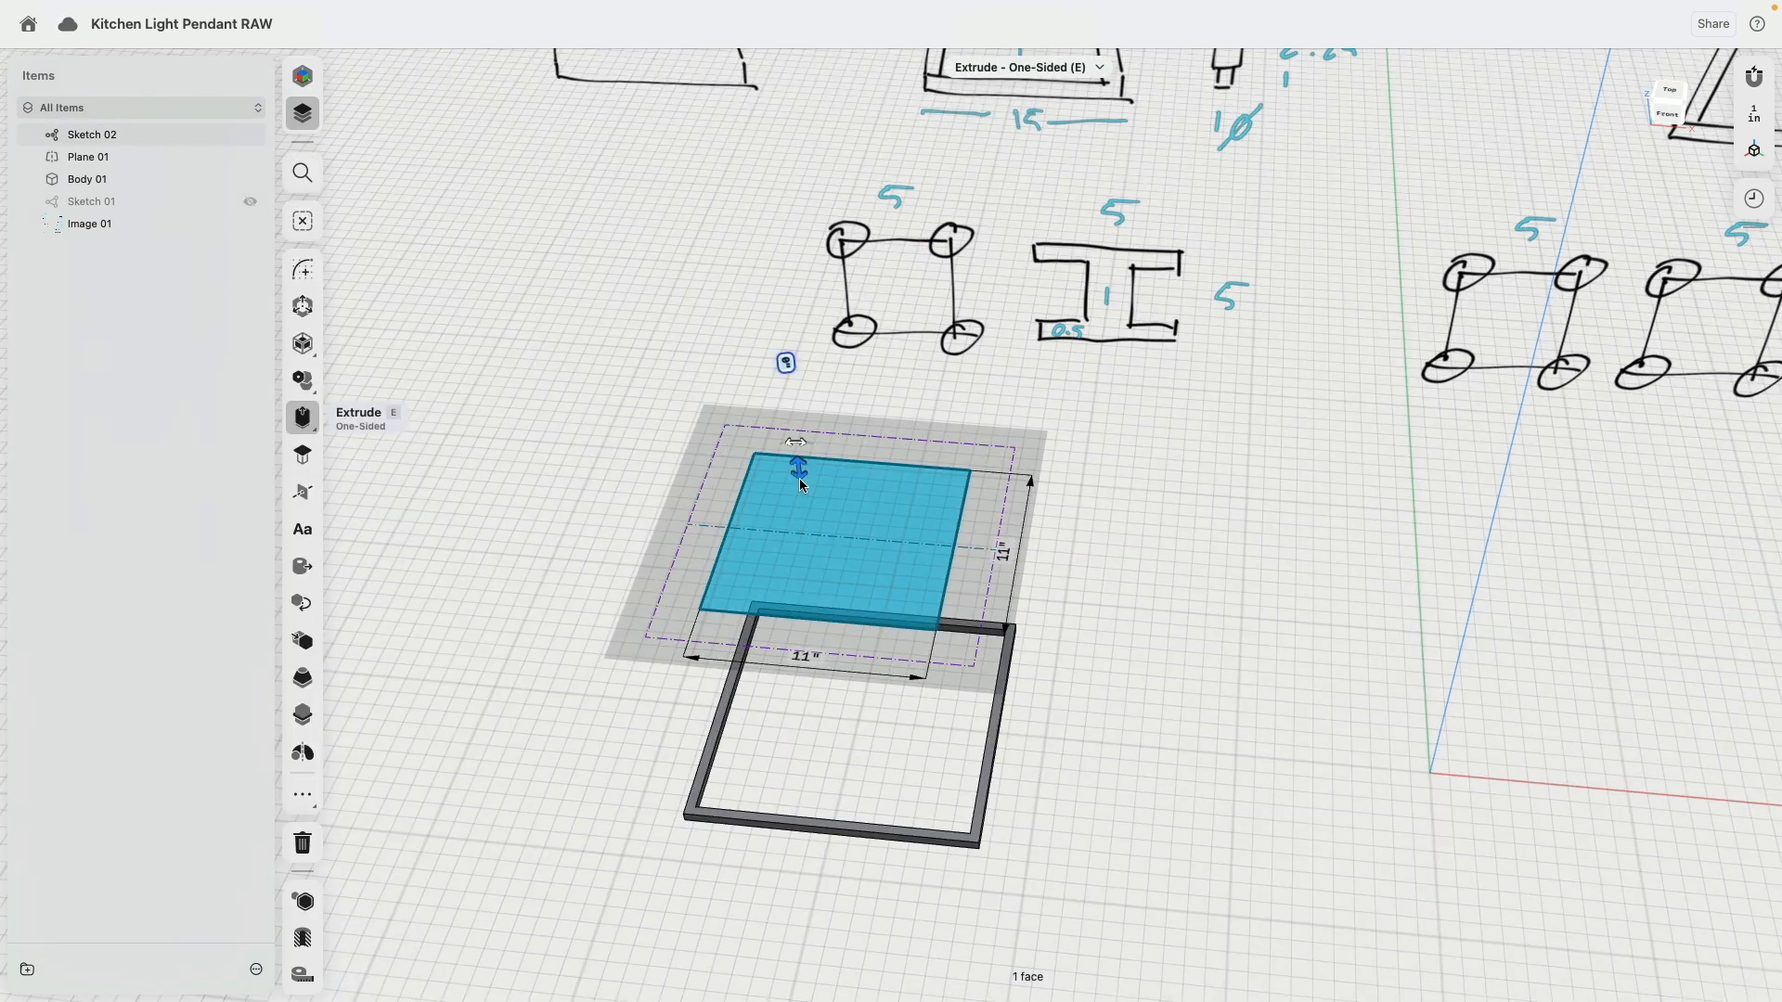
pyautogui.write('0.5')
pyautogui.press('Return')
pyautogui.press('Escape')
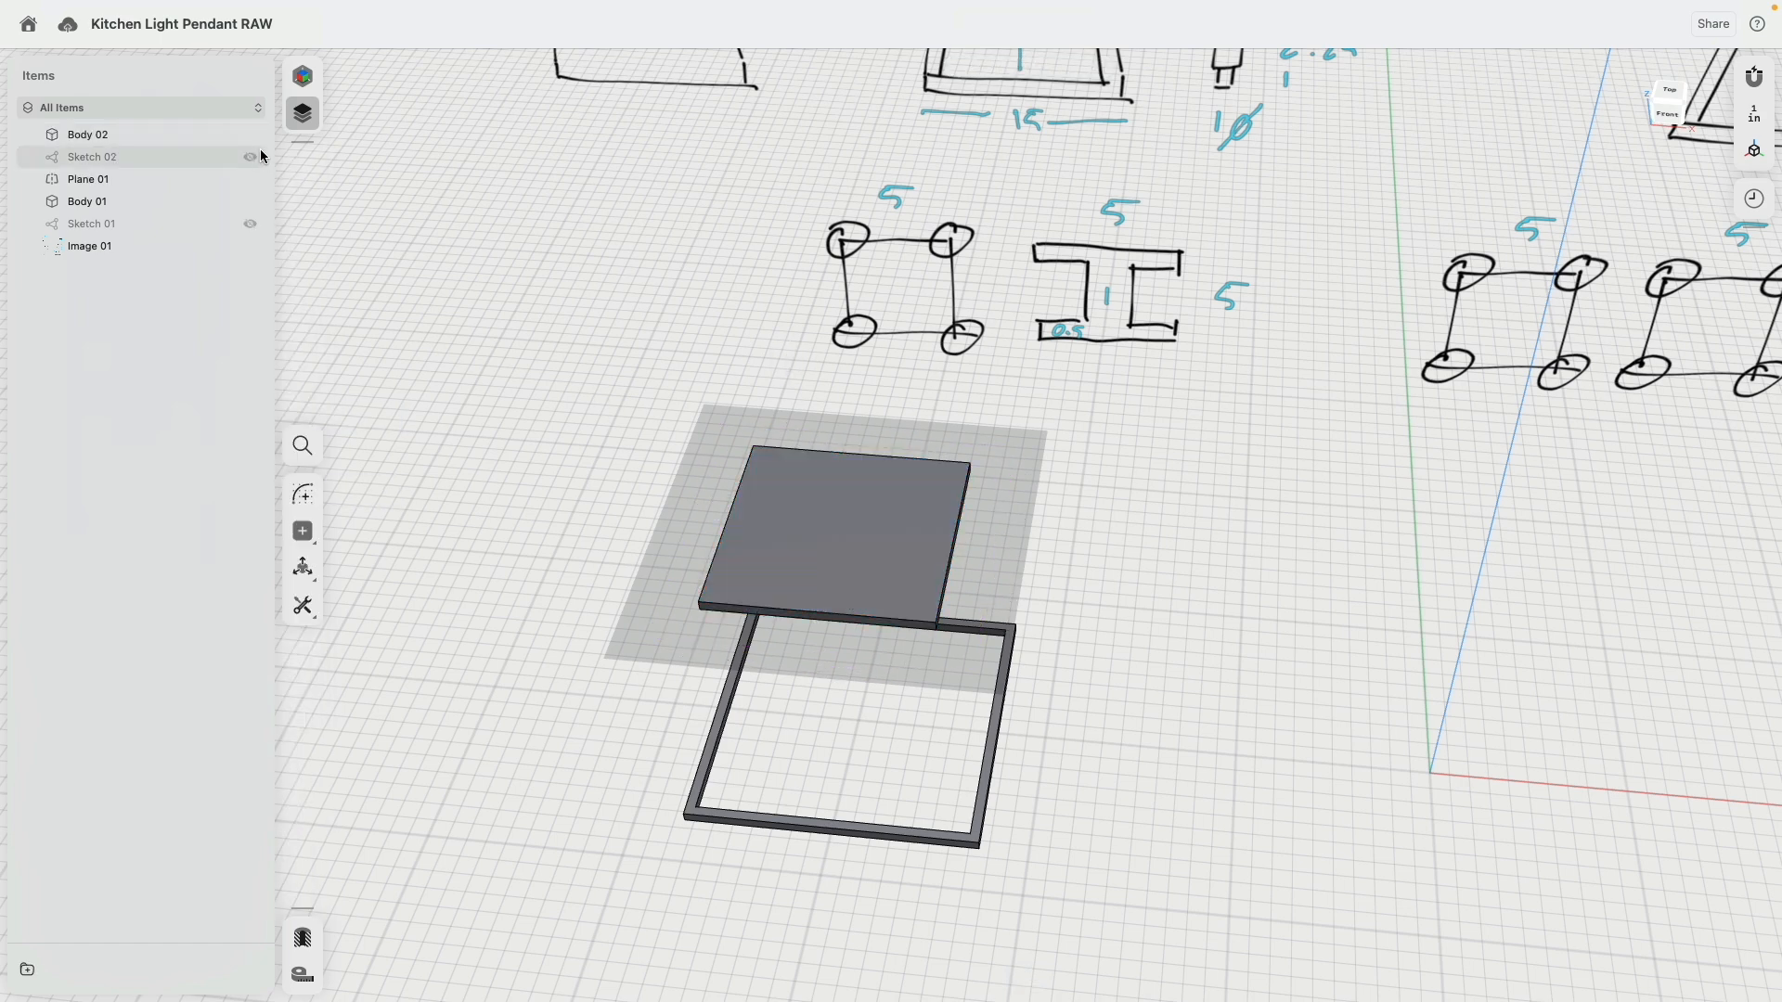
pyautogui.click(250, 179)
# Shell the 11 in plate with its upper and lower faces open, forming the upper frame.
pyautogui.click(757, 572)
pyautogui.moveTo(757, 572); pyautogui.dragTo(798, 465, button='right')
pyautogui.click(817, 628)
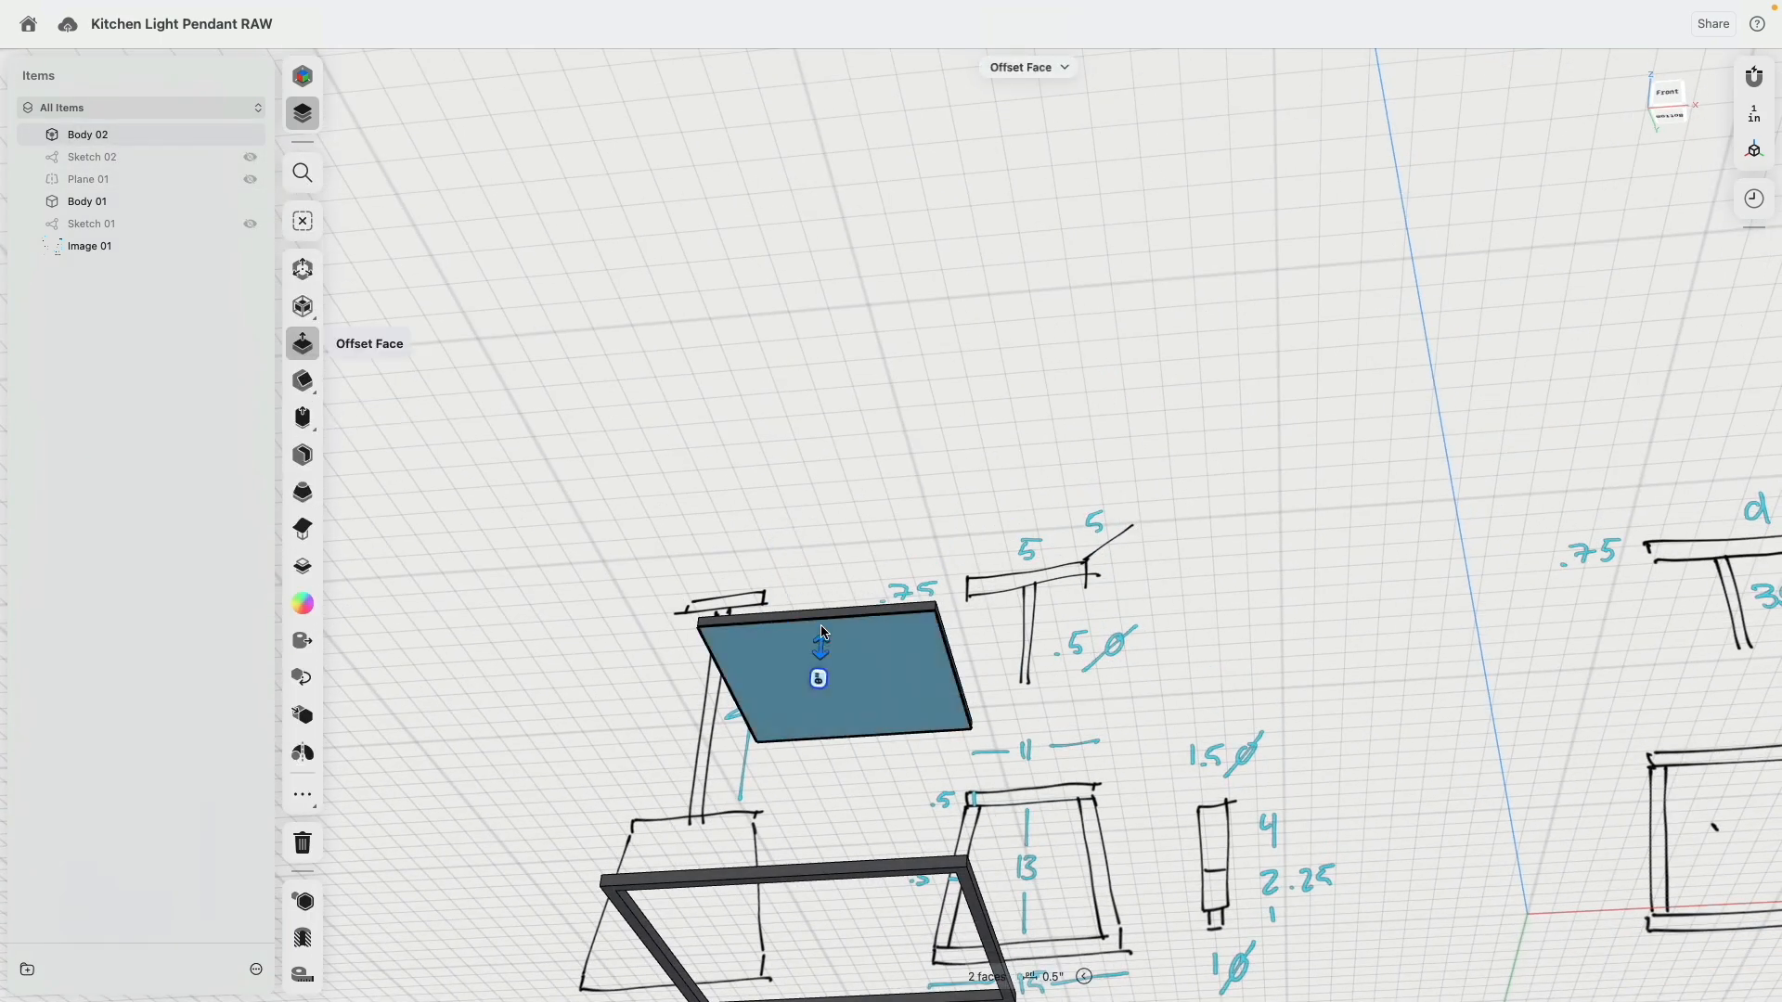
pyautogui.click(312, 457)
pyautogui.press('Return')
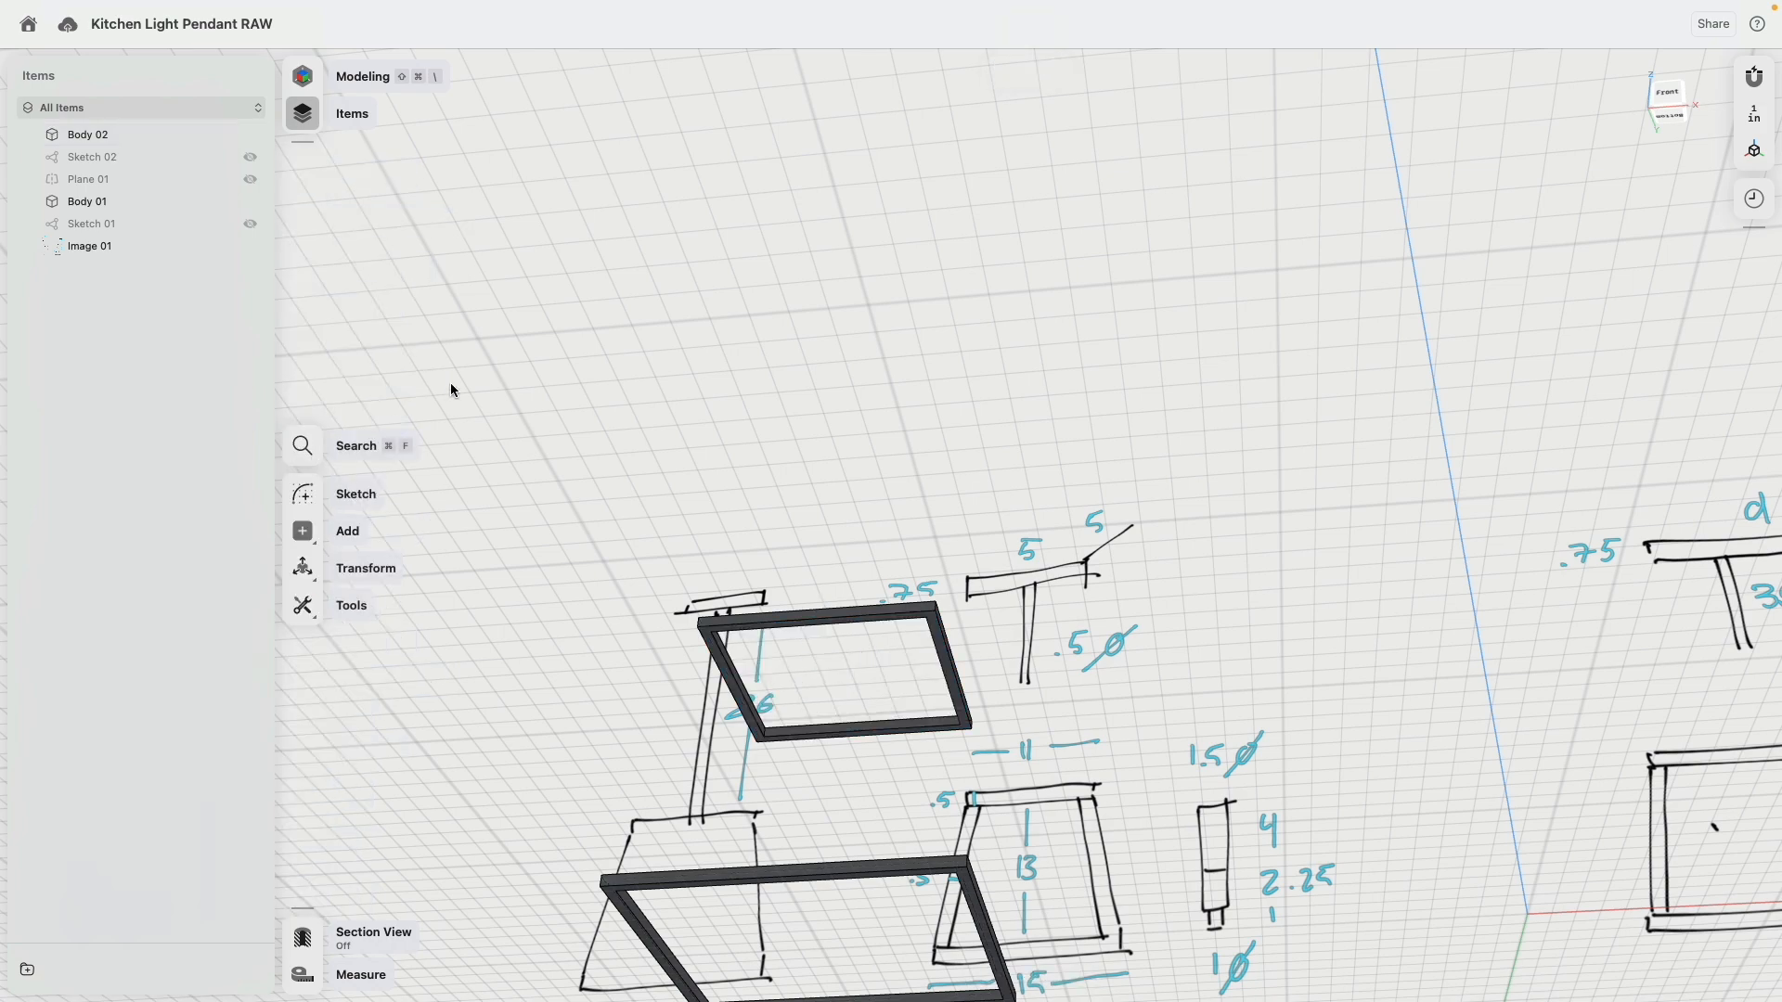
pyautogui.moveTo(451, 390); pyautogui.dragTo(766, 397, button='right')
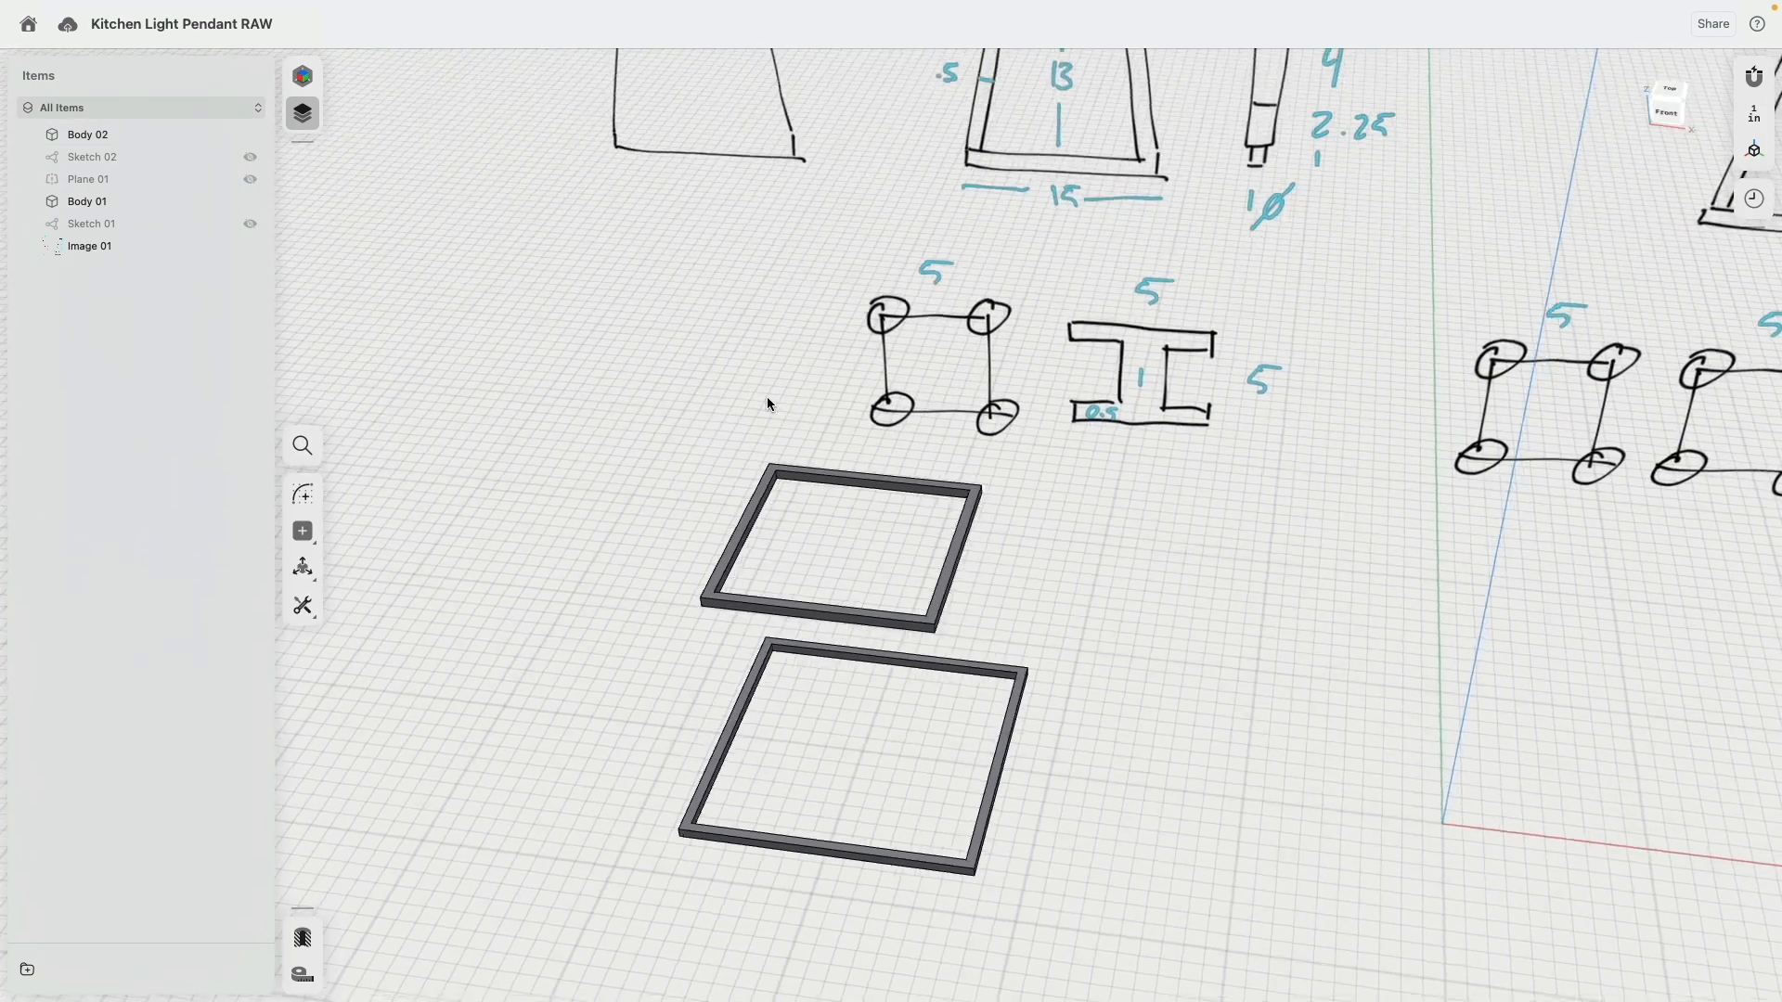
# Show and open the base square's sketch, inspect the constraints on its centre point, and hide the sketch again.
pyautogui.click(250, 224)
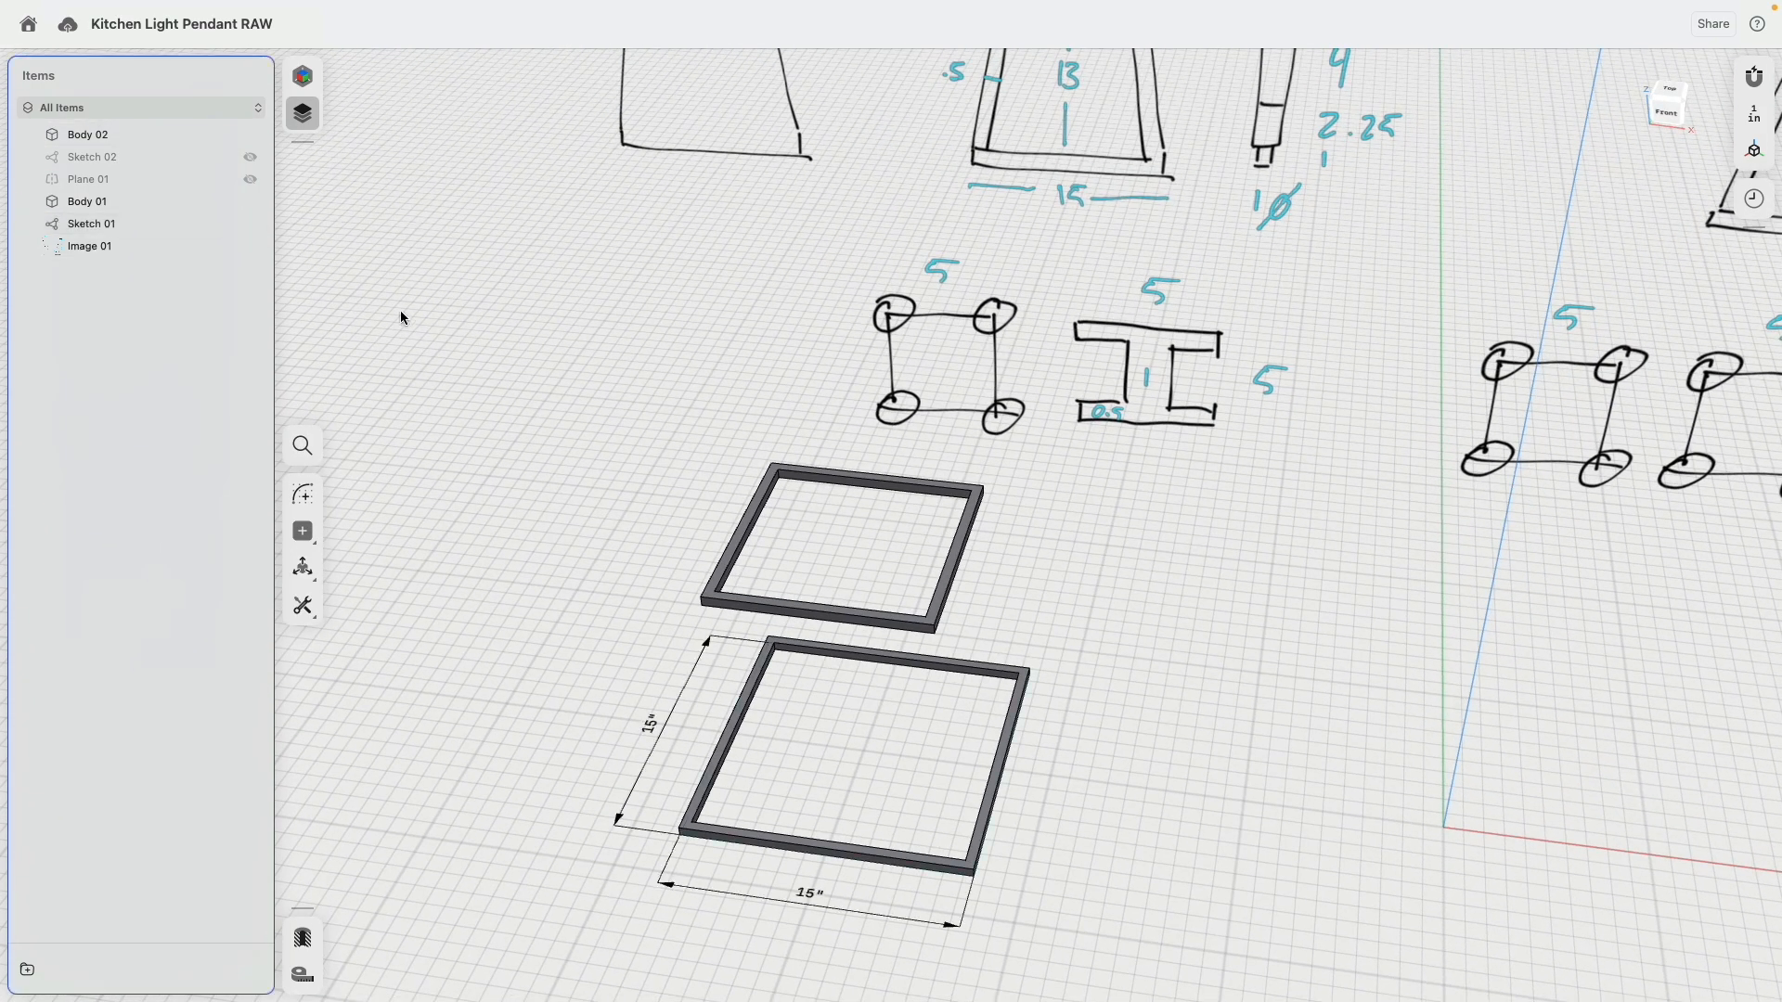
pyautogui.doubleClick(119, 225)
pyautogui.click(865, 752)
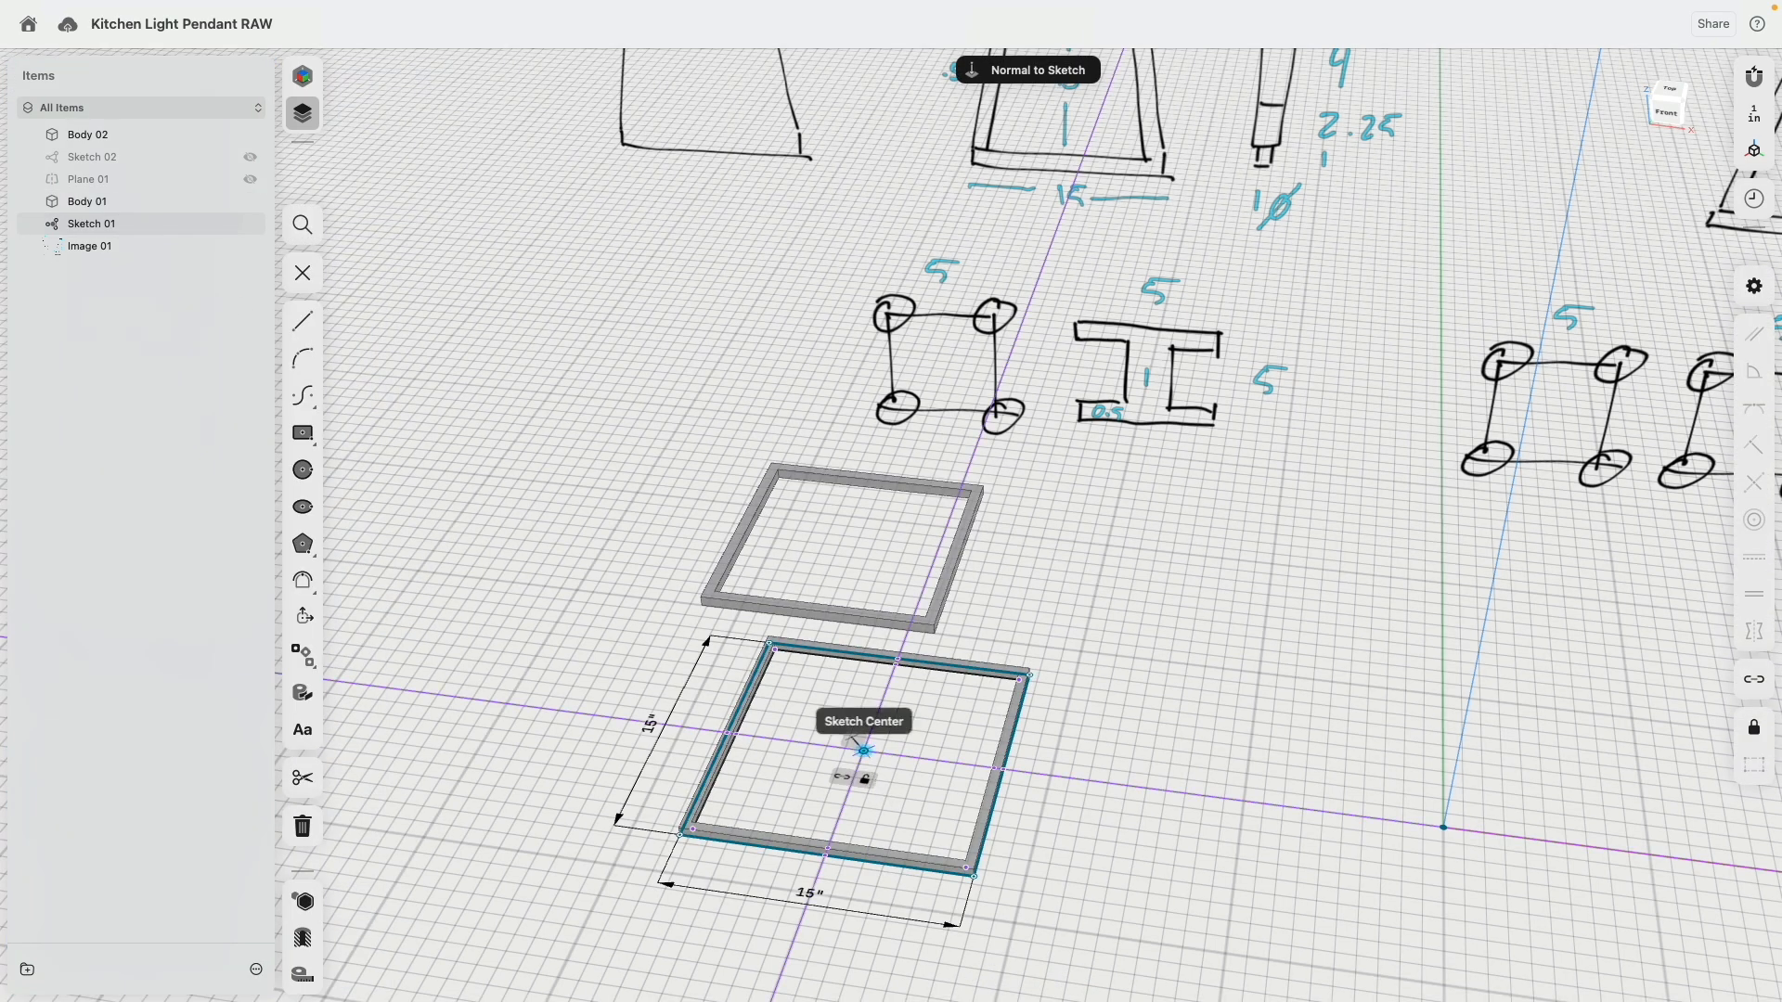
pyautogui.moveTo(863, 750)
pyautogui.mouseDown()
pyautogui.moveTo(1093, 776)
pyautogui.moveTo(856, 765)
pyautogui.mouseUp()
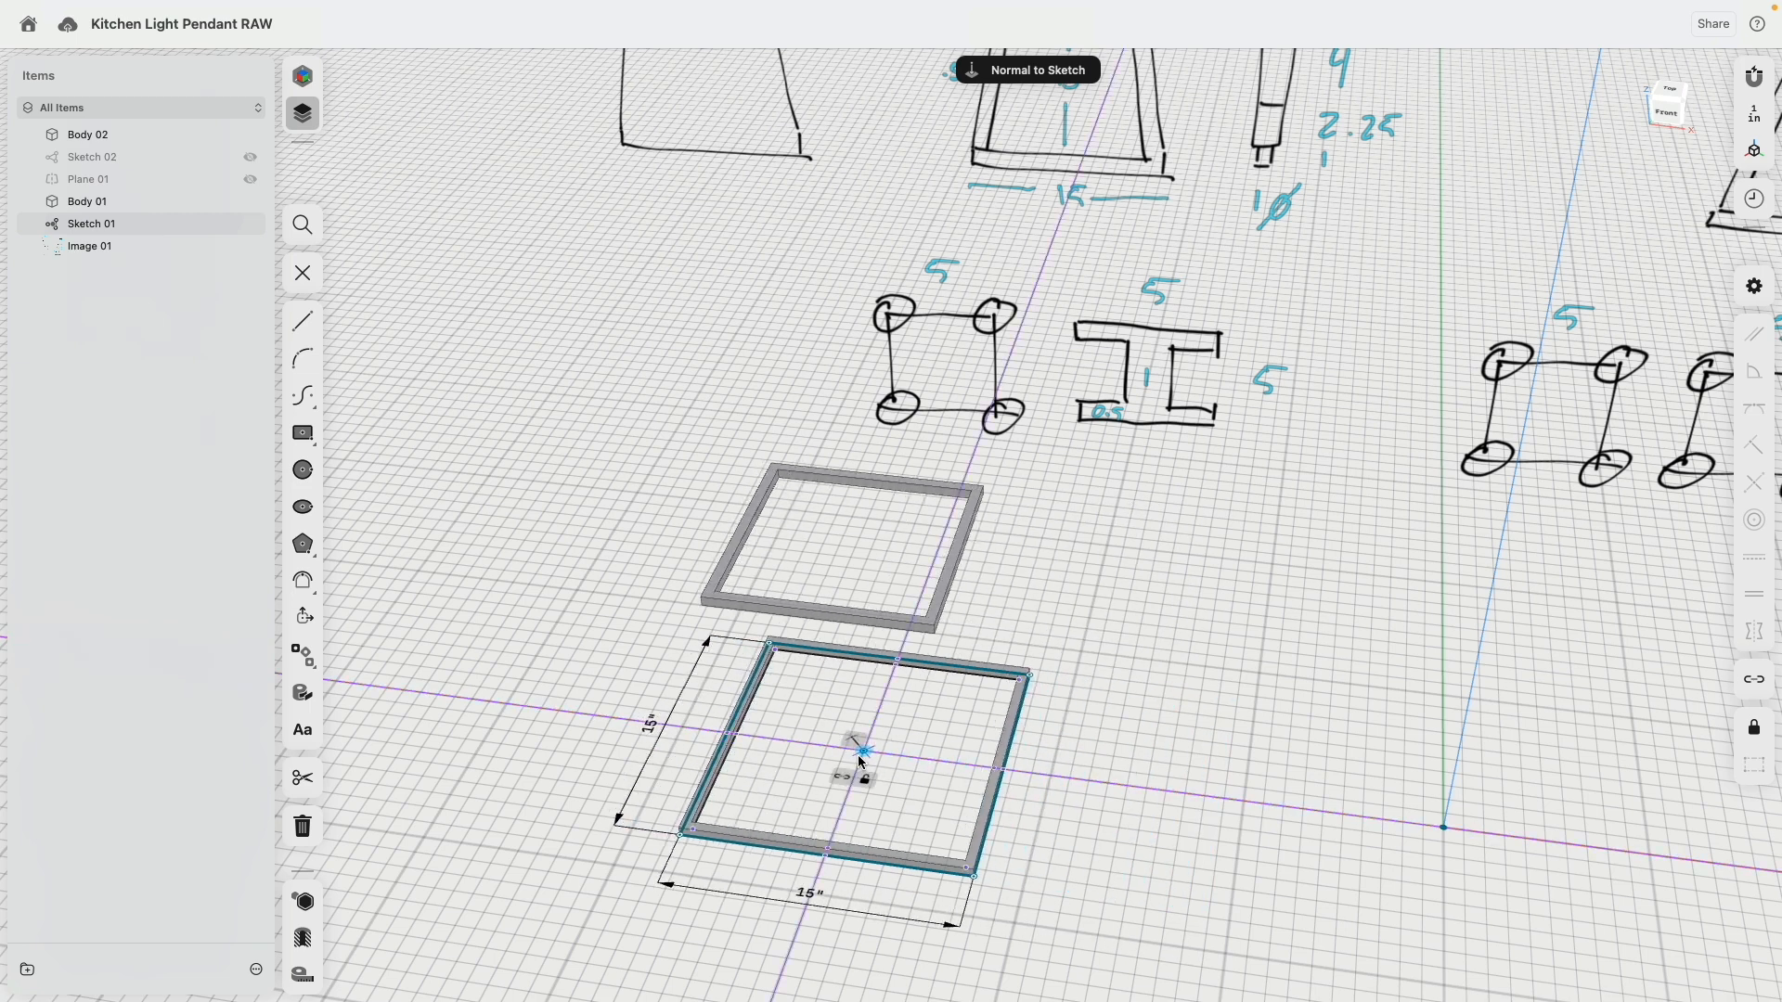
pyautogui.click(891, 770)
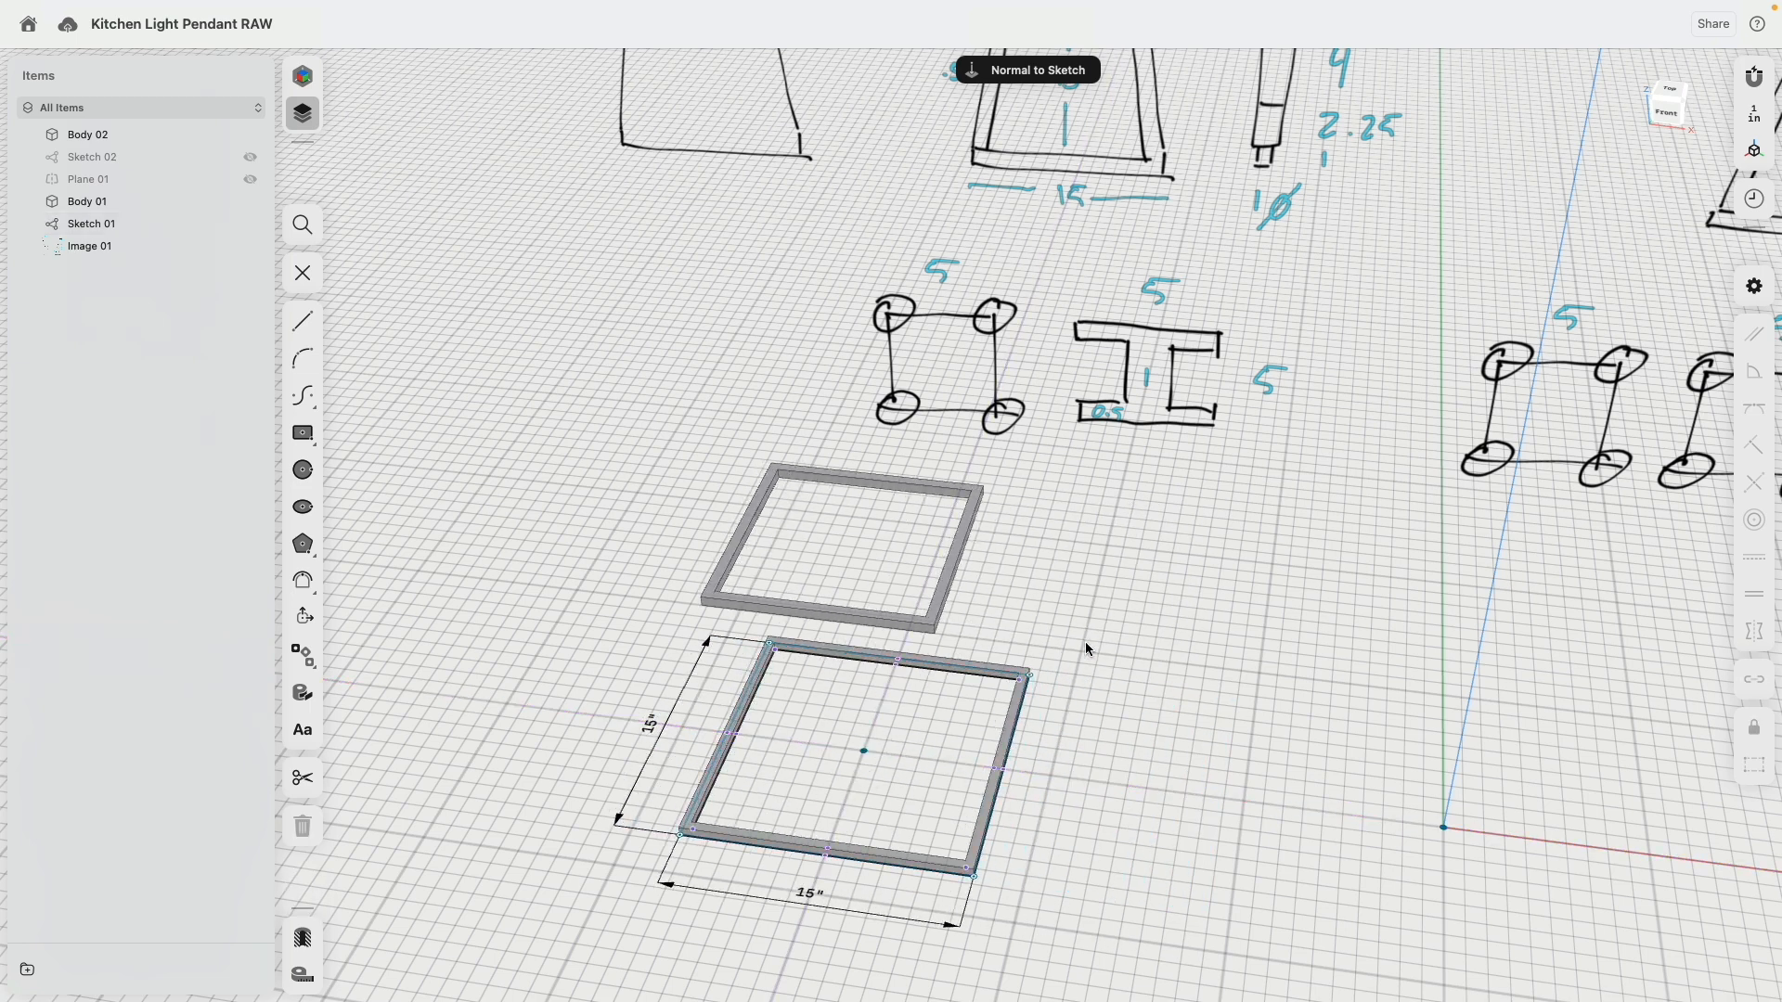
pyautogui.moveTo(1049, 574); pyautogui.dragTo(1011, 613, button='middle')
pyautogui.press('Escape')
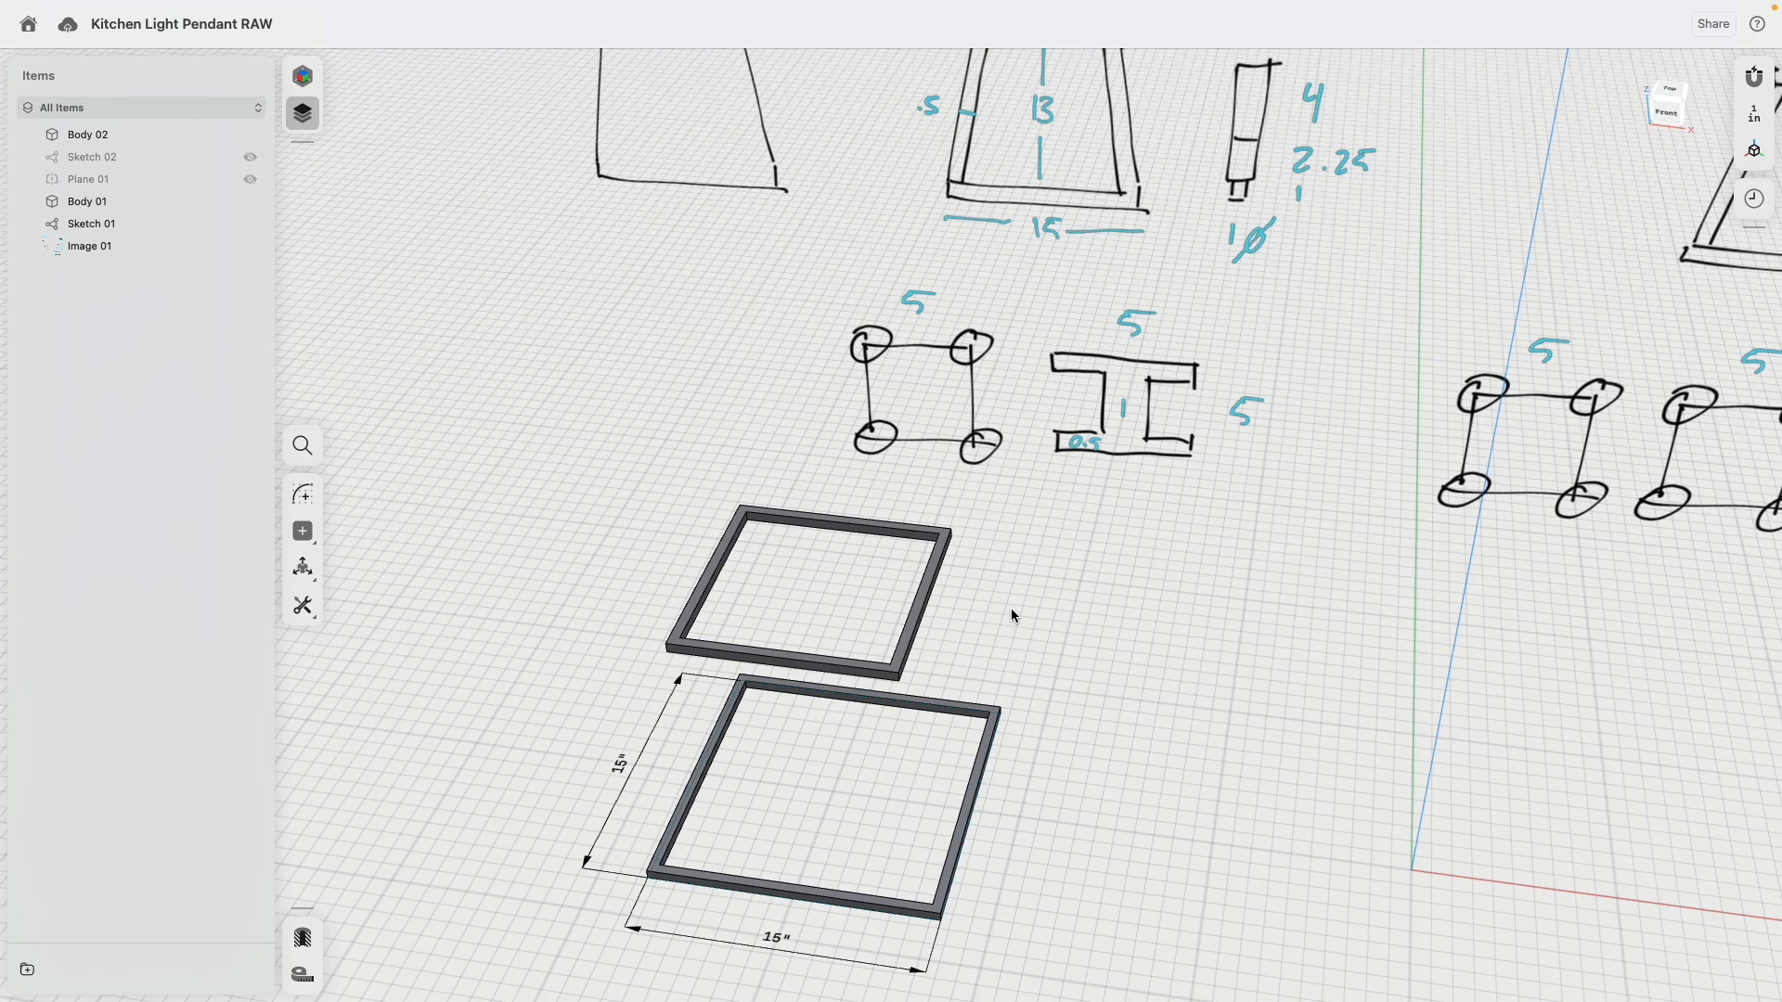
pyautogui.moveTo(1011, 609)
pyautogui.mouseDown(button='right')
pyautogui.moveTo(1017, 492)
pyautogui.moveTo(1007, 577)
pyautogui.mouseUp(button='right')
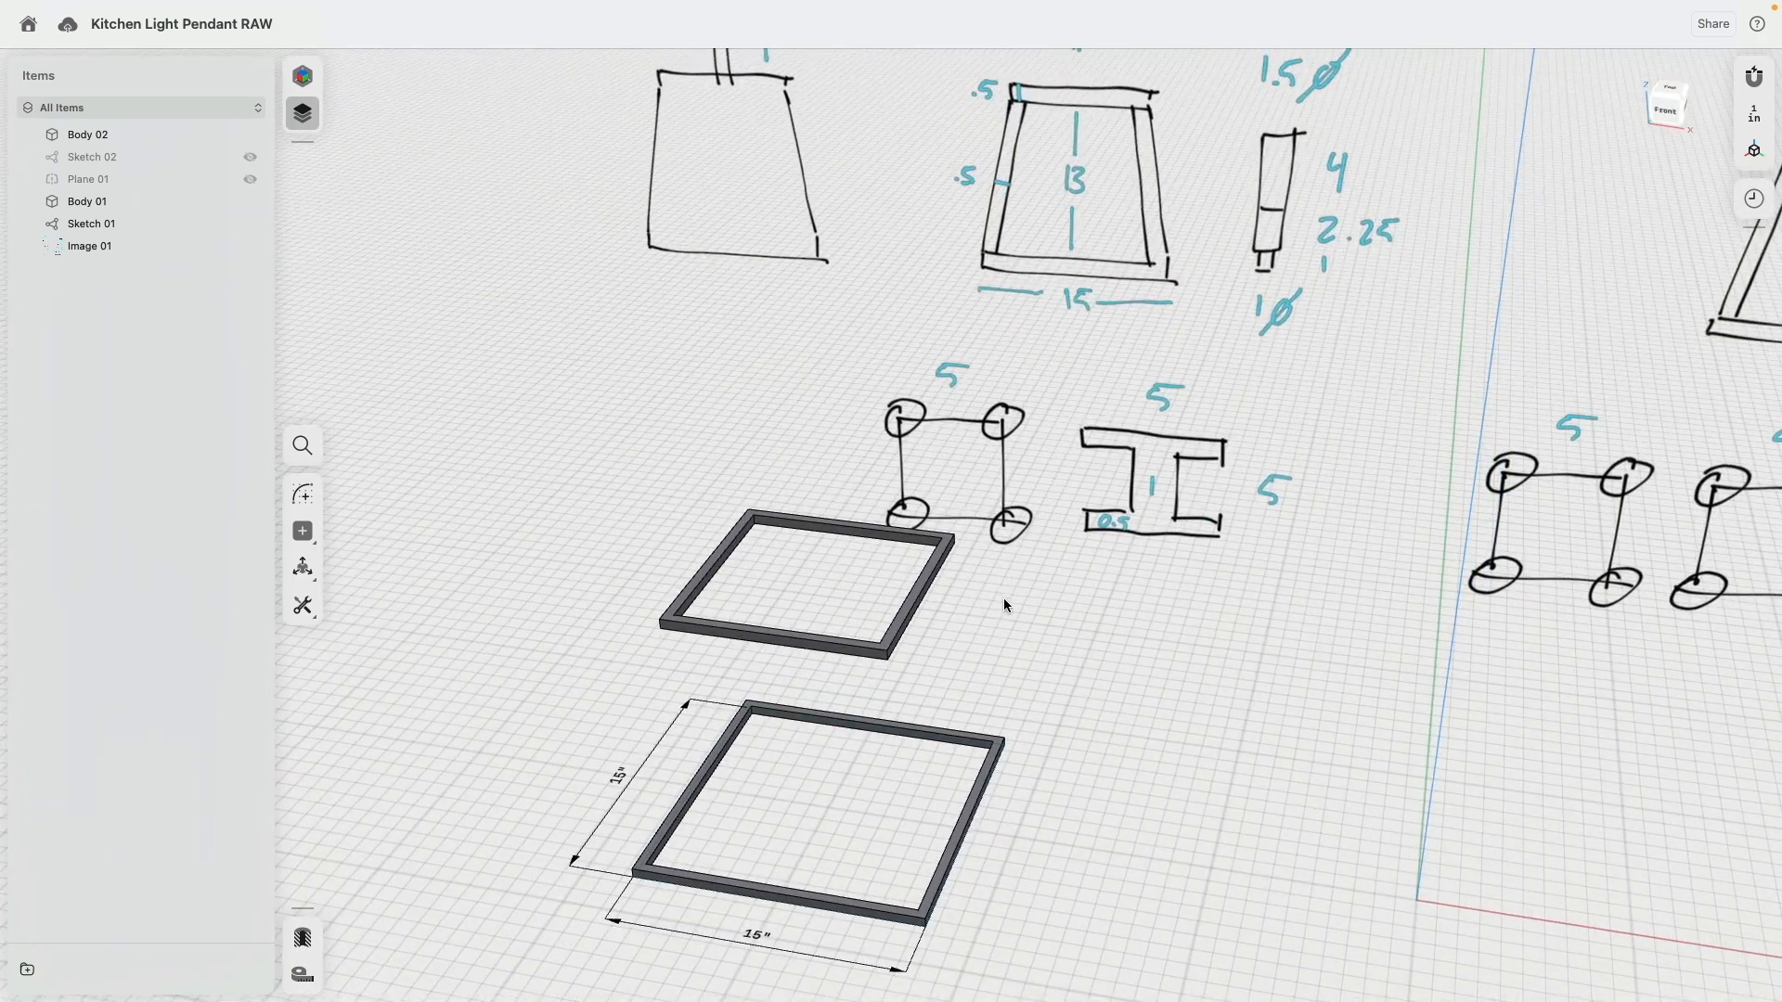
pyautogui.moveTo(1005, 605); pyautogui.dragTo(1136, 411, button='middle')
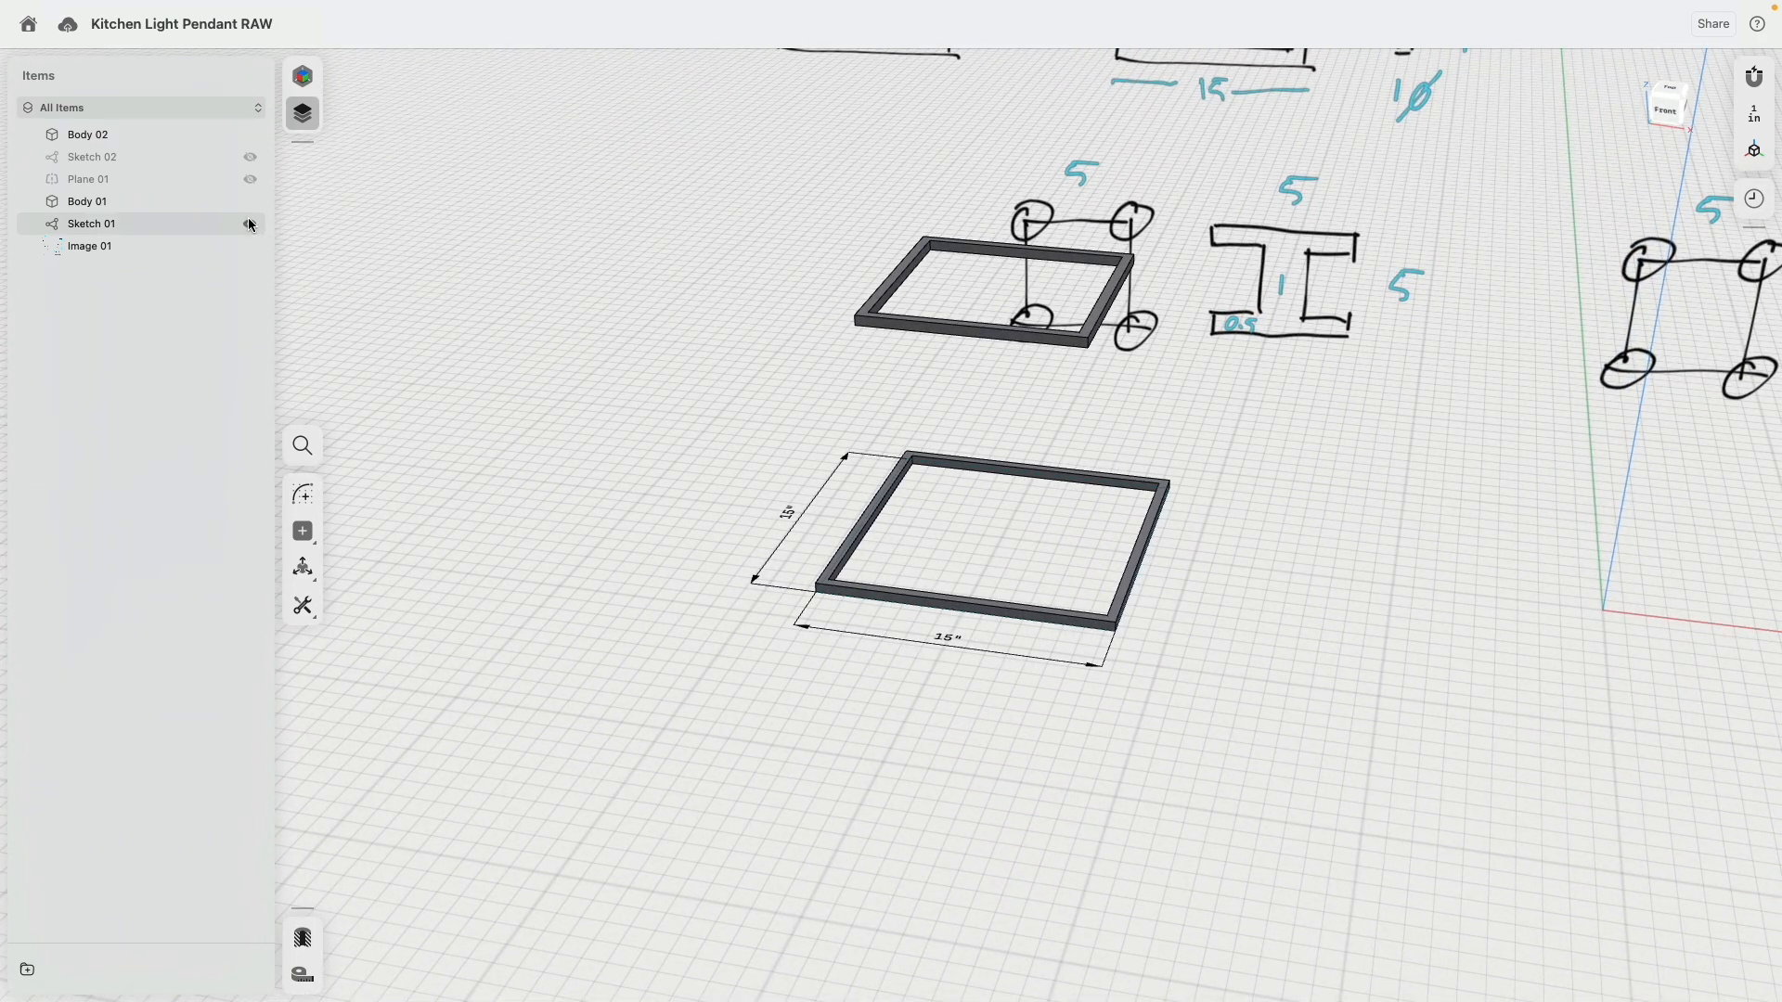
pyautogui.click(250, 224)
# Sketch two perpendicular 0.5 in lines across one corner of the base frame's top face and apply the Horizontal/Vertical constraint.
pyautogui.moveTo(650, 372); pyautogui.dragTo(675, 431, button='right')
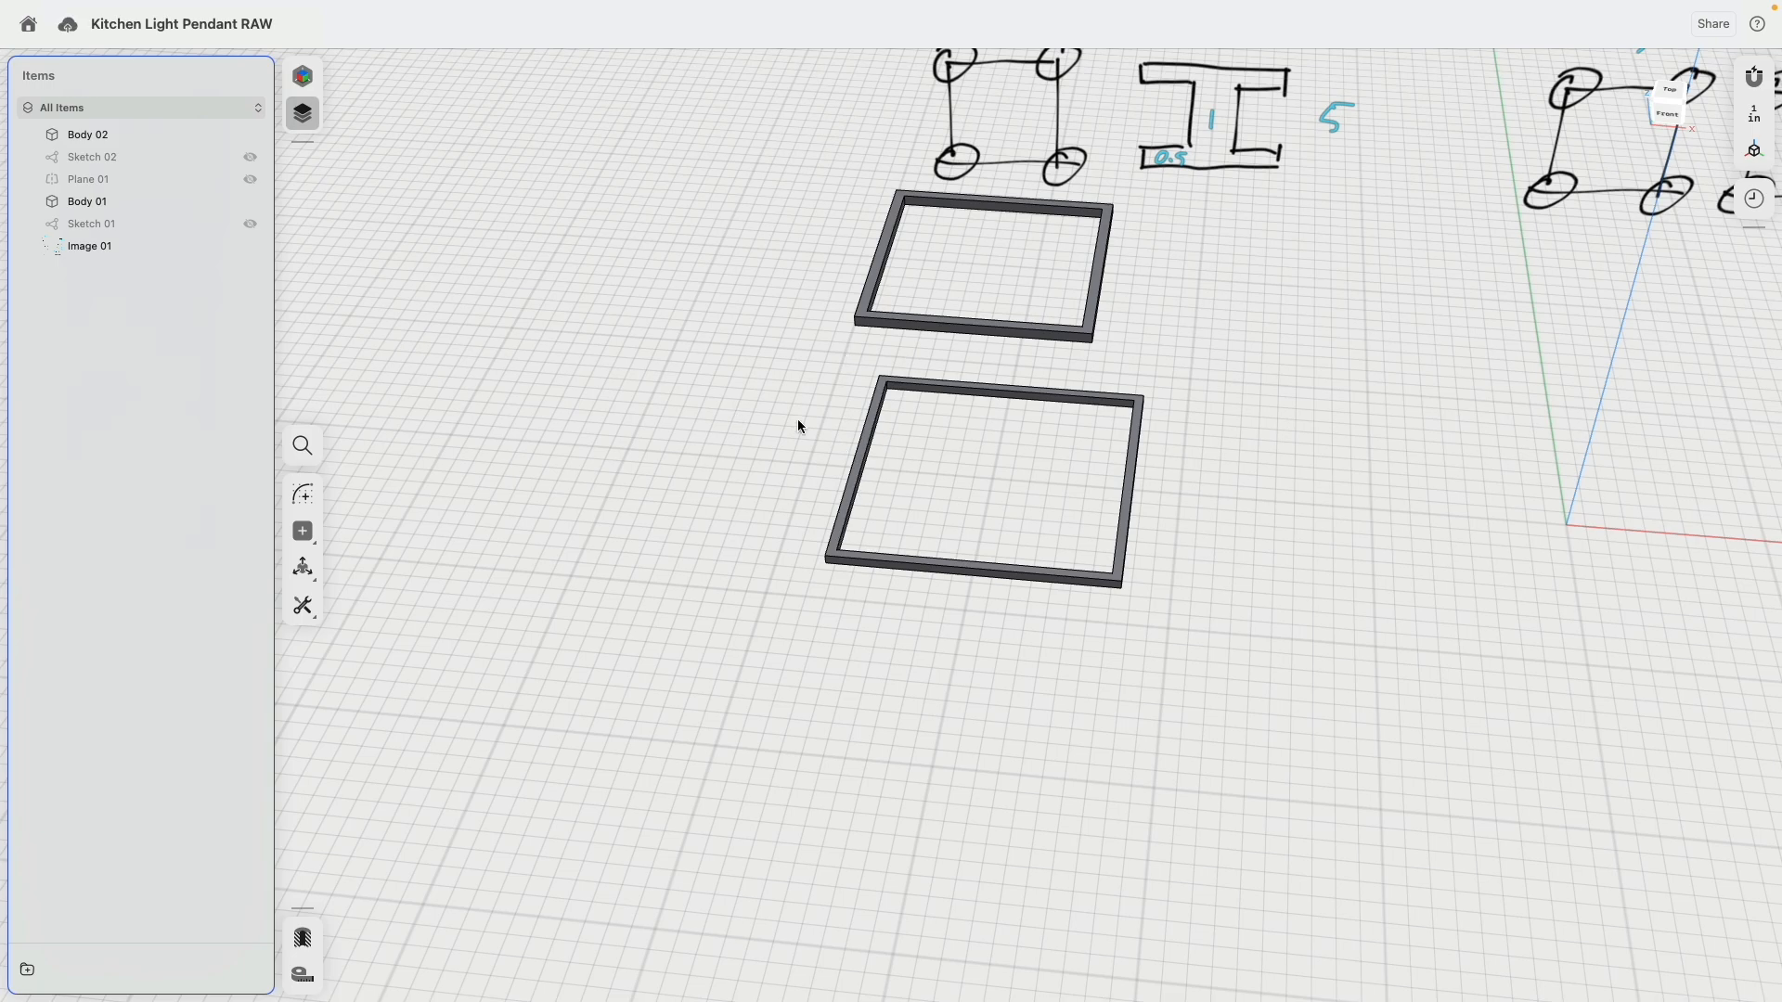
pyautogui.scroll(-3, 700, 516)
pyautogui.scroll(10, 726, 688)
pyautogui.click(782, 601)
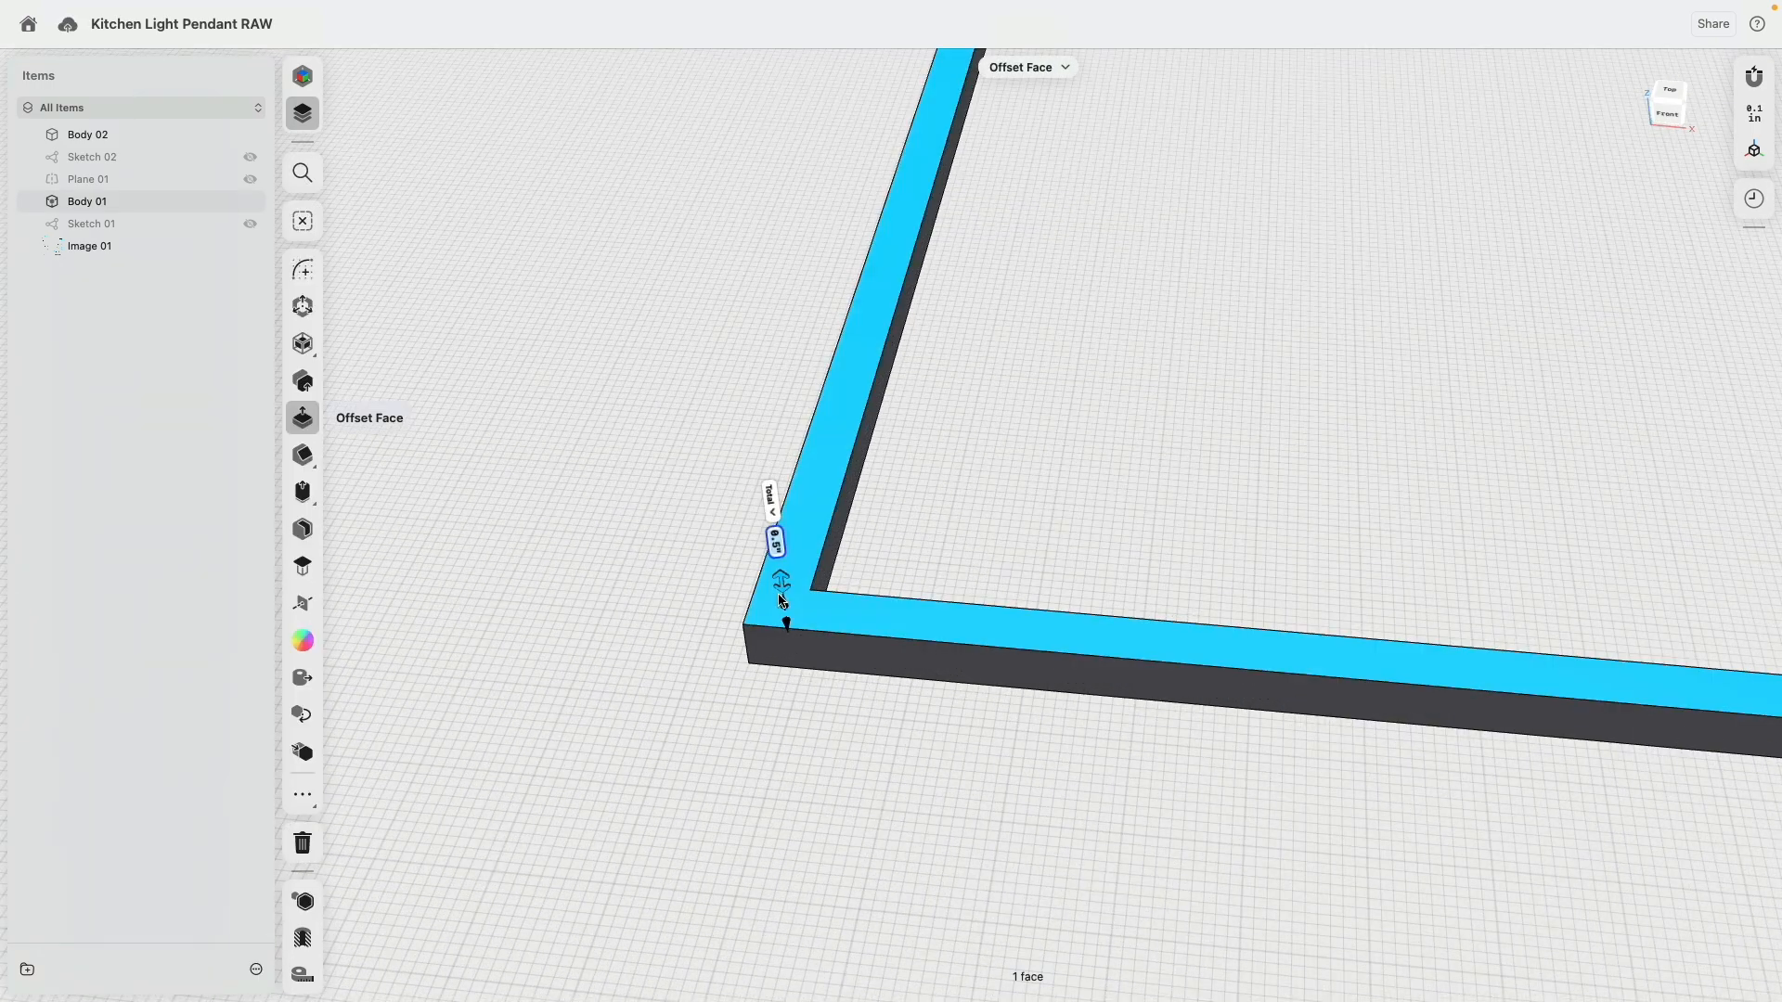
pyautogui.click(306, 271)
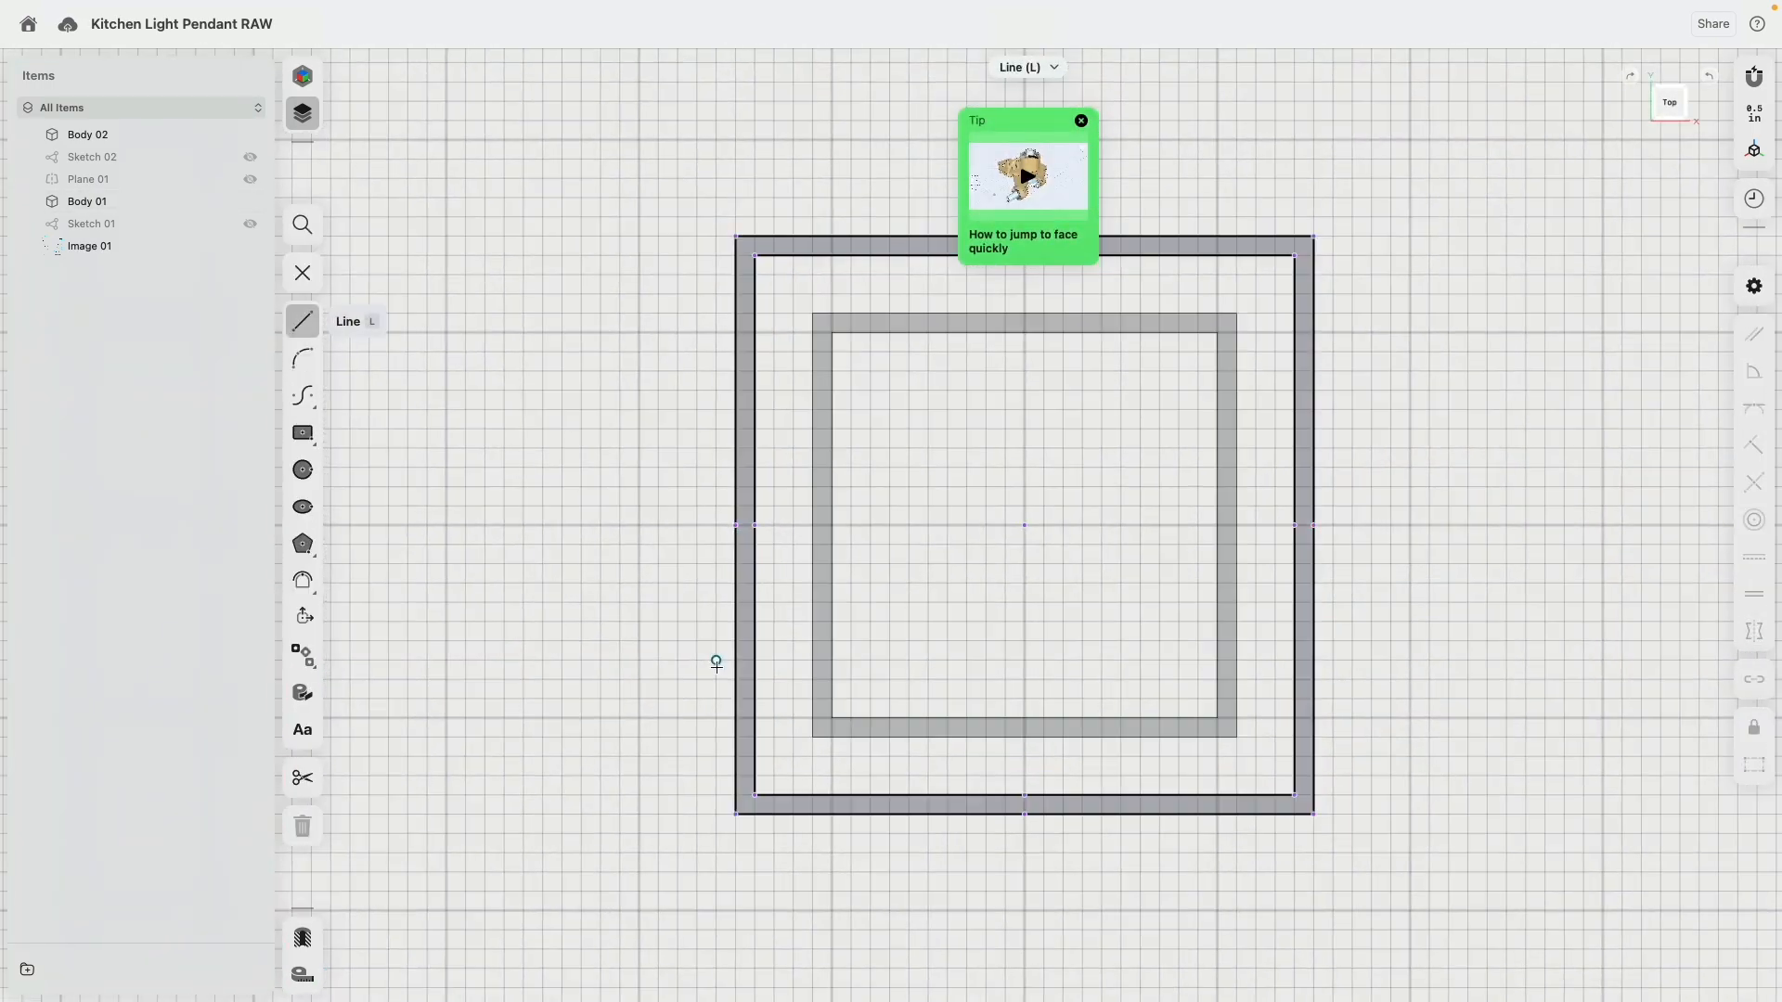
pyautogui.scroll(5, 893, 535)
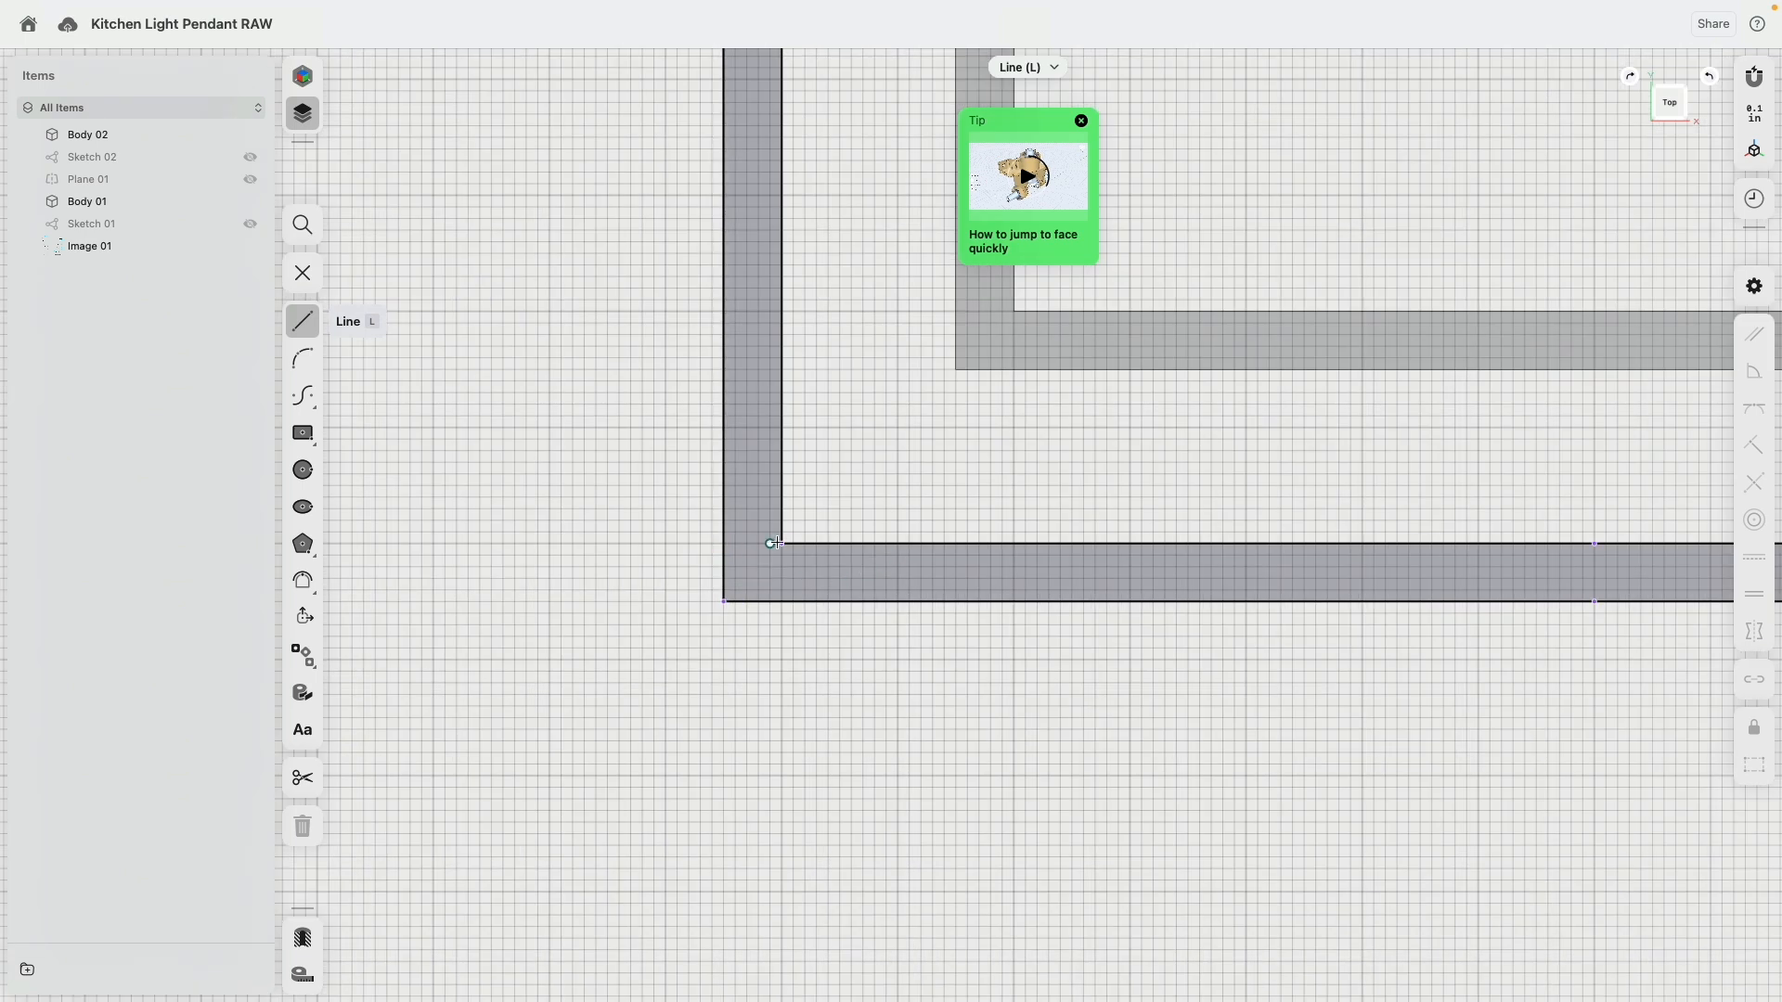
pyautogui.click(781, 601)
pyautogui.click(781, 543)
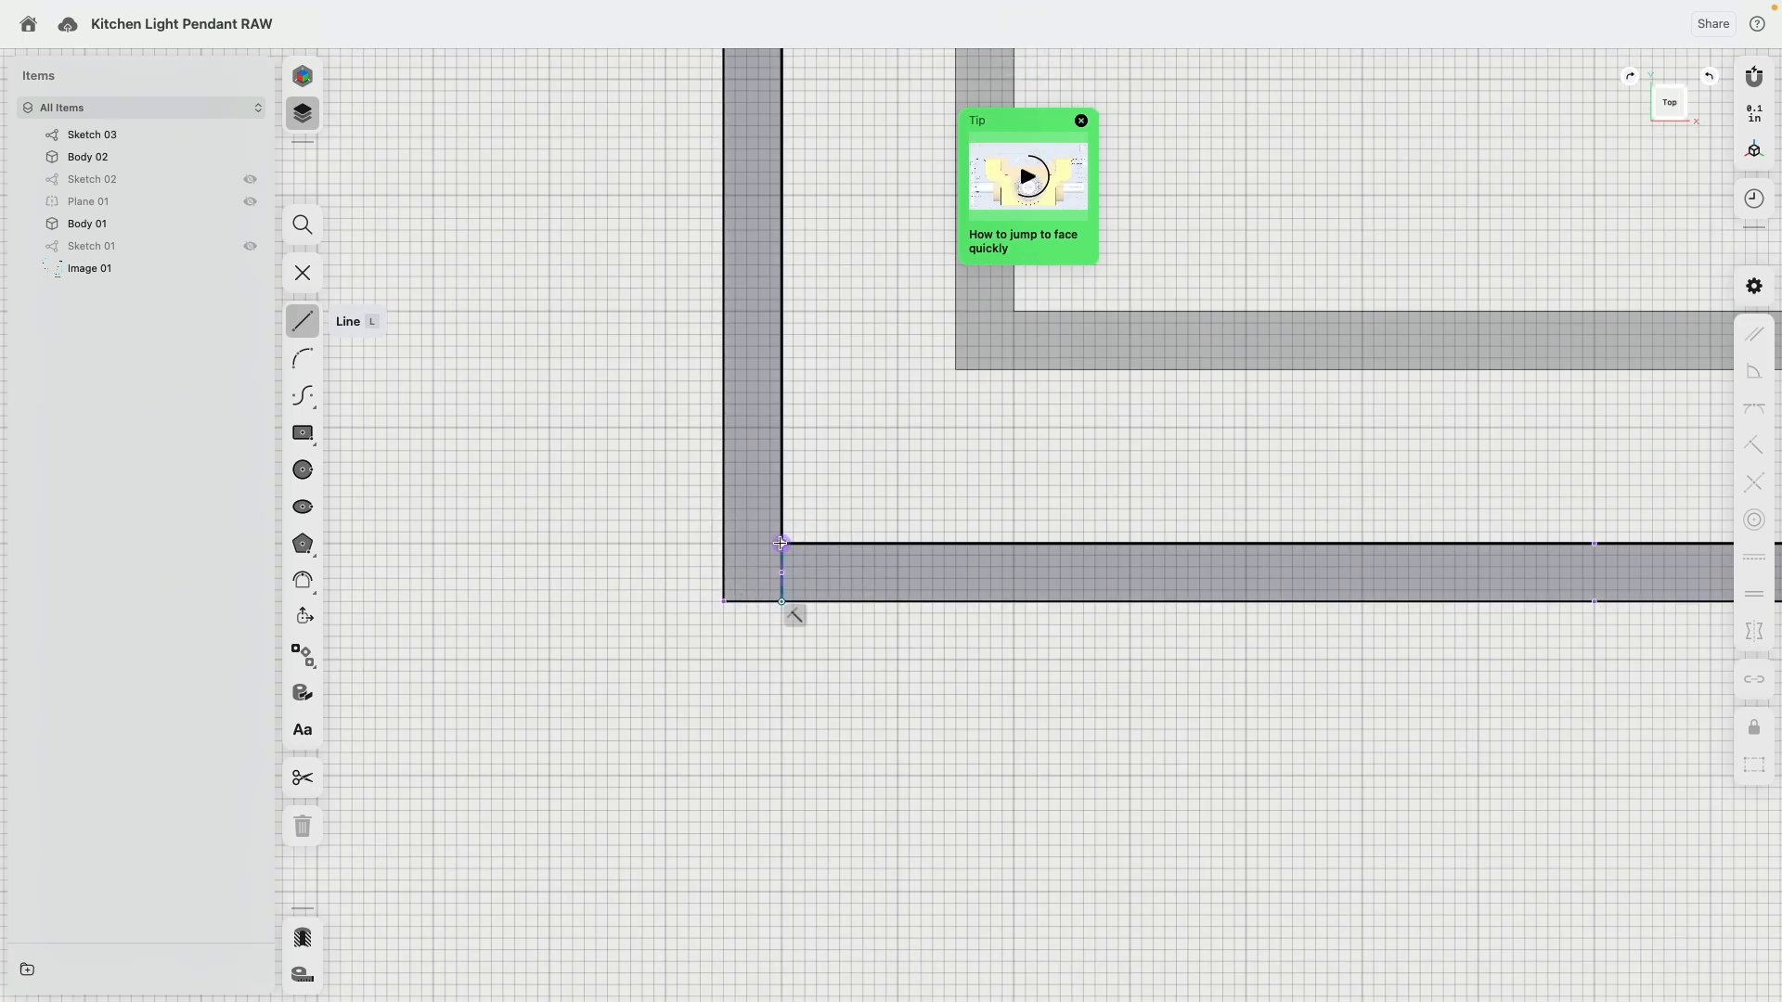
pyautogui.click(724, 543)
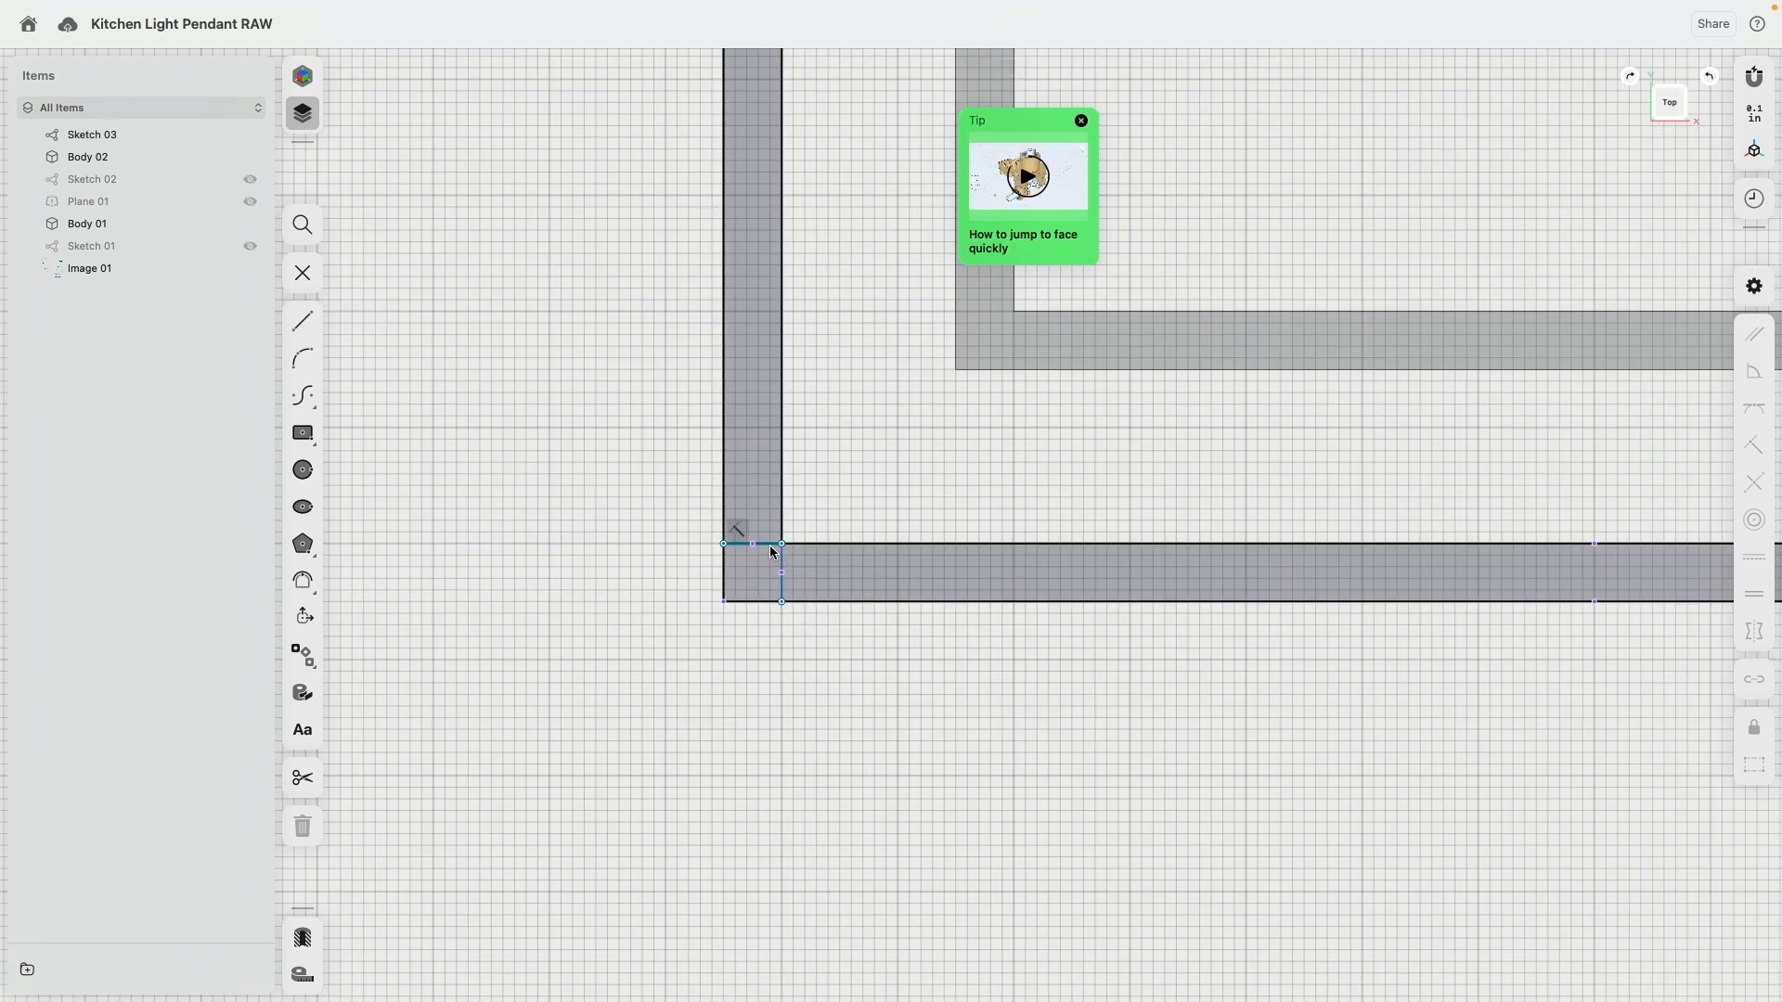
pyautogui.moveTo(774, 553); pyautogui.dragTo(792, 613)
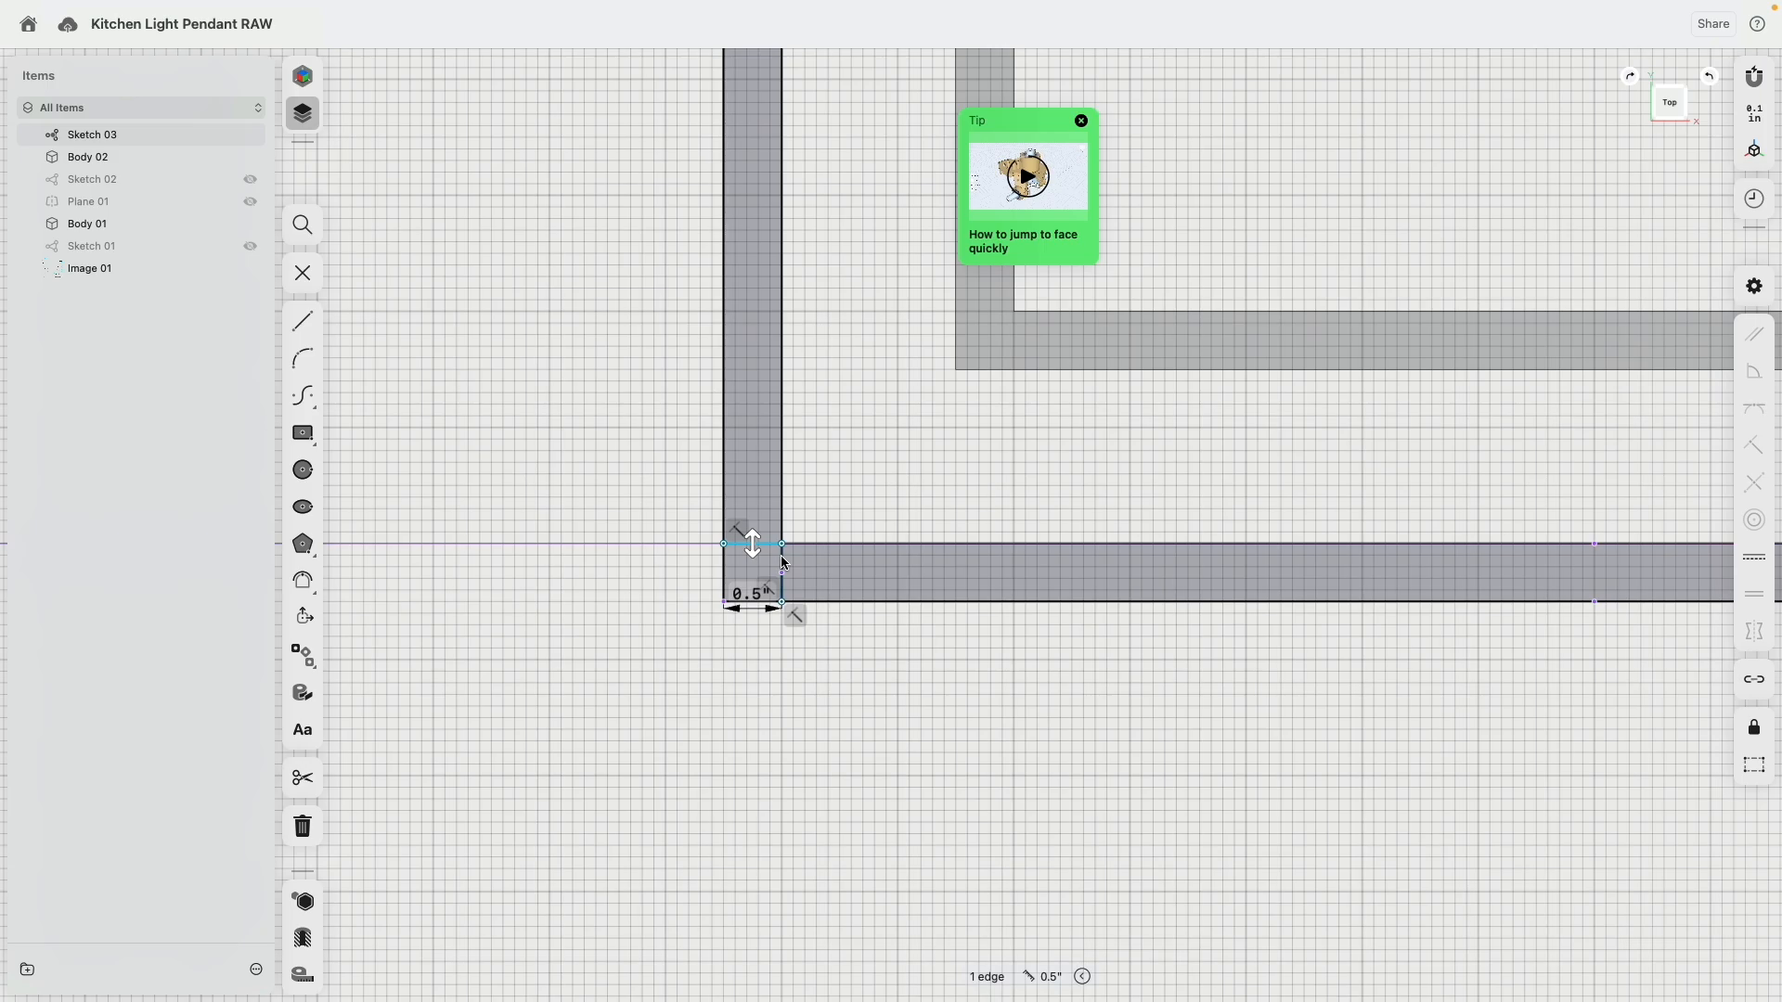
pyautogui.click(1742, 565)
# Sketch two perpendicular 0.5 in lines across the matching corner on the upper frame's underside and leave the sketch.
pyautogui.scroll(-5, 947, 605)
pyautogui.moveTo(946, 605)
pyautogui.mouseDown(button='right')
pyautogui.moveTo(1017, 468)
pyautogui.moveTo(1027, 314)
pyautogui.mouseUp(button='right')
pyautogui.scroll(5, 1027, 312)
pyautogui.click(718, 198)
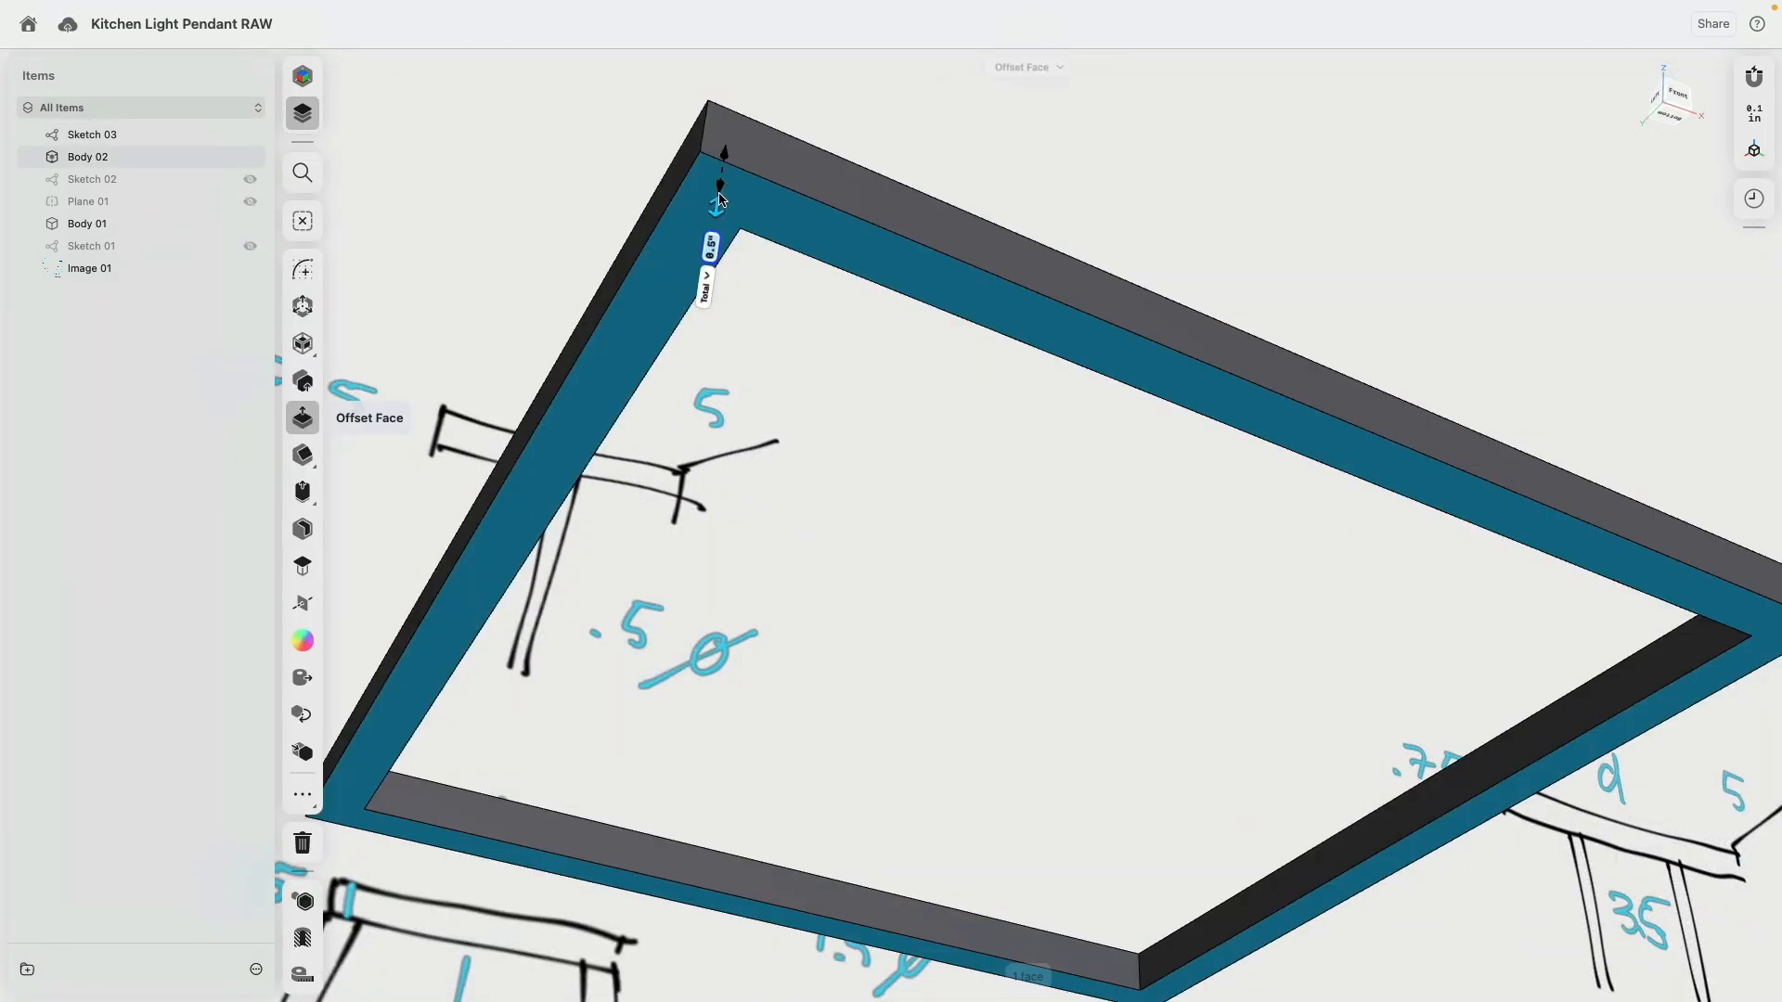
pyautogui.press('l')
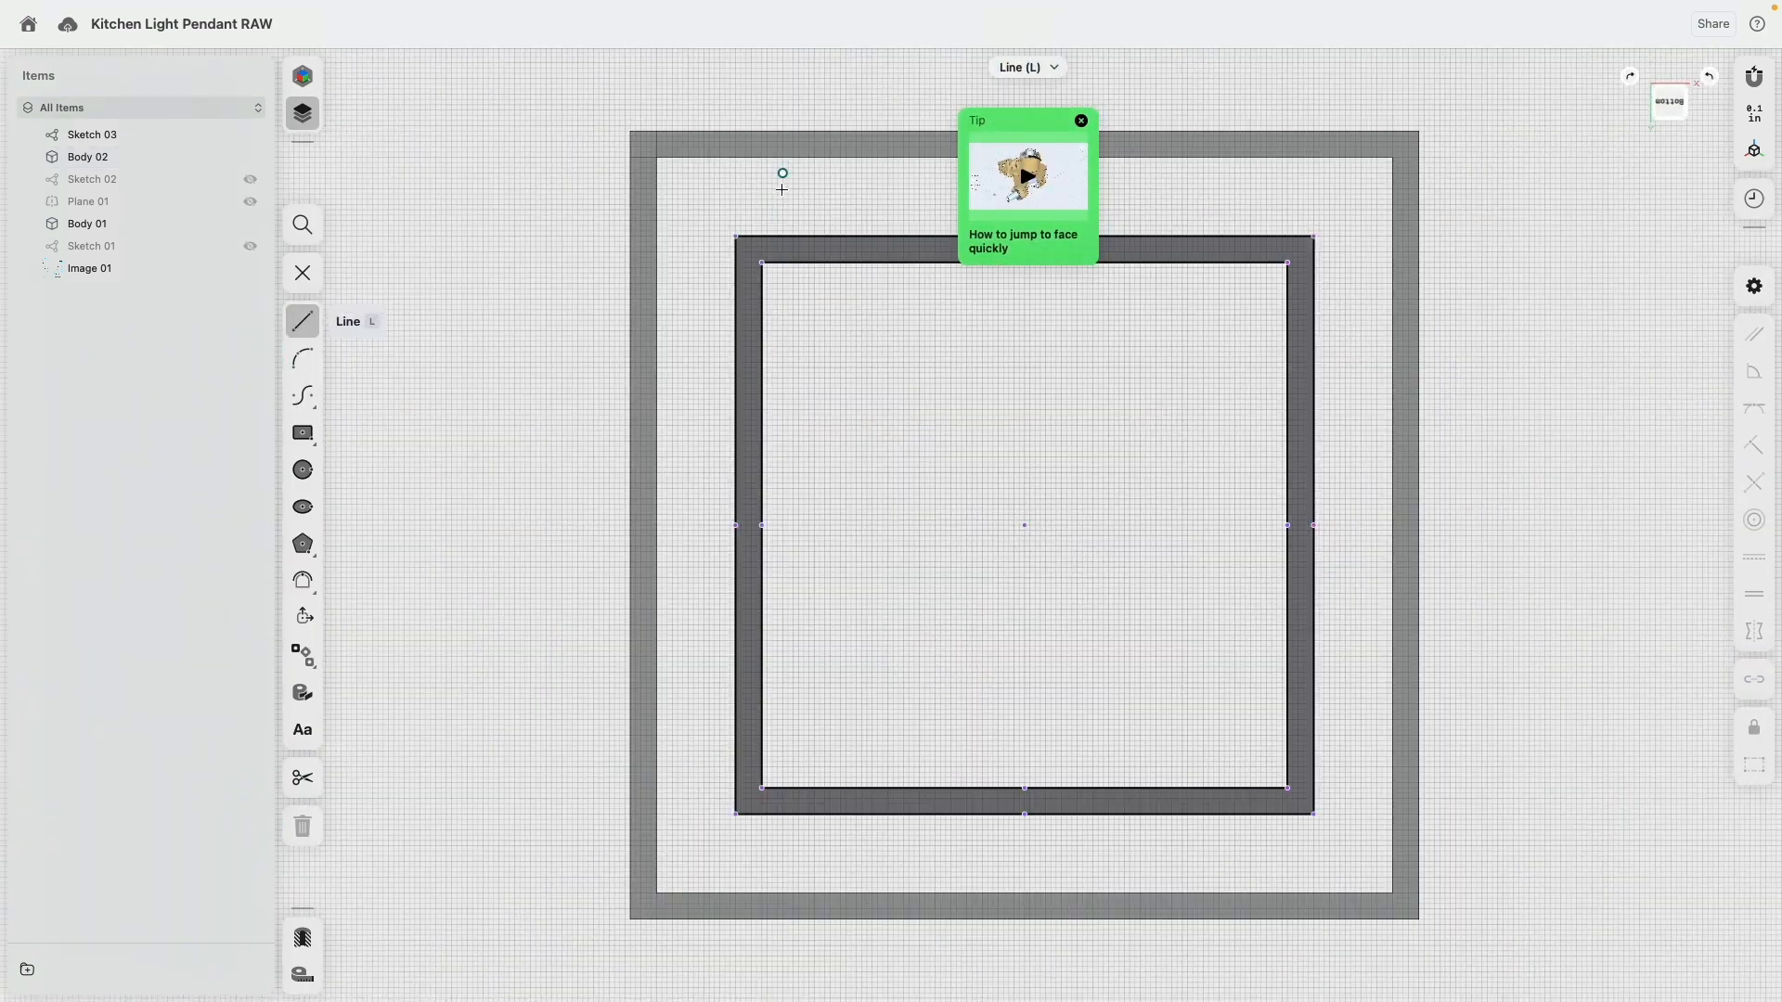
pyautogui.scroll(5, 783, 190)
pyautogui.click(723, 453)
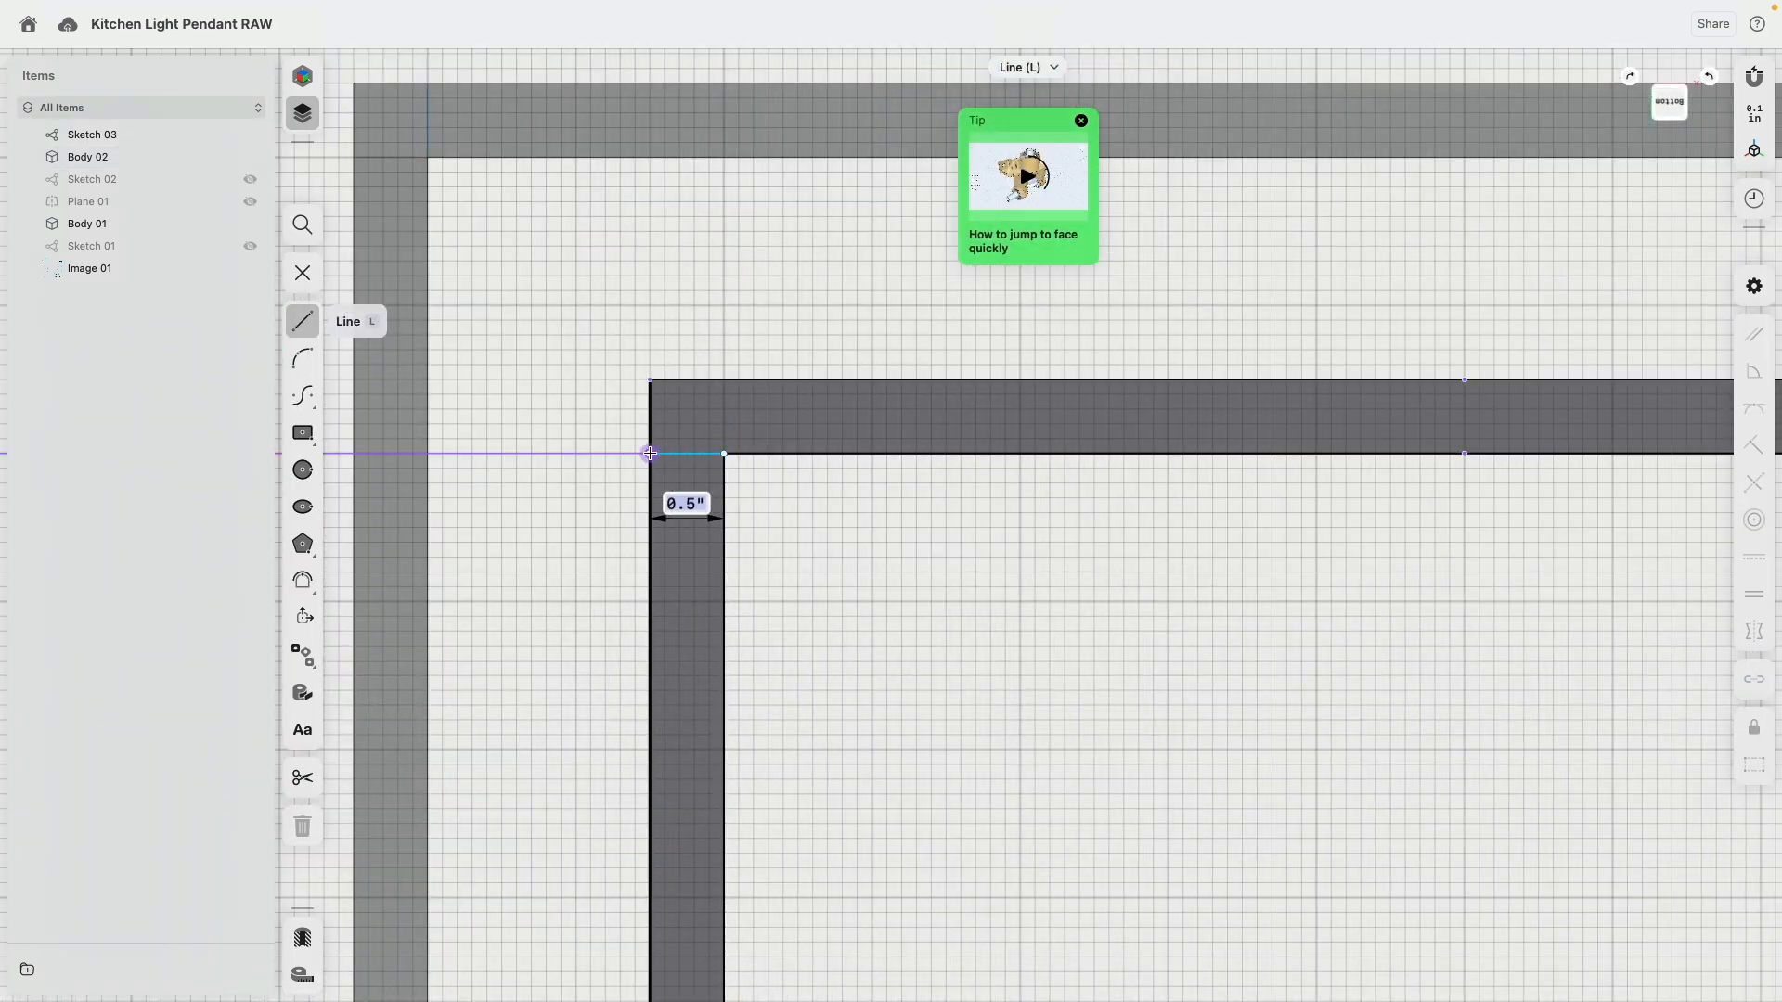
pyautogui.click(650, 453)
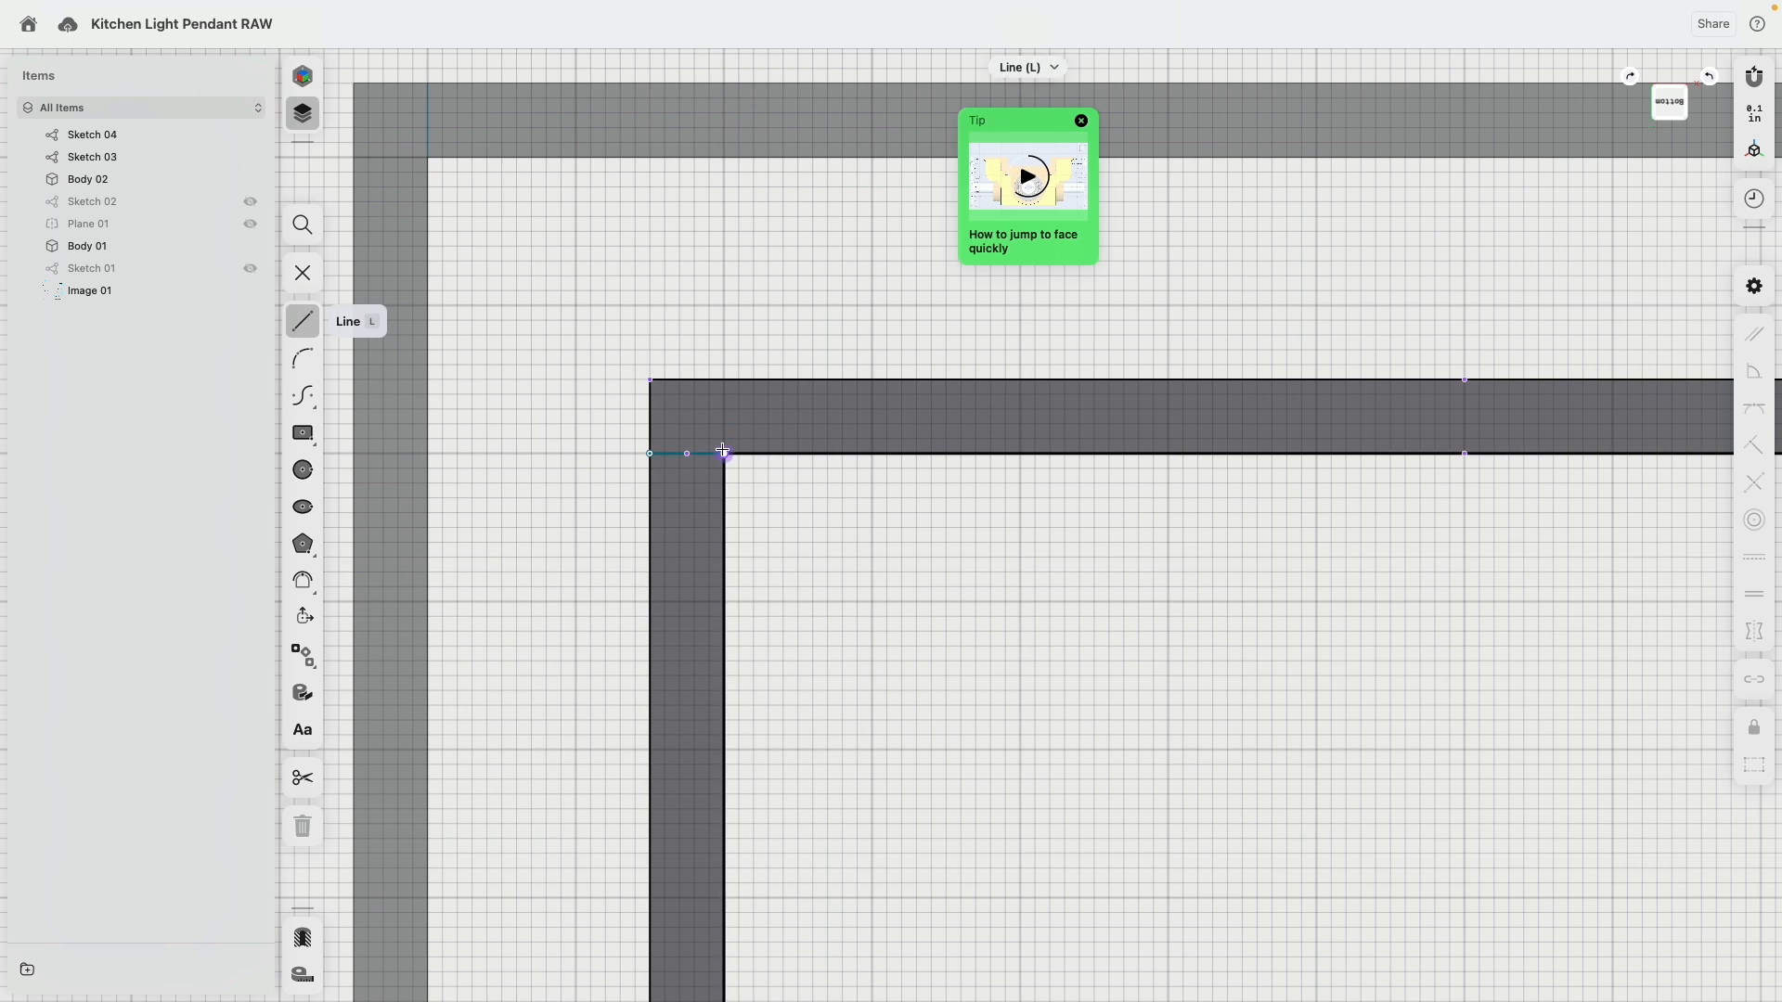
pyautogui.click(723, 453)
pyautogui.click(724, 378)
pyautogui.press('Escape')
pyautogui.click(723, 431)
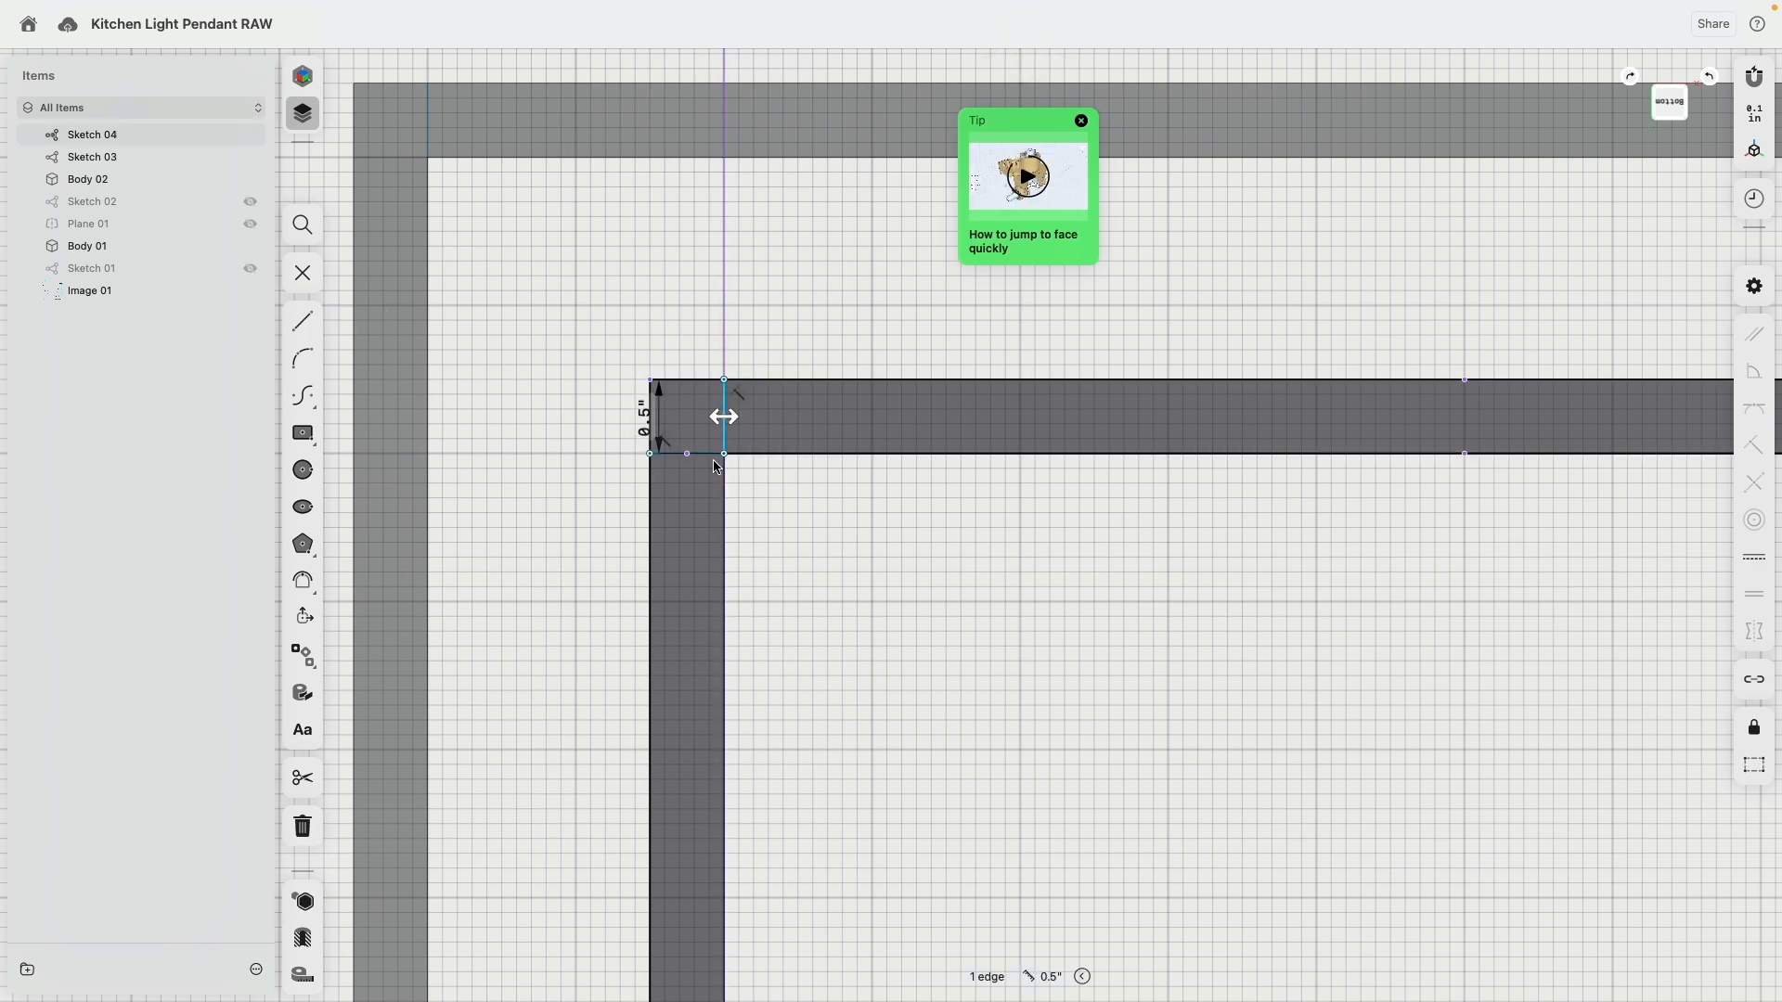
pyautogui.click(718, 460)
pyautogui.scroll(-5, 789, 454)
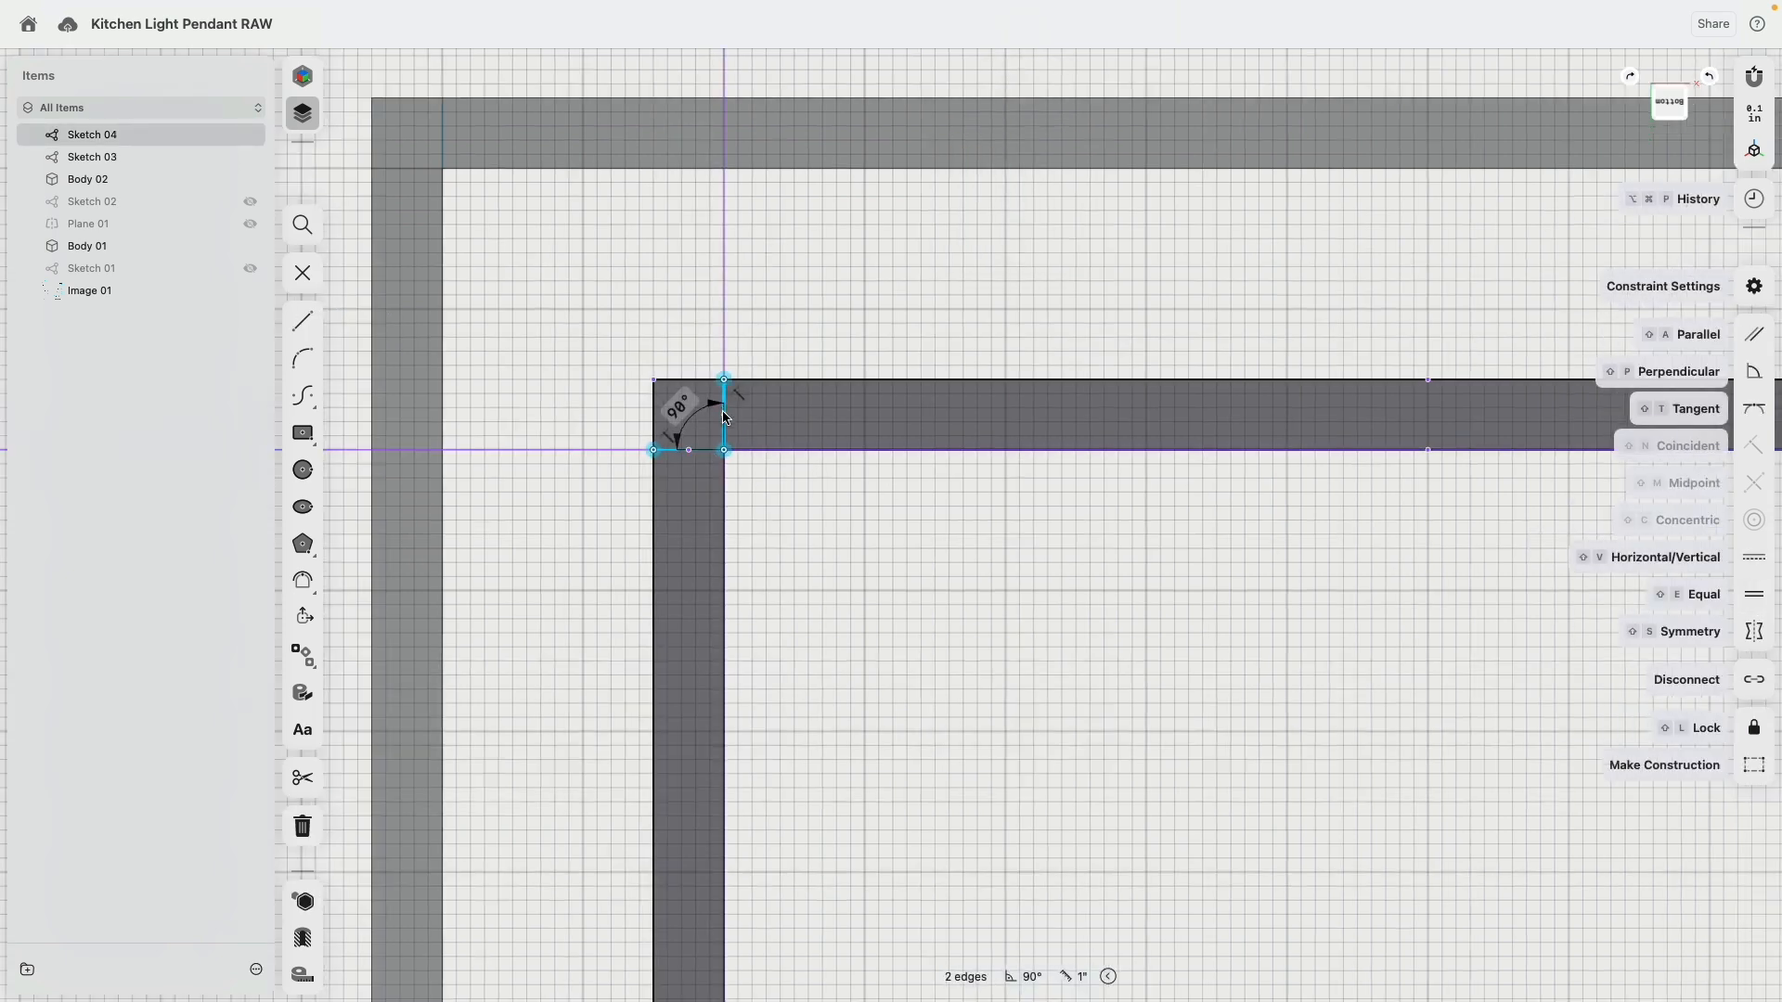
pyautogui.moveTo(732, 469); pyautogui.dragTo(468, 338, button='right')
pyautogui.click(303, 273)
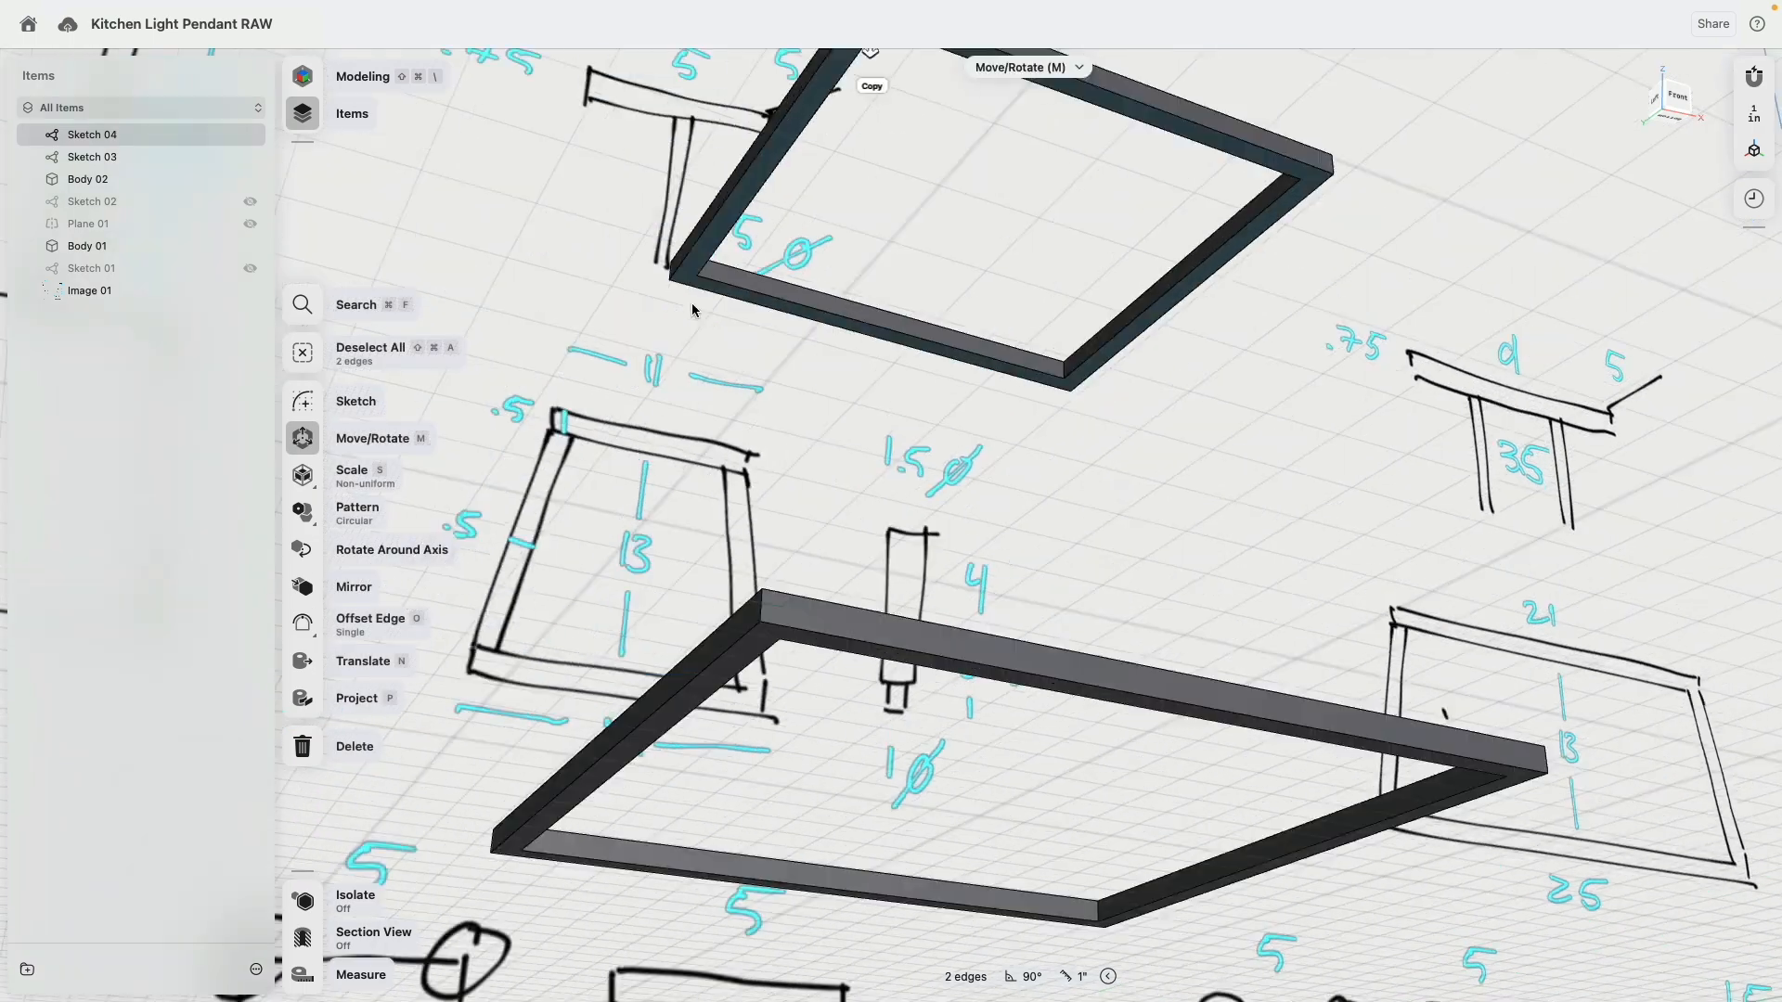
# Loft between the small corner squares of the upper and base frames to form the first slanted leg.
pyautogui.click(303, 438)
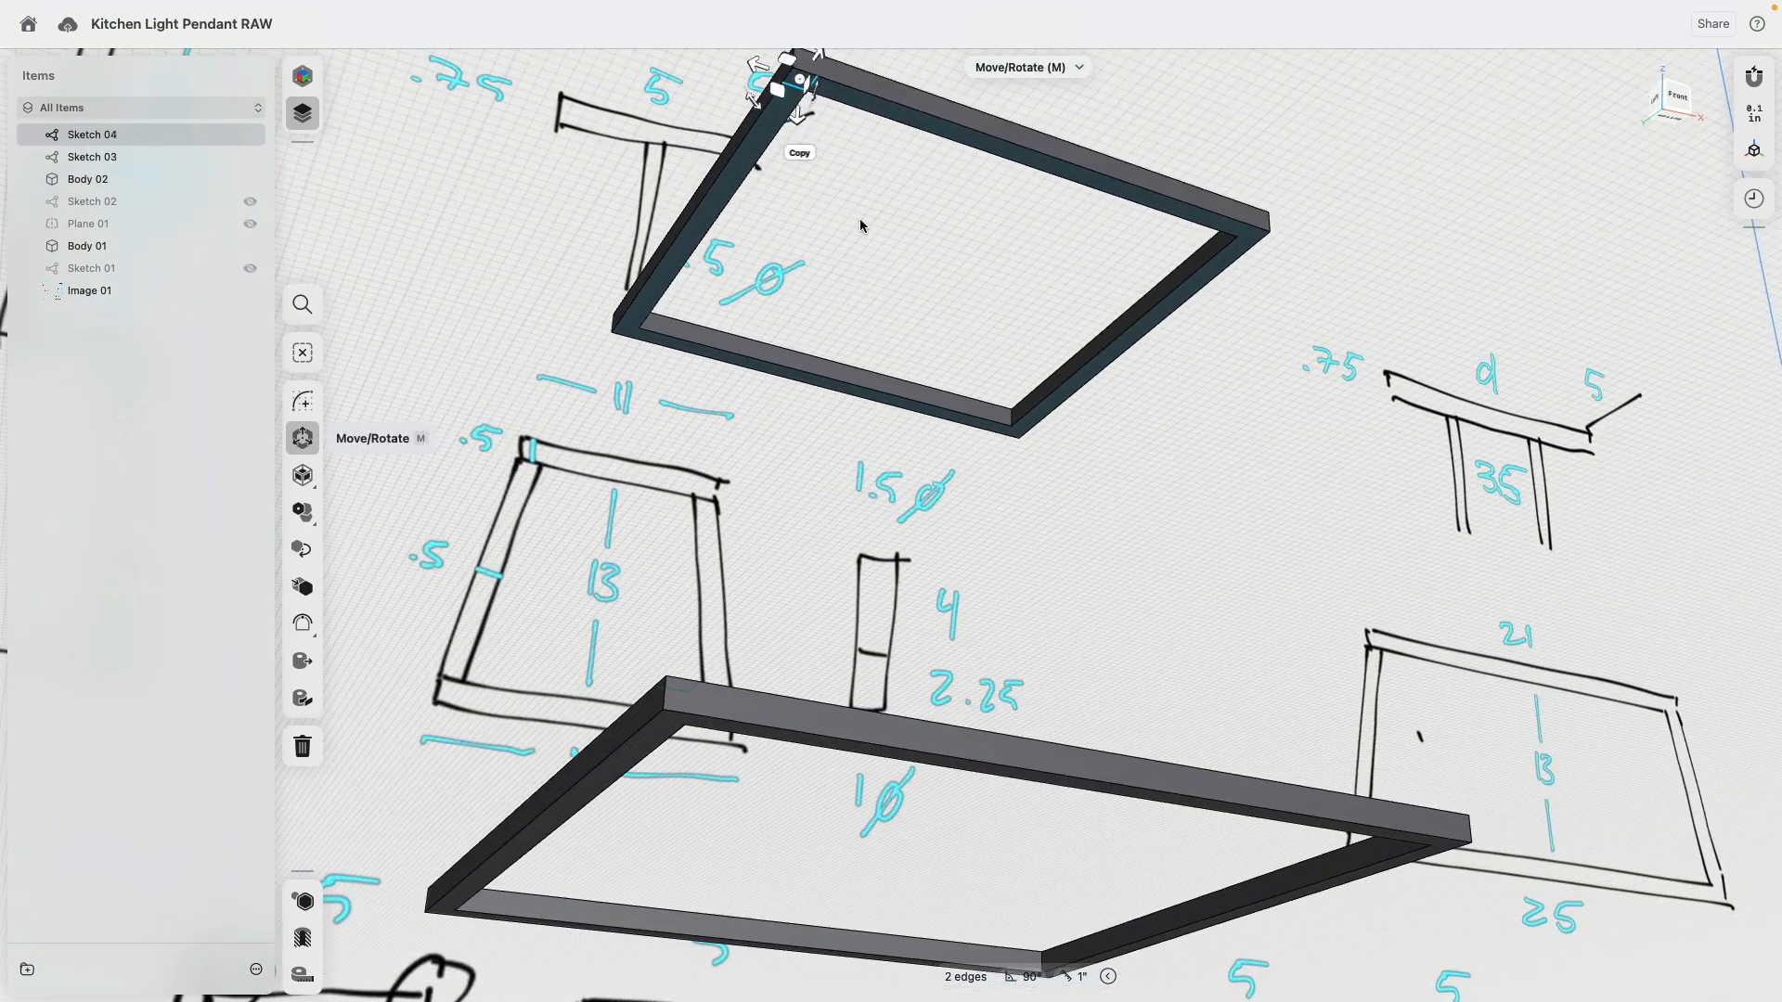
pyautogui.press('e')
pyautogui.moveTo(800, 163); pyautogui.dragTo(990, 545, button='right')
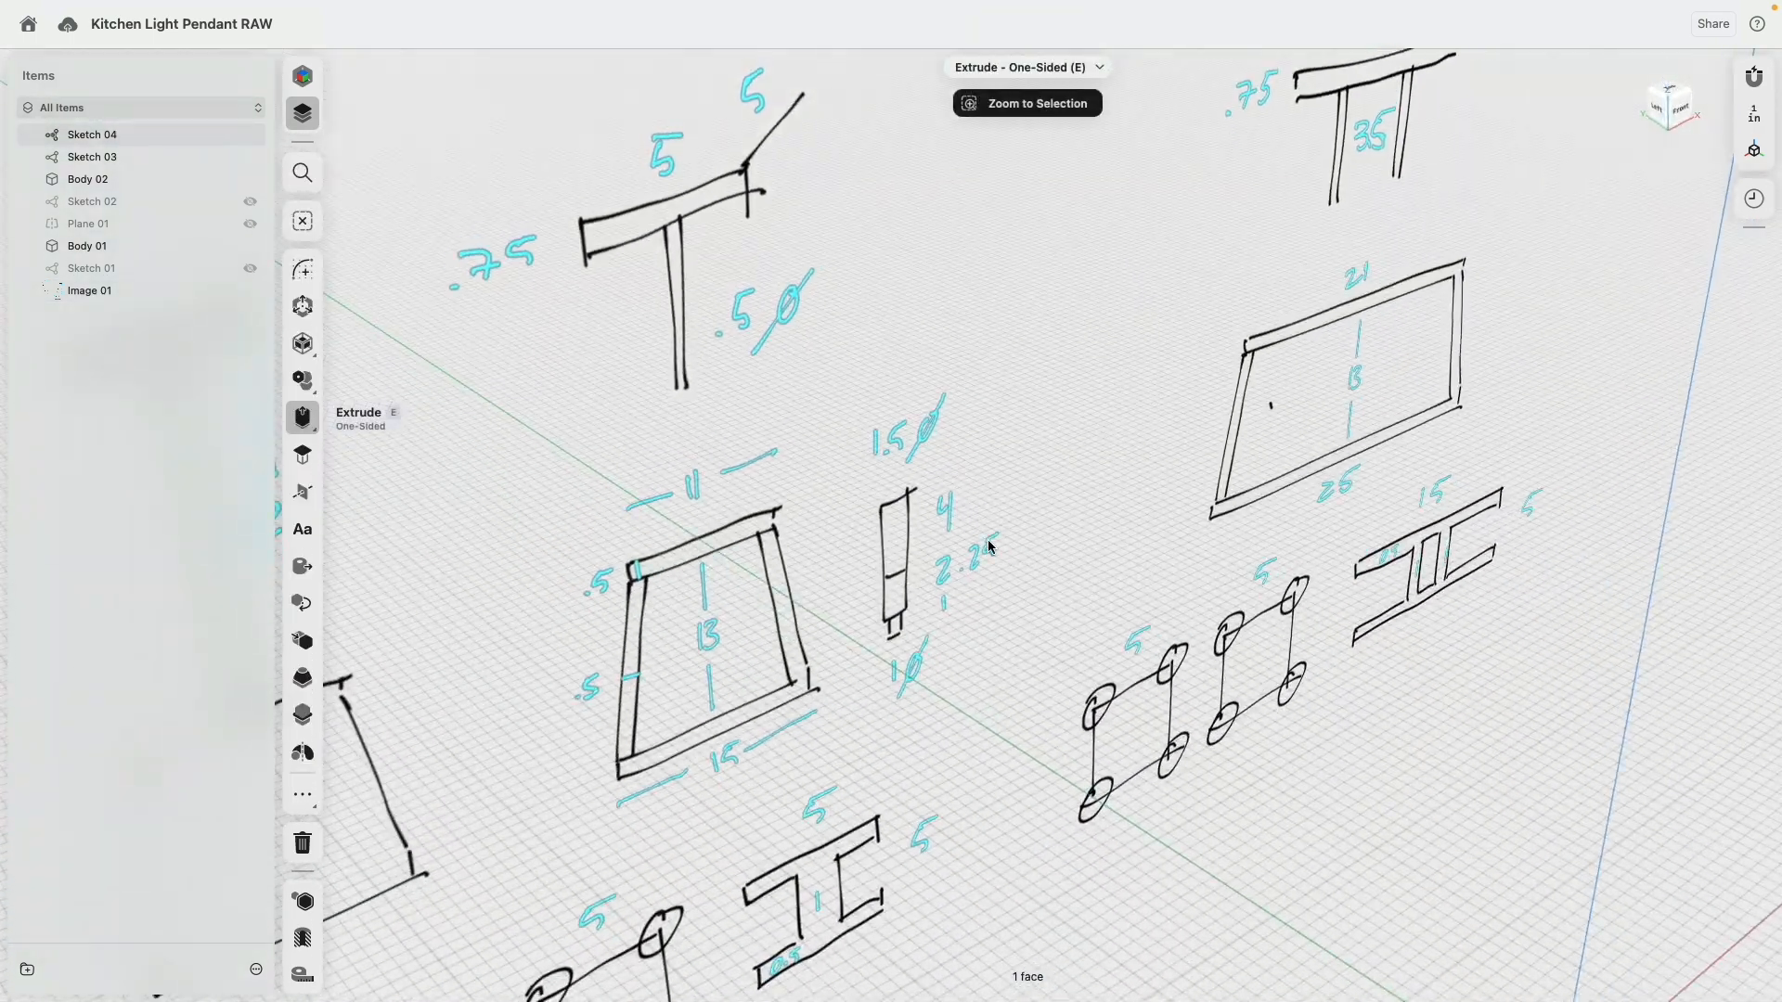
pyautogui.moveTo(990, 544); pyautogui.dragTo(924, 287, button='middle')
pyautogui.press('f')
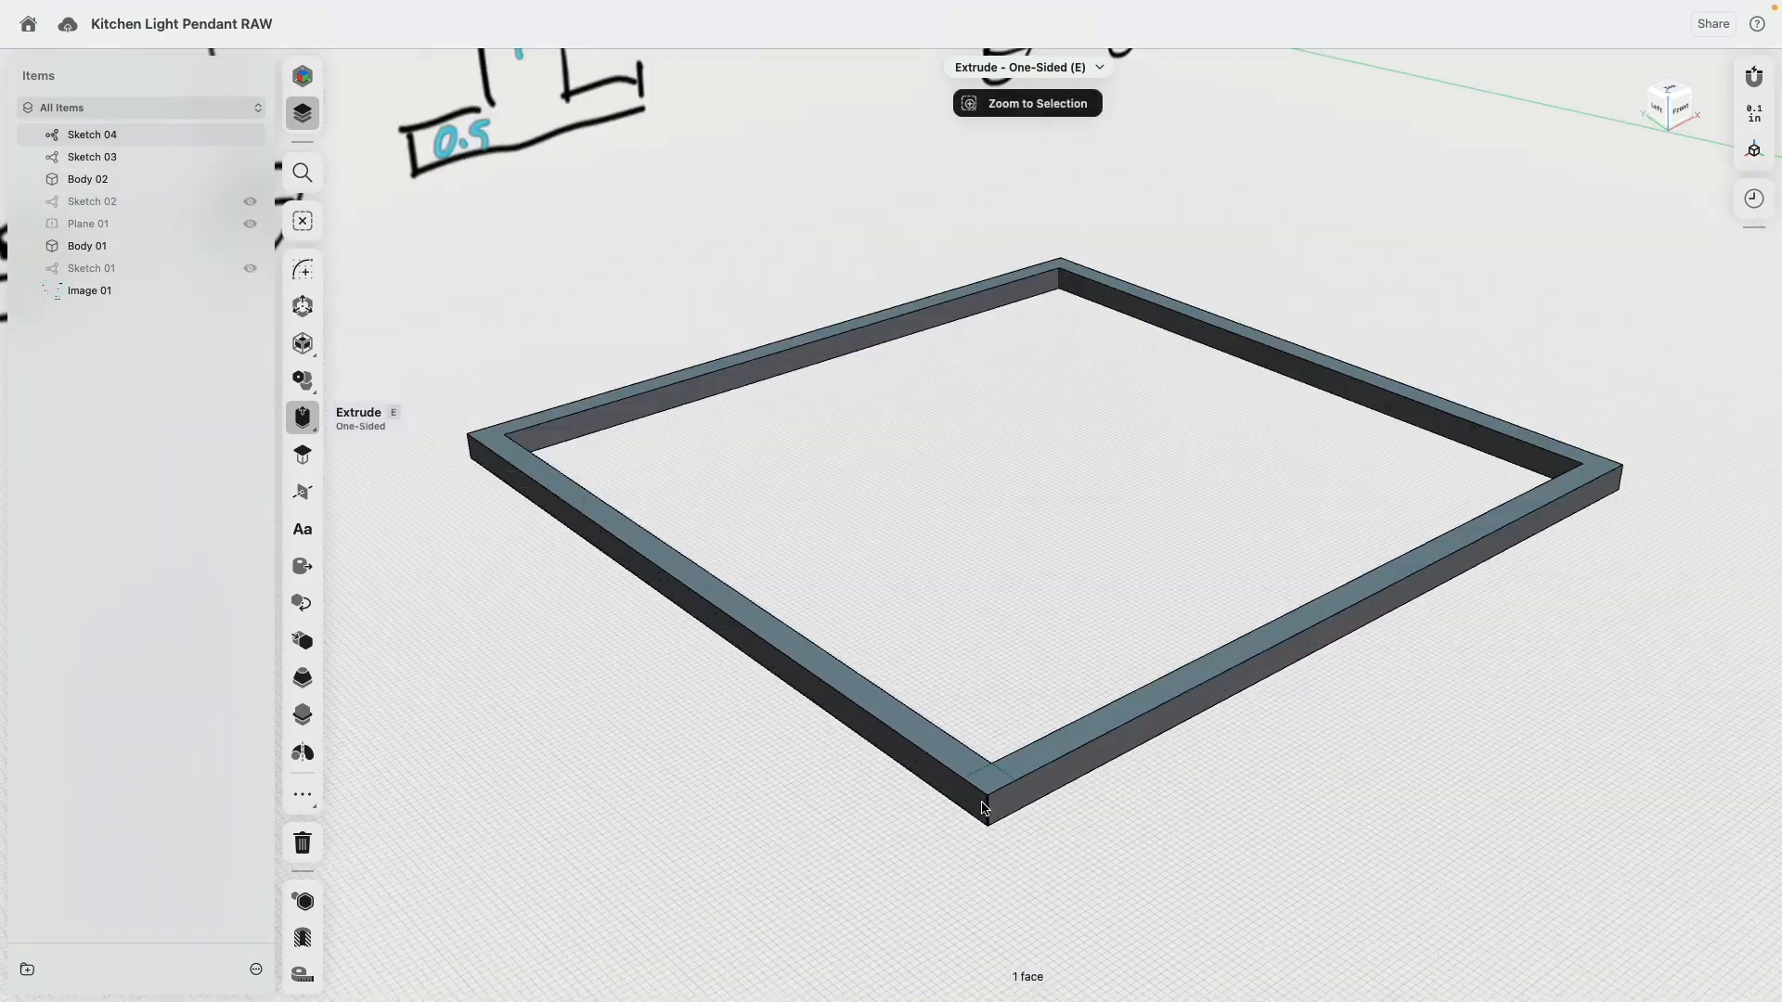
pyautogui.click(982, 786)
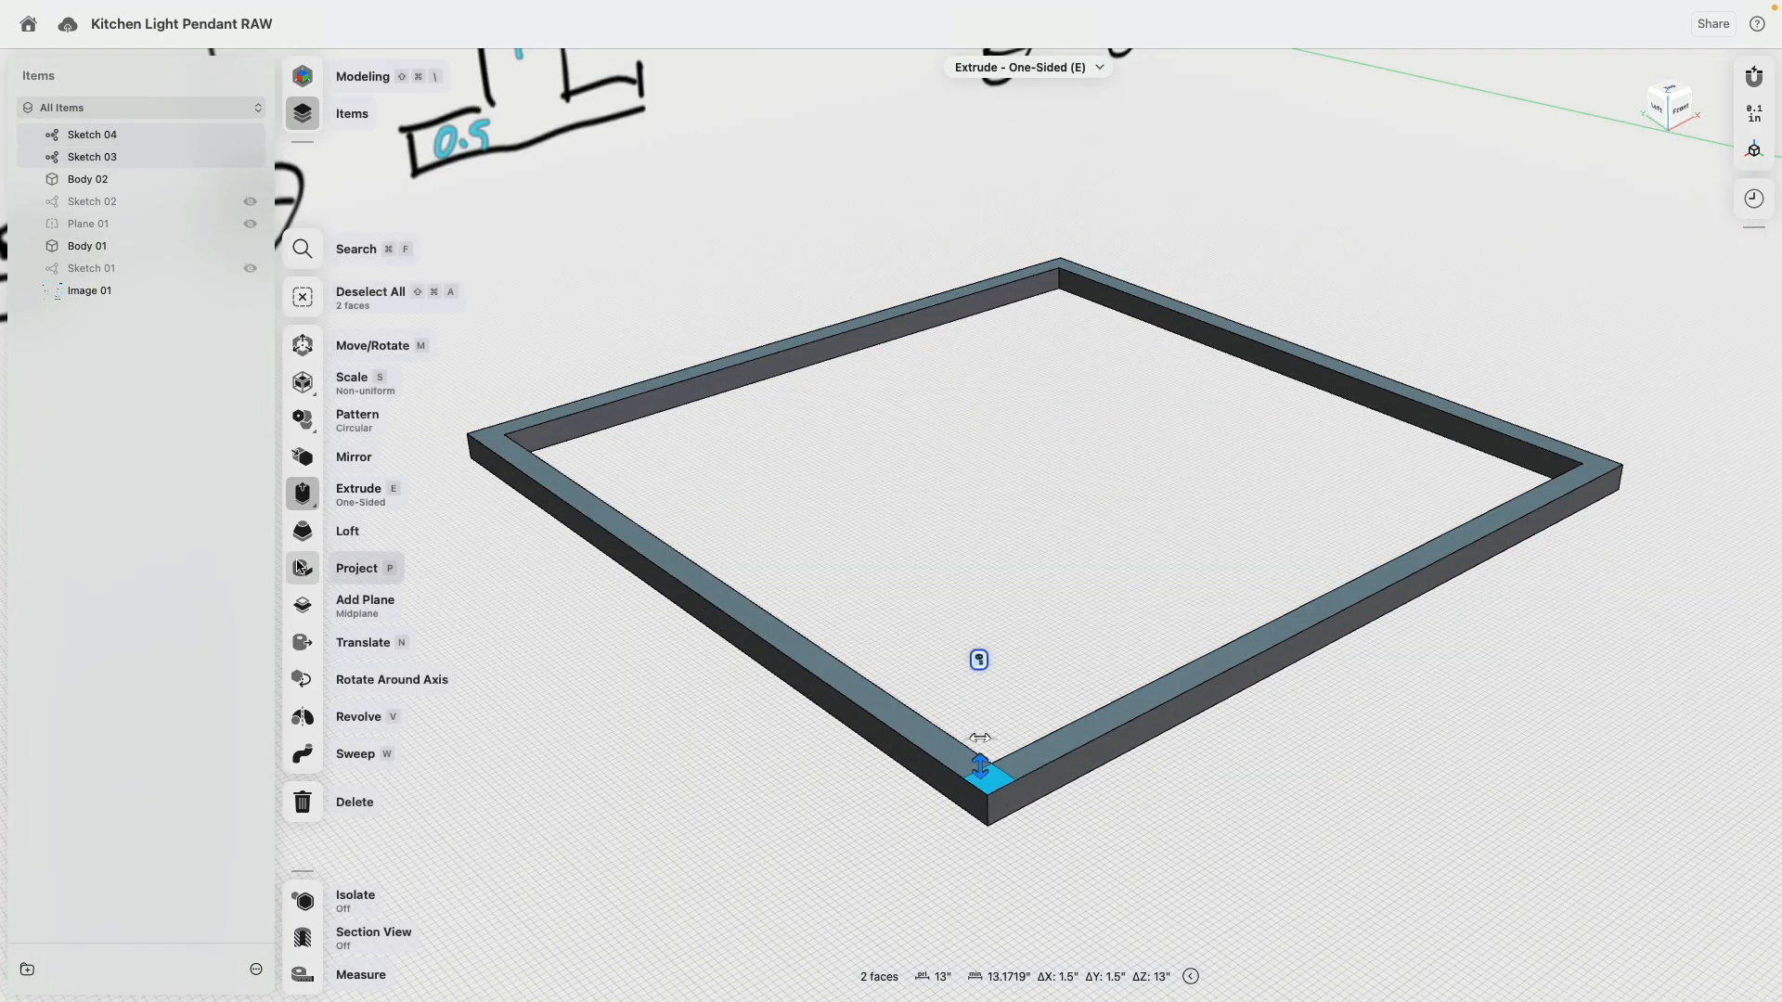
pyautogui.click(302, 526)
pyautogui.scroll(-5, 547, 650)
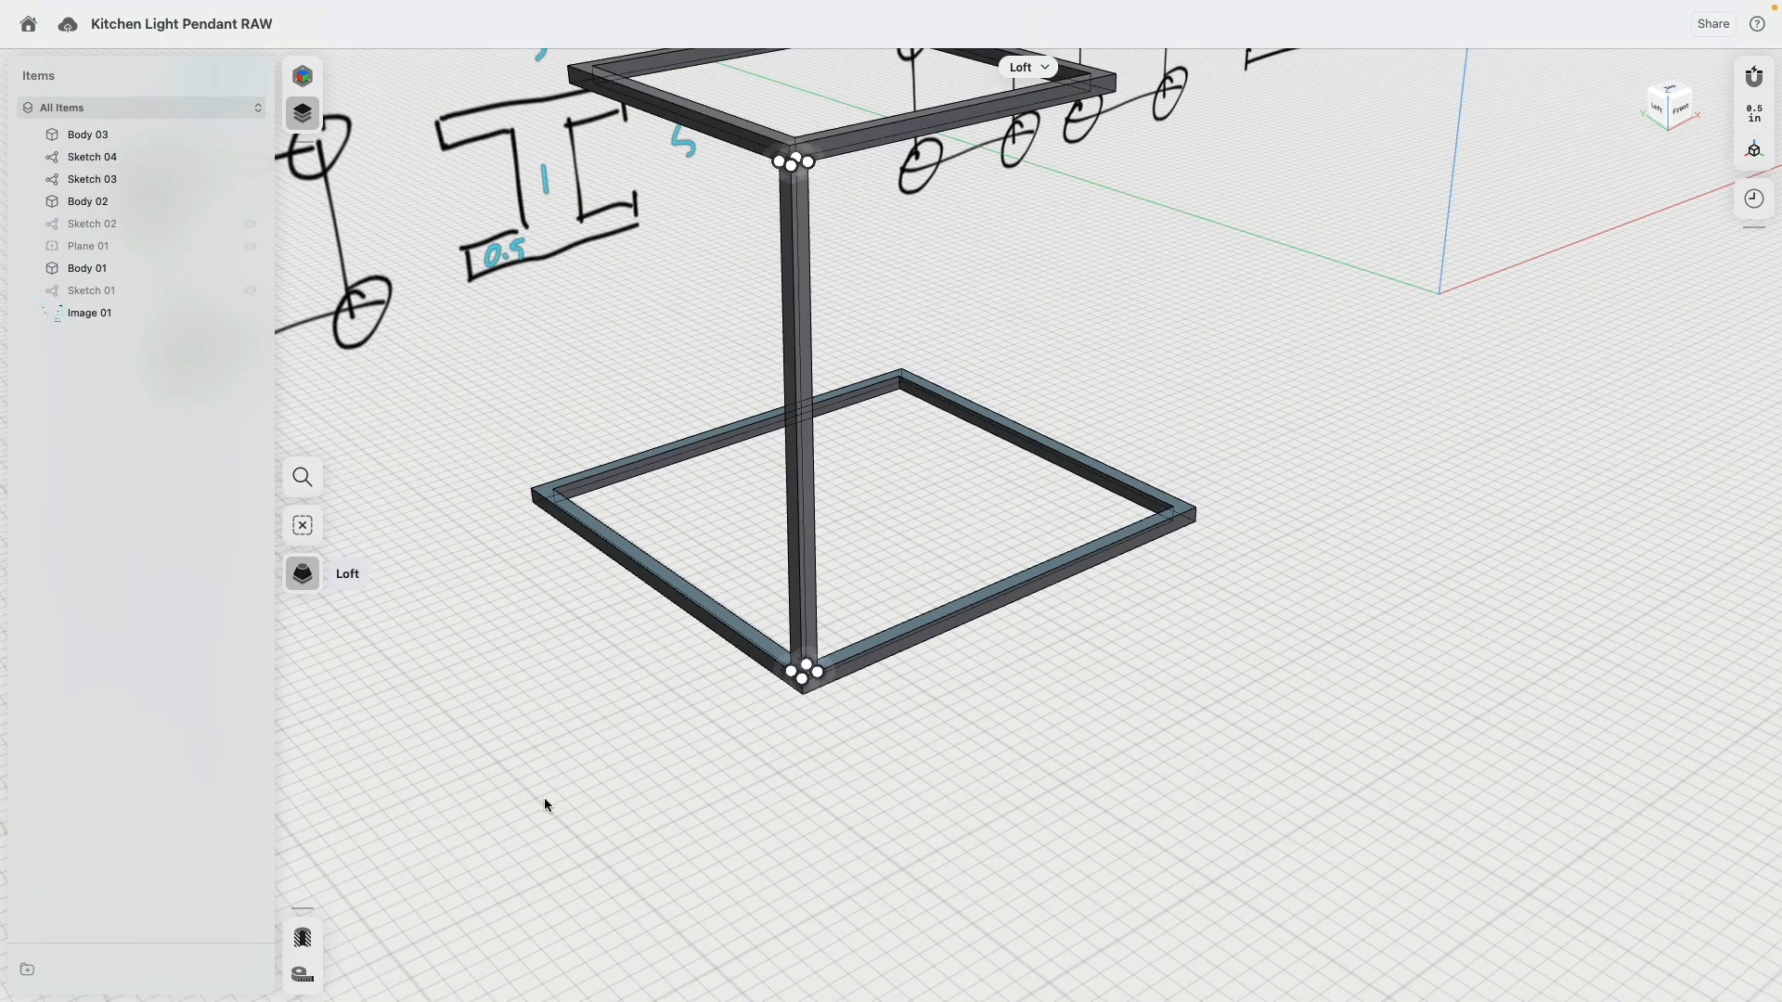
pyautogui.click(748, 741)
pyautogui.scroll(-8, 888, 712)
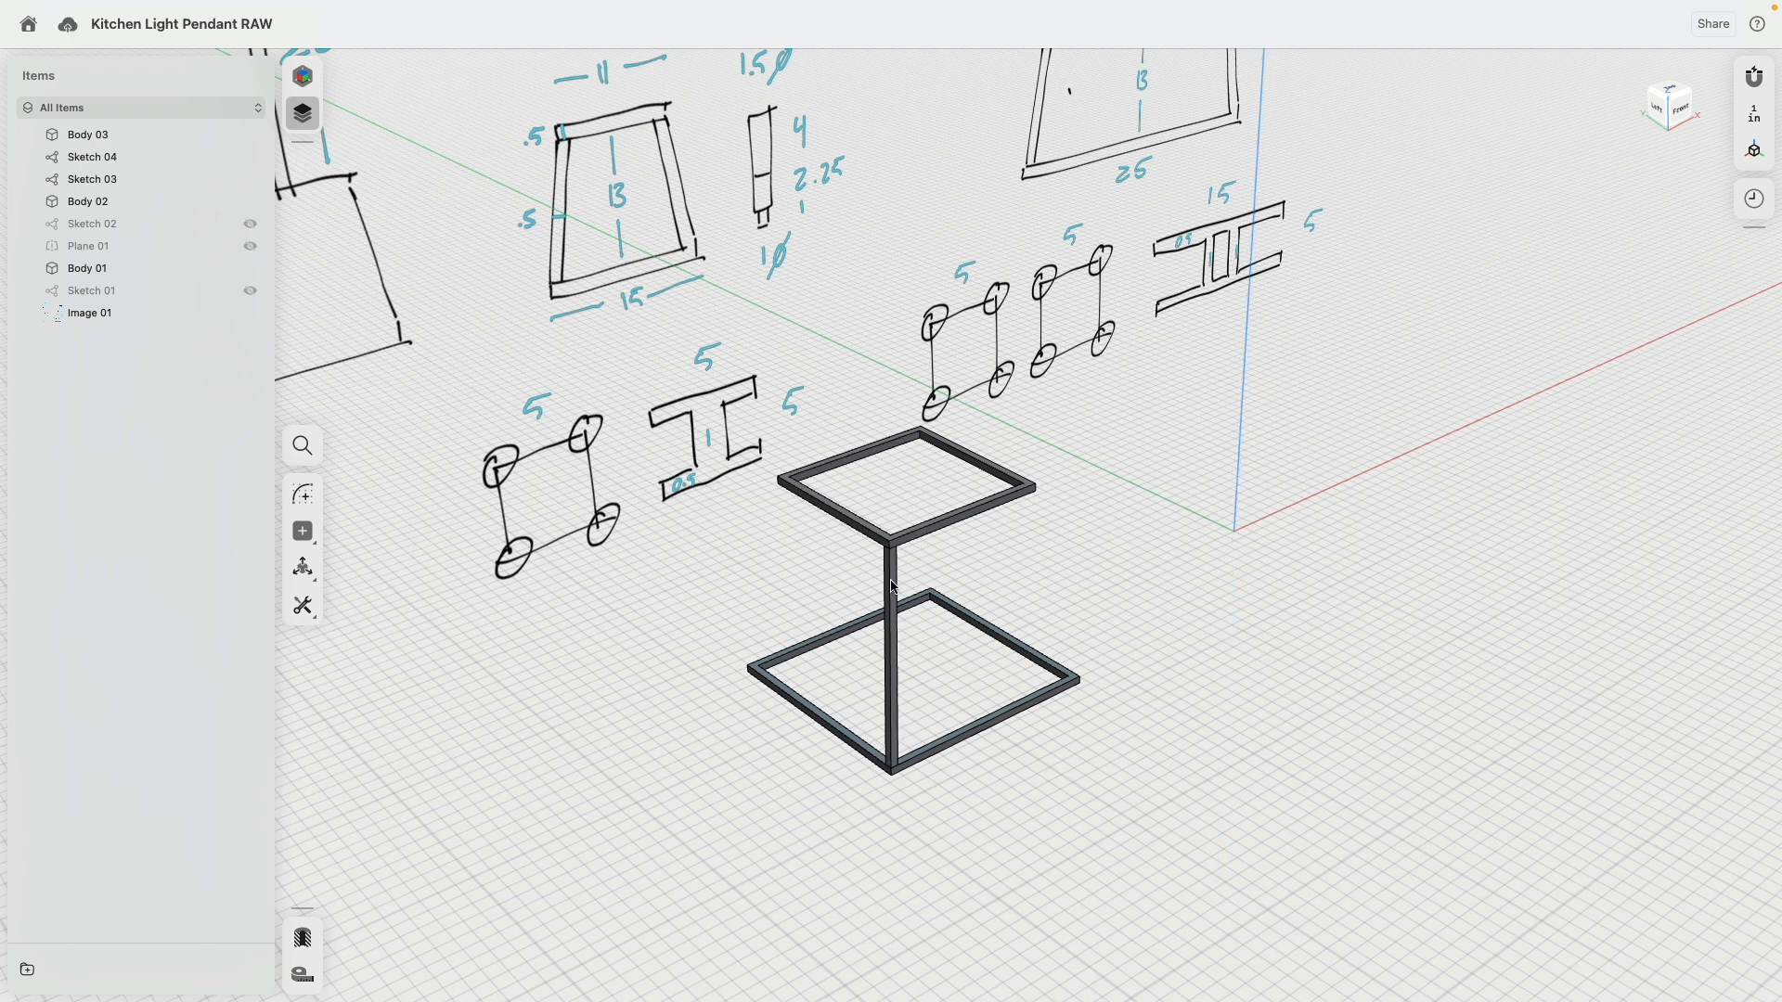
# Add a midplane between two opposite inner faces of the upper frame.
pyautogui.scroll(5, 1014, 538)
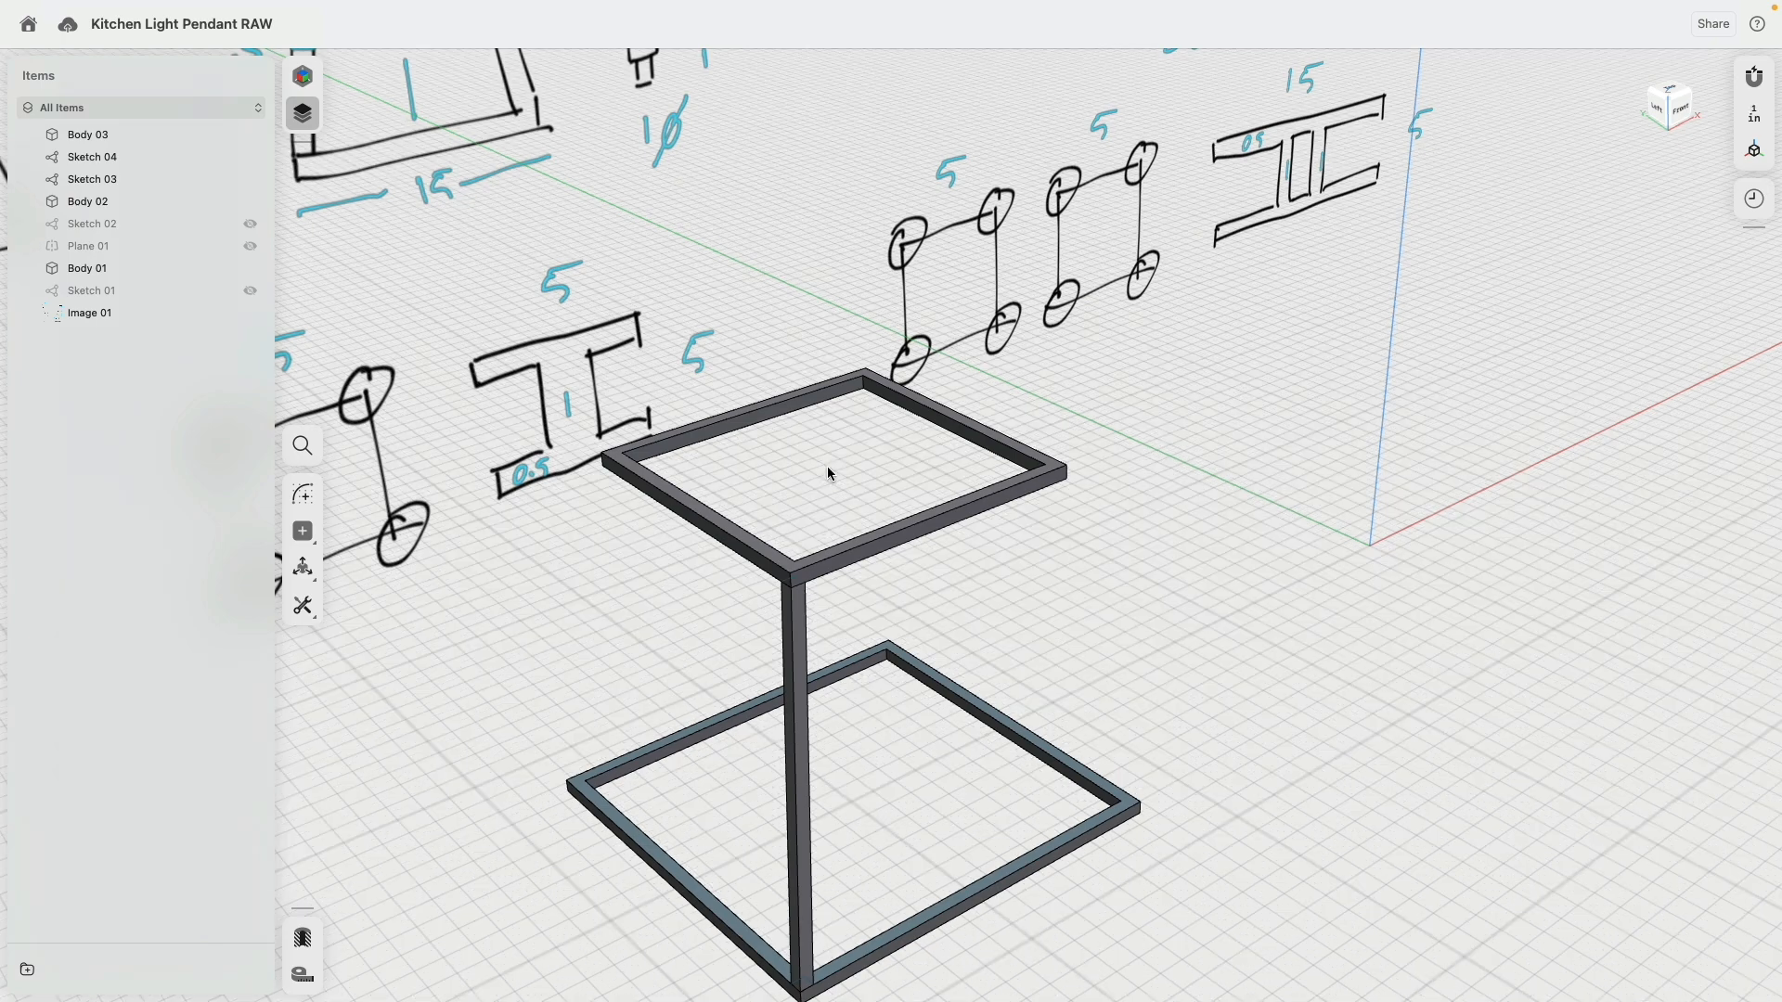
pyautogui.click(750, 424)
pyautogui.moveTo(824, 466); pyautogui.dragTo(1039, 341, button='right')
pyautogui.scroll(3, 1039, 341)
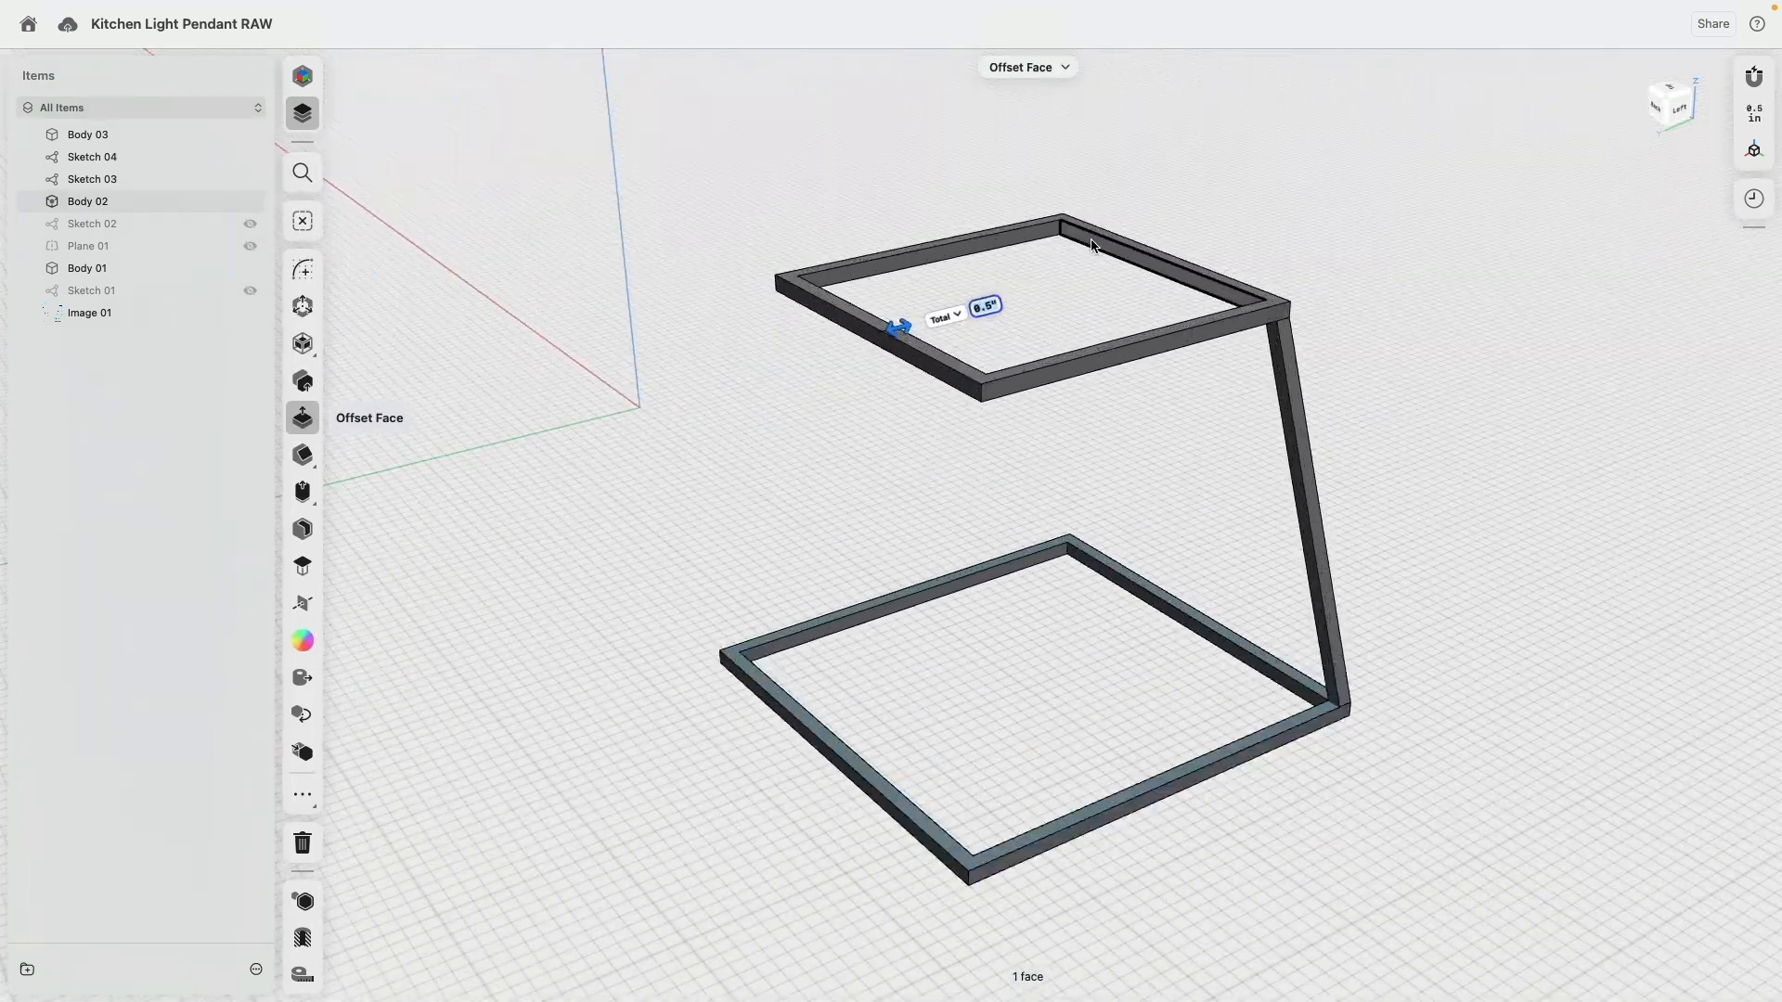
pyautogui.click(1165, 264)
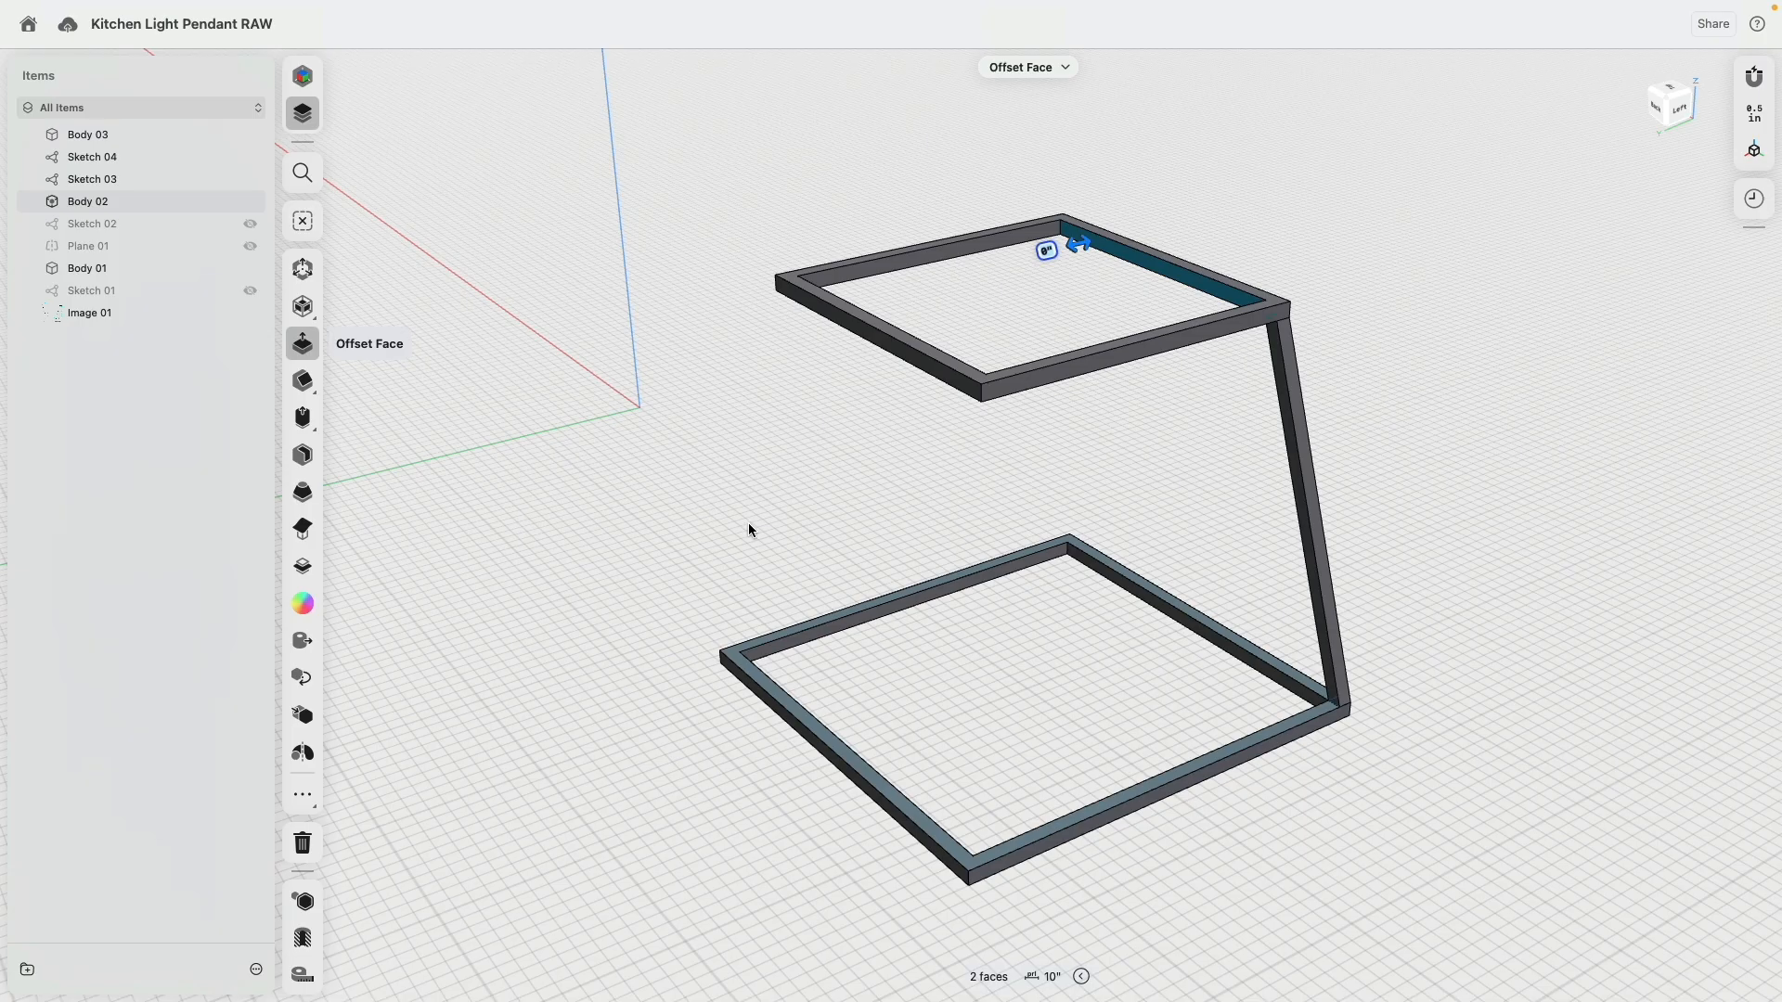
pyautogui.moveTo(742, 520)
pyautogui.mouseDown(button='right')
pyautogui.moveTo(618, 517)
pyautogui.moveTo(750, 521)
pyautogui.moveTo(645, 527)
pyautogui.mouseUp(button='right')
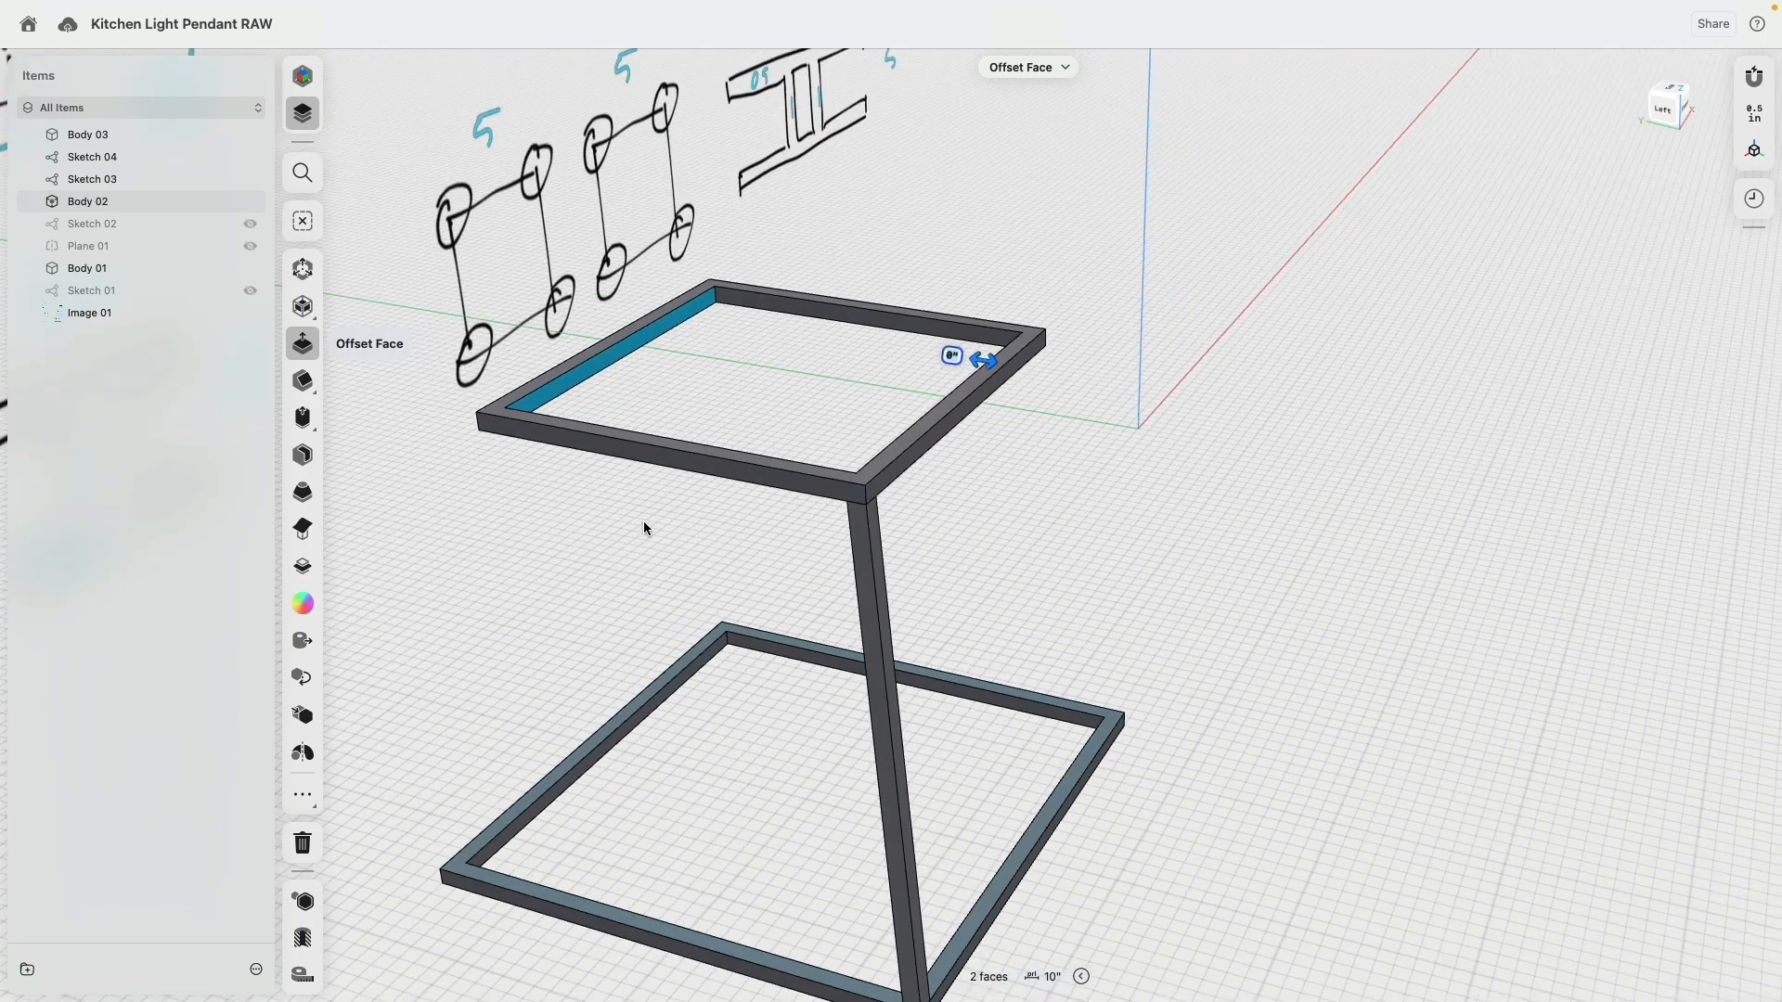
pyautogui.click(305, 571)
# Add a second midplane between the other pair of opposite inner faces of the upper frame.
pyautogui.click(896, 333)
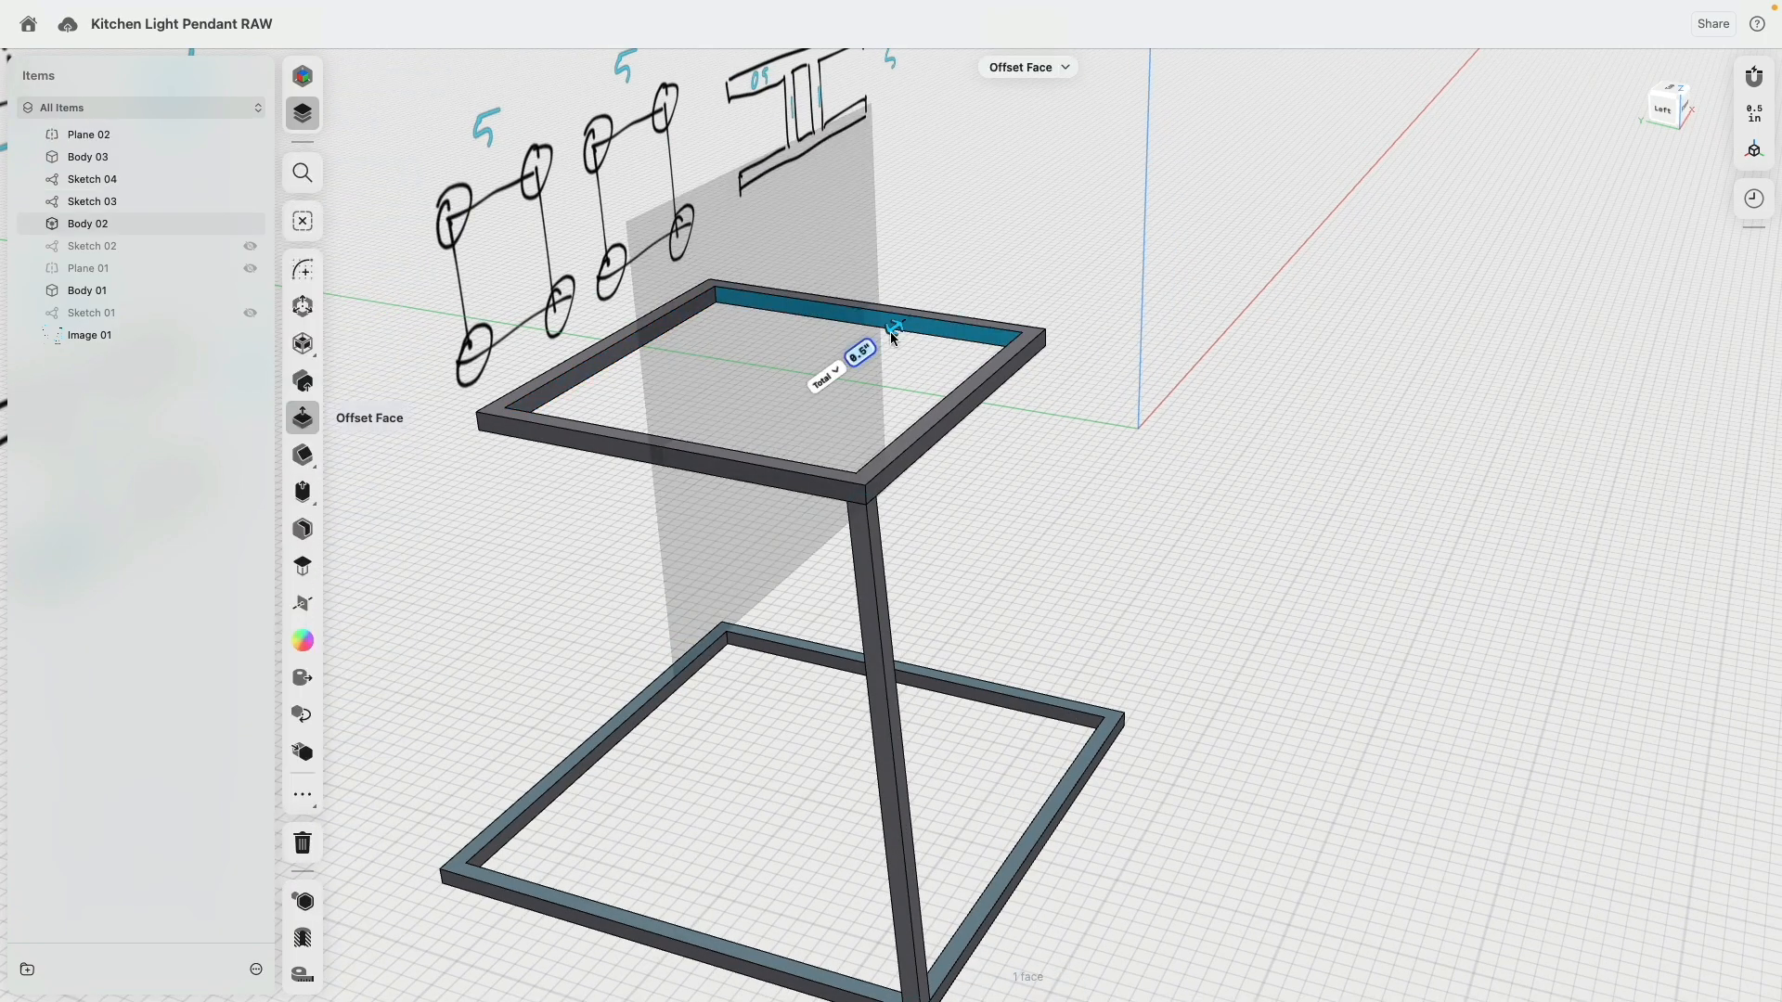
pyautogui.moveTo(894, 338)
pyautogui.mouseDown(button='right')
pyautogui.moveTo(776, 401)
pyautogui.moveTo(633, 264)
pyautogui.mouseUp(button='right')
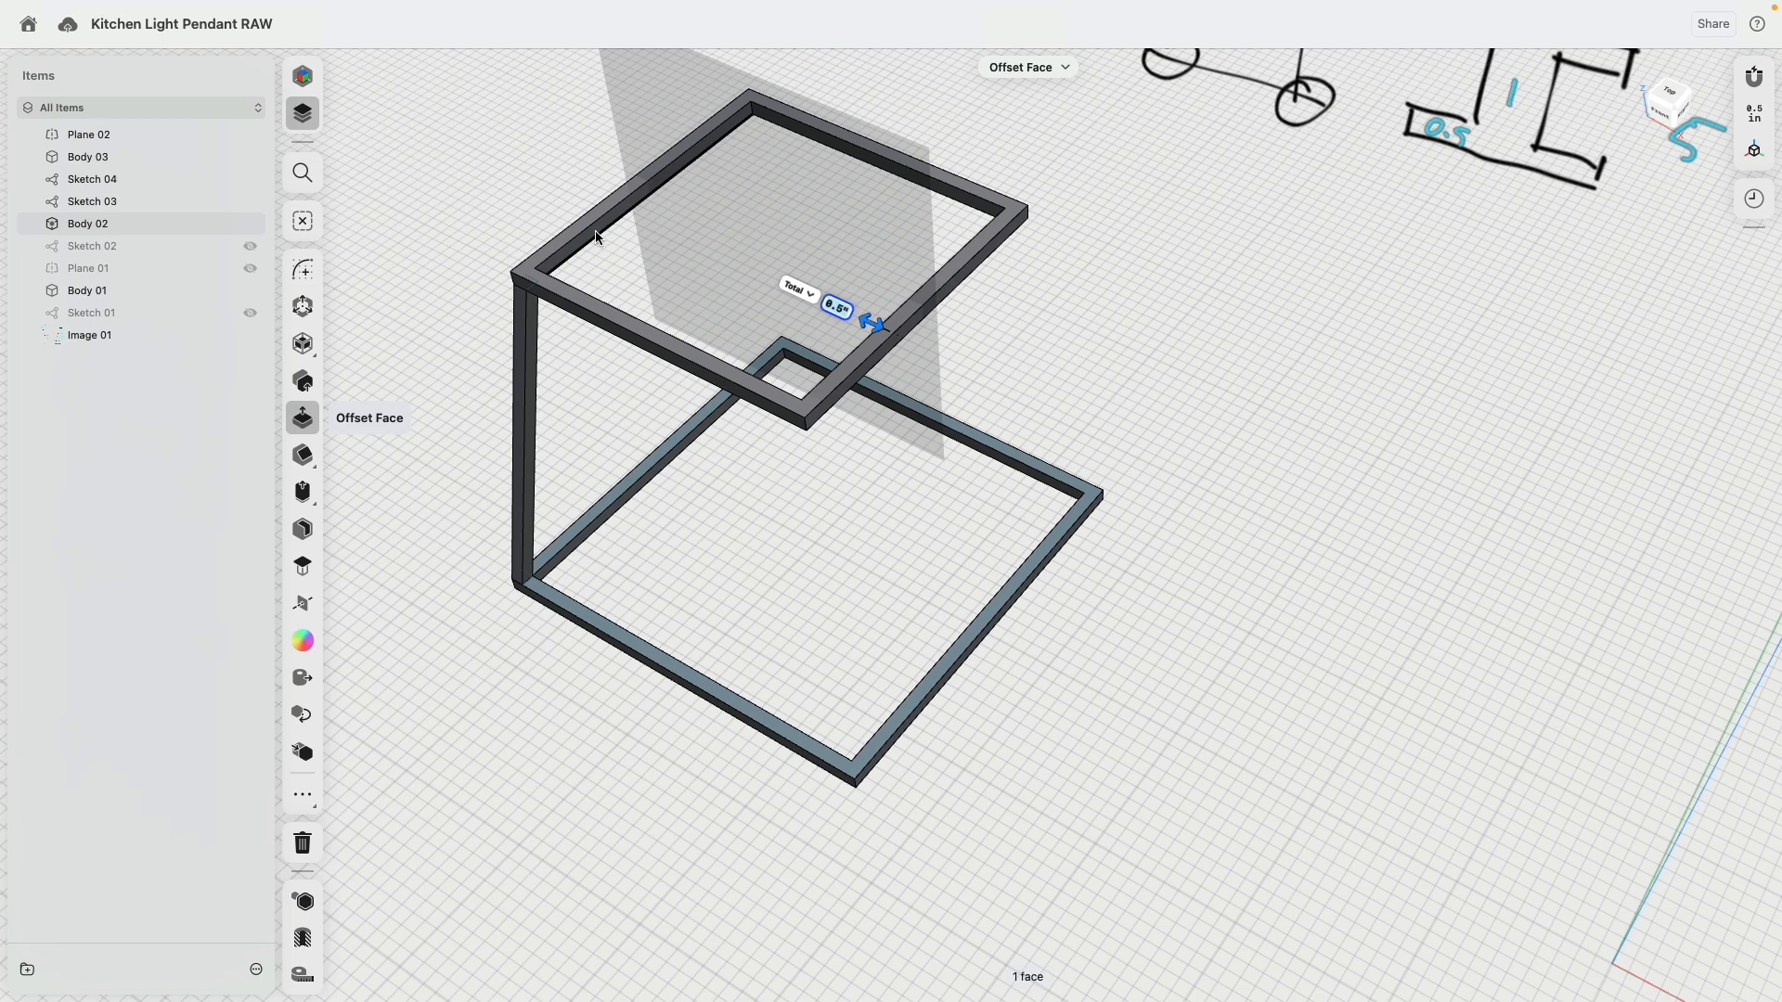
pyautogui.click(595, 236)
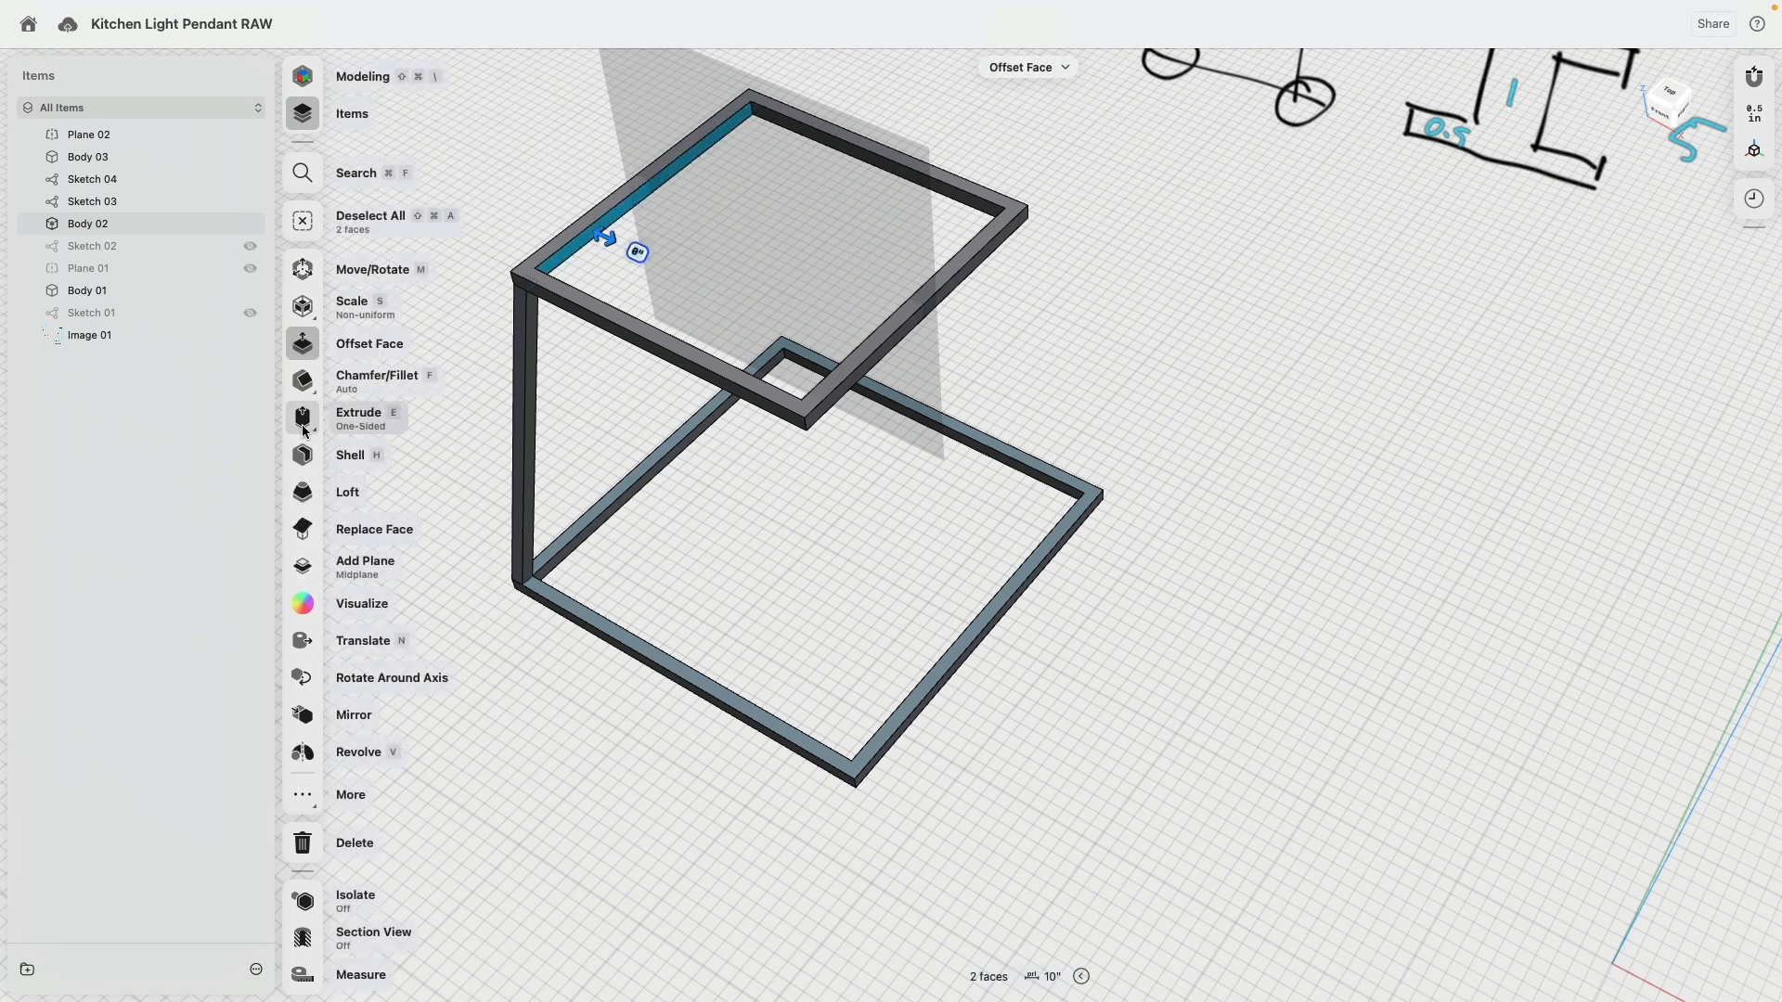
pyautogui.click(303, 566)
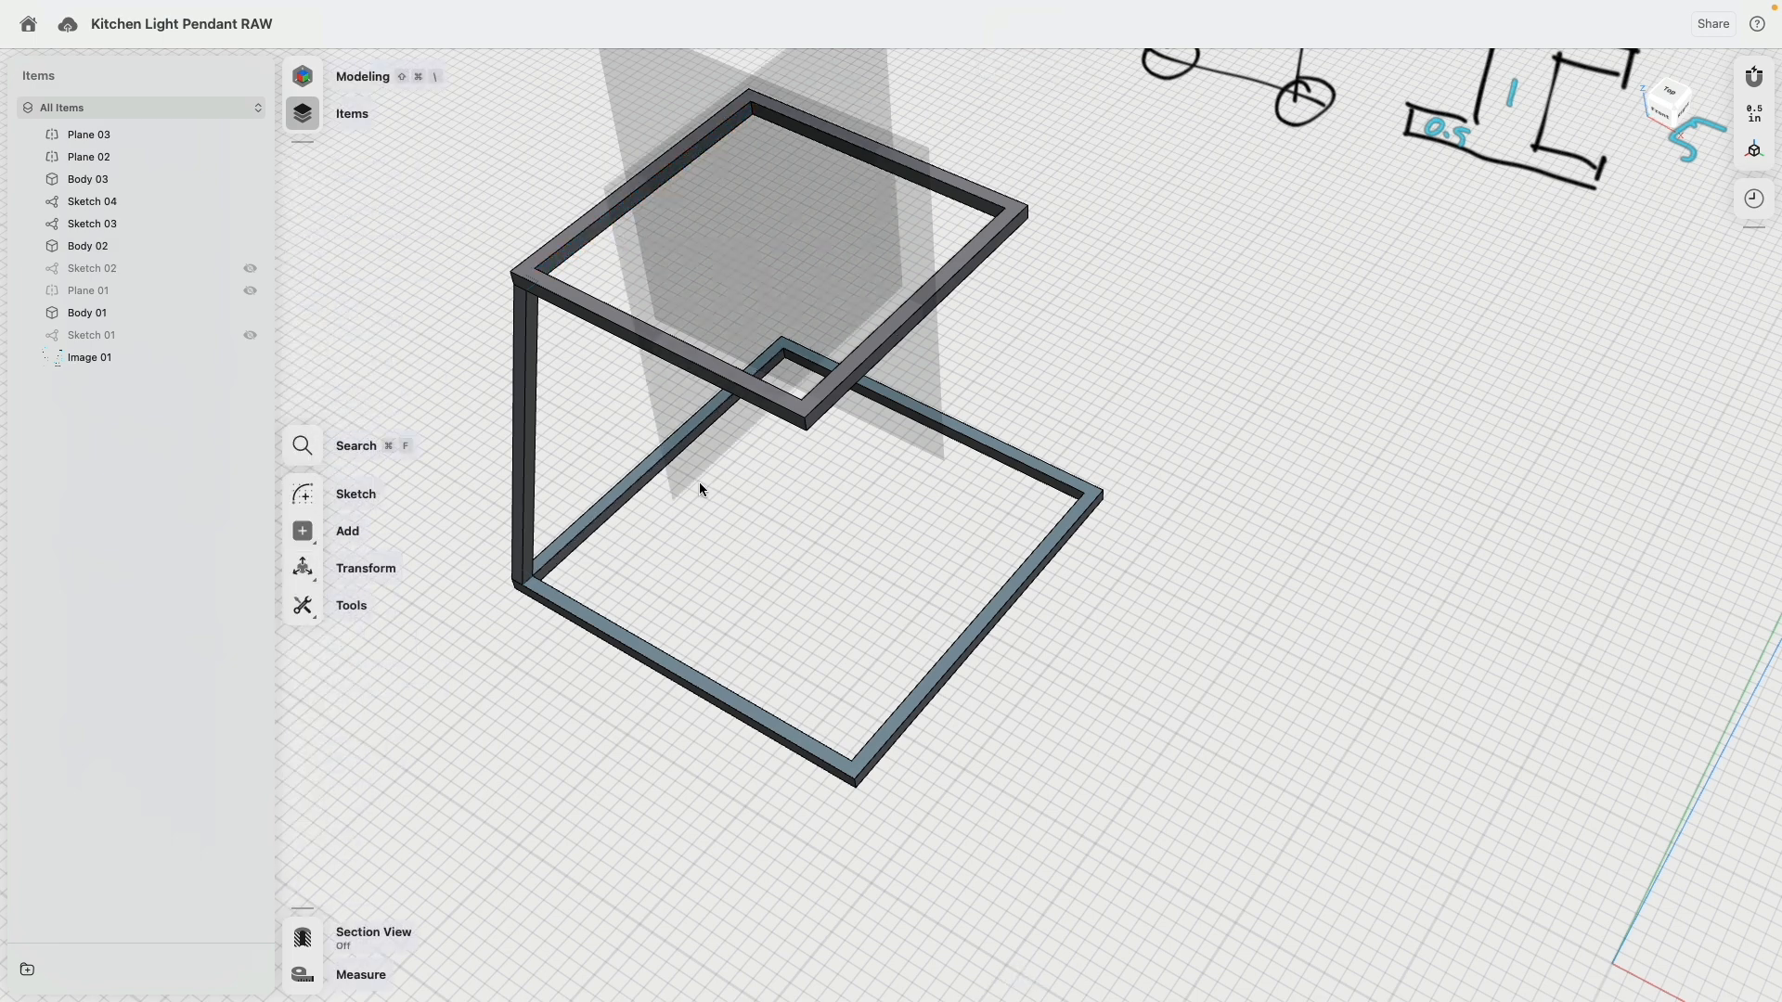
# Mirror the slanted leg across one midplane, keeping the original.
pyautogui.click(526, 346)
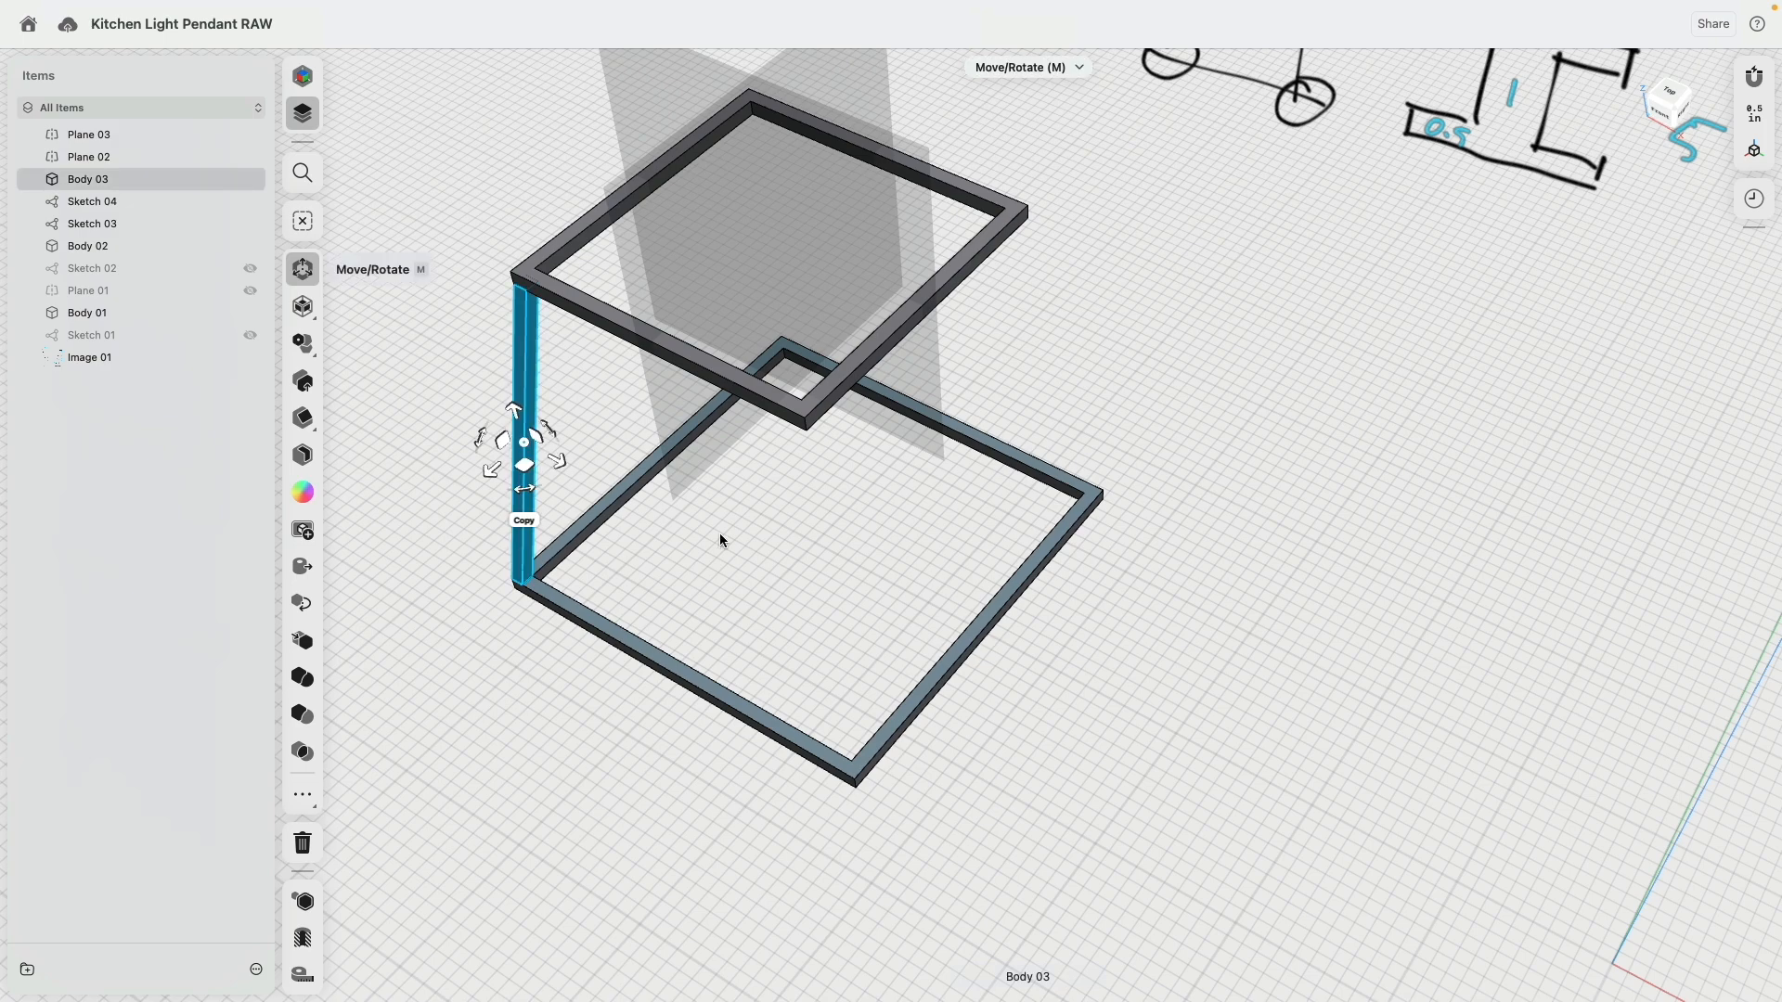
pyautogui.moveTo(720, 540); pyautogui.dragTo(720, 483, button='right')
pyautogui.click(675, 430)
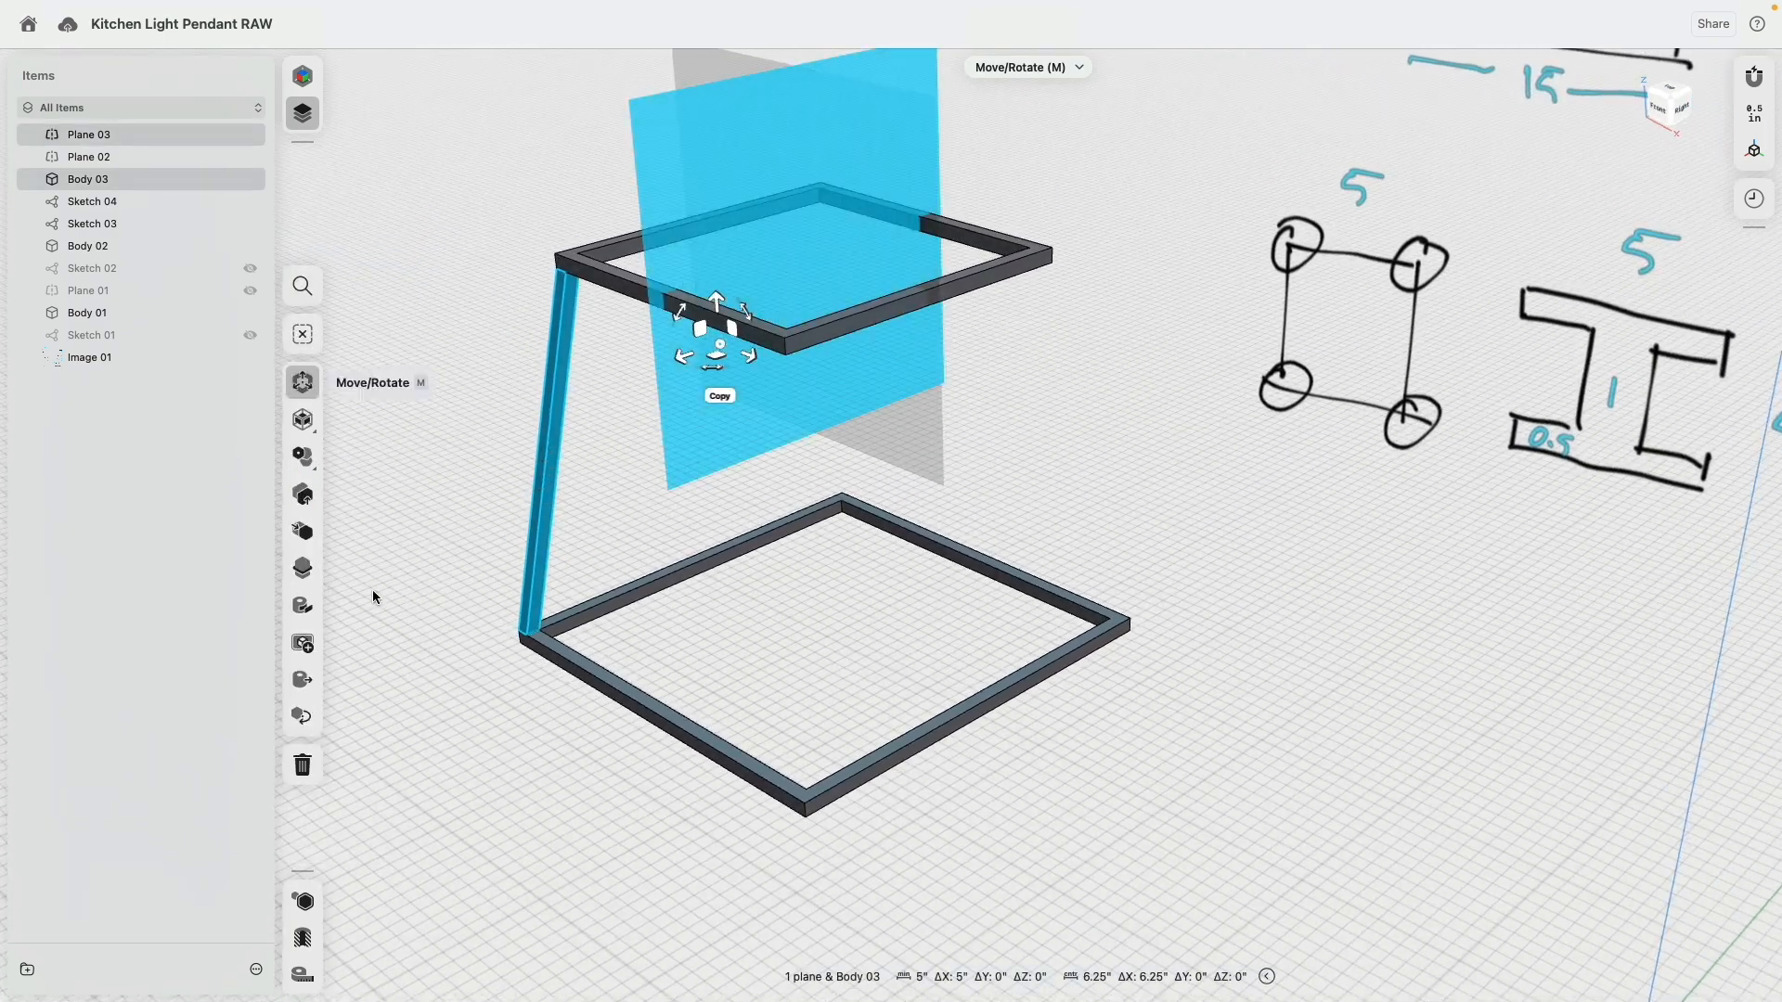
pyautogui.click(309, 534)
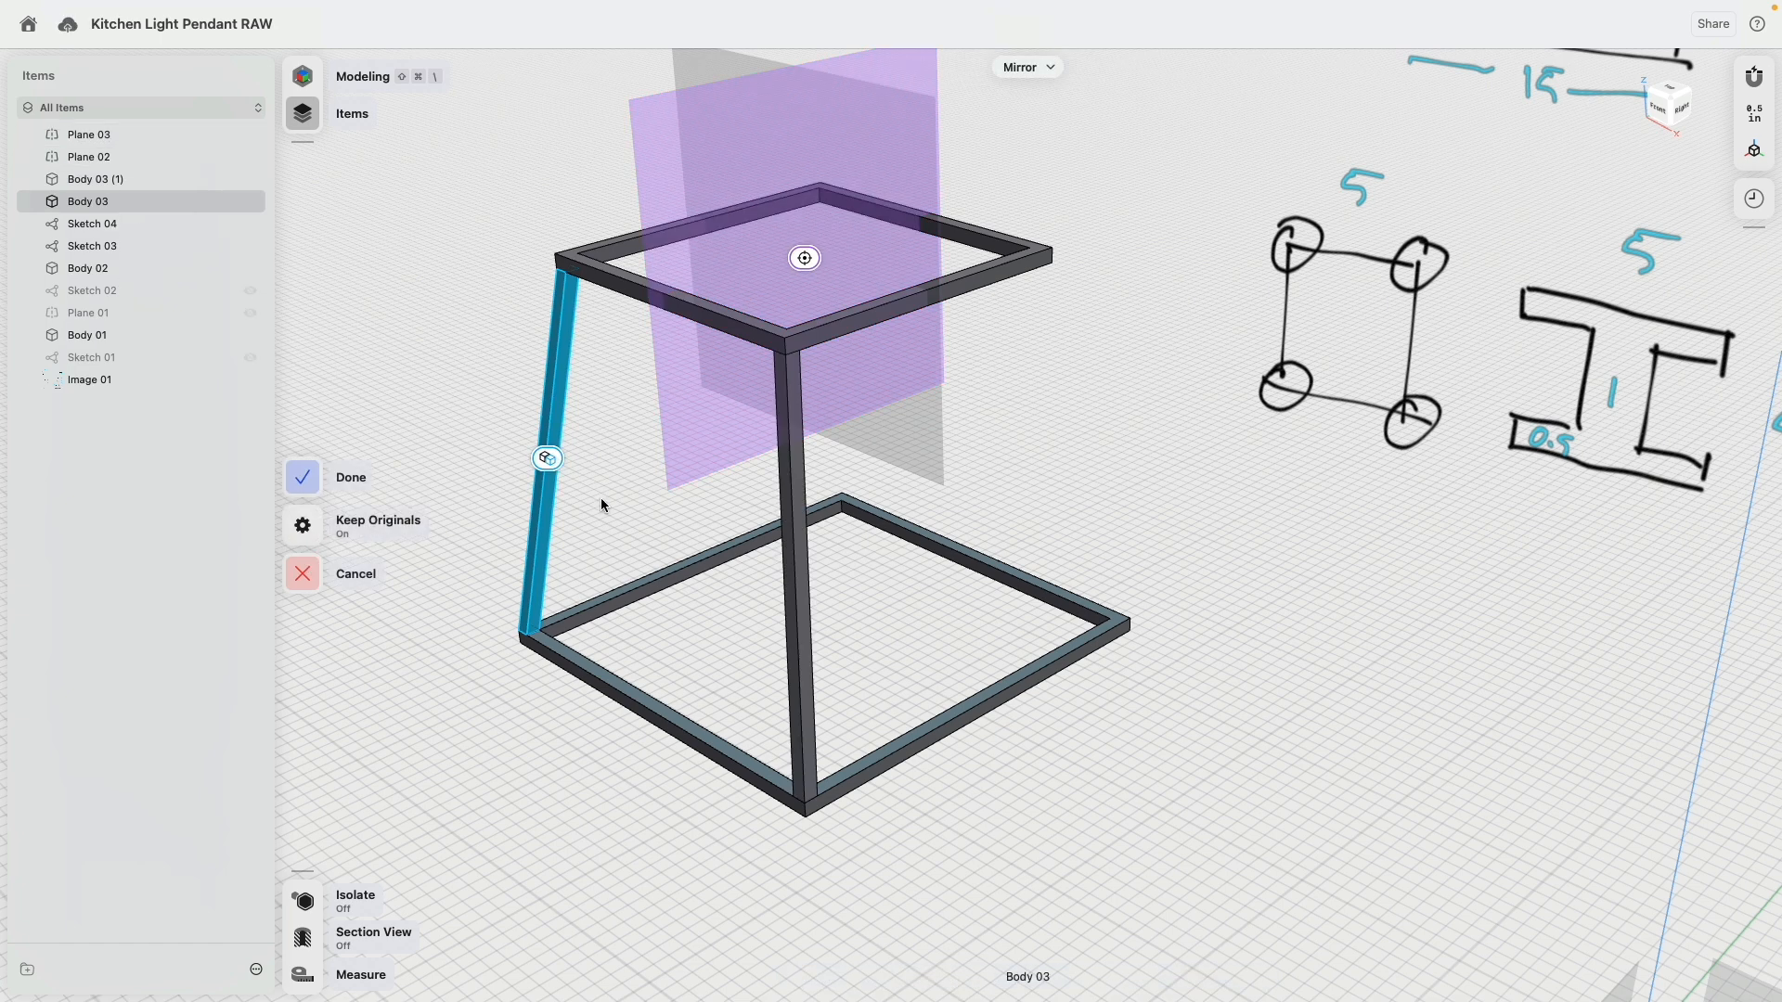
pyautogui.click(309, 489)
# Mirror both slanted legs across the other midplane to form the remaining two corner legs.
pyautogui.click(539, 426)
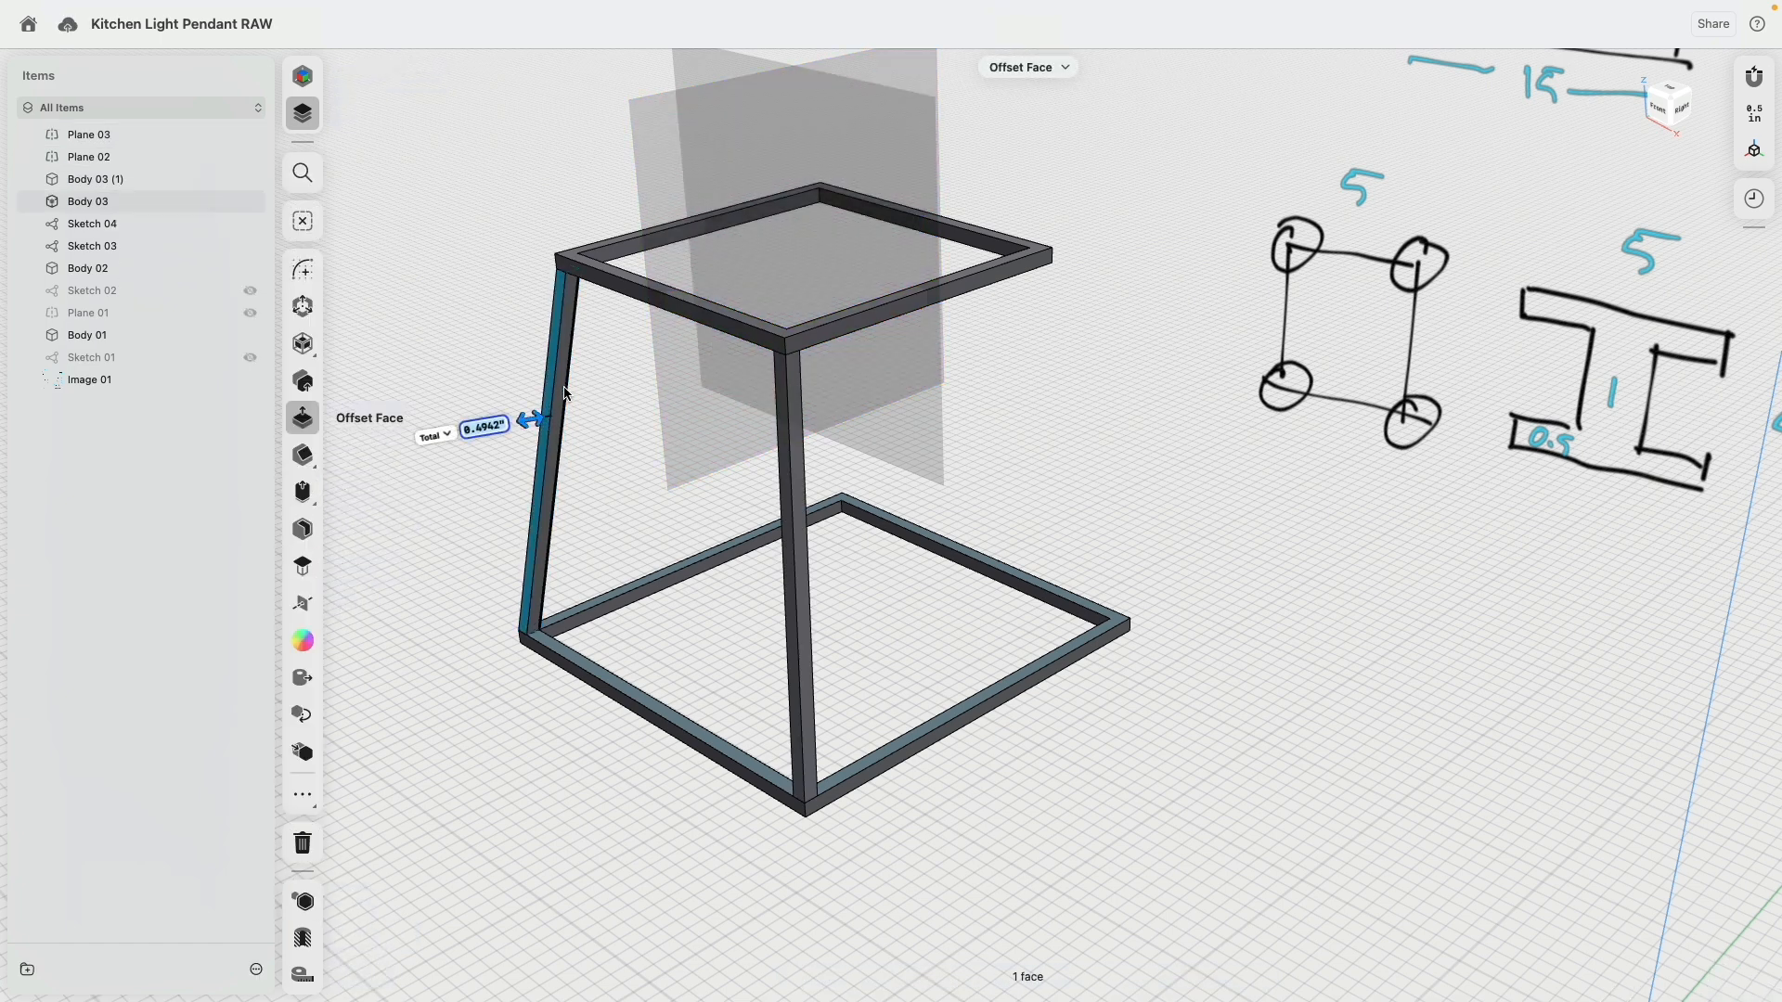
pyautogui.doubleClick(563, 390)
pyautogui.click(796, 507)
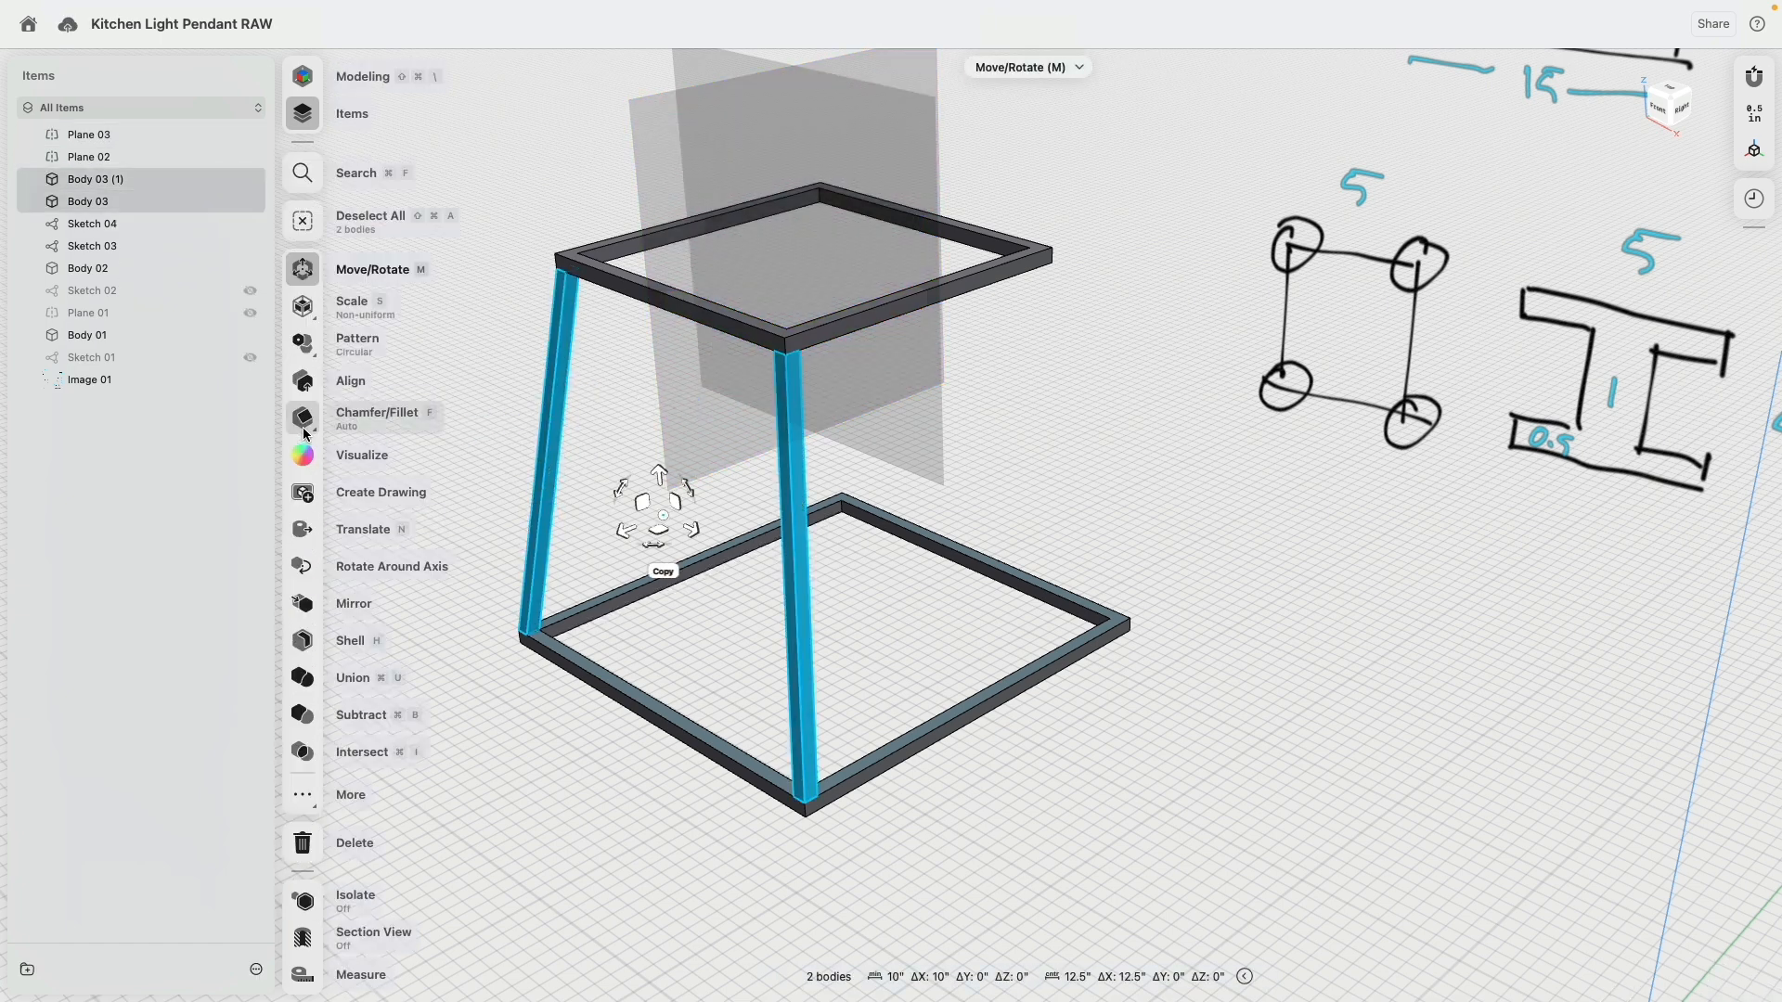
pyautogui.click(303, 603)
pyautogui.click(937, 454)
pyautogui.click(303, 485)
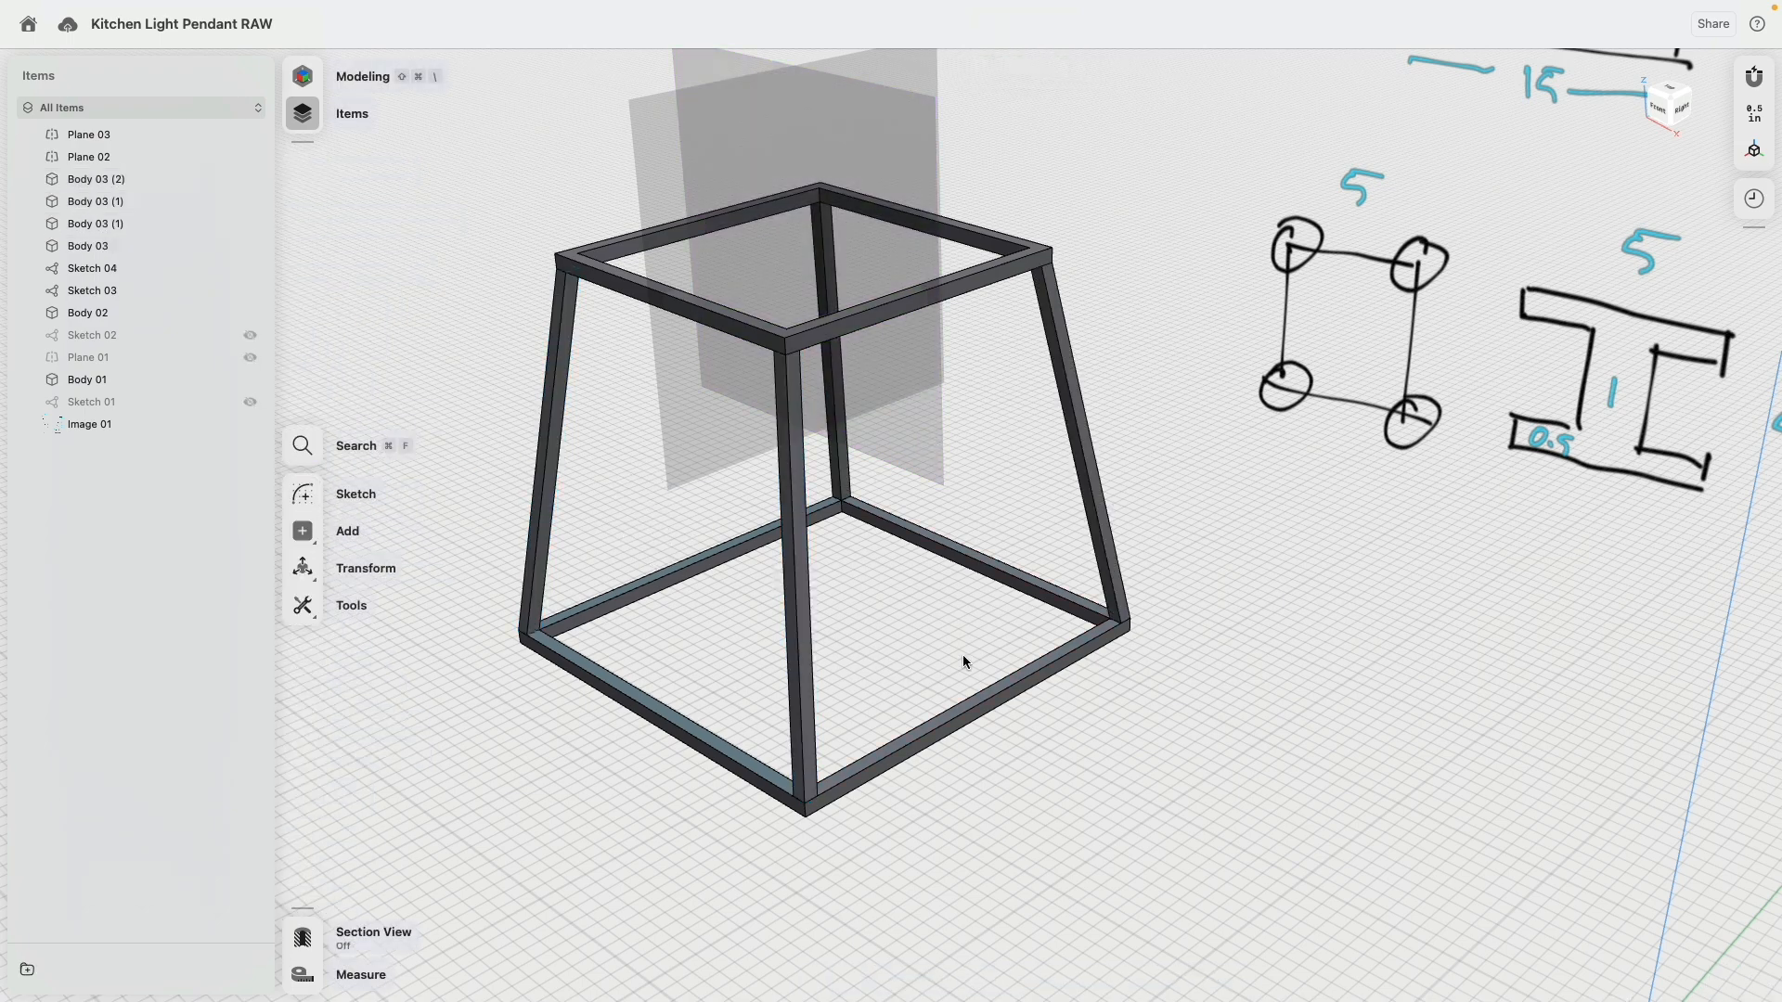
pyautogui.moveTo(961, 657)
pyautogui.mouseDown(button='right')
pyautogui.moveTo(1200, 737)
pyautogui.moveTo(1200, 643)
pyautogui.moveTo(1249, 589)
pyautogui.moveTo(1149, 580)
pyautogui.moveTo(1260, 733)
pyautogui.mouseUp(button='right')
pyautogui.scroll(2, 1258, 729)
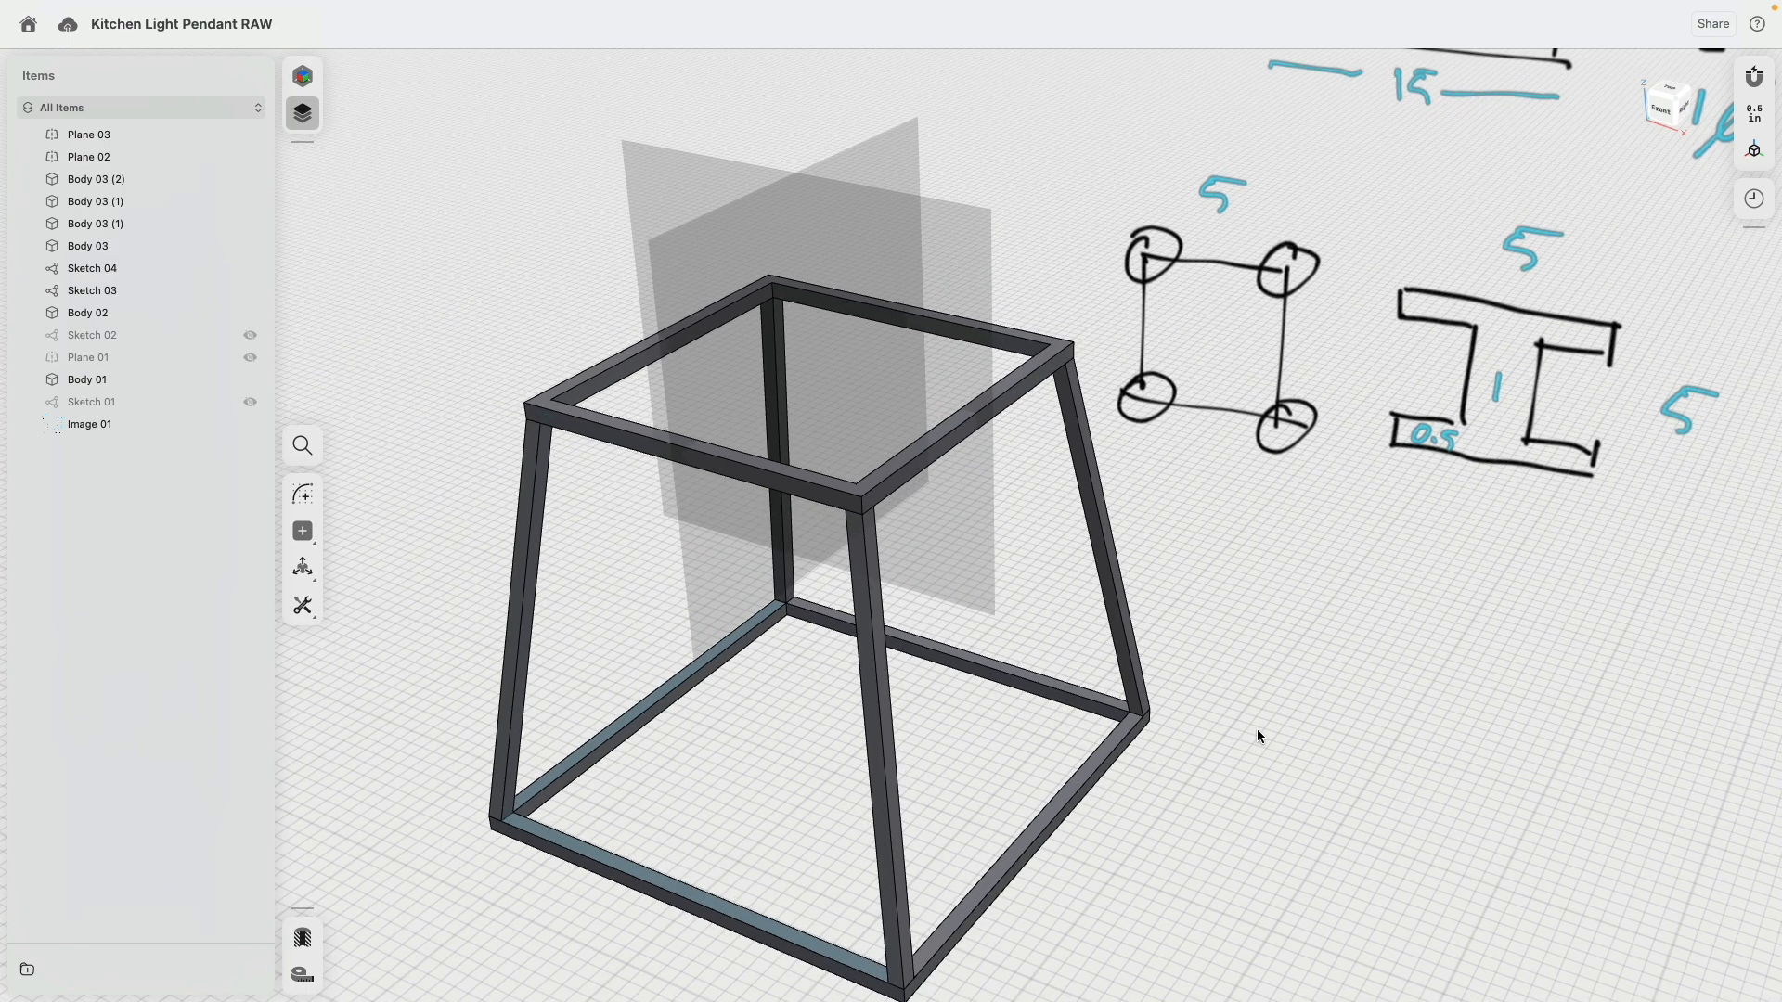
# Group Sketch 02, Sketch 03, Sketch 04 and all three construction planes into a new folder.
pyautogui.scroll(-6, 1257, 728)
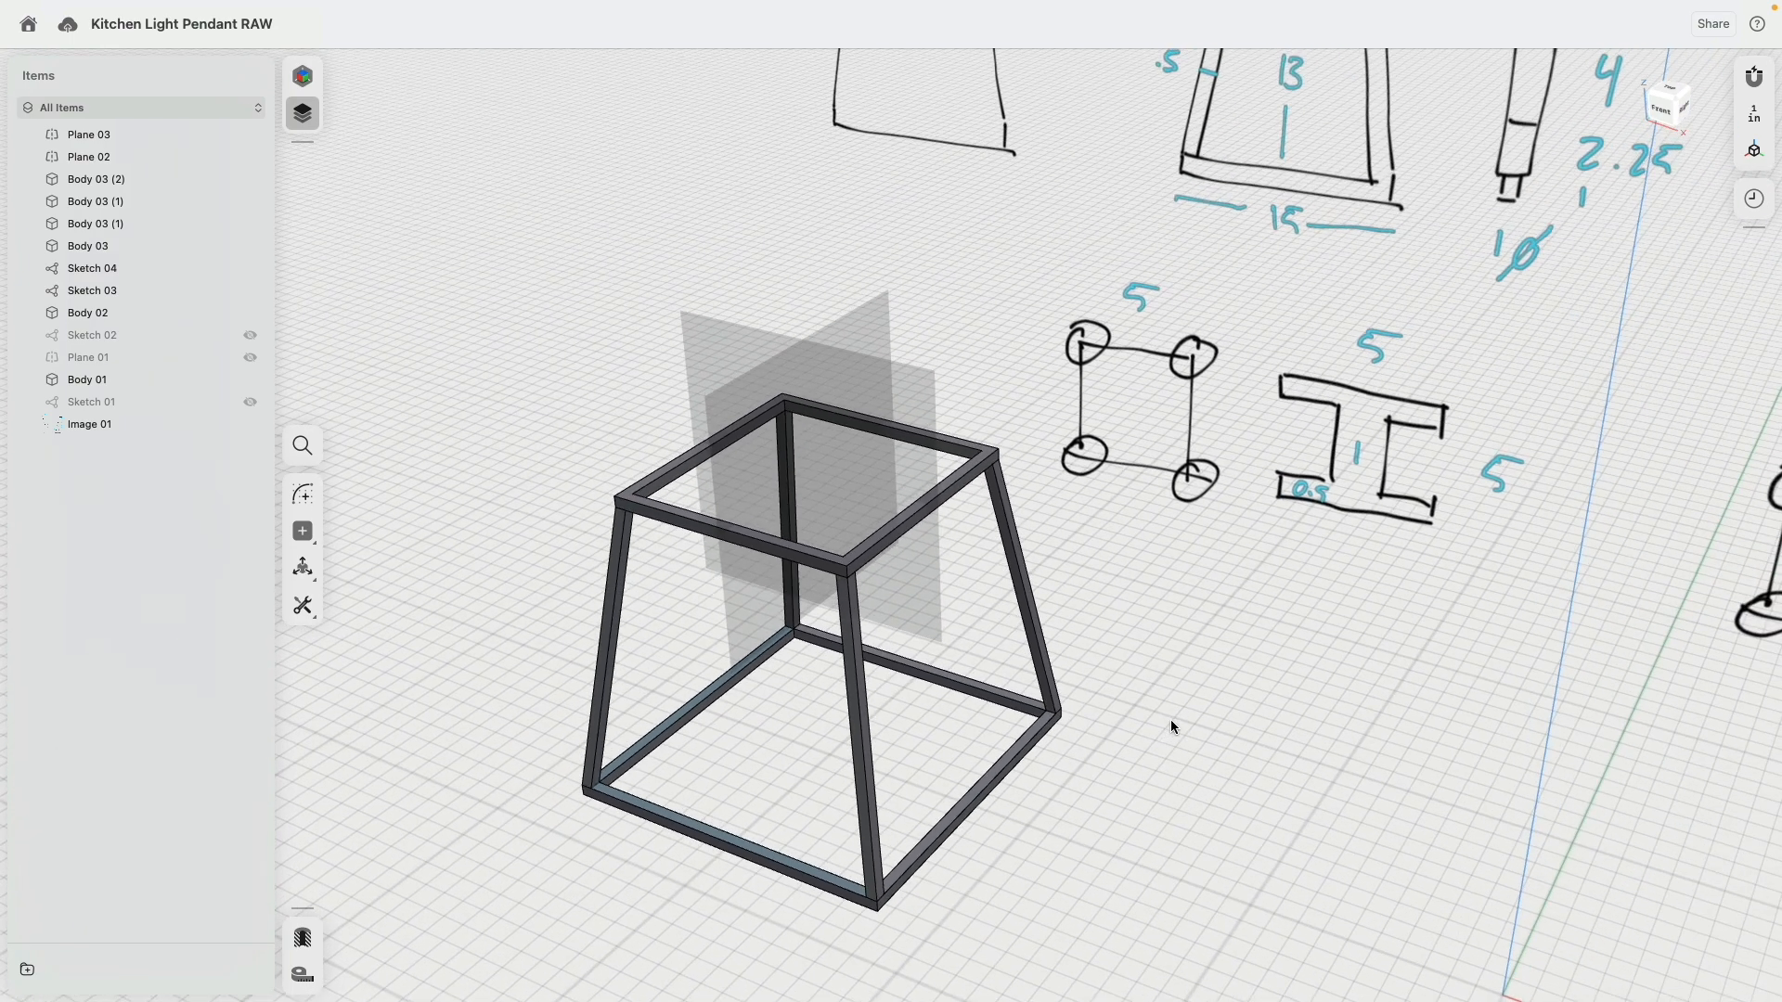
pyautogui.click(104, 291)
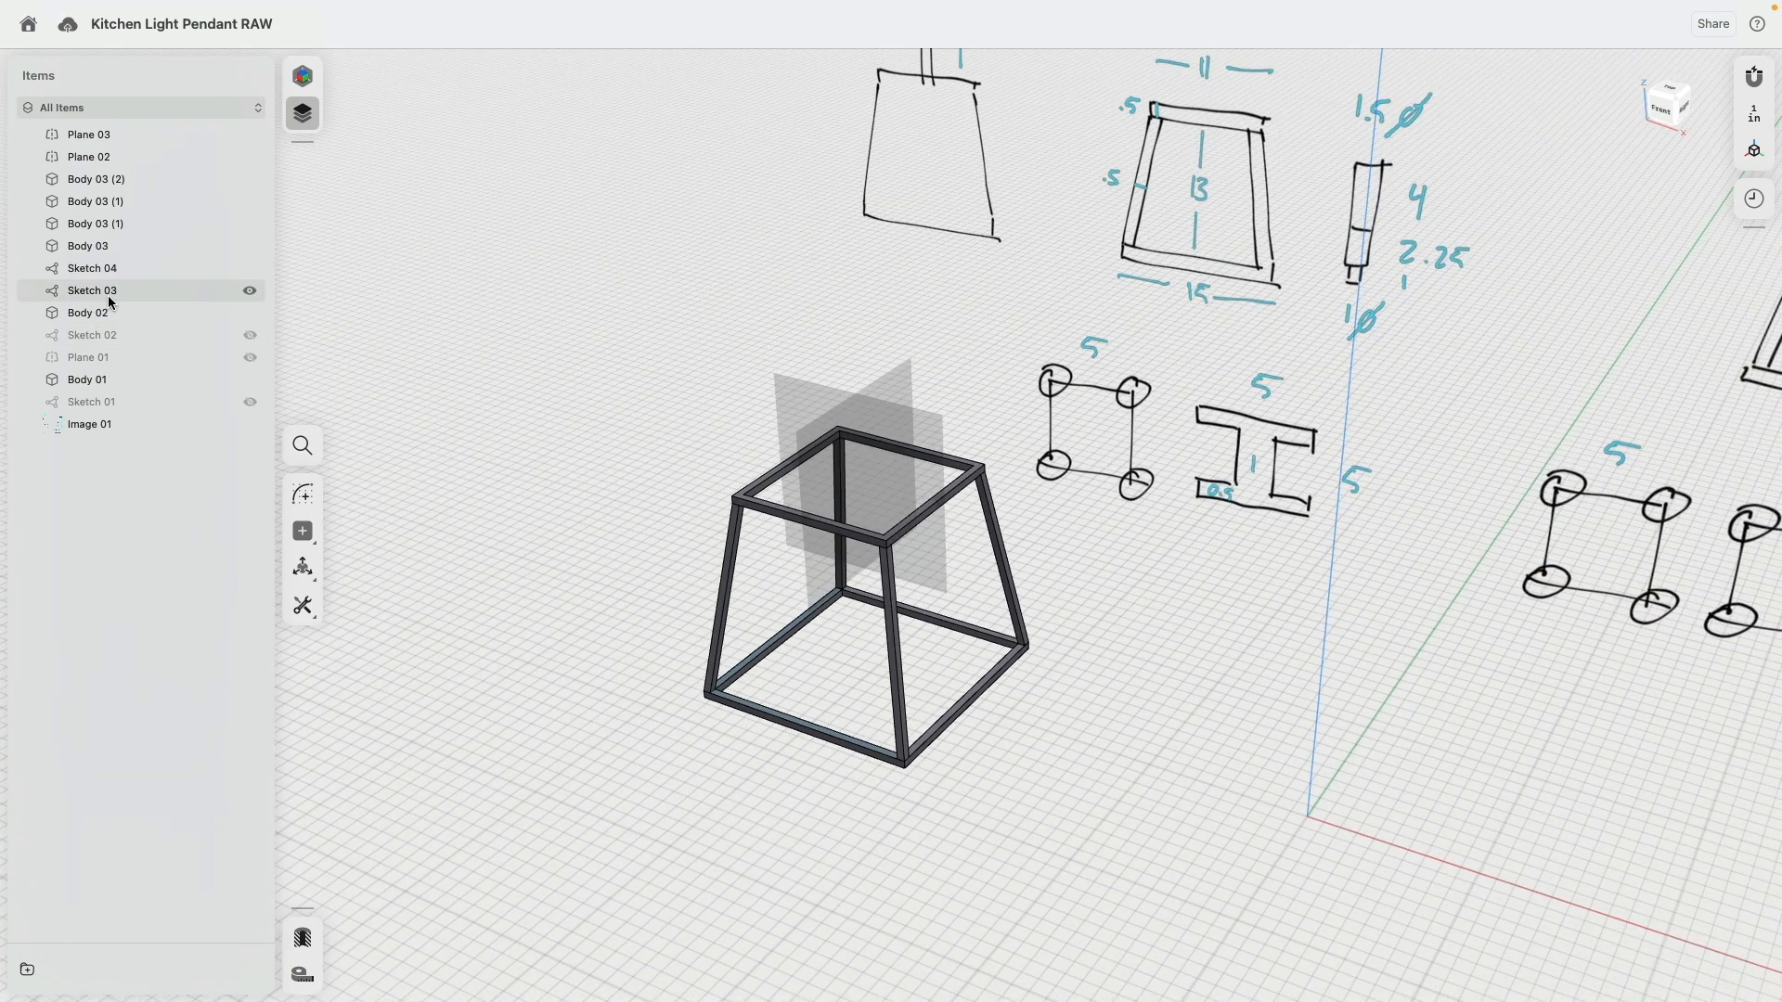
pyautogui.click(112, 271)
pyautogui.press('m')
pyautogui.click(108, 156)
pyautogui.click(109, 136)
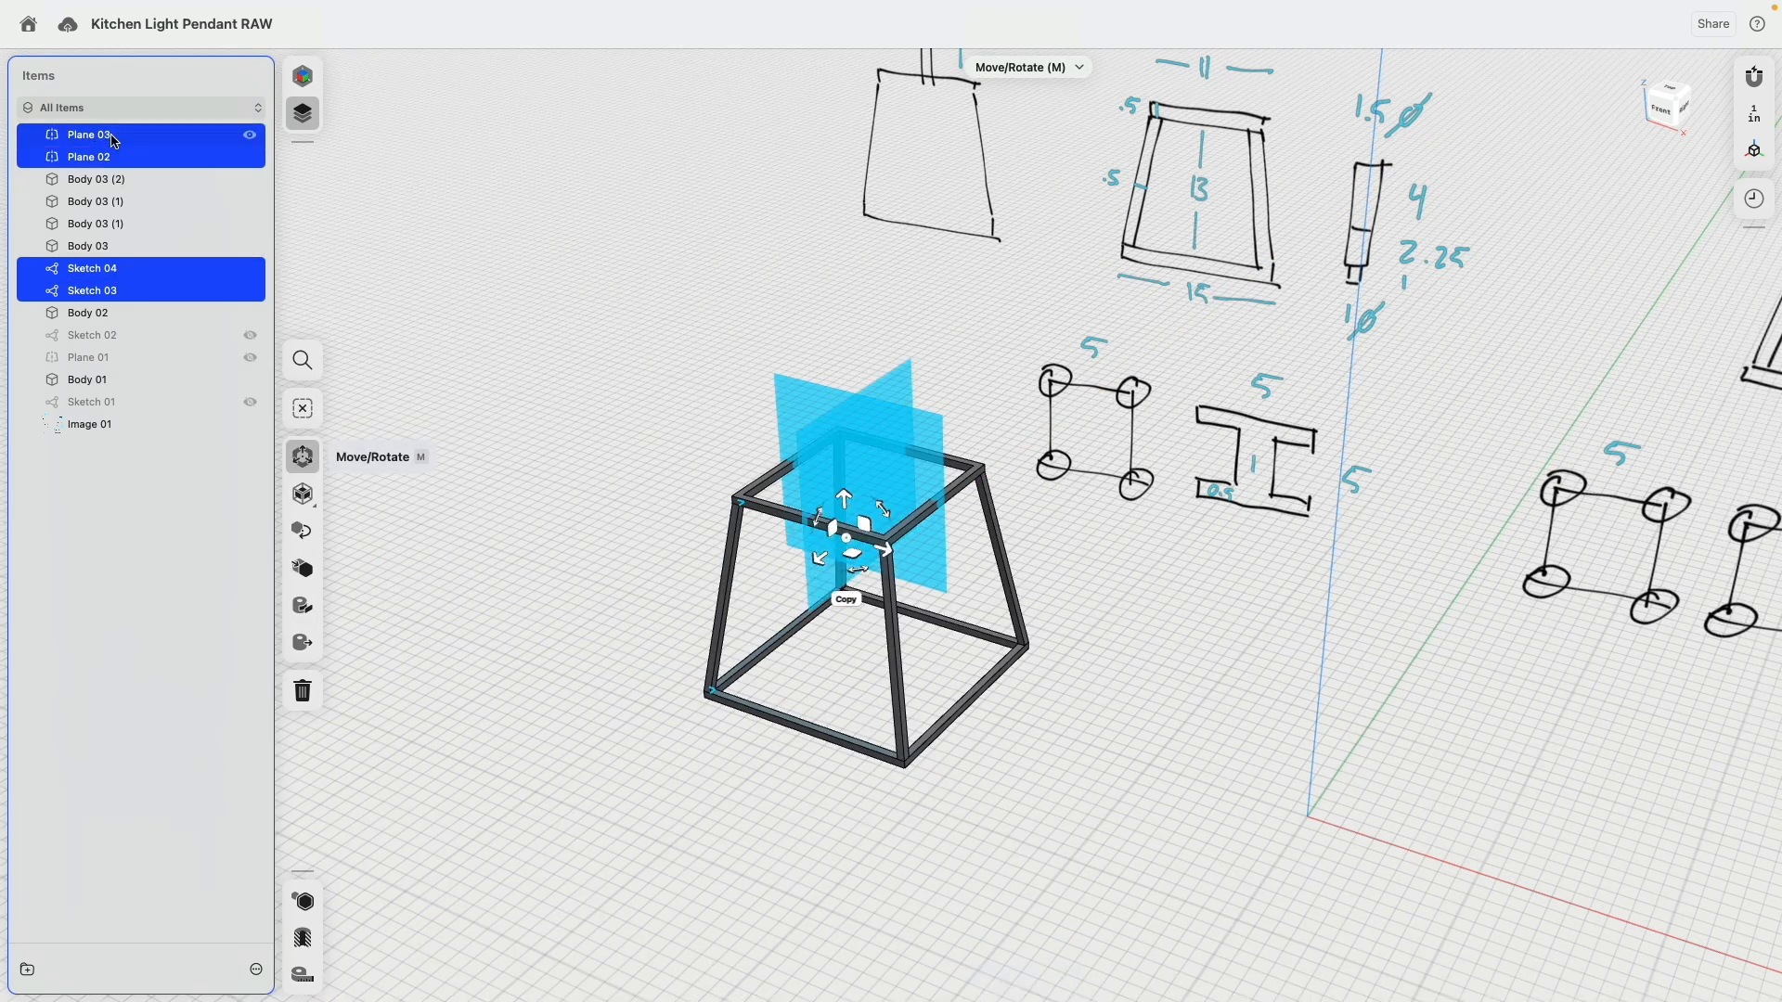
pyautogui.click(93, 335)
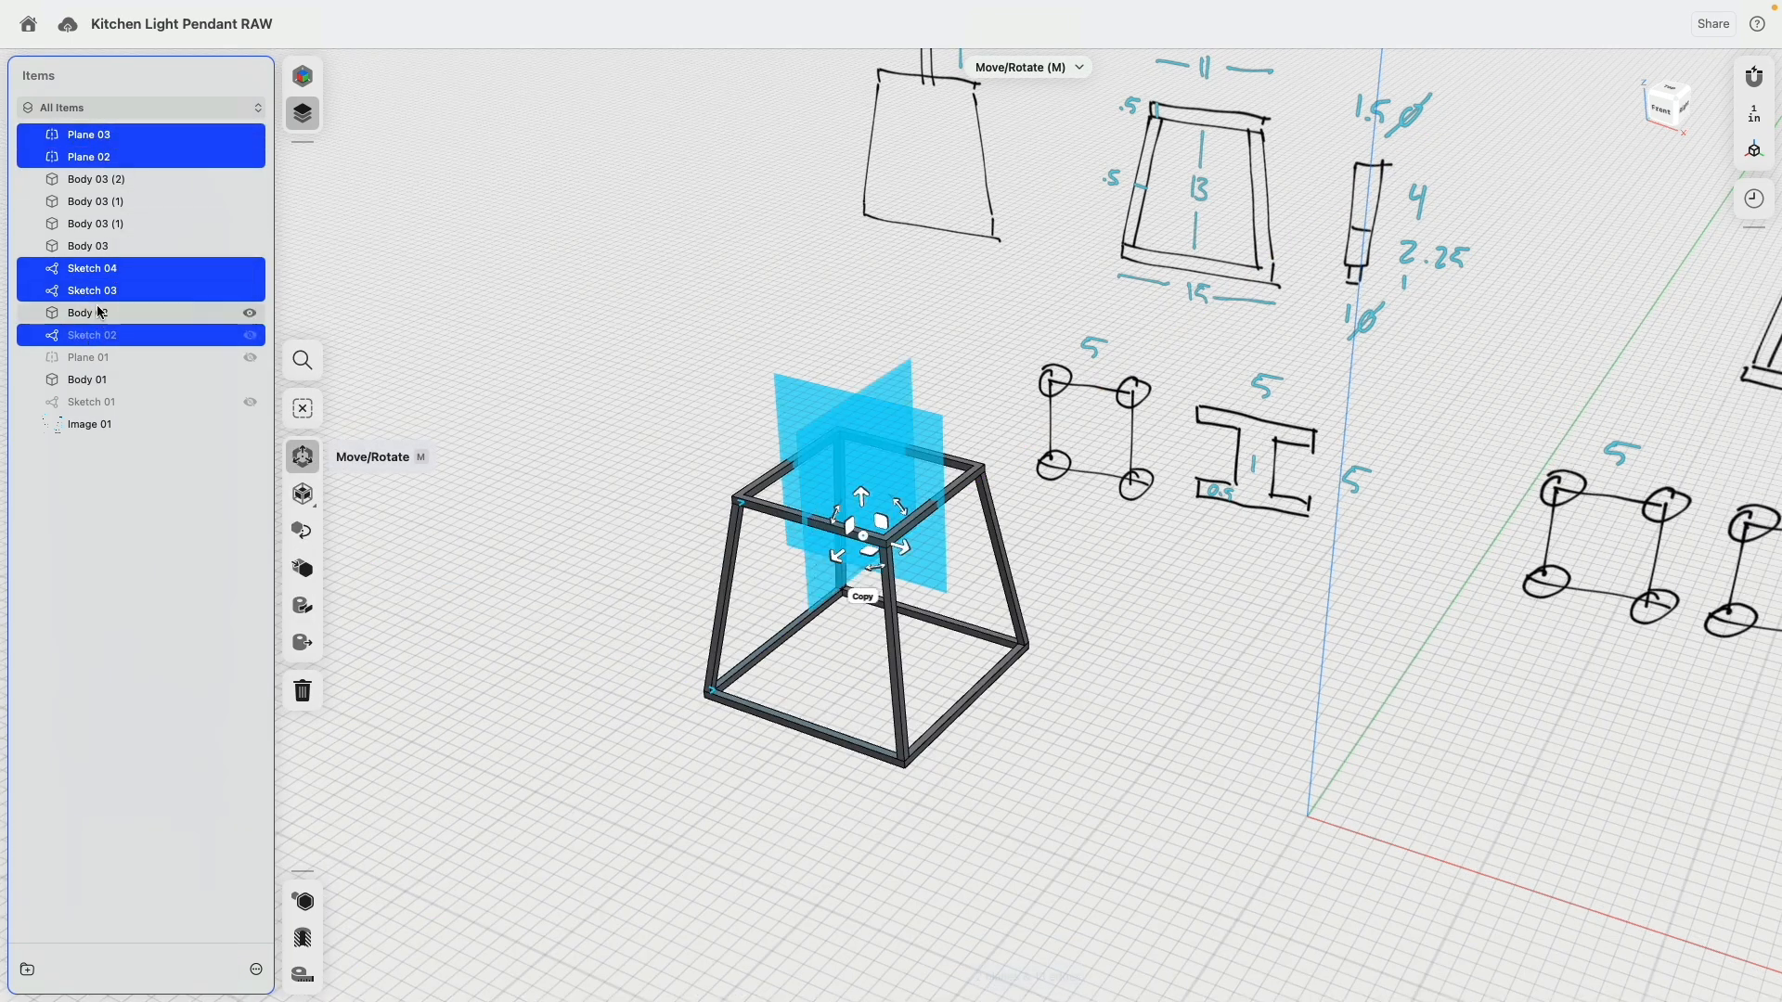
pyautogui.moveTo(92, 340); pyautogui.dragTo(87, 354)
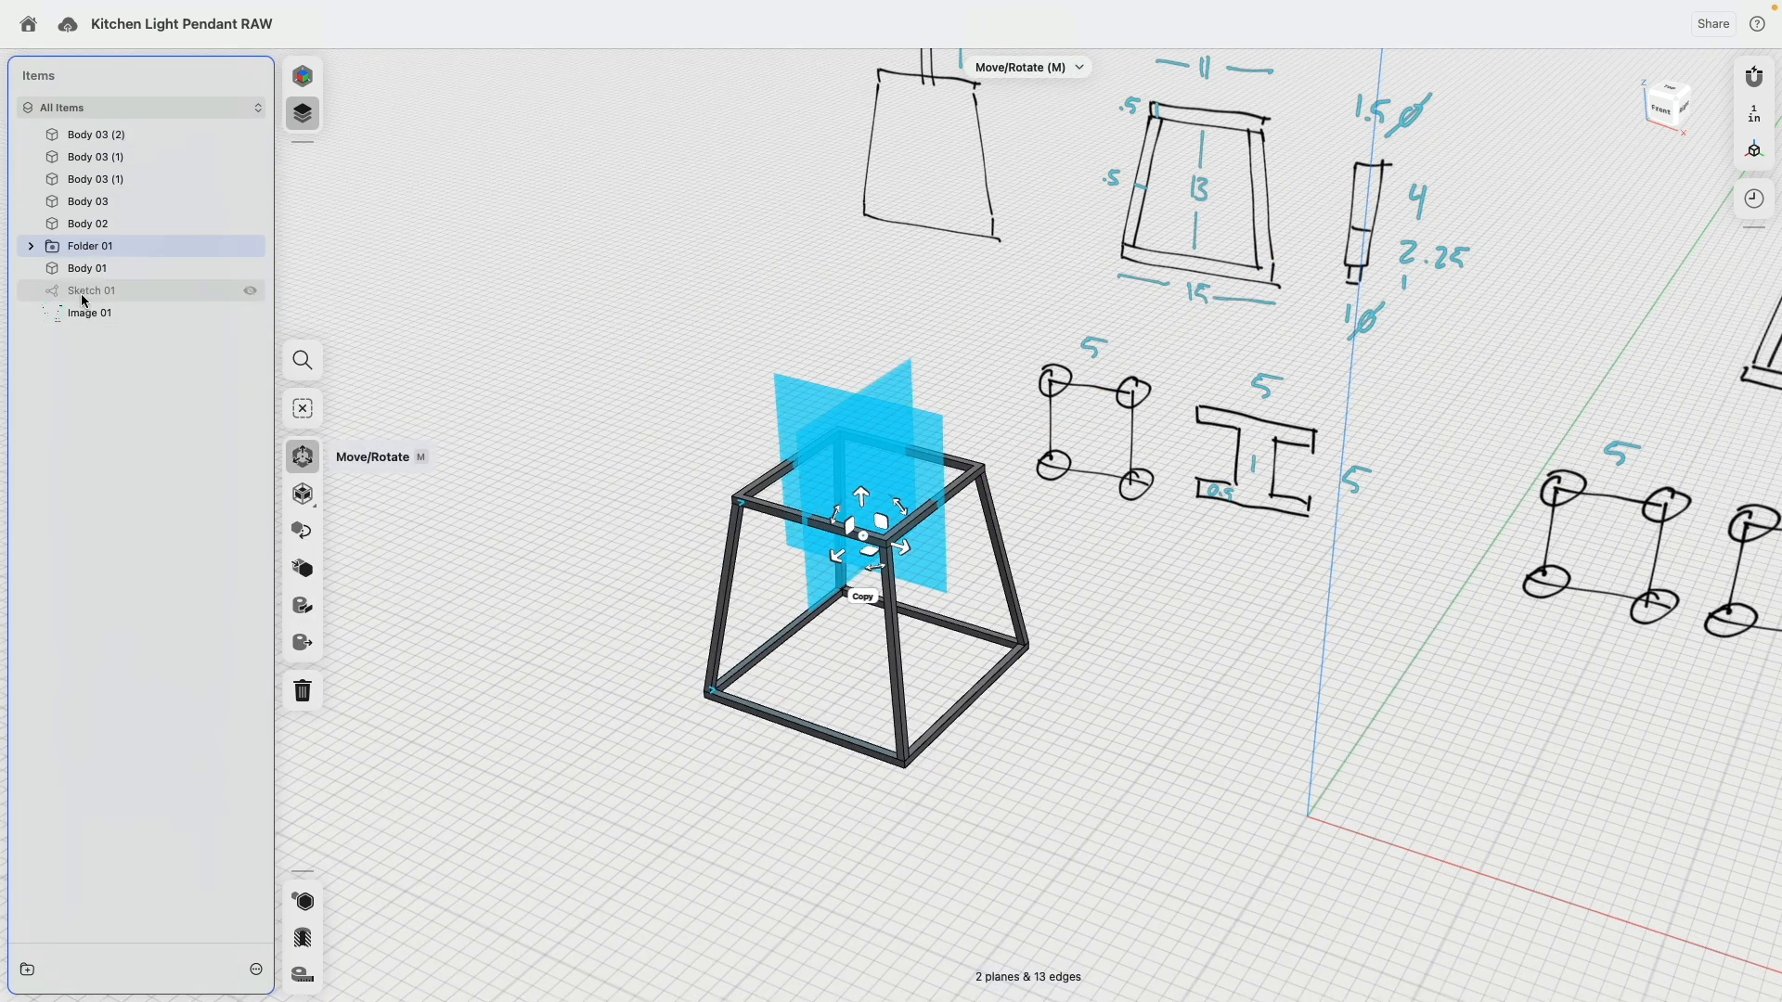
# Move Sketch 01 into the sketch folder and group all frame bodies into a second folder named Frame.
pyautogui.moveTo(93, 267); pyautogui.dragTo(111, 221)
pyautogui.click(93, 202)
pyautogui.keyDown('shift'); pyautogui.click(93, 134); pyautogui.keyUp('shift')
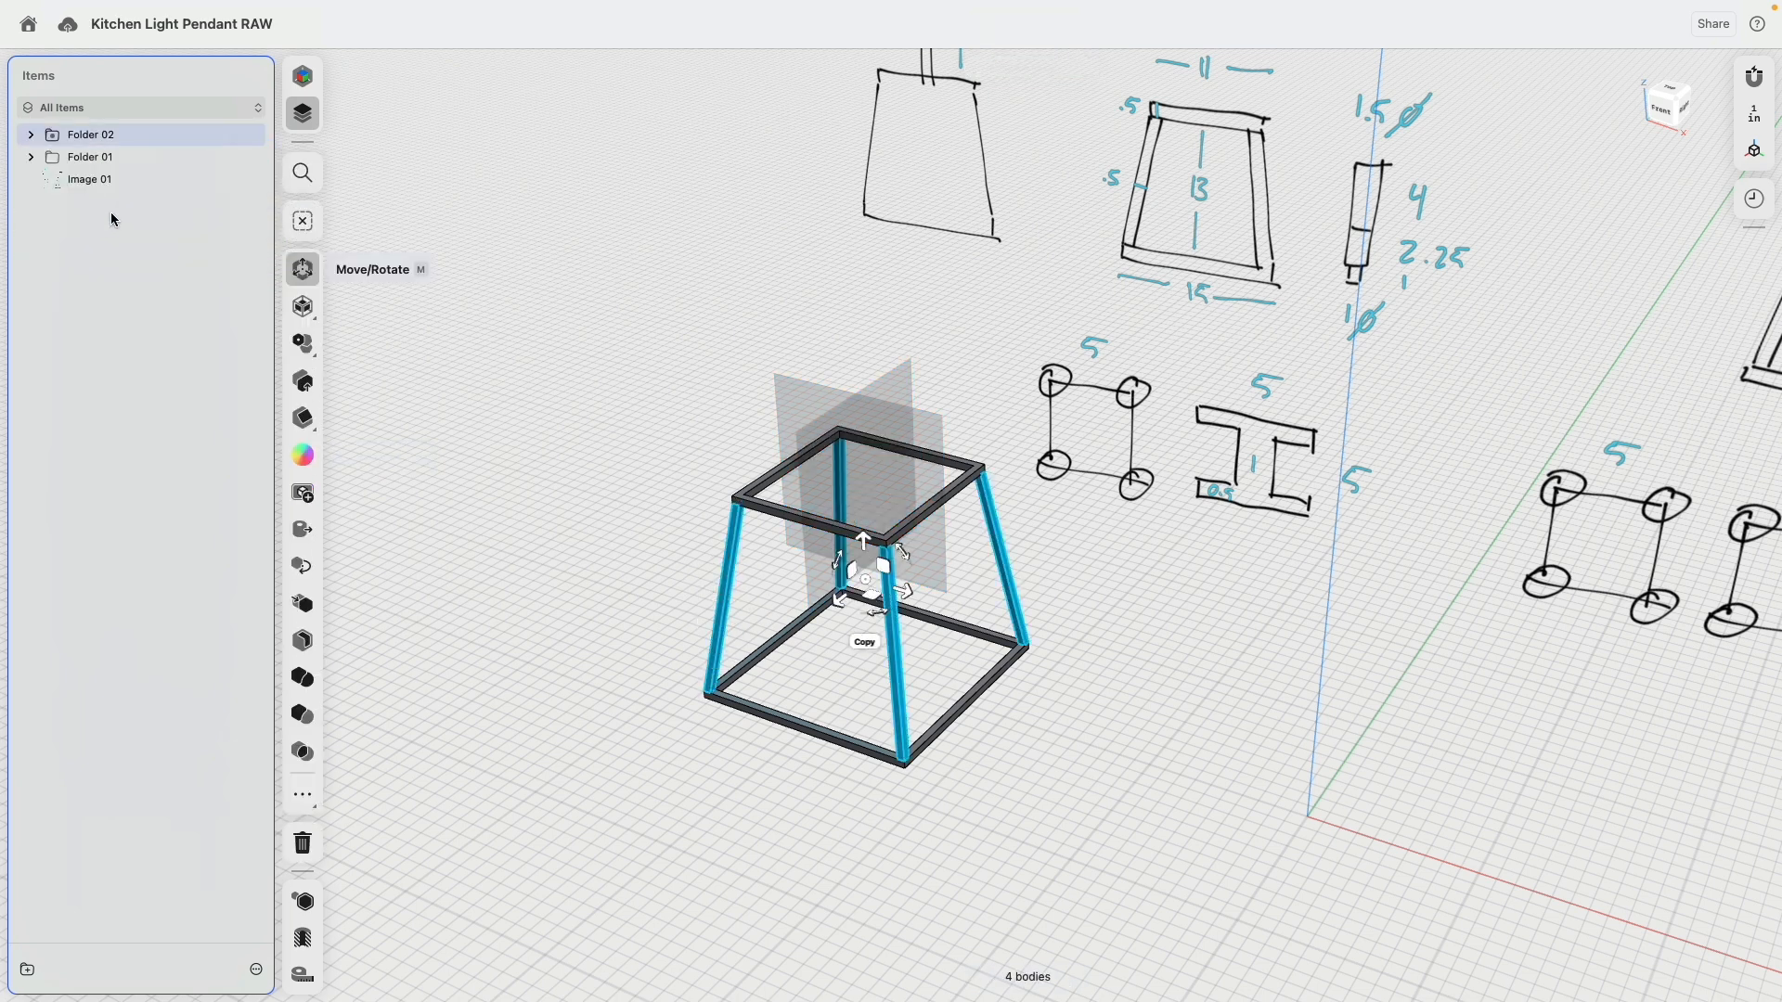
pyautogui.rightClick(99, 137)
pyautogui.click(145, 169)
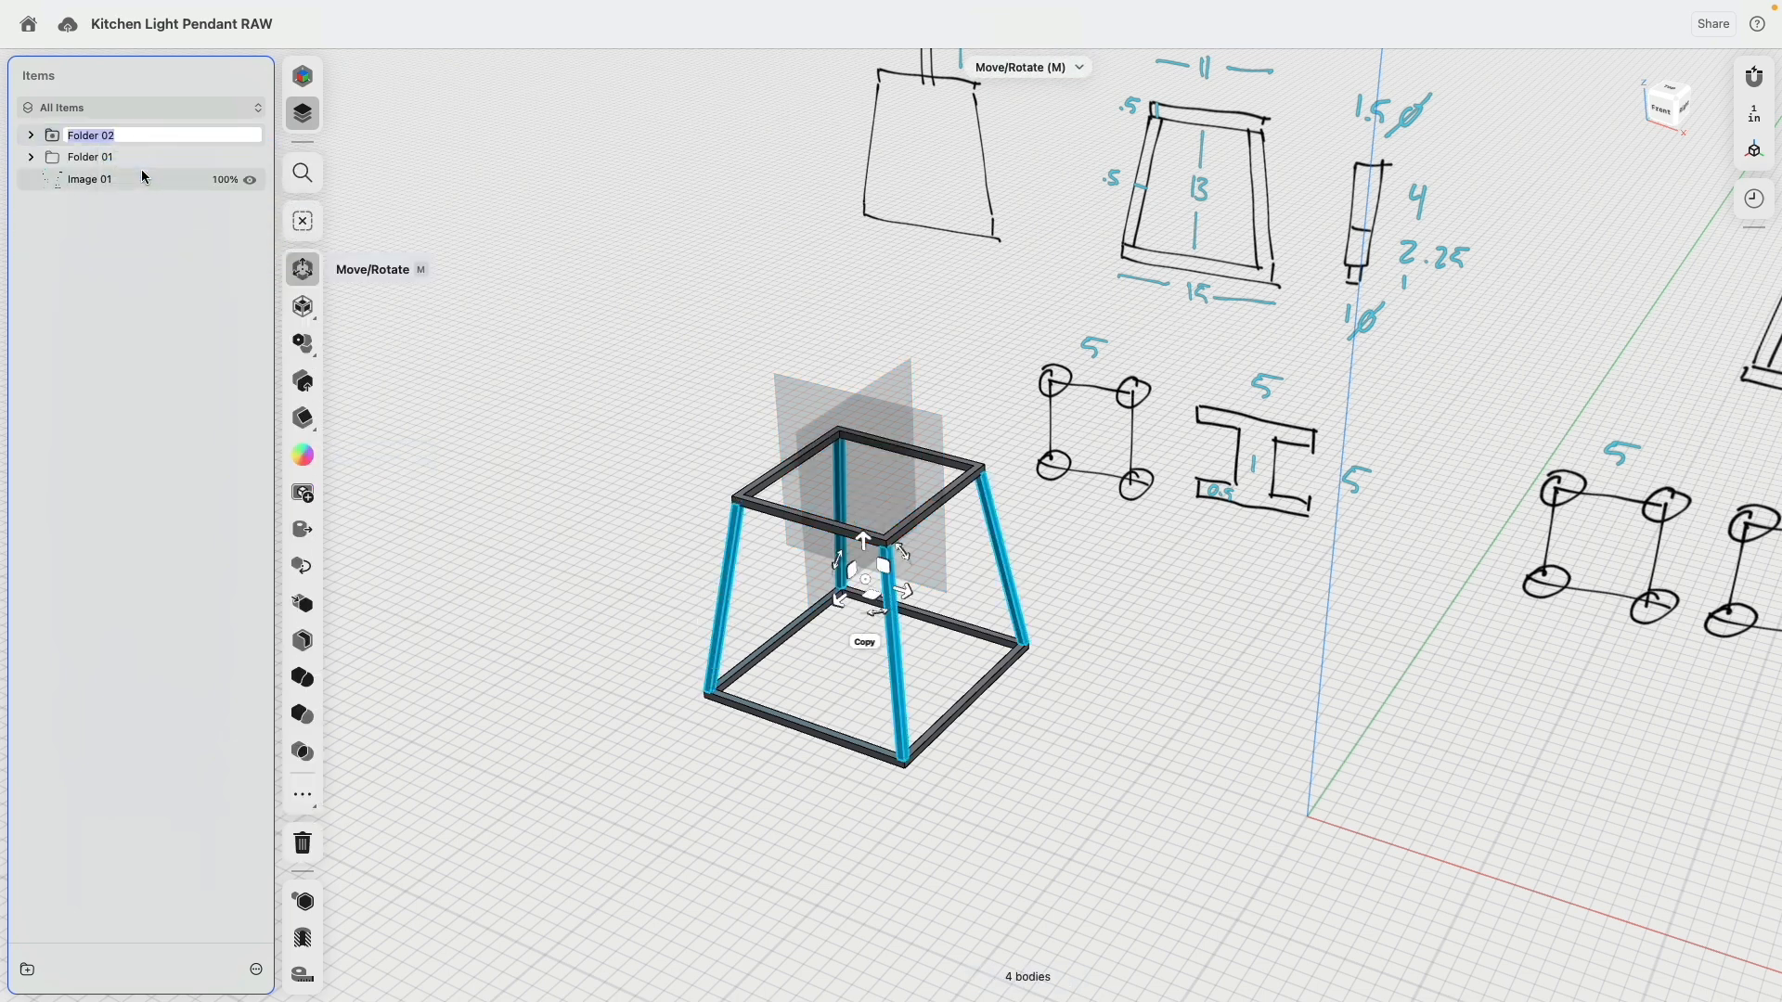
pyautogui.write('Frame')
pyautogui.press('Return')
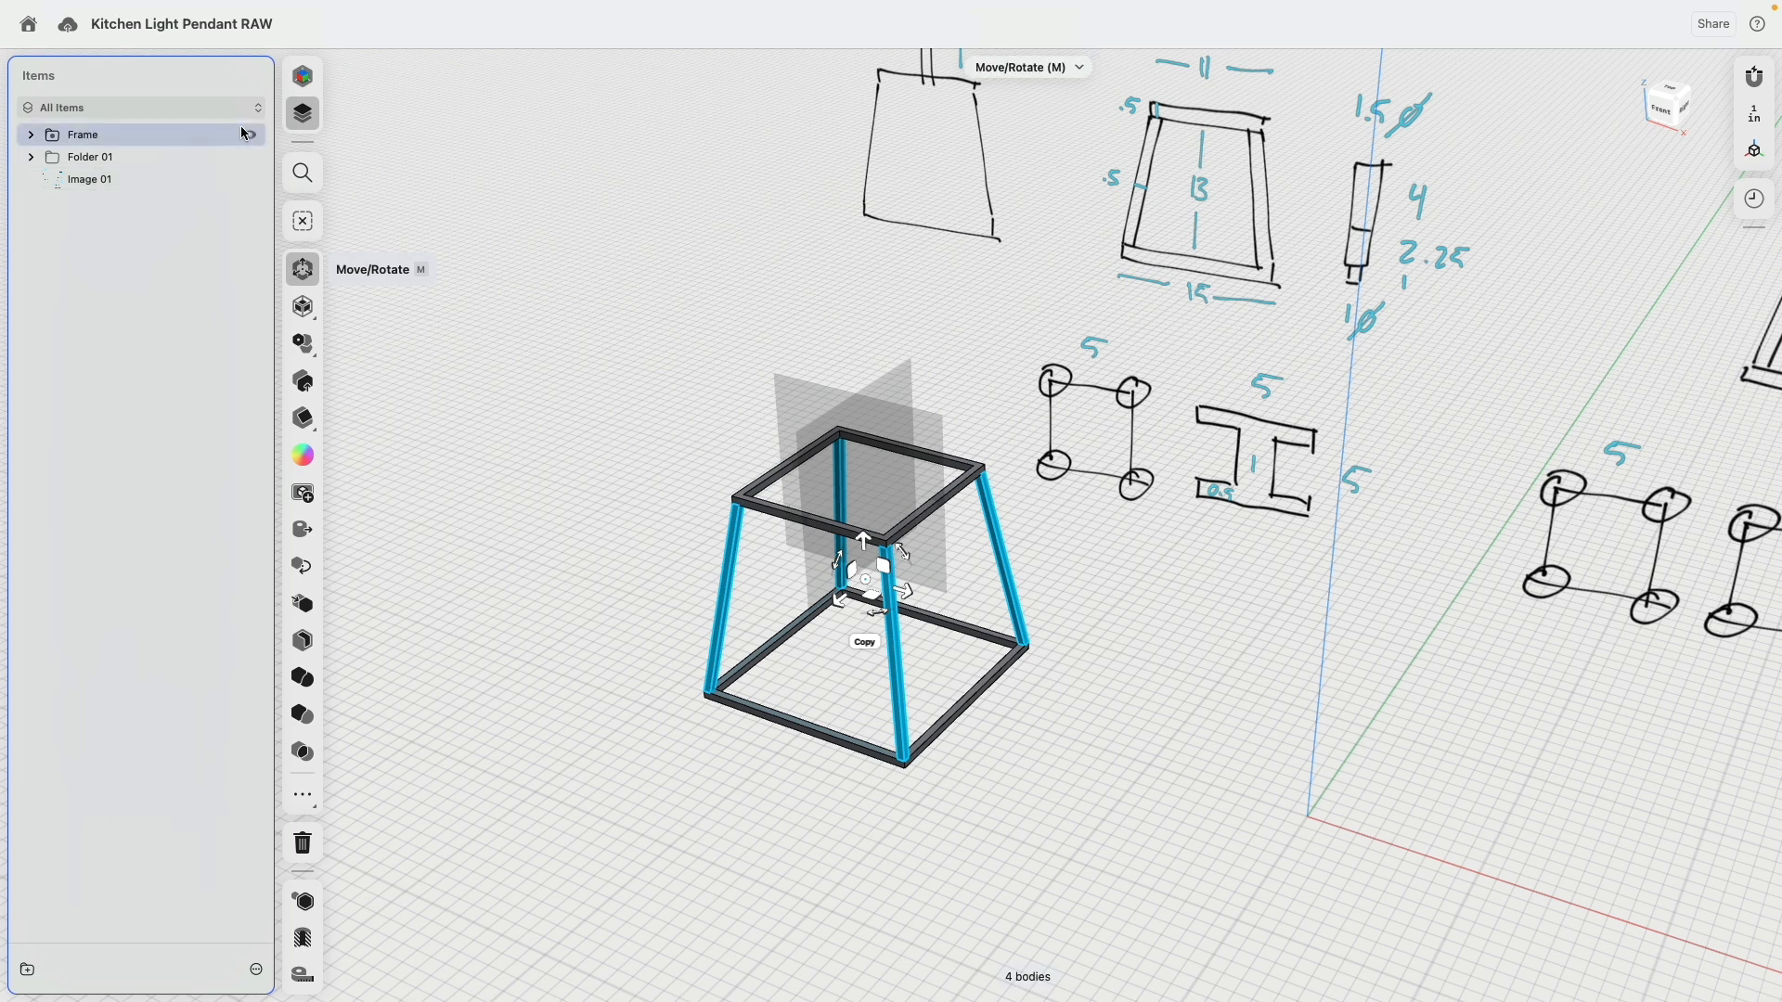
pyautogui.click(219, 326)
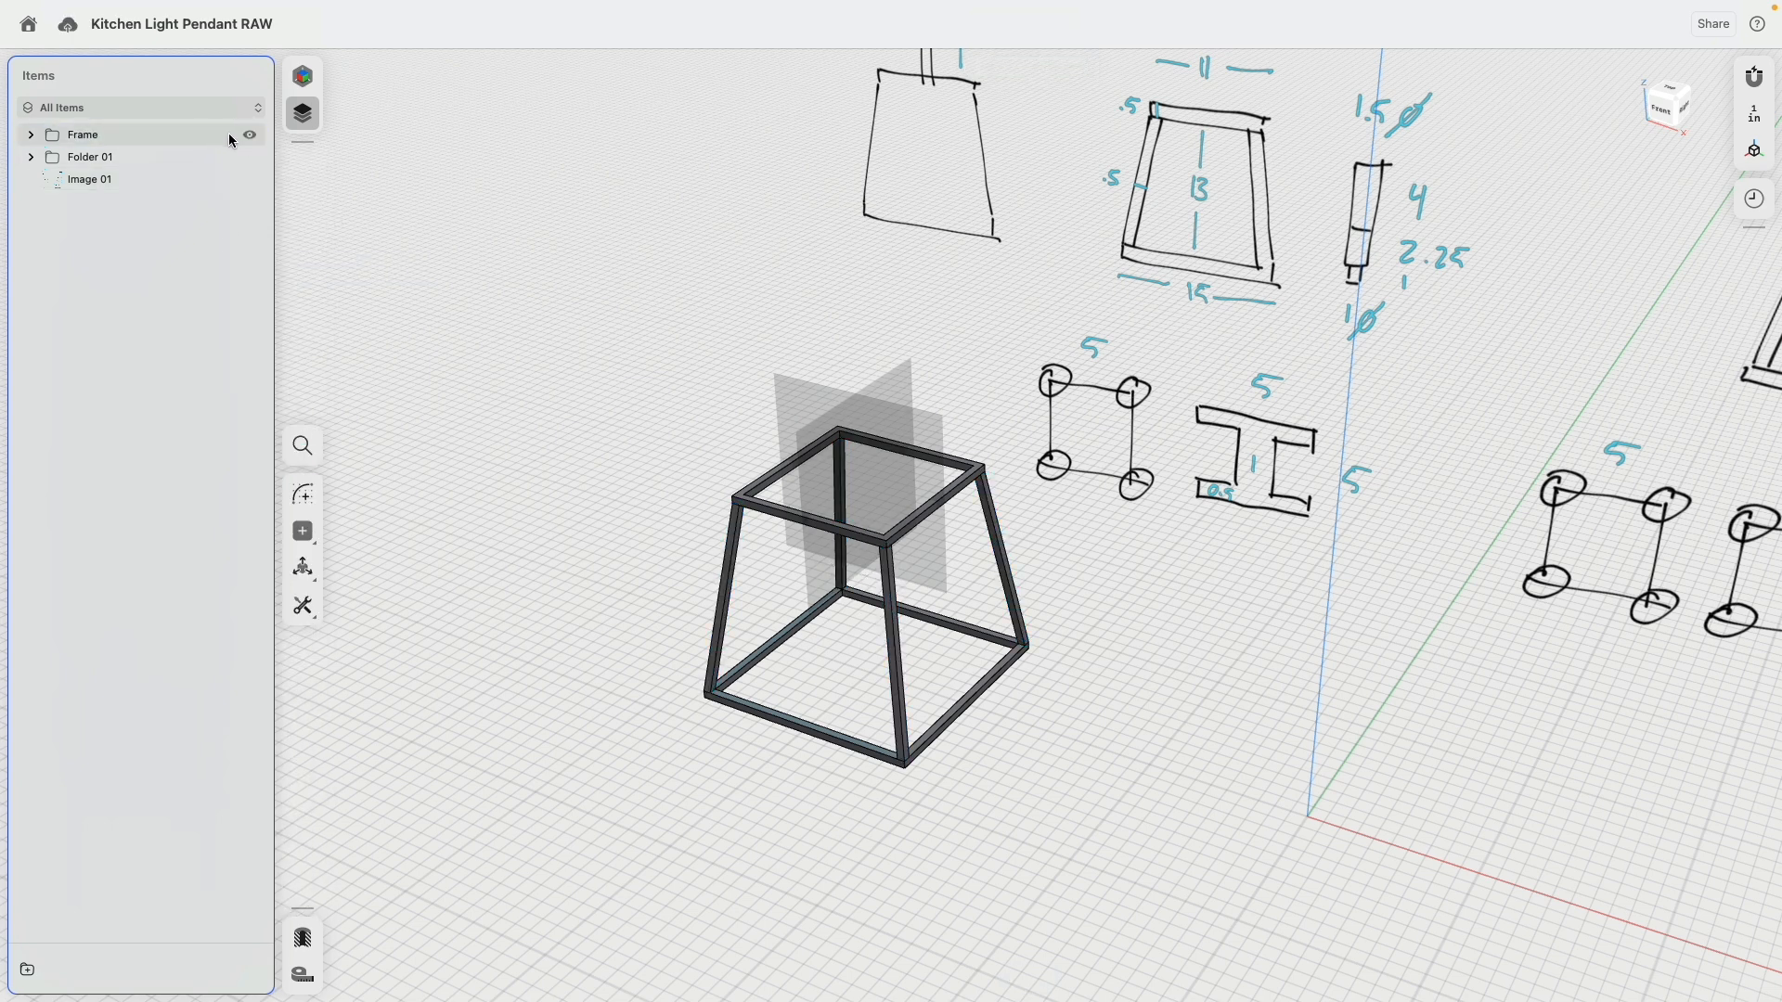
# Hide the Frame folder along with Plane 02 and Plane 03 inside Folder 01.
pyautogui.click(250, 136)
pyautogui.click(31, 159)
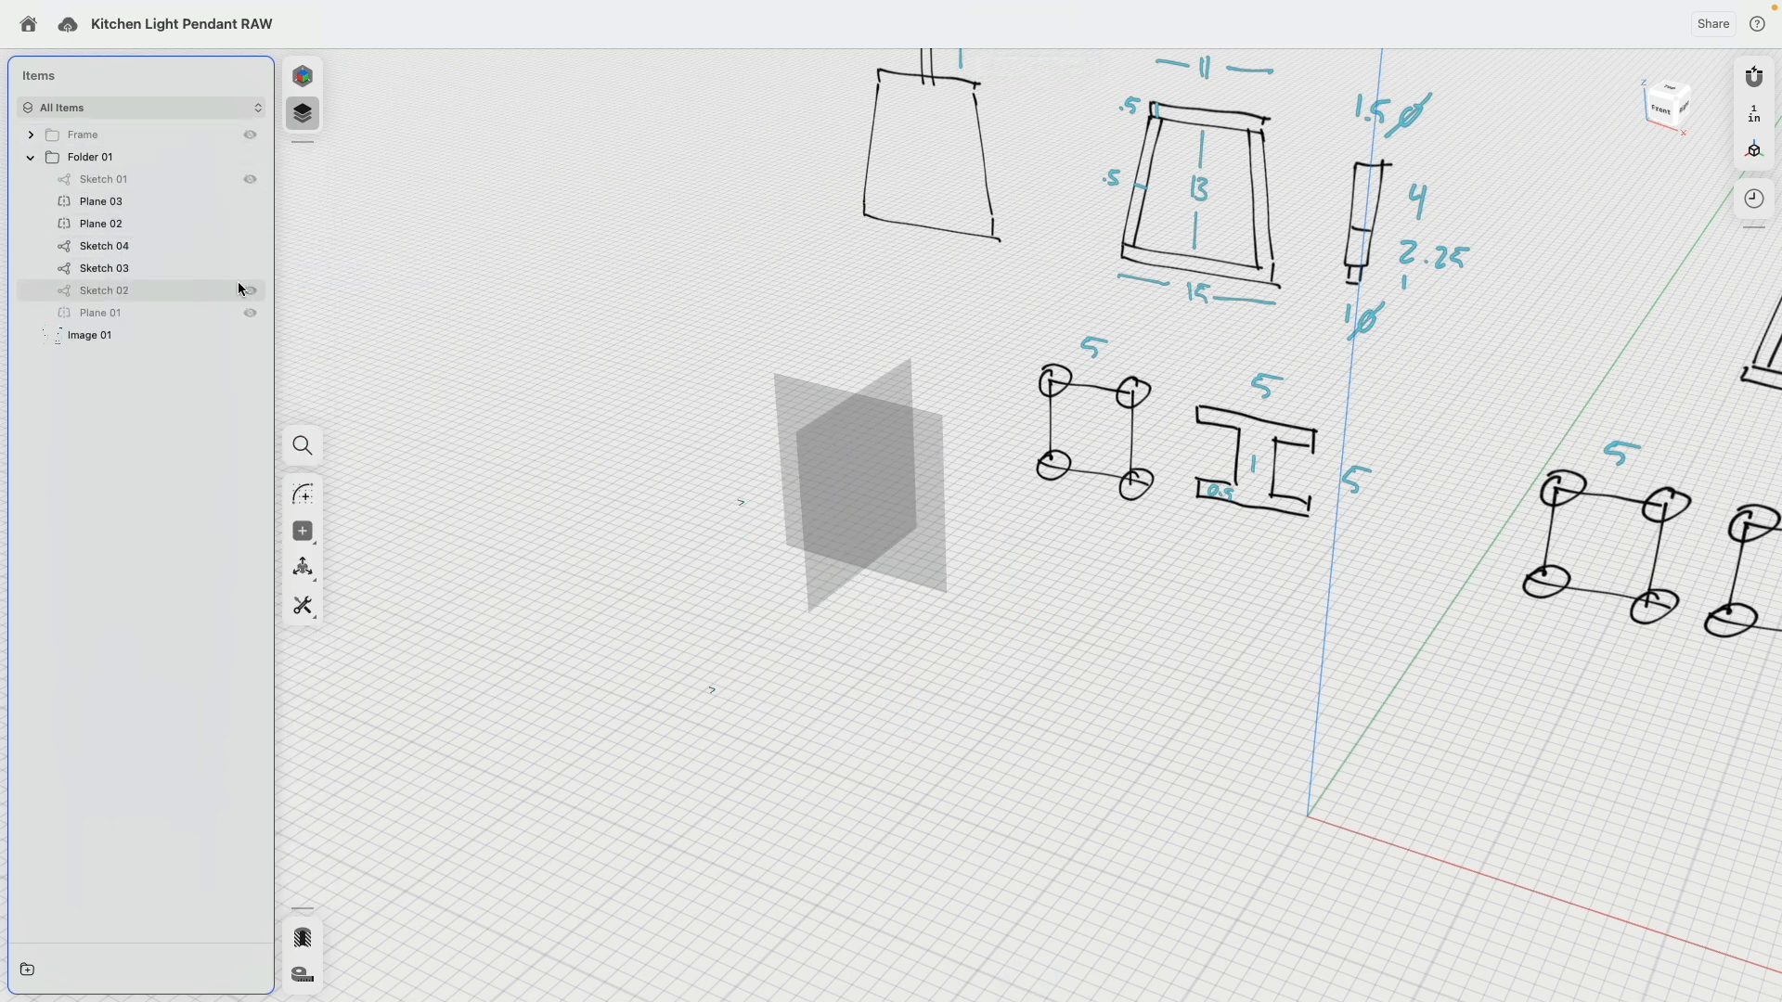
pyautogui.click(251, 201)
pyautogui.click(250, 224)
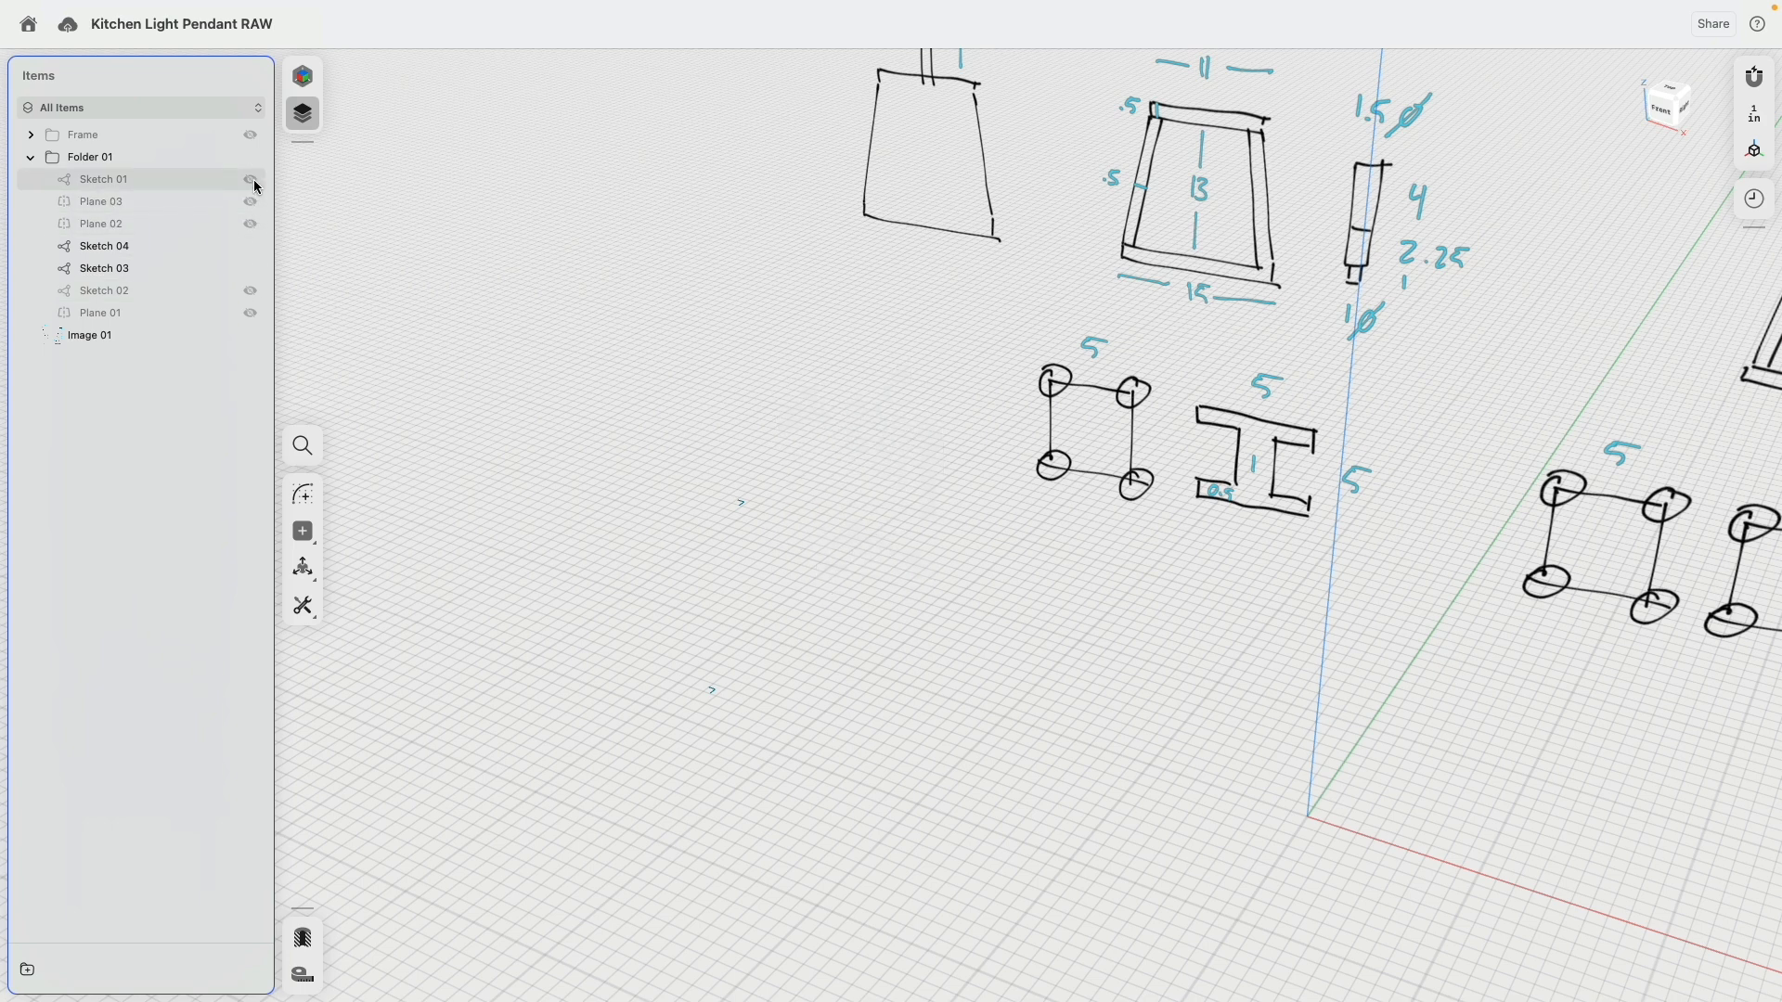
# Show Sketch 01 with the 15 in square and hide Sketch 03 and Sketch 04.
pyautogui.click(251, 179)
pyautogui.moveTo(459, 360); pyautogui.dragTo(699, 527, button='right')
pyautogui.moveTo(861, 495); pyautogui.dragTo(850, 579, button='right')
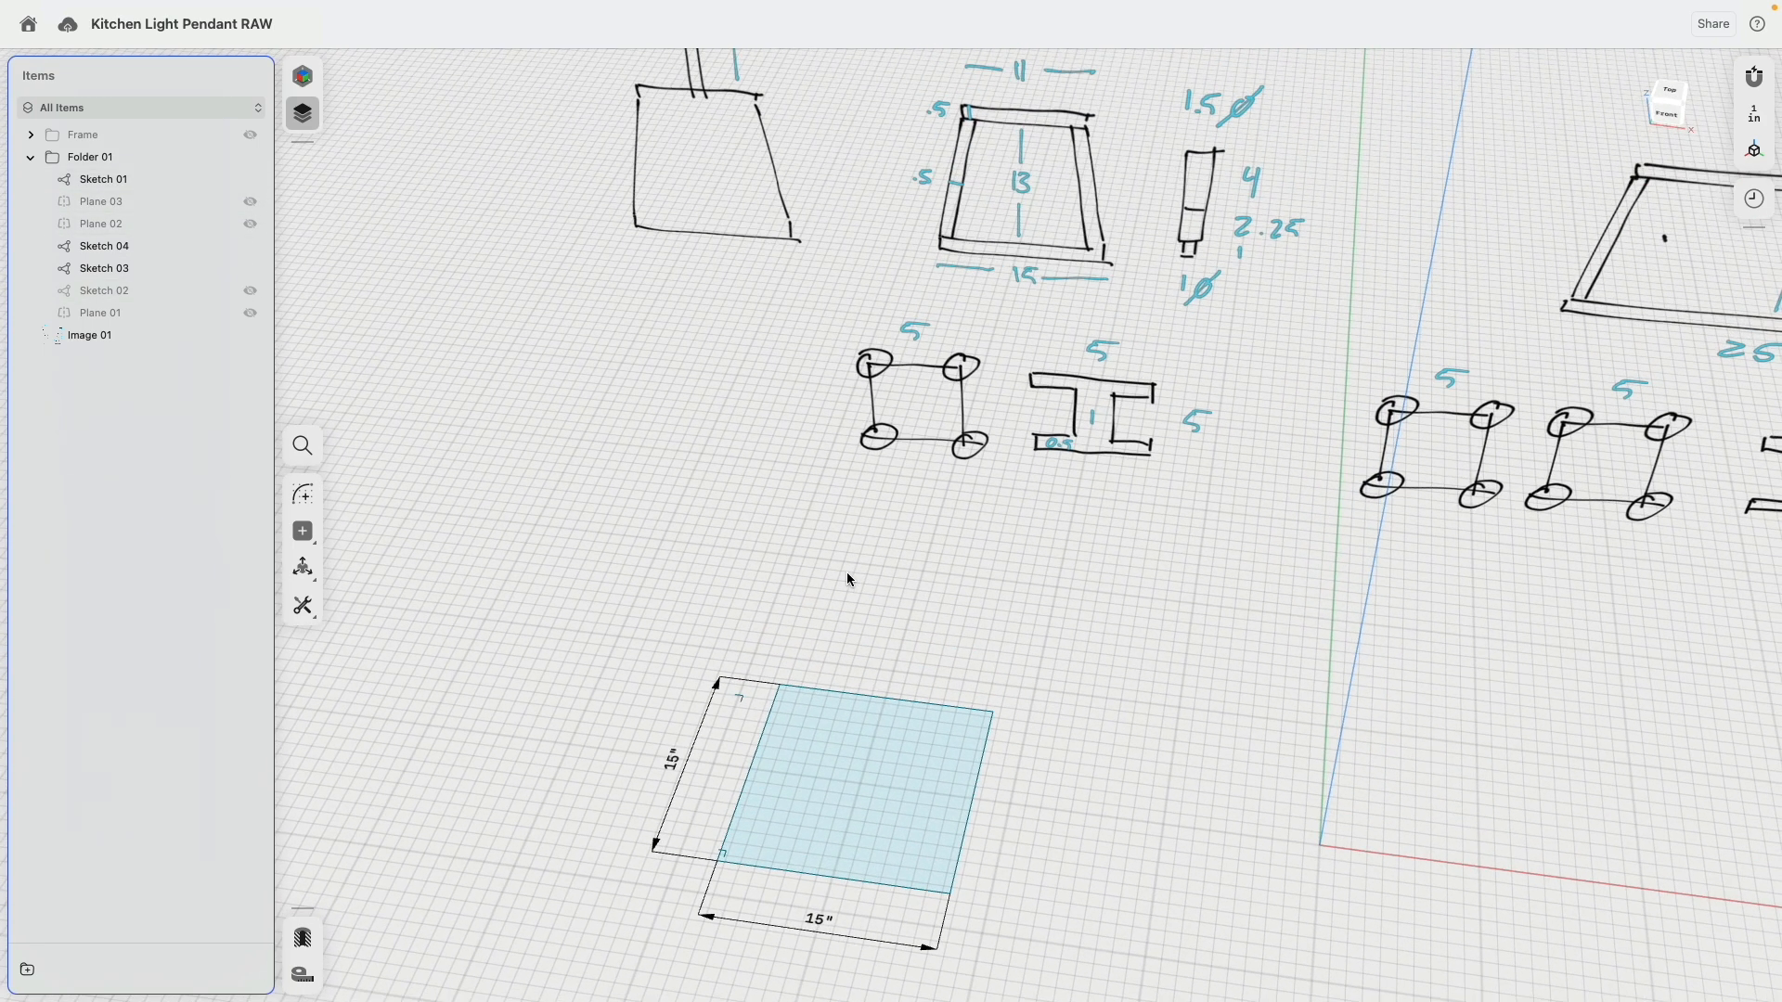
pyautogui.scroll(5, 840, 614)
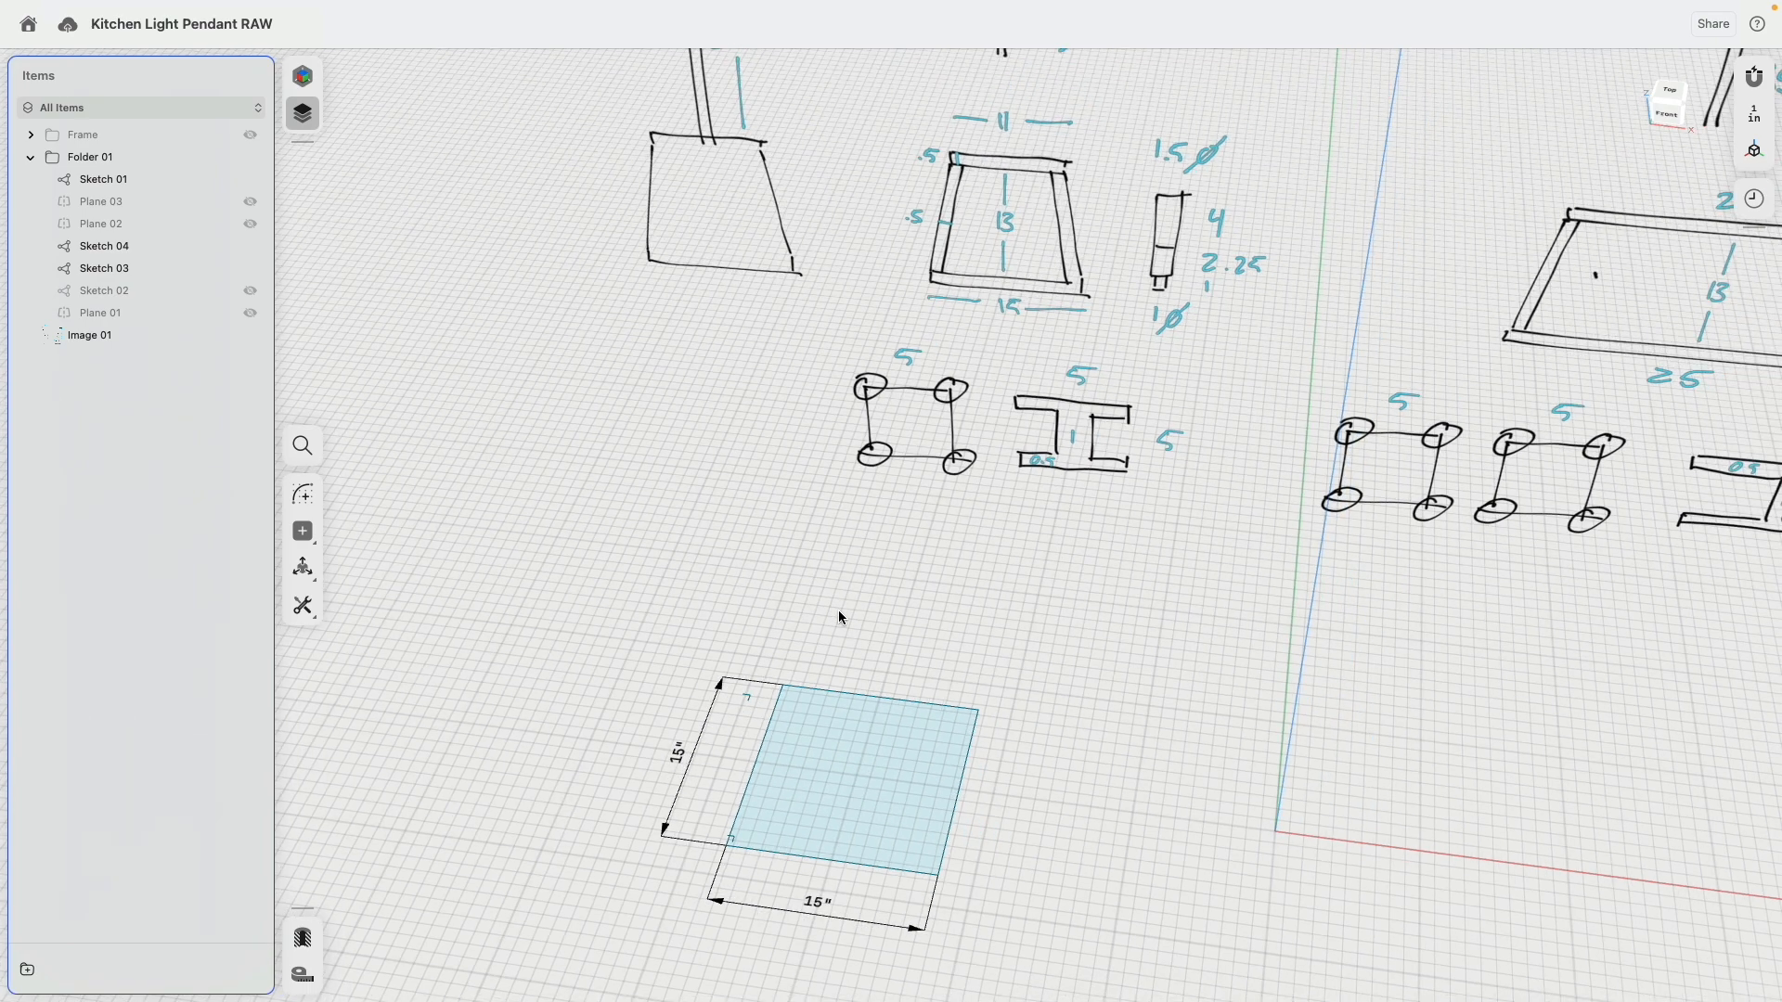
pyautogui.scroll(-3, 894, 506)
pyautogui.click(250, 246)
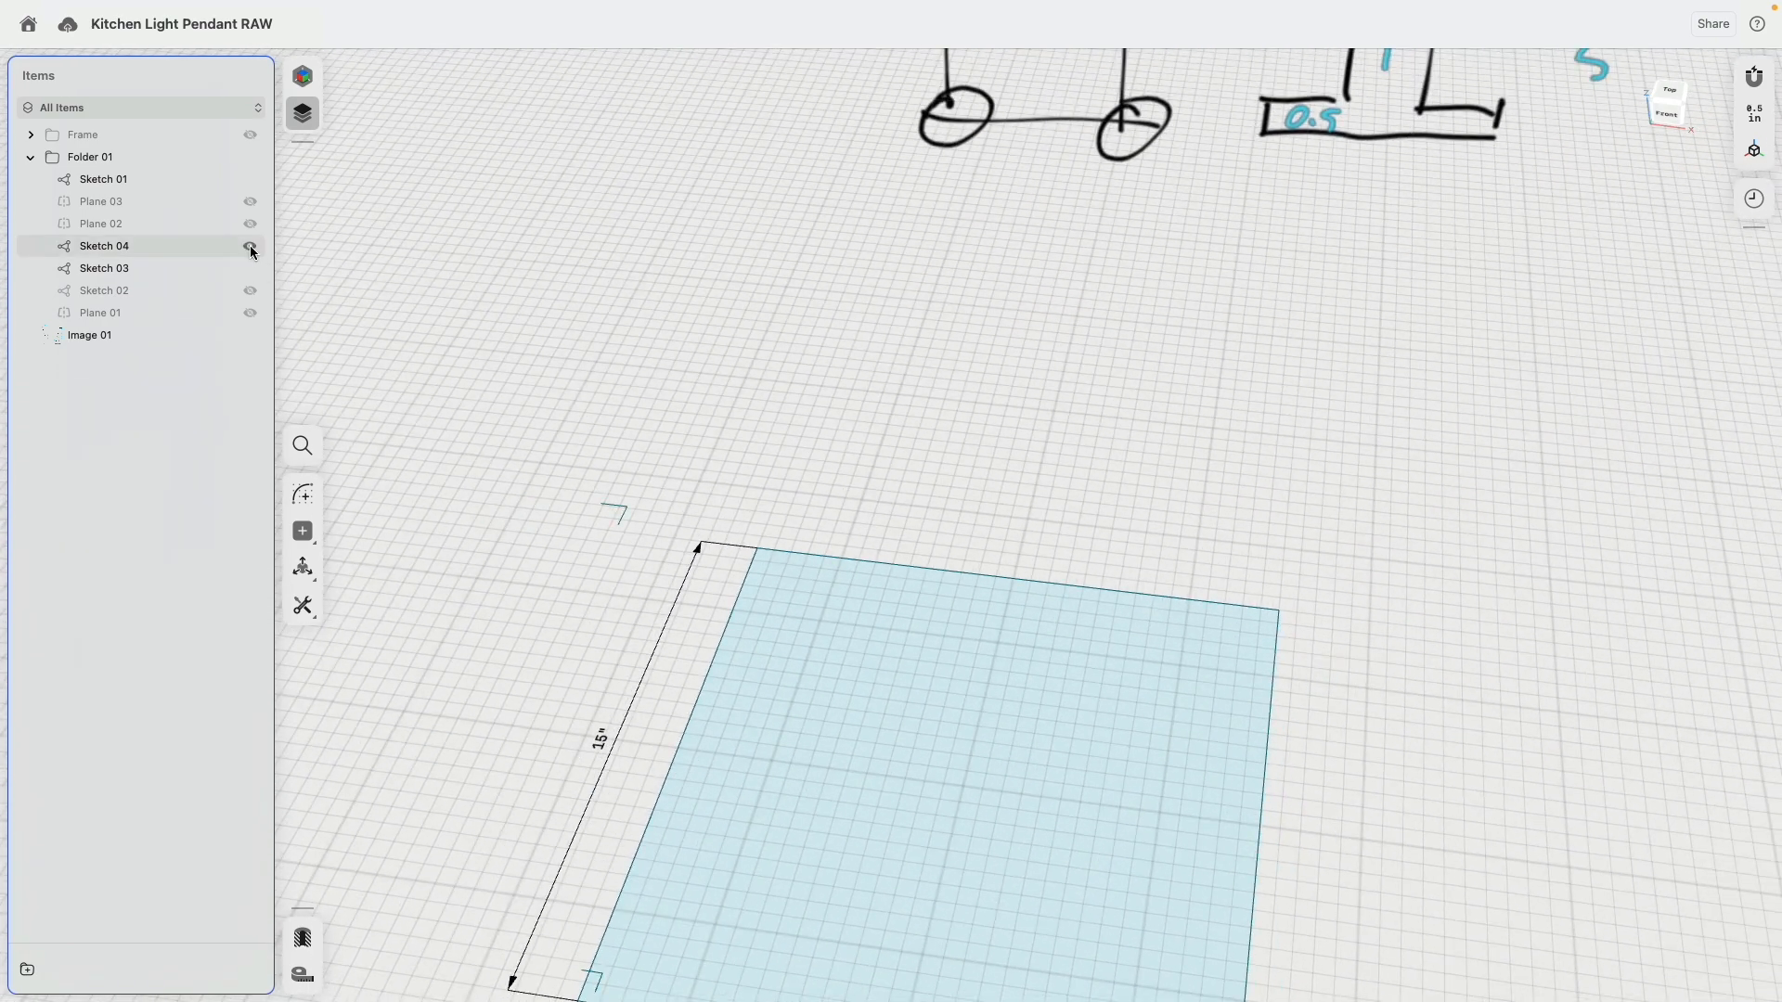
pyautogui.click(251, 268)
# Start a new sketch on the ground plane and project the left and right edges of the 15 in square into it.
pyautogui.scroll(-3, 807, 397)
pyautogui.moveTo(987, 306); pyautogui.dragTo(926, 418, button='middle')
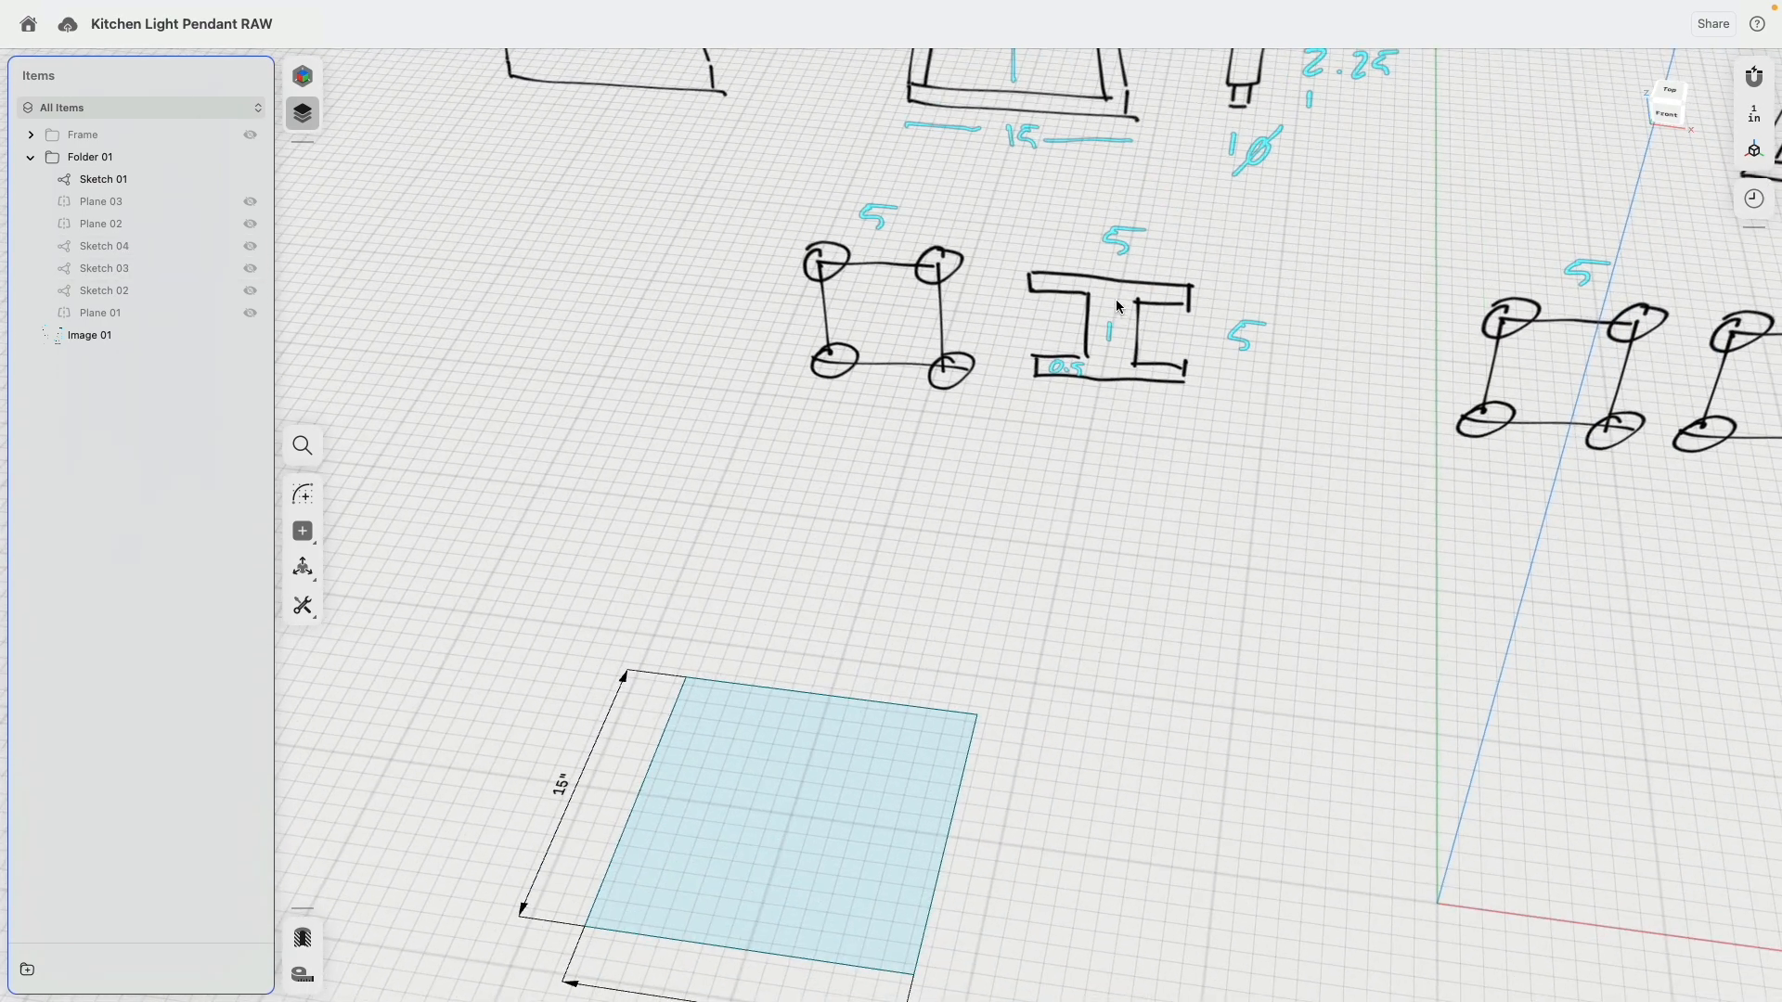
pyautogui.scroll(-5, 1076, 349)
pyautogui.scroll(3, 1049, 426)
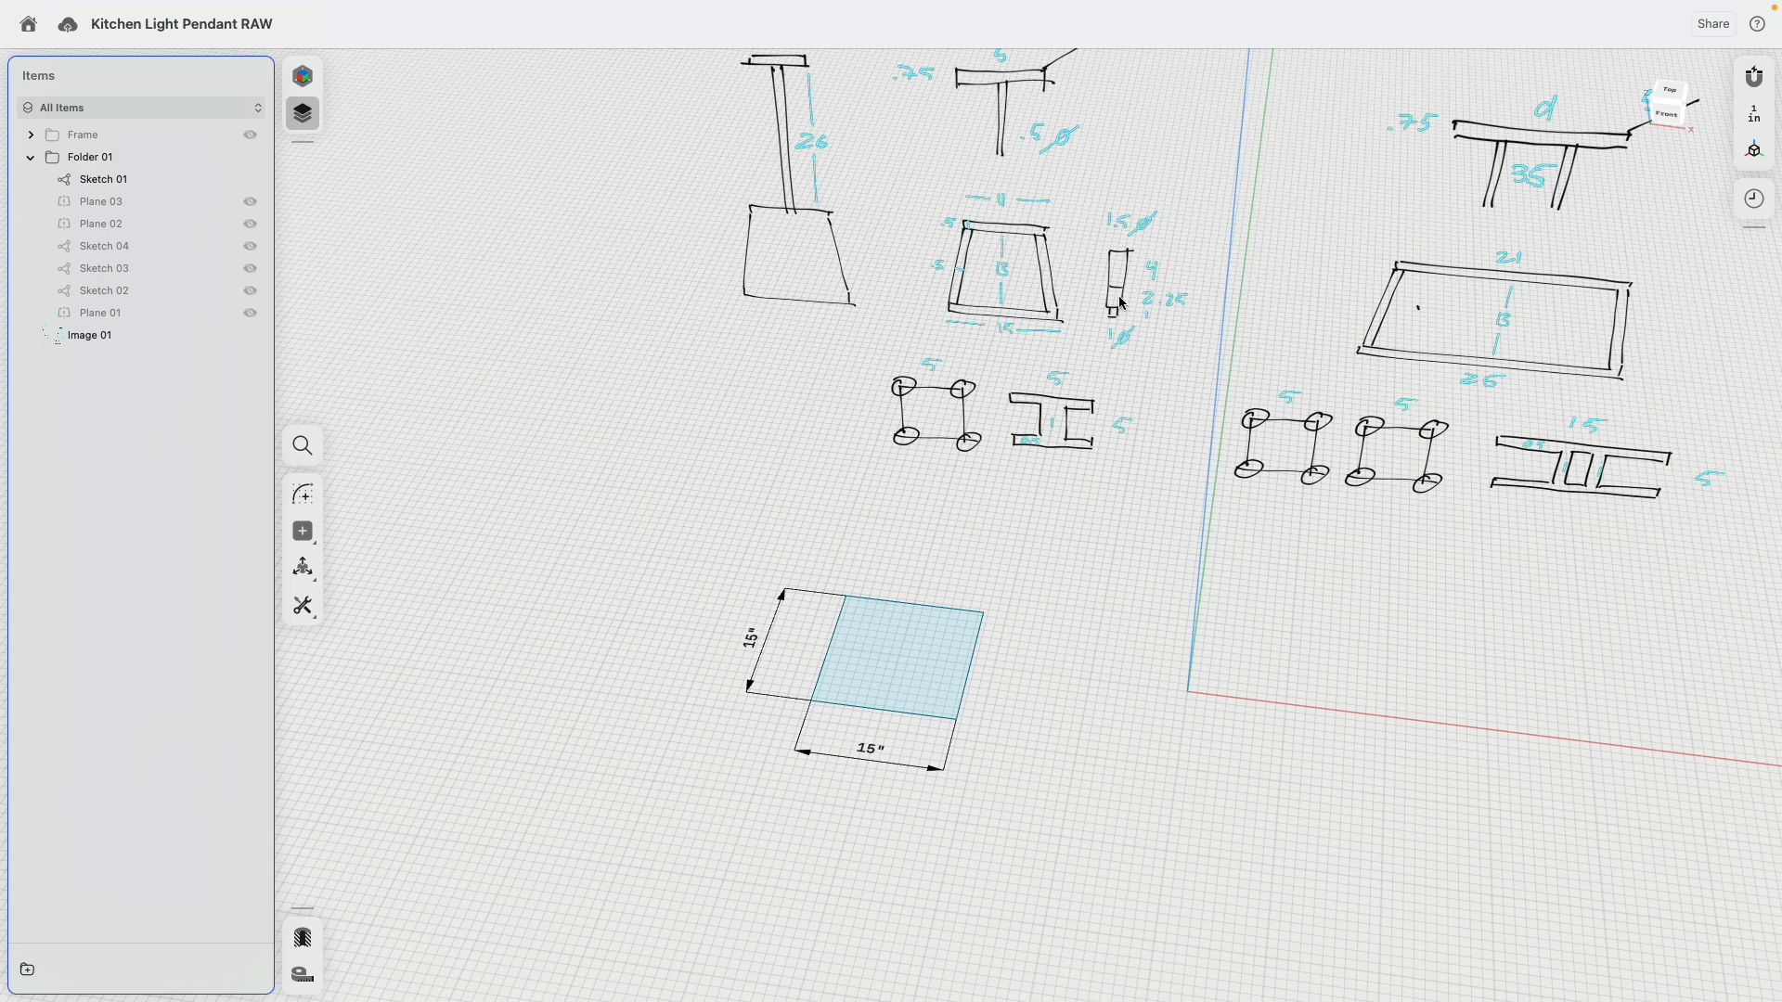
pyautogui.click(307, 501)
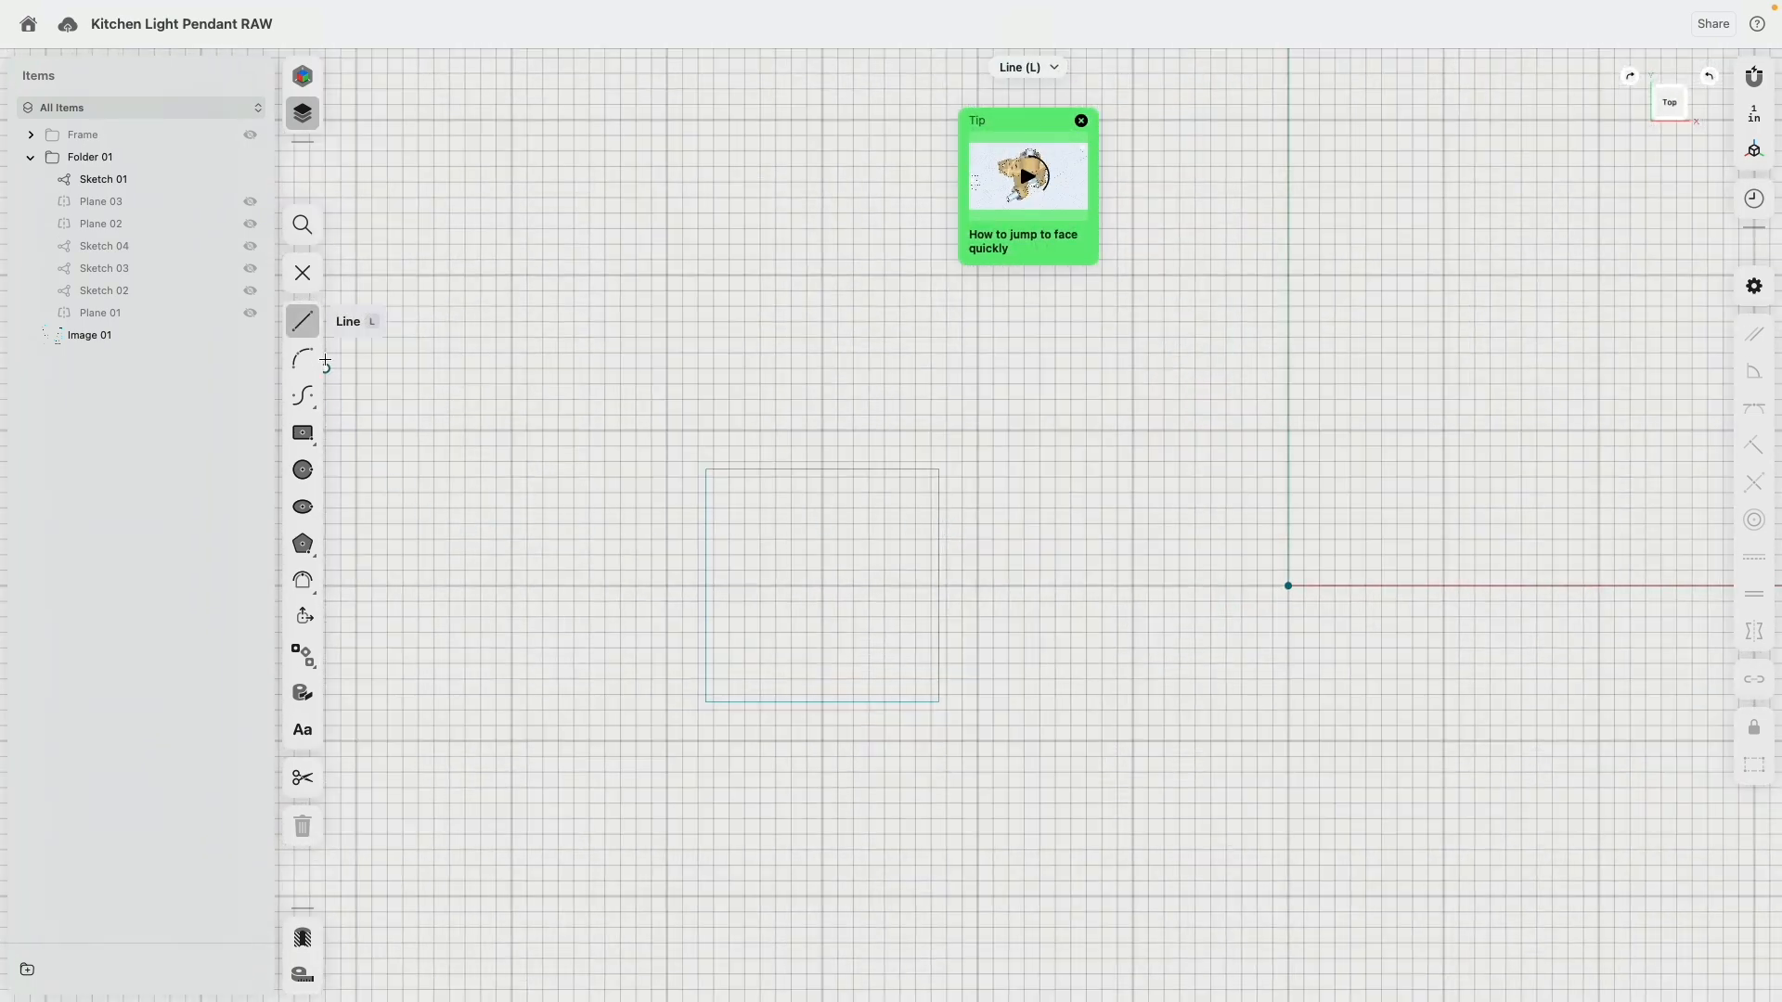
pyautogui.press('p')
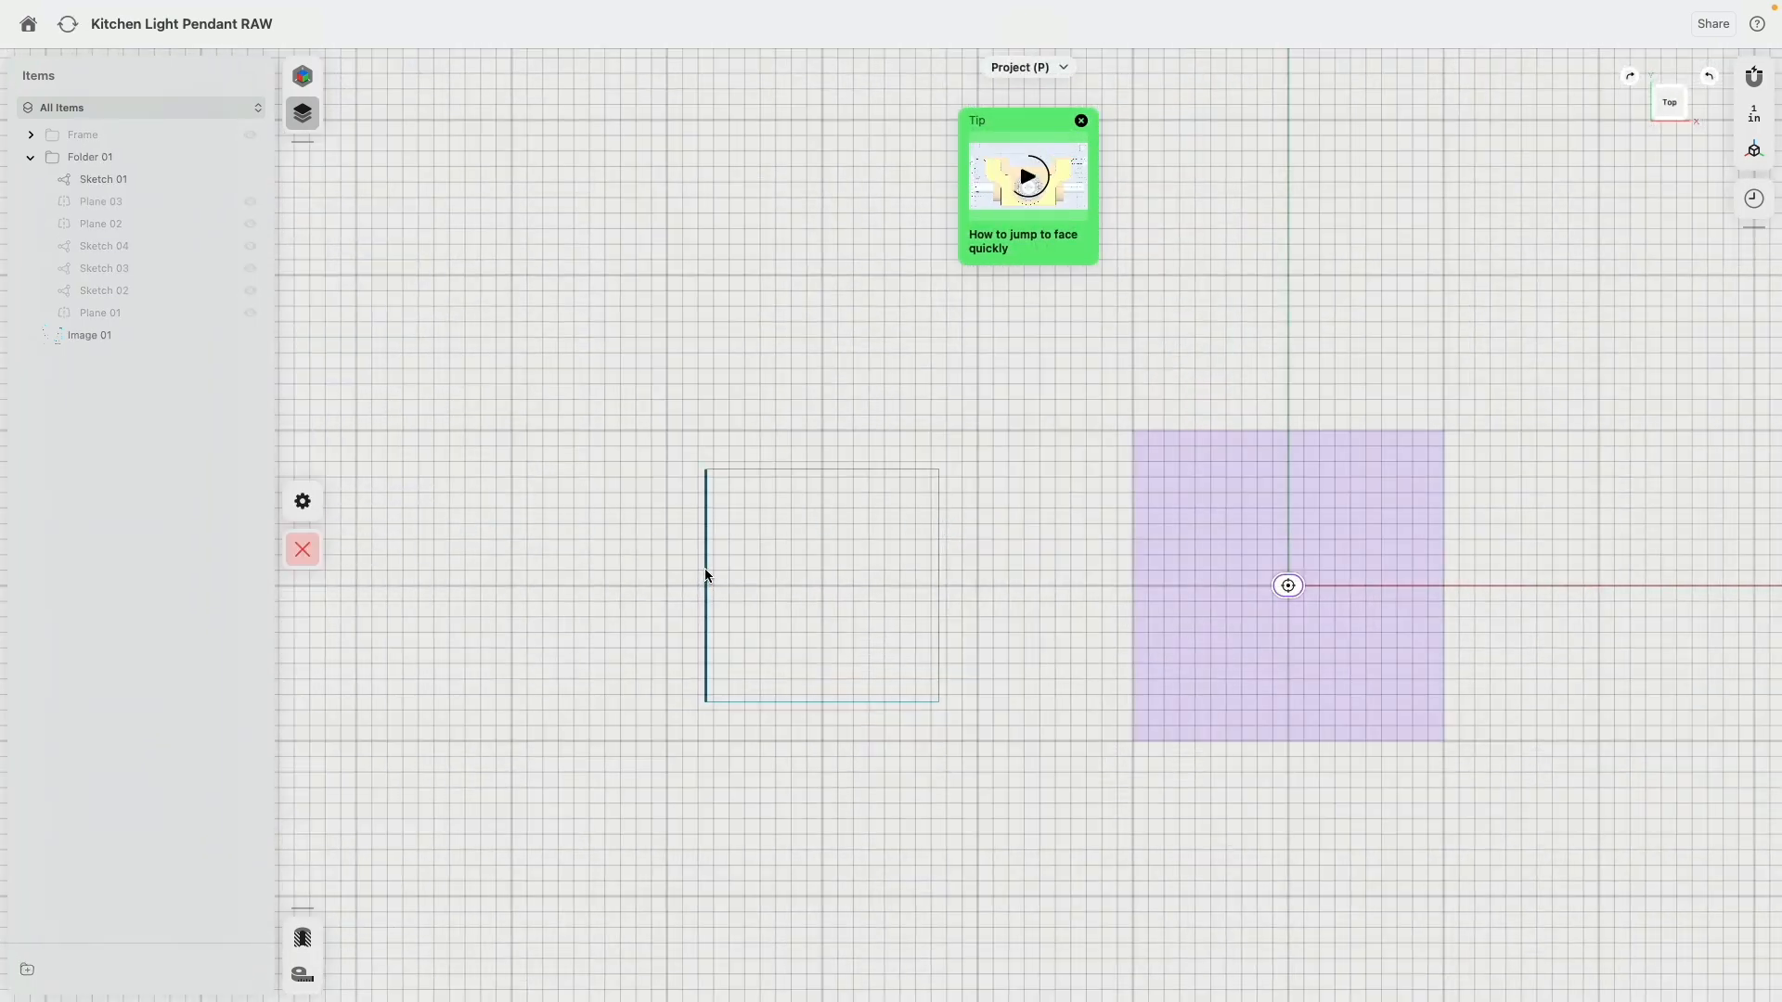
pyautogui.click(706, 577)
pyautogui.click(939, 556)
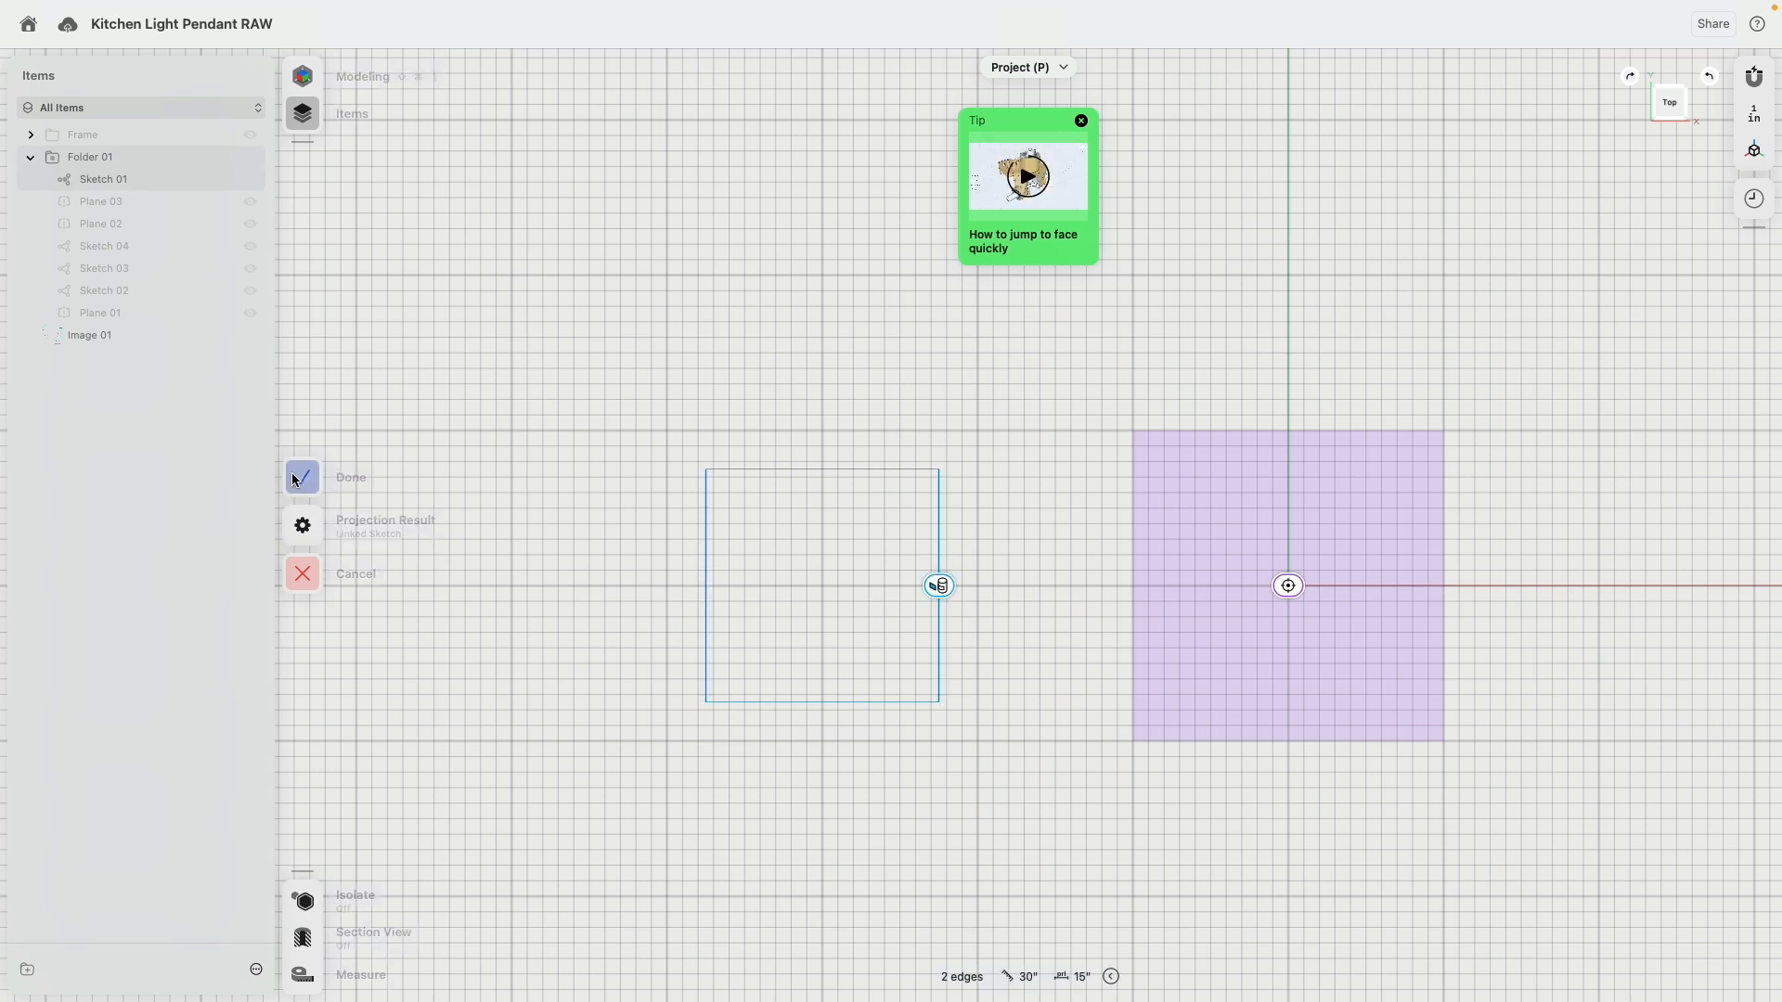
pyautogui.click(339, 477)
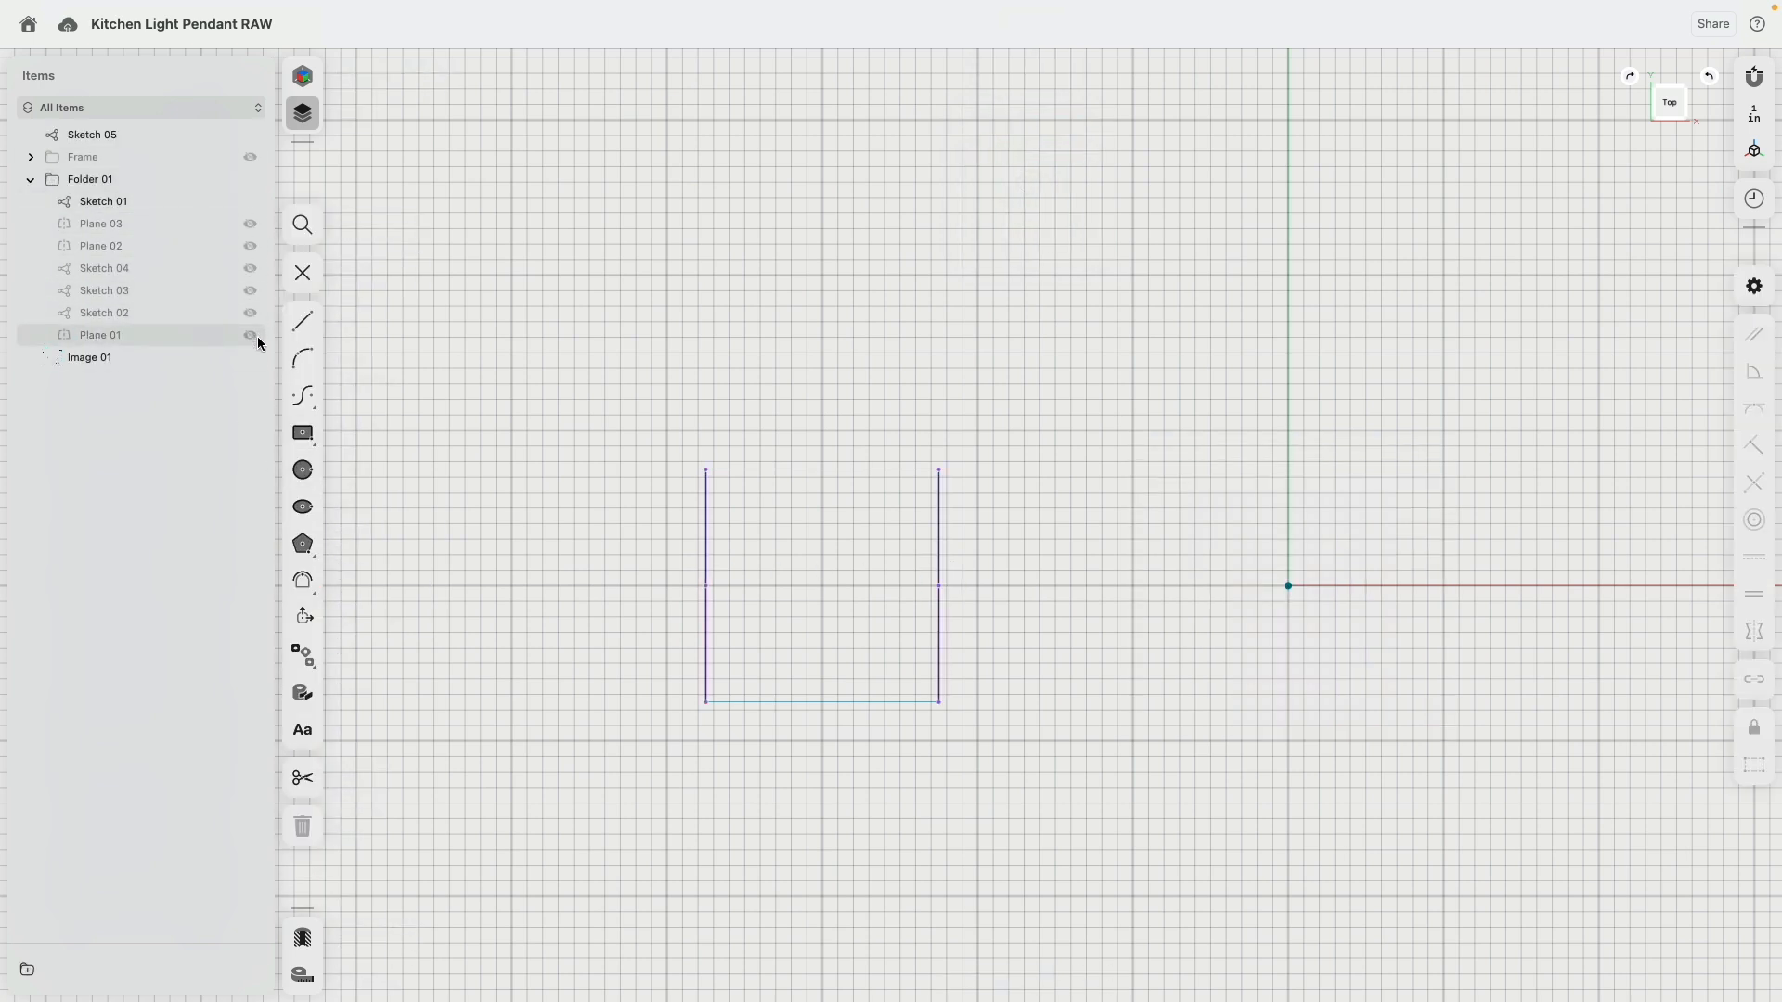
# Hide Sketch 01 and draw a 5 by 5 in center rectangle midway between the two projected lines.
pyautogui.click(251, 202)
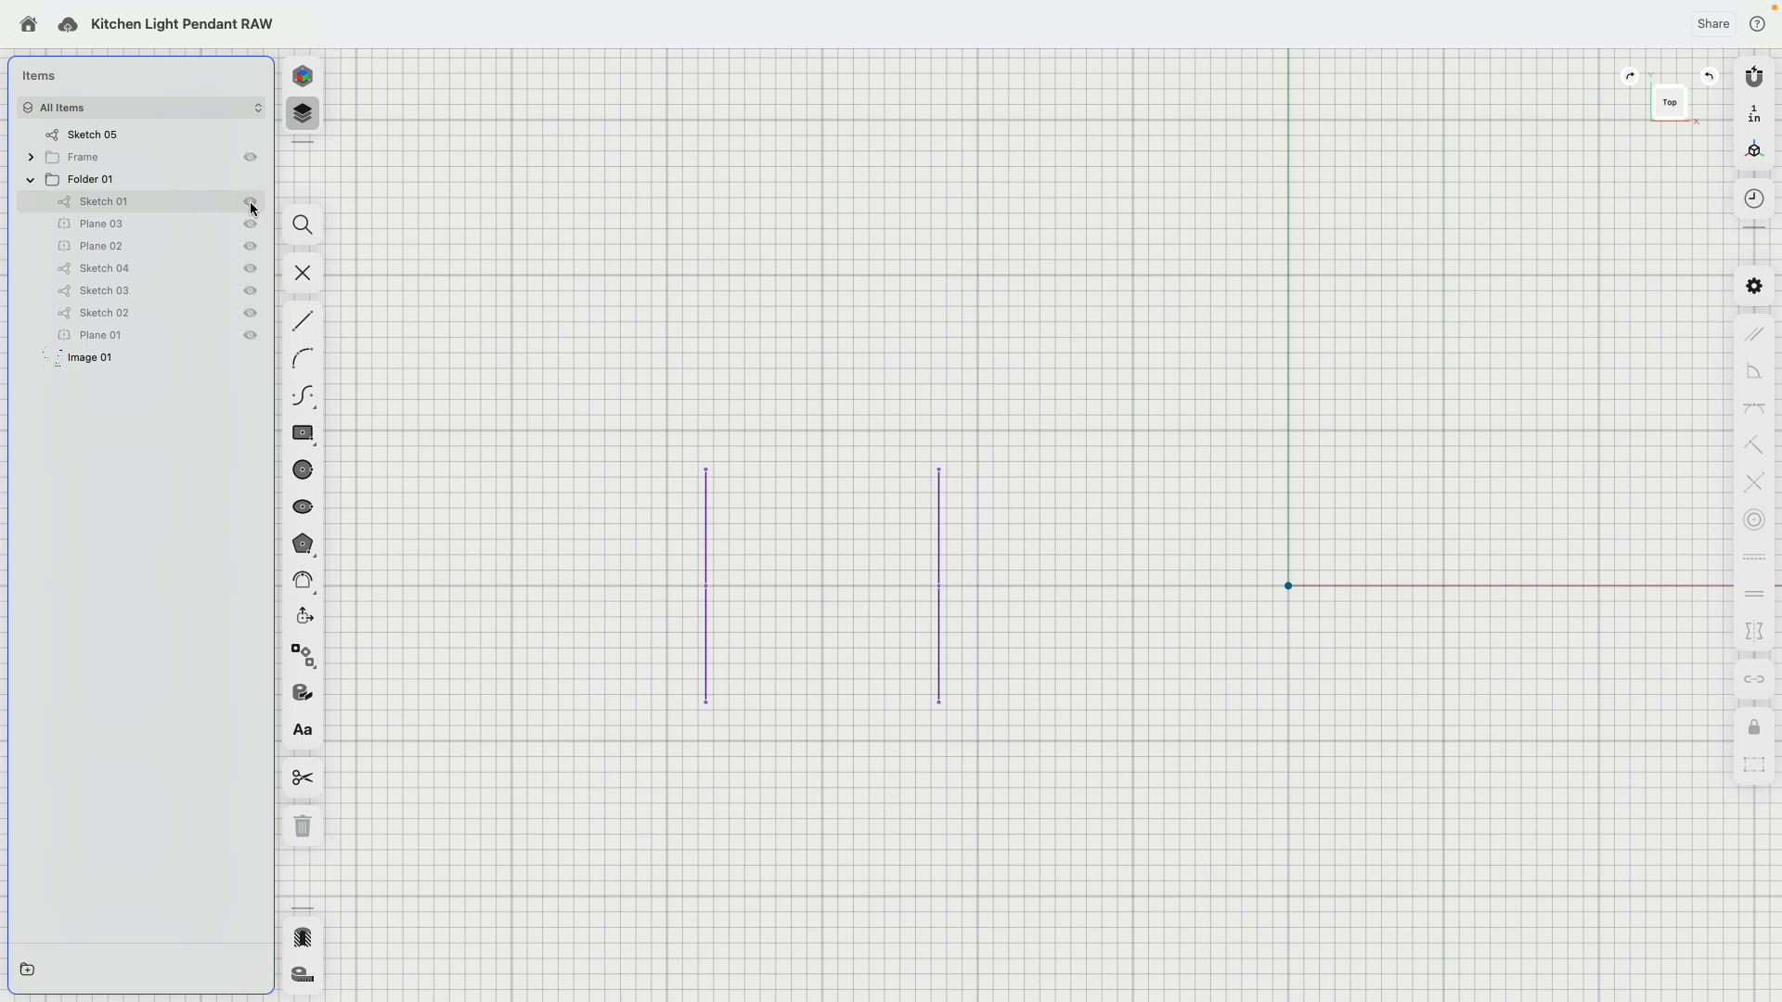
pyautogui.click(305, 433)
pyautogui.click(822, 585)
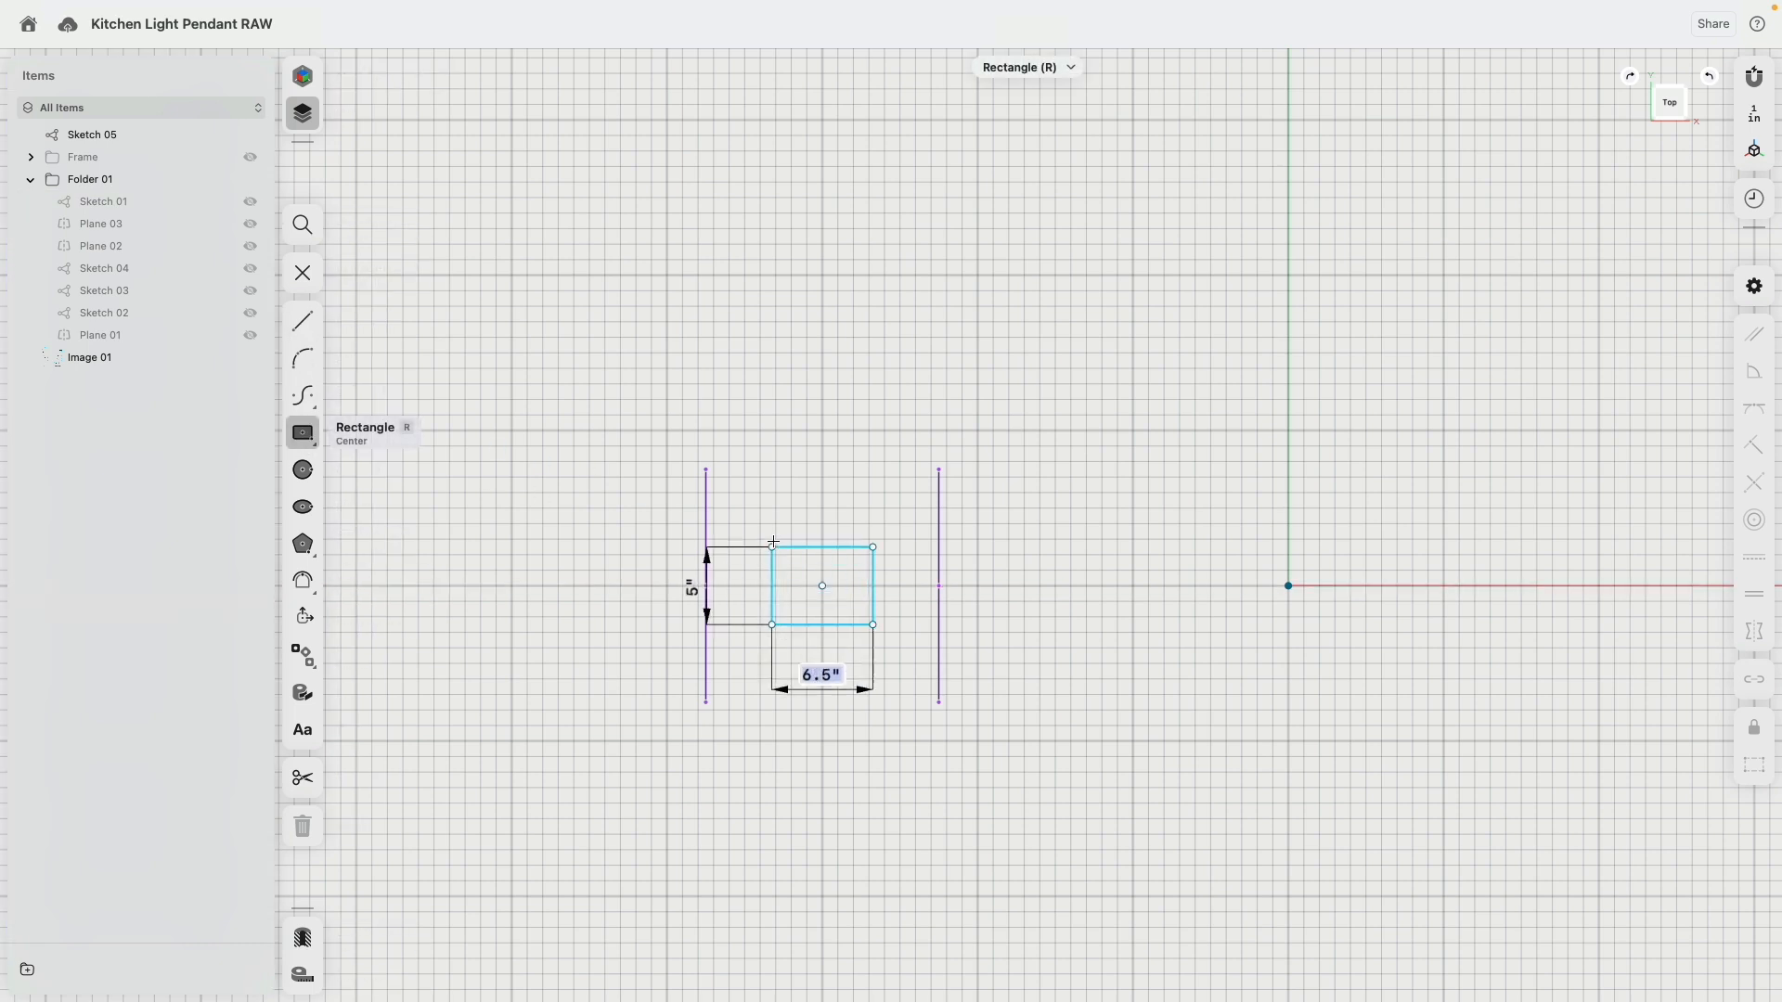
pyautogui.write('5')
pyautogui.press('Tab')
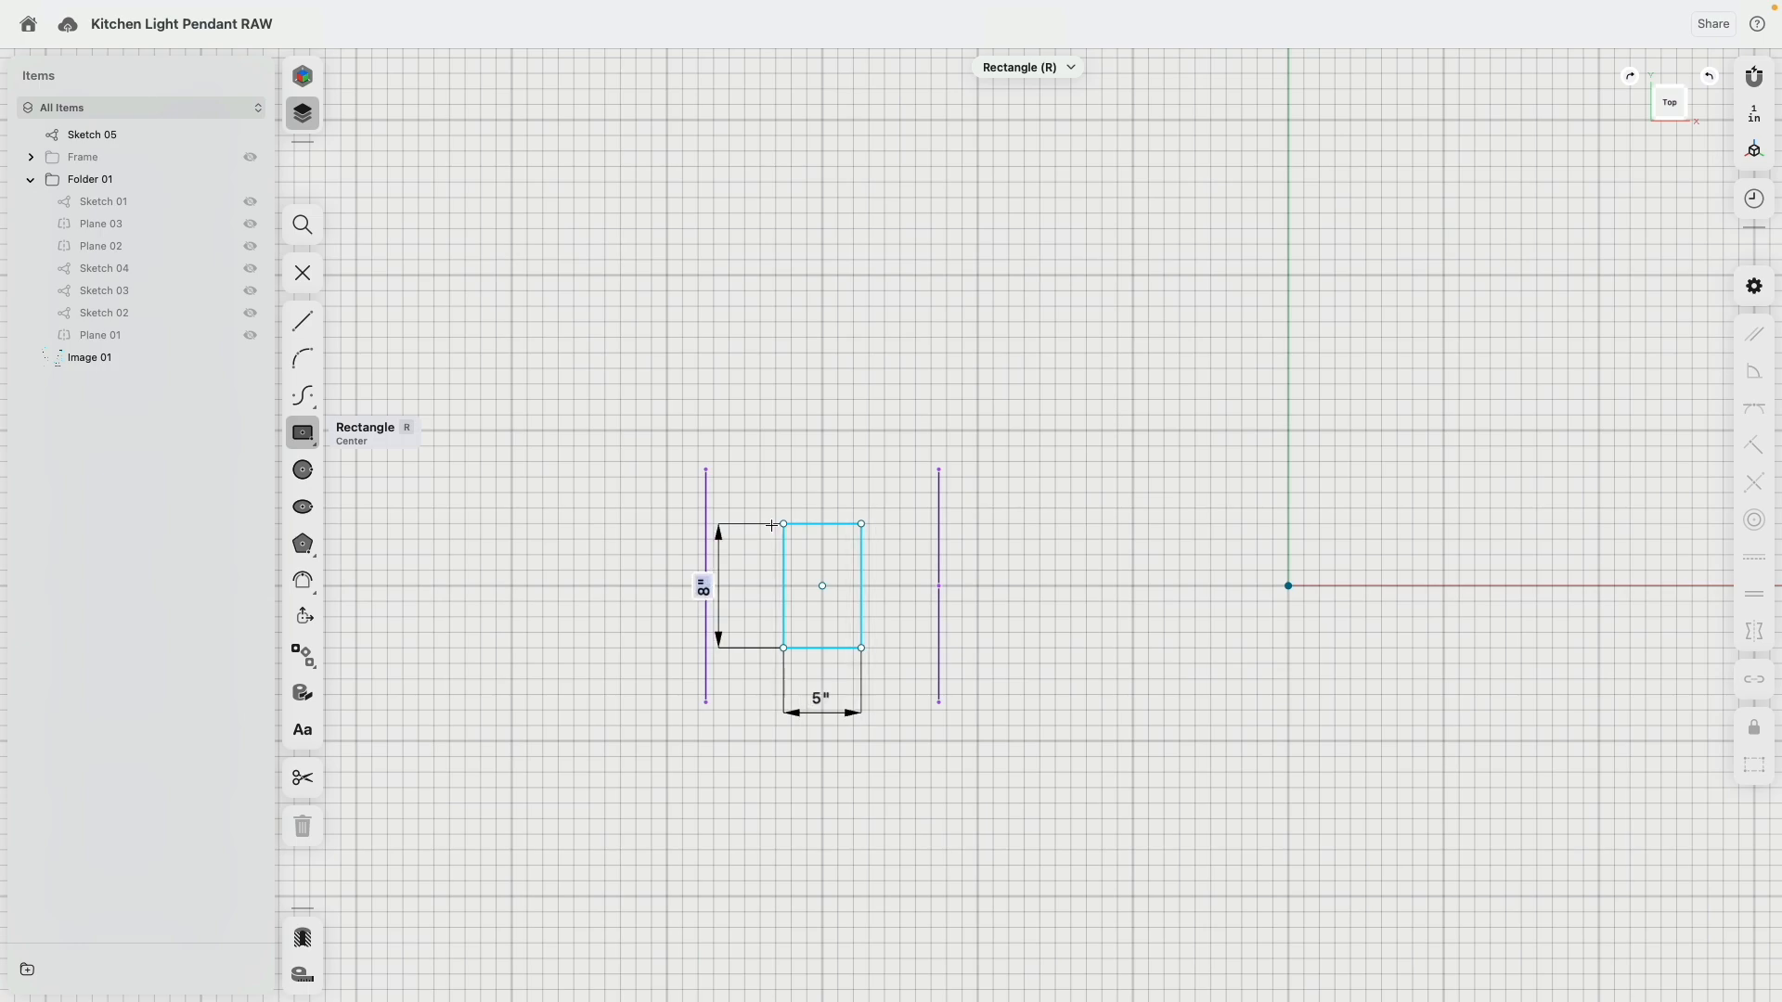
pyautogui.write('5')
pyautogui.press('Return')
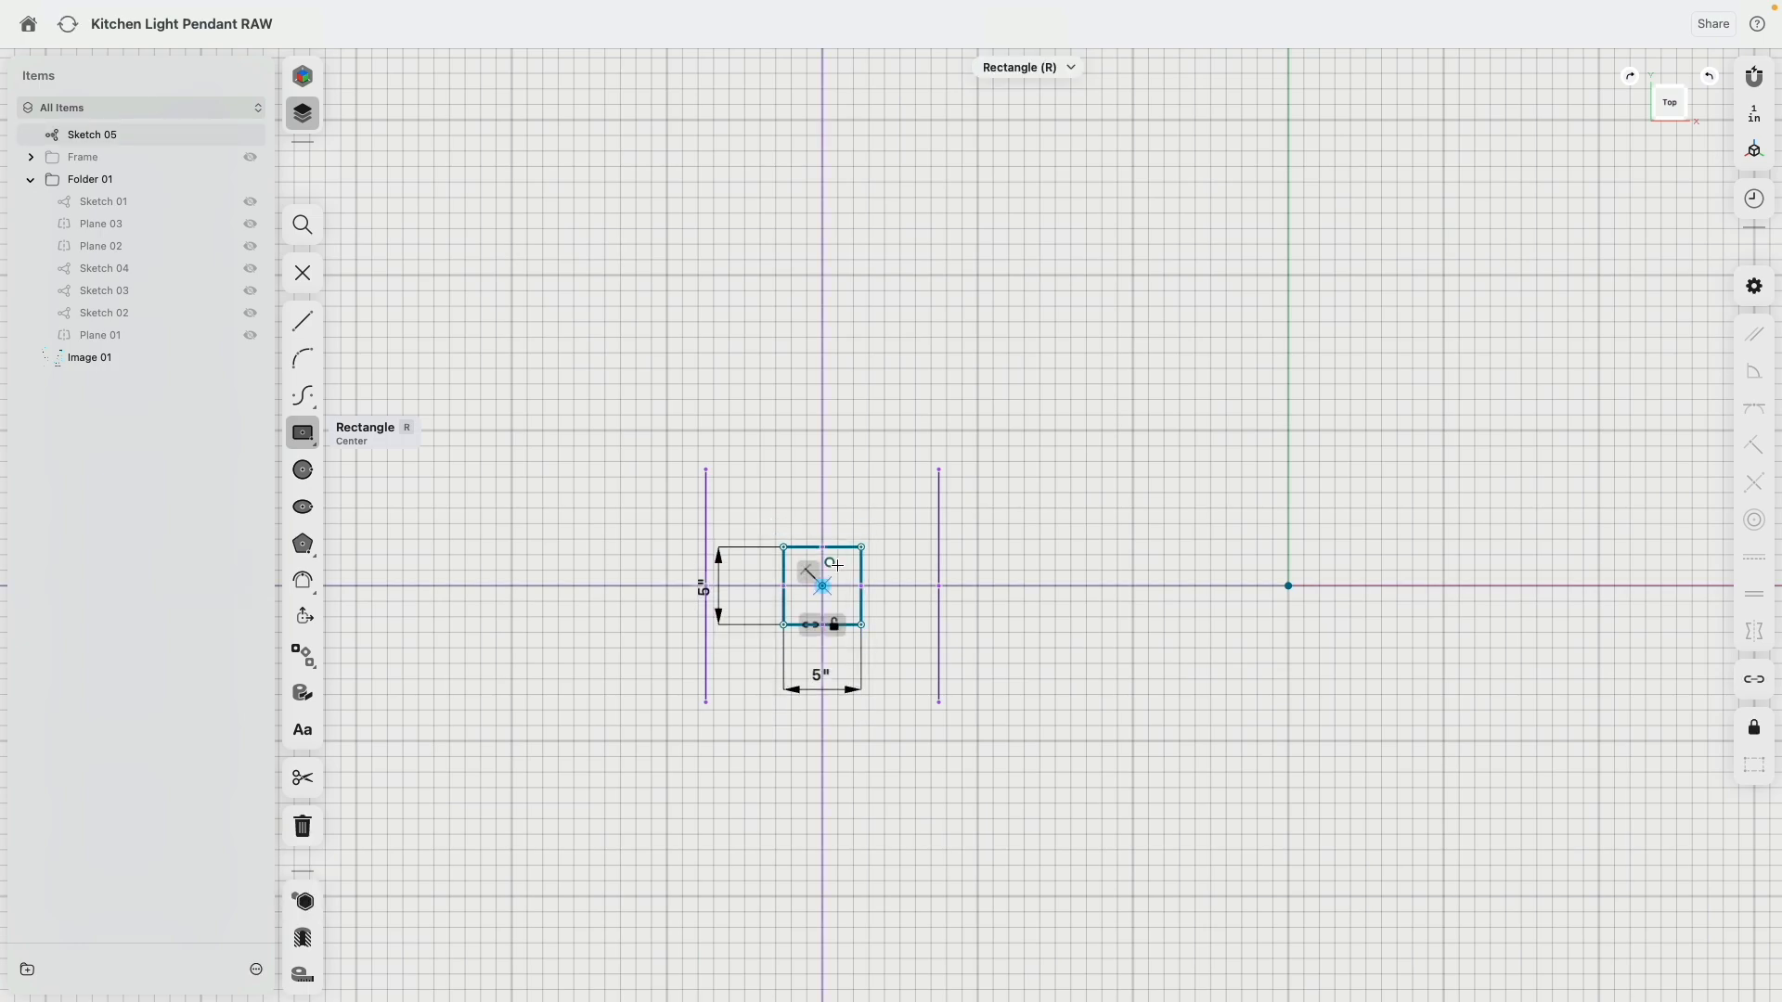
# Draw two connecting lines, one from each projected line's midpoint to the midpoint of the 5 in square's facing side.
pyautogui.scroll(-4, 1065, 274)
pyautogui.moveTo(1065, 274)
pyautogui.mouseDown(button='middle')
pyautogui.moveTo(949, 485)
pyautogui.moveTo(946, 676)
pyautogui.mouseUp(button='middle')
pyautogui.moveTo(934, 637); pyautogui.dragTo(894, 400, button='right')
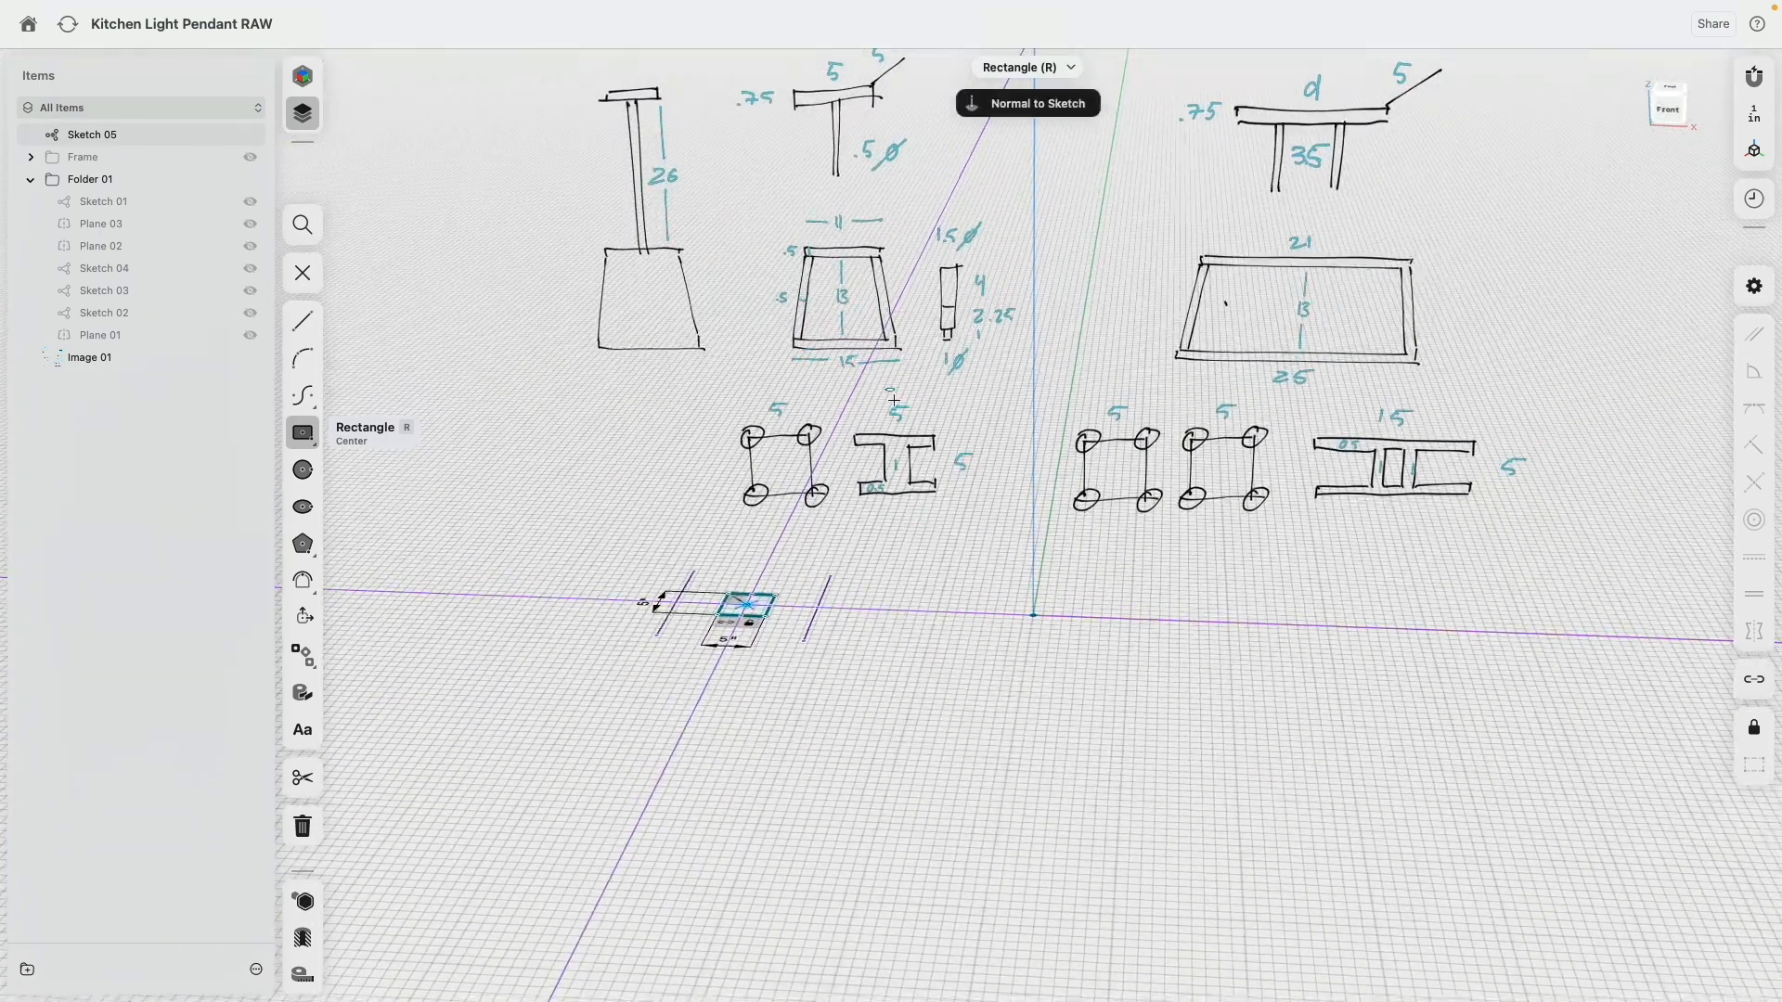
pyautogui.moveTo(793, 464); pyautogui.dragTo(802, 522, button='right')
pyautogui.scroll(3, 872, 743)
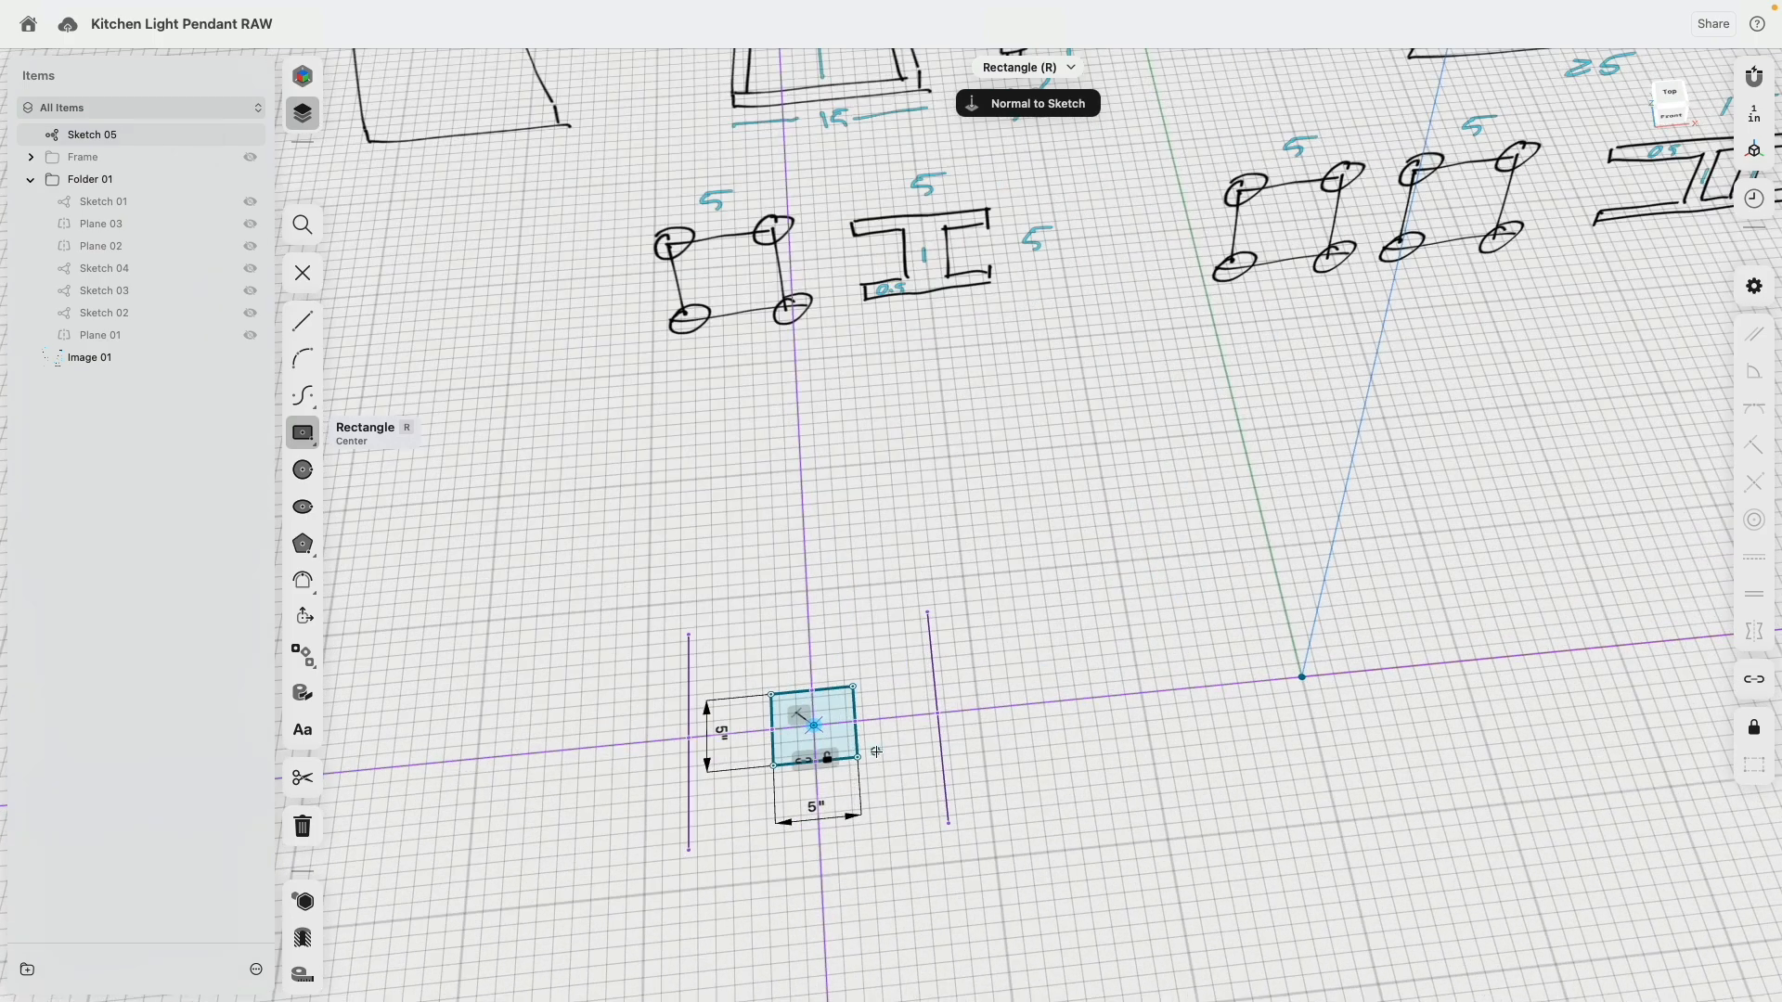
pyautogui.moveTo(872, 743); pyautogui.dragTo(922, 505, button='middle')
pyautogui.scroll(4, 873, 574)
pyautogui.scroll(-2, 921, 469)
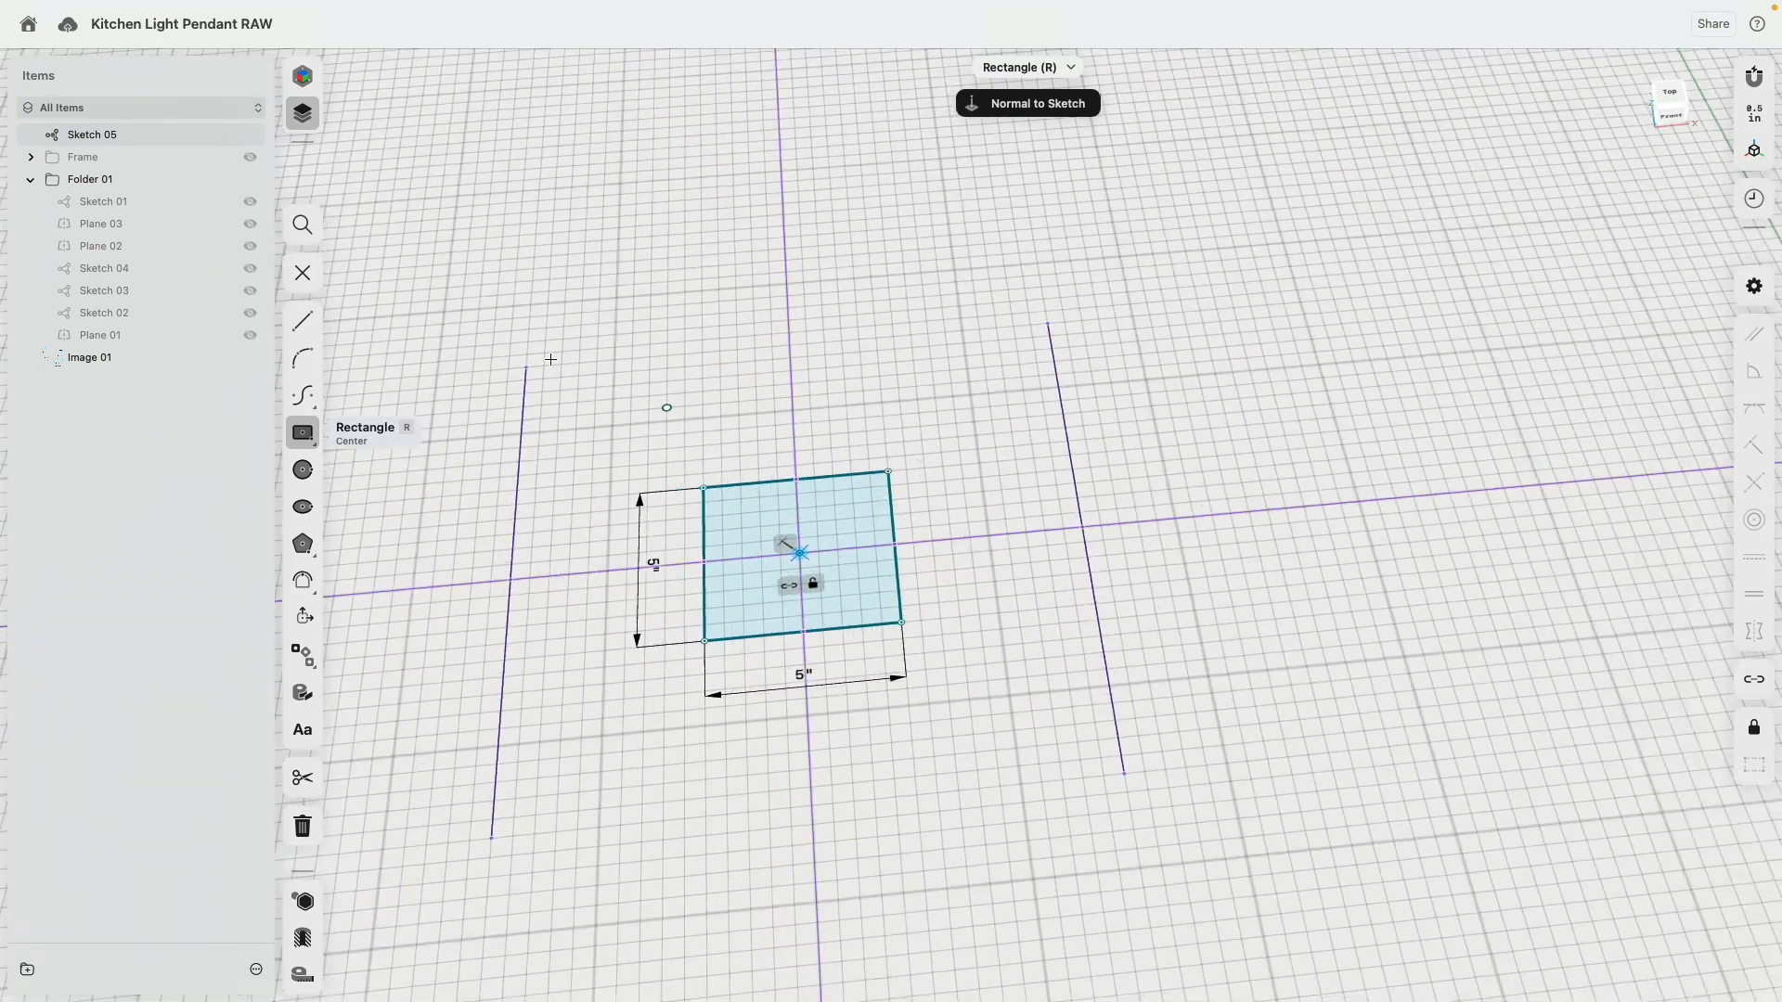
pyautogui.click(511, 579)
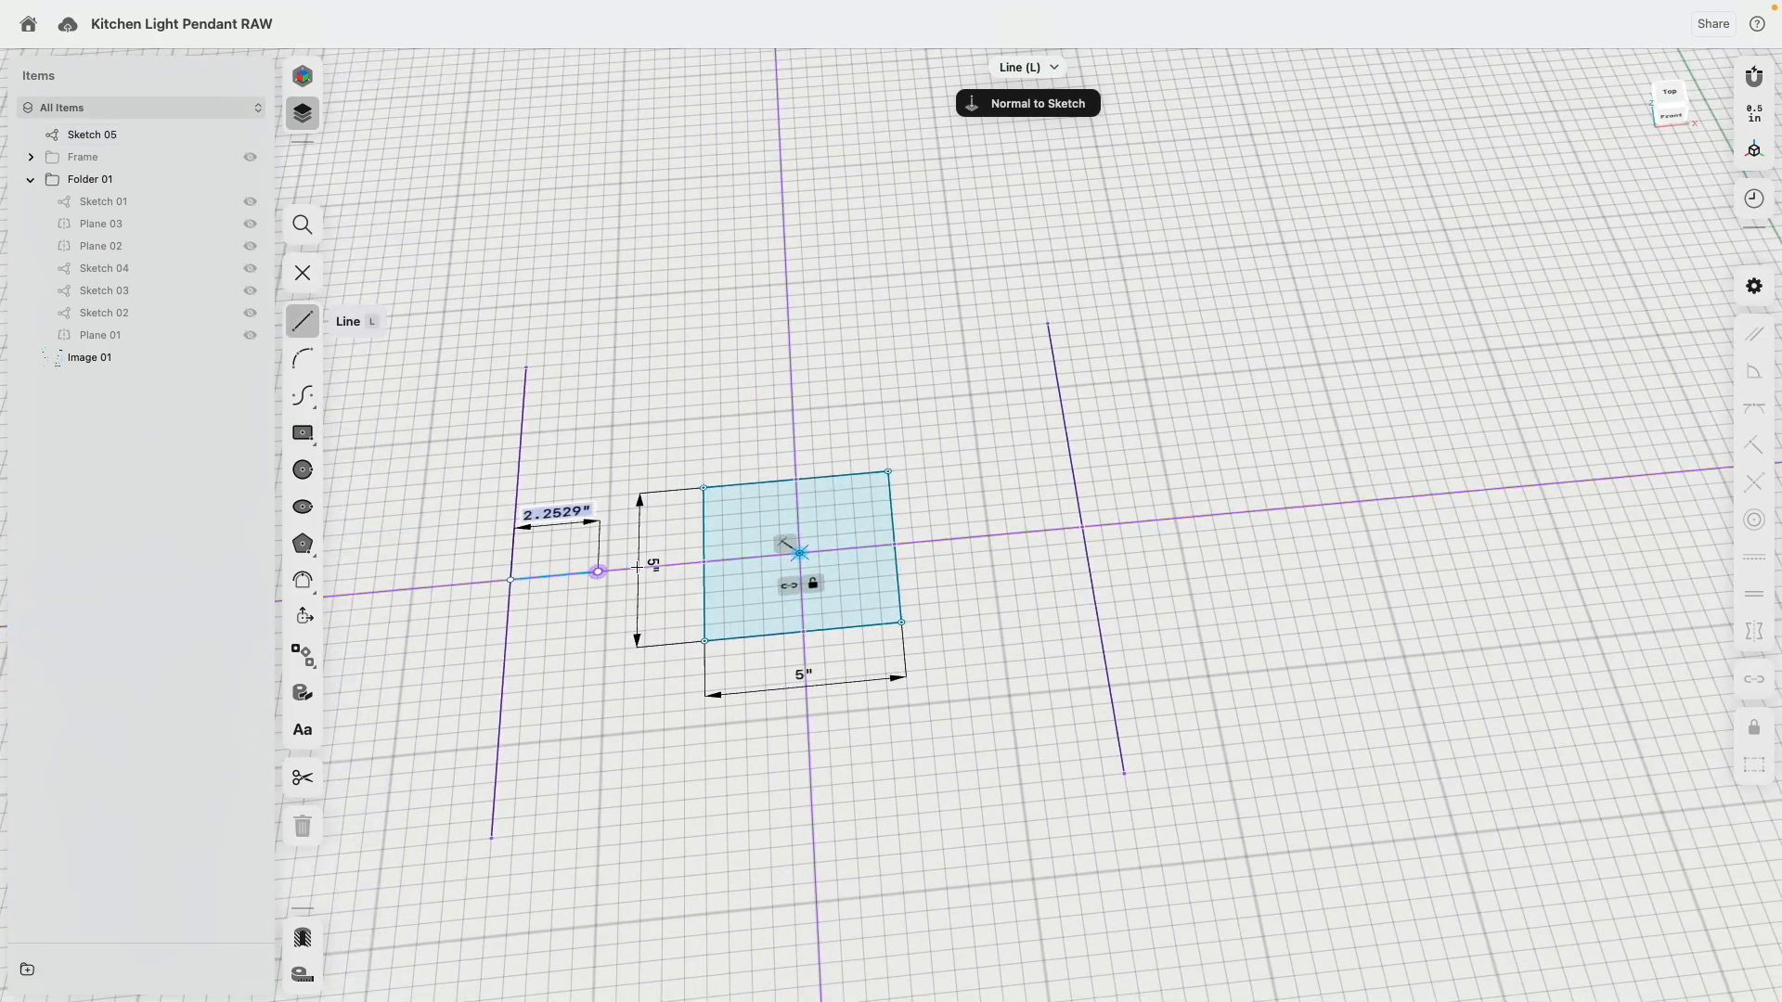
pyautogui.click(704, 561)
pyautogui.click(901, 544)
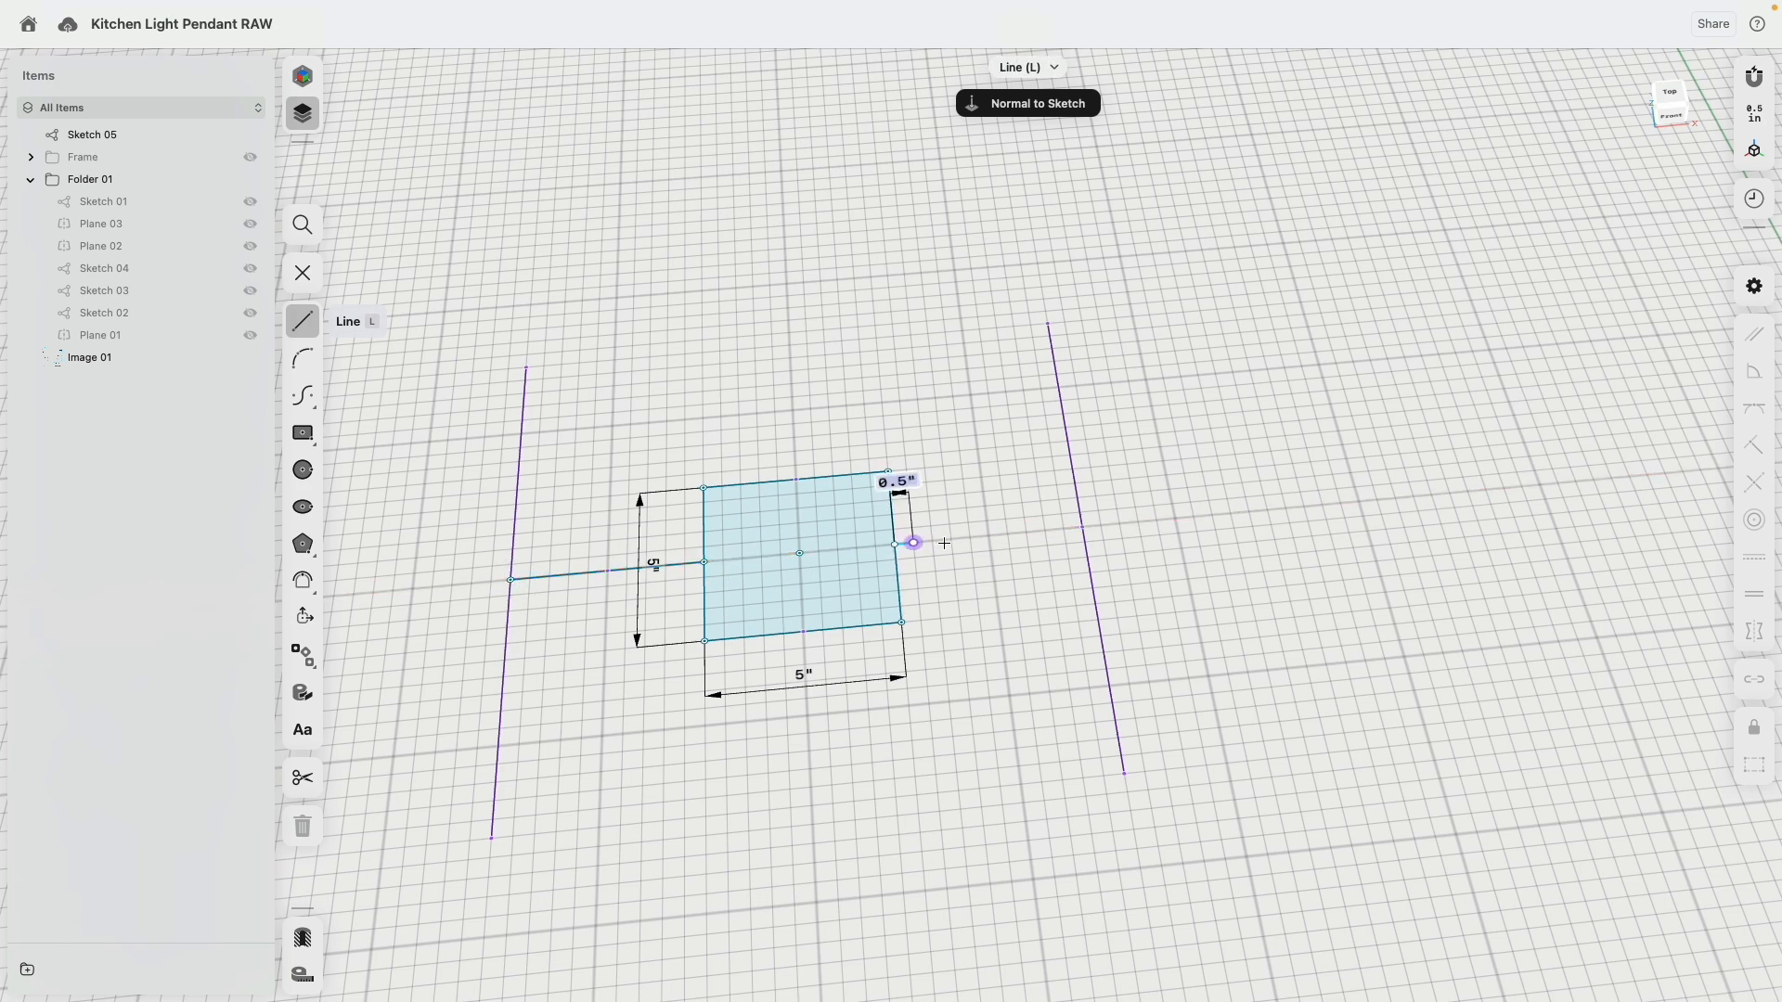
pyautogui.click(1082, 527)
pyautogui.press('Escape')
# Constrain the two connecting lines beside the 5 in square to equal length and apply a Horizontal/Vertical constraint to the right one.
pyautogui.click(799, 569)
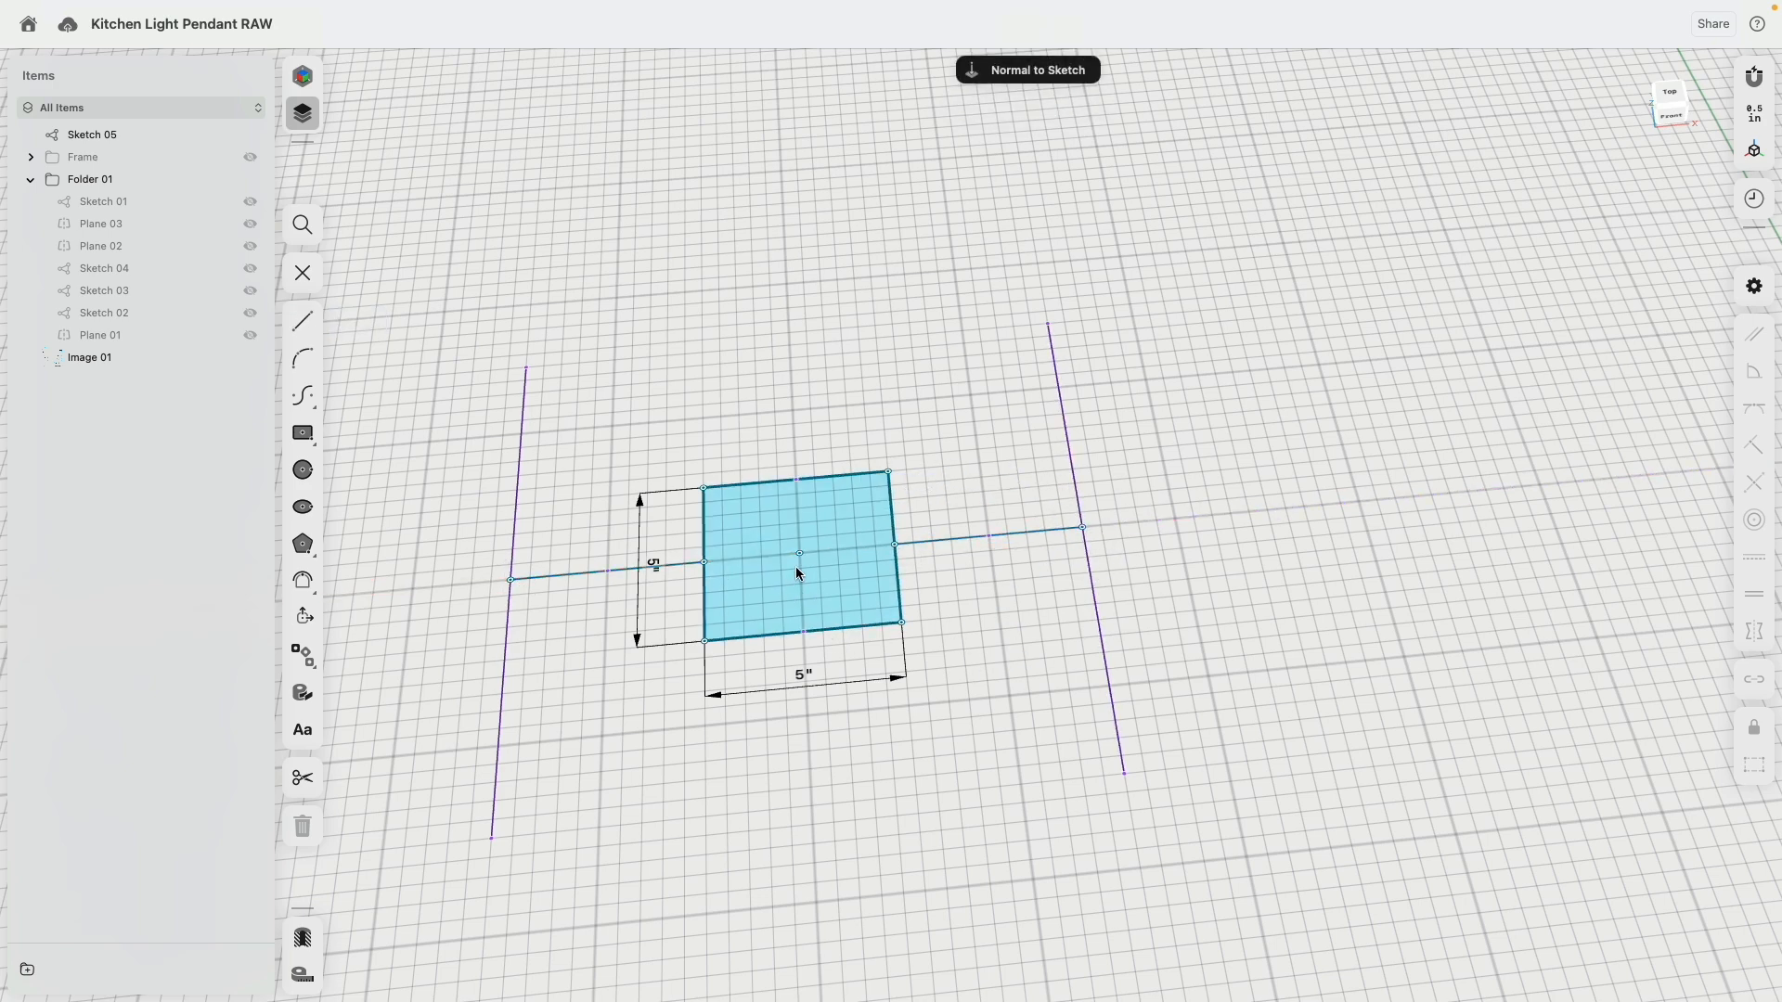
pyautogui.moveTo(799, 589)
pyautogui.mouseDown()
pyautogui.moveTo(804, 614)
pyautogui.moveTo(809, 595)
pyautogui.mouseUp()
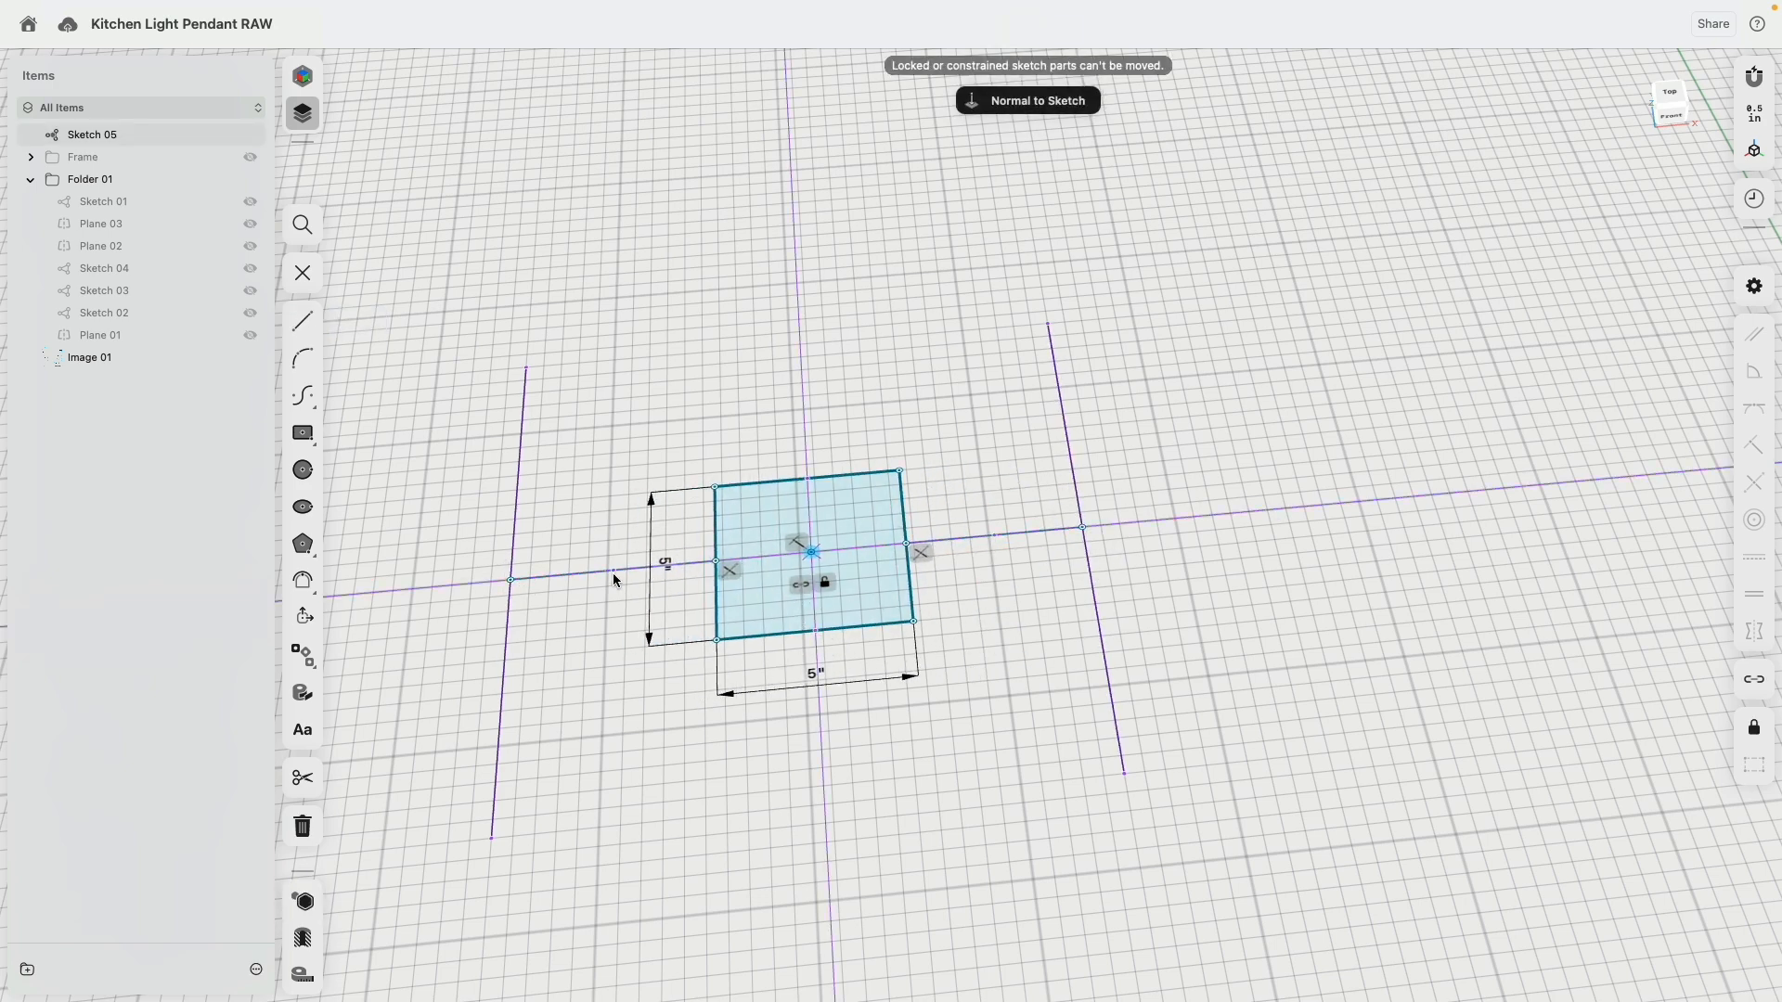
pyautogui.click(613, 570)
pyautogui.click(994, 536)
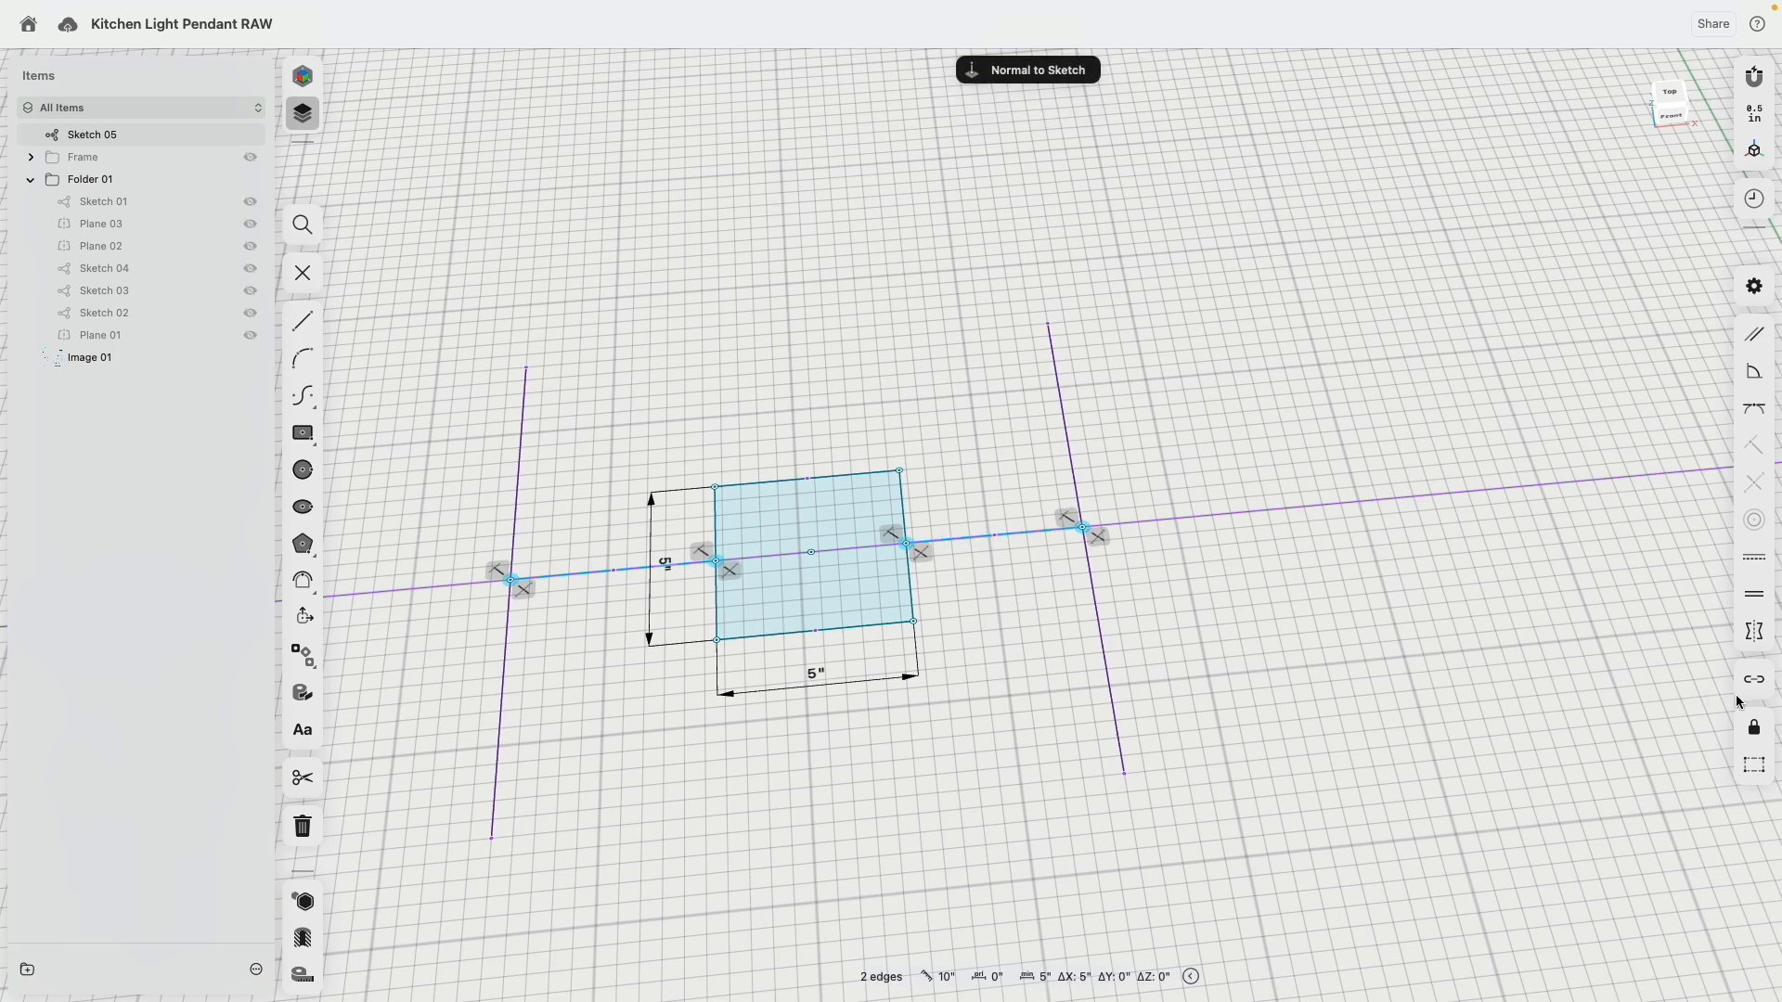
pyautogui.click(1754, 594)
pyautogui.click(1207, 732)
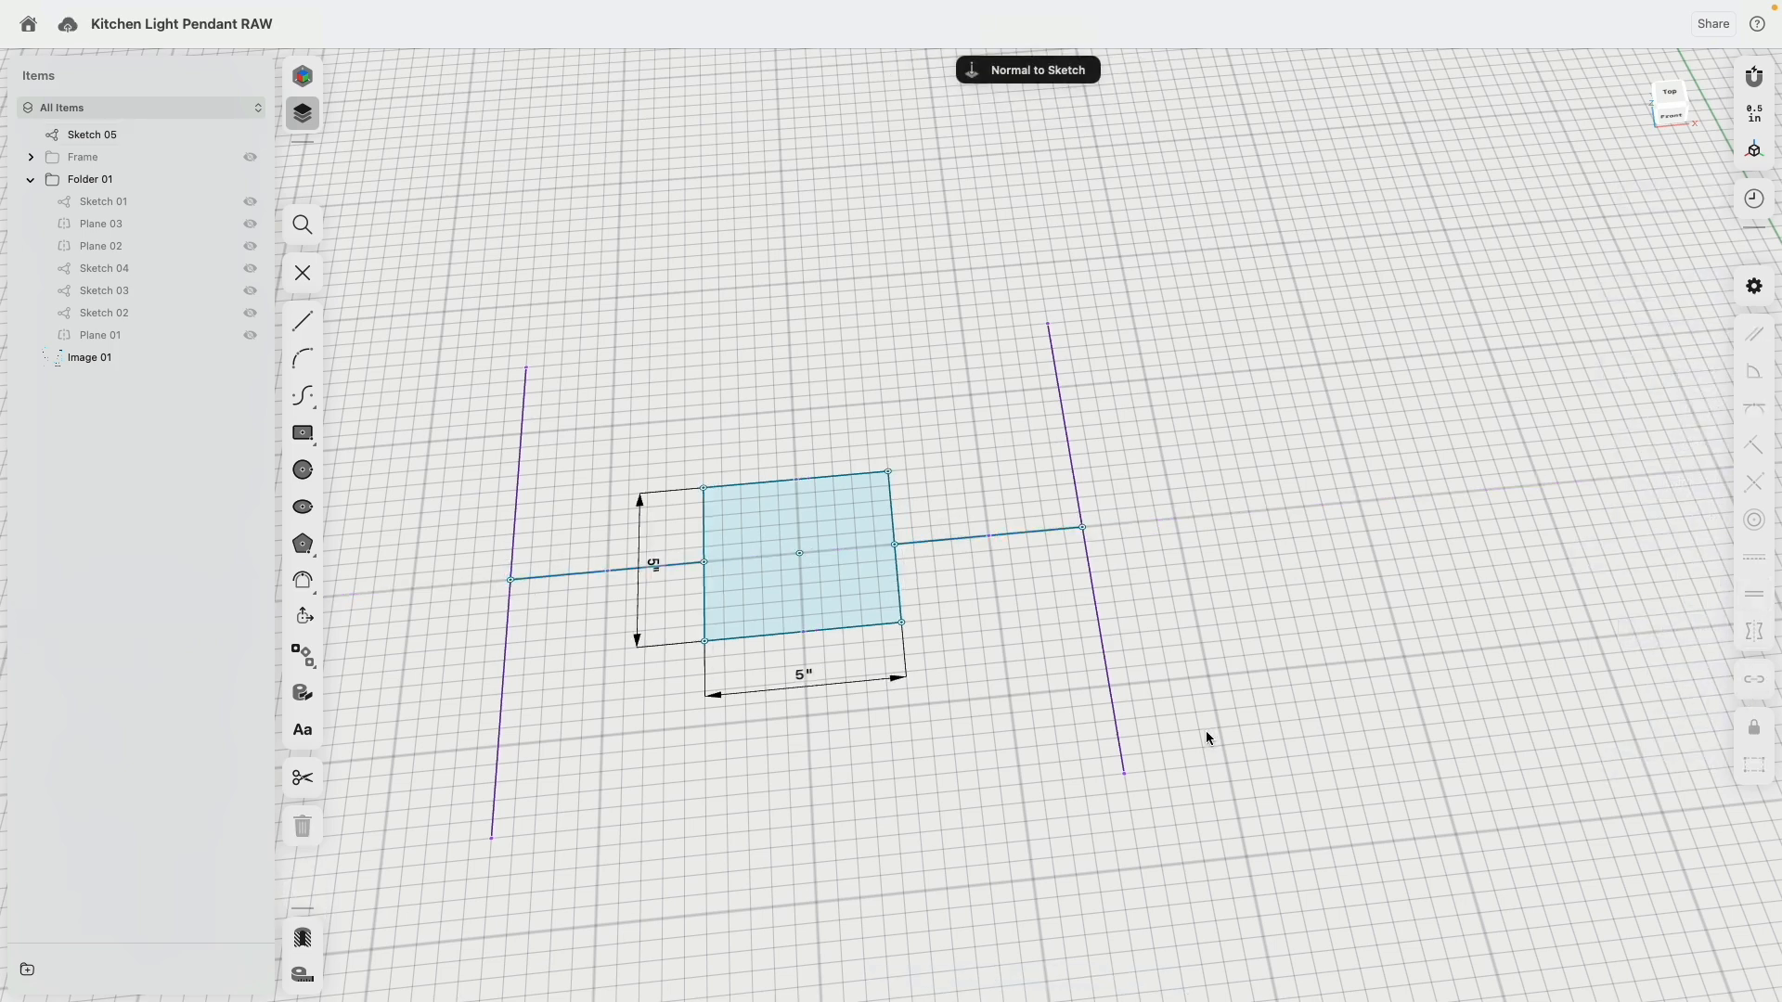
pyautogui.click(932, 542)
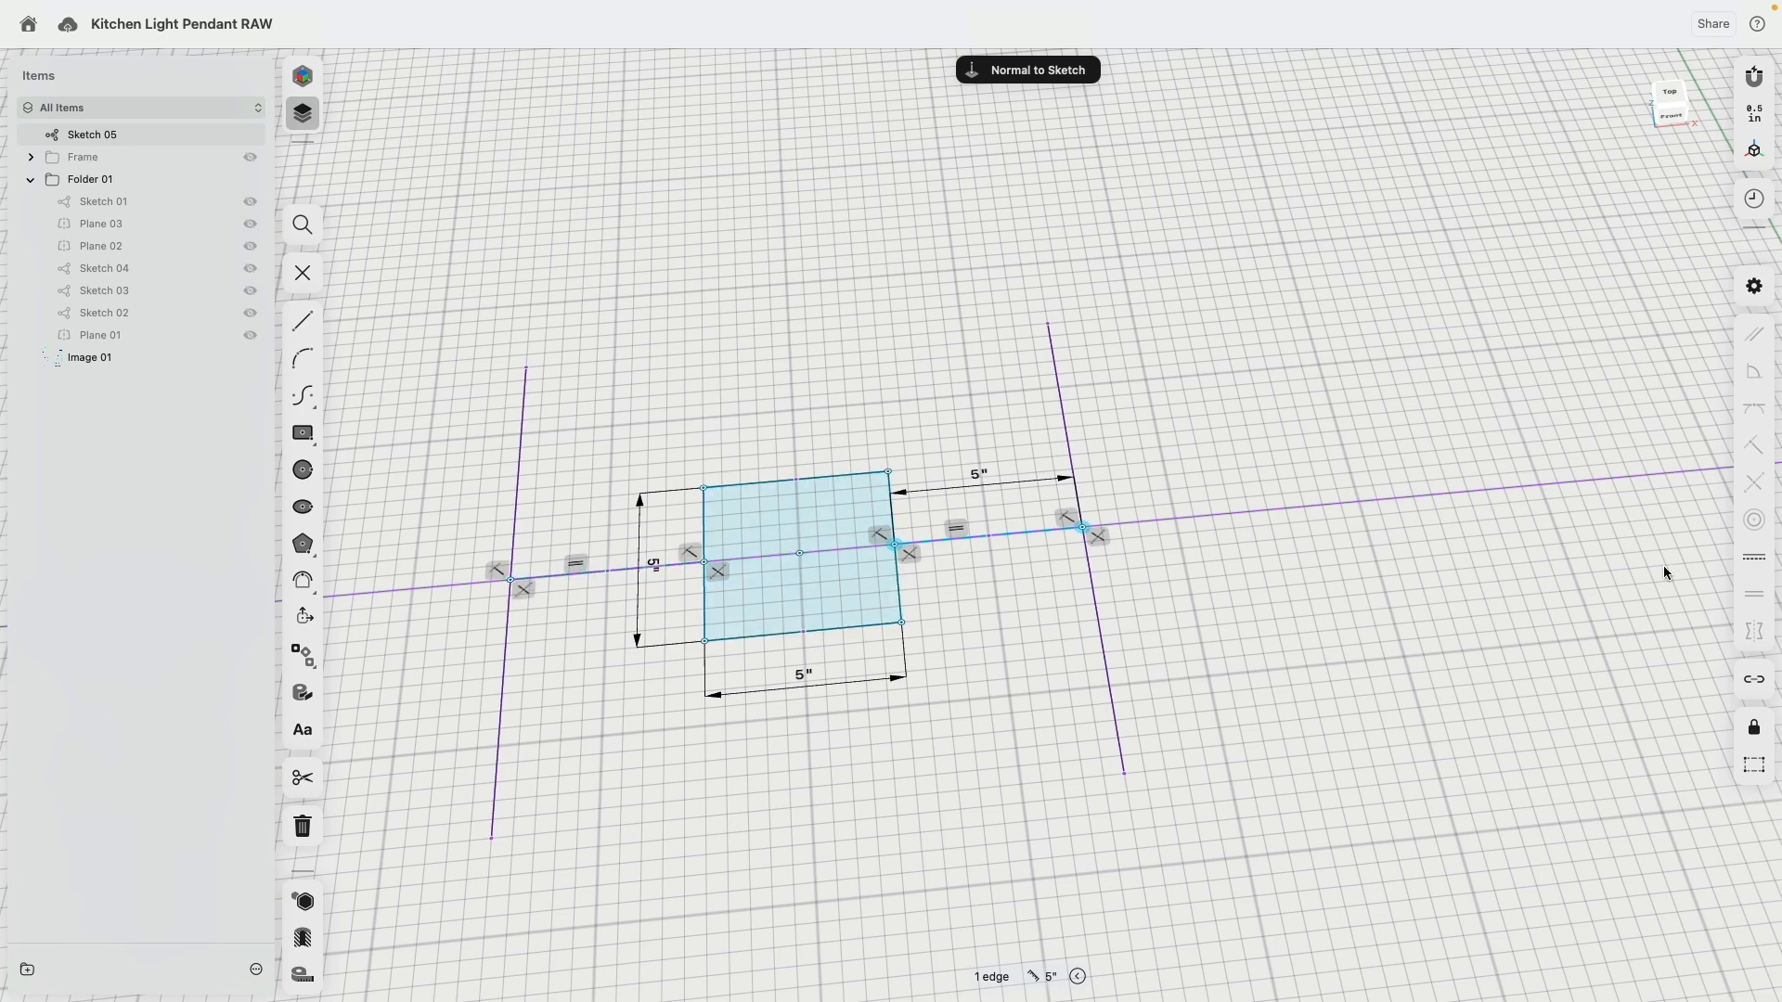
pyautogui.click(1755, 560)
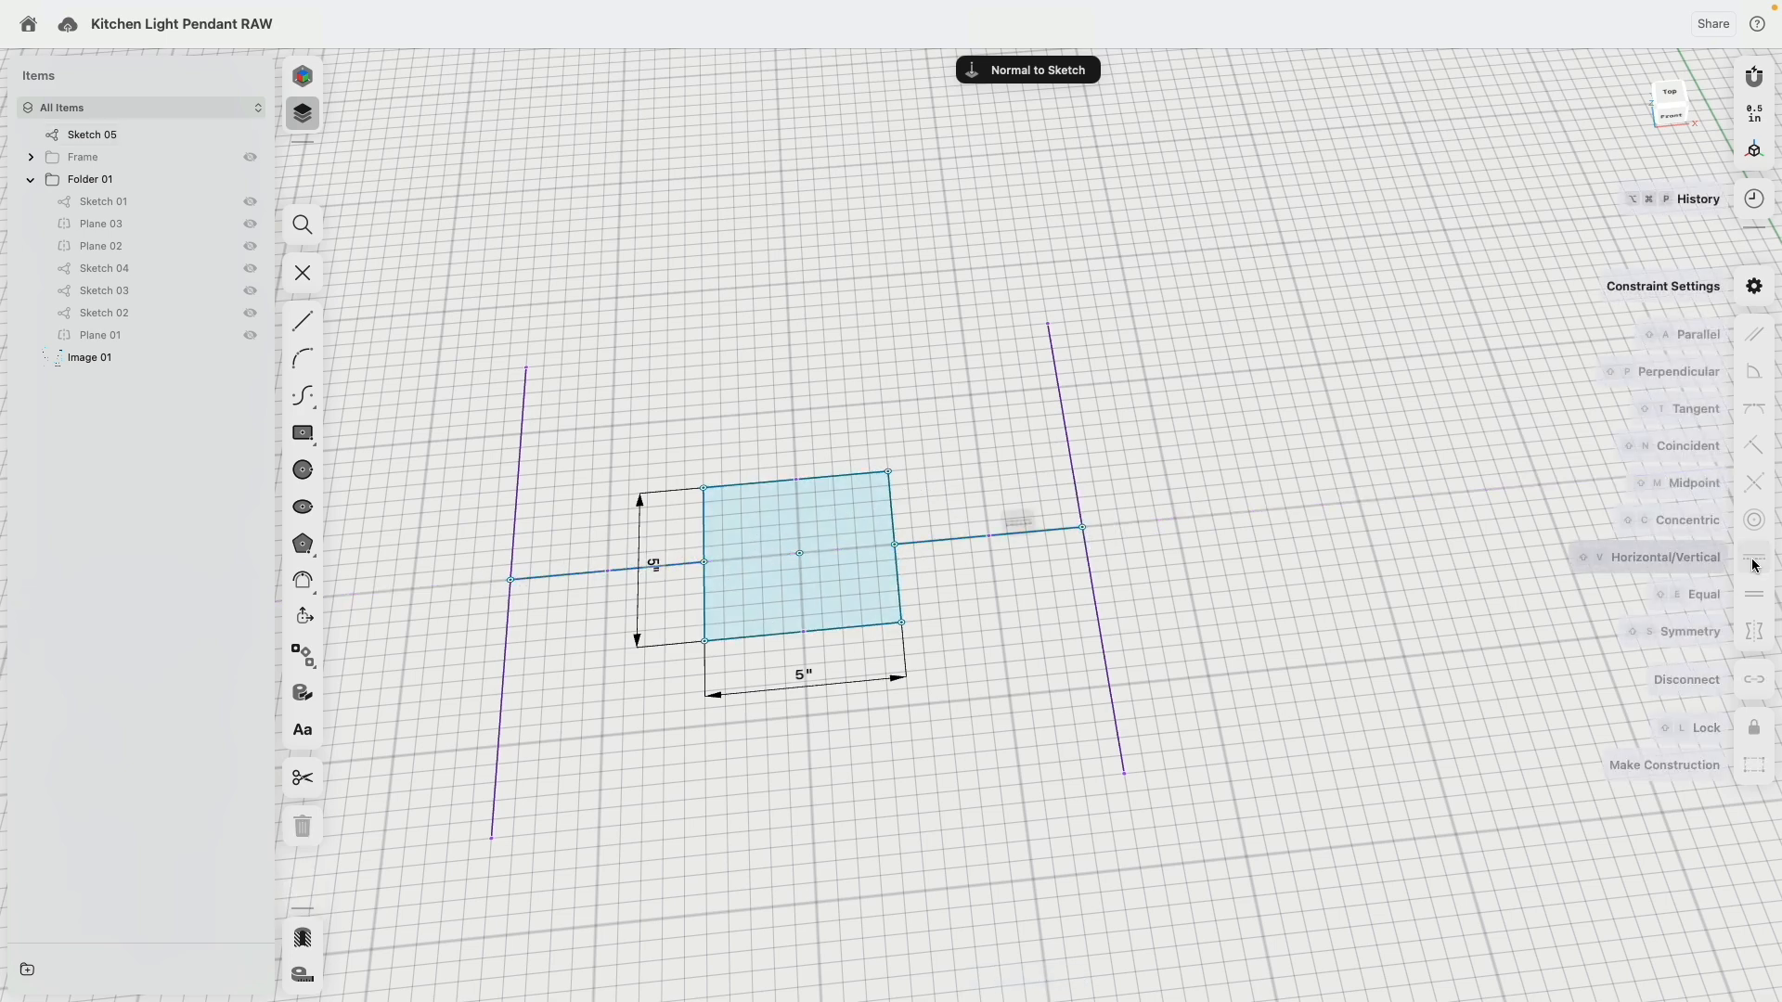
# Convert the two projected lines and the two connecting lines beside the 5 in square into construction geometry.
pyautogui.click(595, 574)
pyautogui.click(516, 506)
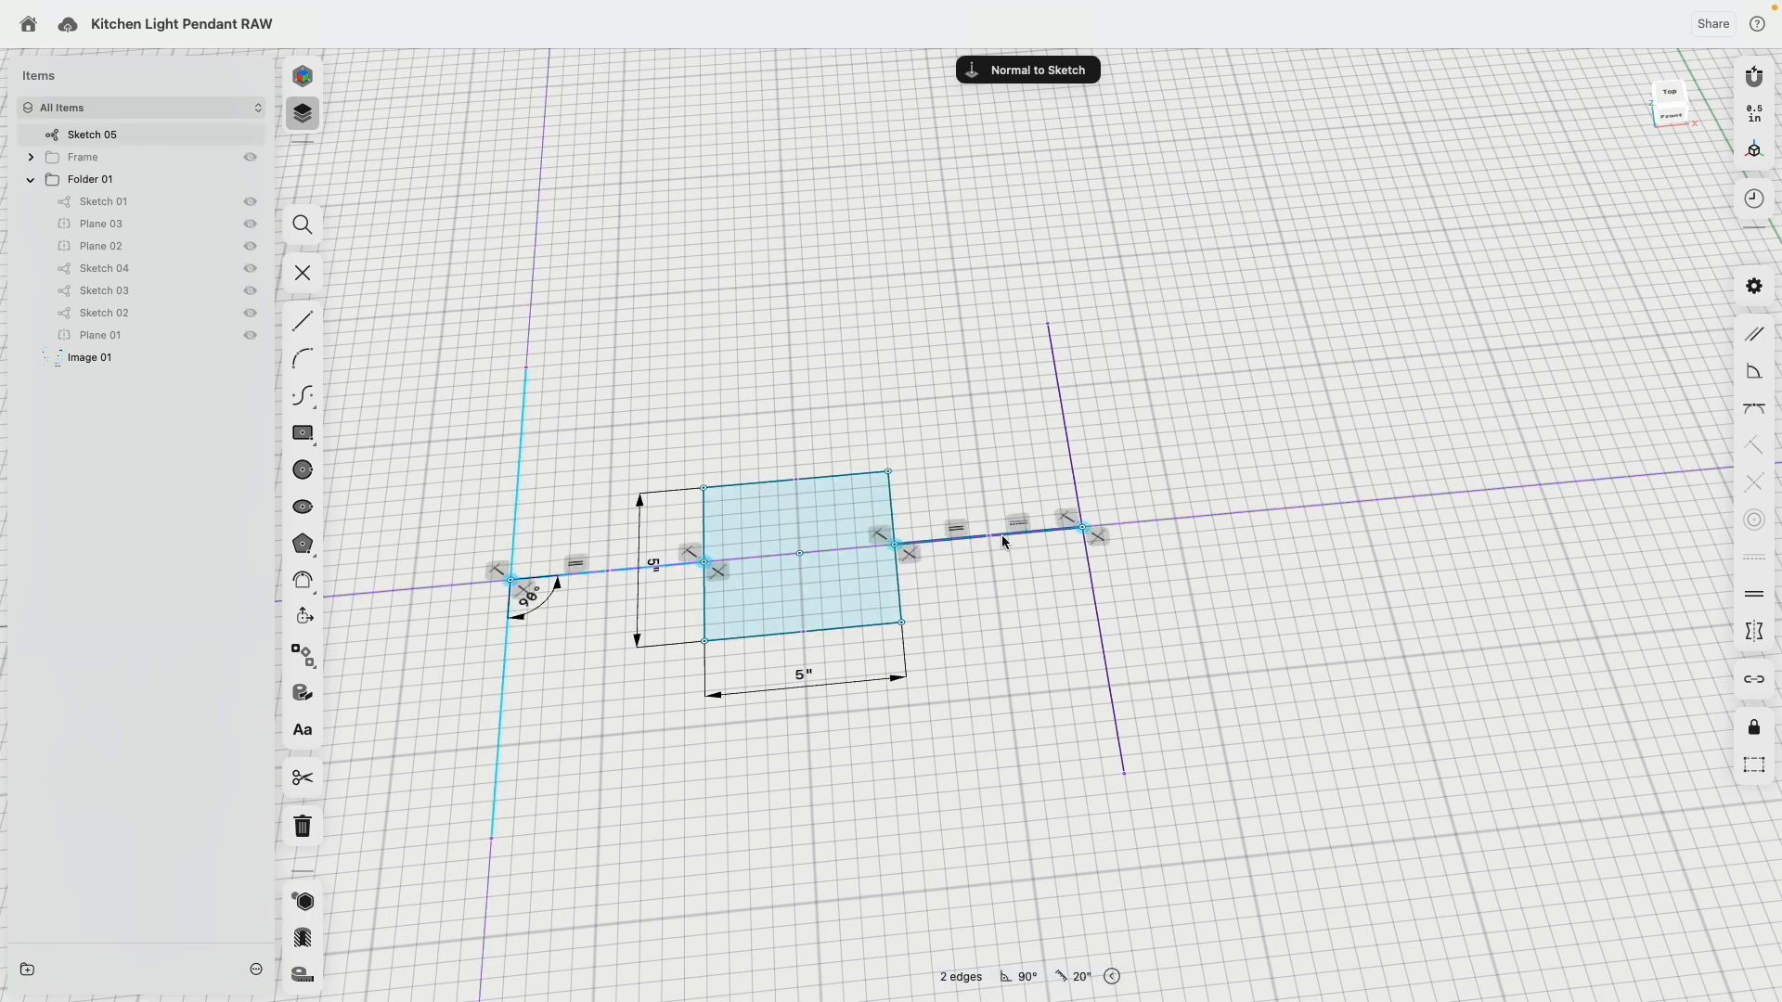
pyautogui.click(1005, 543)
pyautogui.click(1071, 453)
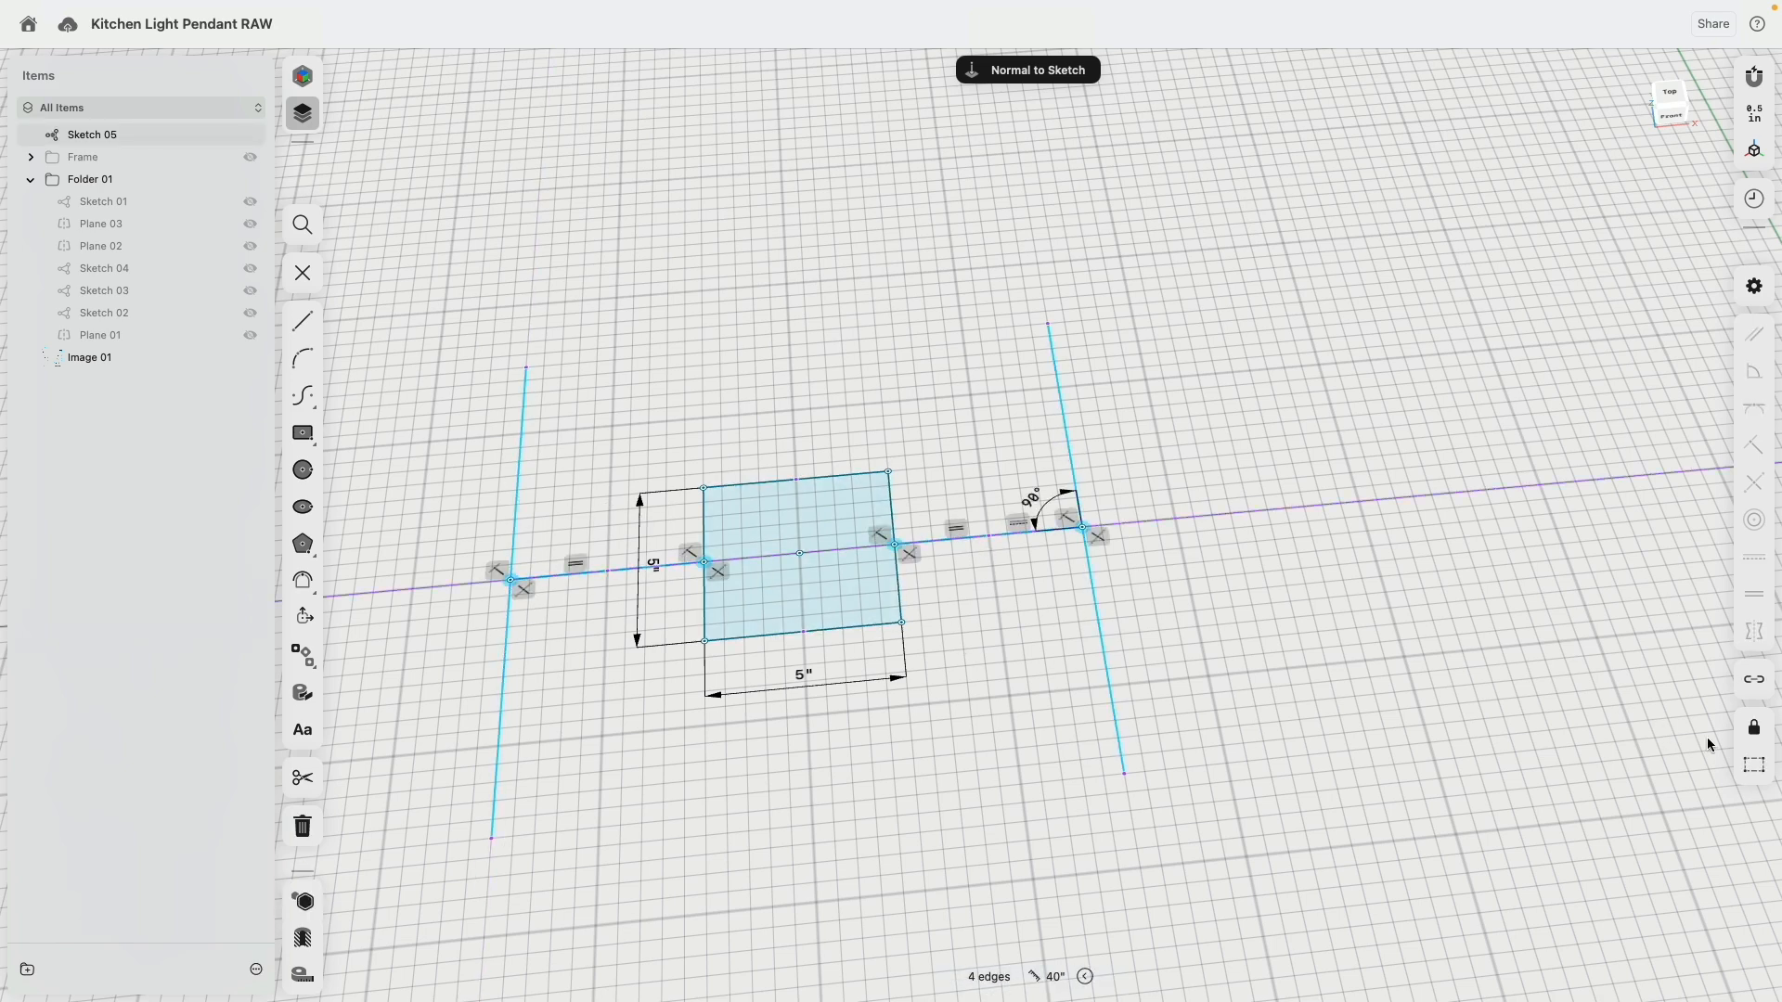
pyautogui.click(1755, 767)
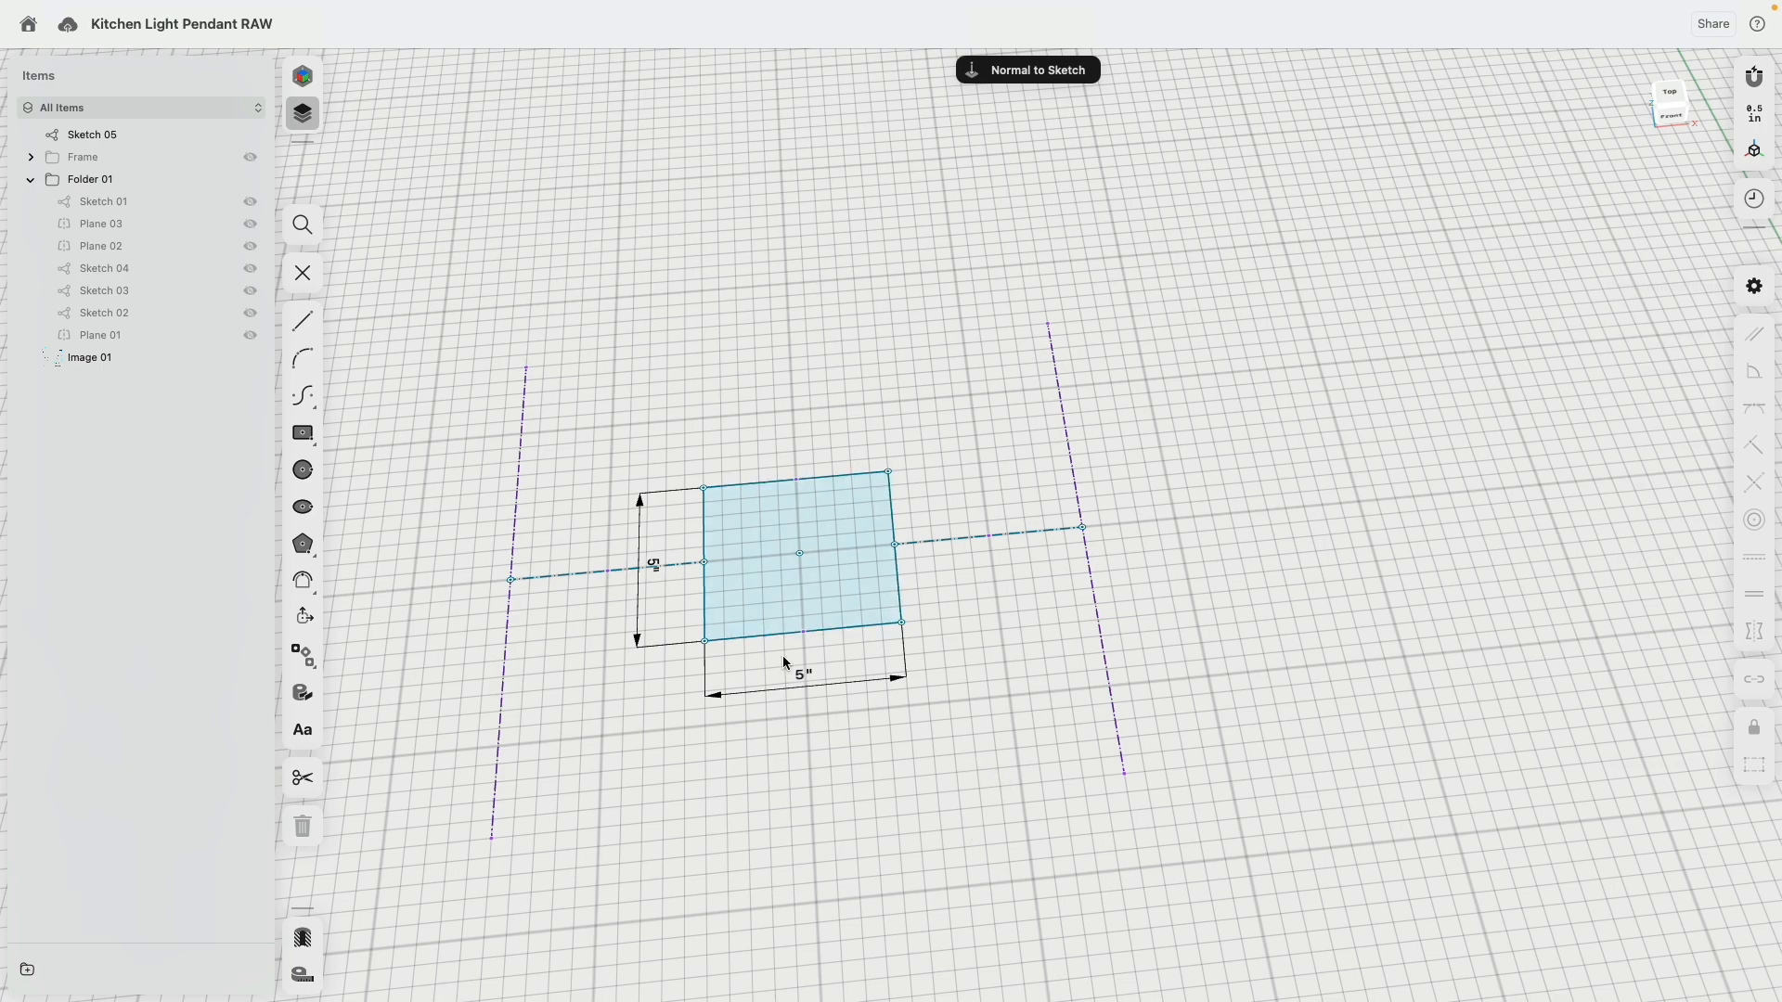
# Draw two lines across the full width of the 5 in square, about 0.6 in below its upper edge and 0.8 in above its lower edge.
pyautogui.scroll(3, 794, 430)
pyautogui.moveTo(794, 430); pyautogui.dragTo(749, 328, button='middle')
pyautogui.scroll(-3, 743, 399)
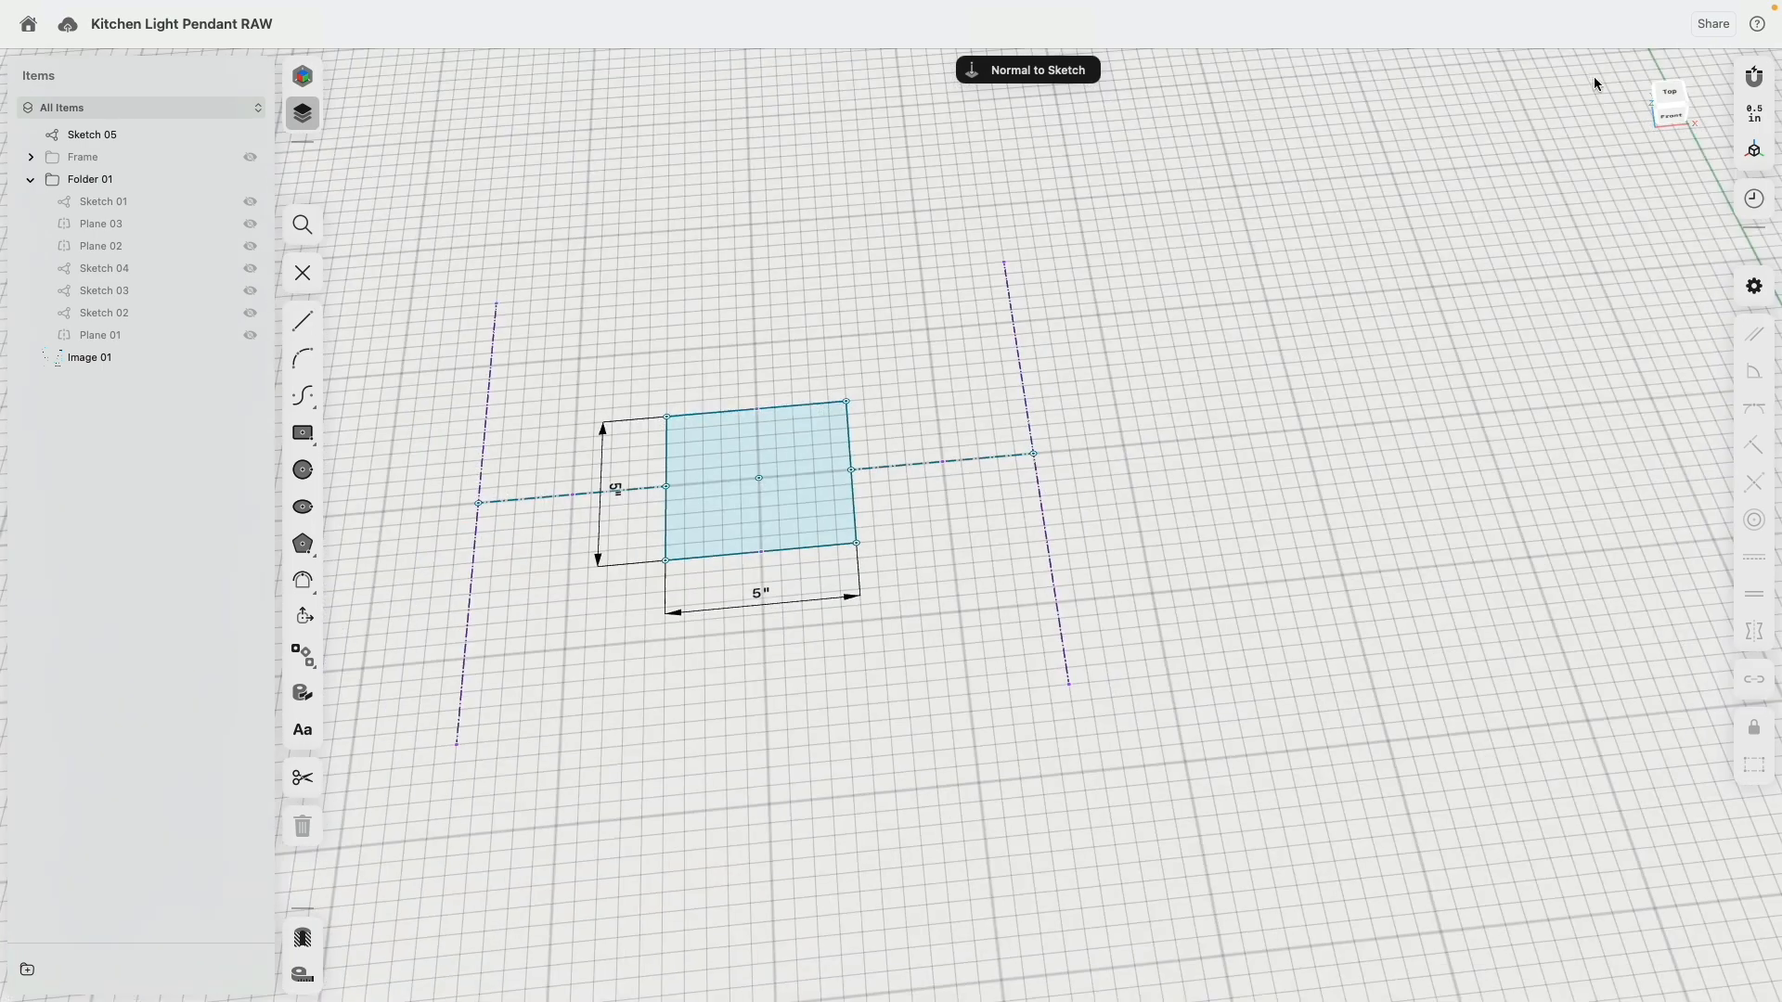
pyautogui.click(1670, 94)
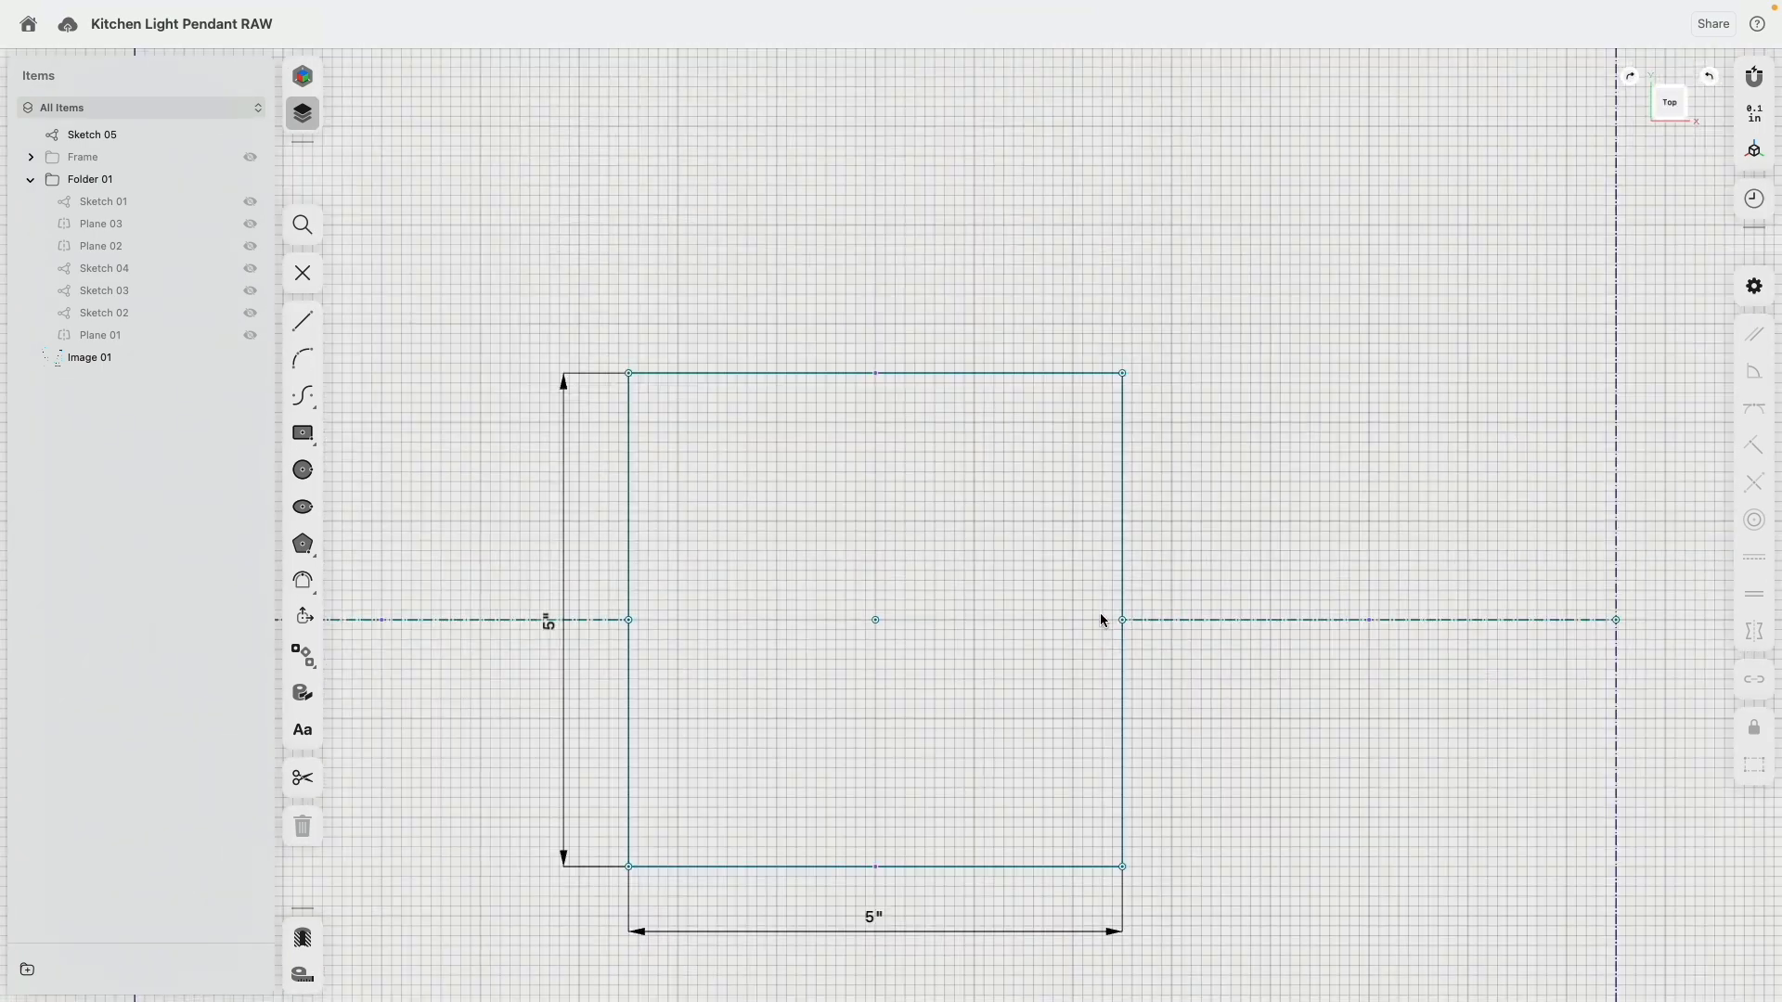
pyautogui.click(302, 321)
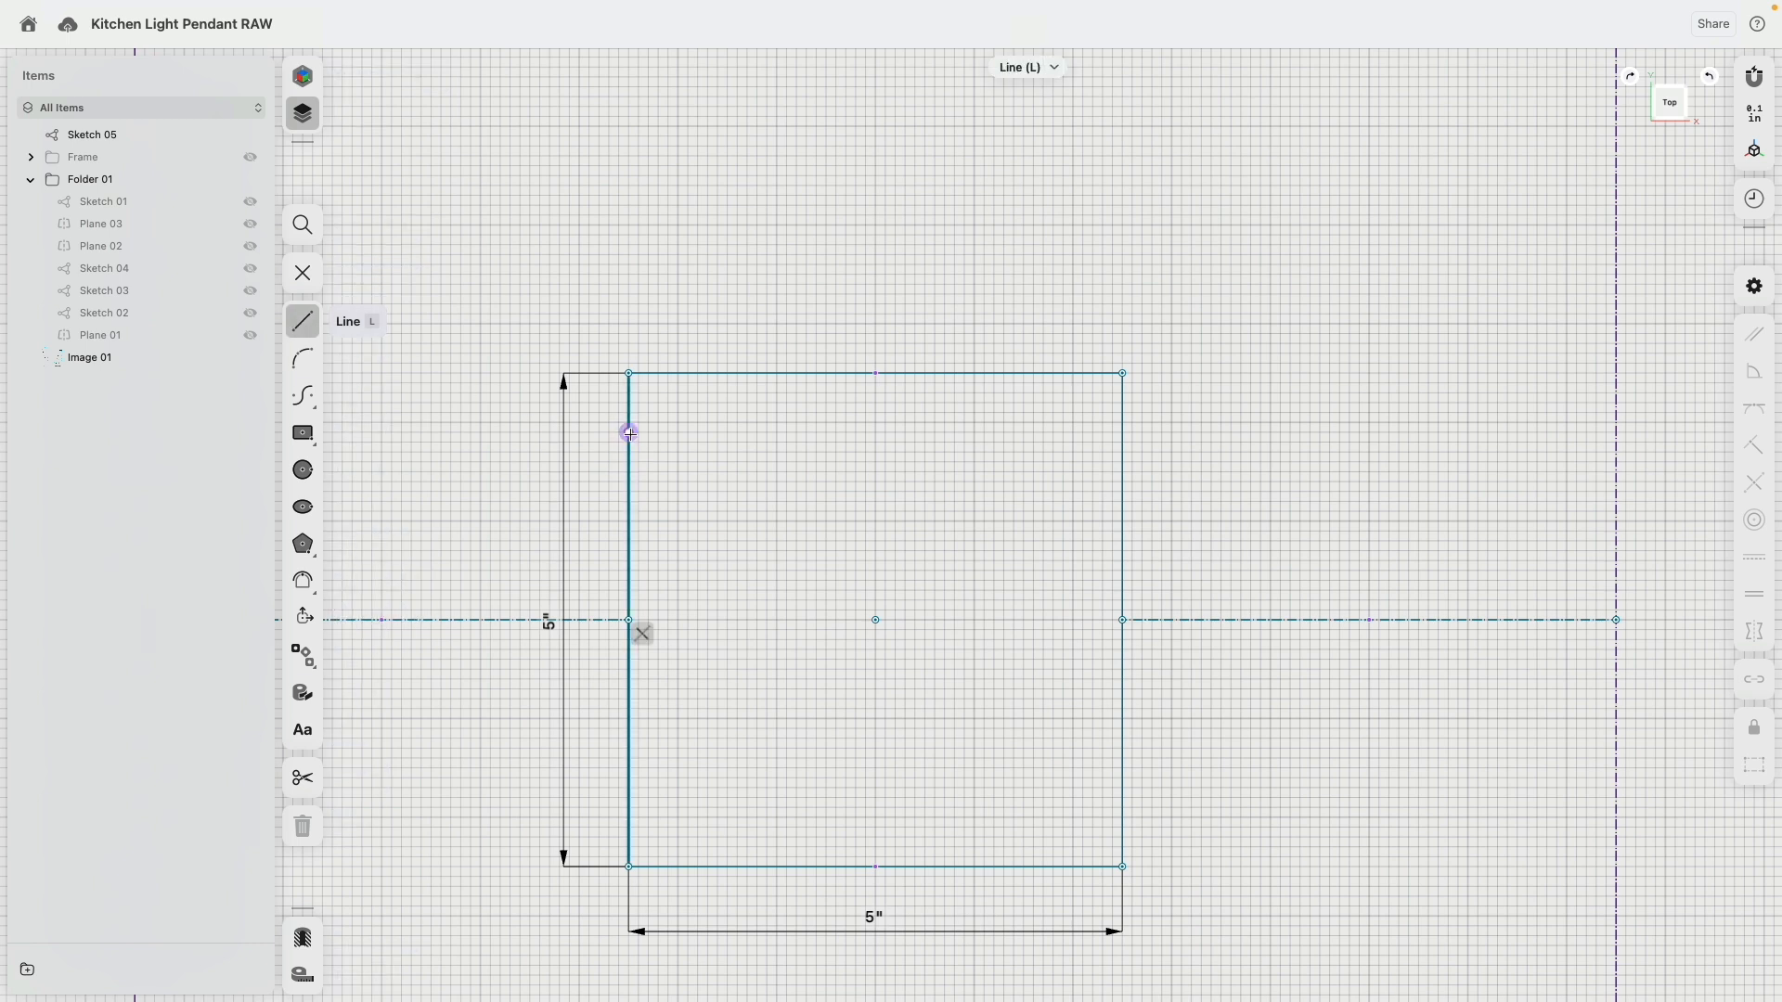
pyautogui.click(629, 433)
pyautogui.click(1122, 432)
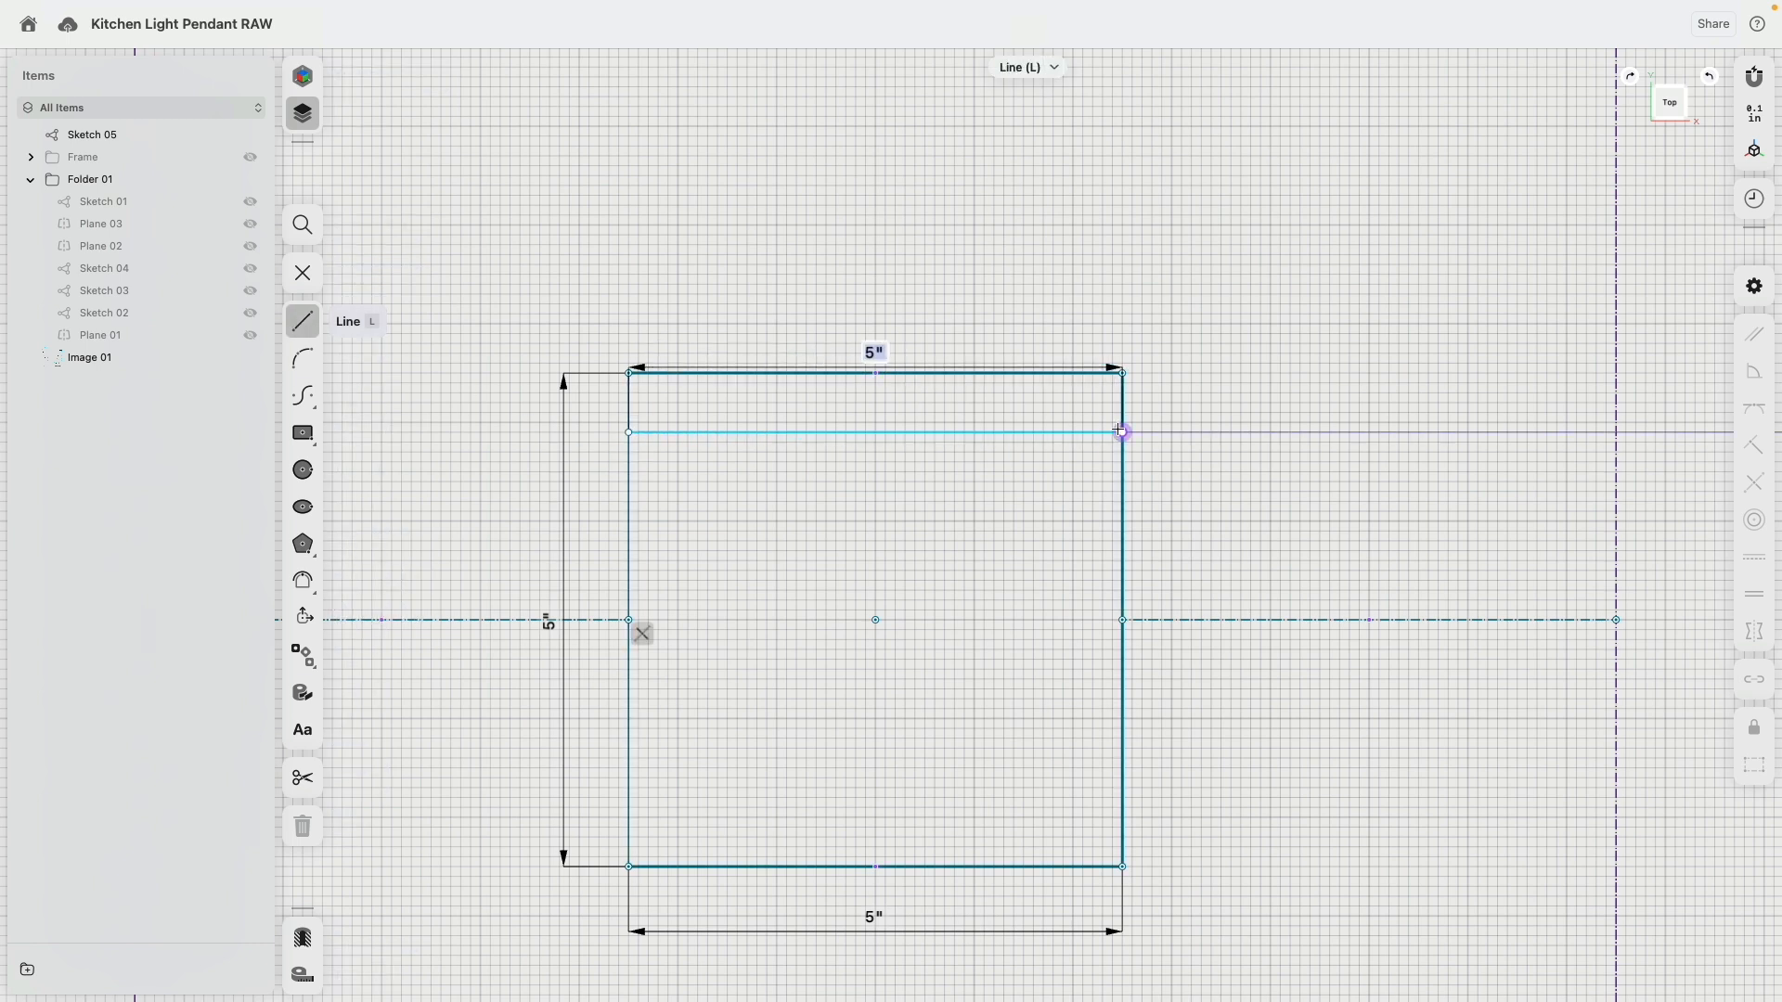
pyautogui.click(1122, 797)
pyautogui.click(629, 788)
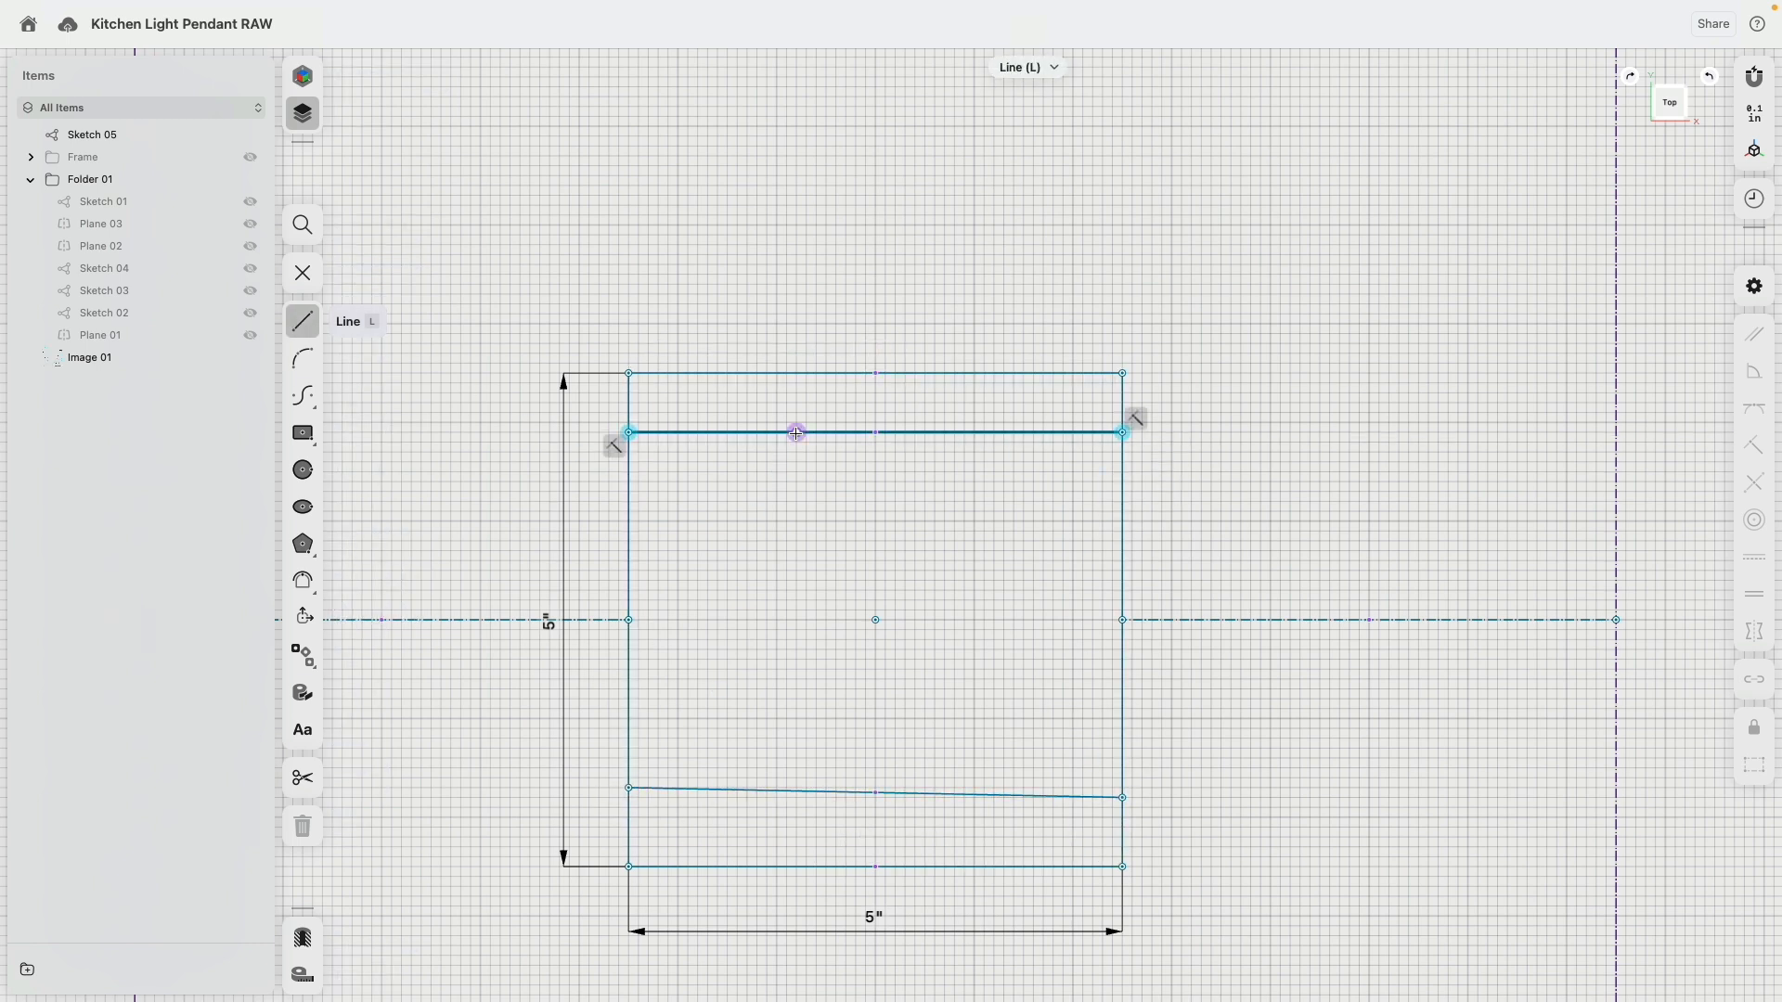
# Draw two upright lines between the two cross lines, one on each side of the square's center.
pyautogui.click(796, 432)
pyautogui.click(809, 791)
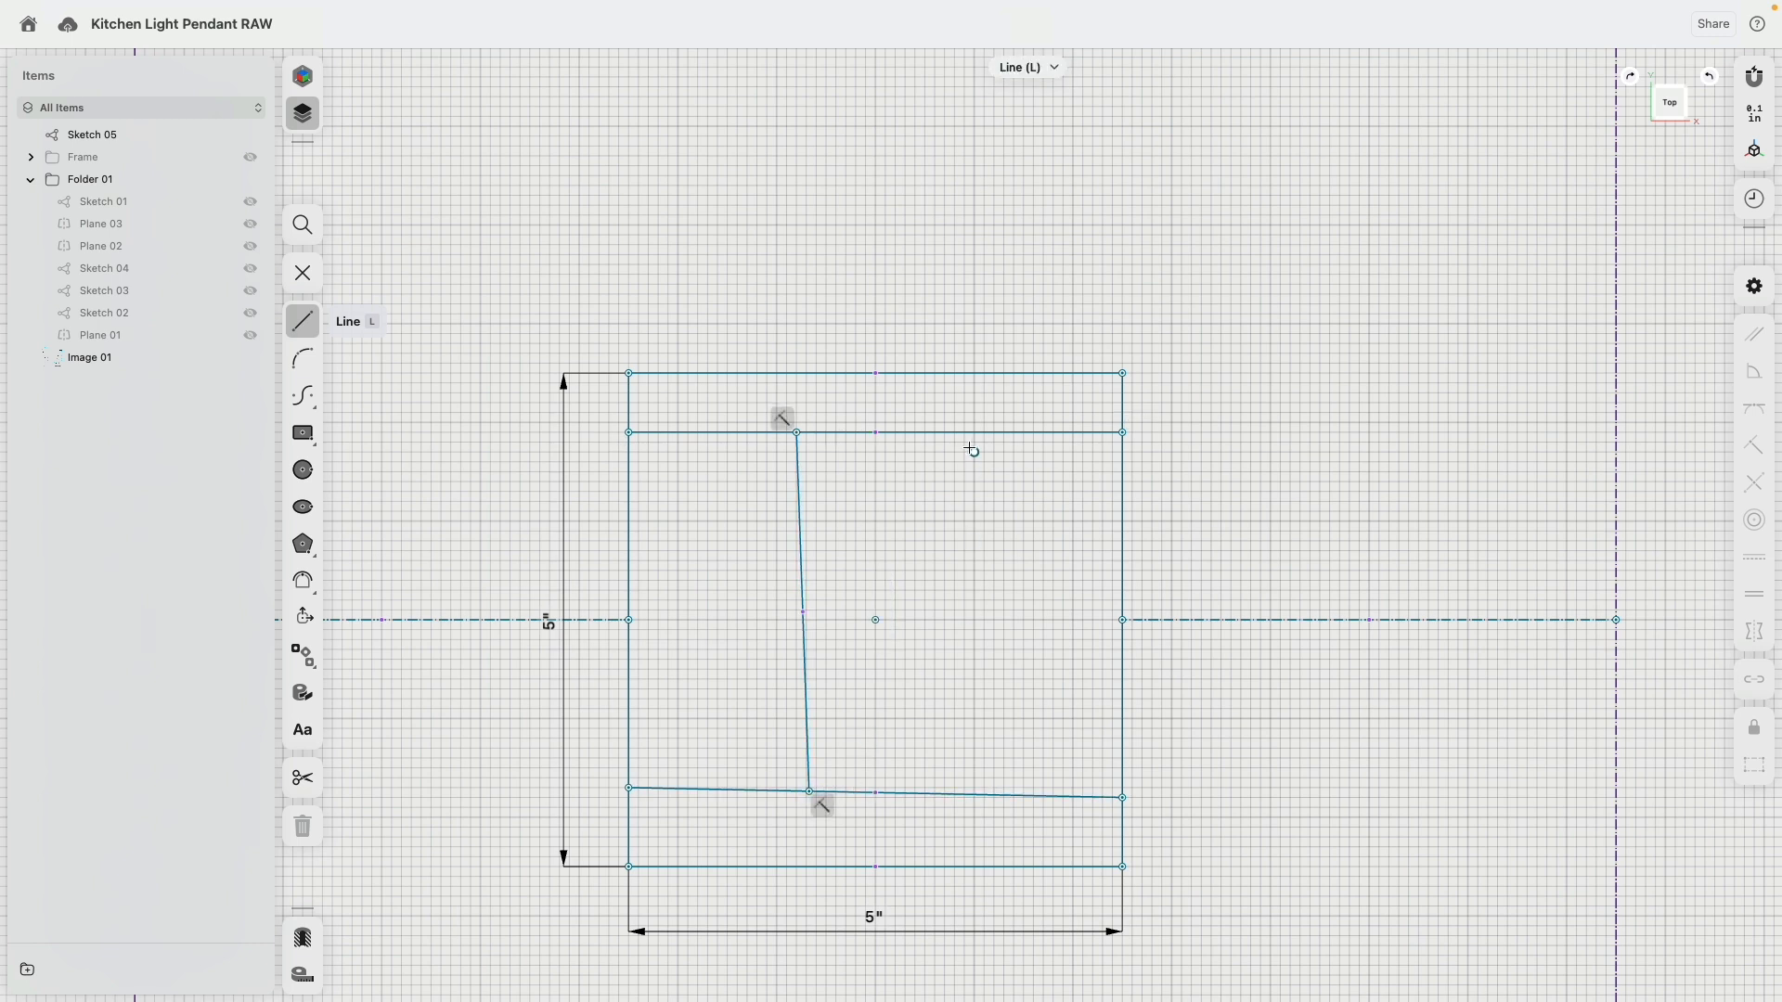
pyautogui.click(963, 433)
pyautogui.click(946, 793)
pyautogui.press('Escape')
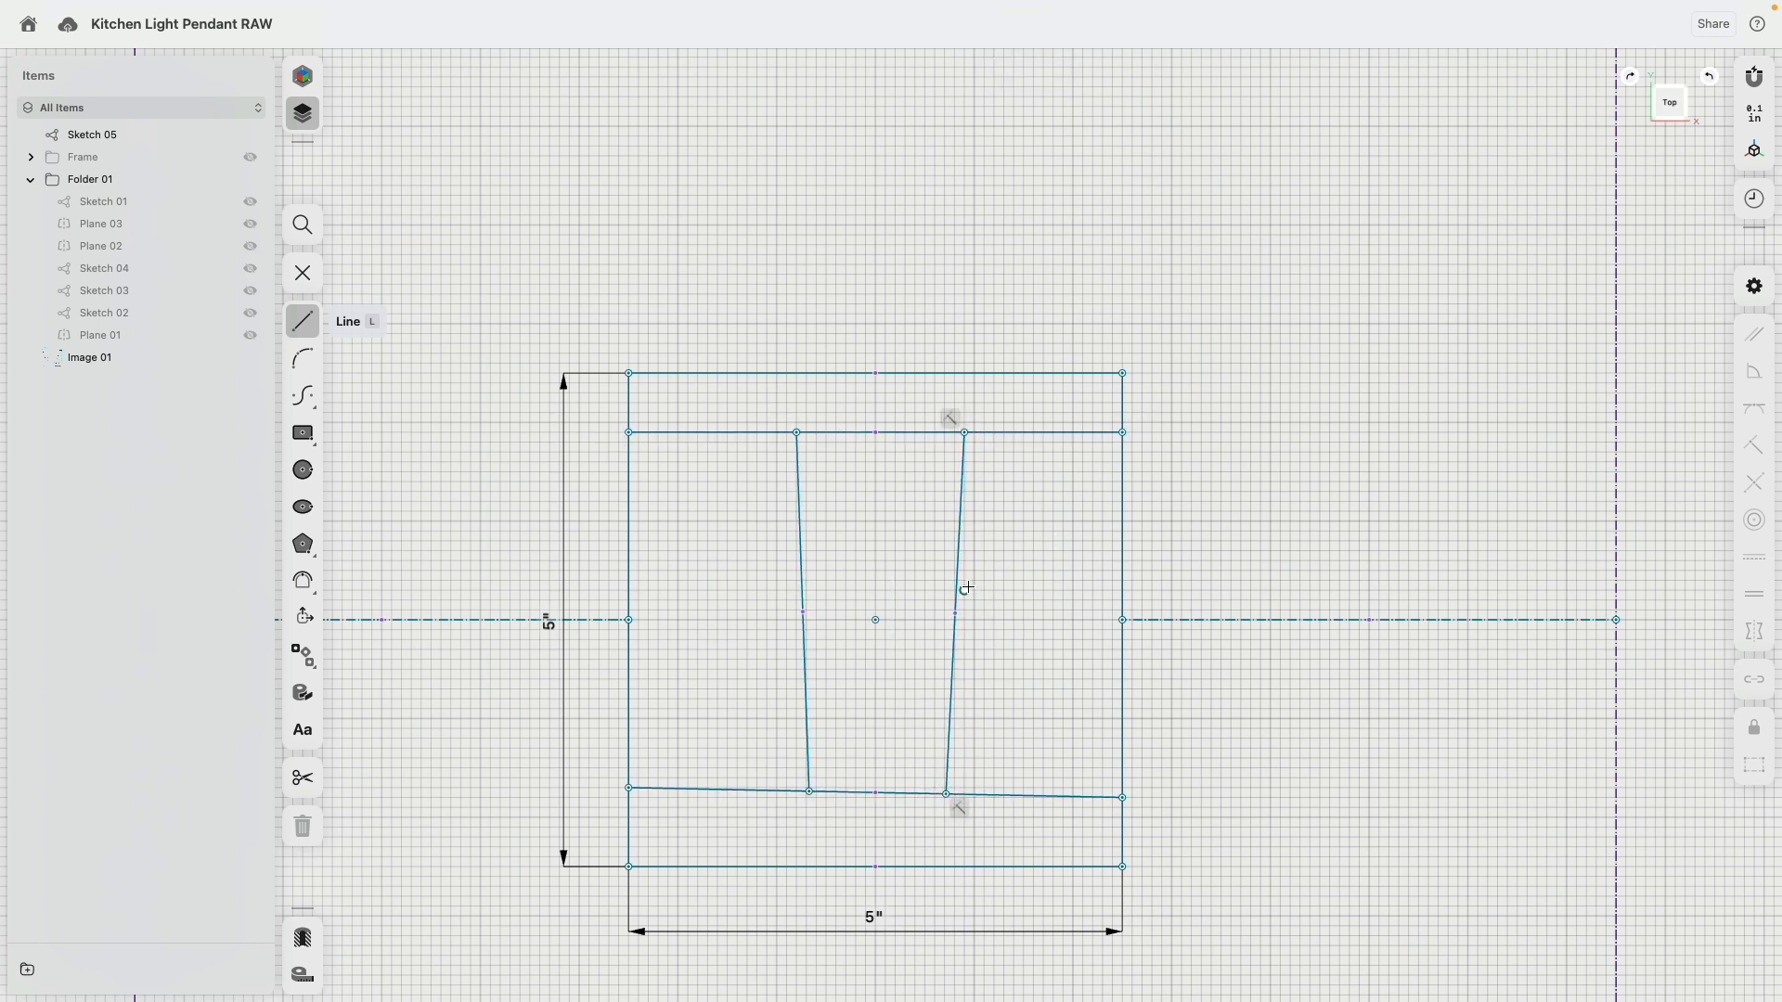
# Apply a Horizontal/Vertical constraint to the two cross lines and the two upright lines inside the square.
pyautogui.doubleClick(962, 546)
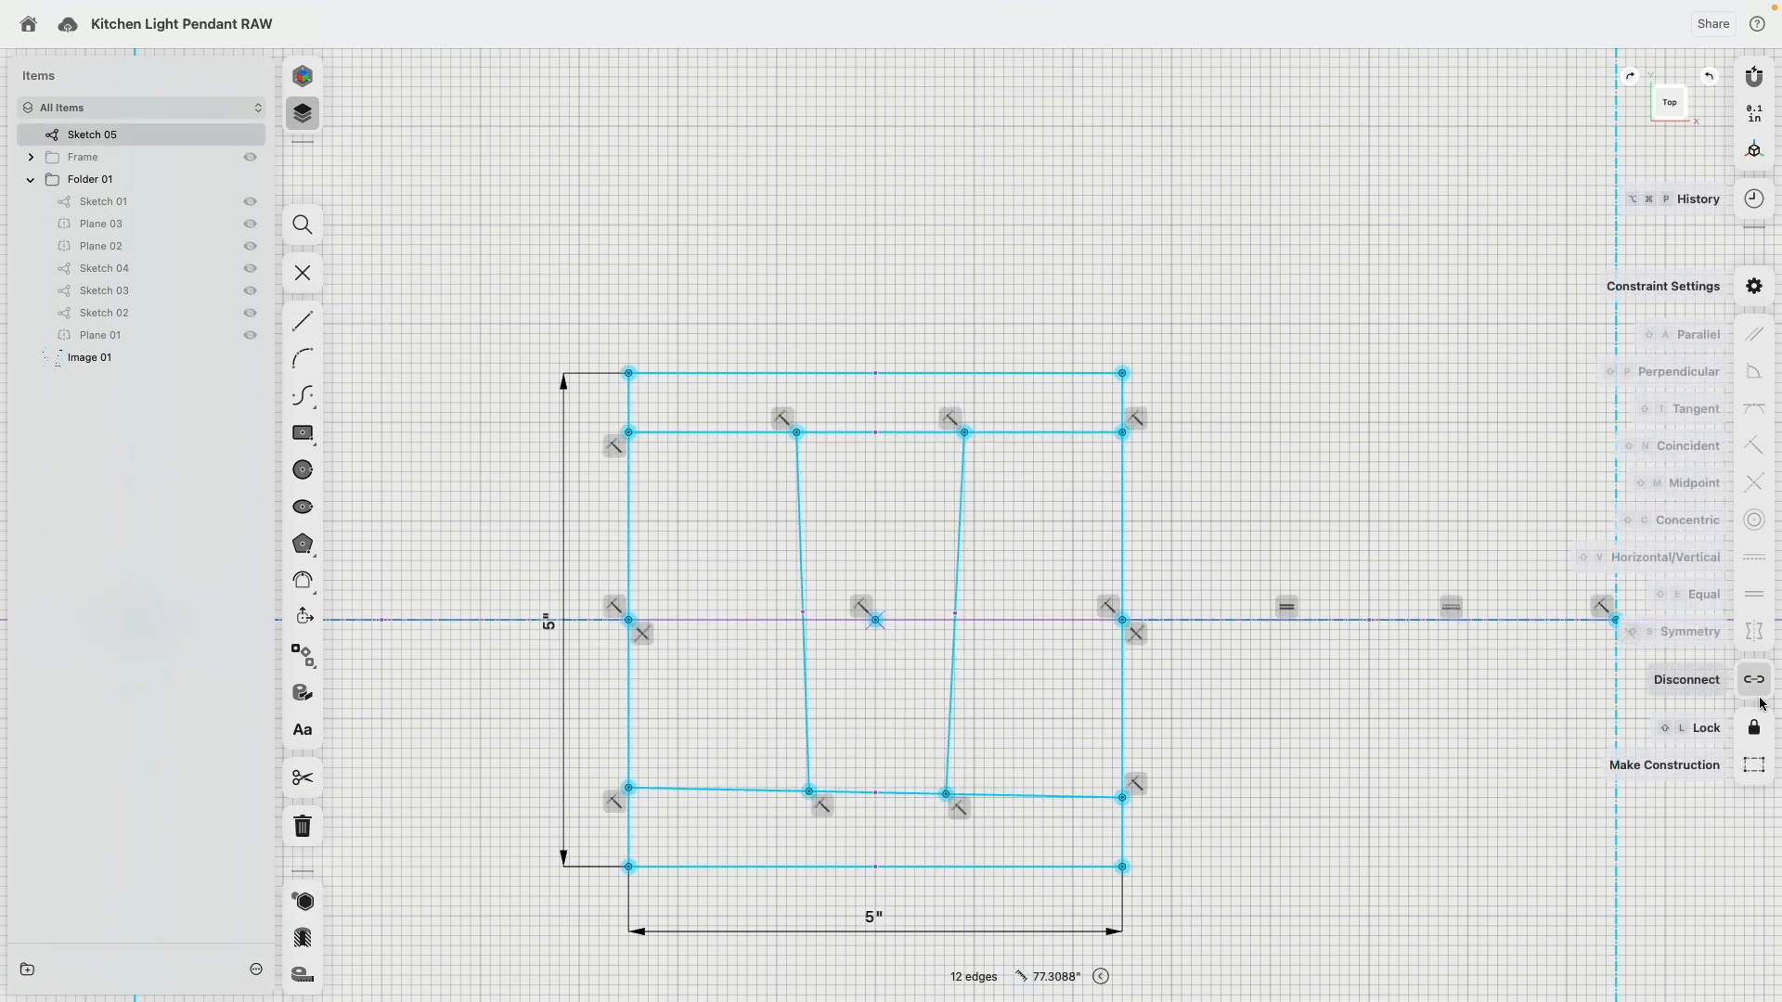
pyautogui.click(910, 481)
pyautogui.click(799, 477)
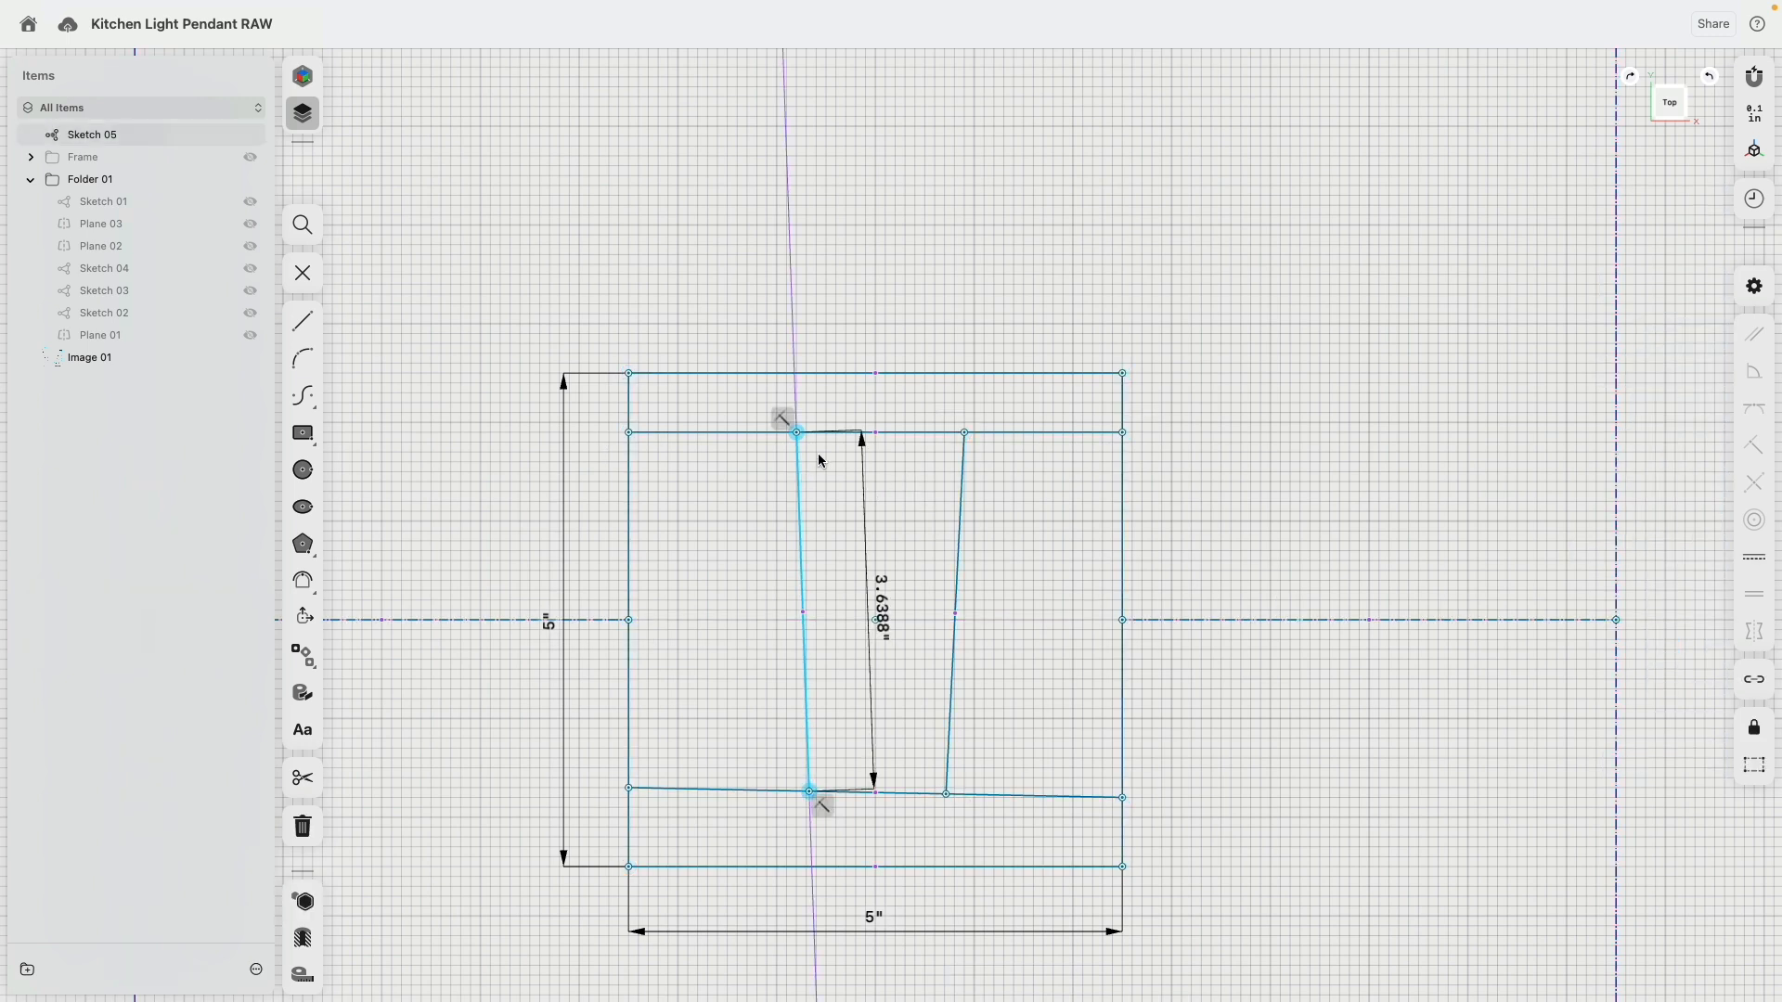
pyautogui.click(919, 432)
pyautogui.click(962, 492)
pyautogui.click(1037, 797)
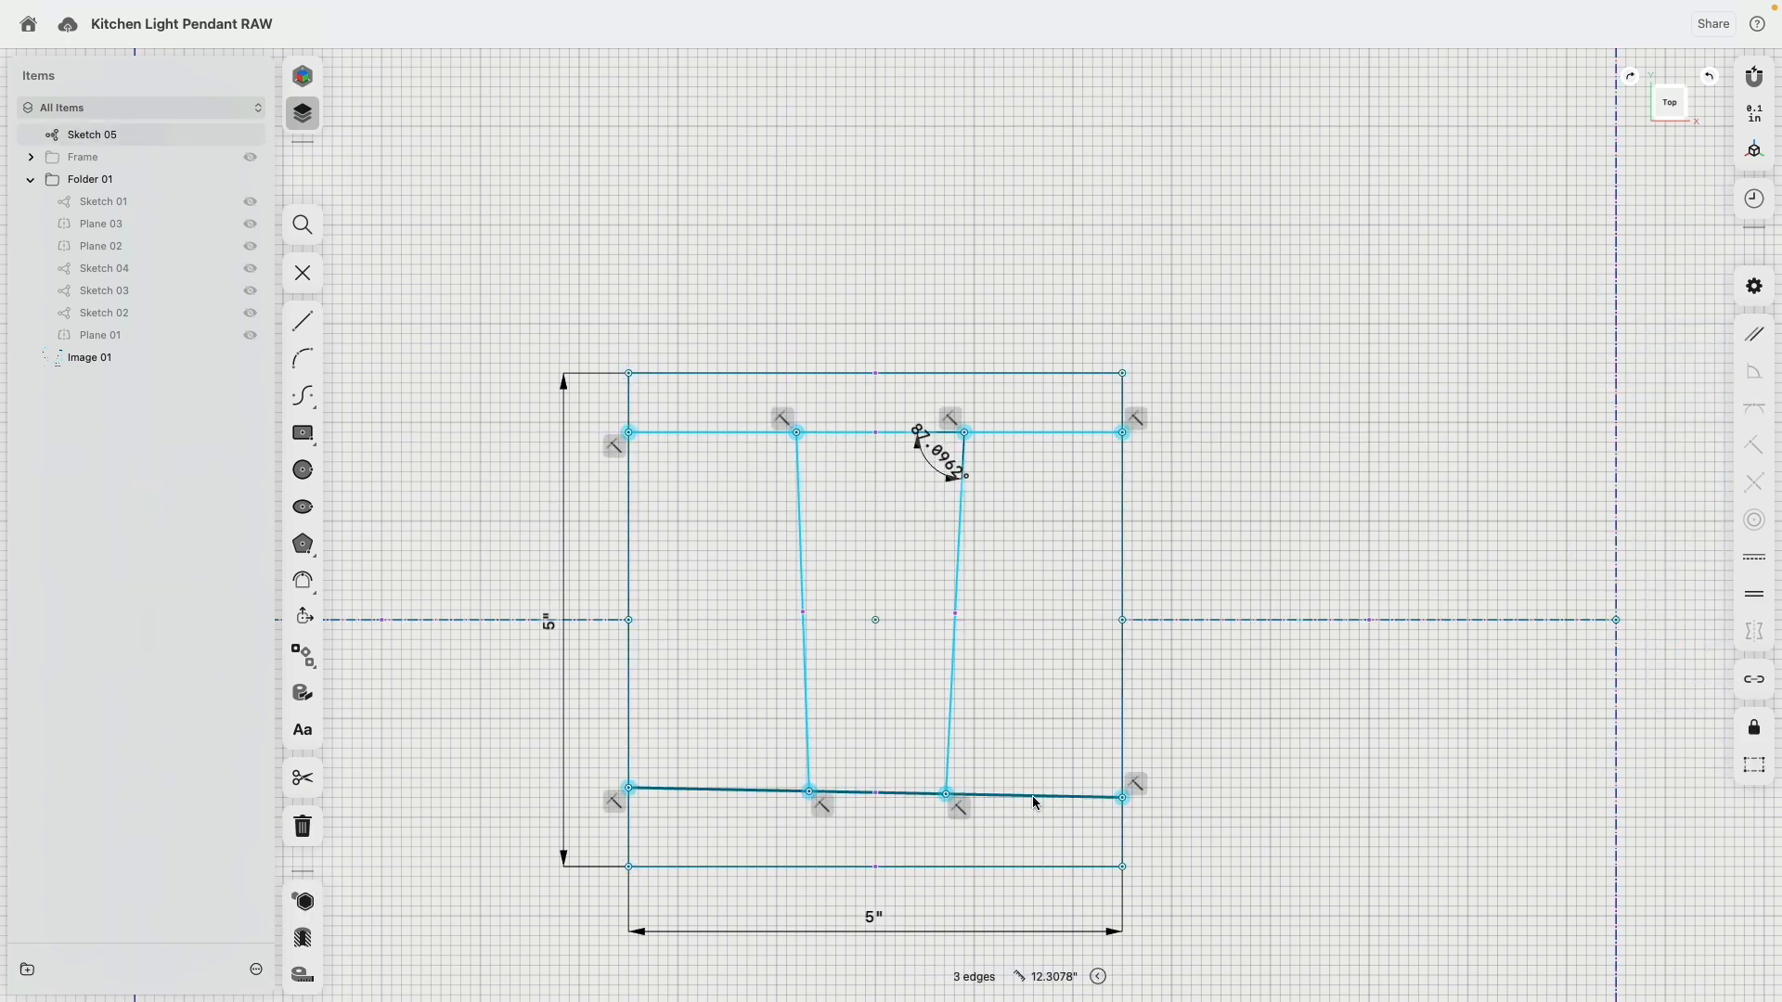
pyautogui.click(1756, 558)
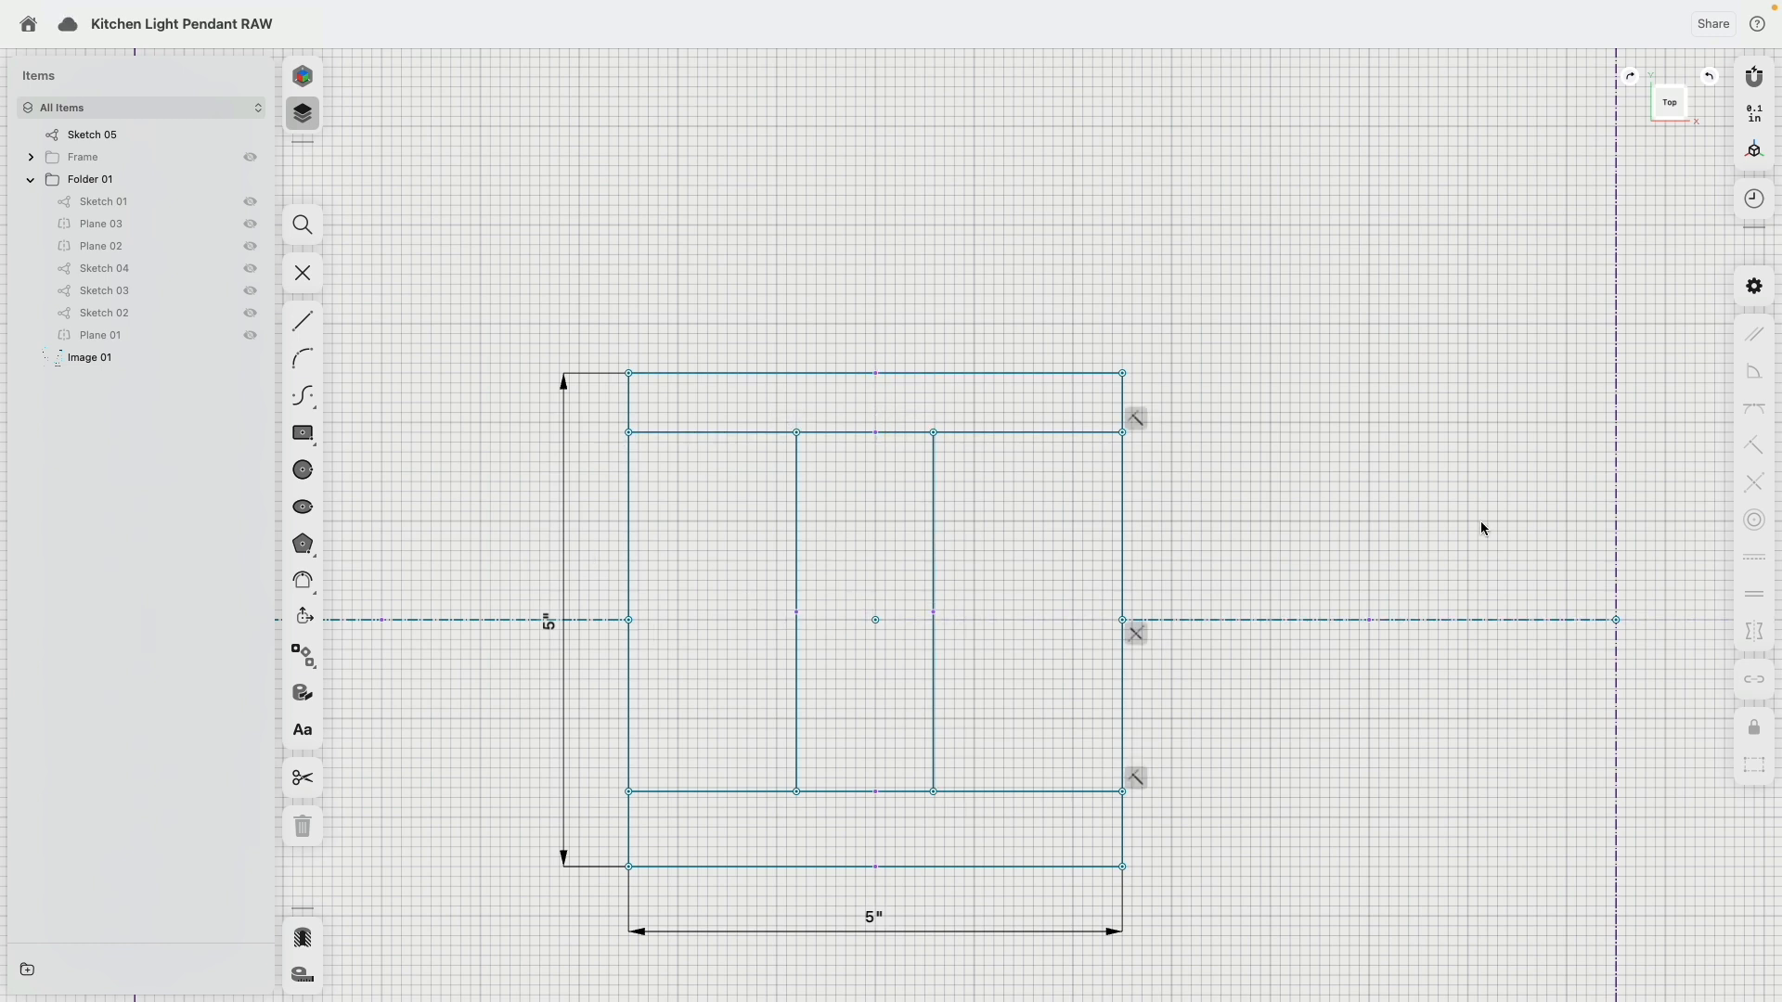
# Draw a short line from each cross line's midpoint to the midpoint of the square's nearest outer edge.
pyautogui.click(325, 323)
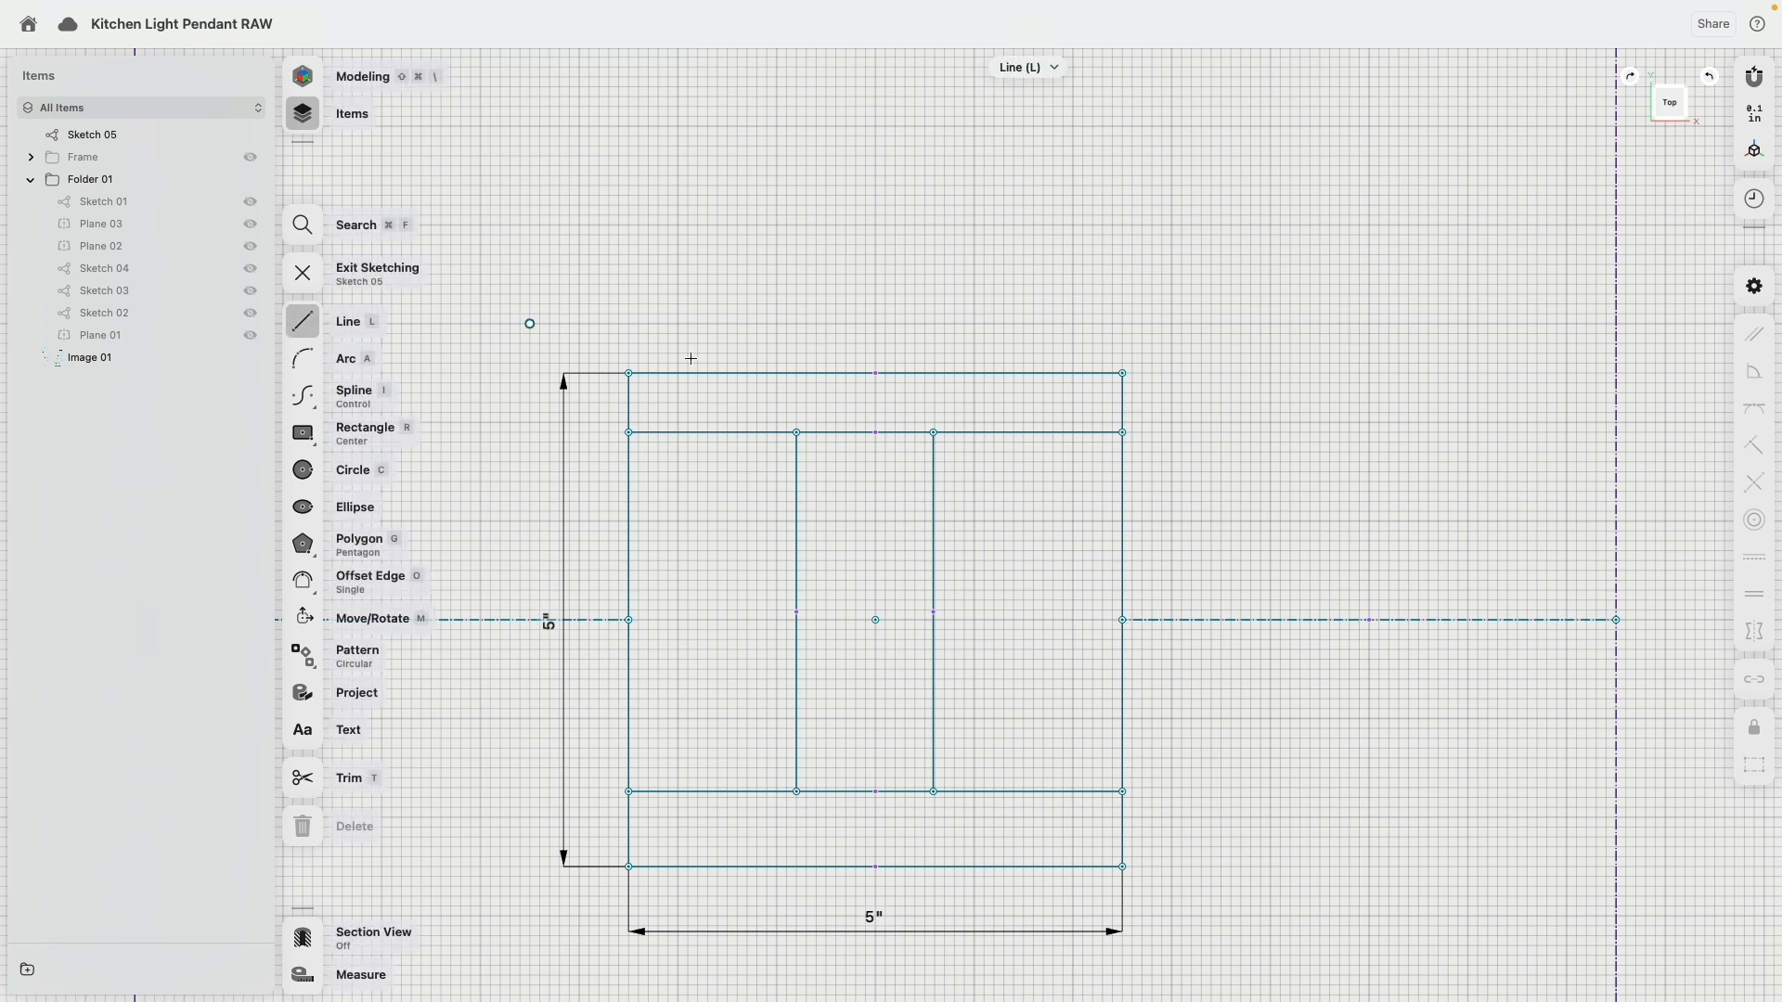
pyautogui.click(876, 433)
pyautogui.click(876, 373)
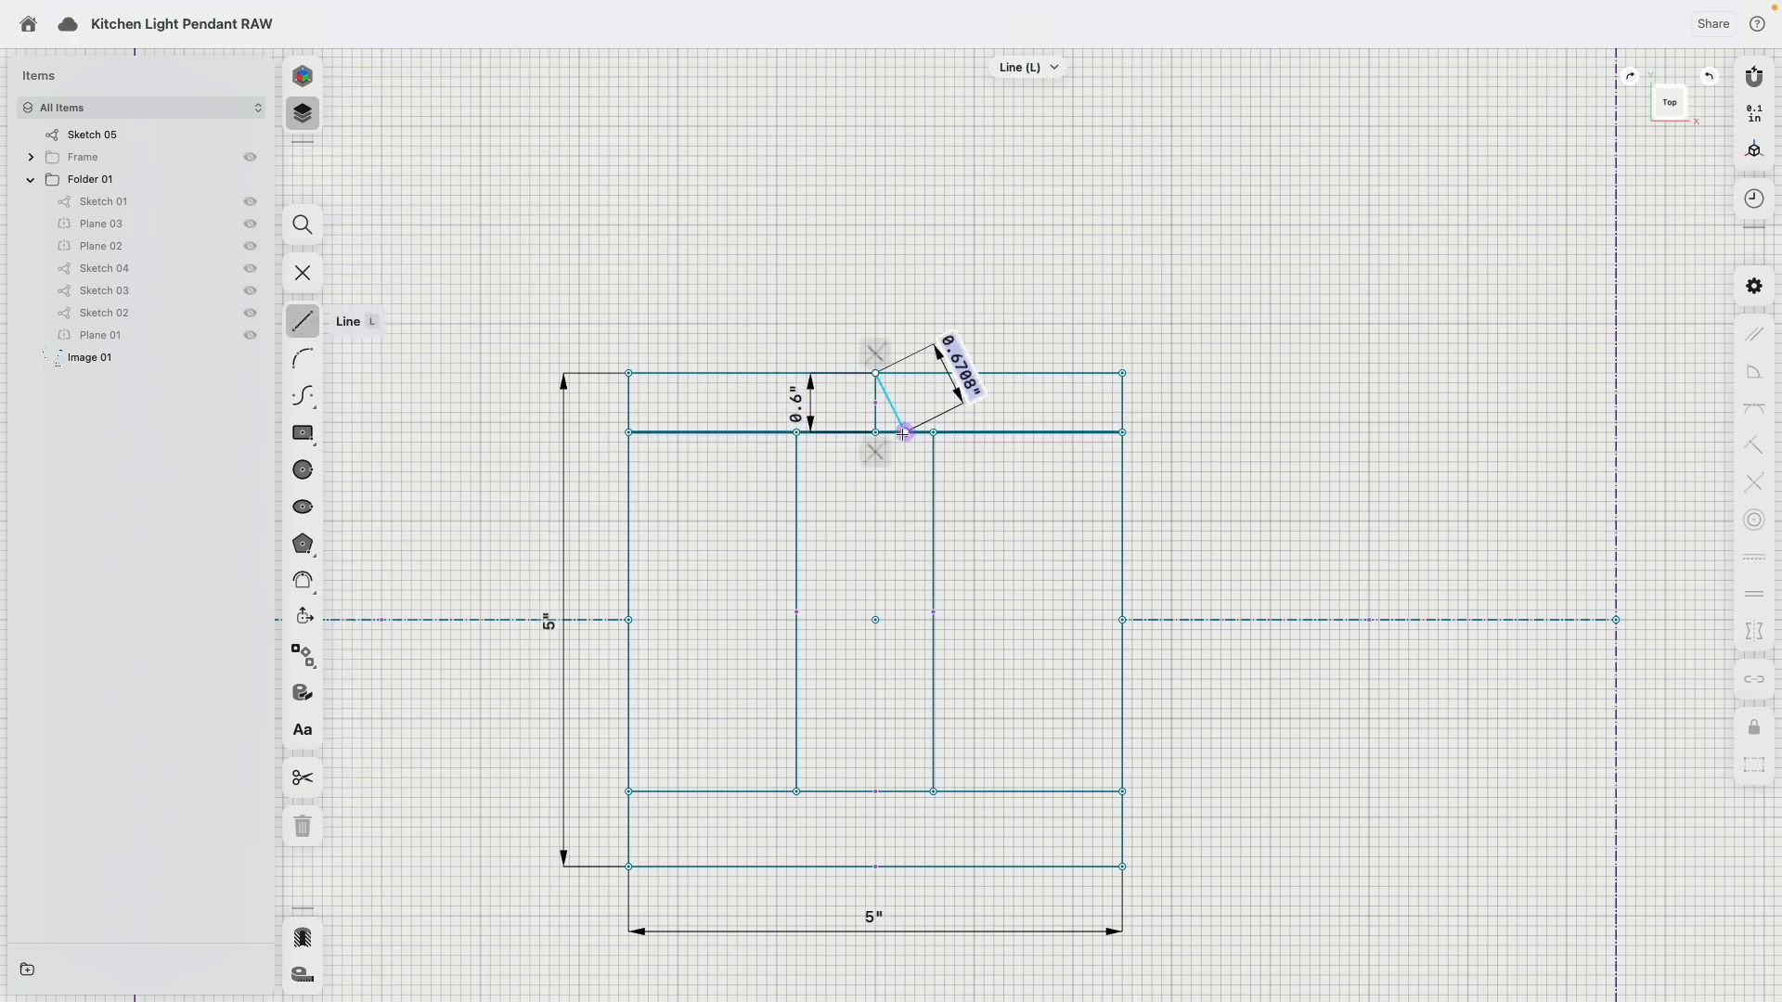
pyautogui.press('Escape')
pyautogui.click(876, 791)
pyautogui.click(876, 866)
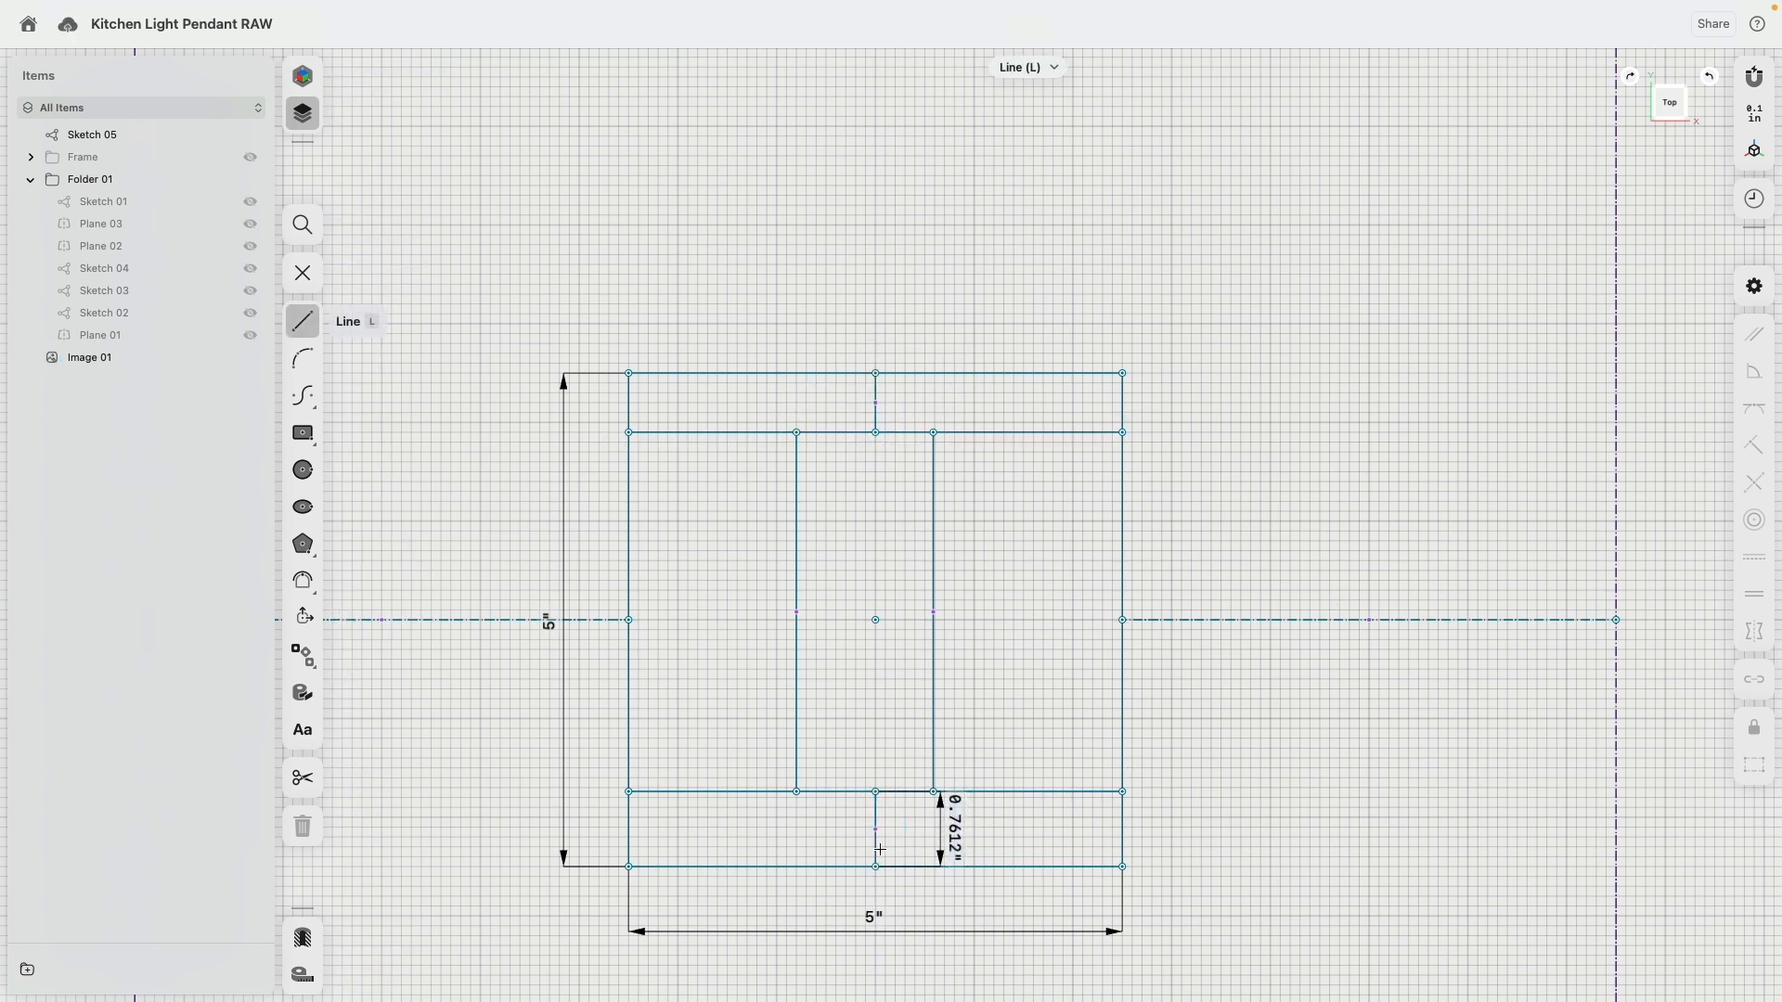
# Draw two short lines joining the midpoints of the upright lines to the square's center point.
pyautogui.click(798, 613)
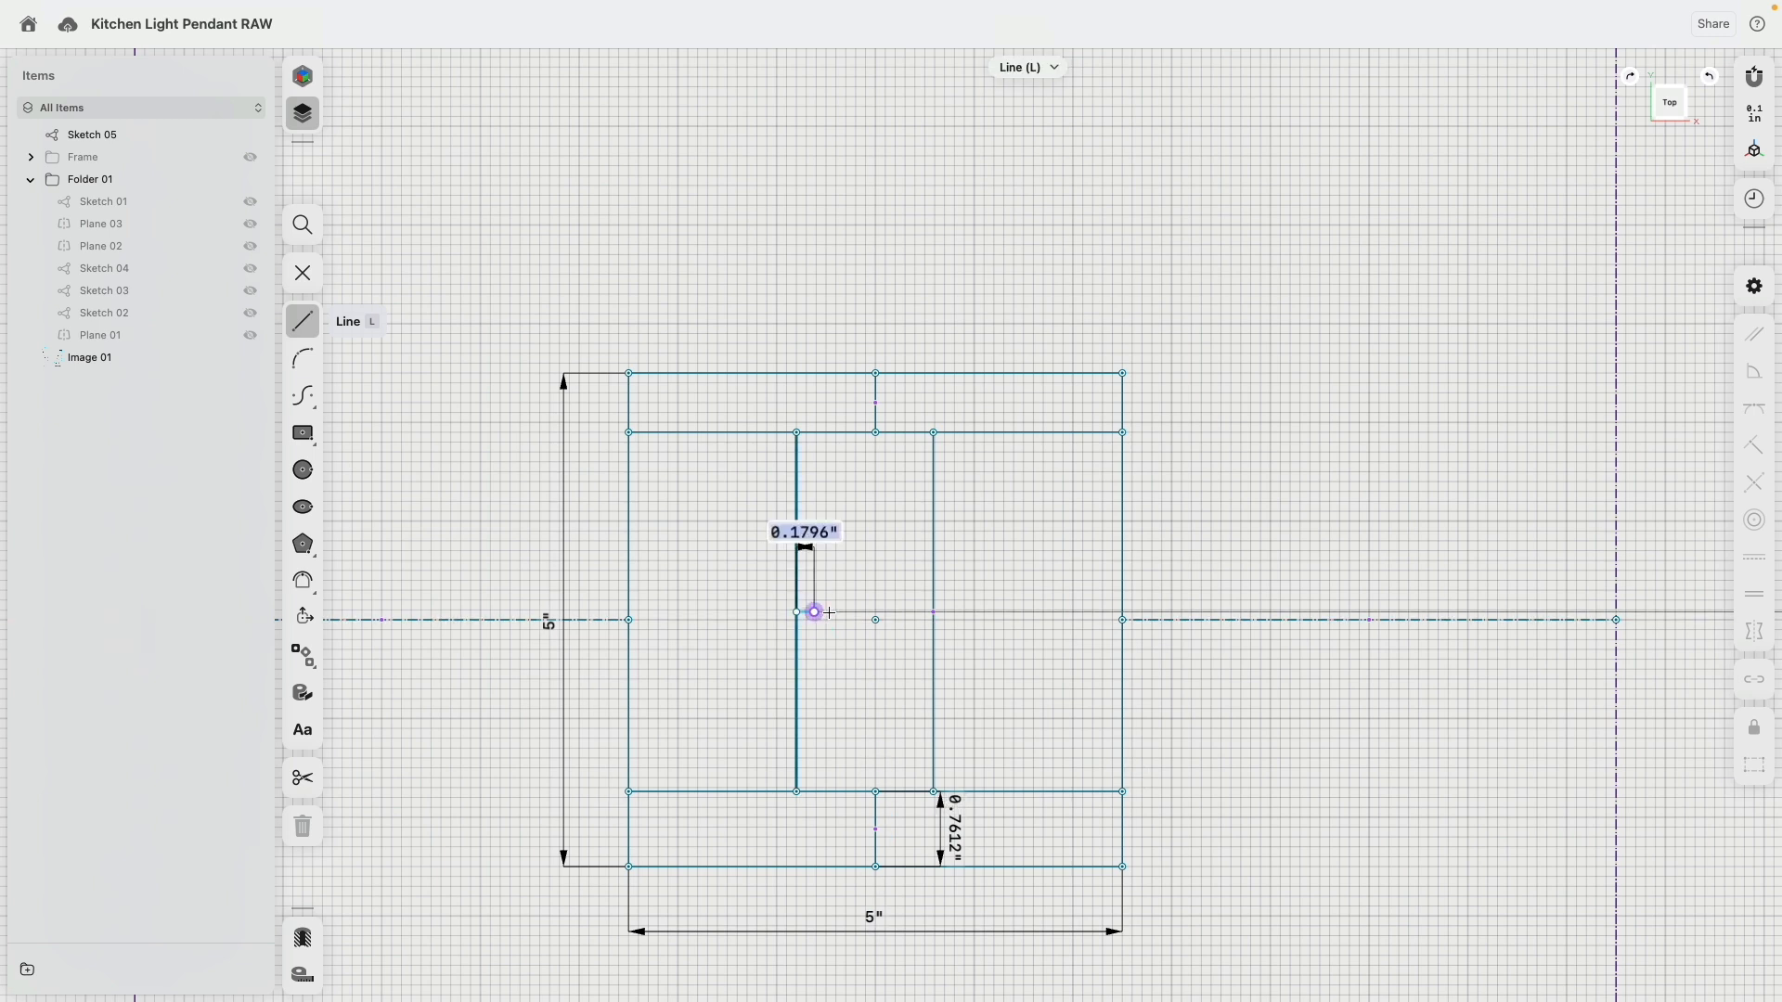
pyautogui.click(876, 620)
pyautogui.click(933, 613)
pyautogui.press('Escape')
pyautogui.press('Escape')
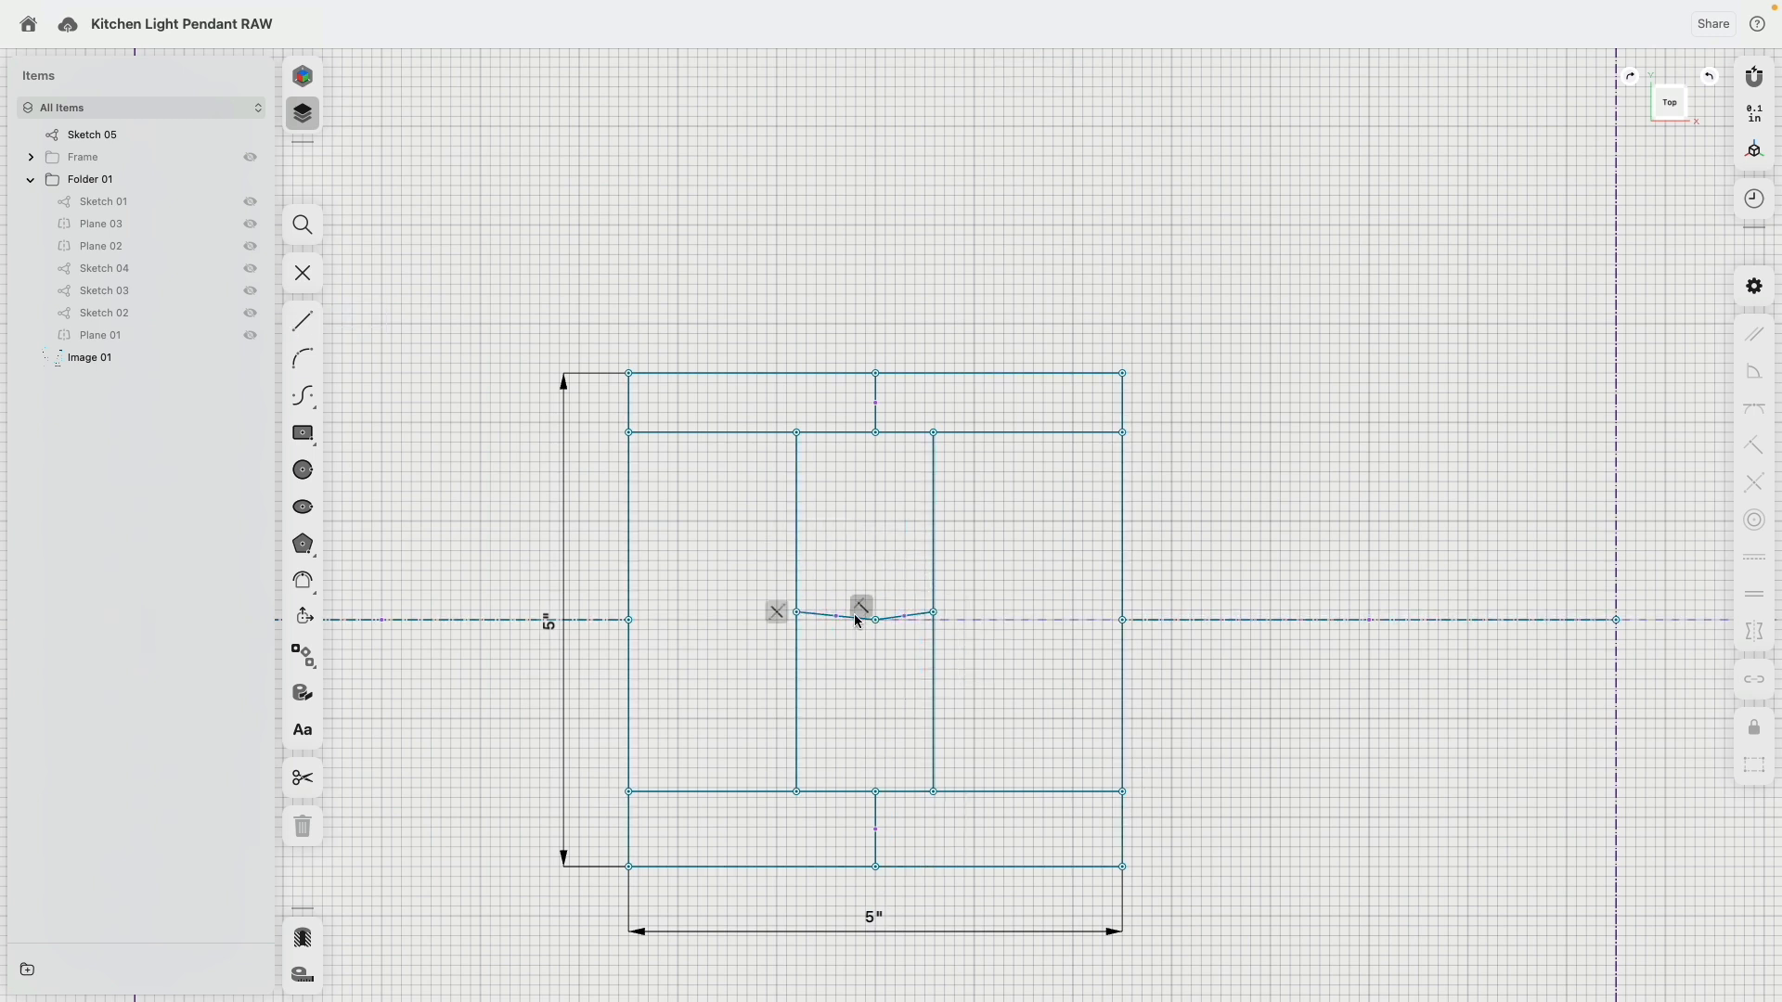
# Constrain the two short lines at the square's center to horizontal and to equal length.
pyautogui.click(847, 620)
pyautogui.click(914, 617)
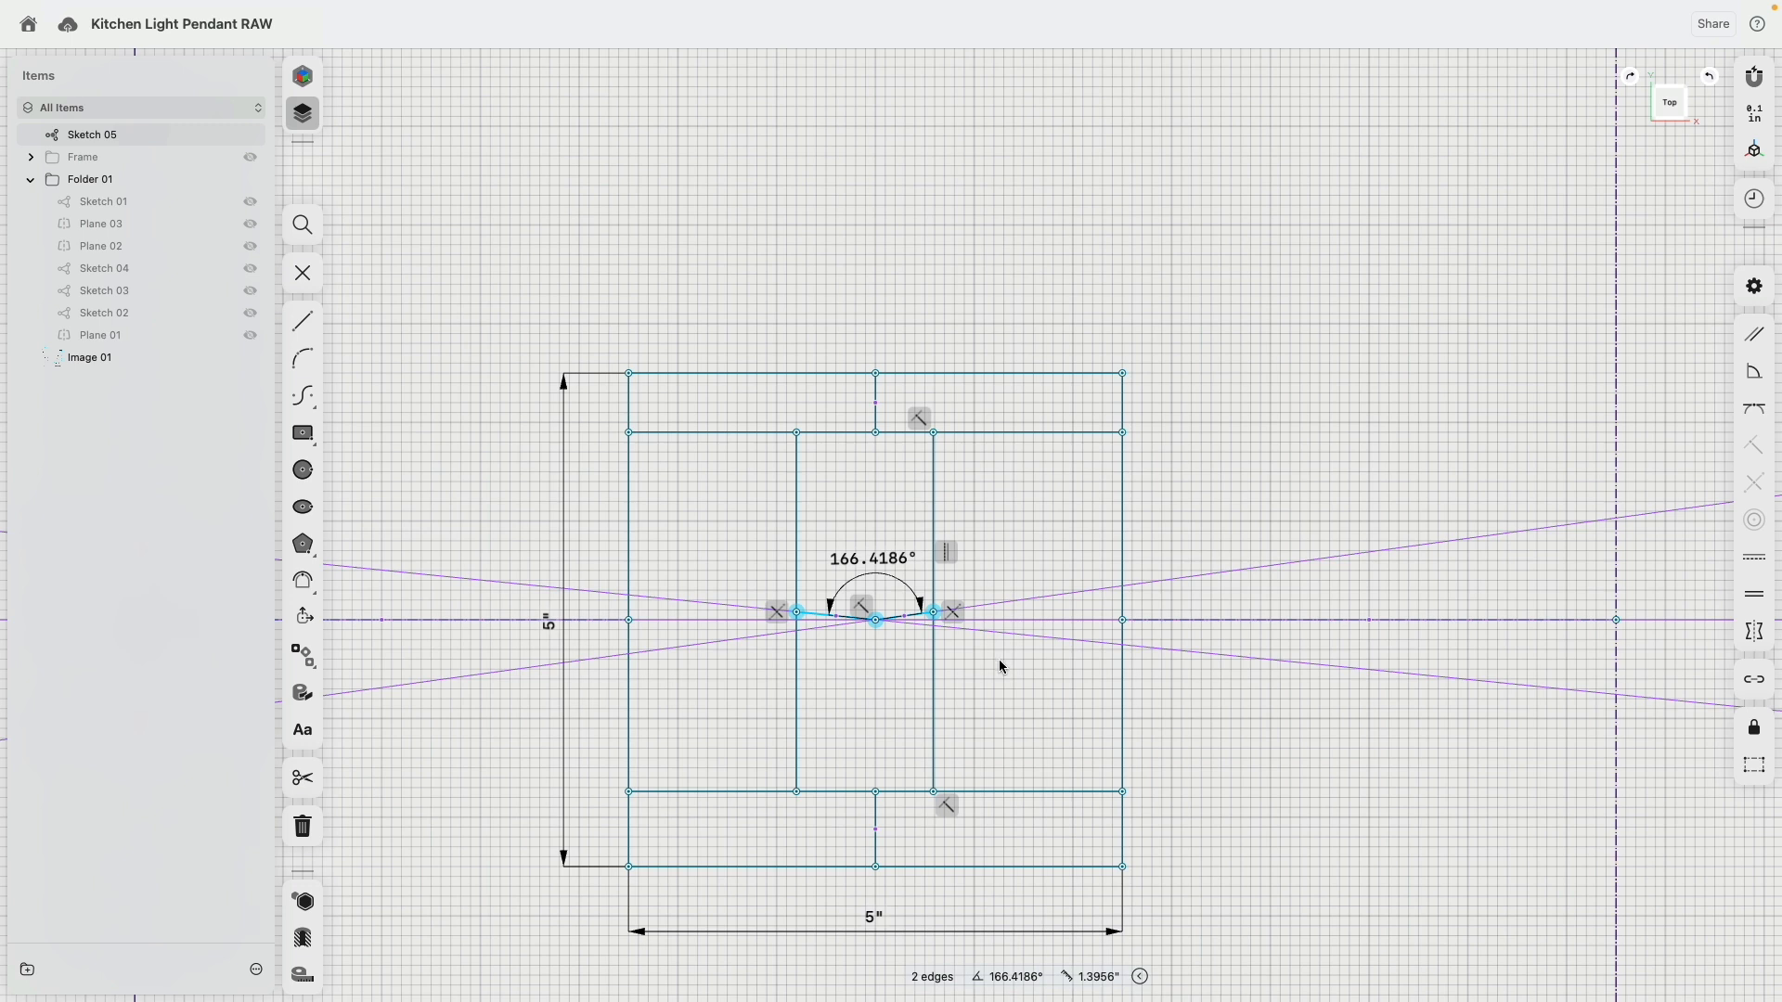
pyautogui.scroll(5, 991, 630)
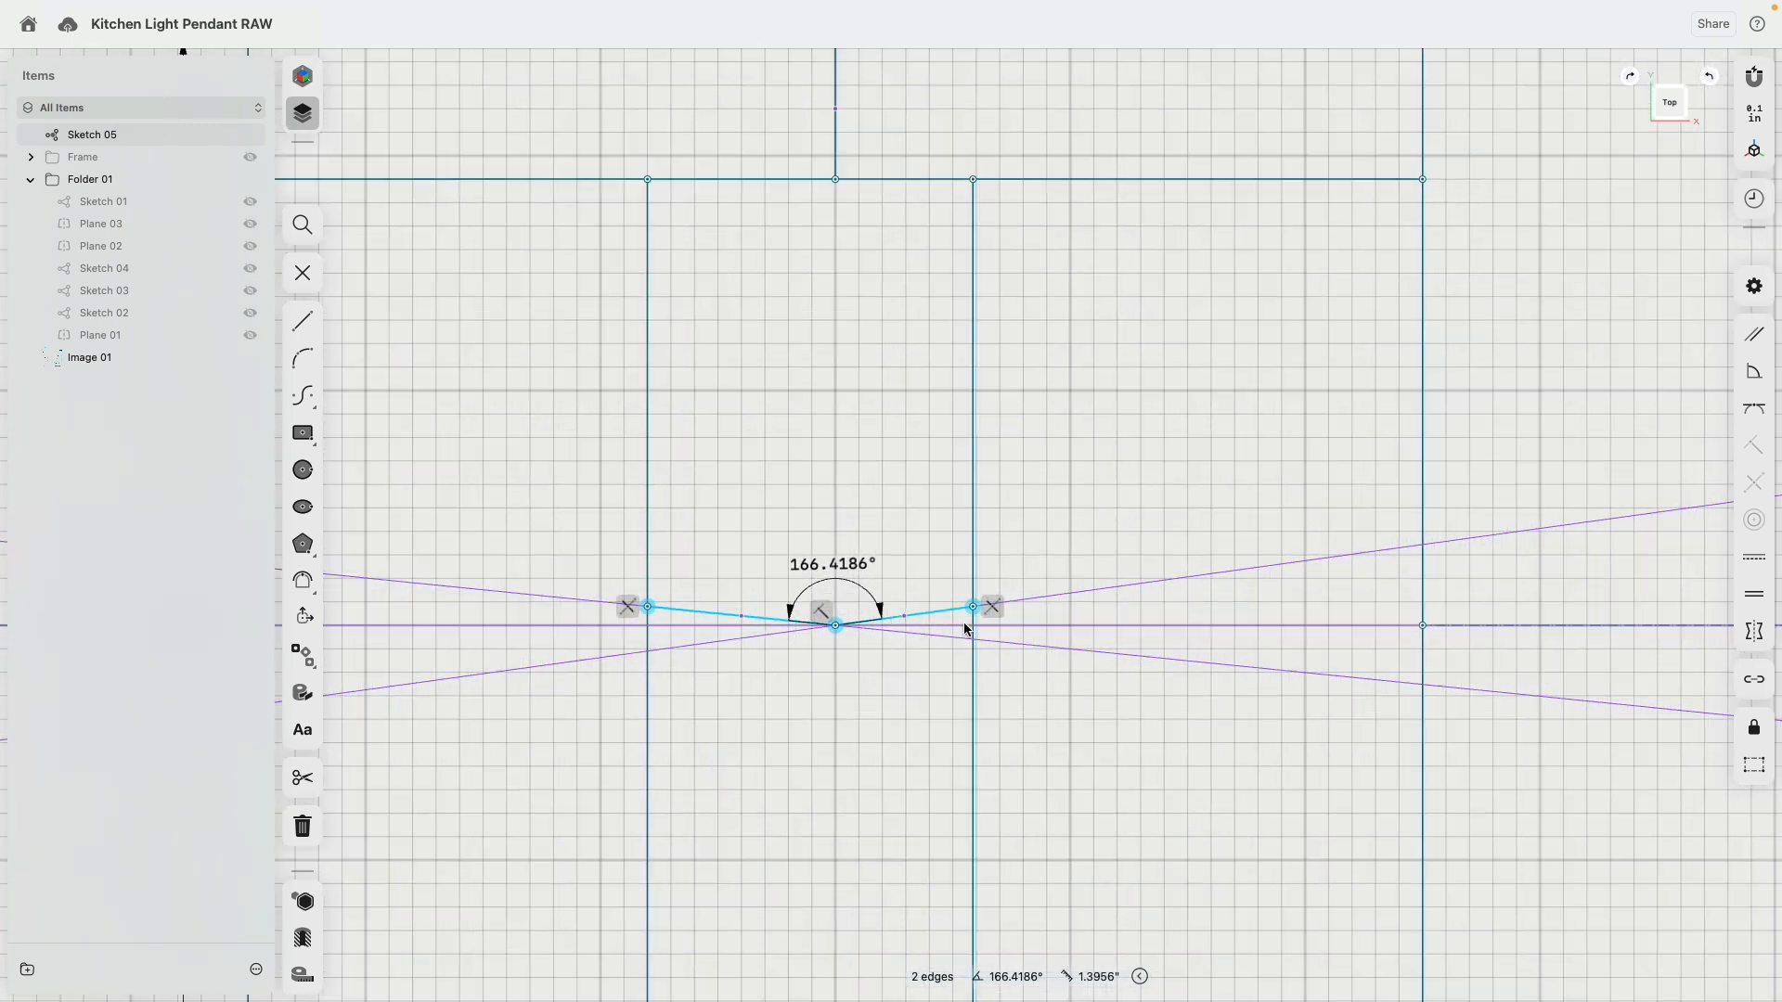
pyautogui.click(1754, 559)
pyautogui.click(756, 625)
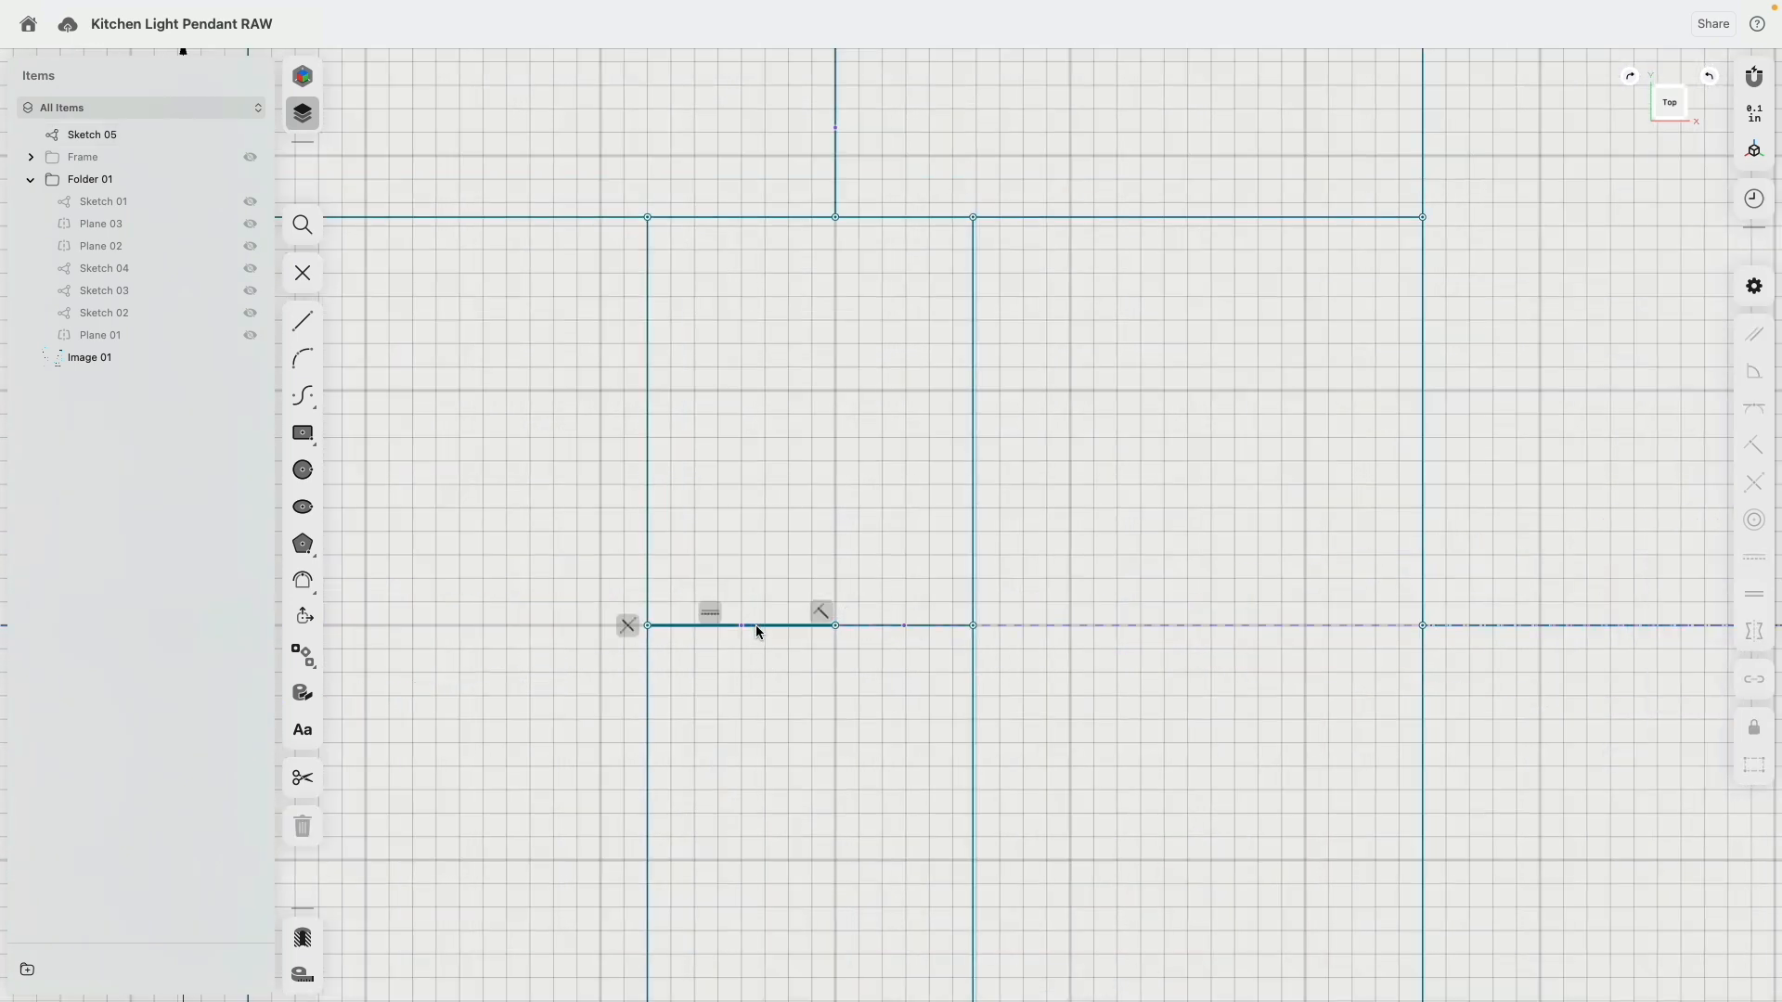
pyautogui.click(883, 627)
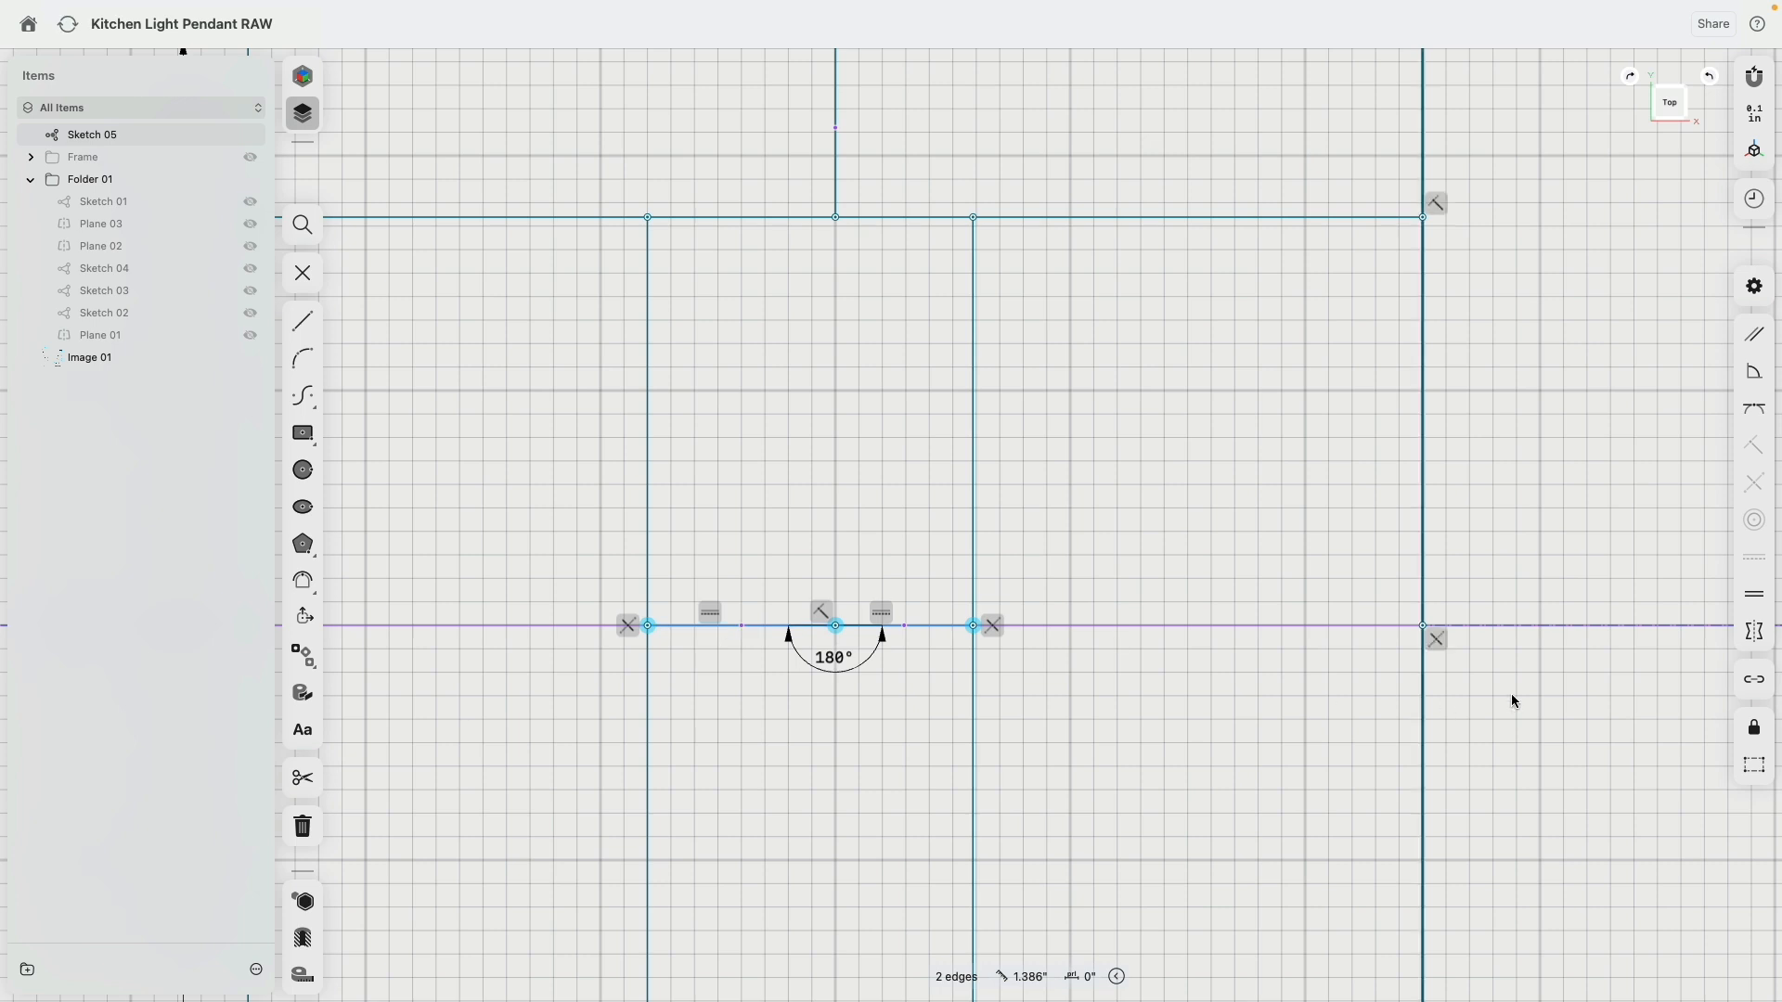
pyautogui.click(1753, 593)
# Constrain the two short lines linking the cross lines to the square's outer edges to equal length.
pyautogui.scroll(-5, 914, 642)
pyautogui.click(882, 431)
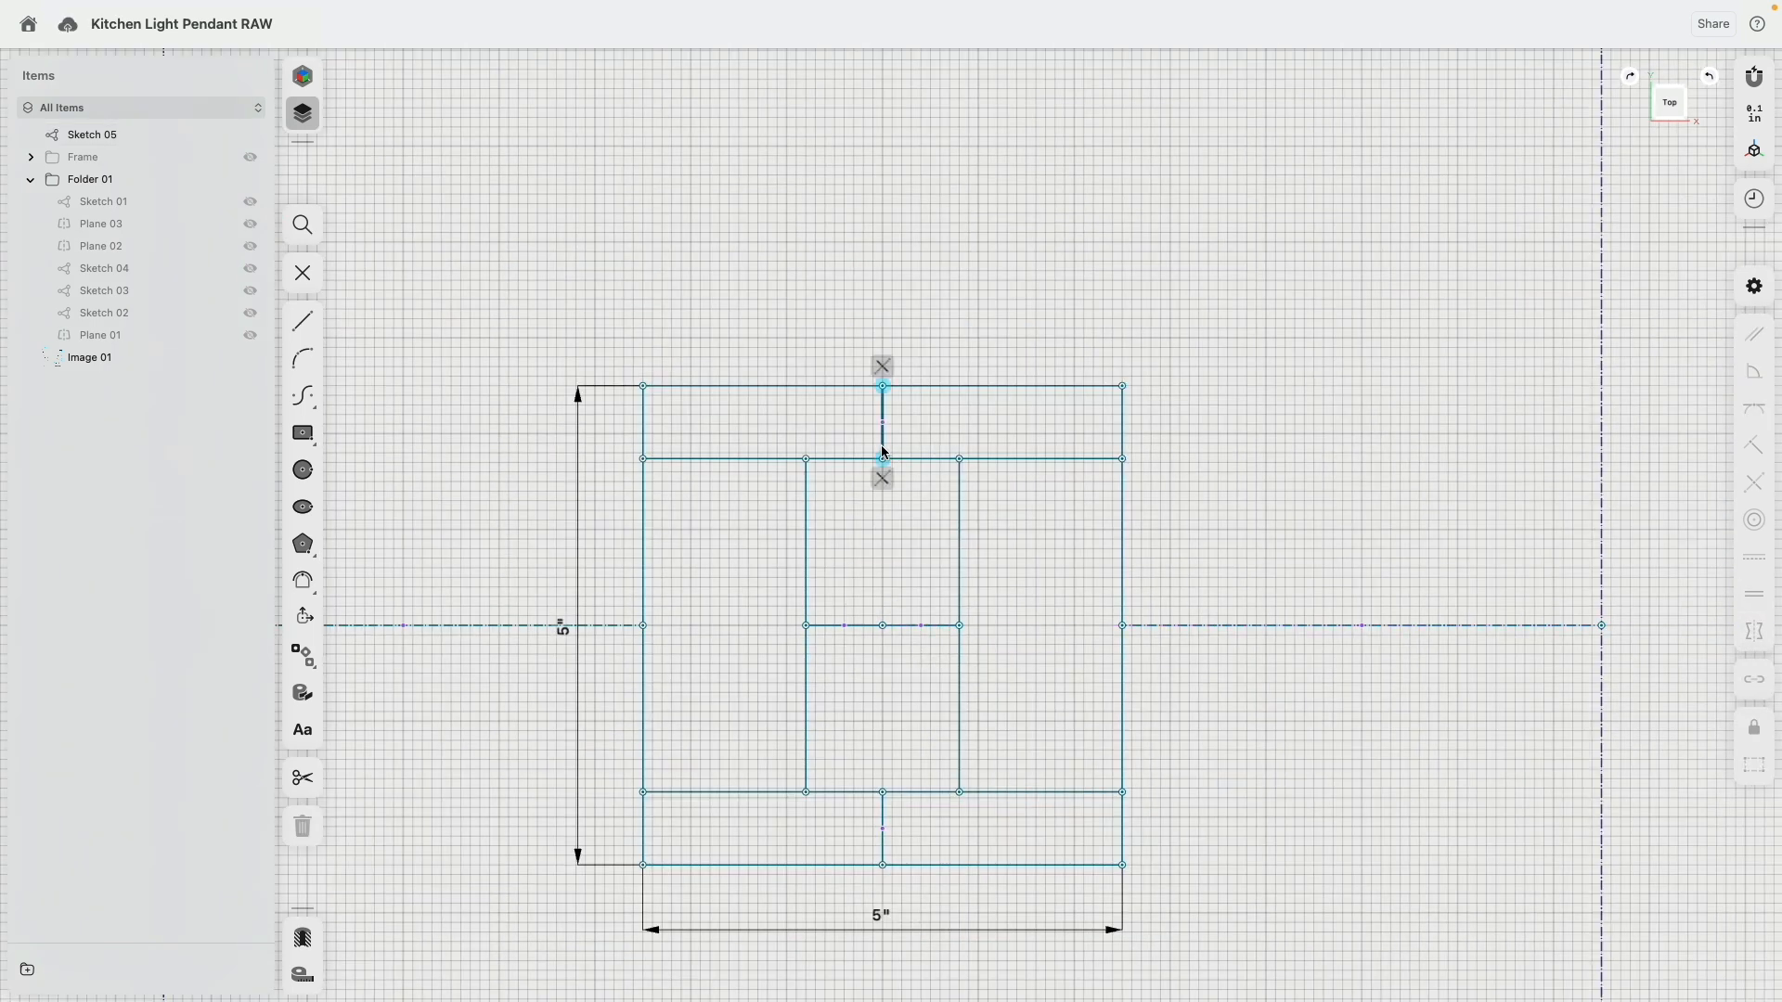
pyautogui.click(884, 822)
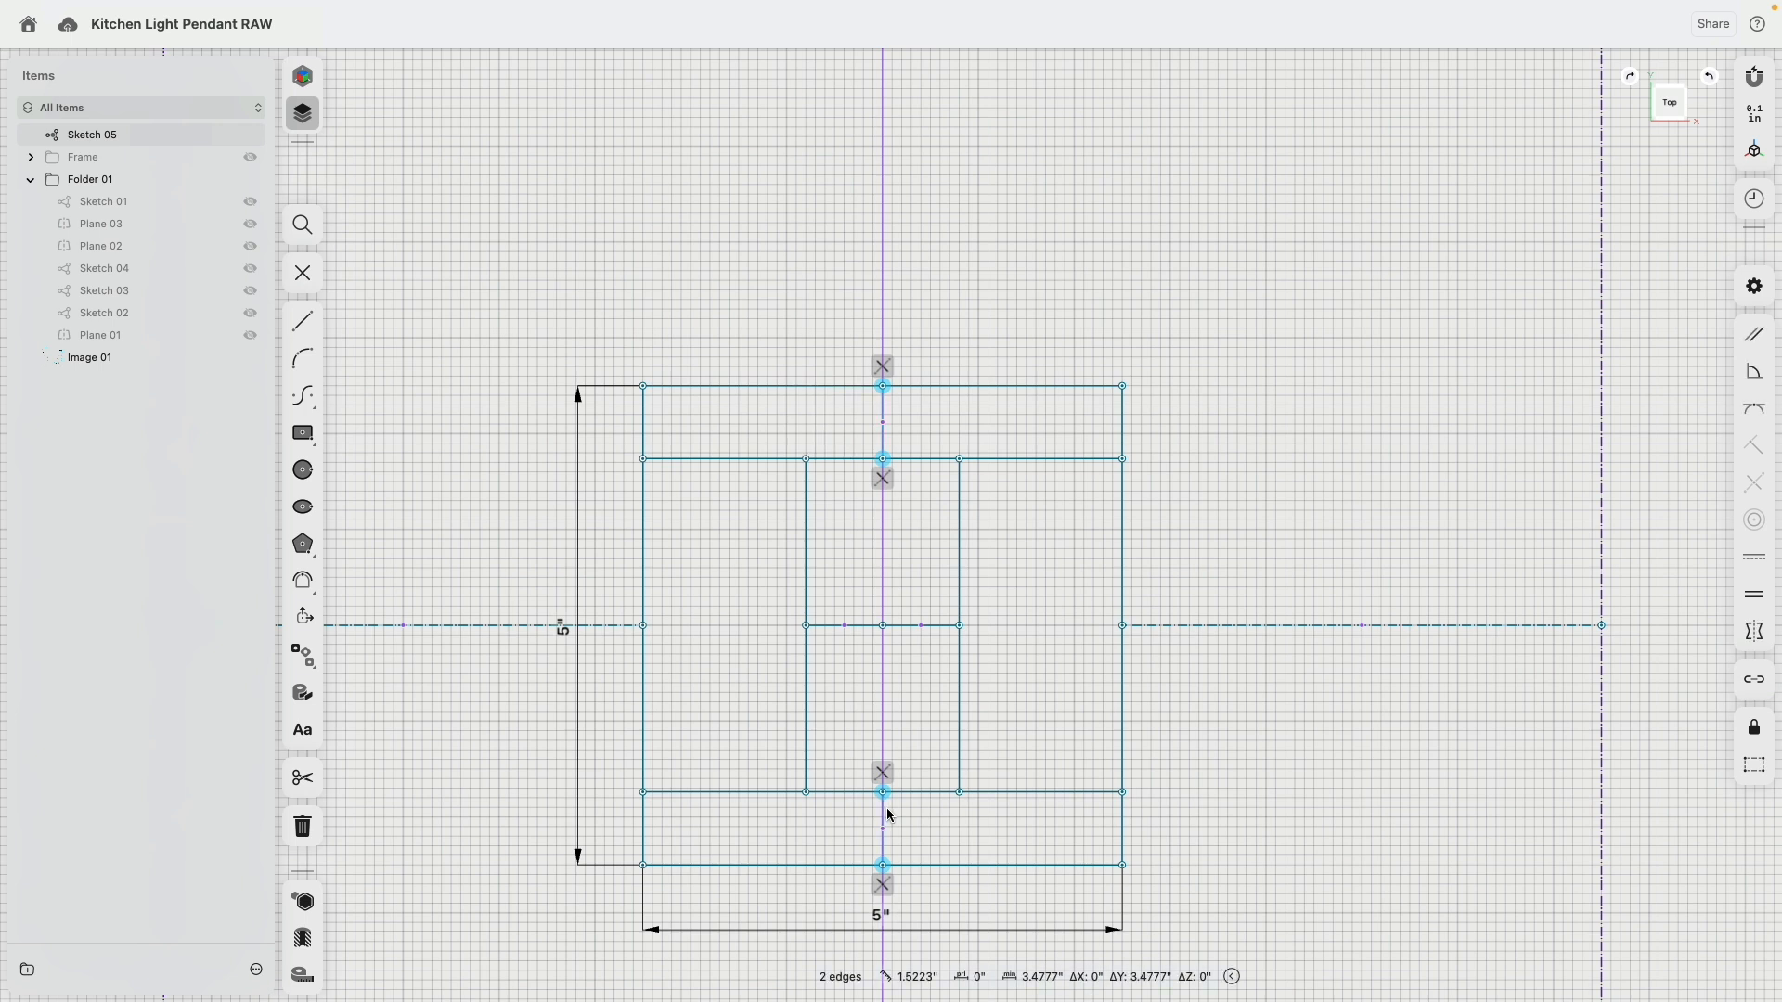
pyautogui.click(1750, 594)
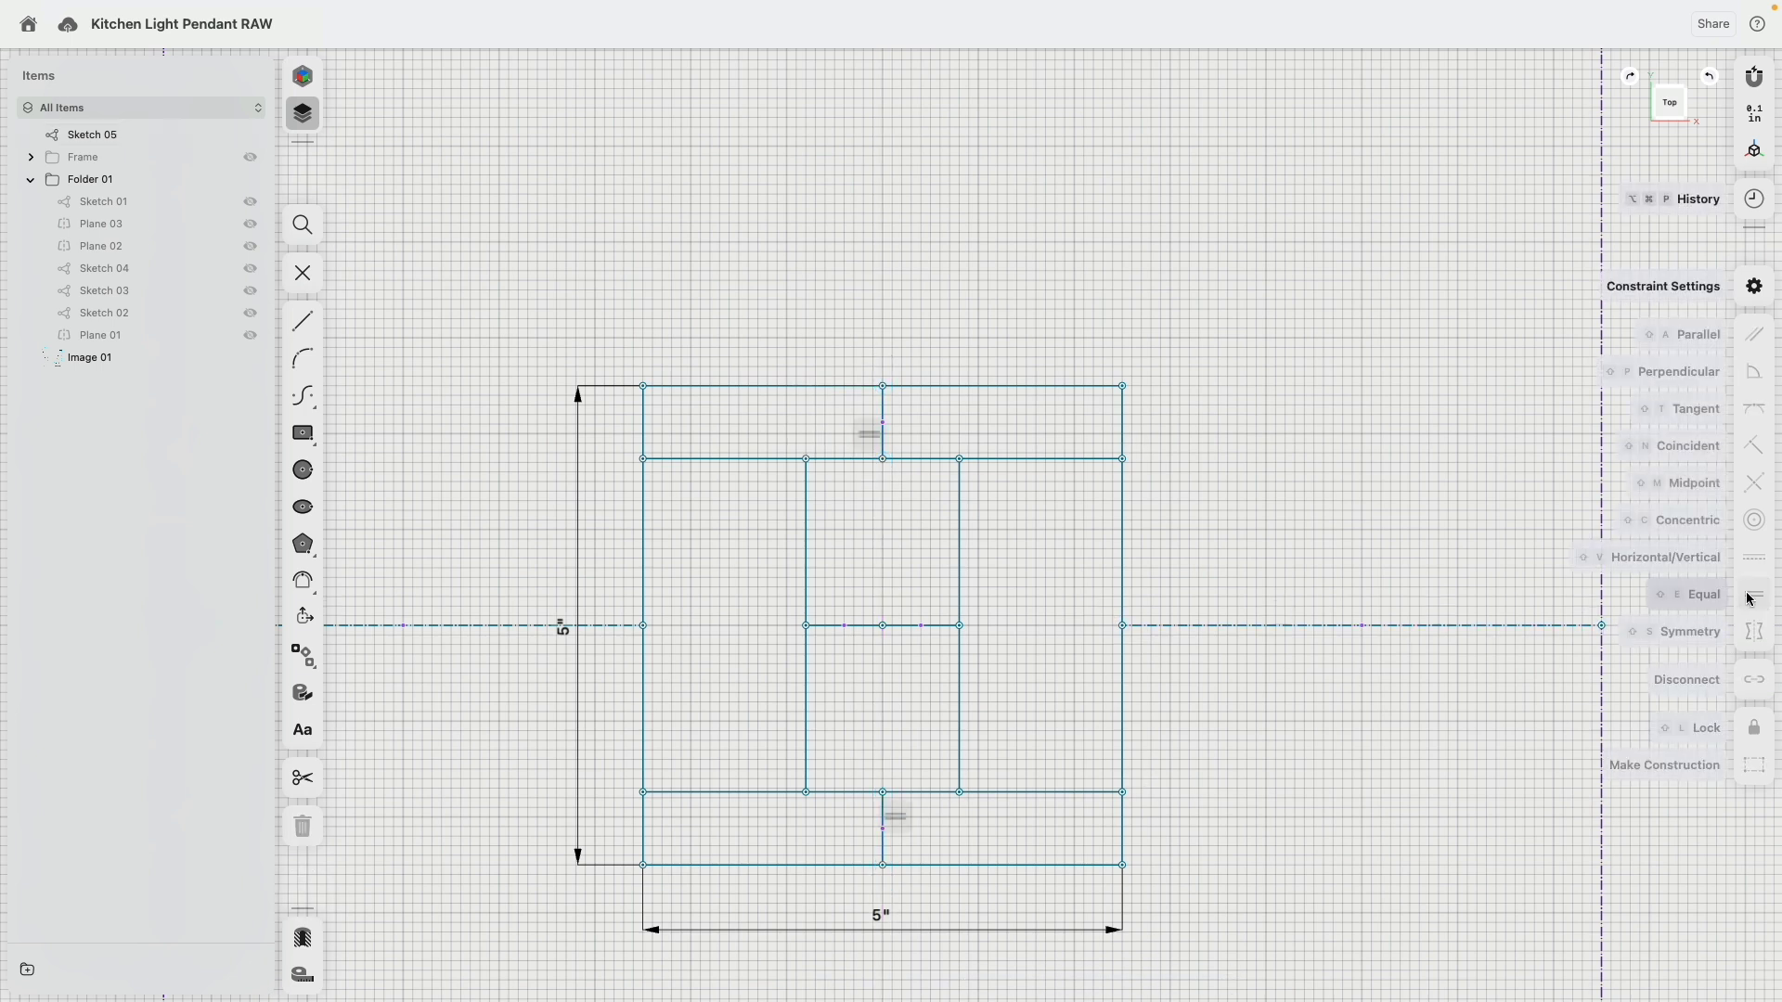
# Set the length of the short line between the lower cross line and the square's lower edge to 0.5 in.
pyautogui.click(885, 840)
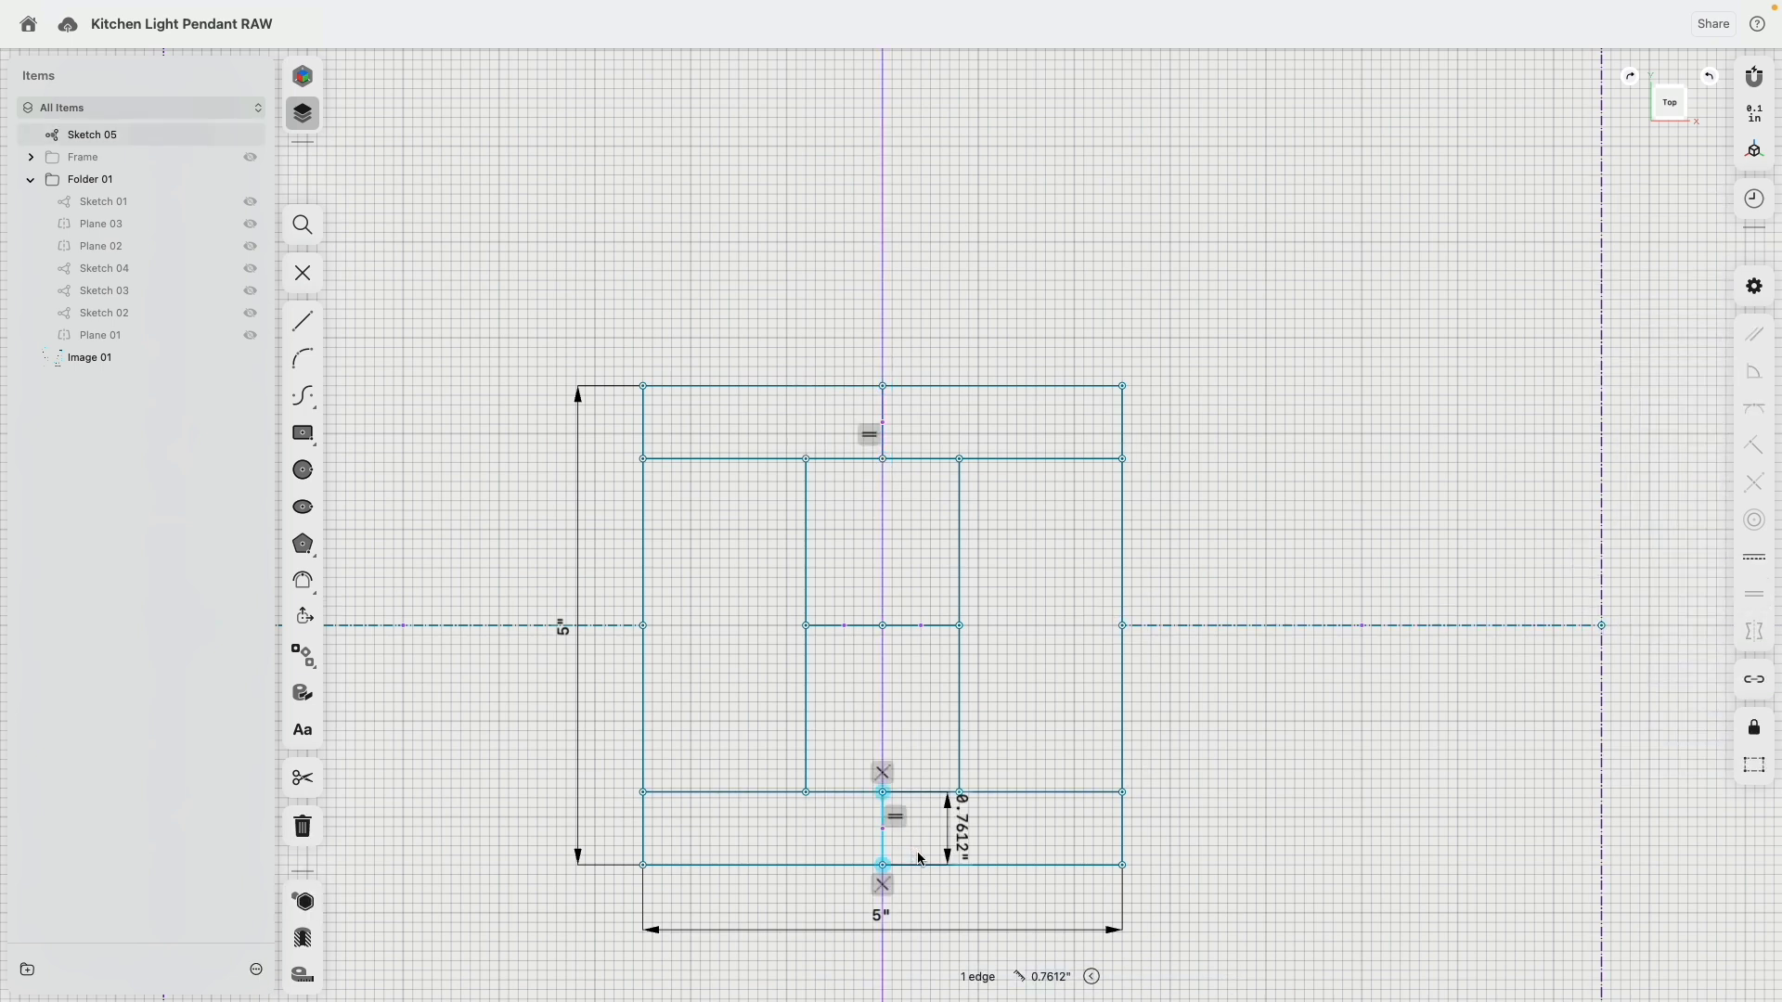
pyautogui.scroll(-5, 922, 859)
pyautogui.moveTo(918, 852)
pyautogui.mouseDown(button='right')
pyautogui.moveTo(866, 426)
pyautogui.moveTo(919, 761)
pyautogui.mouseUp(button='right')
pyautogui.scroll(5, 984, 883)
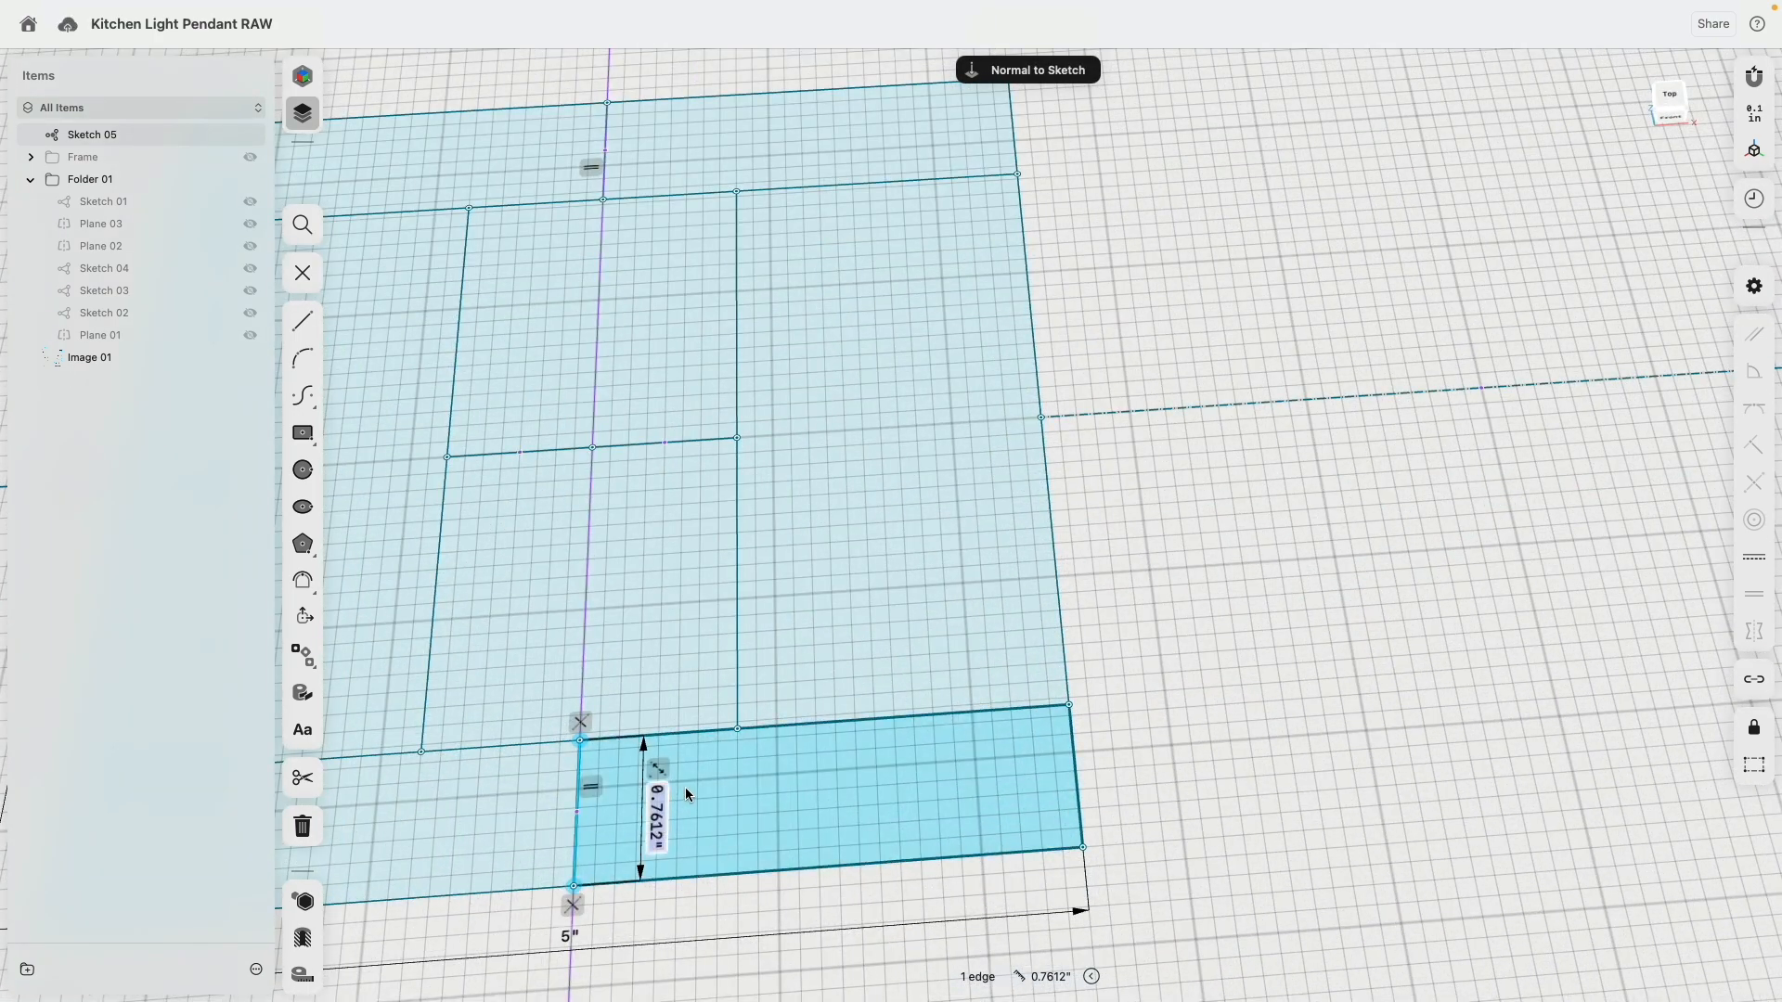
pyautogui.write('0.5')
pyautogui.press('Return')
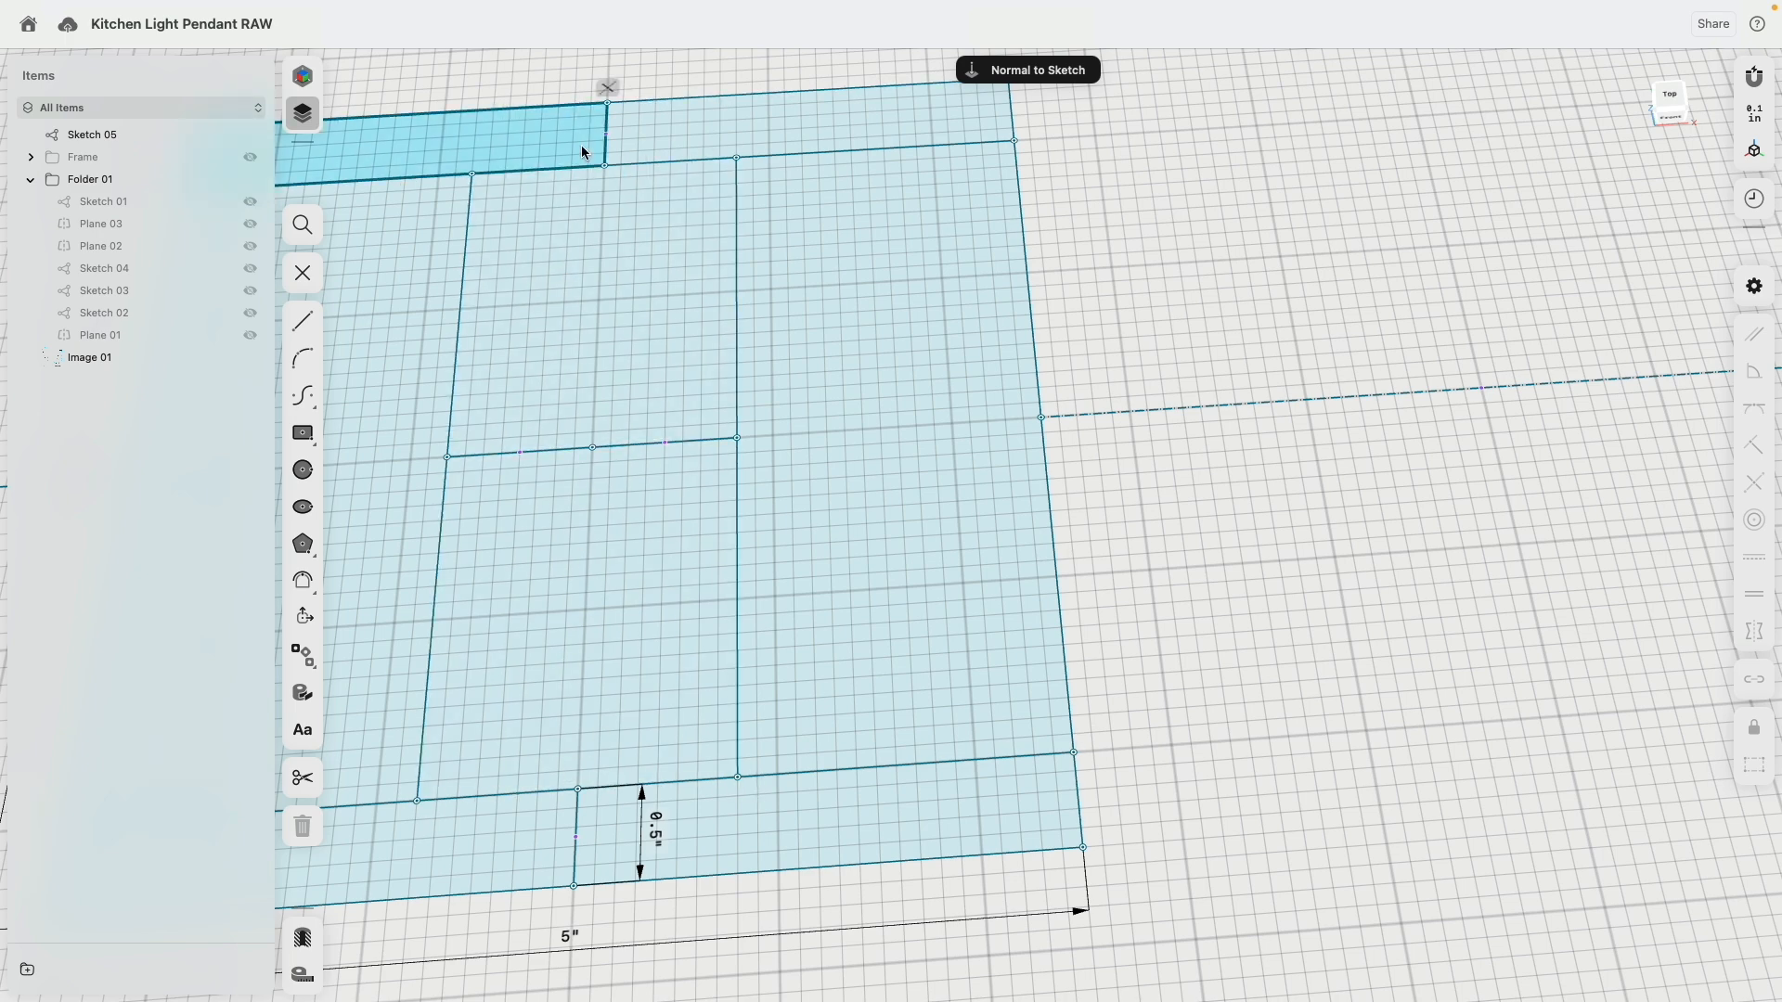
# Set the distance between the midpoints of the two upright lines to 1 in.
pyautogui.click(508, 475)
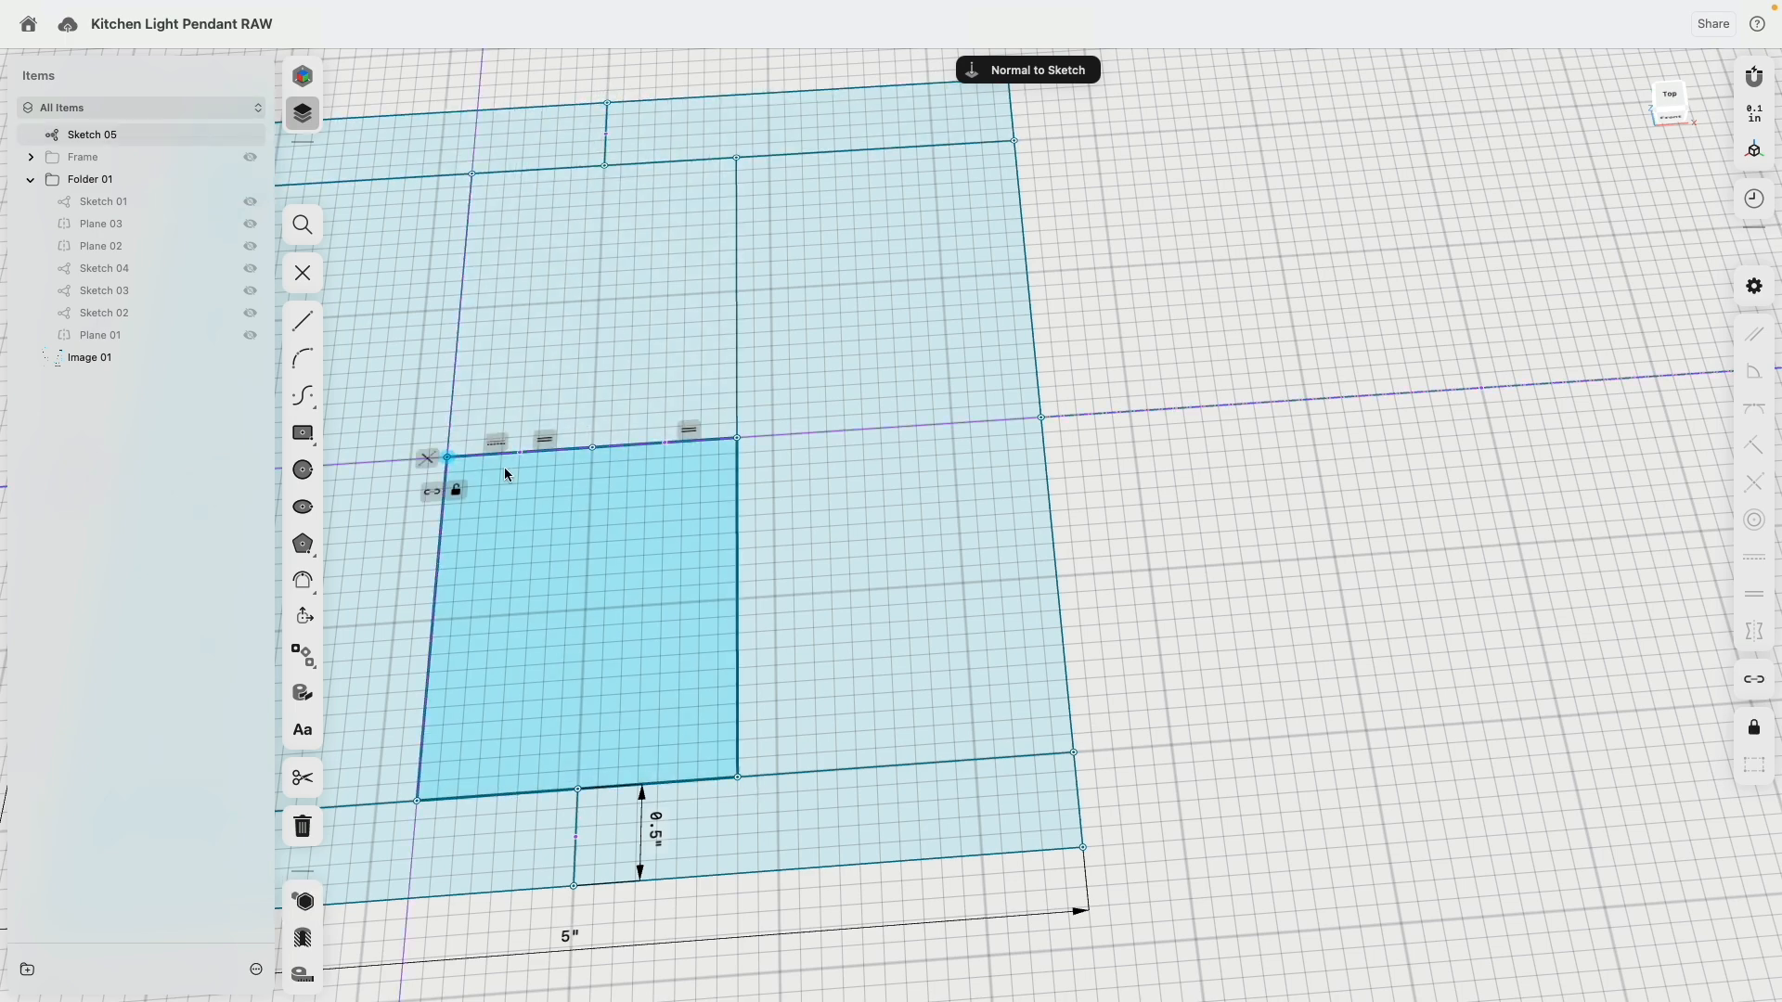
pyautogui.click(722, 441)
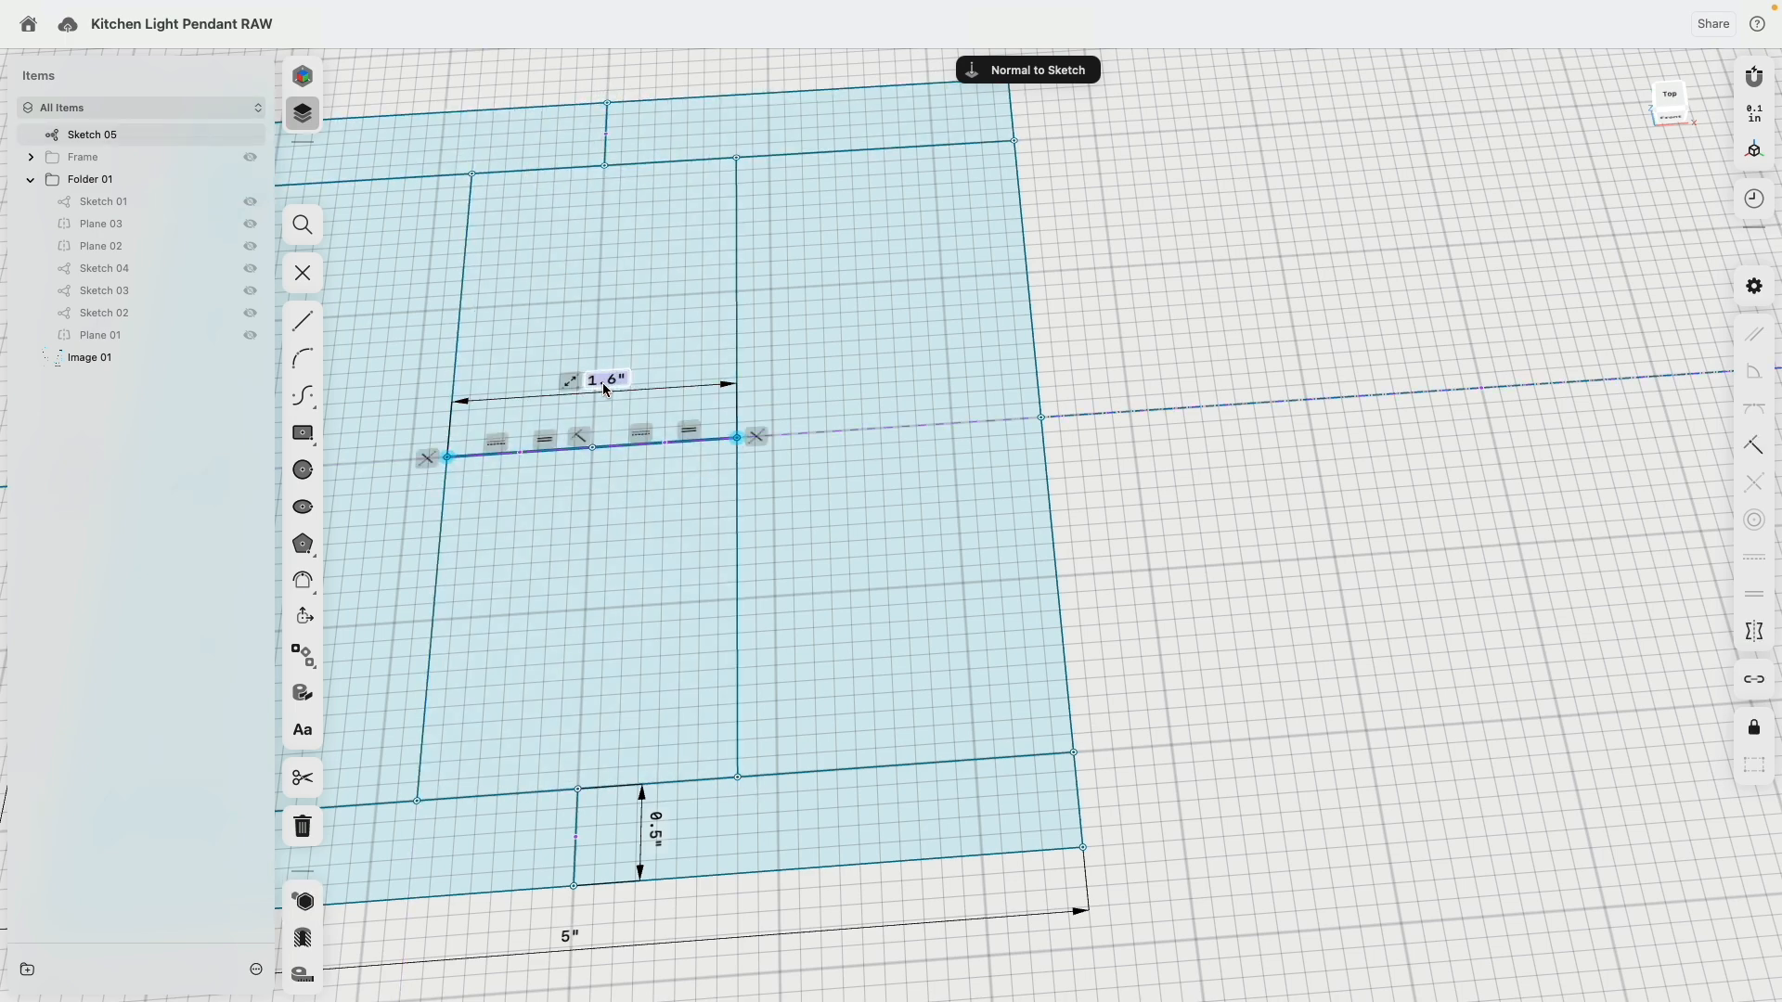
pyautogui.press('Return')
# Extrude the I-shaped regions of the 5 in square sketch, both crossbars and the middle web, by 0.5 in.
pyautogui.scroll(-5, 705, 529)
pyautogui.moveTo(808, 320); pyautogui.dragTo(885, 707, button='middle')
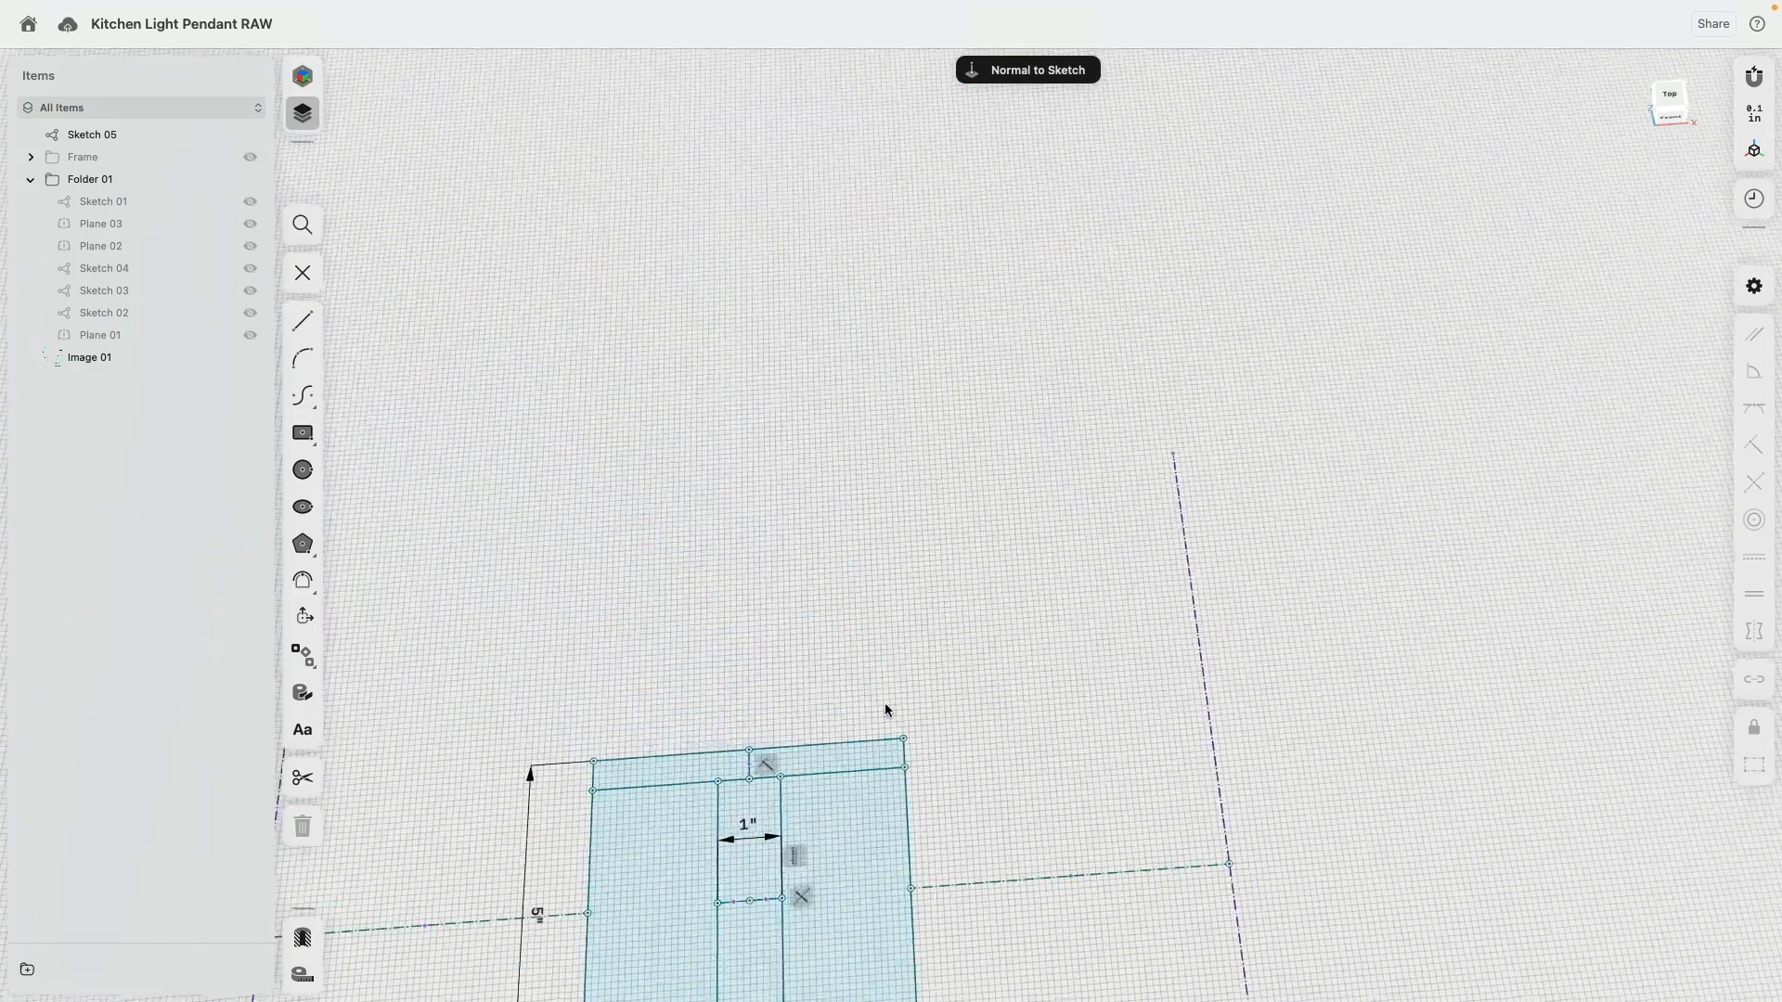
pyautogui.moveTo(885, 707)
pyautogui.mouseDown(button='right')
pyautogui.moveTo(854, 493)
pyautogui.moveTo(843, 544)
pyautogui.moveTo(899, 330)
pyautogui.mouseUp(button='right')
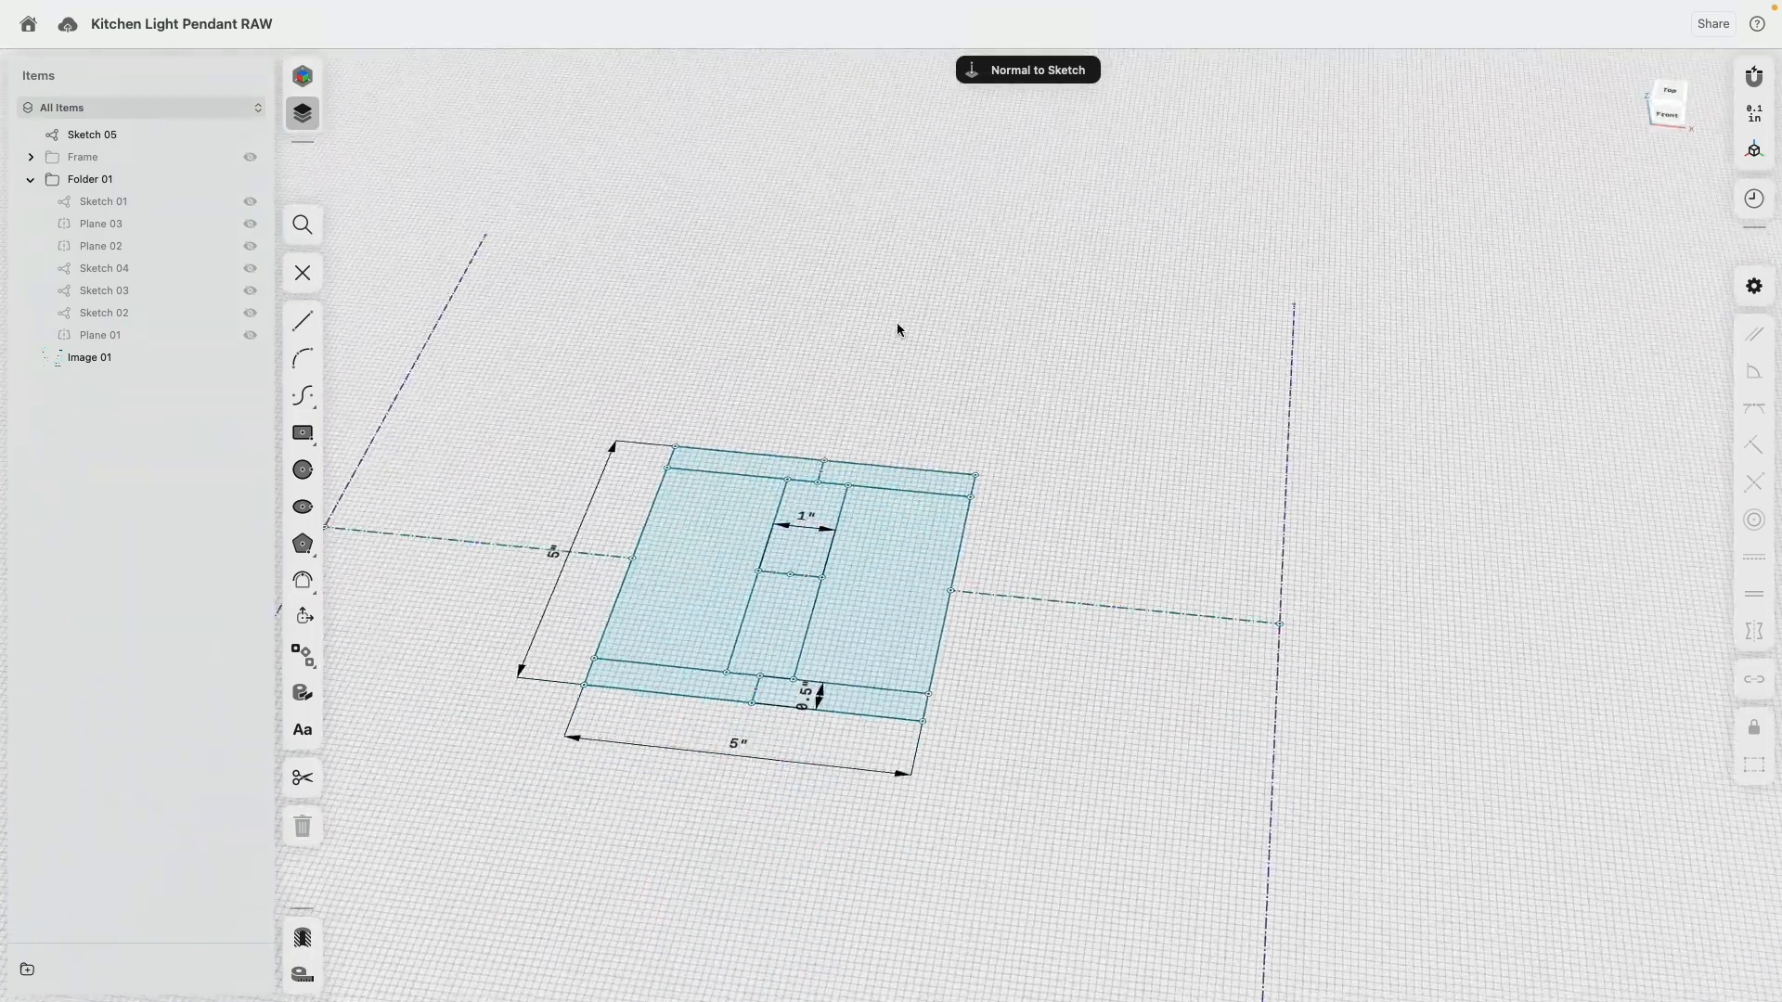
pyautogui.scroll(3, 703, 704)
pyautogui.click(702, 694)
pyautogui.click(831, 681)
pyautogui.click(826, 519)
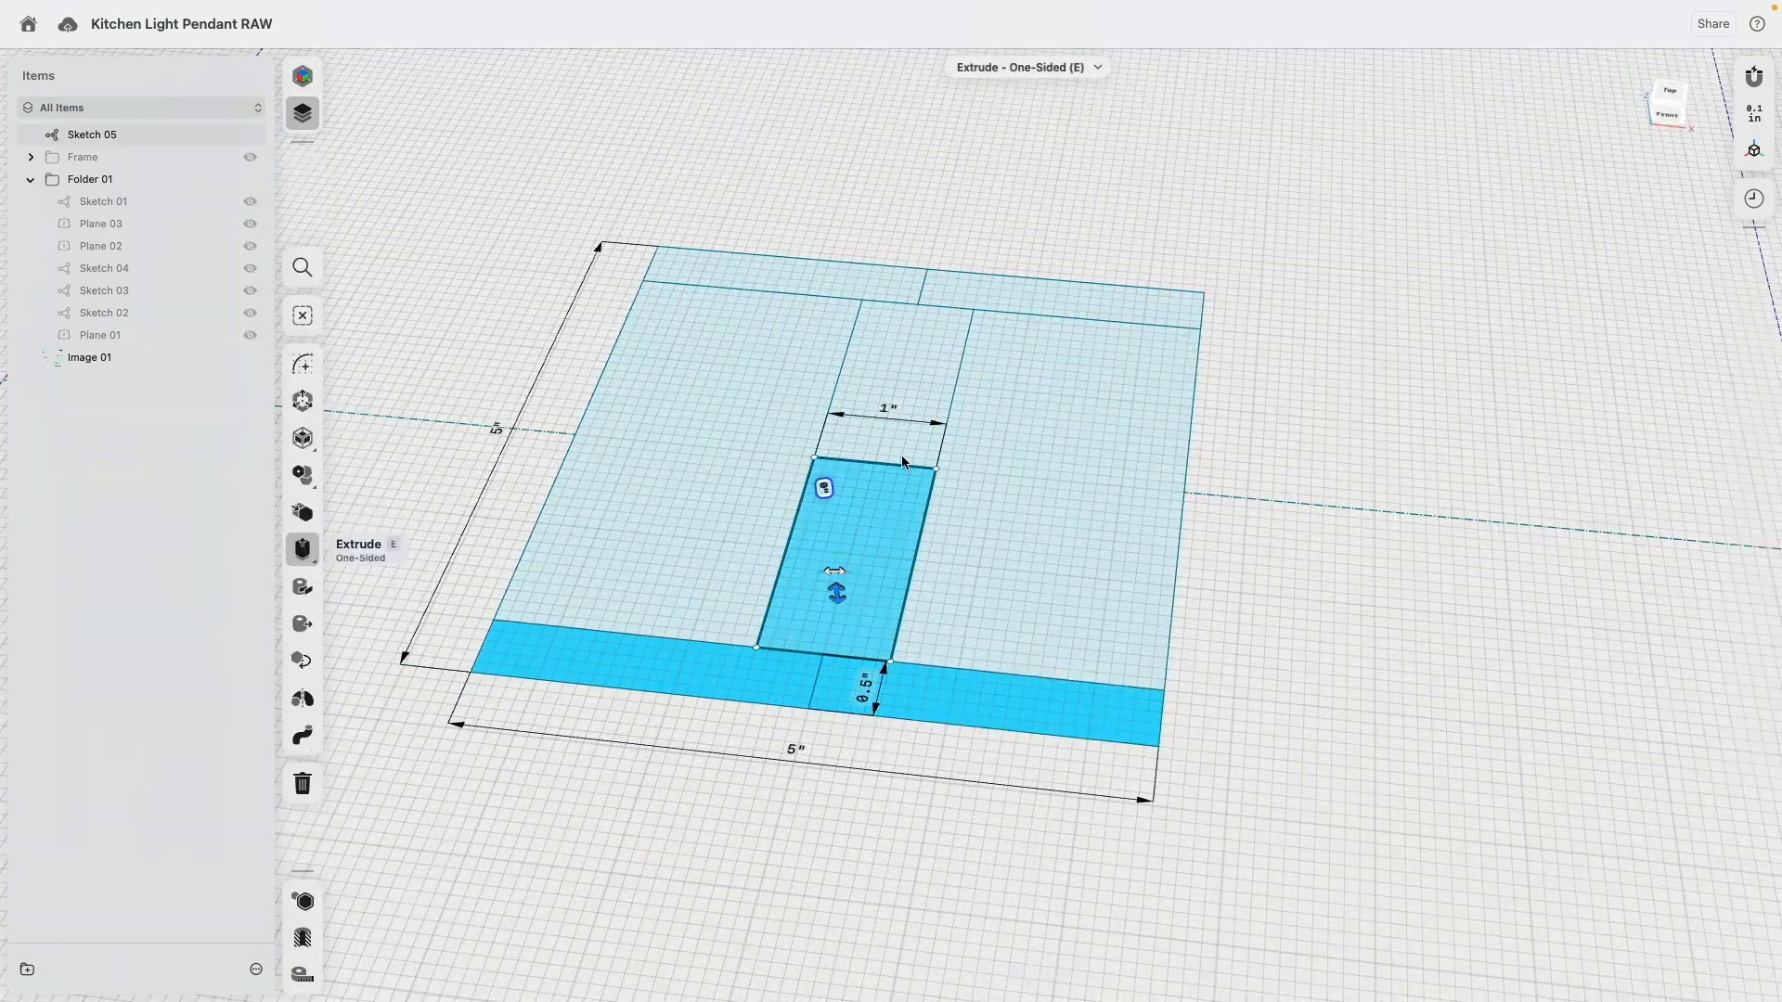
pyautogui.click(909, 394)
pyautogui.click(899, 282)
pyautogui.click(1021, 298)
pyautogui.scroll(-5, 922, 577)
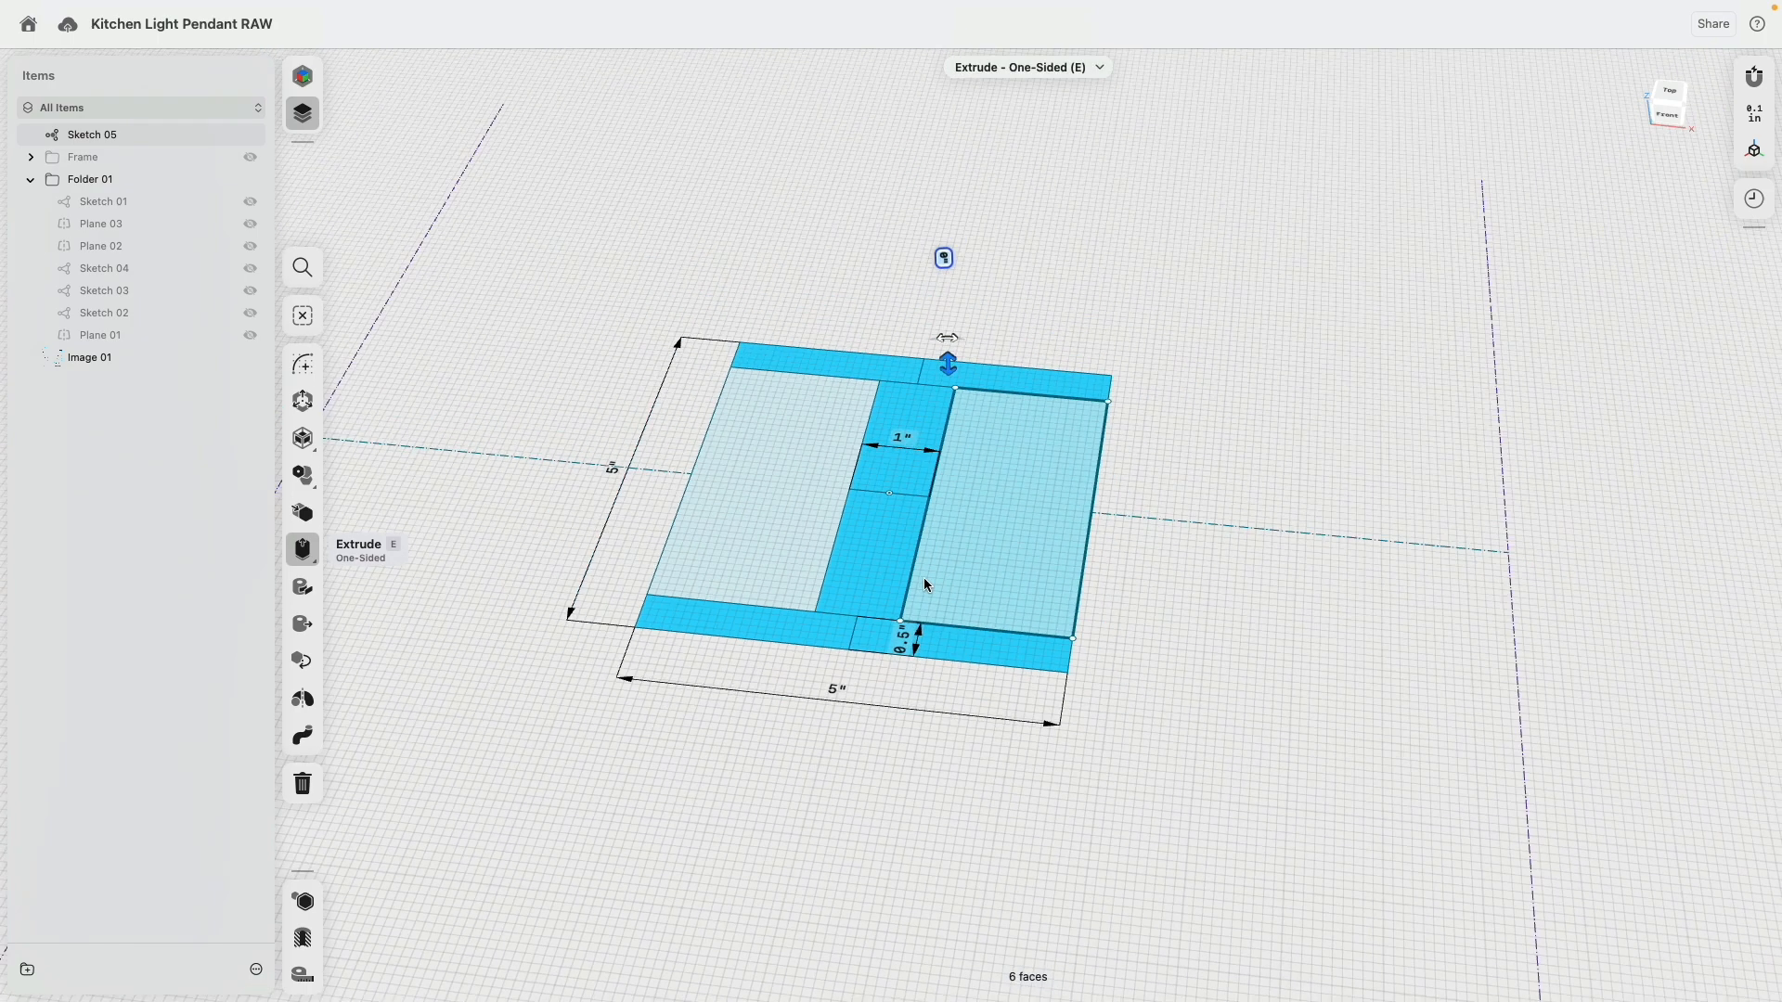
pyautogui.moveTo(979, 685)
pyautogui.mouseDown(button='right')
pyautogui.moveTo(978, 593)
pyautogui.moveTo(956, 576)
pyautogui.moveTo(916, 674)
pyautogui.mouseUp(button='right')
pyautogui.write('0.5')
pyautogui.press('Return')
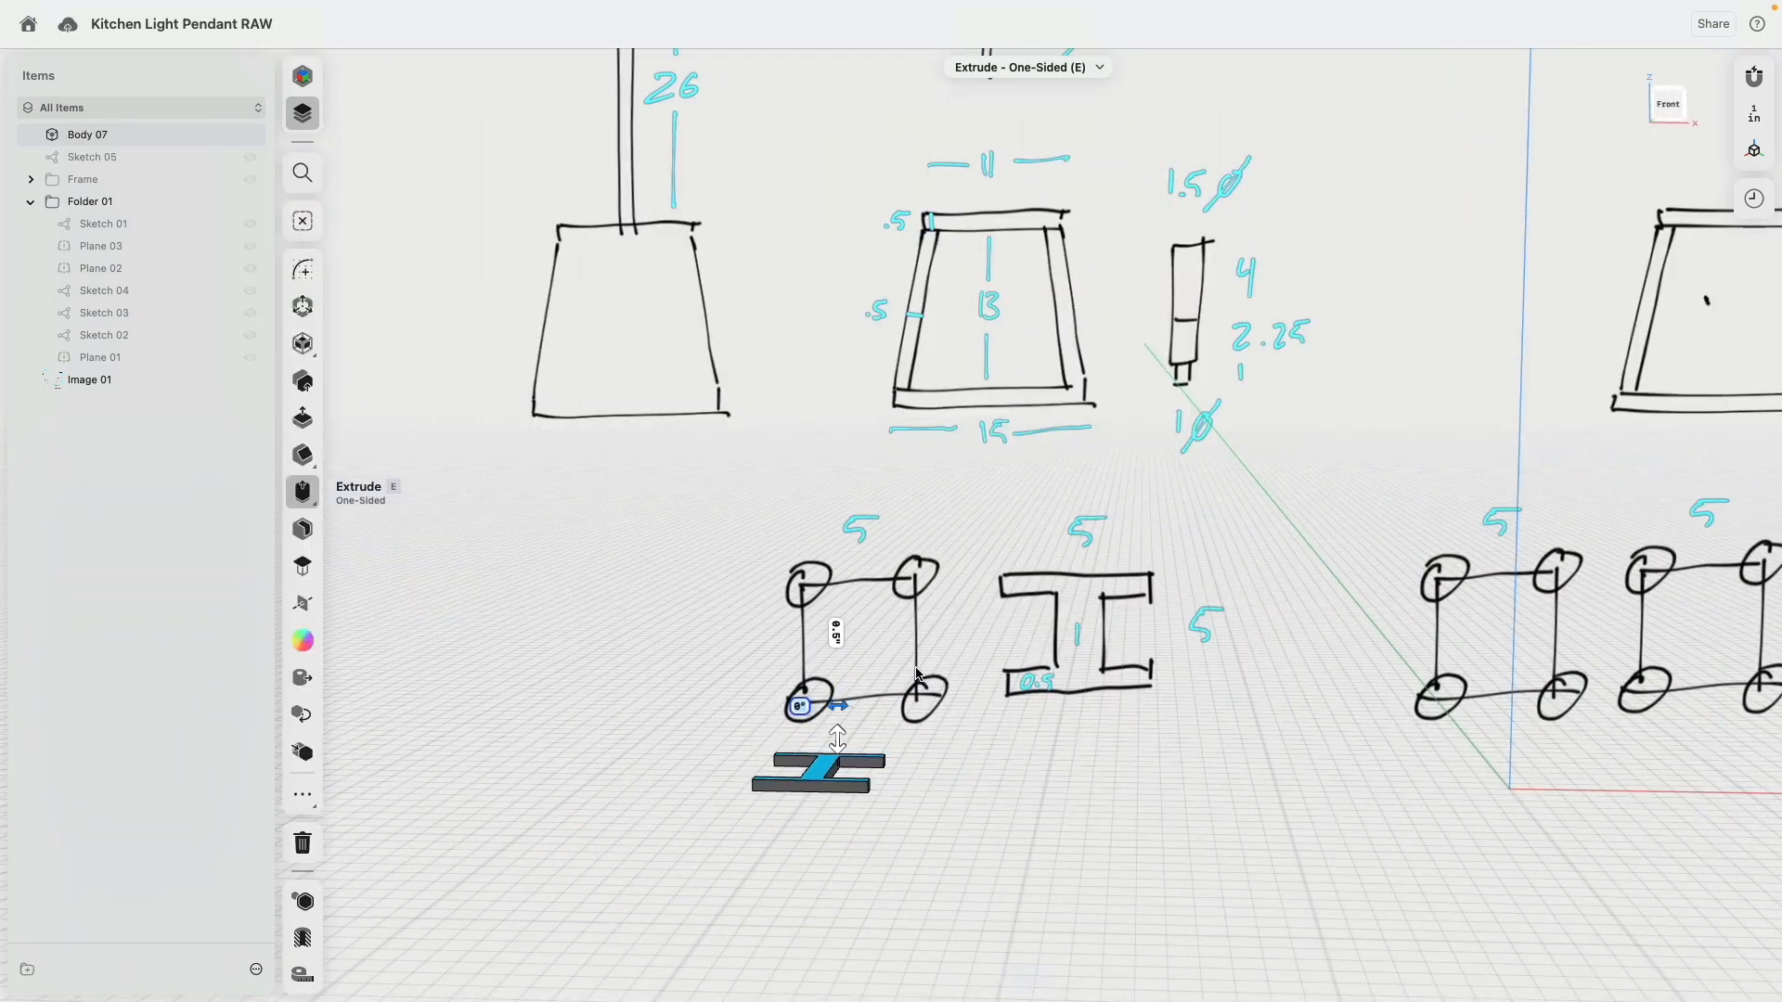
pyautogui.click(884, 827)
pyautogui.moveTo(884, 828); pyautogui.dragTo(921, 822, button='right')
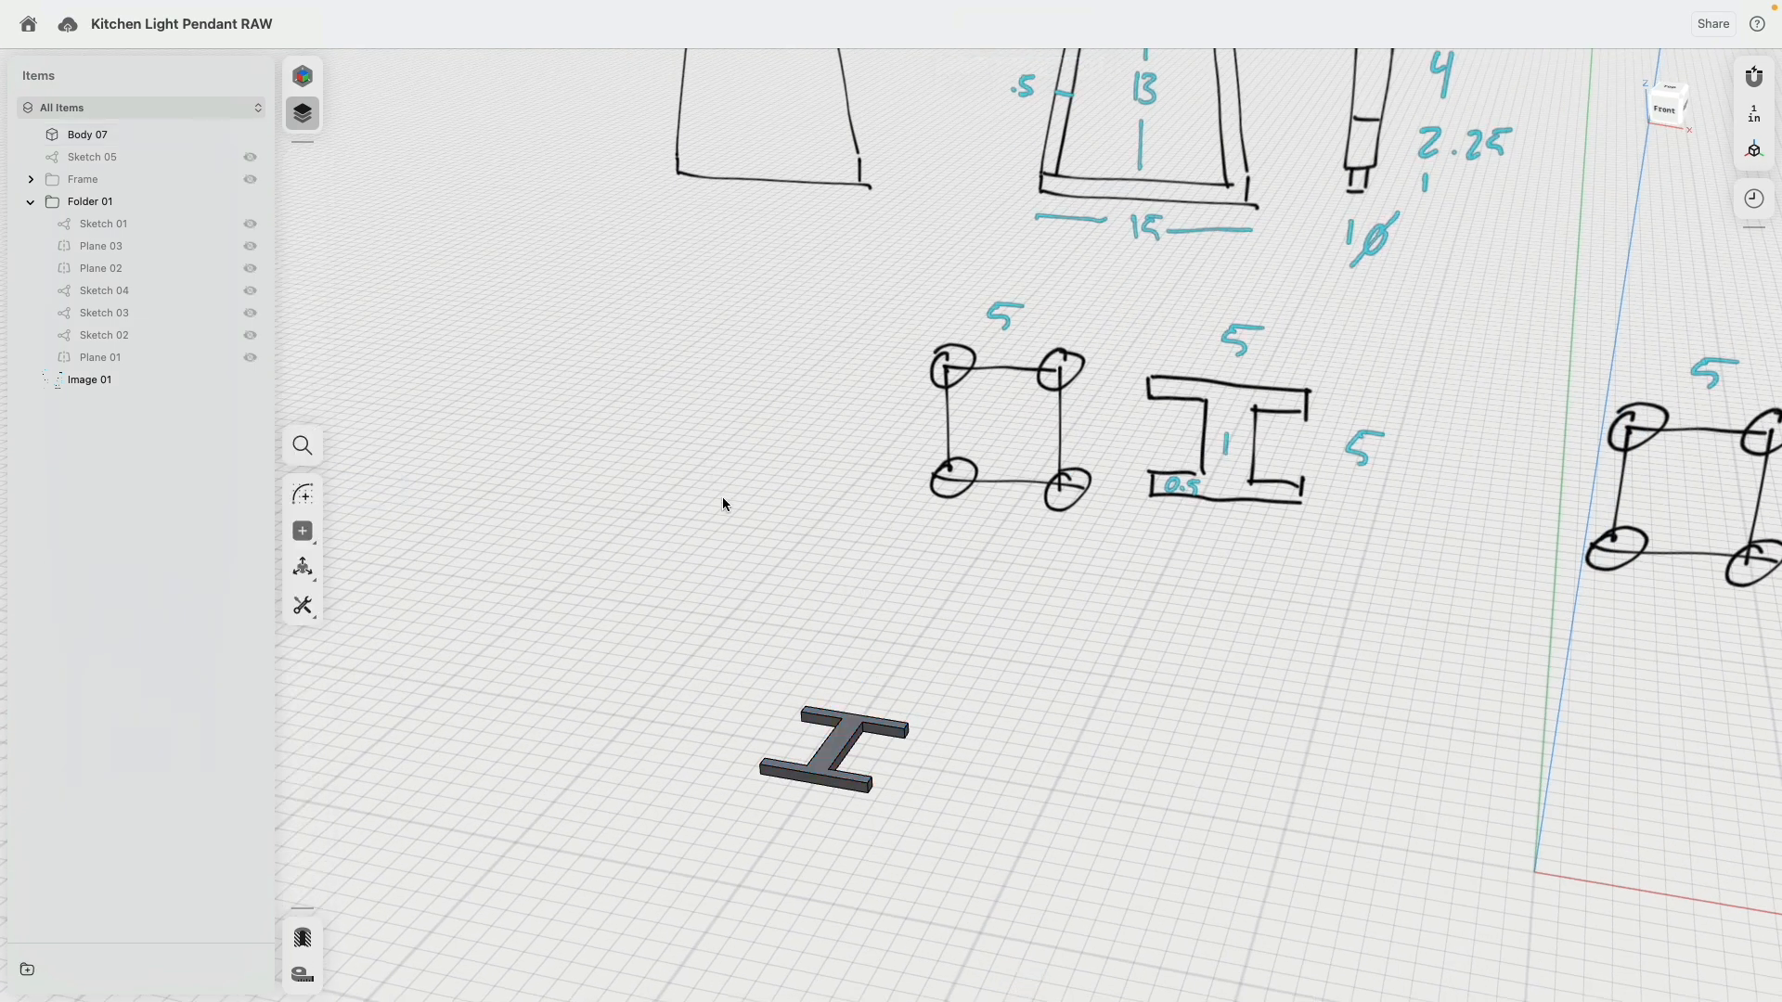
# Move Sketch 05 into Folder 01.
pyautogui.moveTo(111, 154); pyautogui.dragTo(113, 199)
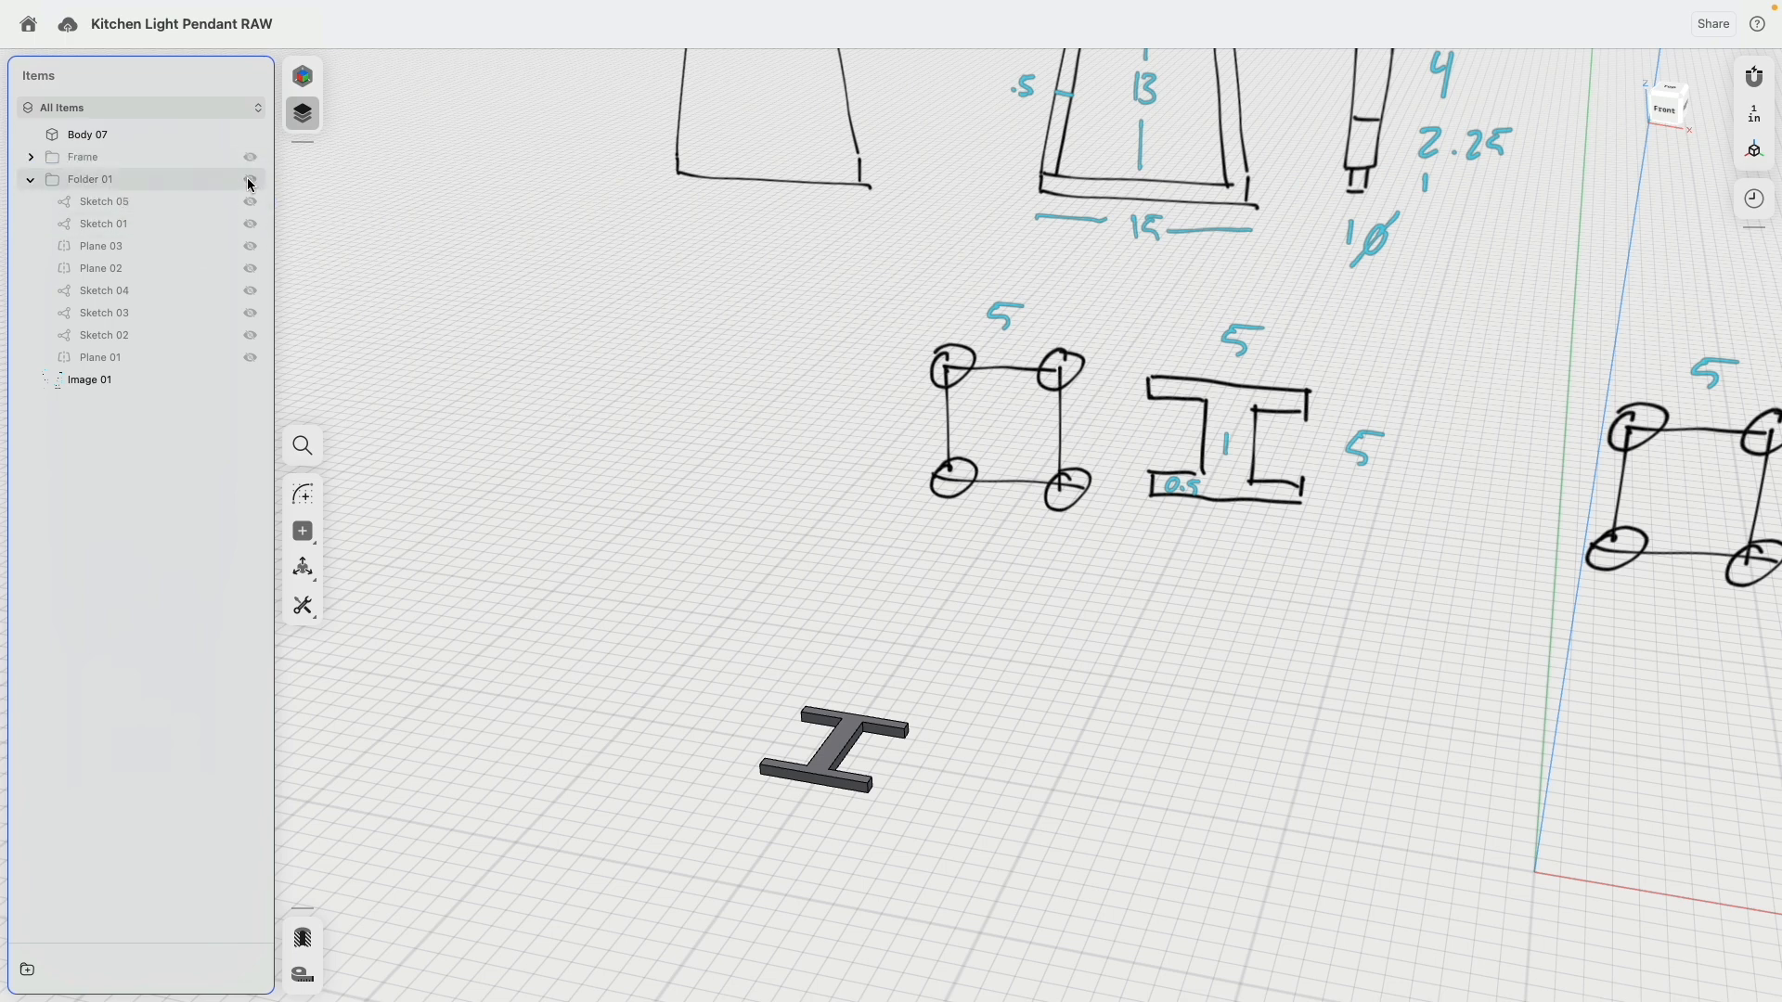
pyautogui.moveTo(771, 424); pyautogui.dragTo(673, 594, button='middle')
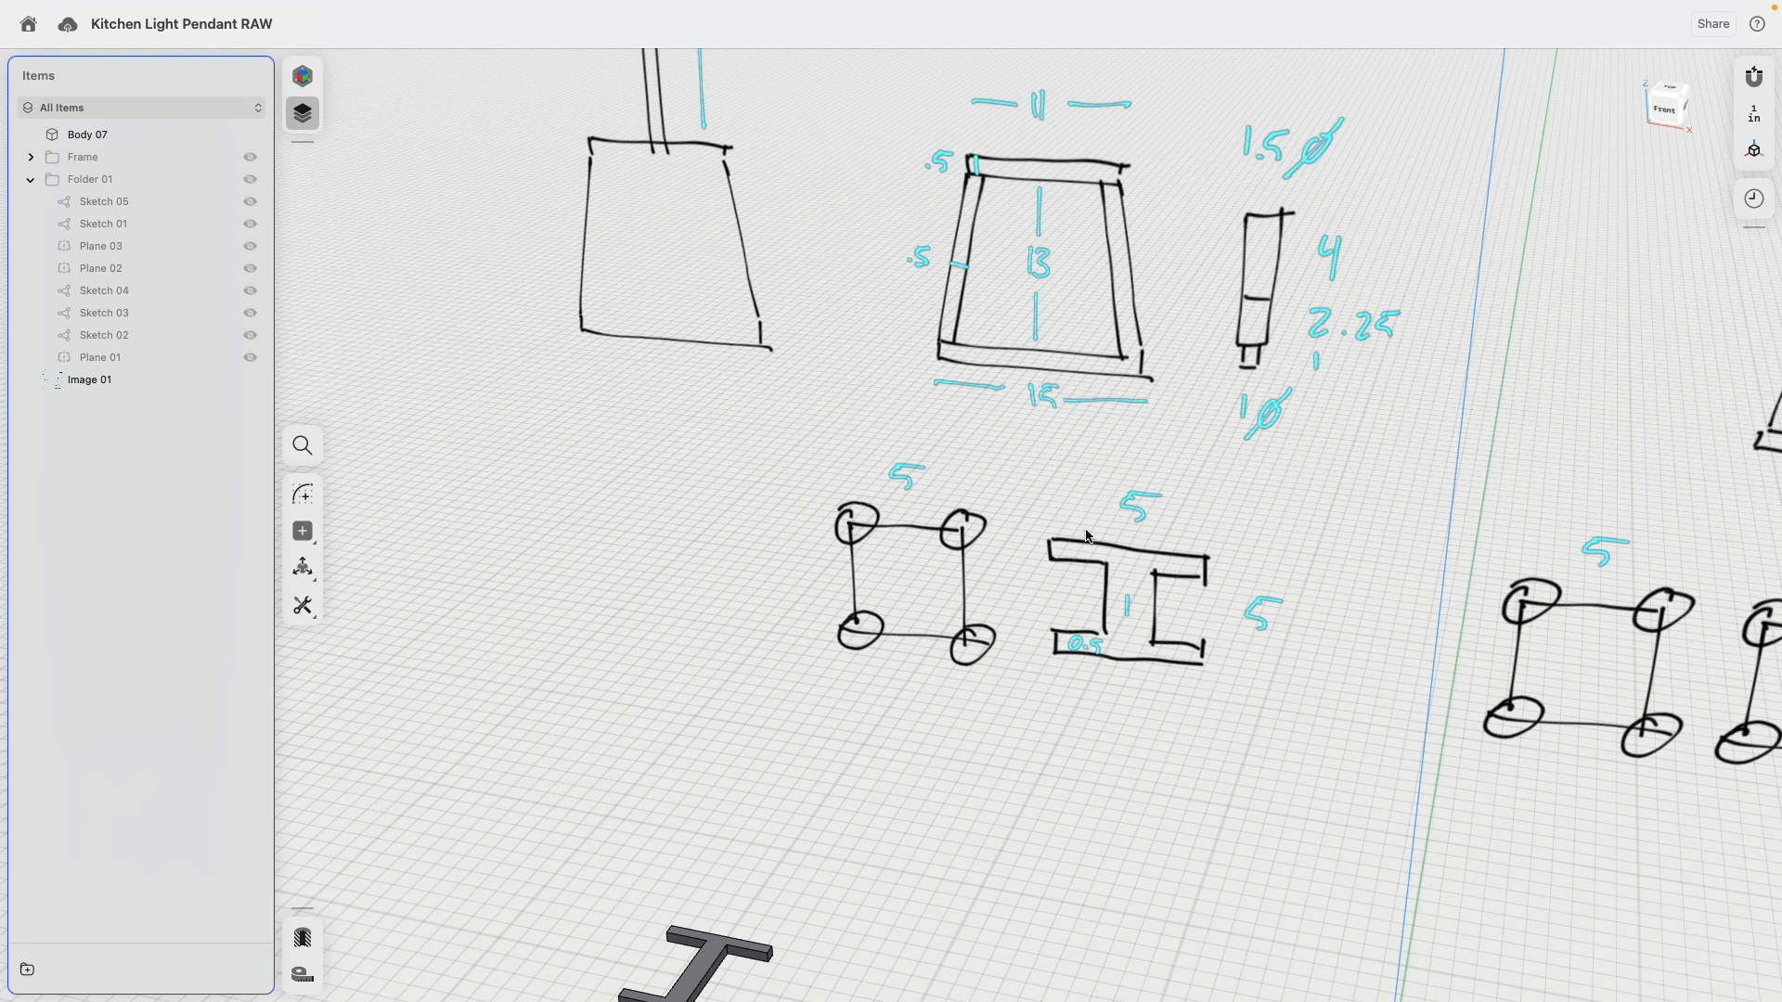
pyautogui.scroll(5, 1088, 536)
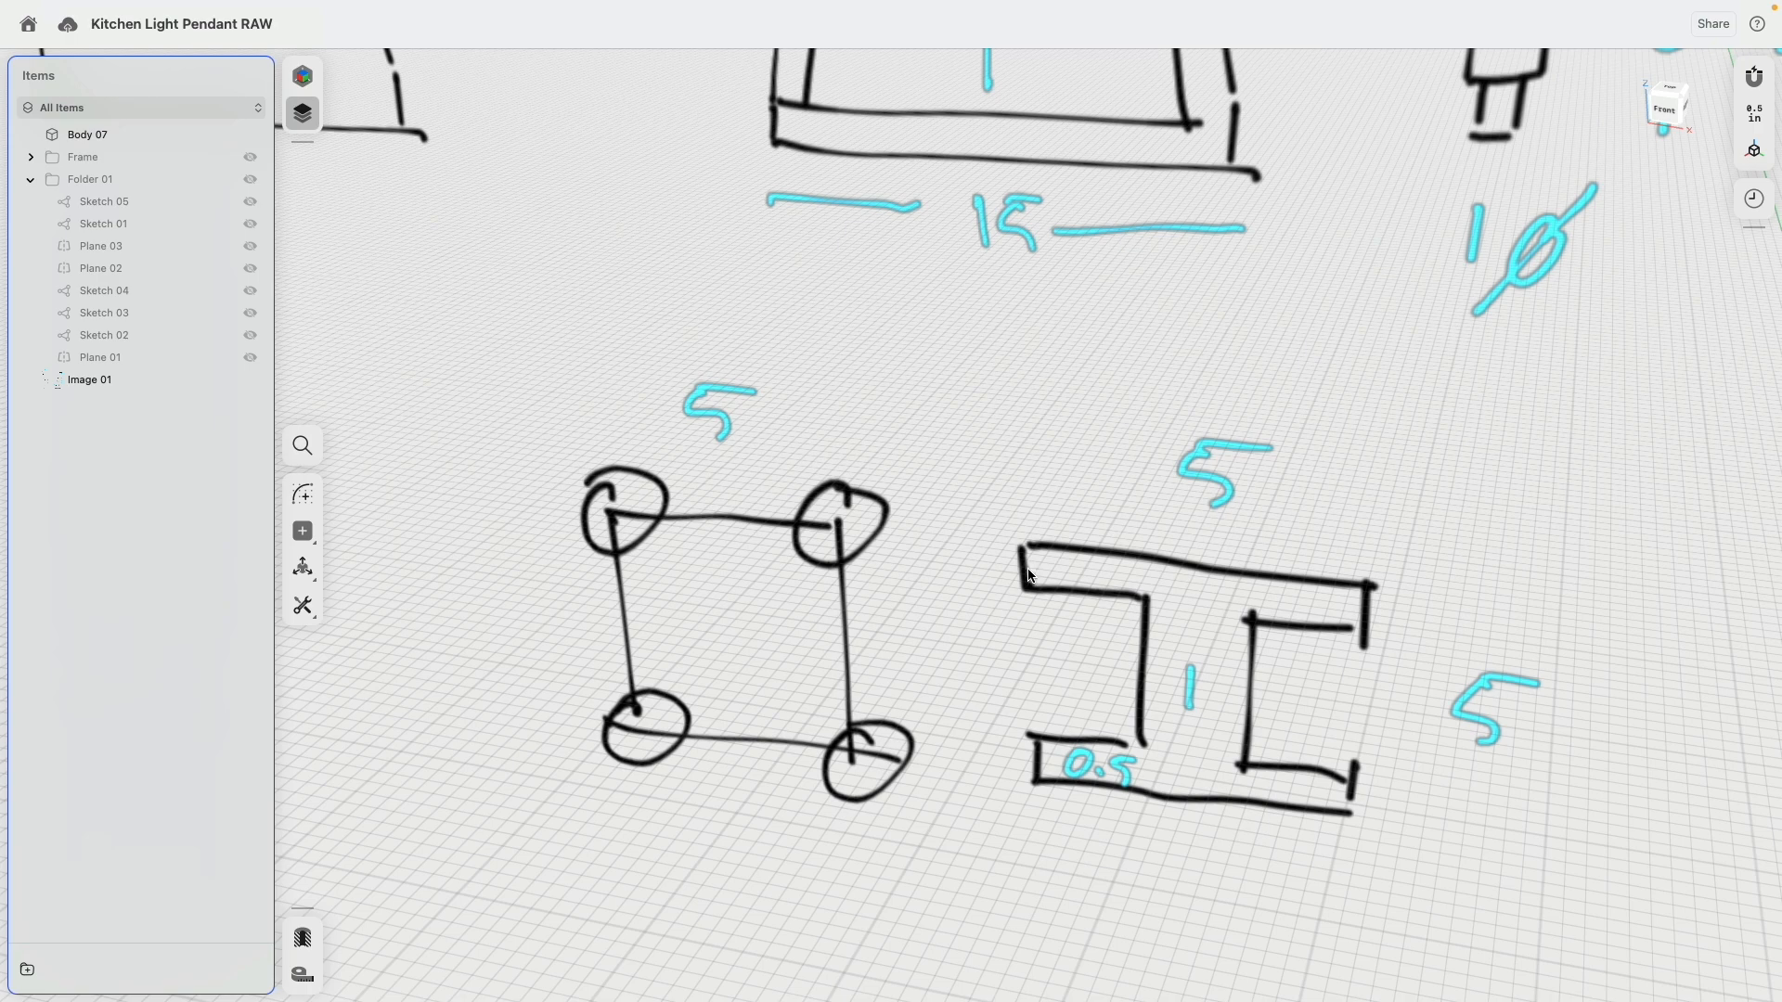
pyautogui.scroll(-10, 1028, 575)
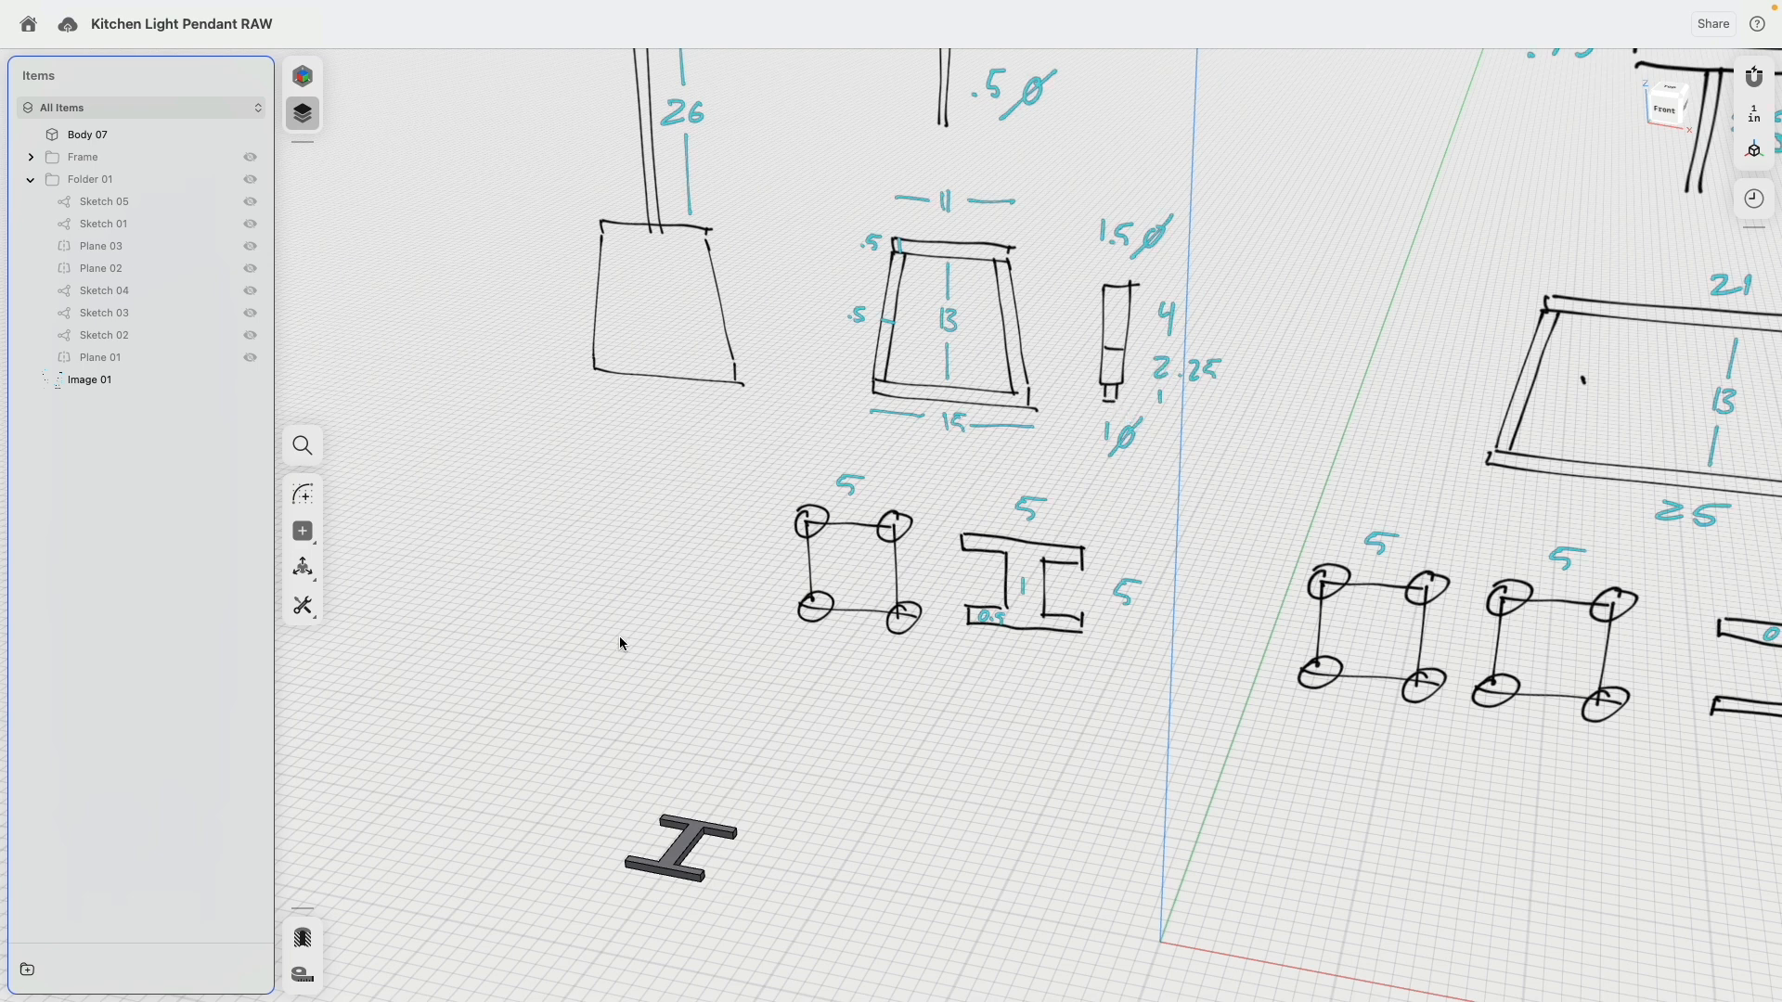
# Start a line sketch on the square end face of one of the bracket's crossbars.
pyautogui.moveTo(620, 636); pyautogui.dragTo(858, 631, button='right')
pyautogui.scroll(5, 1211, 575)
pyautogui.scroll(5, 1211, 575)
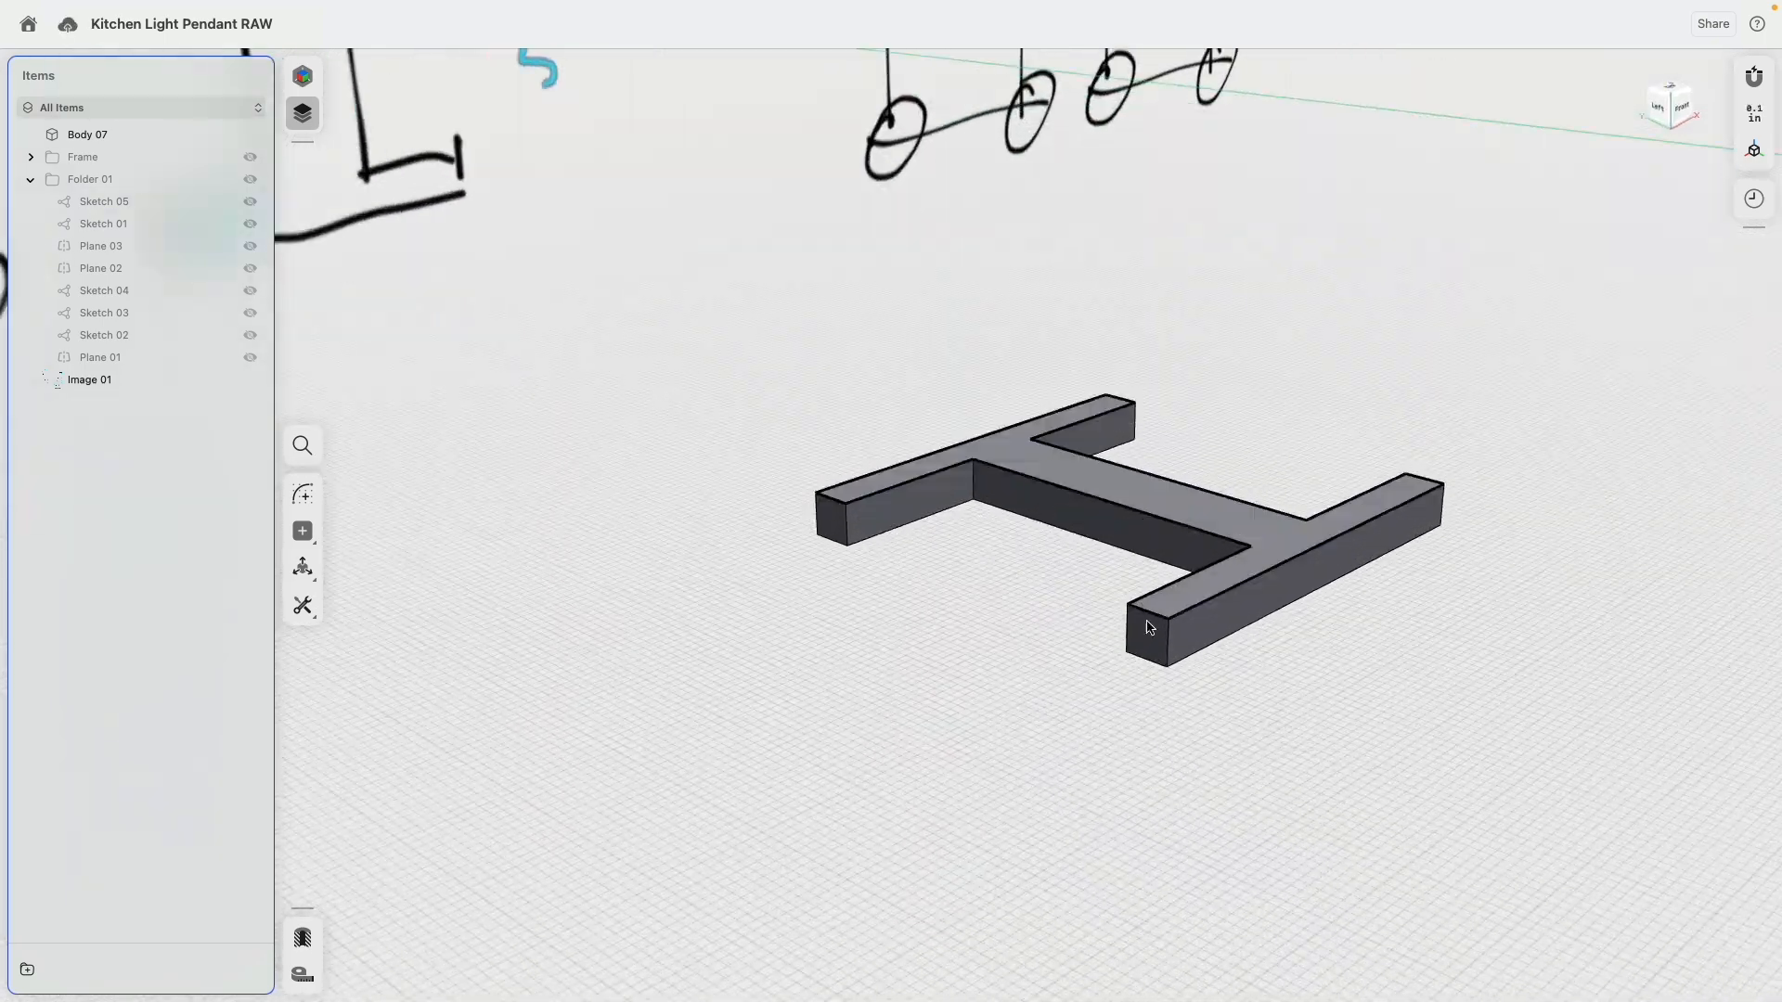
pyautogui.click(1153, 624)
pyautogui.scroll(1, 1018, 637)
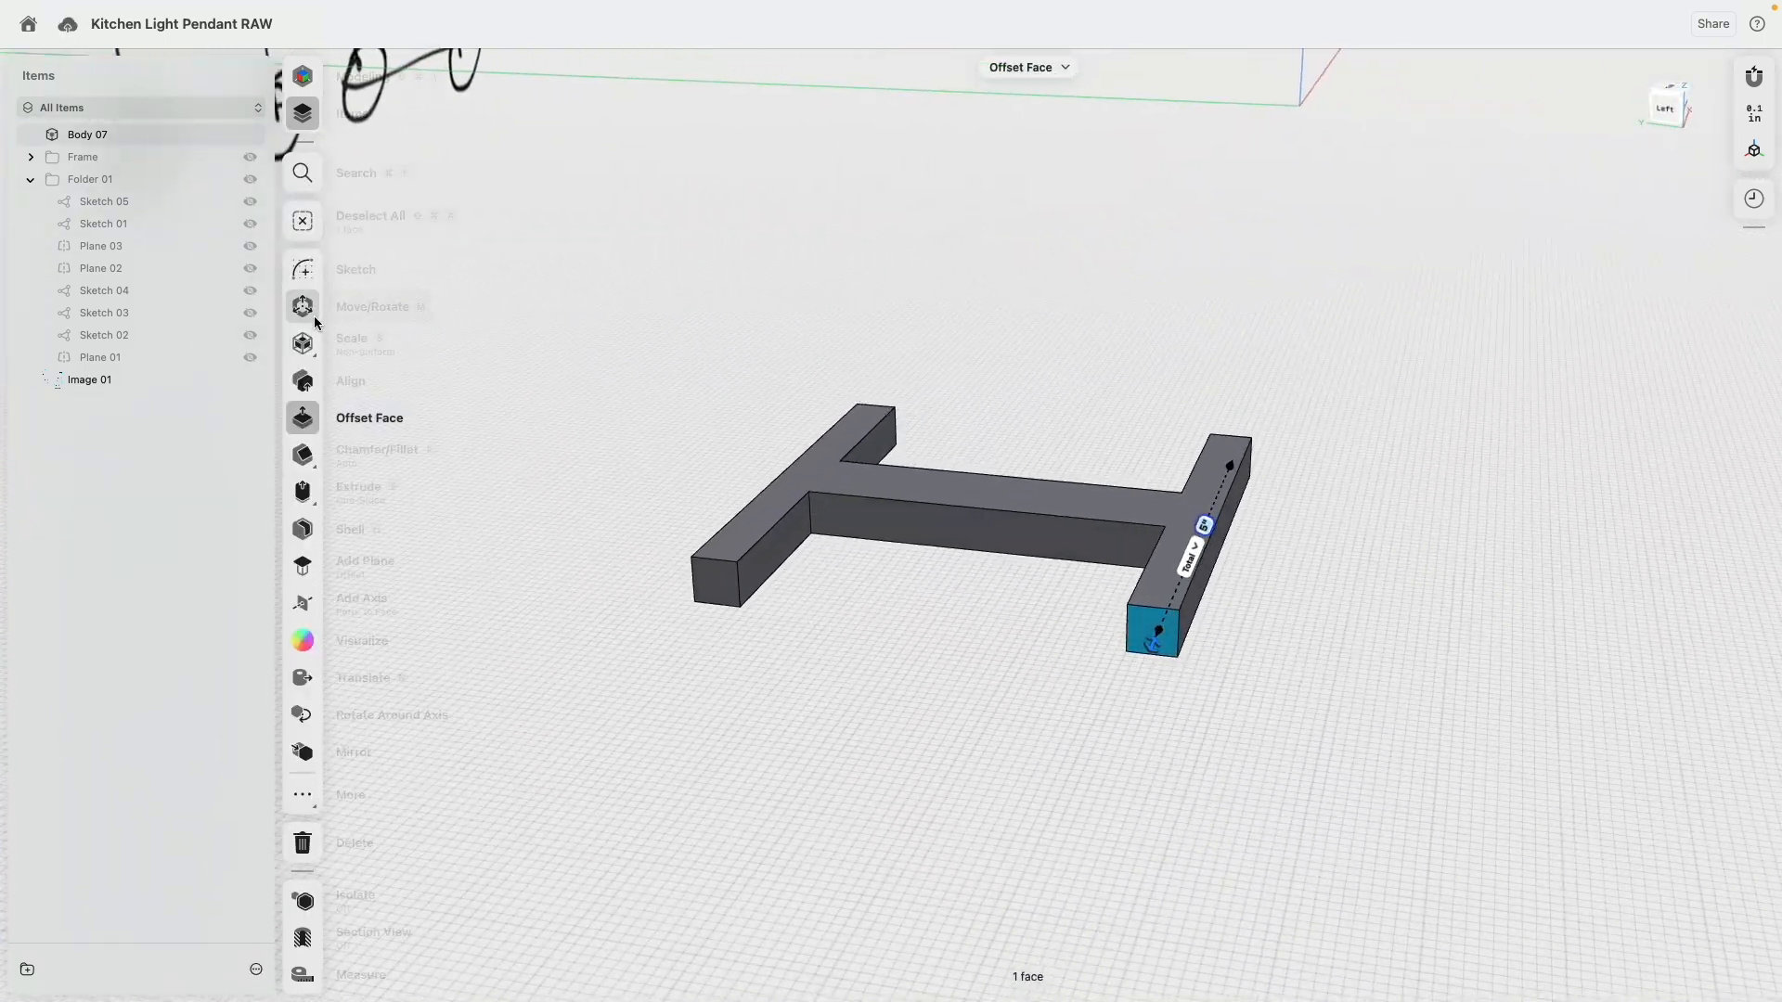
pyautogui.click(303, 269)
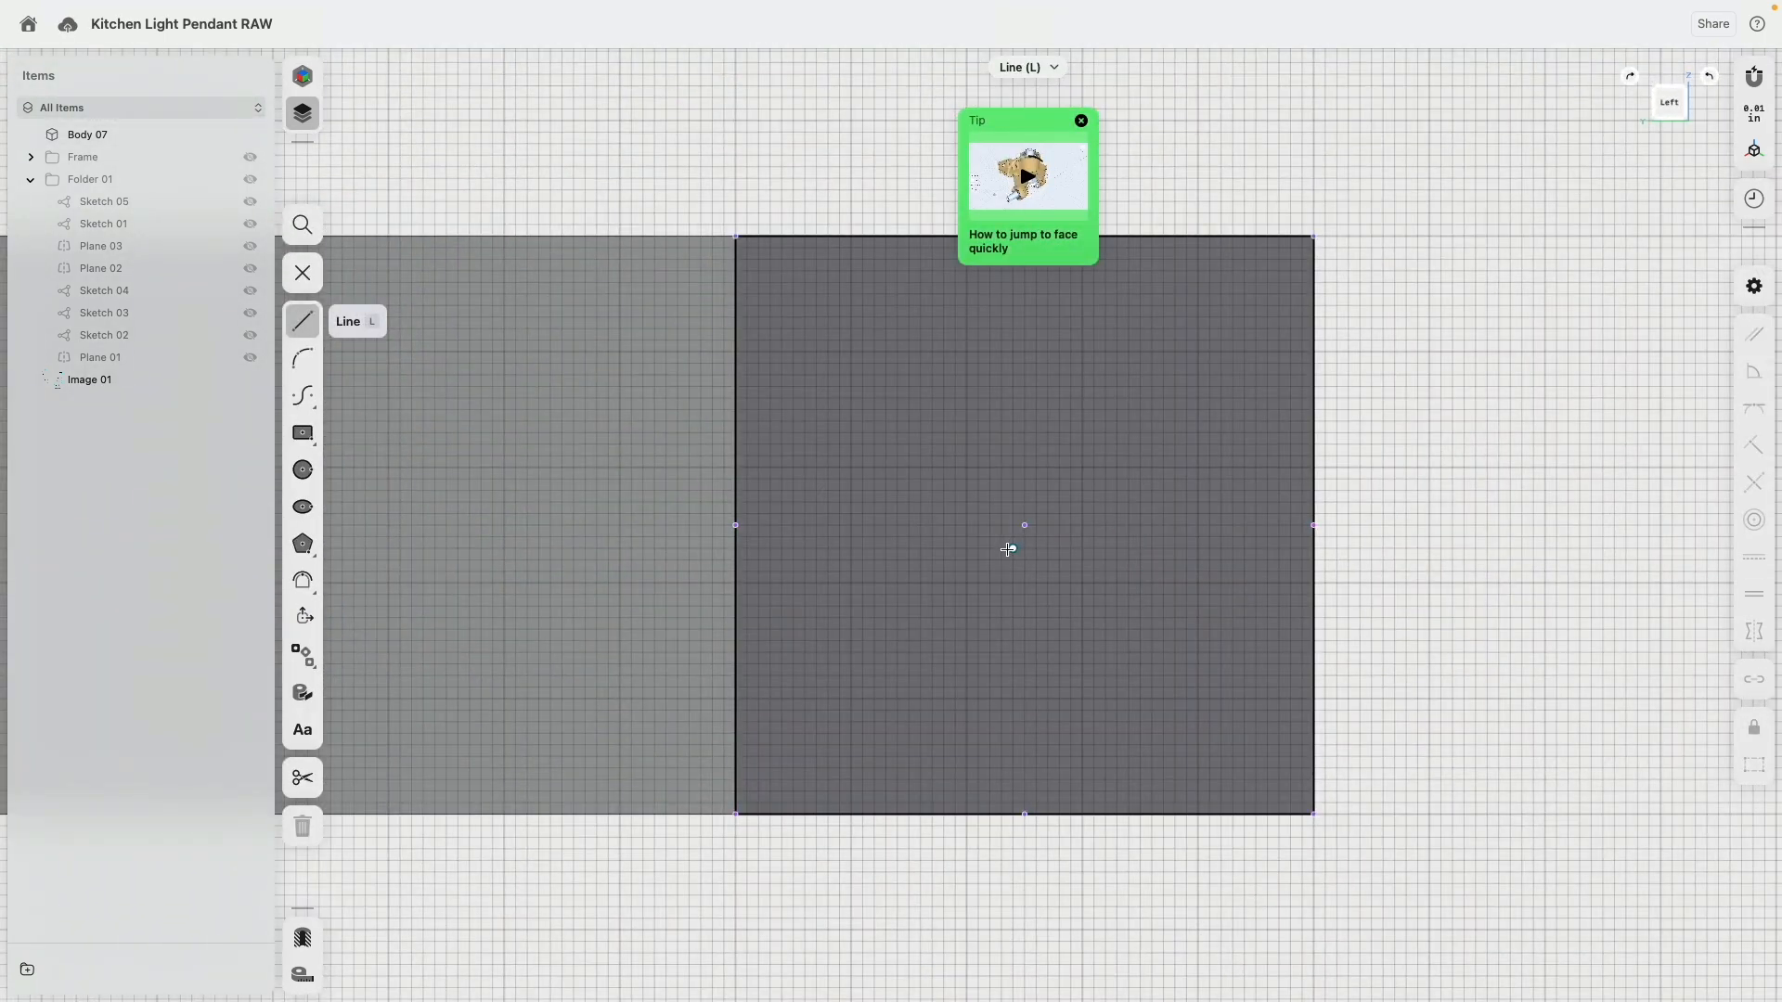
# Draw a 1 in line straight down from the midpoint of the face's top edge, then a 0.5 in horizontal line outward from its lower end.
pyautogui.scroll(-4, 1007, 545)
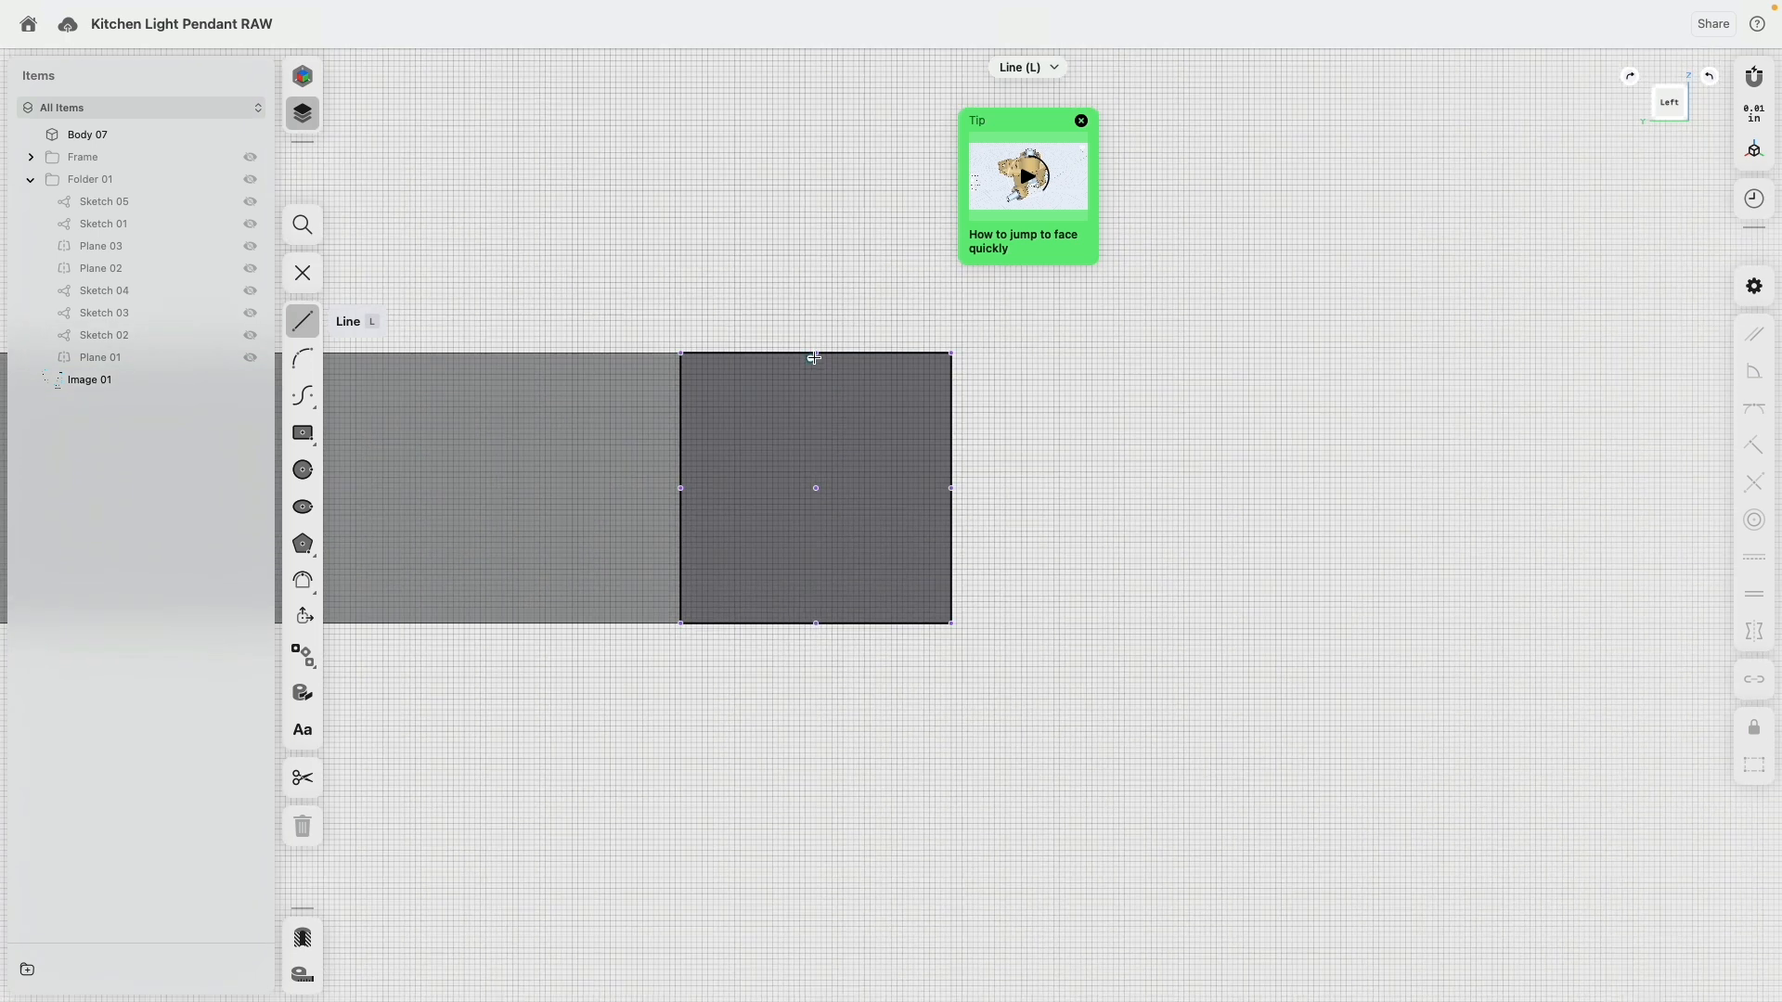
pyautogui.click(815, 352)
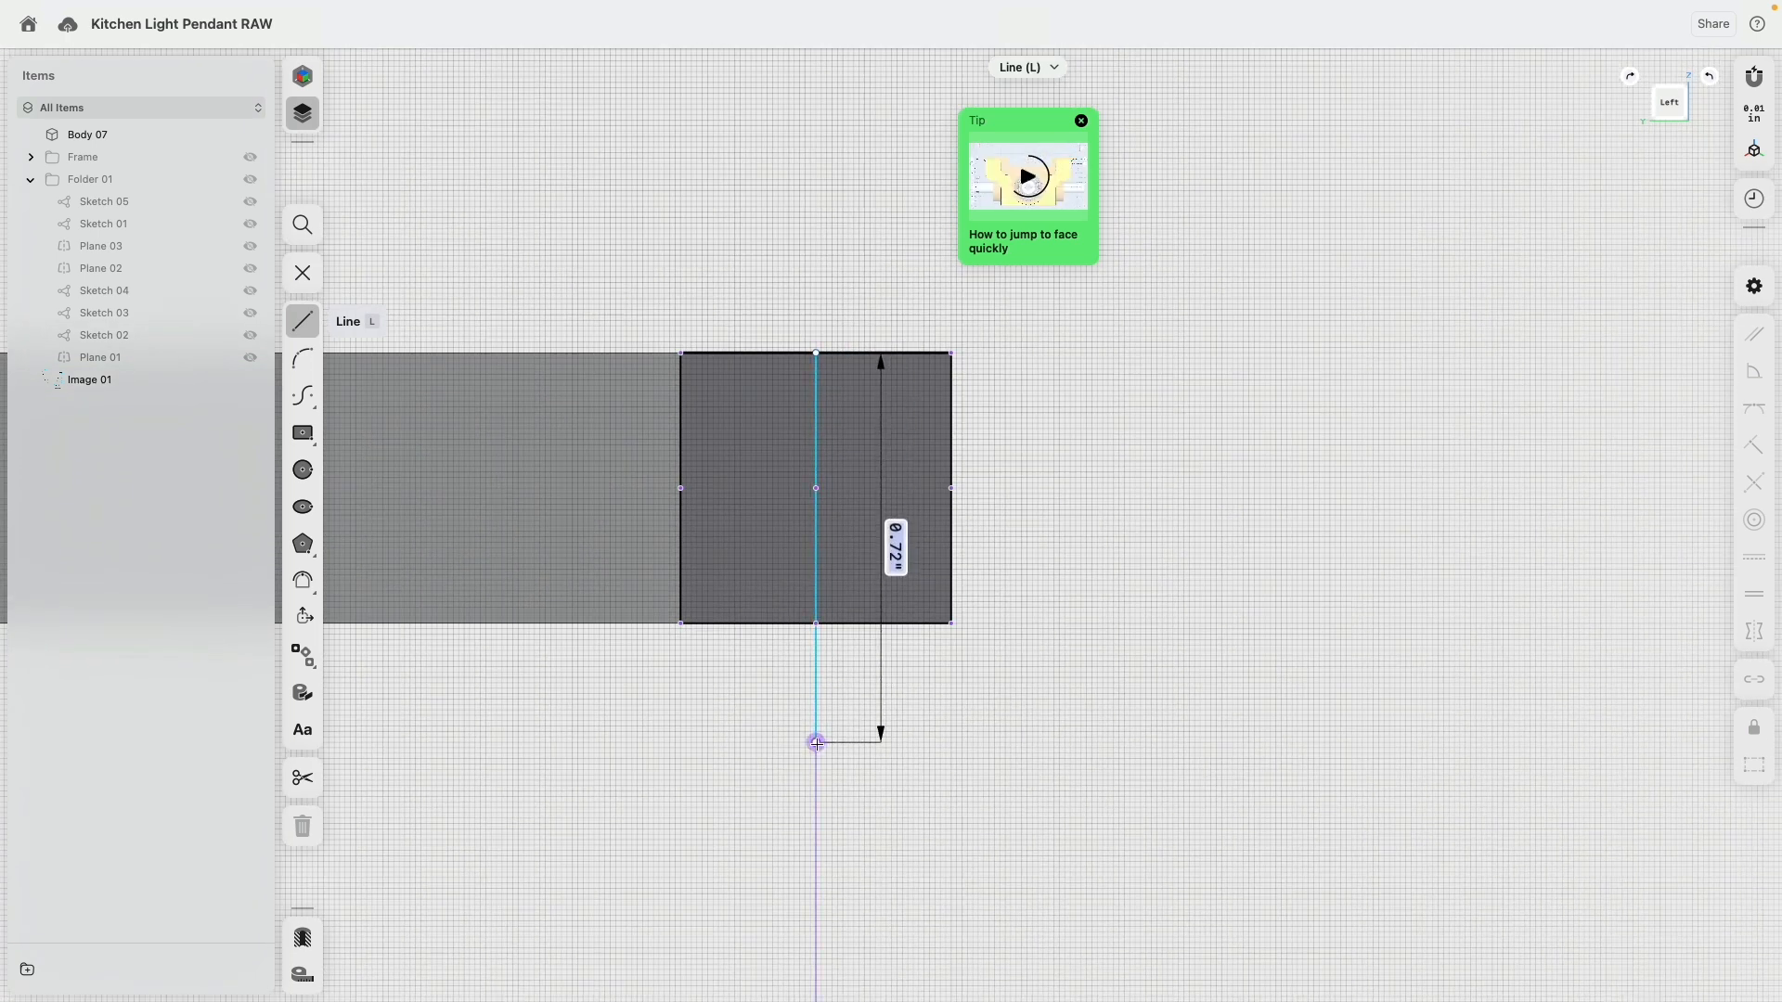
pyautogui.write('1.5')
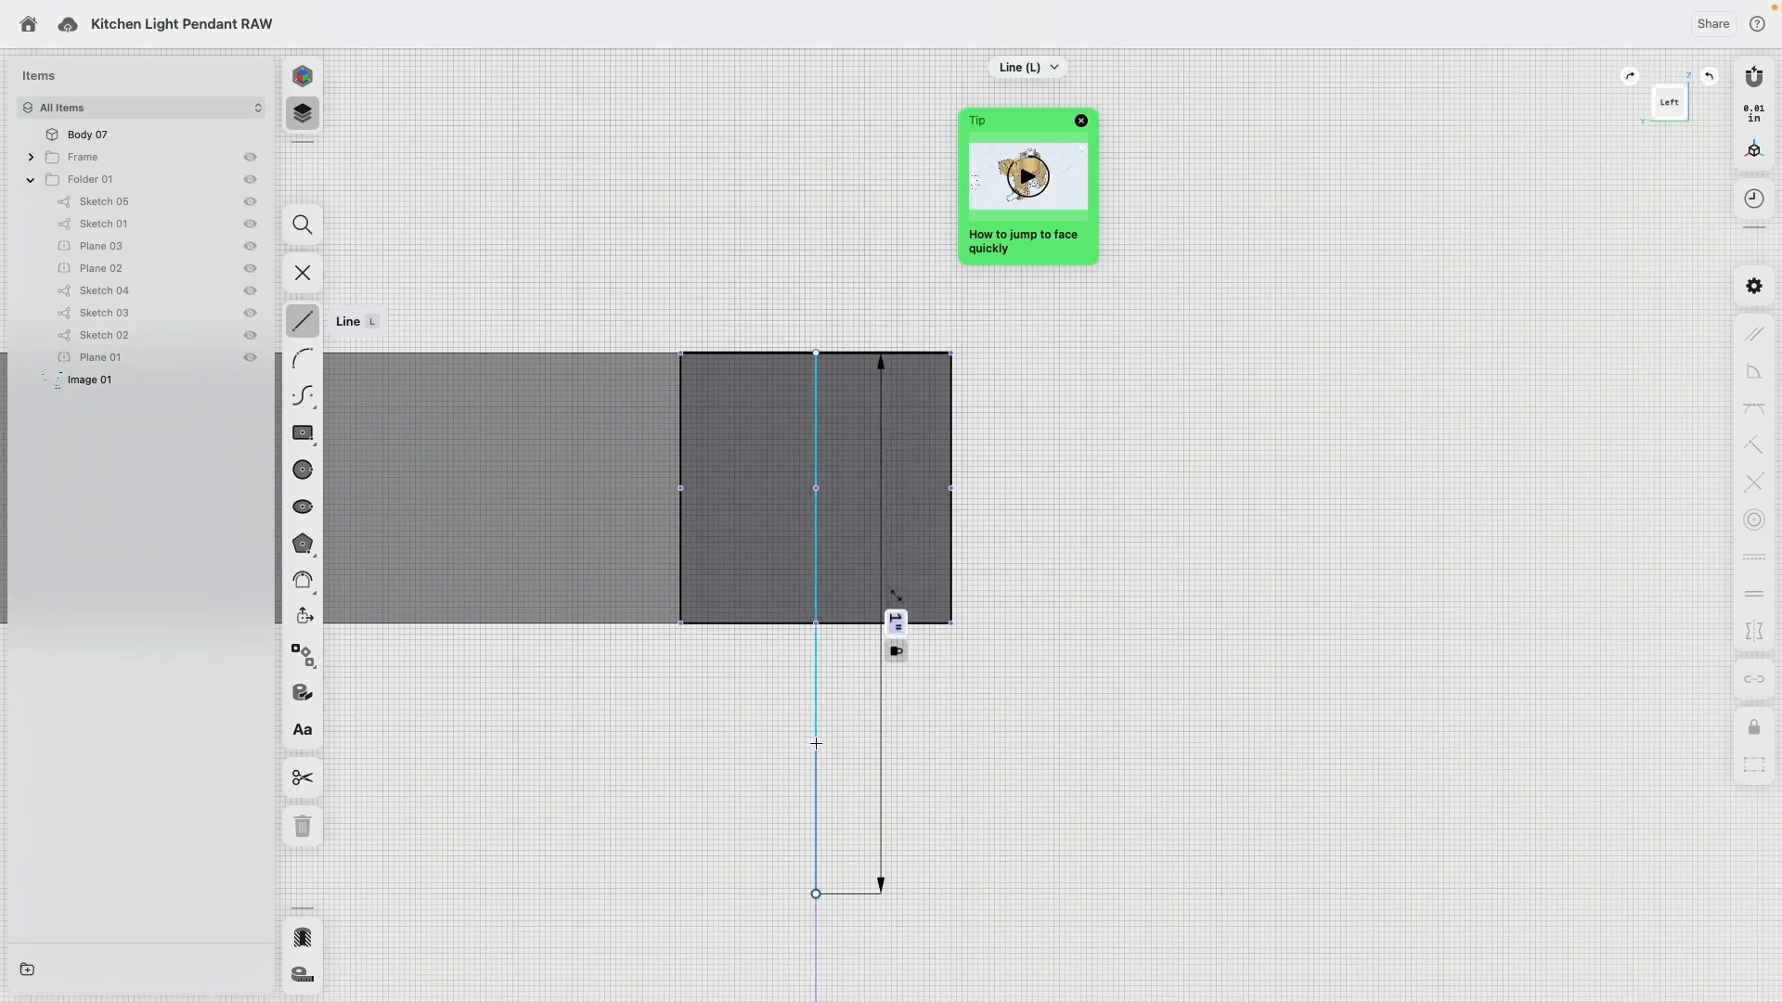
pyautogui.press('Return')
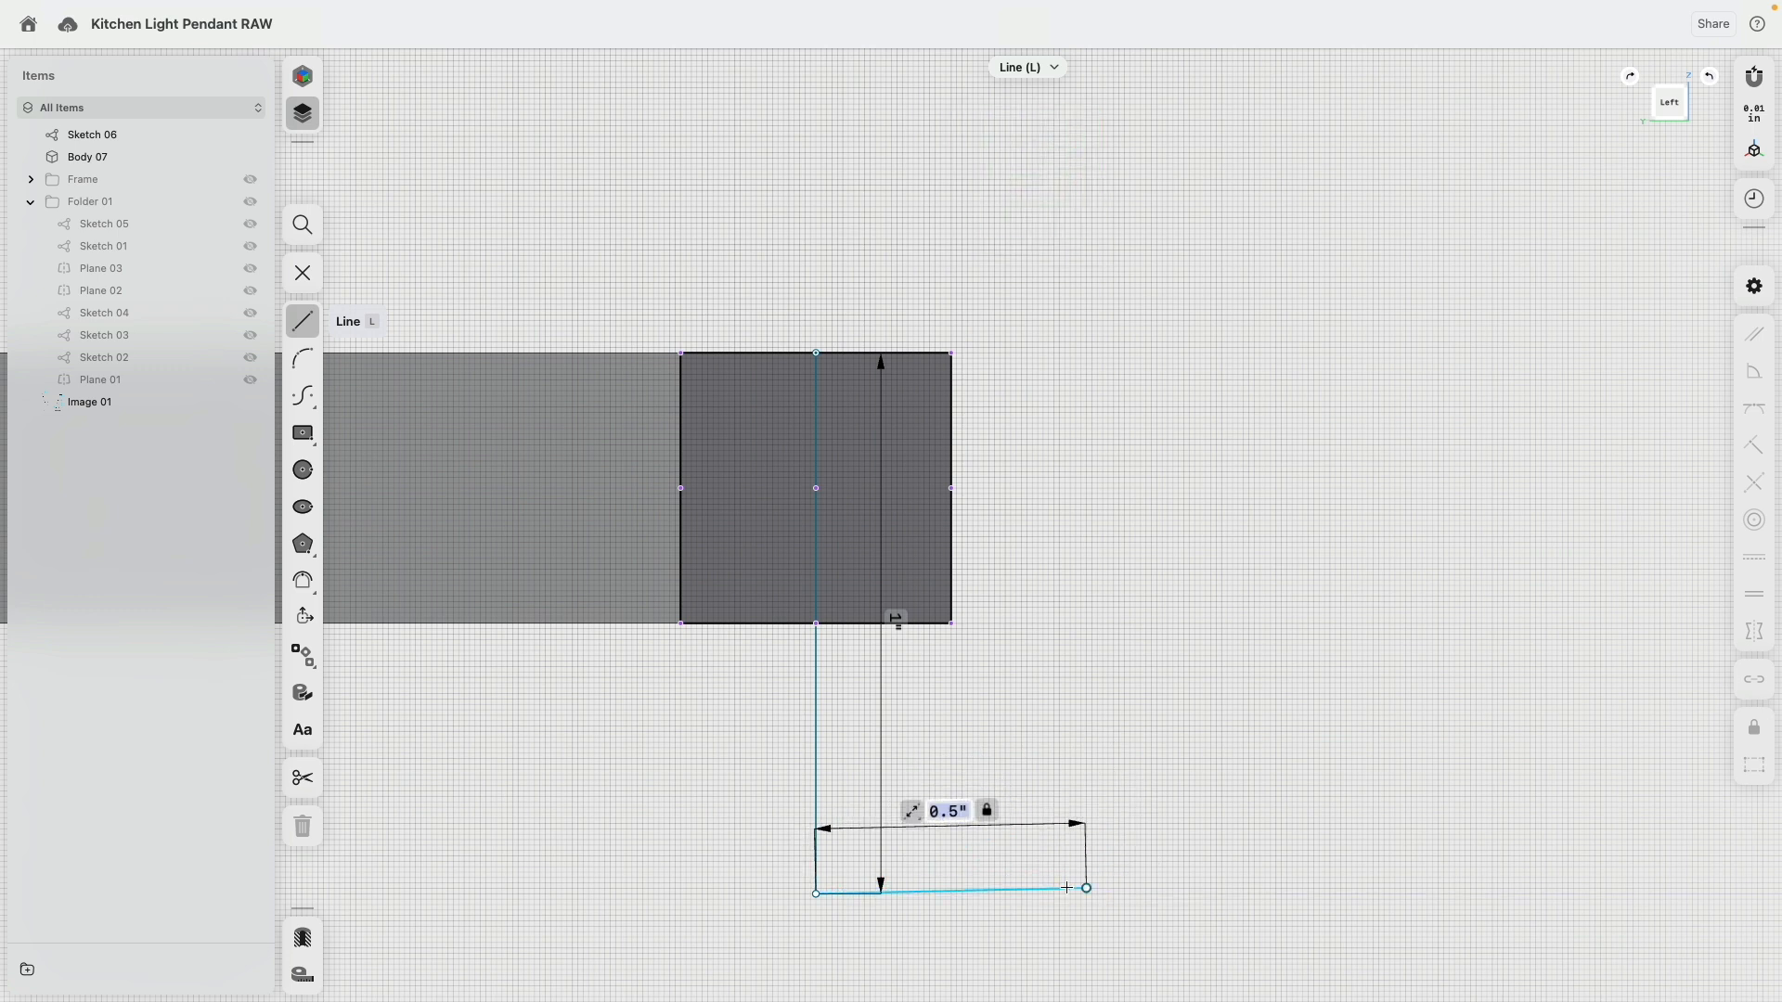
pyautogui.write('0.5')
pyautogui.press('Return')
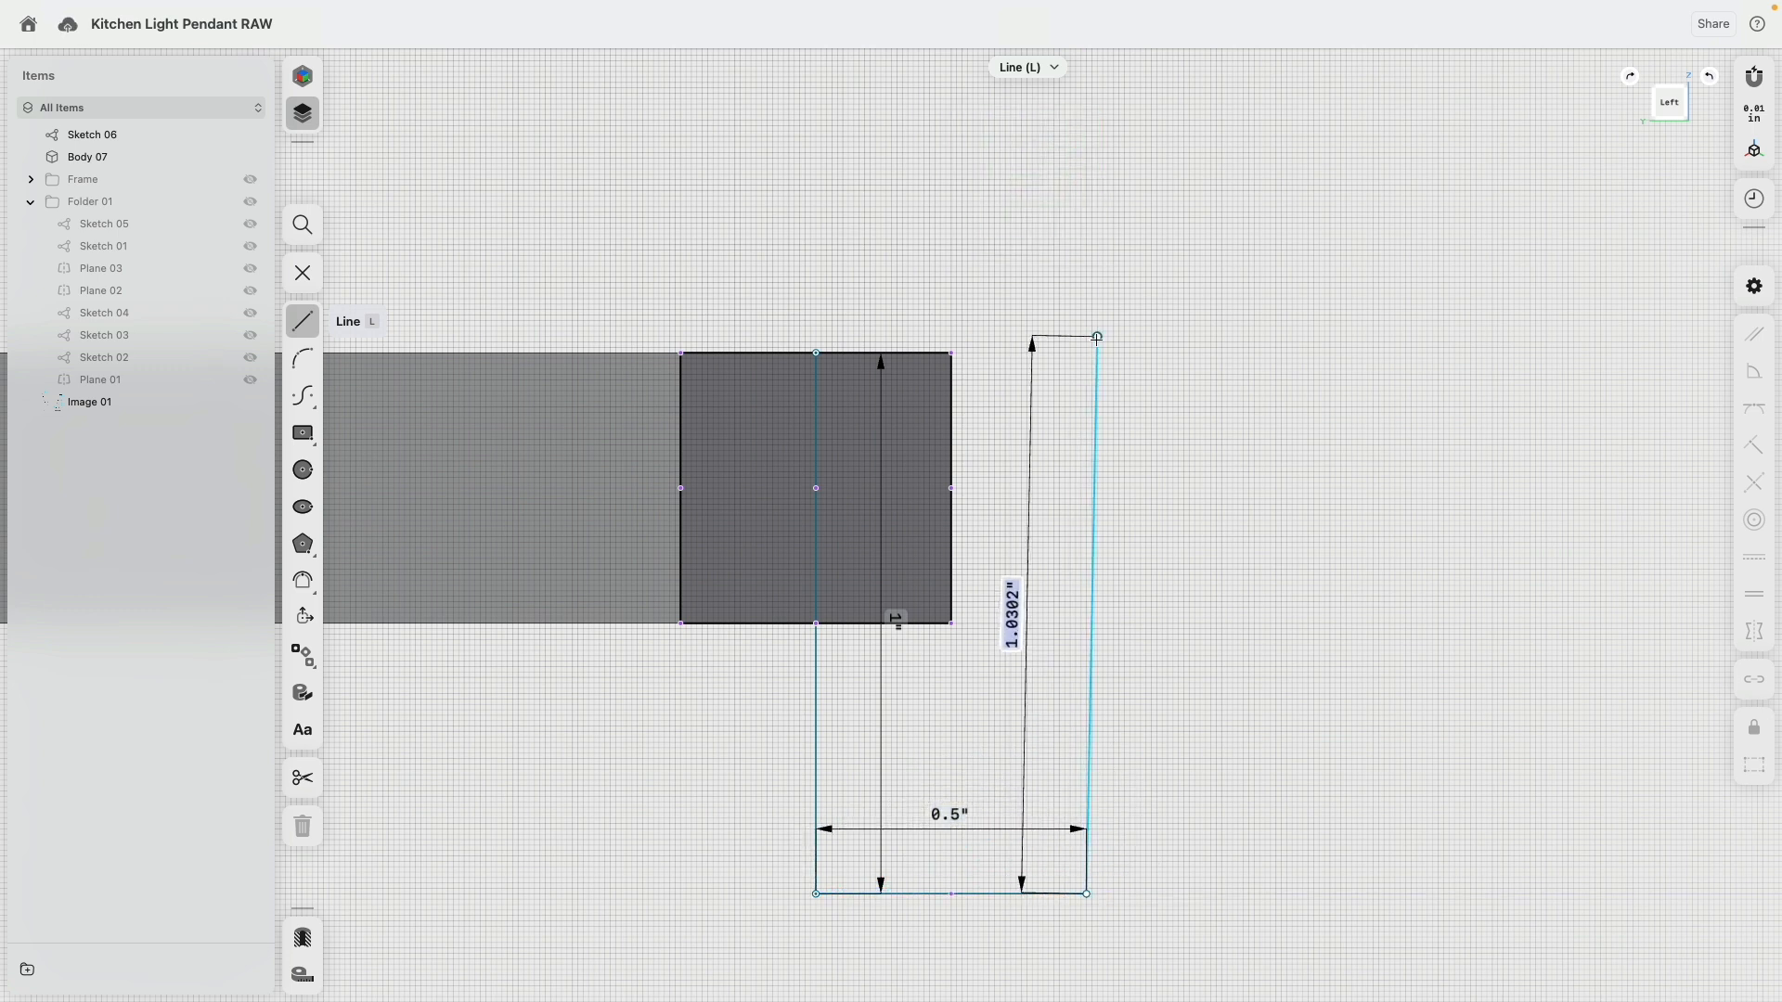
pyautogui.click(1096, 351)
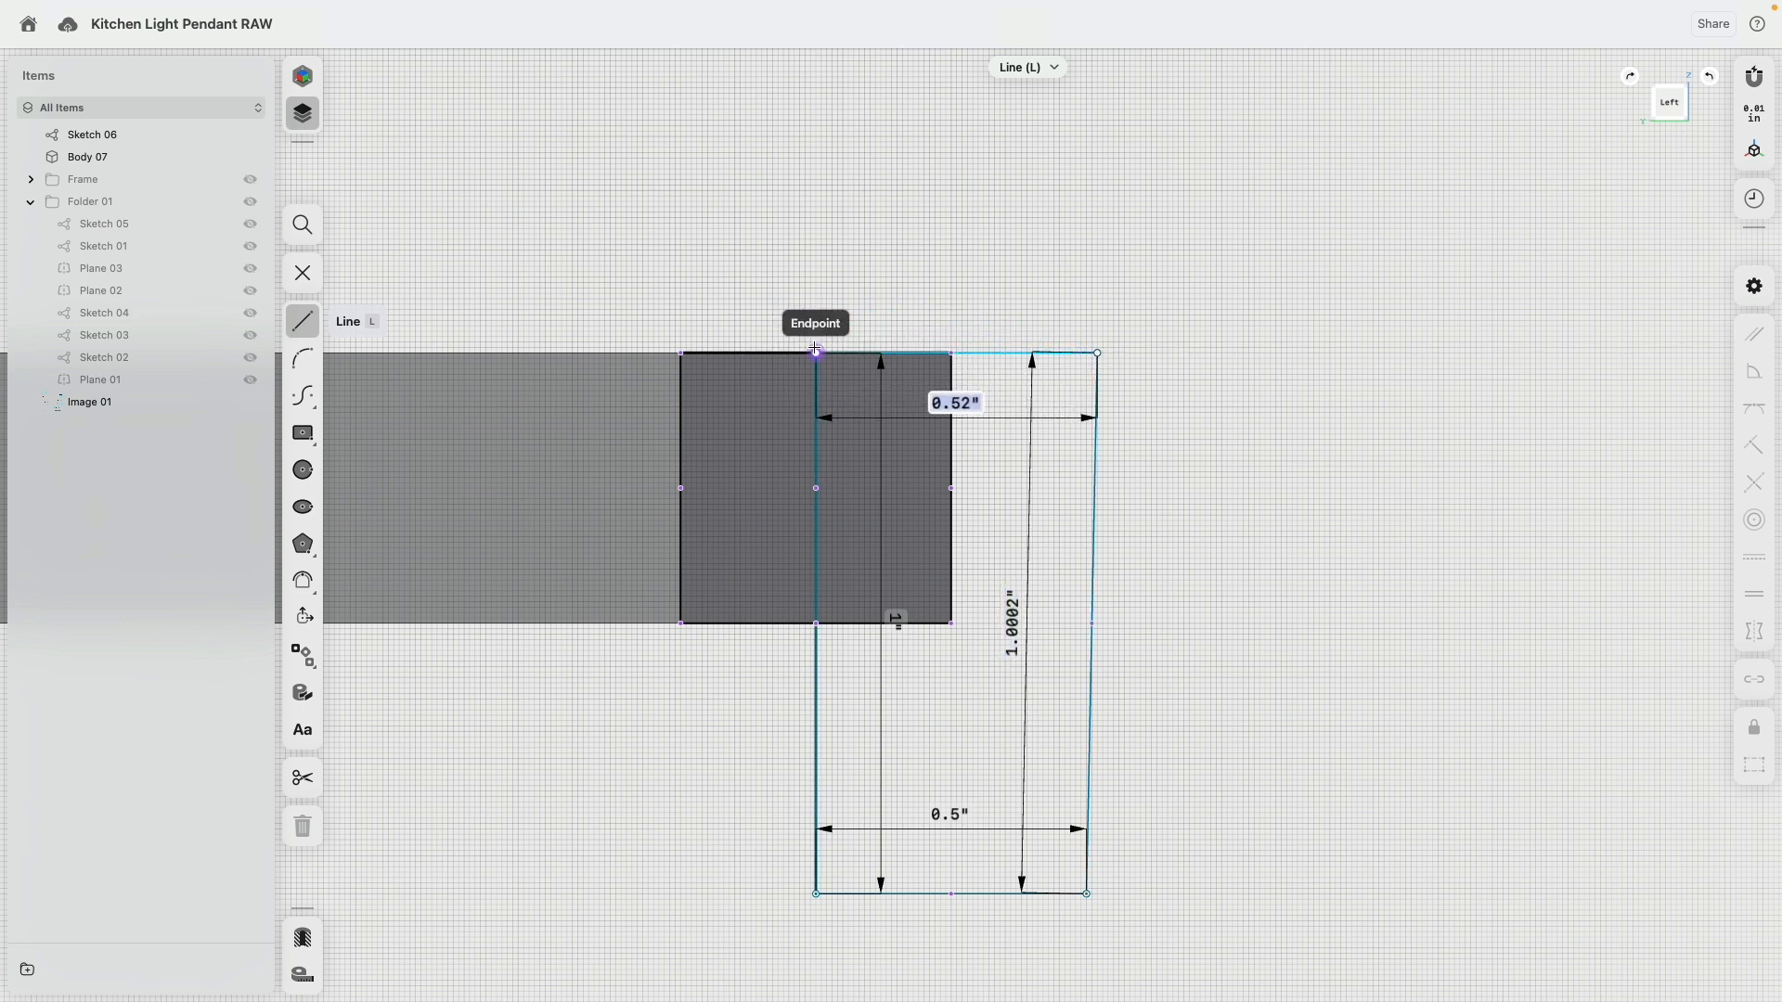
pyautogui.press('Escape')
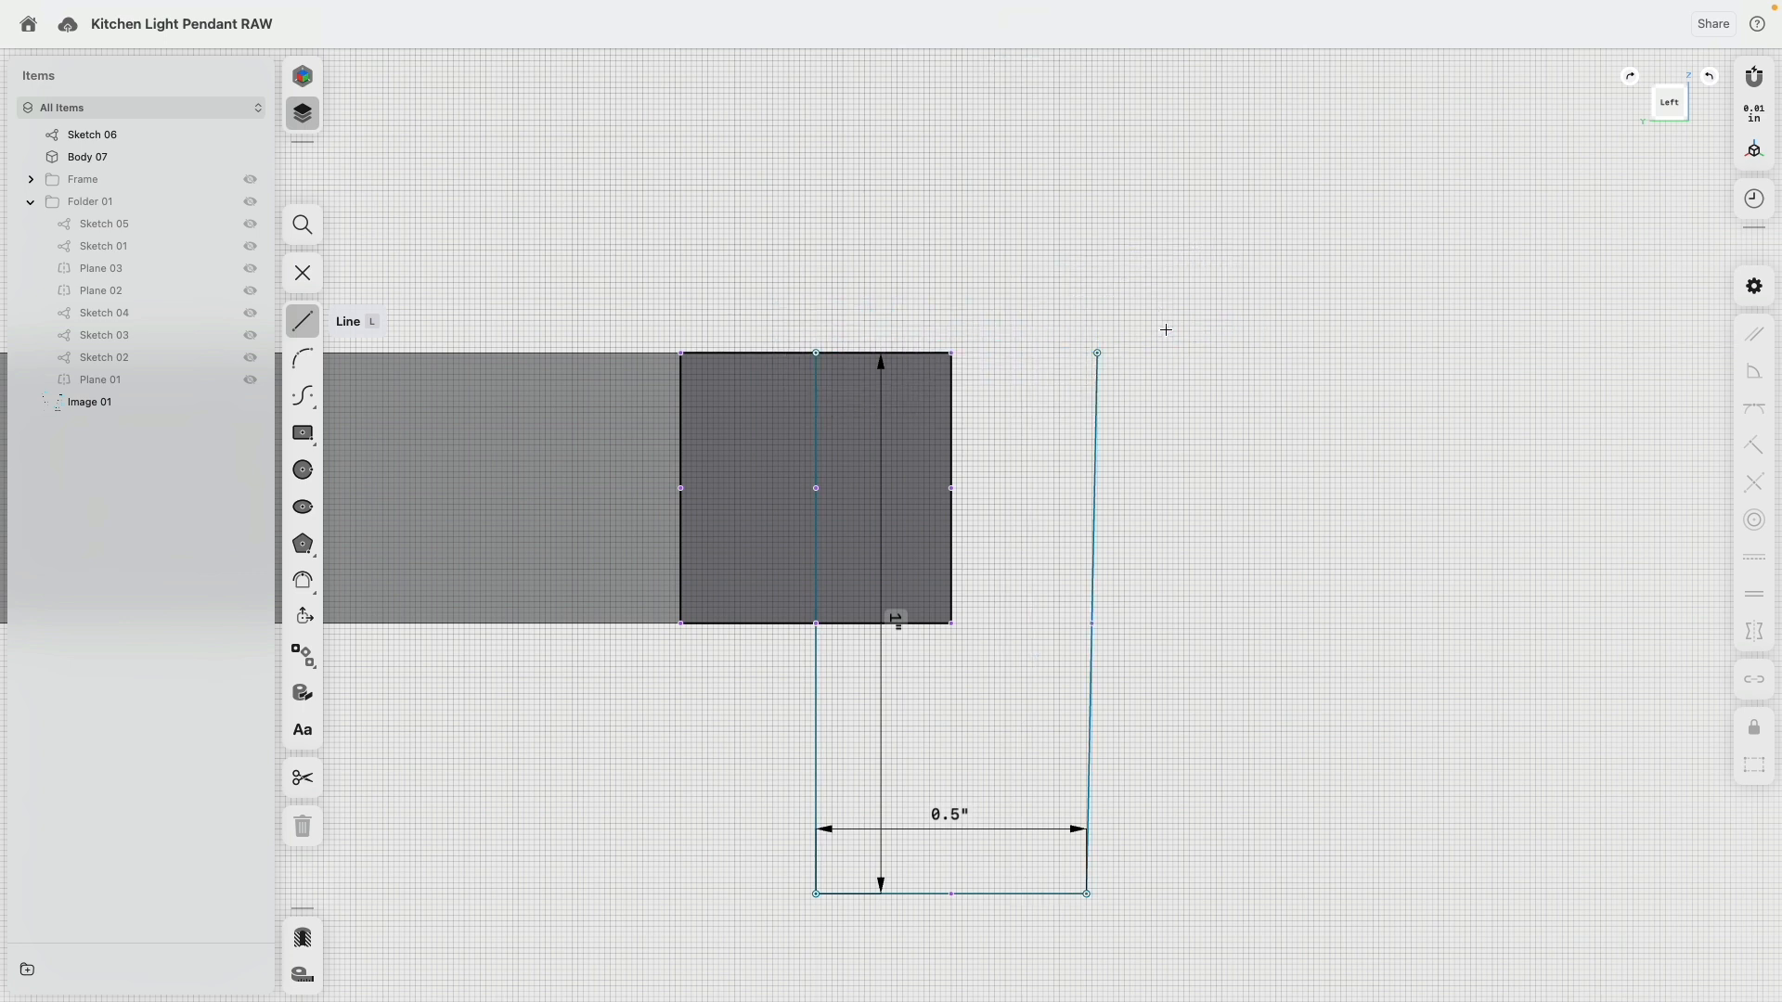
pyautogui.scroll(-5, 919, 362)
pyautogui.press('Escape')
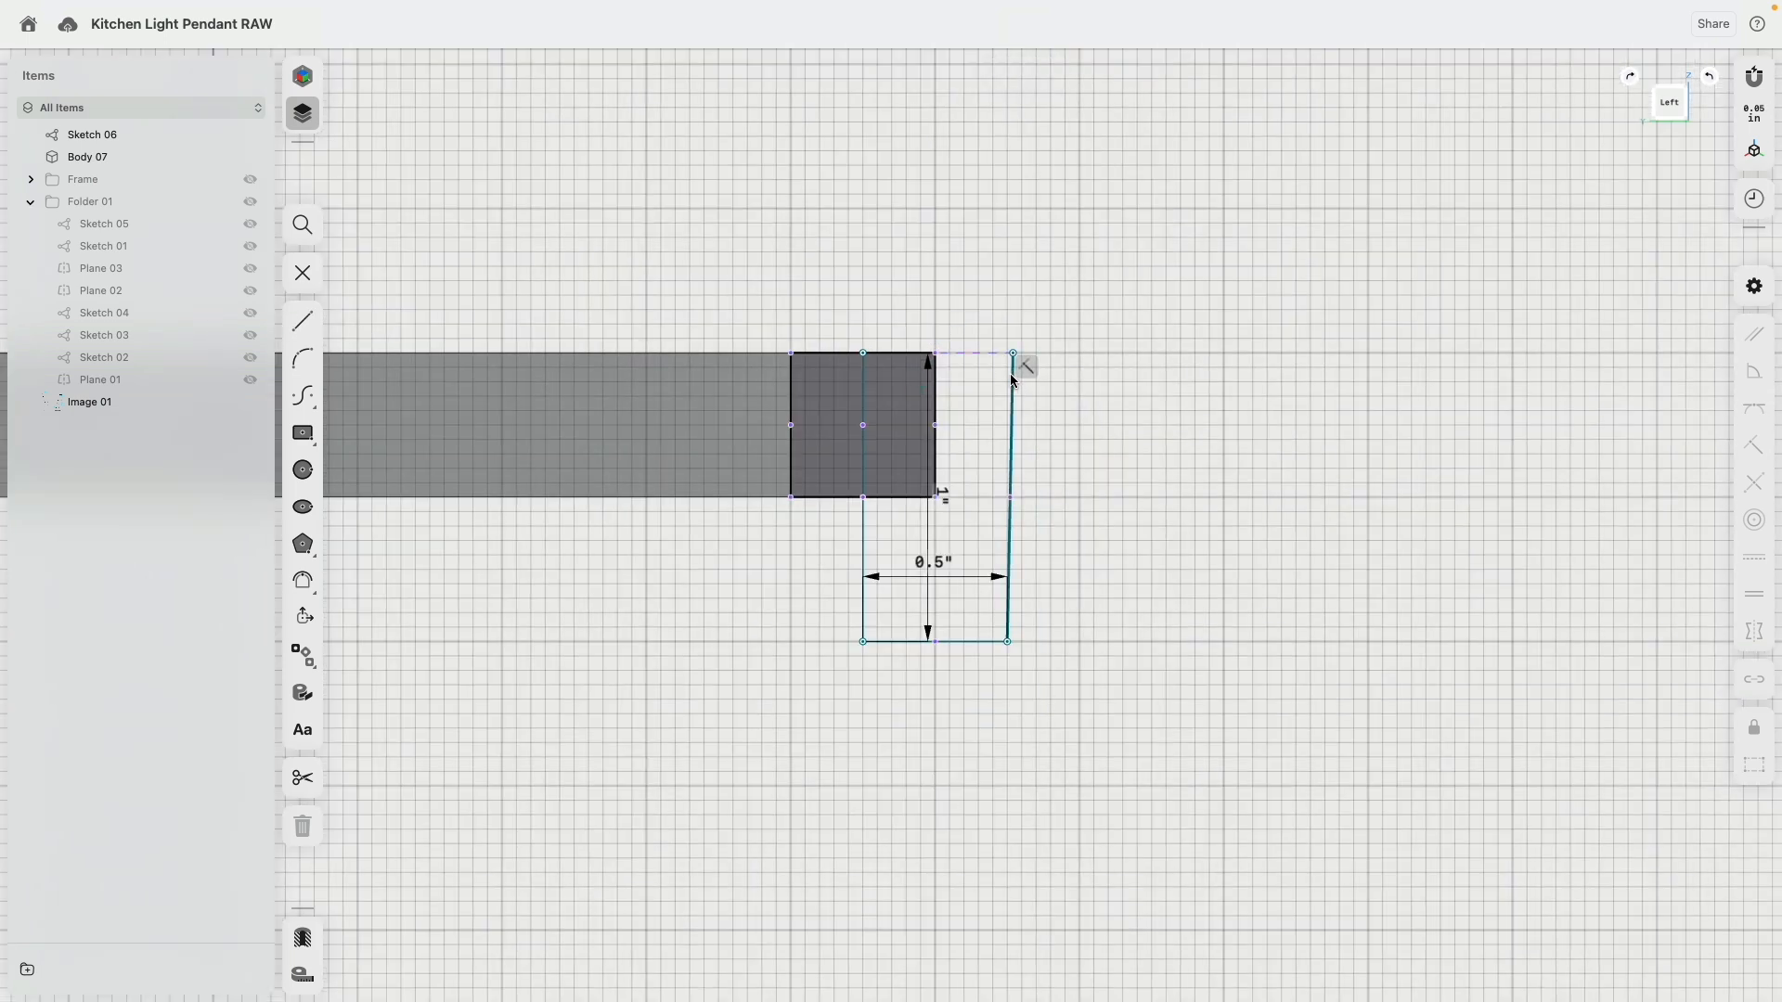
pyautogui.scroll(3, 1021, 510)
pyautogui.scroll(-4, 871, 494)
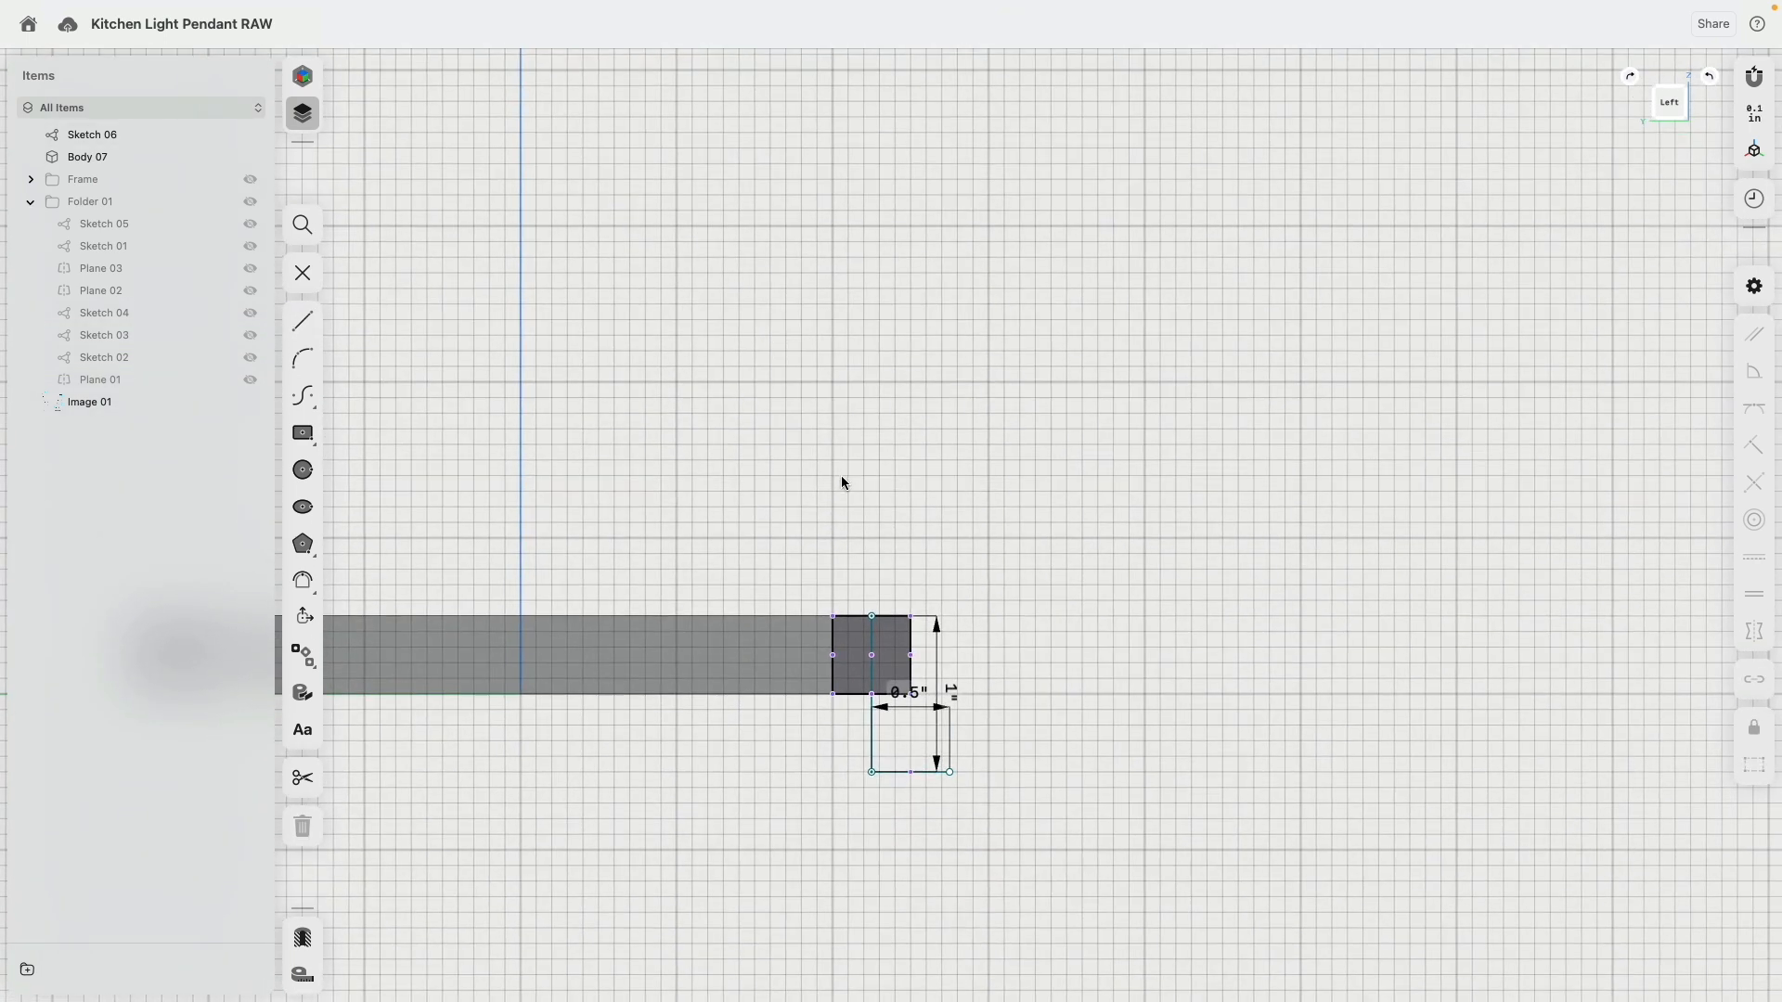
# Examine the diameters and segment heights of the narrow stepped cylinder in the reference image.
pyautogui.scroll(-4, 651, 407)
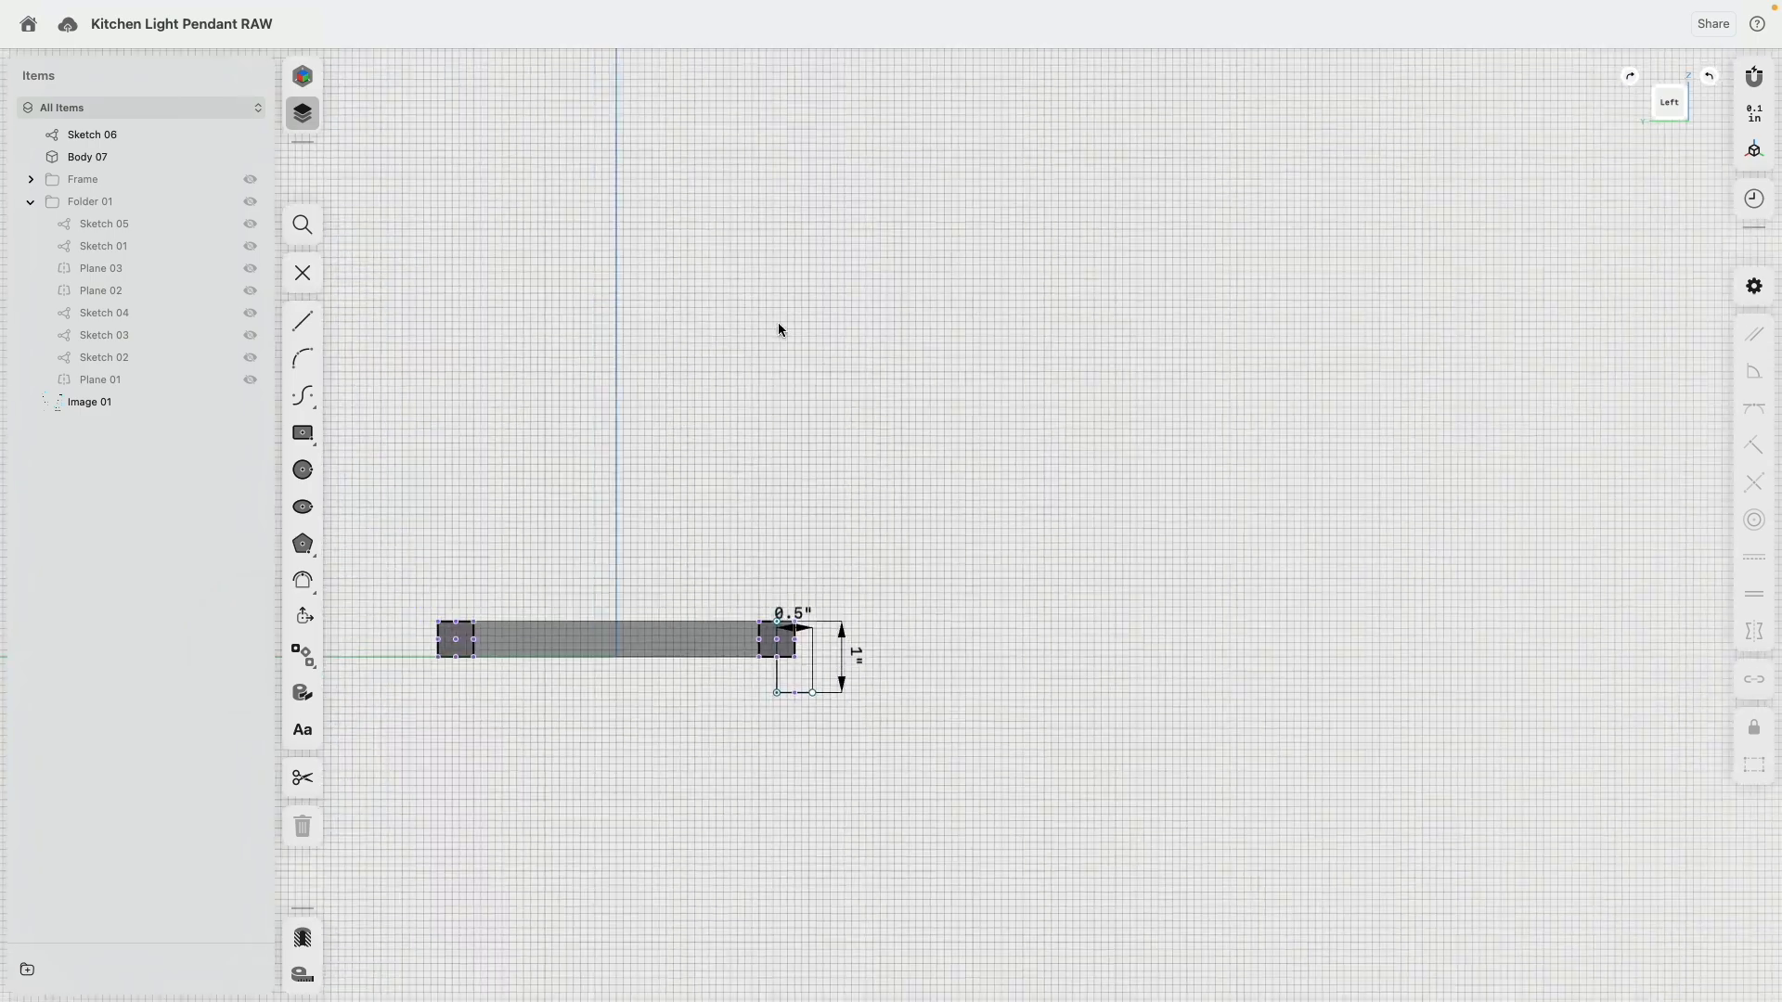
pyautogui.moveTo(778, 323); pyautogui.dragTo(960, 305, button='middle')
pyautogui.moveTo(960, 305); pyautogui.dragTo(687, 380, button='right')
pyautogui.scroll(-6, 687, 378)
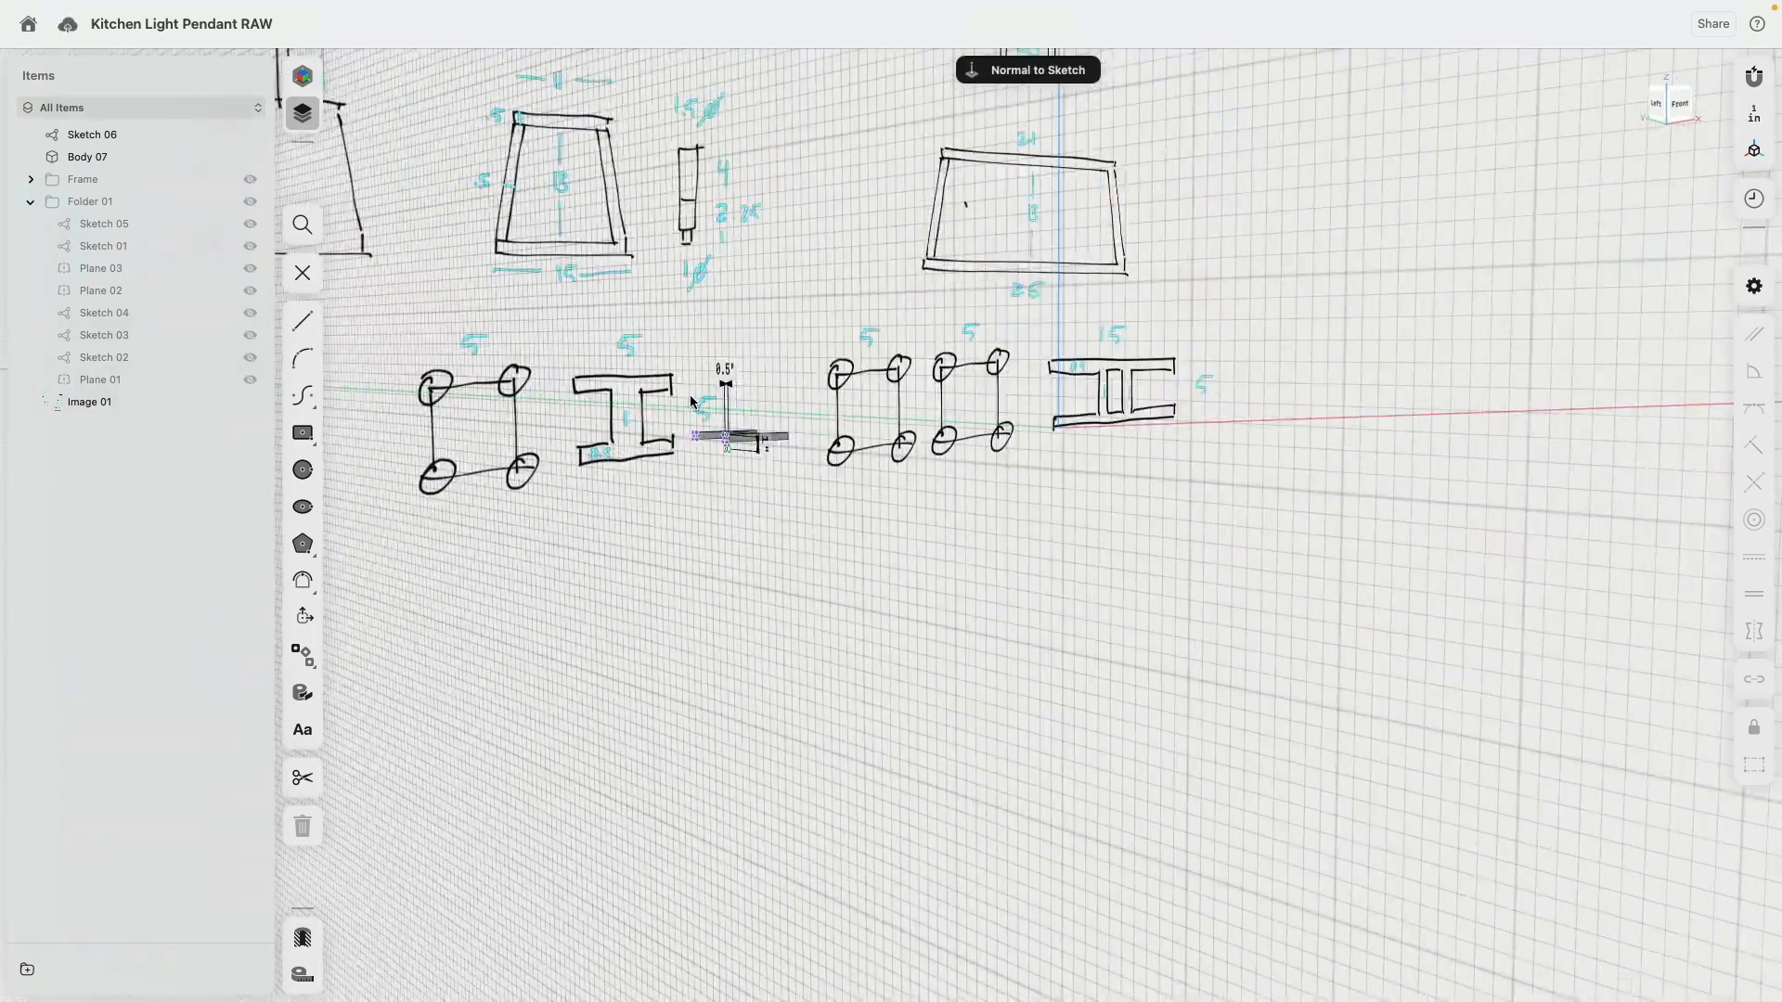
pyautogui.scroll(4, 711, 282)
pyautogui.moveTo(688, 135); pyautogui.dragTo(742, 442, button='middle')
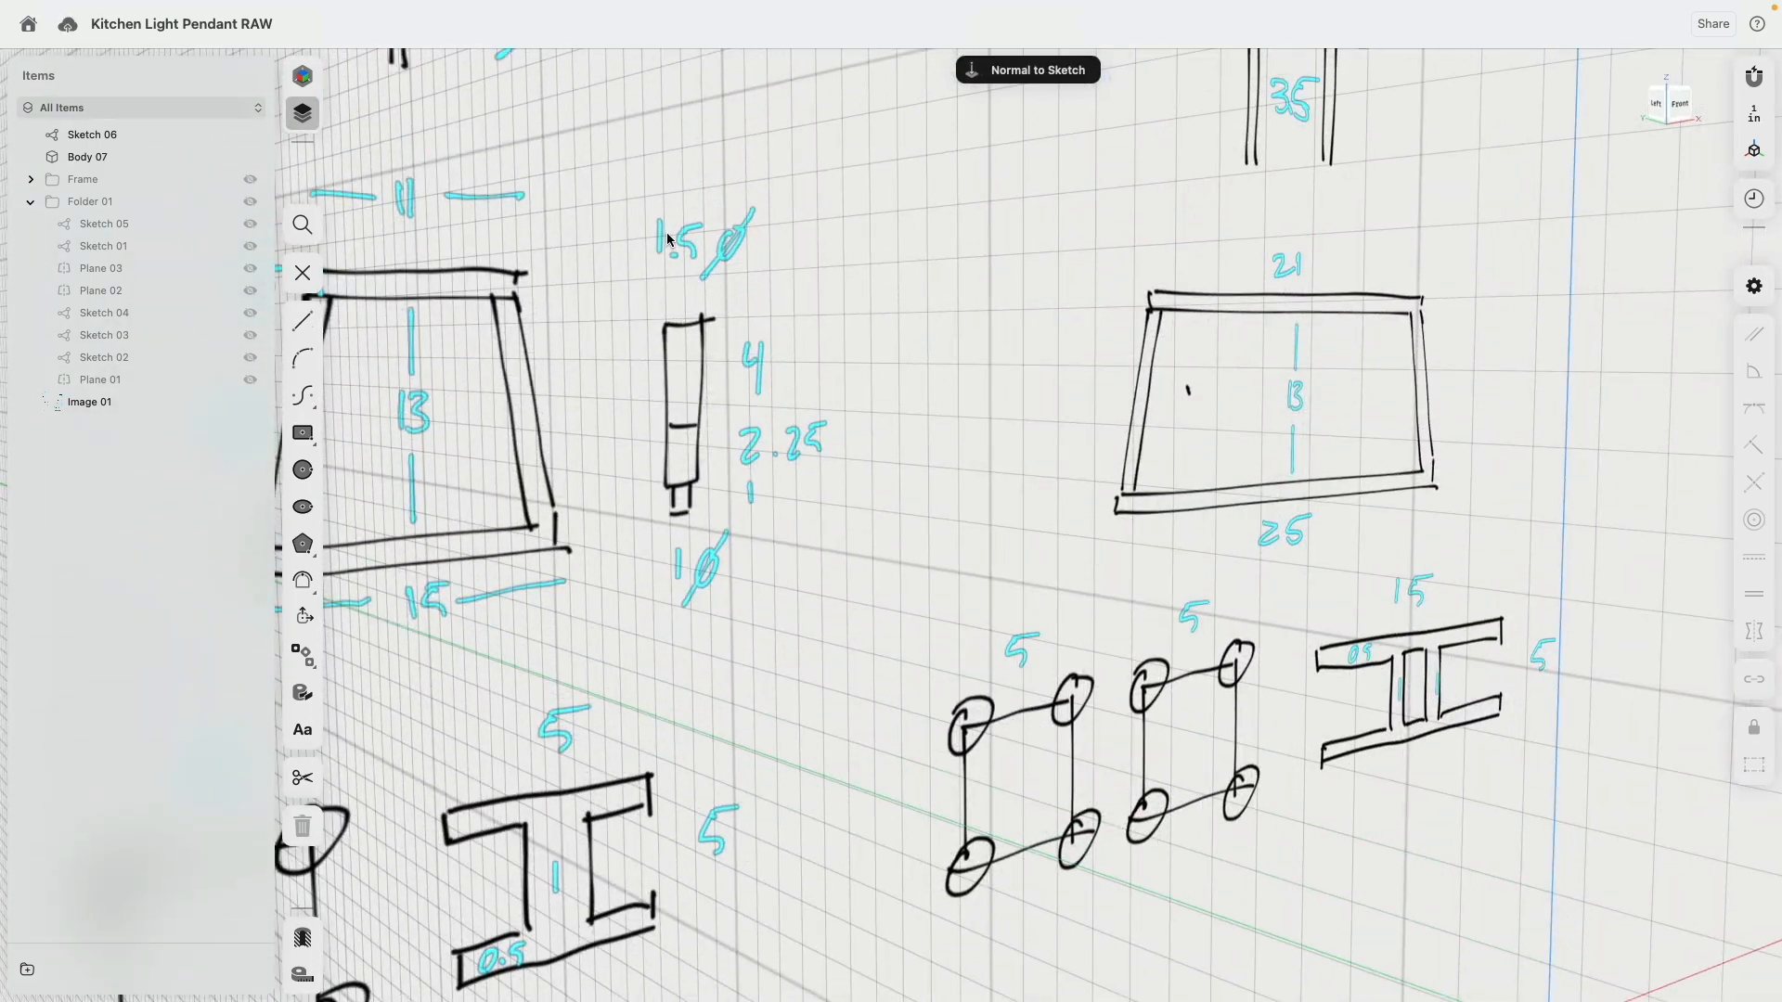
pyautogui.moveTo(872, 667); pyautogui.dragTo(854, 175, button='middle')
pyautogui.moveTo(932, 711); pyautogui.dragTo(959, 636, button='right')
pyautogui.scroll(5, 859, 615)
pyautogui.scroll(3, 865, 631)
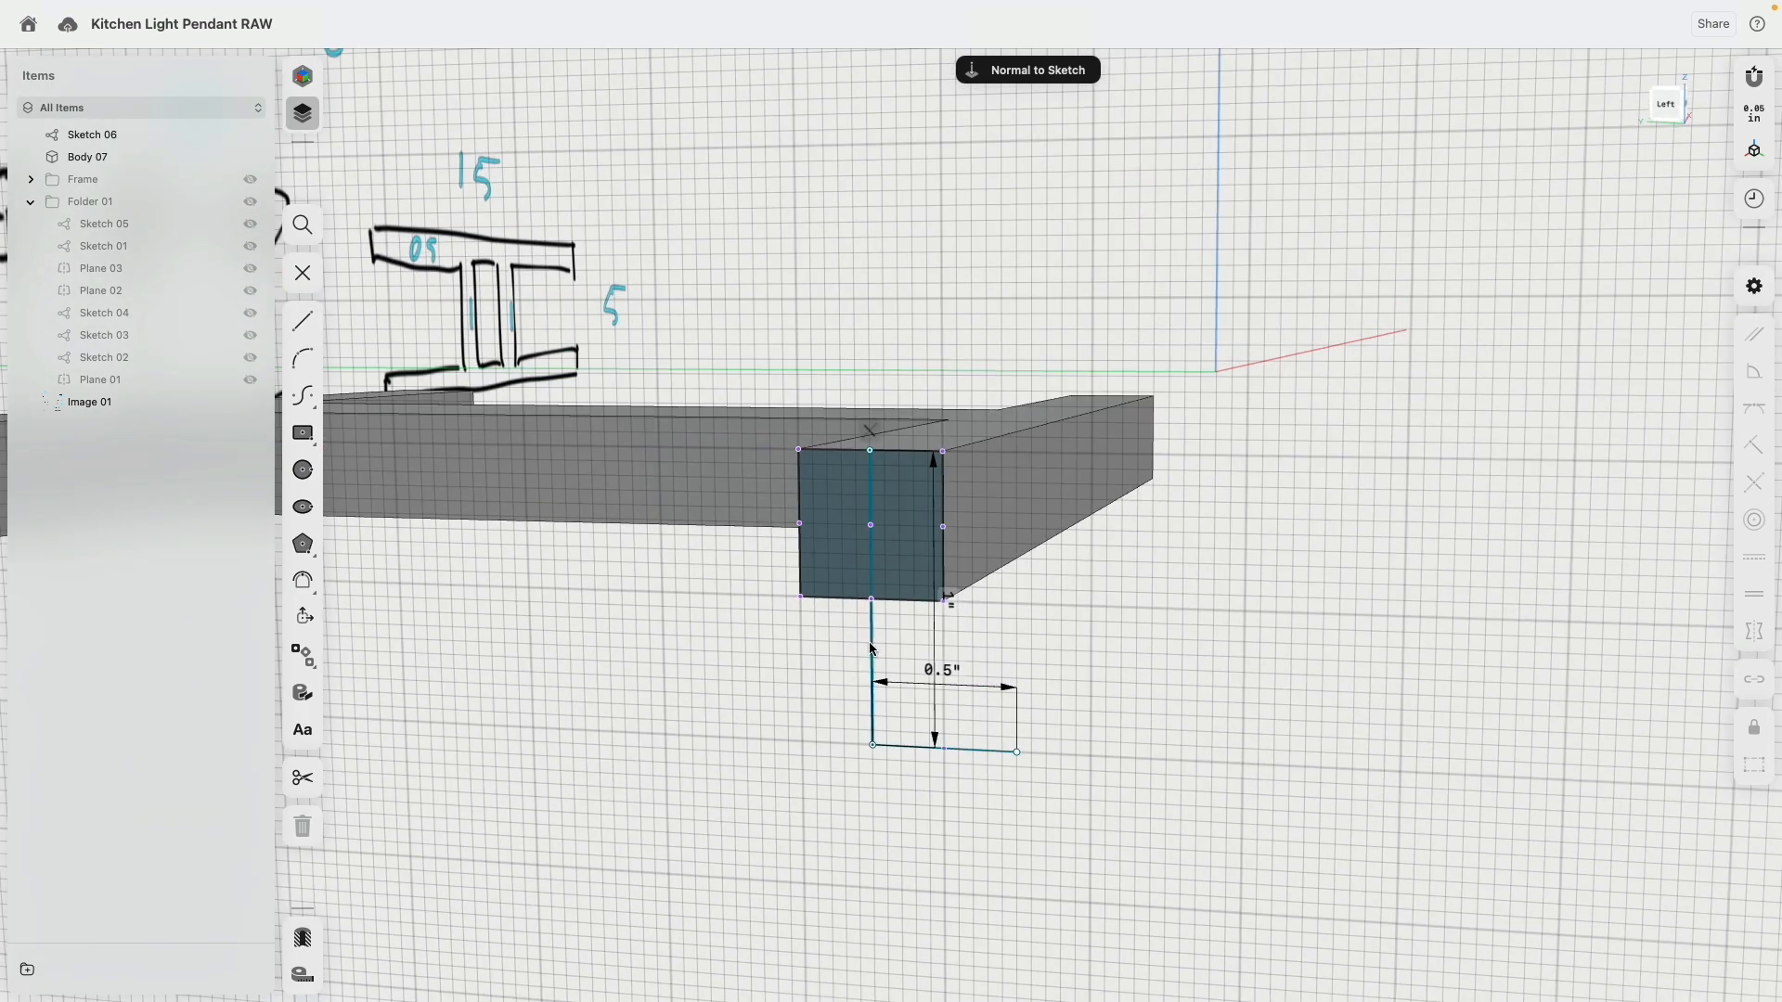
# Draw a horizontal line of 1.5/2 in outward from the upper end of the vertical line.
pyautogui.click(873, 657)
pyautogui.press('l')
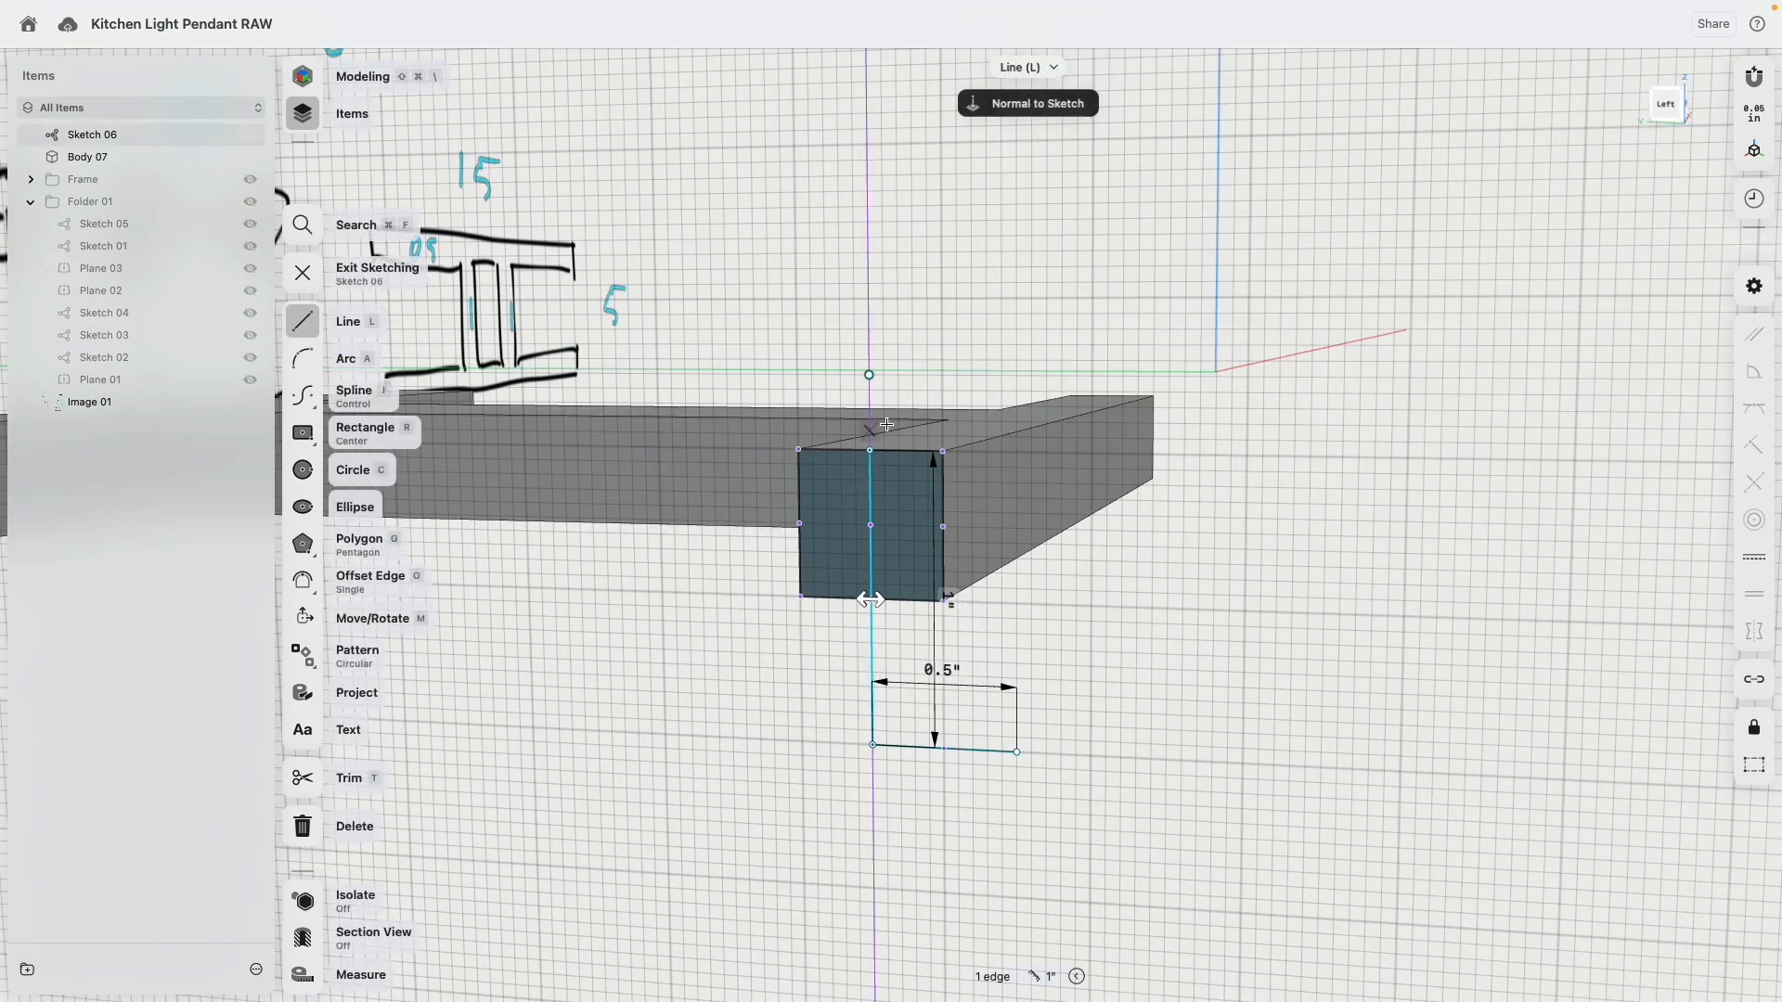
pyautogui.click(869, 451)
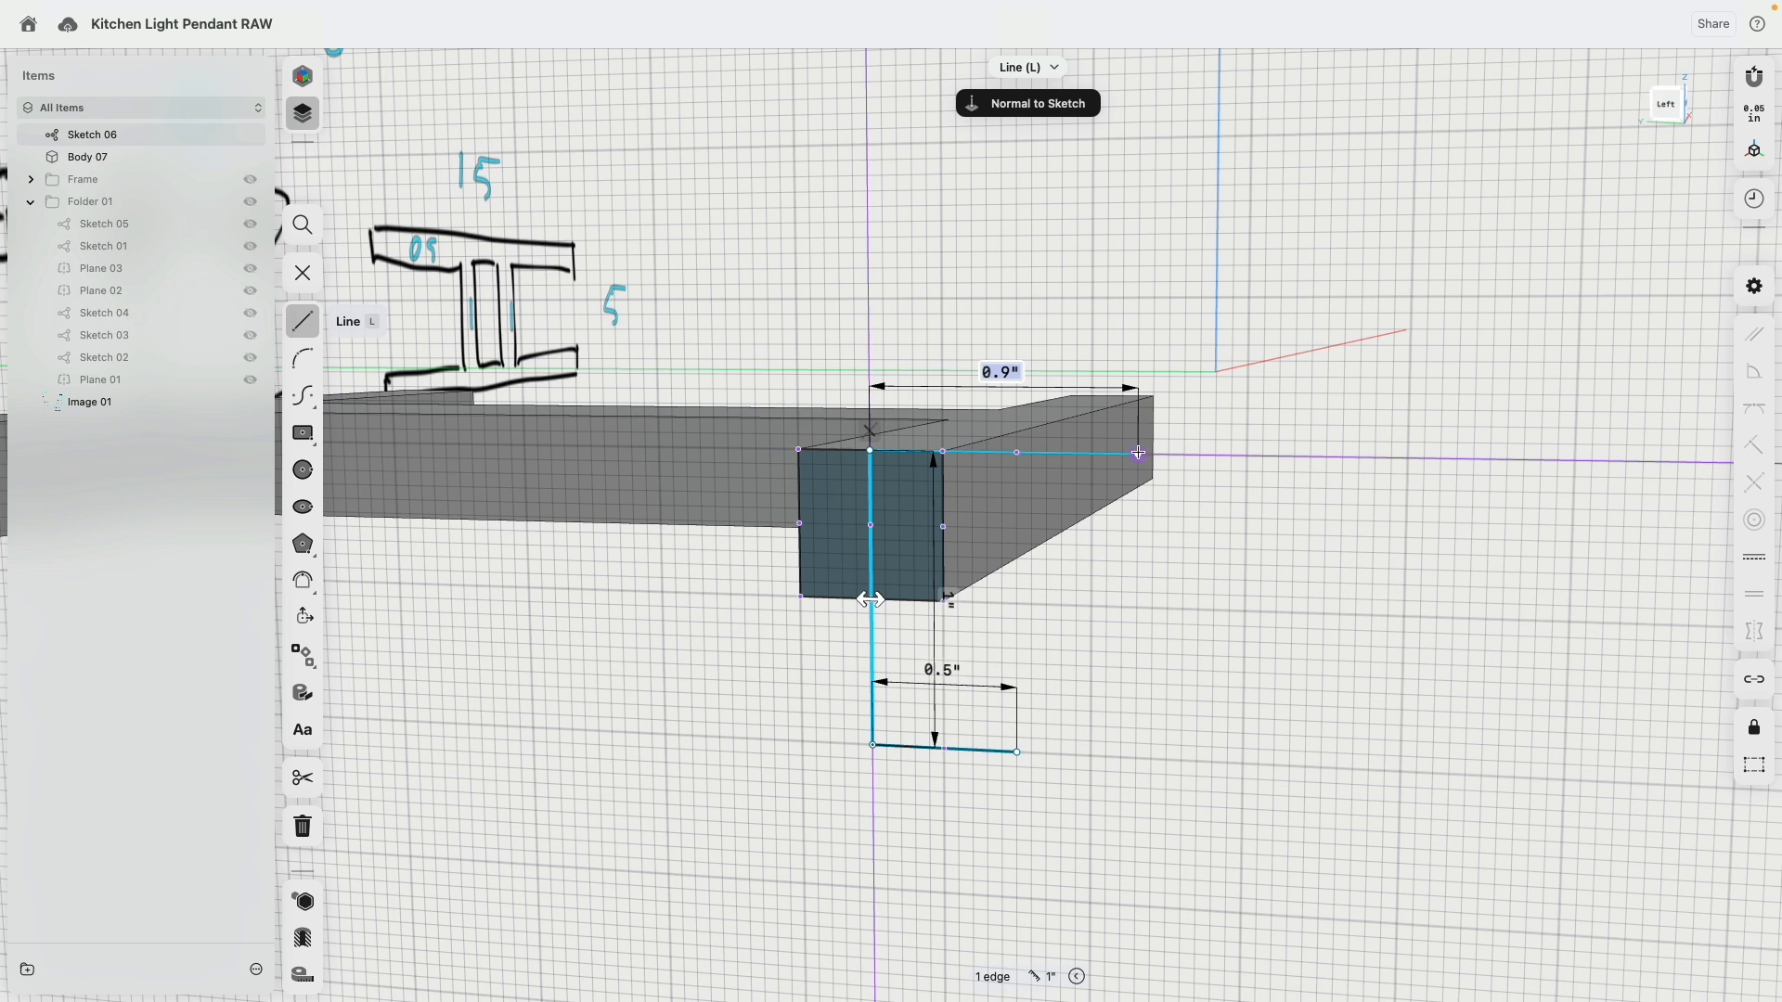
pyautogui.write('1.5/2')
pyautogui.press('Return')
pyautogui.press('Escape')
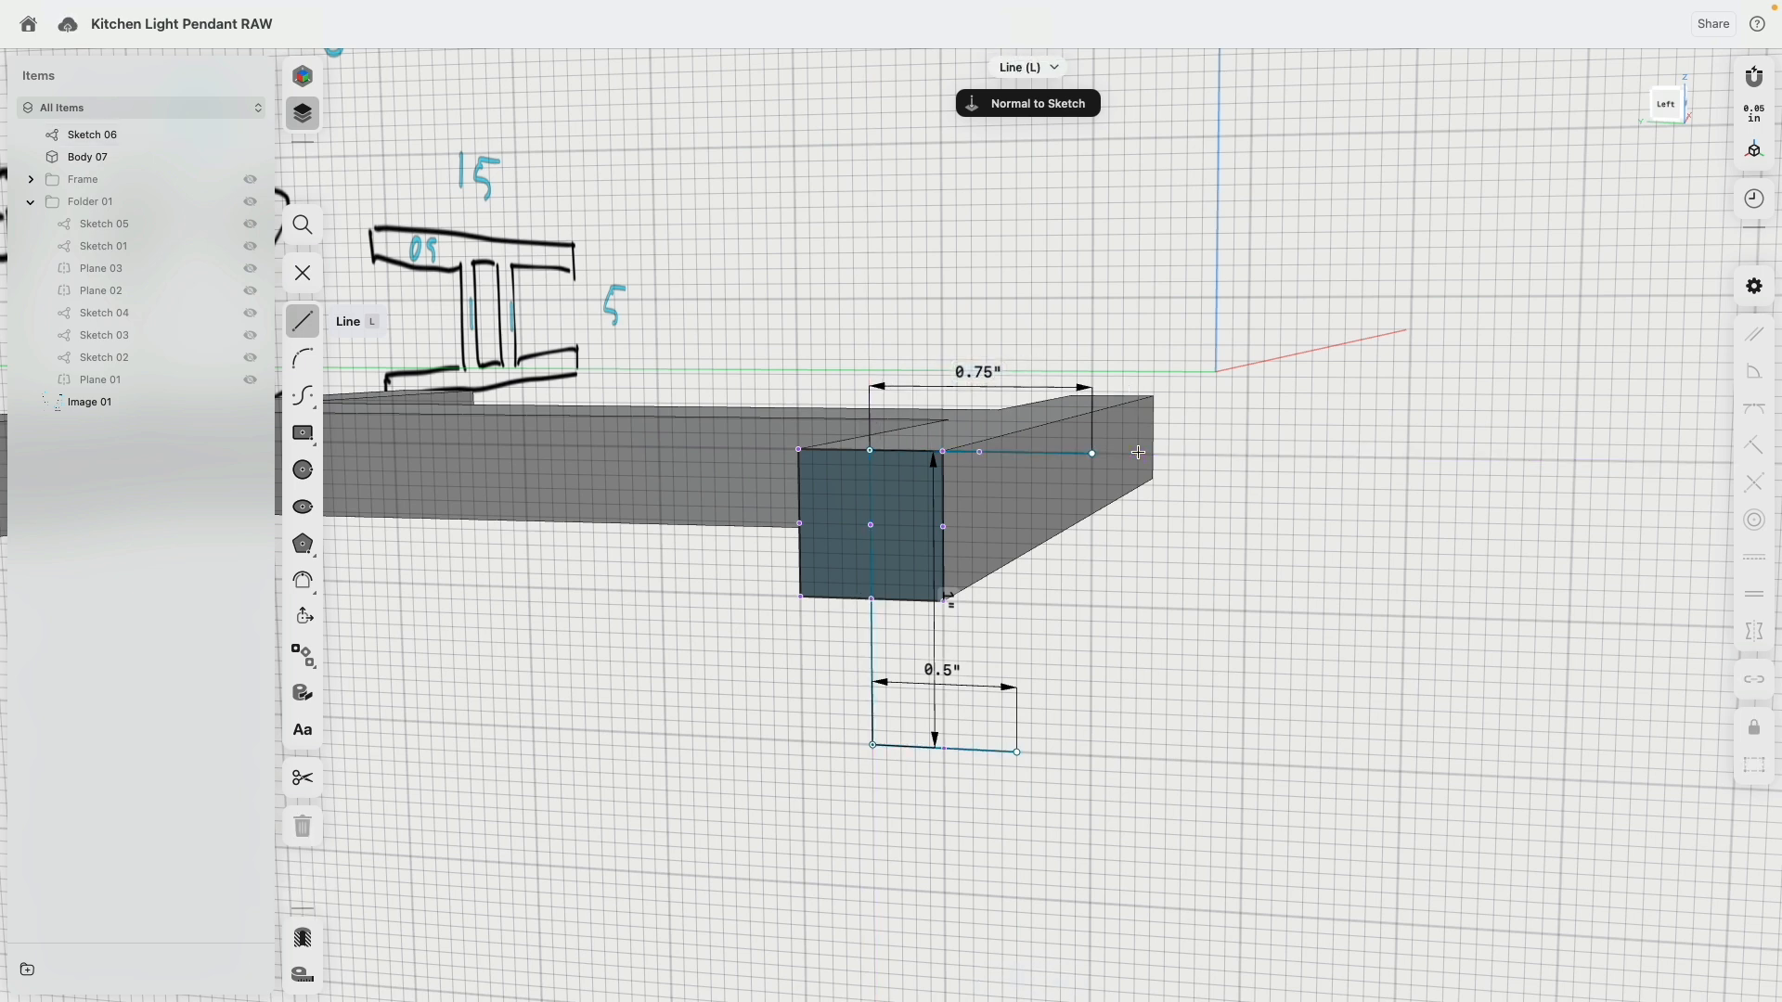
pyautogui.press('Escape')
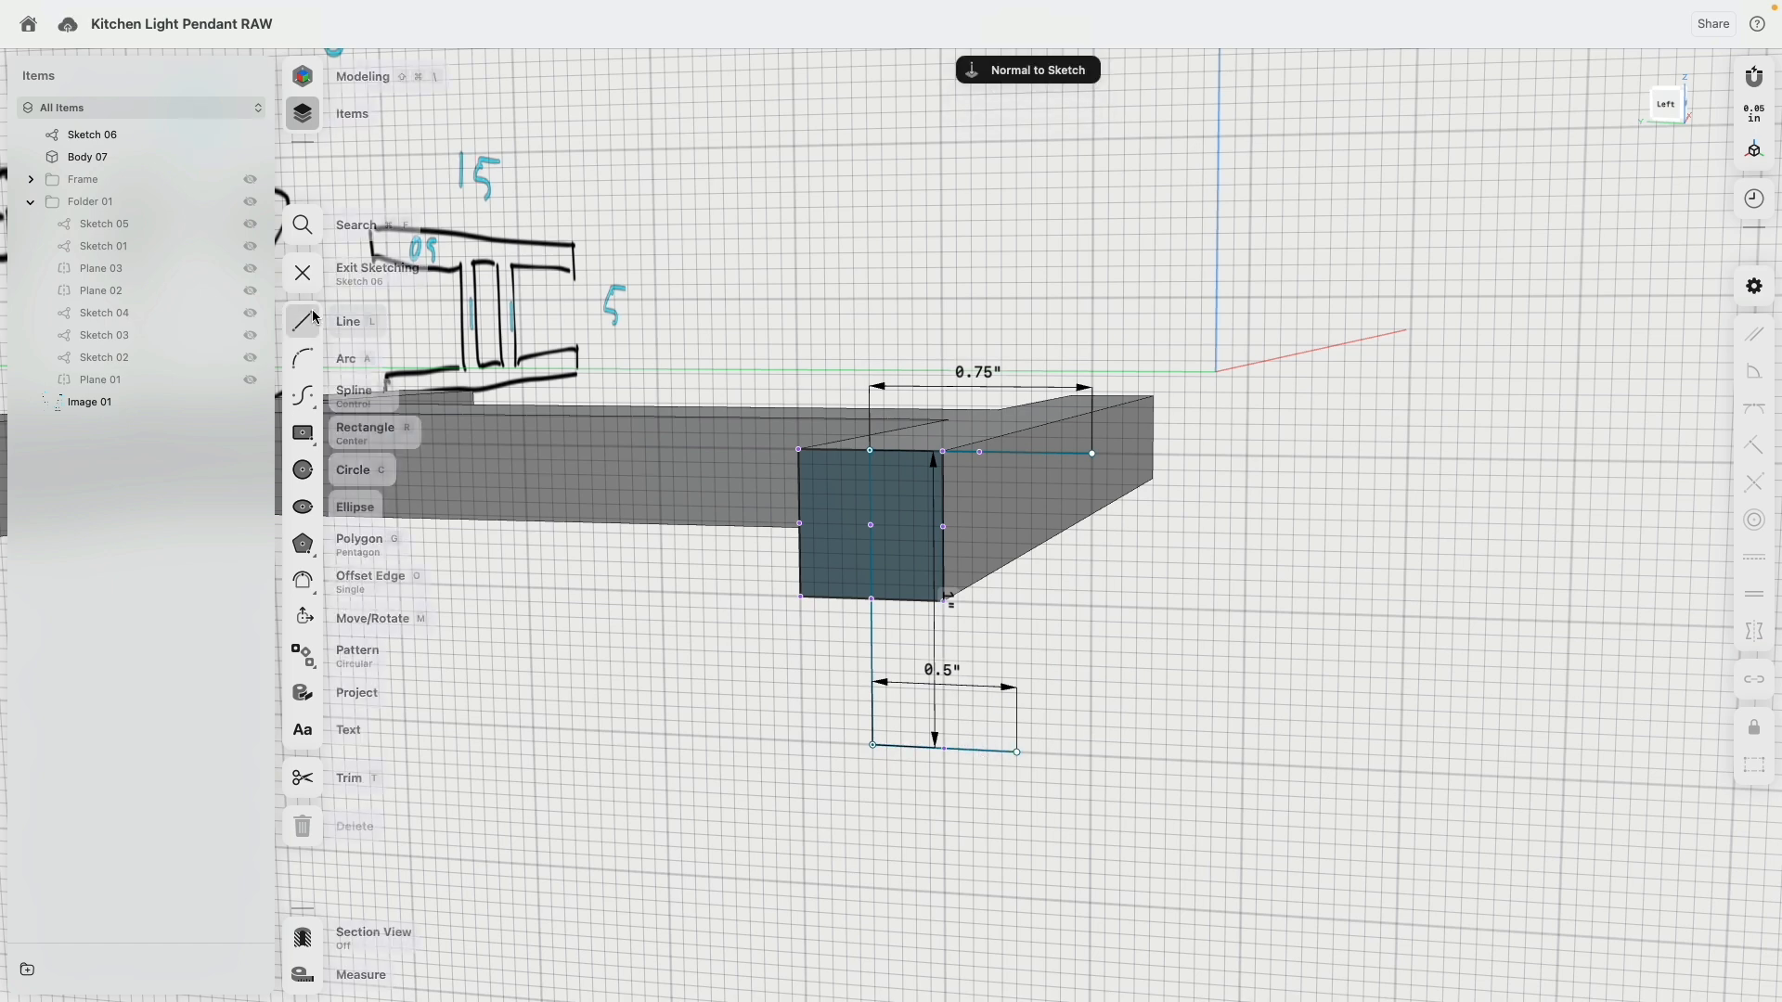
# Close the lower profile with a vertical line from the free end of the 0.5 in line up to the 0.75 in line.
pyautogui.click(302, 321)
pyautogui.click(1017, 751)
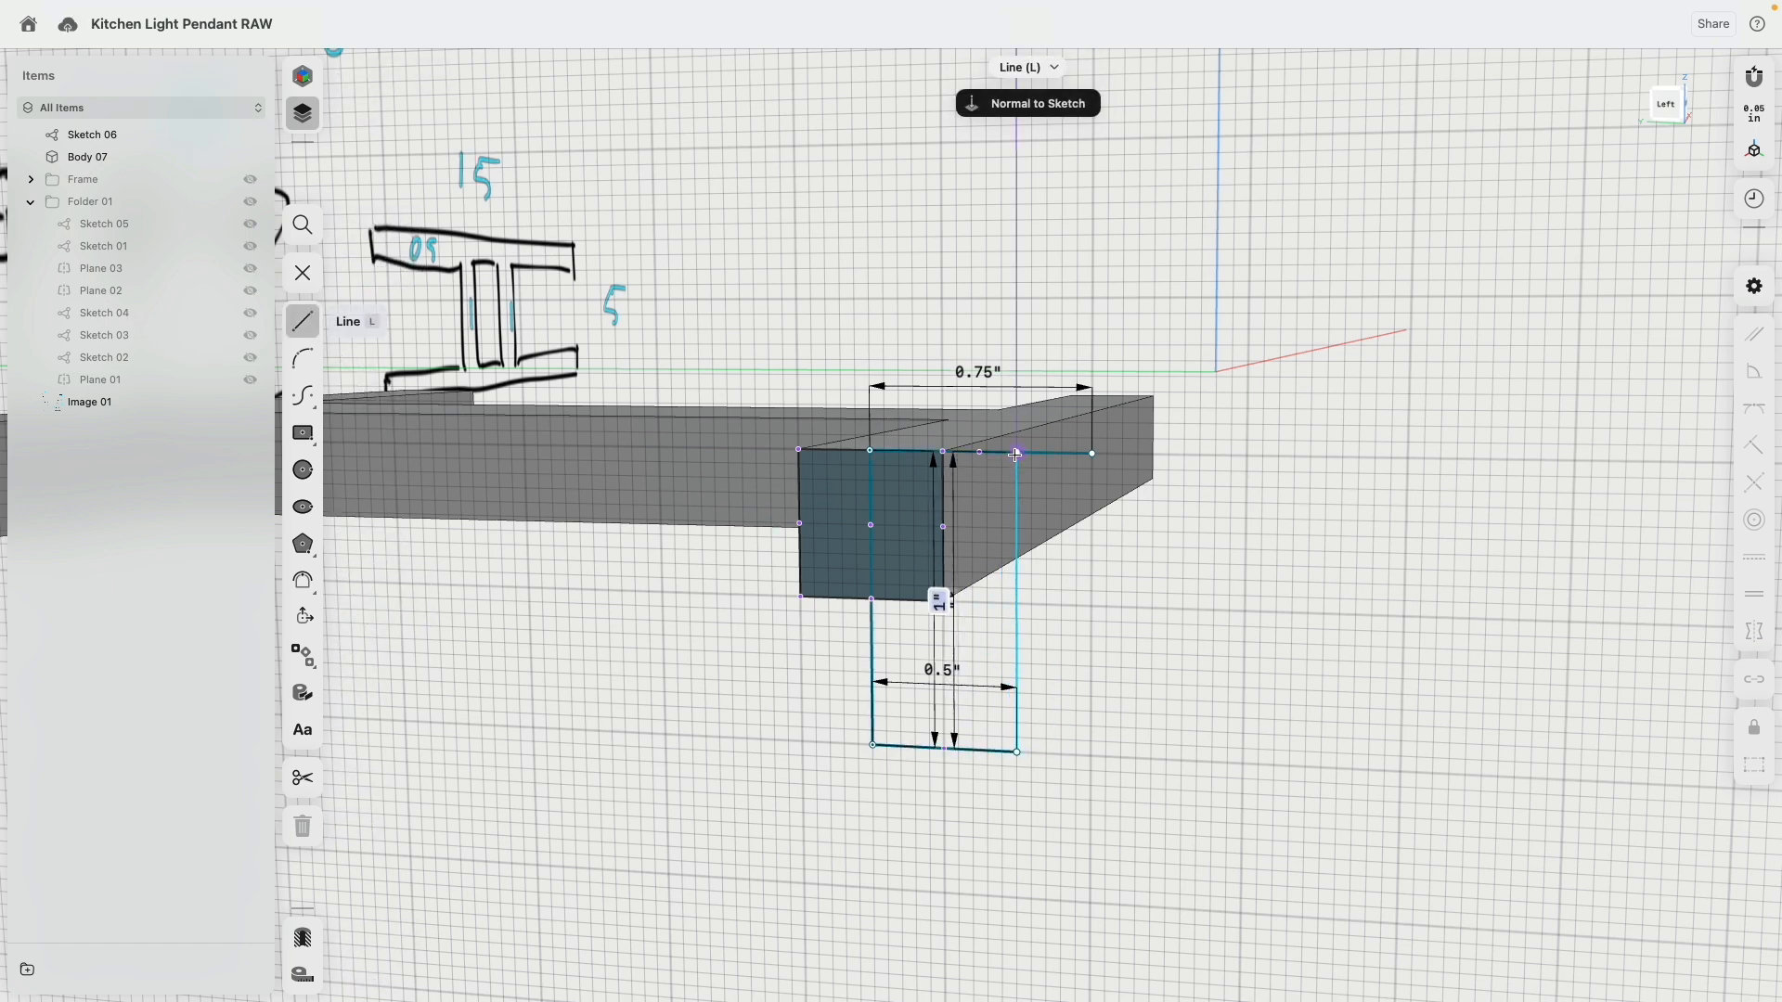
pyautogui.click(1016, 452)
# Draw a closed rectangular profile about 0.62 in tall on top of the 0.75 in line.
pyautogui.scroll(-2, 1062, 497)
pyautogui.moveTo(1061, 498); pyautogui.dragTo(1054, 598, button='middle')
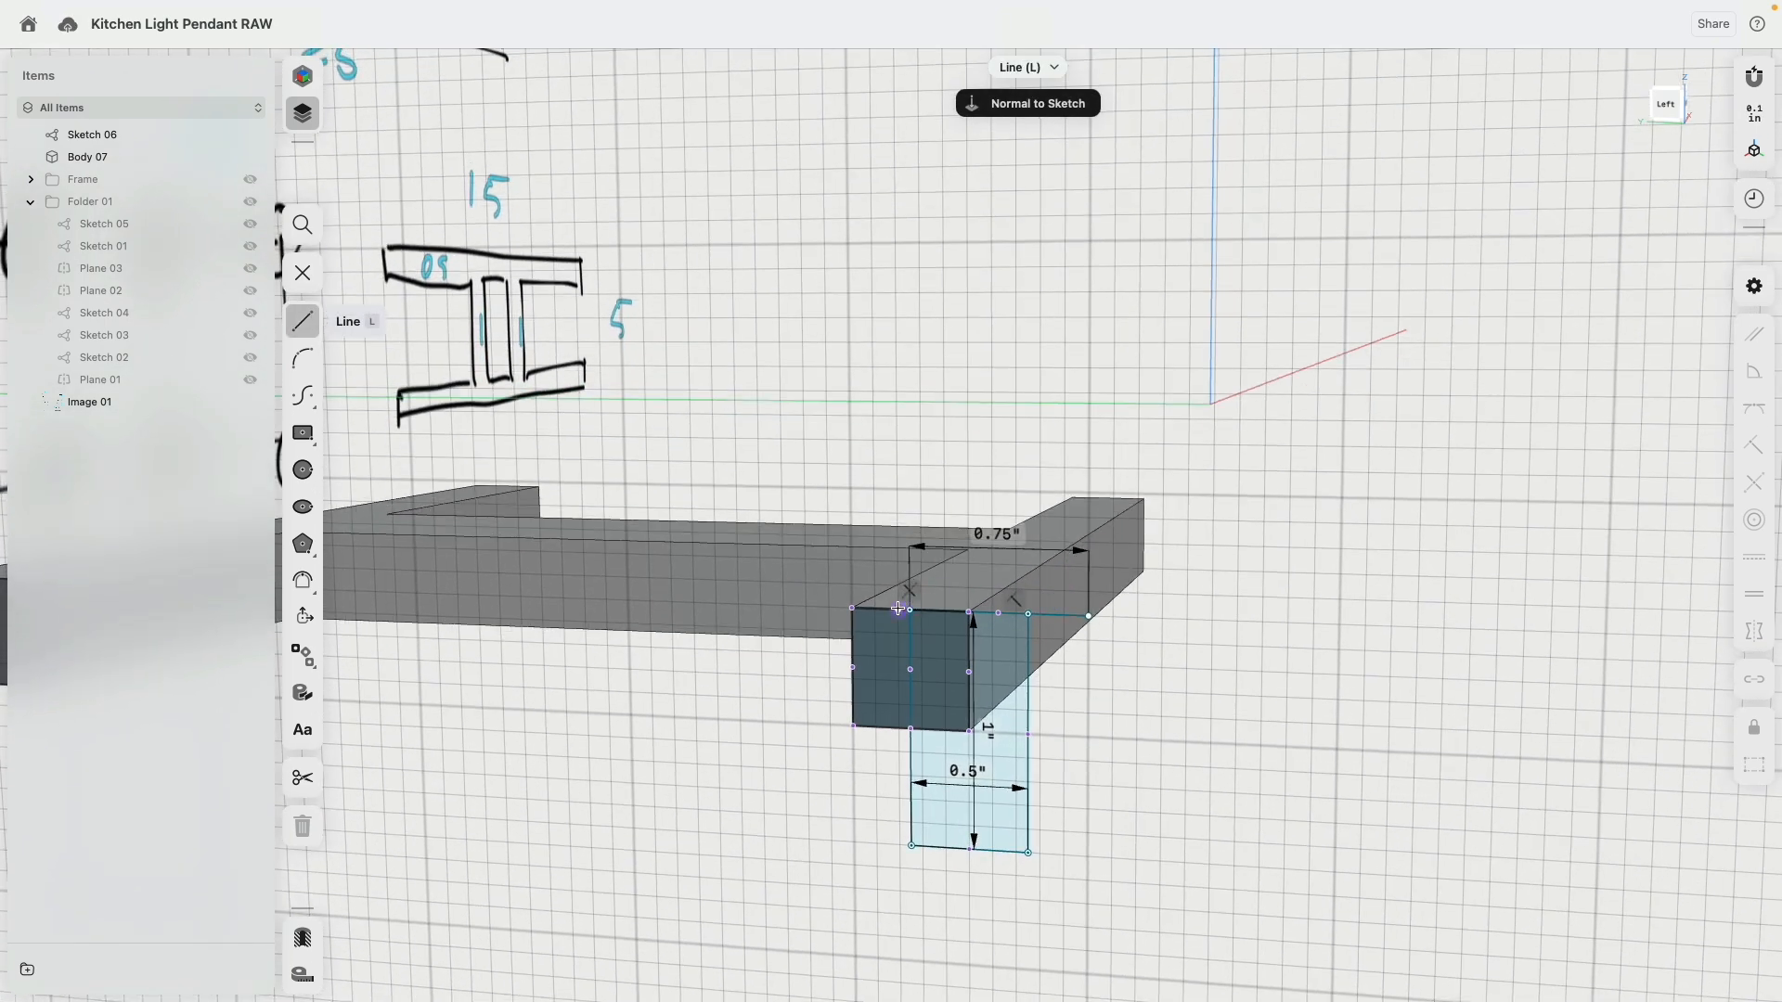
pyautogui.click(911, 610)
pyautogui.click(913, 460)
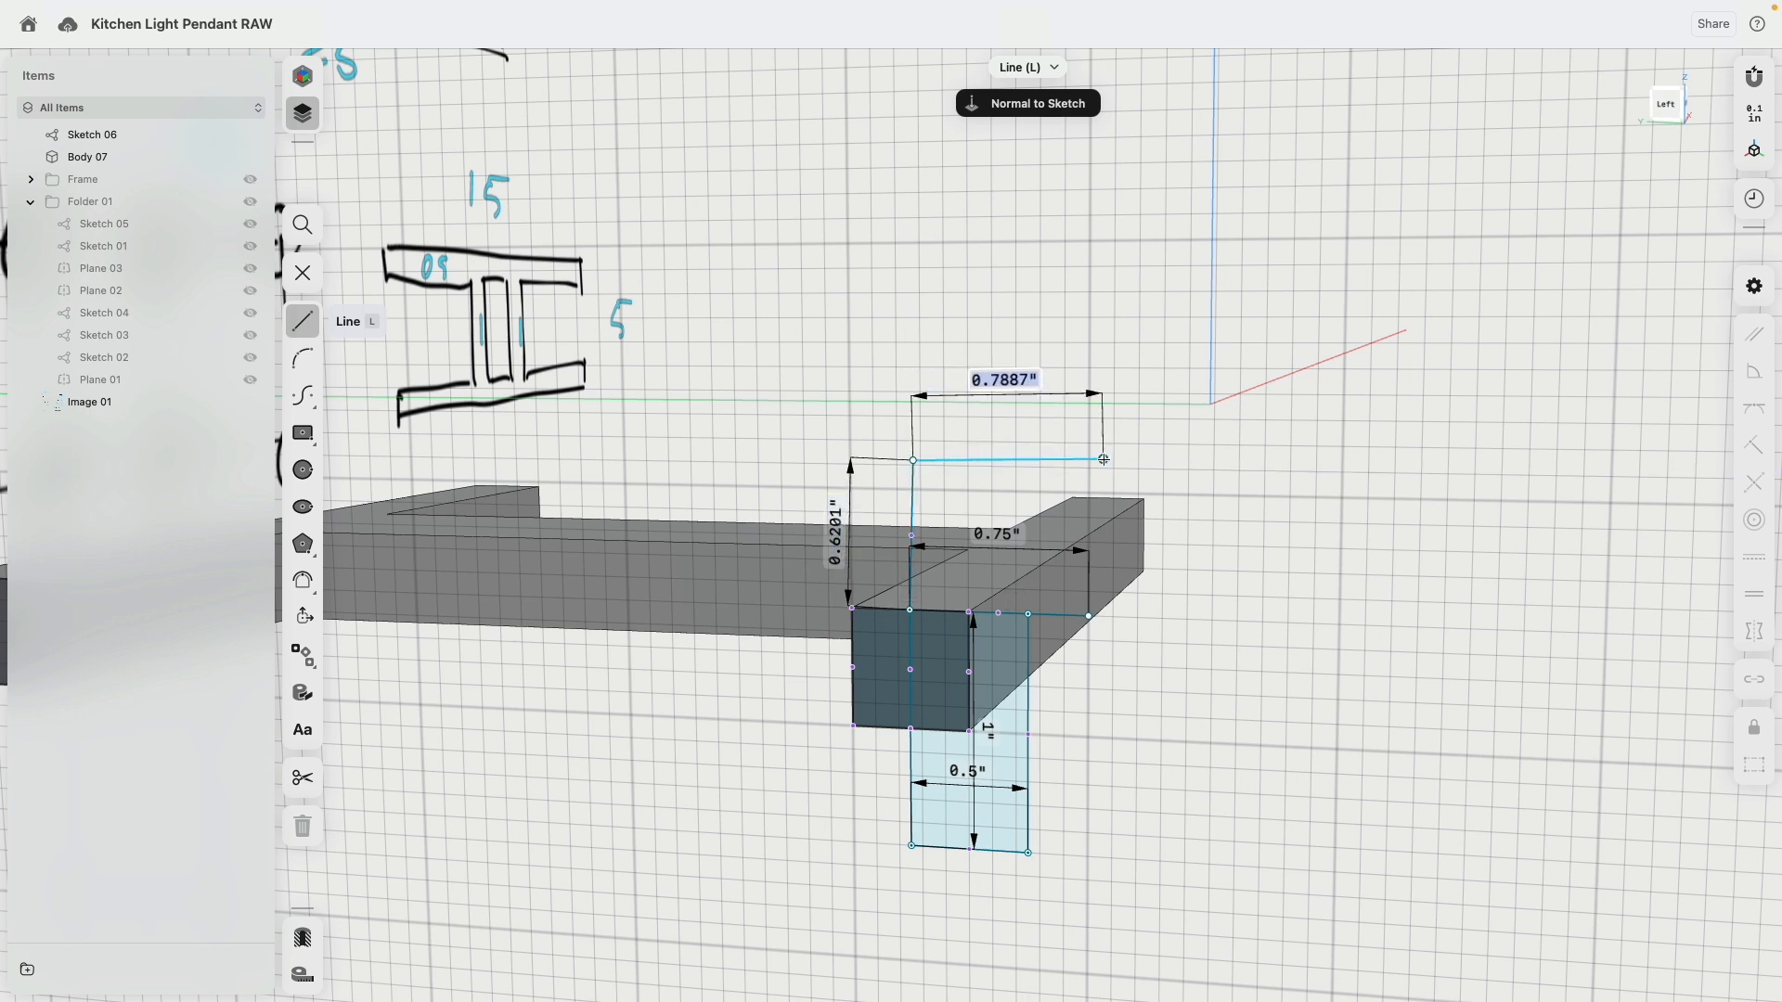
pyautogui.click(1089, 464)
pyautogui.click(1089, 615)
pyautogui.scroll(2, 895, 580)
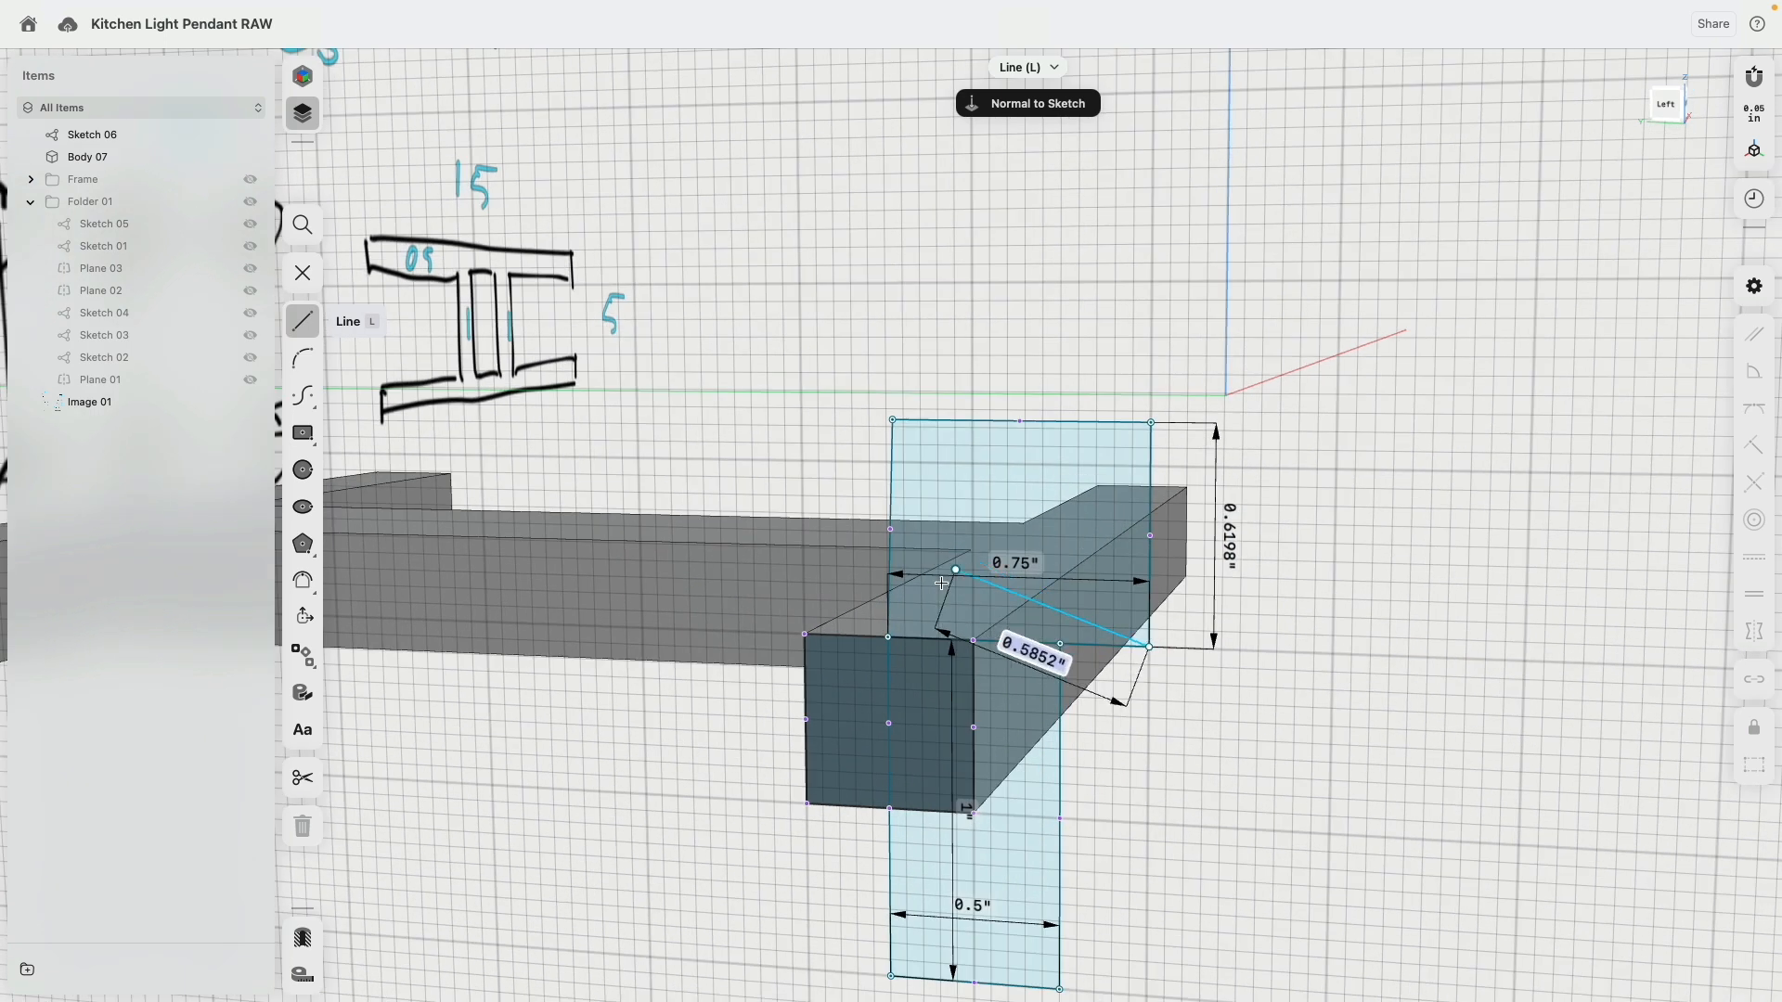
pyautogui.click(893, 574)
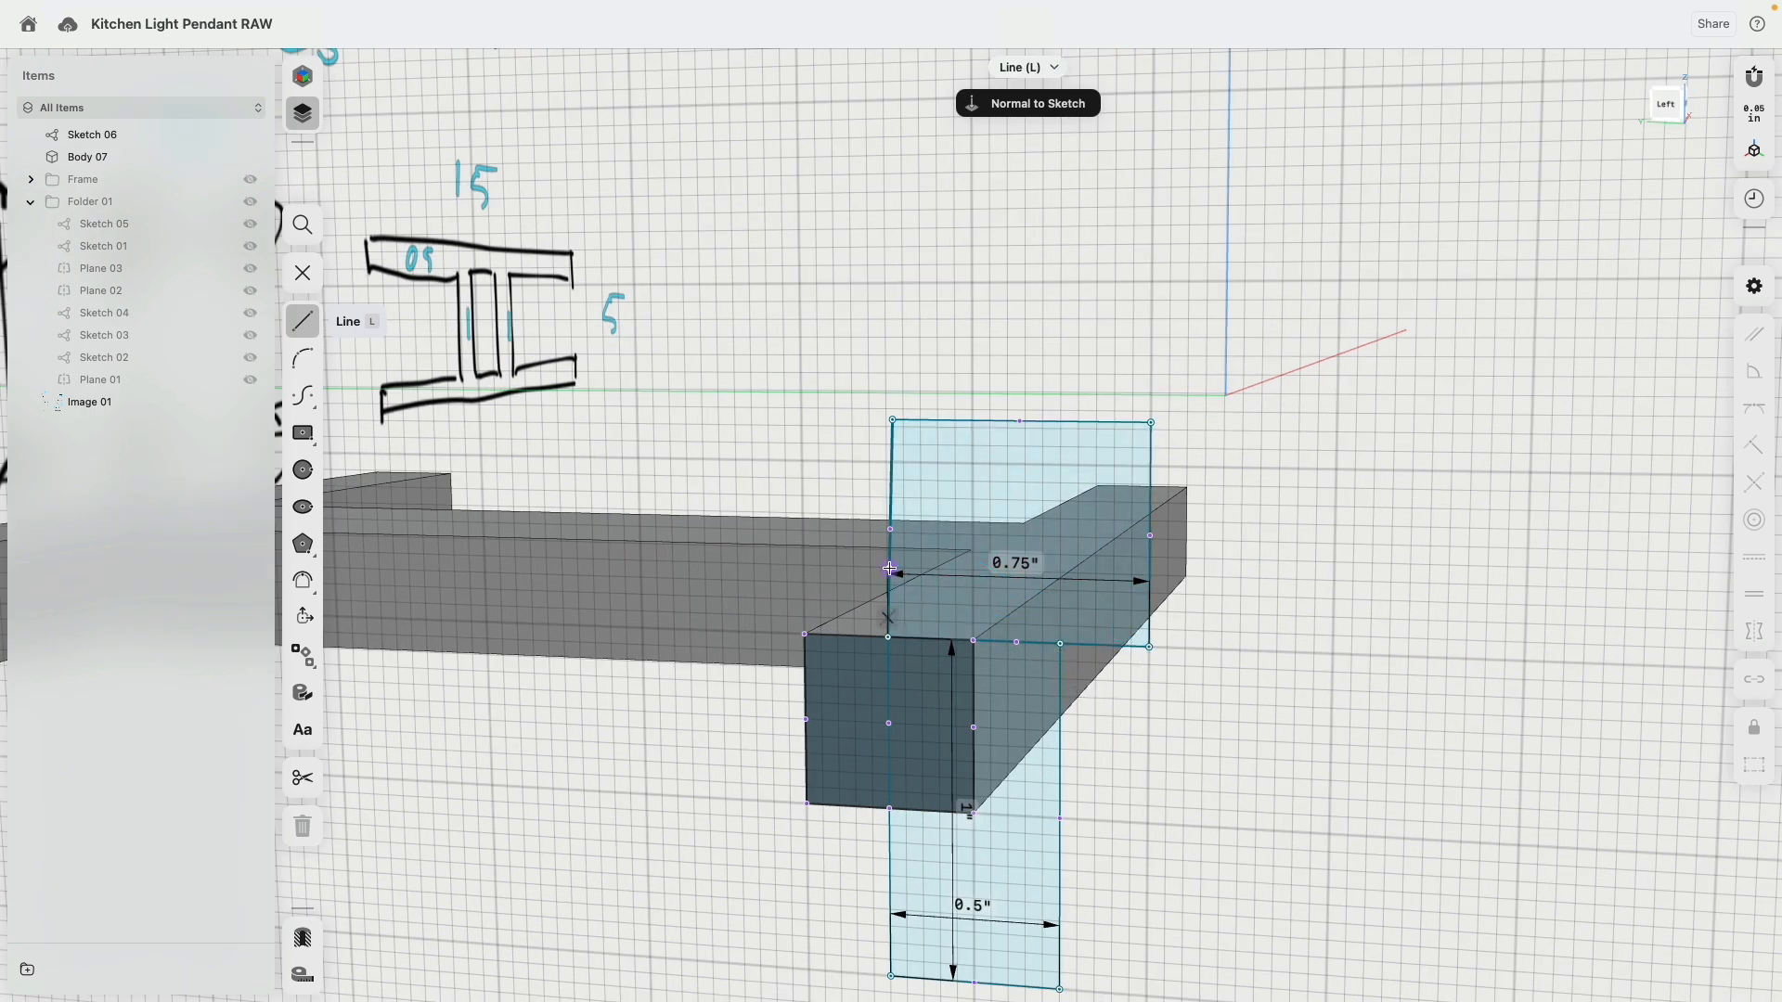
# Draw a horizontal line dividing the upper rectangle, select the whole connected profile and apply the horizontal/vertical constraint to its lines.
pyautogui.click(1150, 575)
pyautogui.press('Escape')
pyautogui.doubleClick(1100, 423)
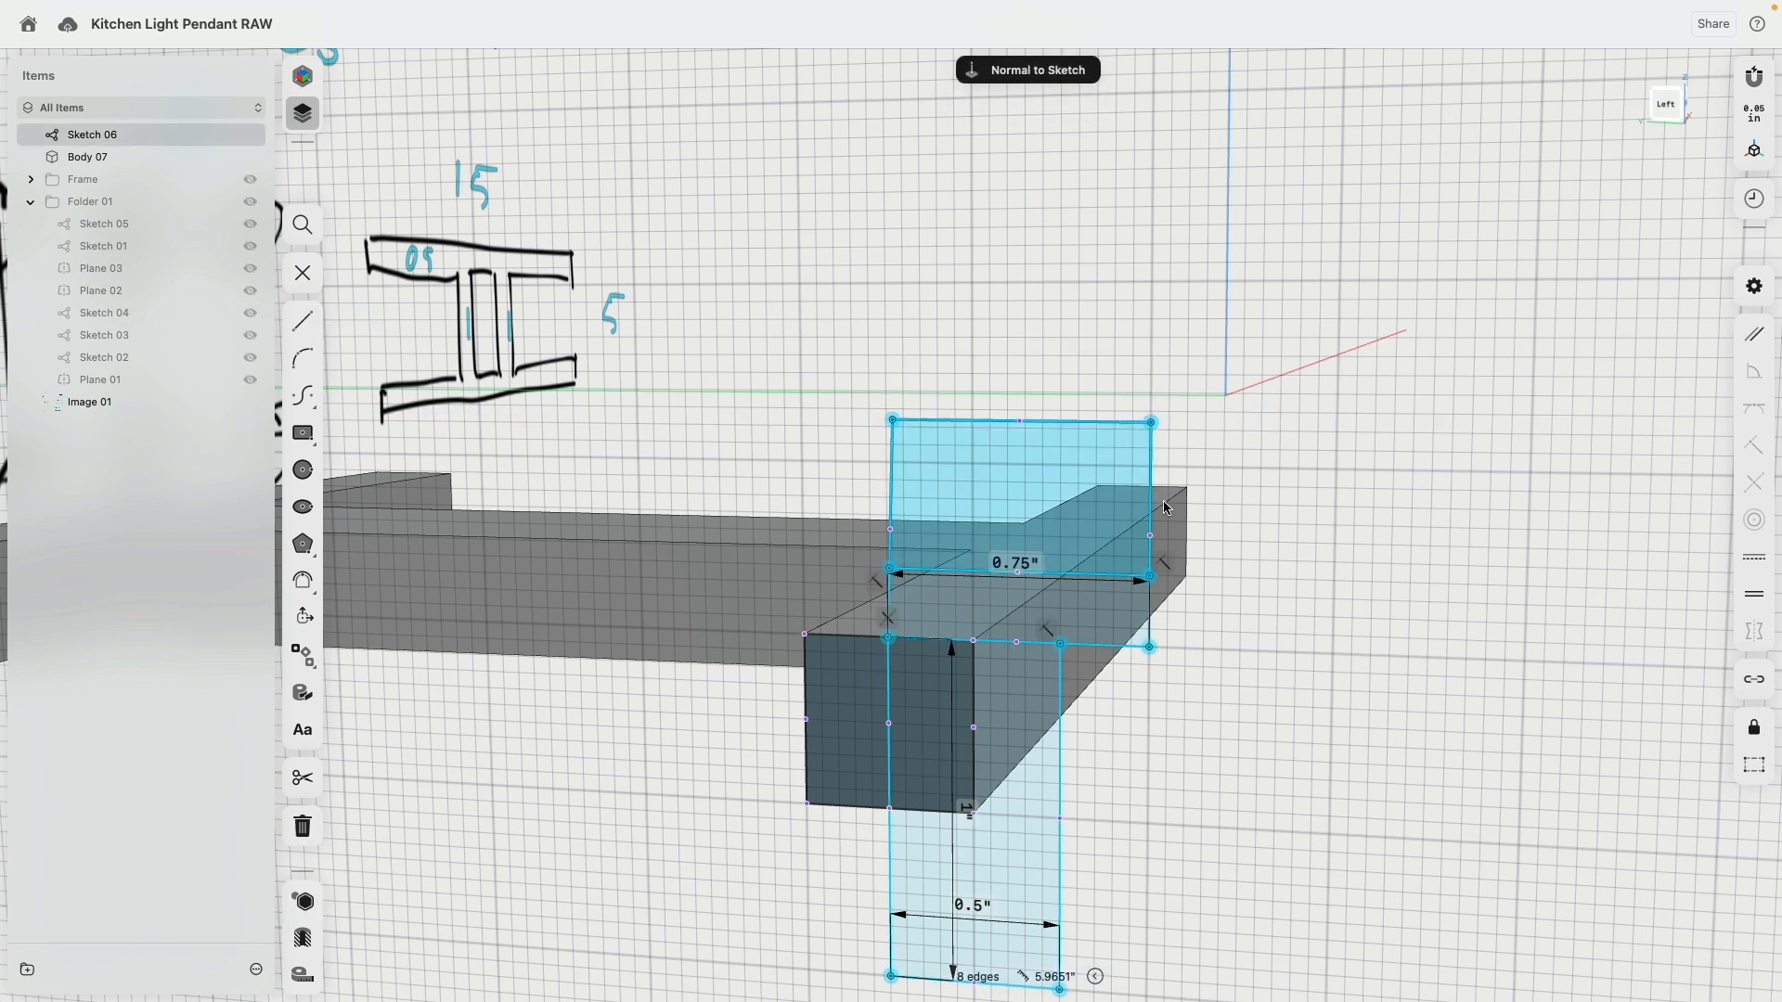
pyautogui.moveTo(1223, 430); pyautogui.dragTo(1141, 322, button='right')
pyautogui.click(1760, 566)
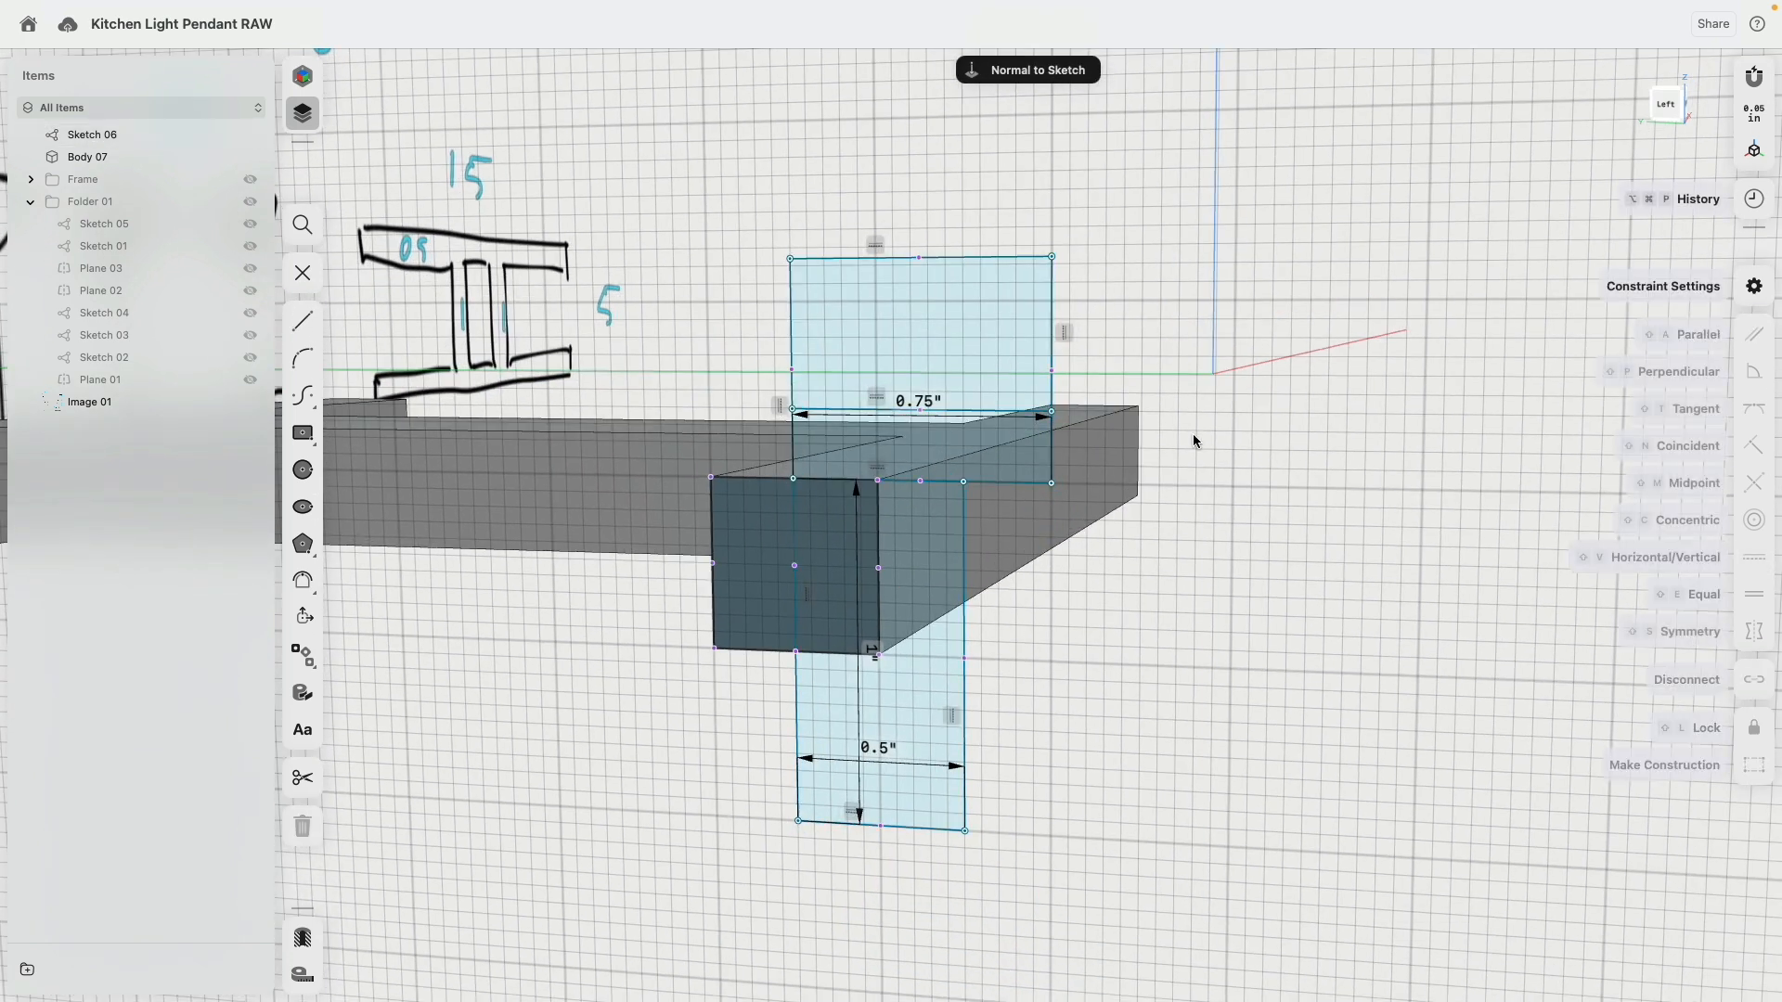
# Dimension the height of the profile's uppermost section as 4 in.
pyautogui.click(877, 250)
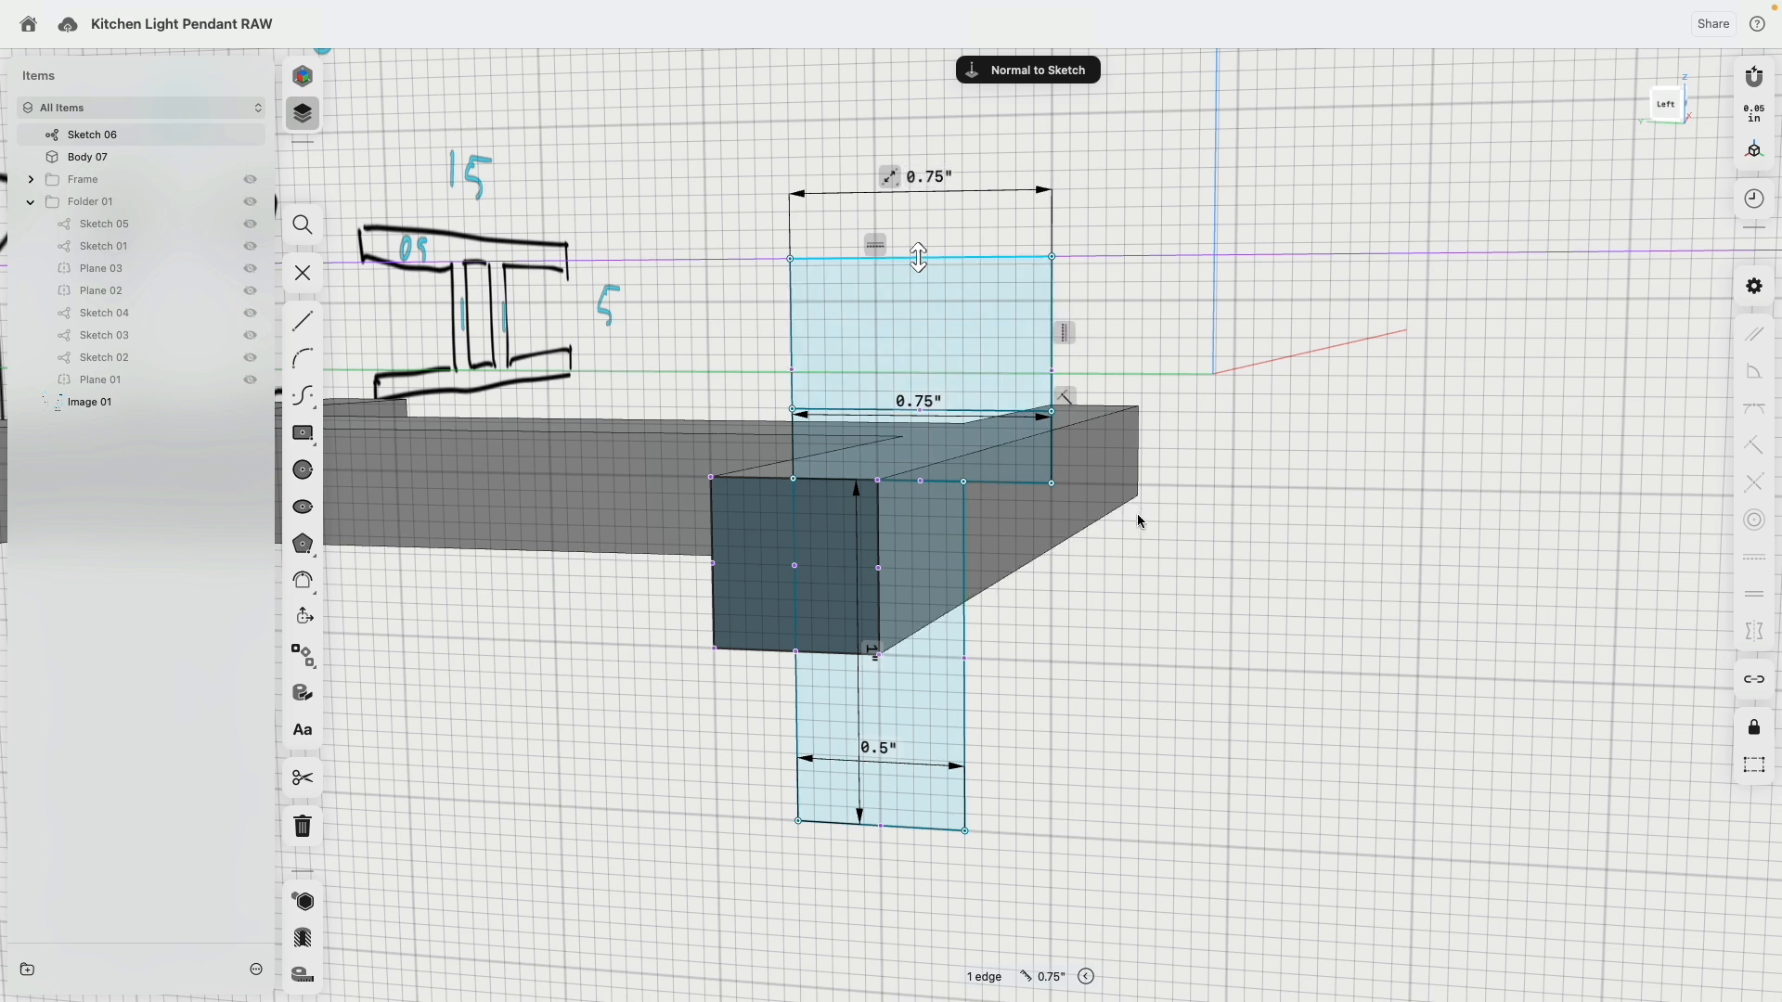
pyautogui.click(1052, 413)
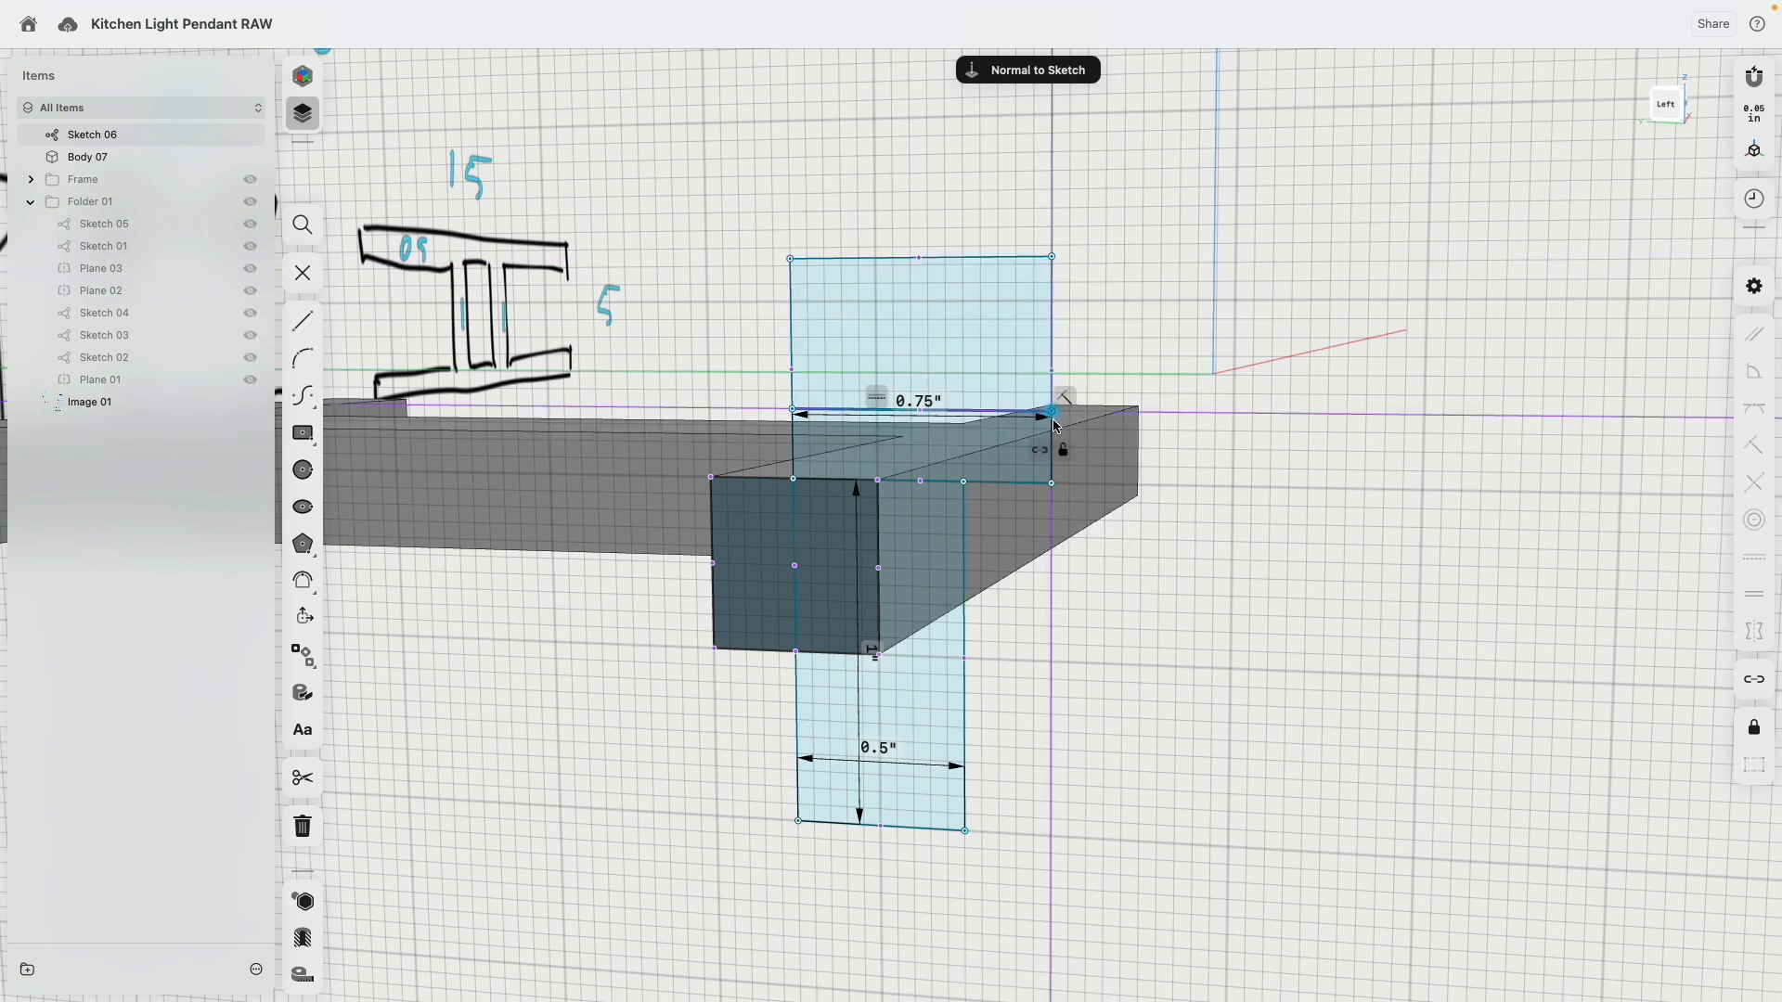
pyautogui.click(1052, 257)
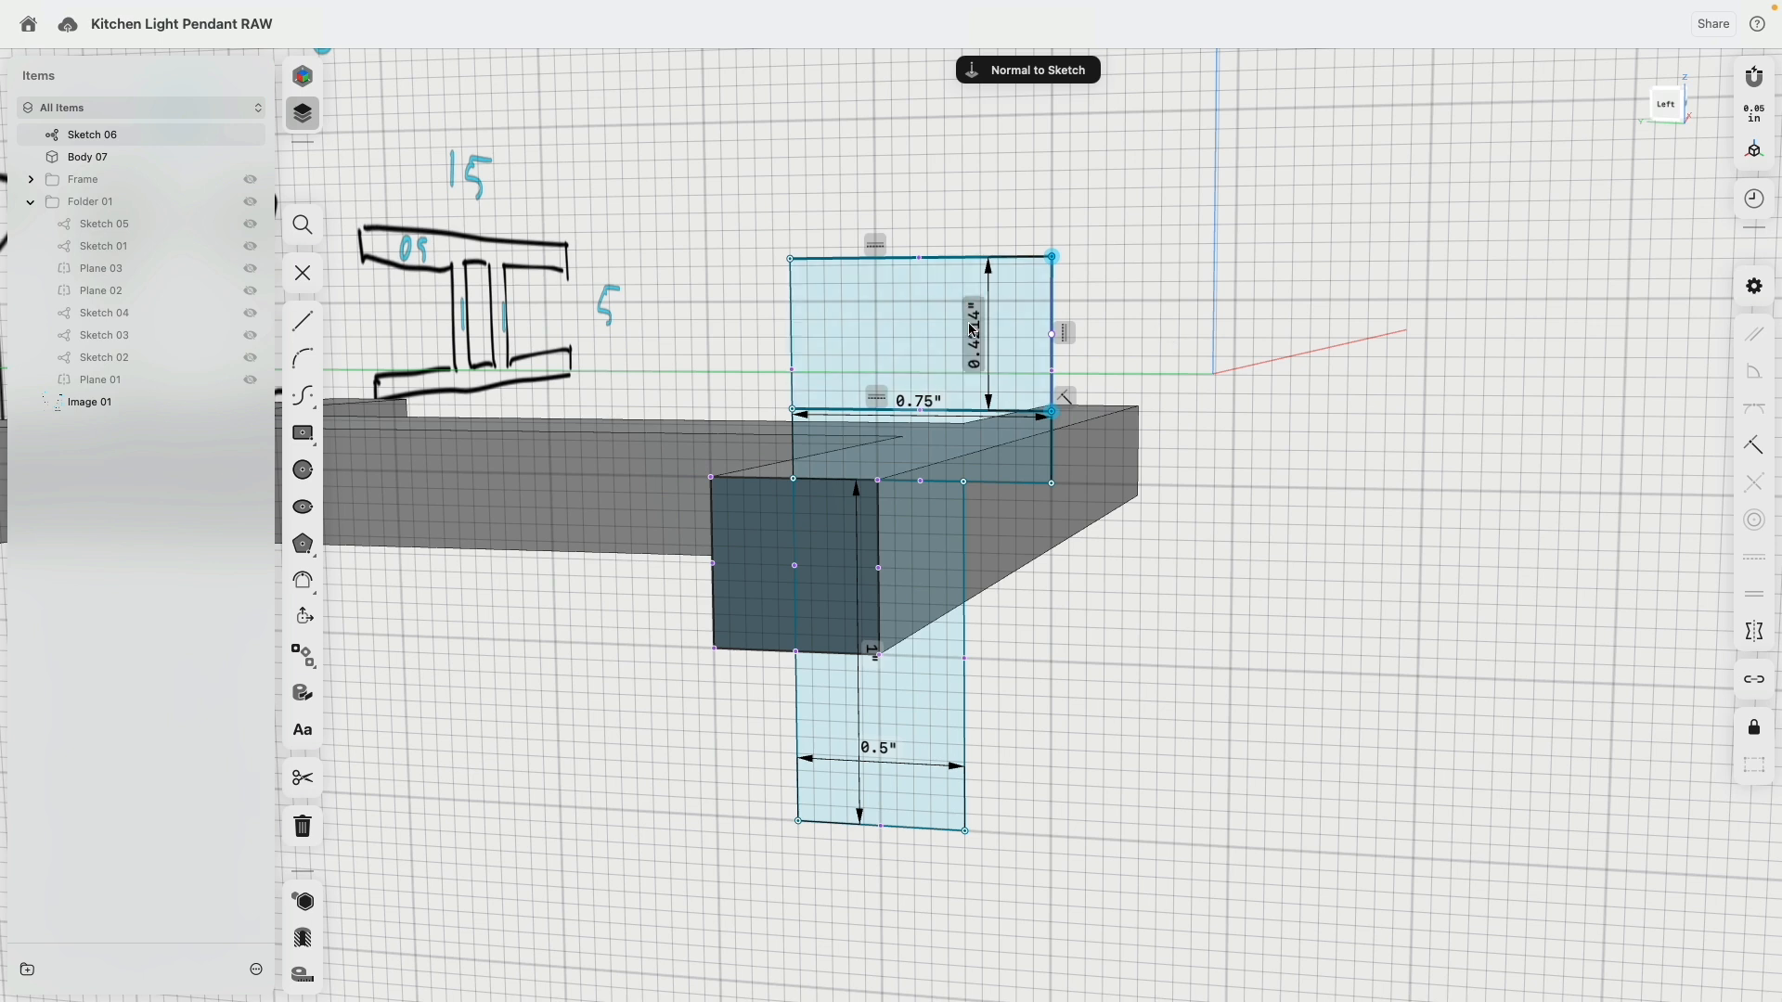
pyautogui.moveTo(974, 329); pyautogui.dragTo(1176, 334)
pyautogui.write('5')
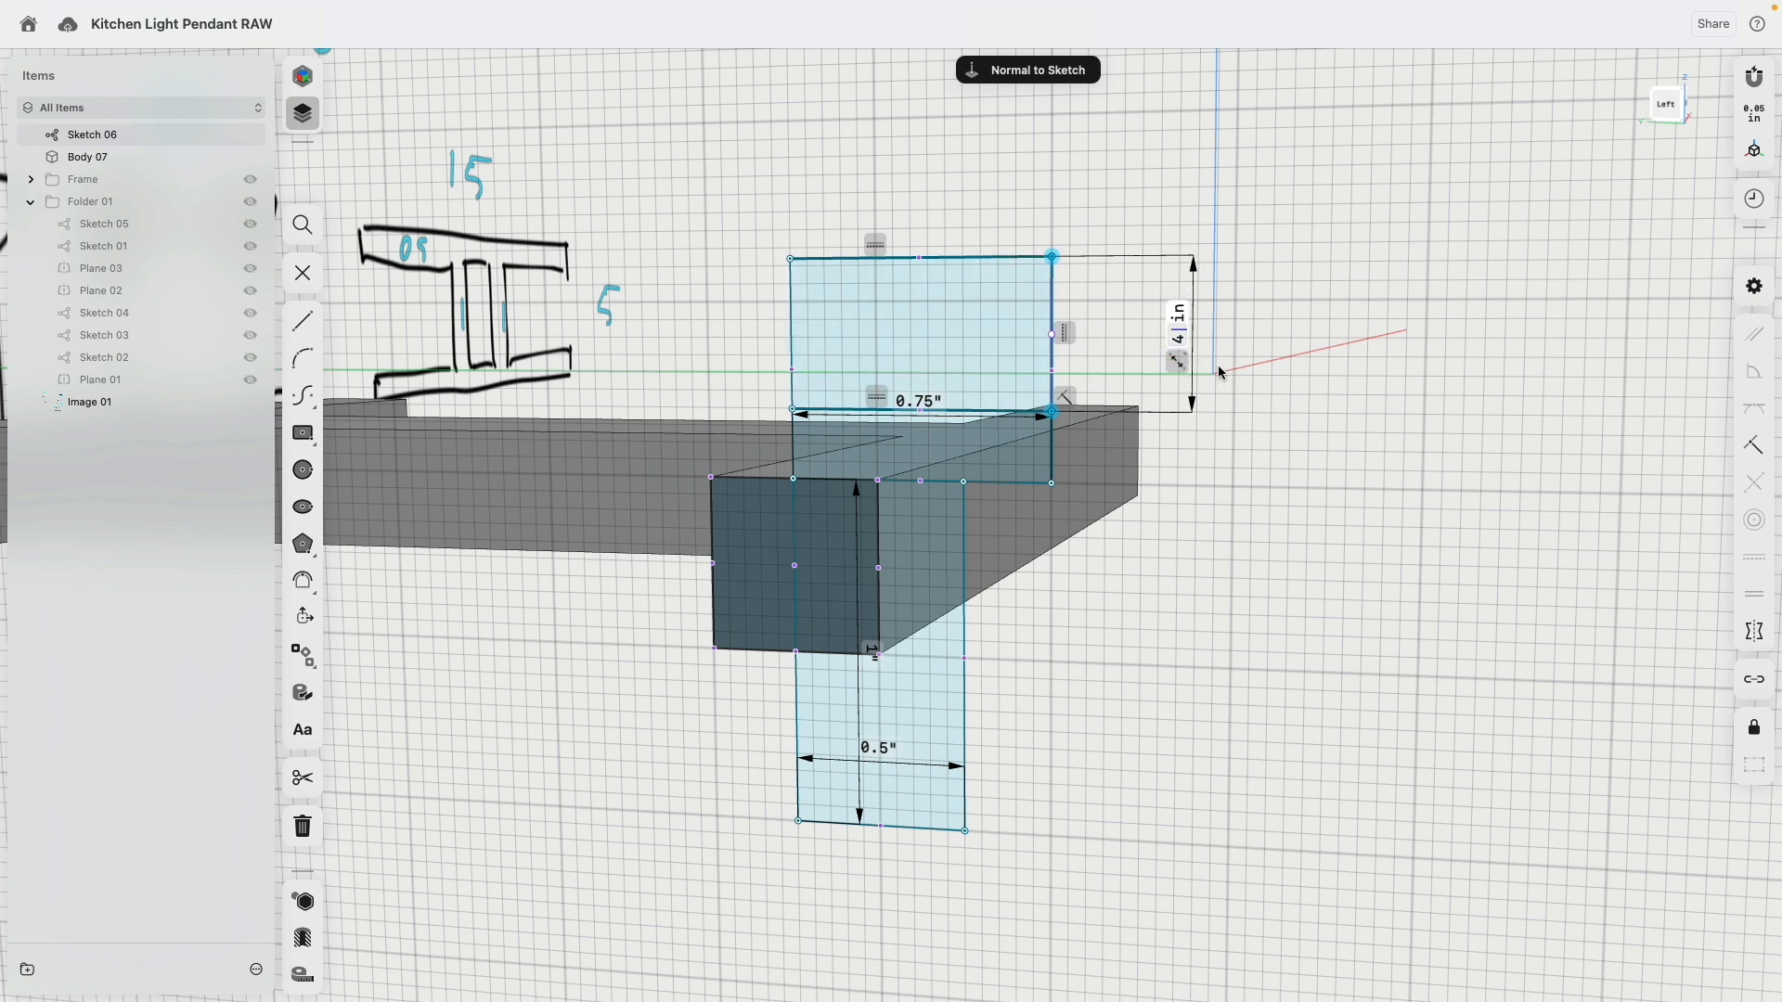
pyautogui.press('Return')
# Set the height of the 0.75 in wide section directly below the uppermost one to 2.25 in.
pyautogui.click(1051, 411)
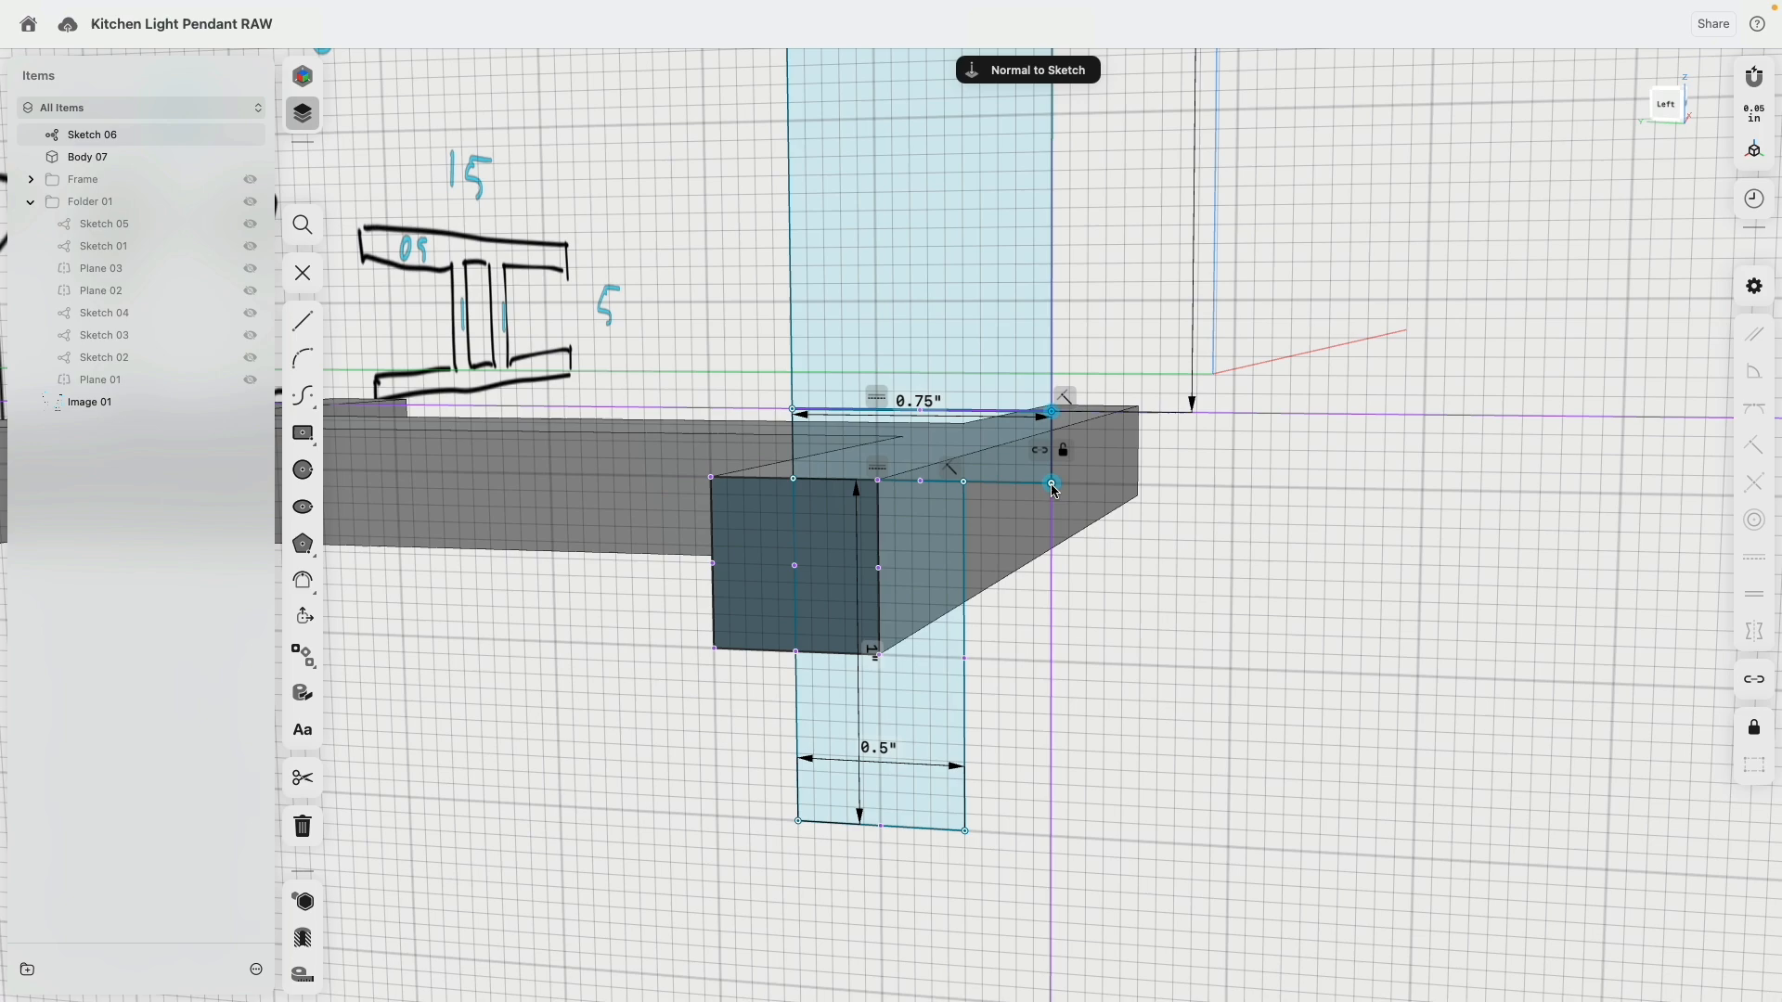
pyautogui.click(1052, 484)
pyautogui.write('2.2')
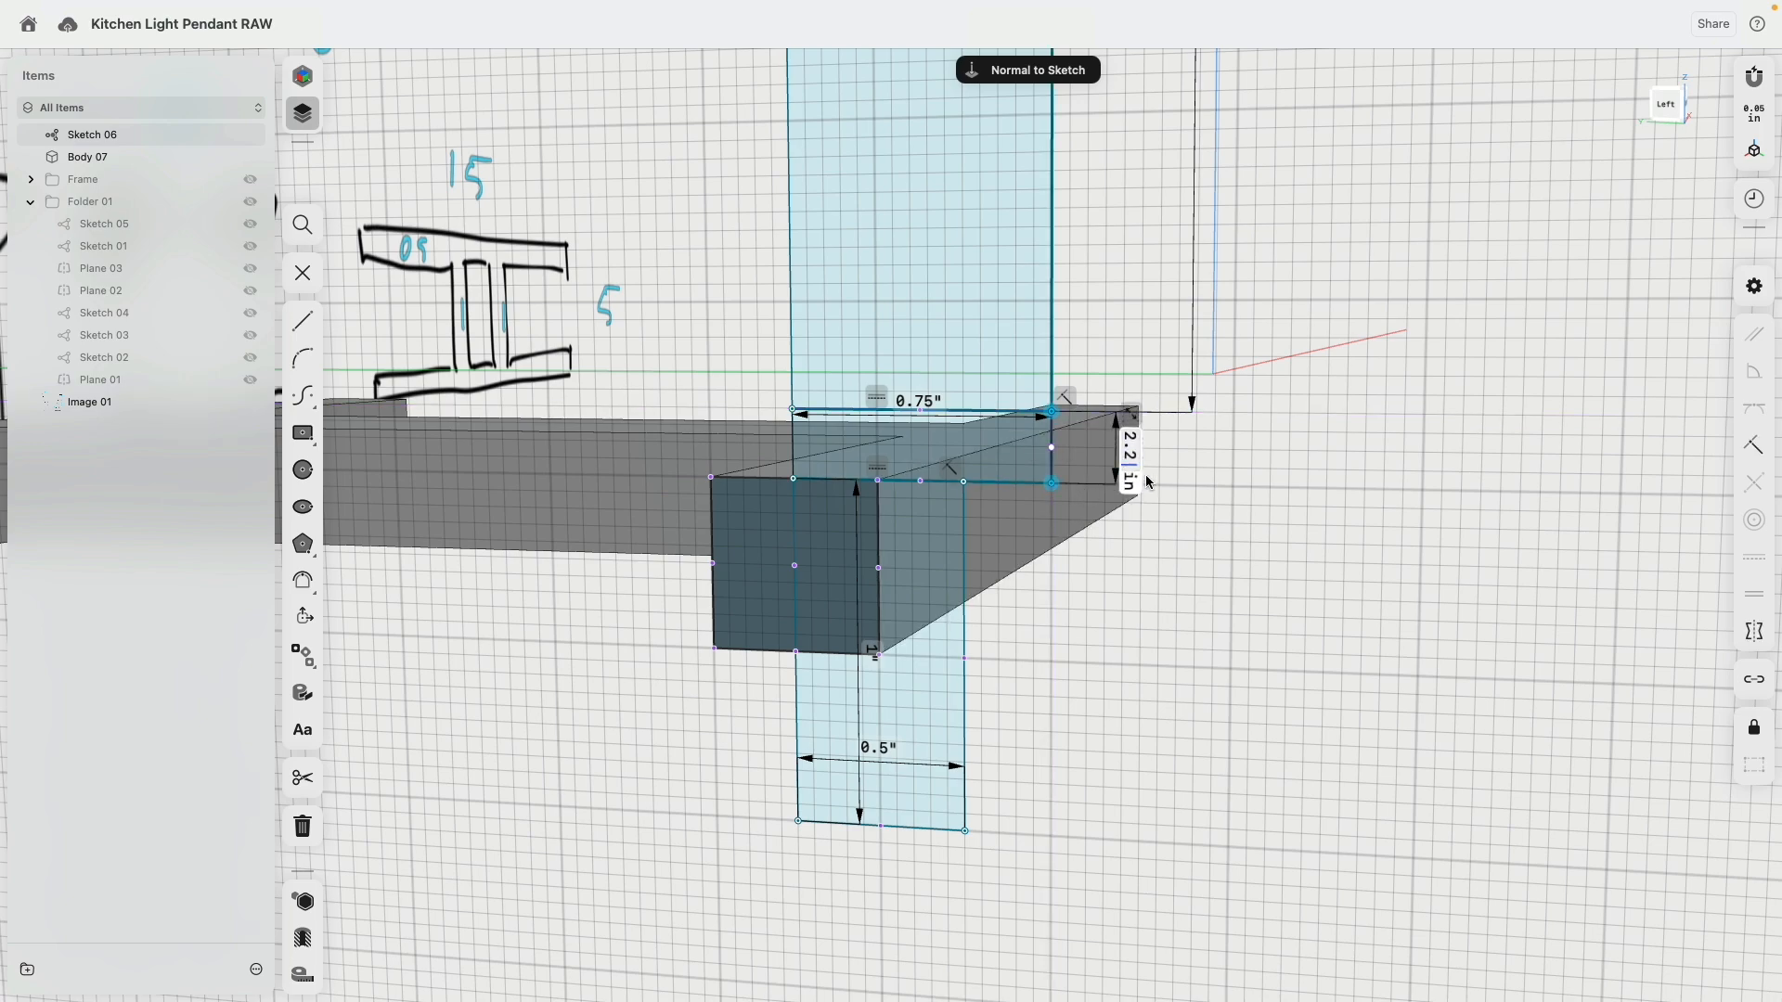
pyautogui.write('5')
pyautogui.press('Return')
# Hide the I-shaped bracket body so that only the stepped profile's sketch faces can be selected.
pyautogui.scroll(-5, 1131, 661)
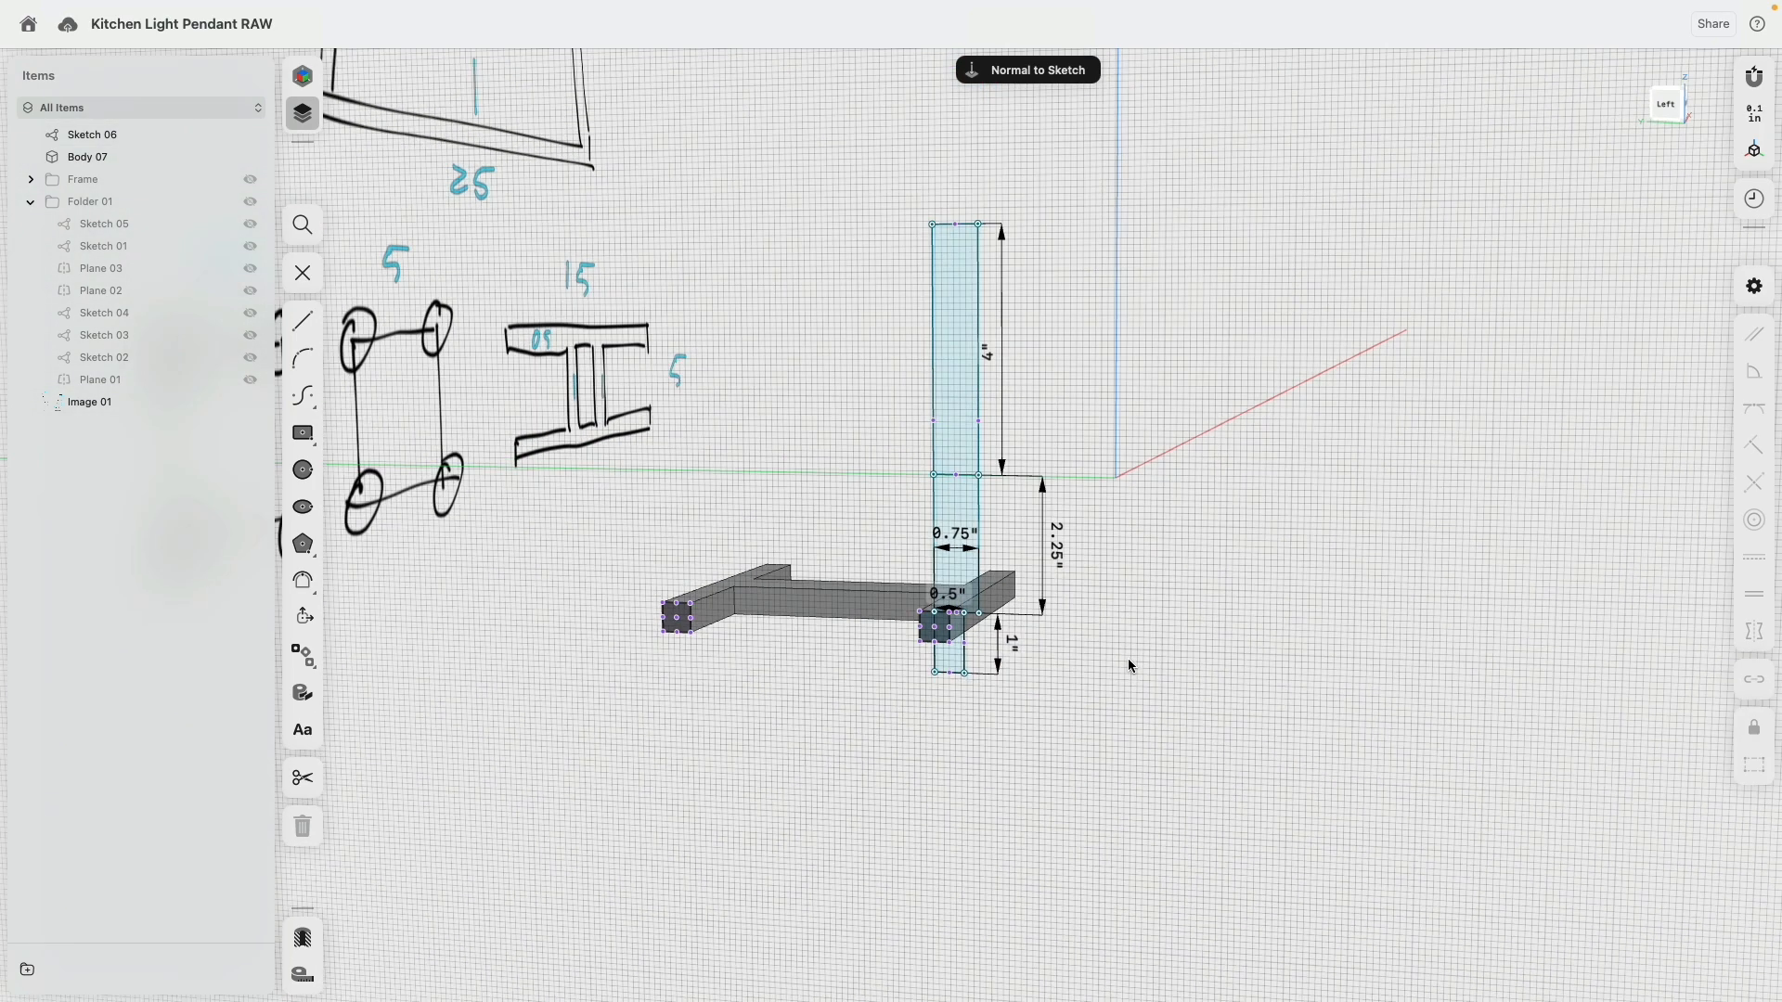
pyautogui.moveTo(1060, 400); pyautogui.dragTo(1035, 440, button='right')
pyautogui.scroll(5, 976, 626)
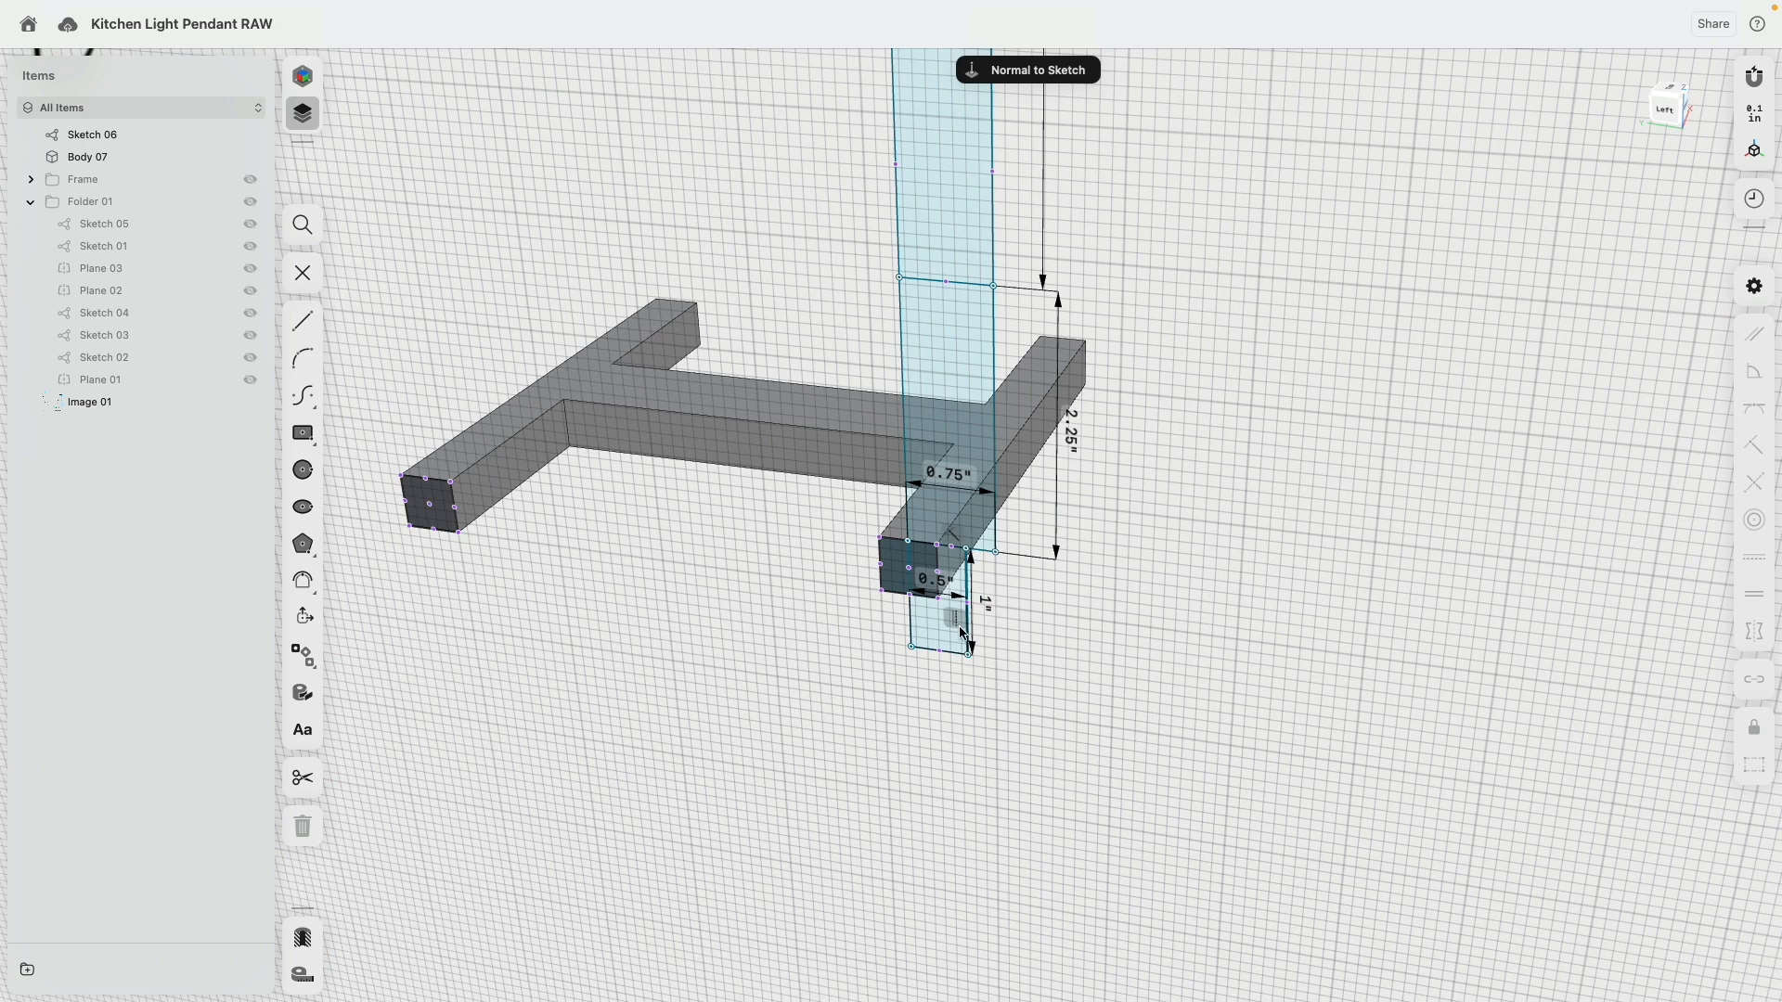
pyautogui.click(948, 619)
pyautogui.press('e')
pyautogui.click(922, 568)
pyautogui.click(924, 387)
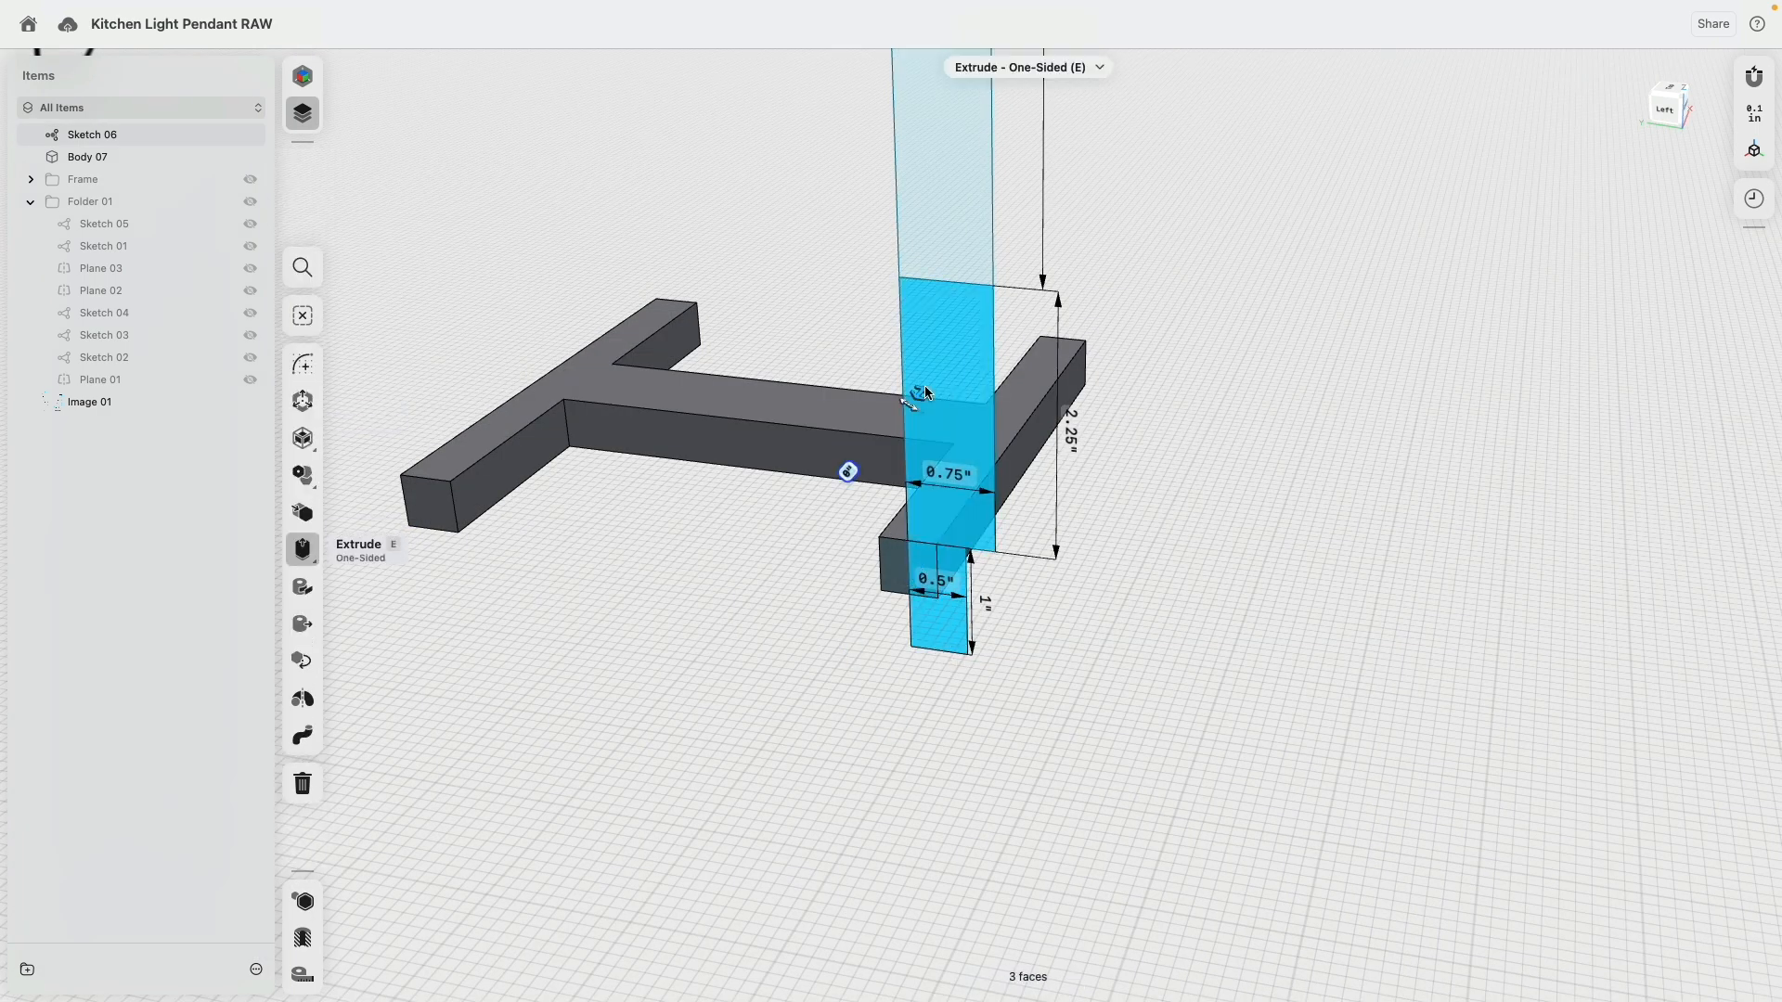
pyautogui.click(250, 157)
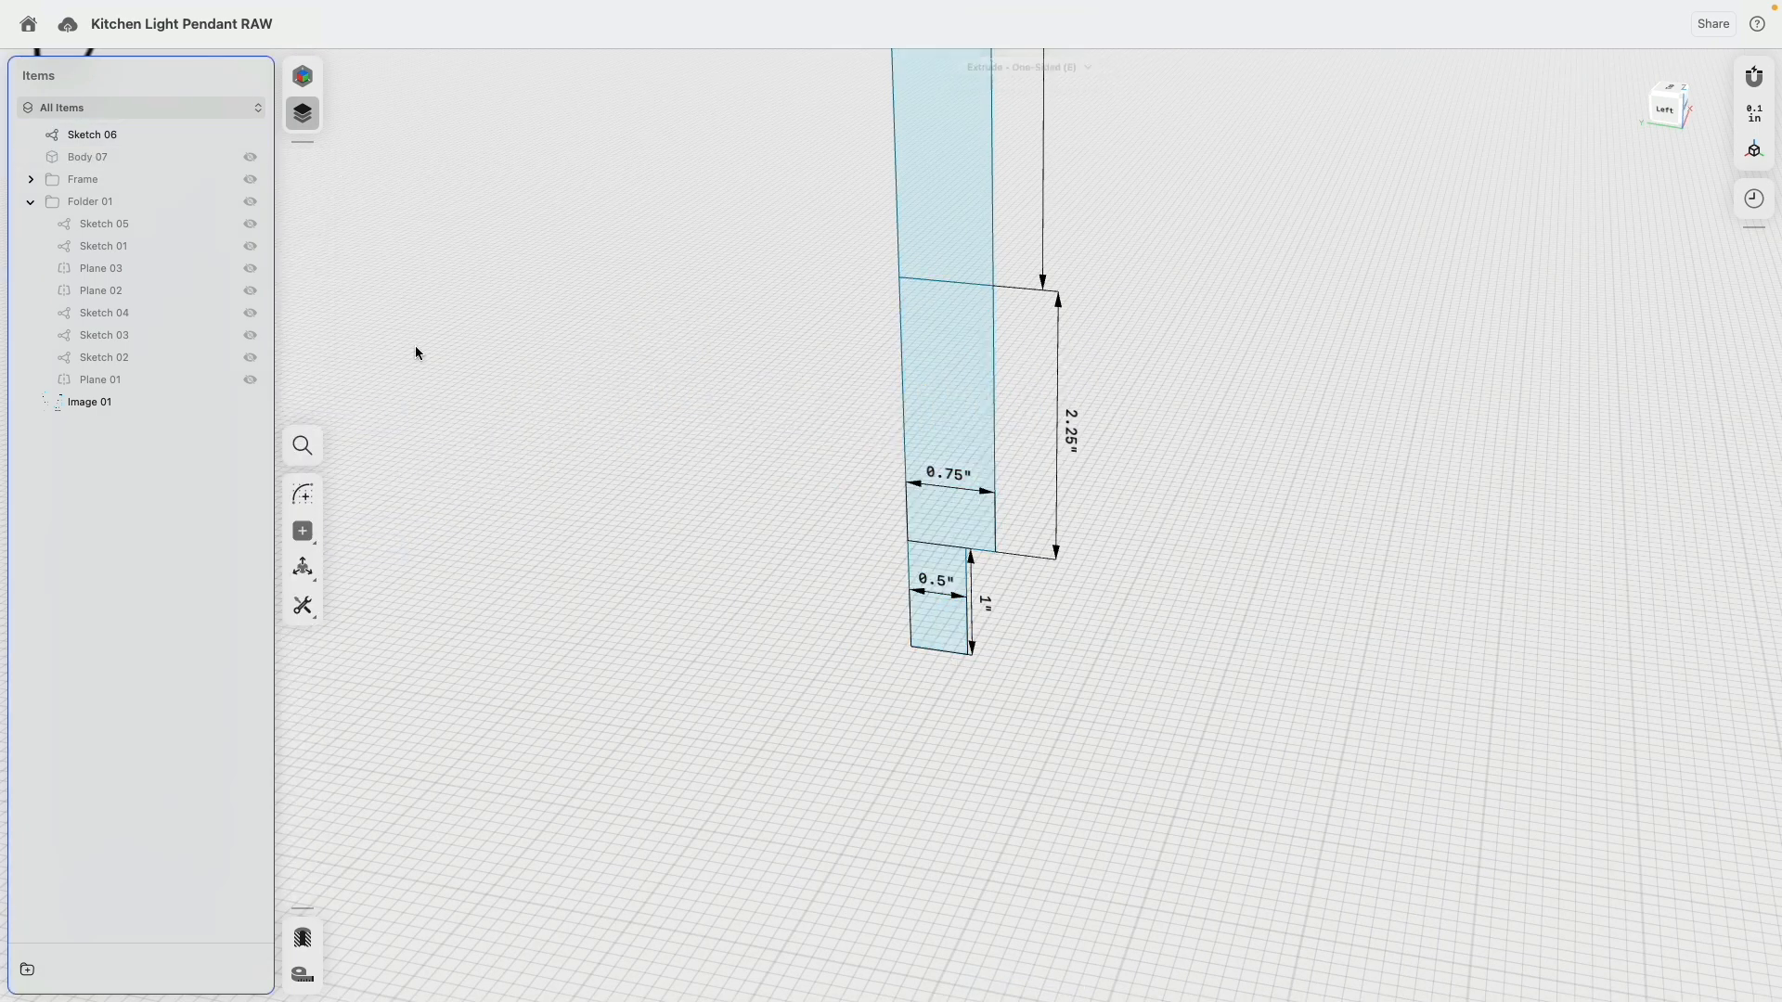
# Revolve the two lower profile sections around the profile's long vertical edge.
pyautogui.click(937, 617)
pyautogui.click(927, 388)
pyautogui.press('e')
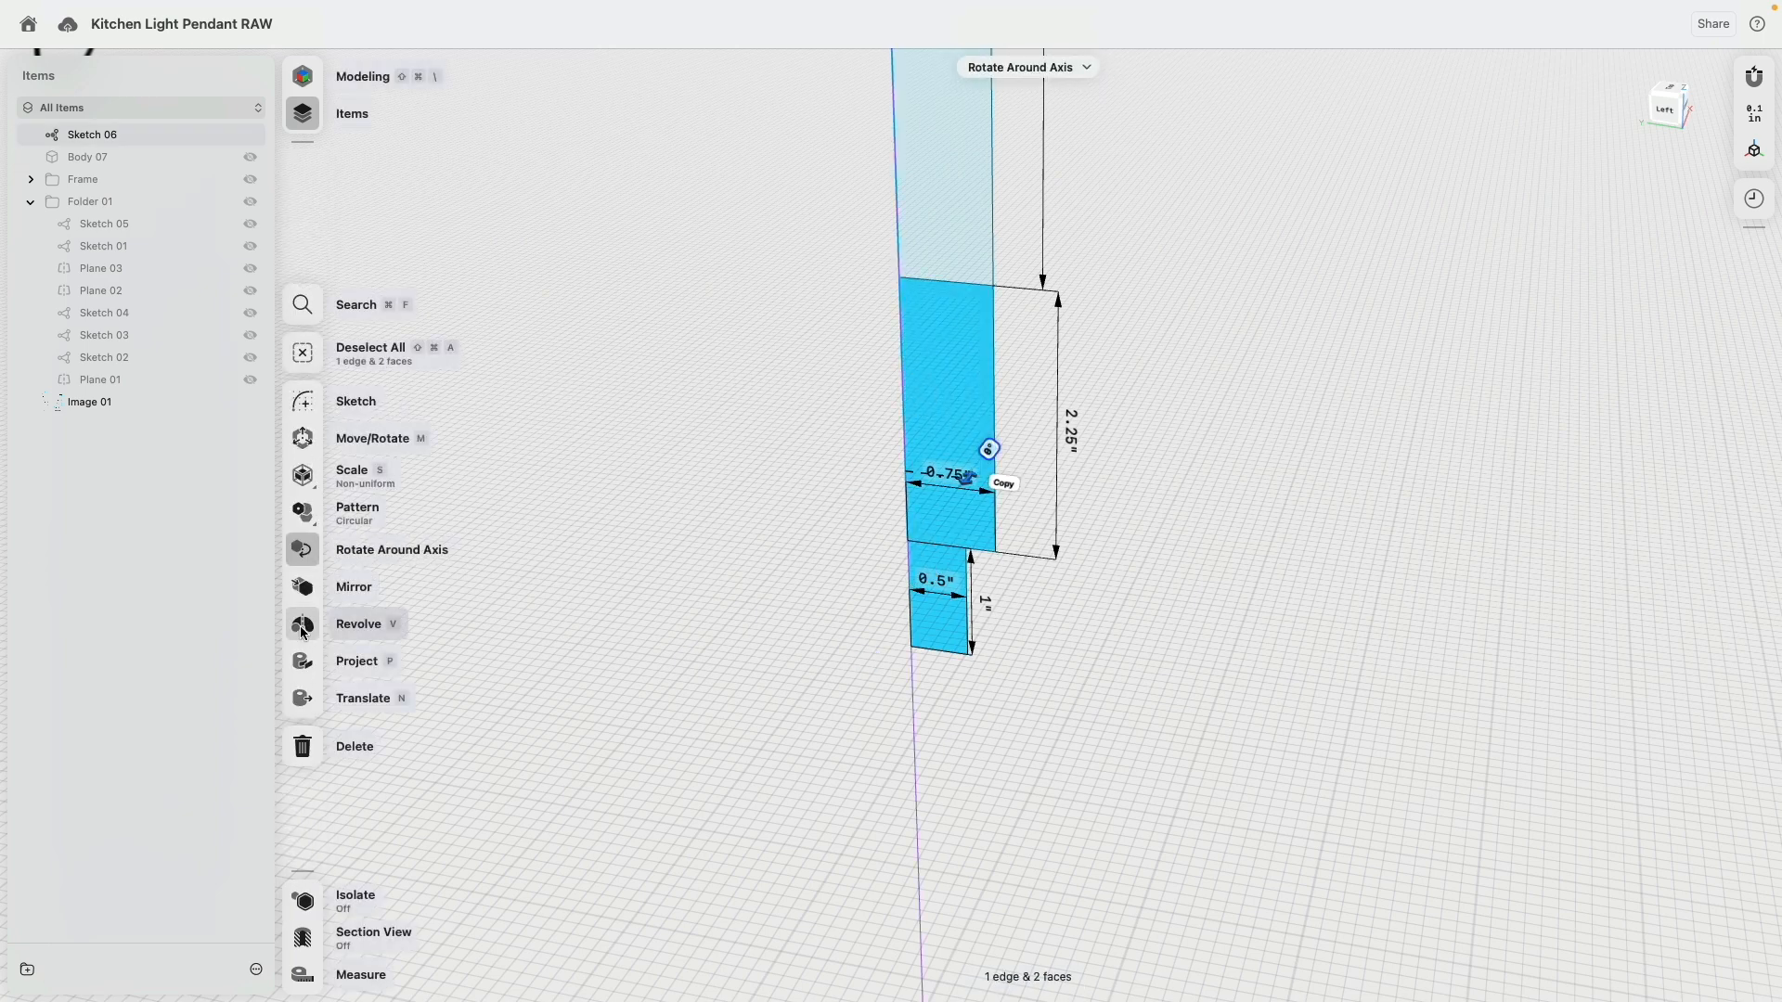
pyautogui.click(303, 625)
# Revolve the 4 in tall profile around its inner vertical edge as a separate body, and show the I-shaped bracket again.
pyautogui.click(915, 349)
pyautogui.press('e')
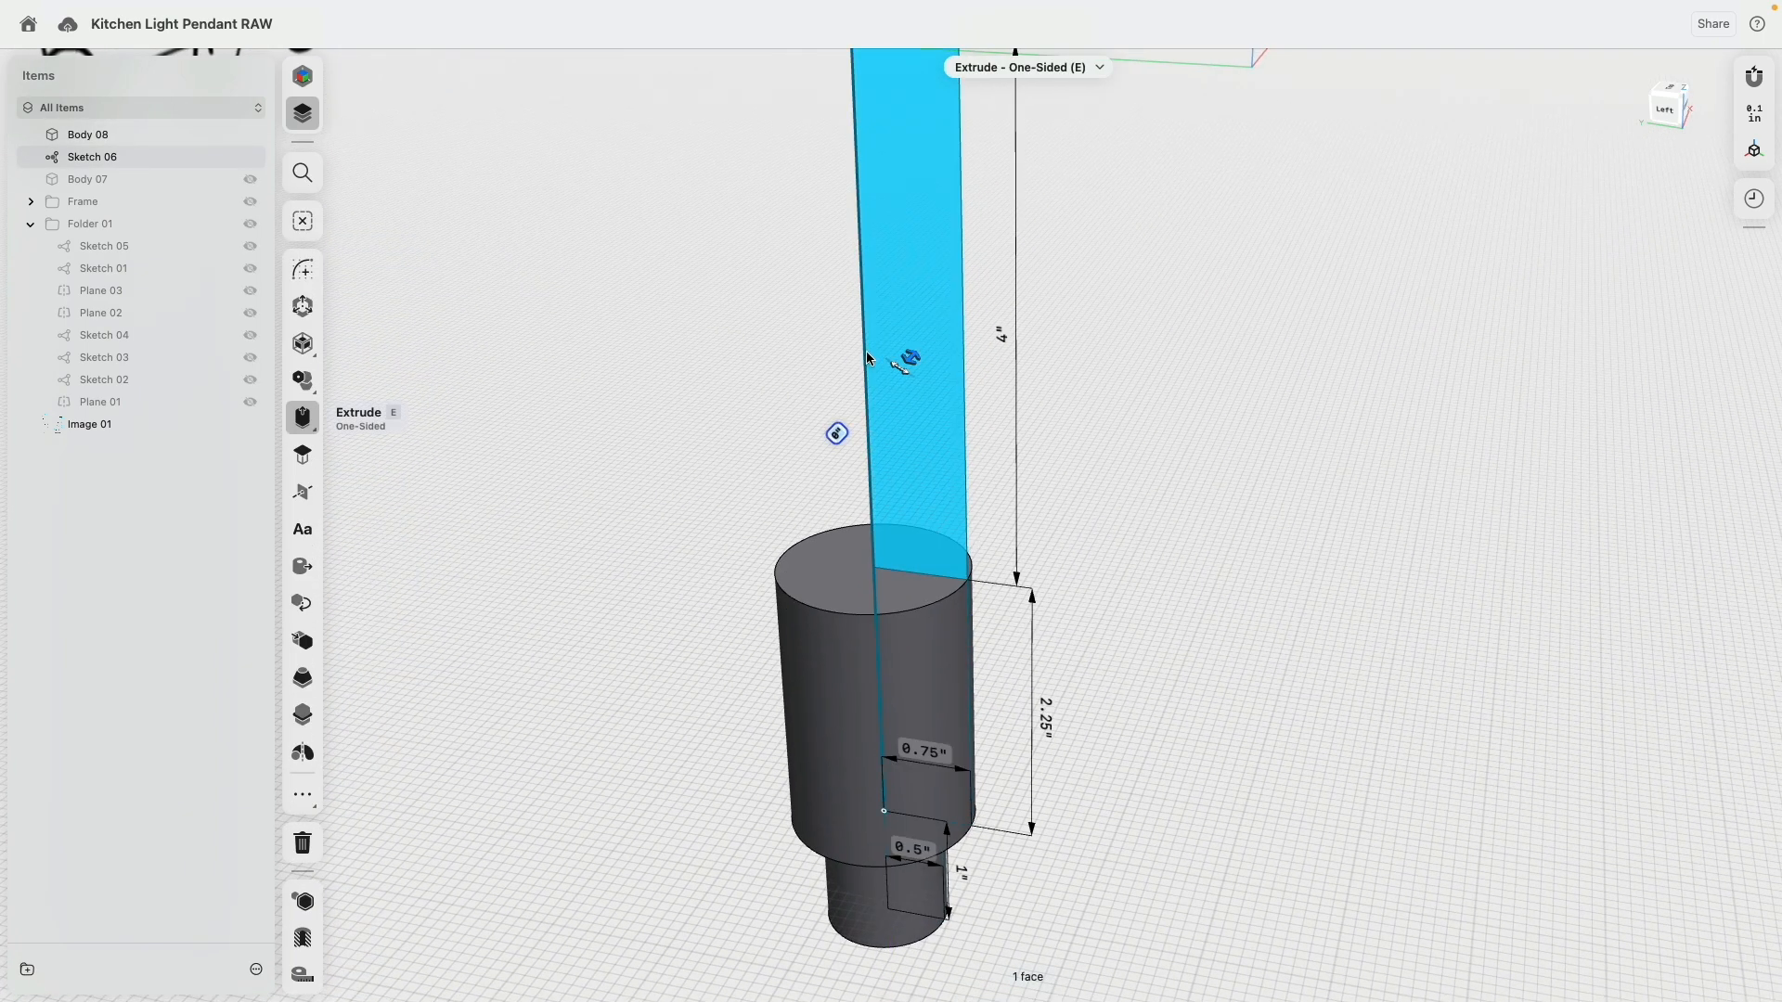
pyautogui.click(325, 603)
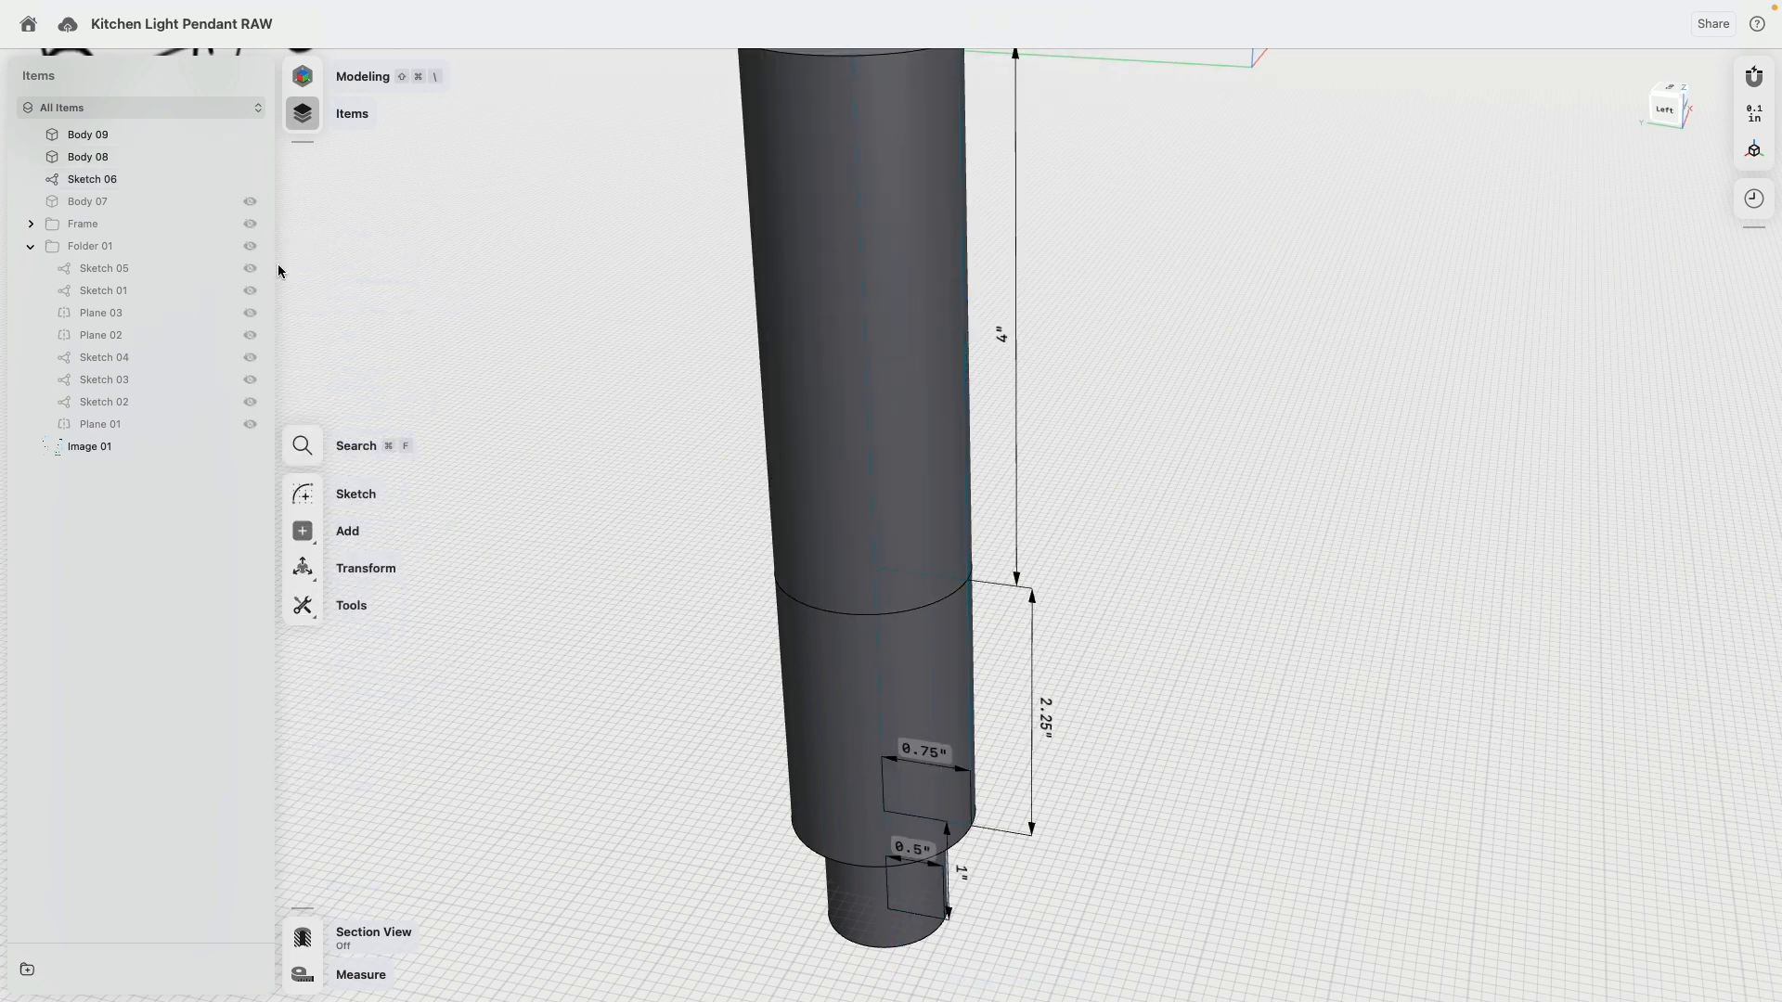
pyautogui.click(250, 201)
pyautogui.scroll(-4, 724, 566)
pyautogui.moveTo(1005, 465); pyautogui.dragTo(559, 456, button='right')
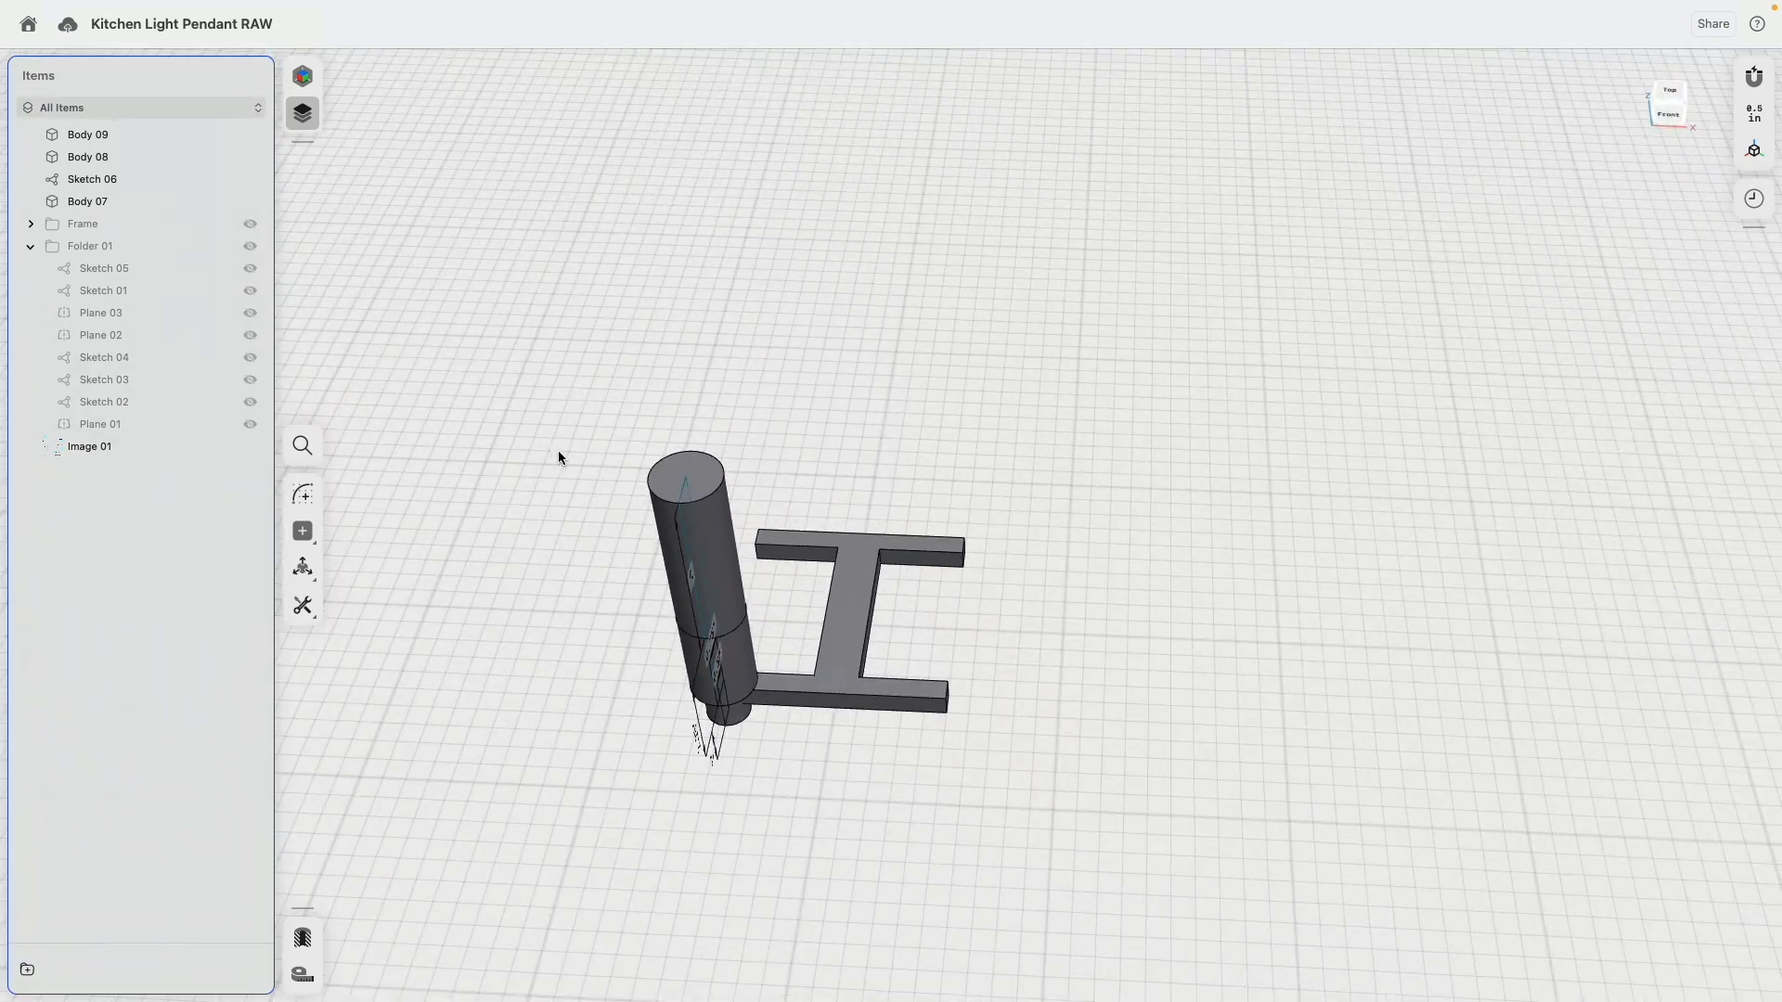
# Move Plane 03 and Plane 02 out of Folder 01 to the top level of the items list.
pyautogui.click(176, 315)
pyautogui.keyDown('shift'); pyautogui.click(164, 334); pyautogui.keyUp('shift')
pyautogui.moveTo(139, 328); pyautogui.dragTo(172, 225)
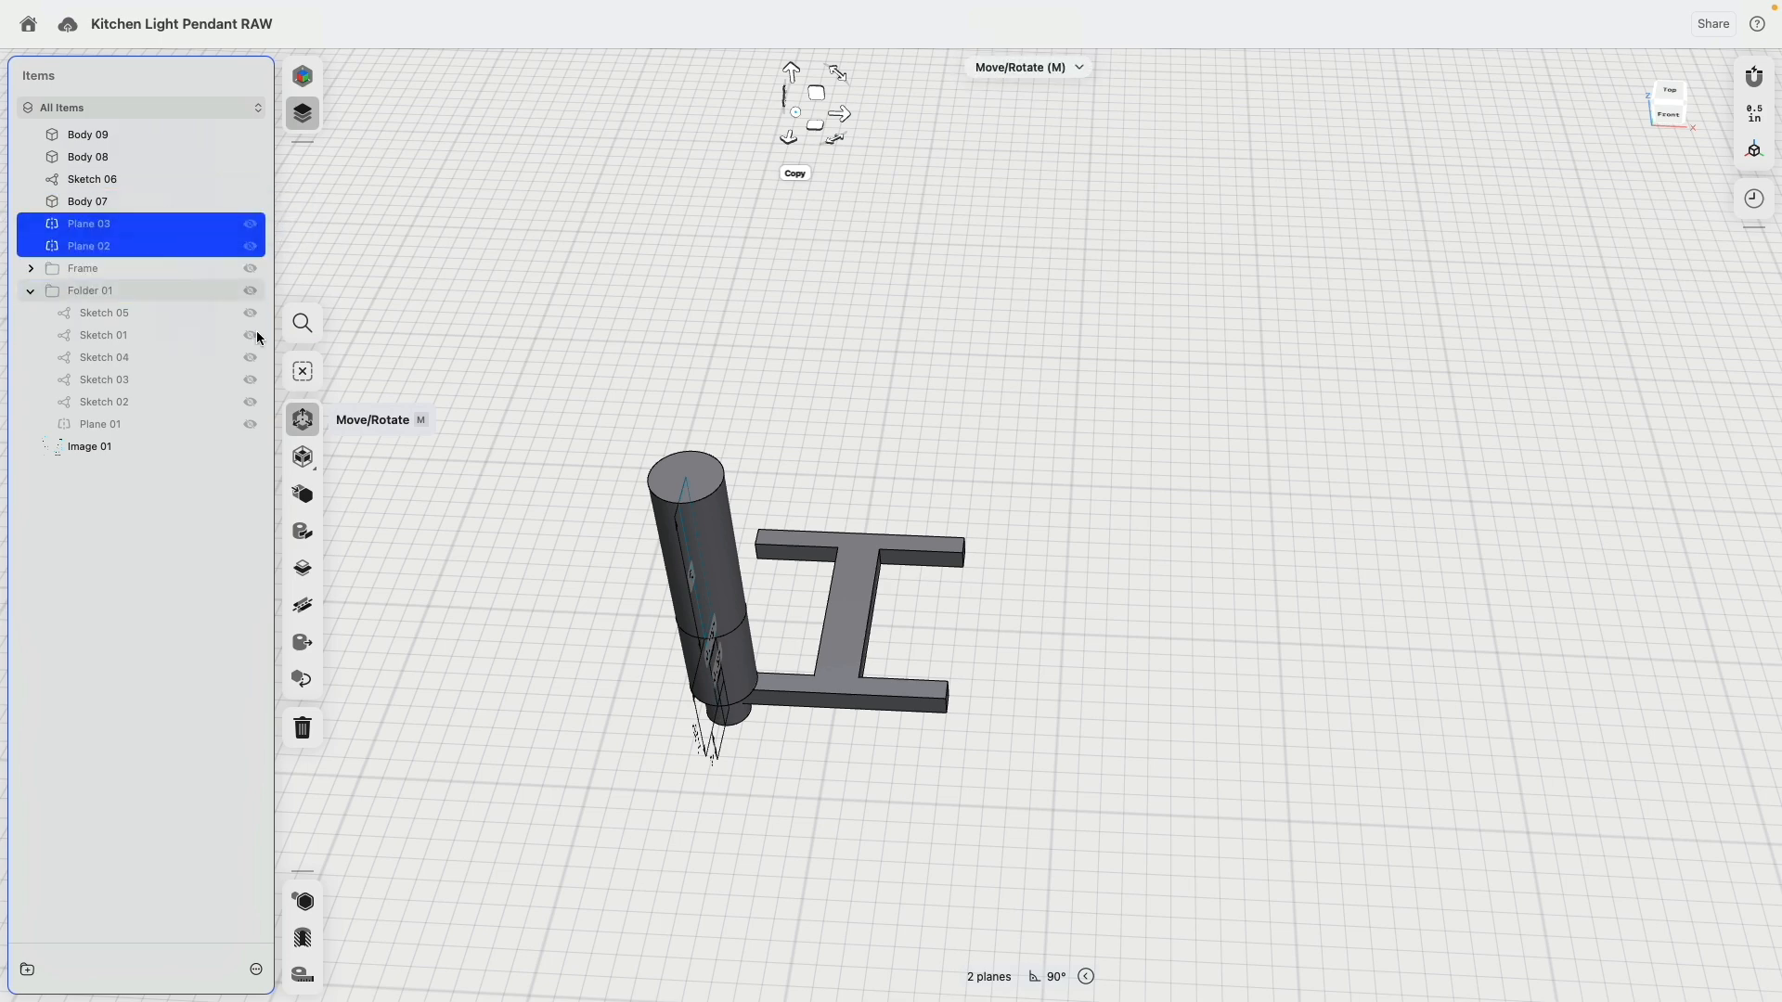
pyautogui.click(513, 429)
# Show Plane 03 and Plane 02, and move Sketch 06 into Folder 01.
pyautogui.click(250, 246)
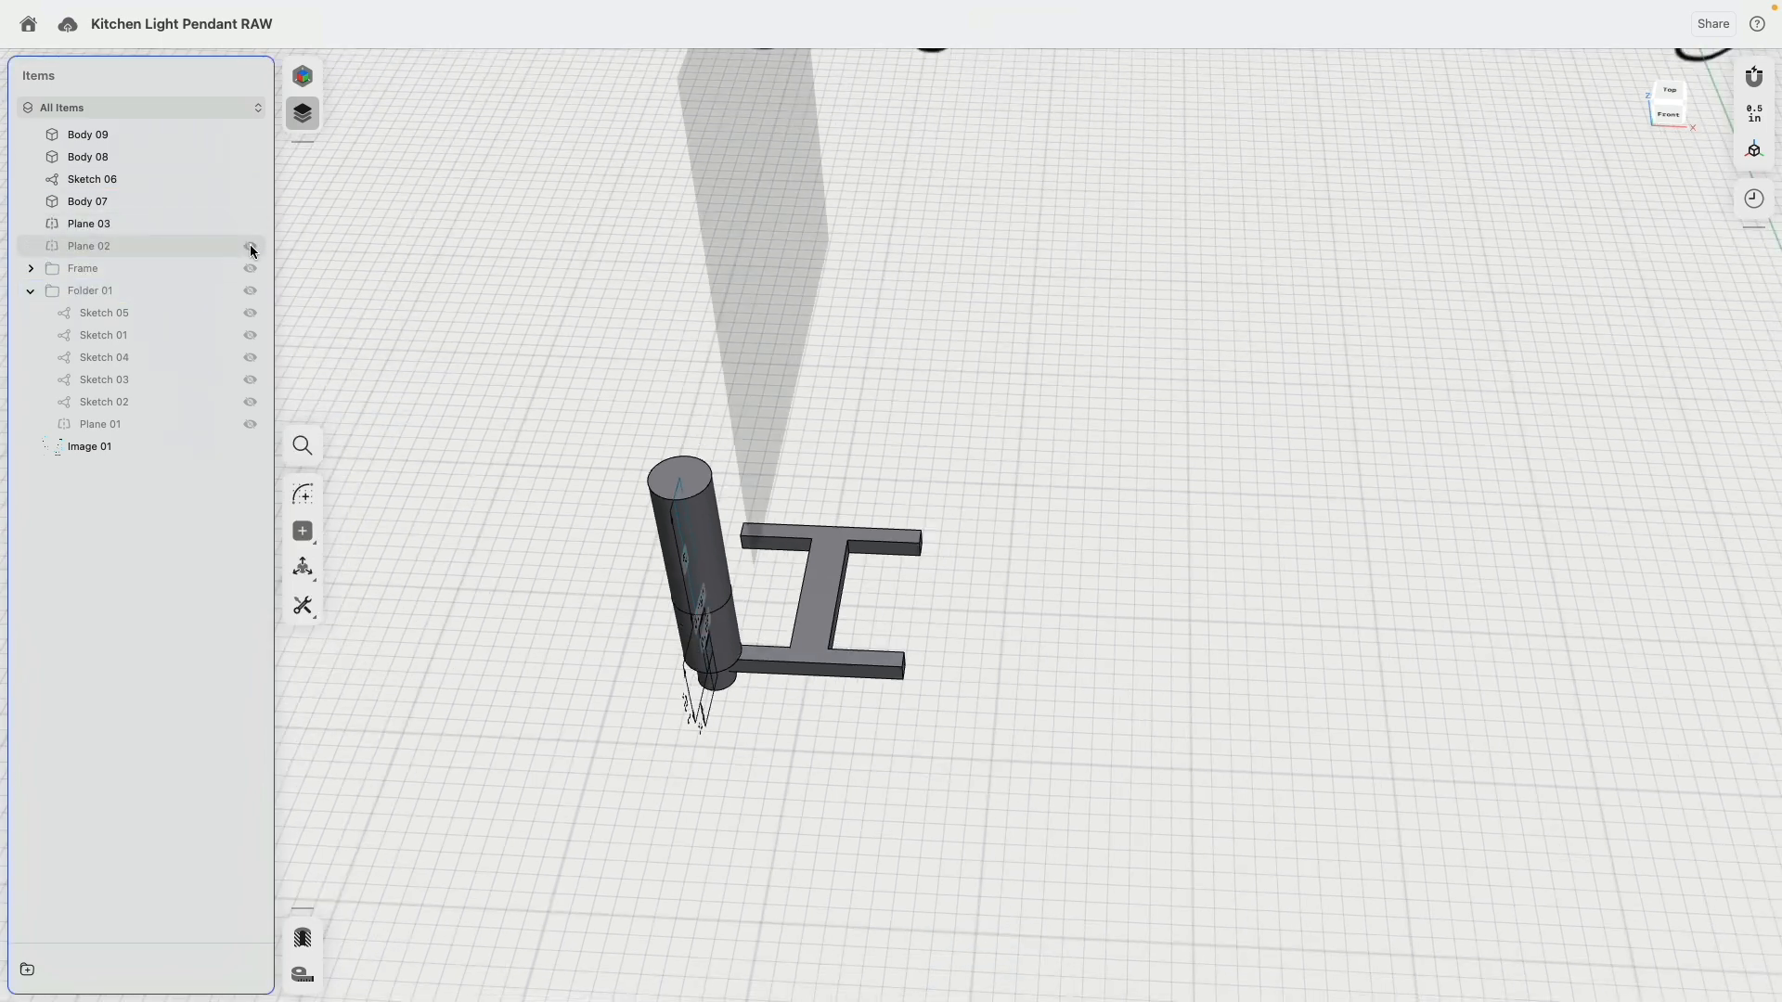
pyautogui.click(250, 246)
pyautogui.moveTo(649, 399); pyautogui.dragTo(520, 394, button='right')
pyautogui.moveTo(147, 185)
pyautogui.mouseDown()
pyautogui.moveTo(154, 232)
pyautogui.moveTo(121, 293)
pyautogui.mouseUp()
# Mirror both bodies of the stepped cylinder across Plane 03 to the bracket's opposite side.
pyautogui.click(654, 593)
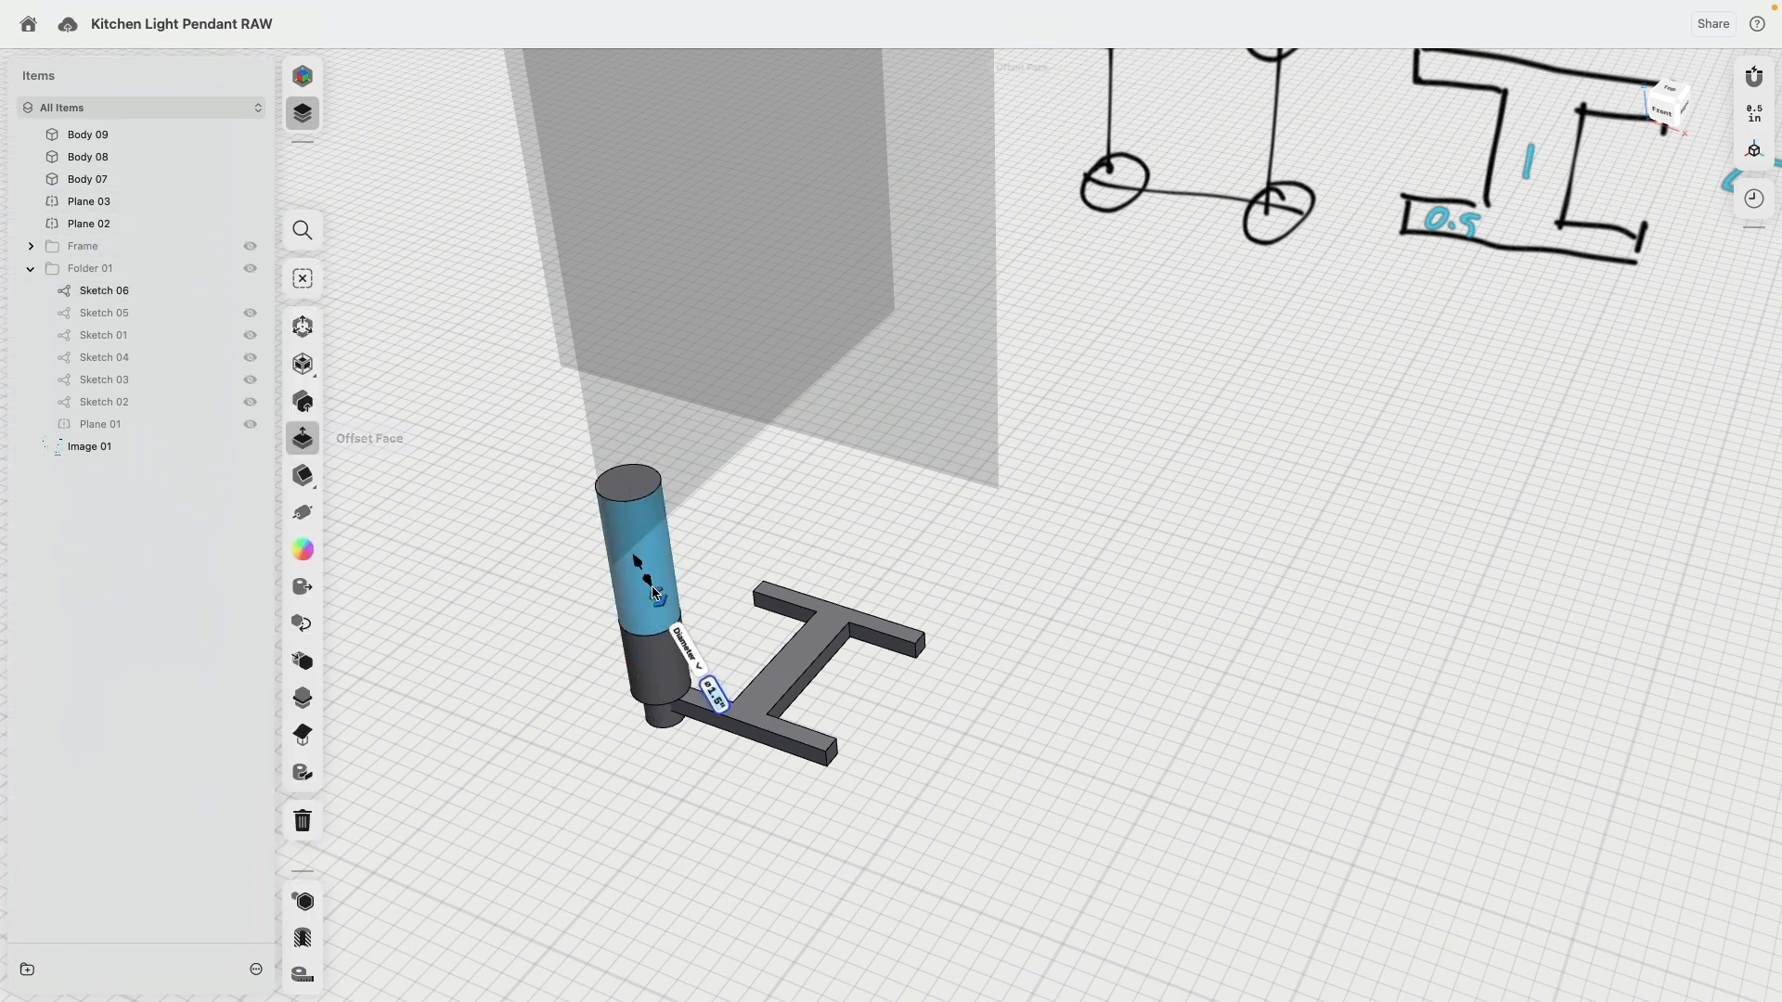
pyautogui.doubleClick(660, 666)
pyautogui.keyDown('shift'); pyautogui.doubleClick(649, 566); pyautogui.keyUp('shift')
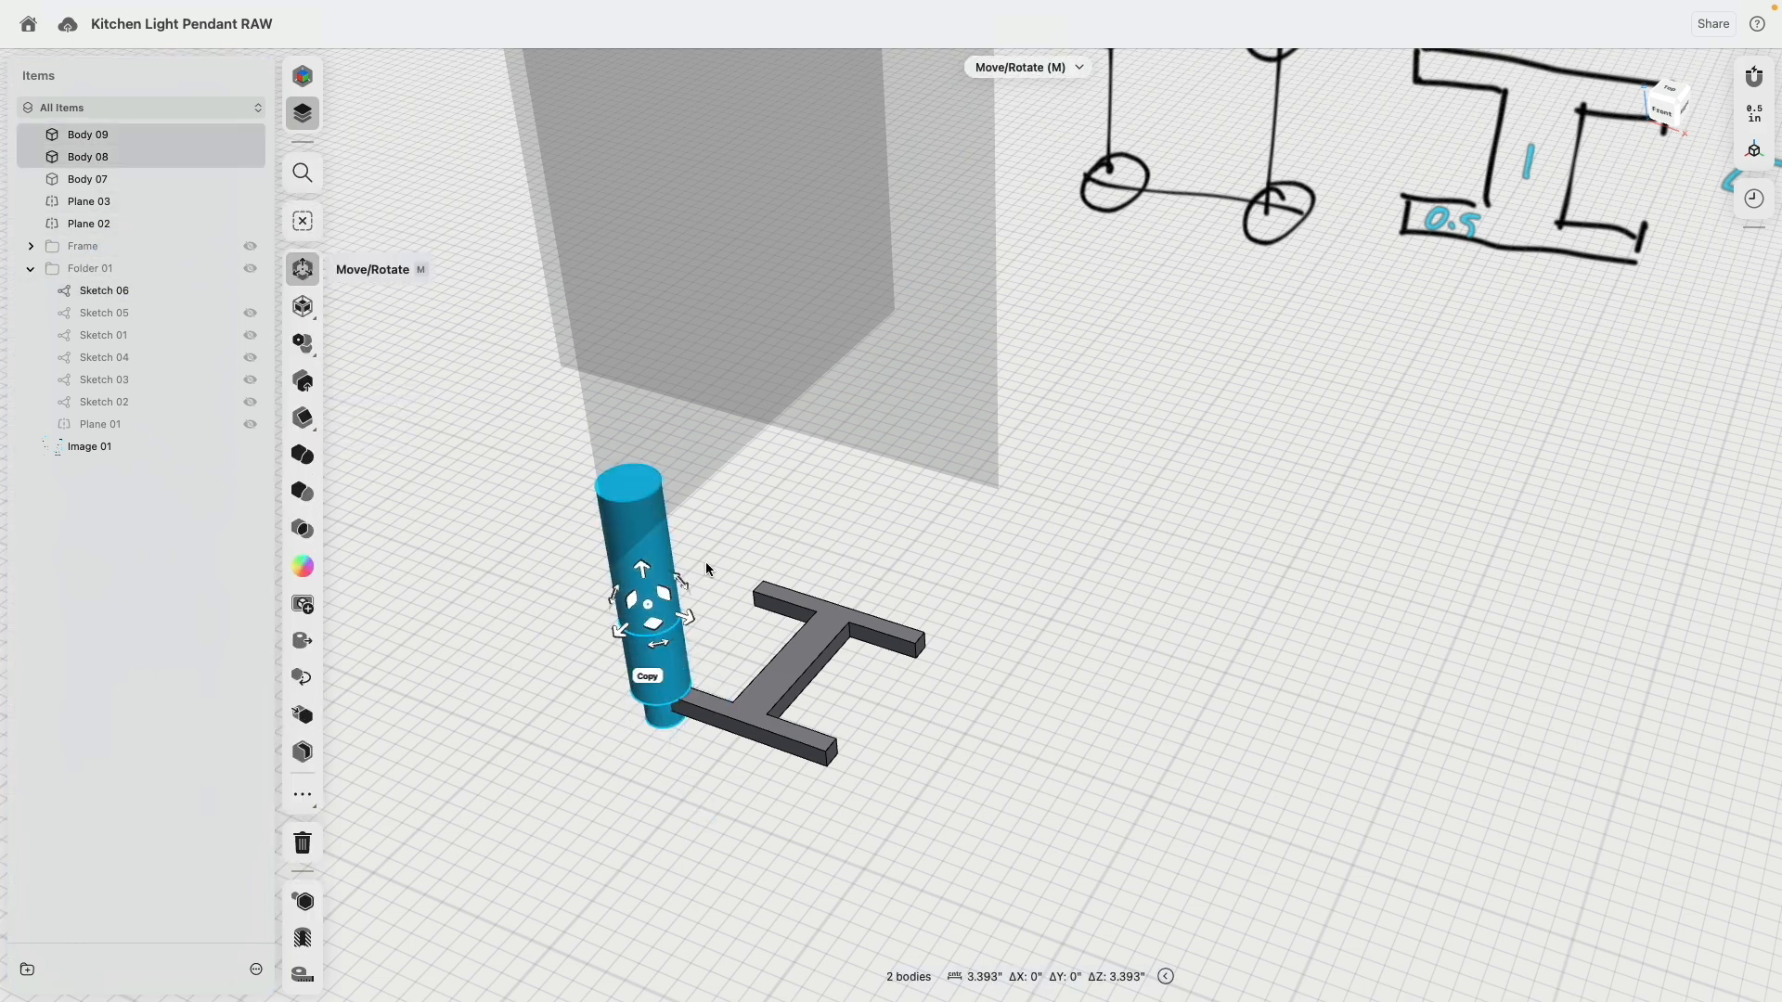
pyautogui.scroll(-5, 857, 497)
pyautogui.click(766, 460)
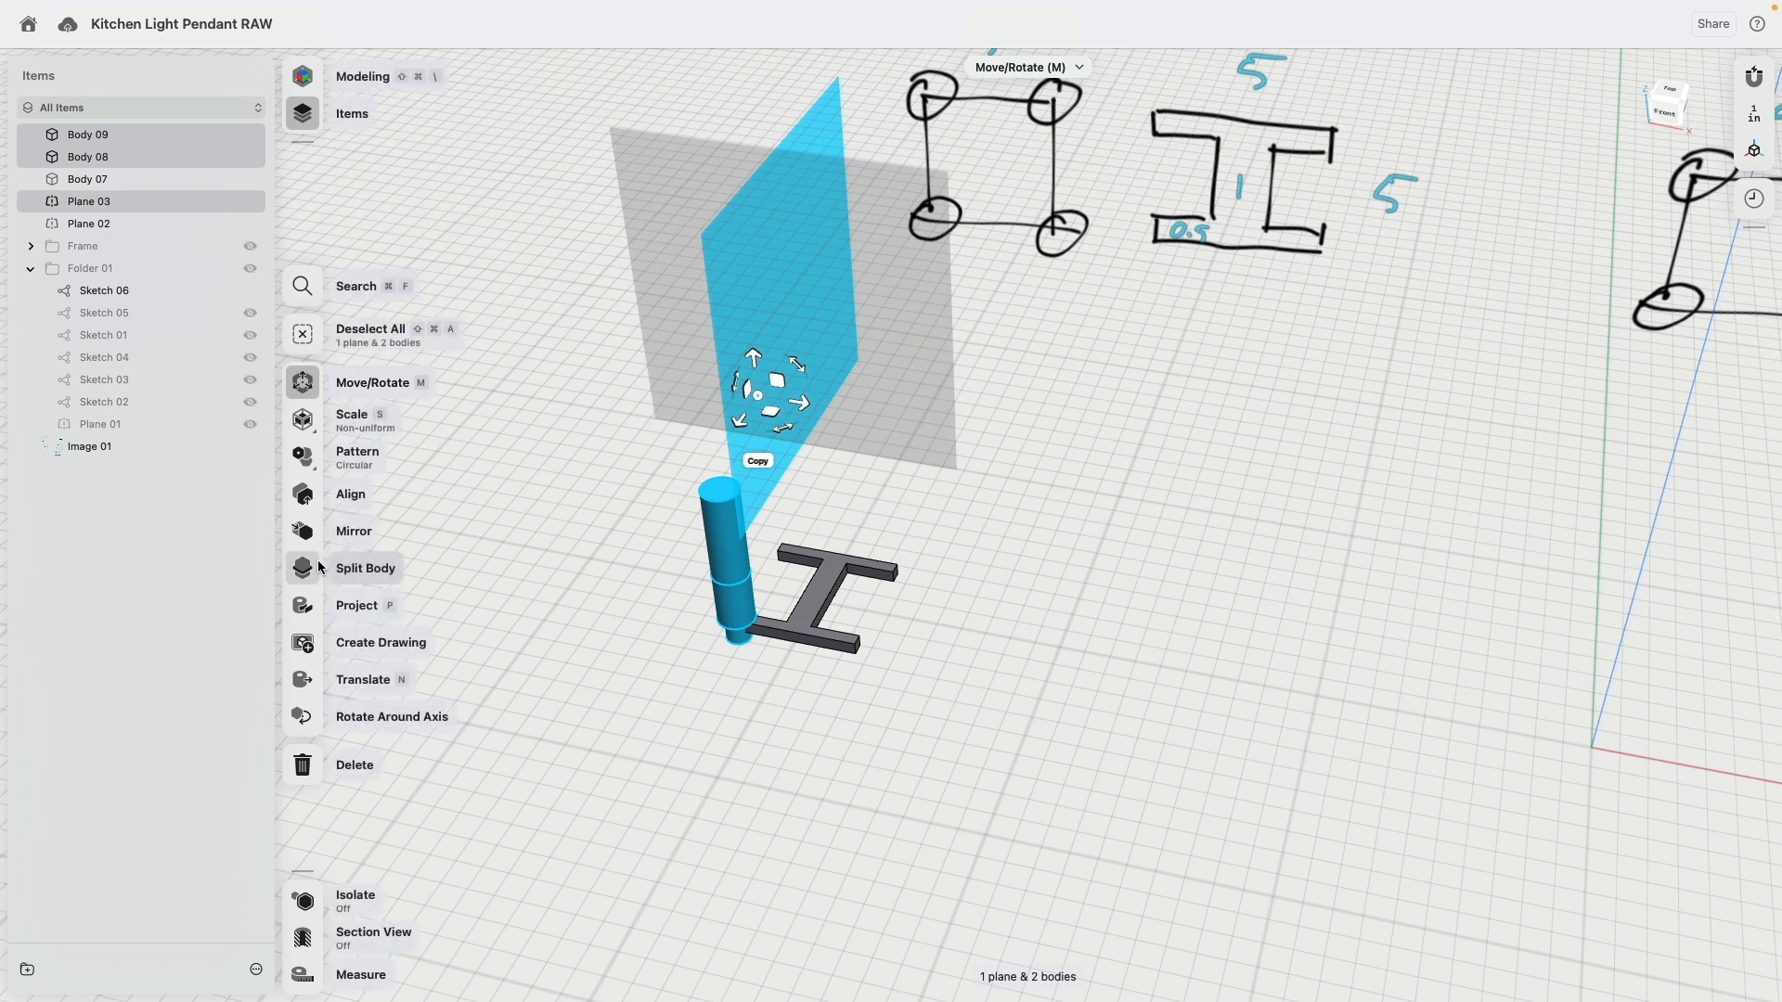
pyautogui.click(320, 532)
pyautogui.click(309, 478)
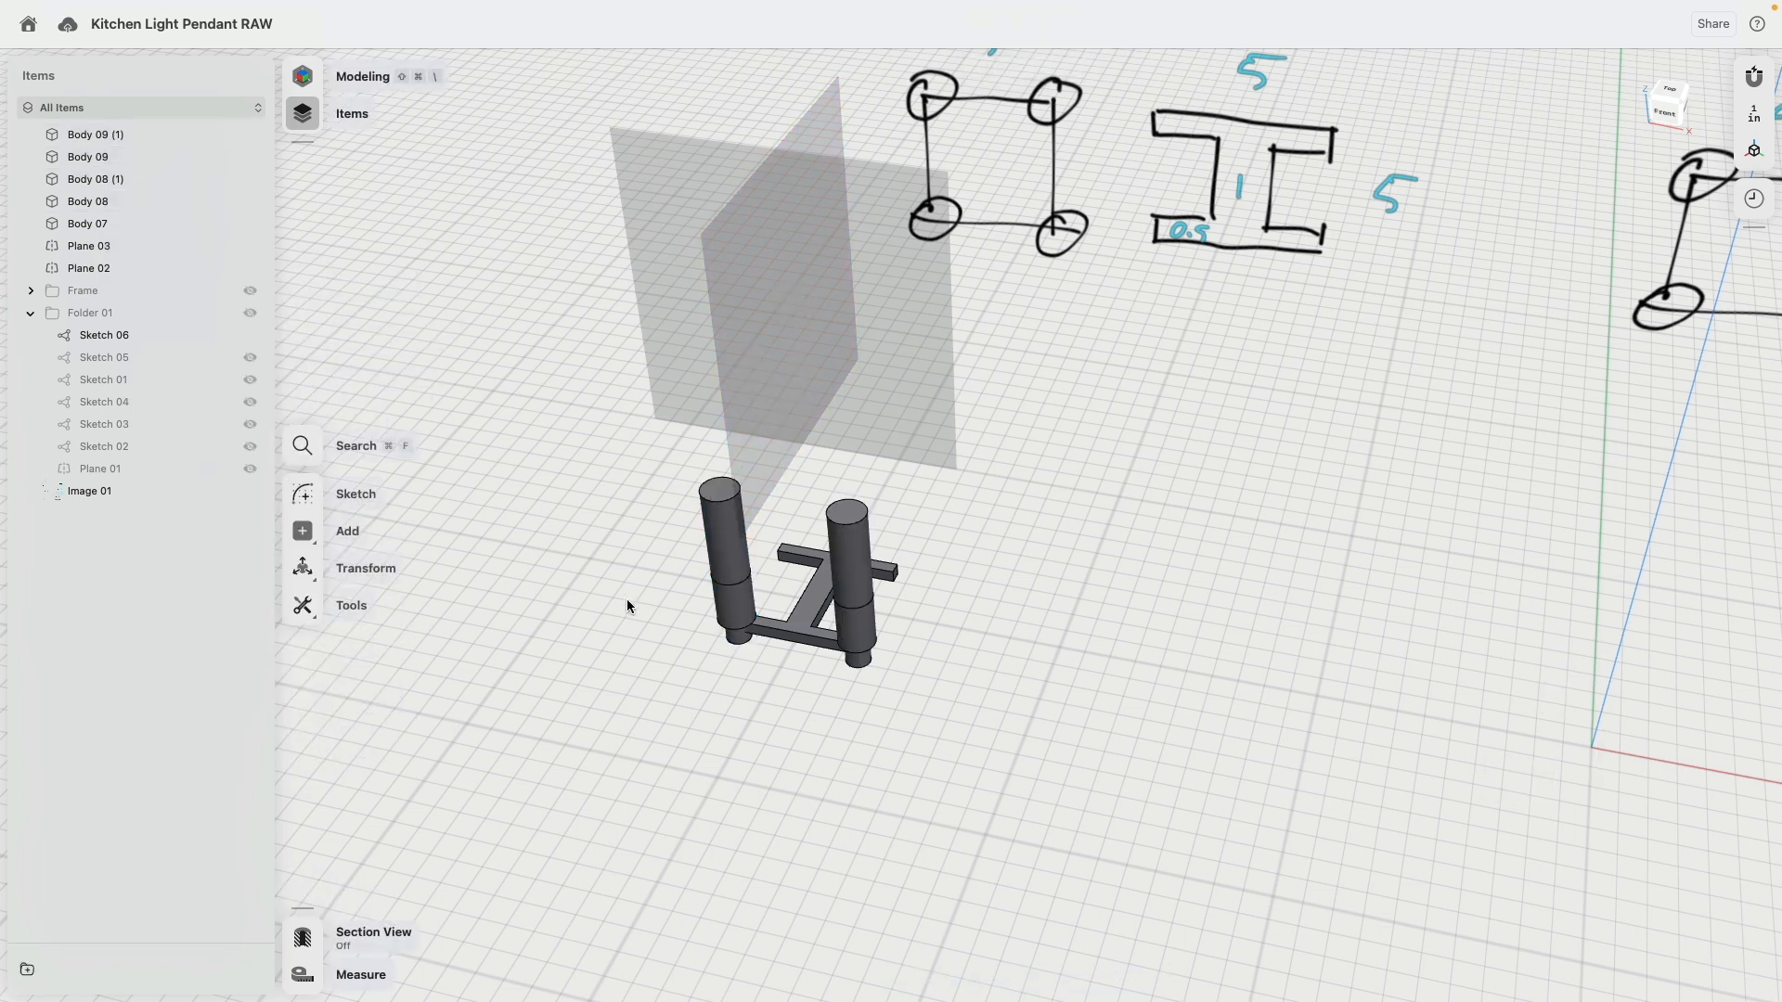
# Mirror the four bodies of the two stepped cylinders across Plane 02 to the bracket's other crossbar.
pyautogui.doubleClick(726, 541)
pyautogui.doubleClick(738, 607)
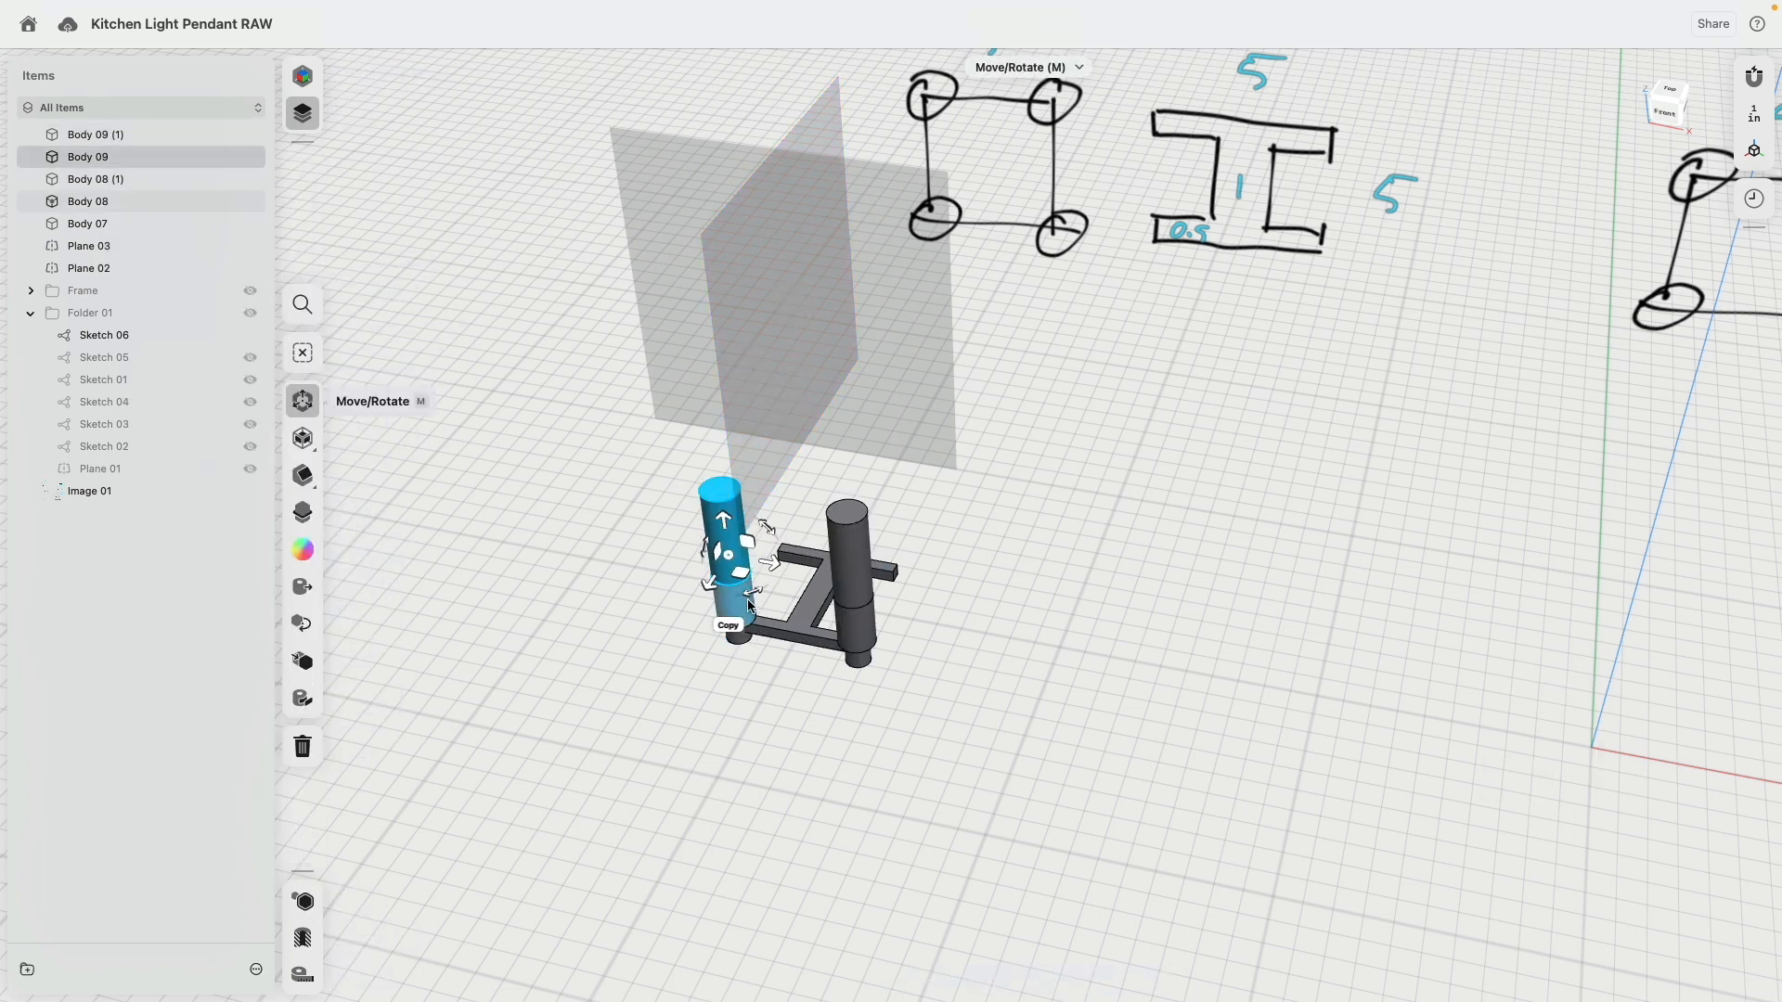
pyautogui.doubleClick(855, 636)
pyautogui.doubleClick(859, 583)
pyautogui.click(867, 425)
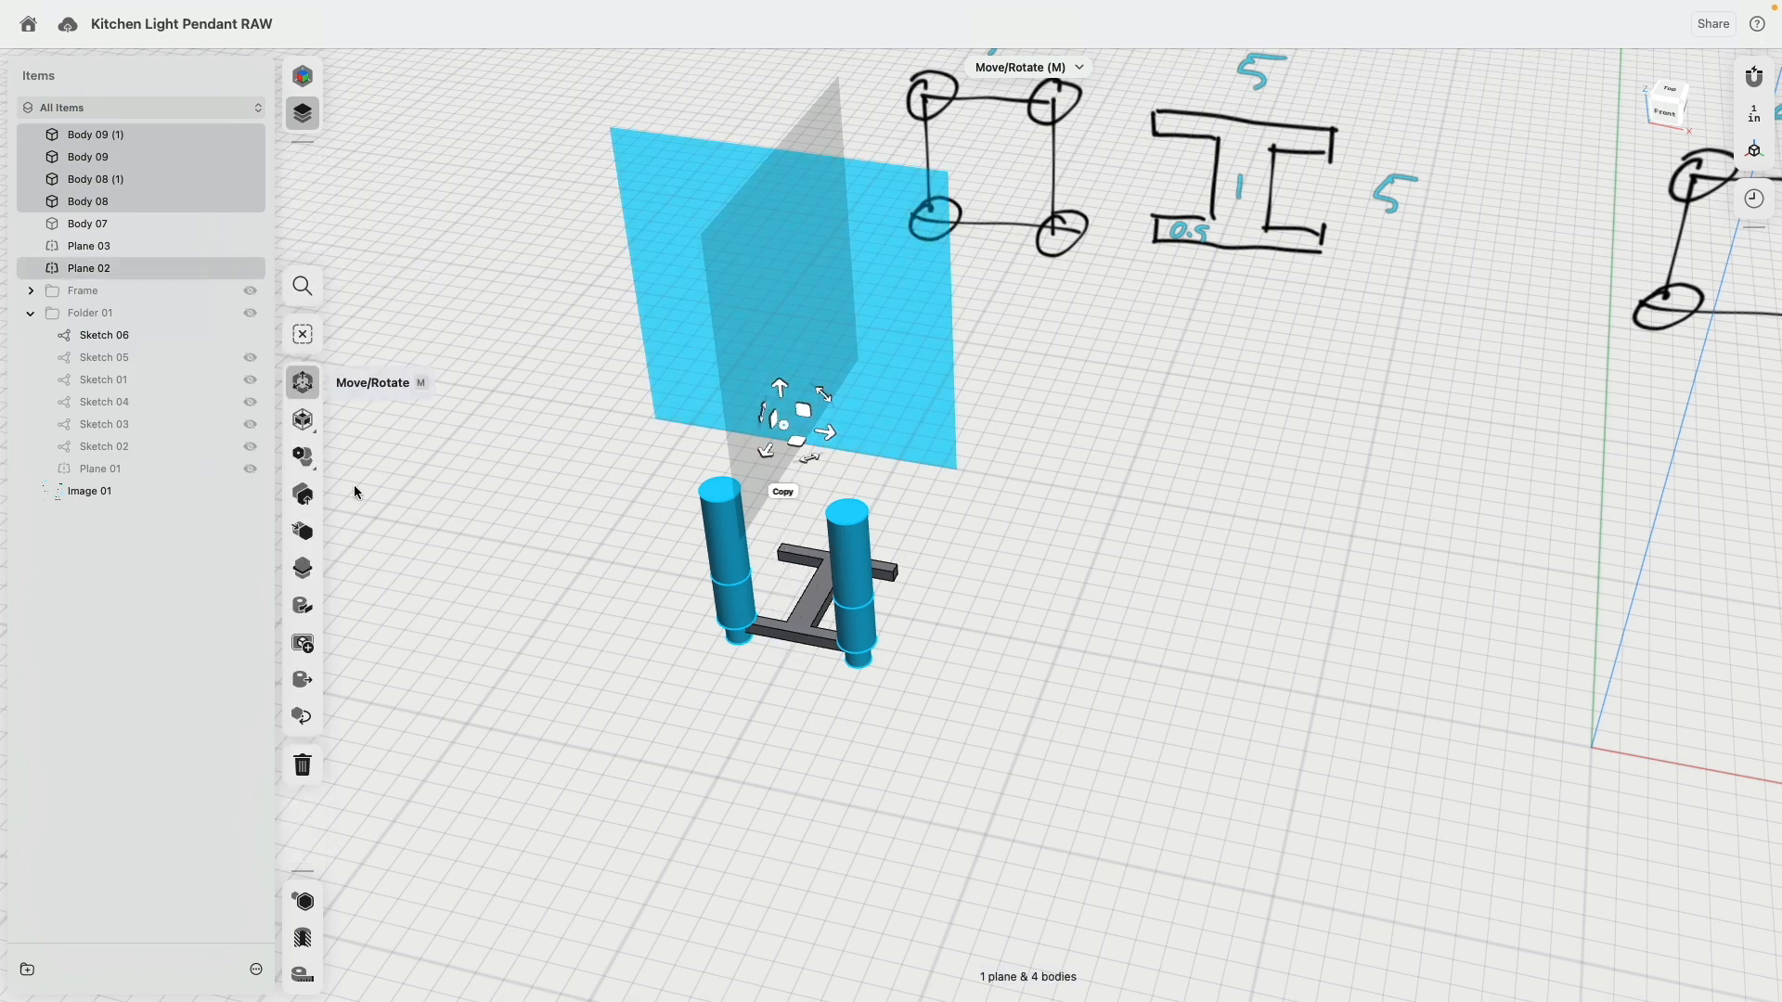
pyautogui.click(303, 538)
pyautogui.click(306, 470)
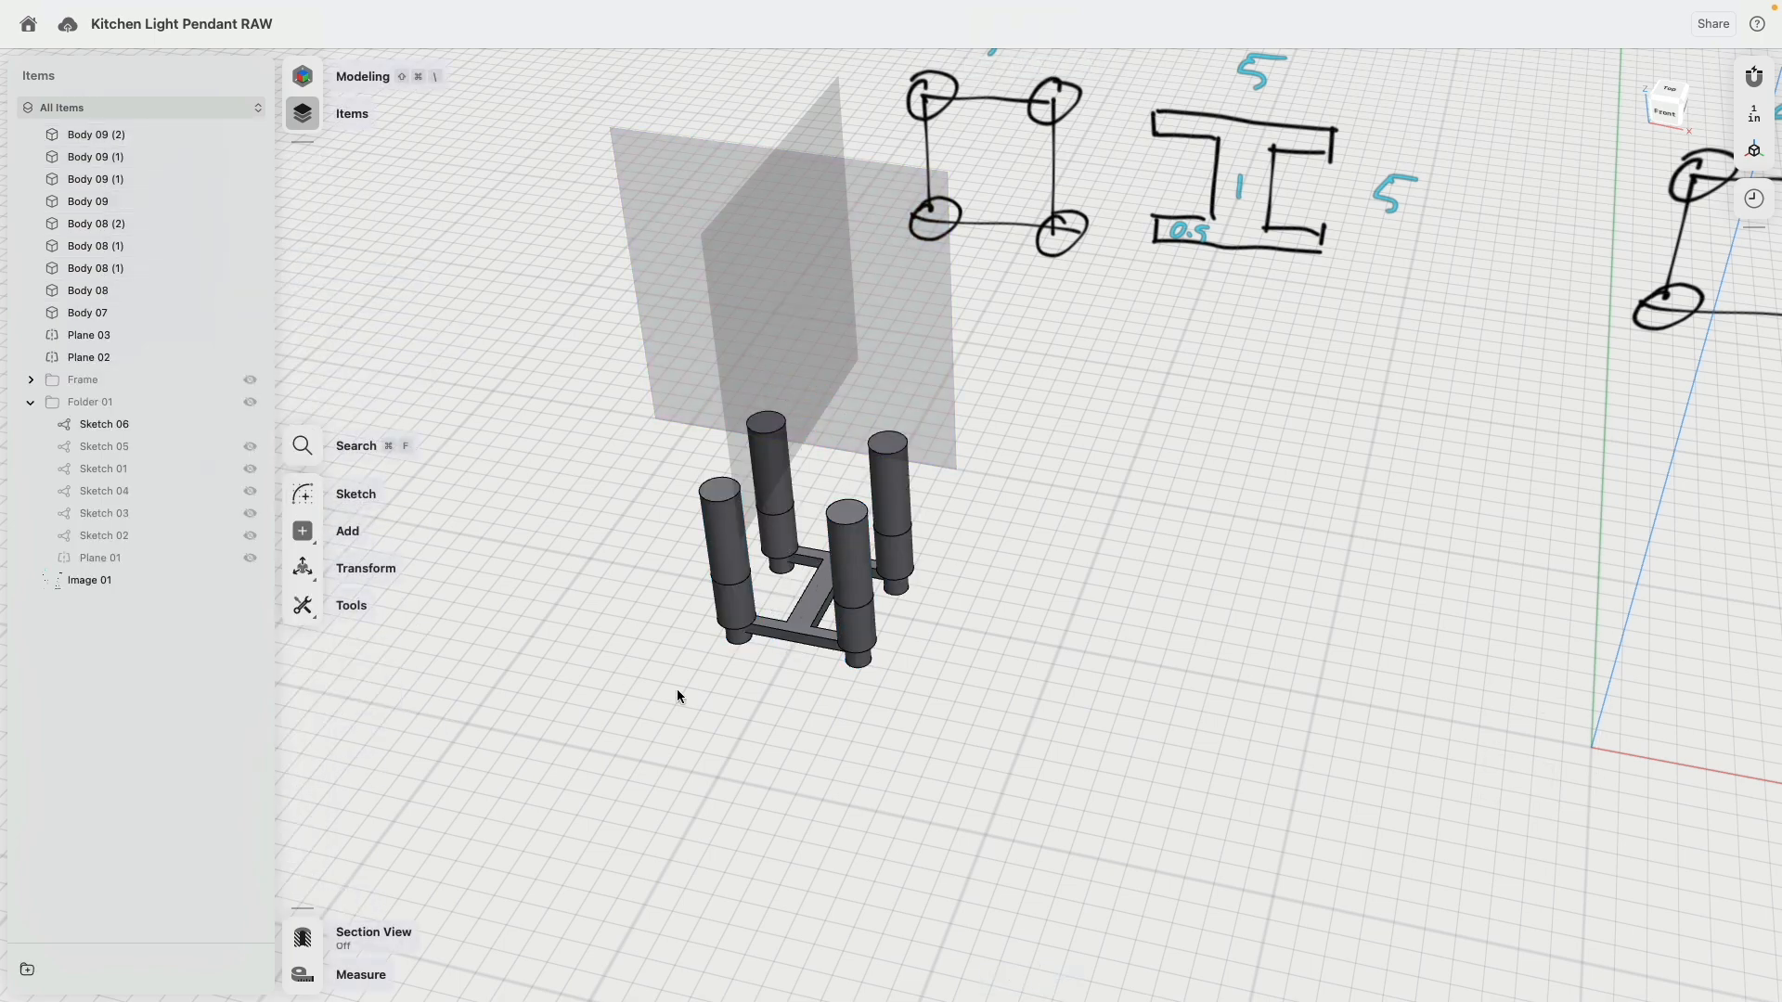
pyautogui.moveTo(677, 692)
pyautogui.mouseDown(button='right')
pyautogui.moveTo(659, 560)
pyautogui.moveTo(726, 689)
pyautogui.moveTo(520, 415)
pyautogui.mouseUp(button='right')
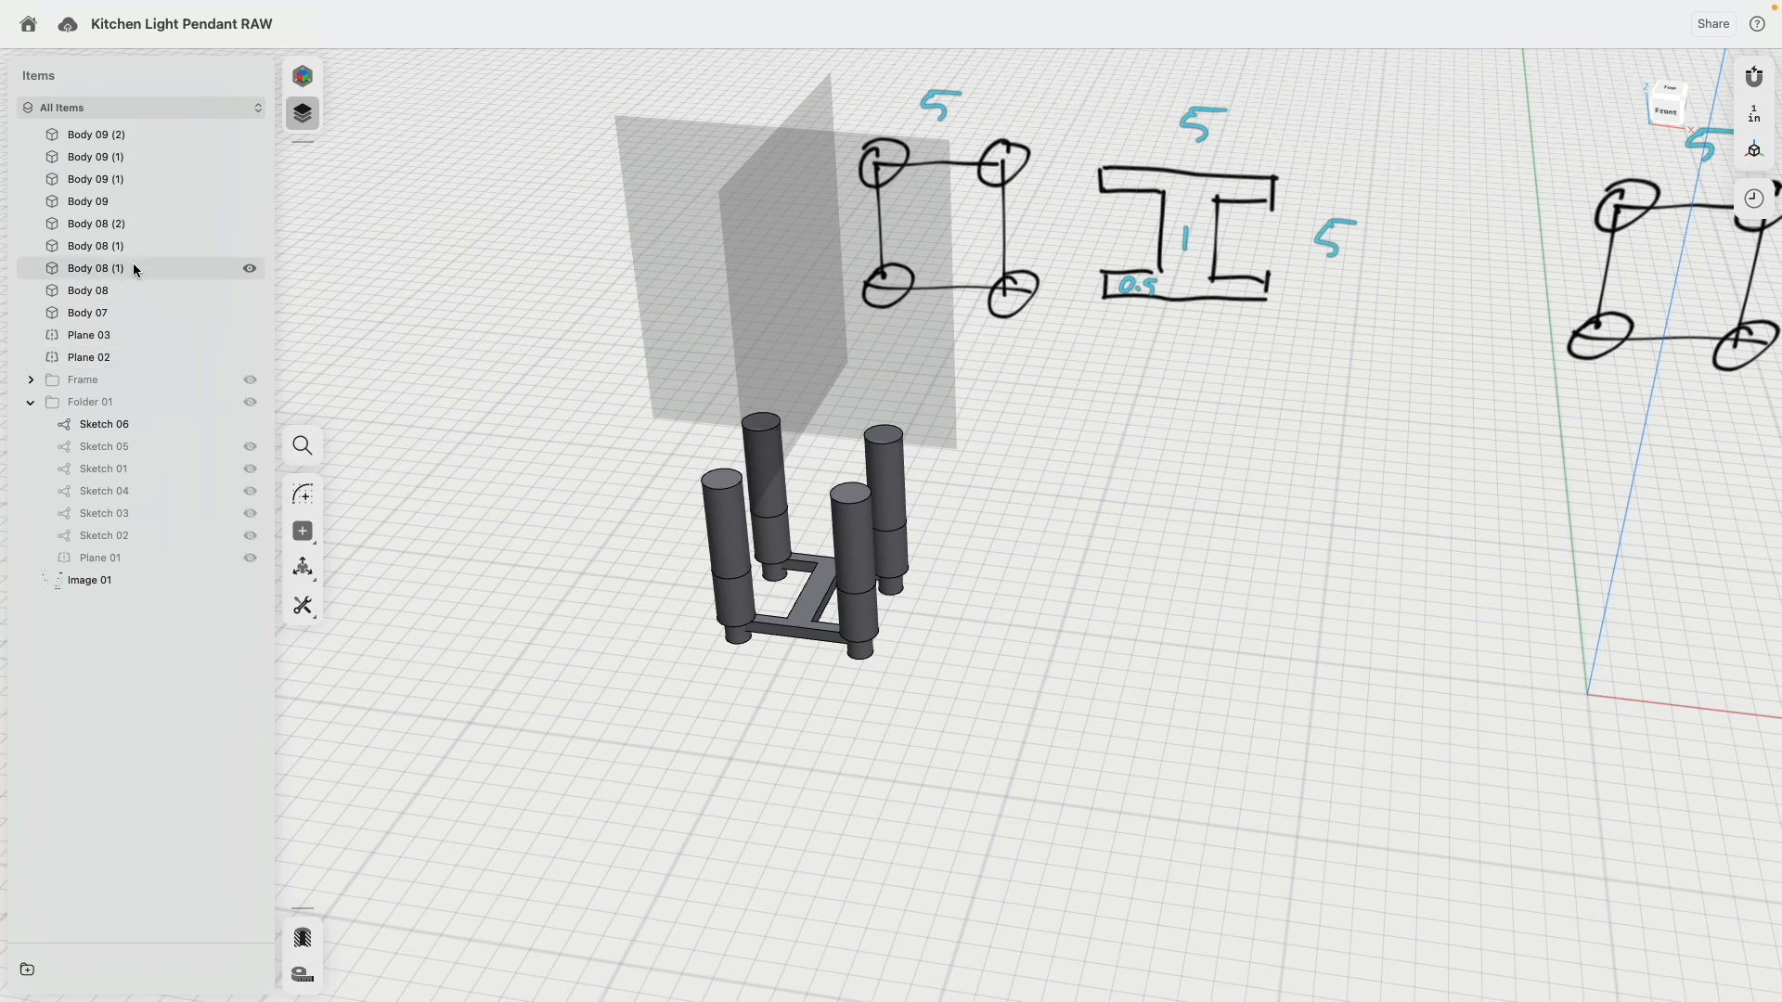
pyautogui.click(125, 312)
pyautogui.keyDown('shift'); pyautogui.click(118, 136); pyautogui.keyUp('shift')
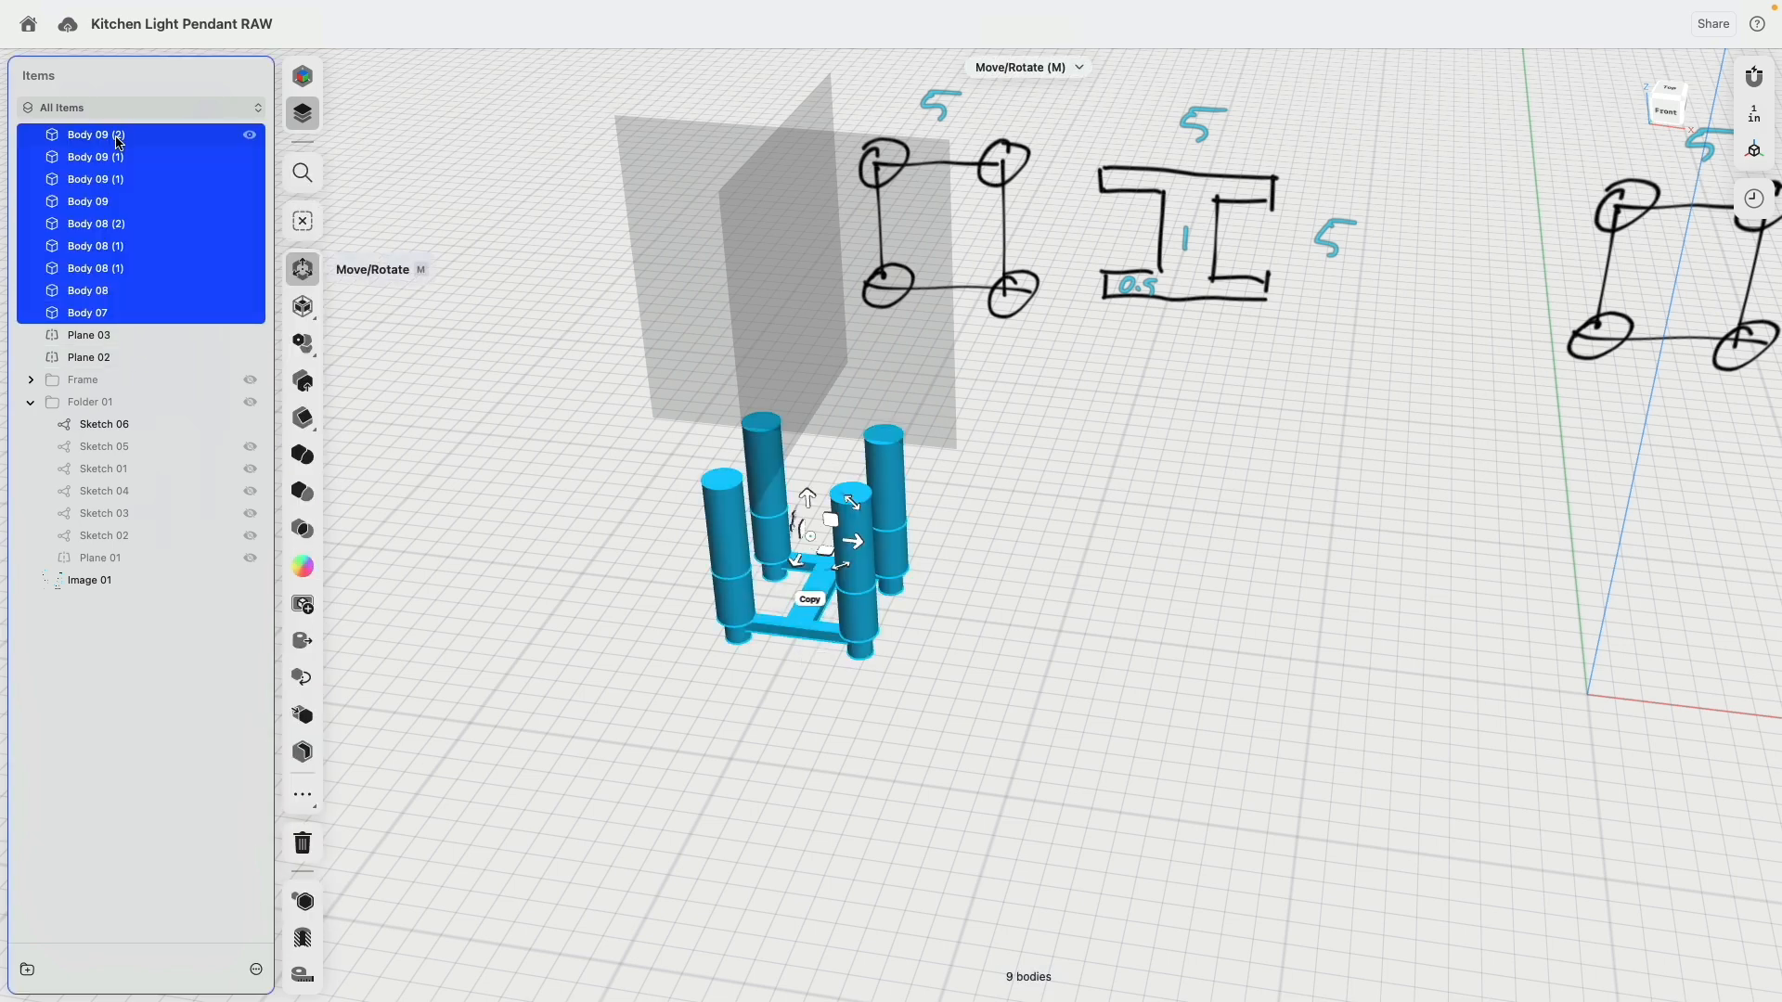
pyautogui.rightClick(118, 140)
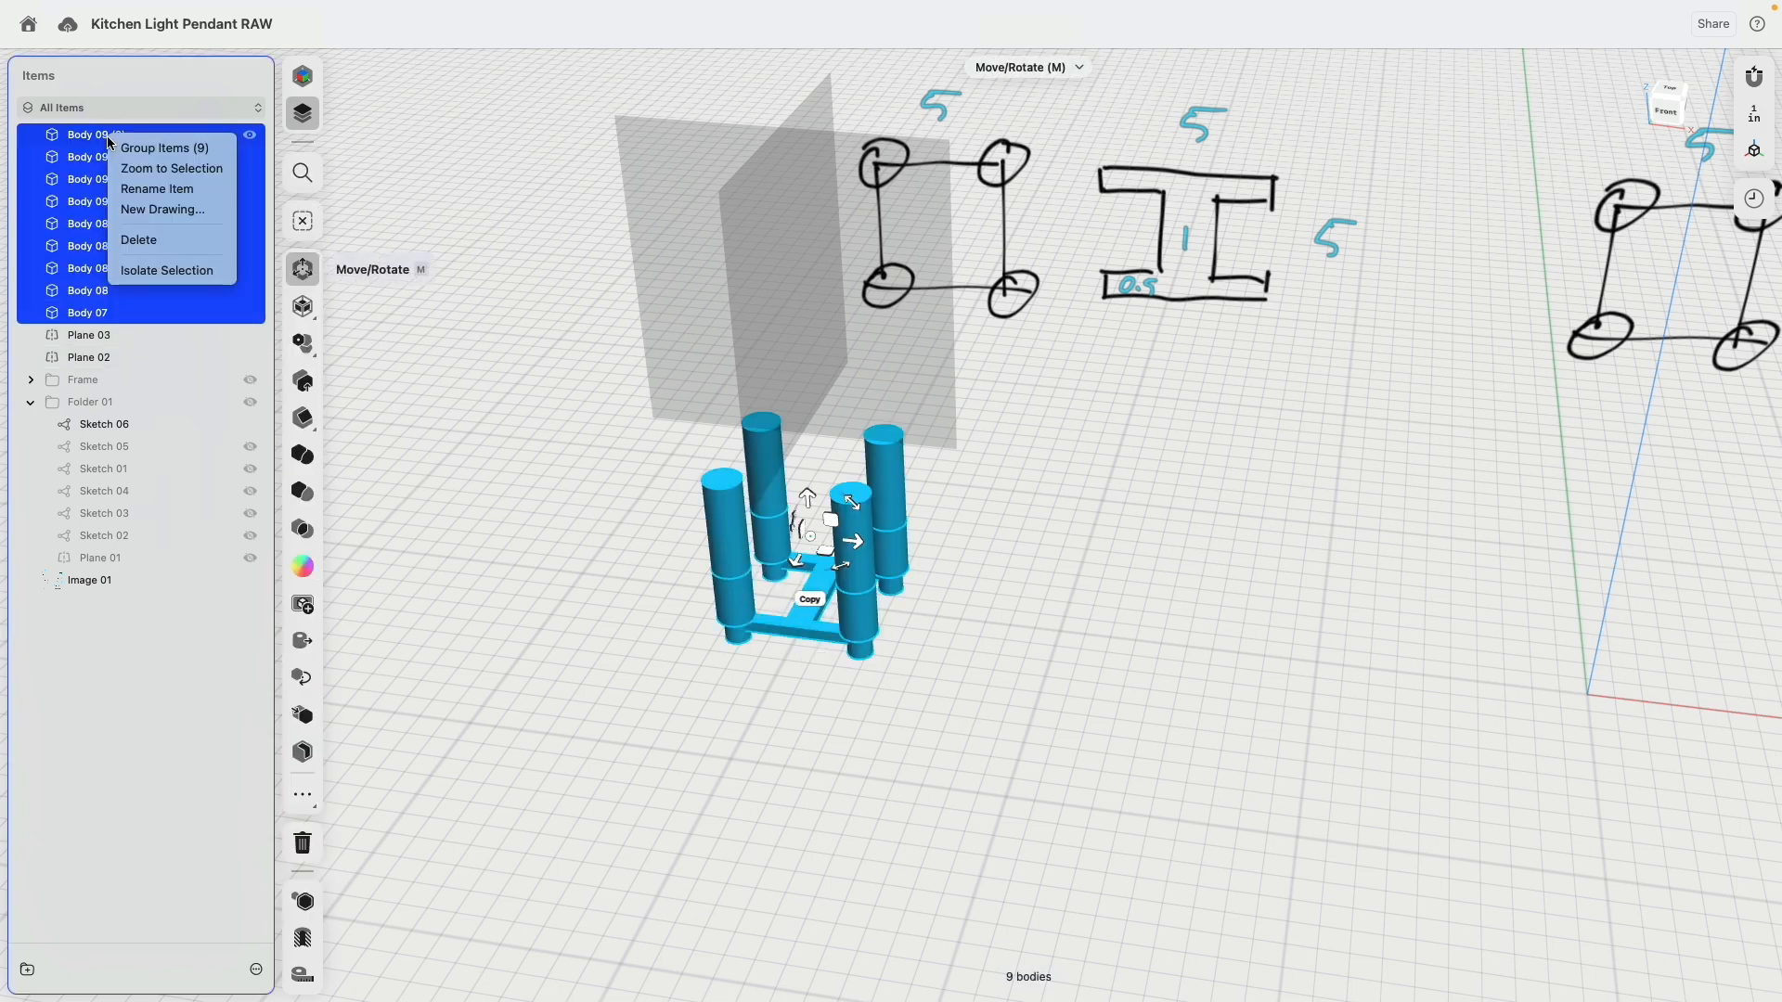
pyautogui.click(166, 189)
pyautogui.press('Escape')
pyautogui.press('Escape')
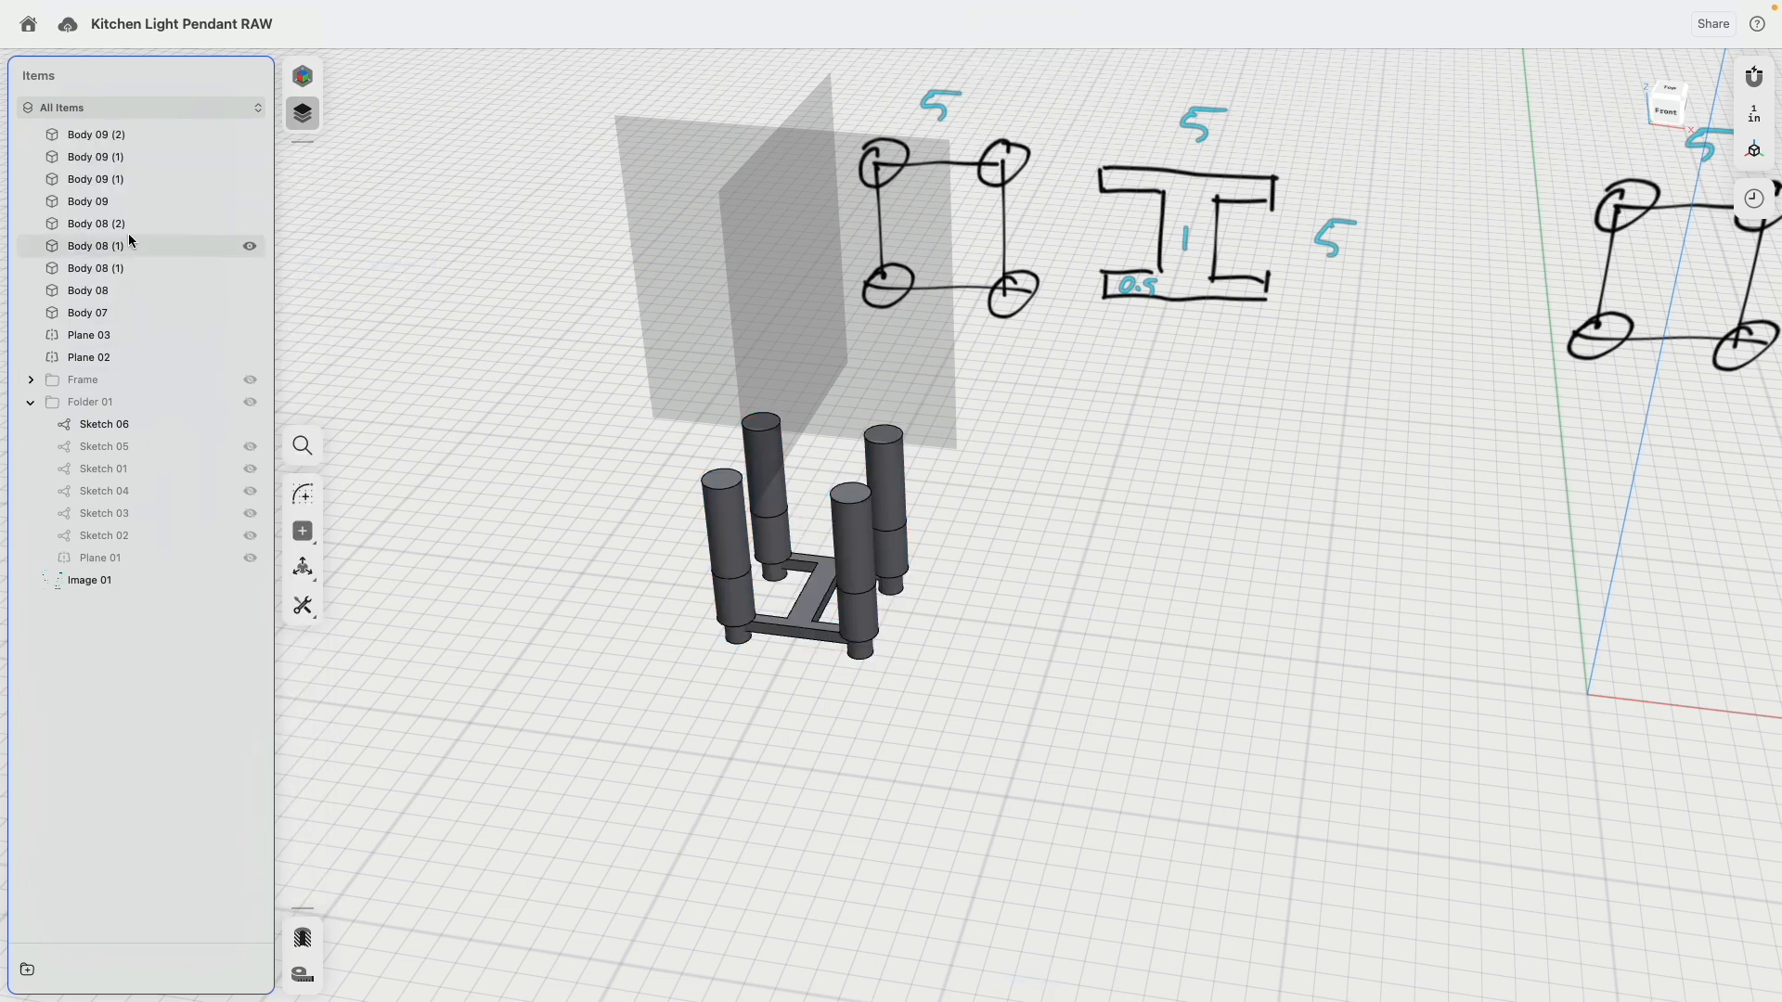
# Group all nine cylinder and bracket bodies into a new folder and collapse it.
pyautogui.click(97, 134)
pyautogui.keyDown('shift'); pyautogui.click(103, 316); pyautogui.keyUp('shift')
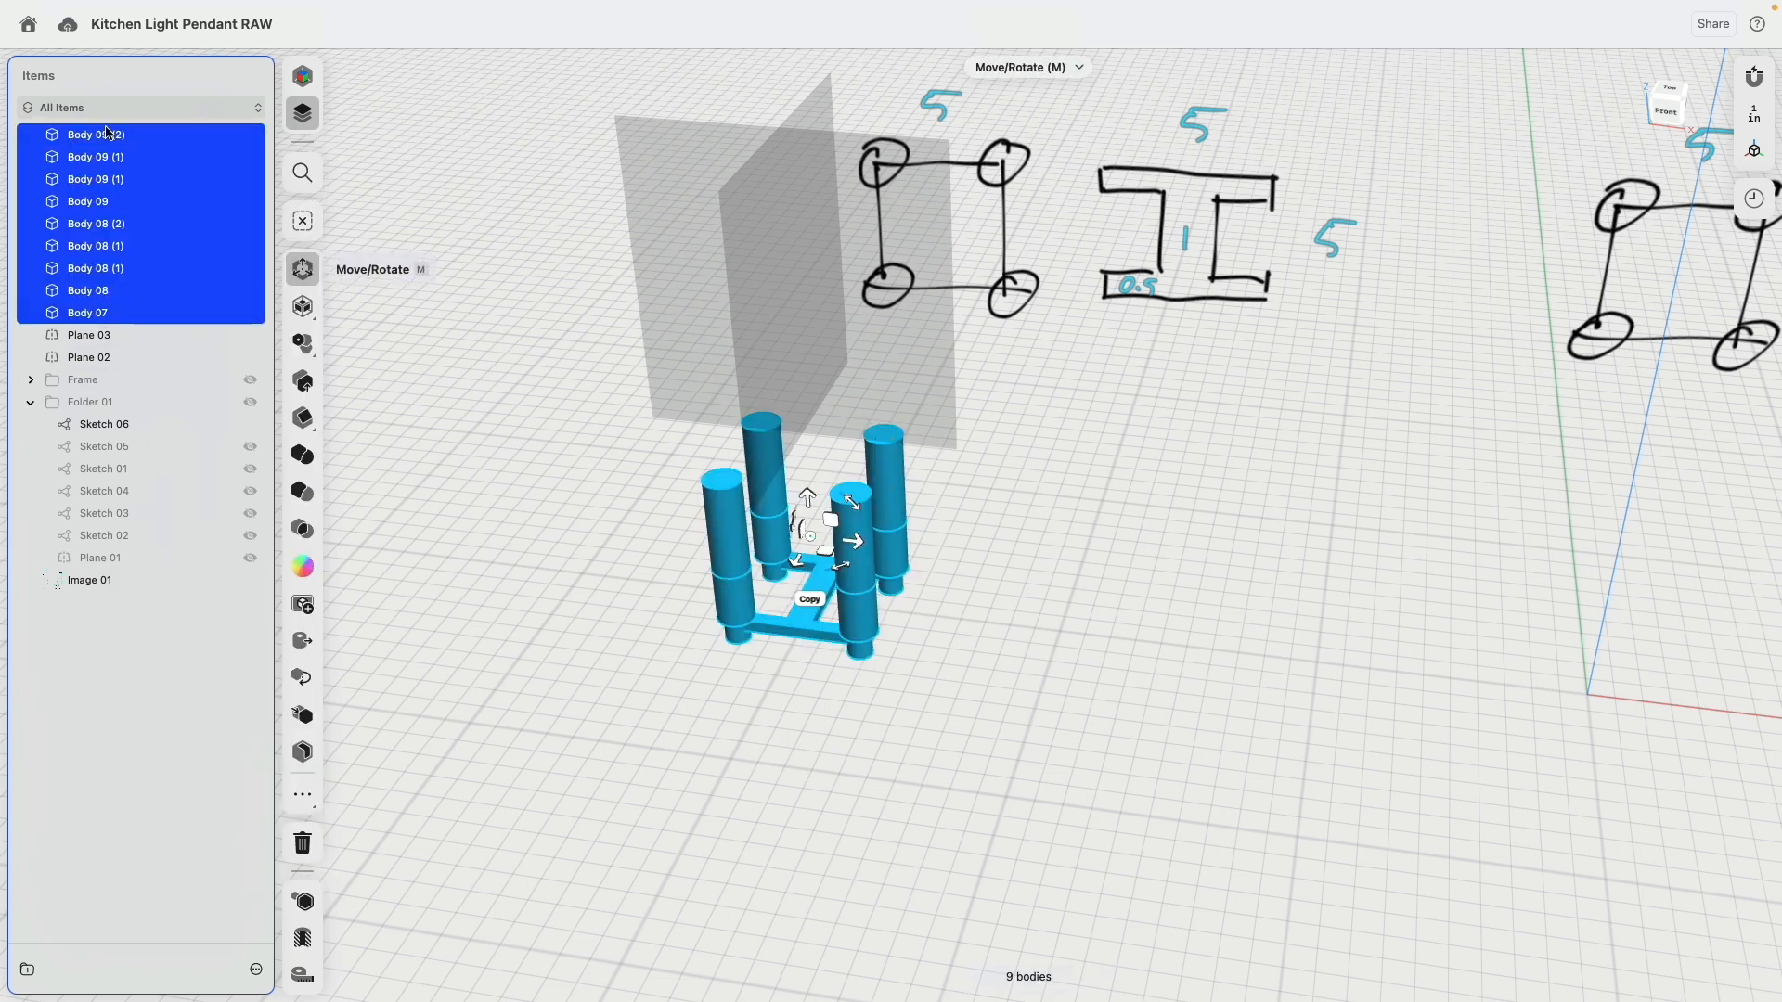
pyautogui.rightClick(105, 135)
pyautogui.click(130, 141)
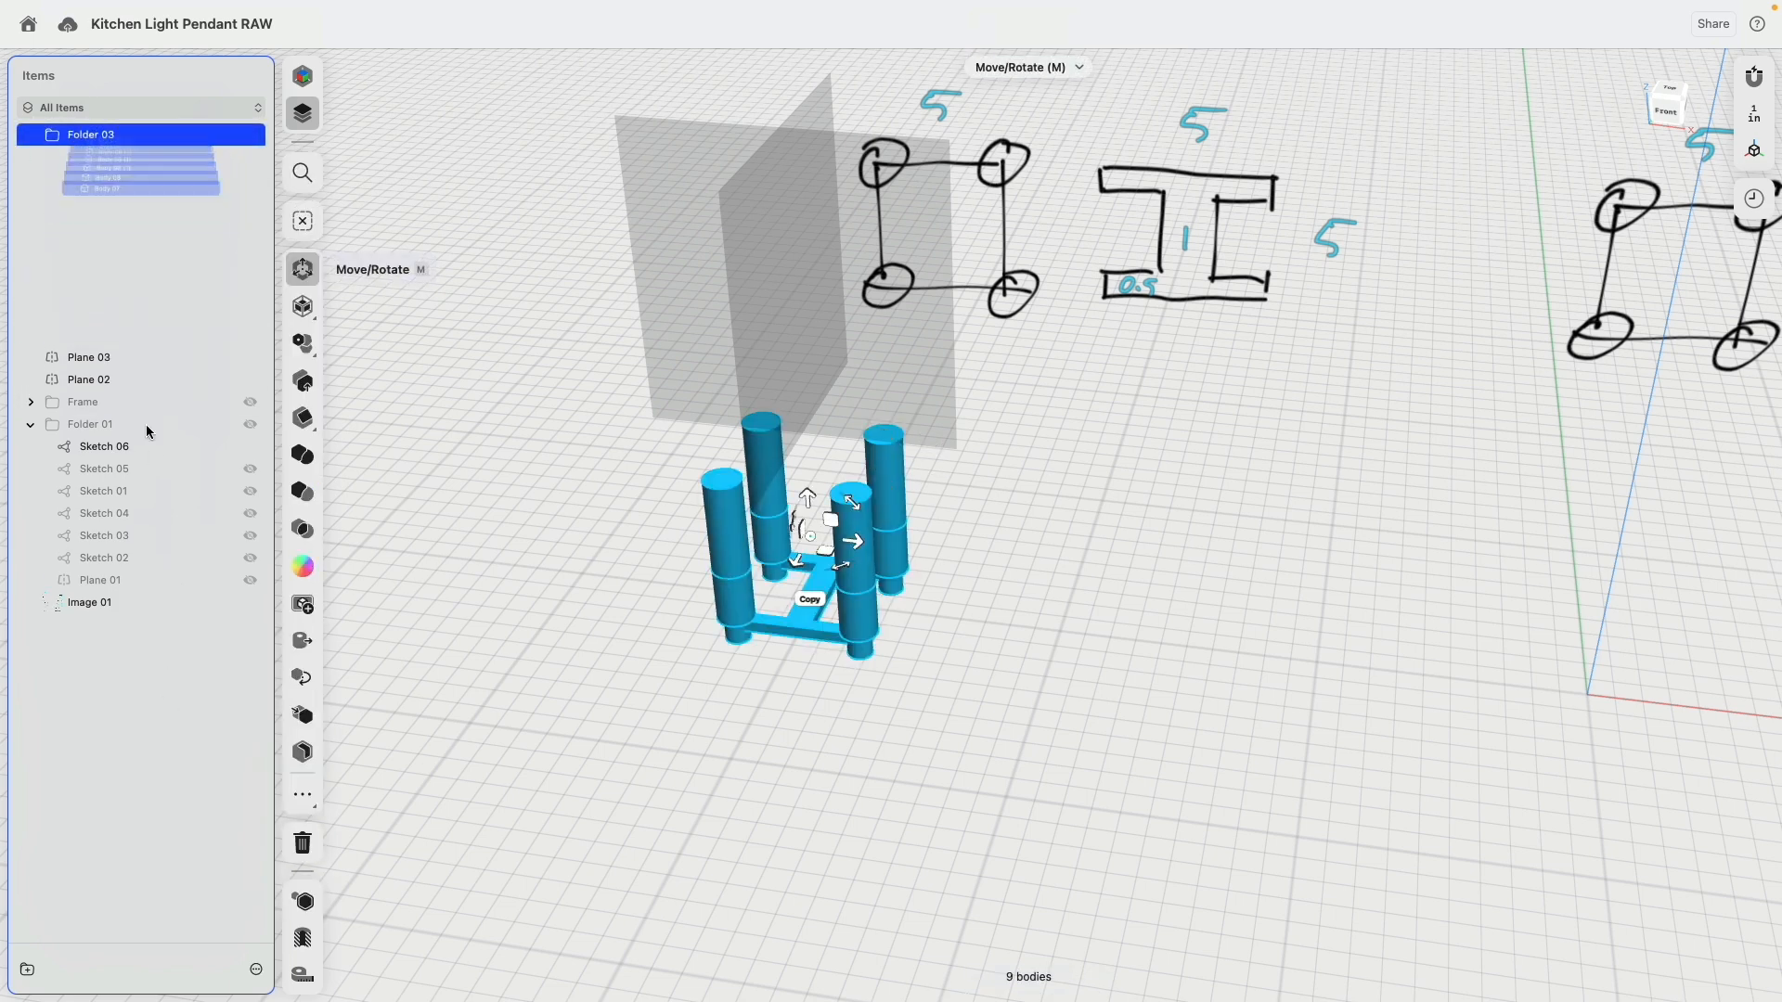
pyautogui.click(33, 135)
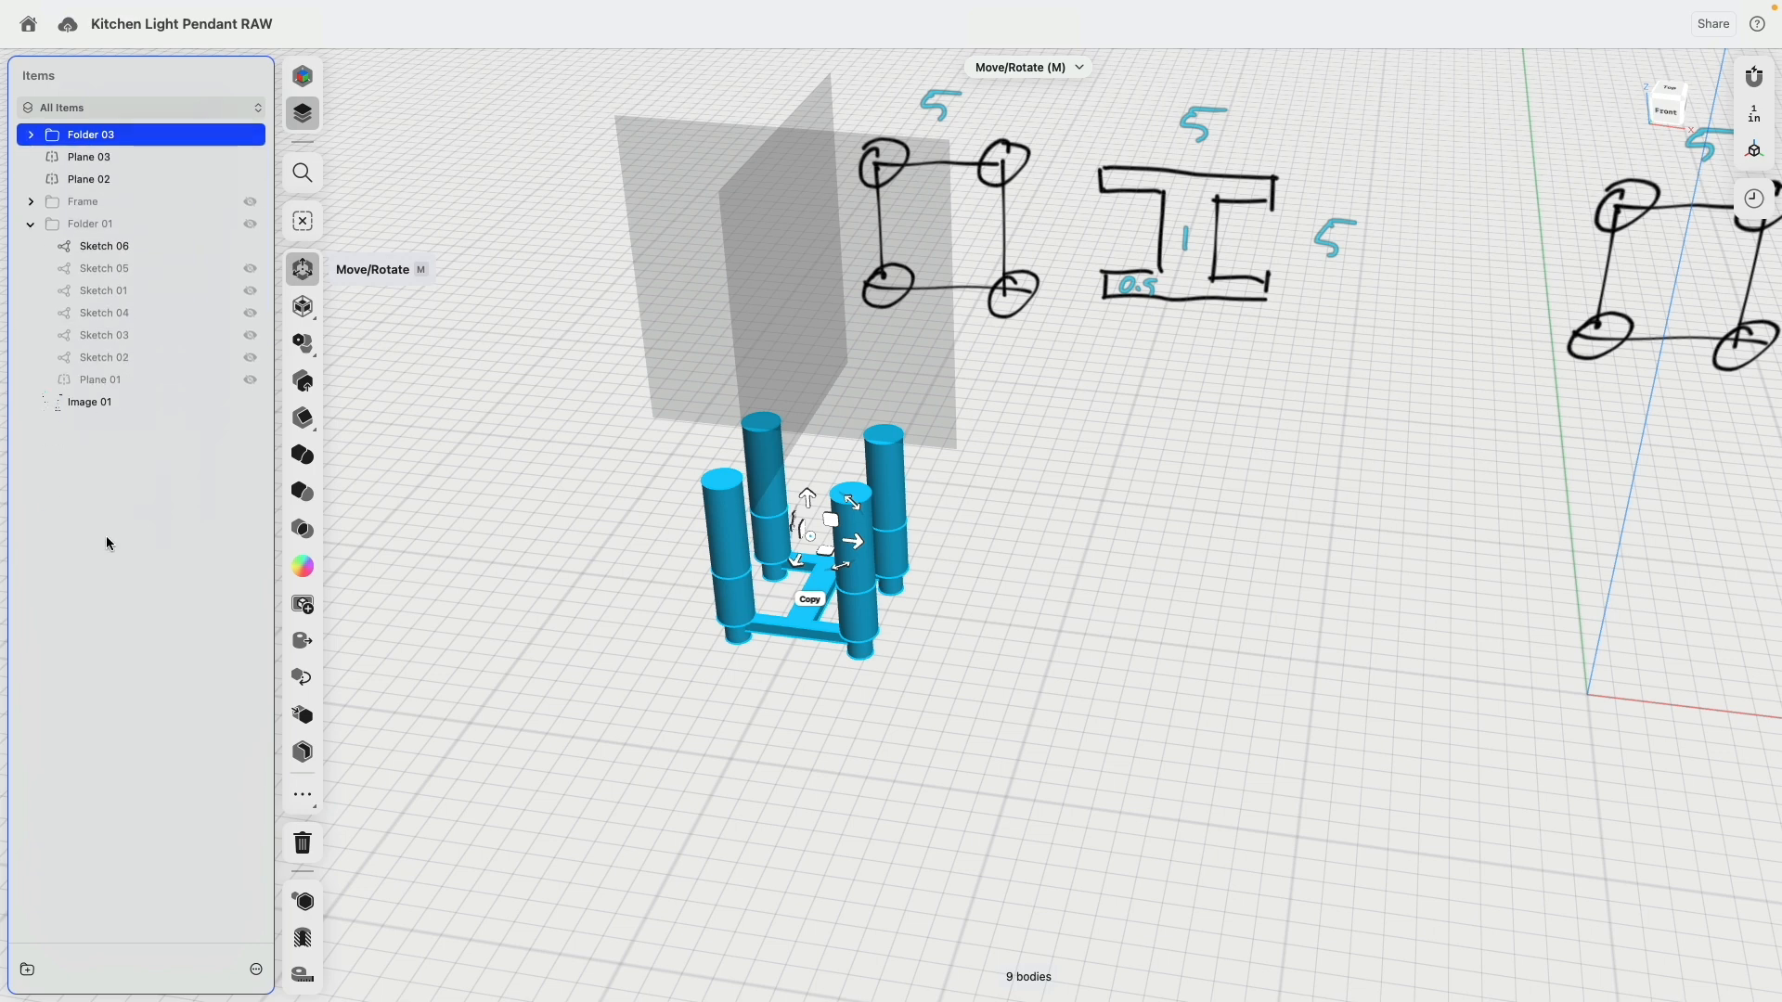
# Collapse Folder 01 and rename it as Sketches.
pyautogui.click(30, 225)
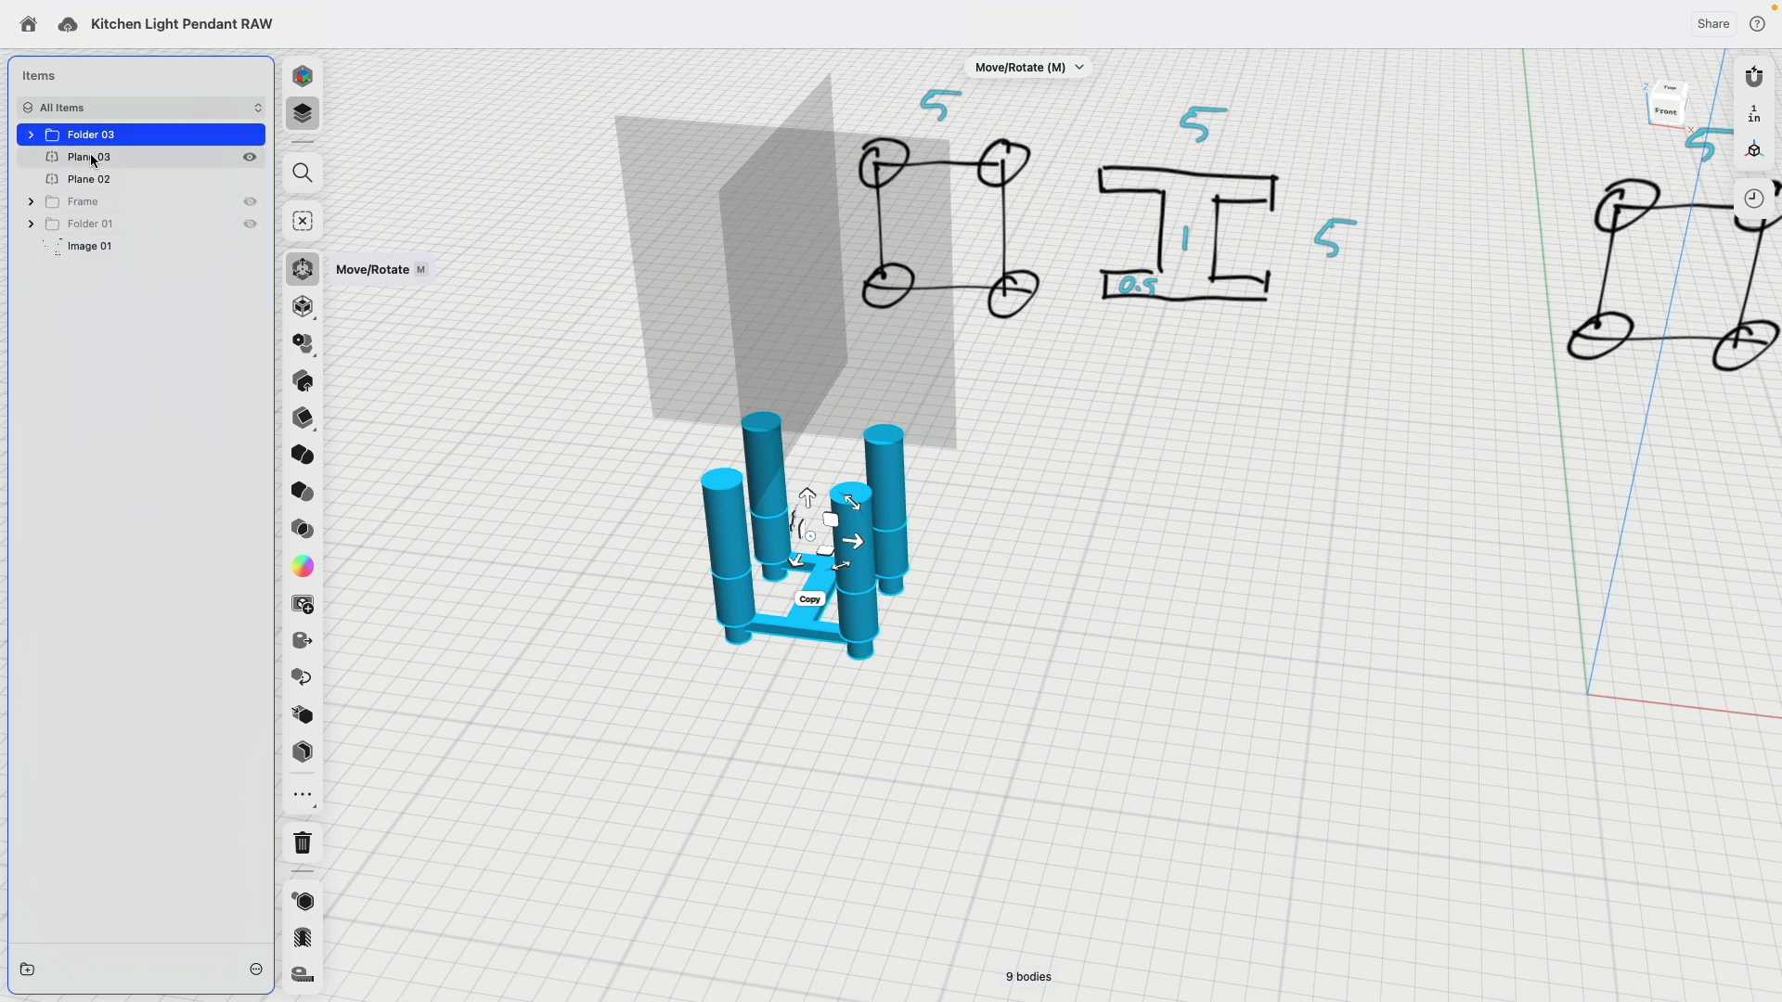
pyautogui.rightClick(83, 224)
pyautogui.click(140, 260)
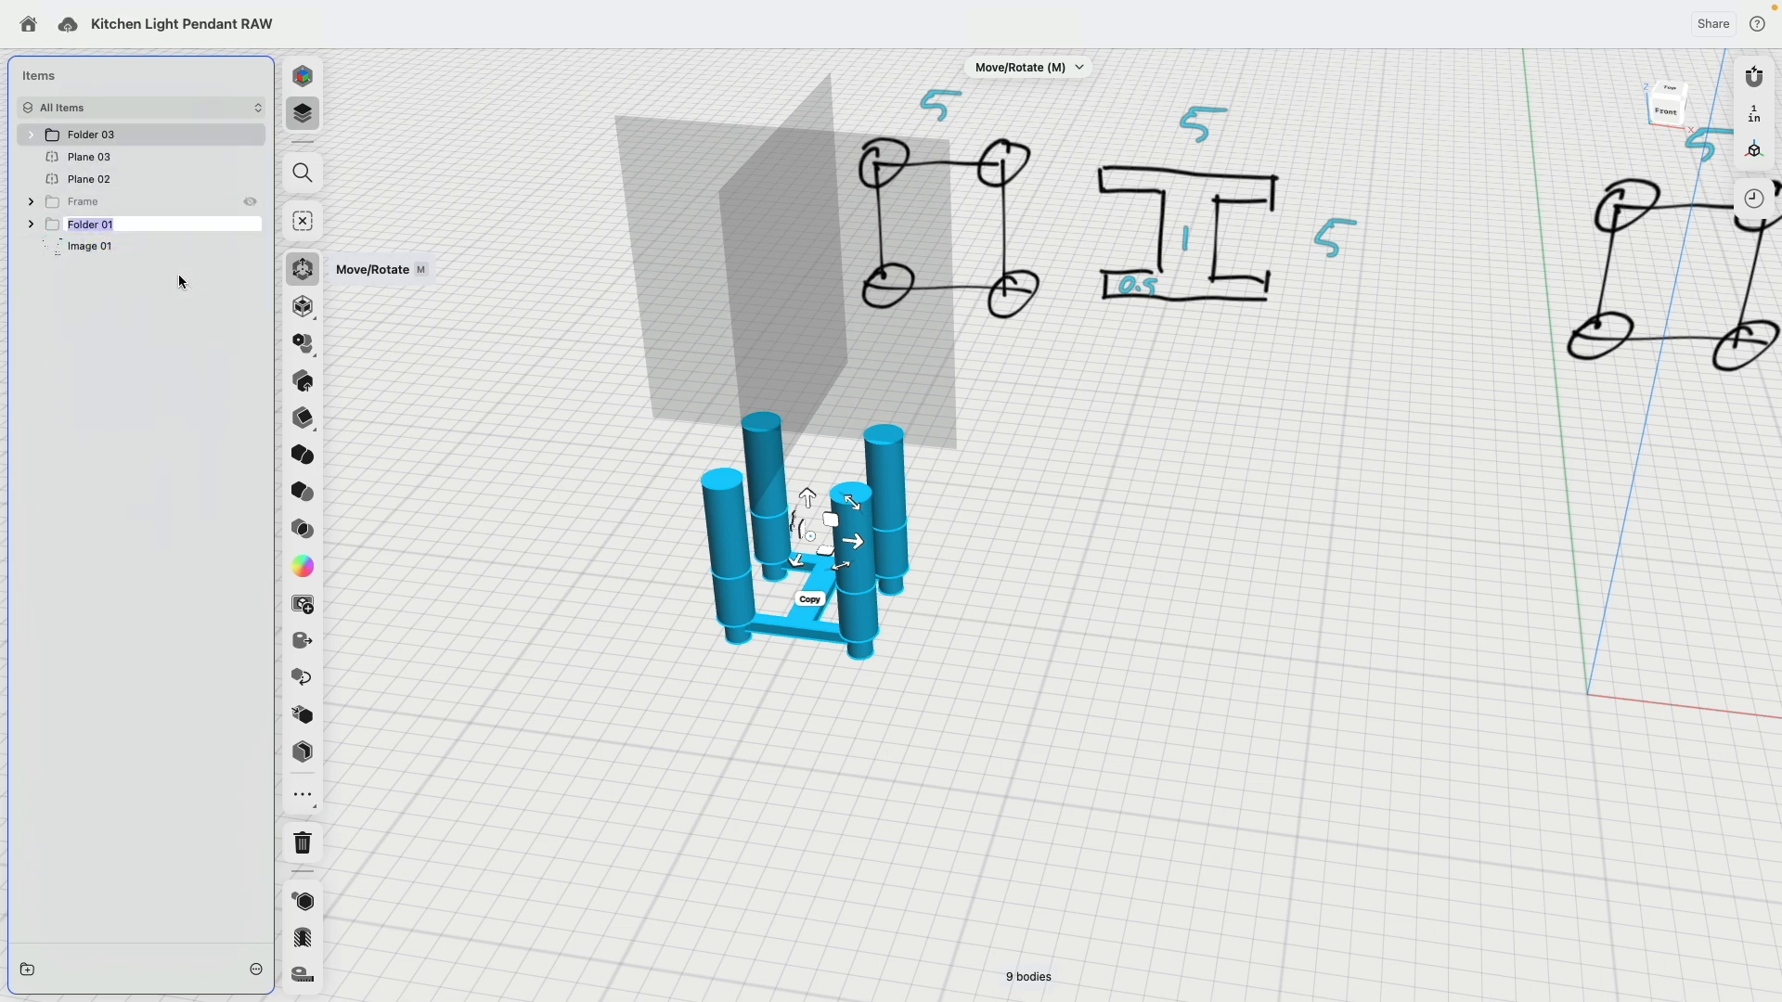
pyautogui.write('Sketches')
pyautogui.press('Return')
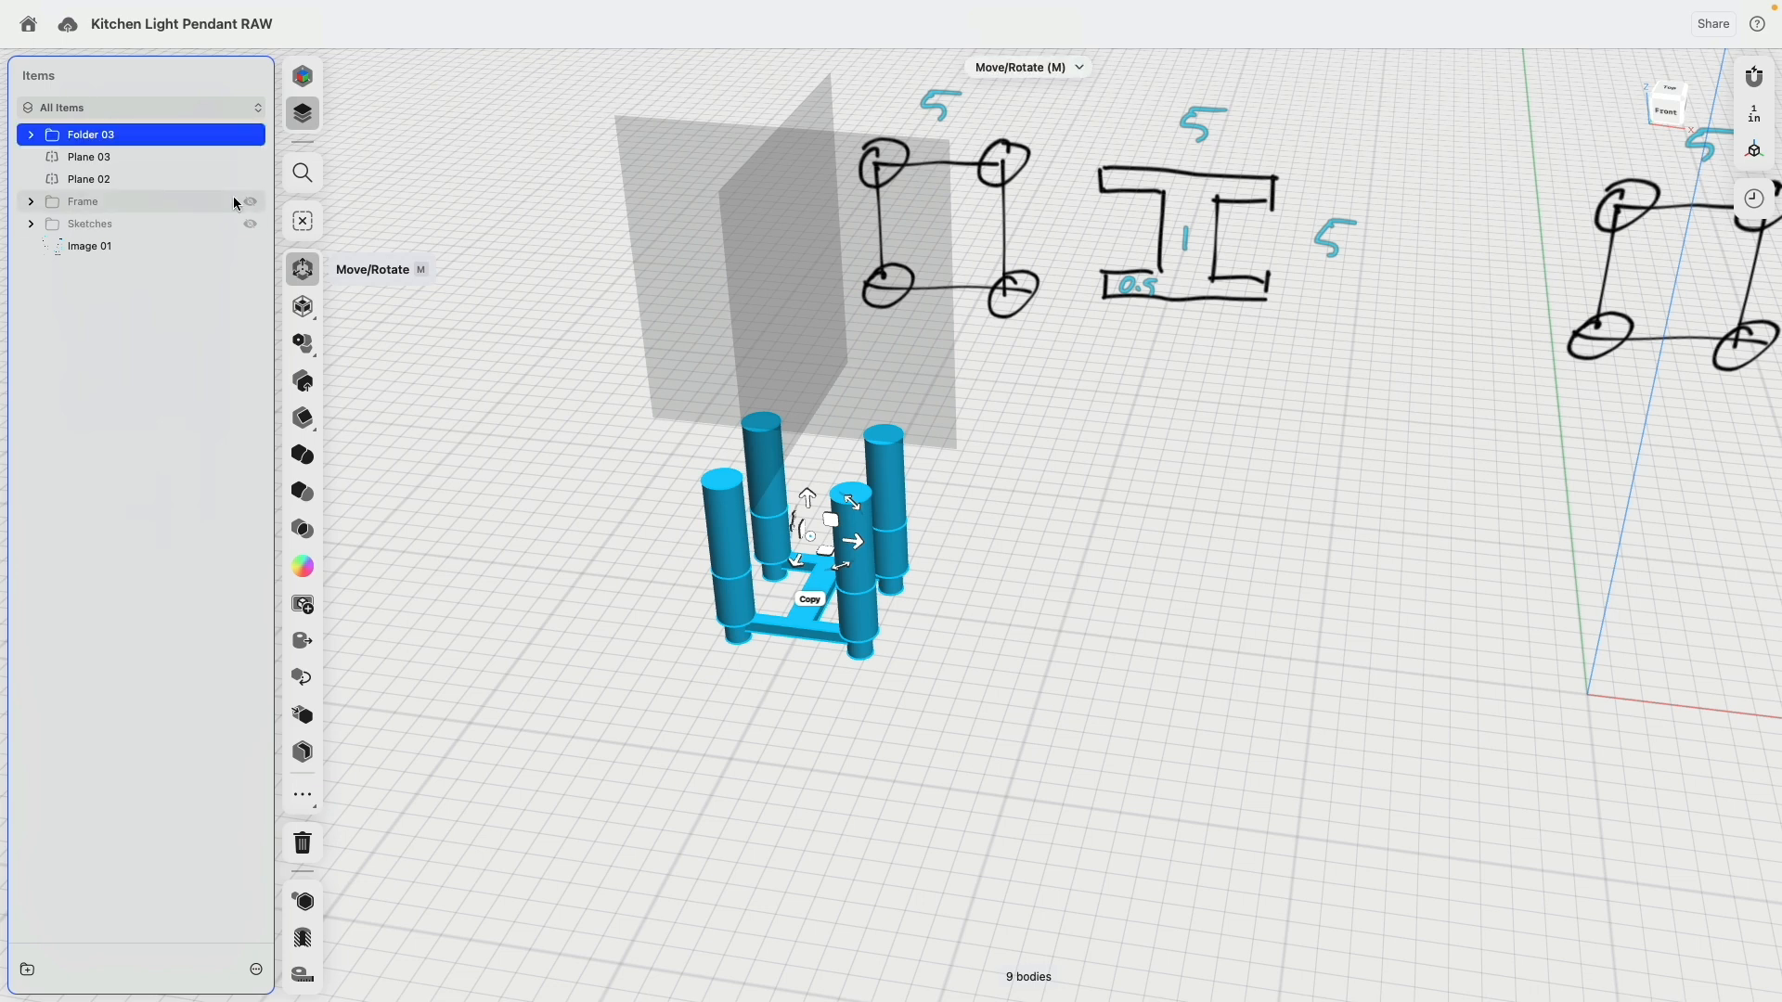
# Rename Folder 03 as Lights and show the Frame folder.
pyautogui.rightClick(120, 135)
pyautogui.click(153, 162)
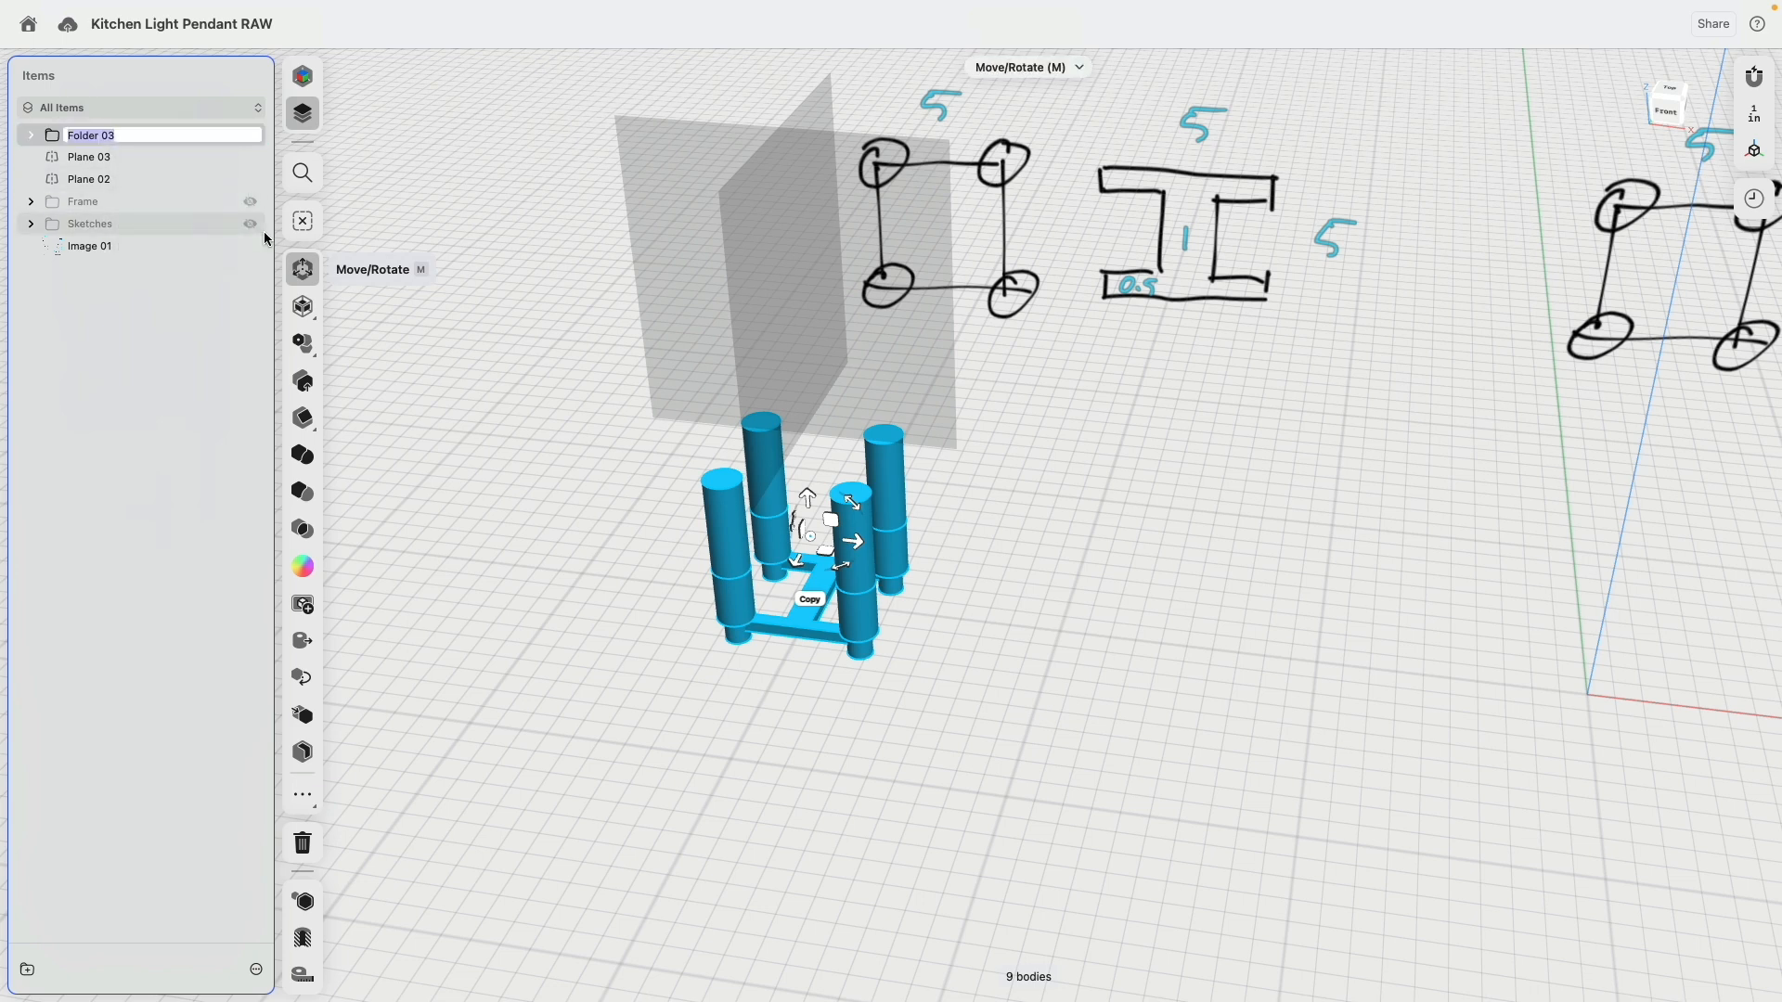
pyautogui.write('Lights')
pyautogui.press('Return')
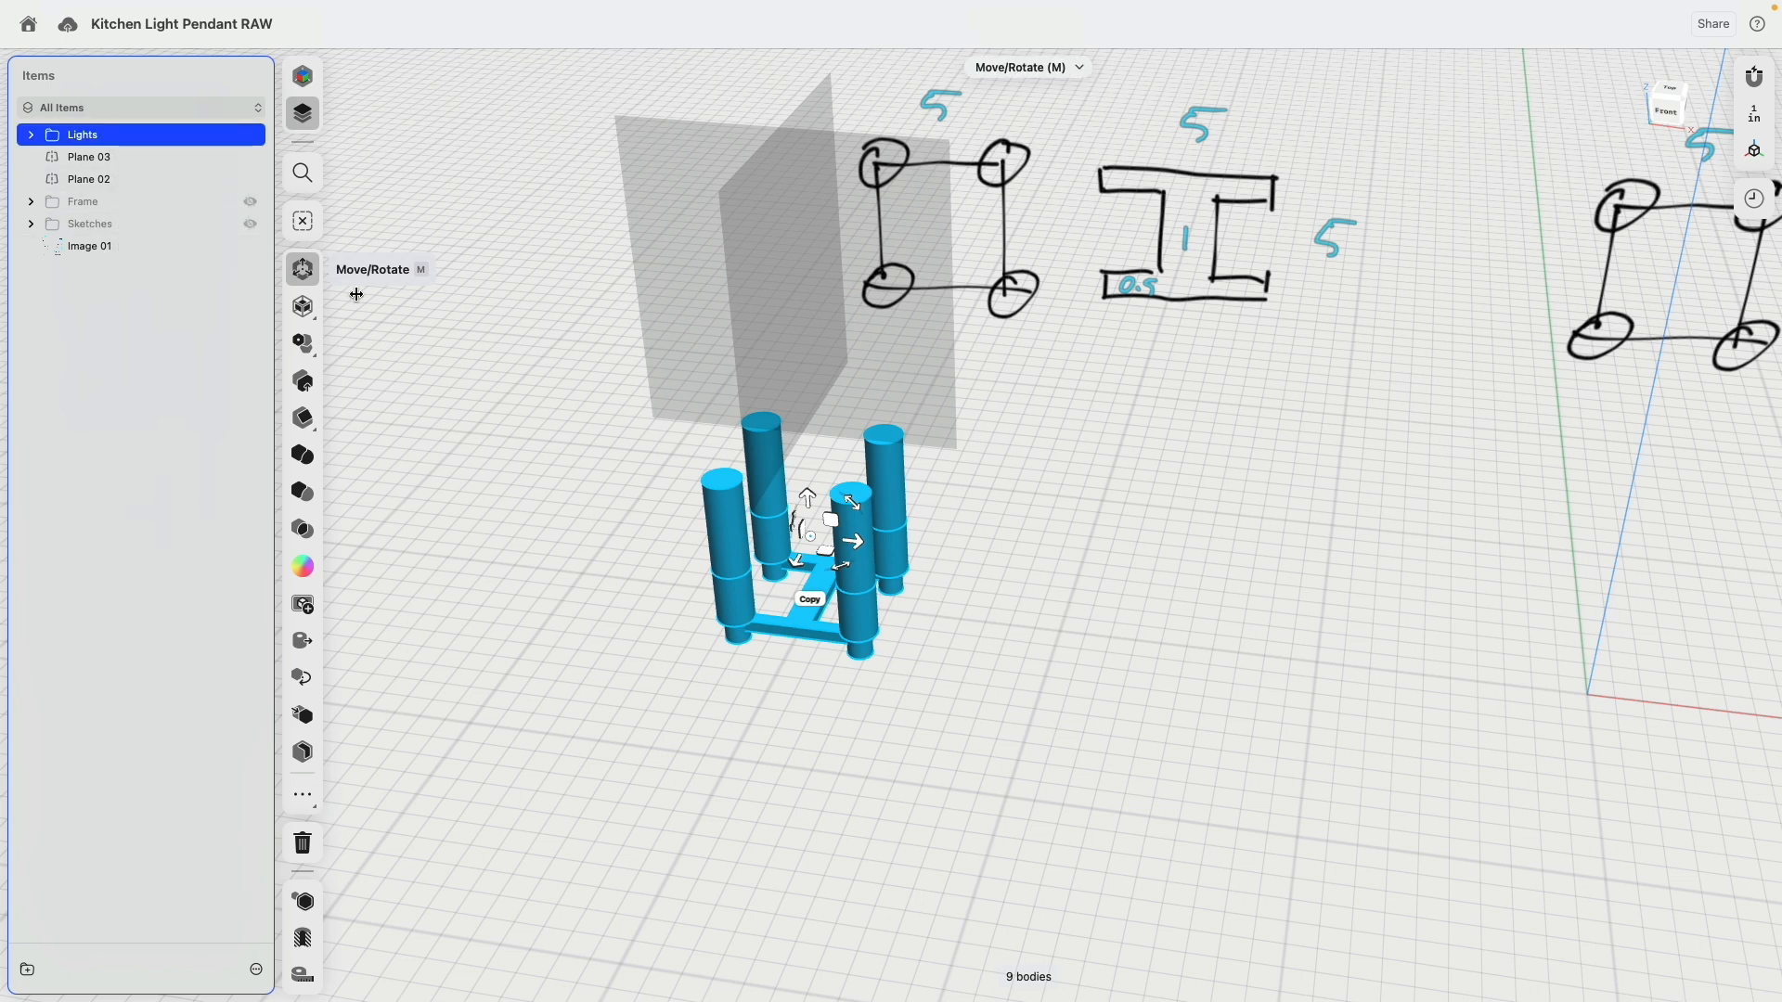
pyautogui.moveTo(516, 441); pyautogui.dragTo(553, 570, button='middle')
pyautogui.click(248, 202)
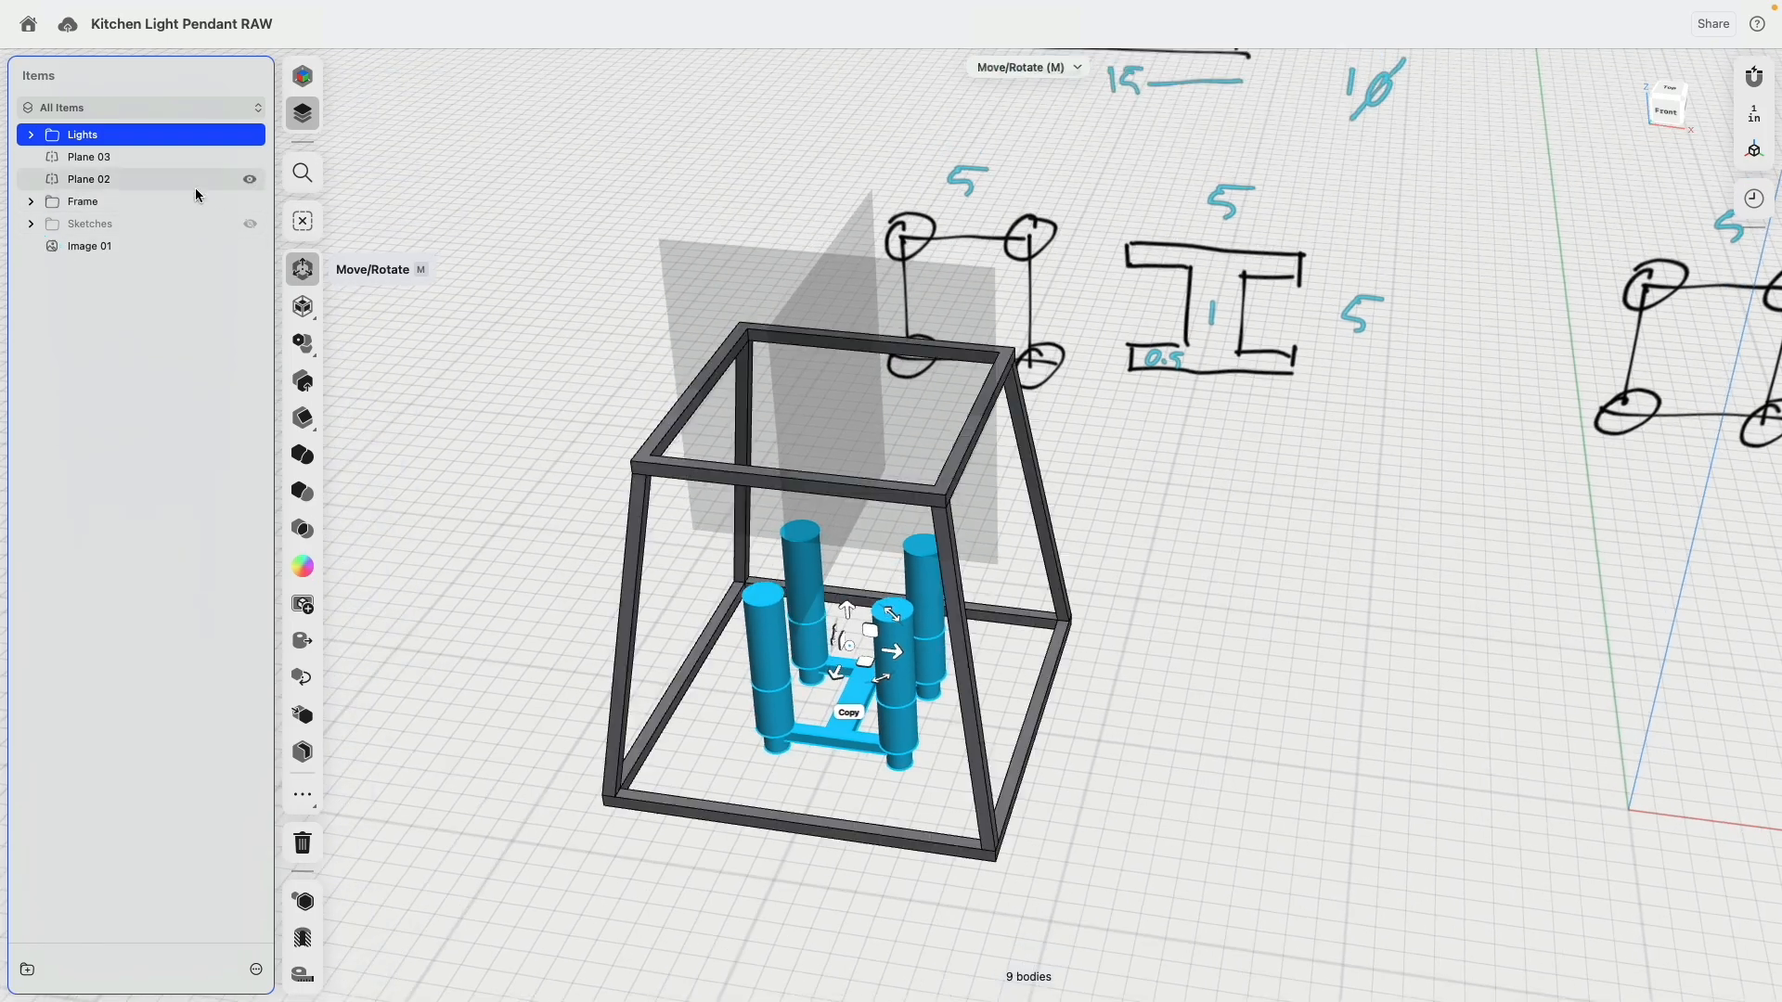
pyautogui.click(219, 481)
# Examine the reference sketch's hanging rod and mounting plate dimensions against the modeled frame.
pyautogui.moveTo(621, 511); pyautogui.dragTo(659, 477, button='right')
pyautogui.moveTo(943, 418); pyautogui.dragTo(930, 450, button='right')
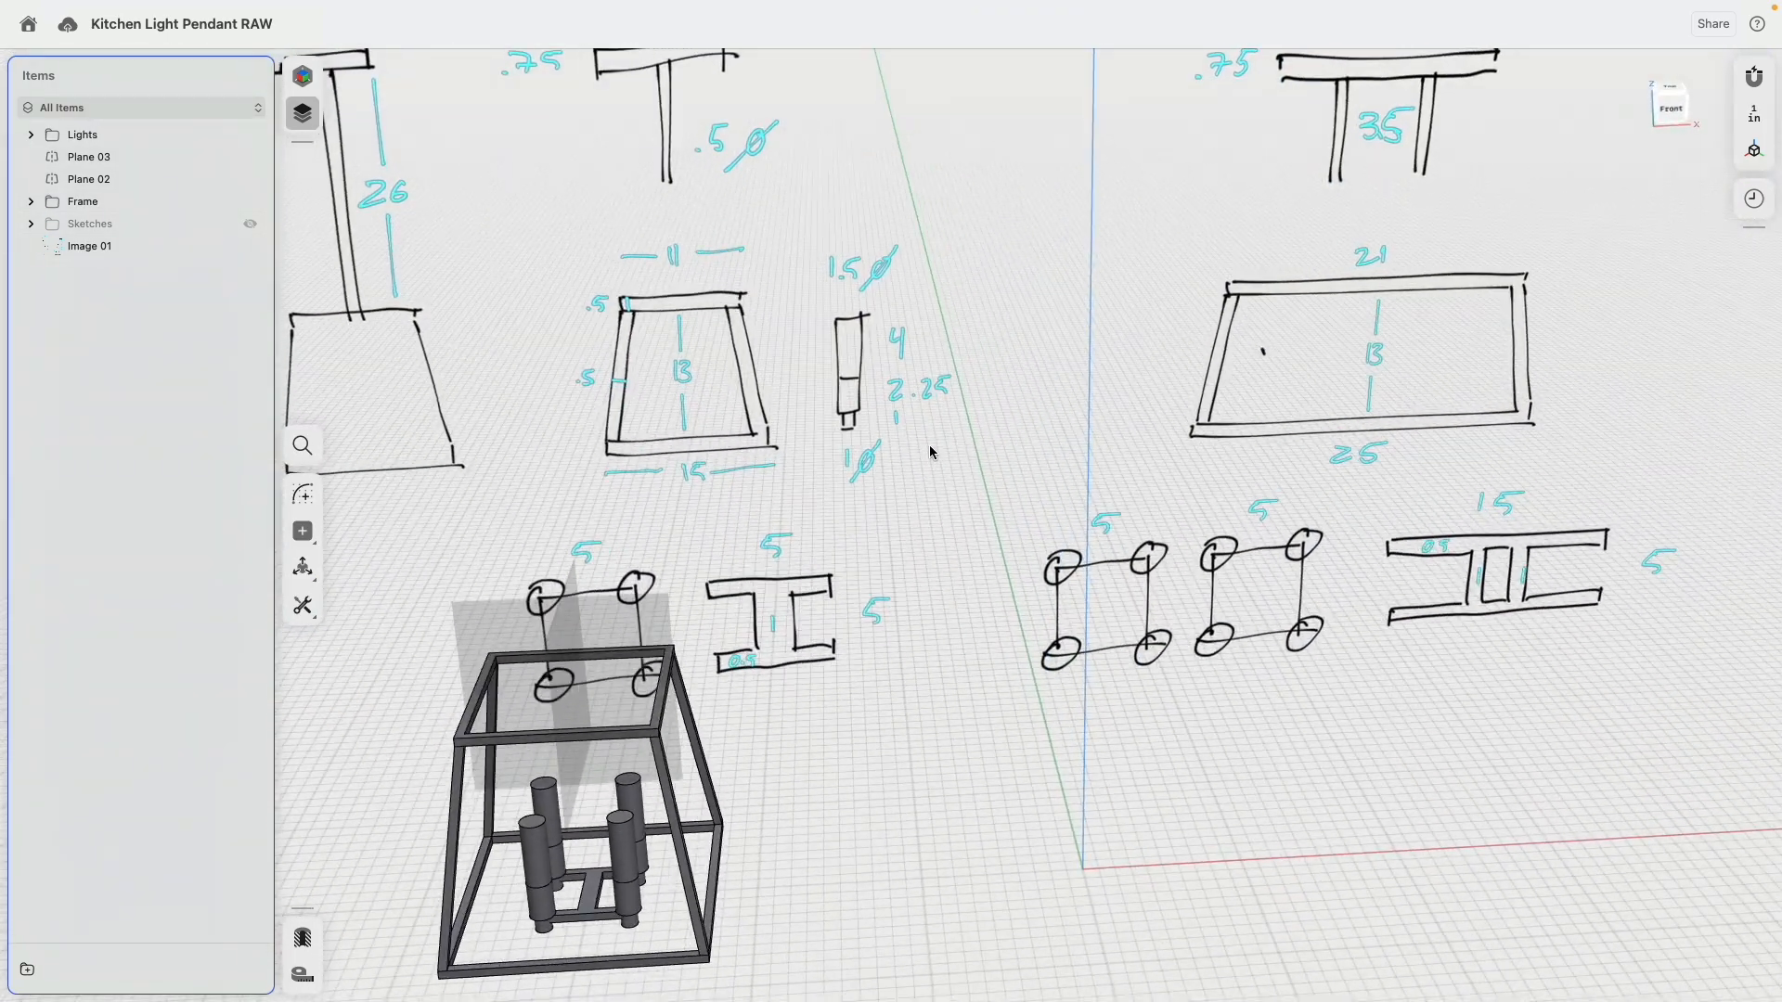
pyautogui.scroll(-3, 841, 447)
pyautogui.moveTo(830, 359); pyautogui.dragTo(908, 359, button='middle')
pyautogui.scroll(3, 910, 360)
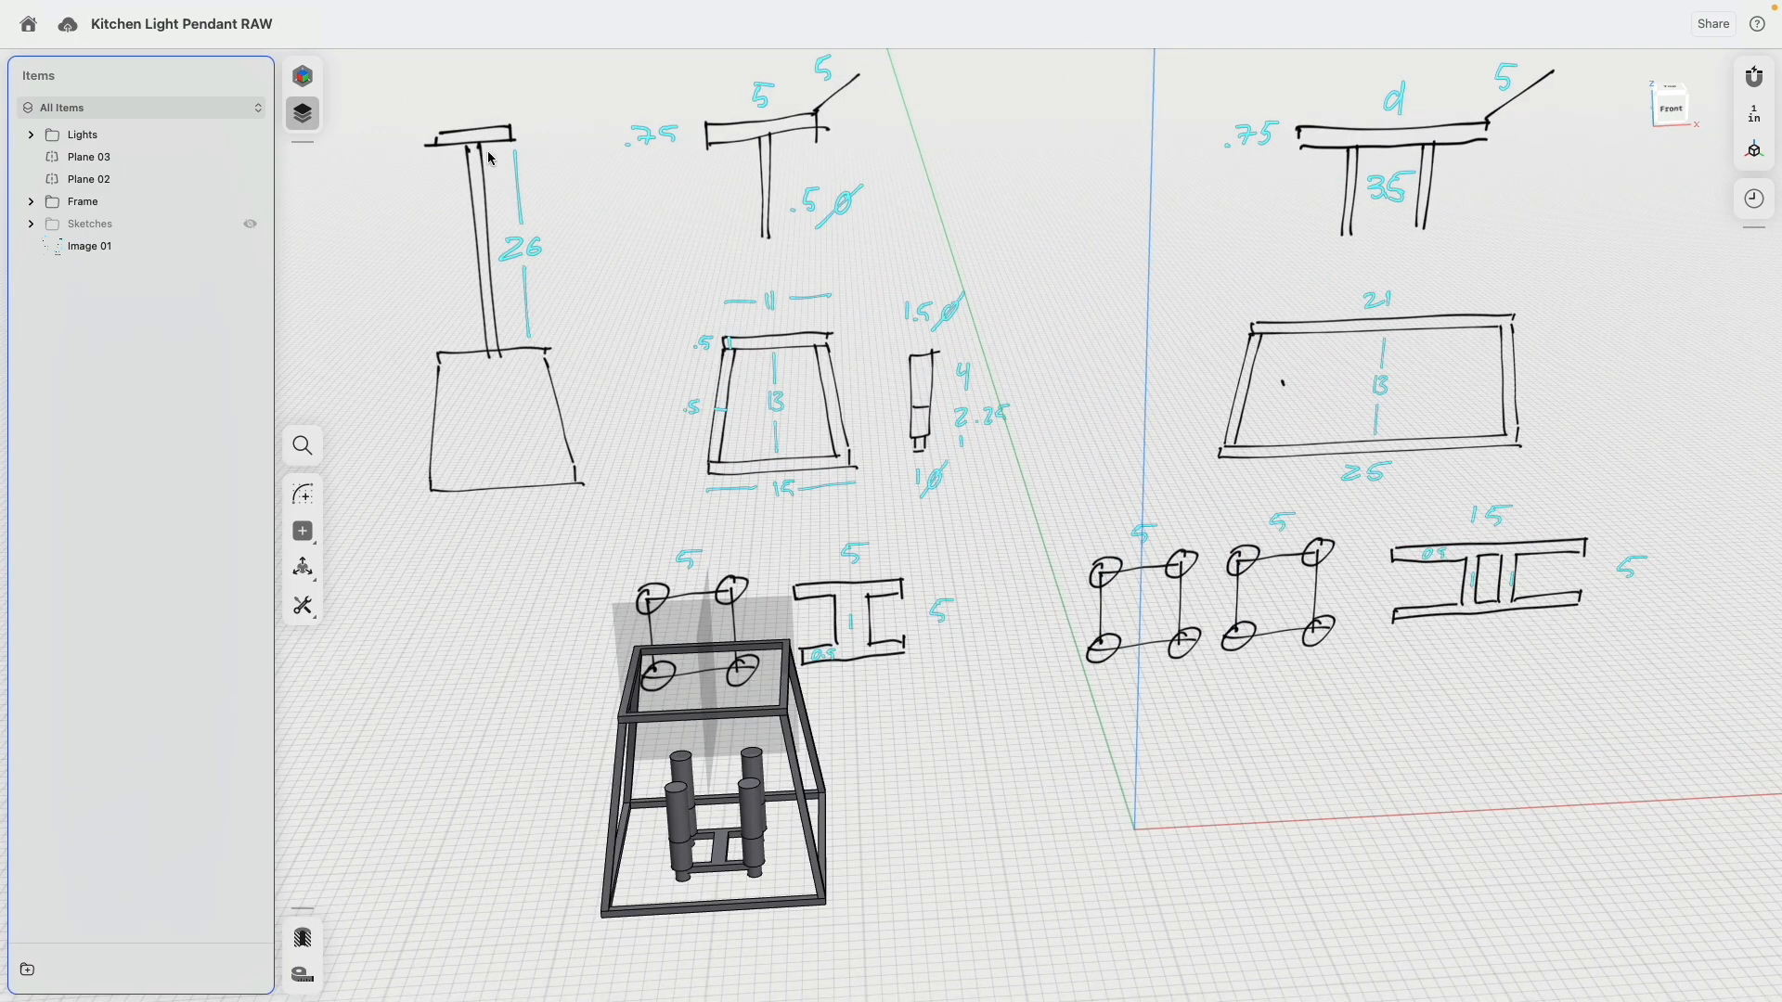
pyautogui.moveTo(594, 588); pyautogui.dragTo(624, 398, button='middle')
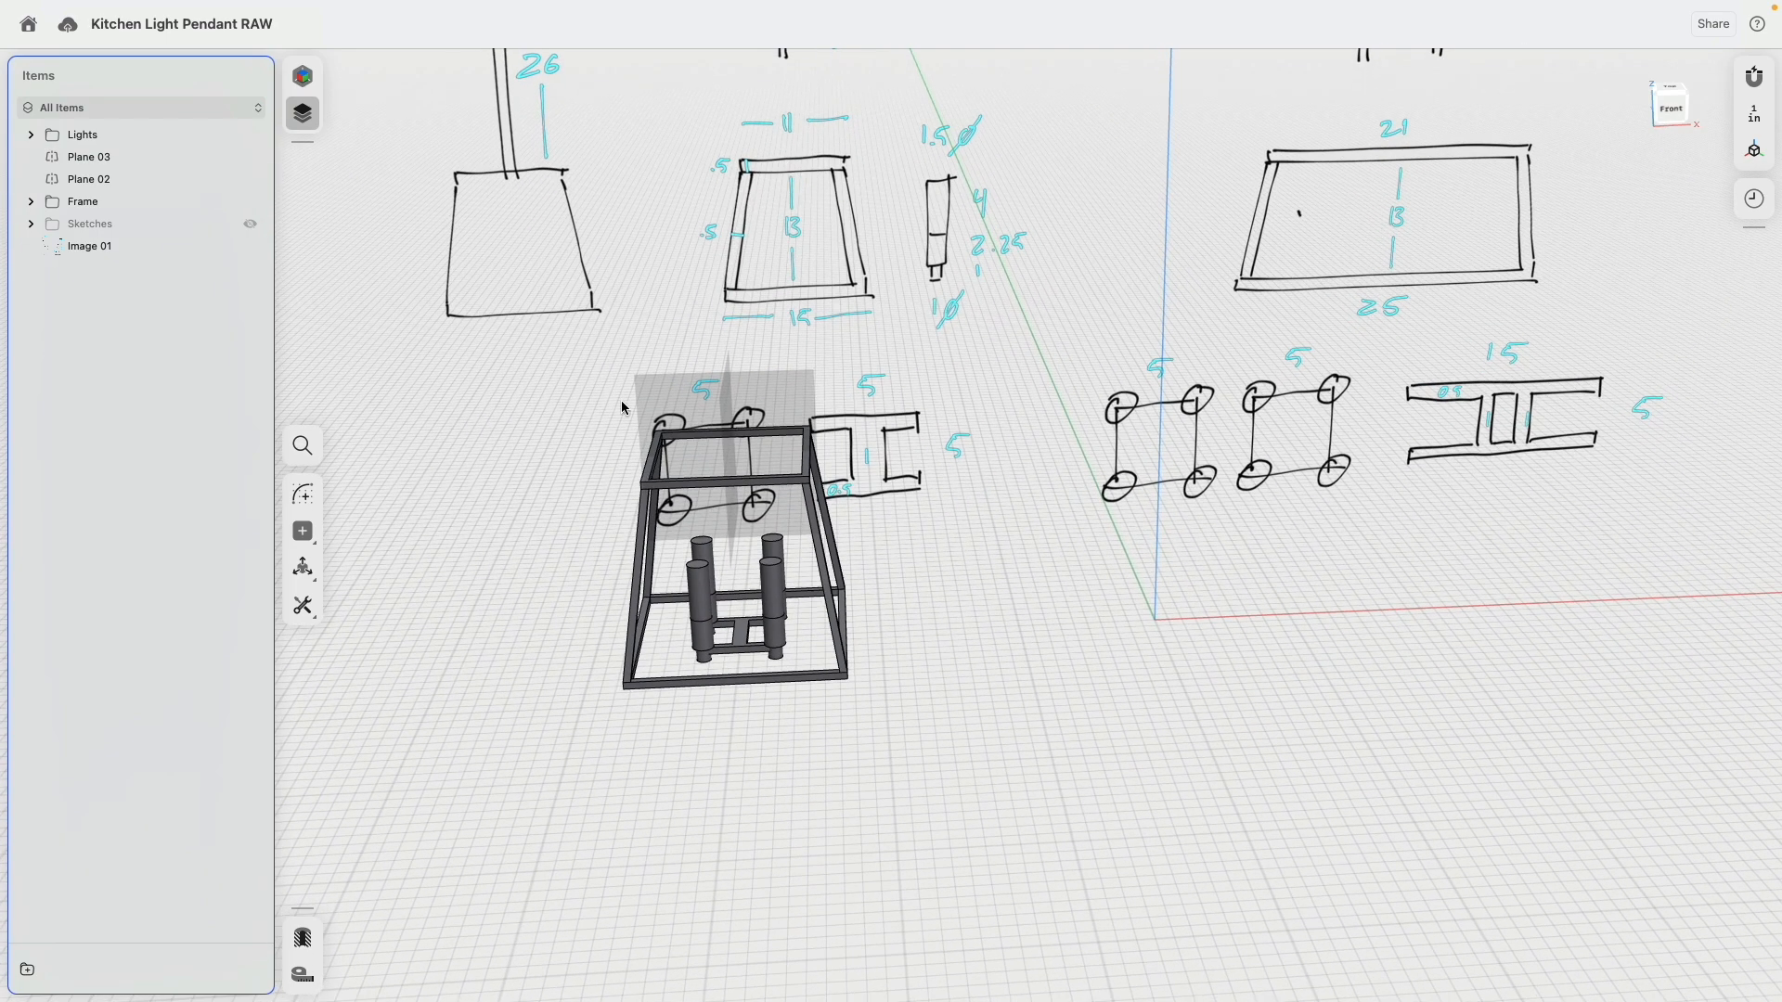
pyautogui.scroll(3, 716, 441)
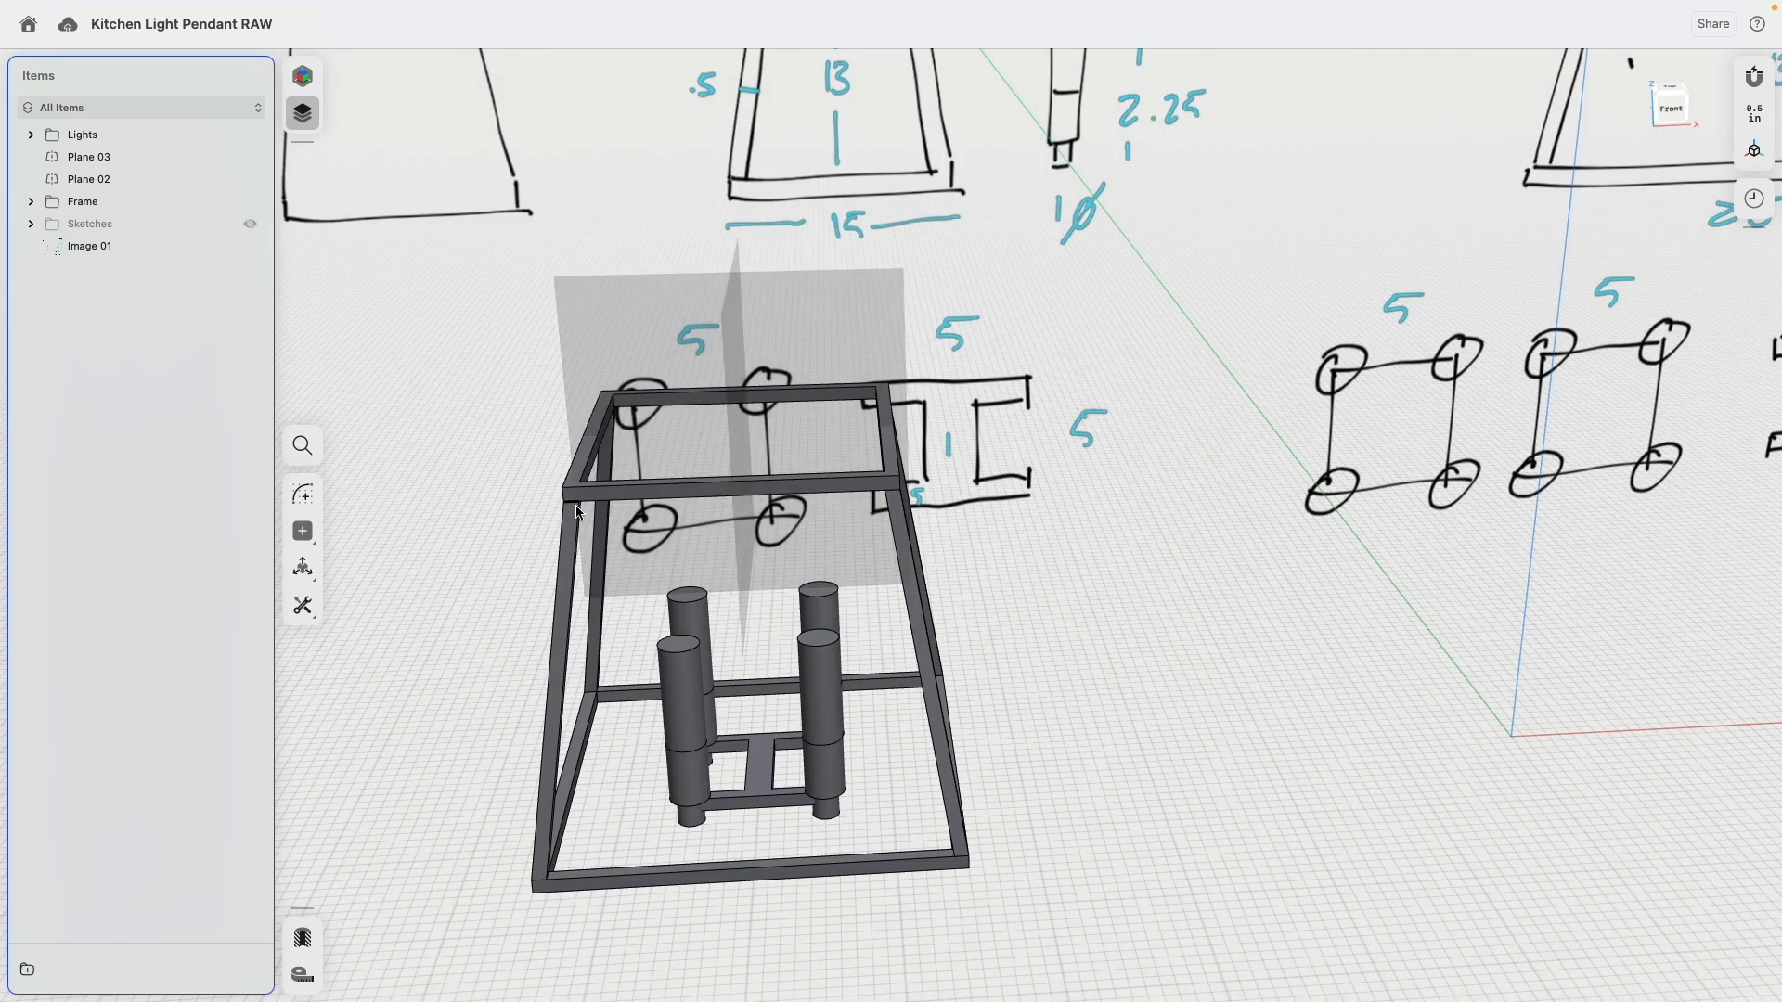
# Sketch two parallel lines, each 10 in long, across the opening on the frame's top face.
pyautogui.moveTo(579, 482)
pyautogui.mouseDown(button='right')
pyautogui.moveTo(563, 531)
pyautogui.moveTo(578, 482)
pyautogui.mouseUp(button='right')
pyautogui.click(581, 474)
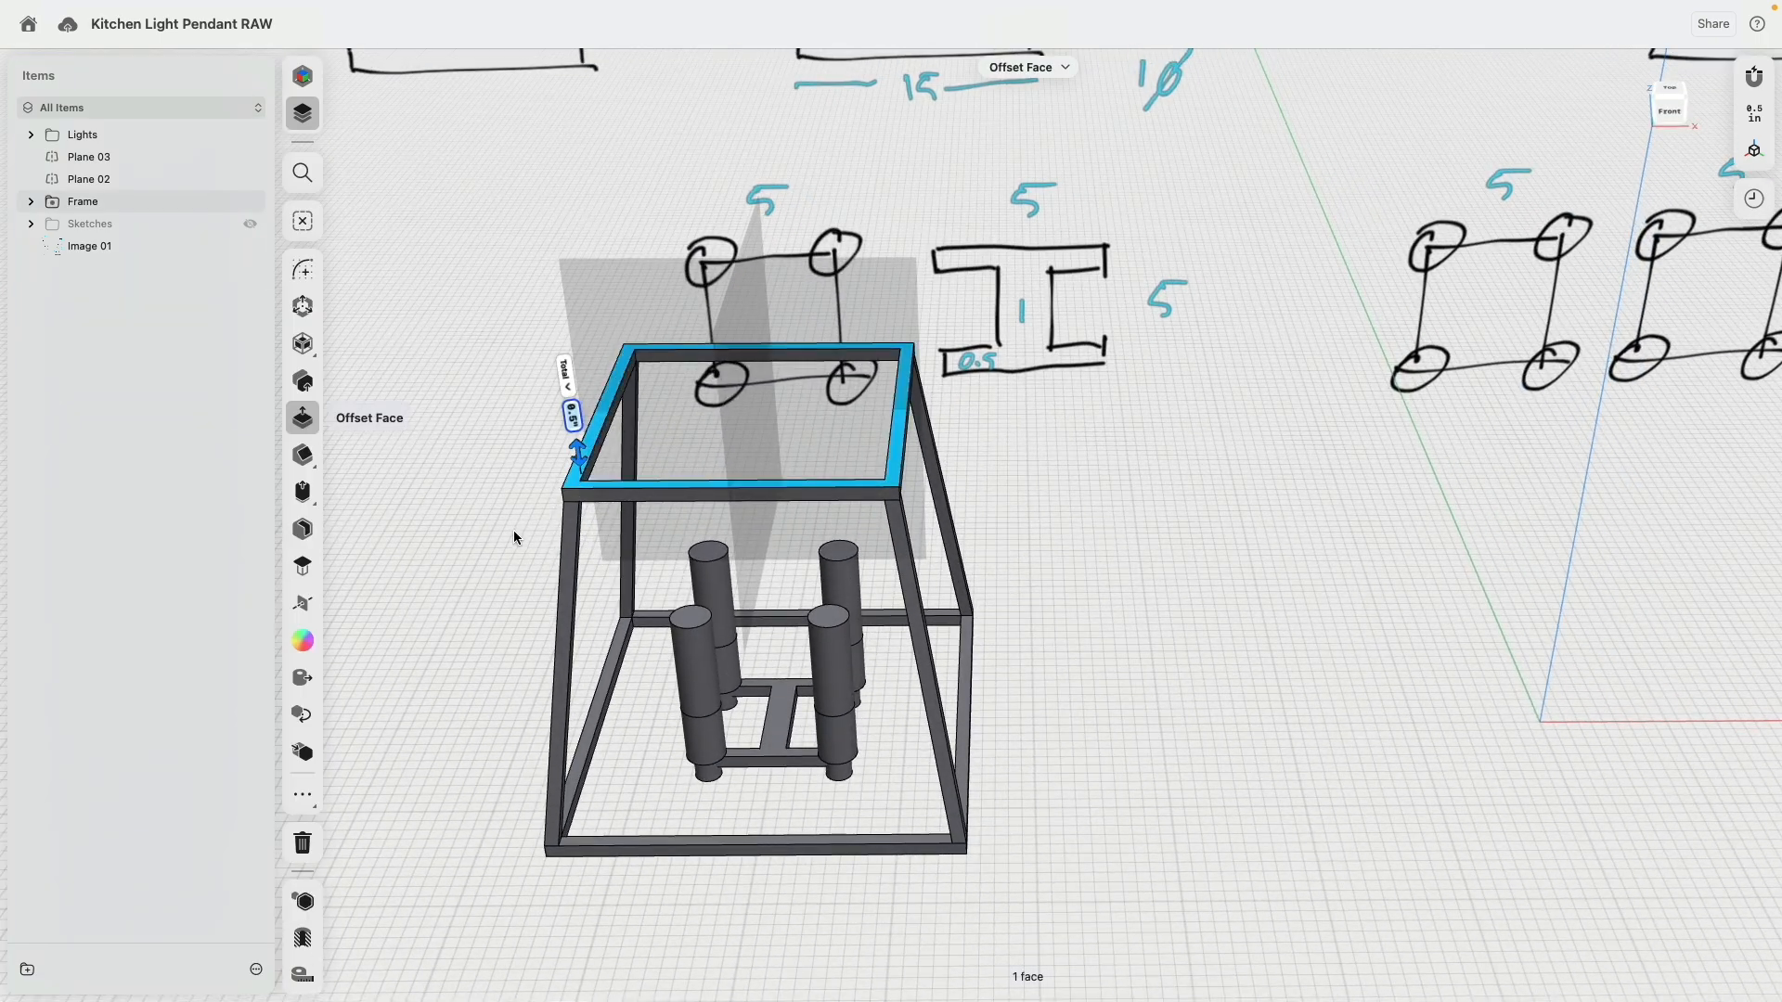
pyautogui.scroll(5, 505, 529)
pyautogui.click(302, 269)
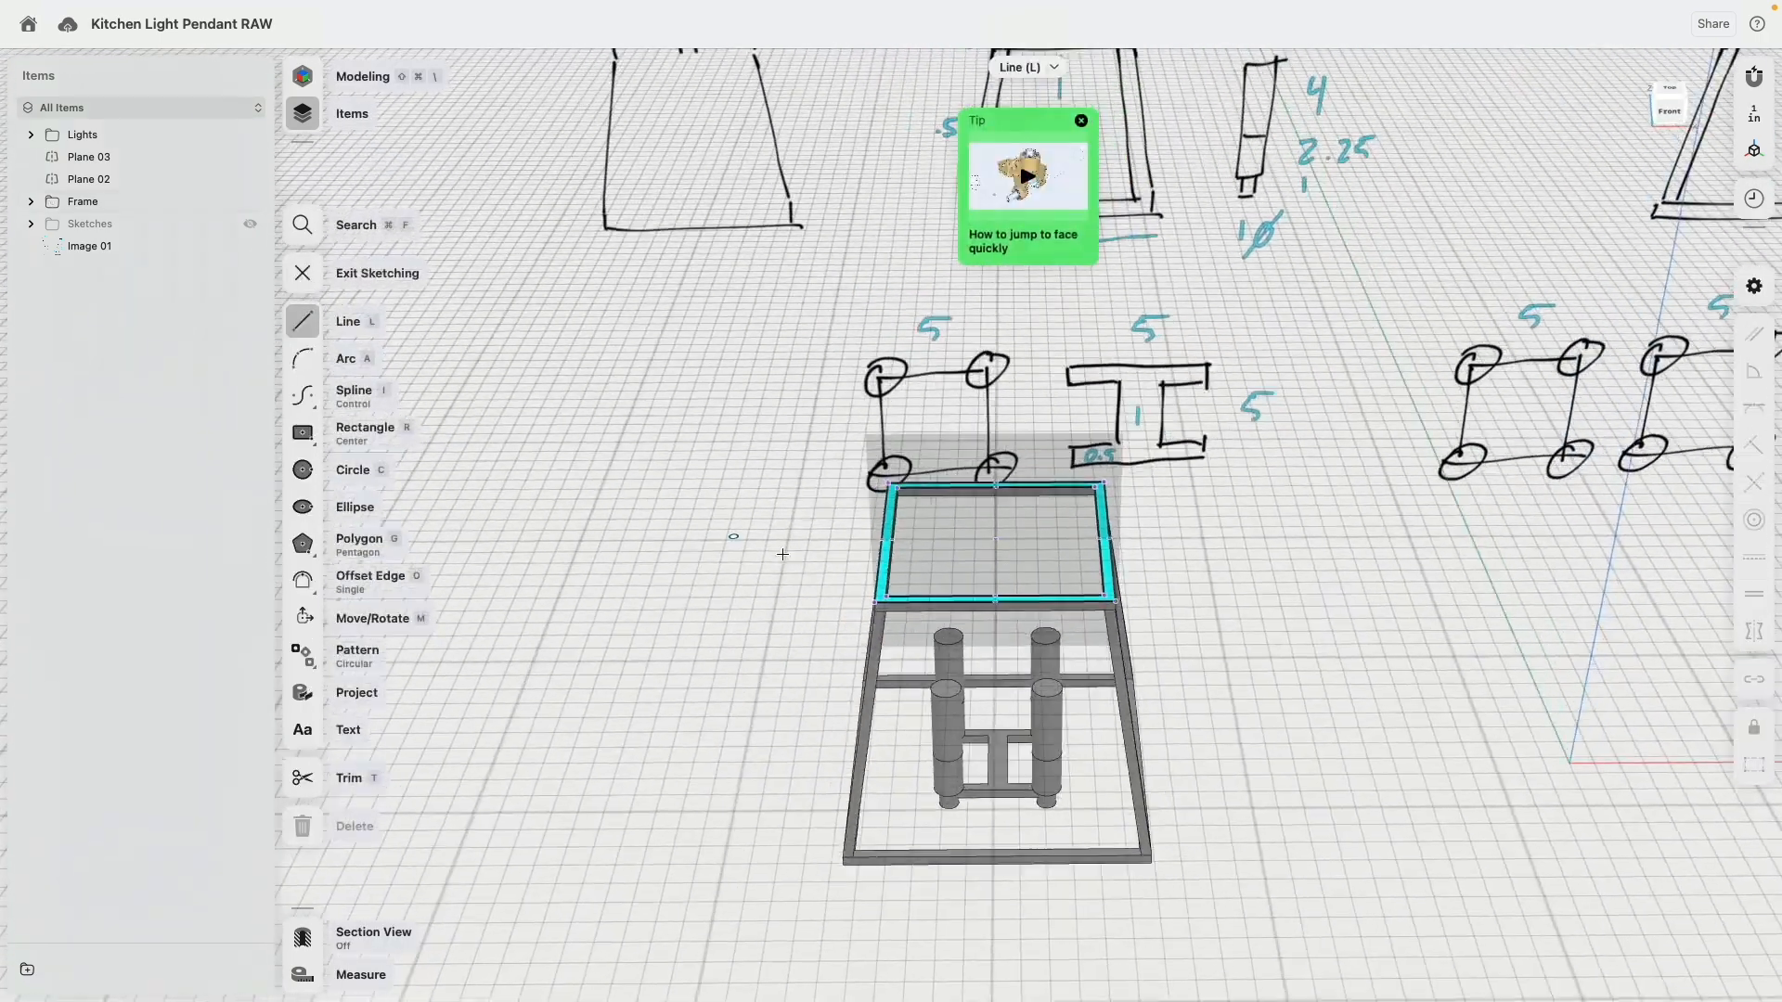
pyautogui.moveTo(1019, 484); pyautogui.dragTo(831, 508, button='middle')
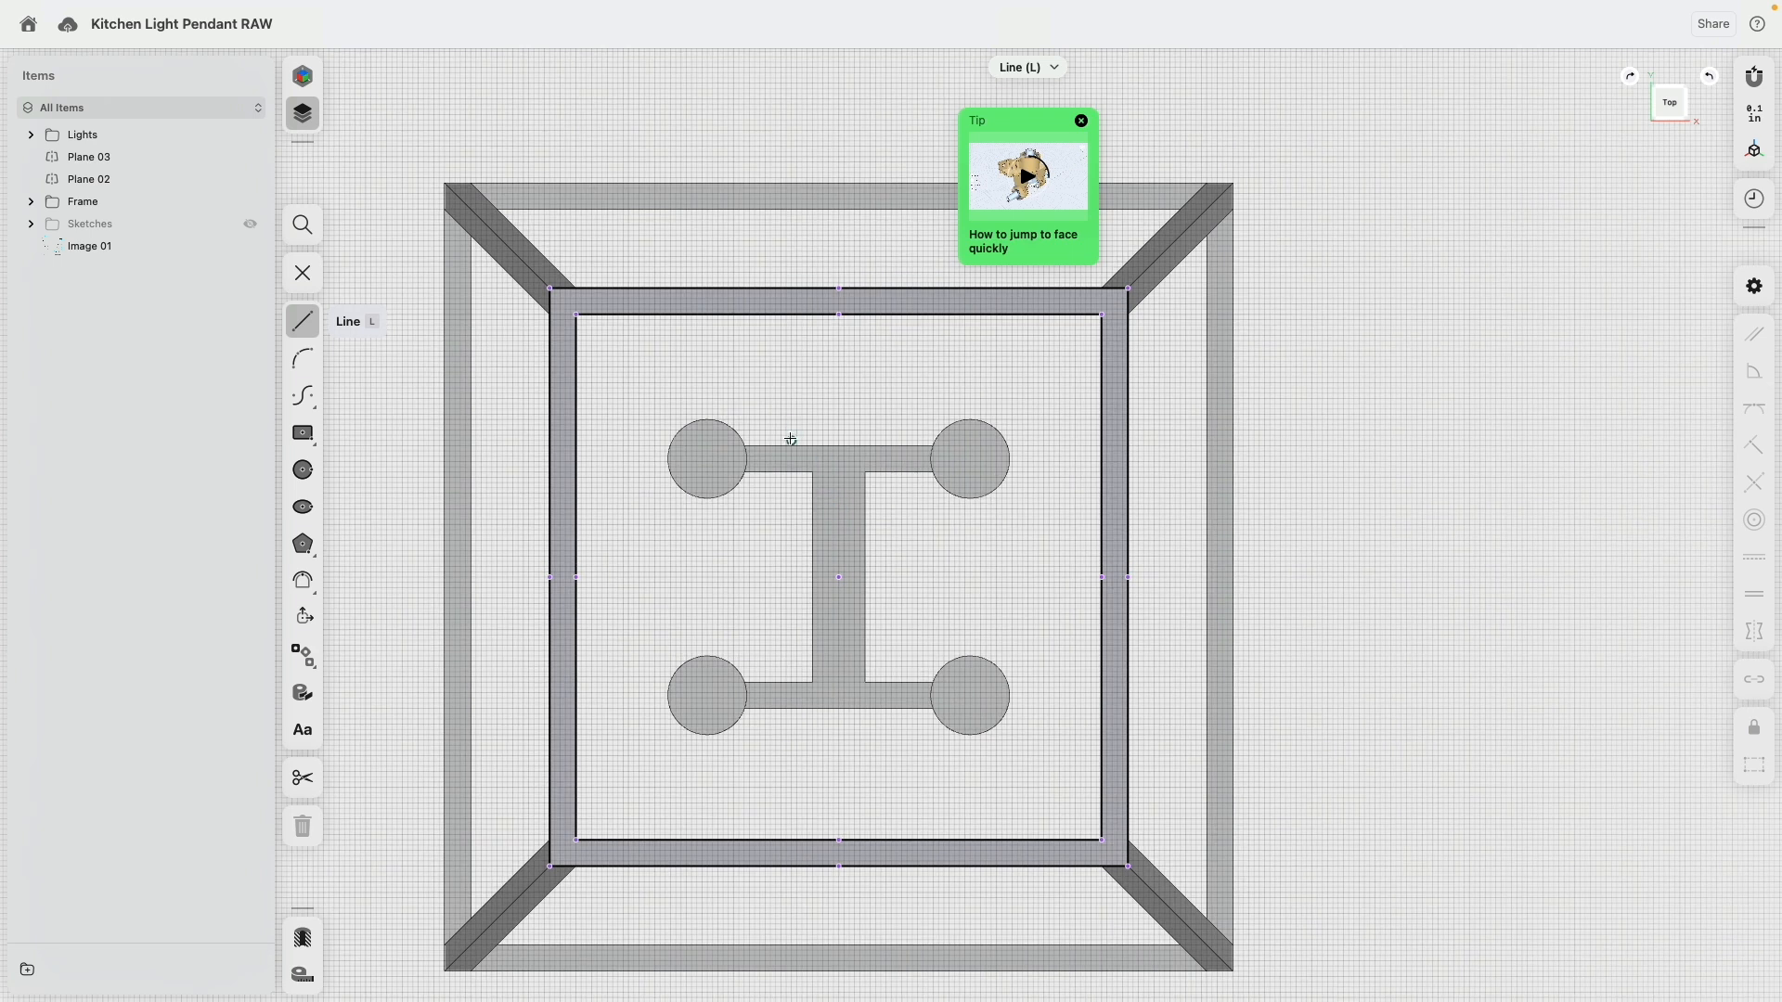
pyautogui.moveTo(757, 408); pyautogui.dragTo(736, 278, button='middle')
pyautogui.click(762, 196)
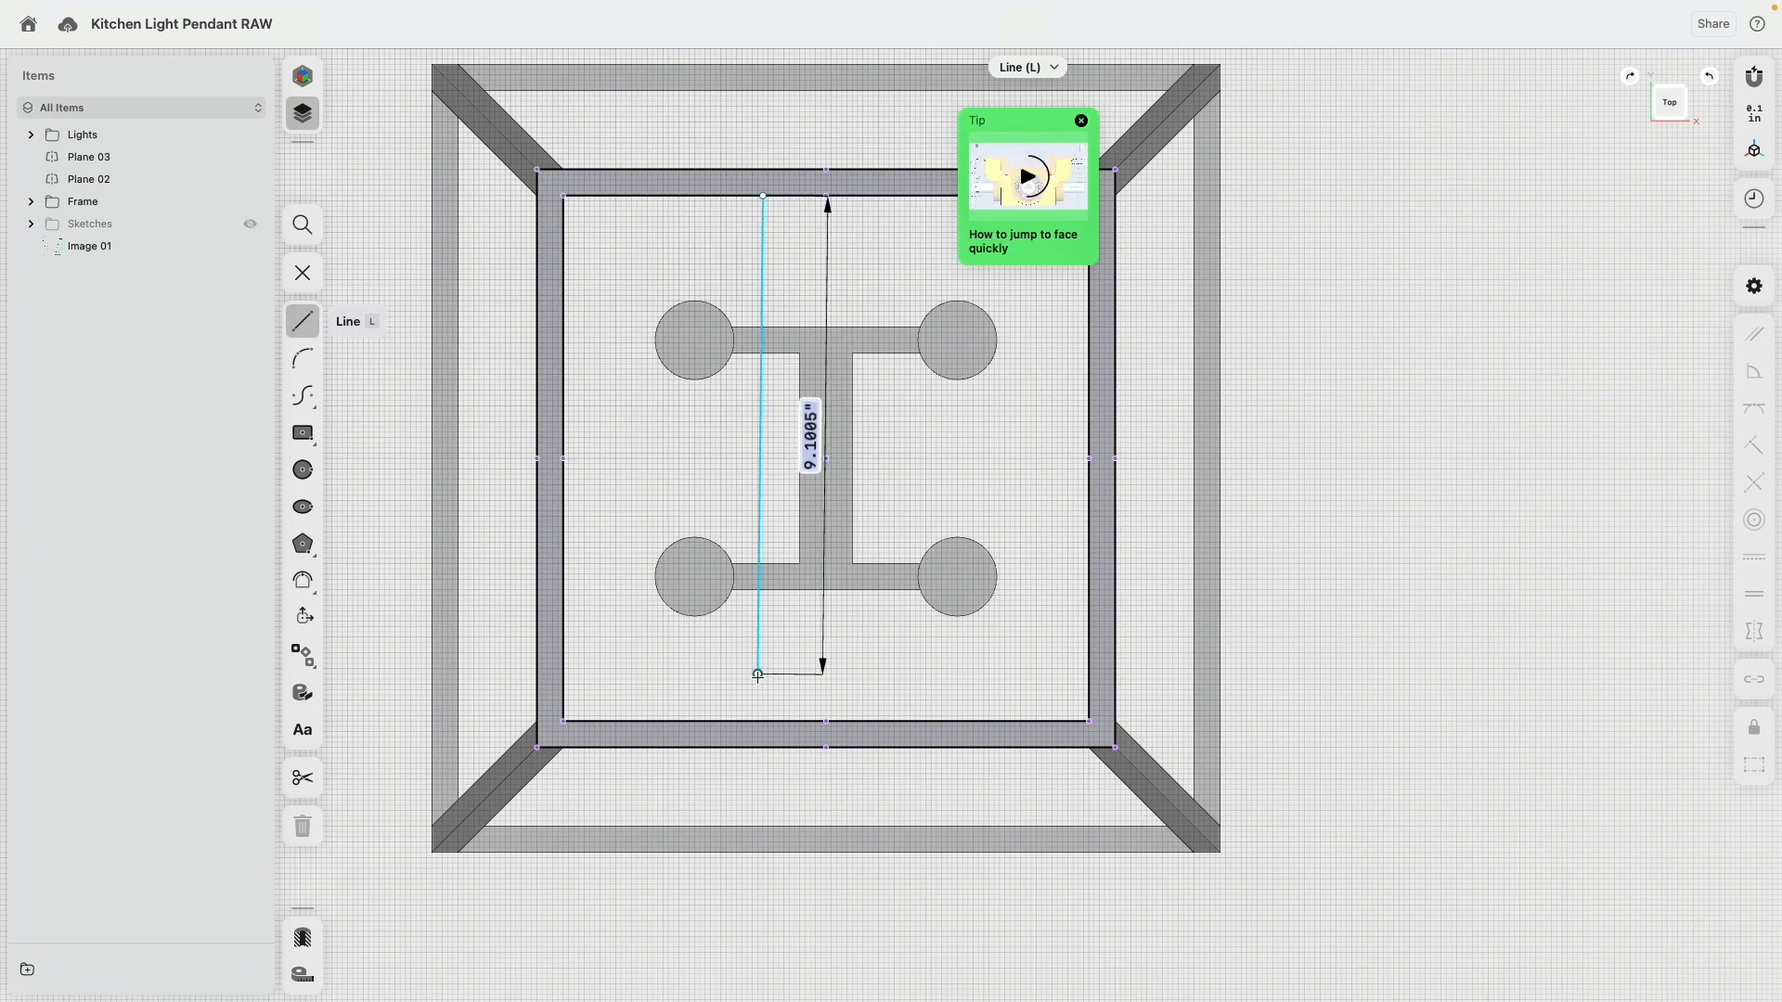
pyautogui.click(763, 721)
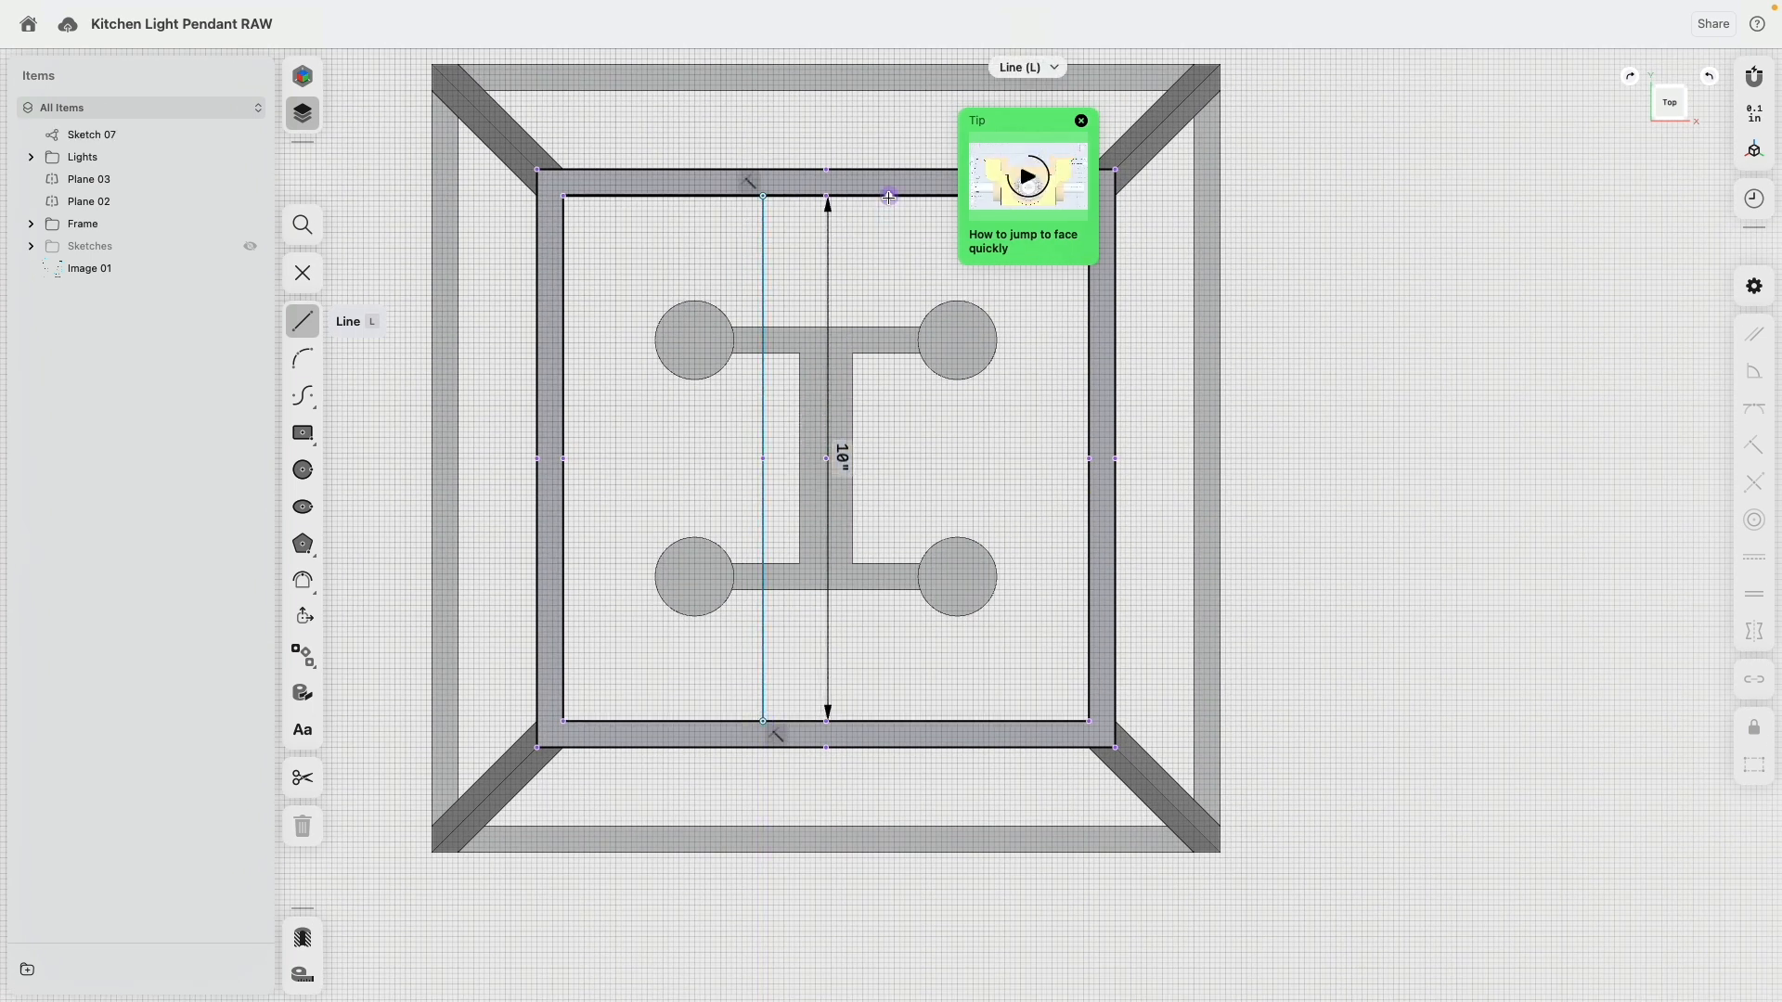
pyautogui.click(889, 196)
pyautogui.click(889, 721)
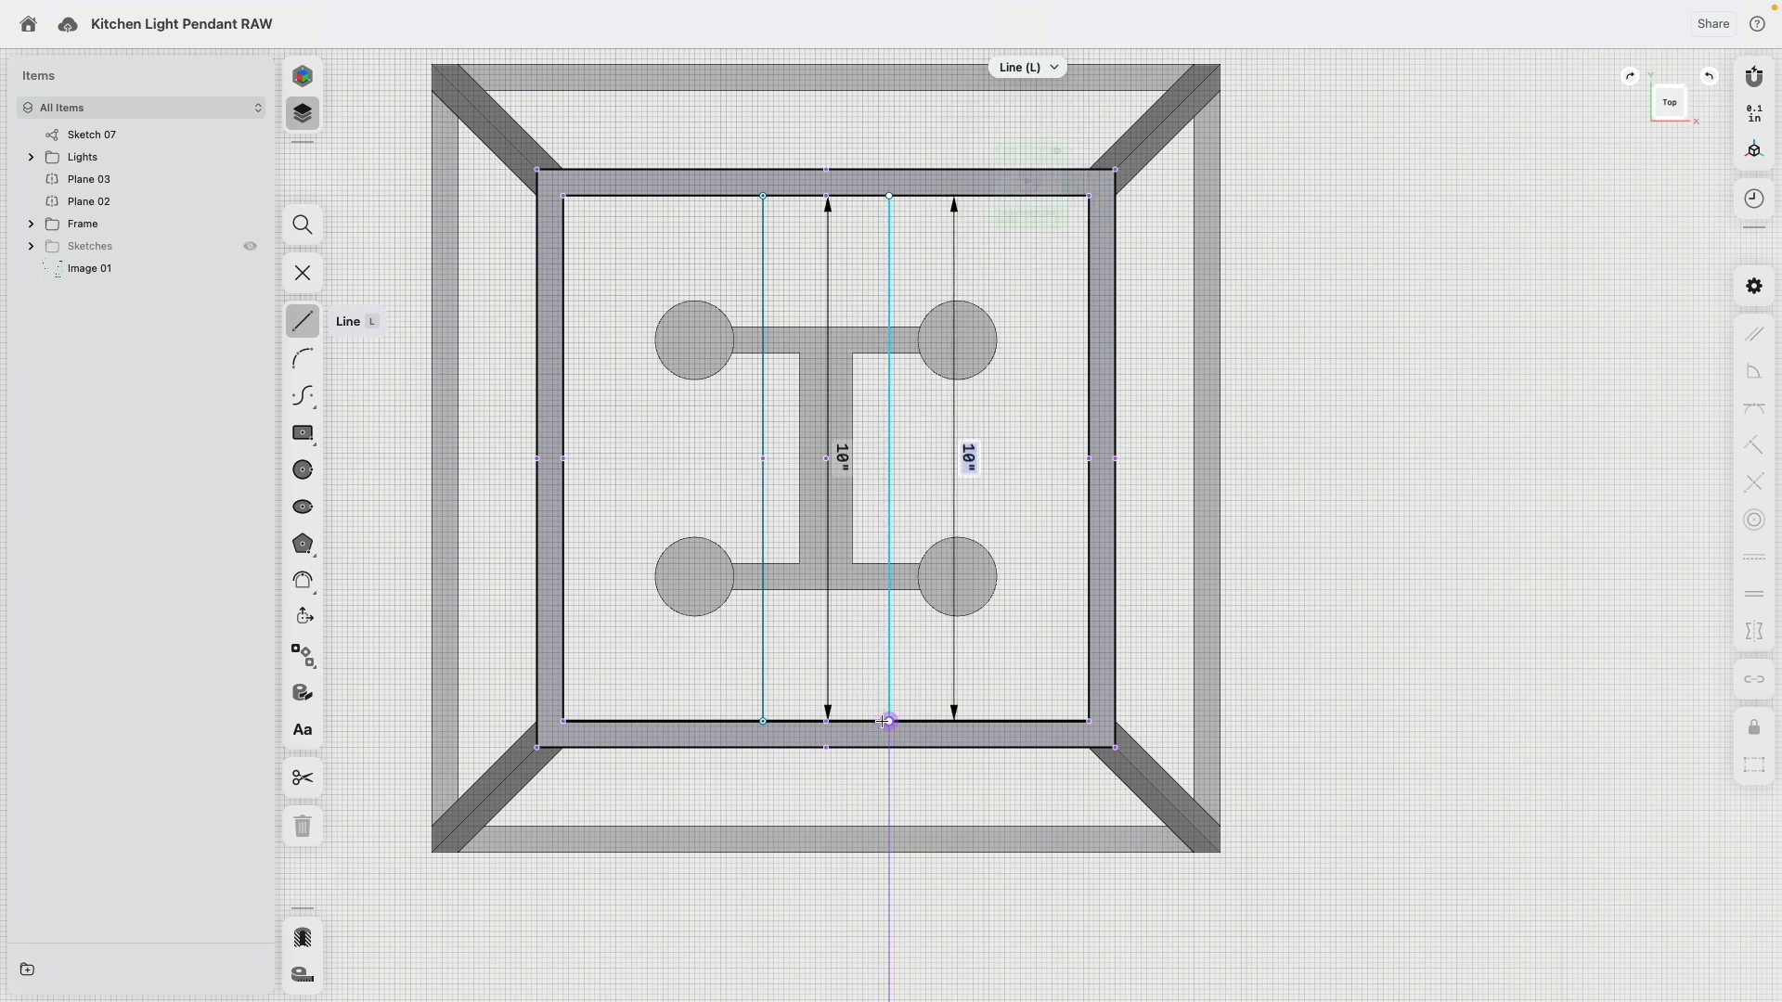
pyautogui.press('Escape')
# Draw a crossline connecting the midpoints of the two parallel lines through the frame's center.
pyautogui.scroll(2, 866, 516)
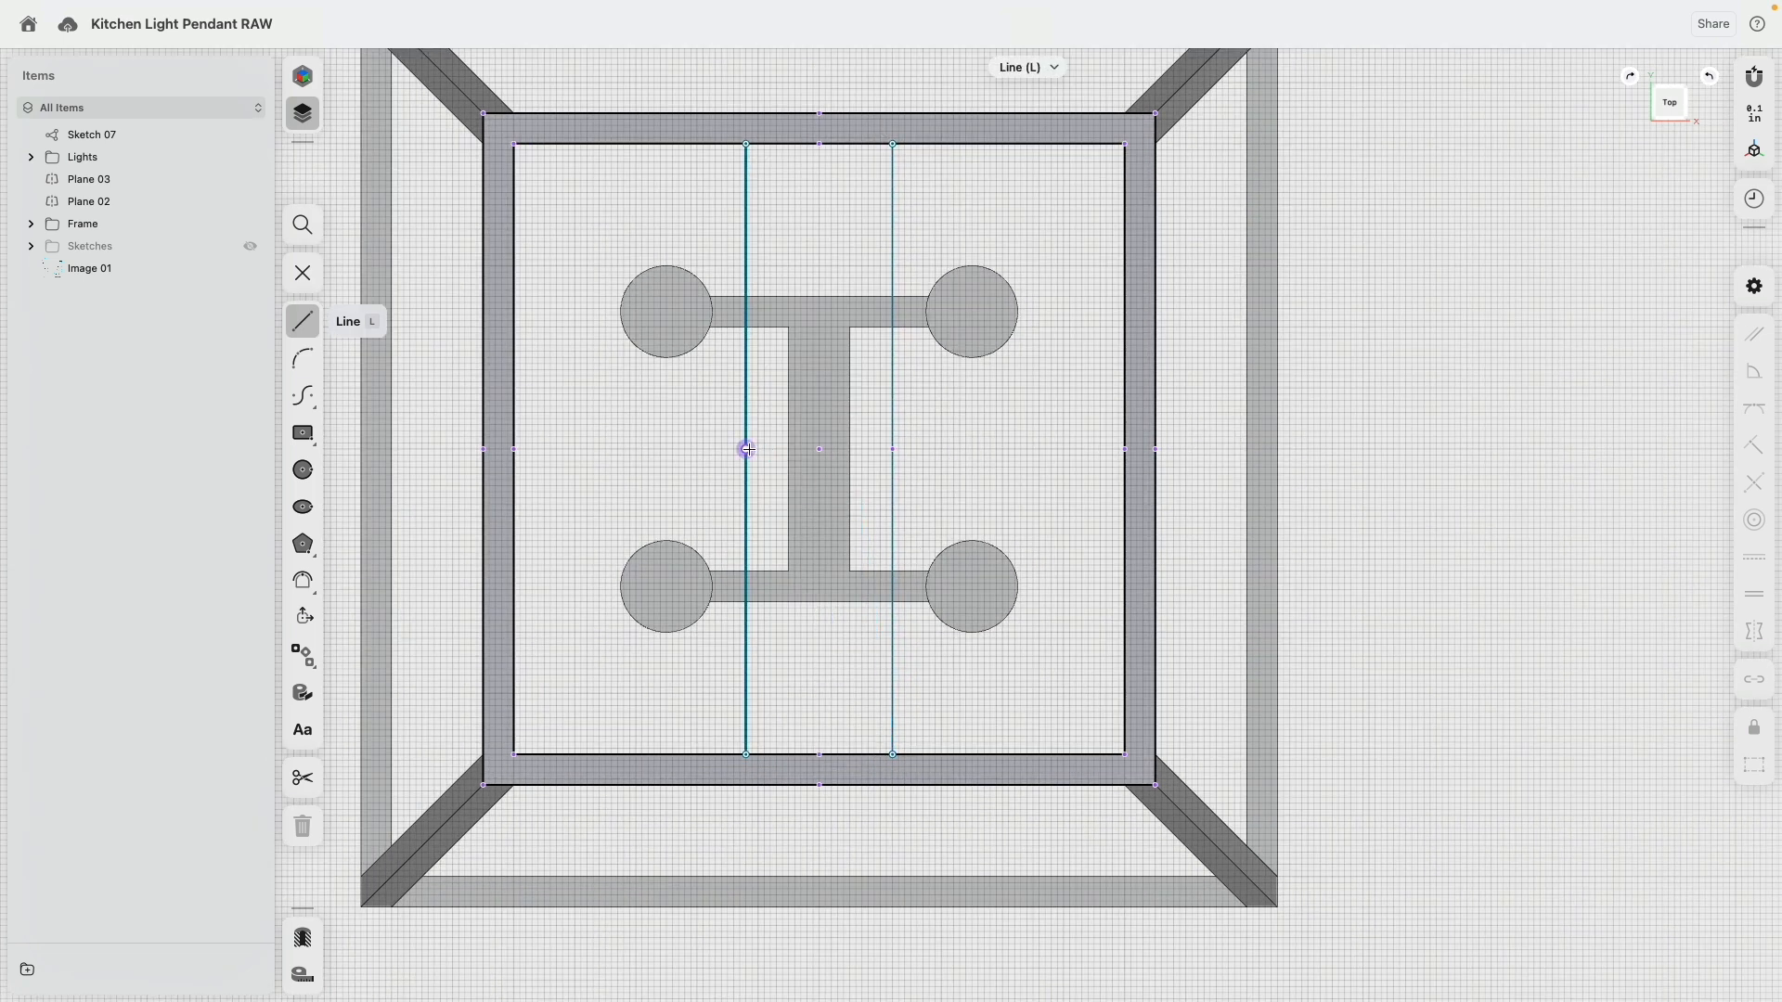
pyautogui.click(747, 449)
pyautogui.click(892, 449)
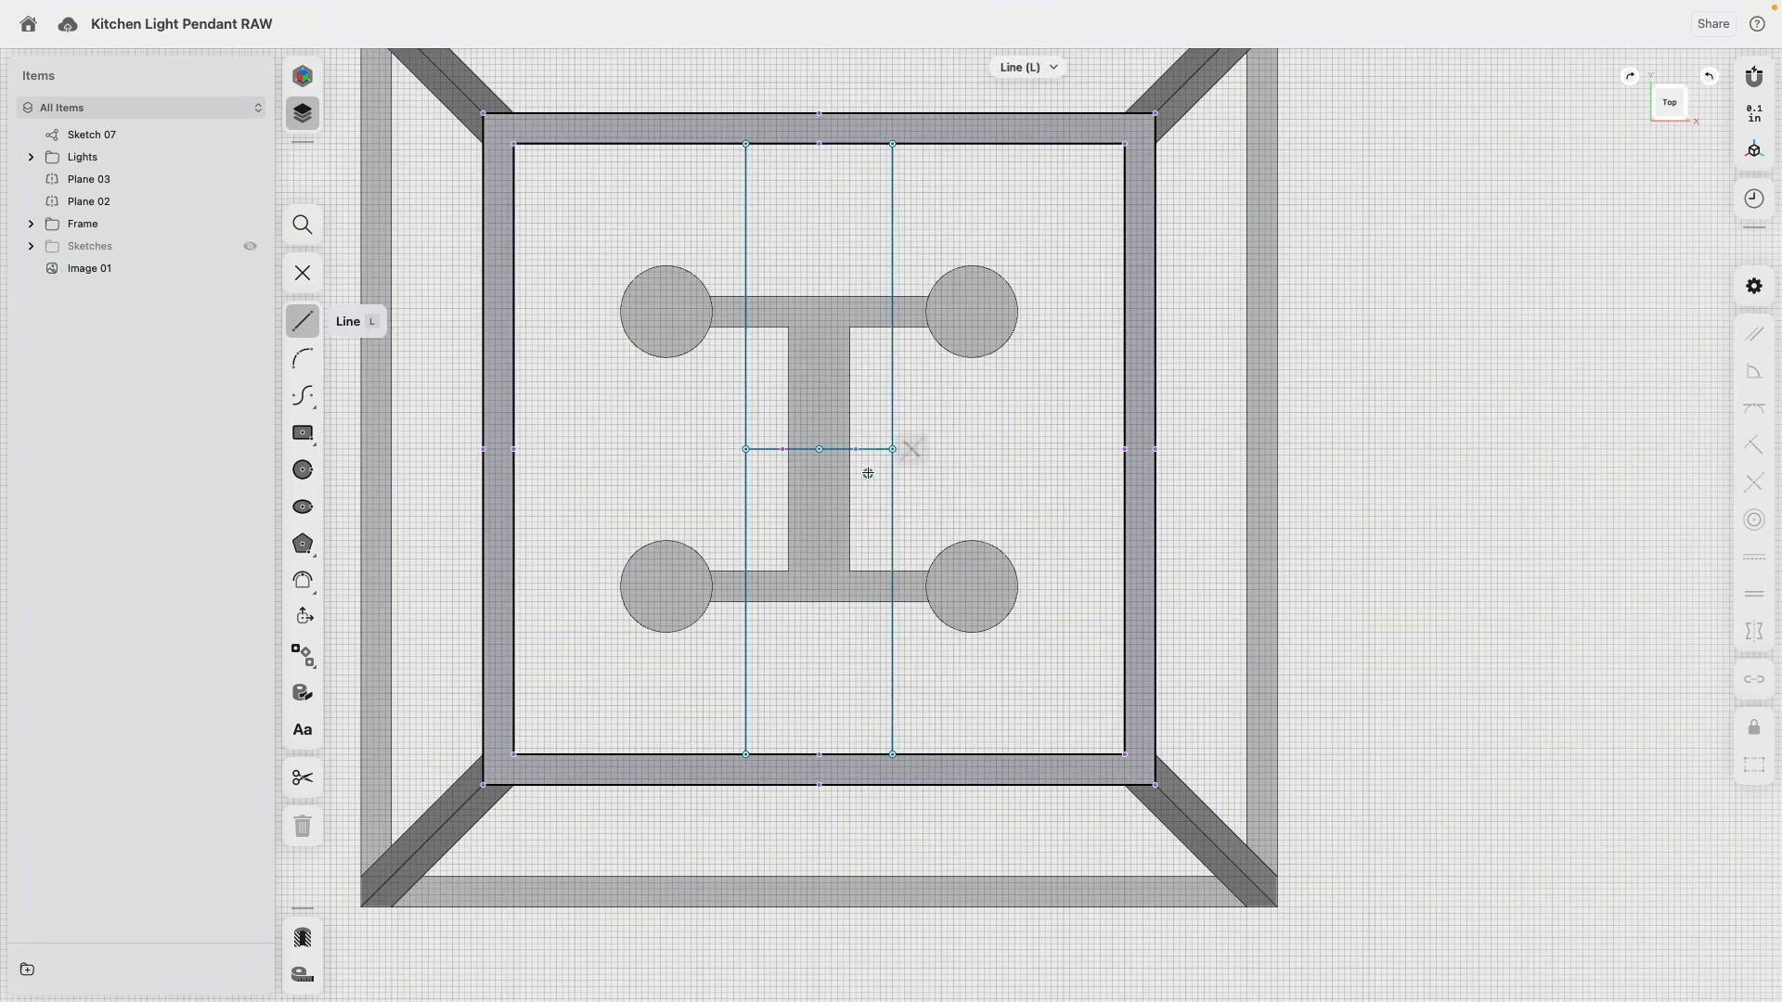
# Constrain the crossline's two halves as collinear and equal, and make them construction lines.
pyautogui.click(843, 455)
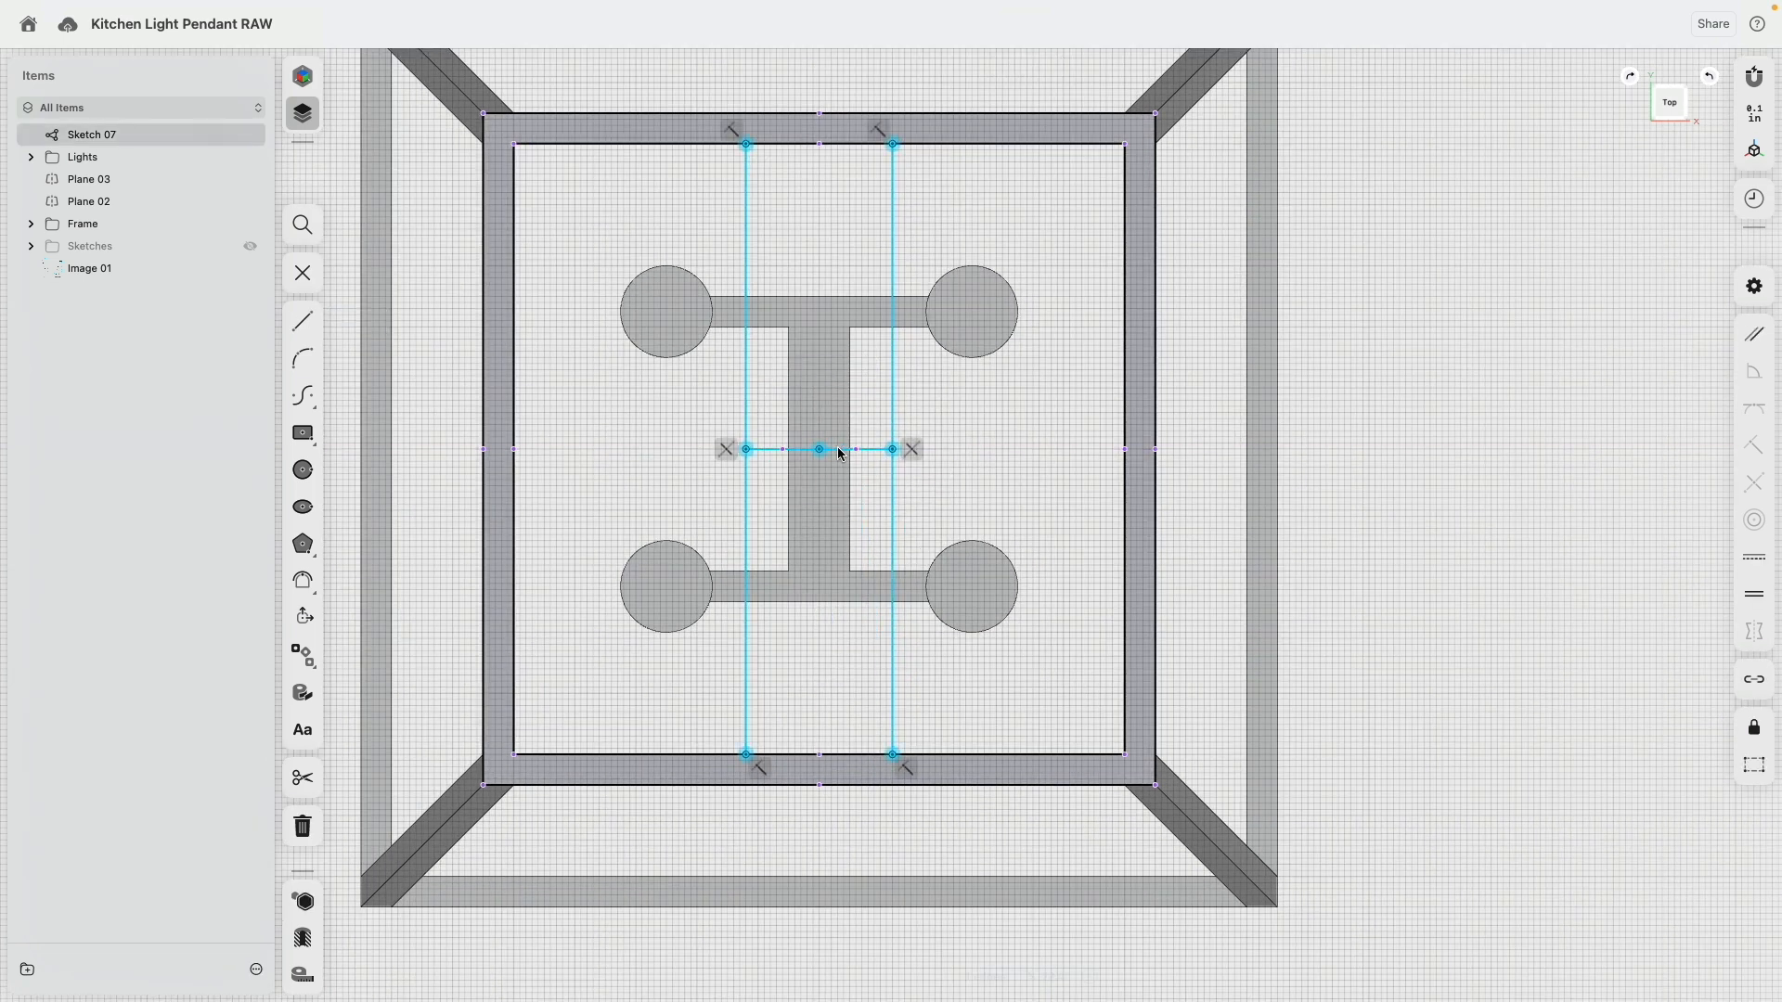
pyautogui.click(1744, 562)
pyautogui.click(803, 452)
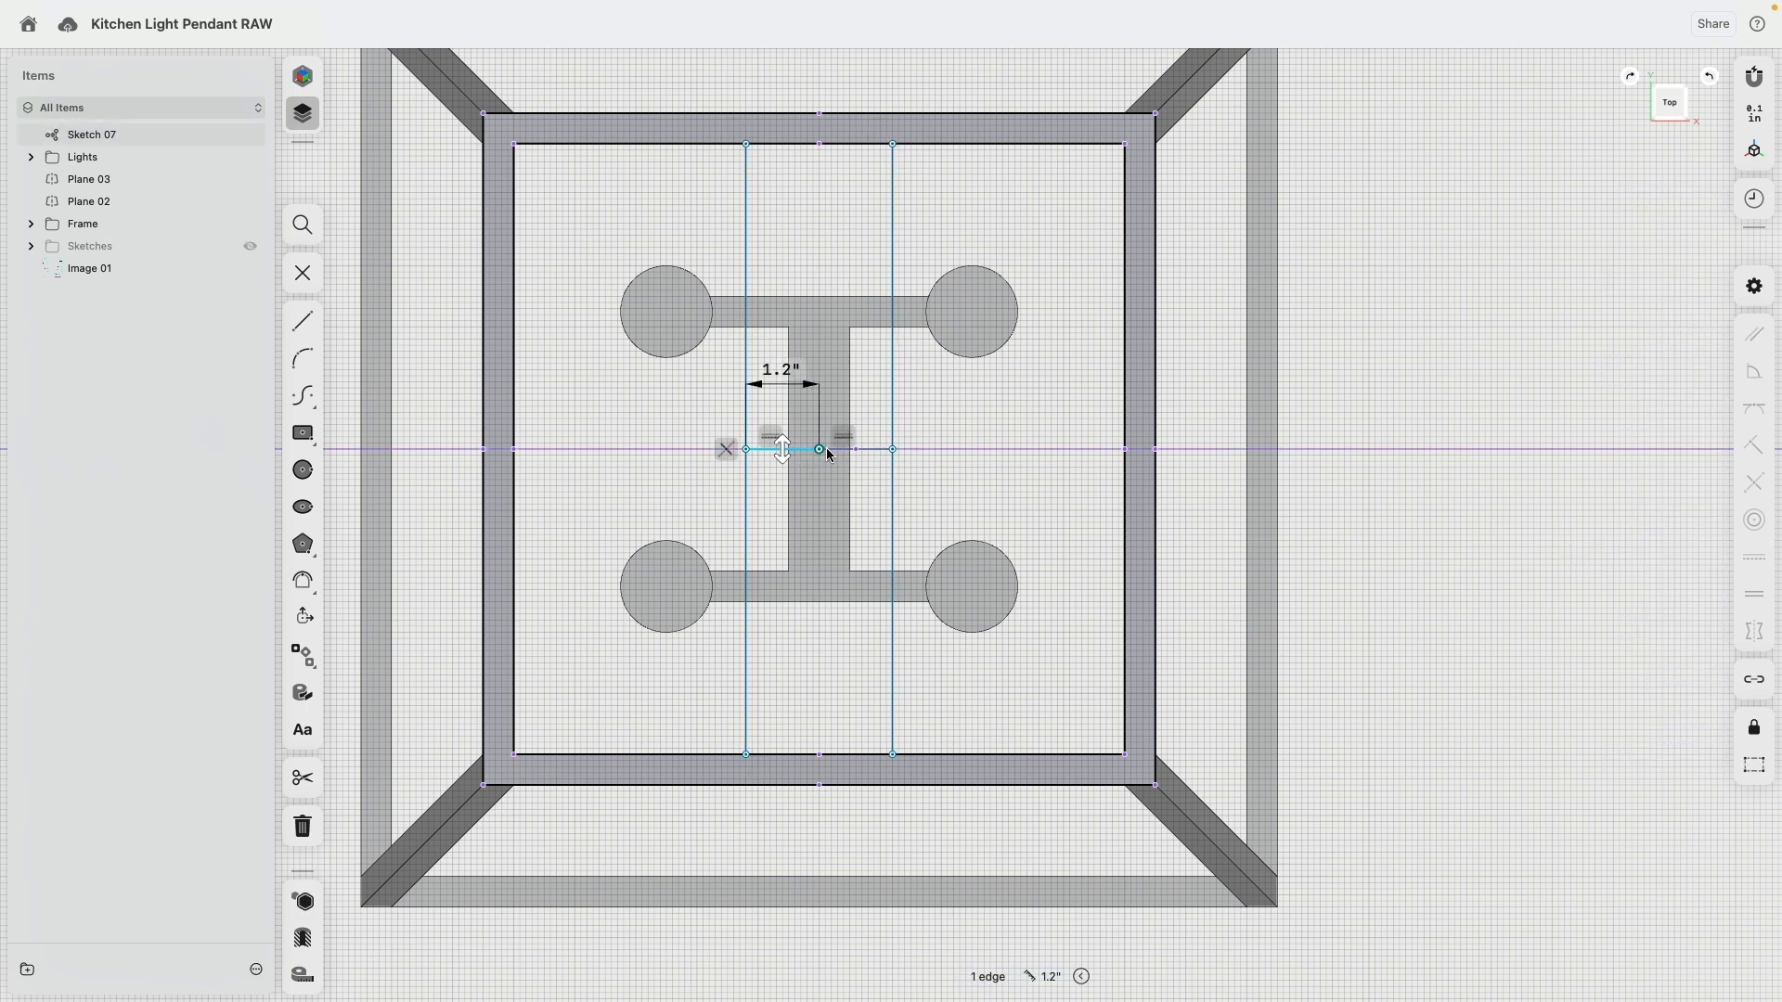
pyautogui.click(849, 450)
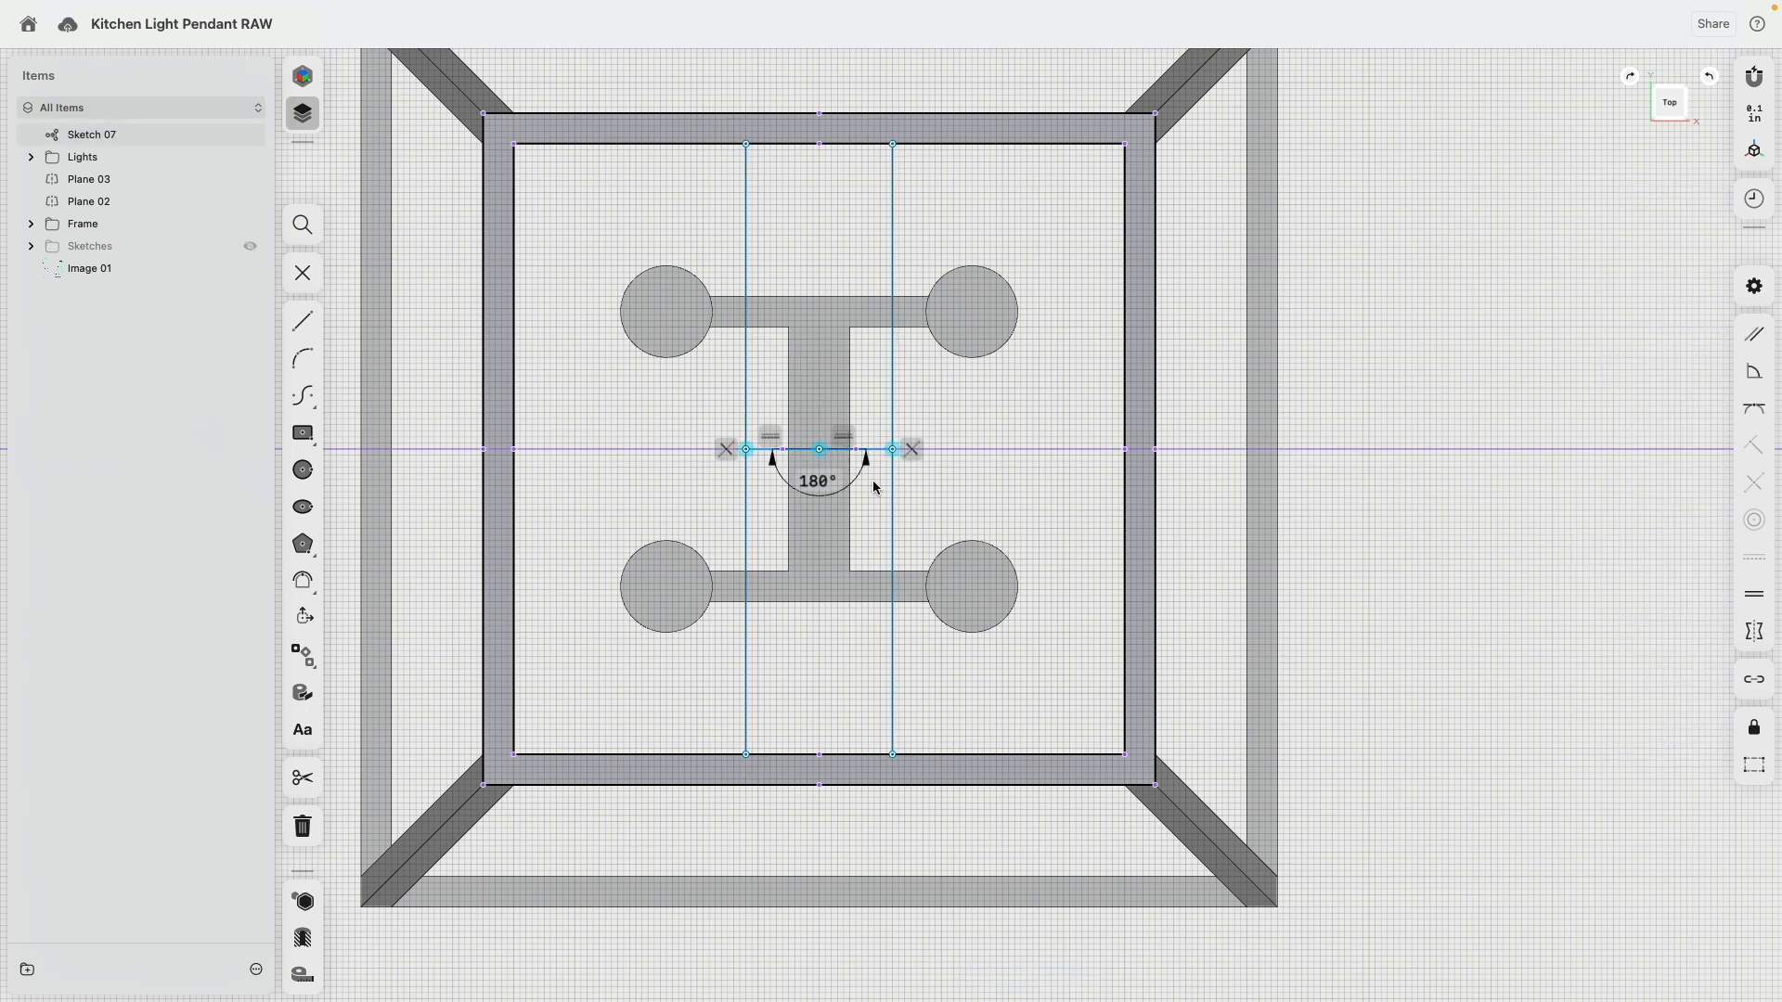
pyautogui.click(1754, 594)
# Set the distance between the crossline's outer endpoints to 1 in.
pyautogui.click(748, 451)
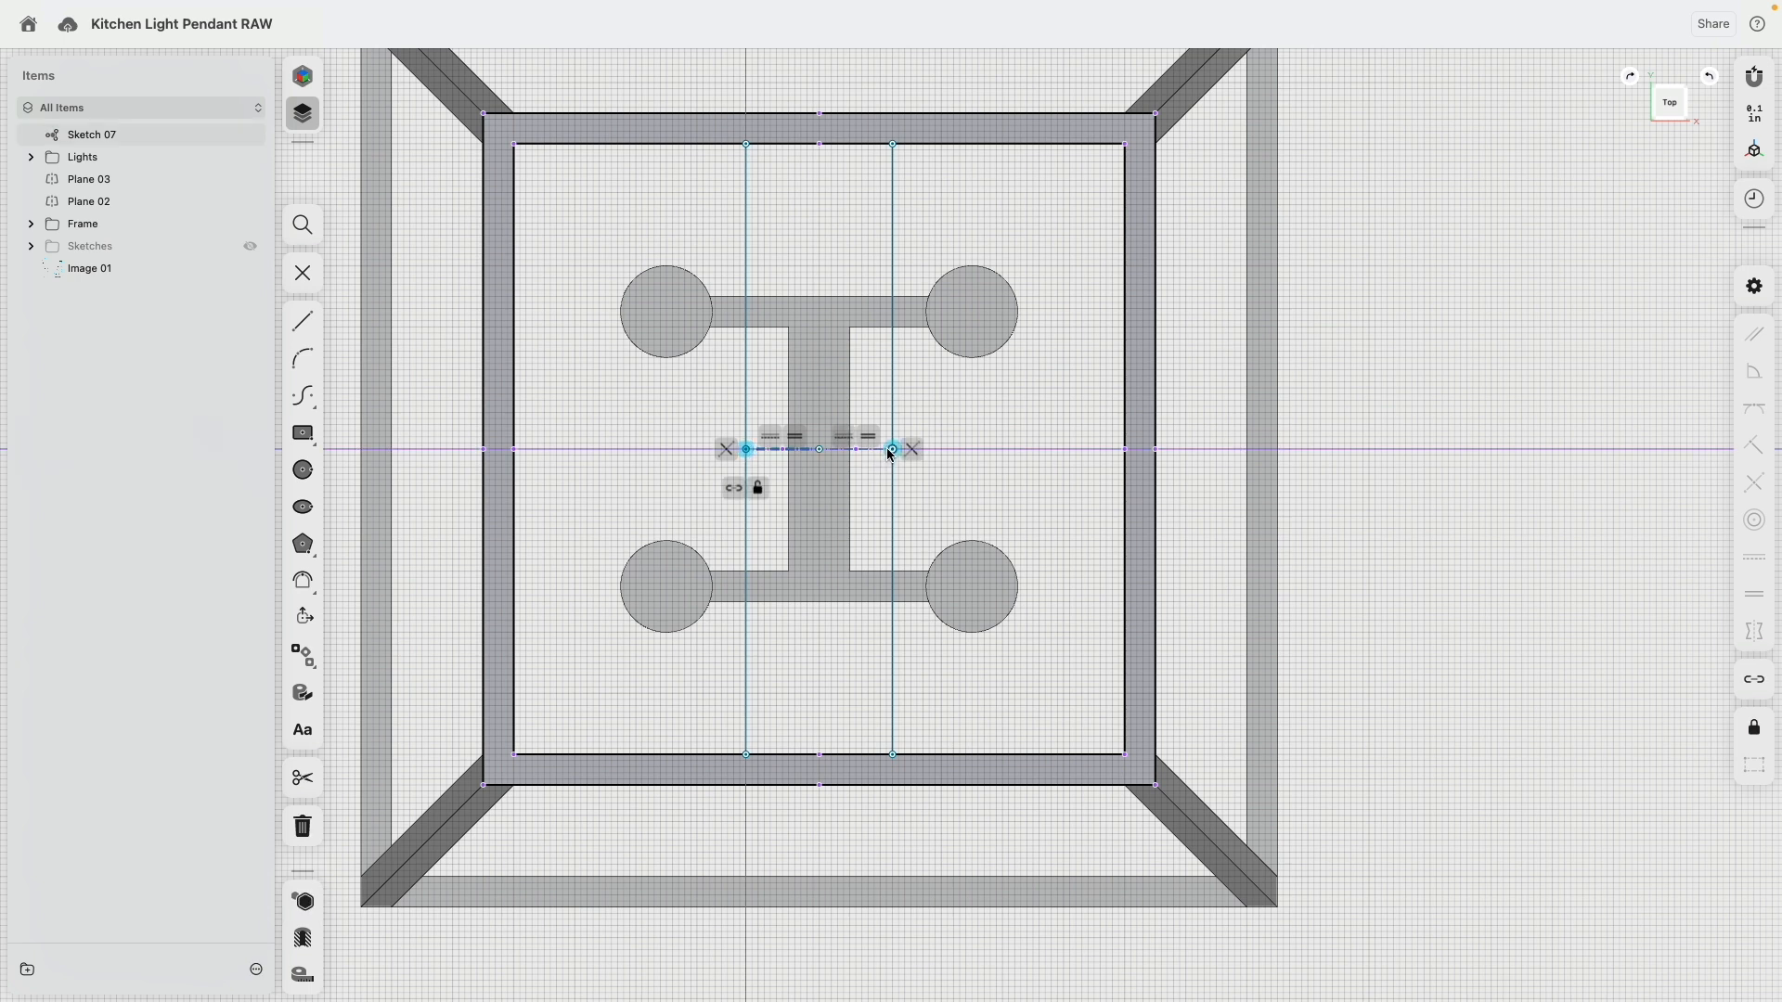
pyautogui.click(891, 451)
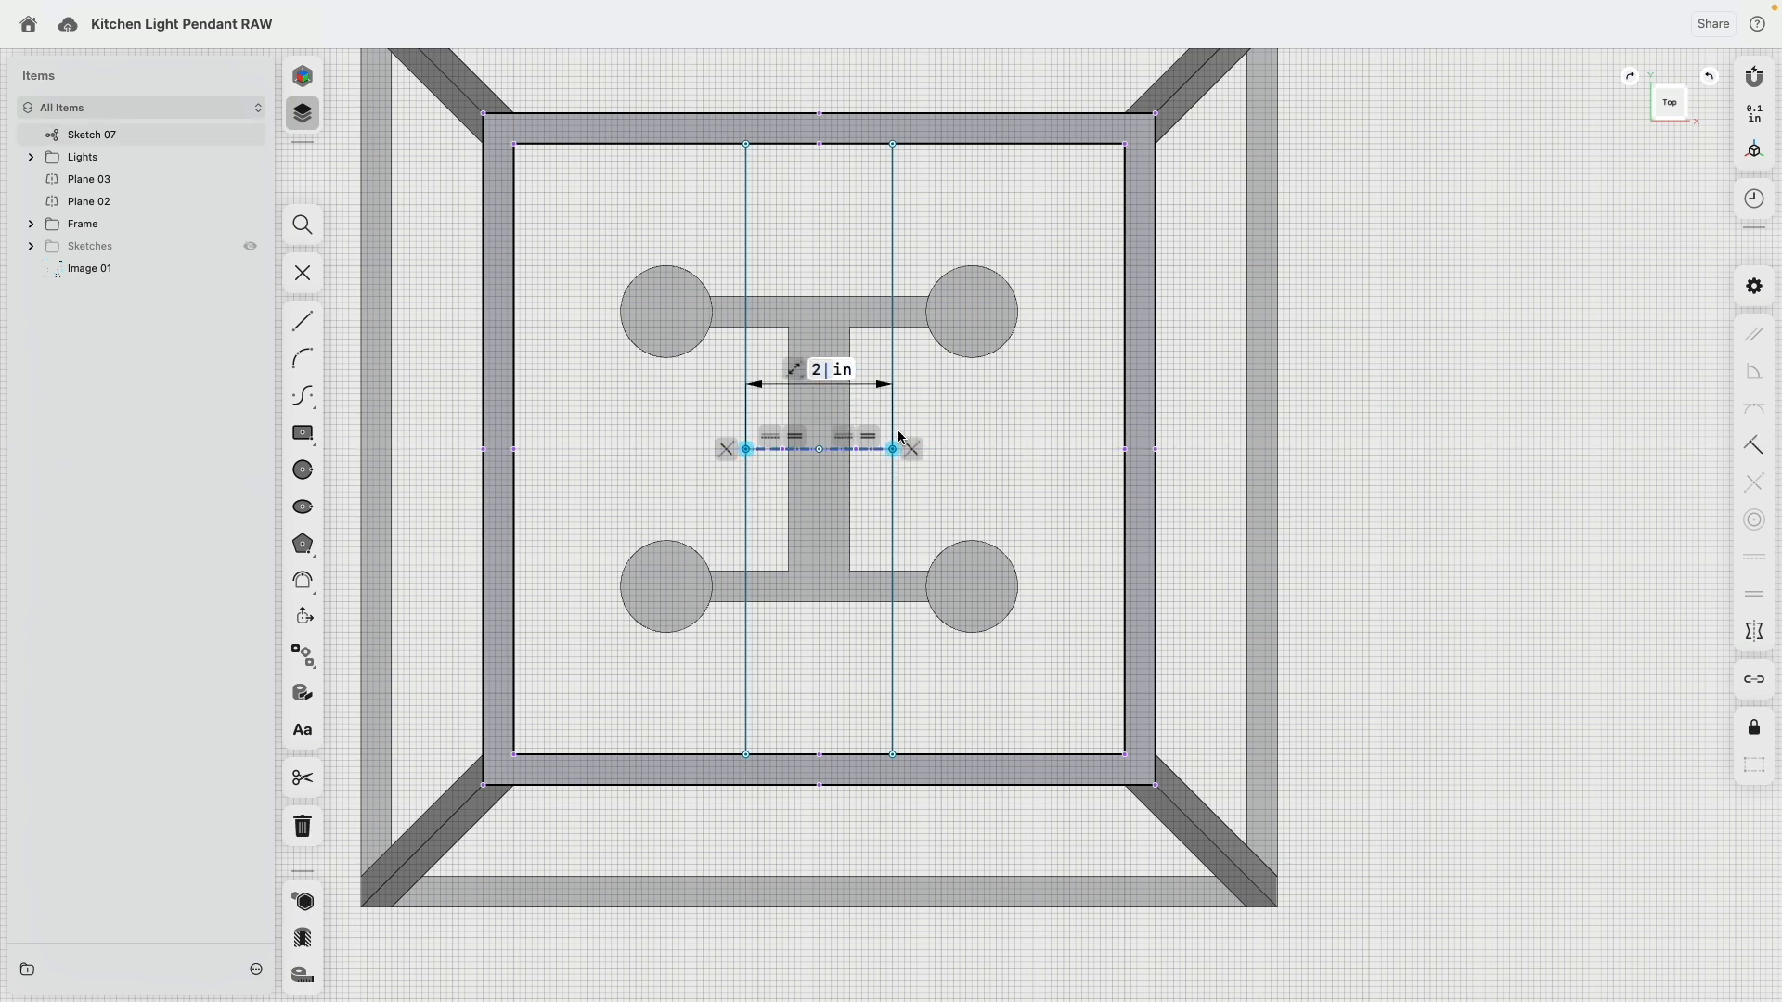
pyautogui.press('Return')
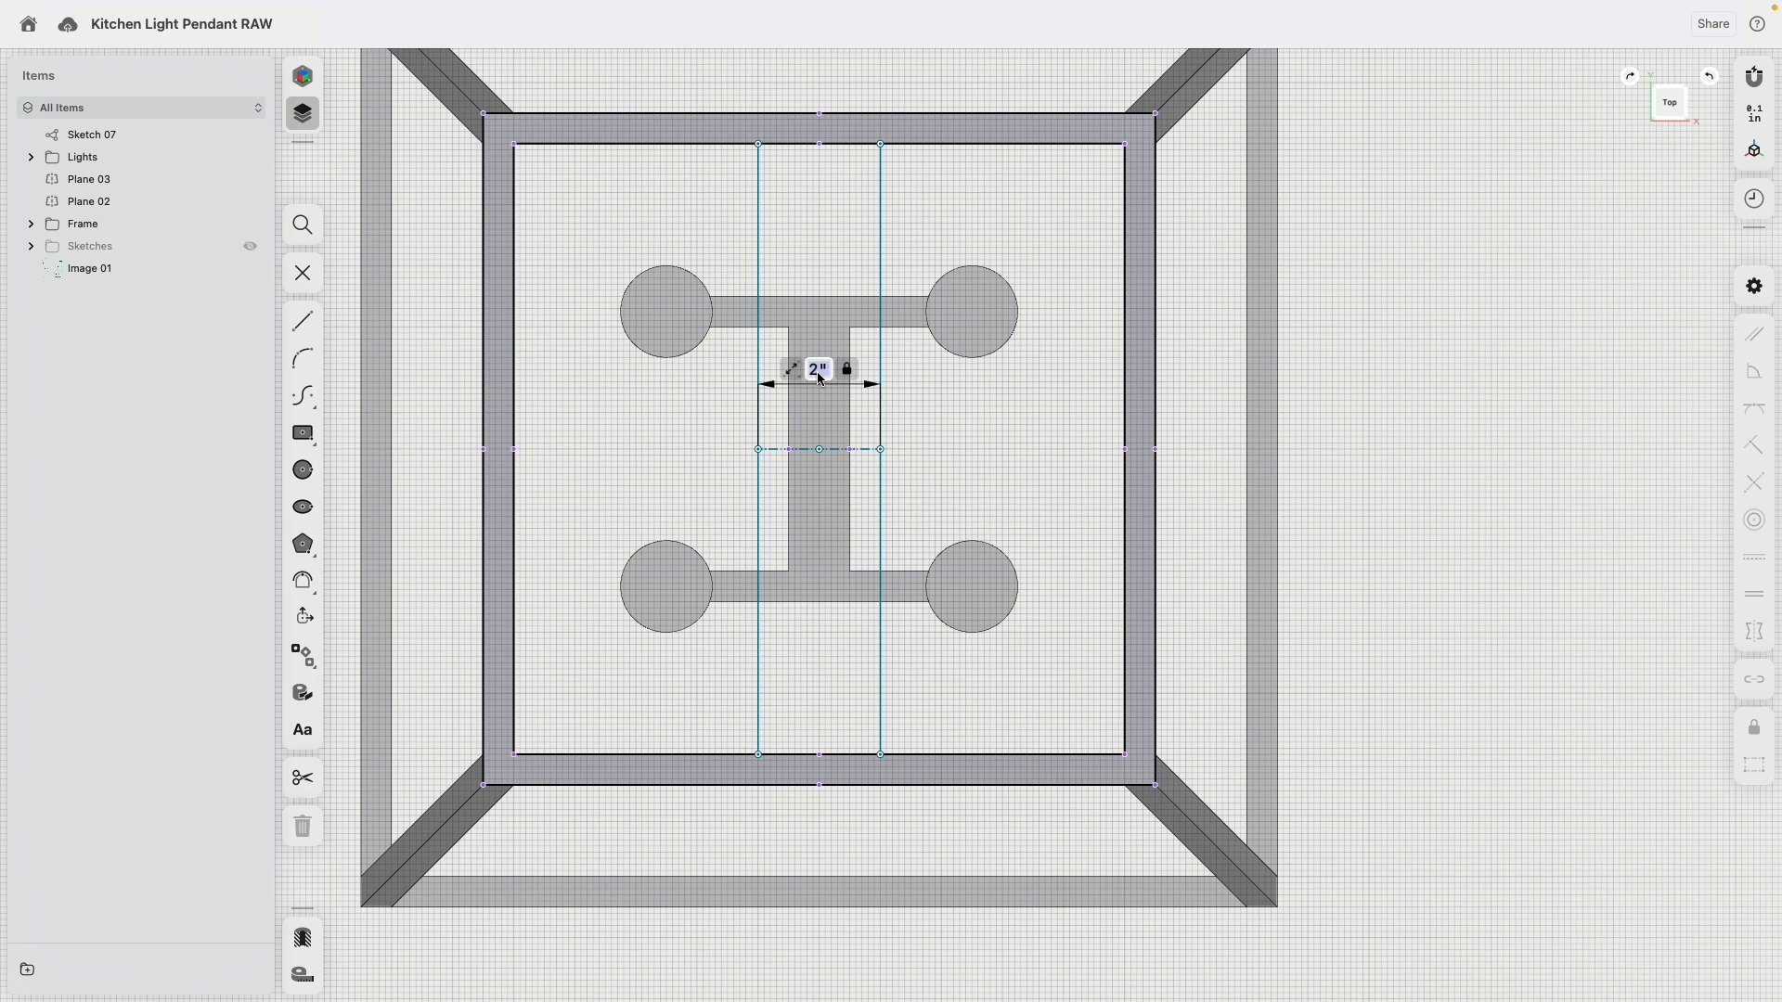
pyautogui.press('Return')
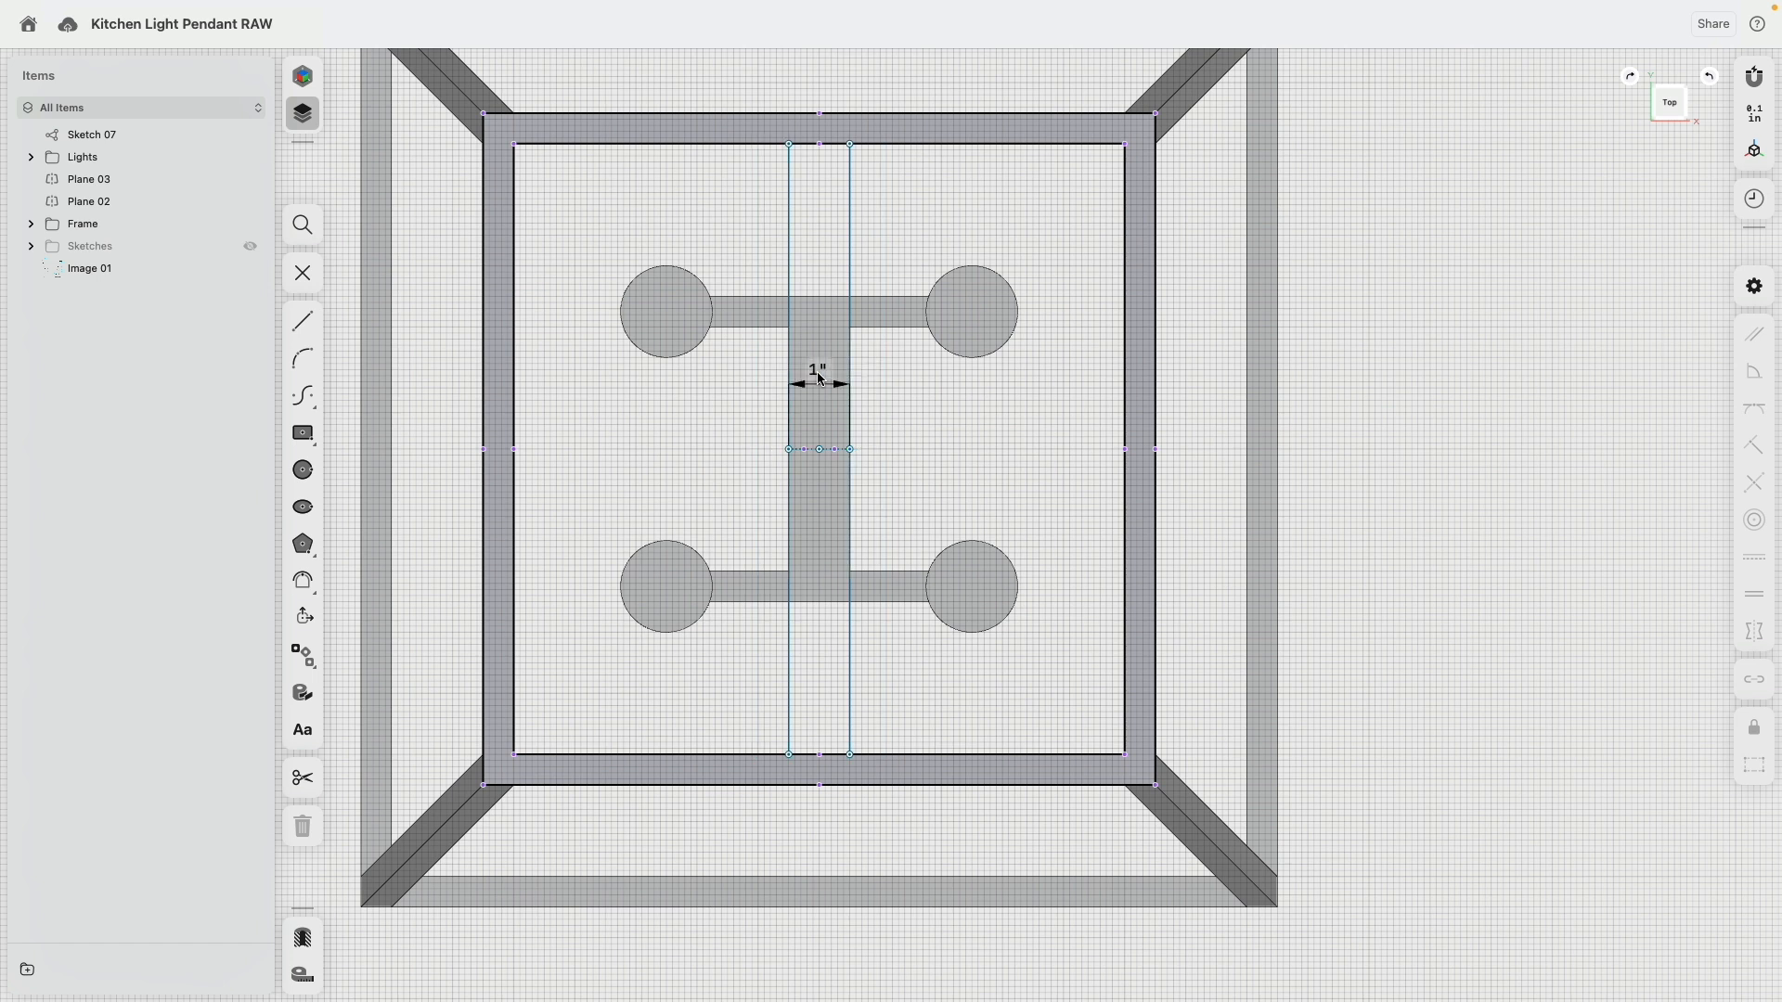
# Extrude the narrow center strip 0.5 in as a new body to form the frame's top crossbar.
pyautogui.scroll(-3, 914, 564)
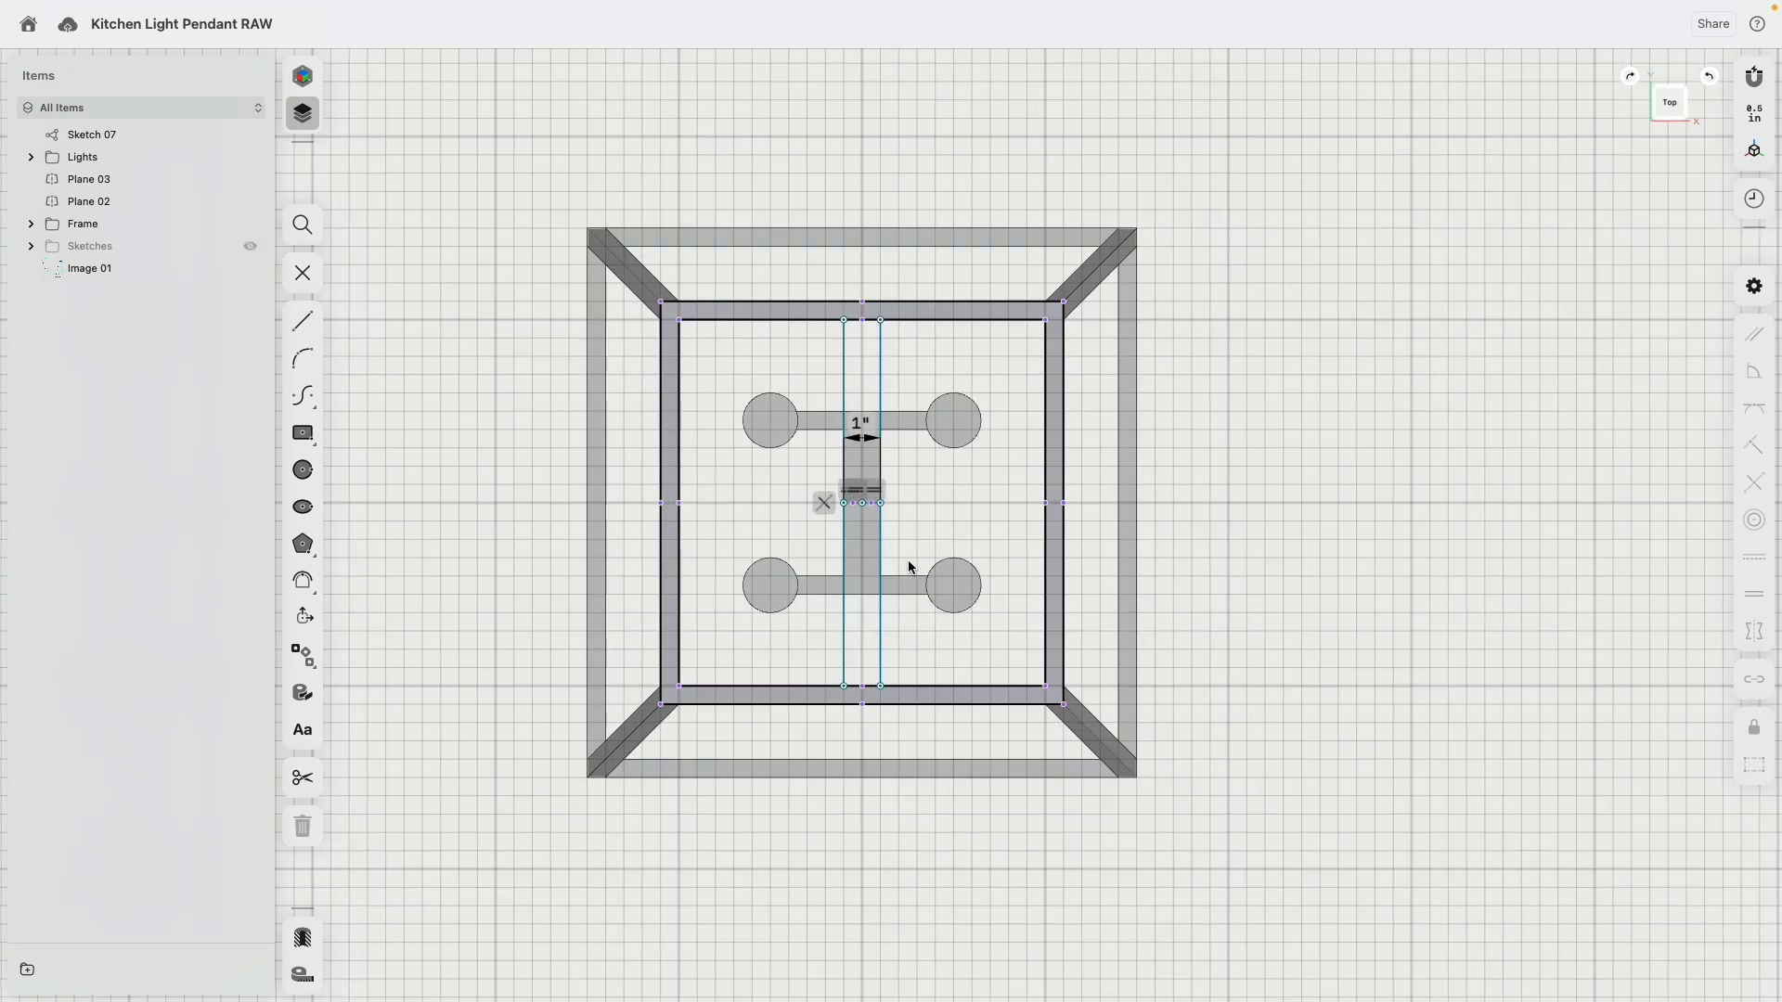
pyautogui.moveTo(979, 743)
pyautogui.mouseDown(button='right')
pyautogui.moveTo(870, 634)
pyautogui.moveTo(900, 436)
pyautogui.moveTo(921, 362)
pyautogui.moveTo(947, 353)
pyautogui.moveTo(899, 495)
pyautogui.mouseUp(button='right')
pyautogui.click(921, 362)
pyautogui.press('e')
pyautogui.scroll(3, 898, 495)
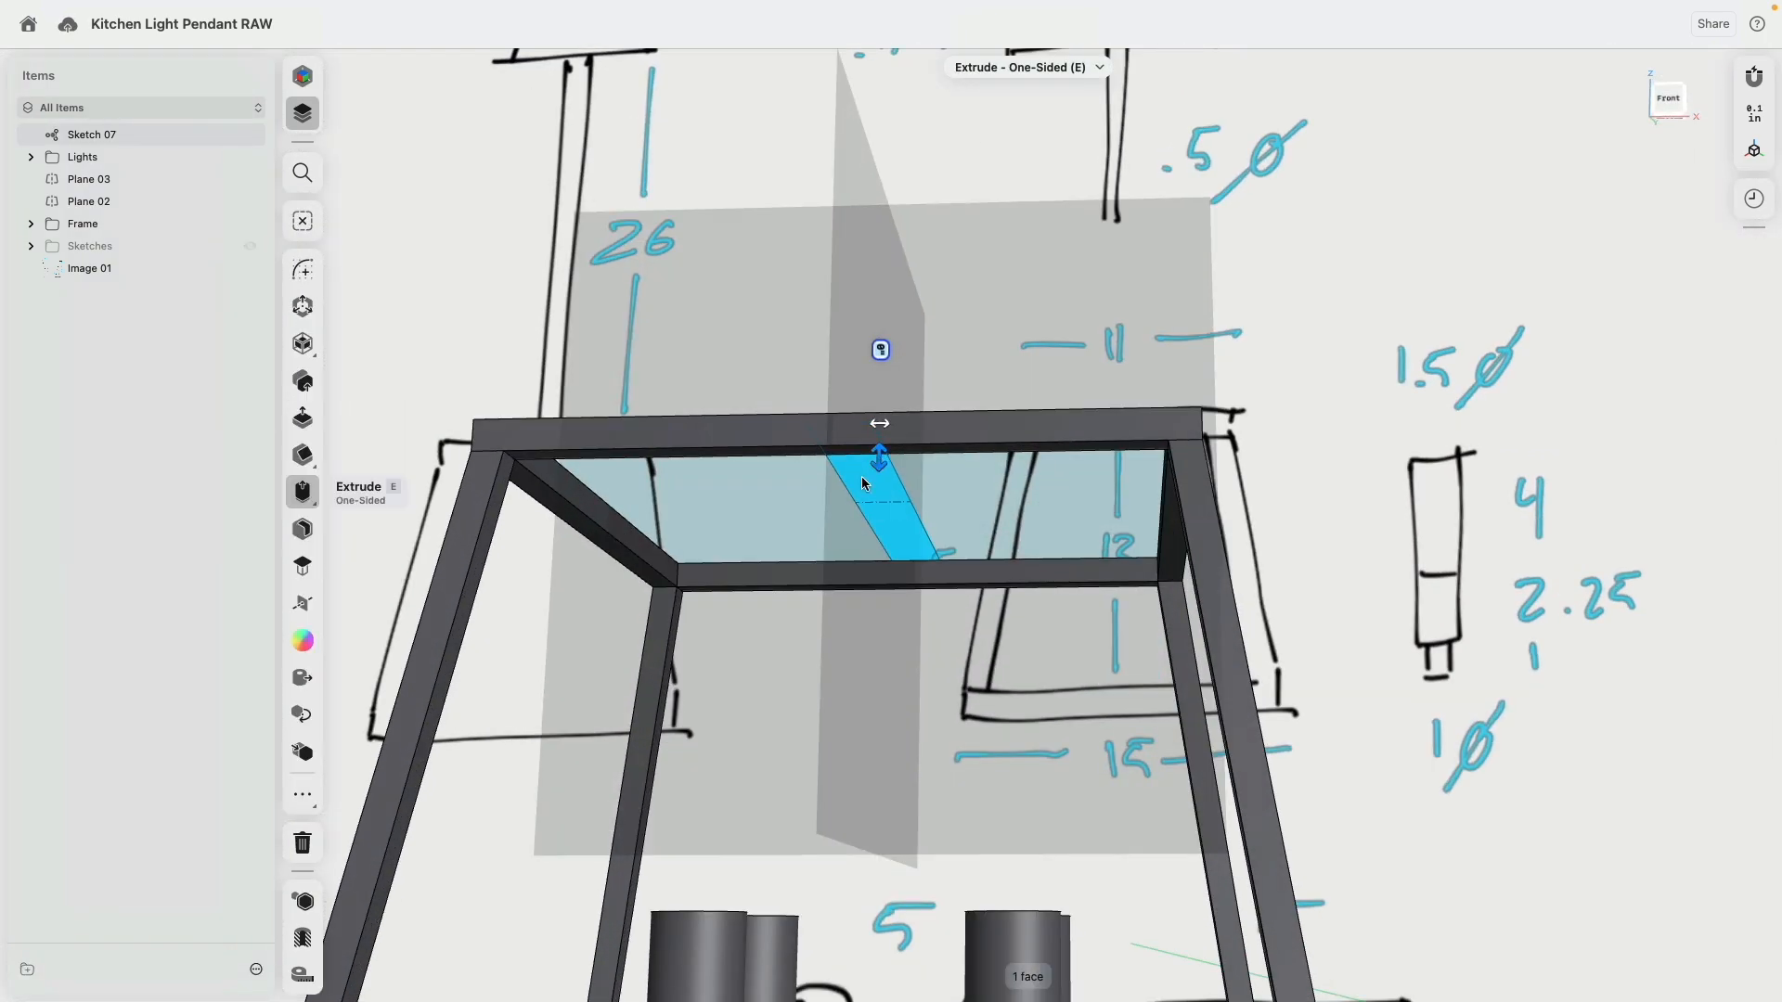
pyautogui.moveTo(663, 477); pyautogui.dragTo(672, 456)
pyautogui.scroll(-2, 759, 611)
pyautogui.click(862, 490)
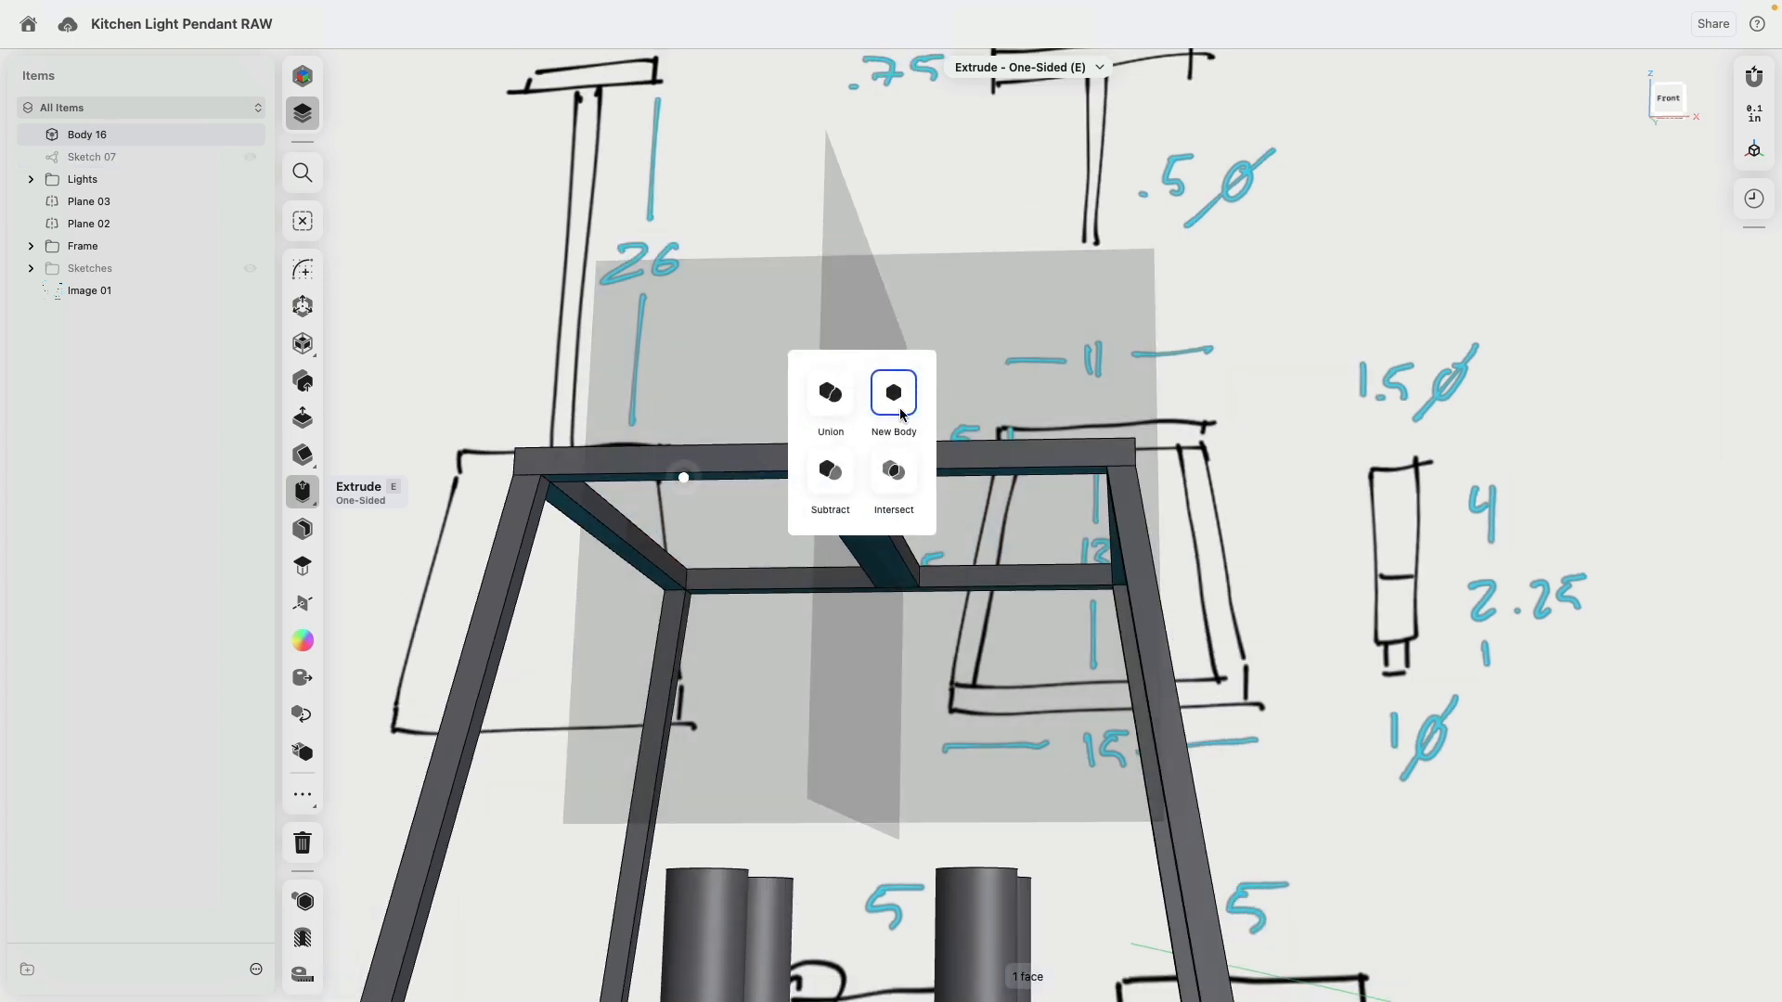
pyautogui.click(503, 332)
pyautogui.moveTo(668, 464); pyautogui.dragTo(733, 627, button='right')
pyautogui.scroll(-3, 733, 627)
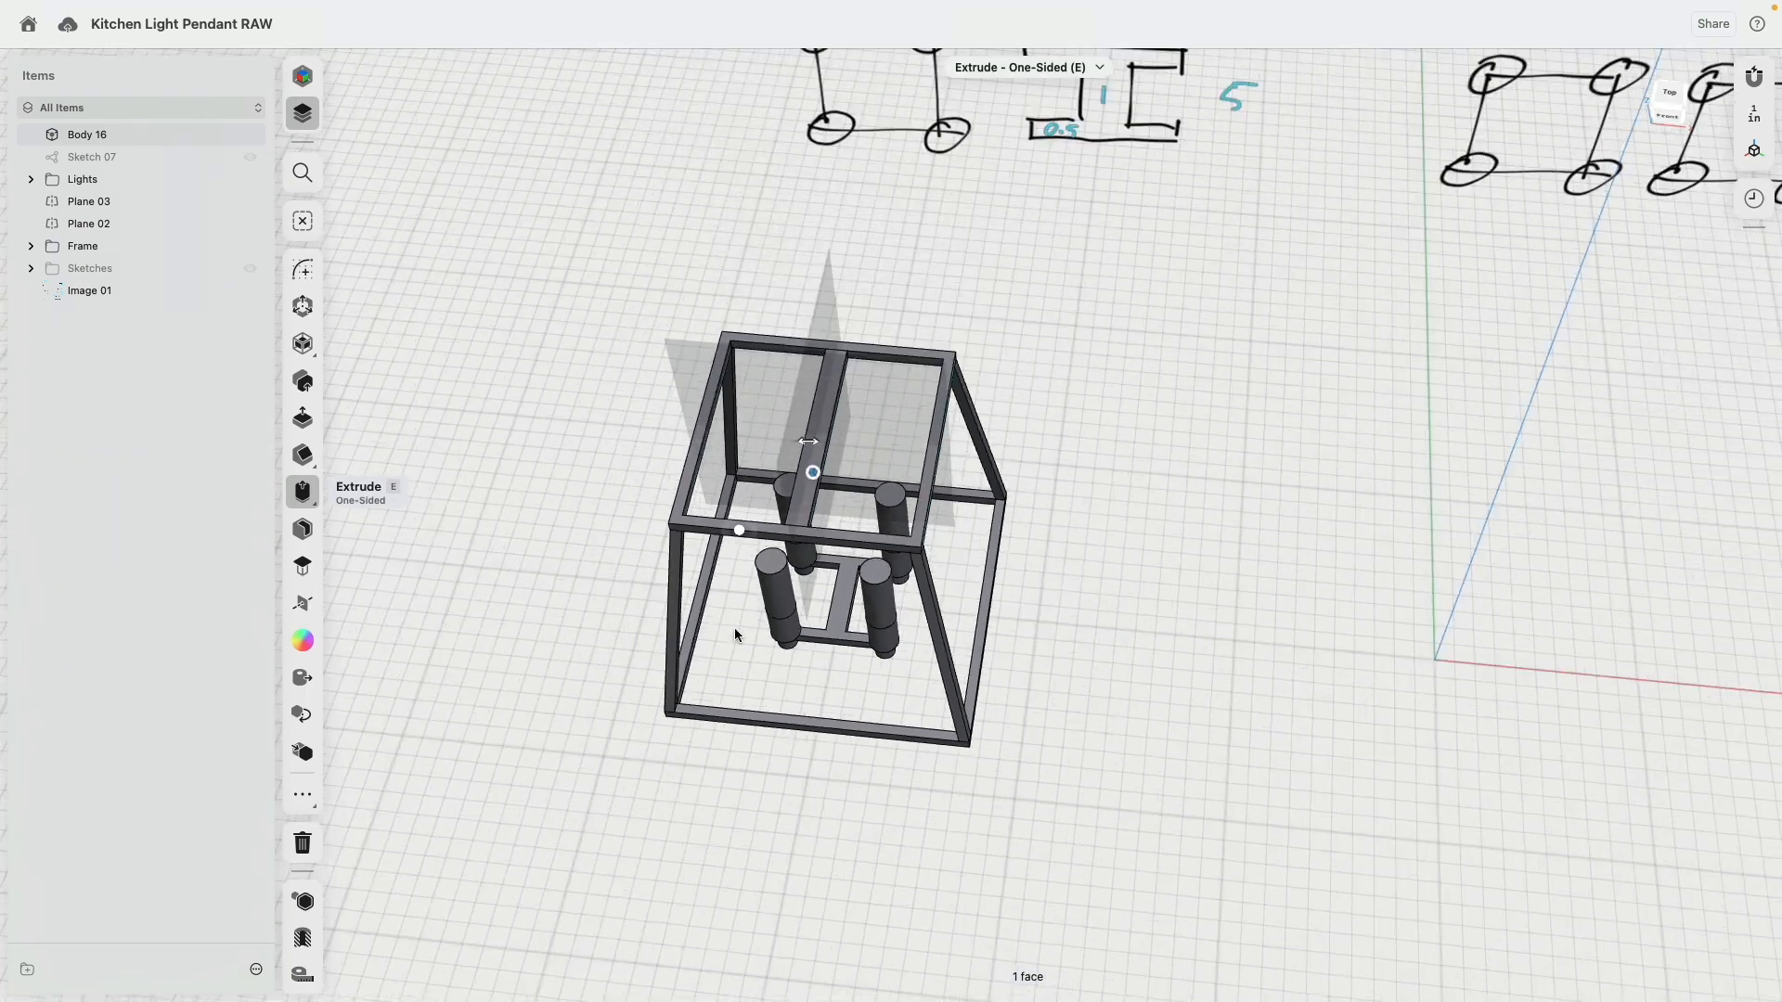
pyautogui.click(1231, 557)
# File Body 16 in the Frame folder and Sketch 07 in Sketches, and hide Plane 02 and Plane 03.
pyautogui.moveTo(1232, 557)
pyautogui.mouseDown(button='right')
pyautogui.moveTo(1106, 564)
pyautogui.moveTo(1091, 588)
pyautogui.mouseUp(button='right')
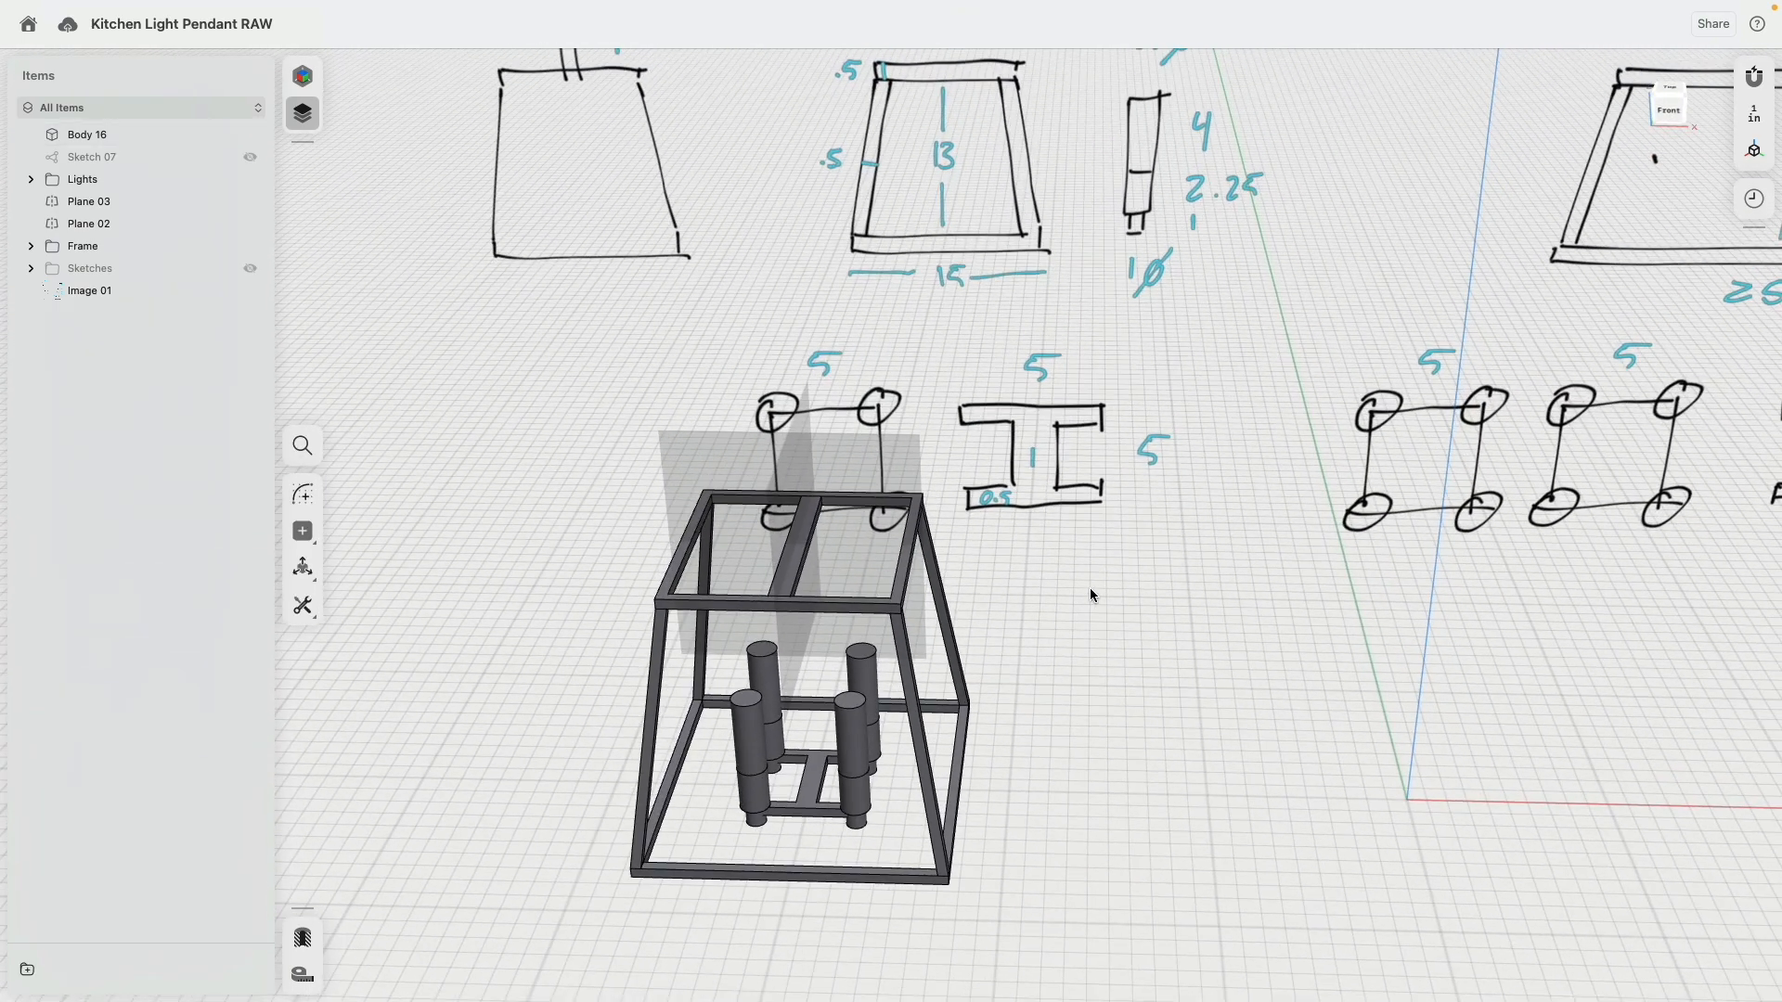
pyautogui.moveTo(107, 157)
pyautogui.mouseDown()
pyautogui.moveTo(148, 237)
pyautogui.moveTo(132, 265)
pyautogui.moveTo(141, 160)
pyautogui.moveTo(133, 229)
pyautogui.mouseUp()
pyautogui.scroll(-10, 491, 458)
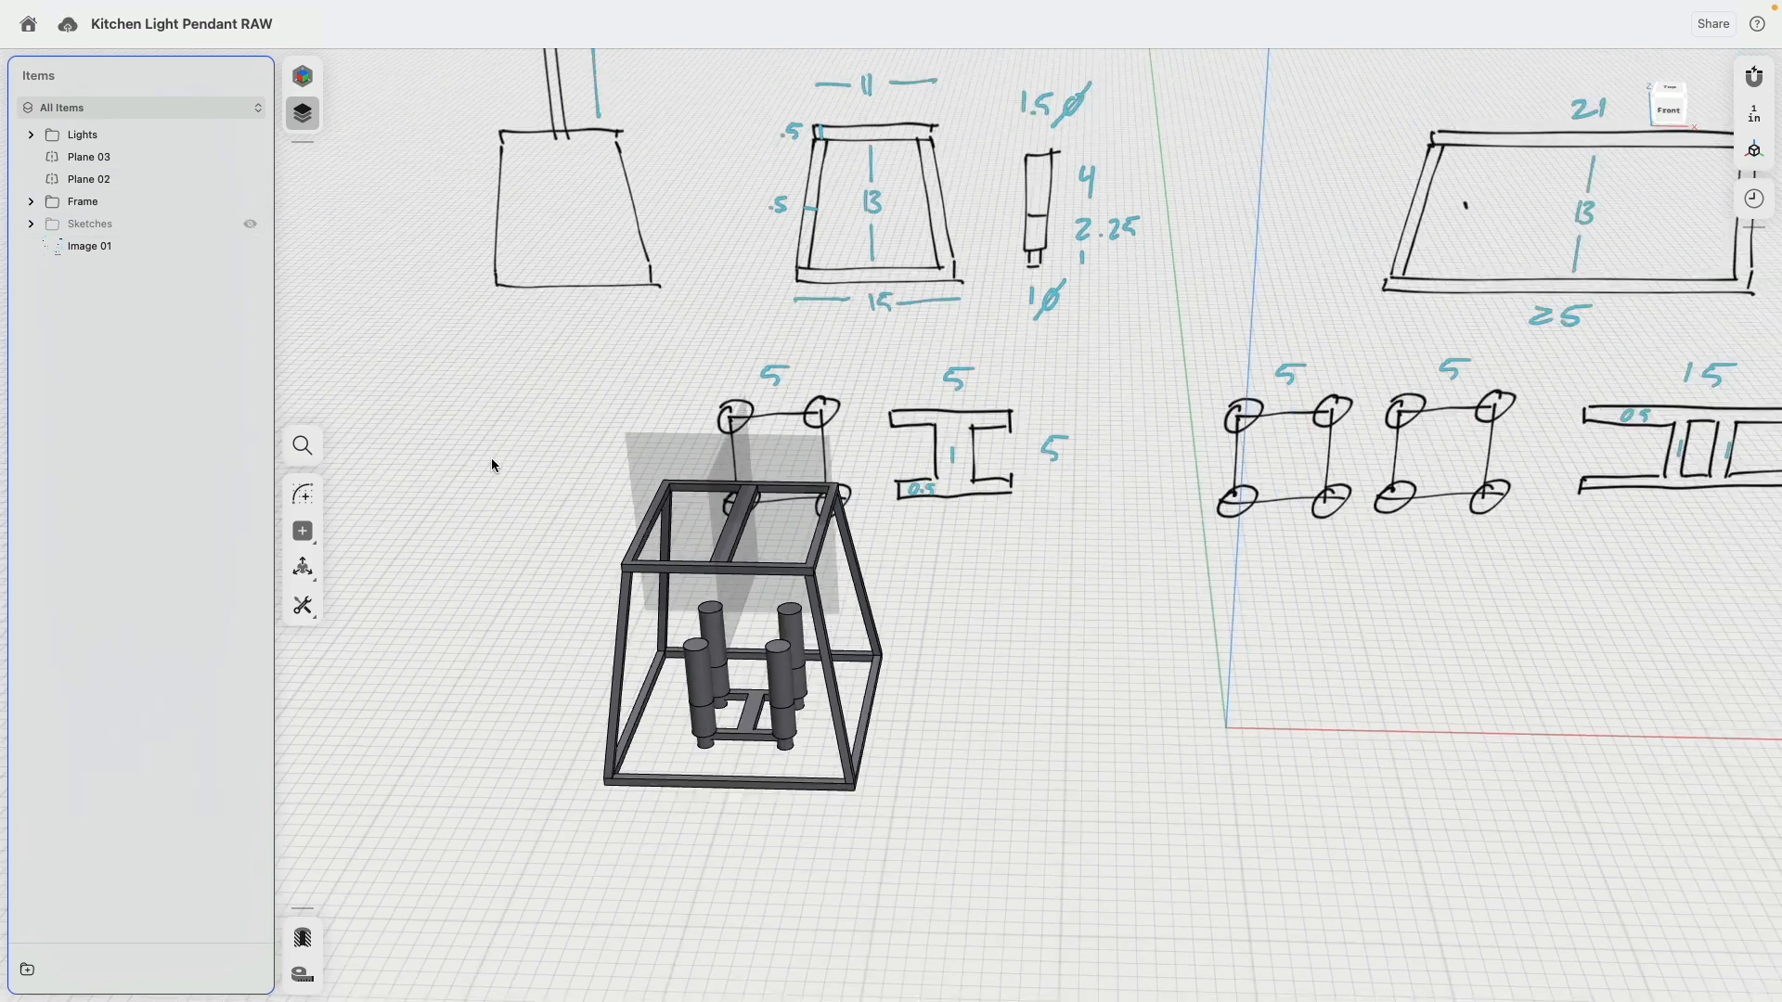
pyautogui.click(251, 179)
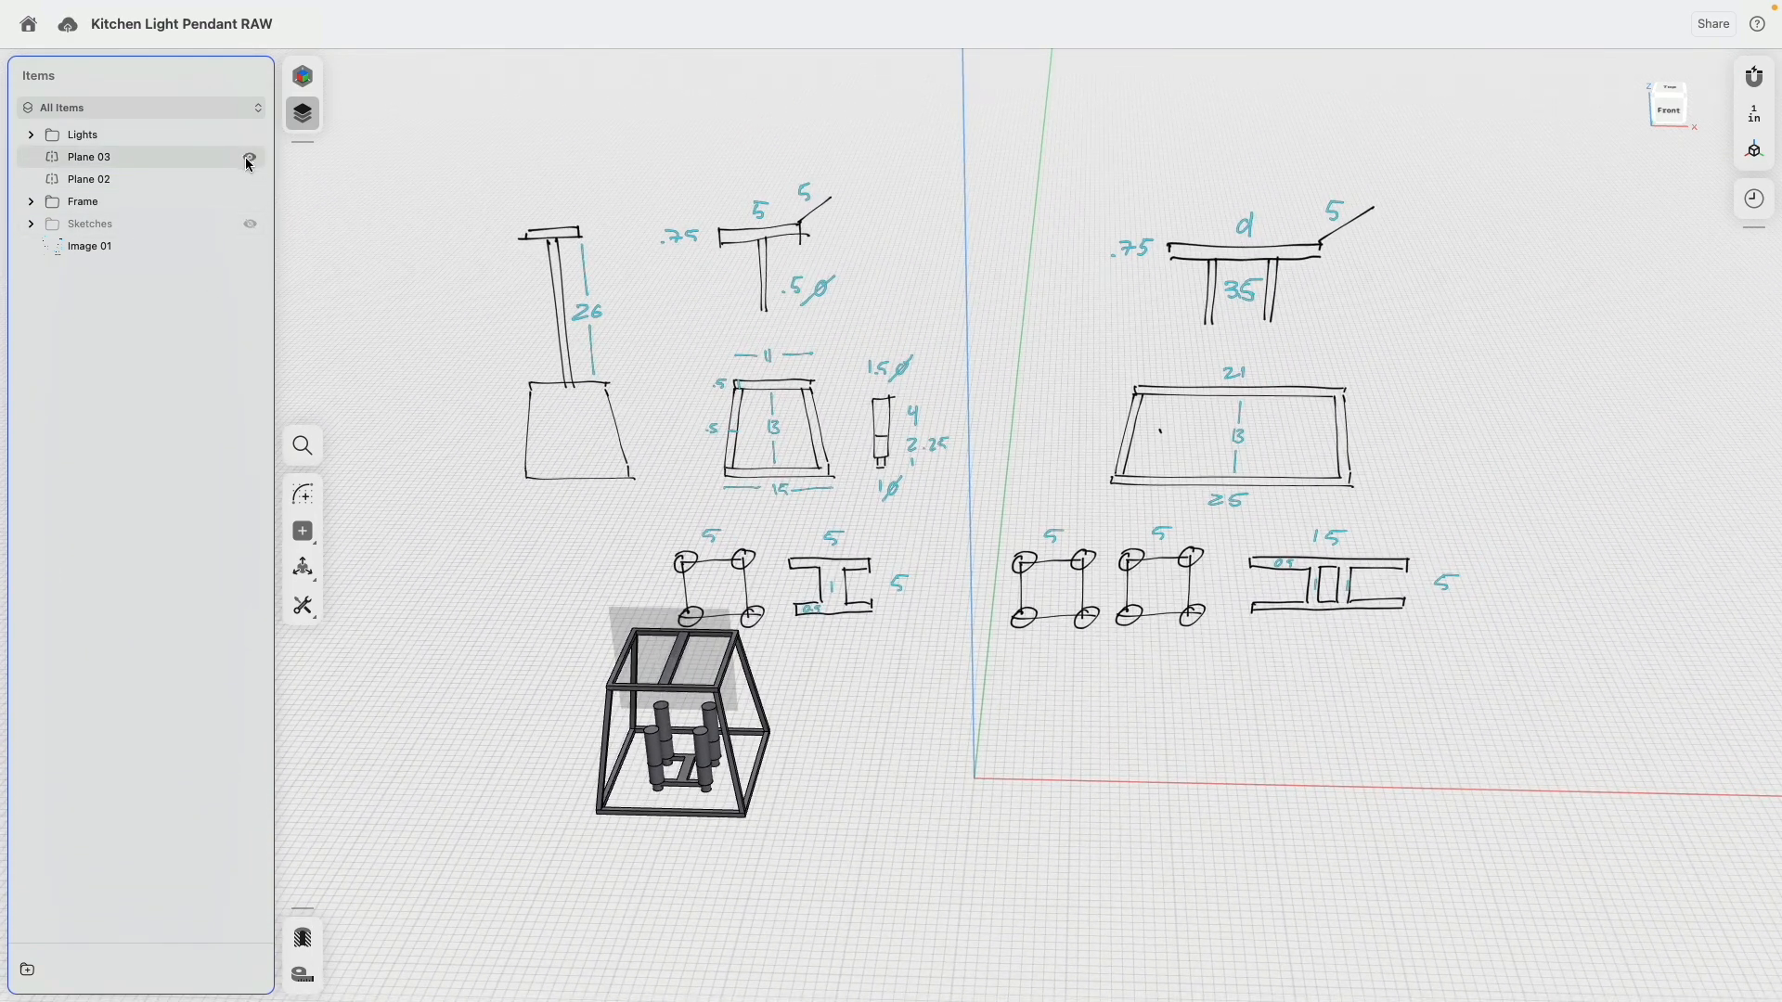
pyautogui.click(250, 157)
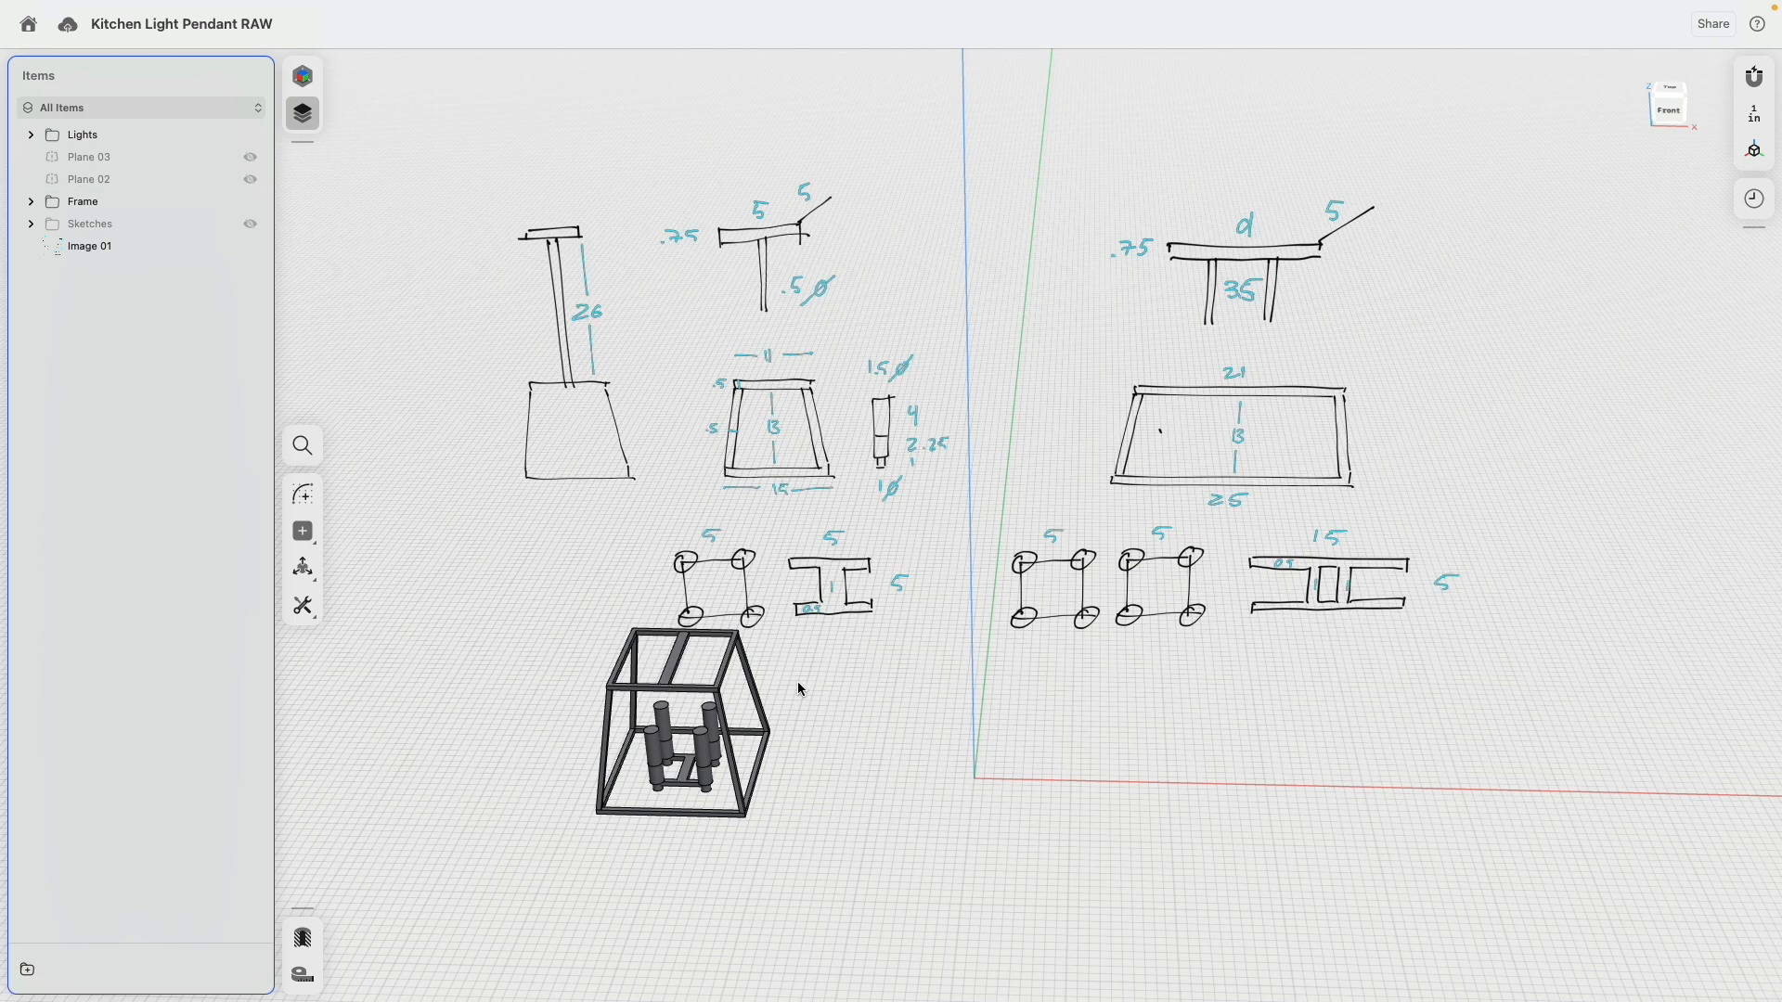
# Add a construction plane offset 26.75 in above the top face of the frame's crossbar.
pyautogui.scroll(5, 801, 689)
pyautogui.click(591, 613)
pyautogui.hscroll(-5, 710, 498)
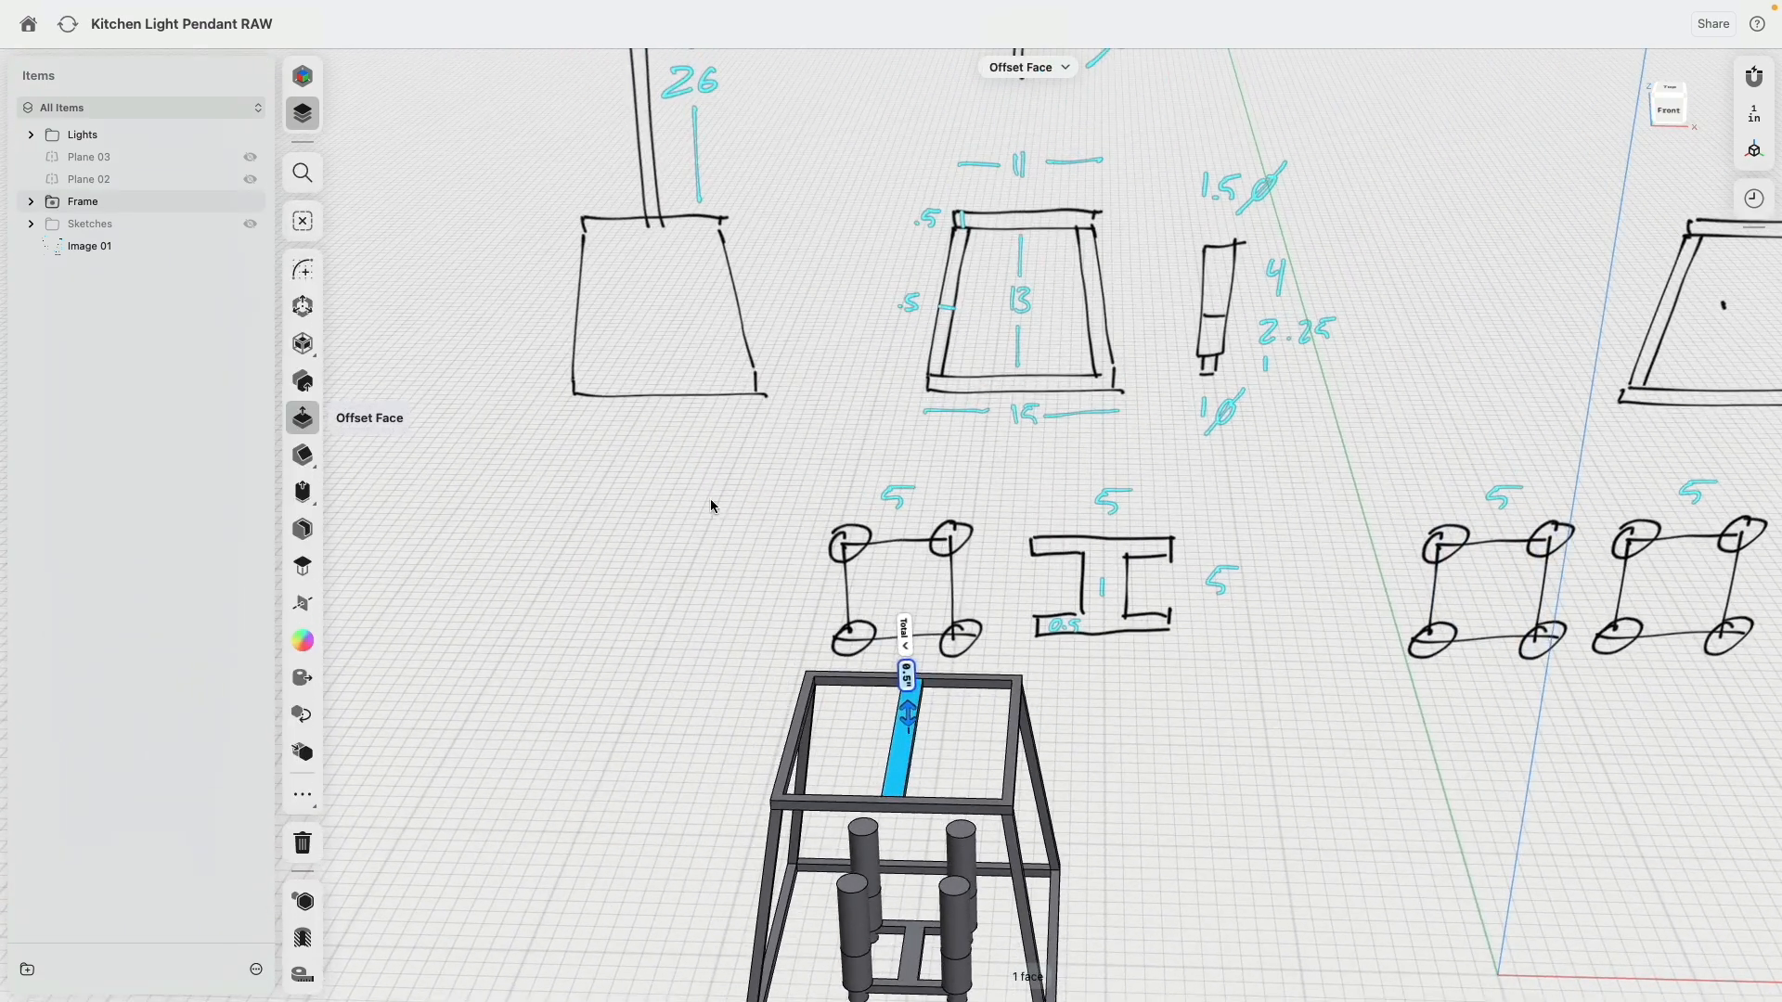
pyautogui.scroll(-5, 552, 509)
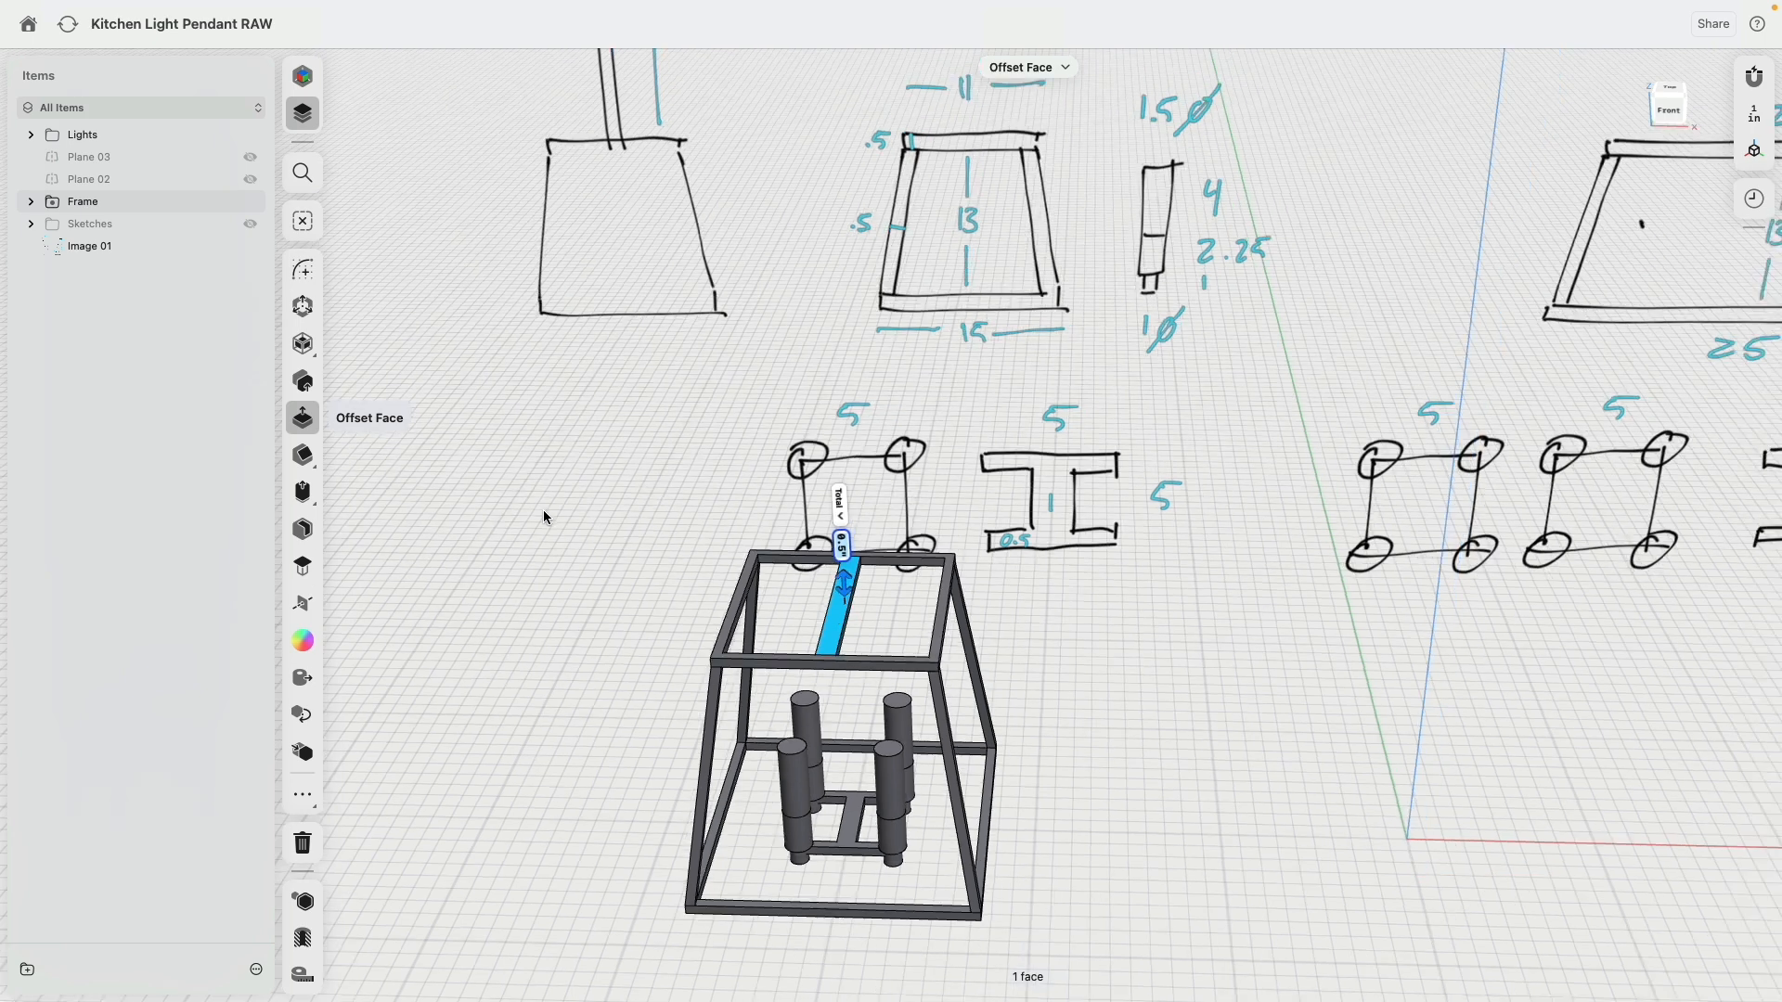
pyautogui.click(311, 572)
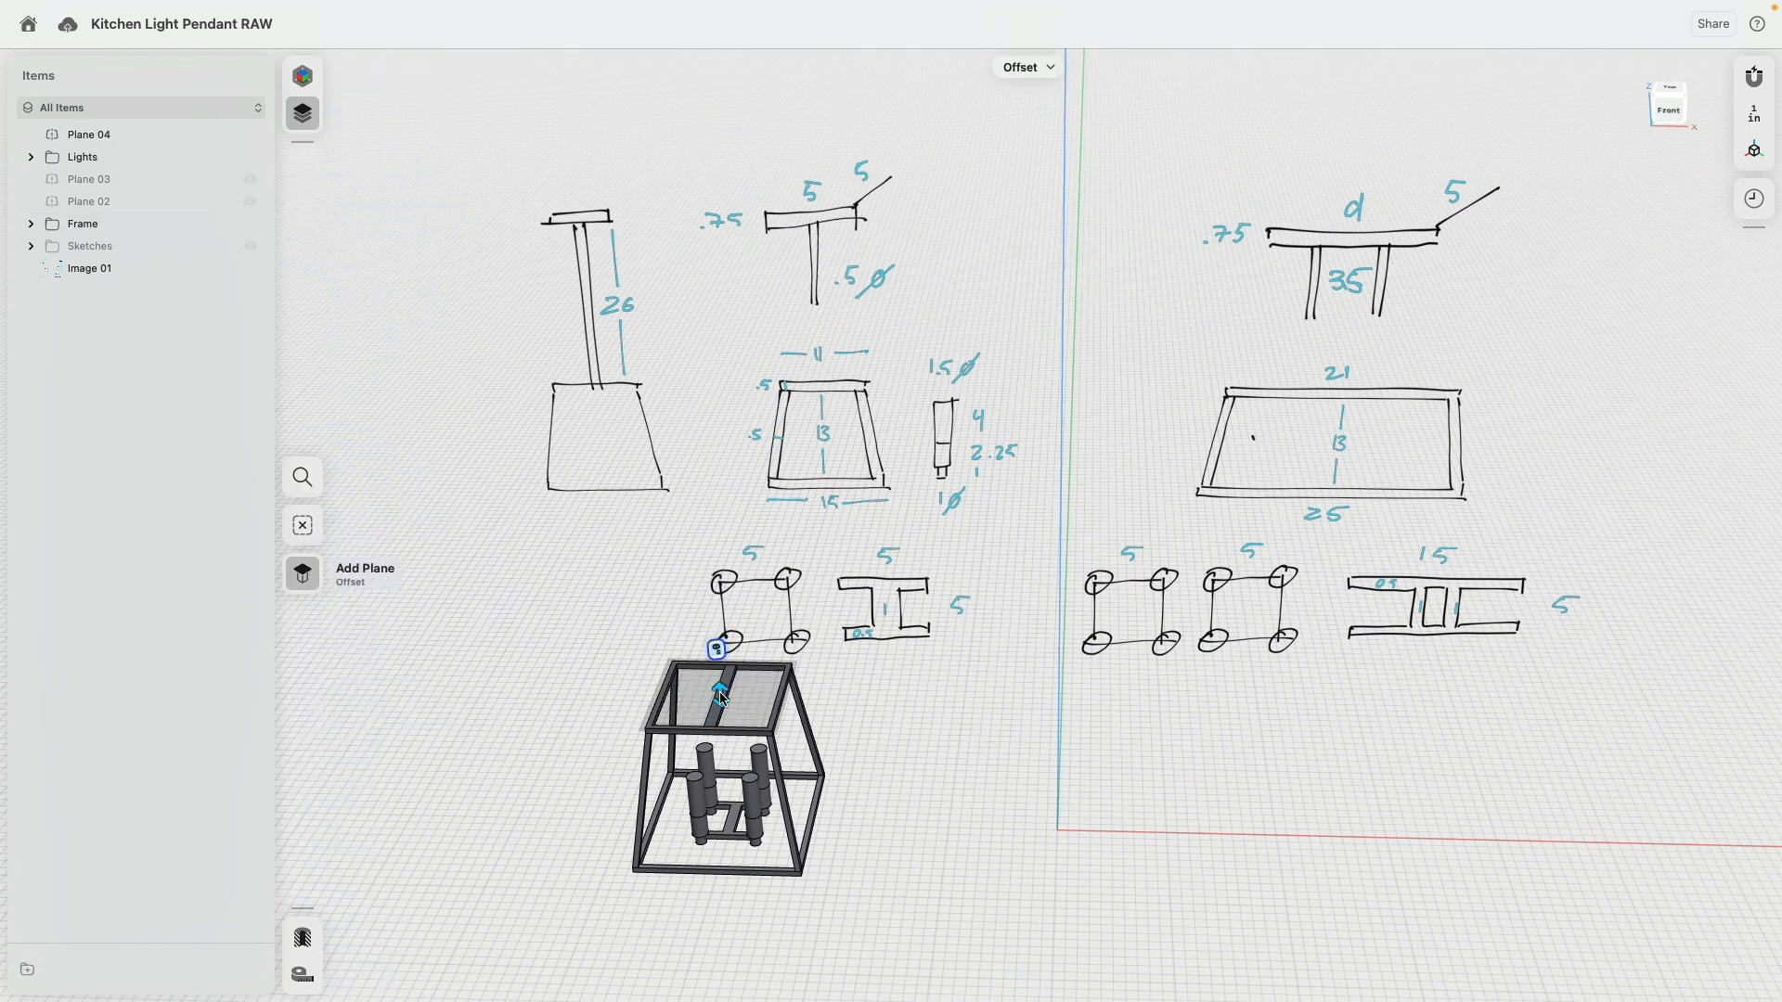
pyautogui.moveTo(723, 676); pyautogui.dragTo(715, 422)
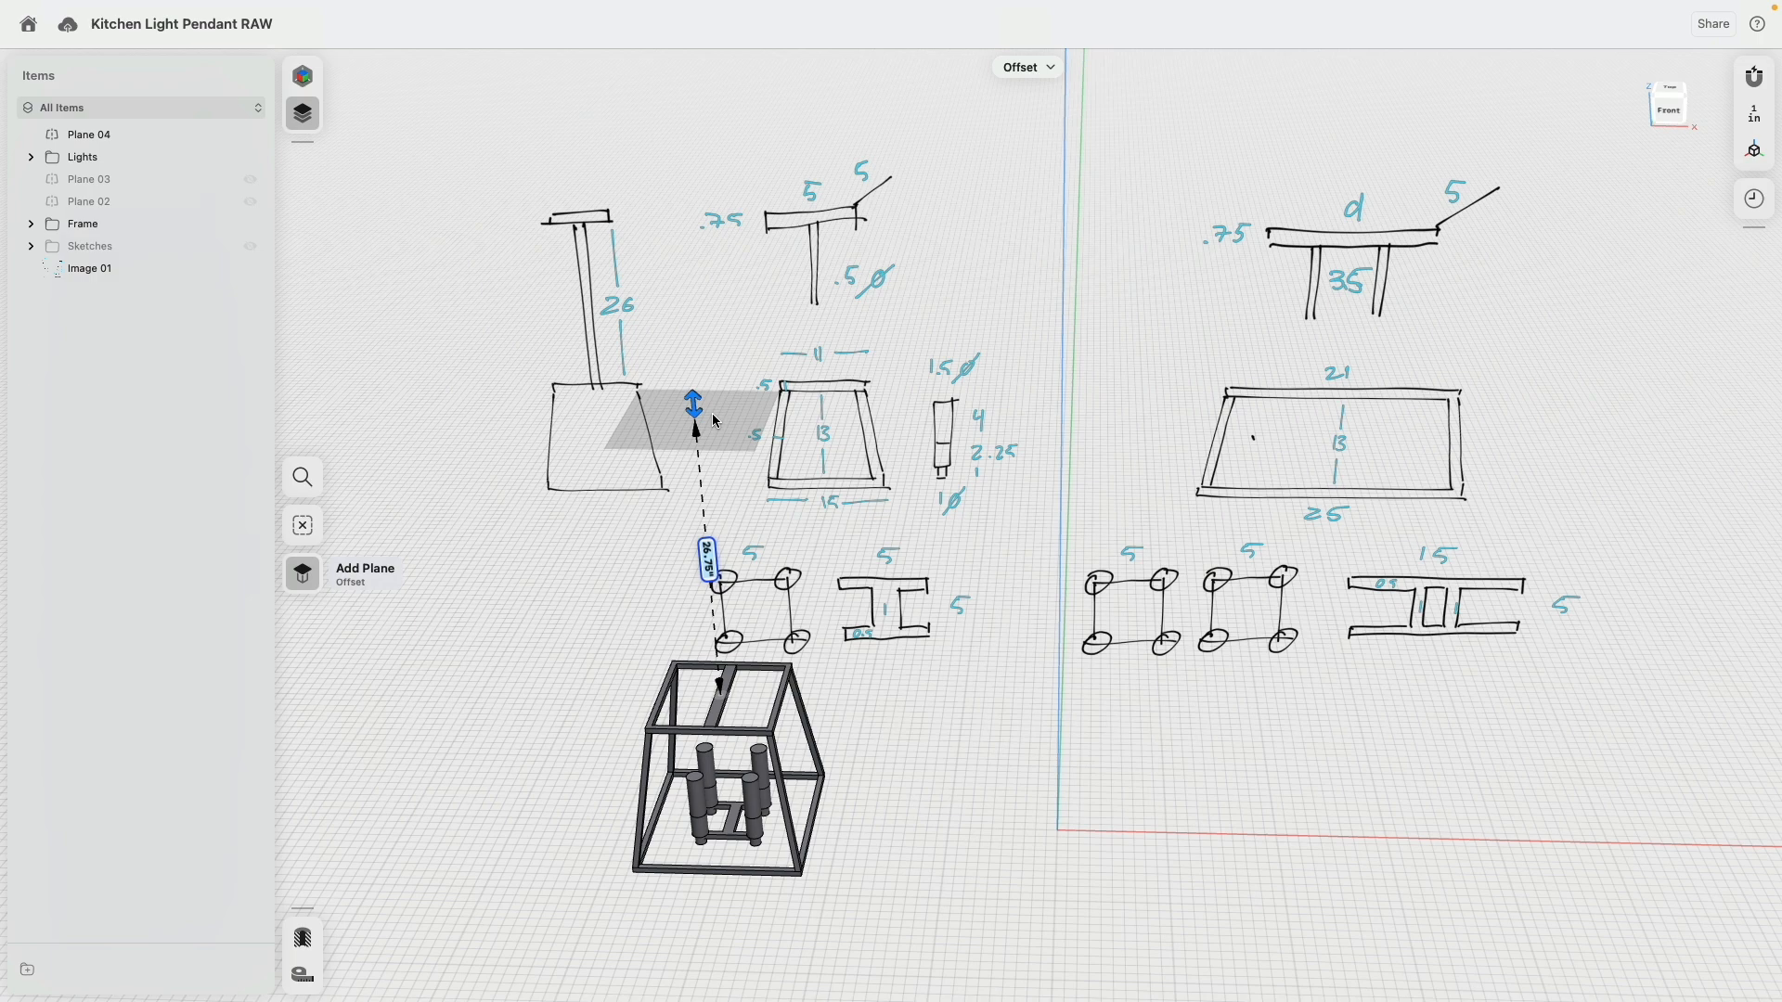
pyautogui.moveTo(711, 413)
pyautogui.mouseDown(button='right')
pyautogui.moveTo(877, 553)
pyautogui.moveTo(869, 522)
pyautogui.moveTo(869, 559)
pyautogui.mouseUp(button='right')
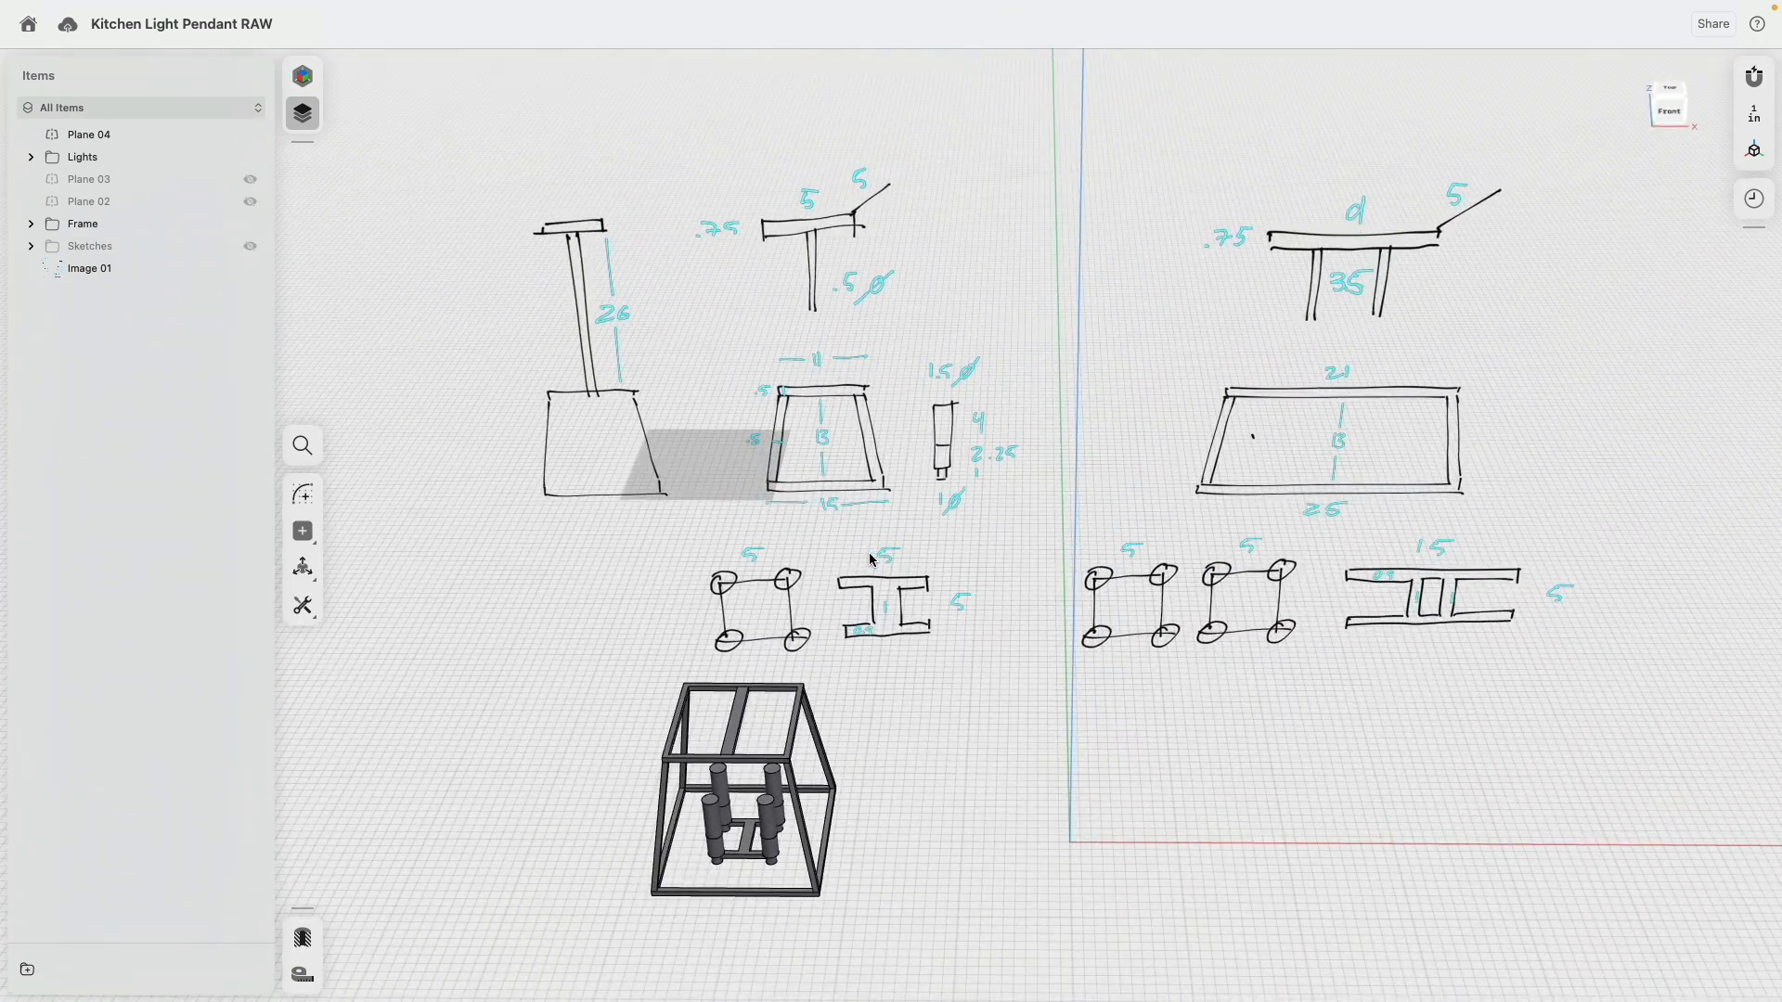
pyautogui.click(701, 485)
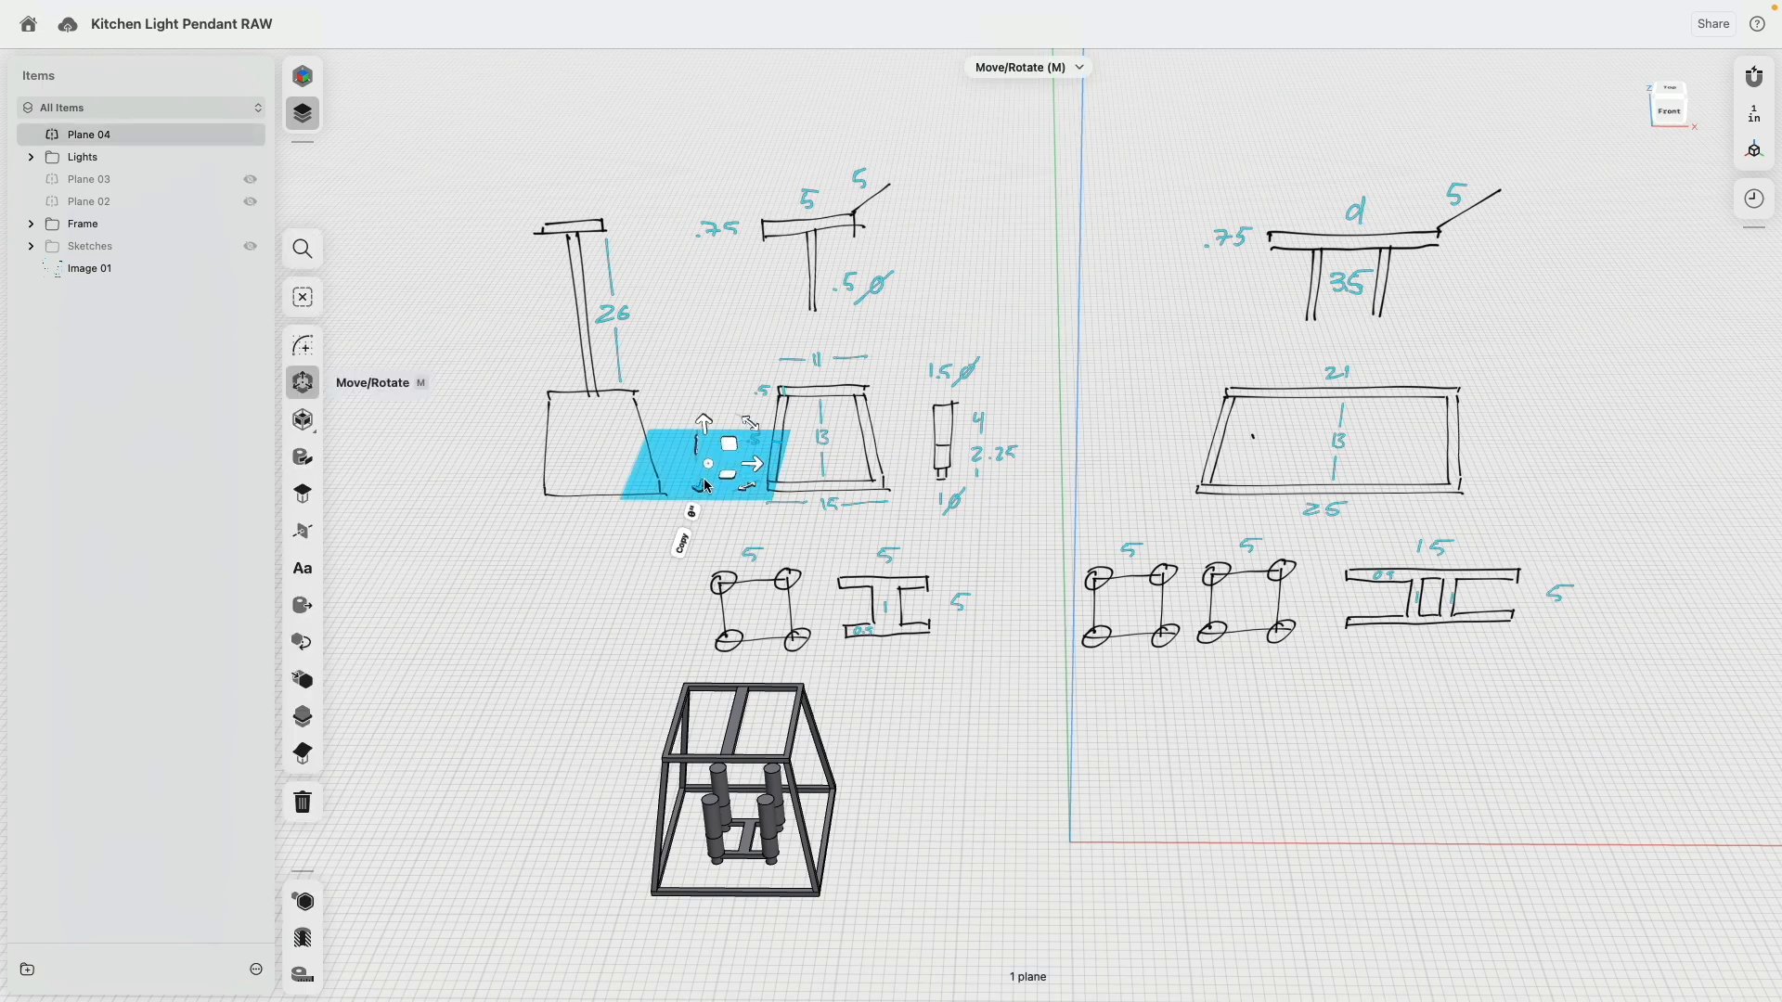
pyautogui.click(304, 346)
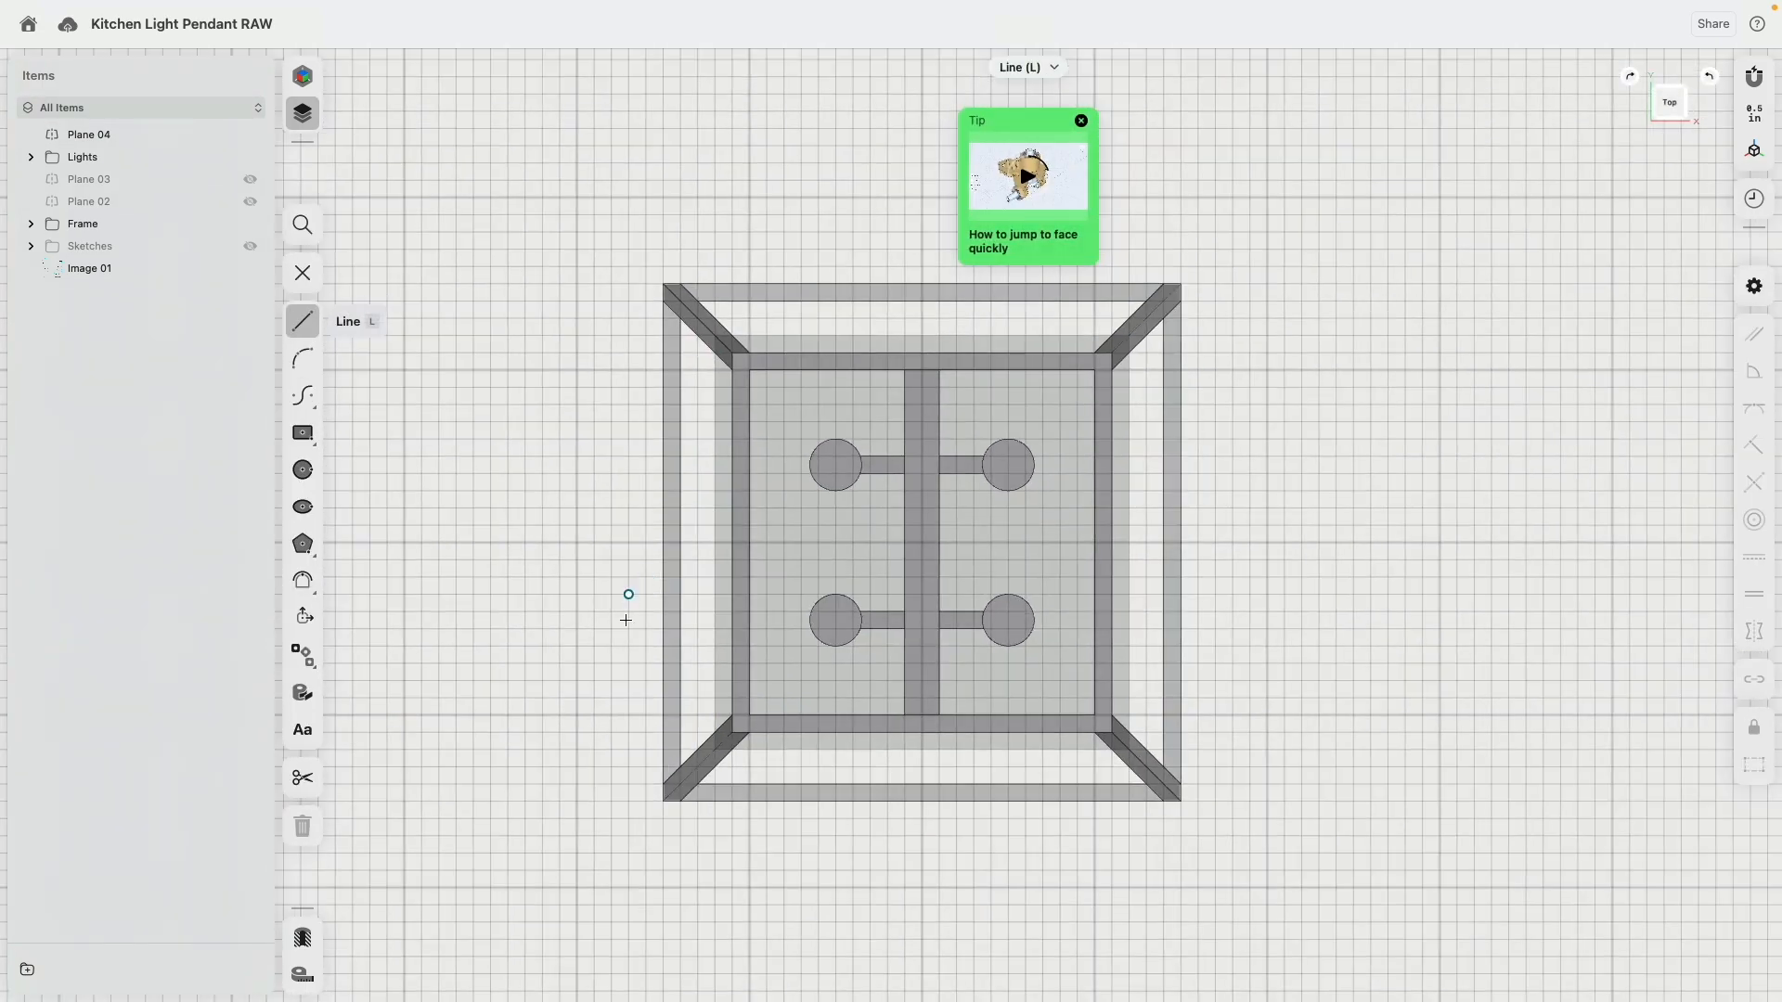
pyautogui.scroll(-3, 628, 622)
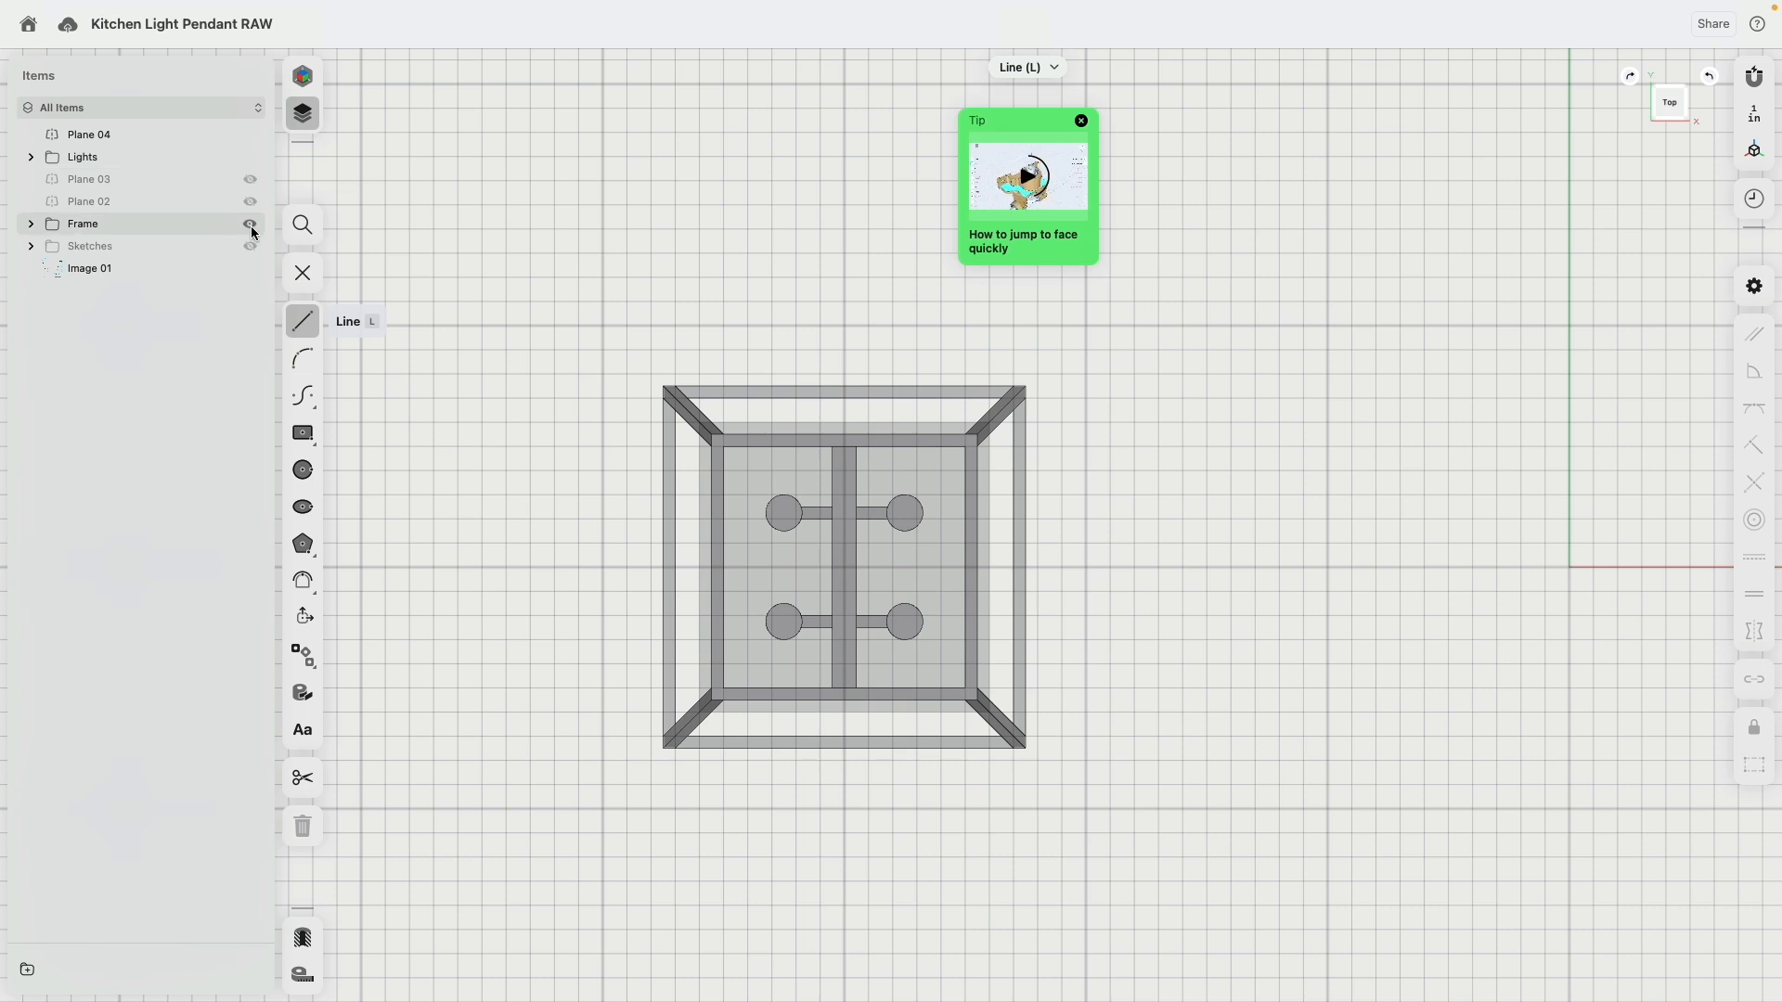
# Hide the Frame folder and show all the sketches and Plane 01 in the Sketches folder.
pyautogui.click(250, 224)
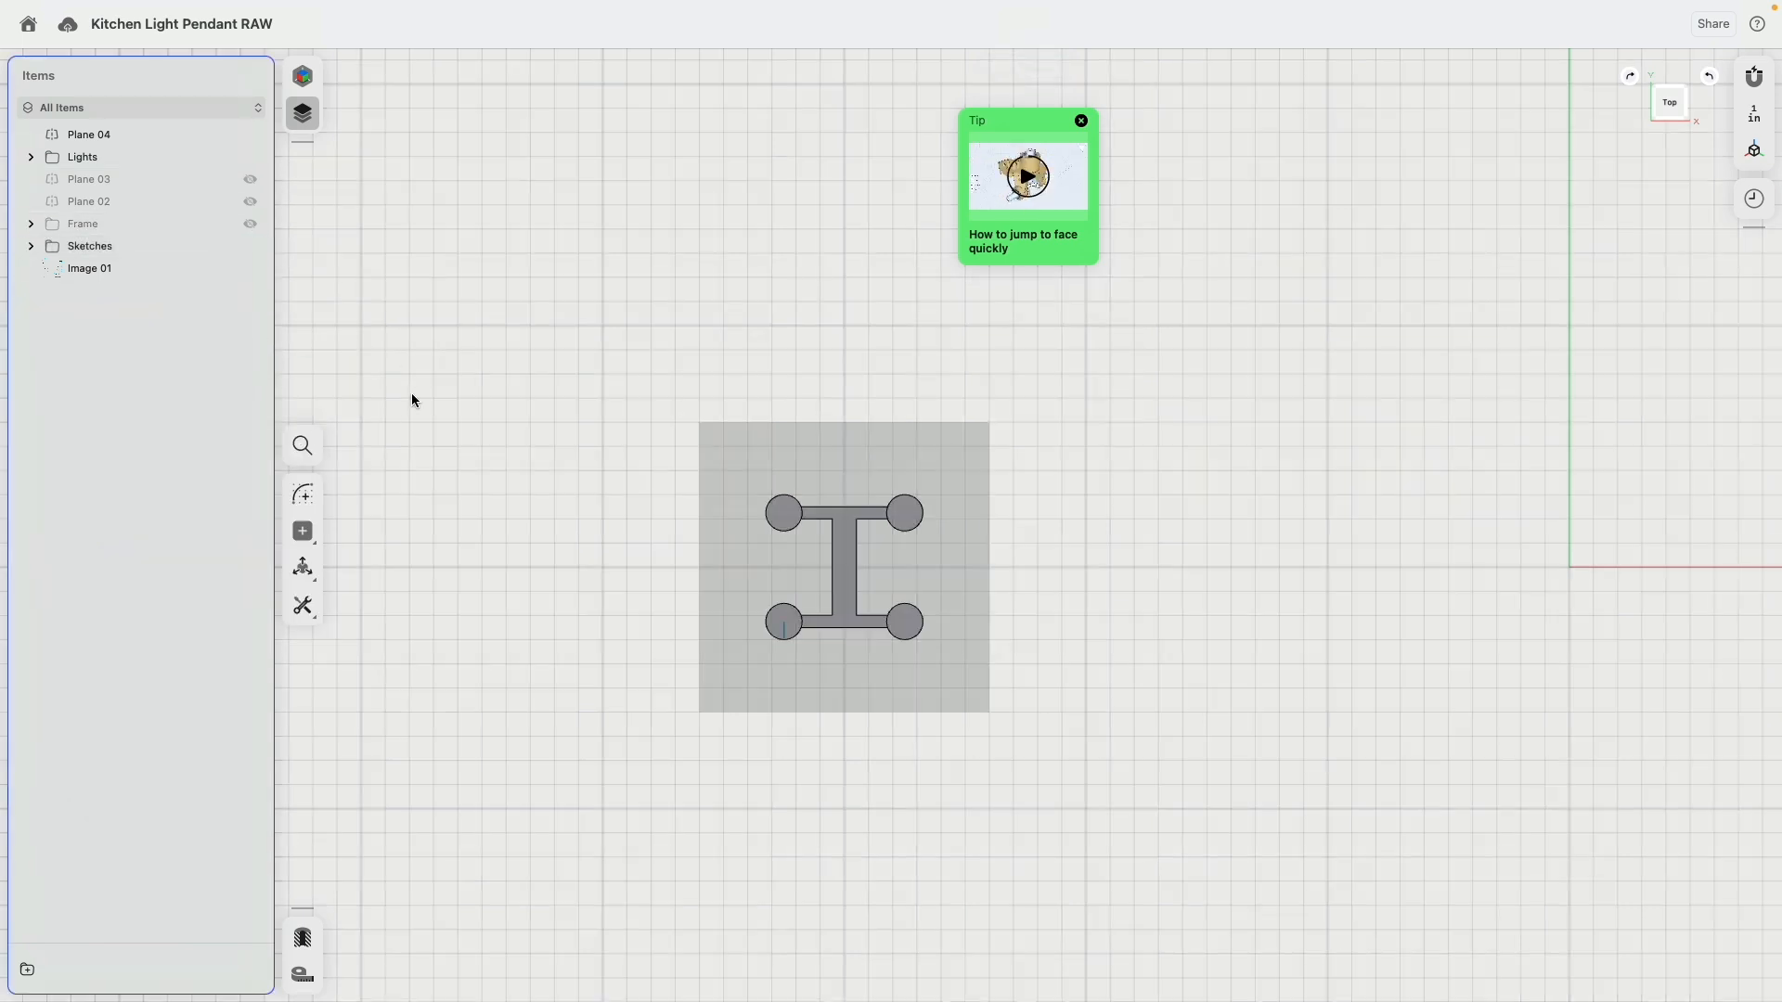
pyautogui.scroll(-3, 536, 541)
pyautogui.moveTo(537, 541)
pyautogui.mouseDown(button='right')
pyautogui.moveTo(571, 331)
pyautogui.moveTo(546, 392)
pyautogui.mouseUp(button='right')
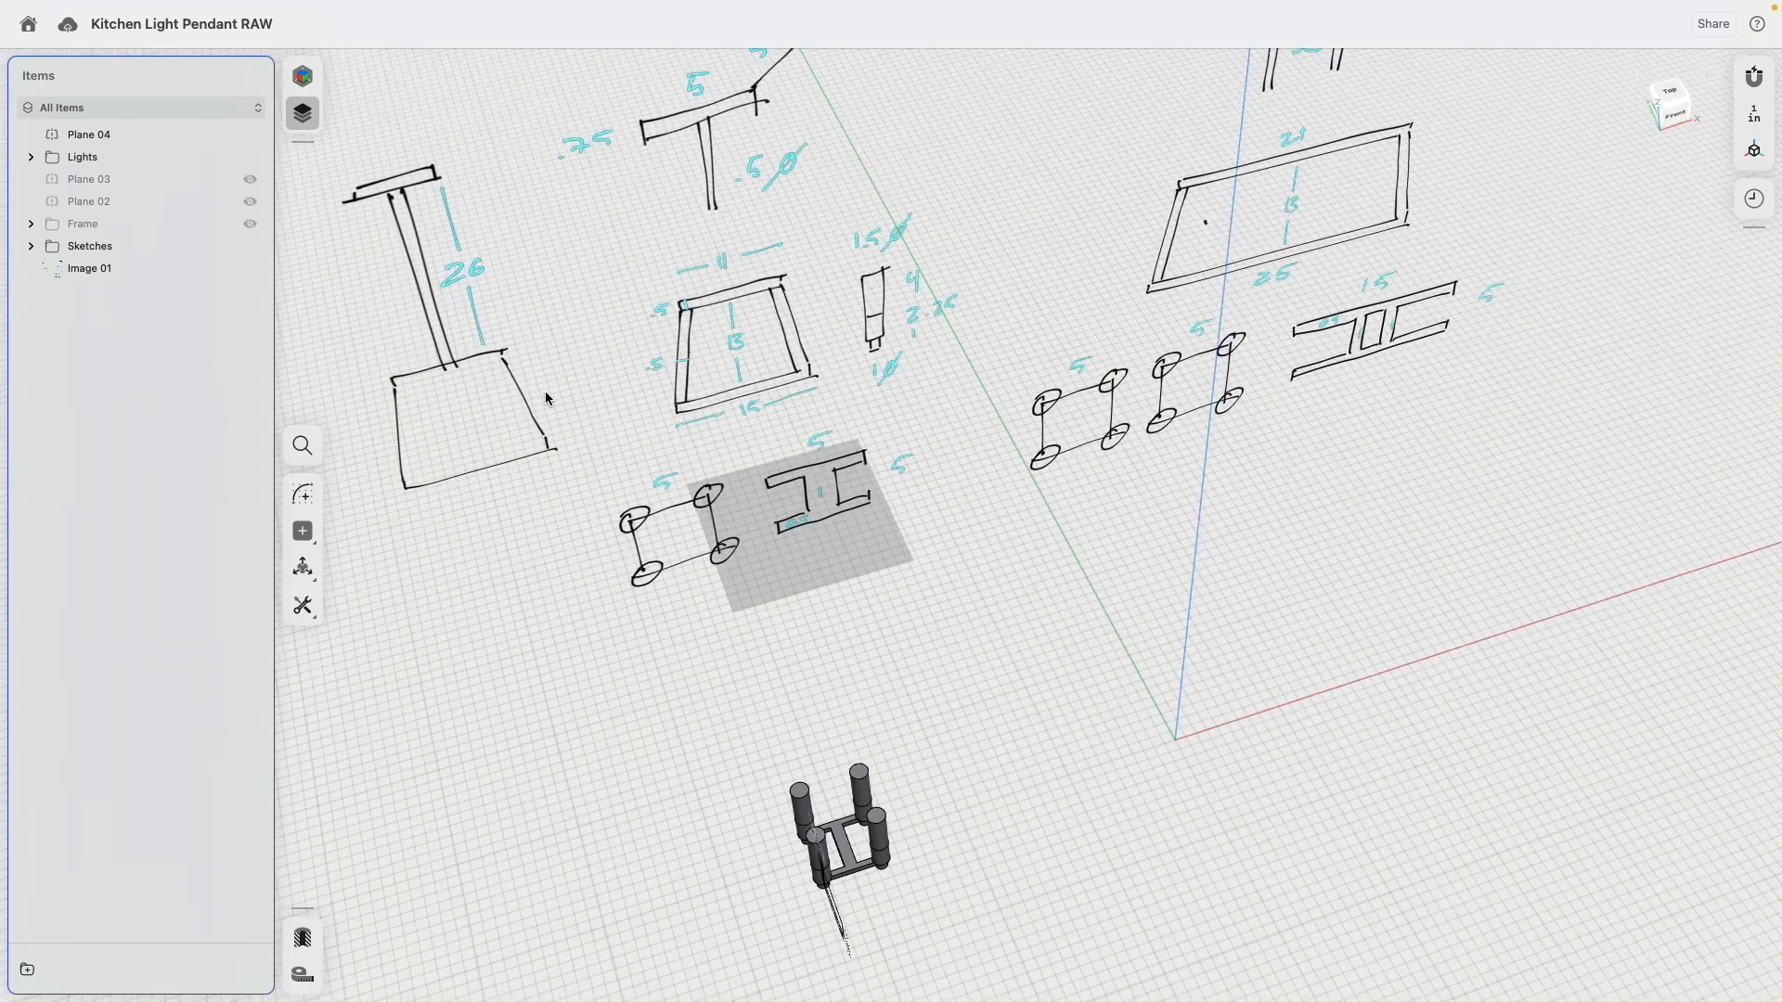
pyautogui.click(31, 247)
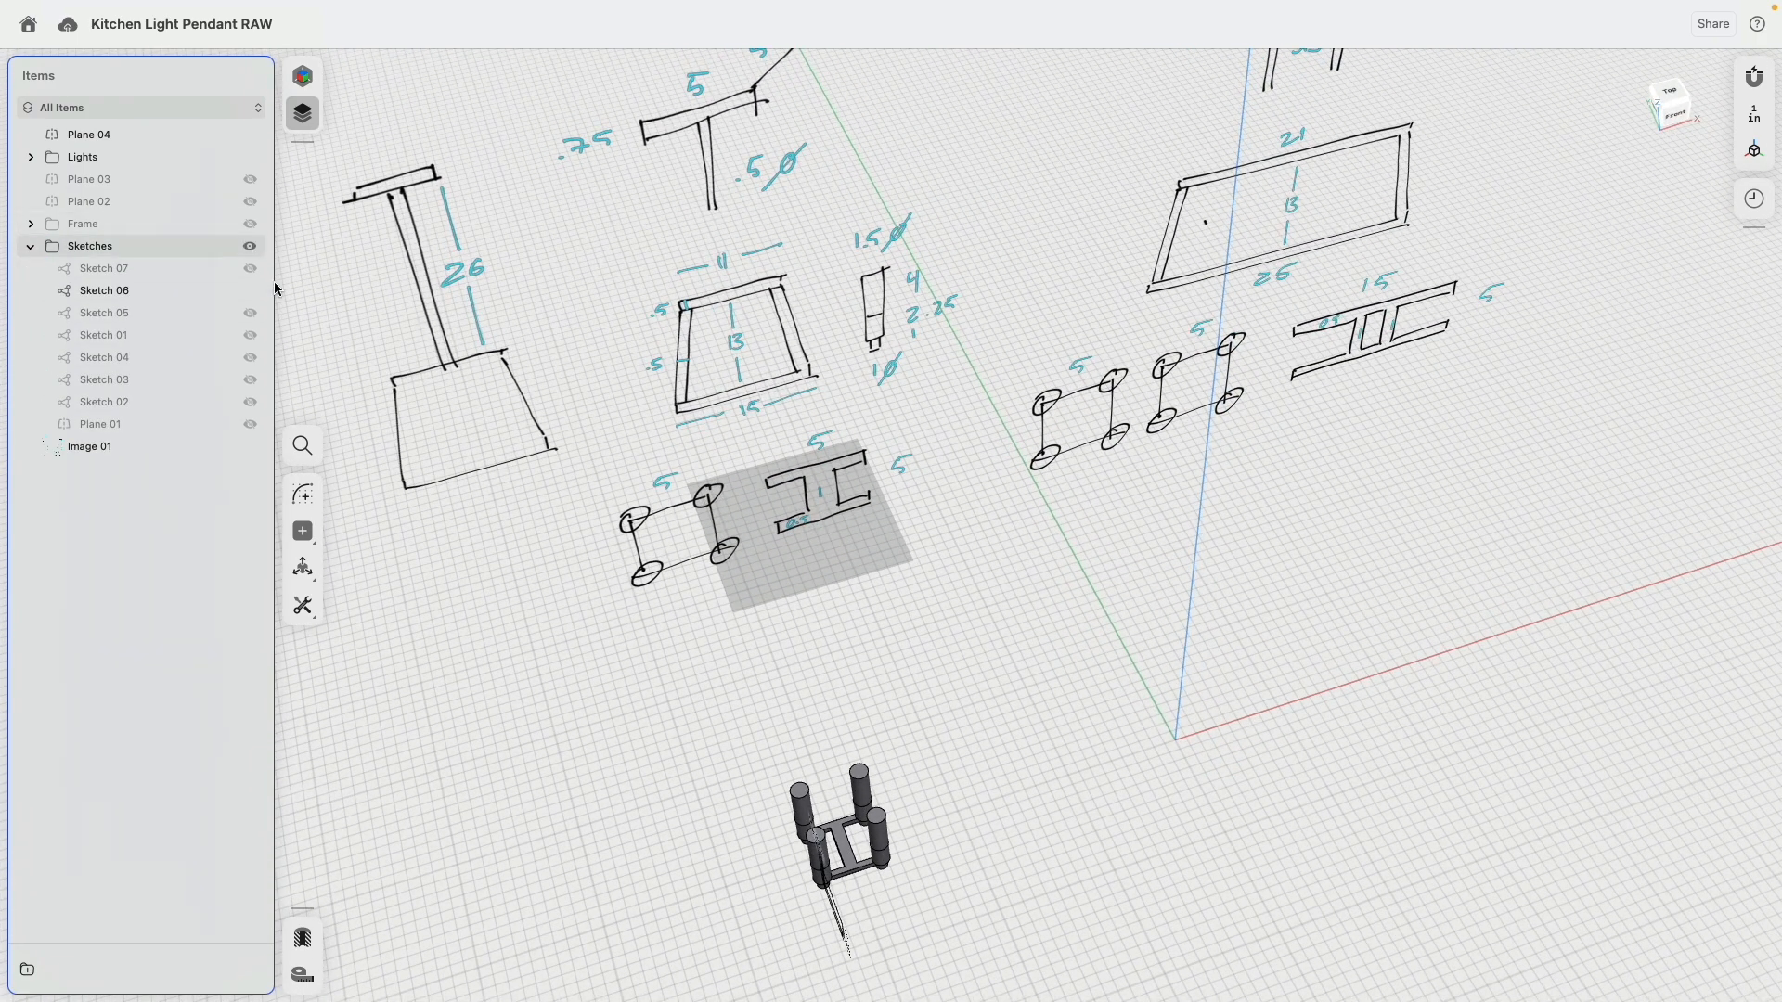
pyautogui.click(251, 358)
pyautogui.click(251, 380)
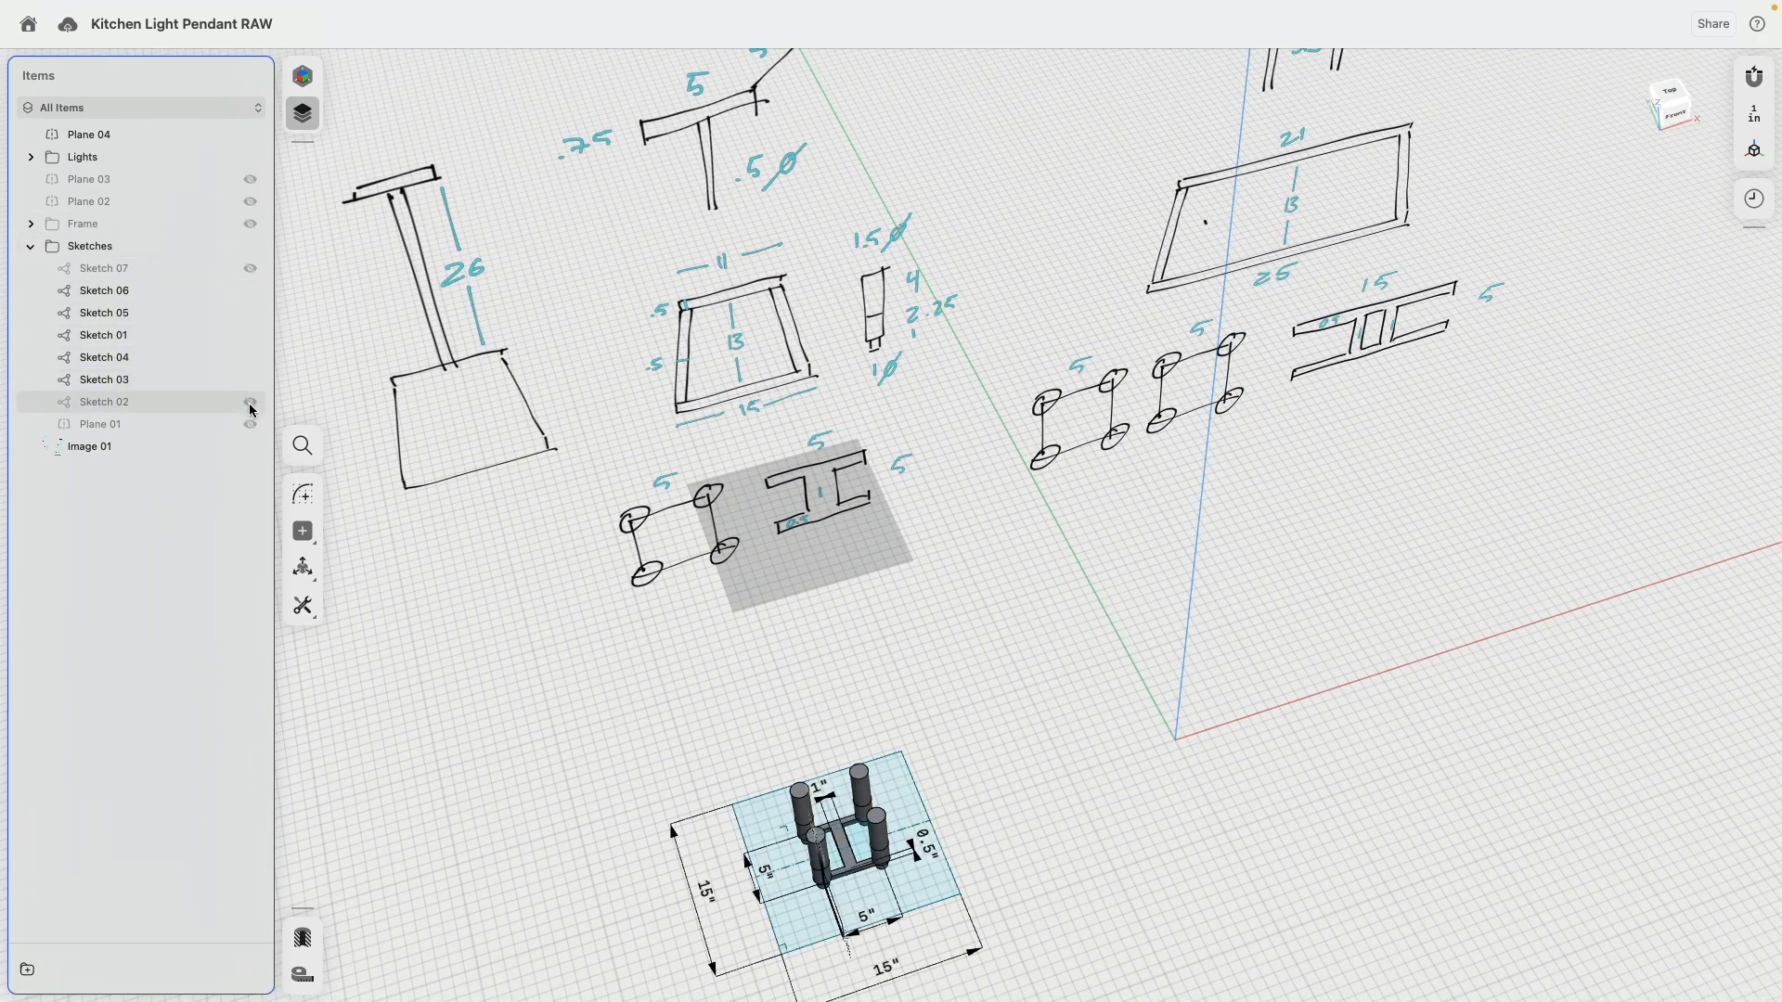
pyautogui.click(250, 402)
pyautogui.click(250, 424)
pyautogui.click(251, 268)
pyautogui.scroll(-5, 642, 505)
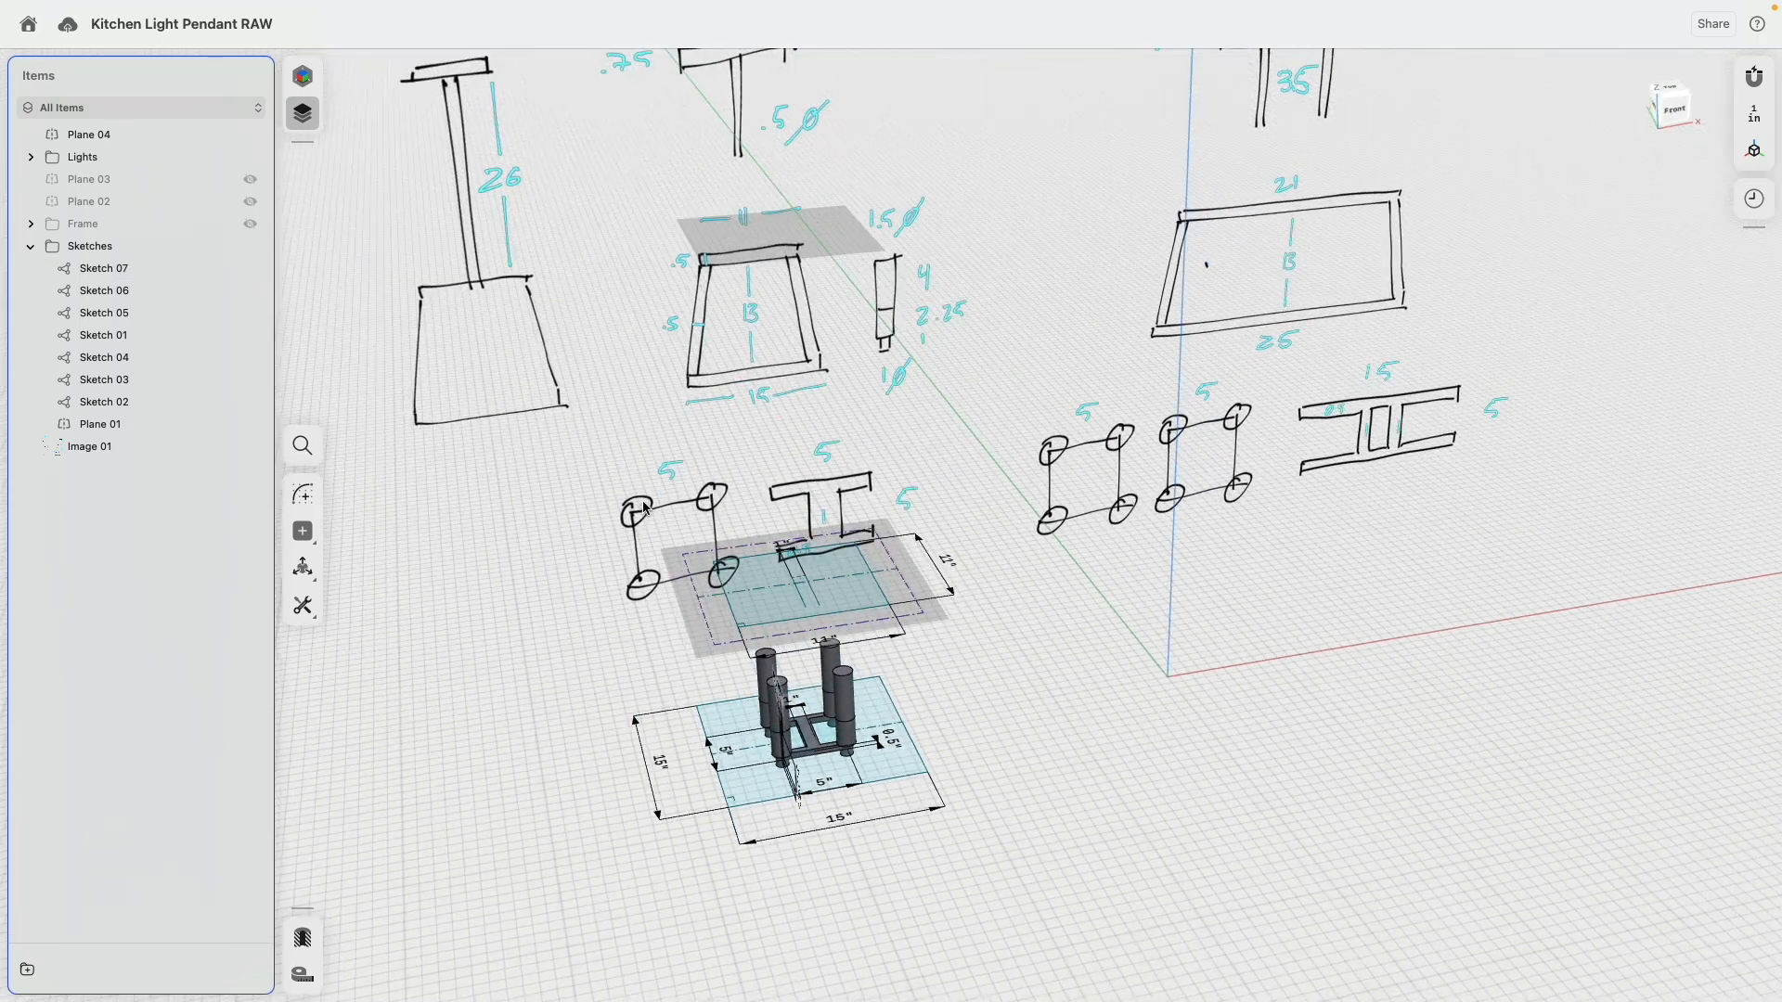
# Start a sketch on Plane 04 and project two opposite sides of the 15 in square from Sketch 01 onto it.
pyautogui.scroll(3, 642, 504)
pyautogui.click(705, 313)
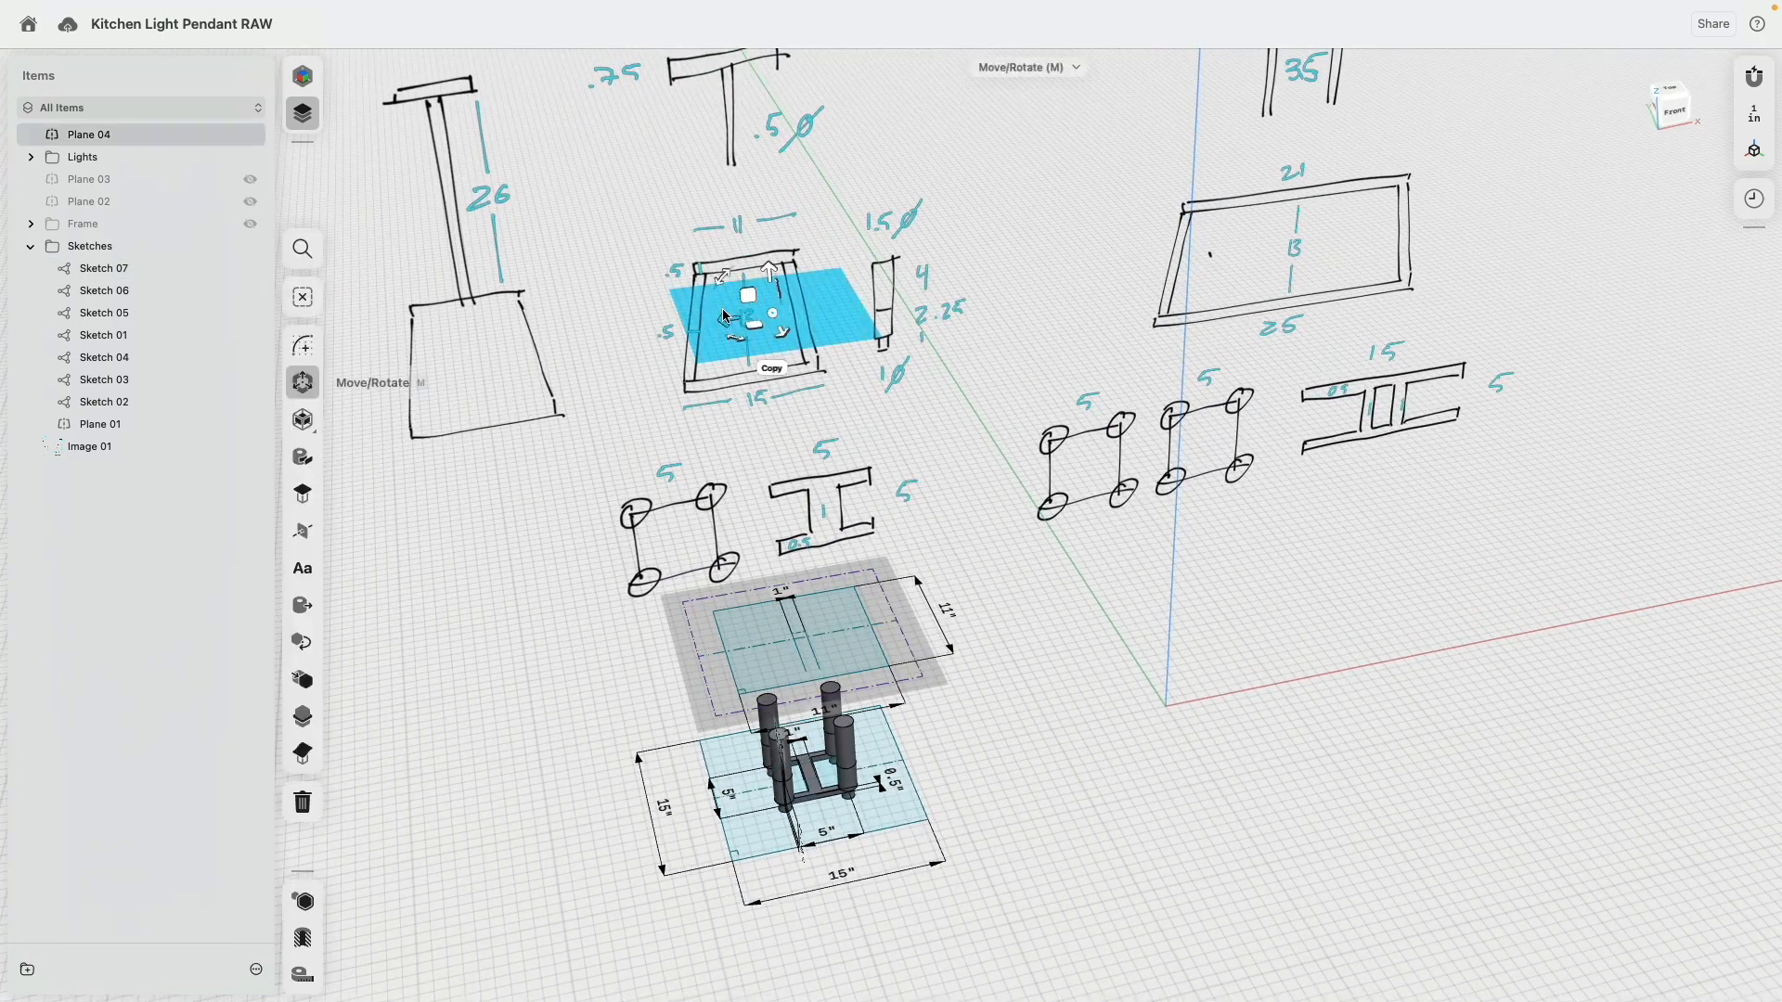
pyautogui.click(302, 345)
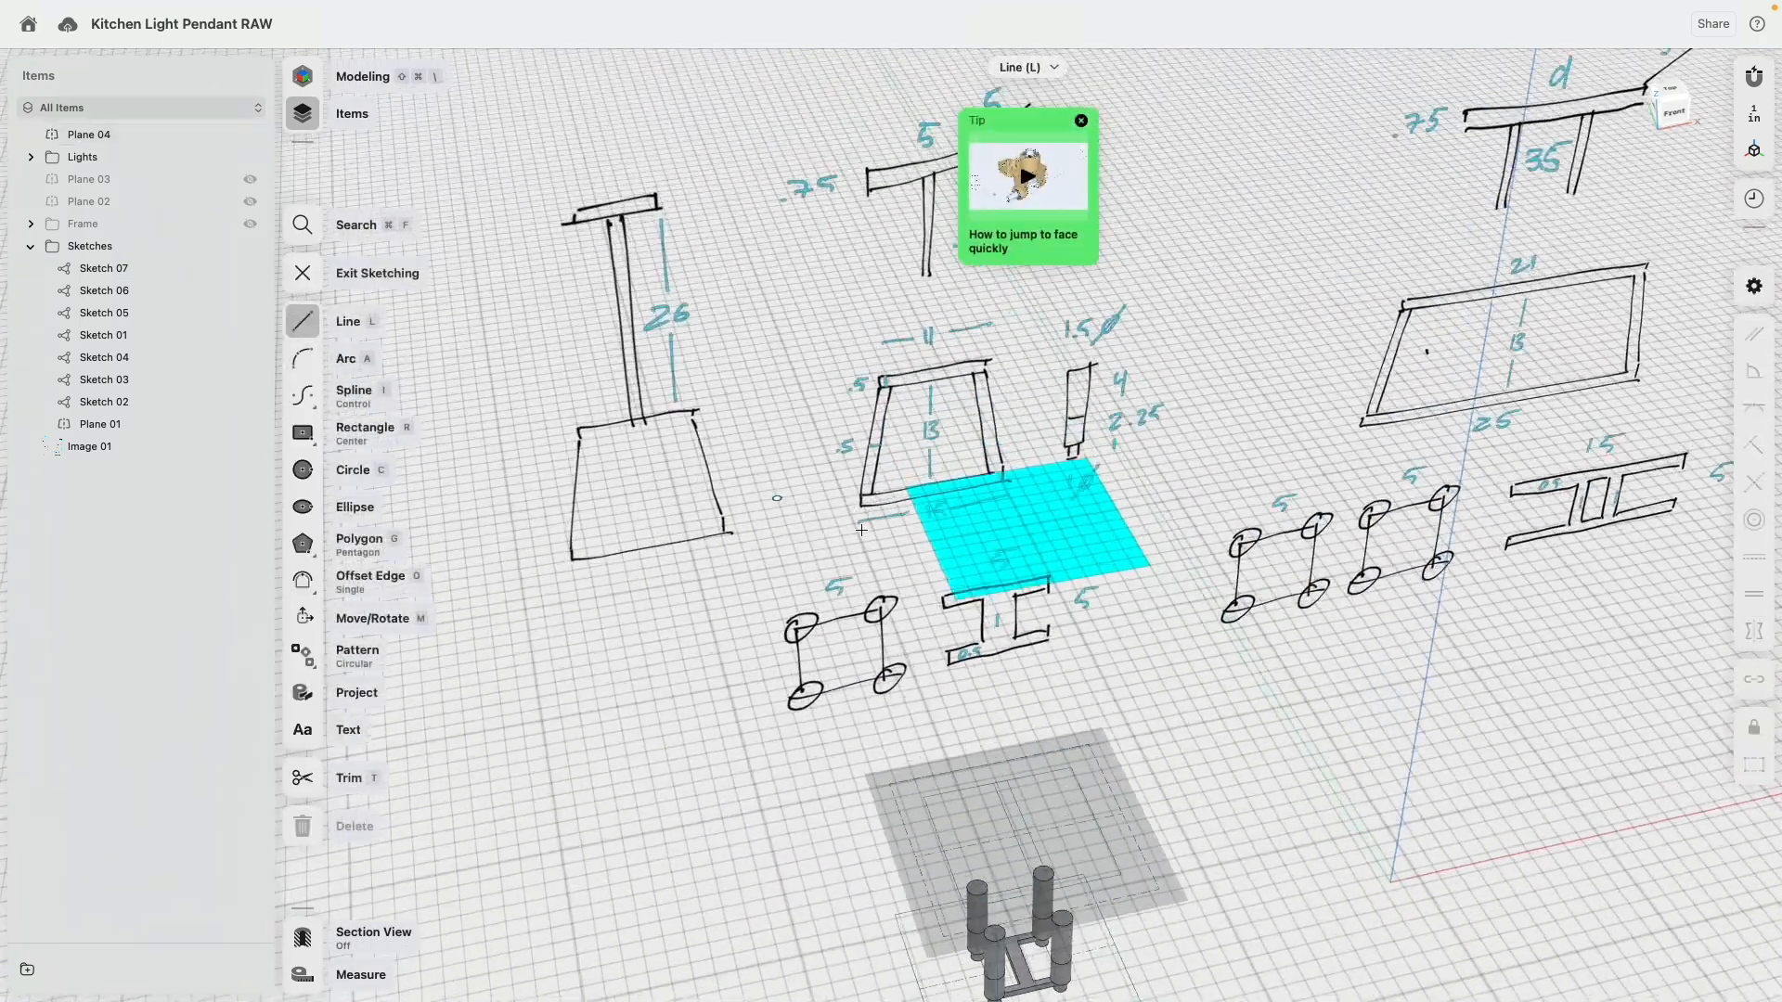
pyautogui.scroll(-5, 879, 586)
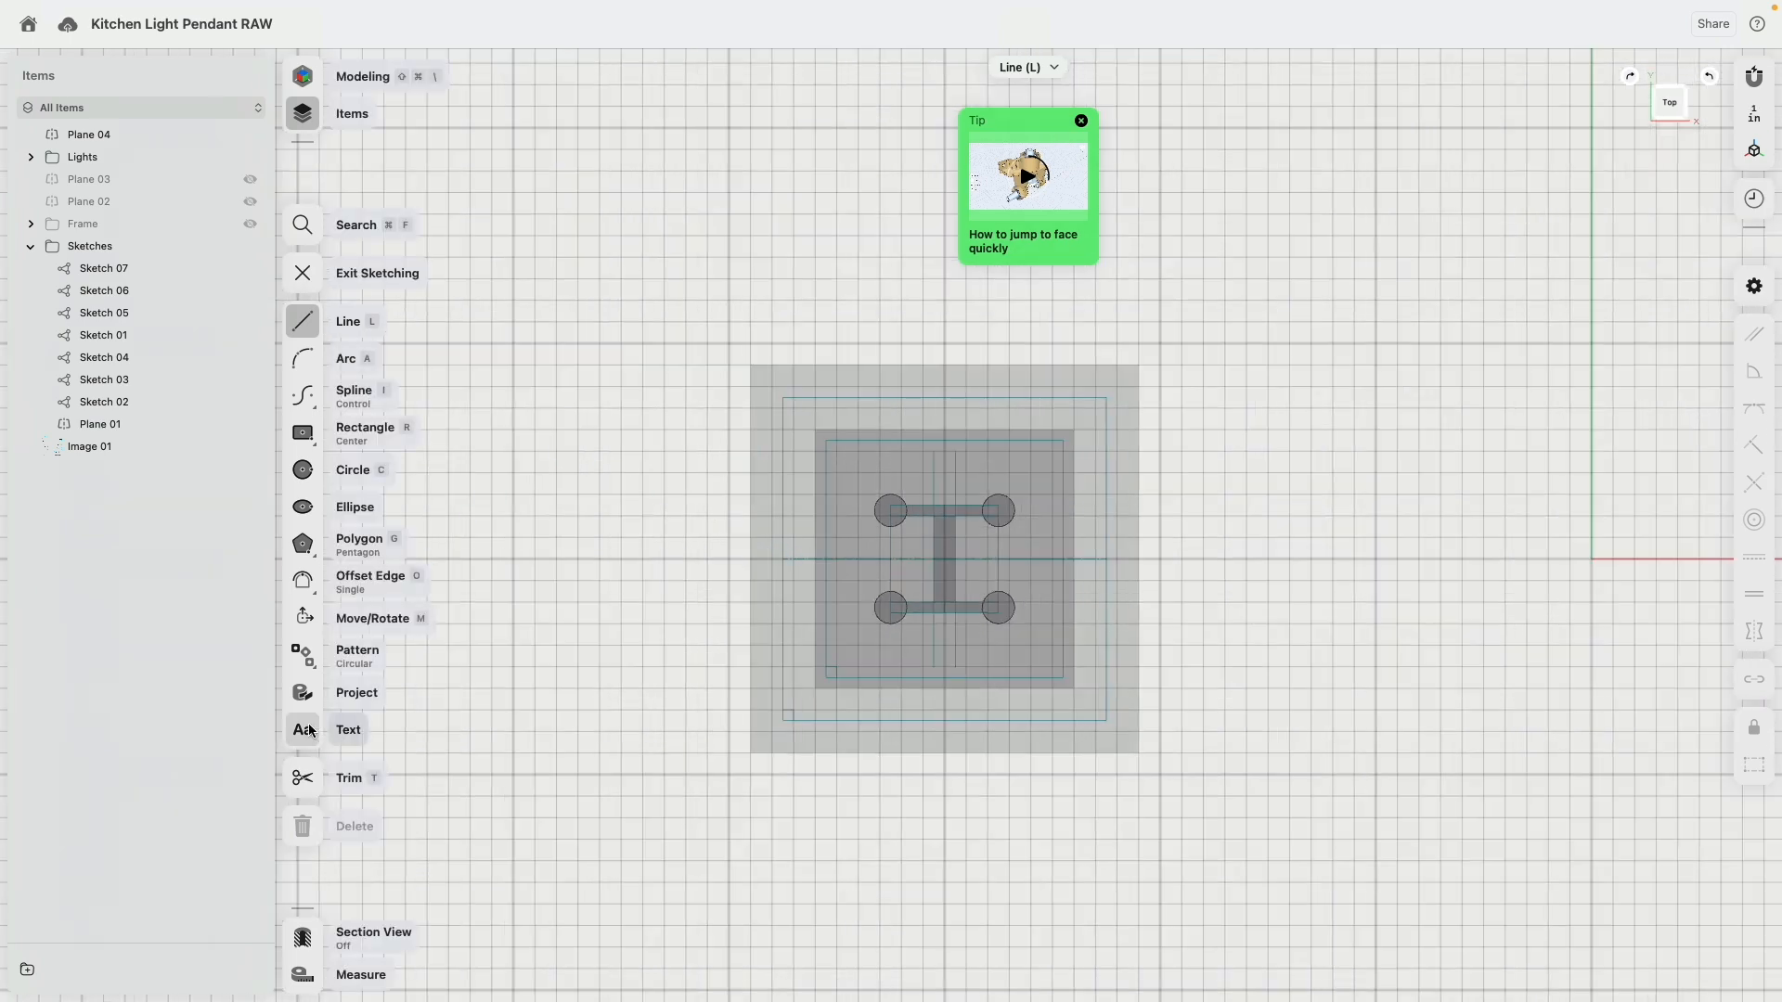
pyautogui.click(306, 693)
pyautogui.moveTo(798, 696); pyautogui.dragTo(837, 637, button='right')
pyautogui.scroll(-5, 852, 573)
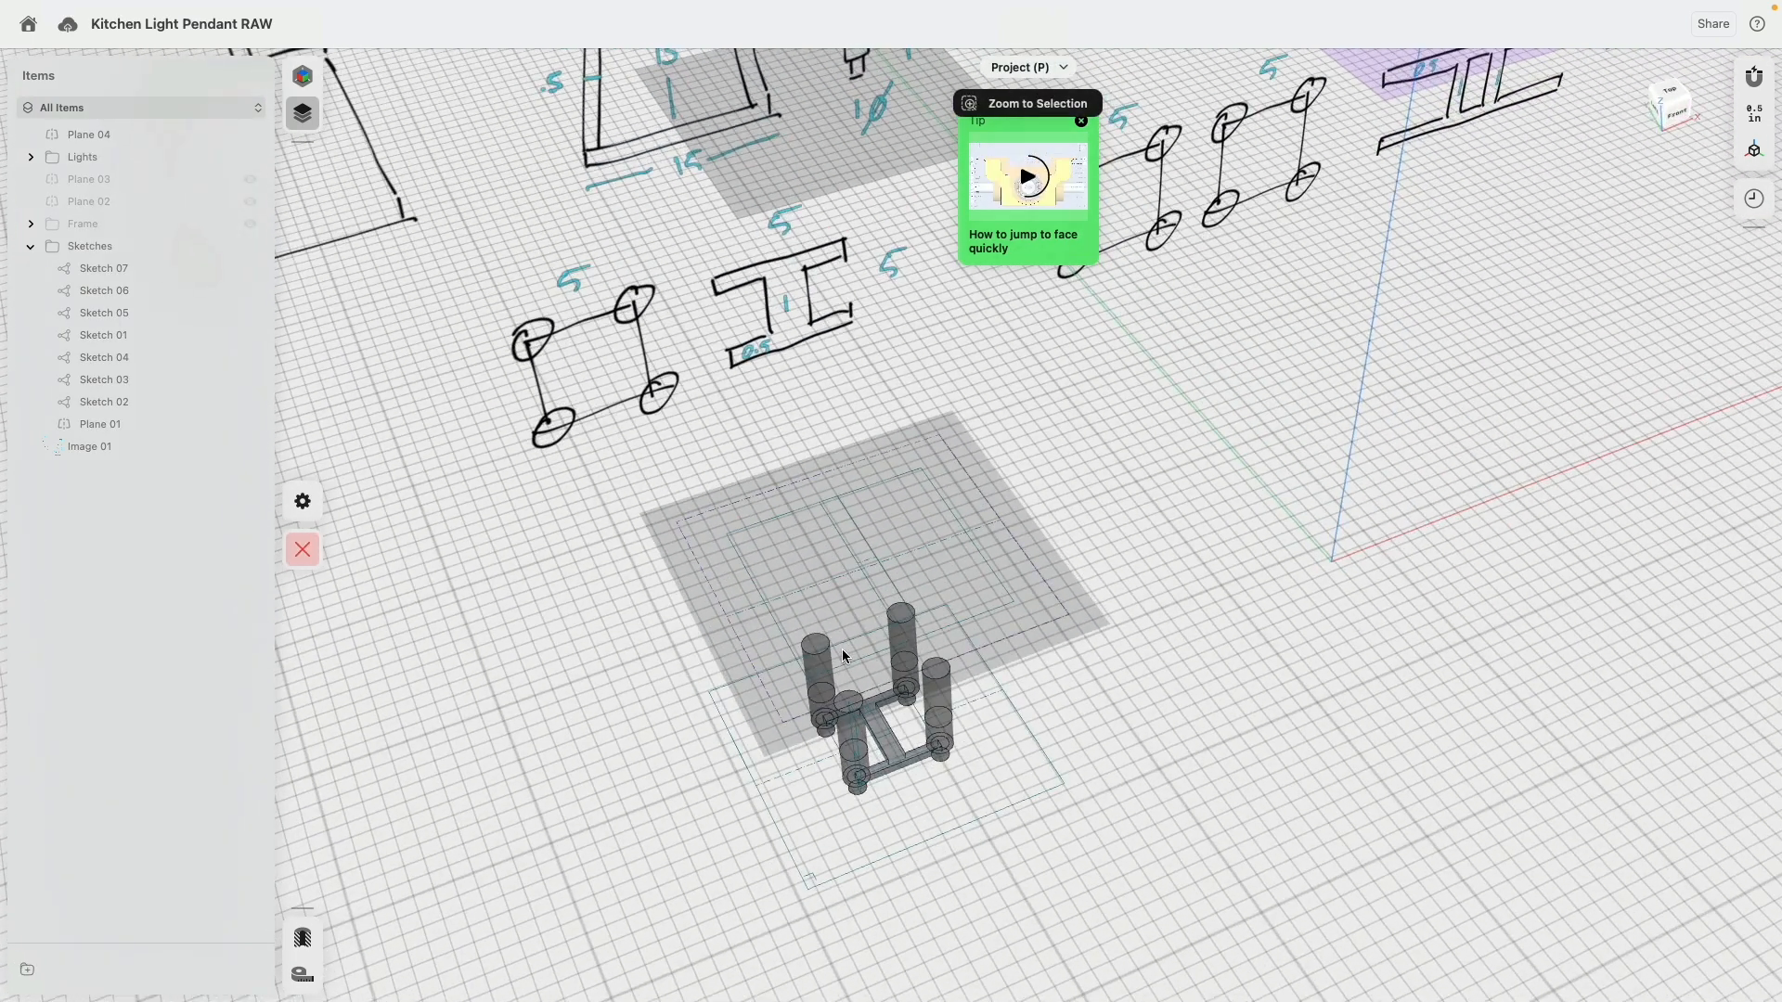
pyautogui.click(796, 799)
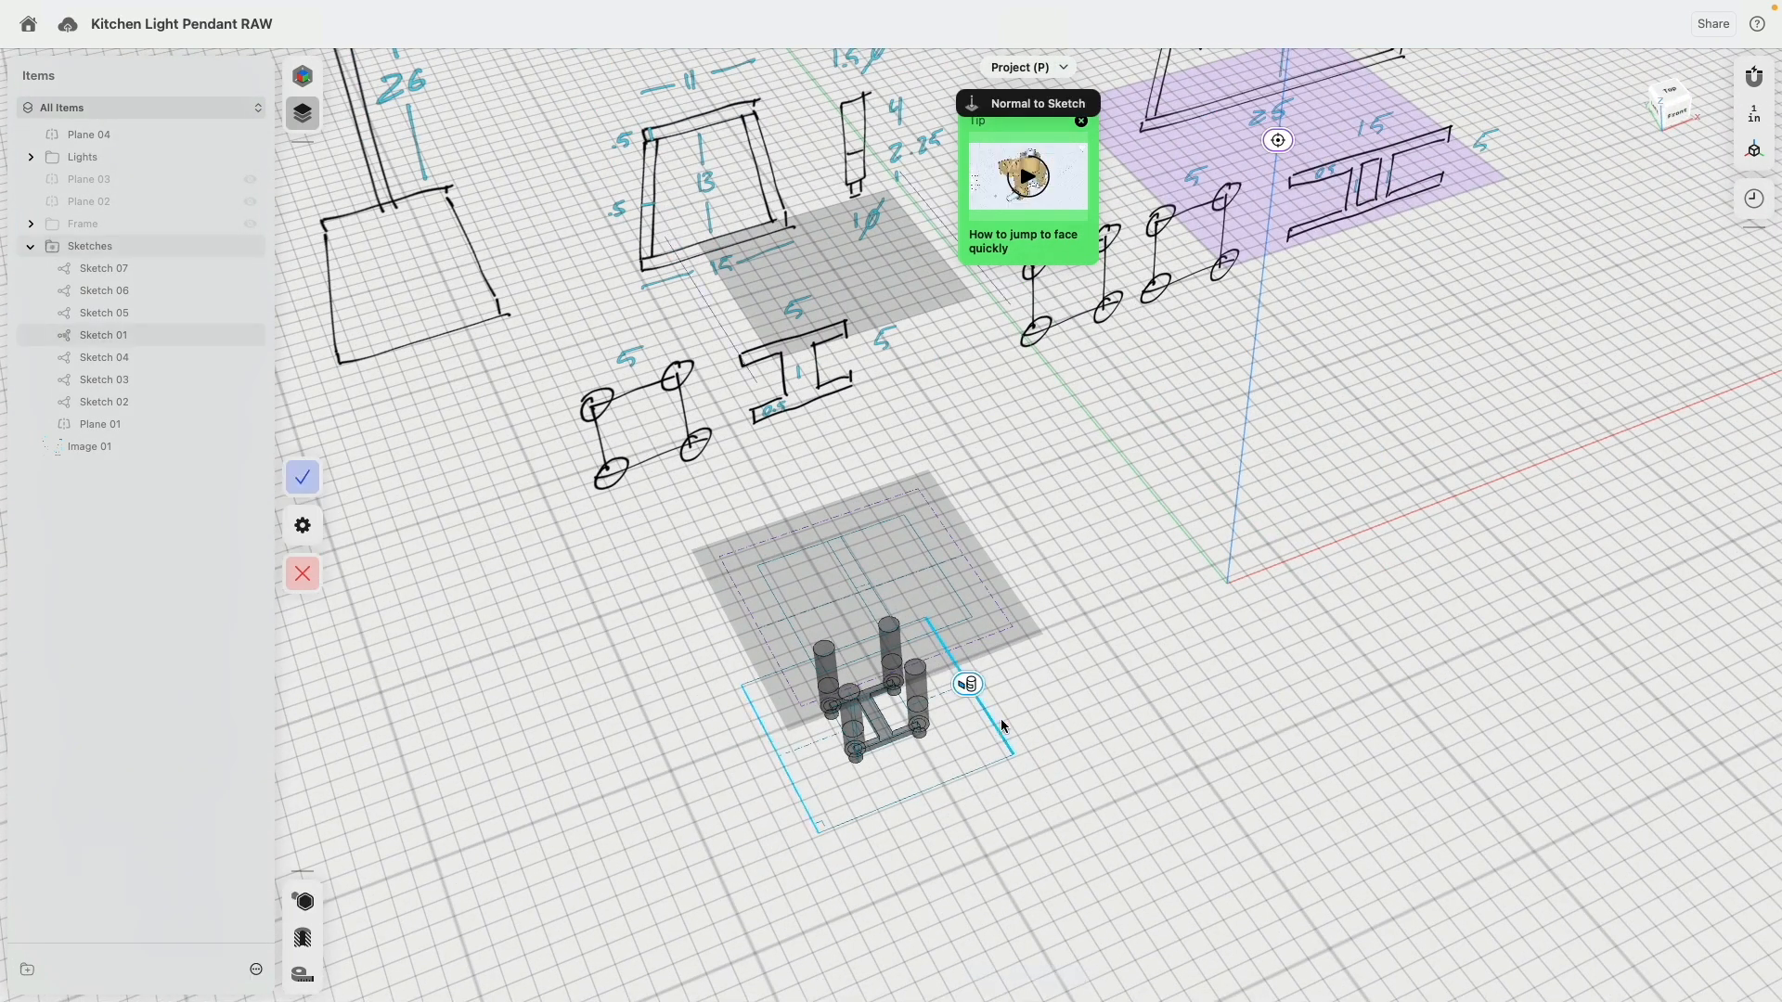
pyautogui.scroll(-3, 1021, 650)
pyautogui.scroll(2, 991, 663)
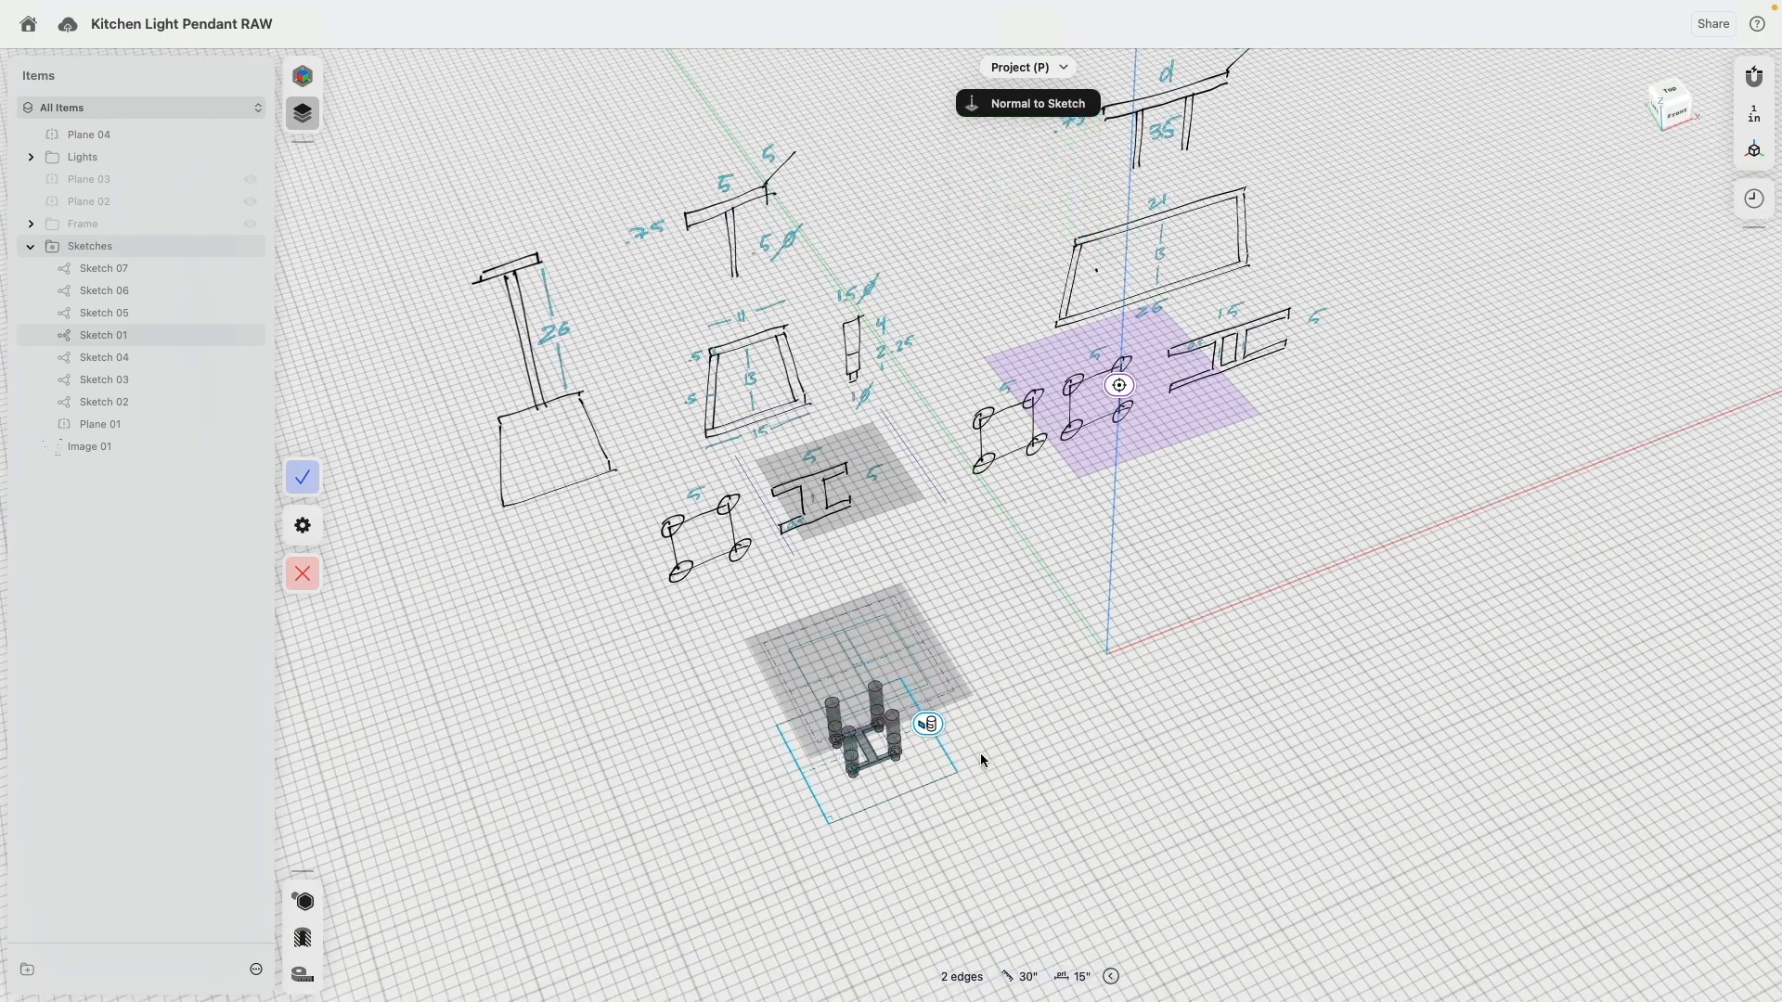
pyautogui.scroll(3, 965, 747)
pyautogui.click(302, 477)
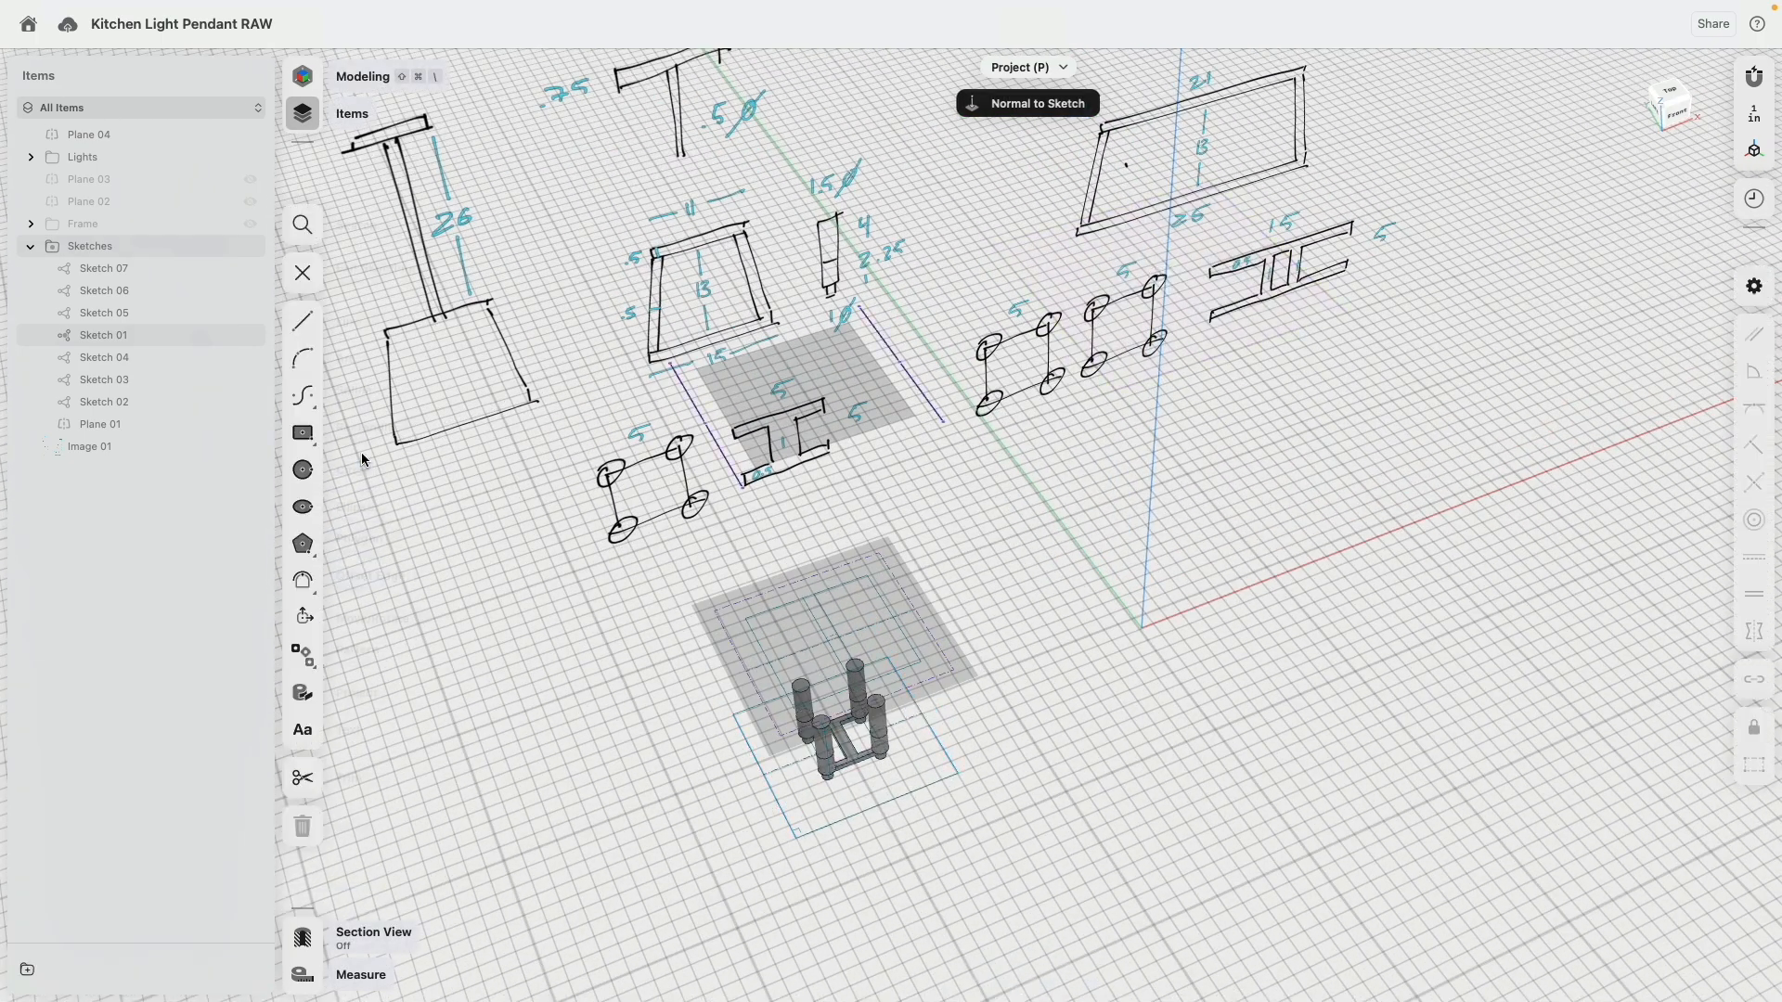
# Hide the Sketches folder and Plane 04, leaving the two projected lines in view.
pyautogui.click(251, 268)
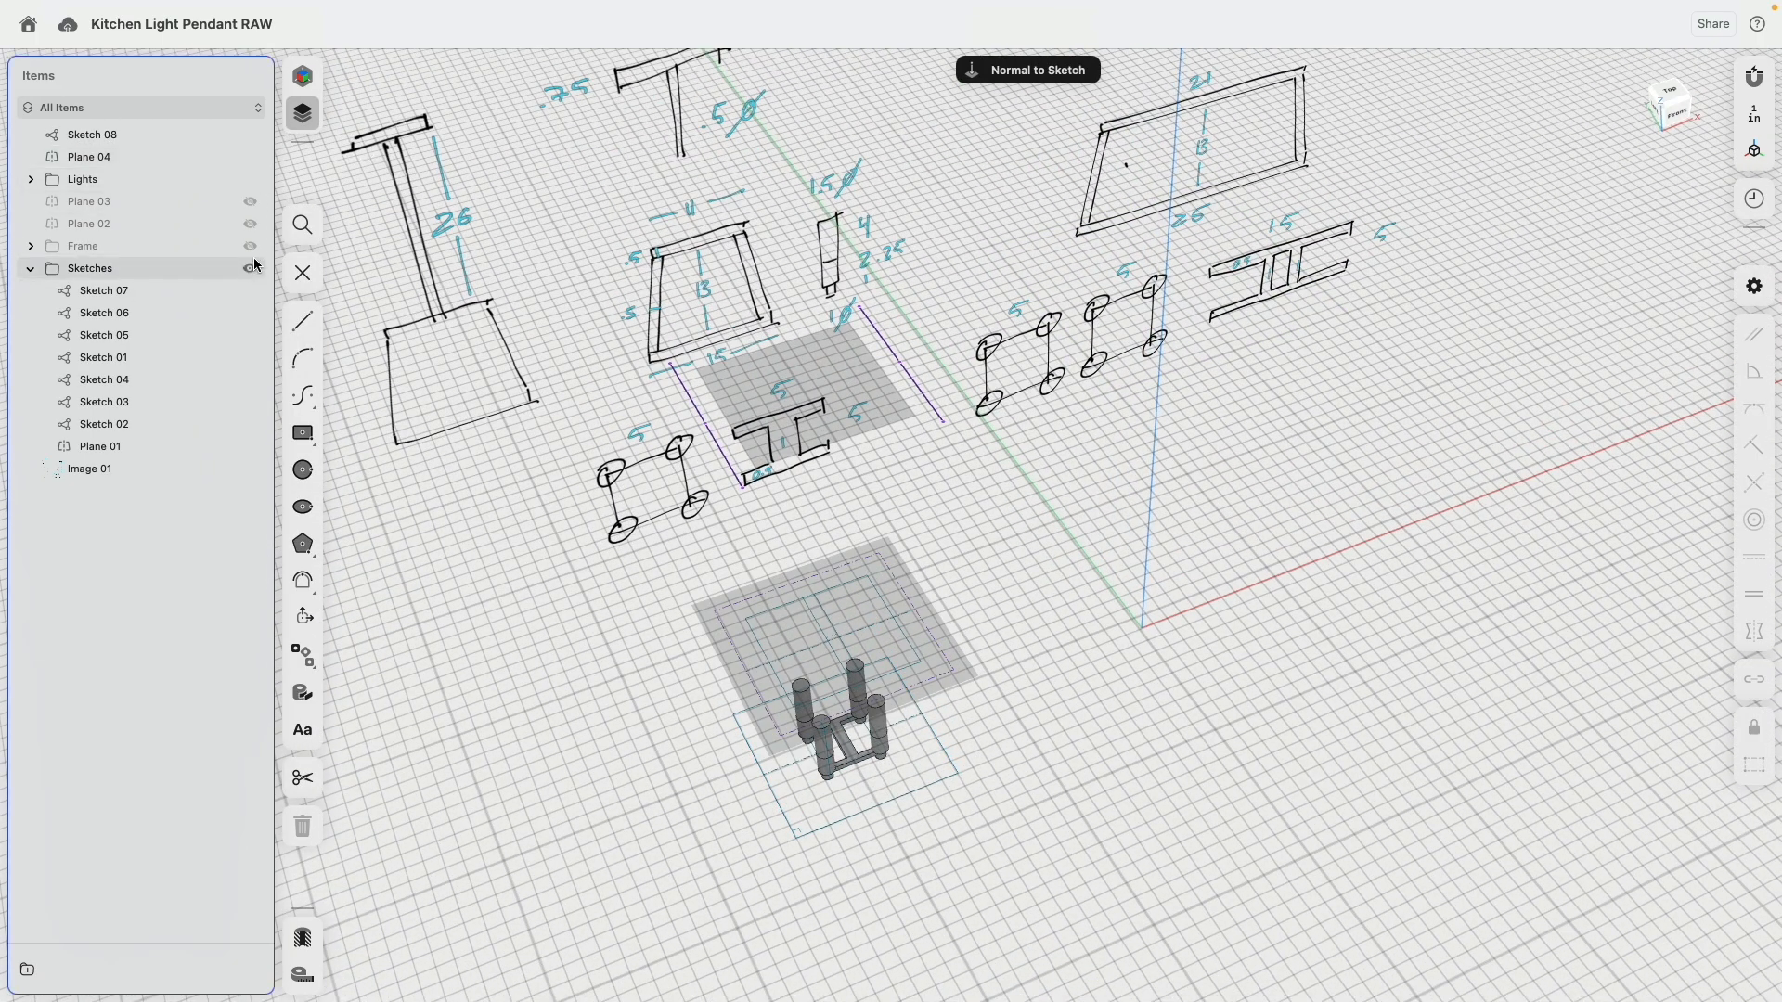
pyautogui.click(250, 157)
pyautogui.scroll(2, 816, 354)
pyautogui.moveTo(815, 354)
pyautogui.mouseDown(button='right')
pyautogui.moveTo(759, 407)
pyautogui.moveTo(746, 389)
pyautogui.mouseUp(button='right')
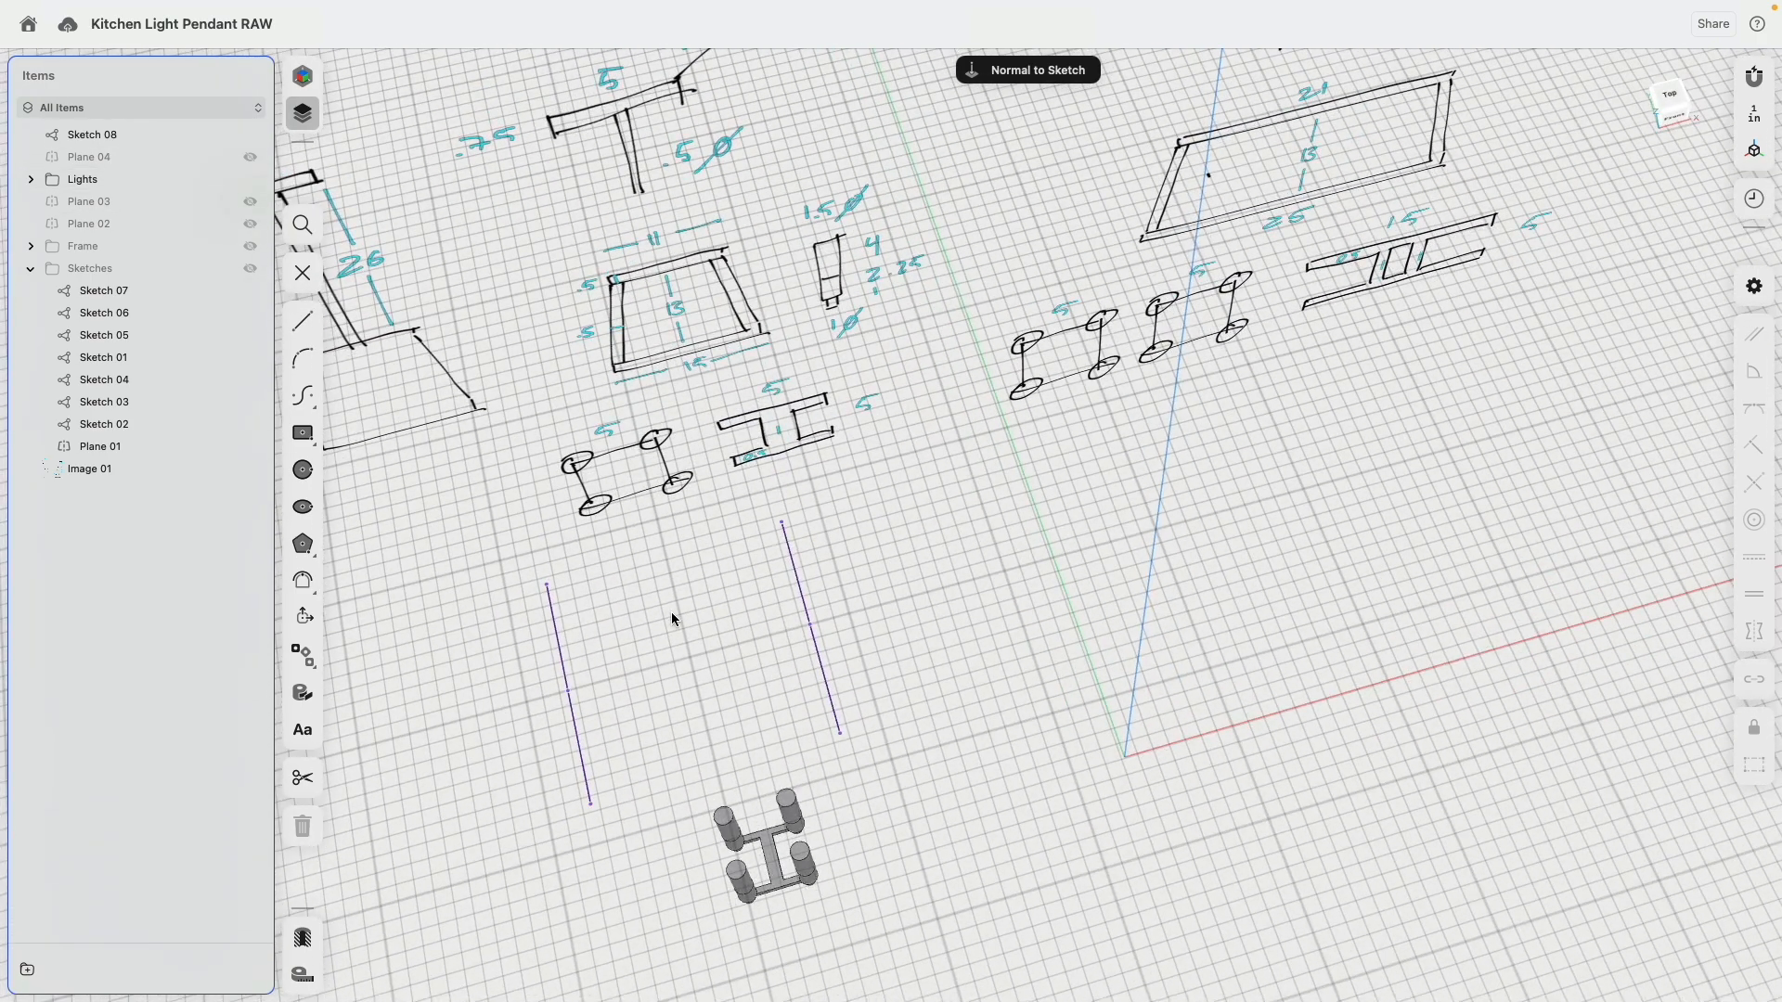
# Sketch a 5 by 5 in center rectangle between the two projected lines.
pyautogui.click(312, 433)
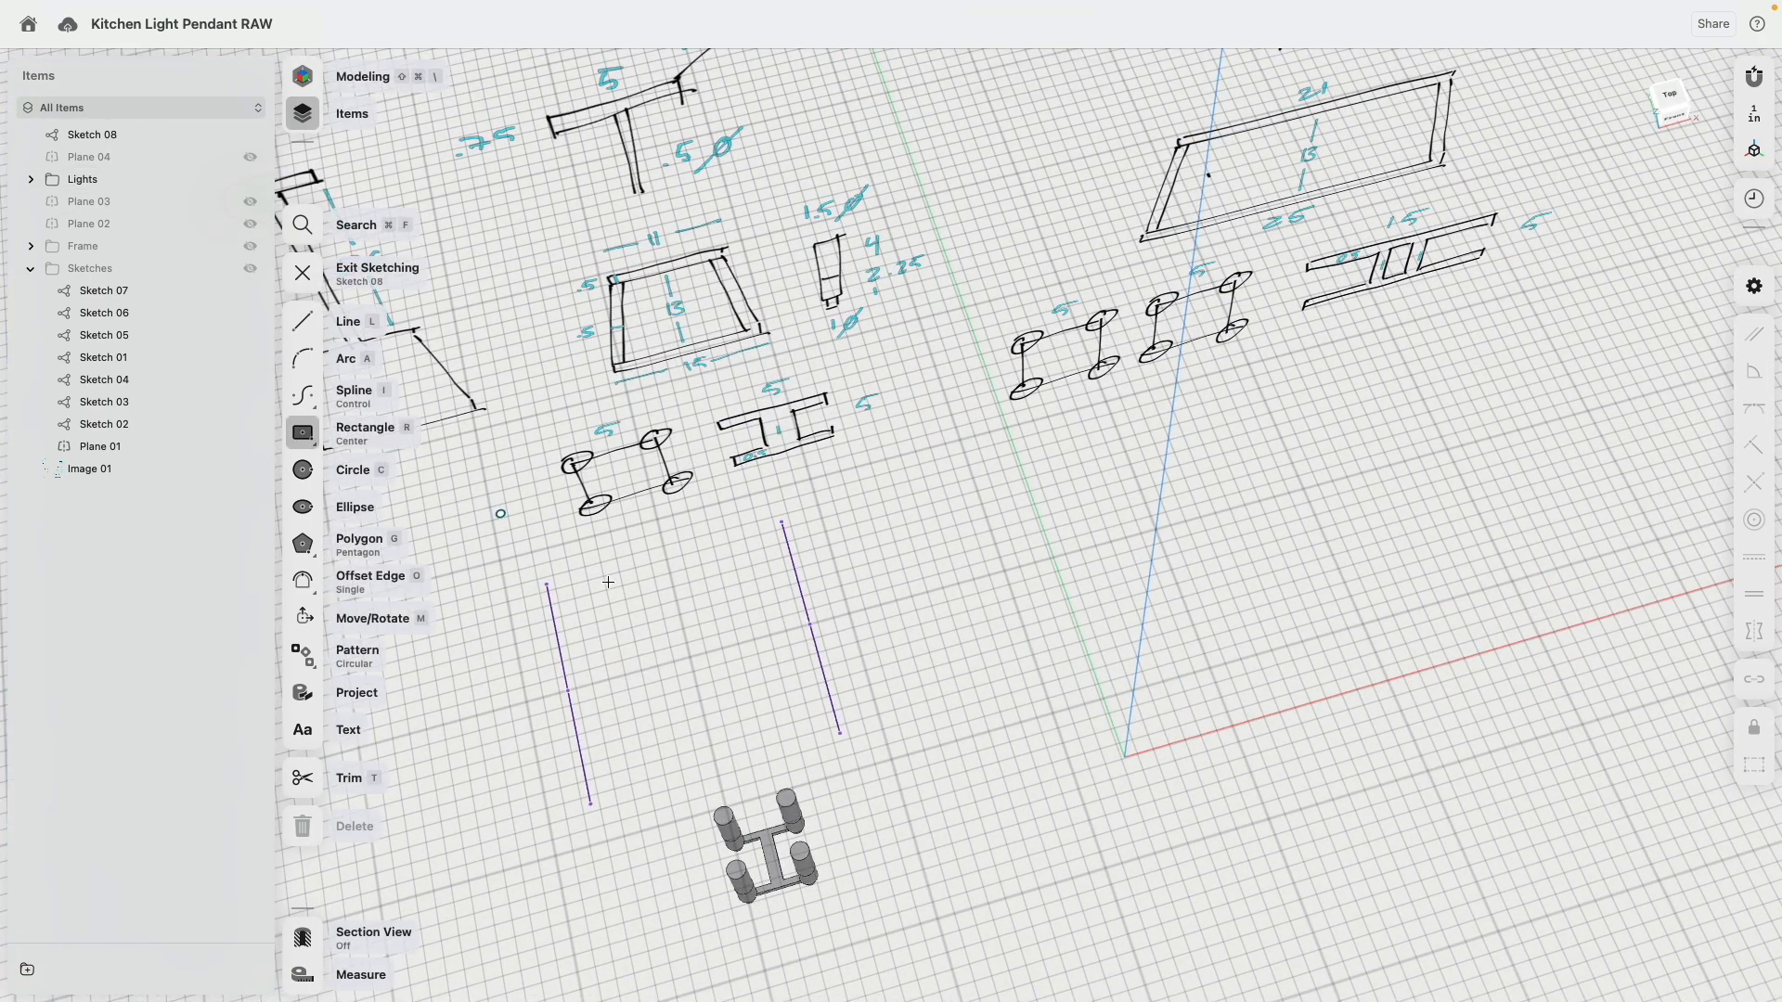
pyautogui.click(695, 675)
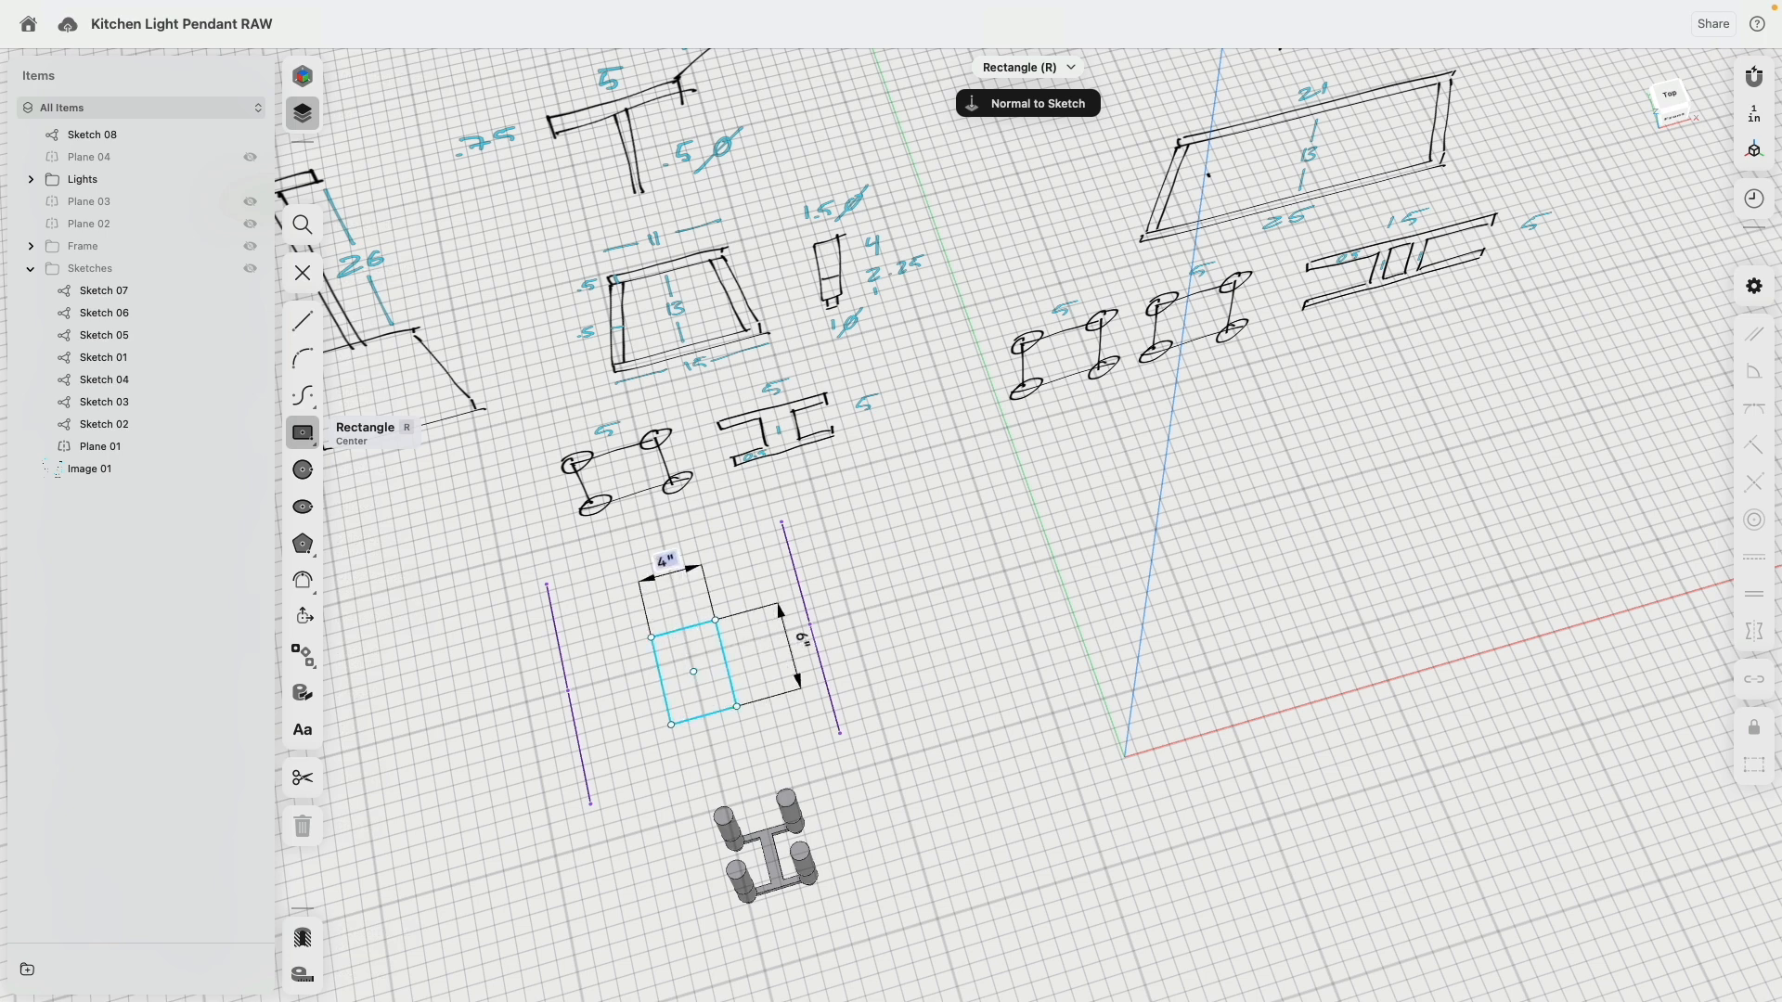
pyautogui.write('5')
pyautogui.press('Tab')
pyautogui.write('5')
pyautogui.press('Return')
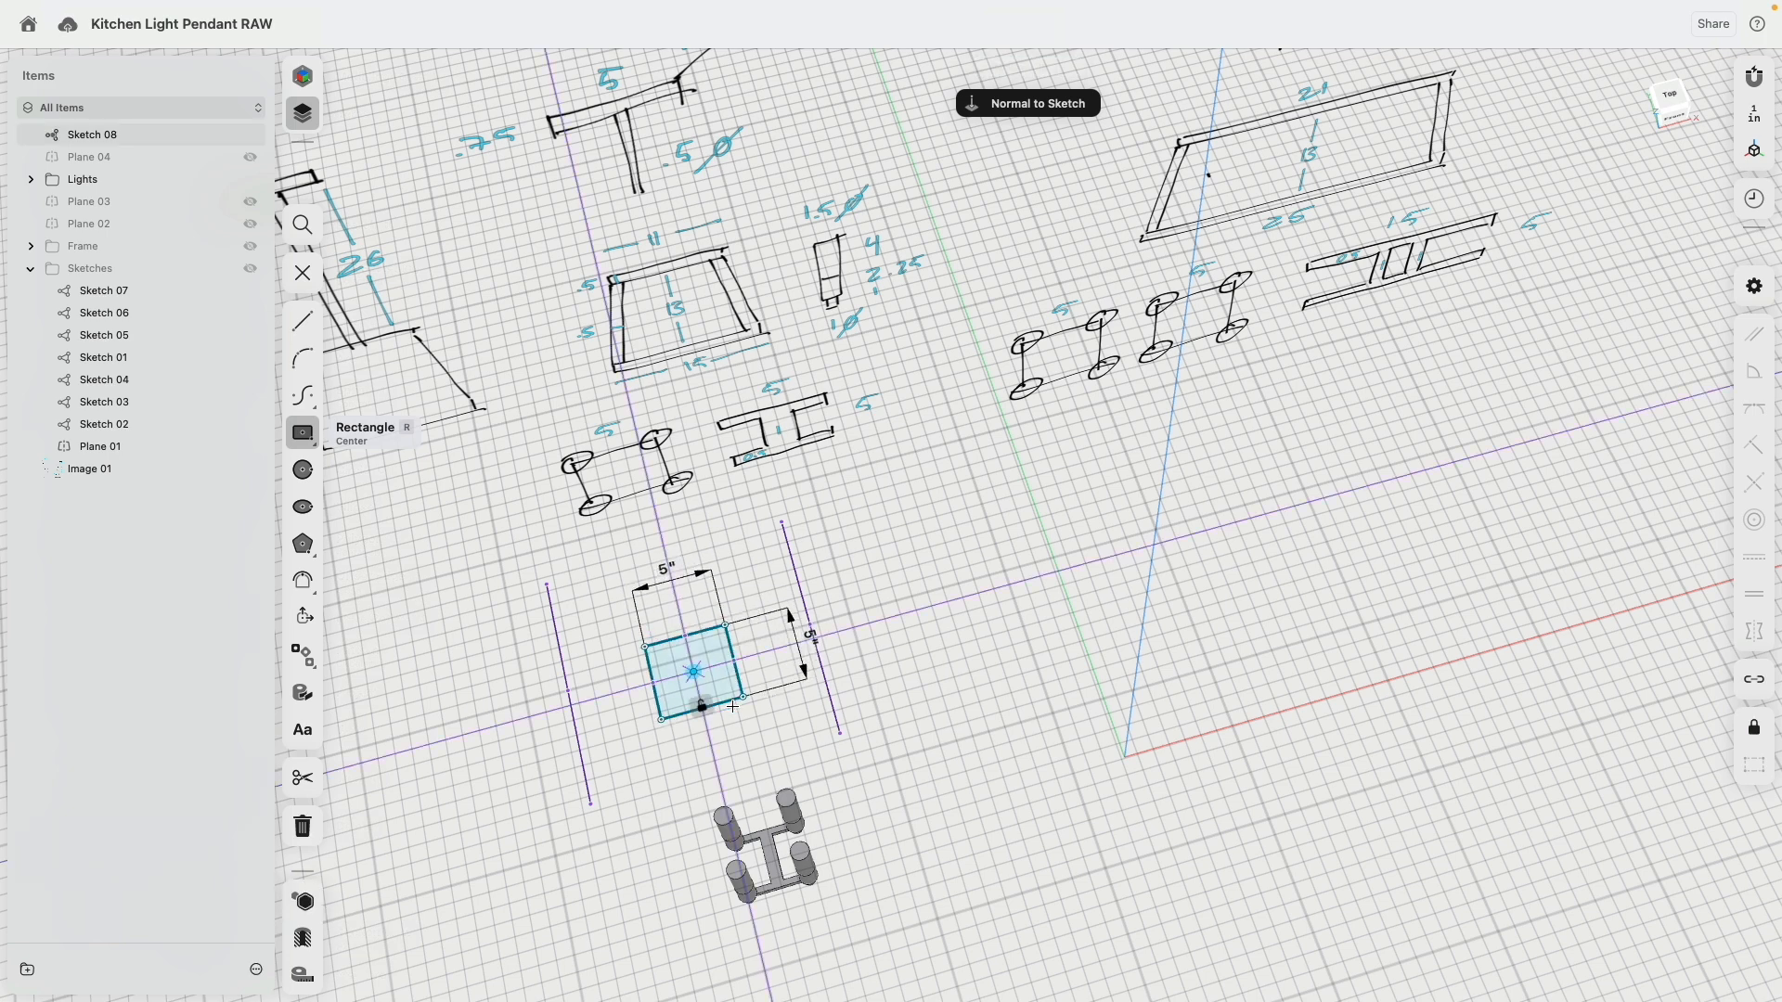
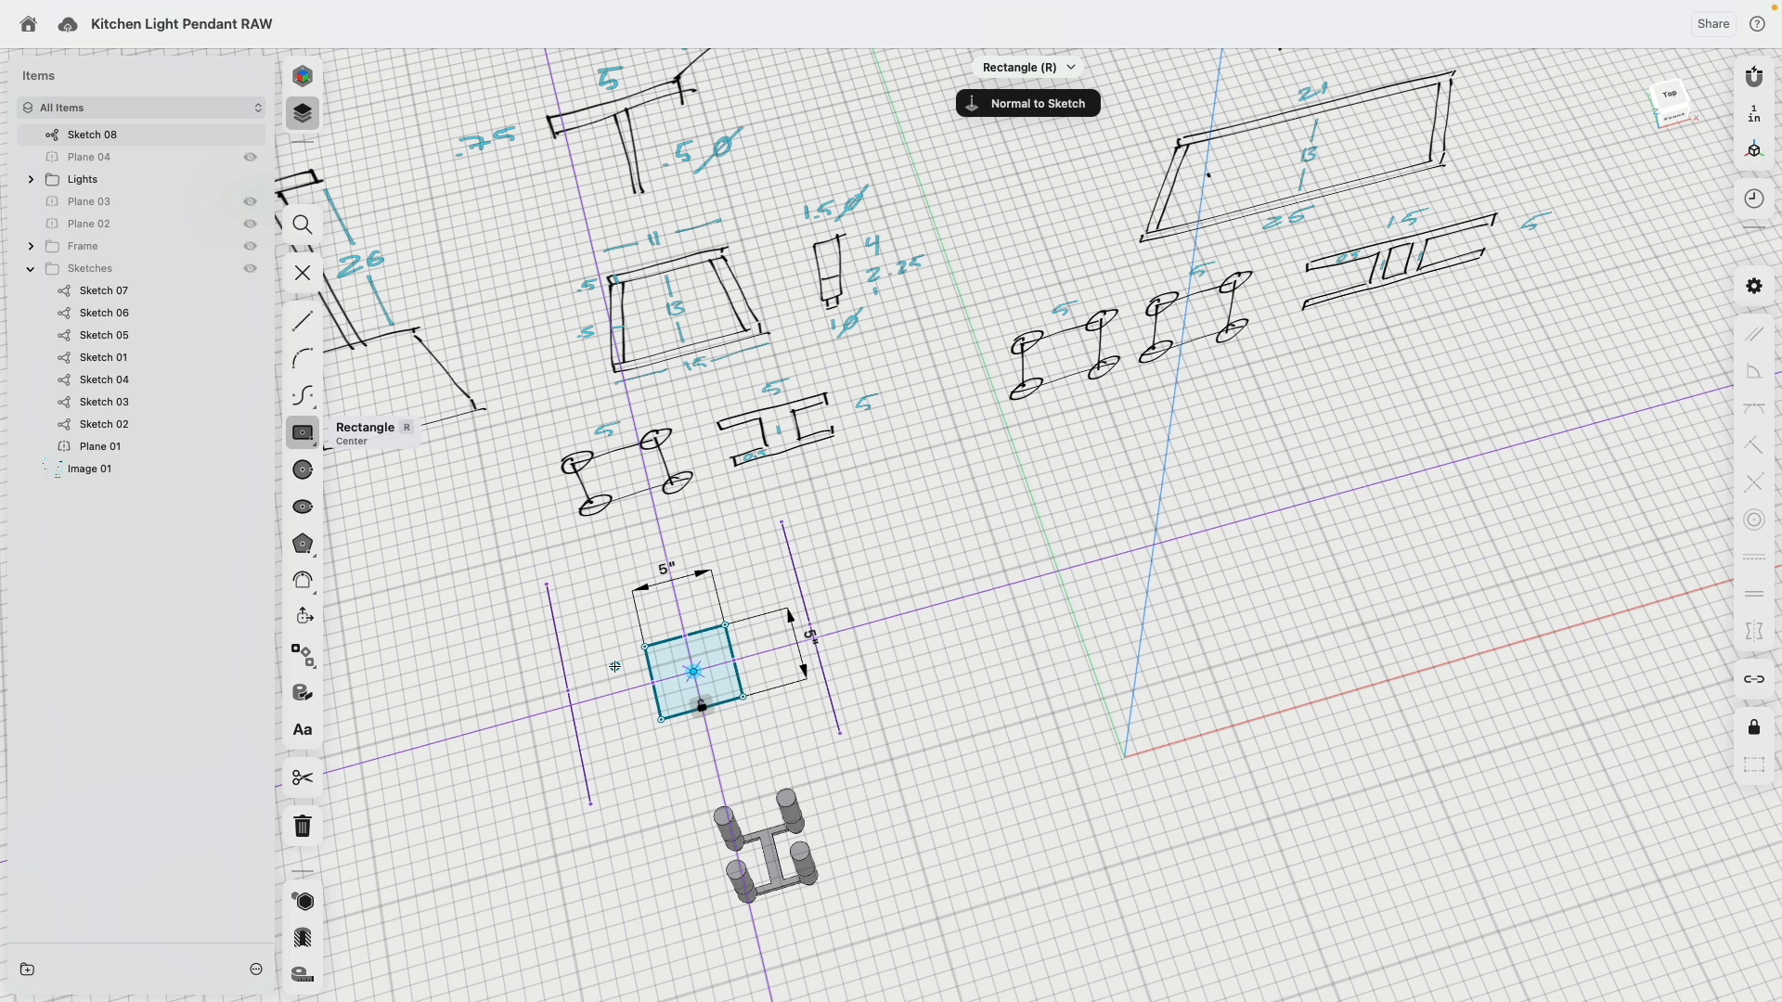
# Draw a line from each projected line to the midpoint of the facing side of the square.
pyautogui.click(325, 316)
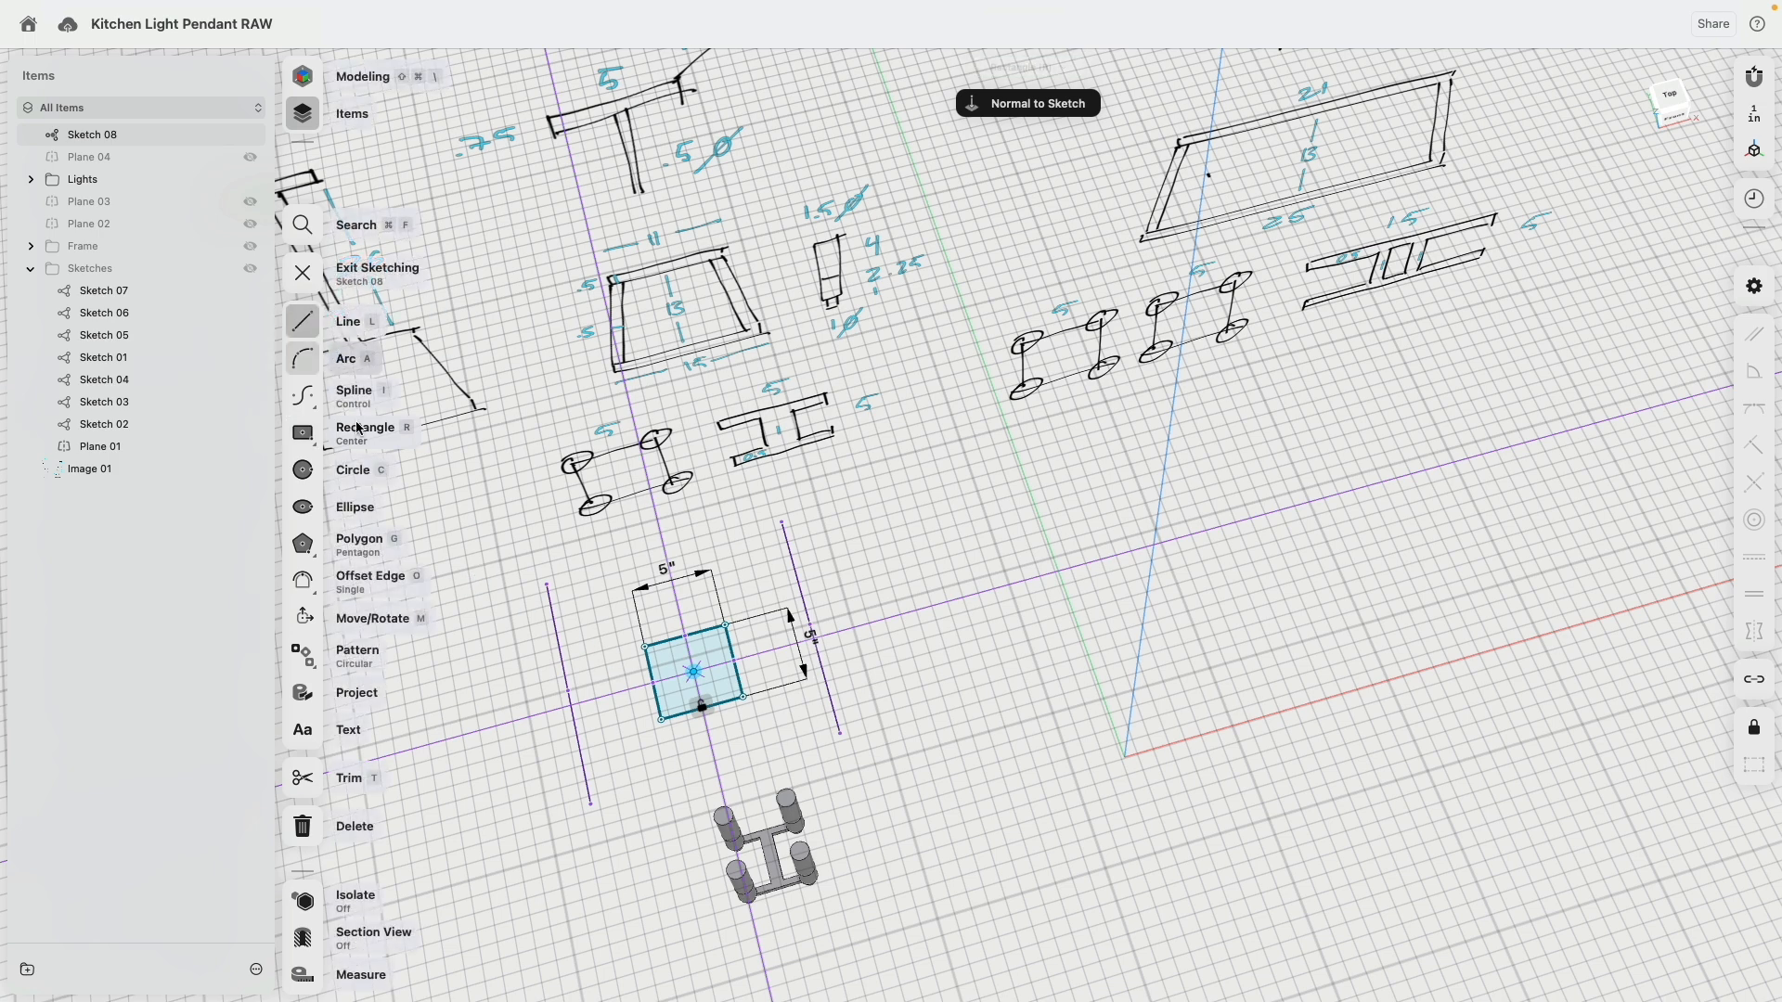
pyautogui.click(568, 692)
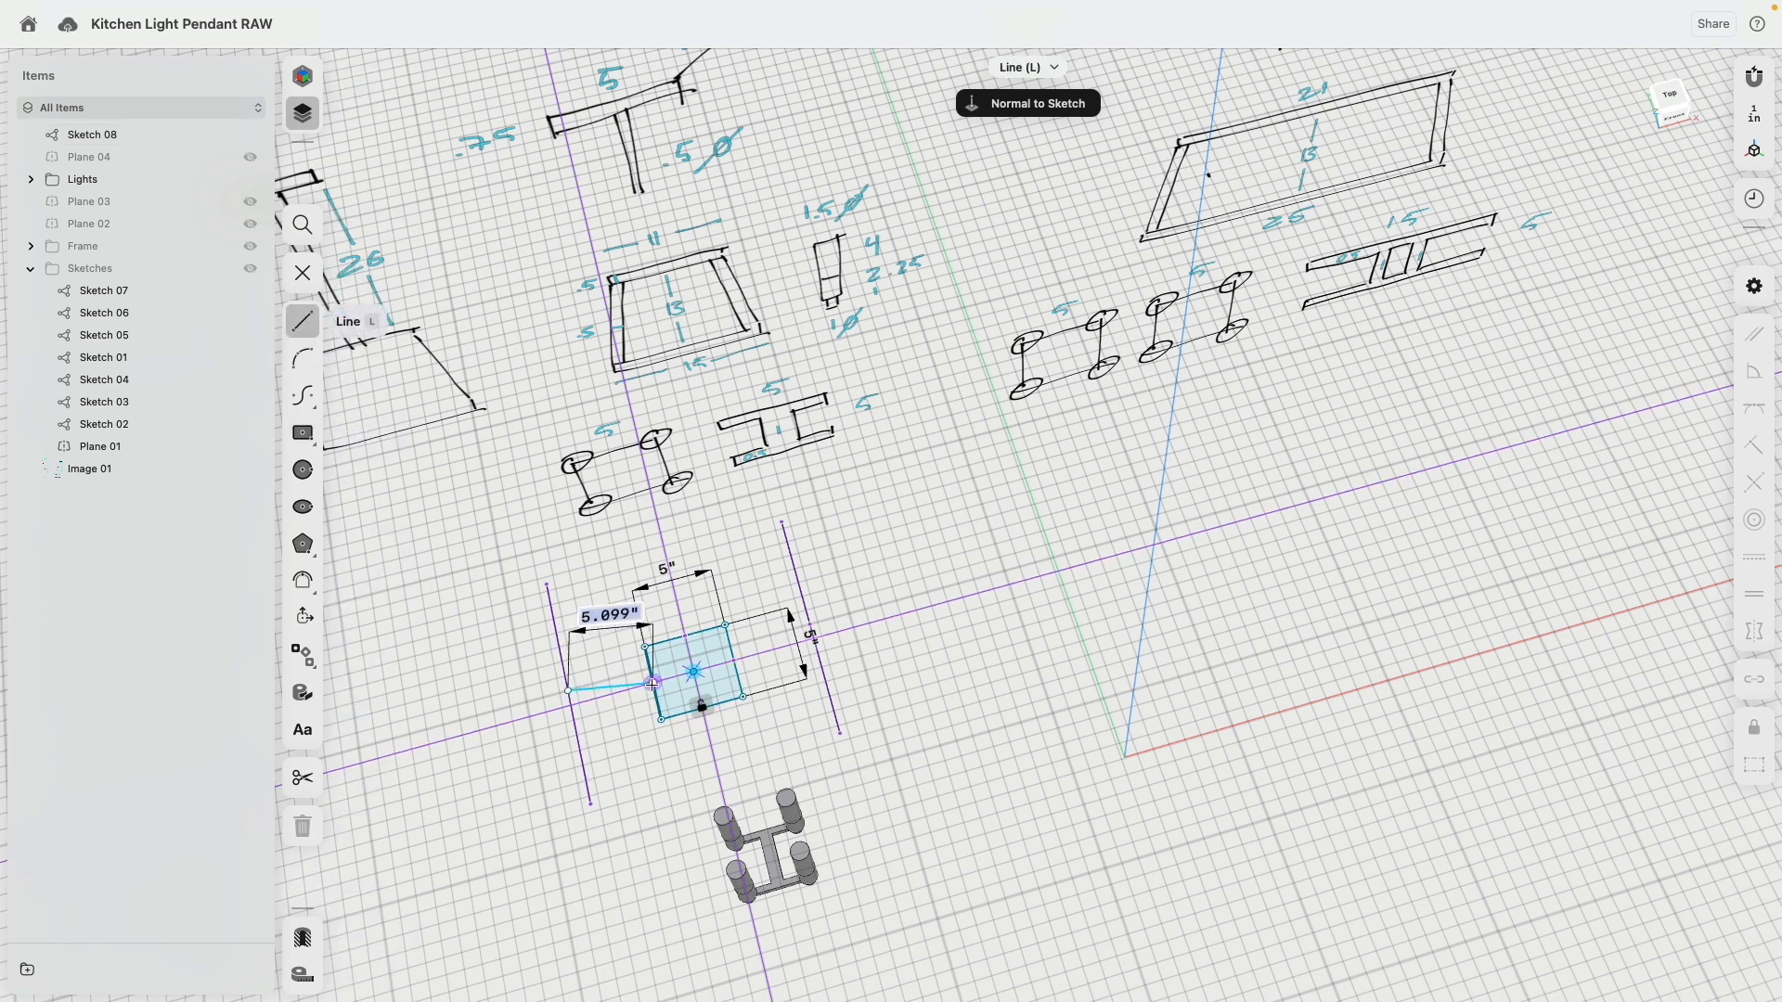
pyautogui.click(654, 684)
pyautogui.click(735, 660)
pyautogui.click(810, 622)
pyautogui.press('Escape')
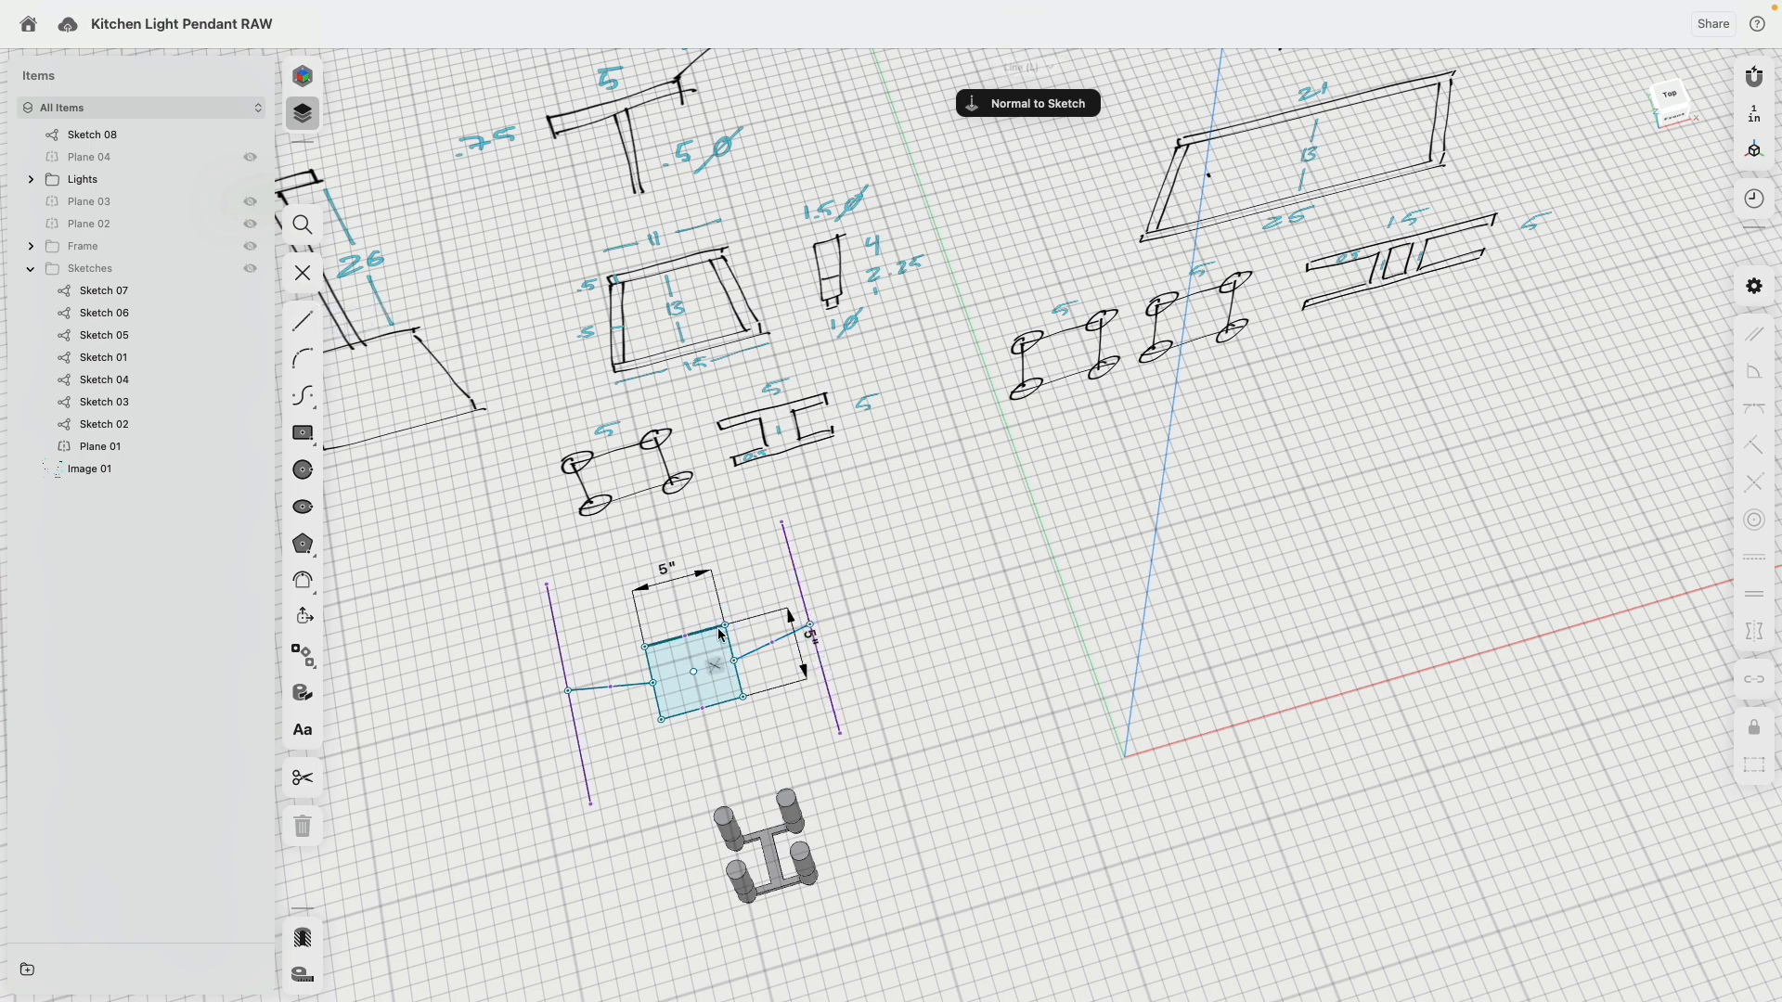
# Constrain both connecting lines to horizontal and make them construction lines.
pyautogui.scroll(5, 767, 708)
pyautogui.click(774, 682)
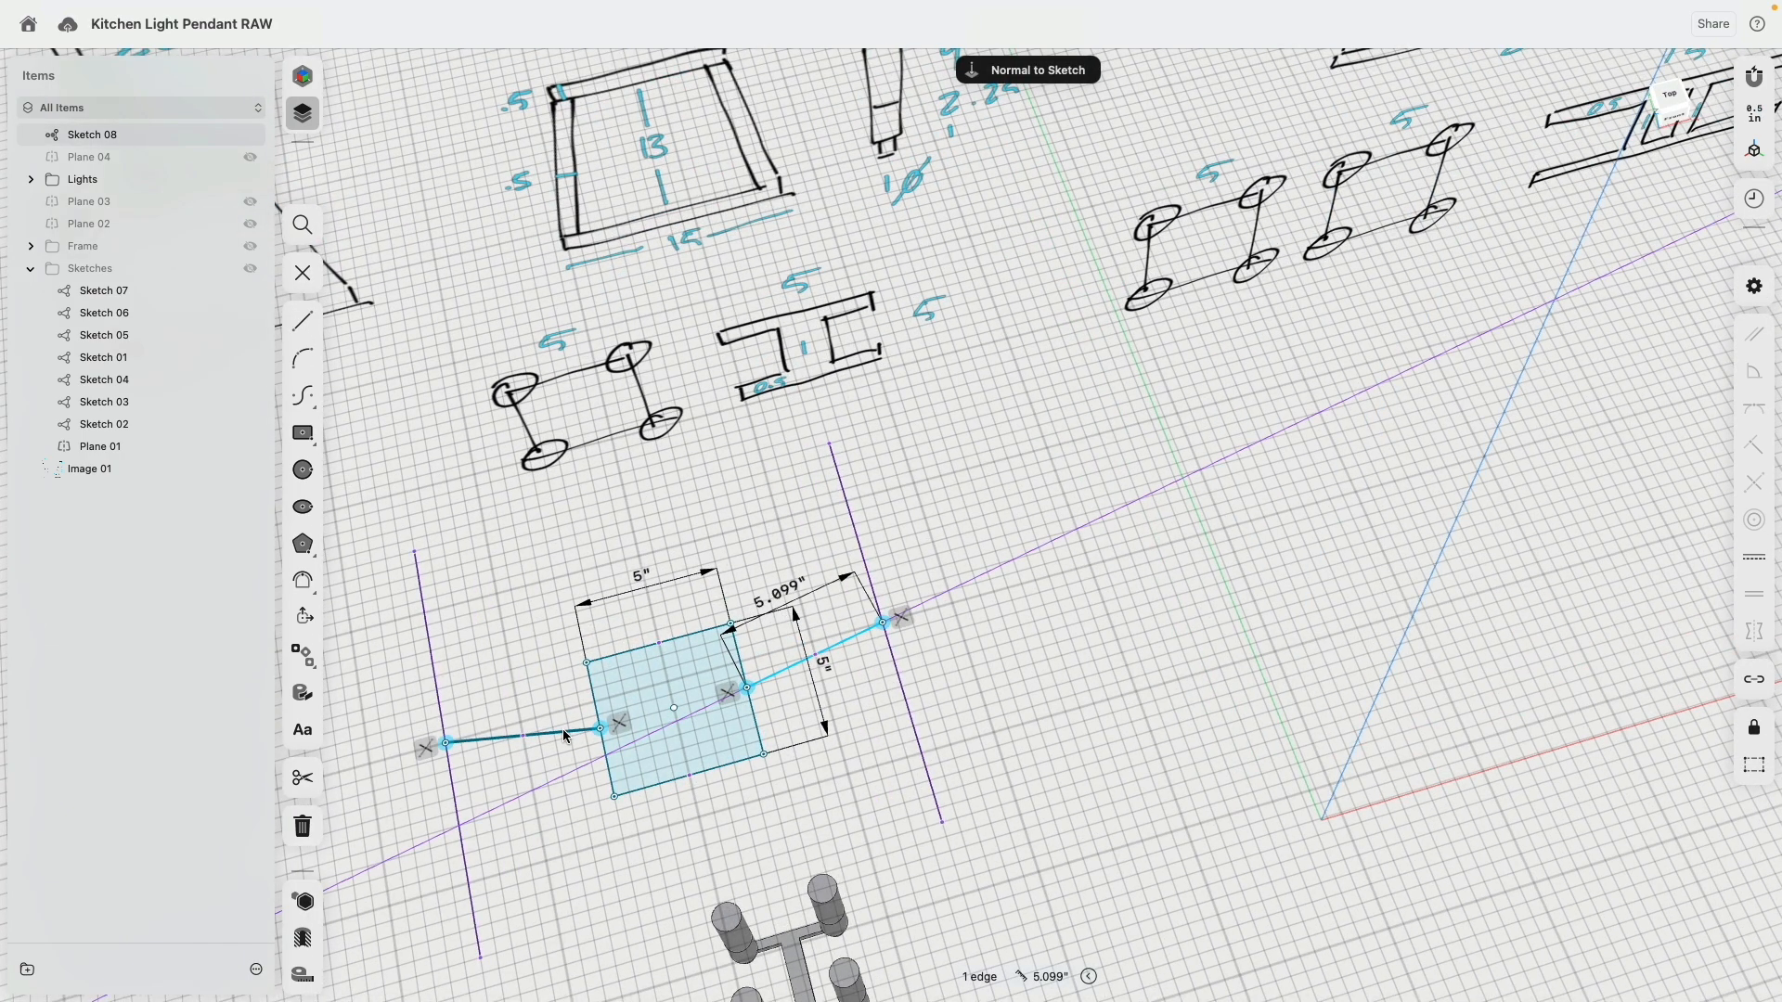
pyautogui.click(567, 736)
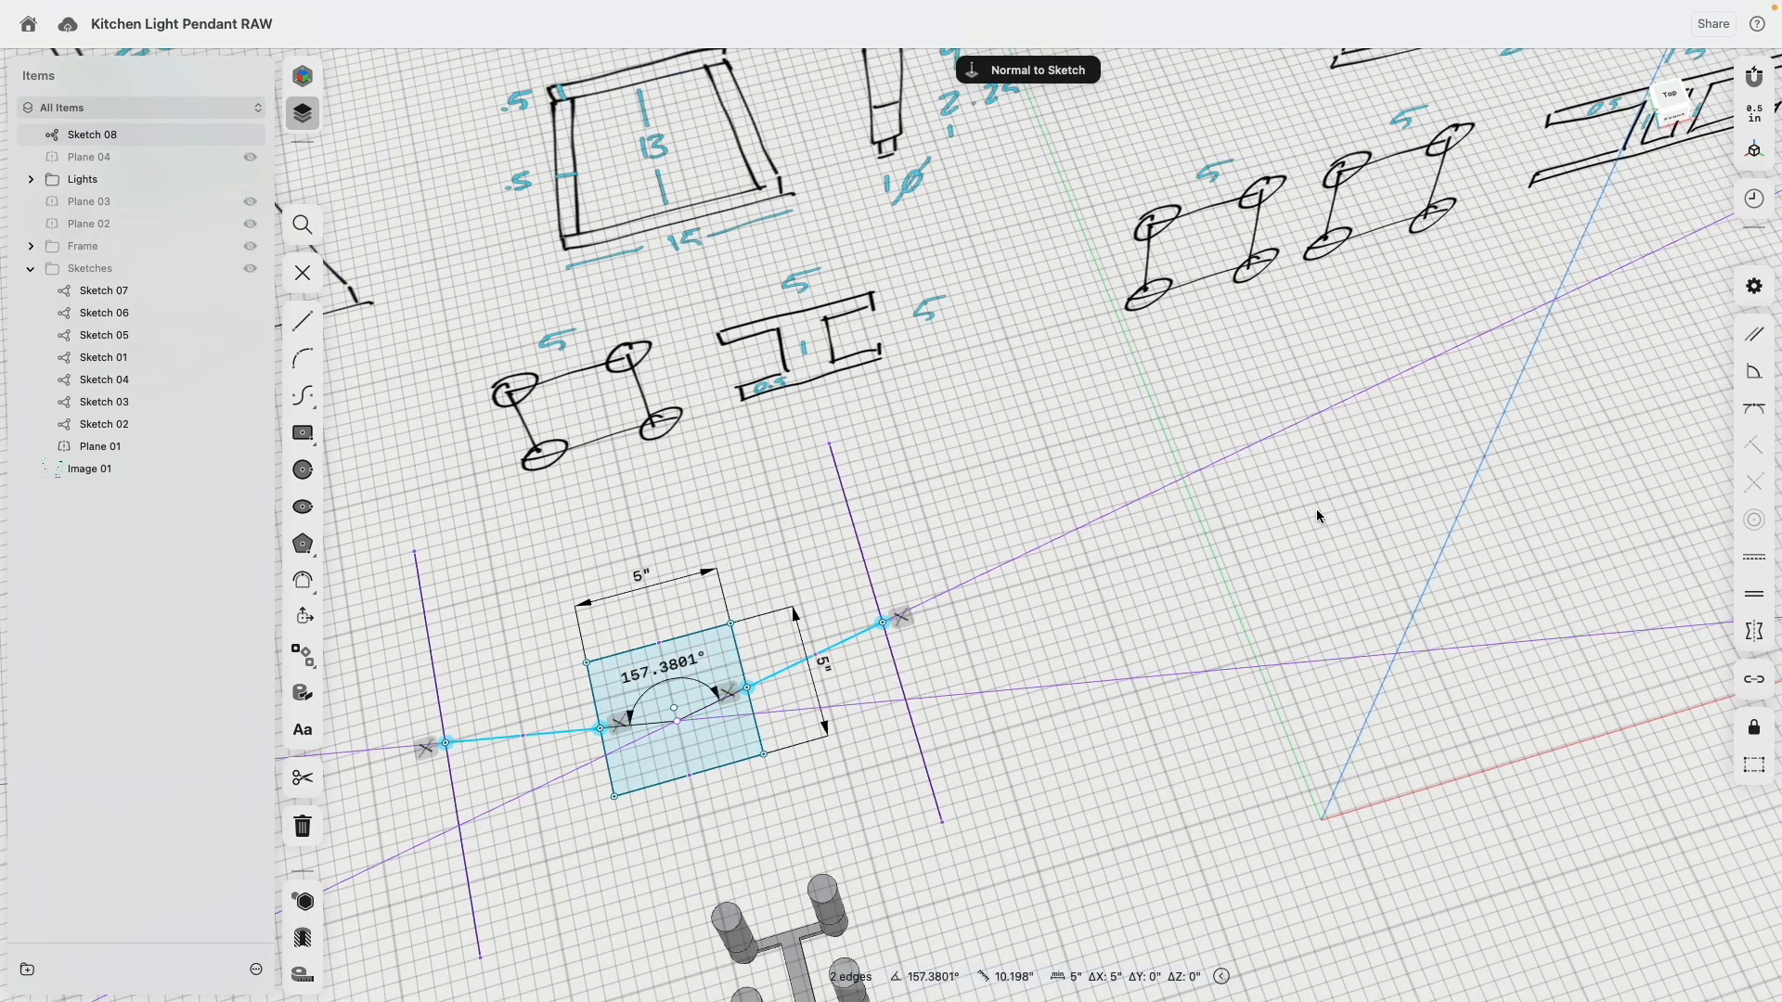
pyautogui.click(1755, 562)
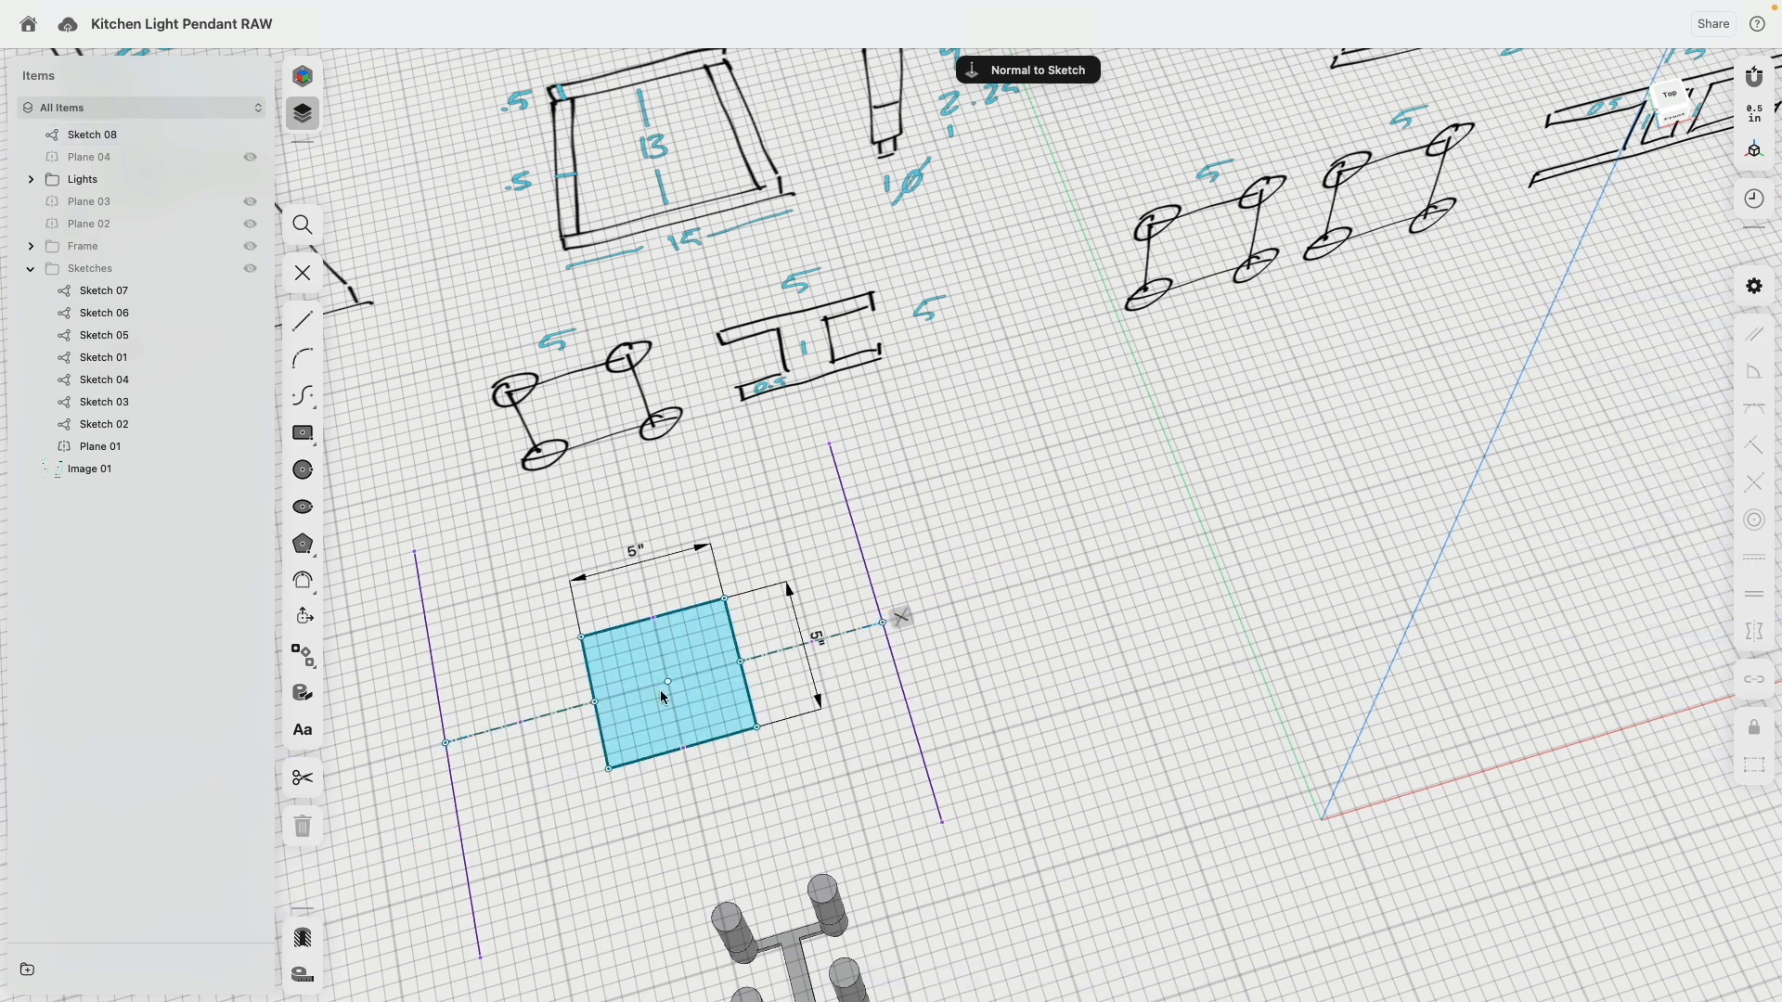
# Center the square between the projected lines by making the two connecting lines equal in length.
pyautogui.click(648, 688)
pyautogui.click(570, 708)
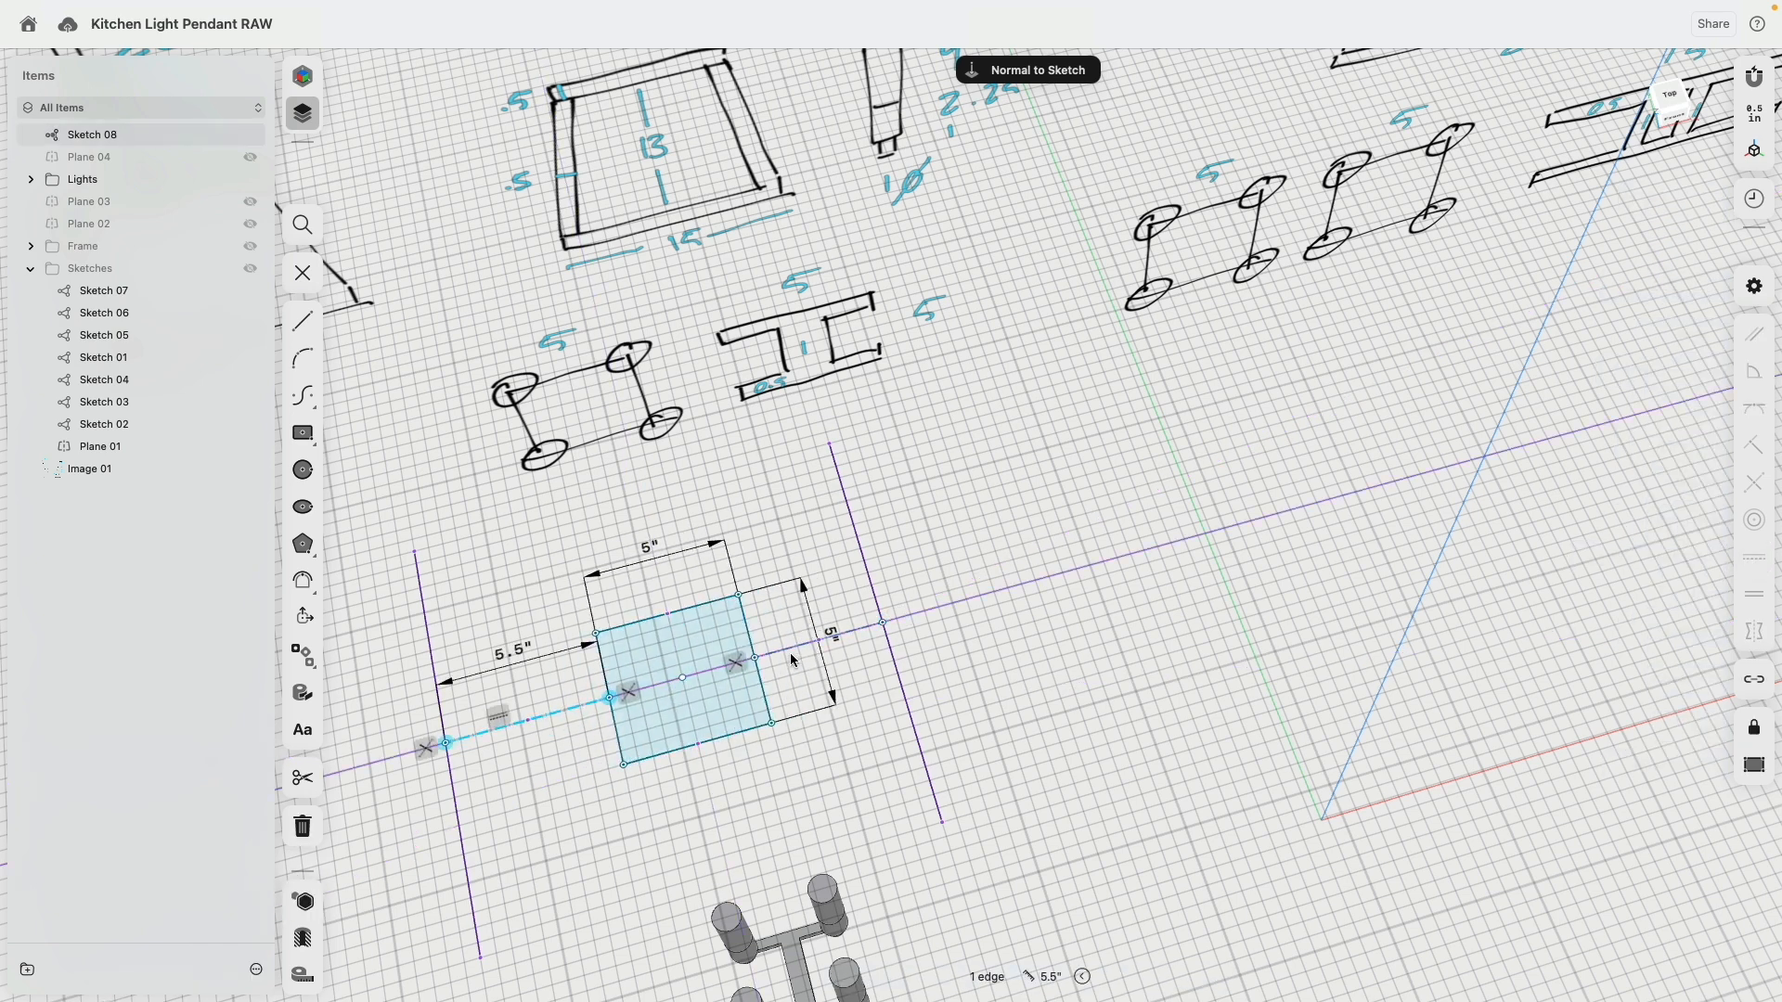
pyautogui.click(817, 640)
pyautogui.click(1755, 592)
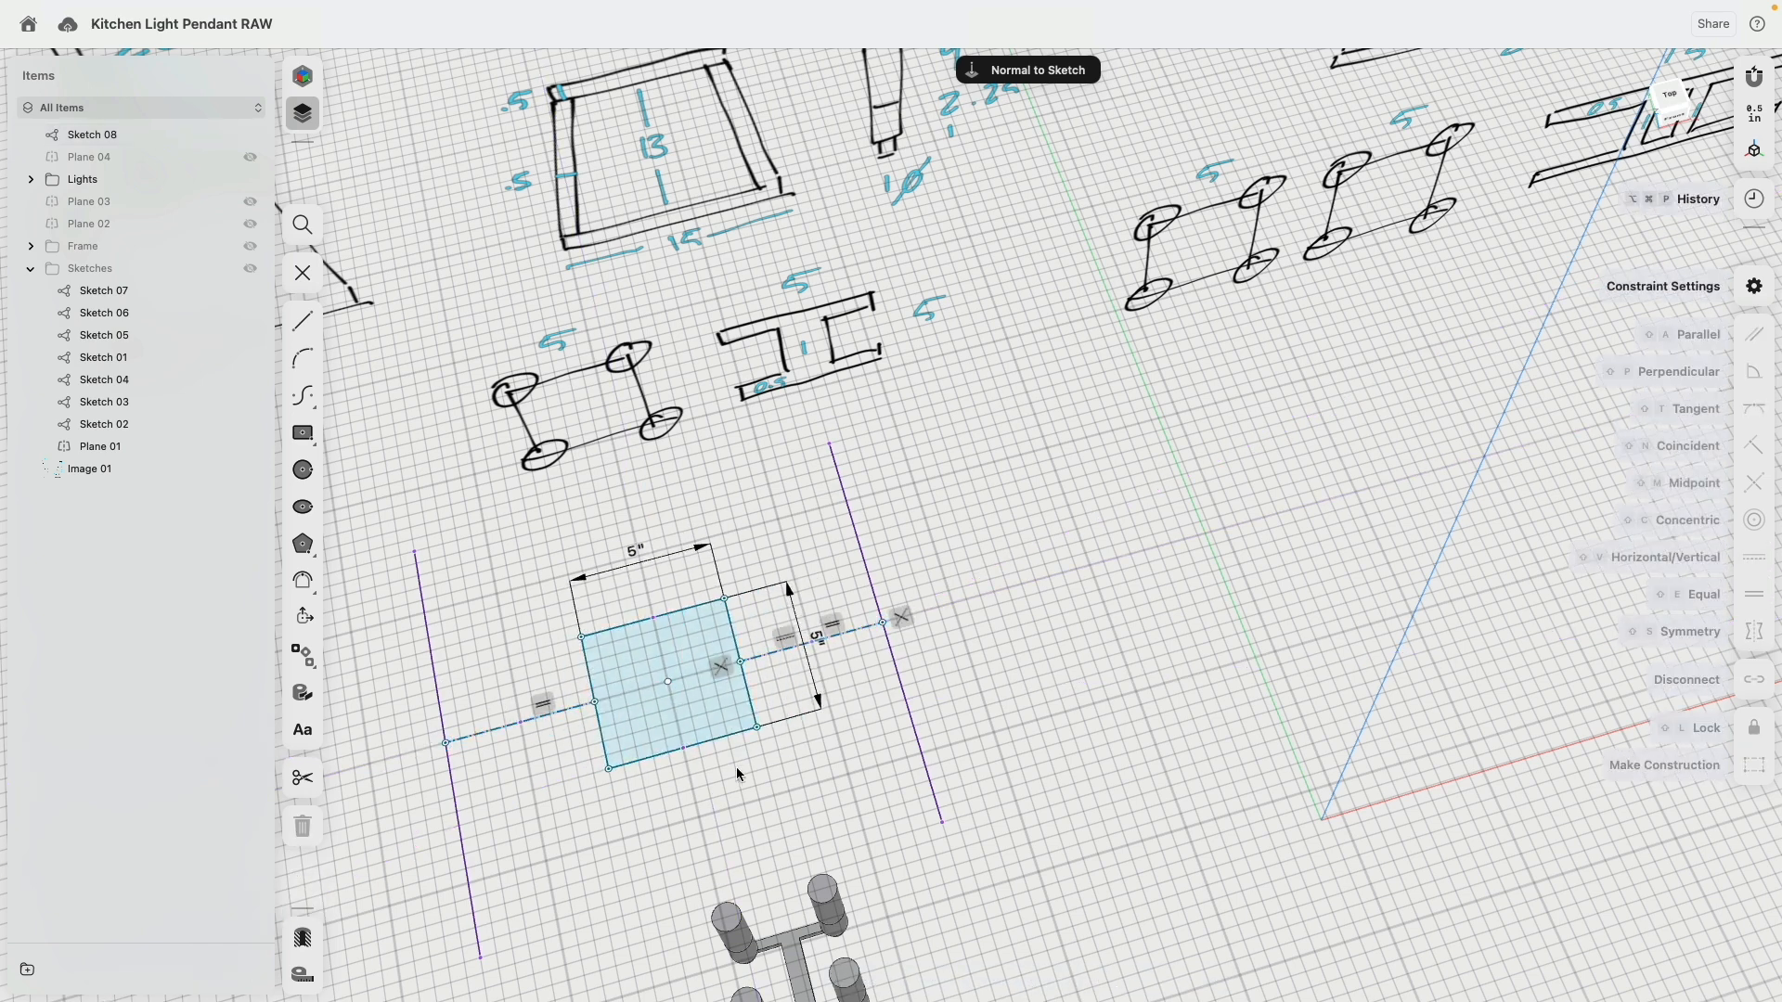
# Extrude the 5 in square 0.75 in as a new body to form the ceiling mount.
pyautogui.moveTo(737, 766); pyautogui.dragTo(748, 620, button='right')
pyautogui.scroll(-3, 748, 620)
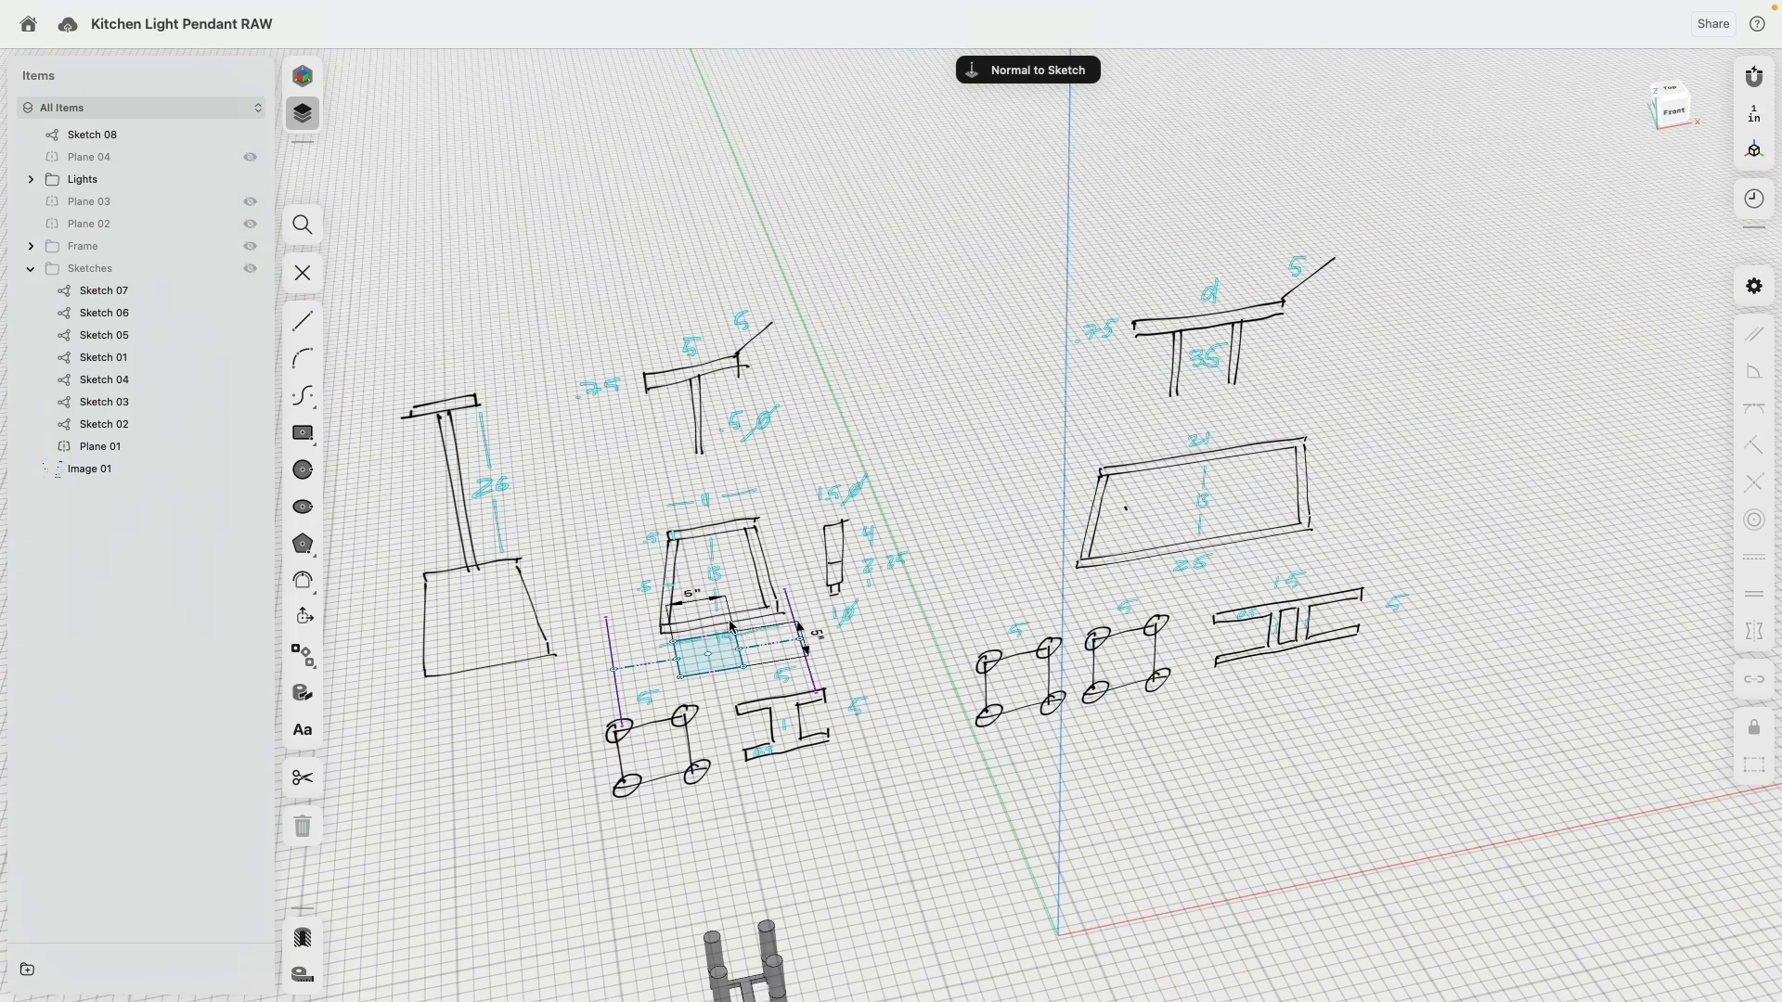
pyautogui.scroll(5, 732, 627)
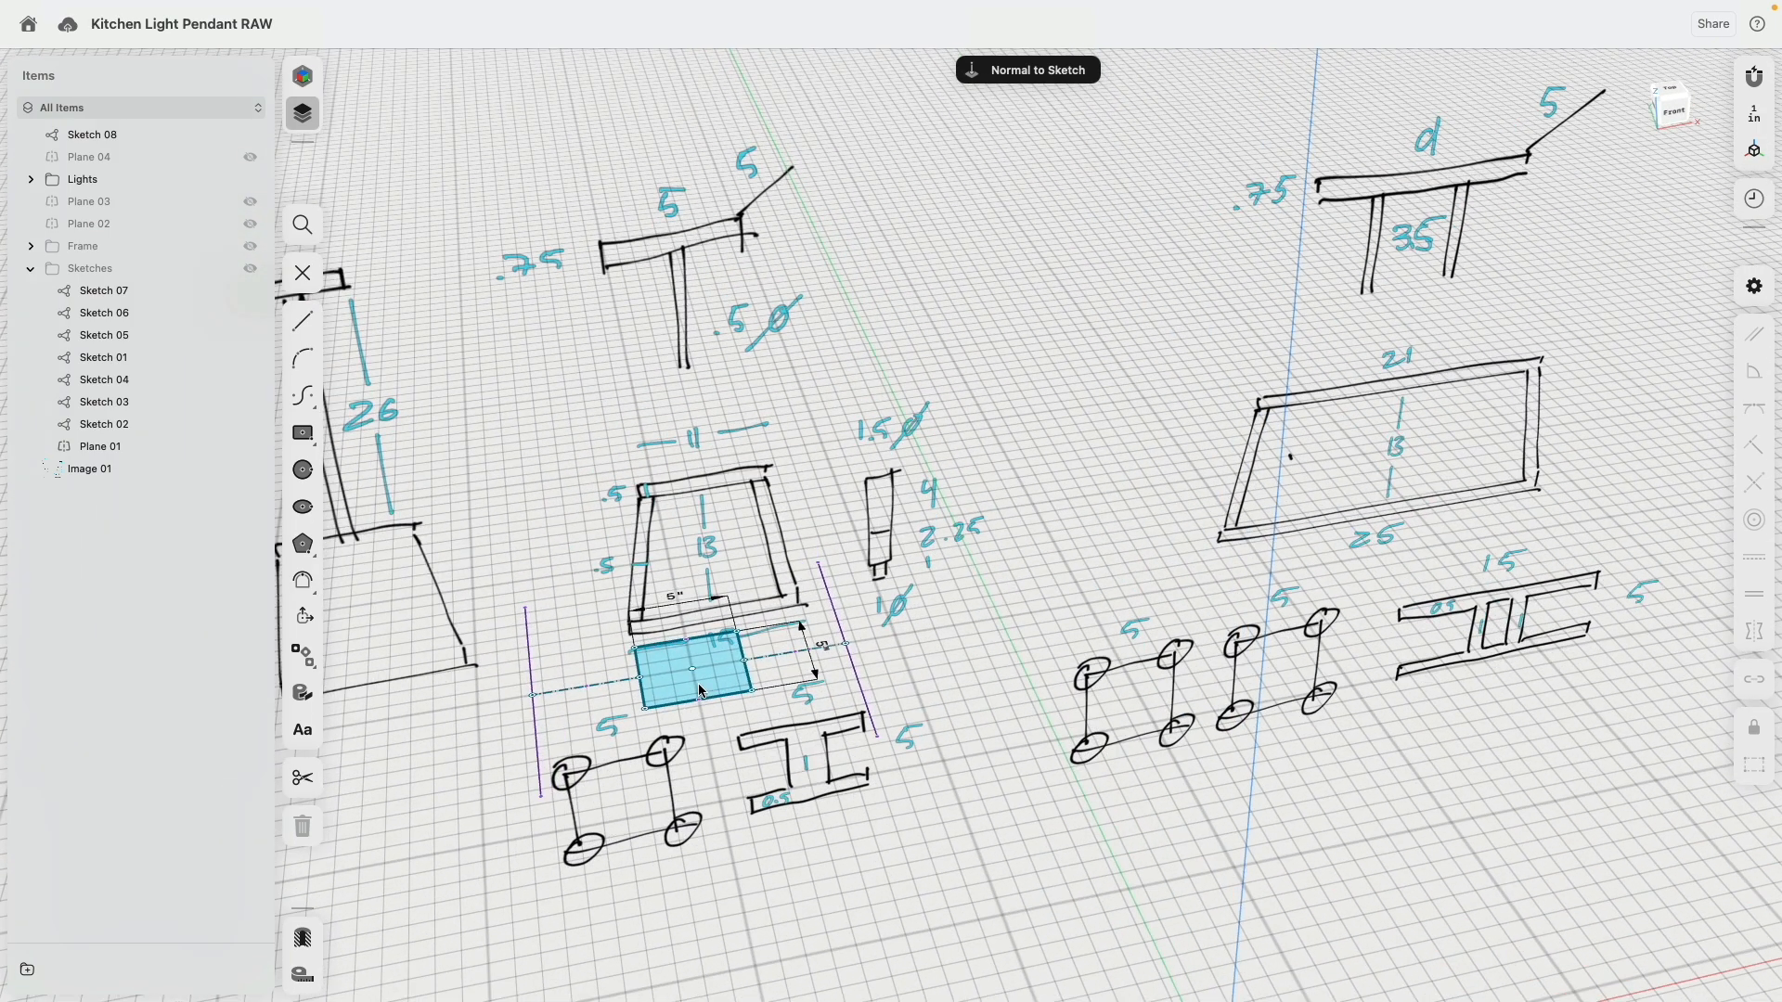
pyautogui.click(702, 690)
pyautogui.moveTo(692, 675); pyautogui.dragTo(688, 648)
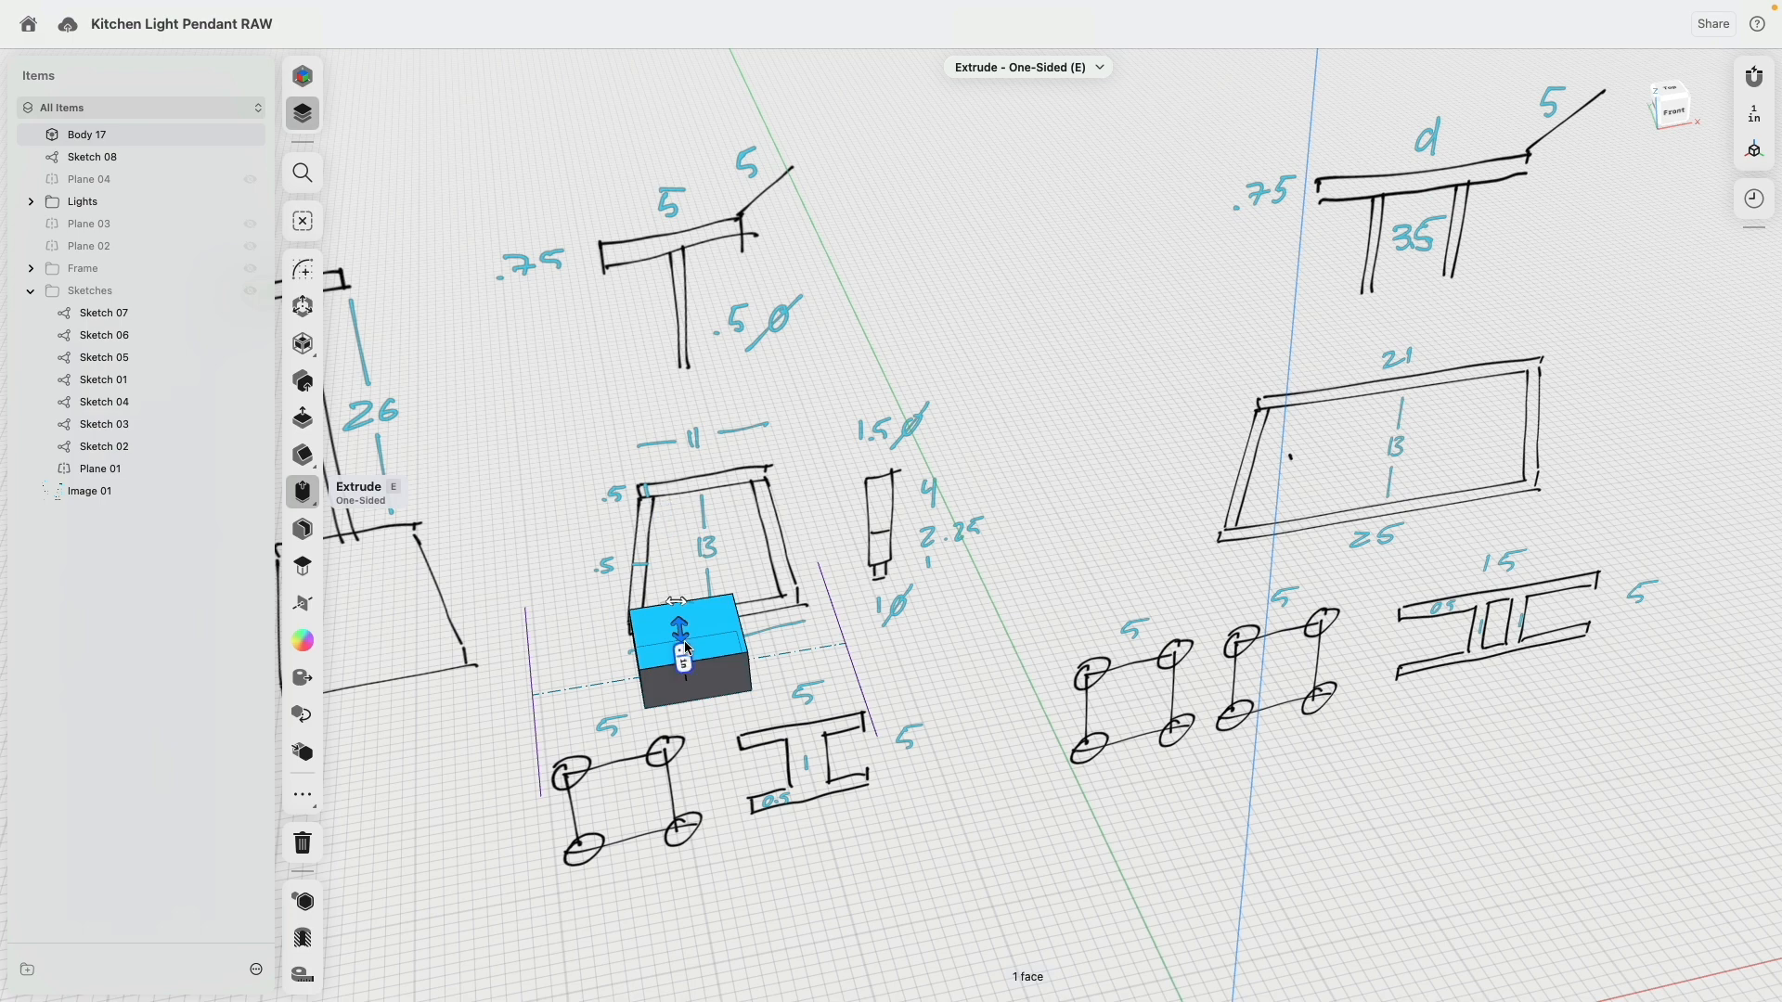
pyautogui.moveTo(705, 641); pyautogui.dragTo(828, 559, button='right')
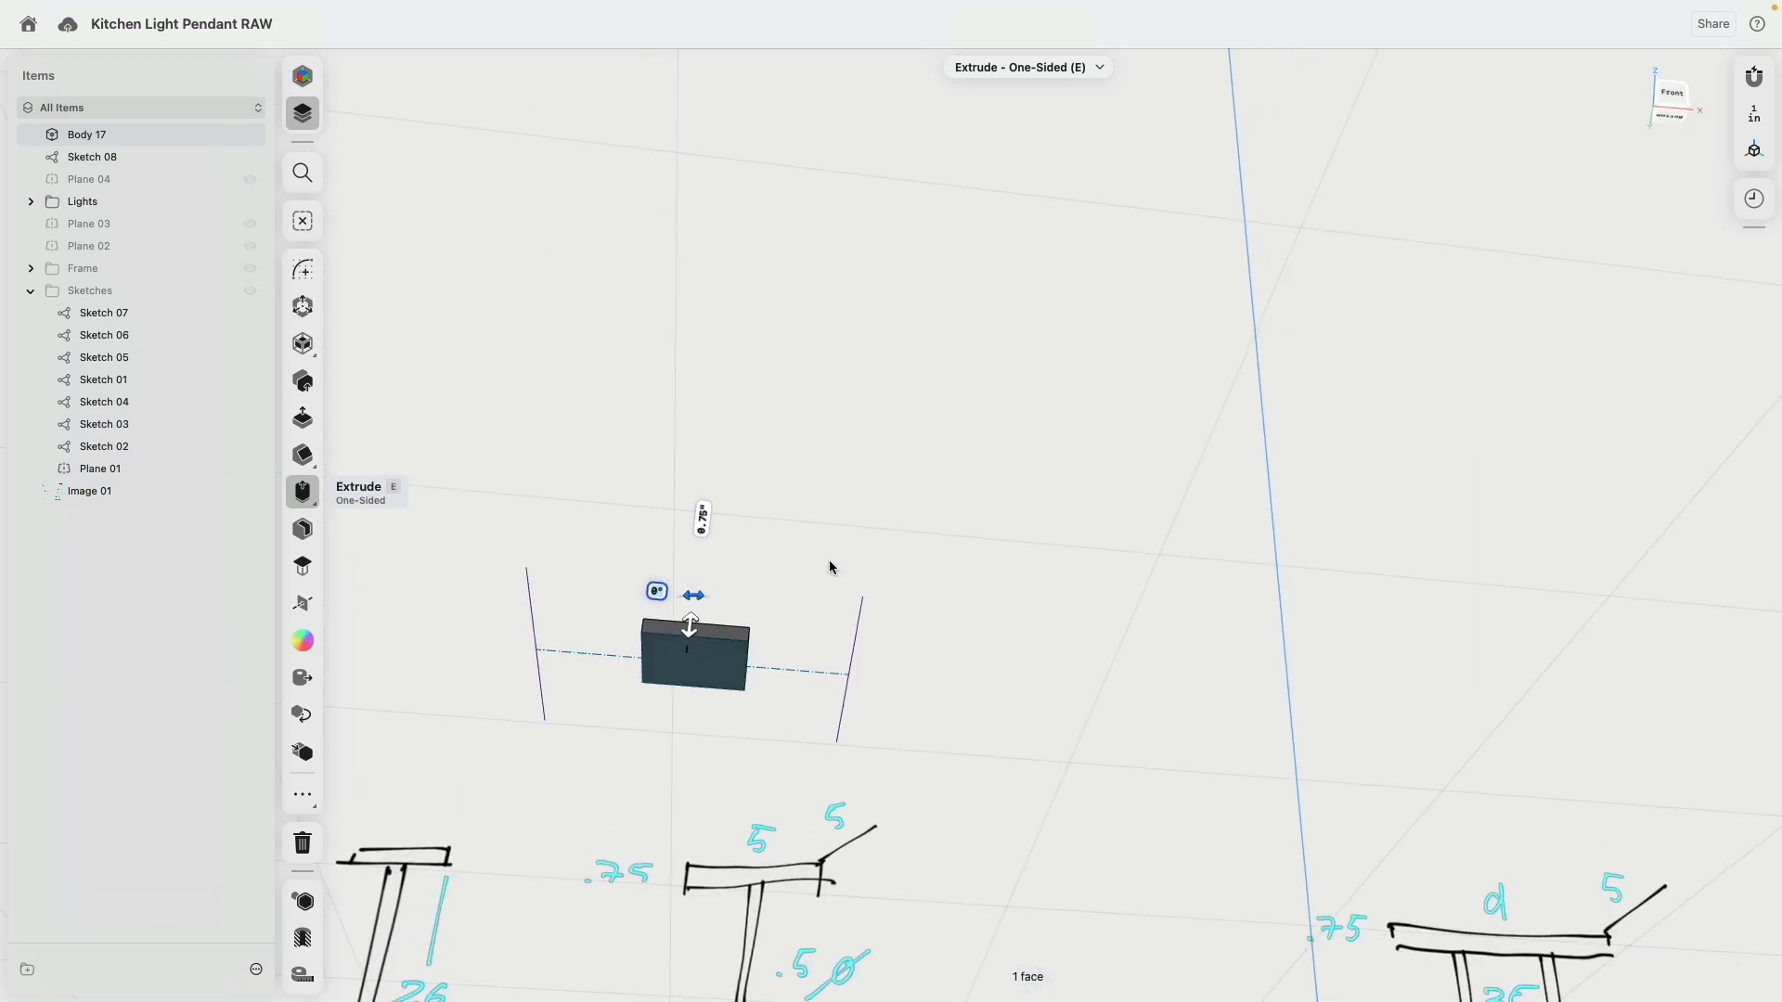
pyautogui.scroll(-6, 877, 315)
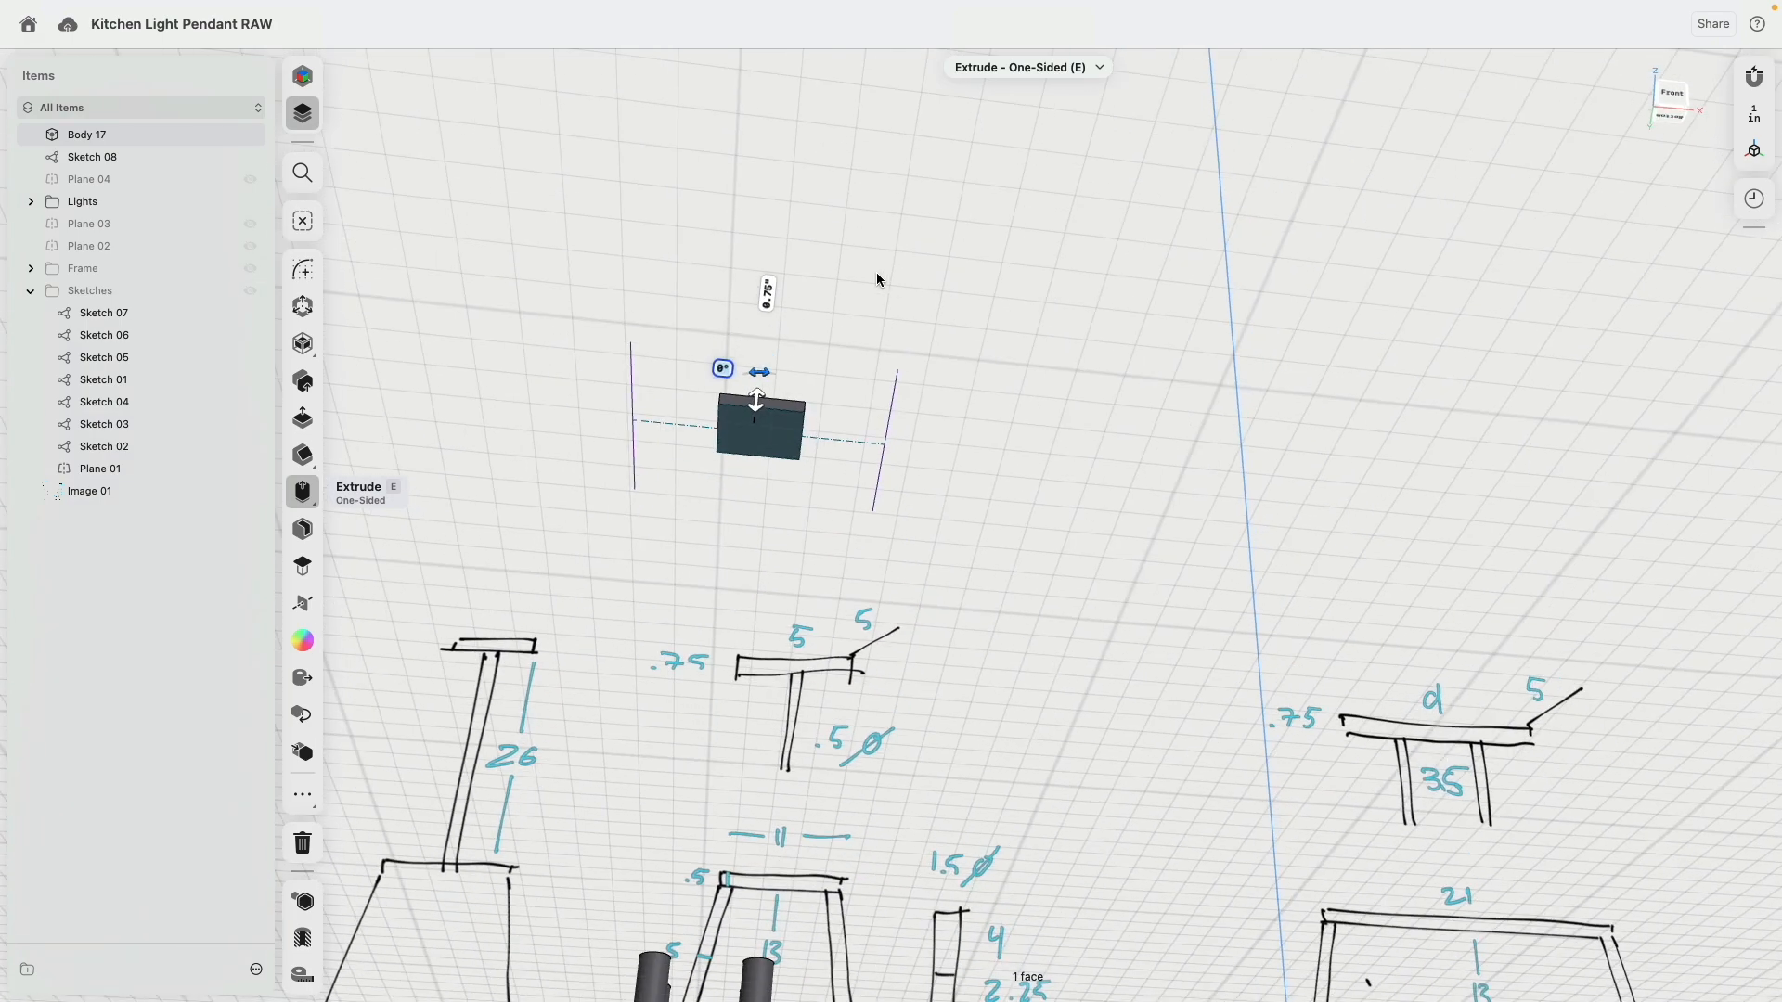
# File Sketch 08 and Plane 04 in the Sketches folder and select Body 17.
pyautogui.click(116, 160)
pyautogui.moveTo(96, 185); pyautogui.dragTo(112, 295)
pyautogui.click(102, 139)
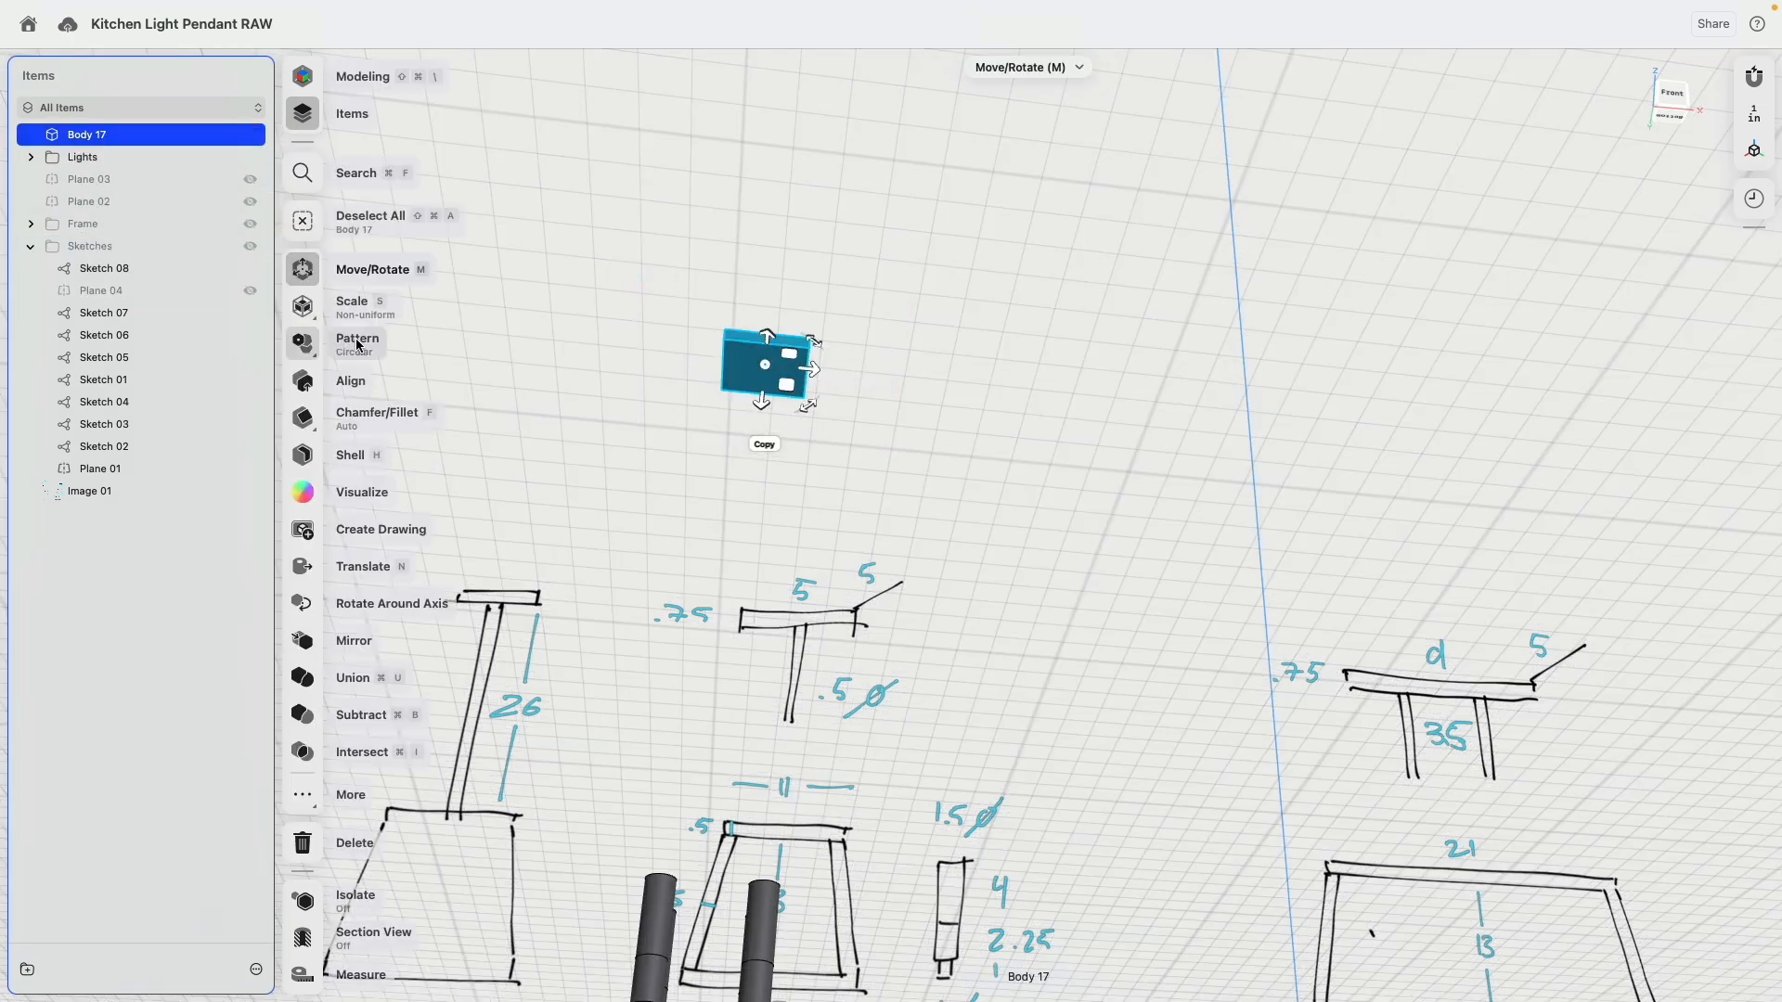
# Sketch a 0.75 in diameter circle at the center of the ceiling mount's underside and finish the sketch.
pyautogui.click(766, 366)
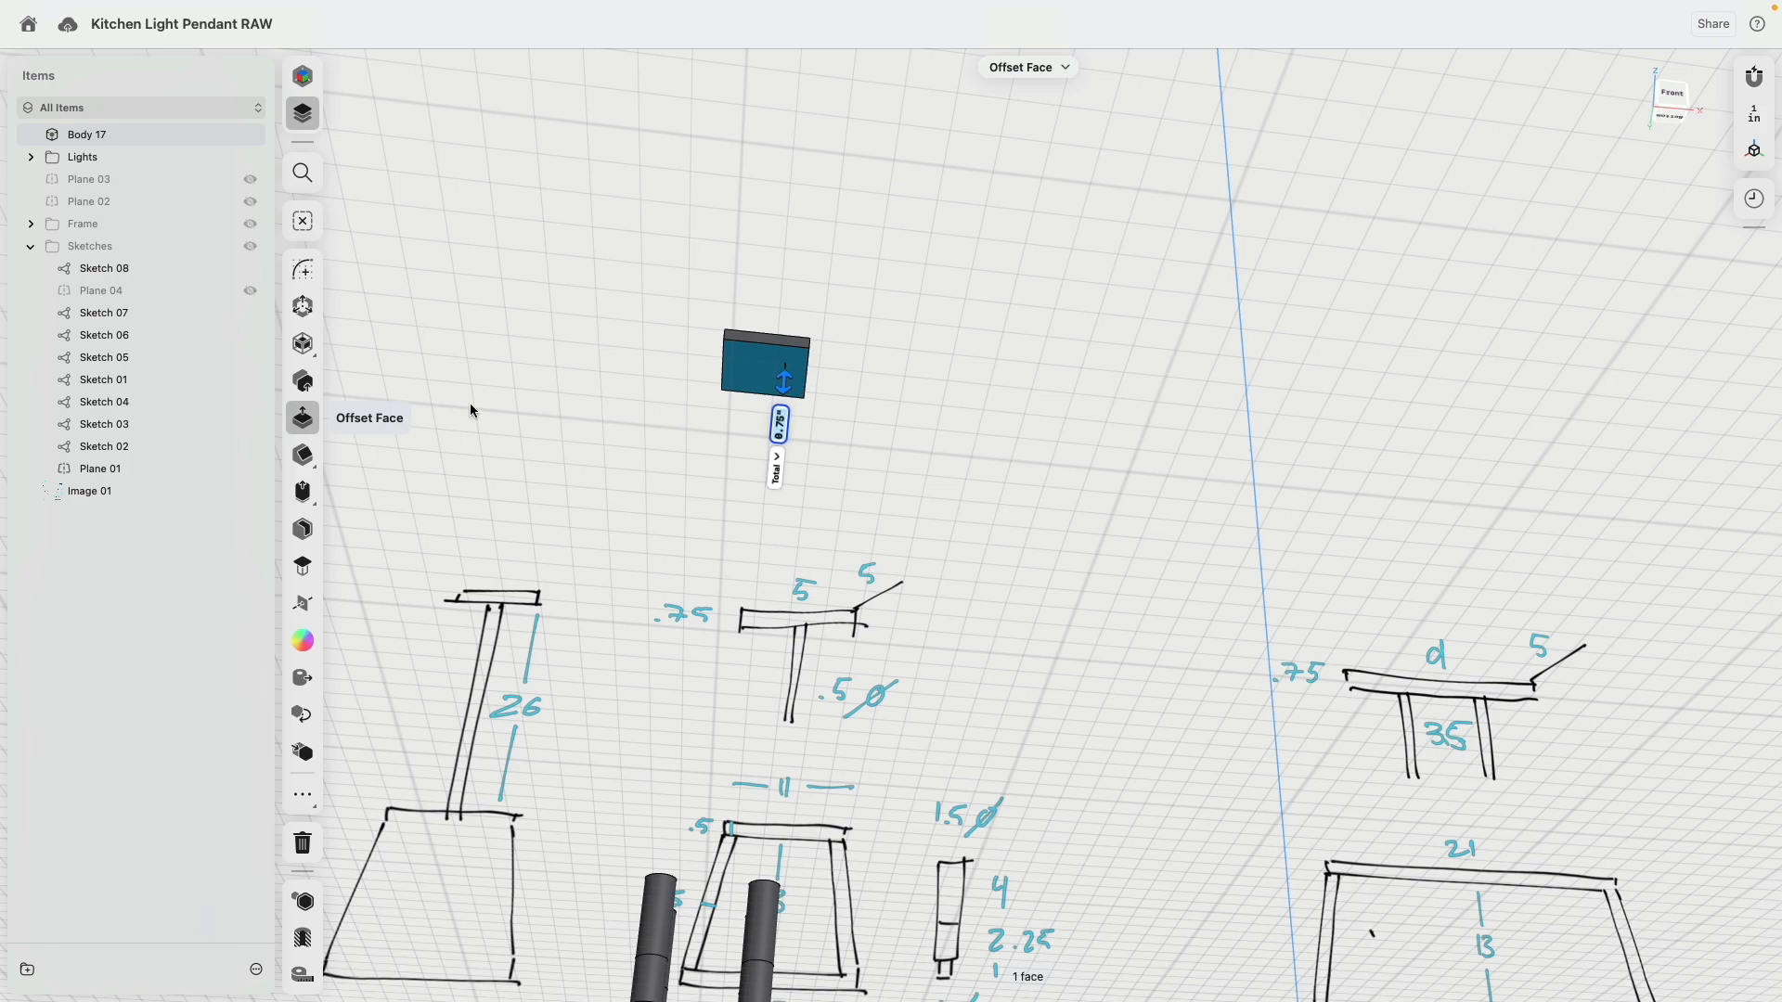
pyautogui.click(302, 269)
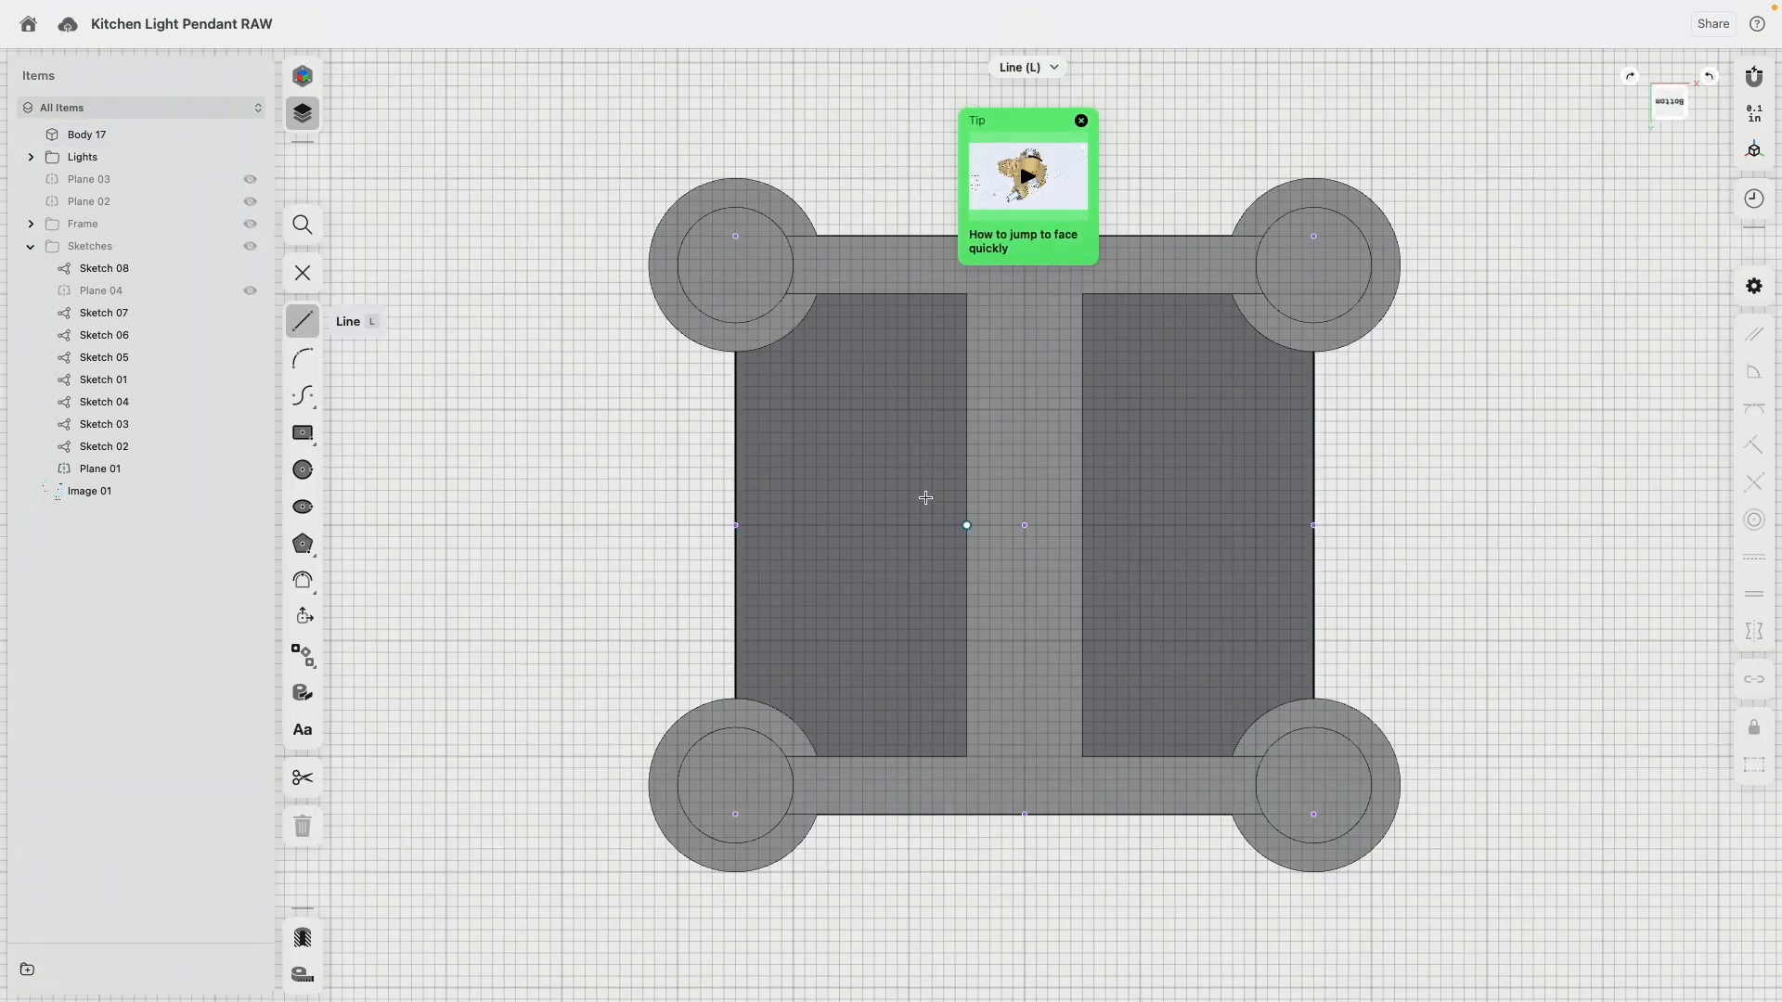
pyautogui.click(313, 470)
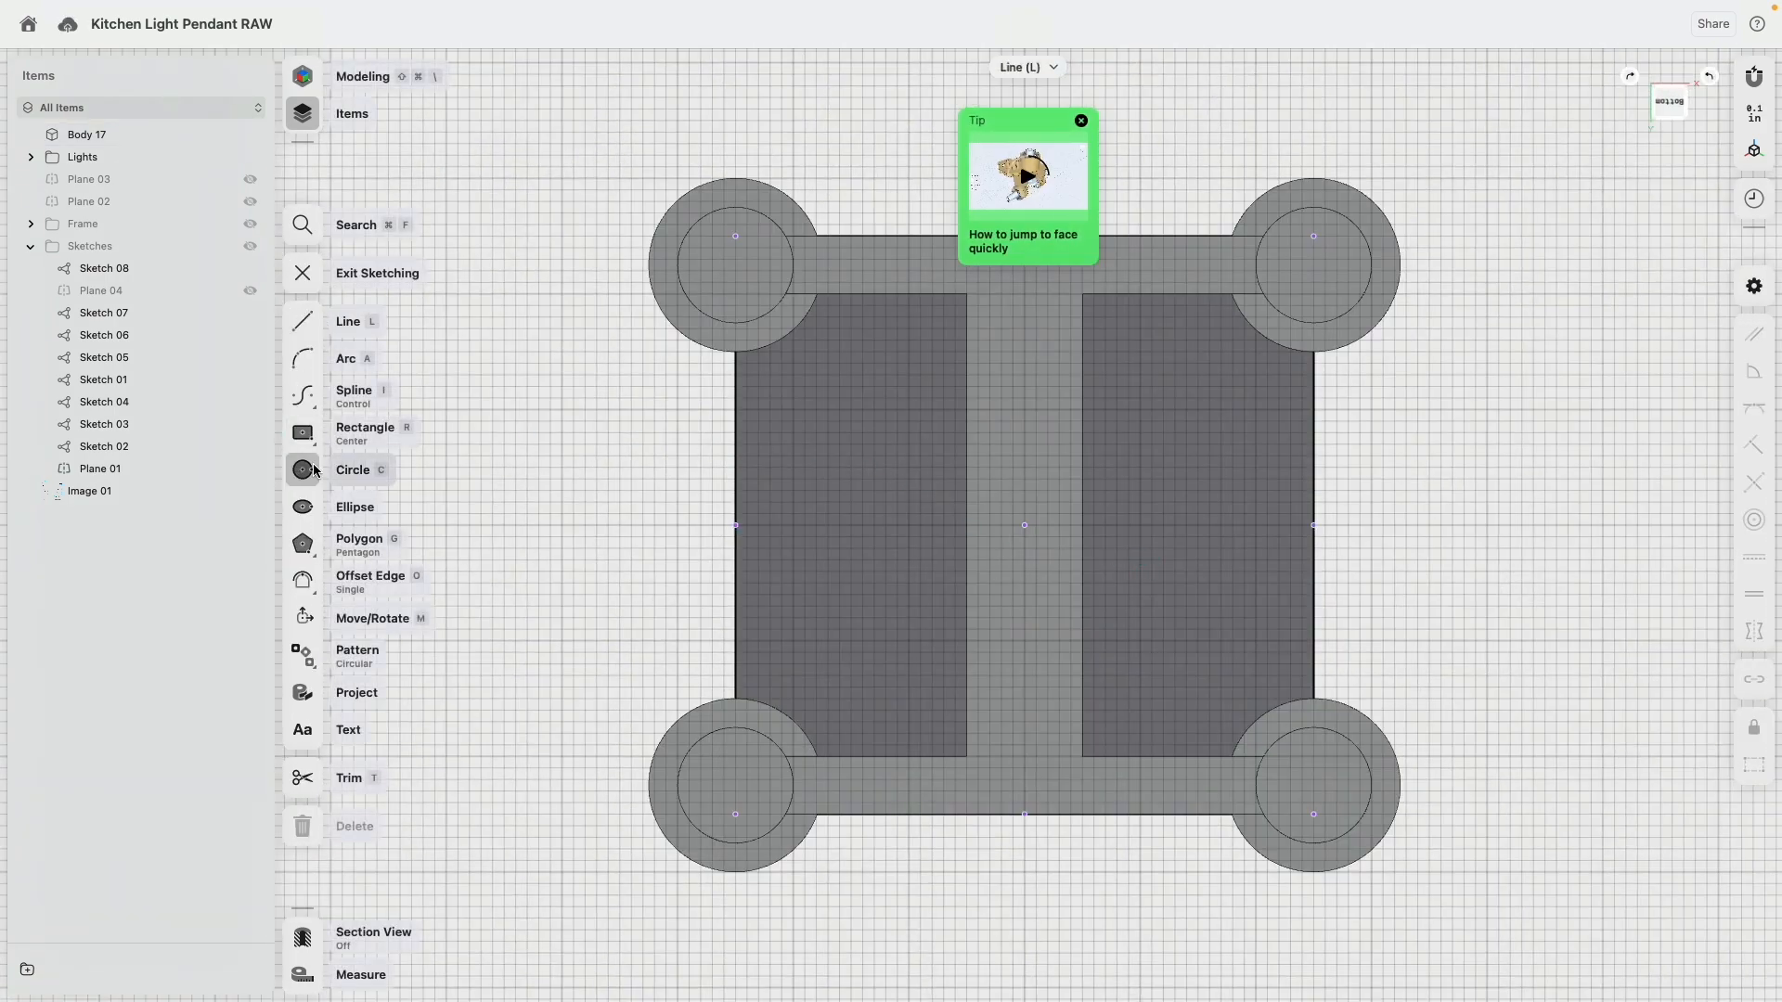
pyautogui.click(1024, 526)
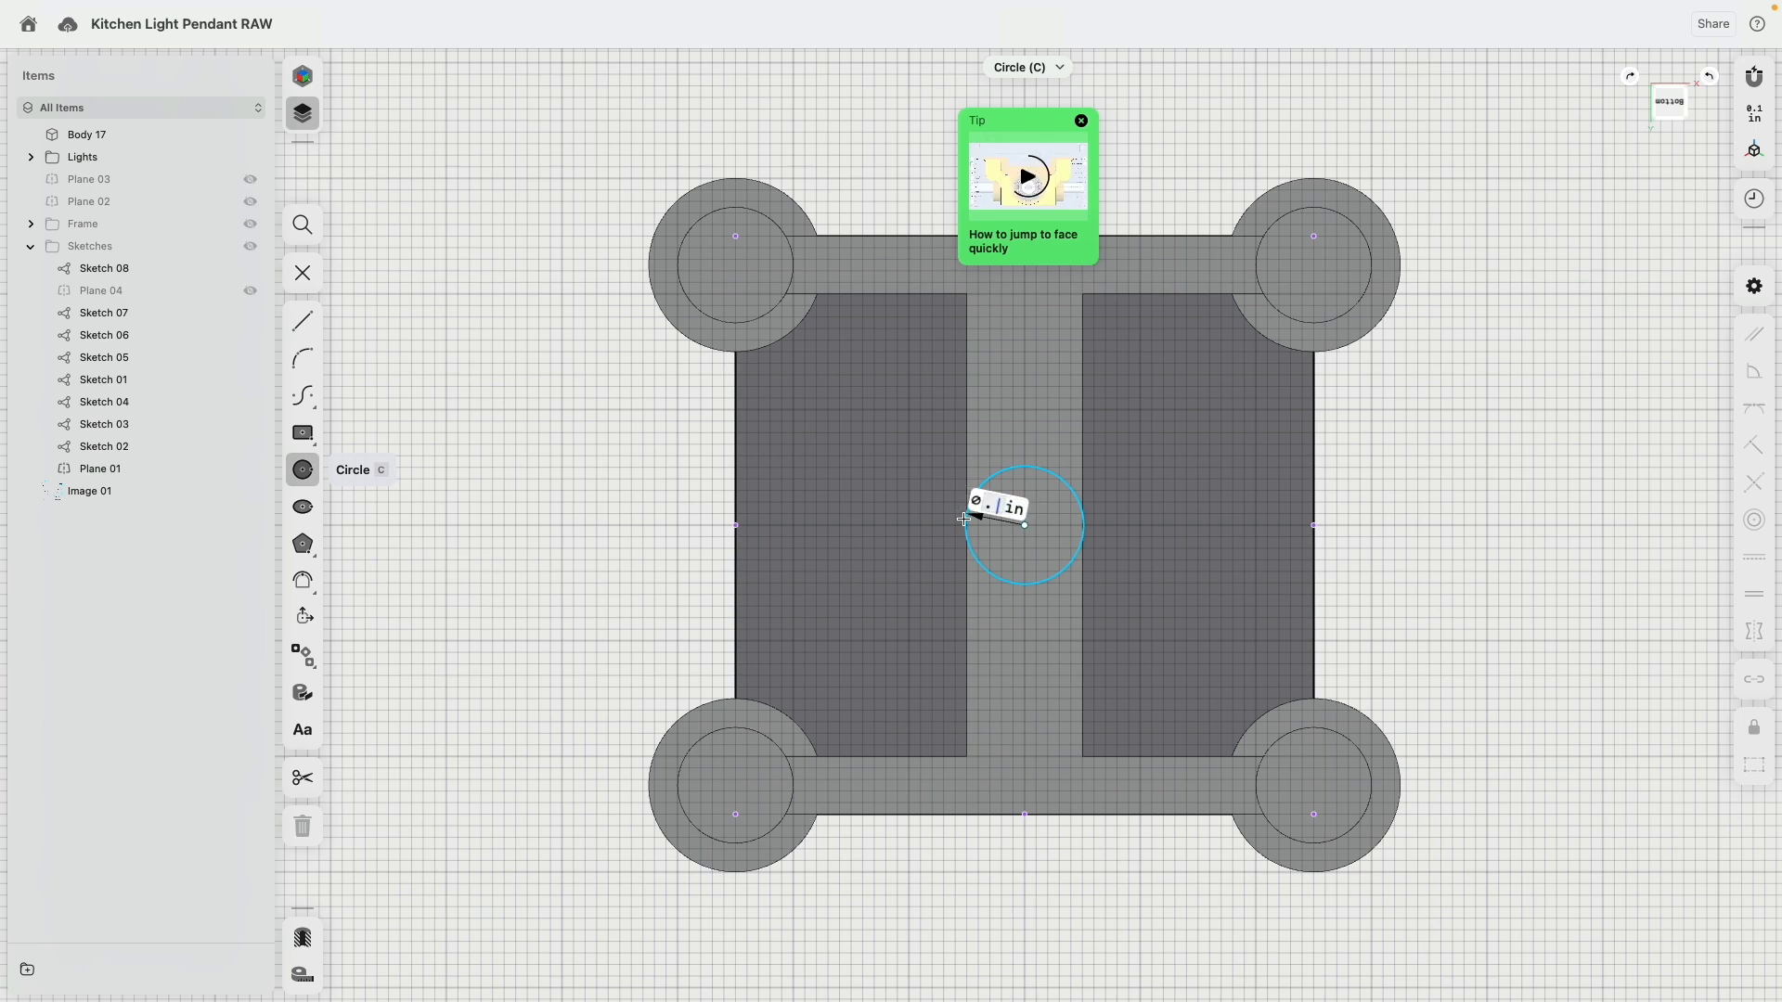
pyautogui.press('Return')
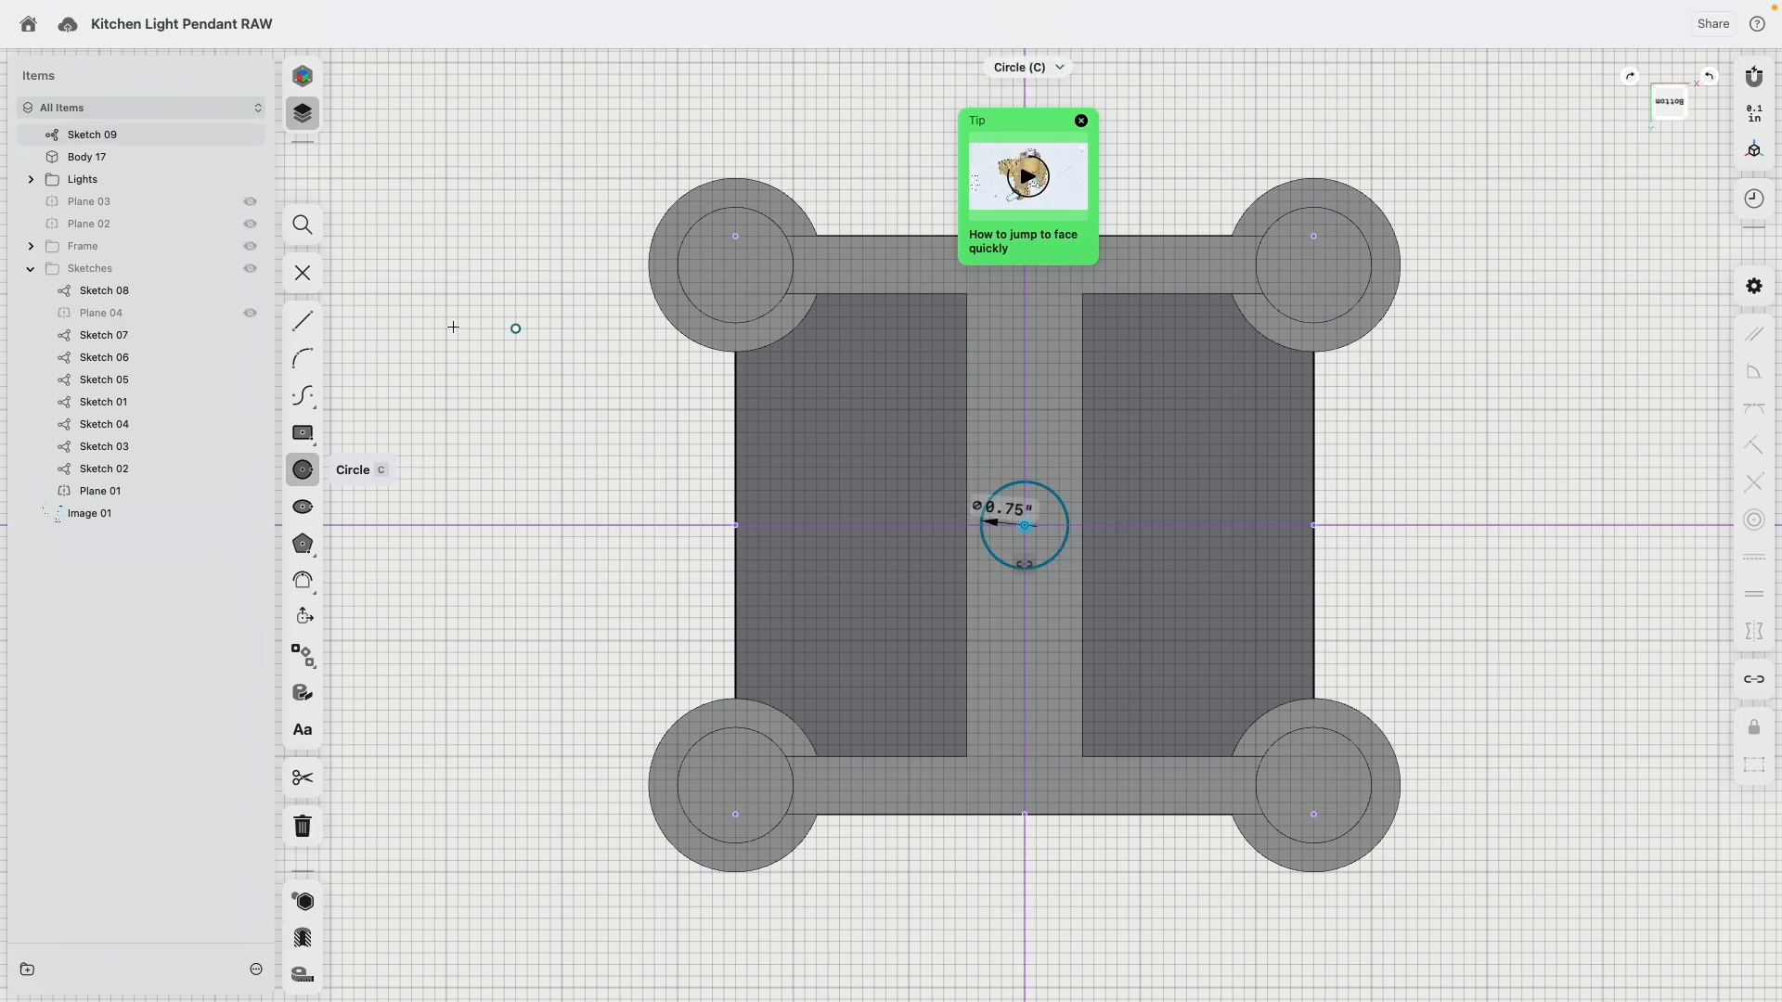
pyautogui.click(302, 273)
# Extrude the 0.75 in circle downward from the ceiling mount toward the light frame to form the hanging rod.
pyautogui.moveTo(1101, 526)
pyautogui.mouseDown(button='right')
pyautogui.moveTo(1053, 676)
pyautogui.moveTo(1079, 733)
pyautogui.mouseUp(button='right')
pyautogui.scroll(-5, 1078, 732)
pyautogui.moveTo(1024, 581); pyautogui.dragTo(1027, 672, button='middle')
pyautogui.scroll(4, 1027, 221)
pyautogui.scroll(3, 1010, 239)
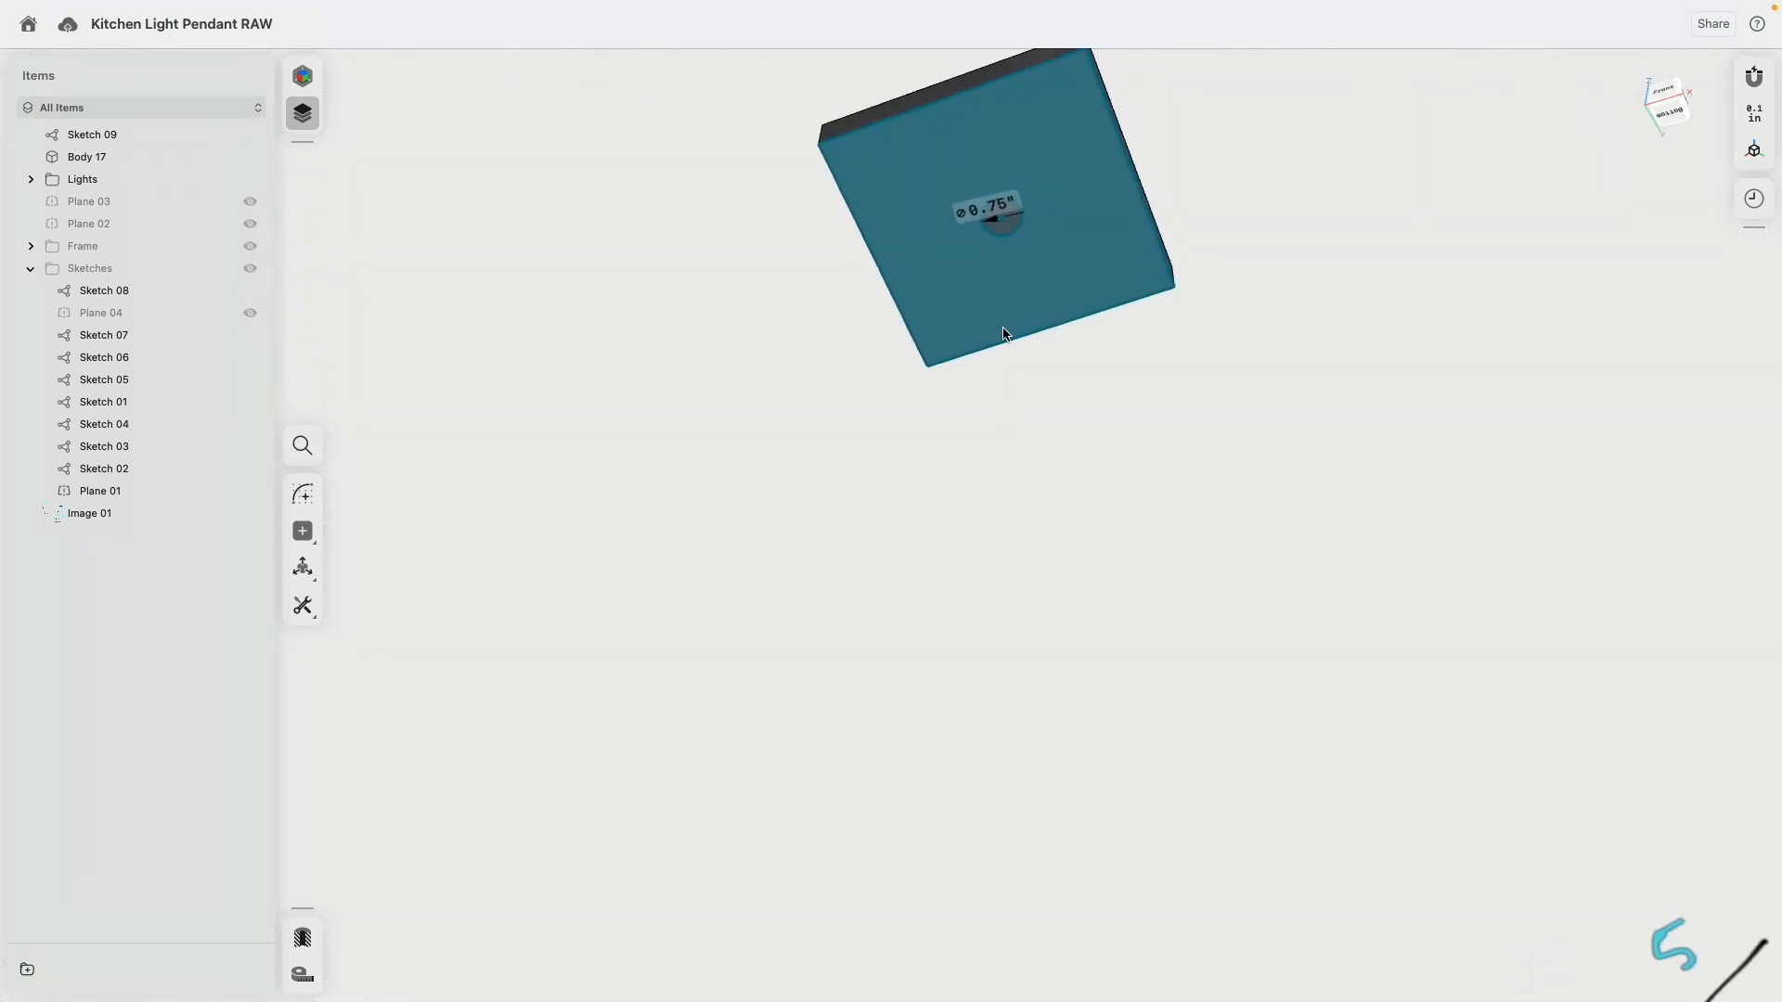
pyautogui.click(1008, 233)
pyautogui.press('e')
pyautogui.scroll(-6, 1047, 399)
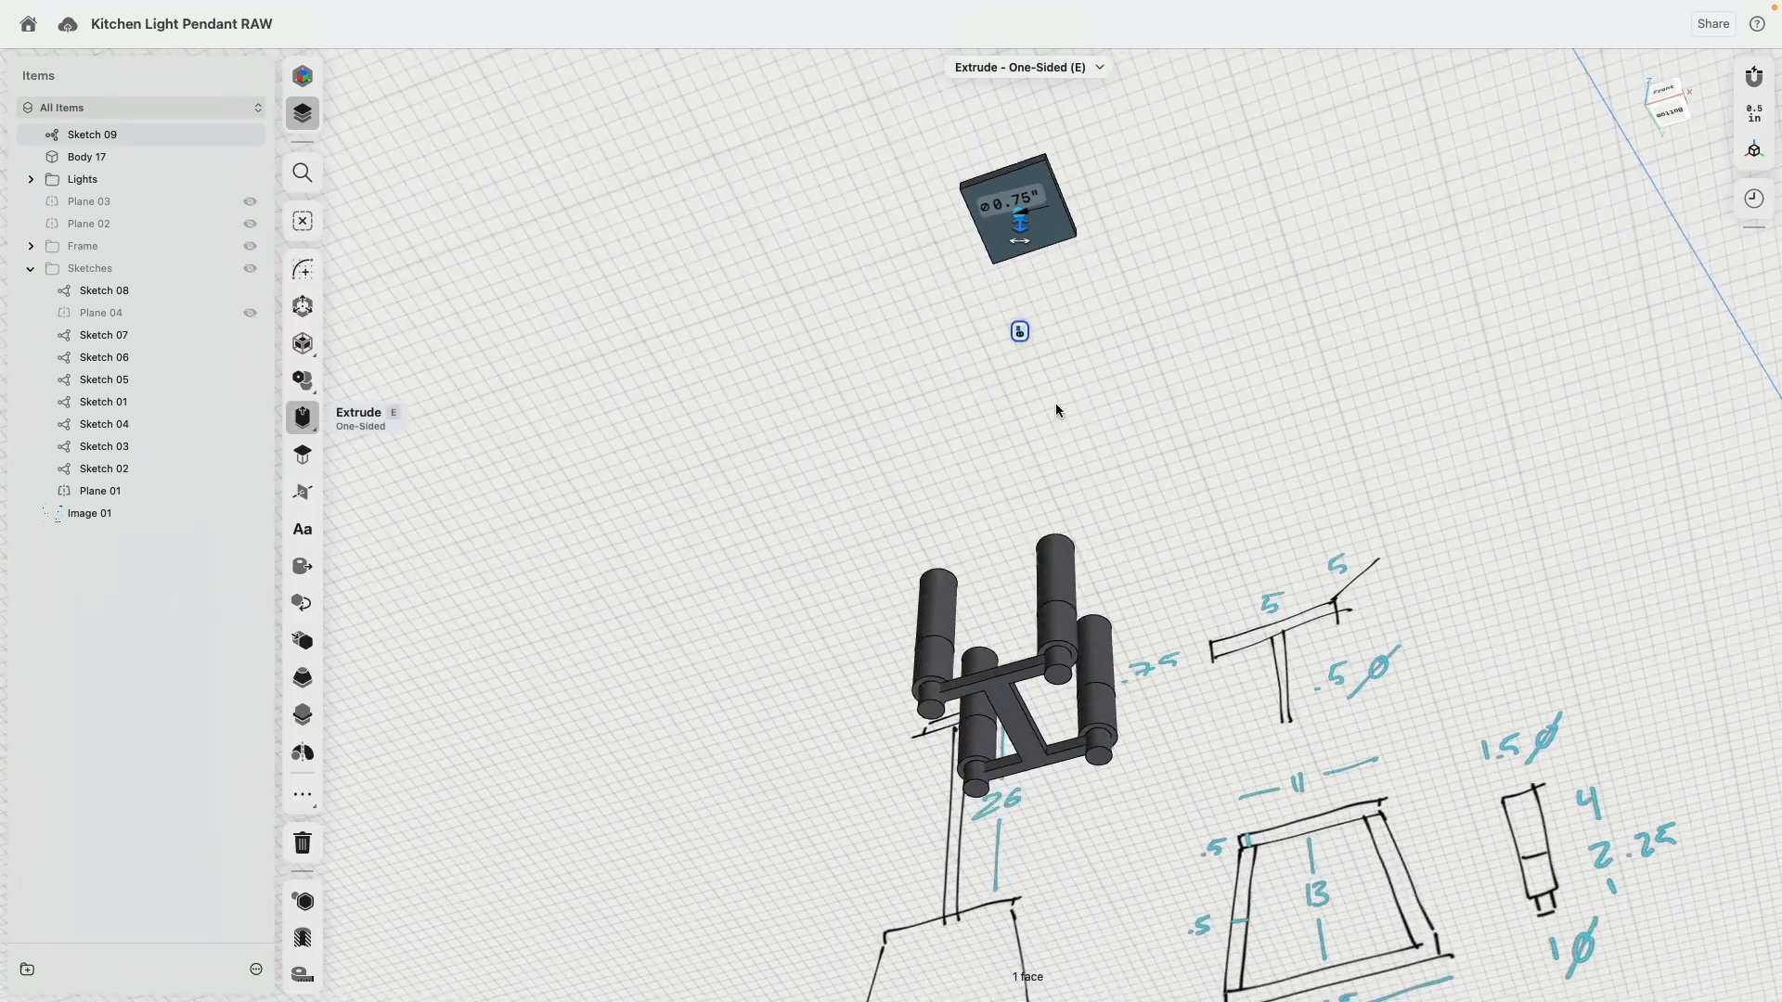
pyautogui.moveTo(1038, 372); pyautogui.dragTo(896, 214, button='right')
pyautogui.moveTo(897, 214); pyautogui.dragTo(917, 686)
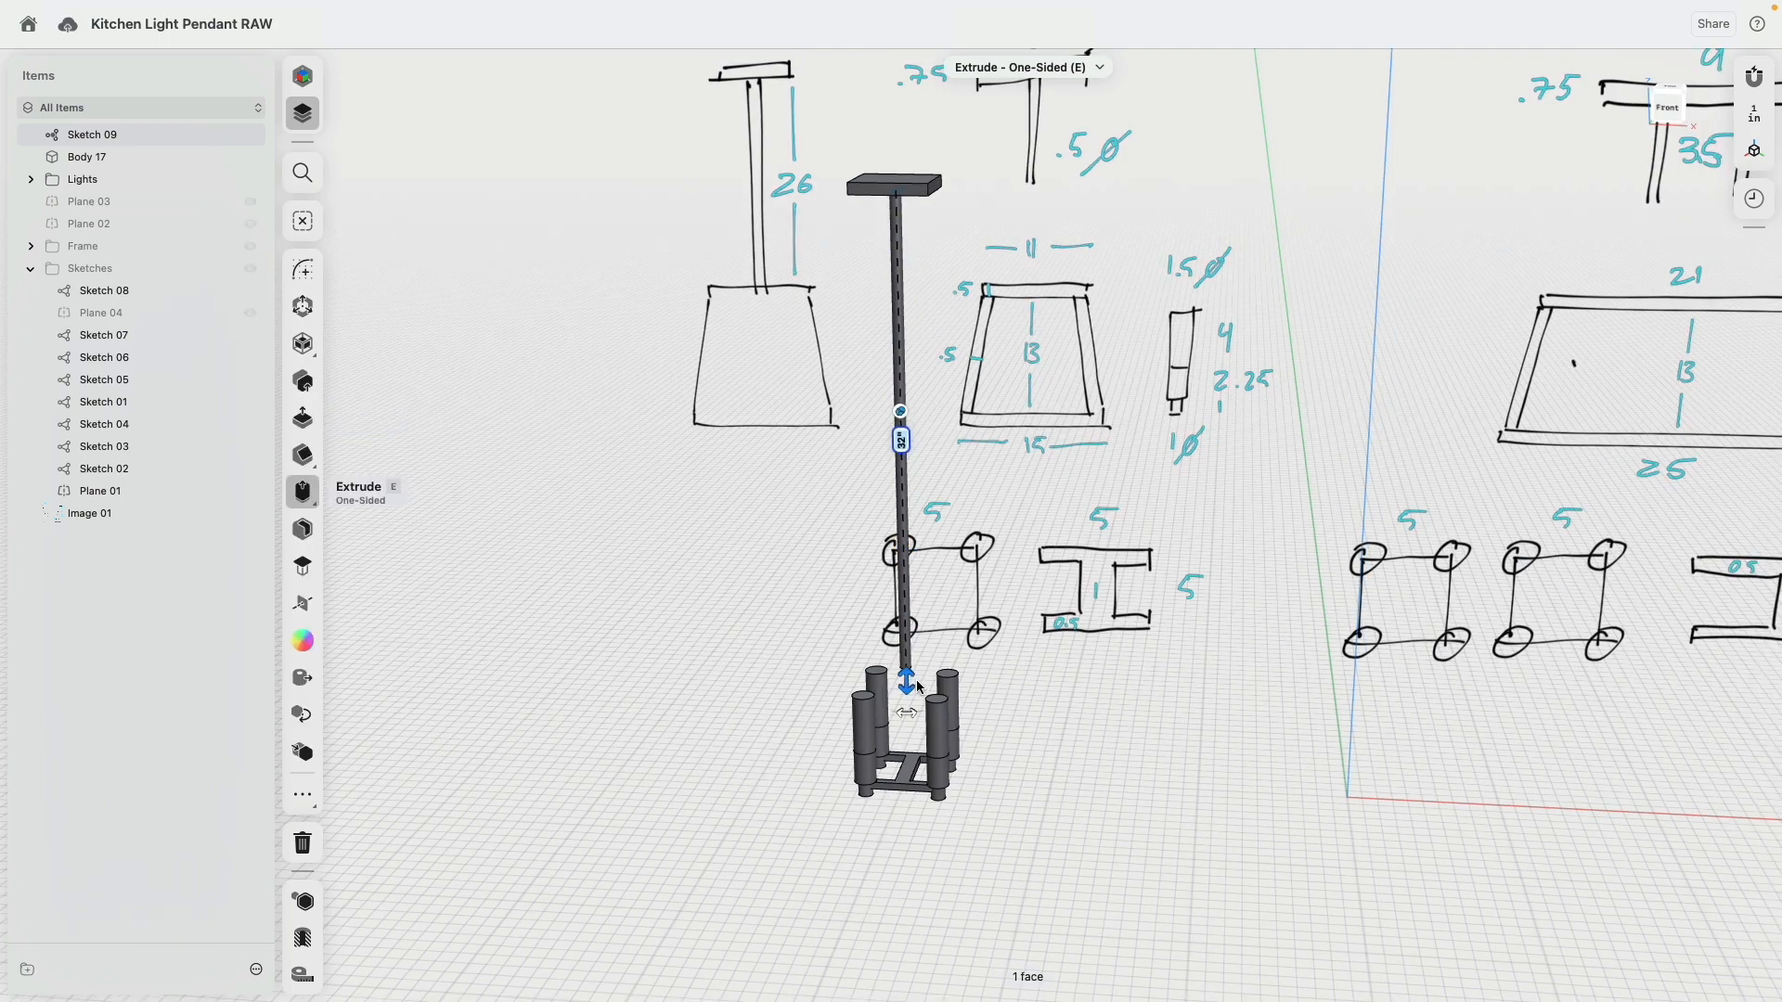
# Extend the rod's extrusion to the top face of the frame's center crossbar and finish the extrusion.
pyautogui.scroll(10, 922, 717)
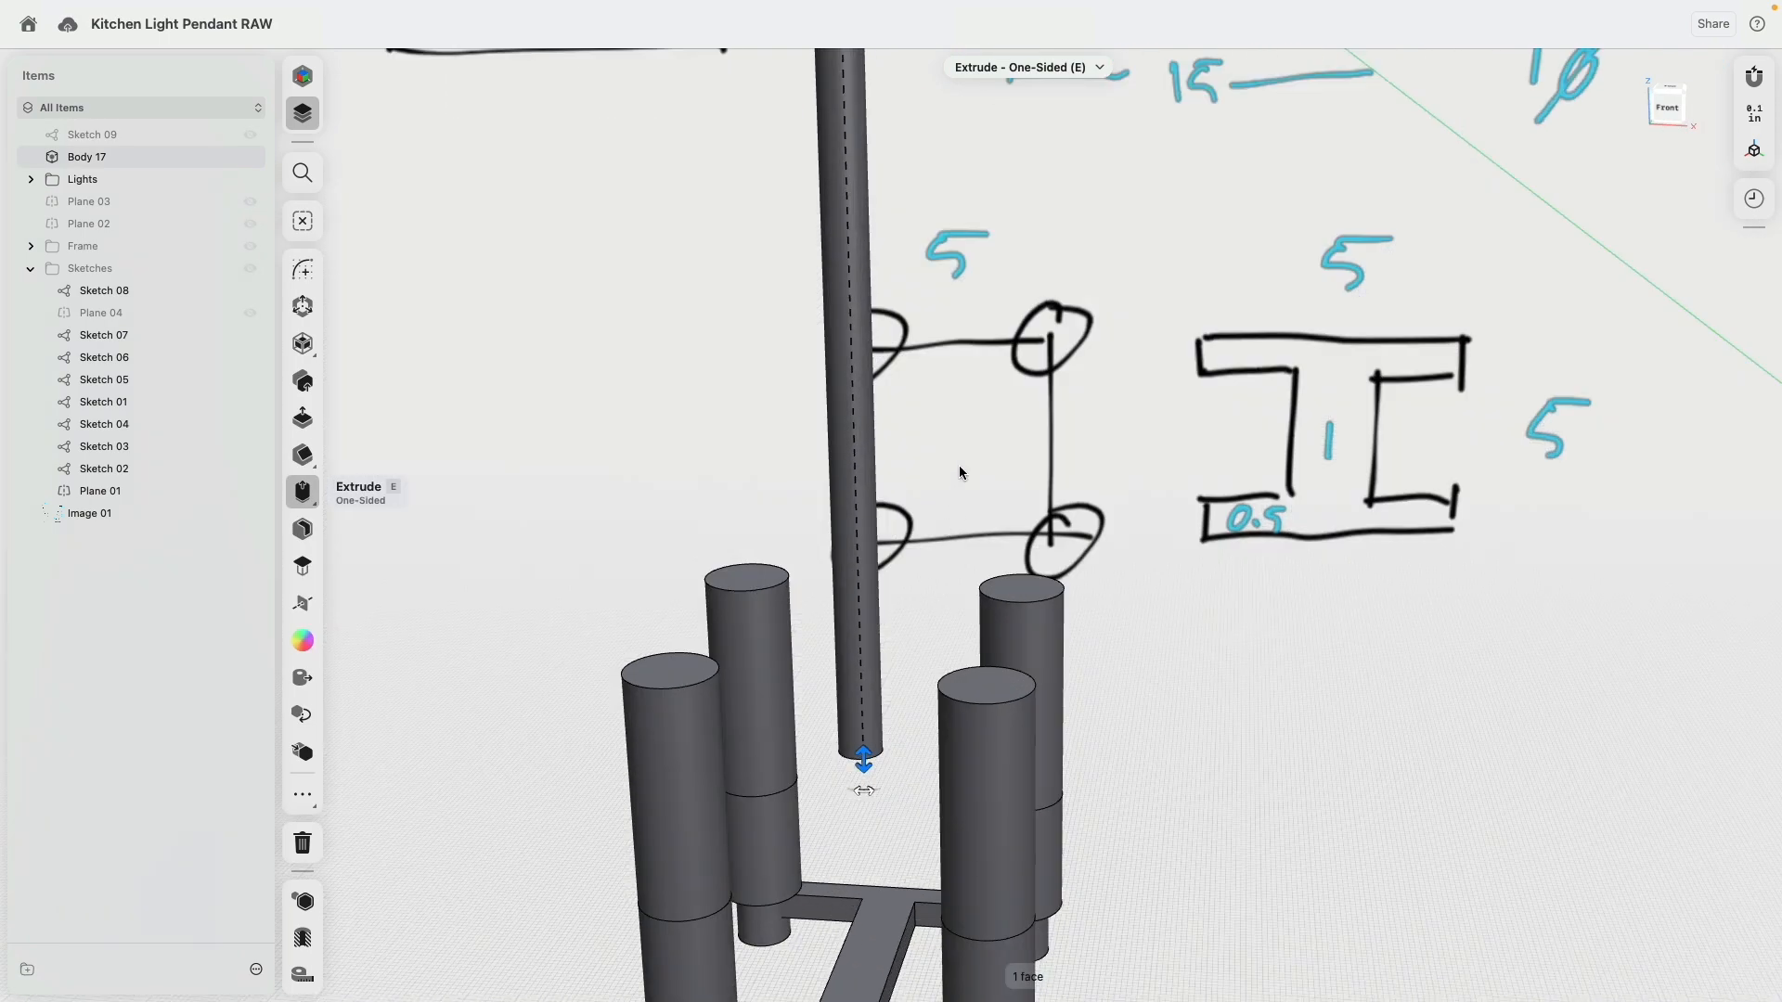
pyautogui.scroll(5, 937, 500)
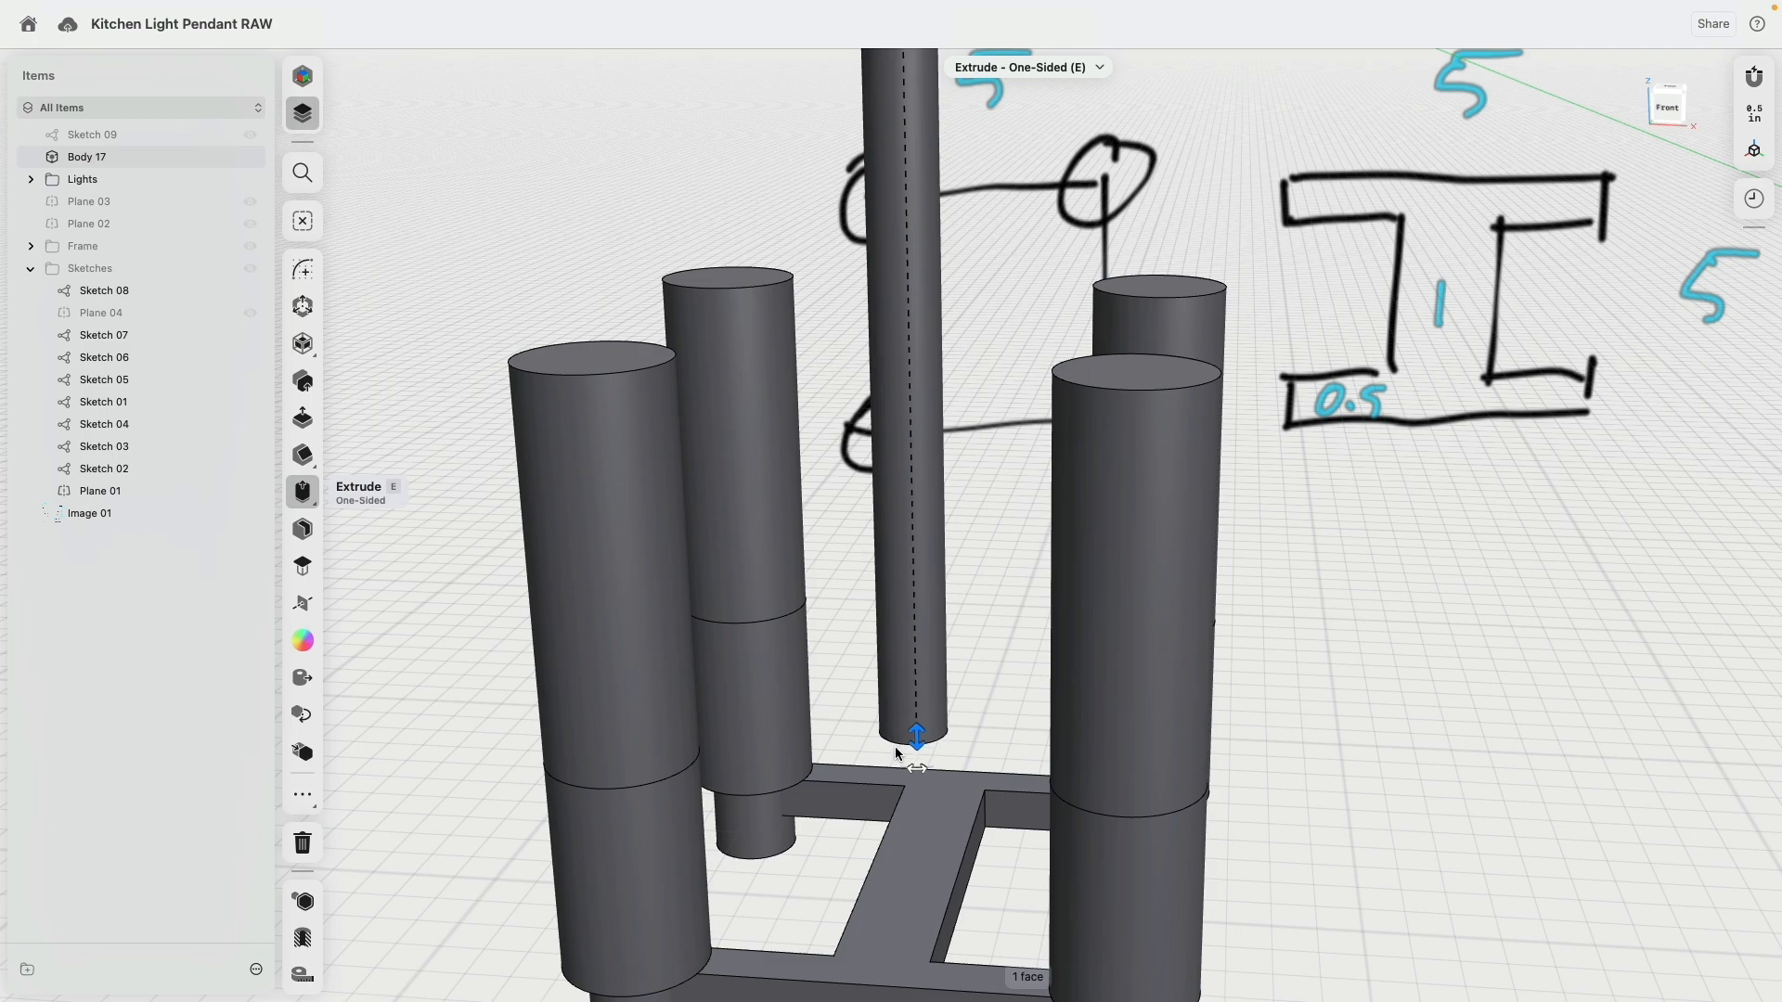
pyautogui.click(881, 902)
pyautogui.click(891, 902)
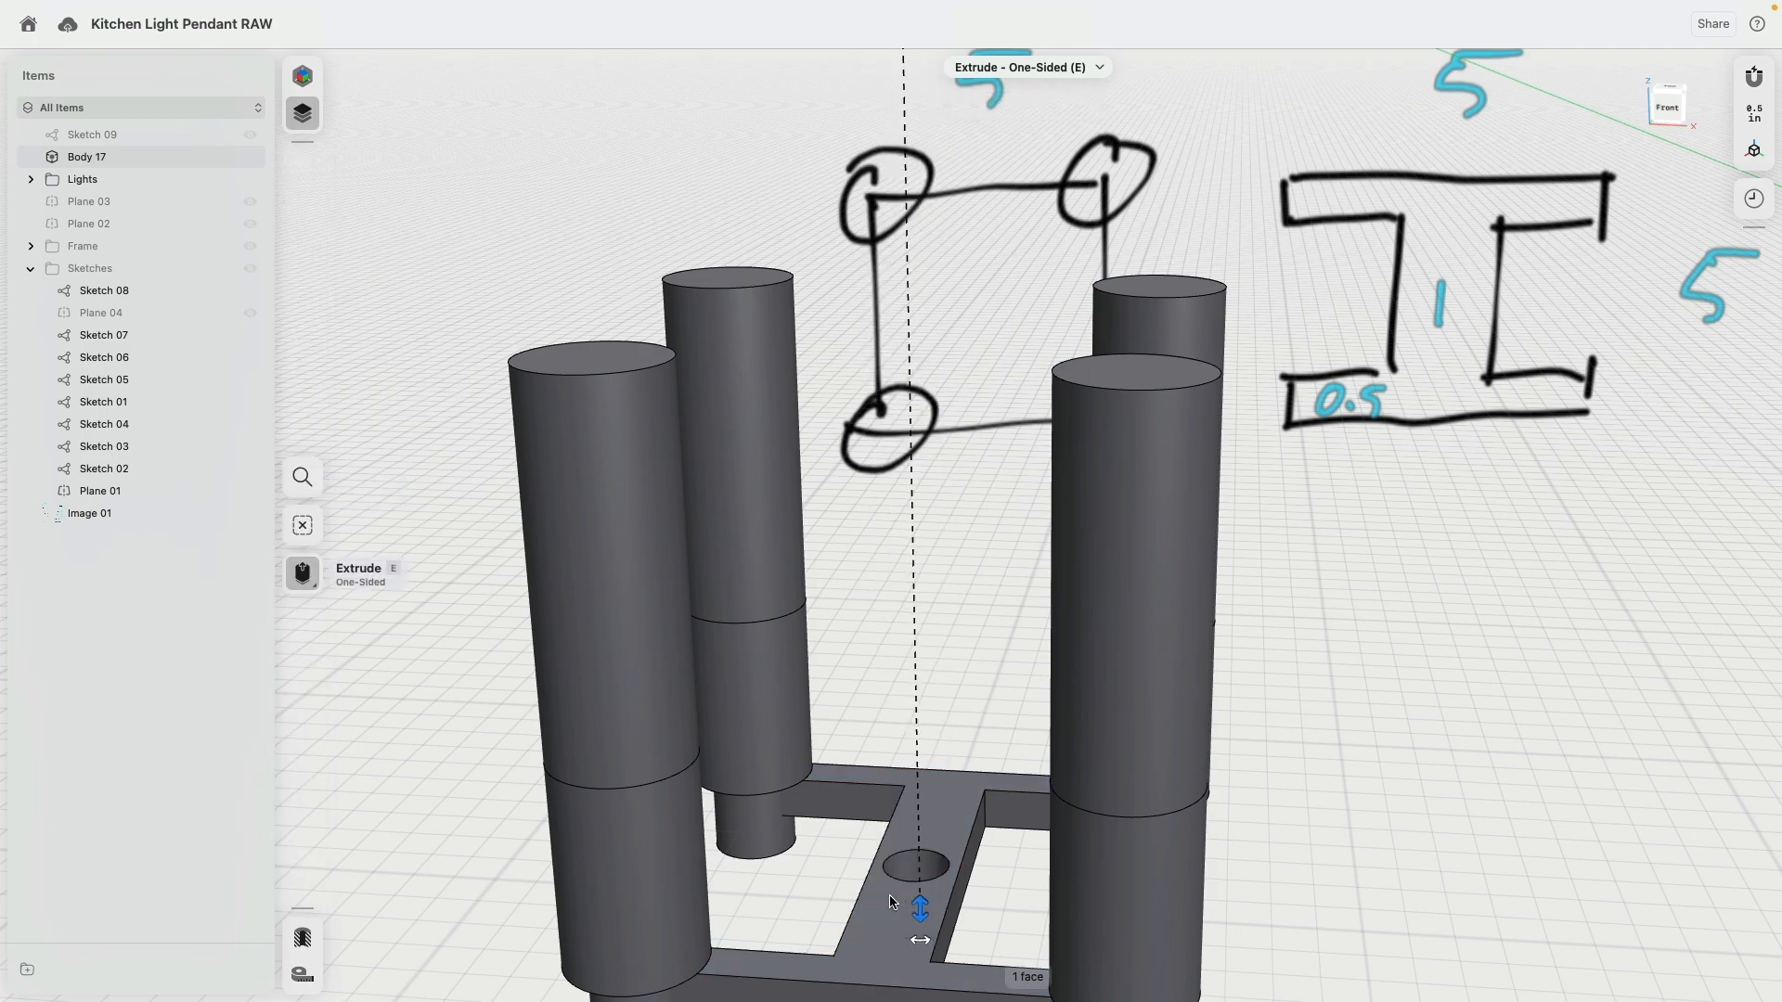
pyautogui.click(869, 905)
pyautogui.scroll(-15, 1006, 677)
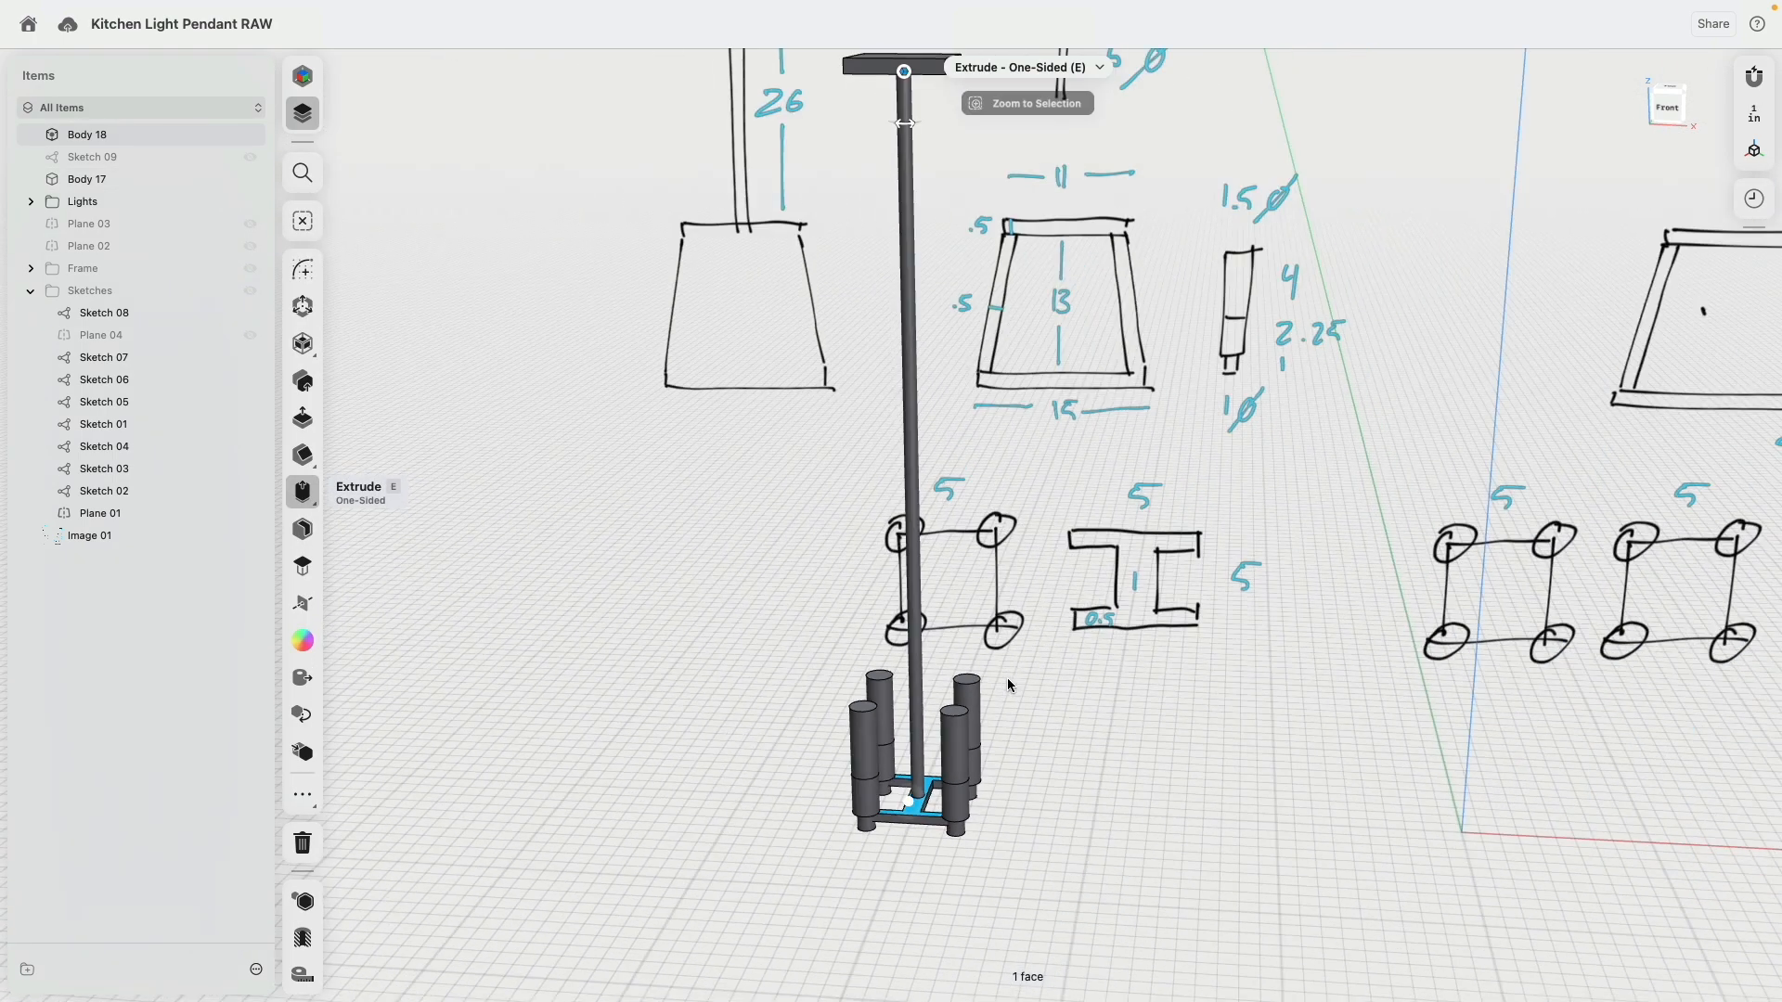
pyautogui.moveTo(989, 544); pyautogui.dragTo(978, 477, button='right')
pyautogui.scroll(5, 935, 383)
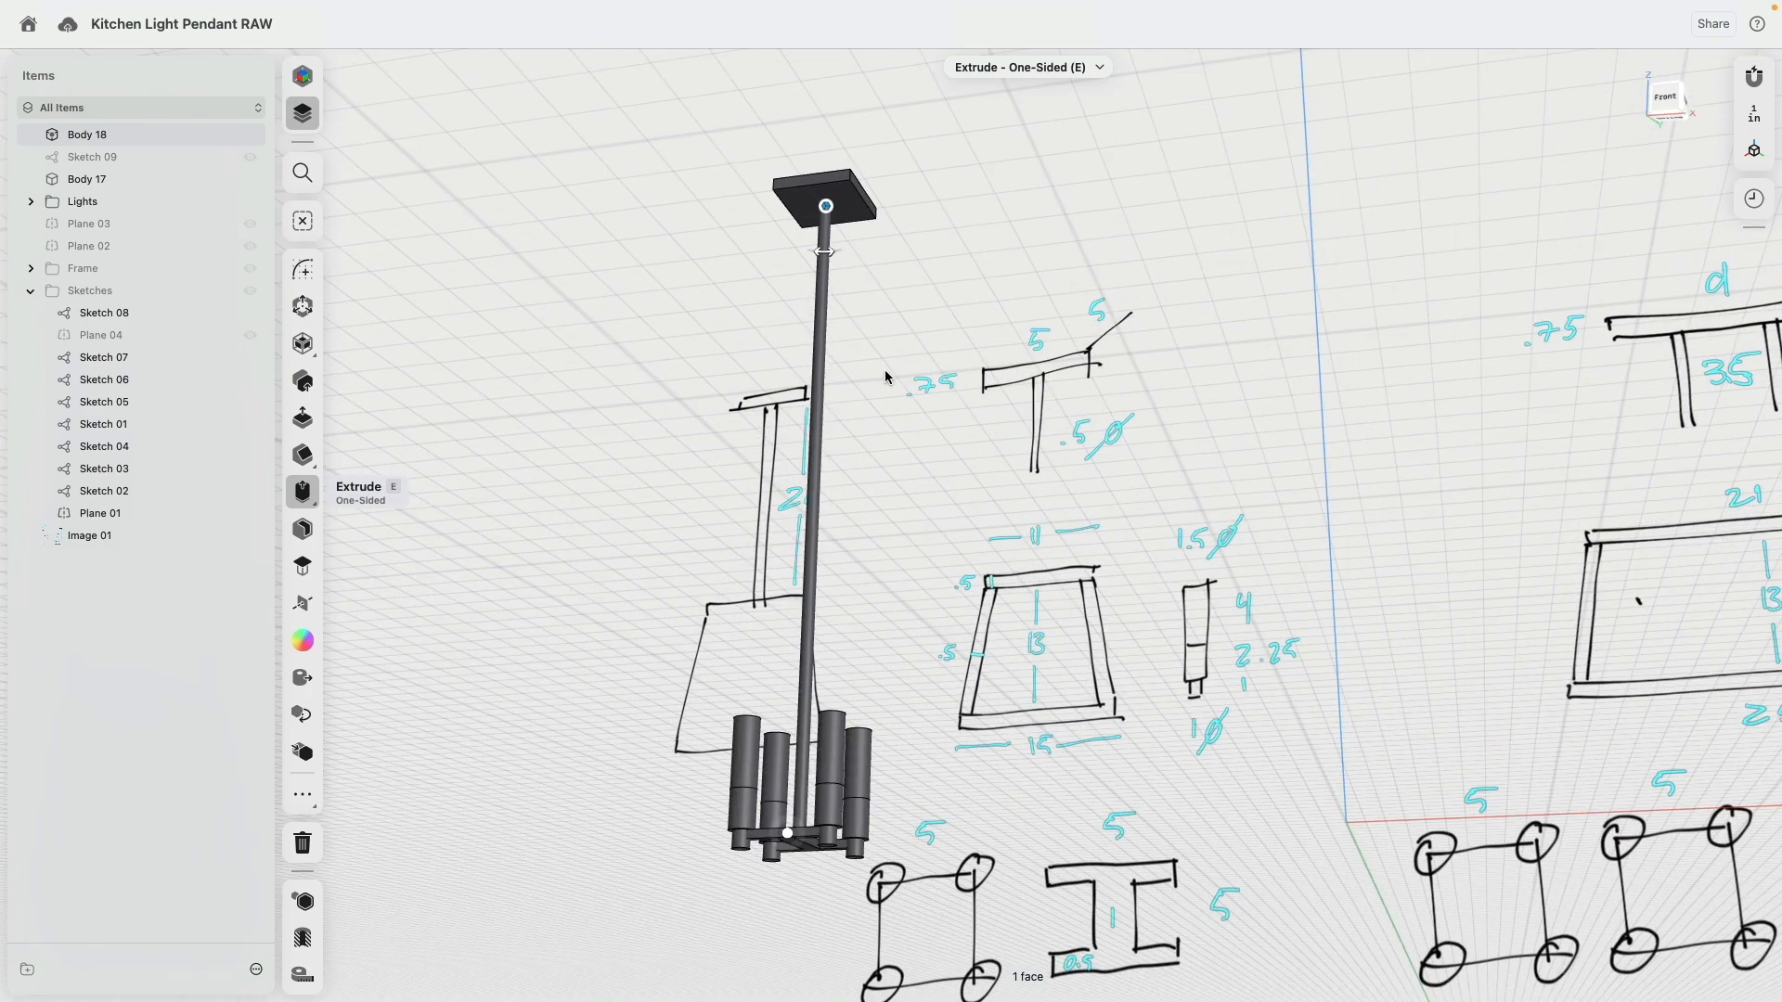
pyautogui.click(826, 209)
pyautogui.click(855, 121)
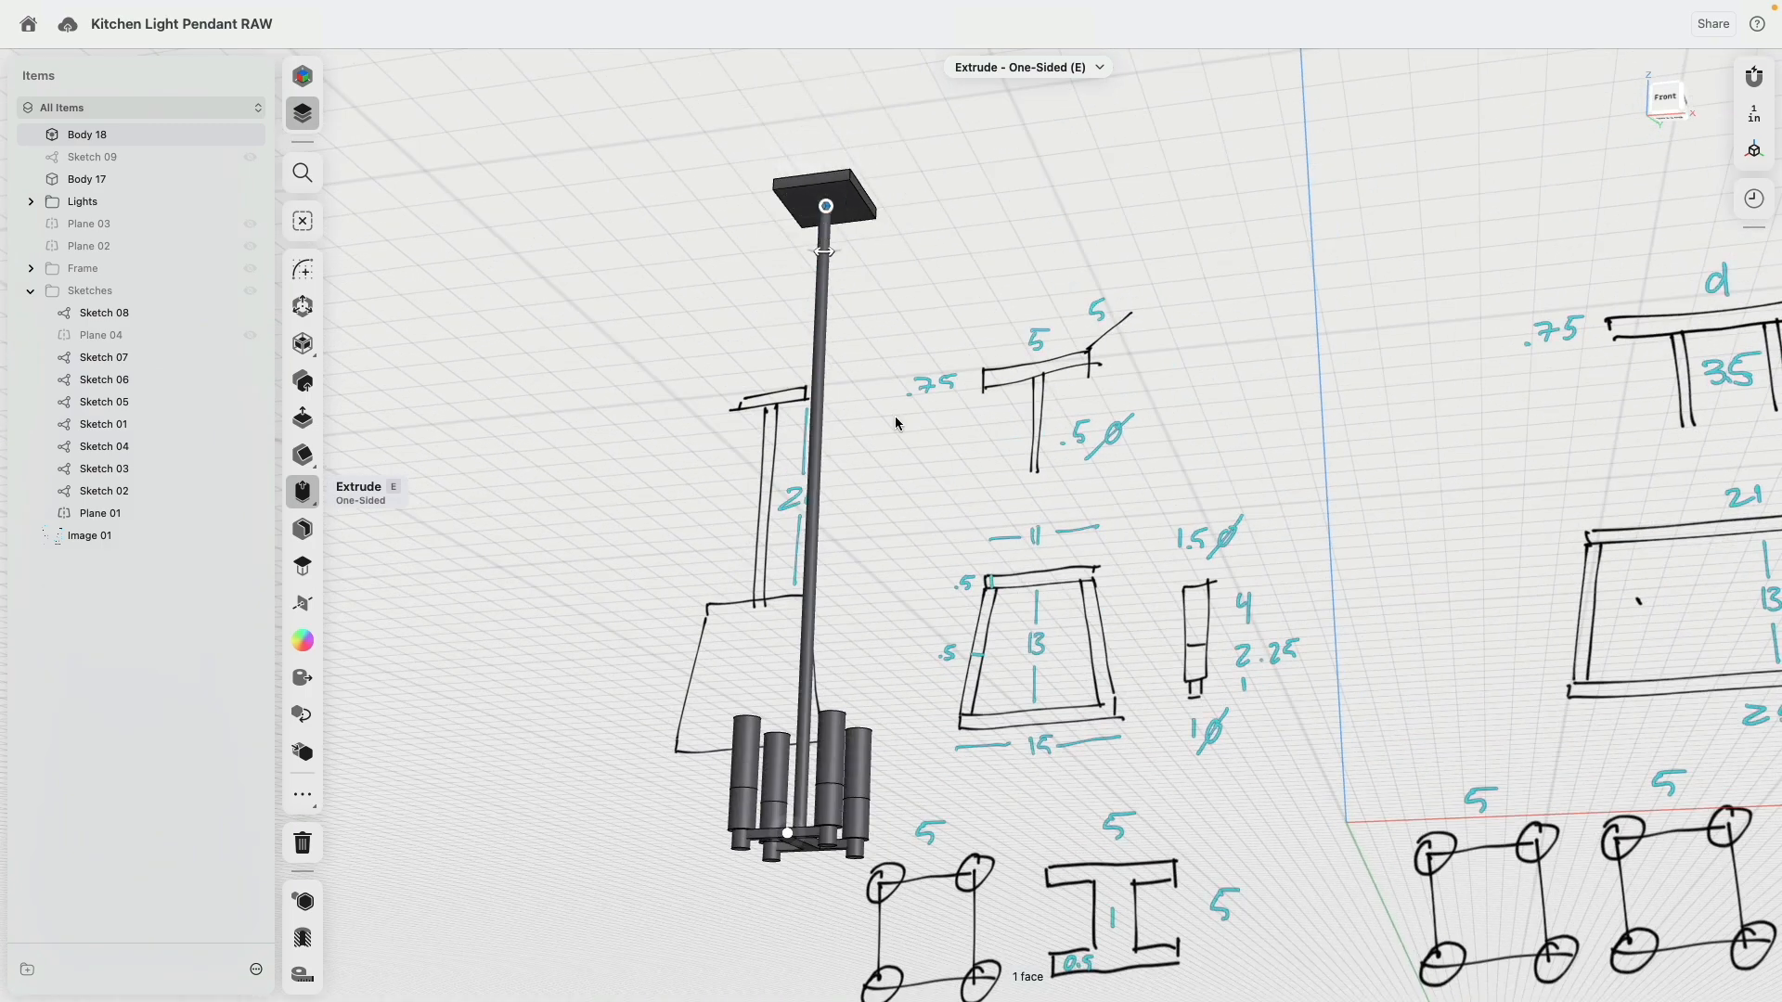
# Select Sketch 09, which holds the rod's circle, among the model items.
pyautogui.moveTo(895, 414); pyautogui.dragTo(922, 446, button='right')
pyautogui.click(144, 157)
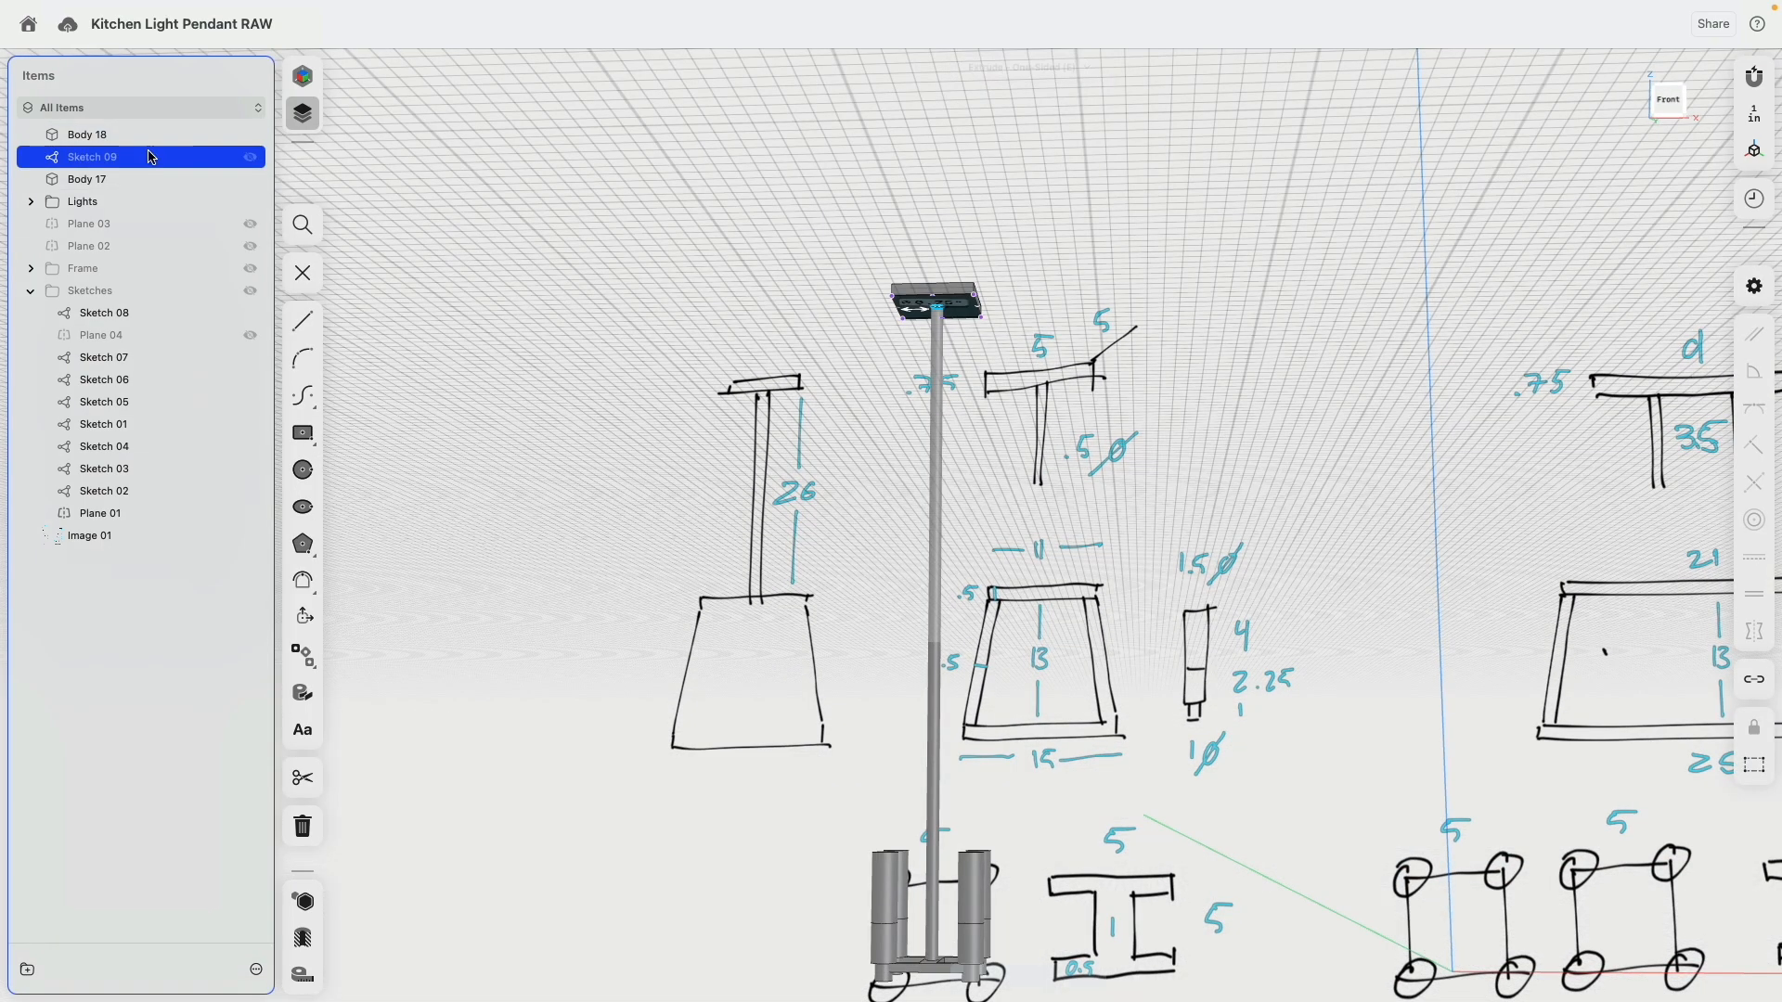
# Set the diameter of the cable's circle in Sketch 09 to 0.5 inches.
pyautogui.scroll(10, 891, 332)
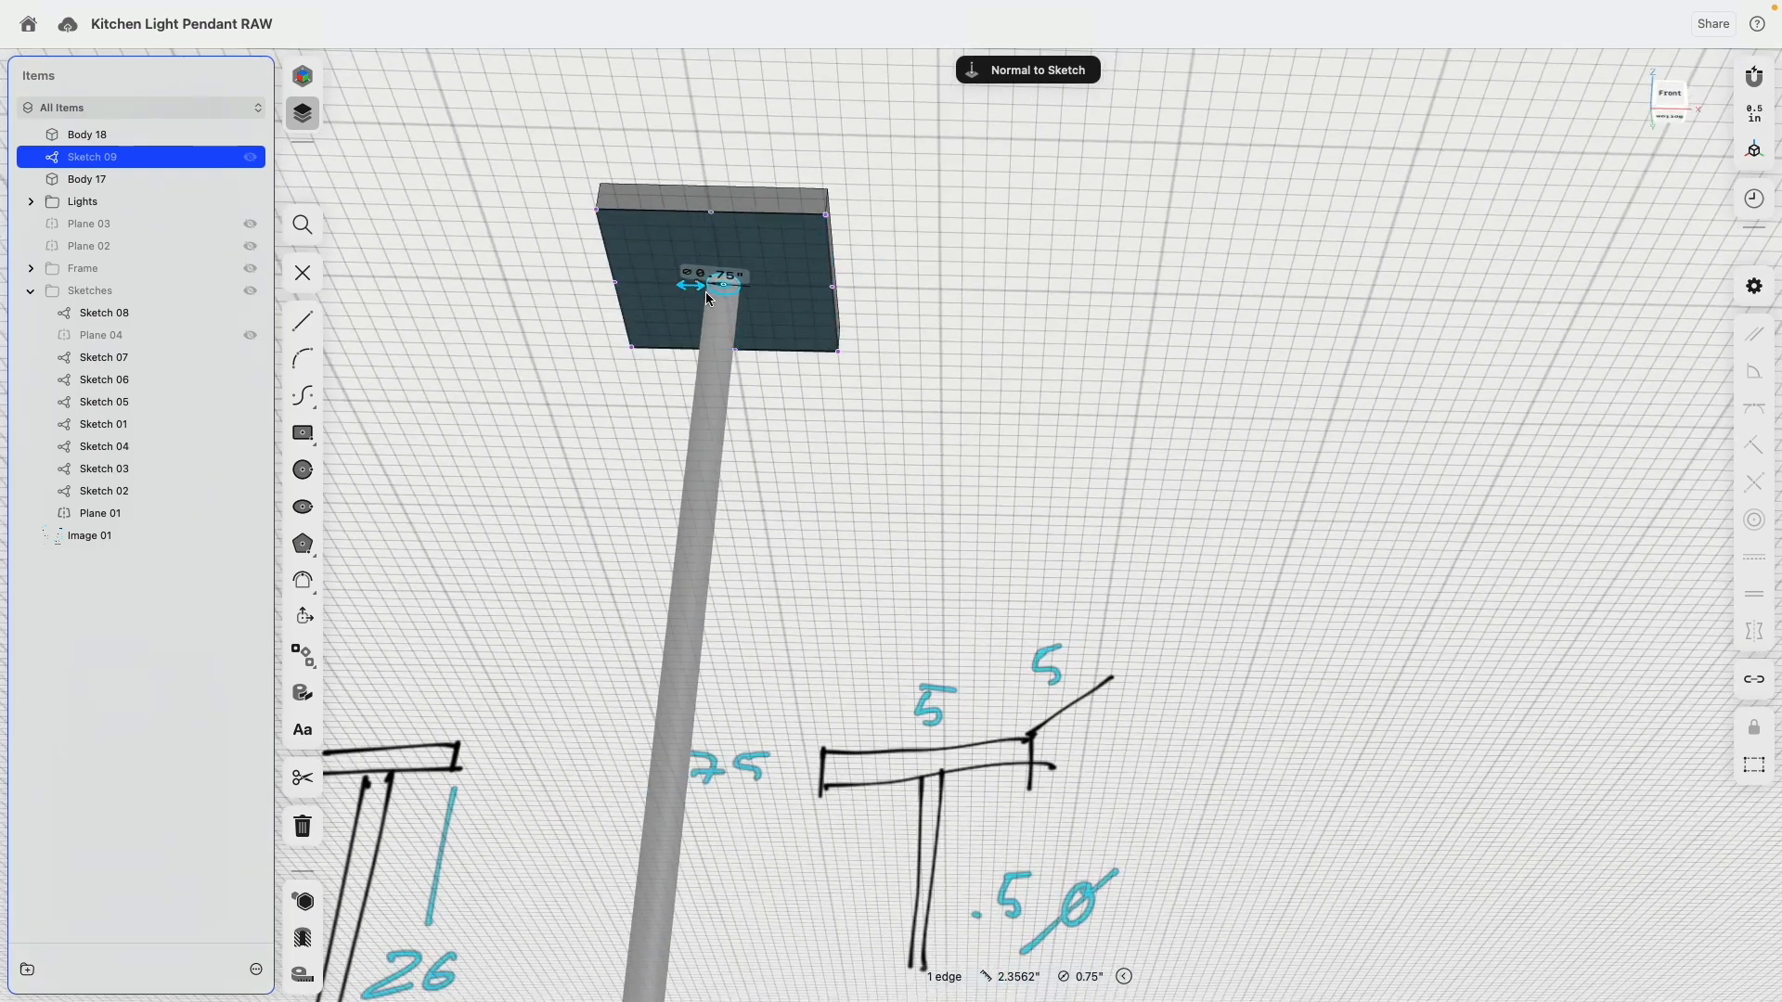
pyautogui.click(723, 286)
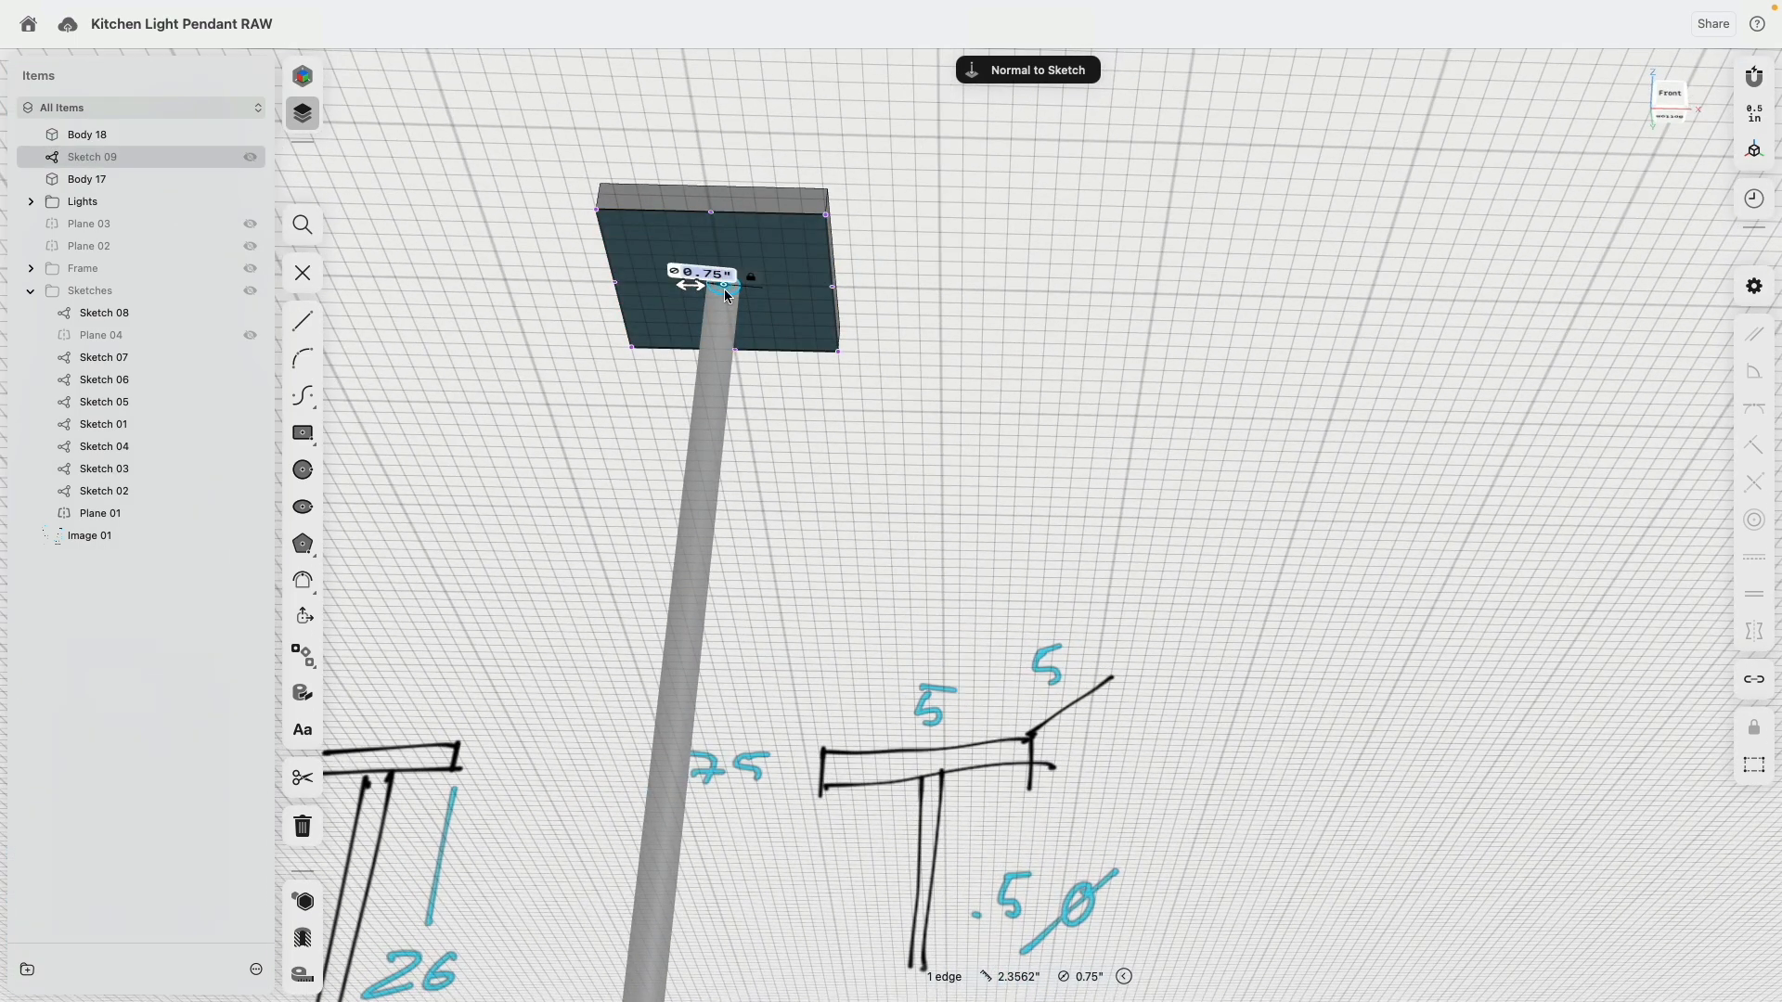
pyautogui.write('0.5')
pyautogui.press('Return')
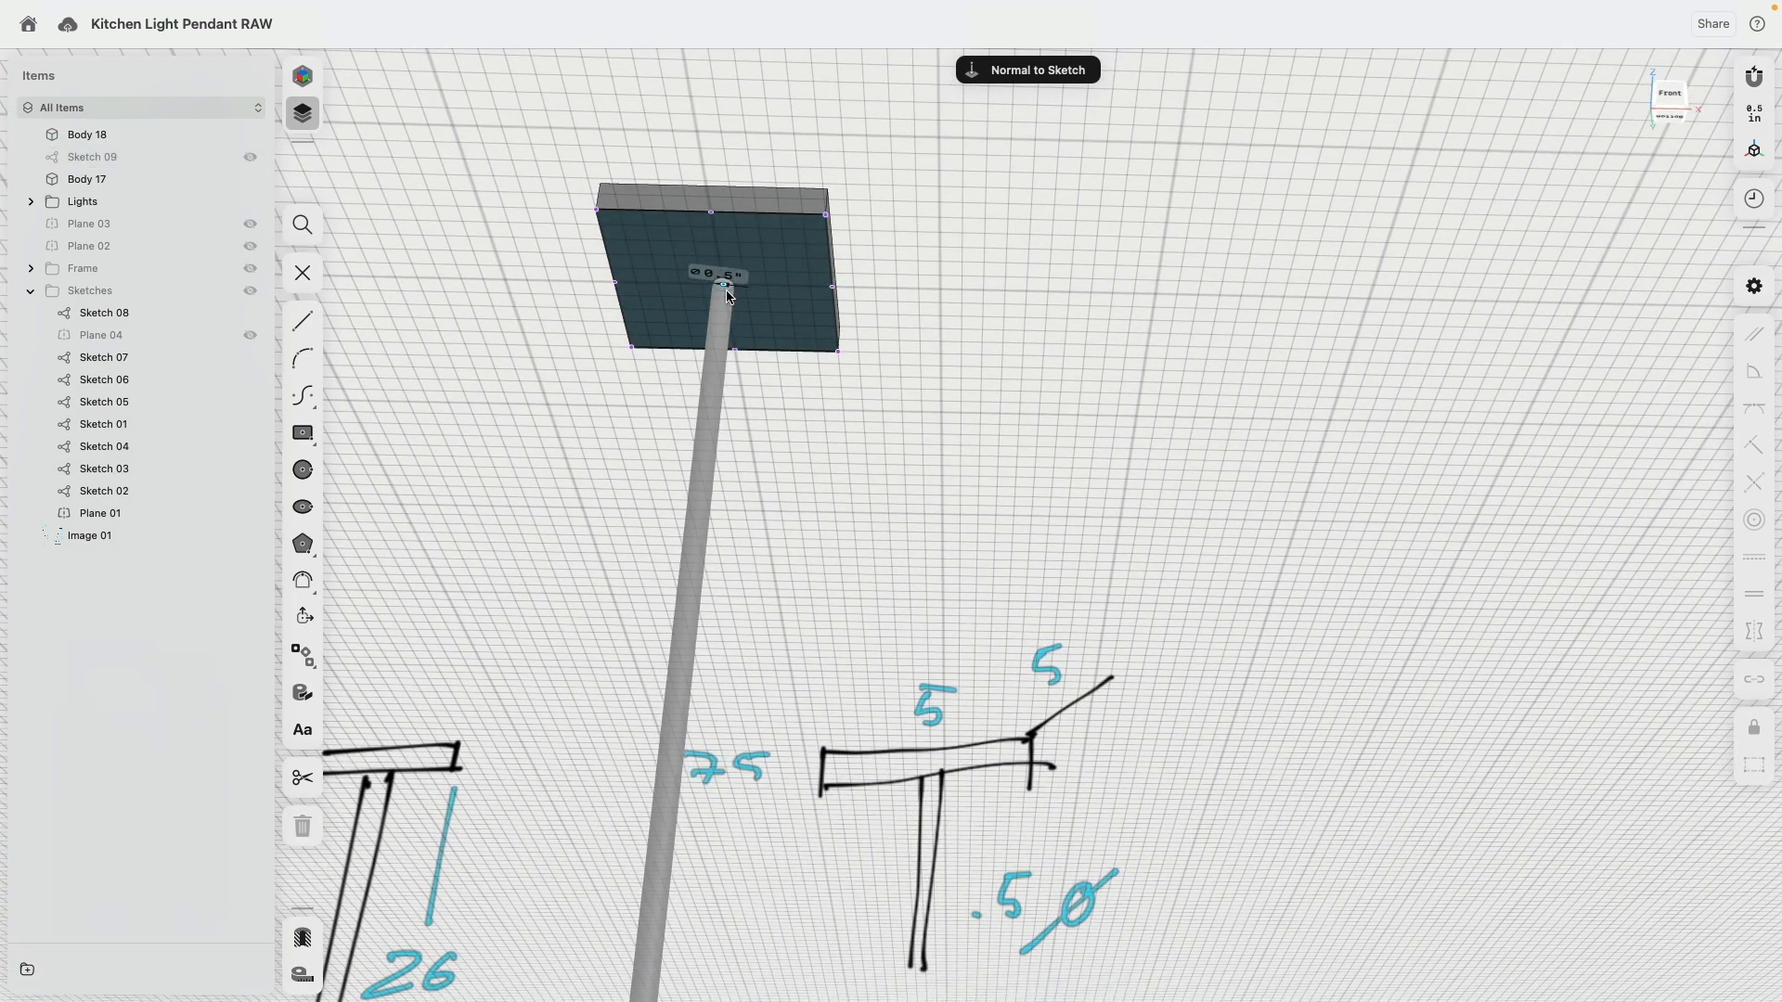
pyautogui.click(855, 465)
pyautogui.scroll(-10, 871, 464)
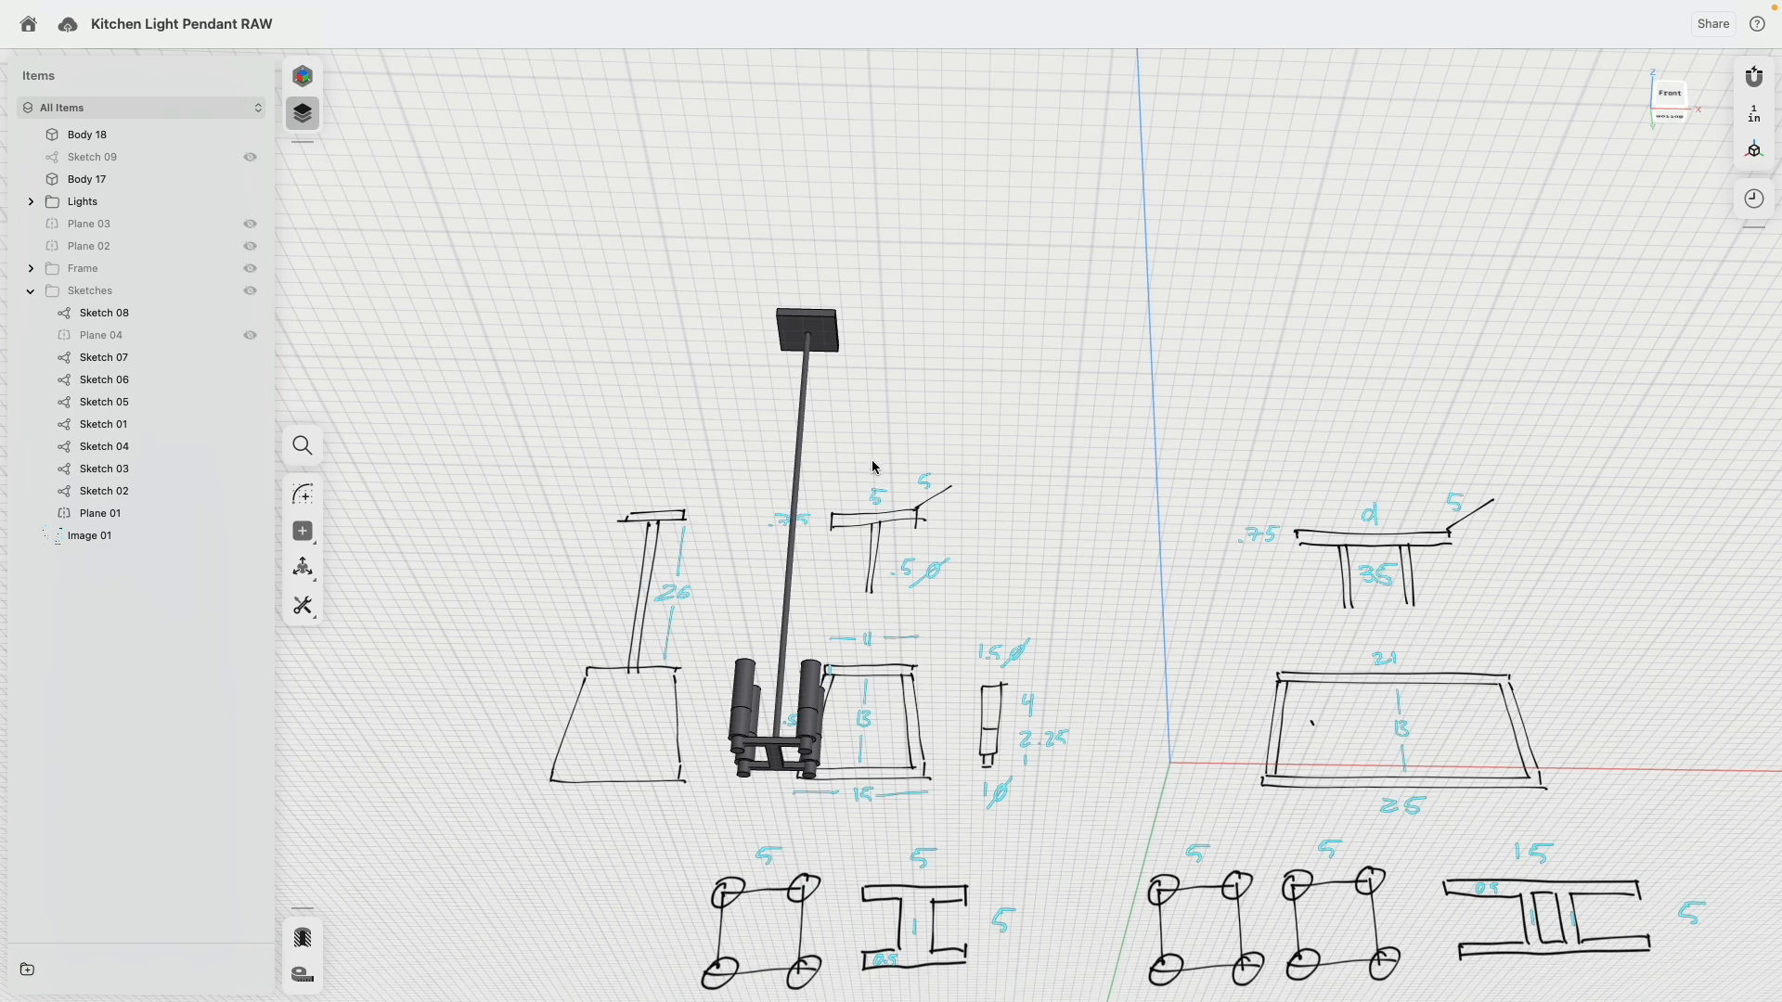
# Group Body 18 and Body 17 into a folder and rename the folder Cable.
pyautogui.click(88, 134)
pyautogui.click(103, 182)
pyautogui.rightClick(103, 186)
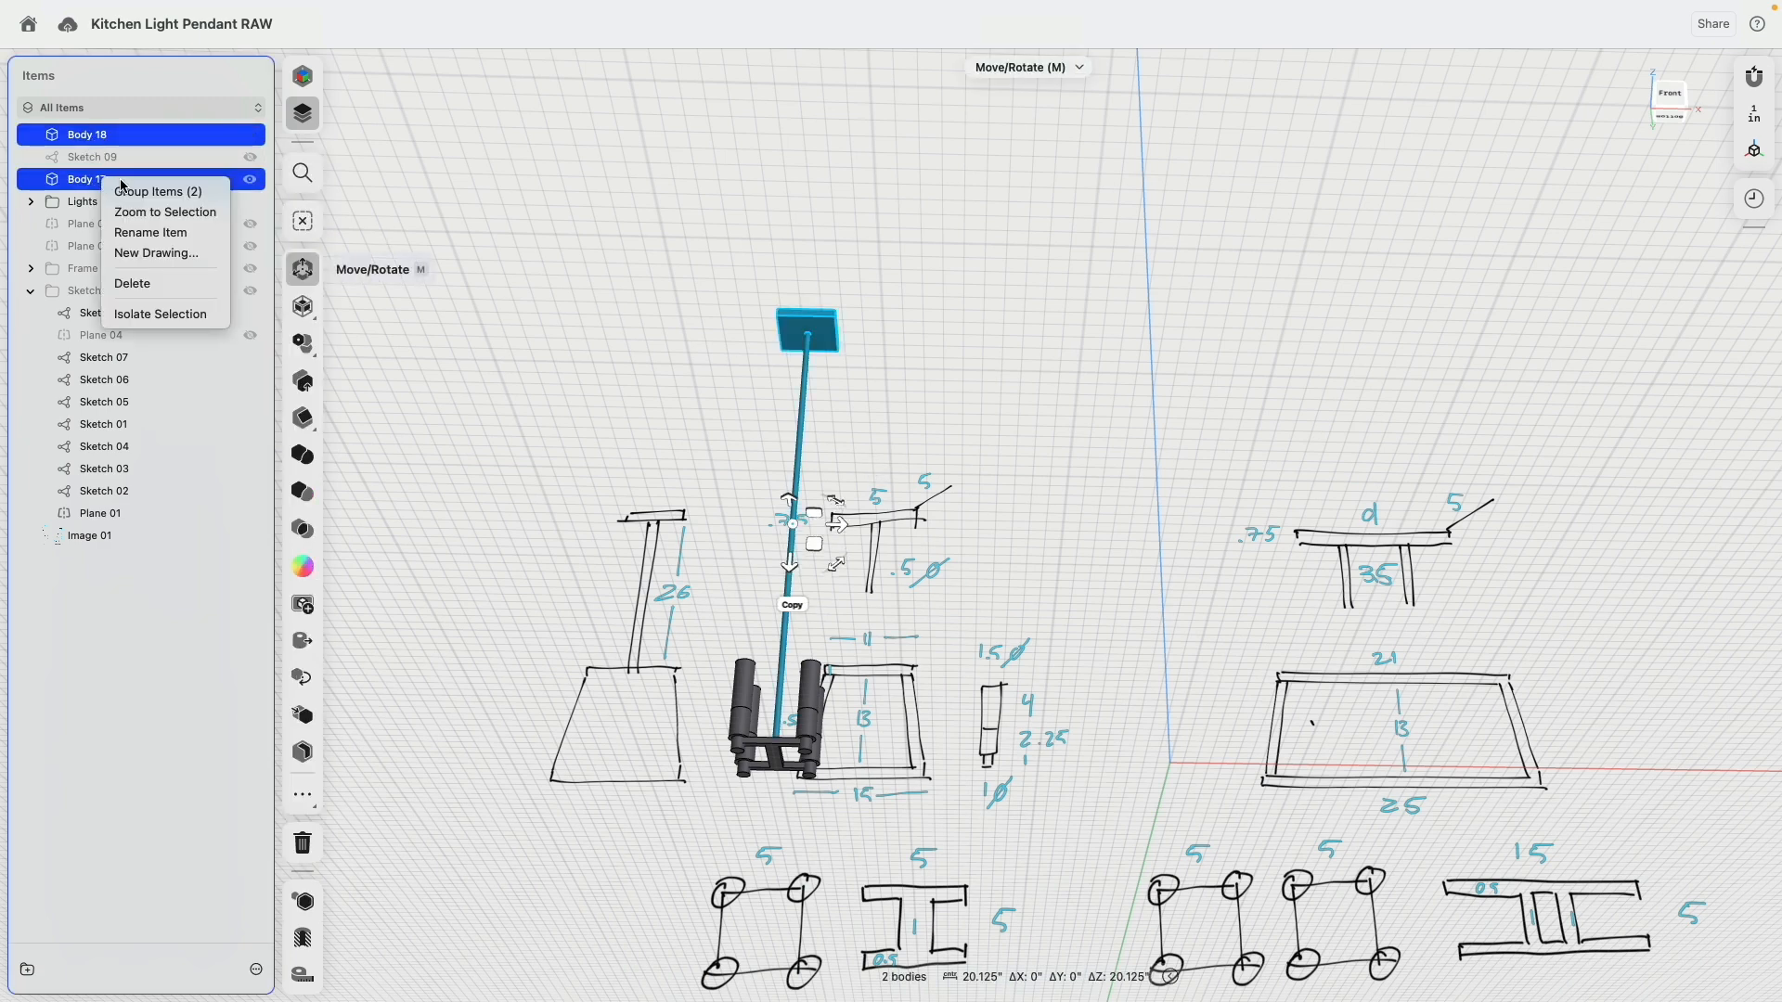
pyautogui.click(165, 189)
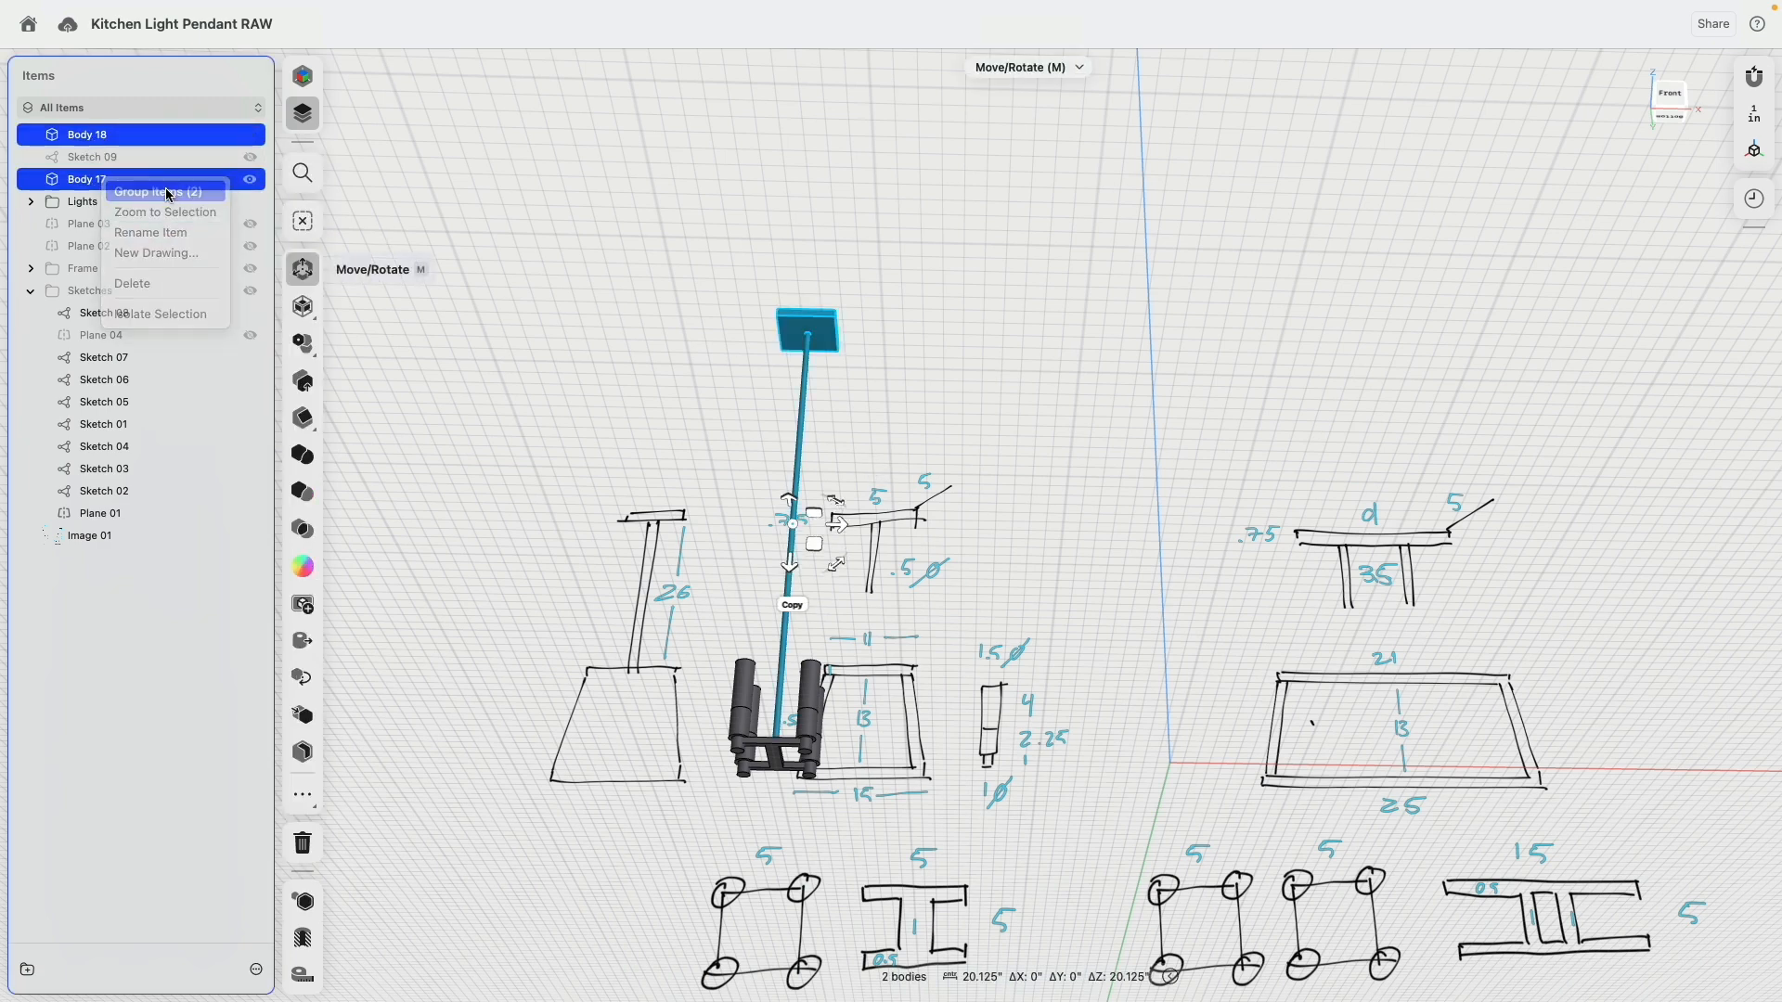
pyautogui.rightClick(93, 139)
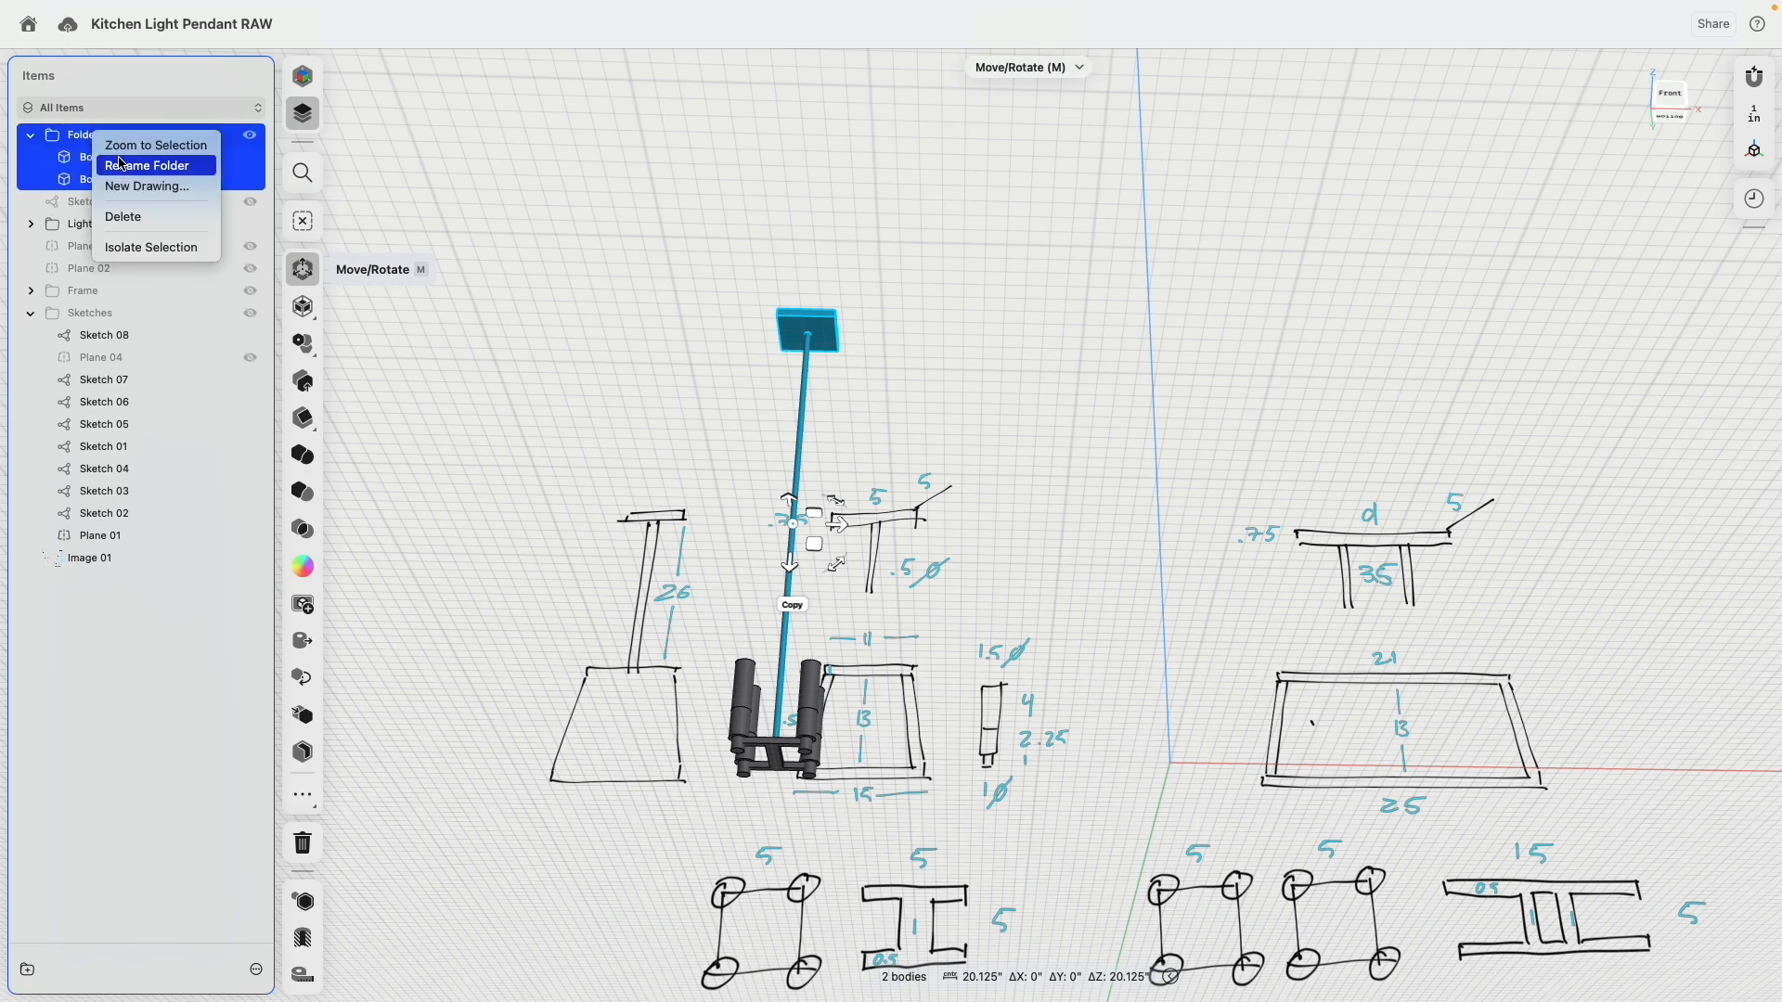
pyautogui.click(147, 165)
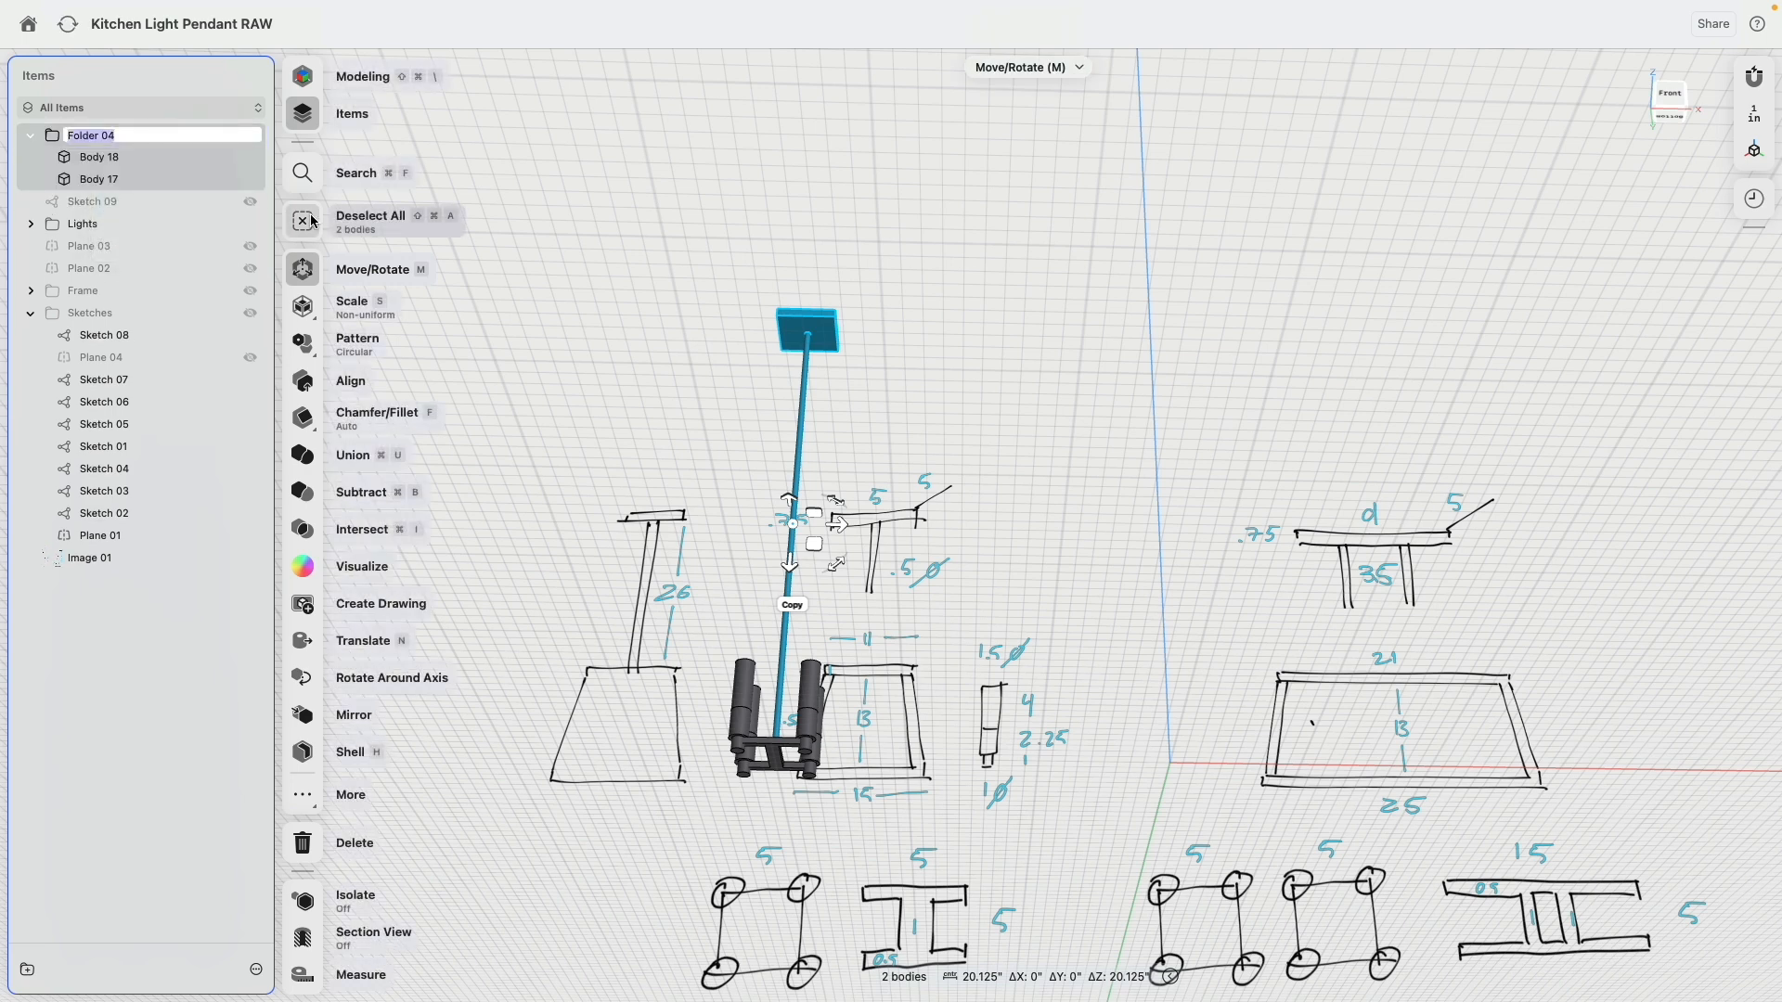
pyautogui.press('Return')
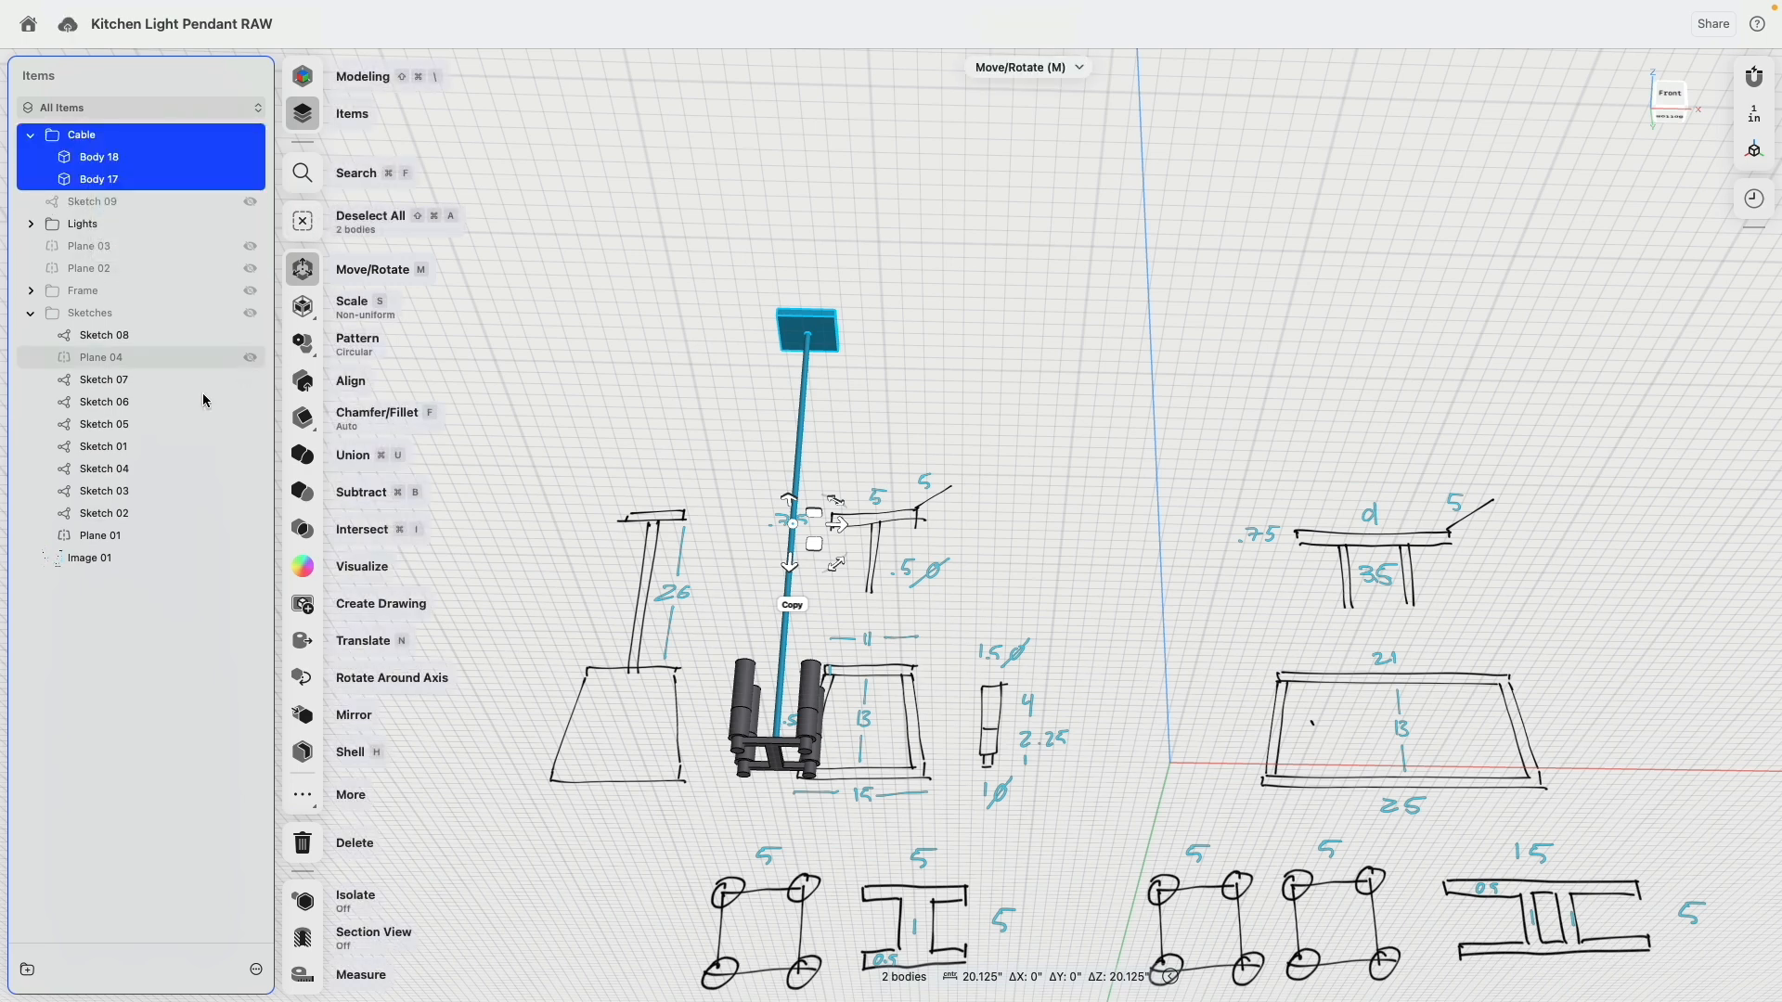
# Move Sketch 09, Plane 02 and Plane 03 into the Sketches folder and collapse it.
pyautogui.moveTo(95, 203); pyautogui.dragTo(113, 313)
pyautogui.moveTo(99, 246)
pyautogui.mouseDown()
pyautogui.moveTo(96, 293)
pyautogui.moveTo(93, 269)
pyautogui.mouseUp()
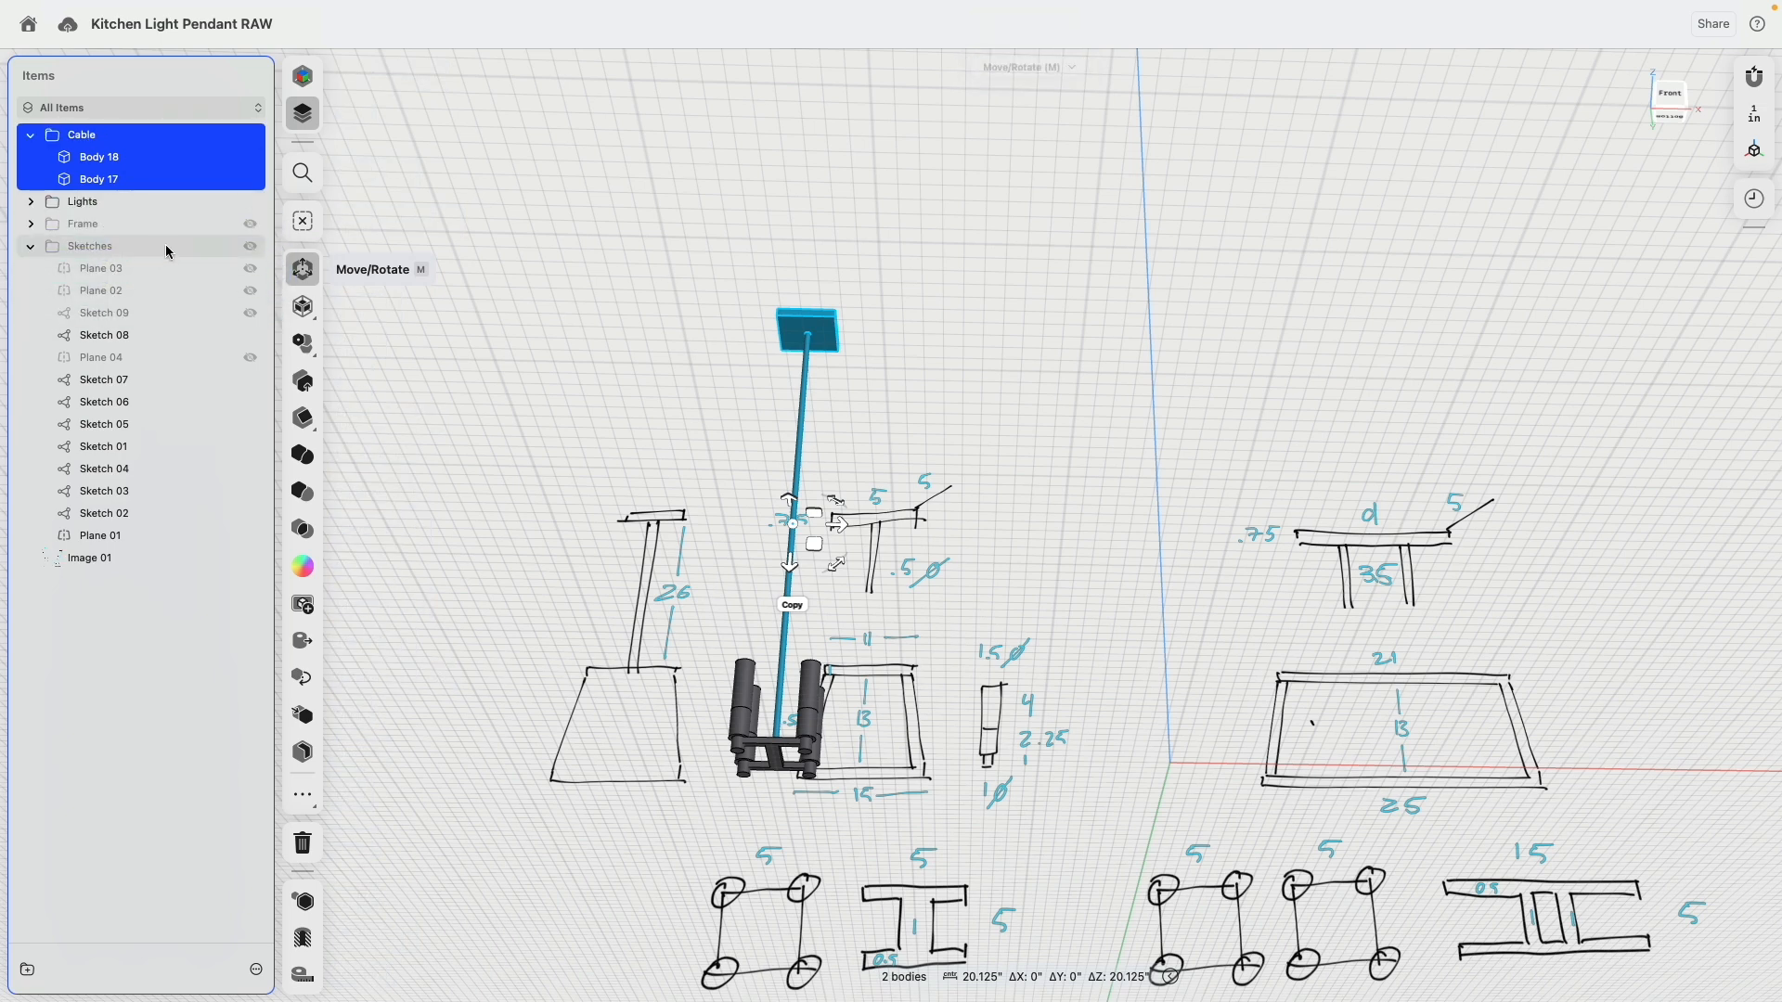
pyautogui.click(30, 246)
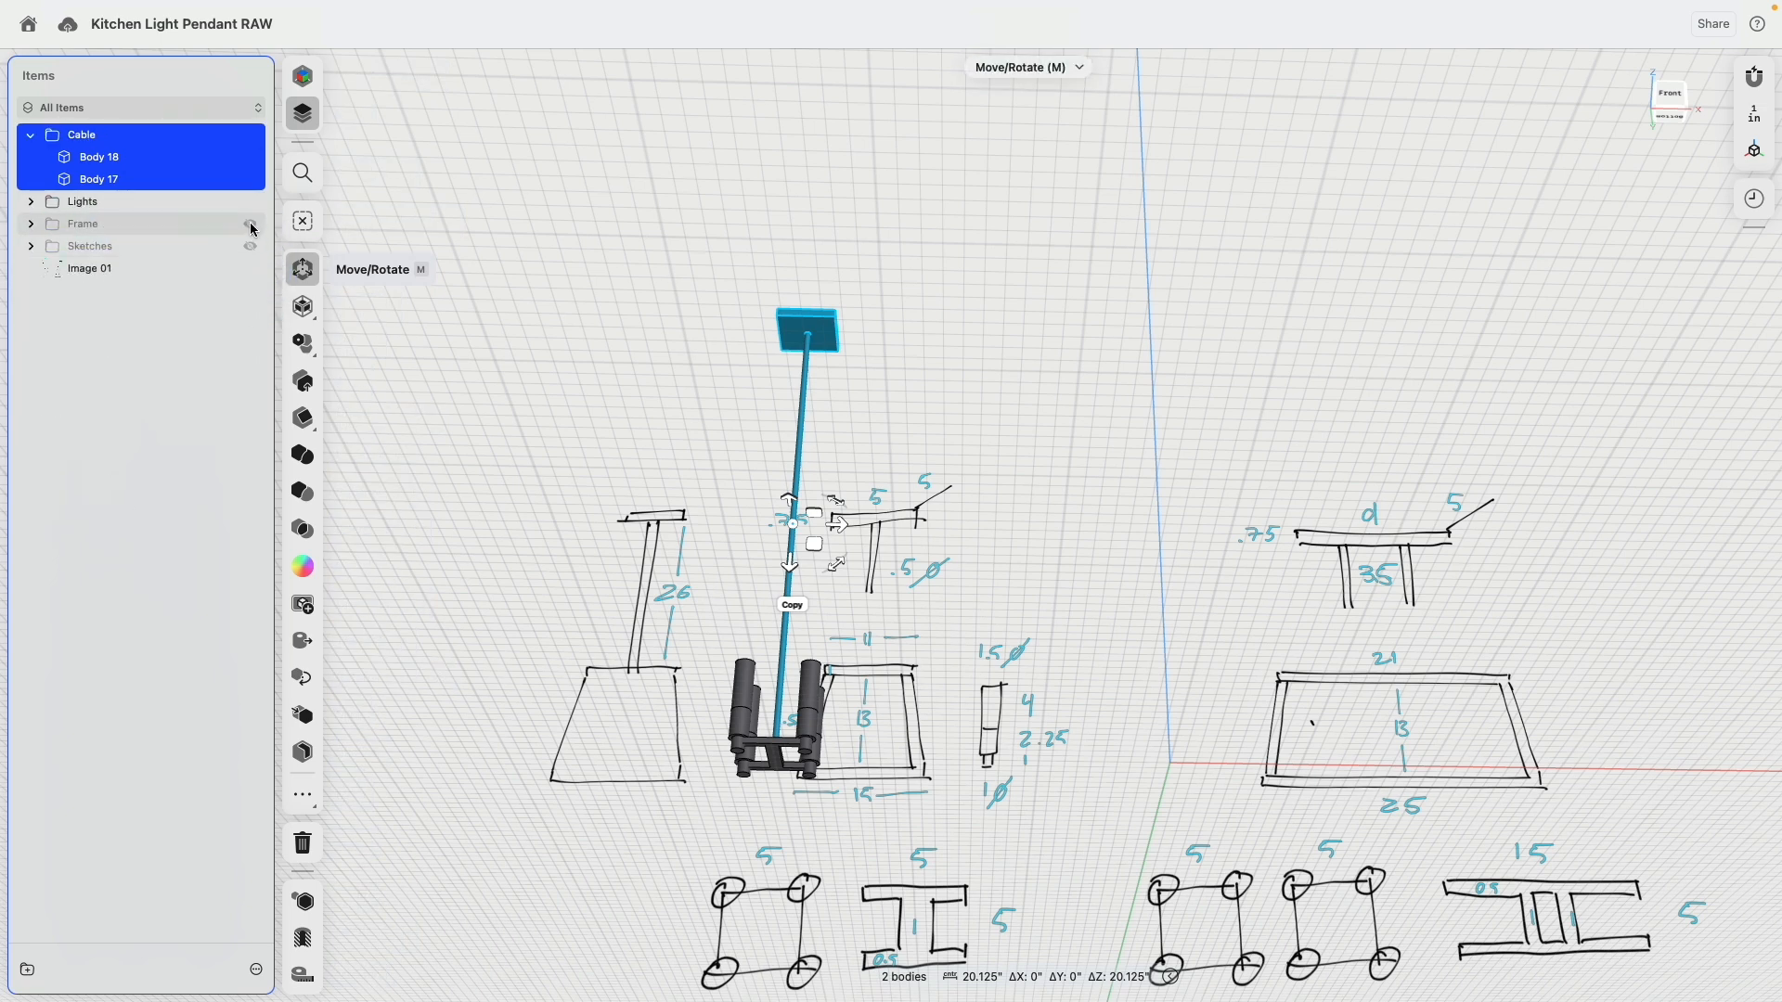
# Show the Frame folder and hide the reference drawing Image 01.
pyautogui.click(250, 223)
pyautogui.click(639, 337)
pyautogui.click(250, 268)
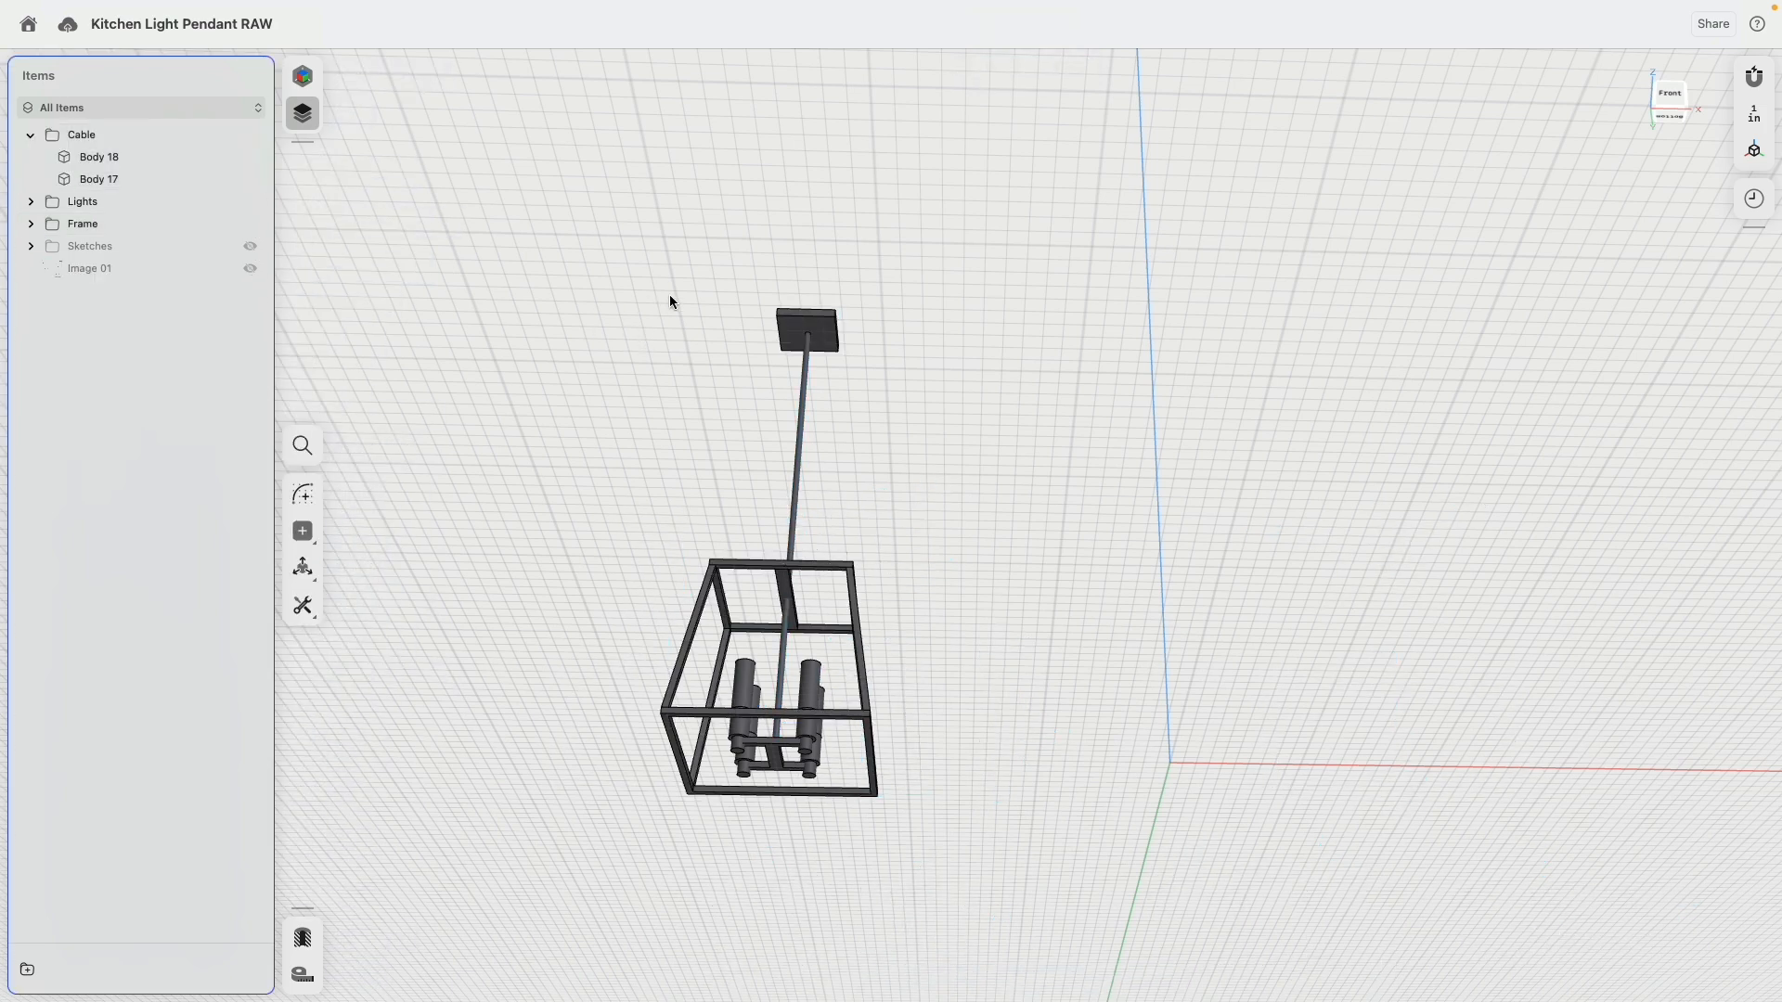
pyautogui.moveTo(670, 293); pyautogui.dragTo(648, 410, button='right')
# Subtract the cable rod from the frame's upper crossbar, keeping the original rod body.
pyautogui.scroll(5, 852, 548)
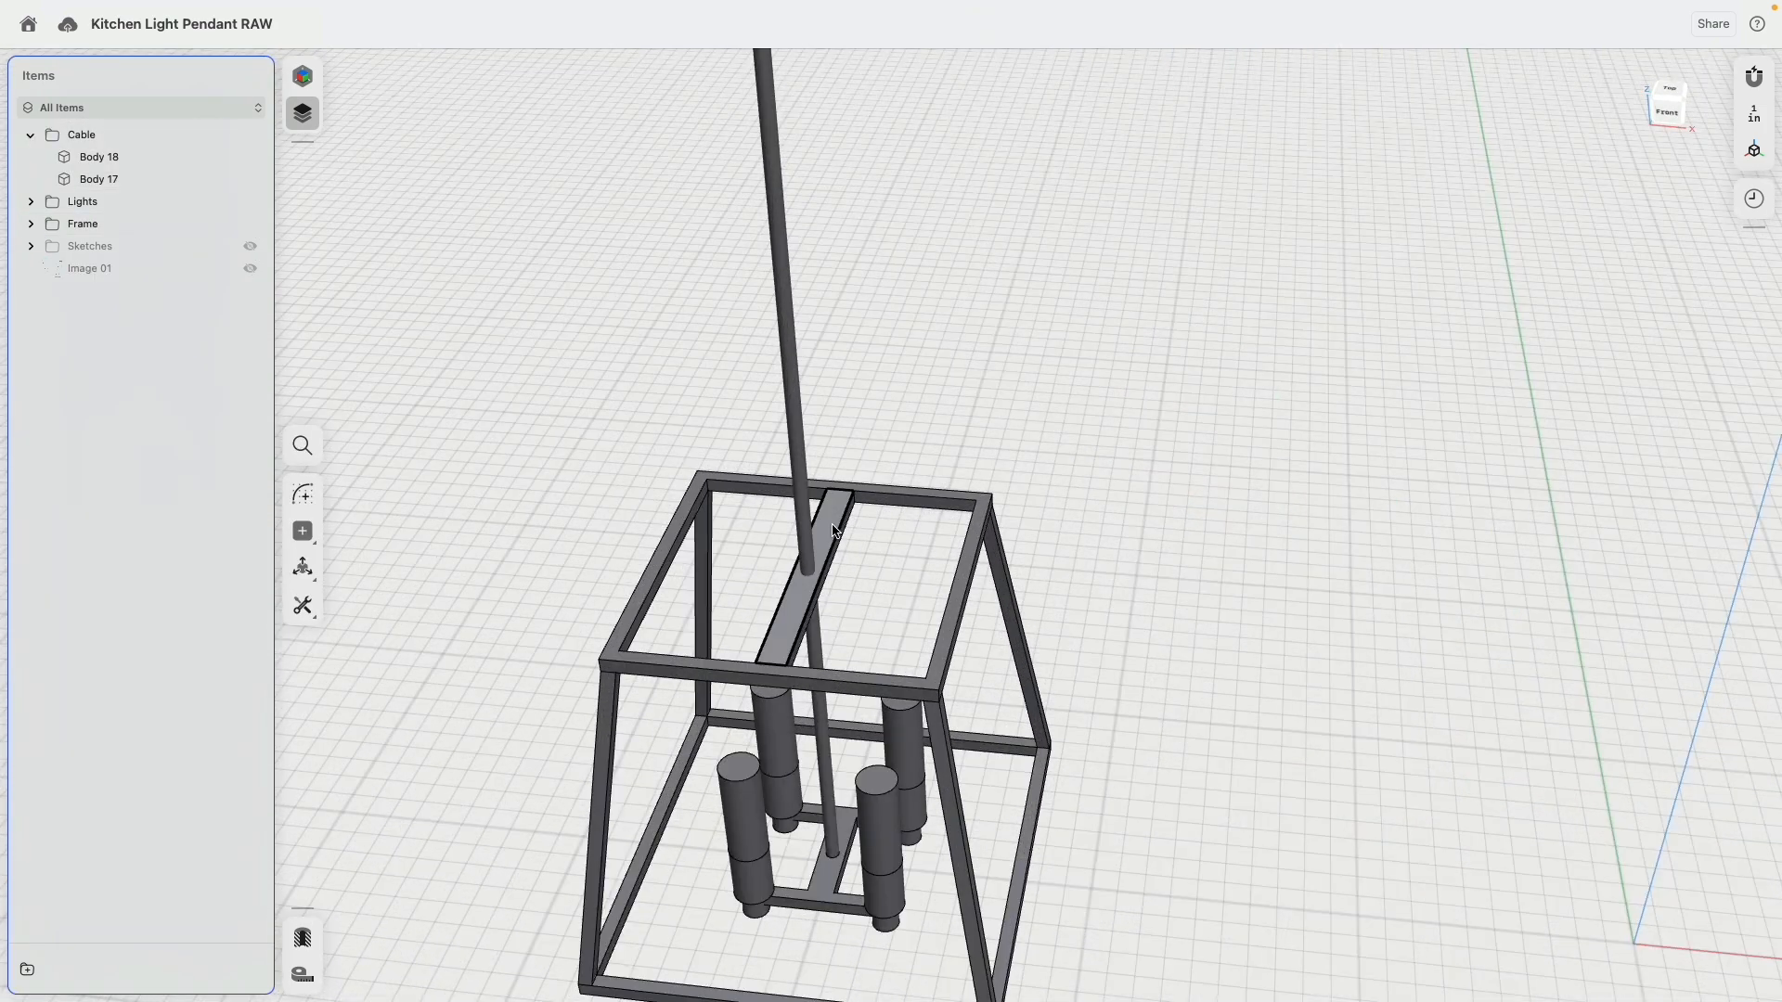
pyautogui.click(833, 529)
pyautogui.doubleClick(833, 535)
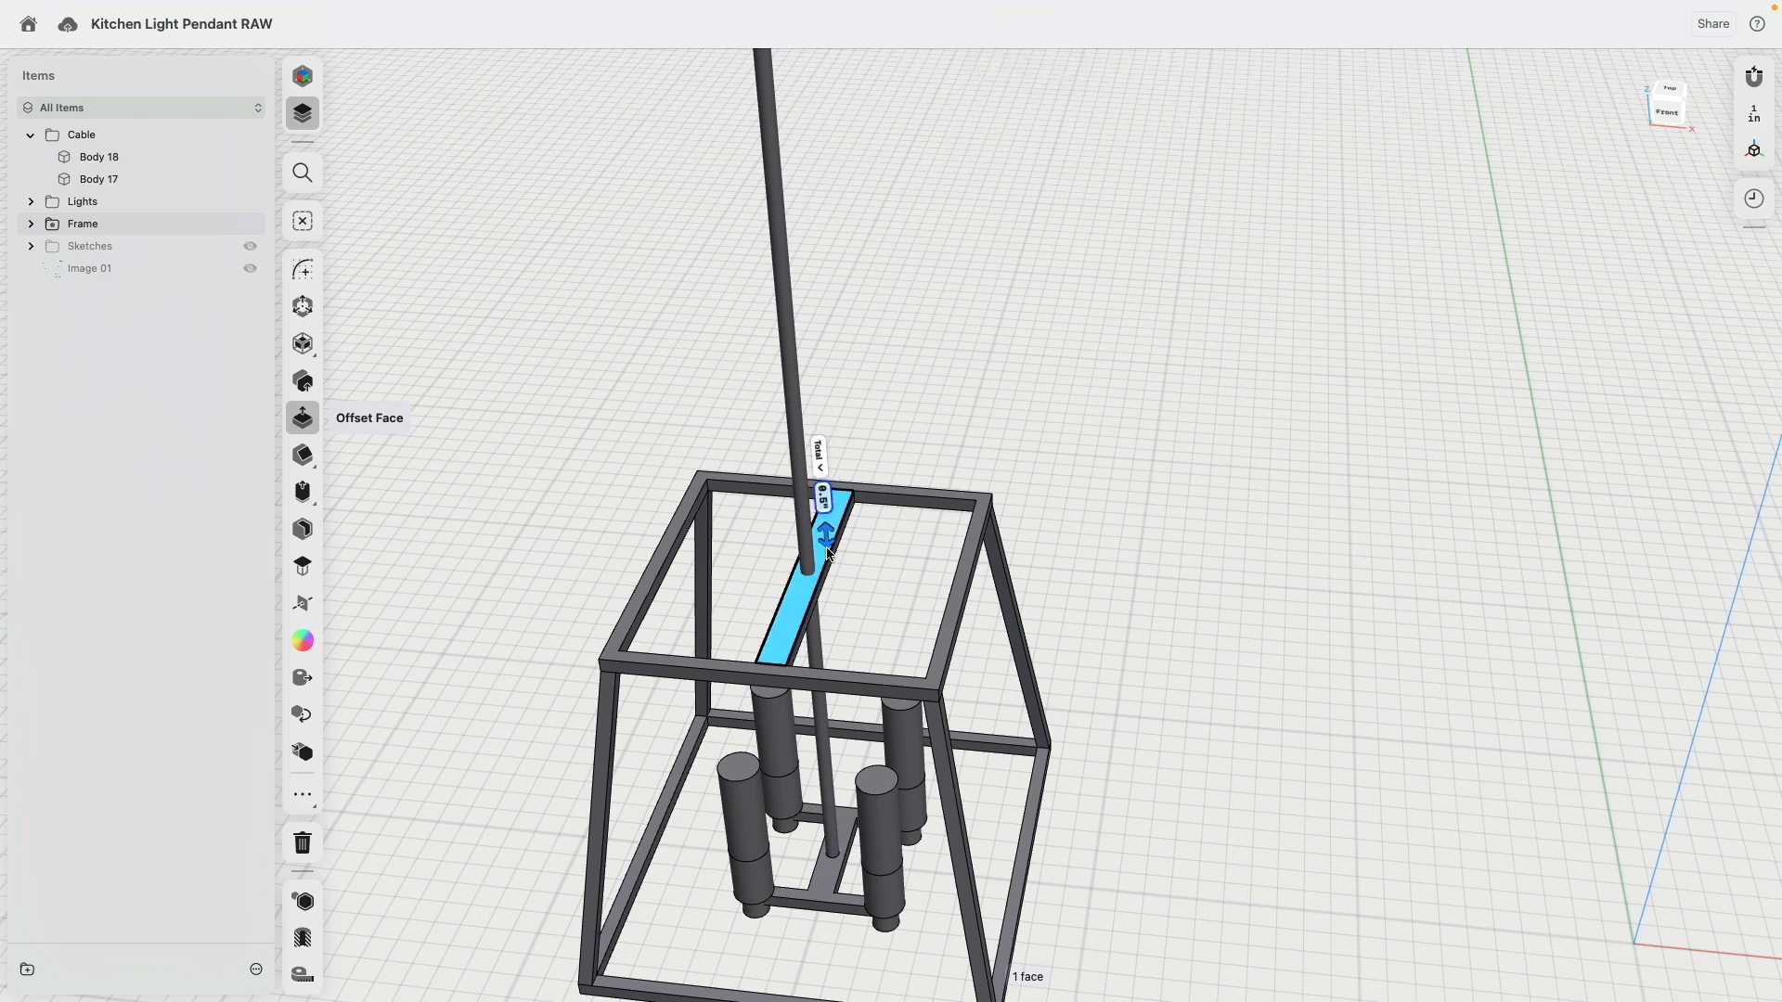
pyautogui.click(795, 393)
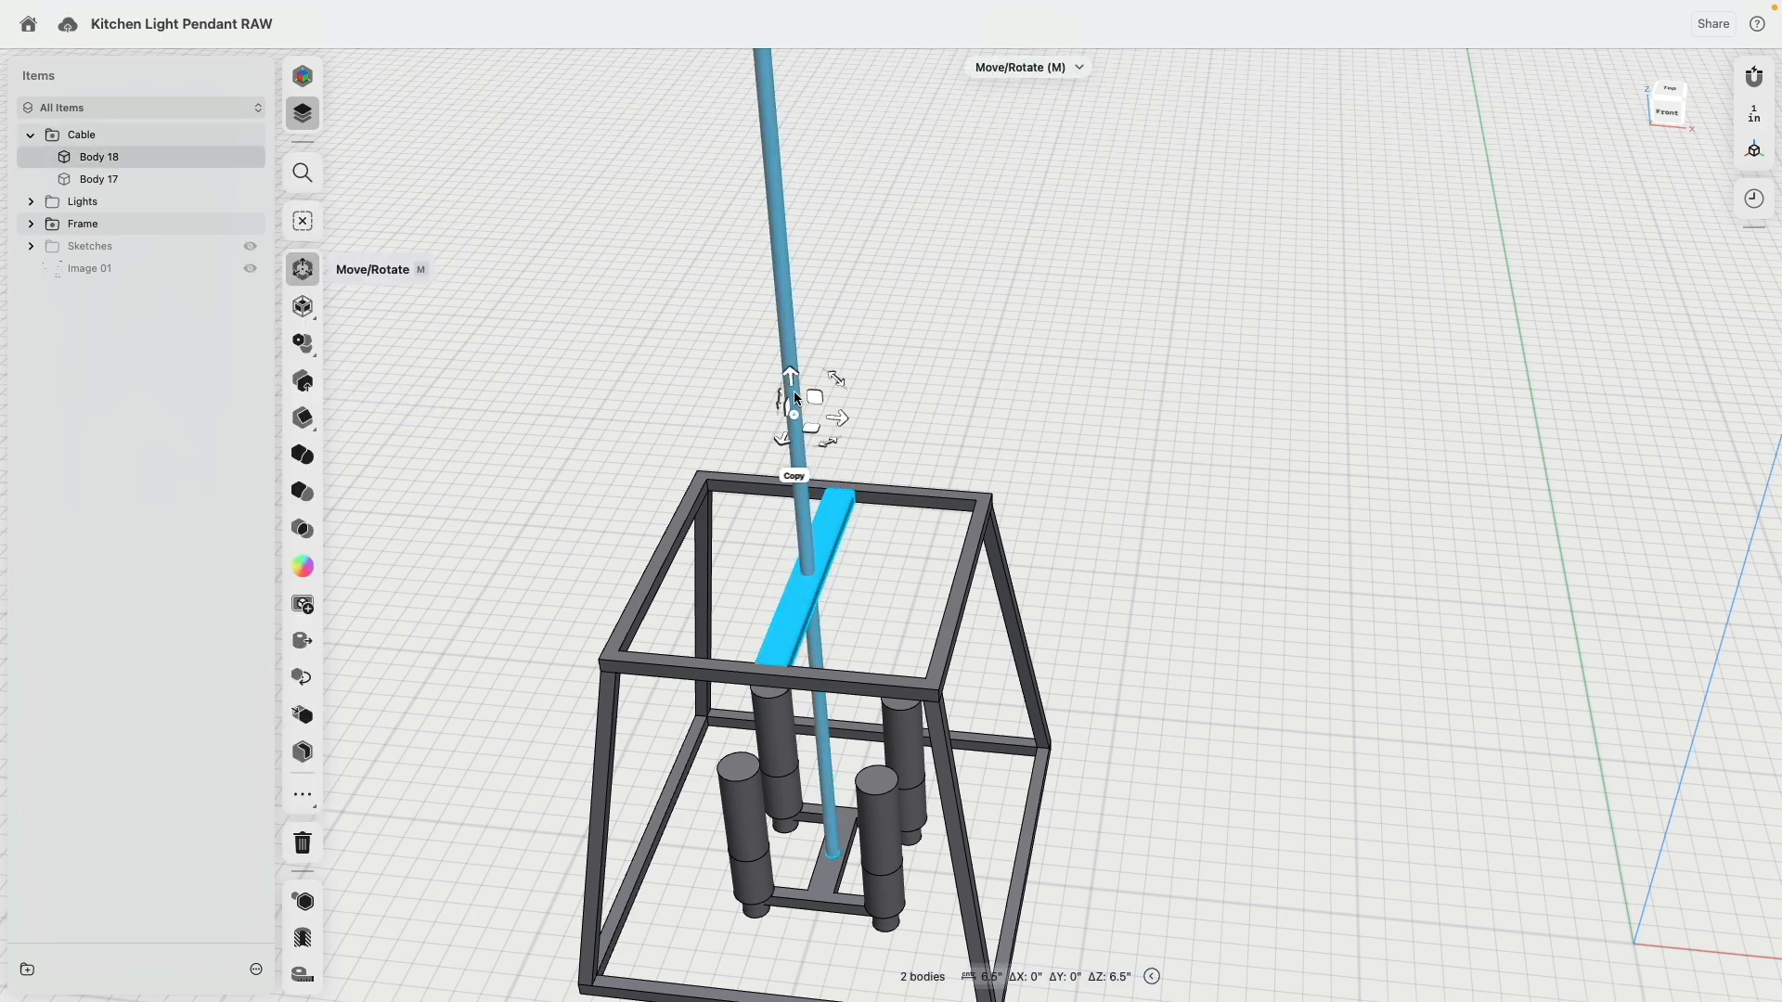
pyautogui.click(304, 494)
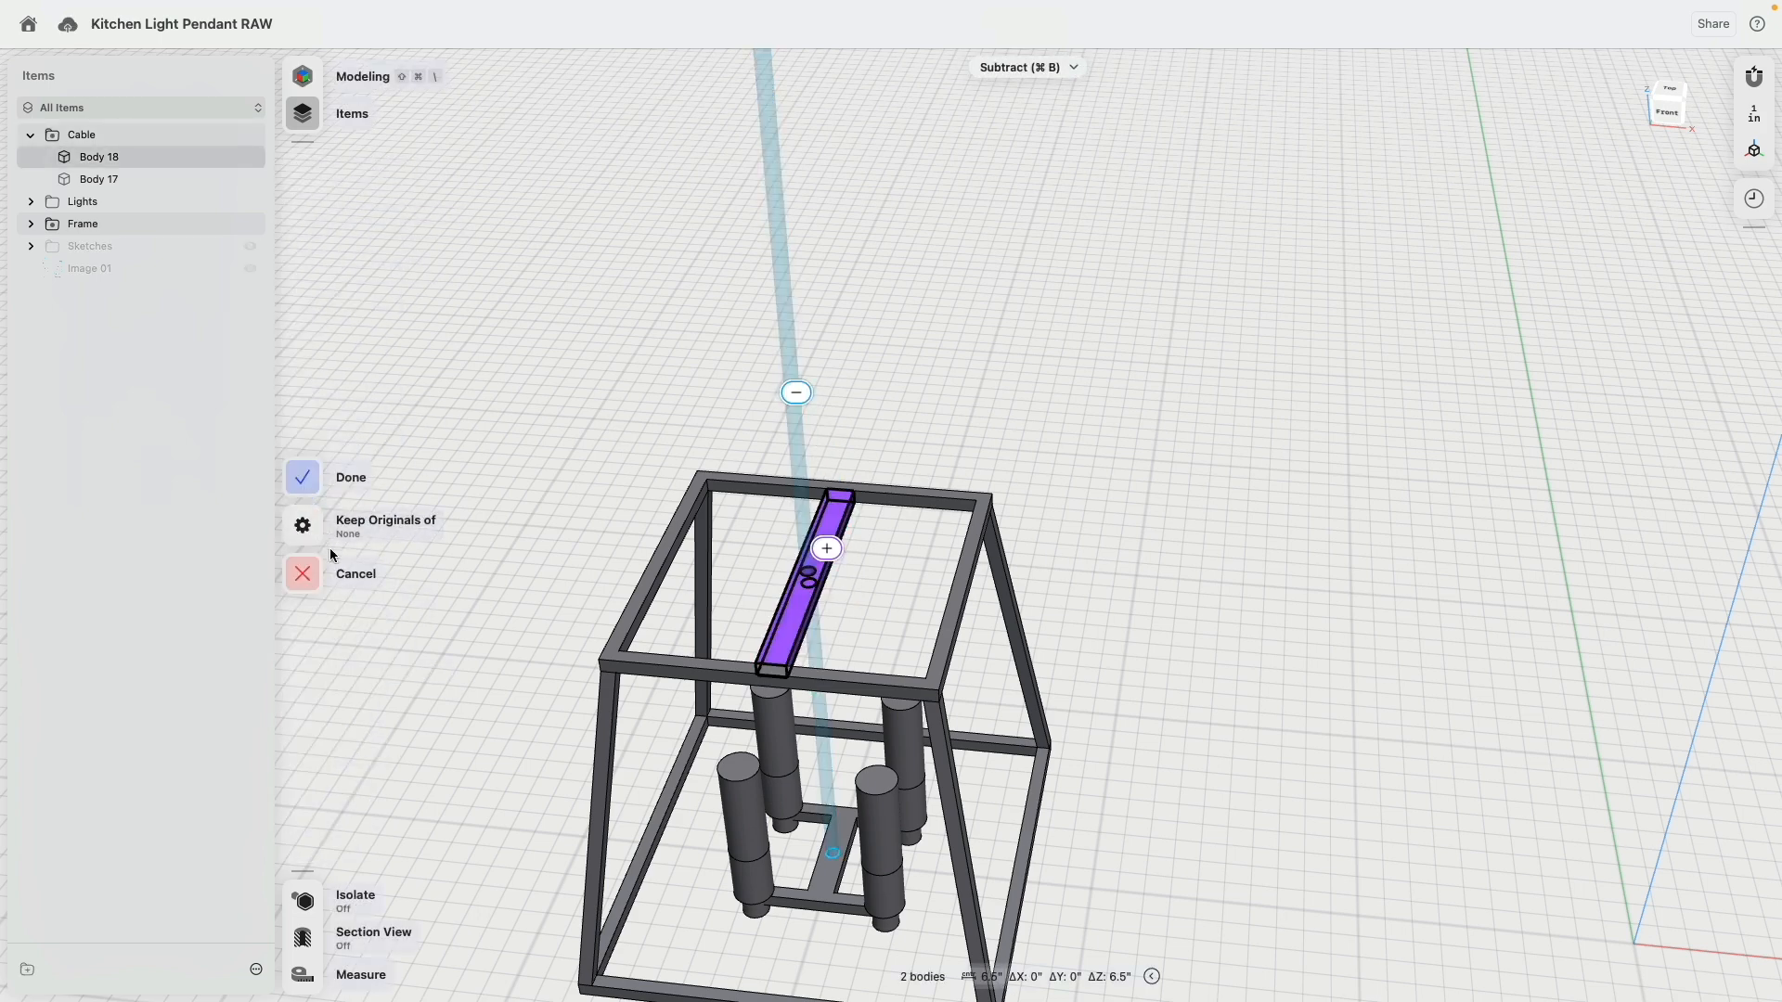
pyautogui.click(345, 529)
pyautogui.click(359, 548)
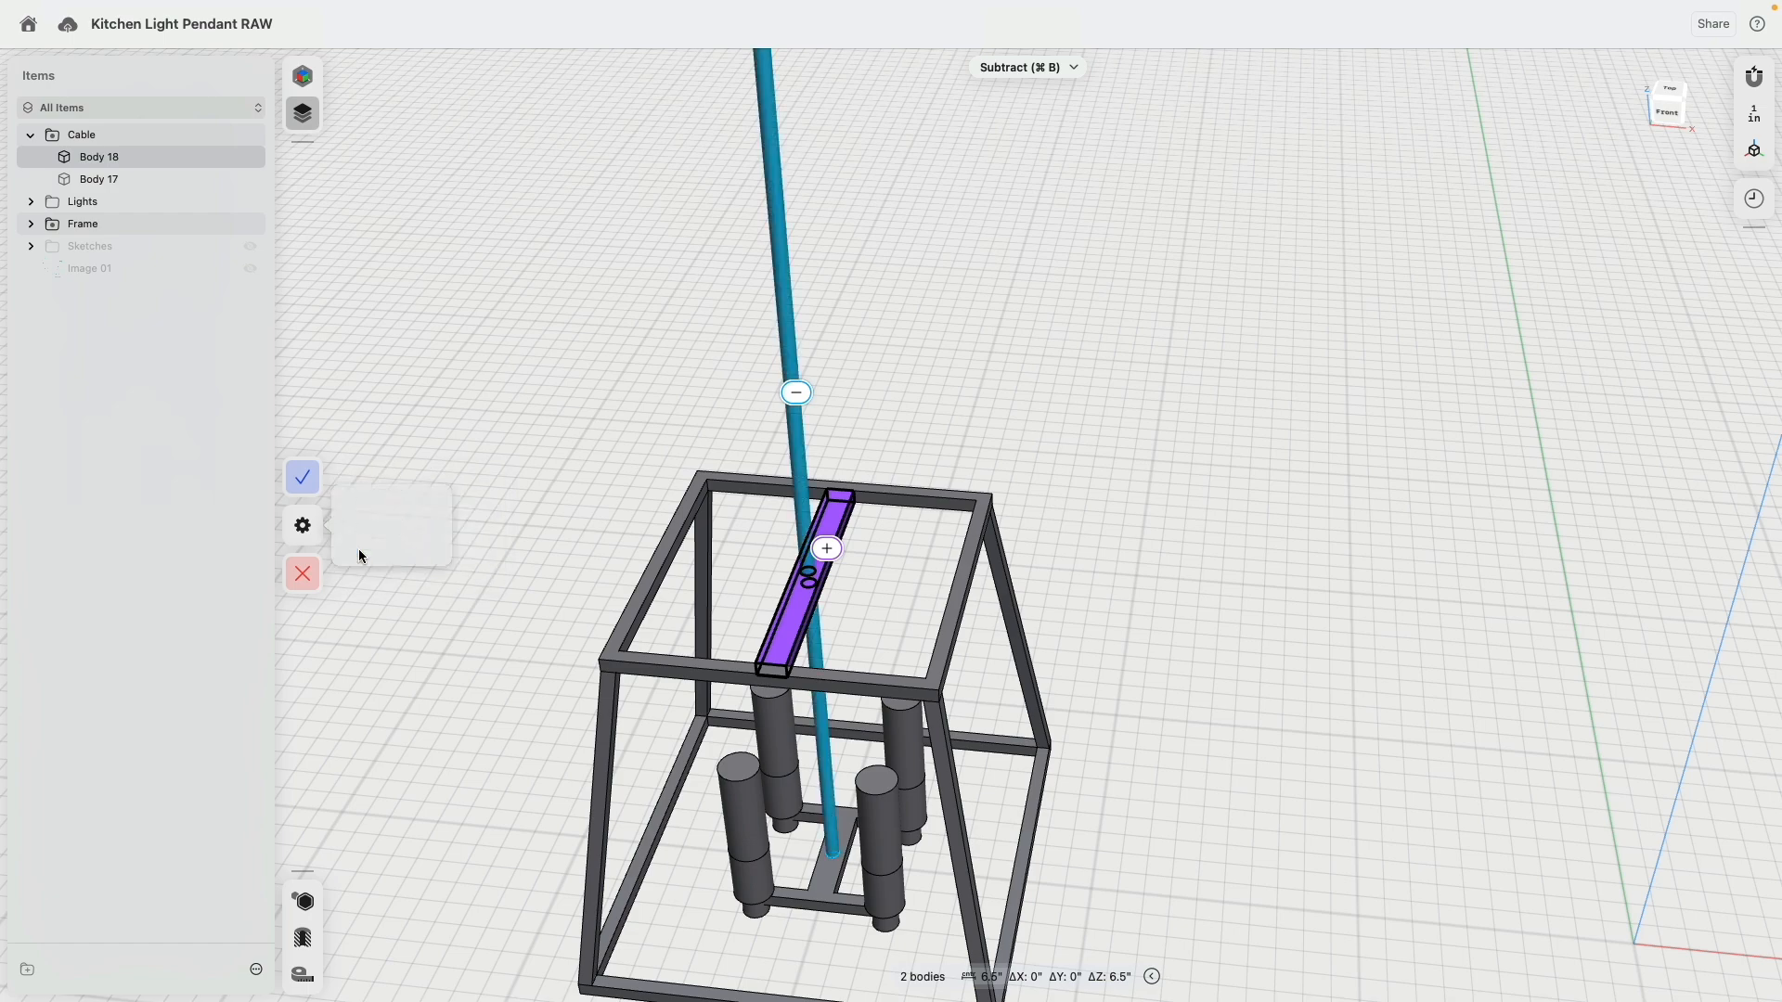
pyautogui.click(308, 479)
# Extrude the upper face of the H-shaped light bracket upward by 0.125 inches.
pyautogui.moveTo(480, 492); pyautogui.dragTo(598, 581, button='right')
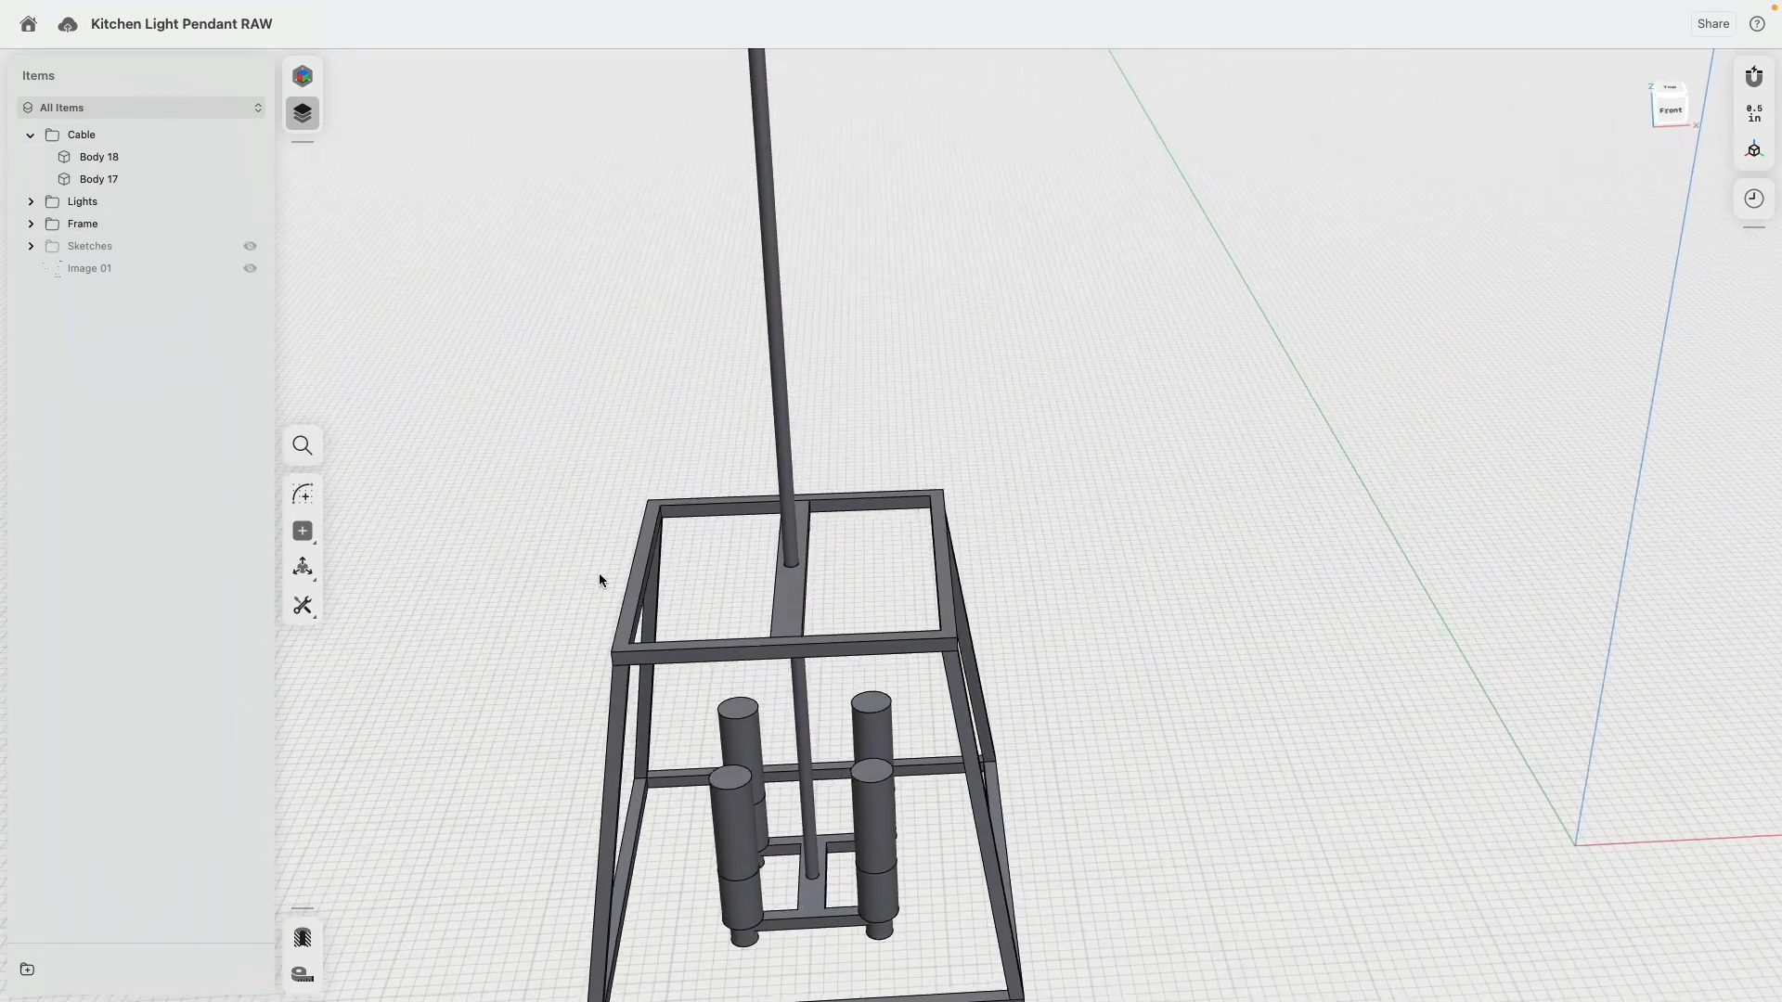
pyautogui.moveTo(599, 574); pyautogui.dragTo(599, 287, button='middle')
pyautogui.scroll(5, 800, 559)
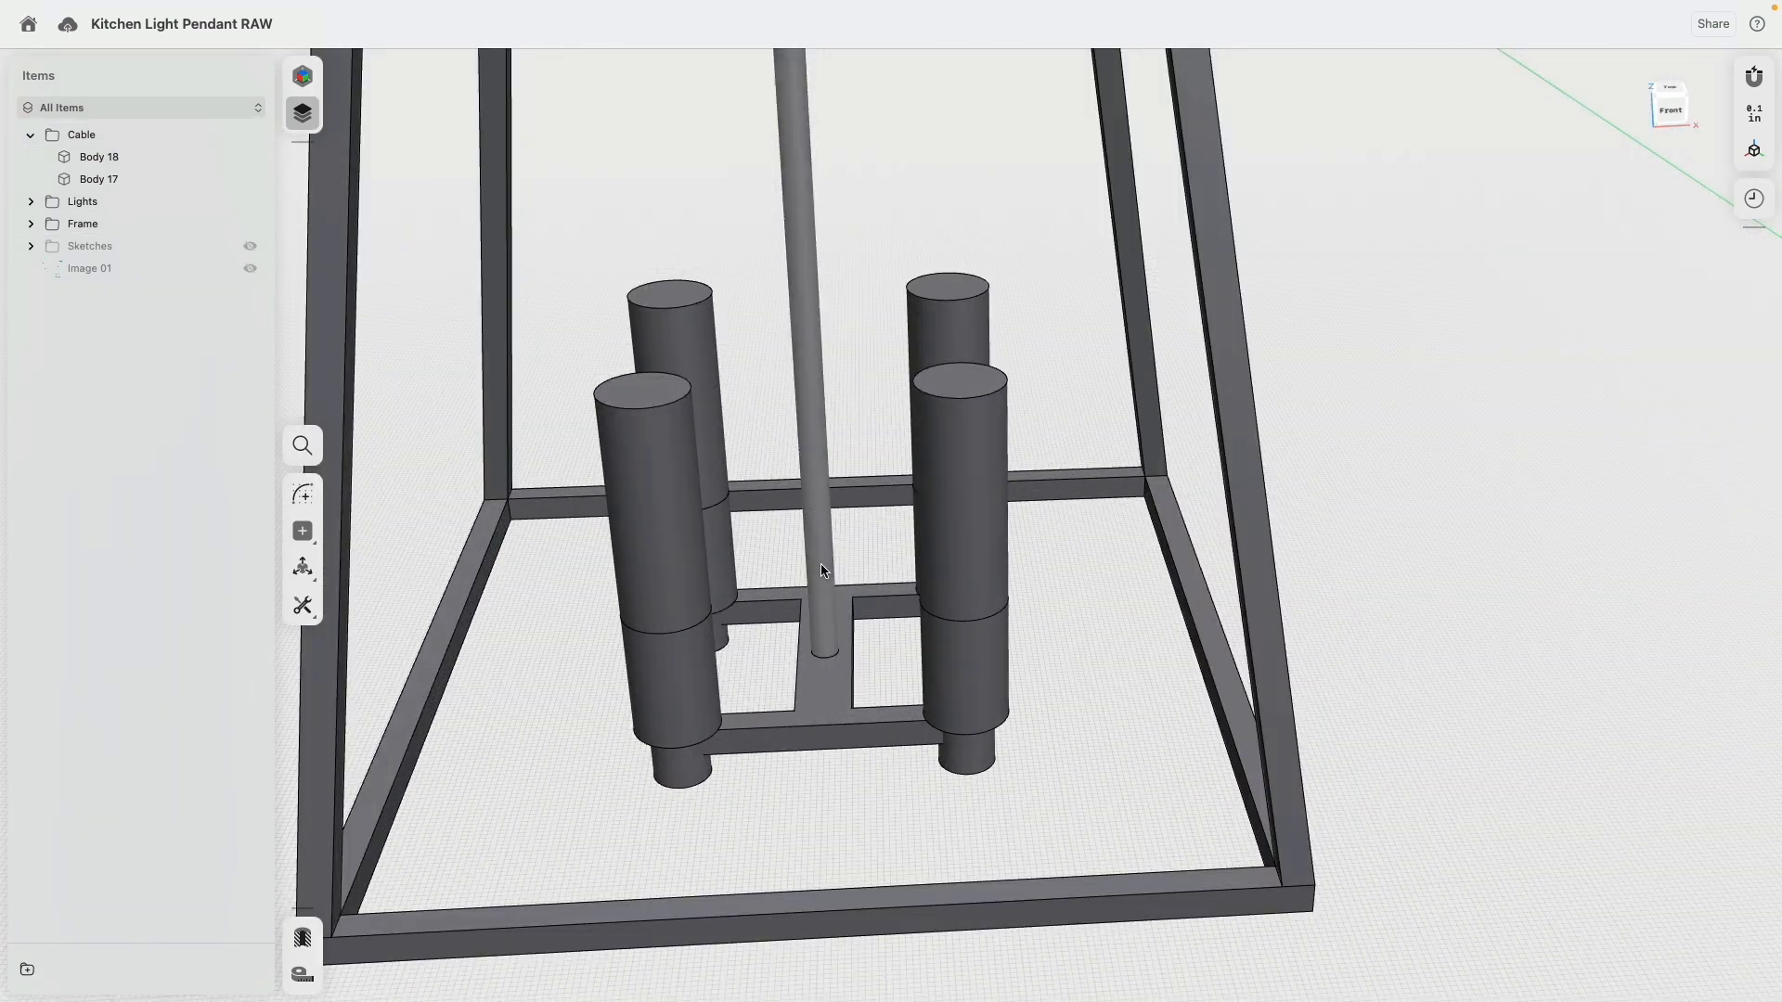
pyautogui.click(811, 672)
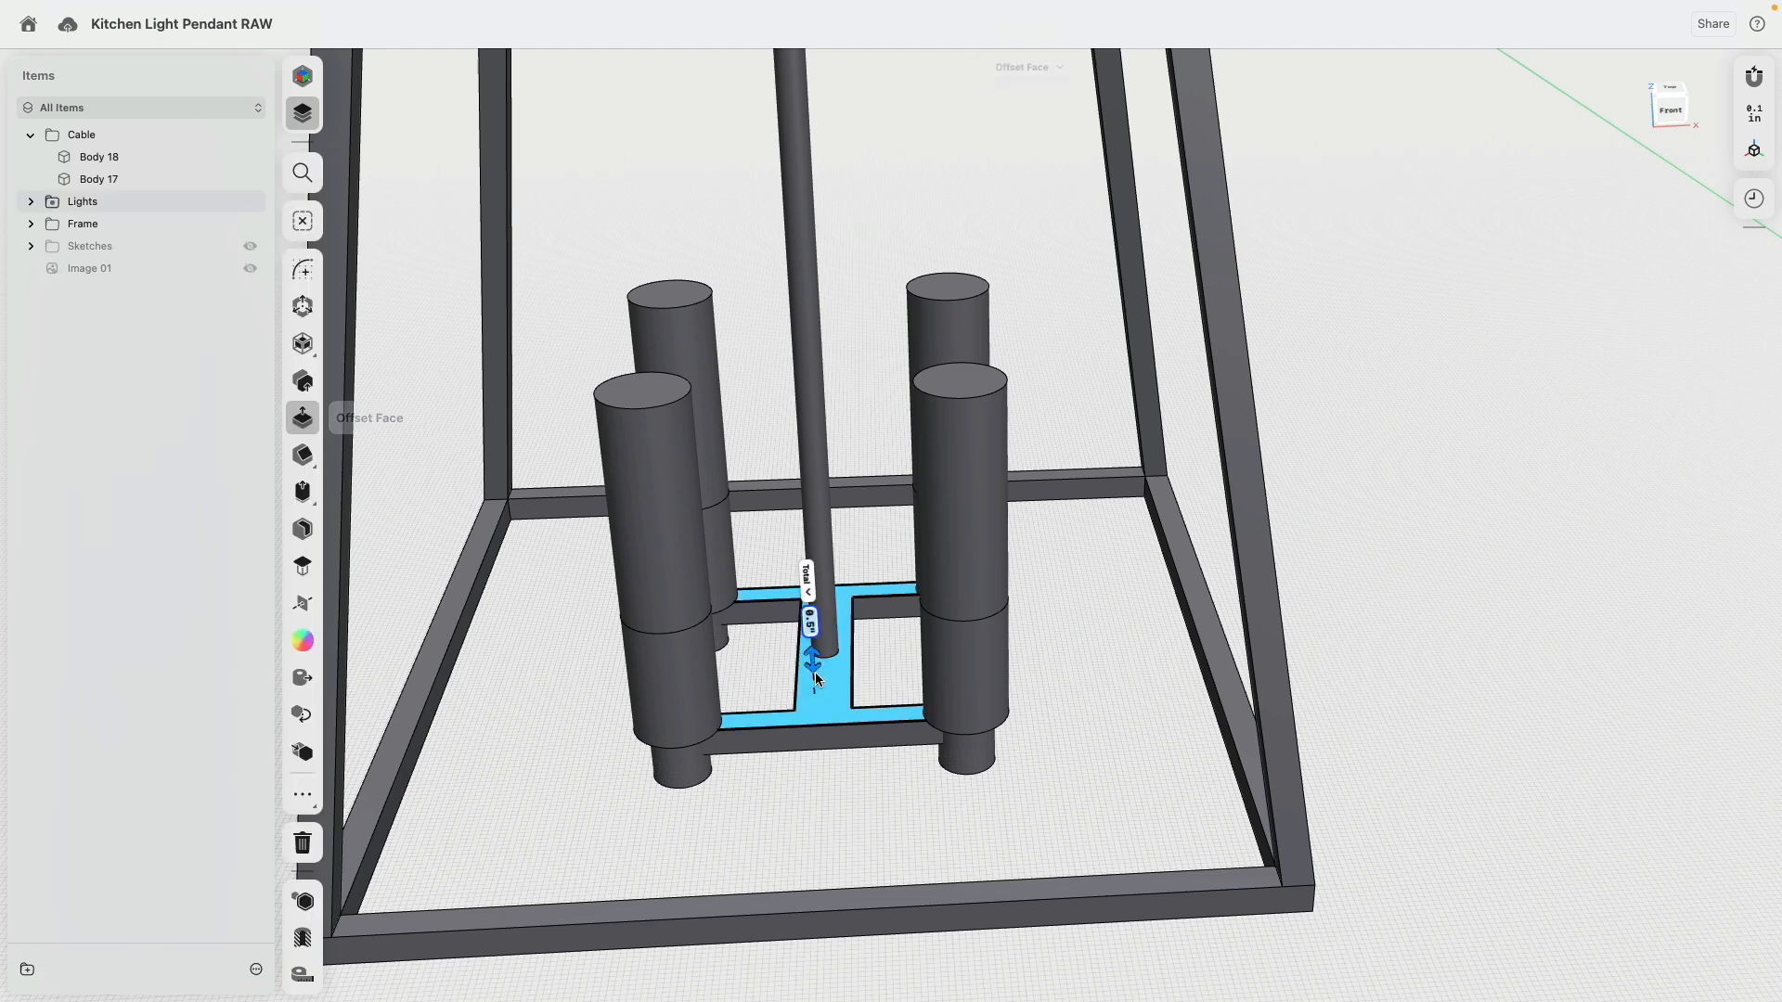
pyautogui.moveTo(813, 672); pyautogui.dragTo(787, 687, button='right')
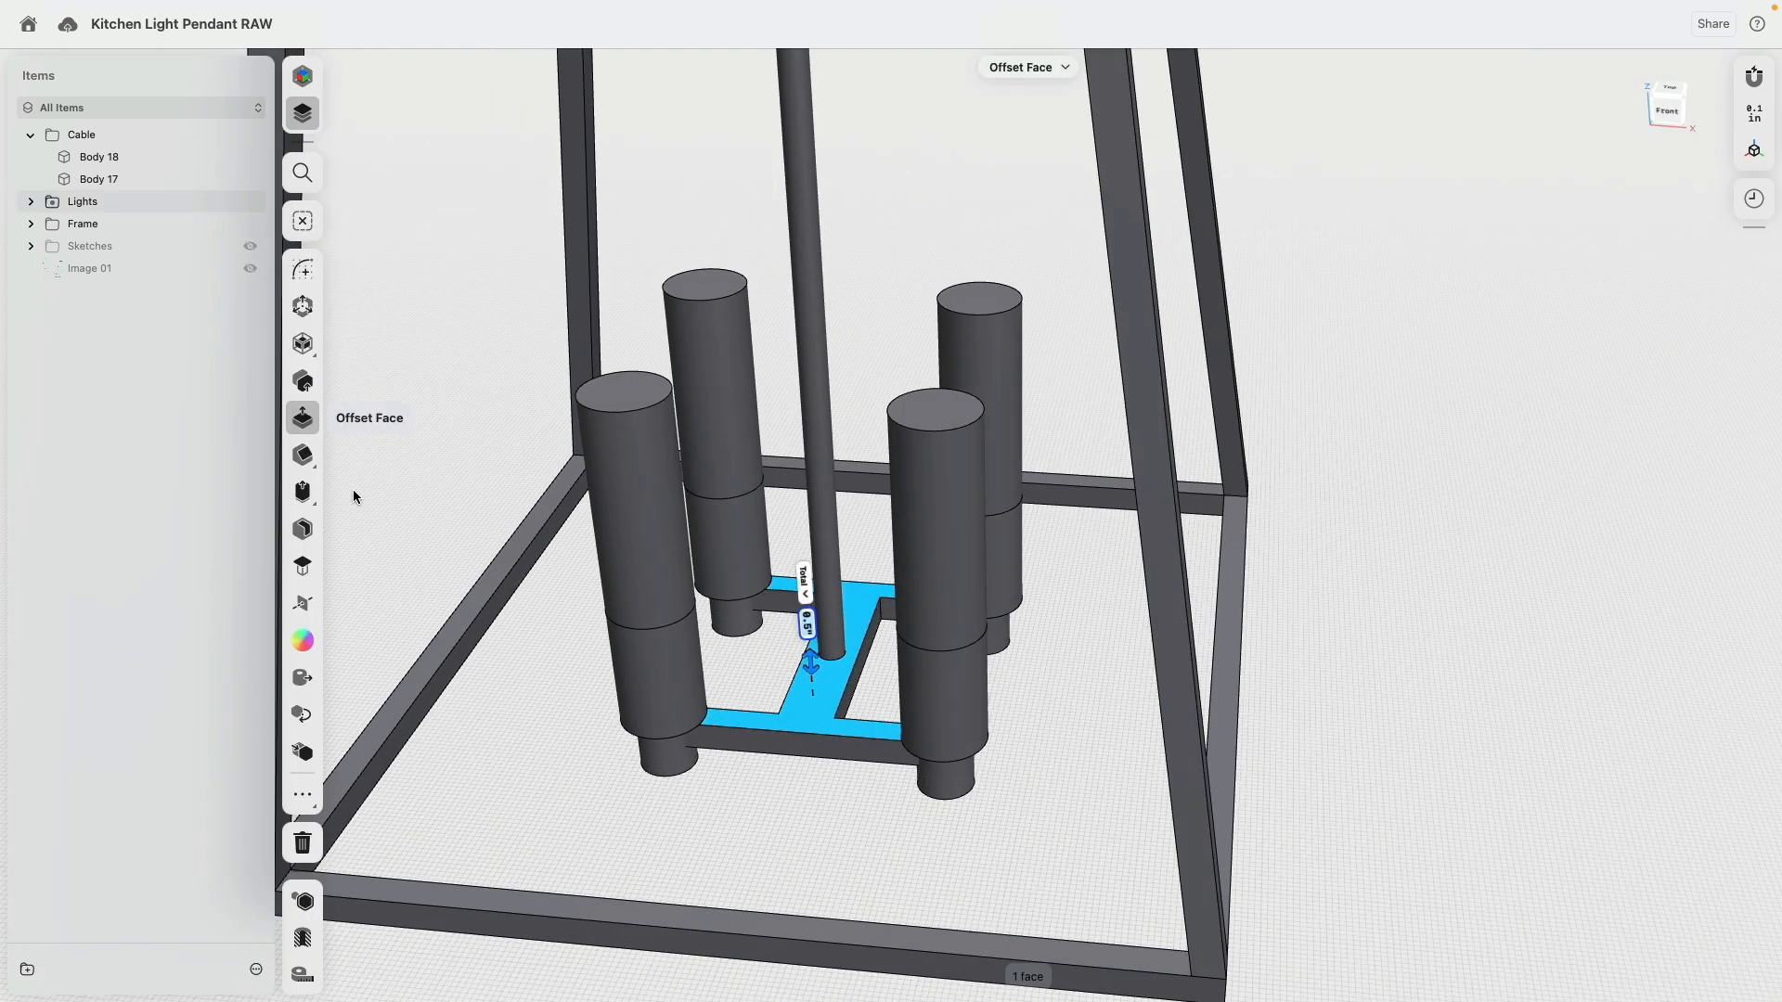
pyautogui.click(302, 491)
pyautogui.scroll(5, 840, 631)
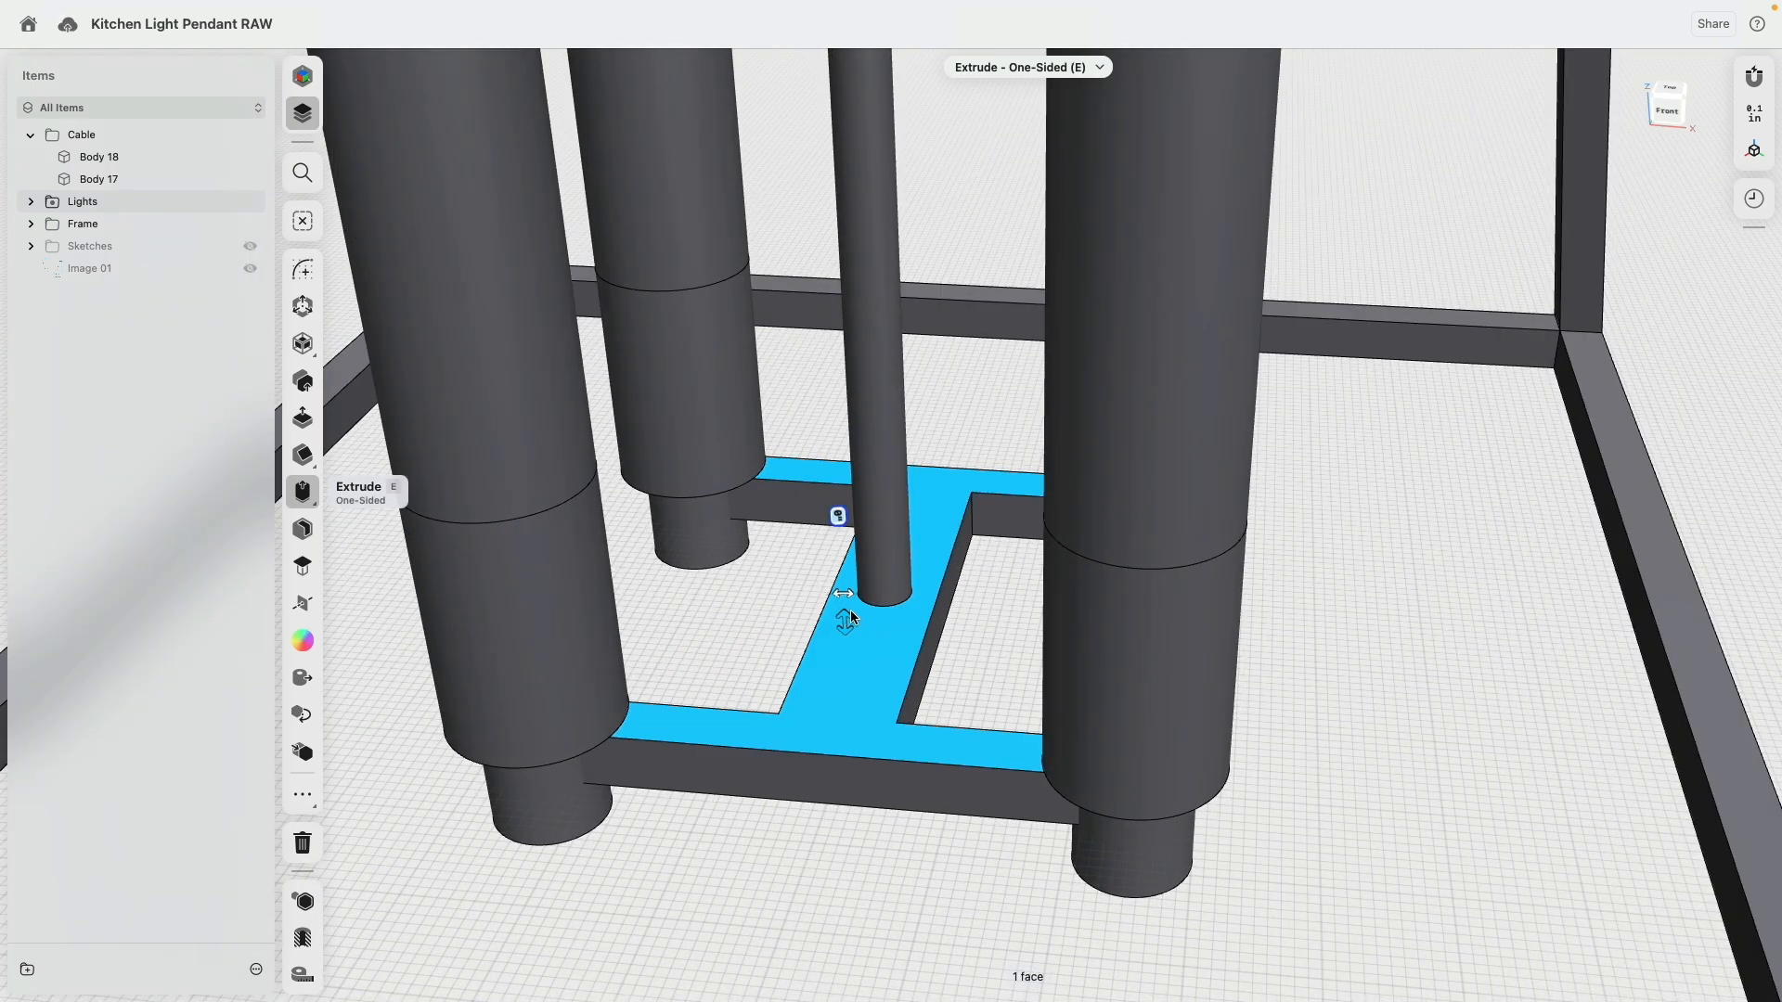
pyautogui.moveTo(854, 638); pyautogui.dragTo(841, 580)
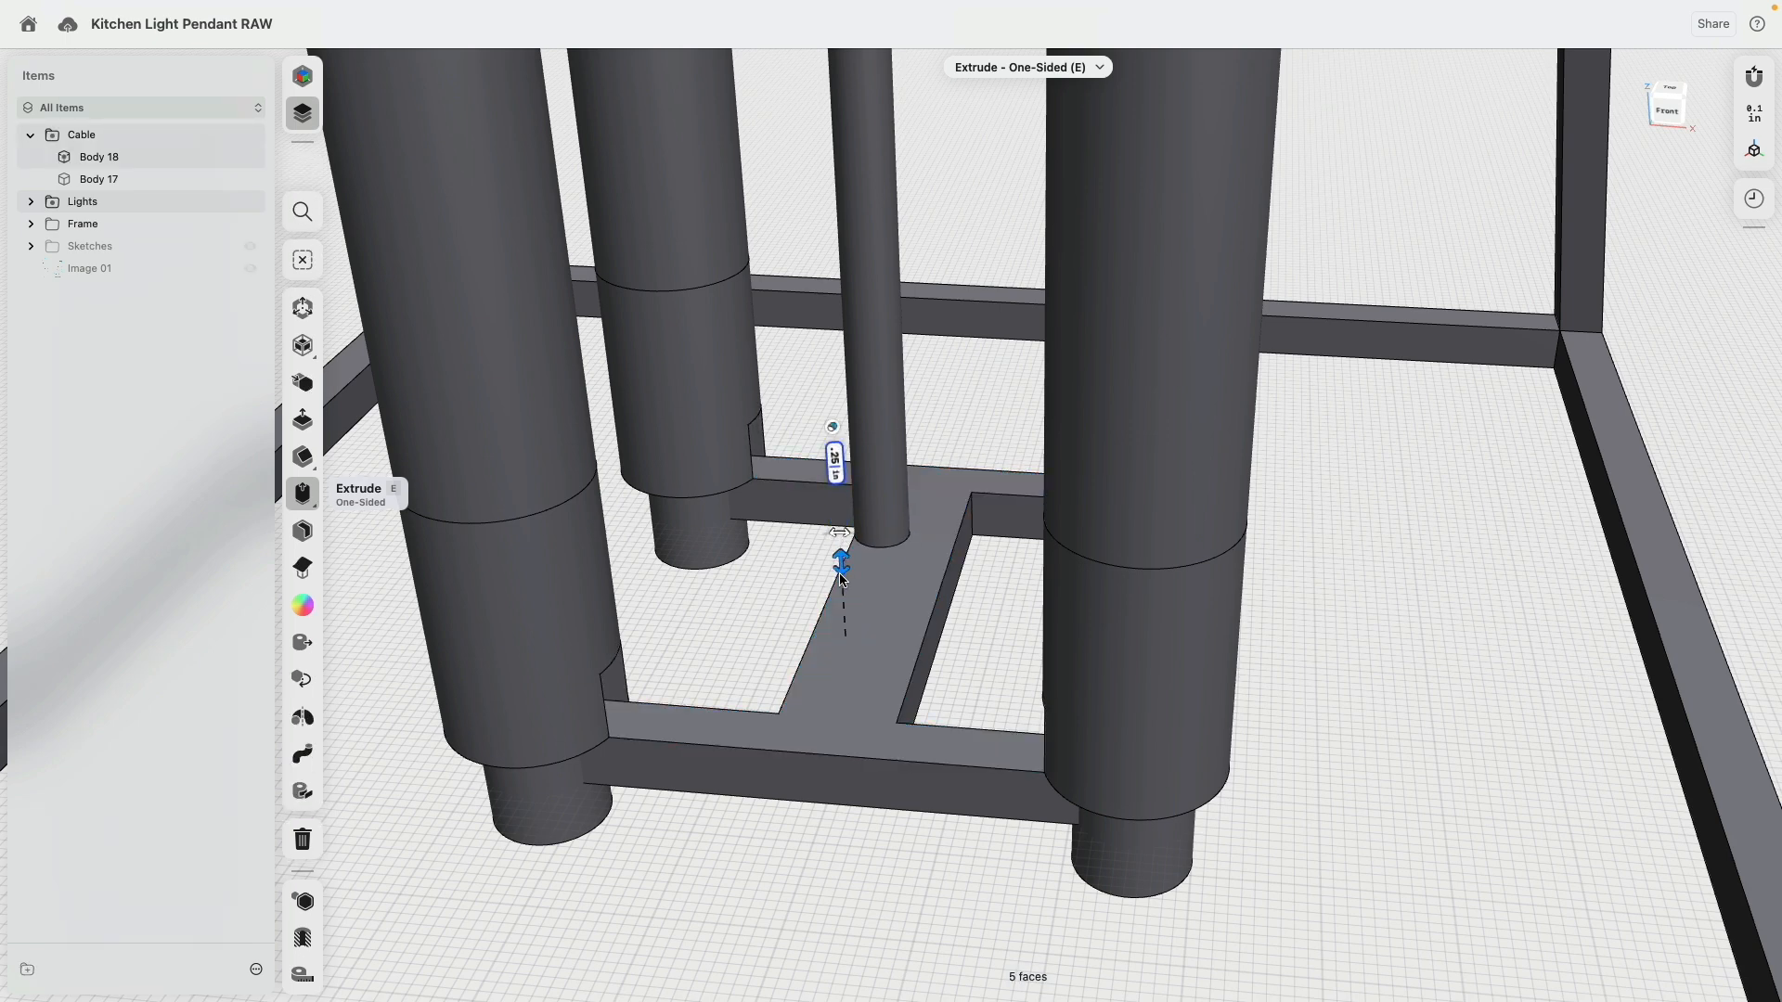
pyautogui.press('Return')
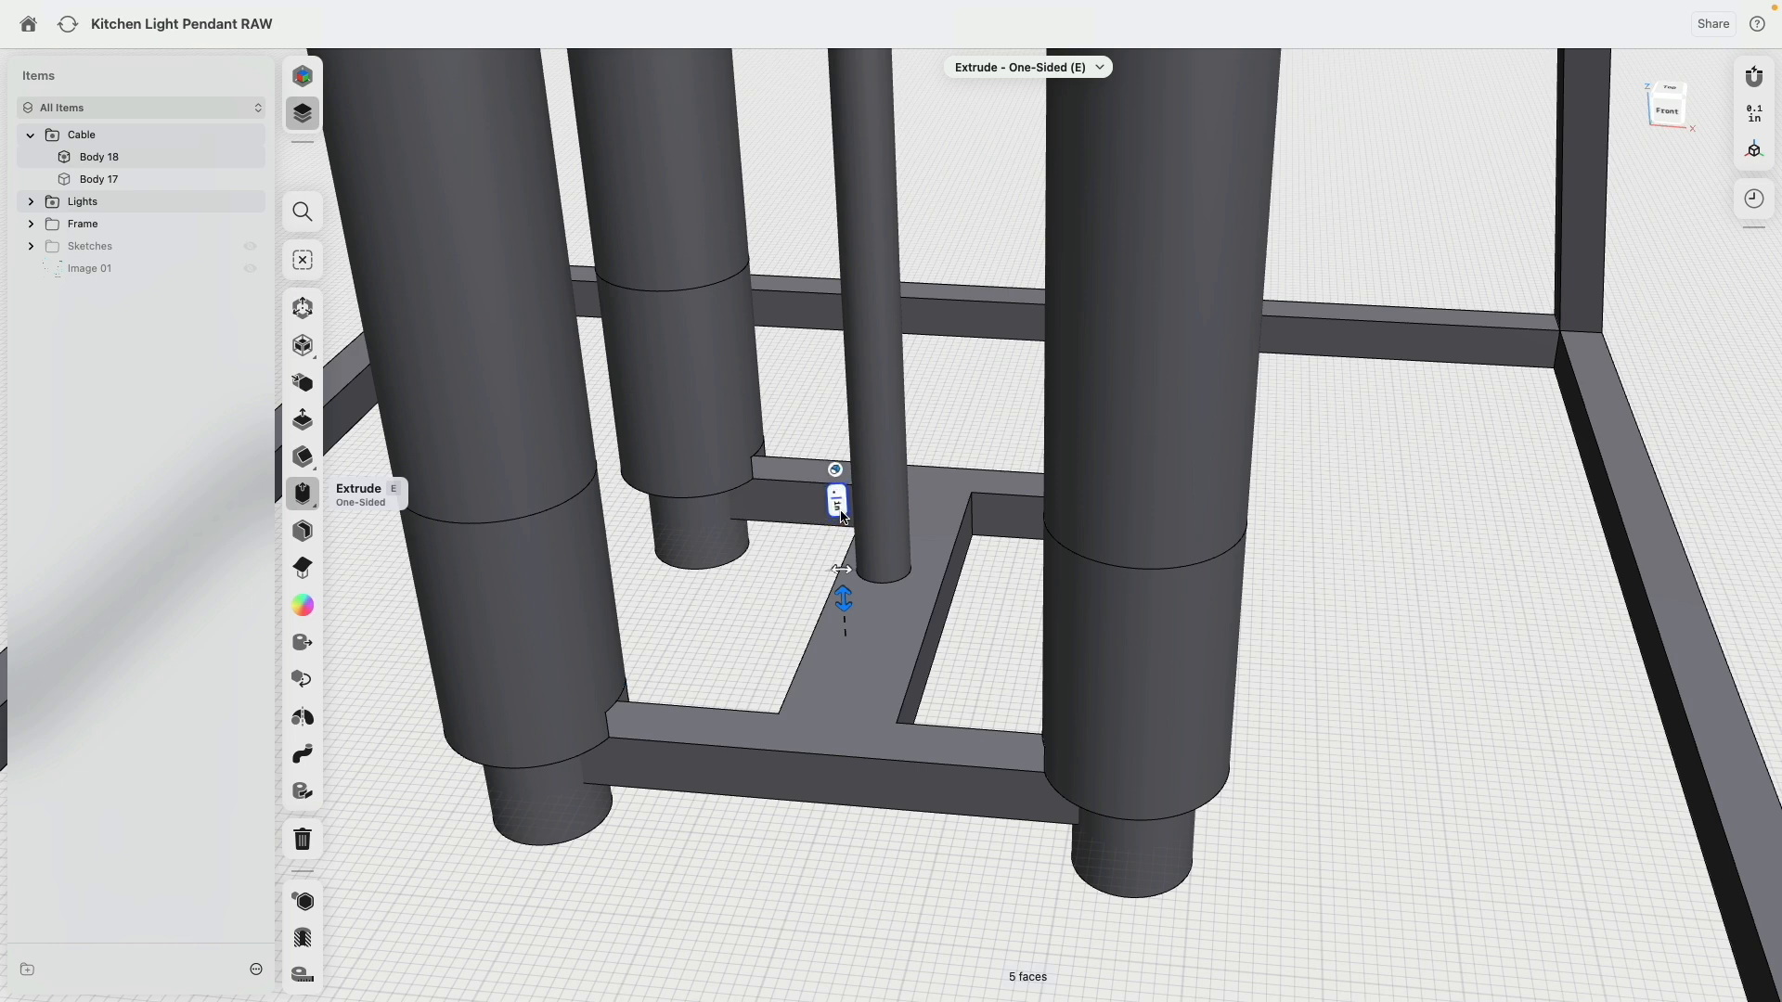
pyautogui.click(843, 458)
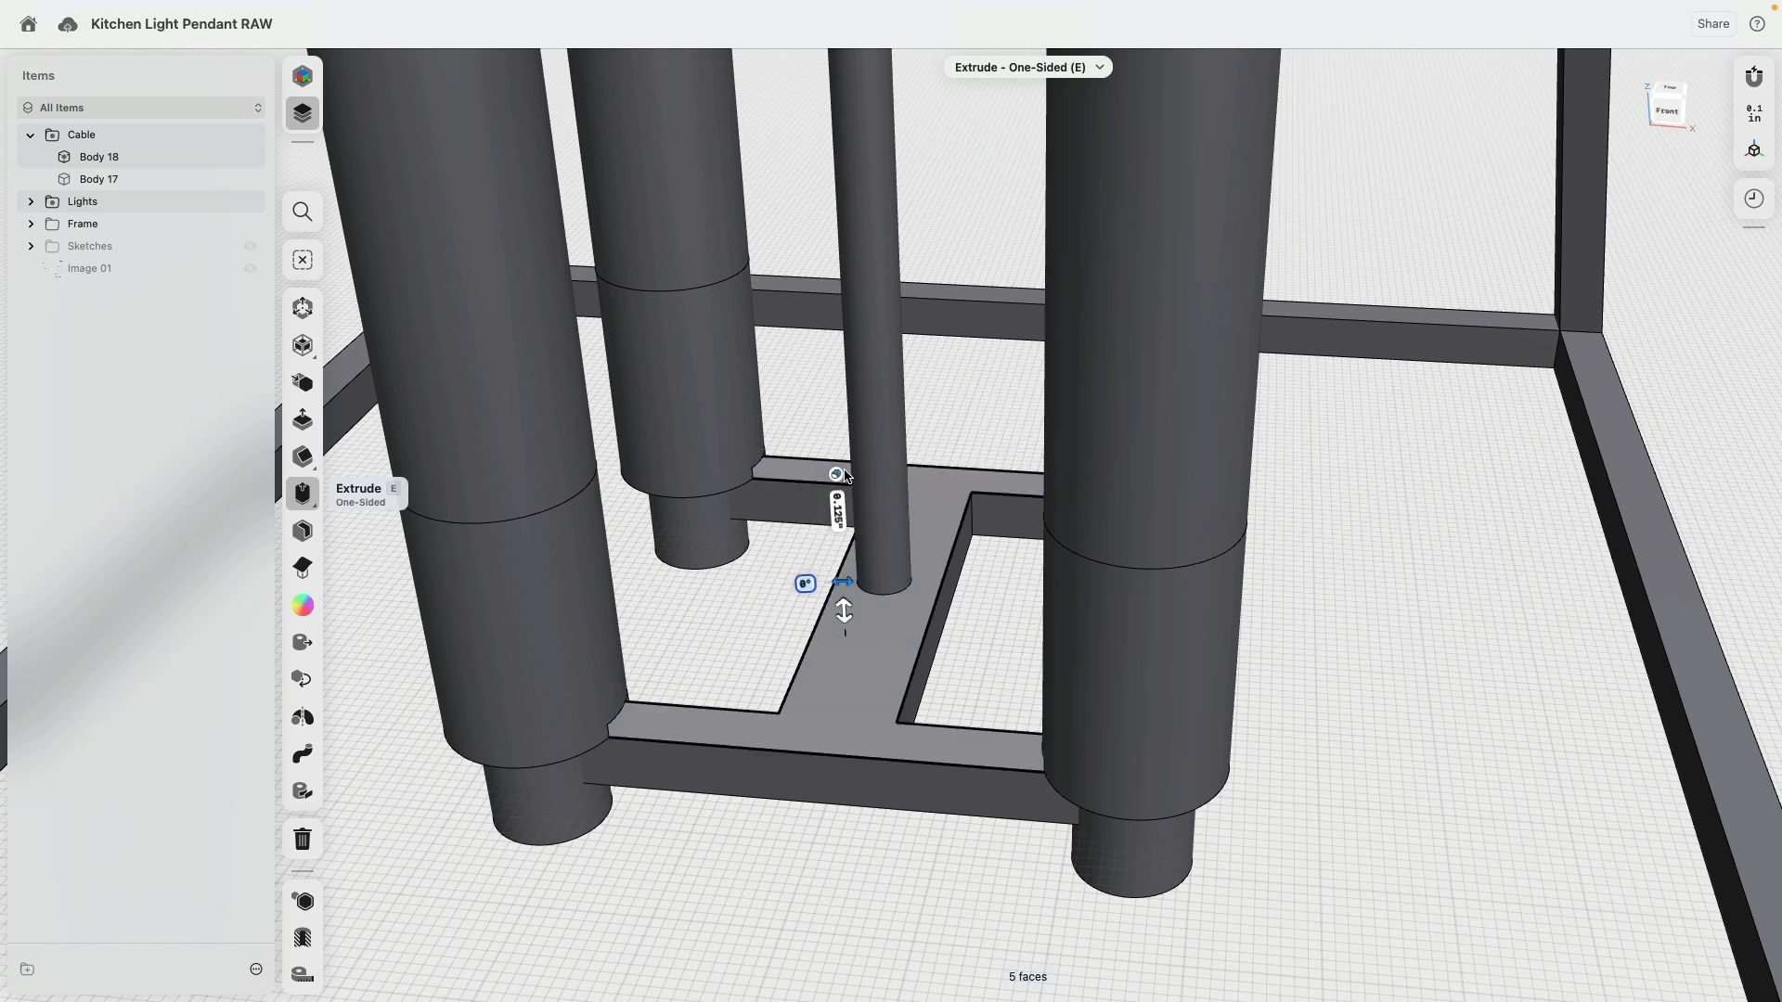
pyautogui.press('Escape')
# Change the result of Extrusion 07 from Subtract to New Body.
pyautogui.click(1754, 198)
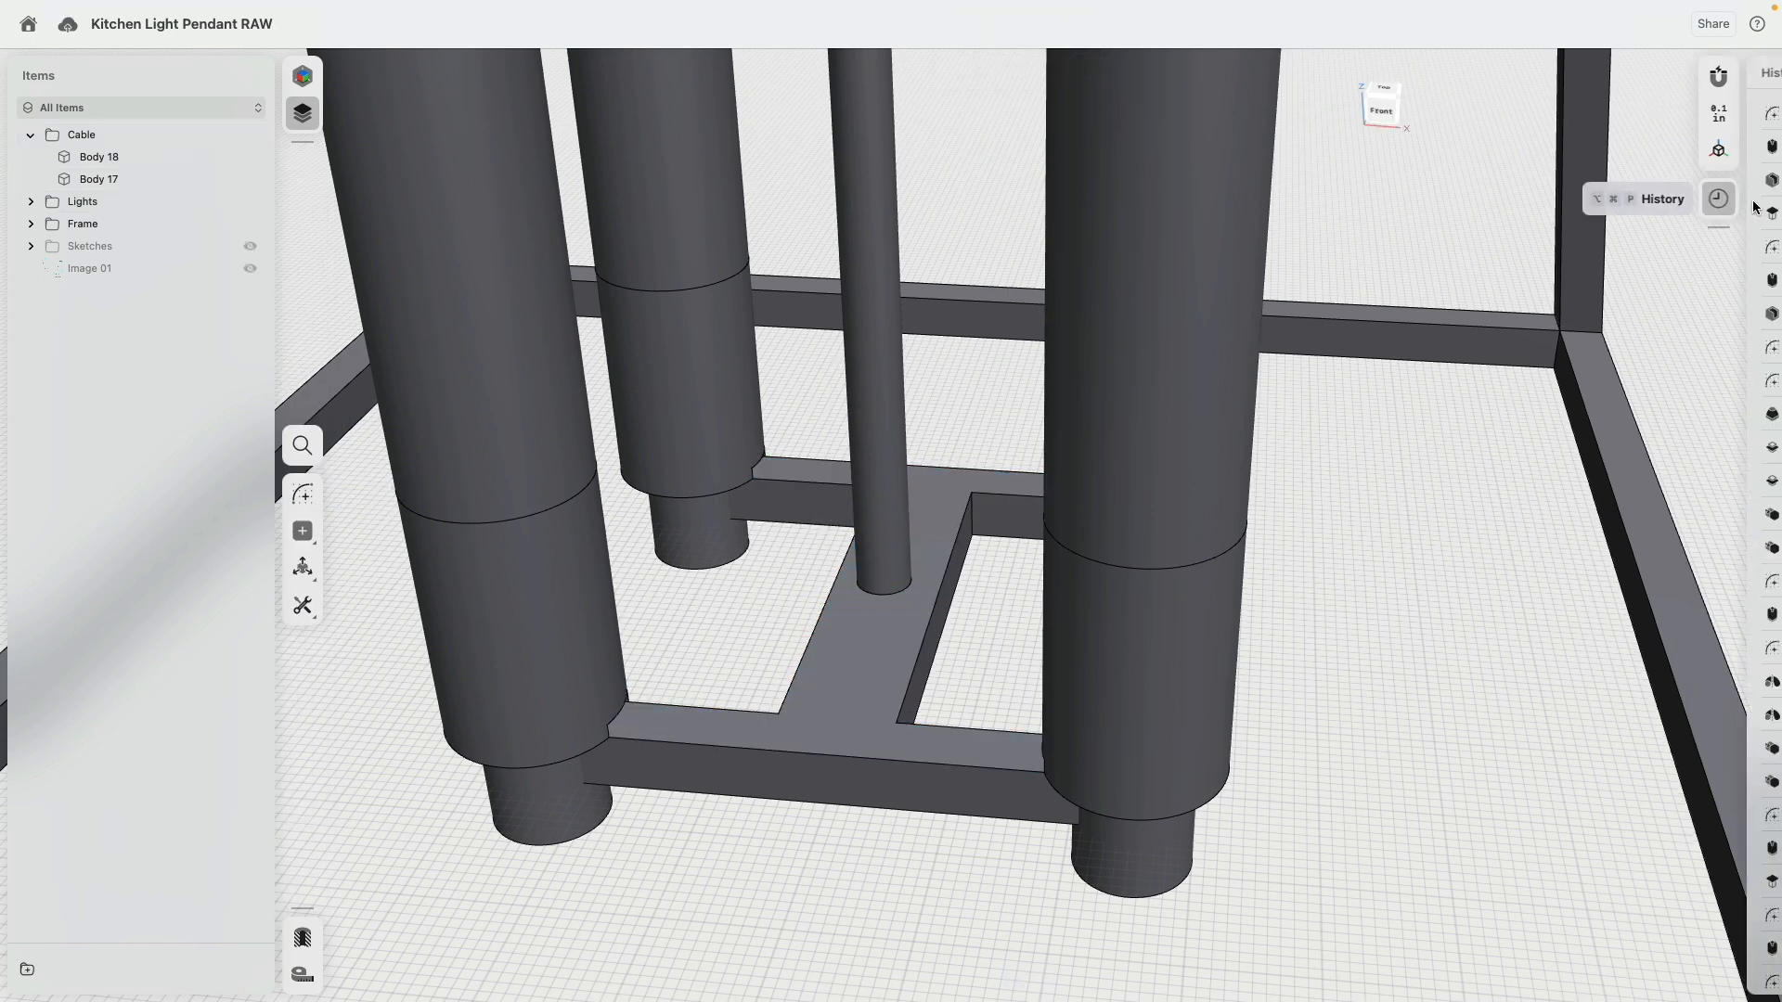
pyautogui.scroll(-3, 1633, 881)
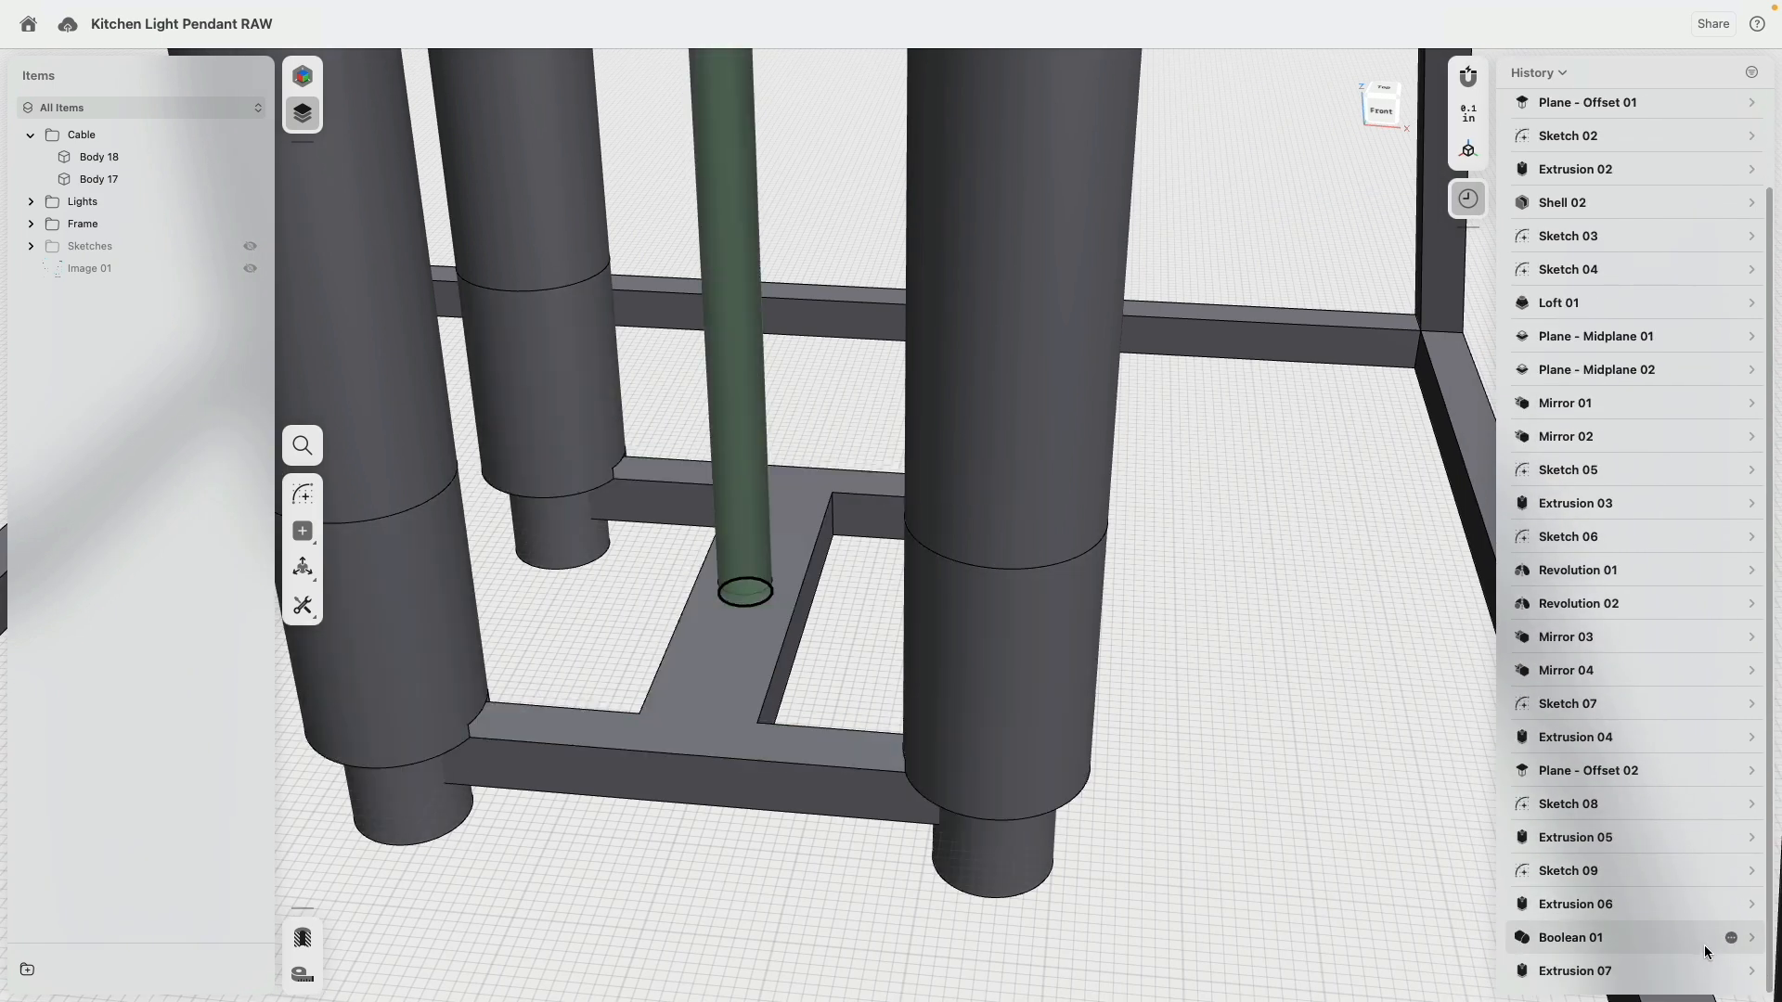
pyautogui.click(1752, 971)
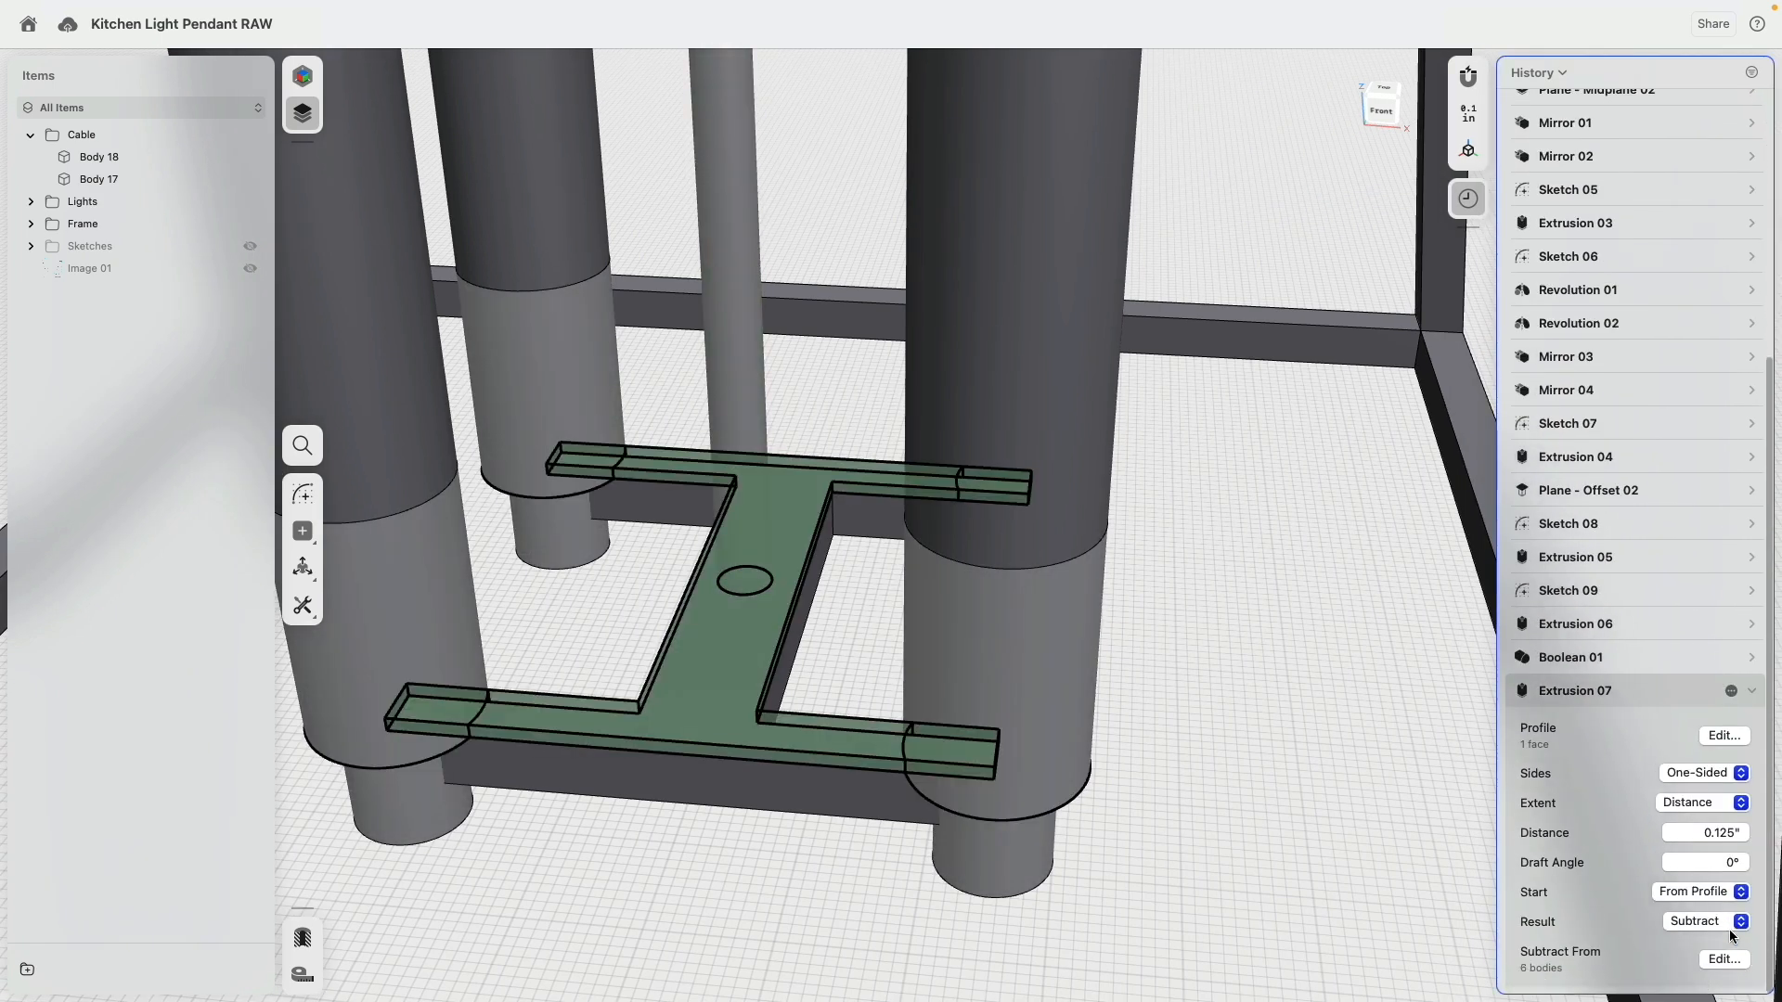
pyautogui.click(1717, 924)
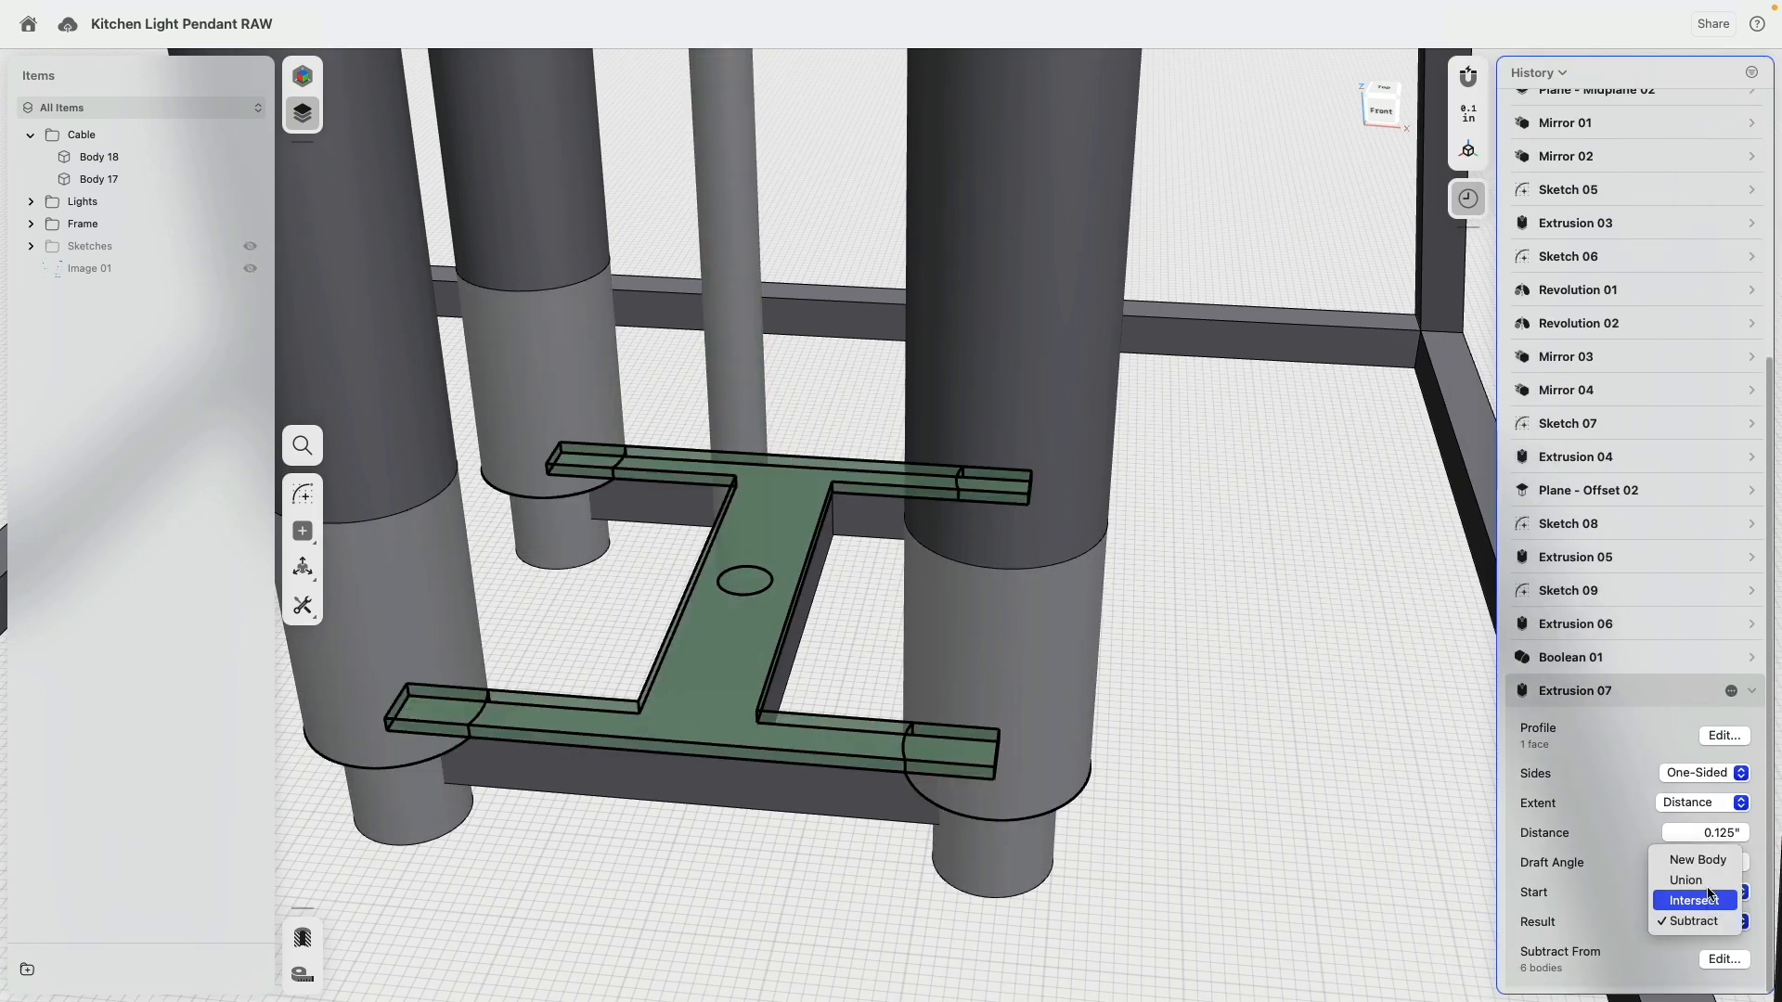
pyautogui.click(1704, 861)
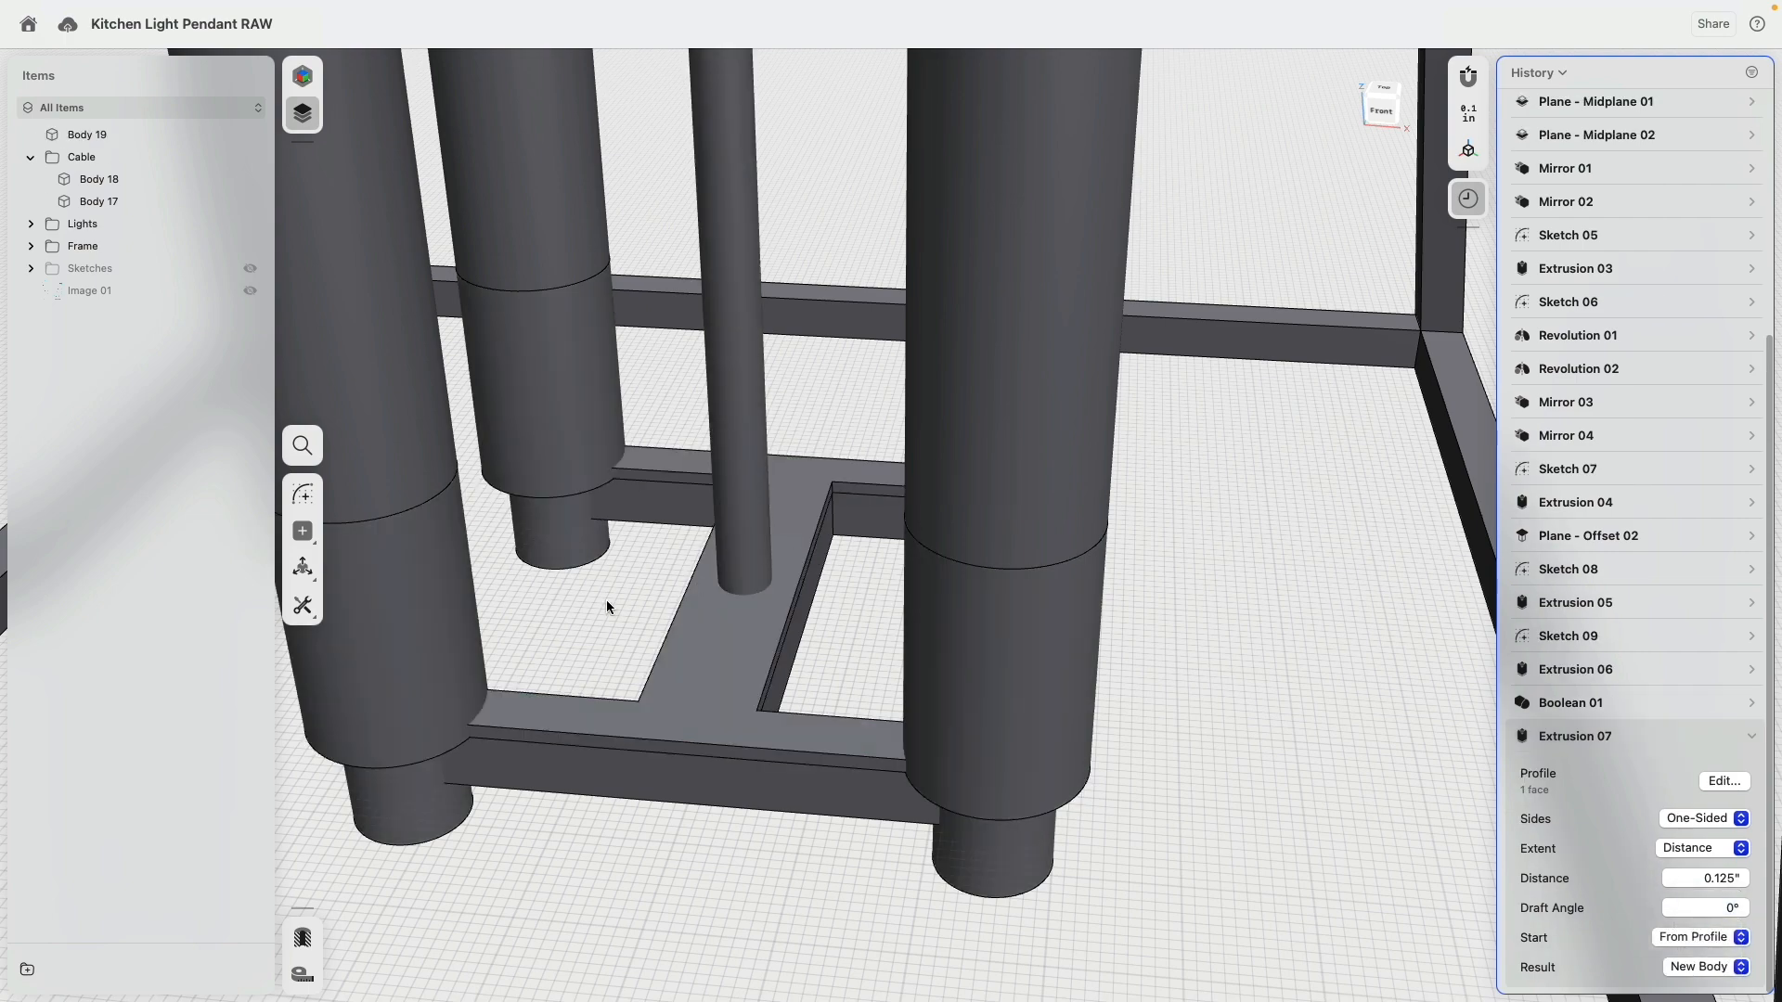
# Offset both outer end faces of the new raised plate inward by 1.5 inches to leave a short block around the rod.
pyautogui.click(672, 729)
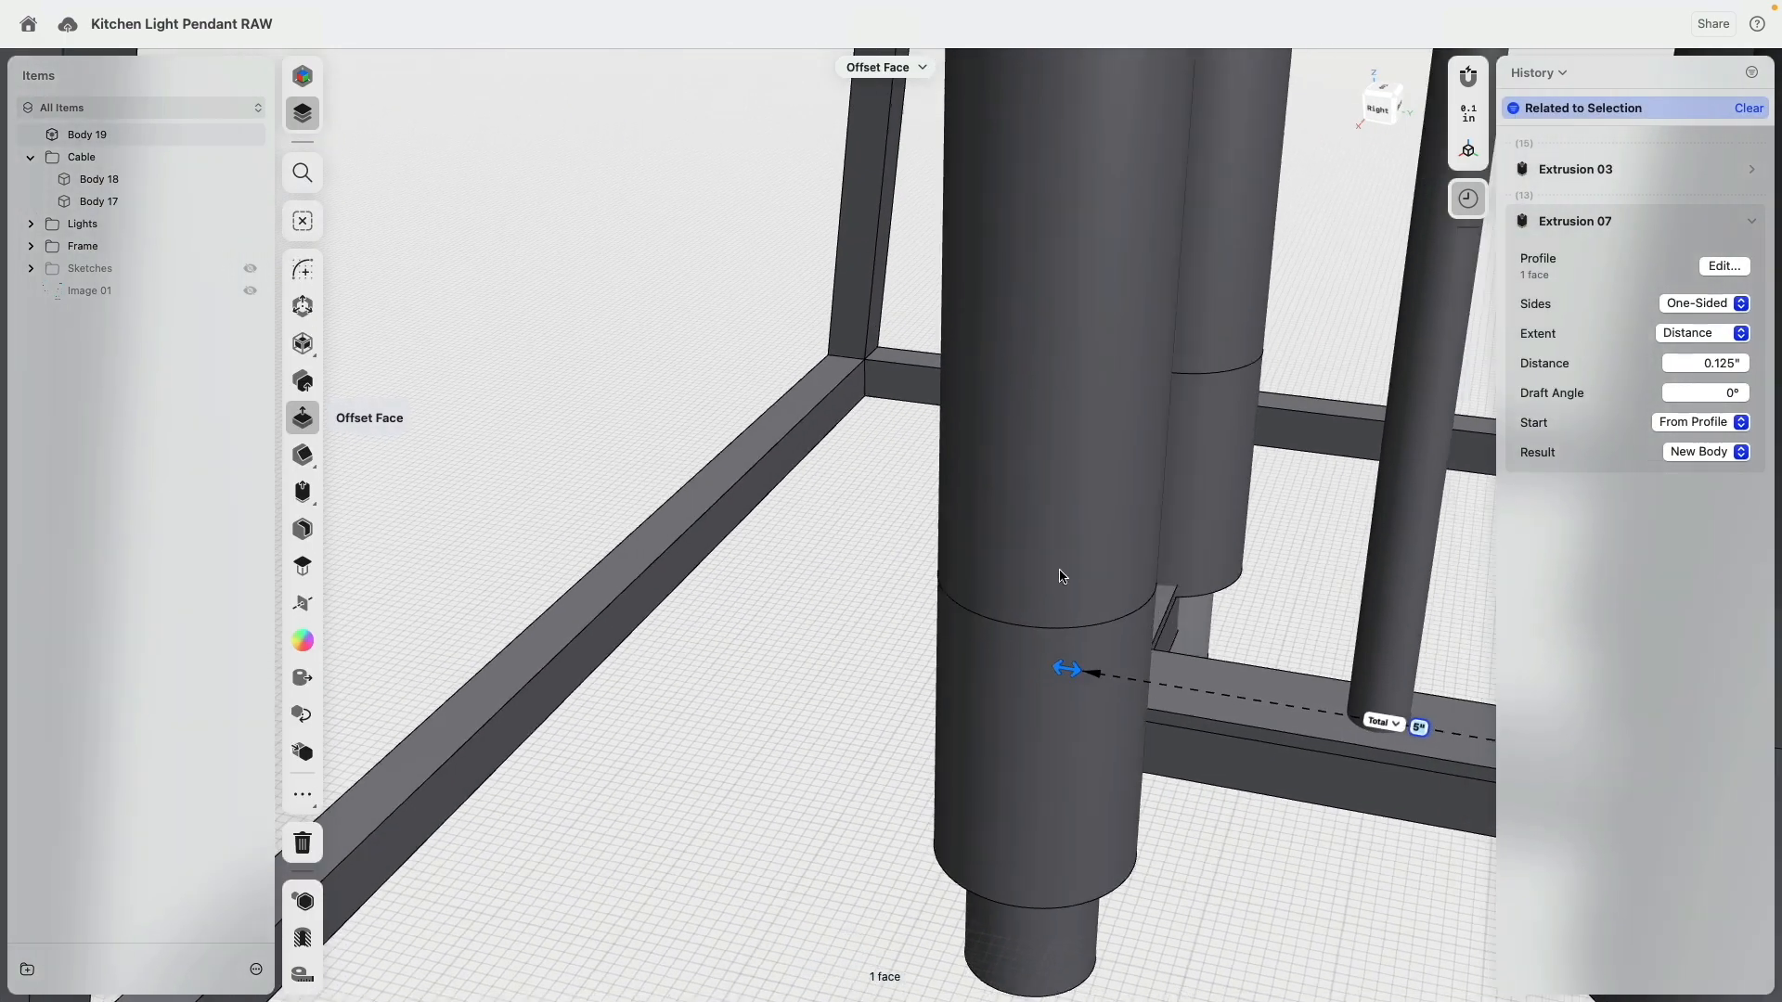
pyautogui.moveTo(1063, 576); pyautogui.dragTo(647, 621, button='right')
pyautogui.click(734, 630)
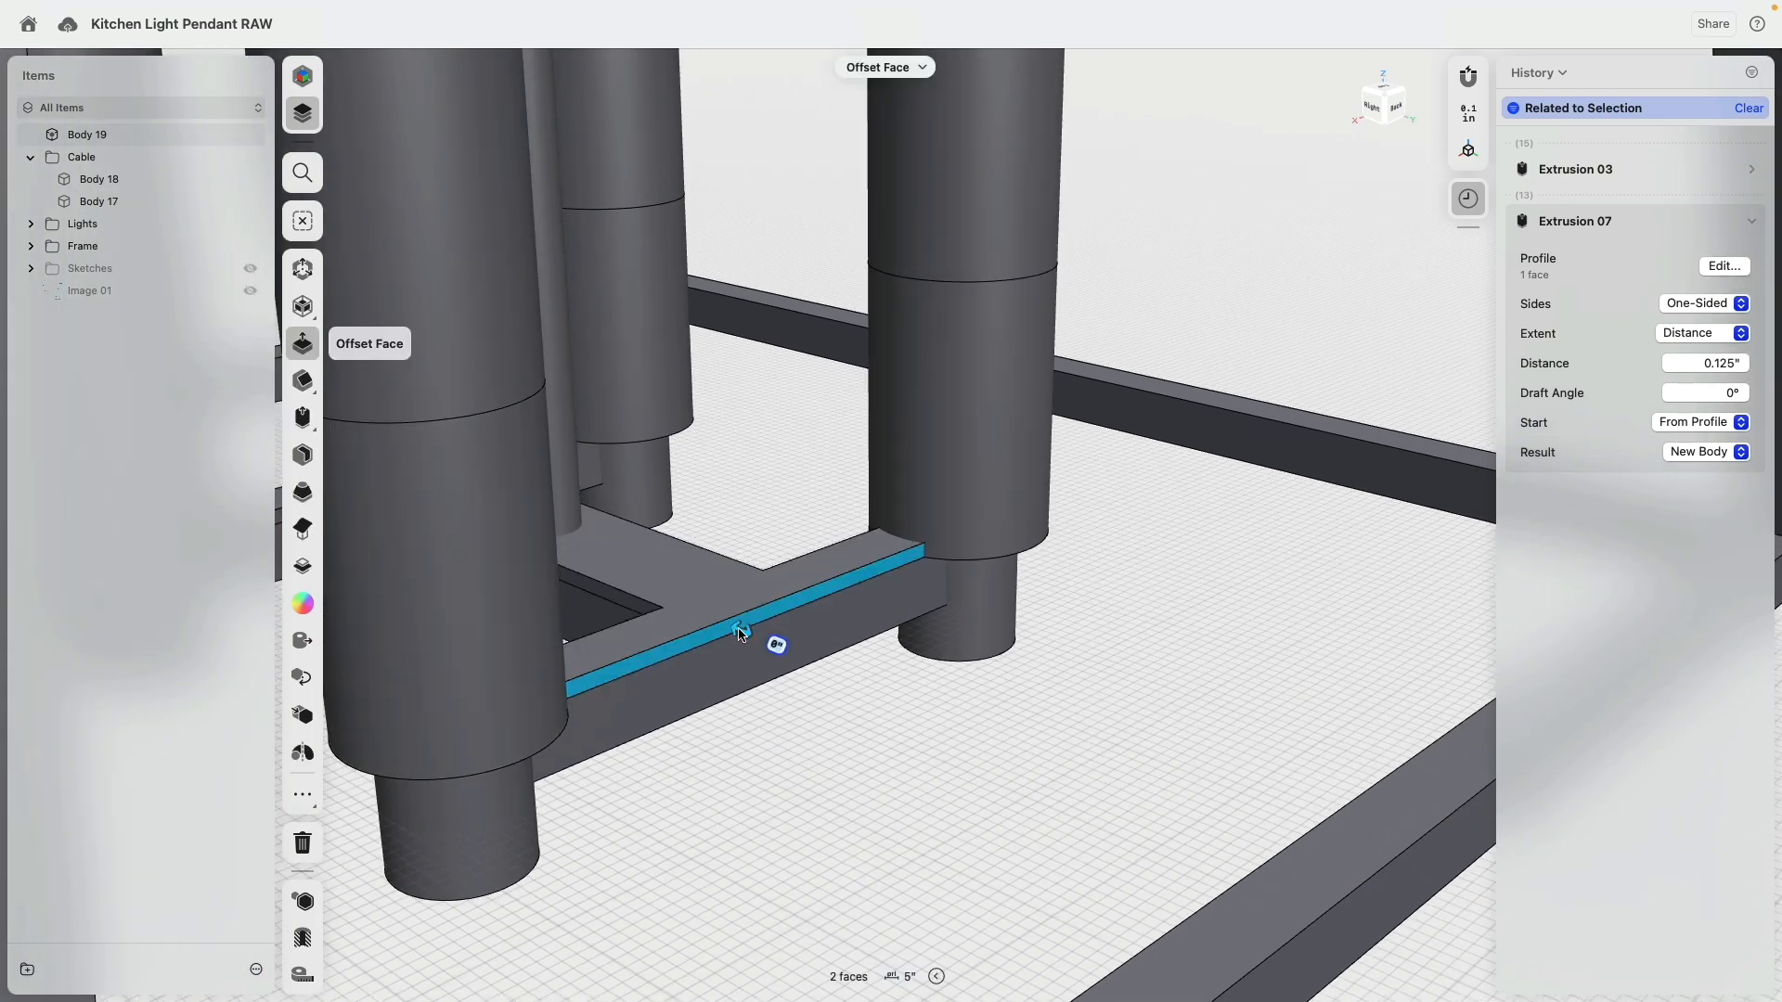
pyautogui.moveTo(739, 634); pyautogui.dragTo(617, 579)
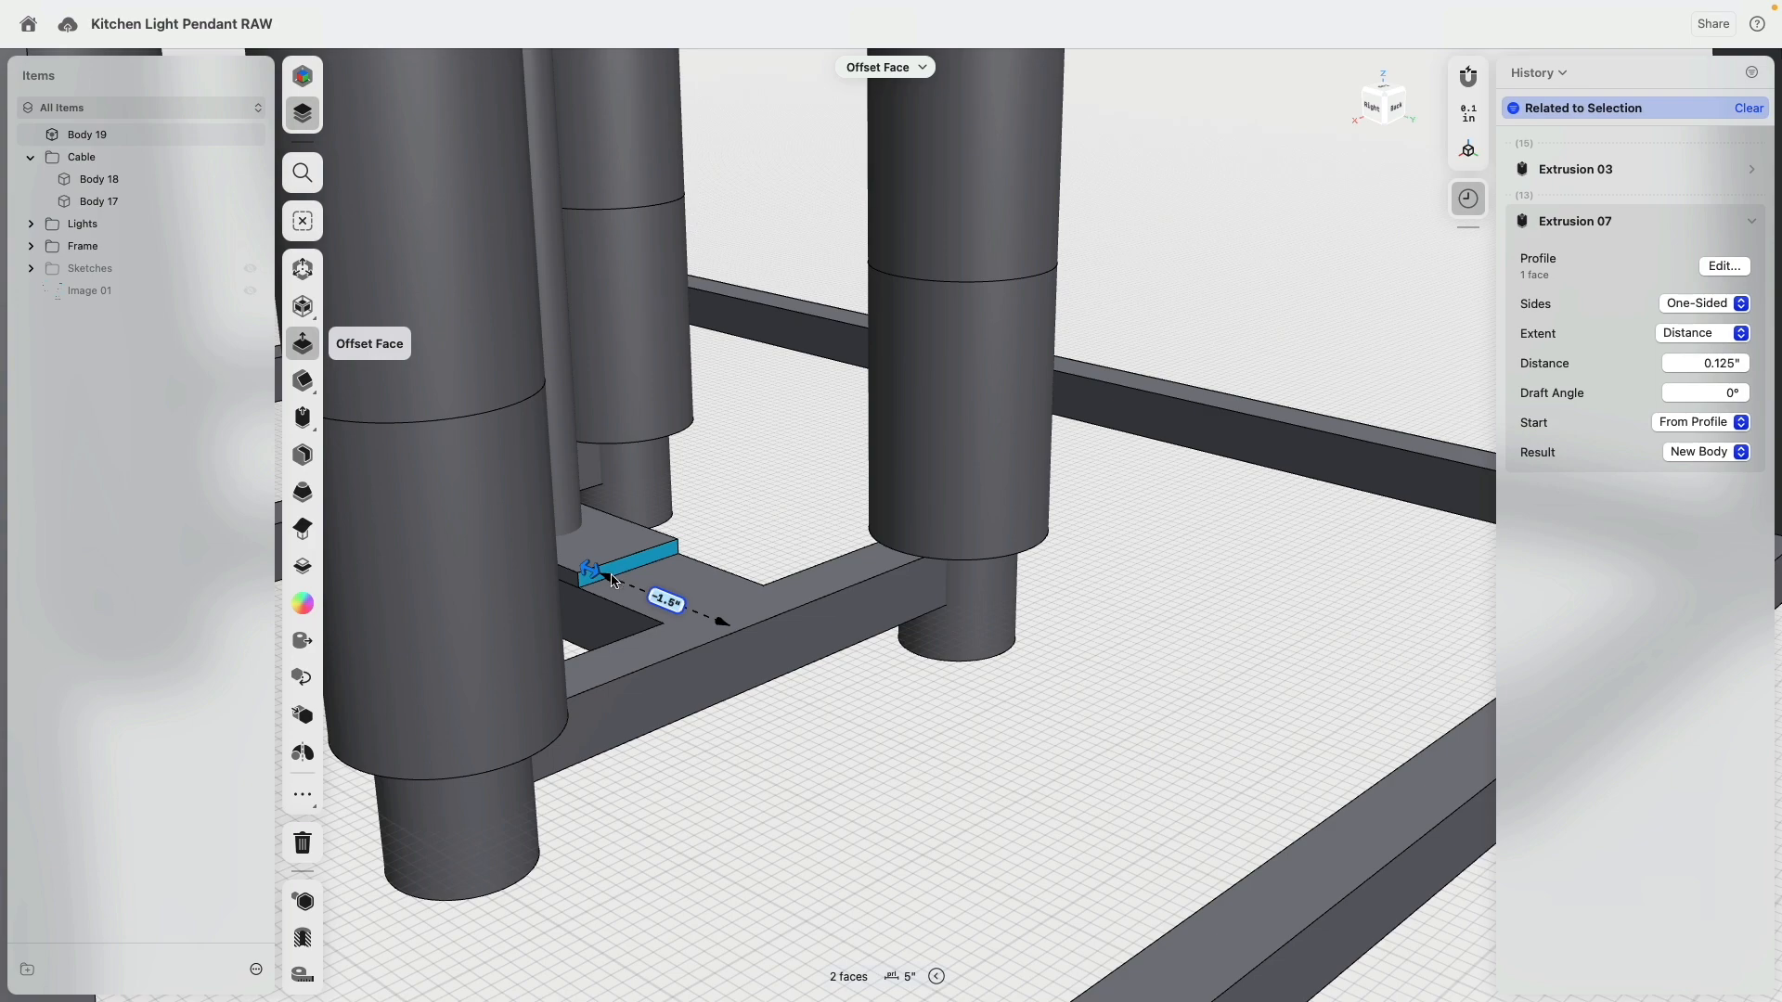
pyautogui.moveTo(613, 580); pyautogui.dragTo(716, 783, button='middle')
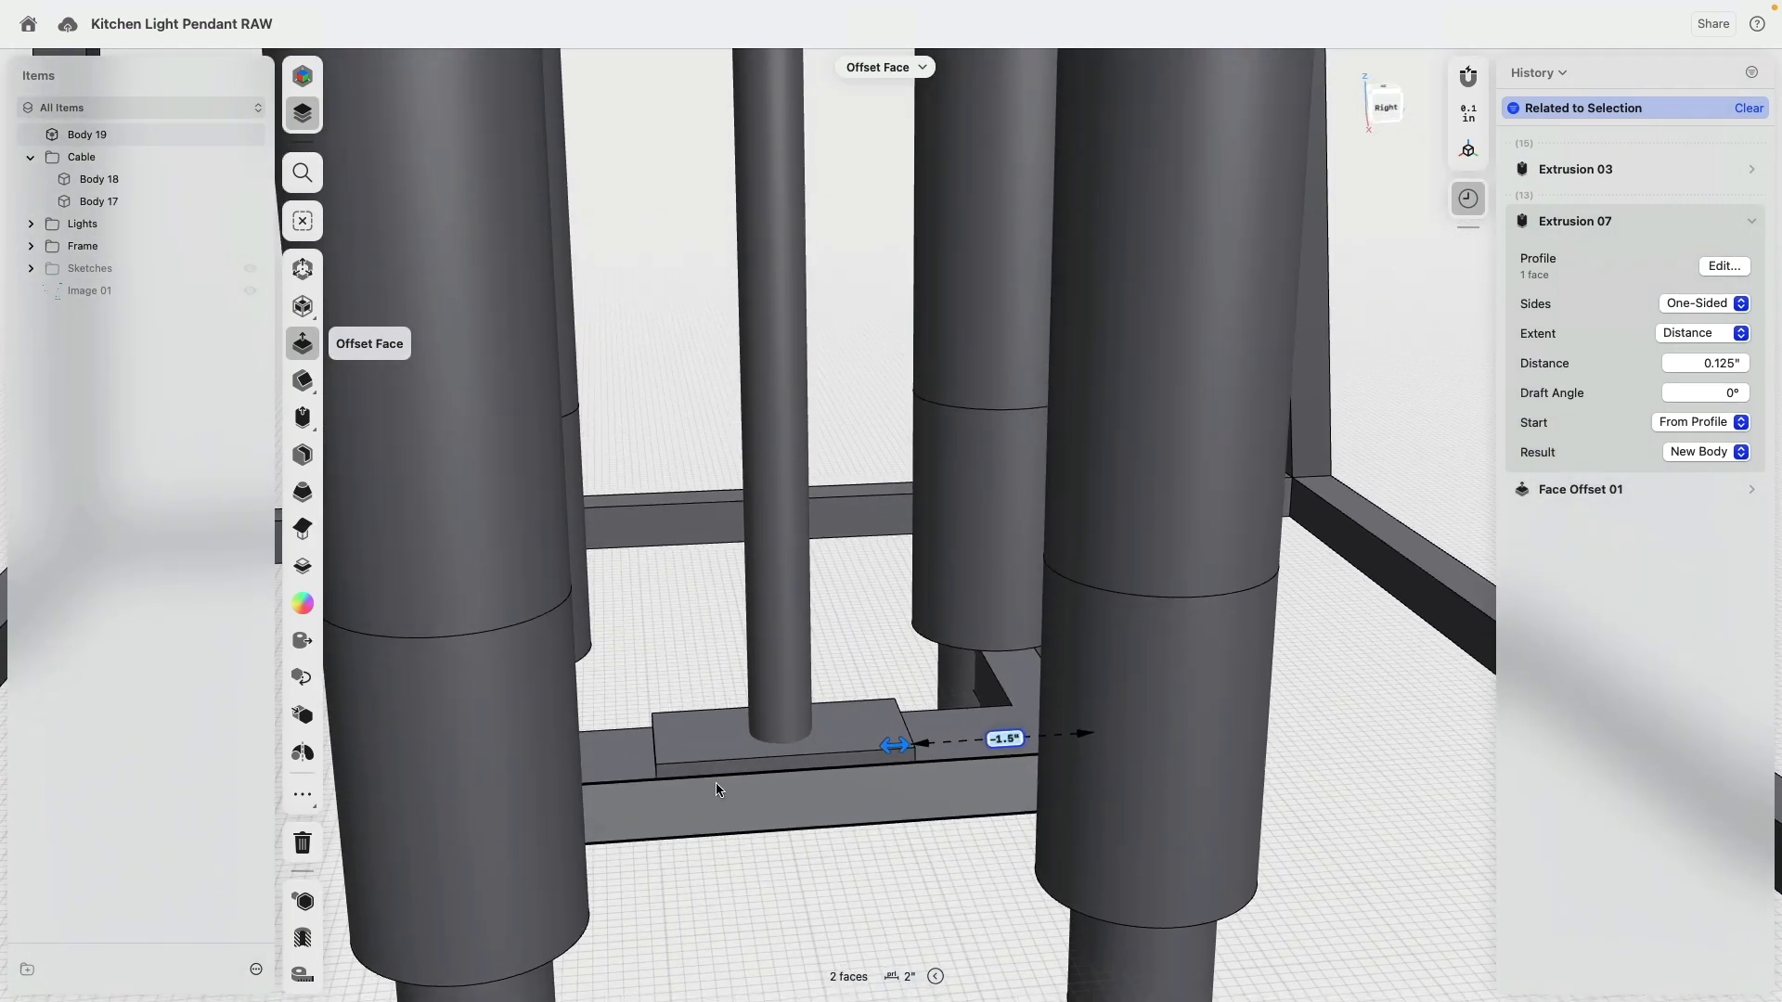
# Select the vertical cable rod and isolate it from the other bodies.
pyautogui.click(778, 651)
pyautogui.click(303, 901)
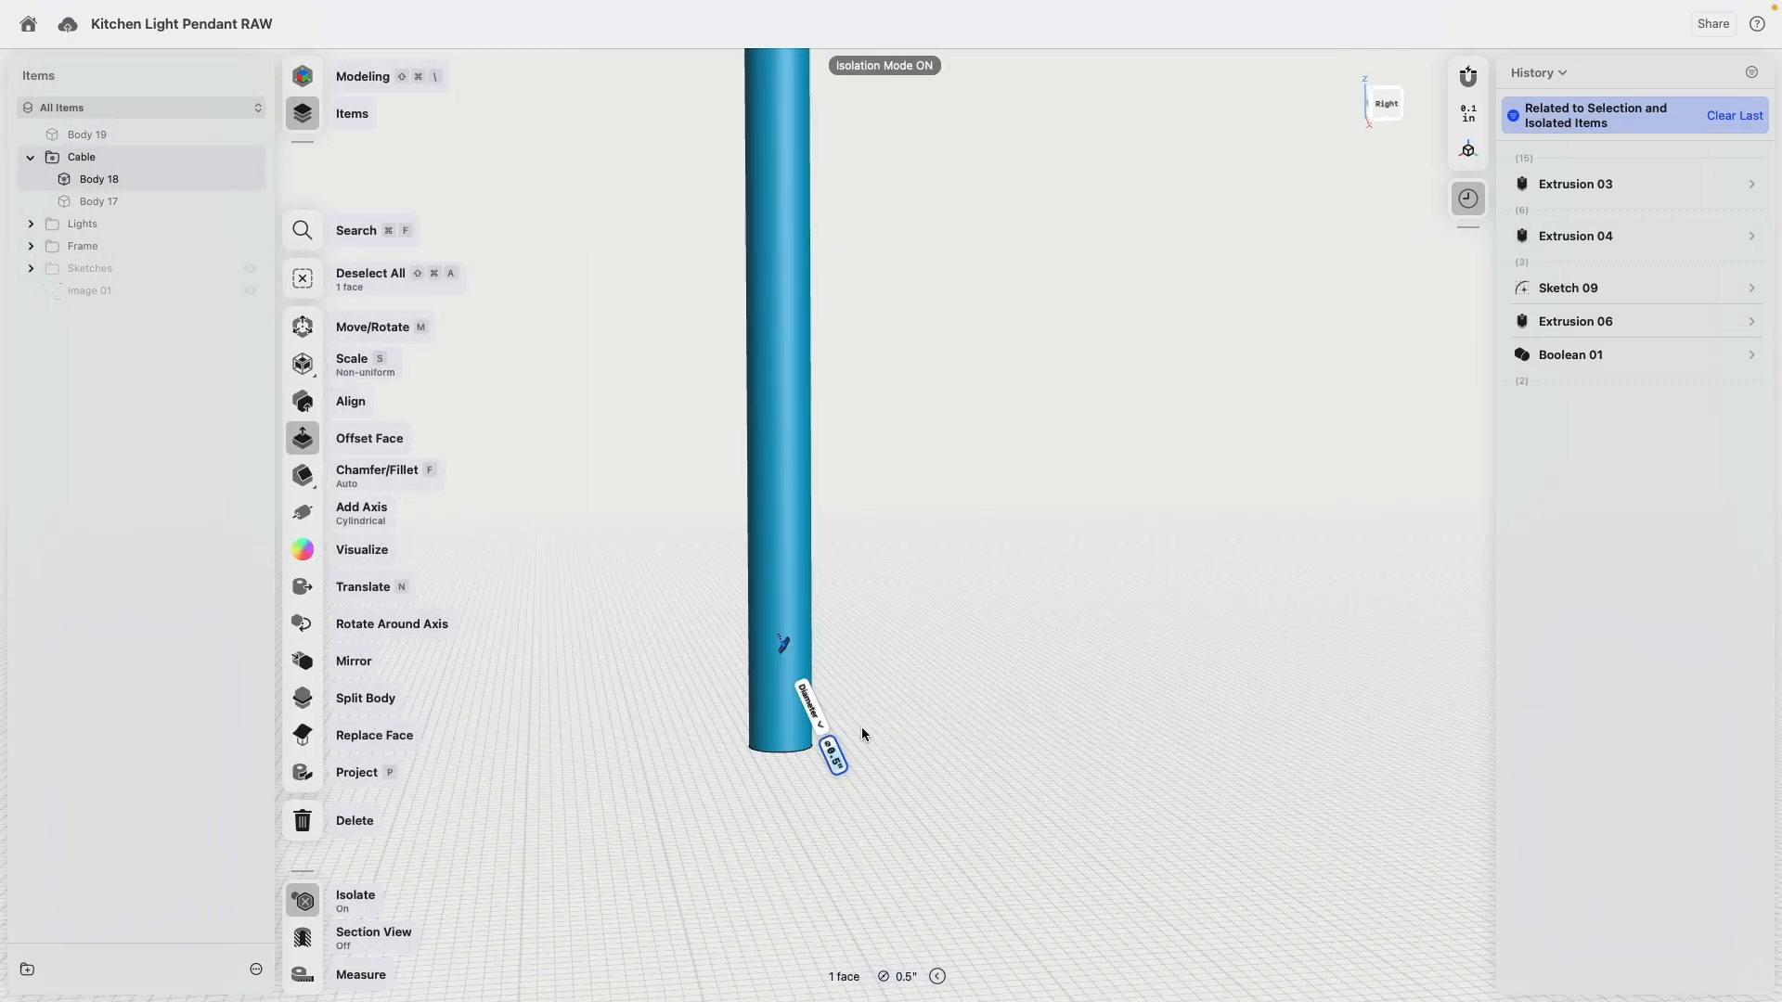
# Move the cable rod's bottom end face upward to shorten the rod, and turn off isolation.
pyautogui.moveTo(861, 727); pyautogui.dragTo(865, 689, button='right')
pyautogui.click(864, 688)
pyautogui.click(782, 753)
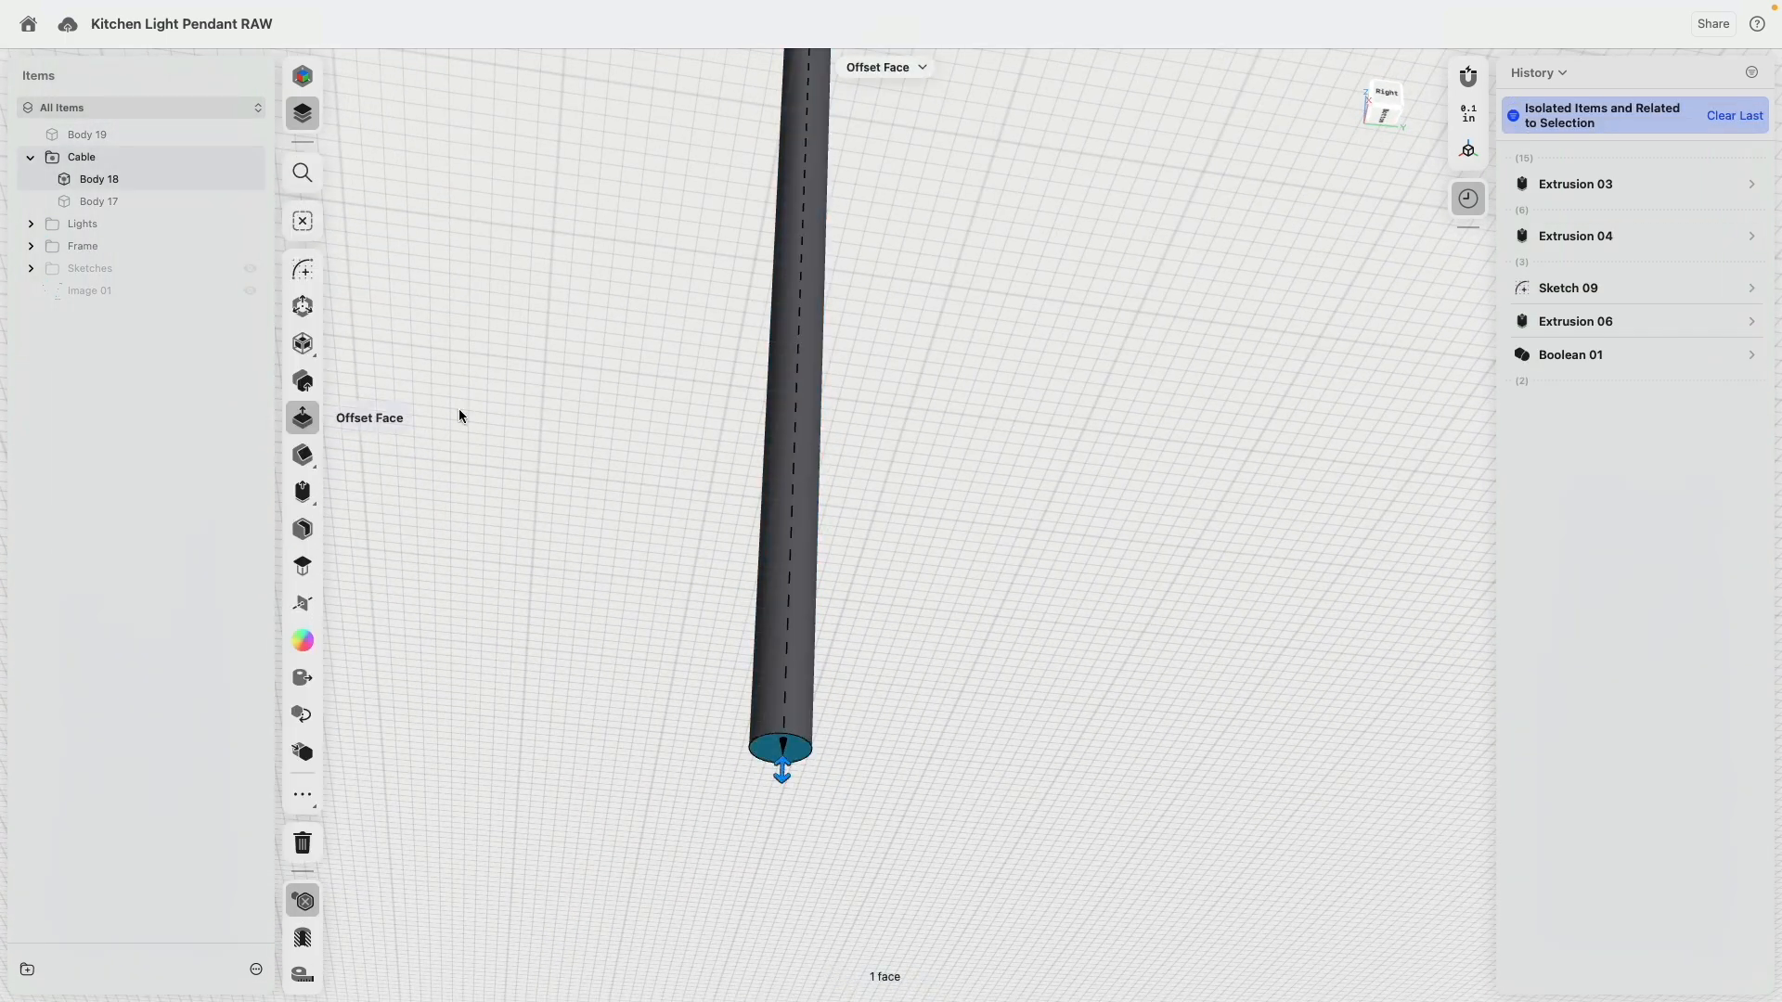
pyautogui.click(302, 306)
pyautogui.moveTo(780, 831); pyautogui.dragTo(843, 550)
pyautogui.click(861, 551)
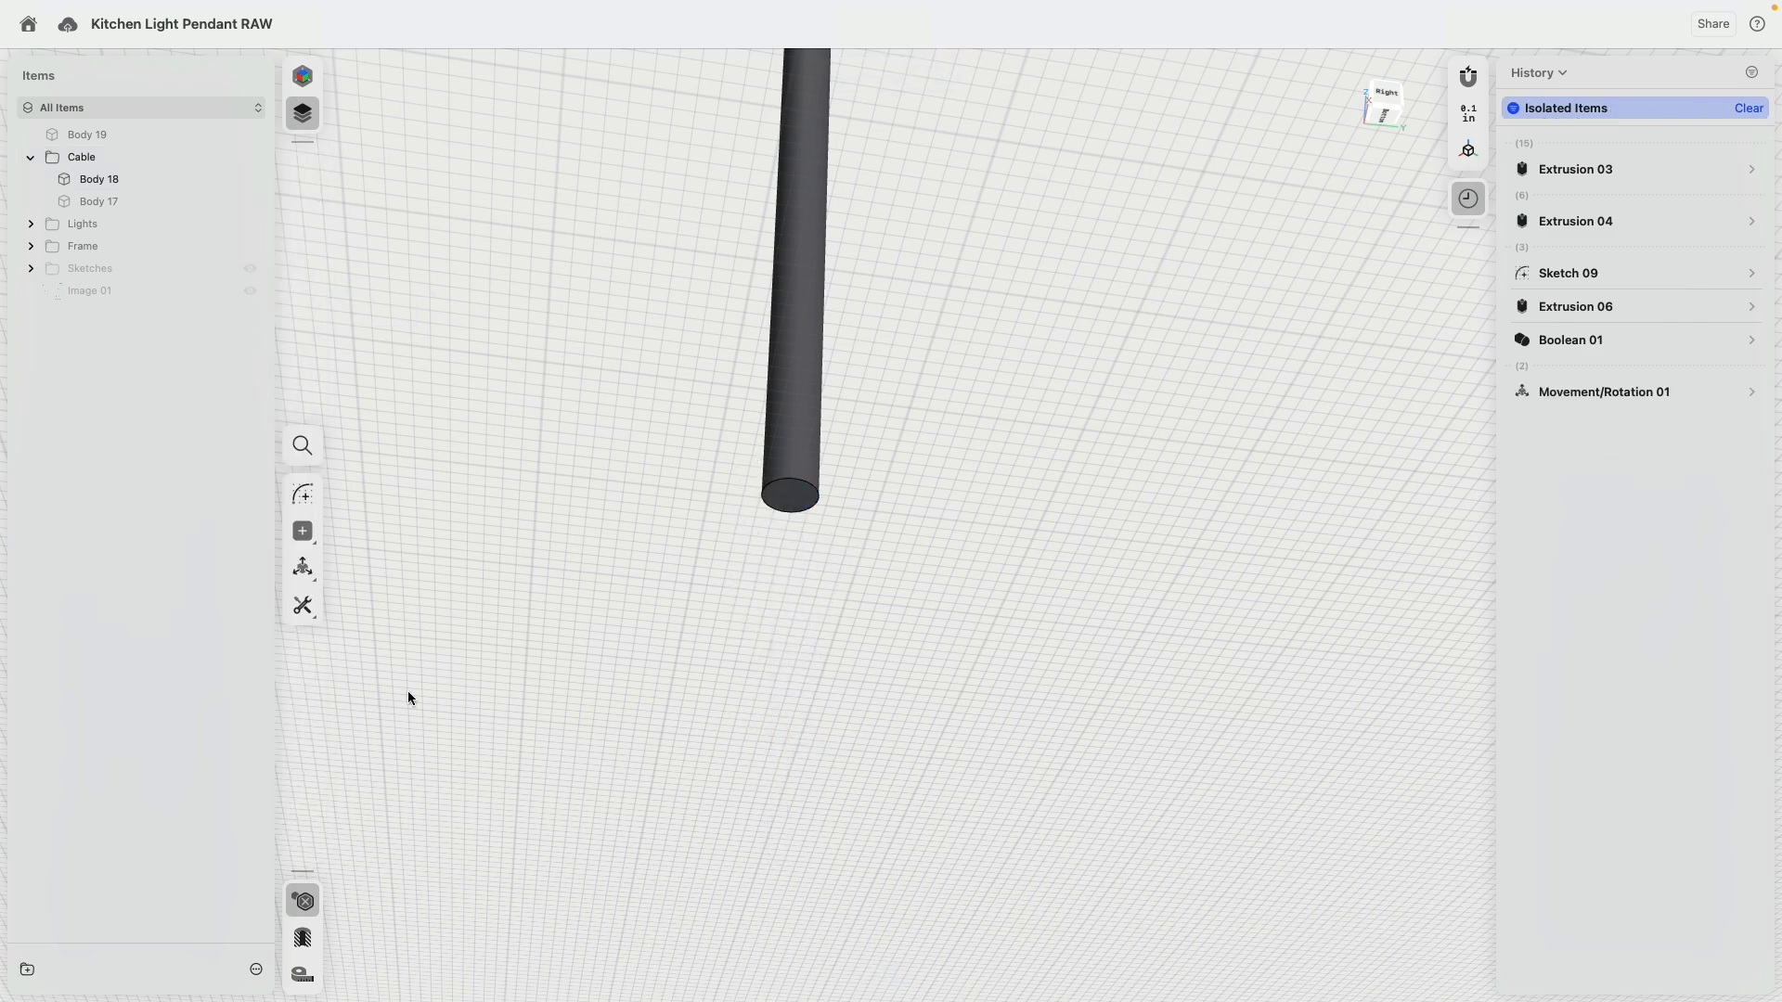
pyautogui.click(304, 902)
# Extrude the rod's bottom face down to the top face of the raised block as a new body.
pyautogui.moveTo(710, 465); pyautogui.dragTo(648, 559, button='right')
pyautogui.click(296, 484)
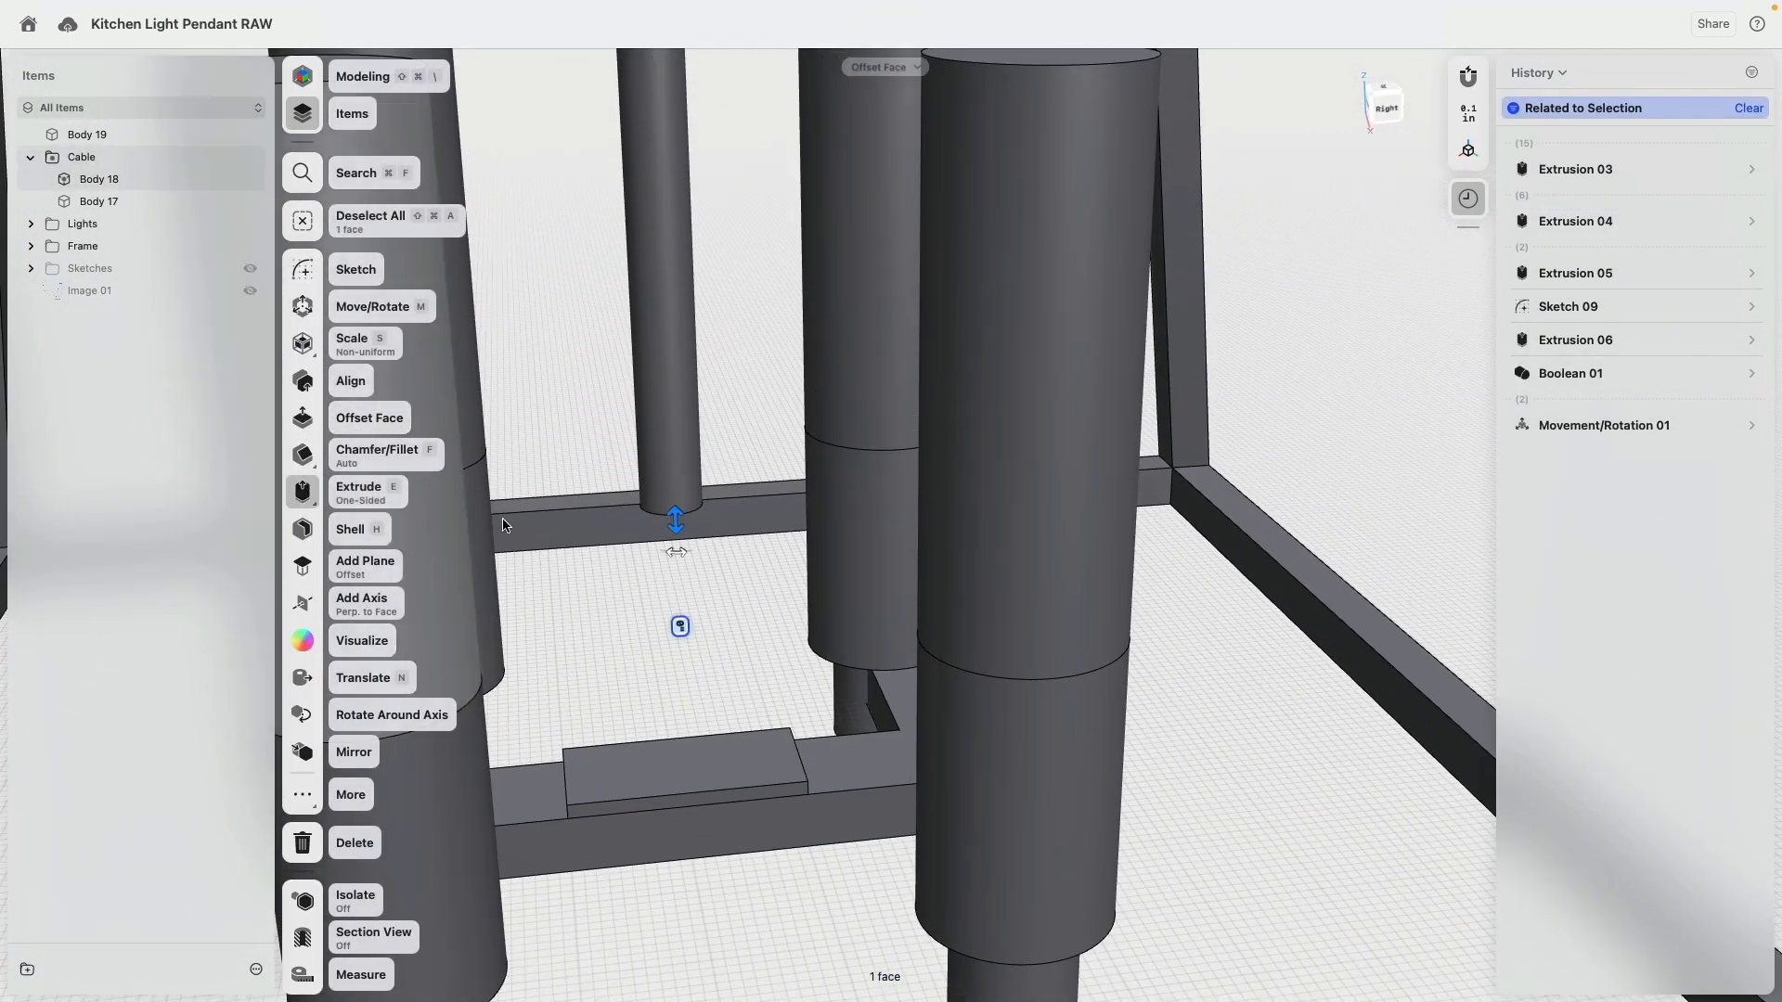
pyautogui.click(605, 767)
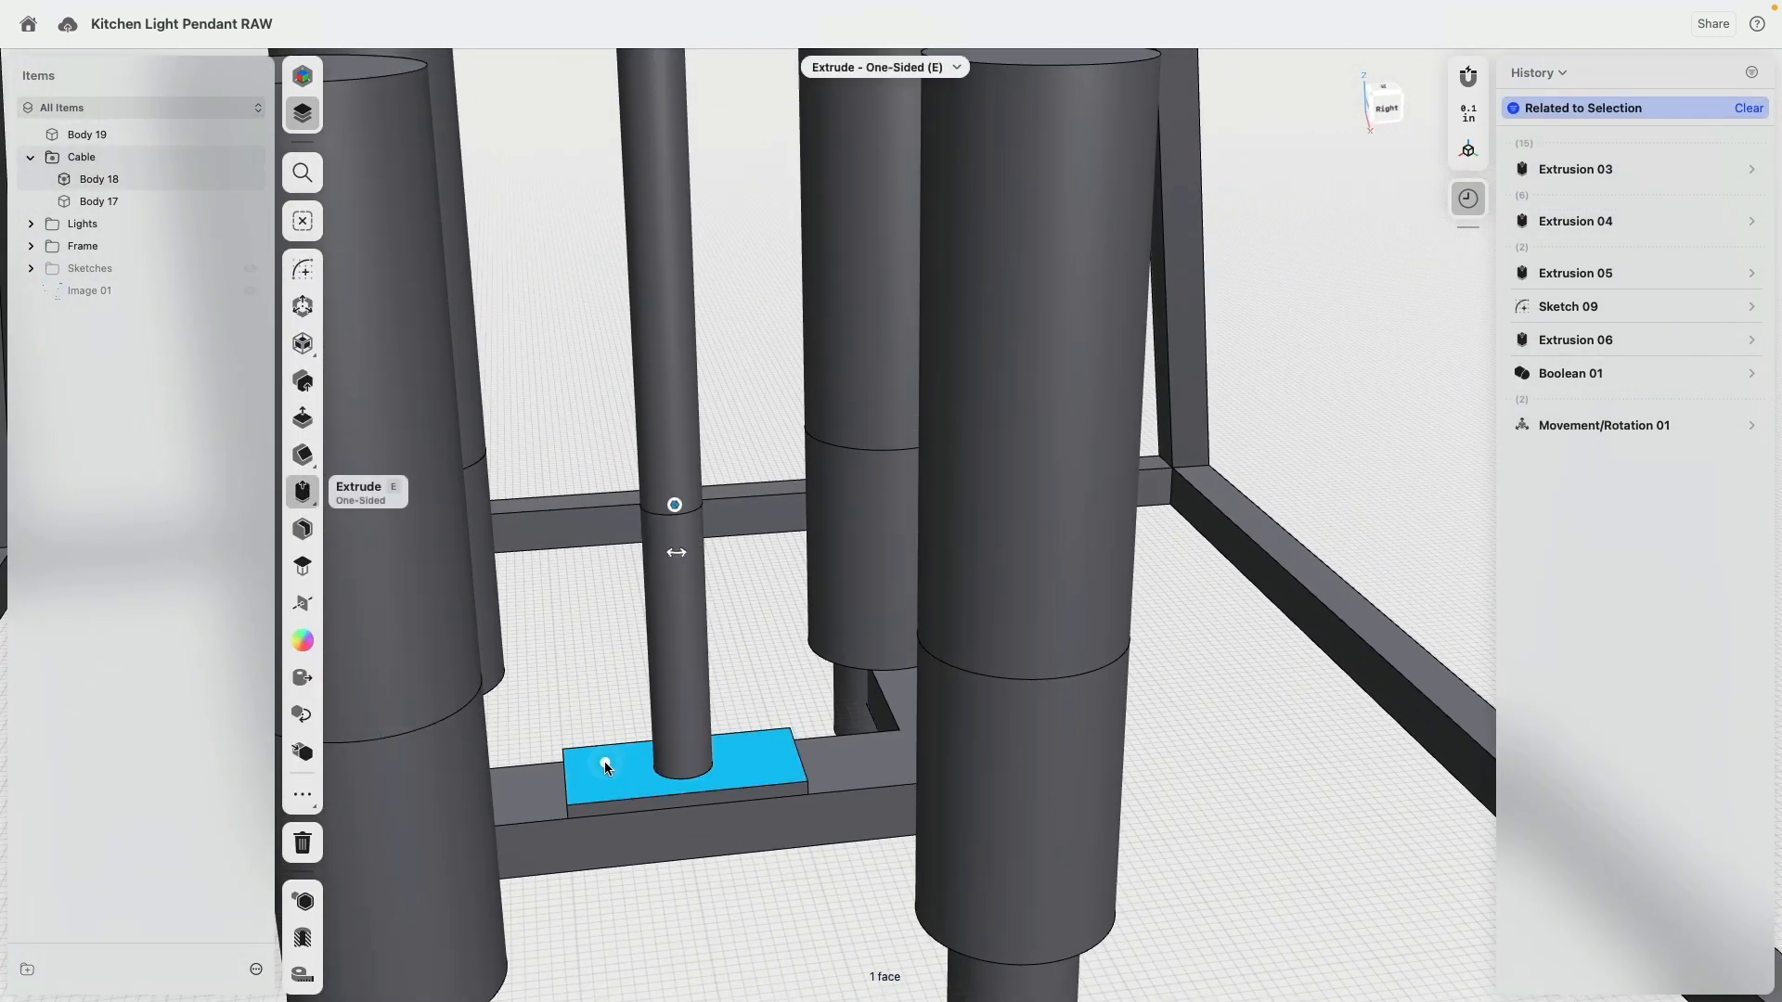
pyautogui.click(677, 507)
pyautogui.click(707, 415)
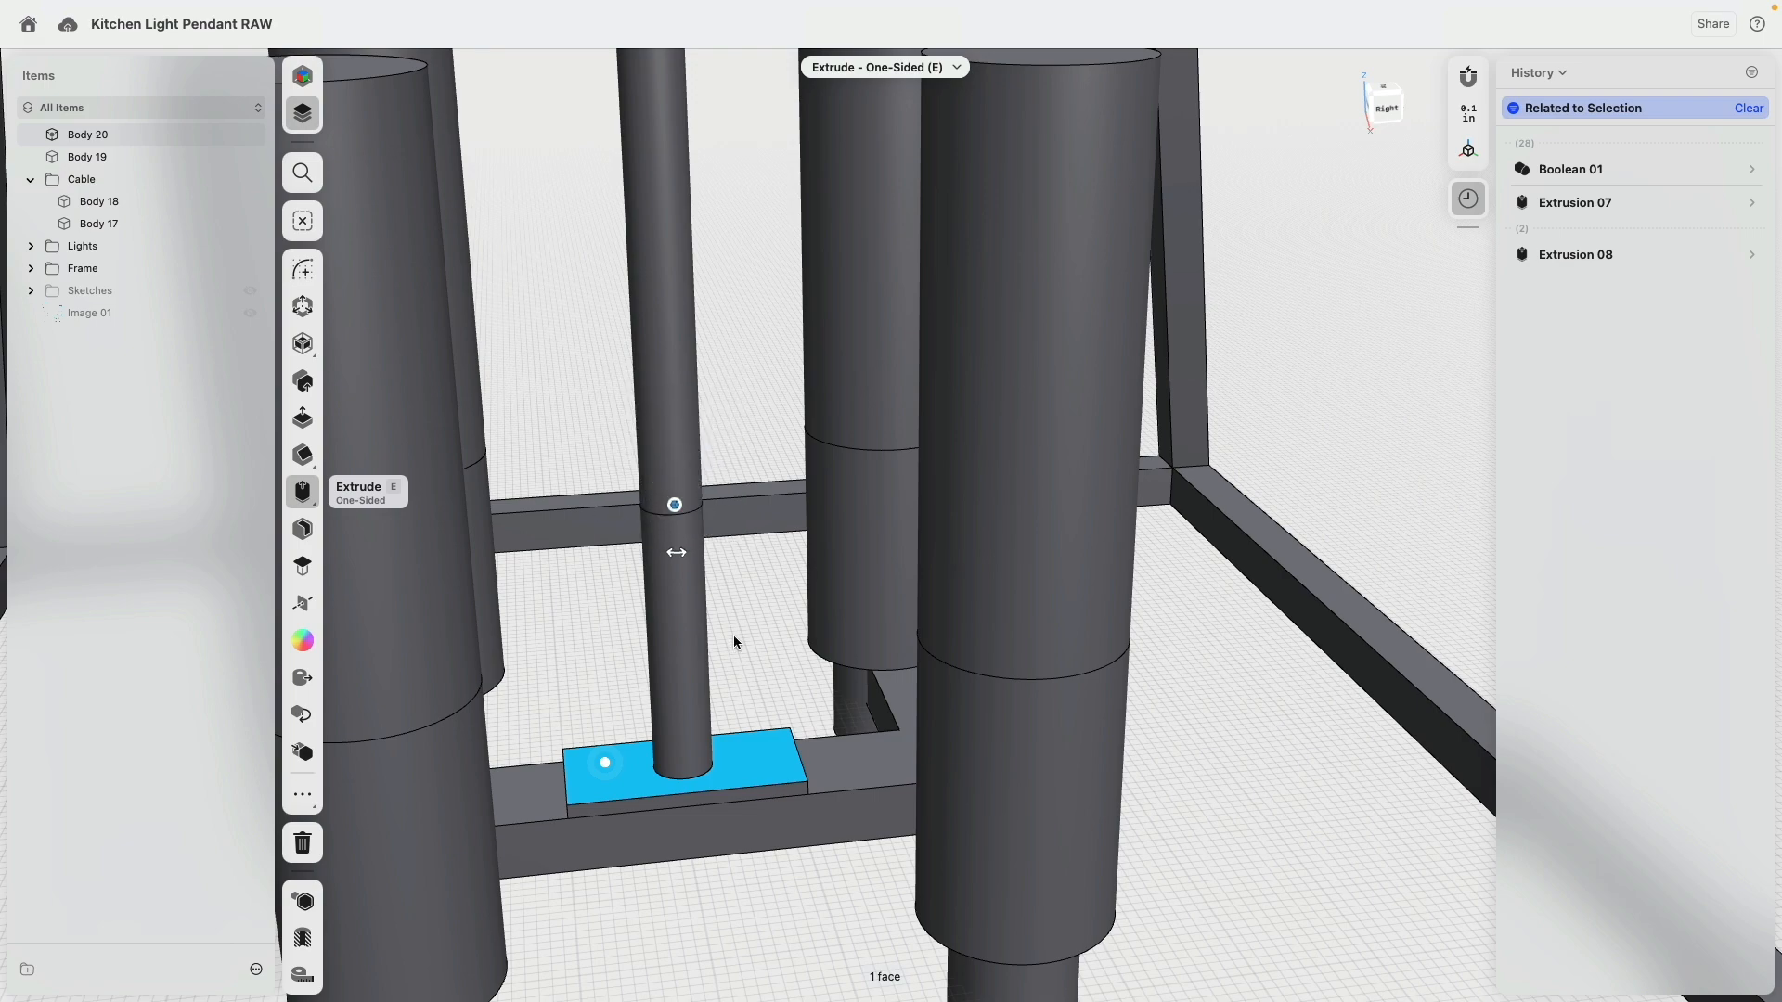
pyautogui.click(733, 634)
# Union the new short rod segment with the raised block on the light bracket.
pyautogui.click(666, 475)
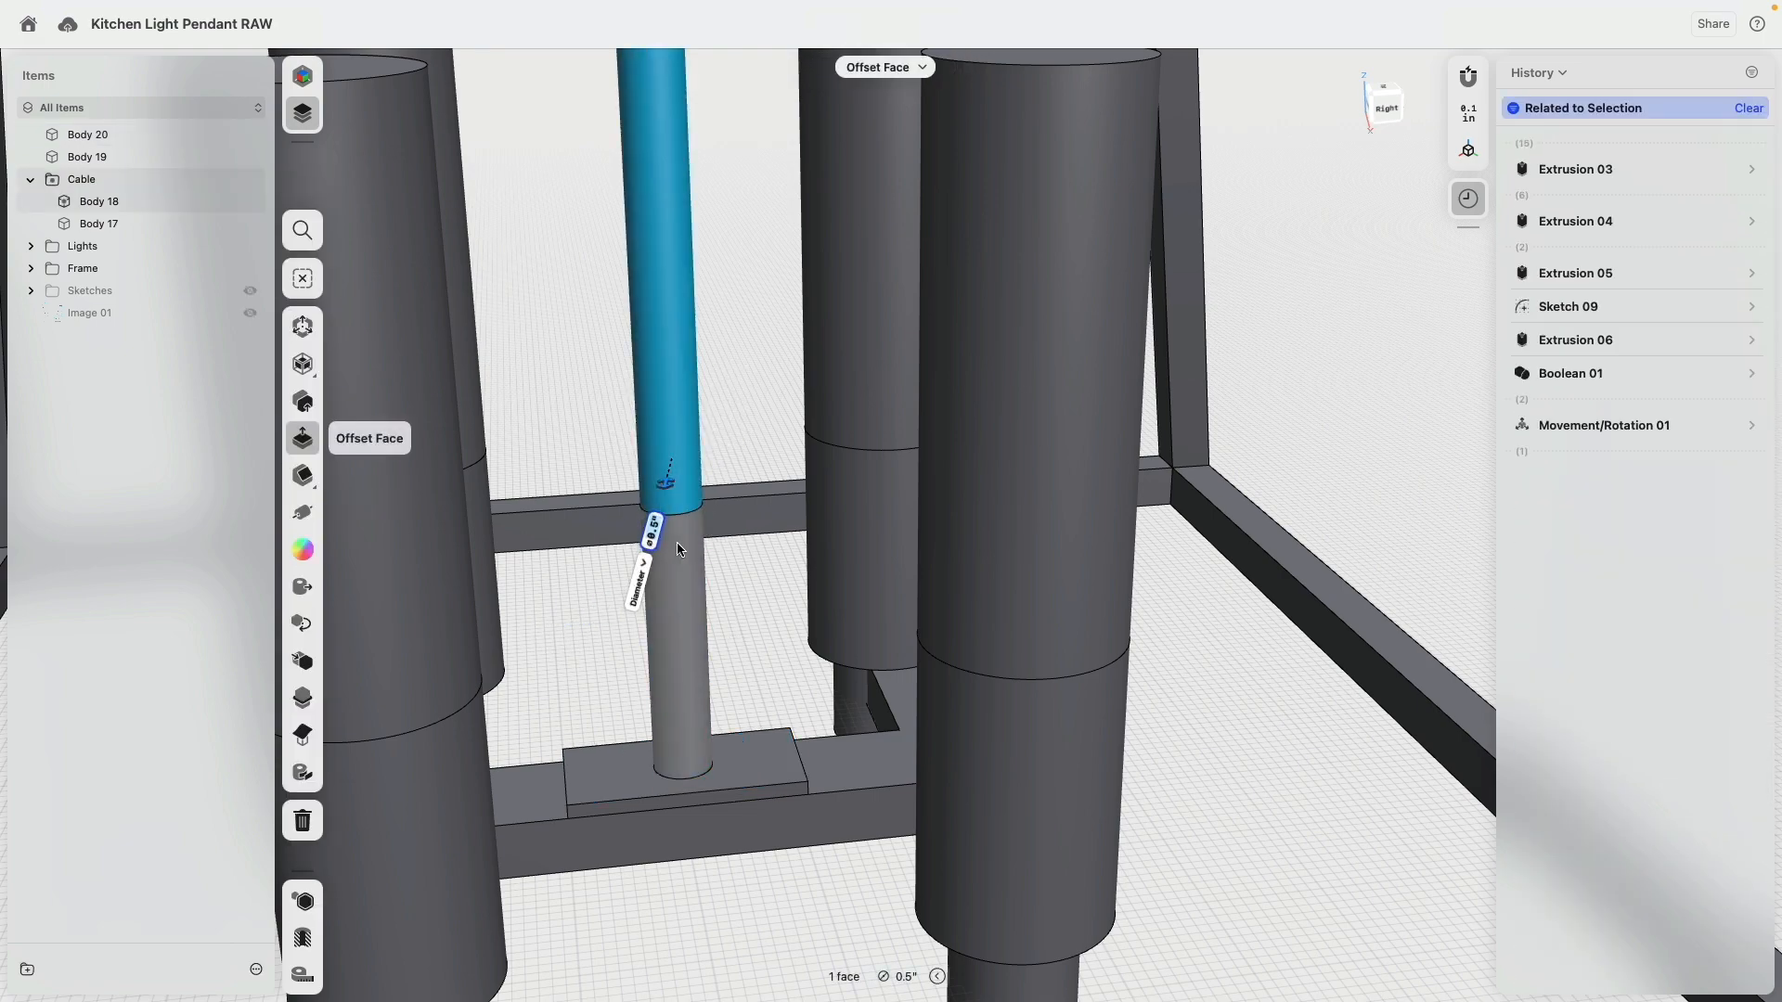
pyautogui.scroll(-10, 677, 541)
pyautogui.scroll(6, 586, 676)
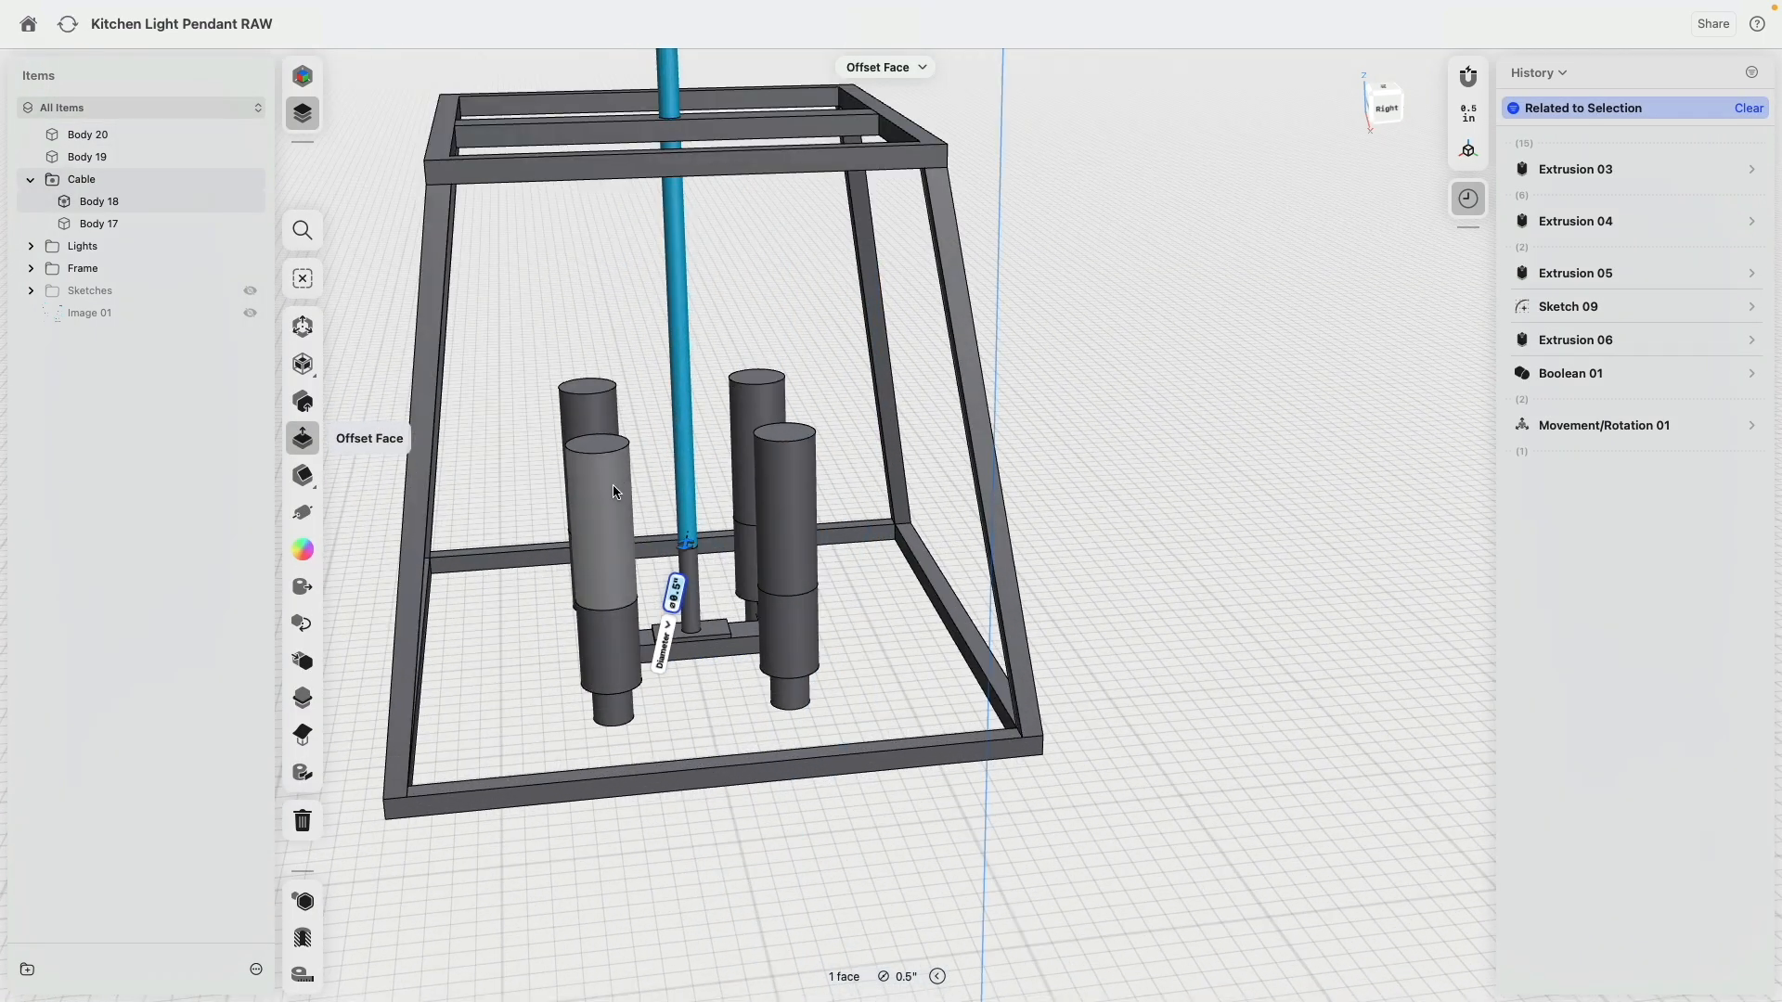
pyautogui.scroll(-3, 649, 649)
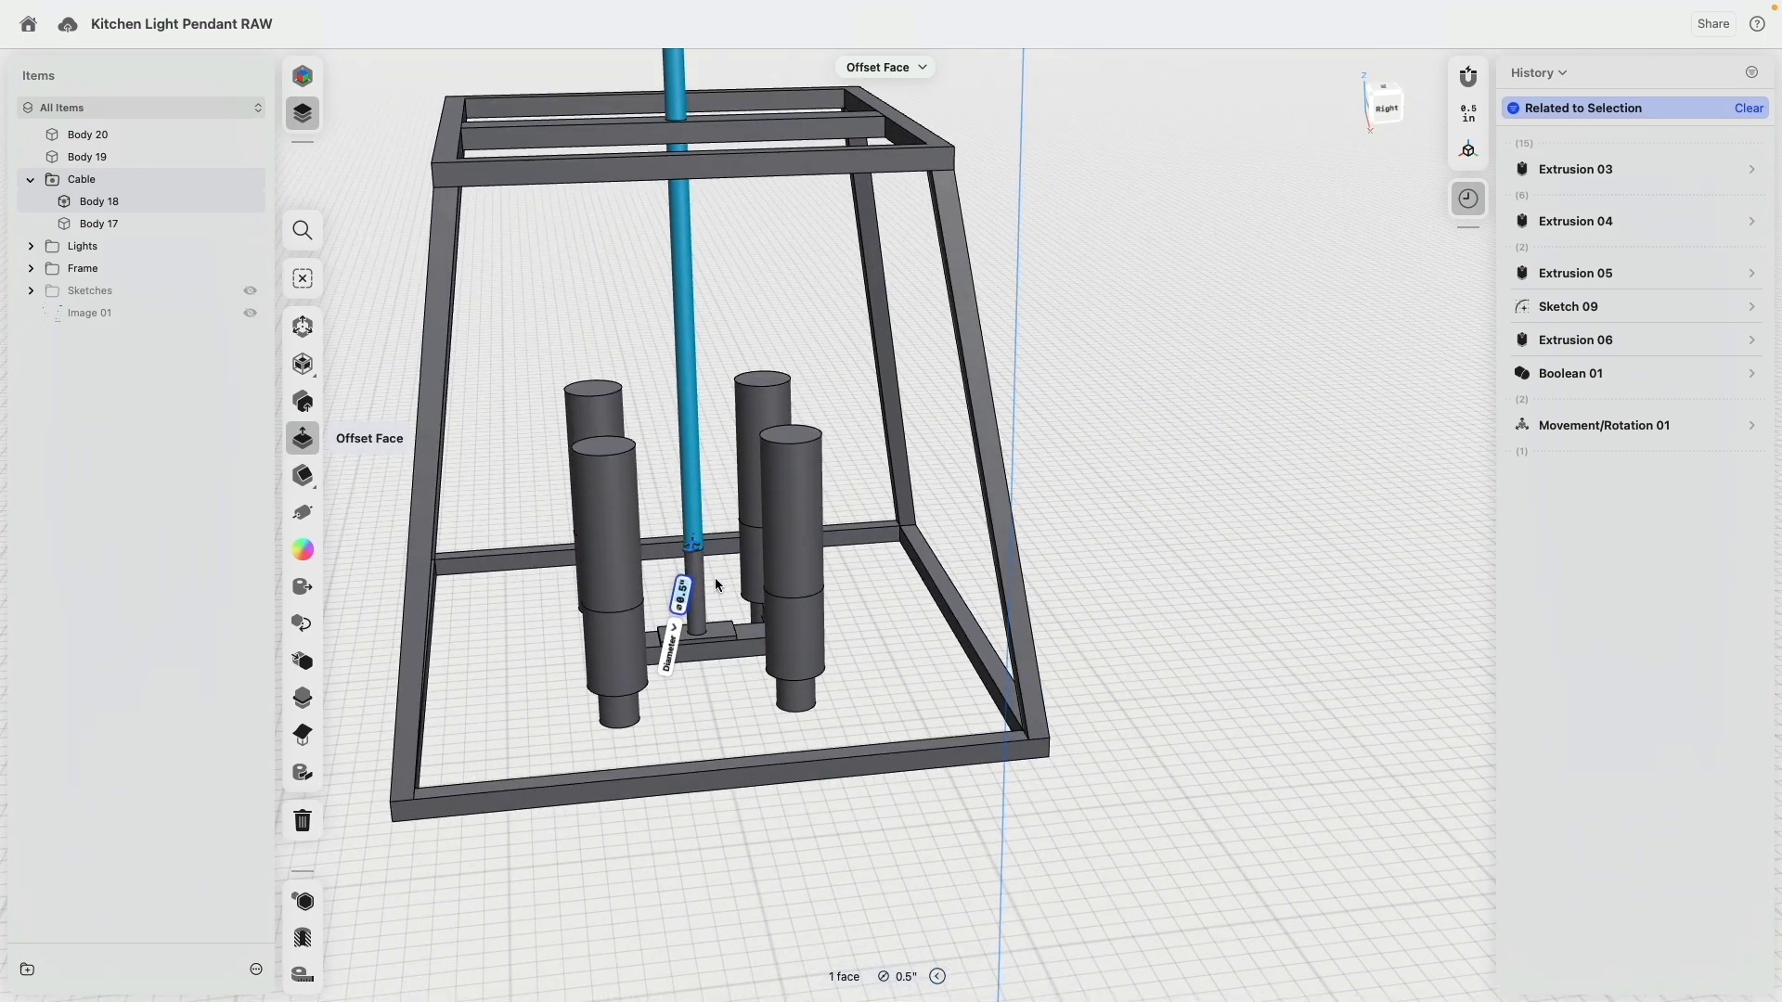
pyautogui.click(714, 577)
pyautogui.scroll(-3, 718, 594)
pyautogui.scroll(8, 756, 594)
pyautogui.click(579, 577)
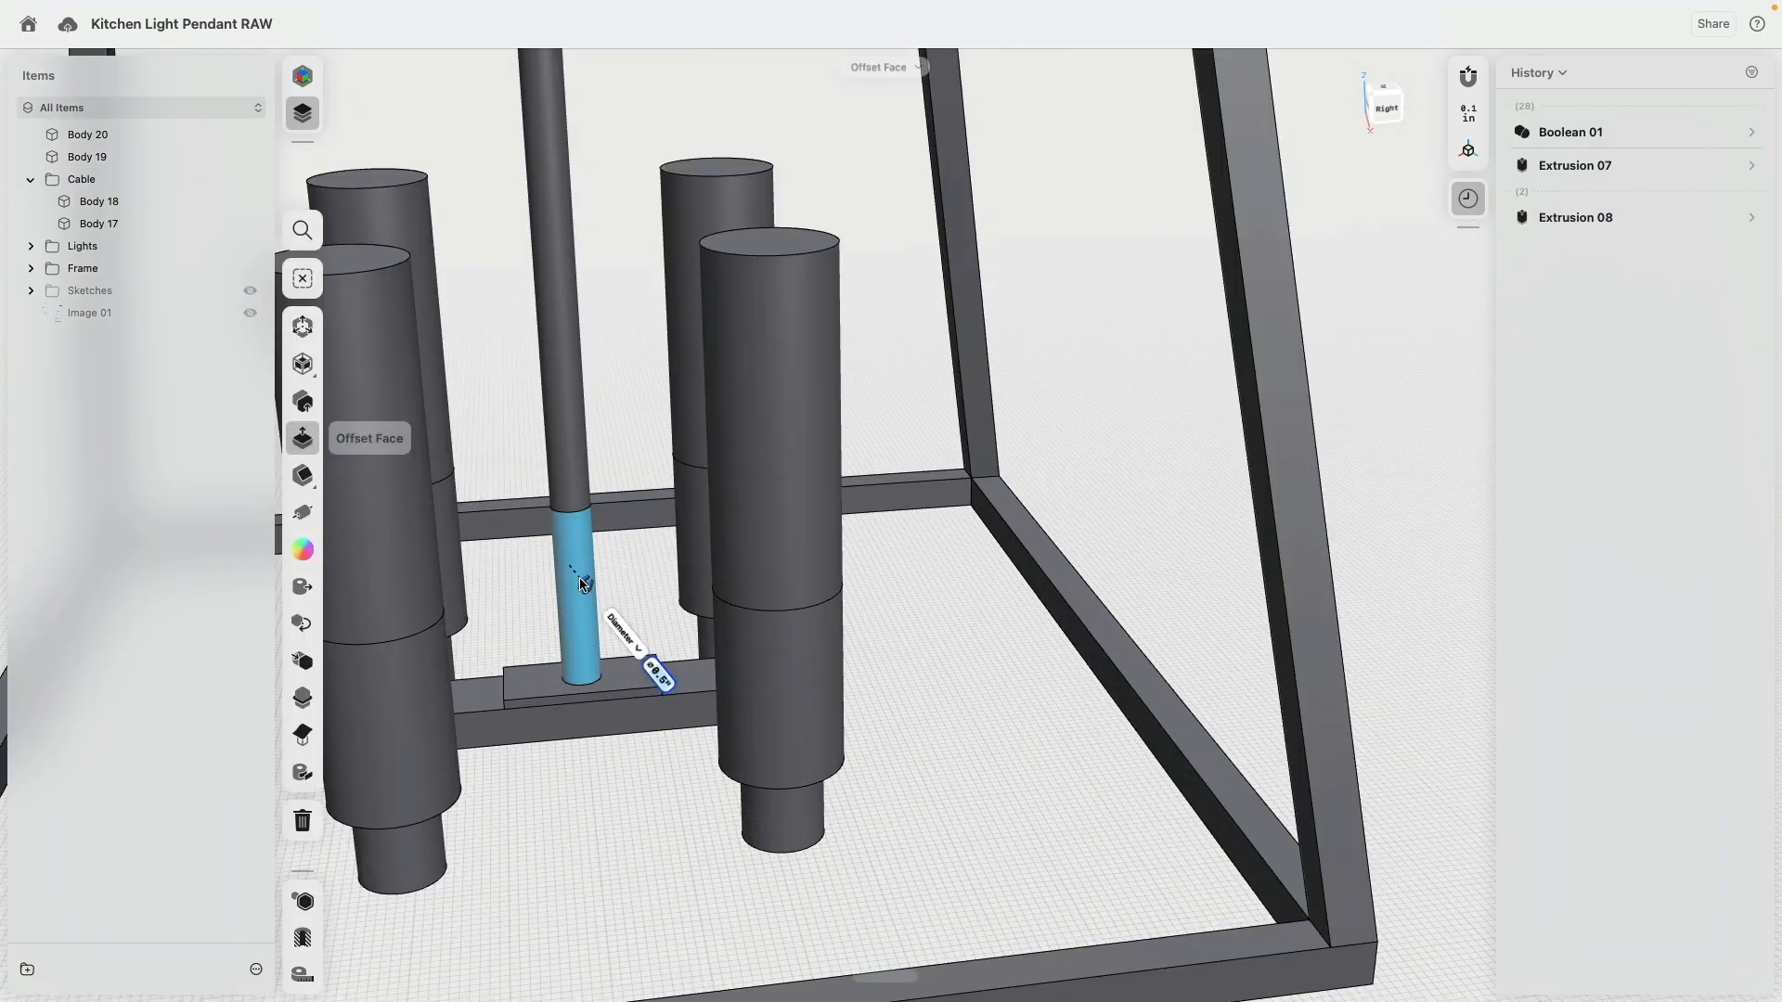
pyautogui.doubleClick(580, 583)
pyautogui.doubleClick(626, 661)
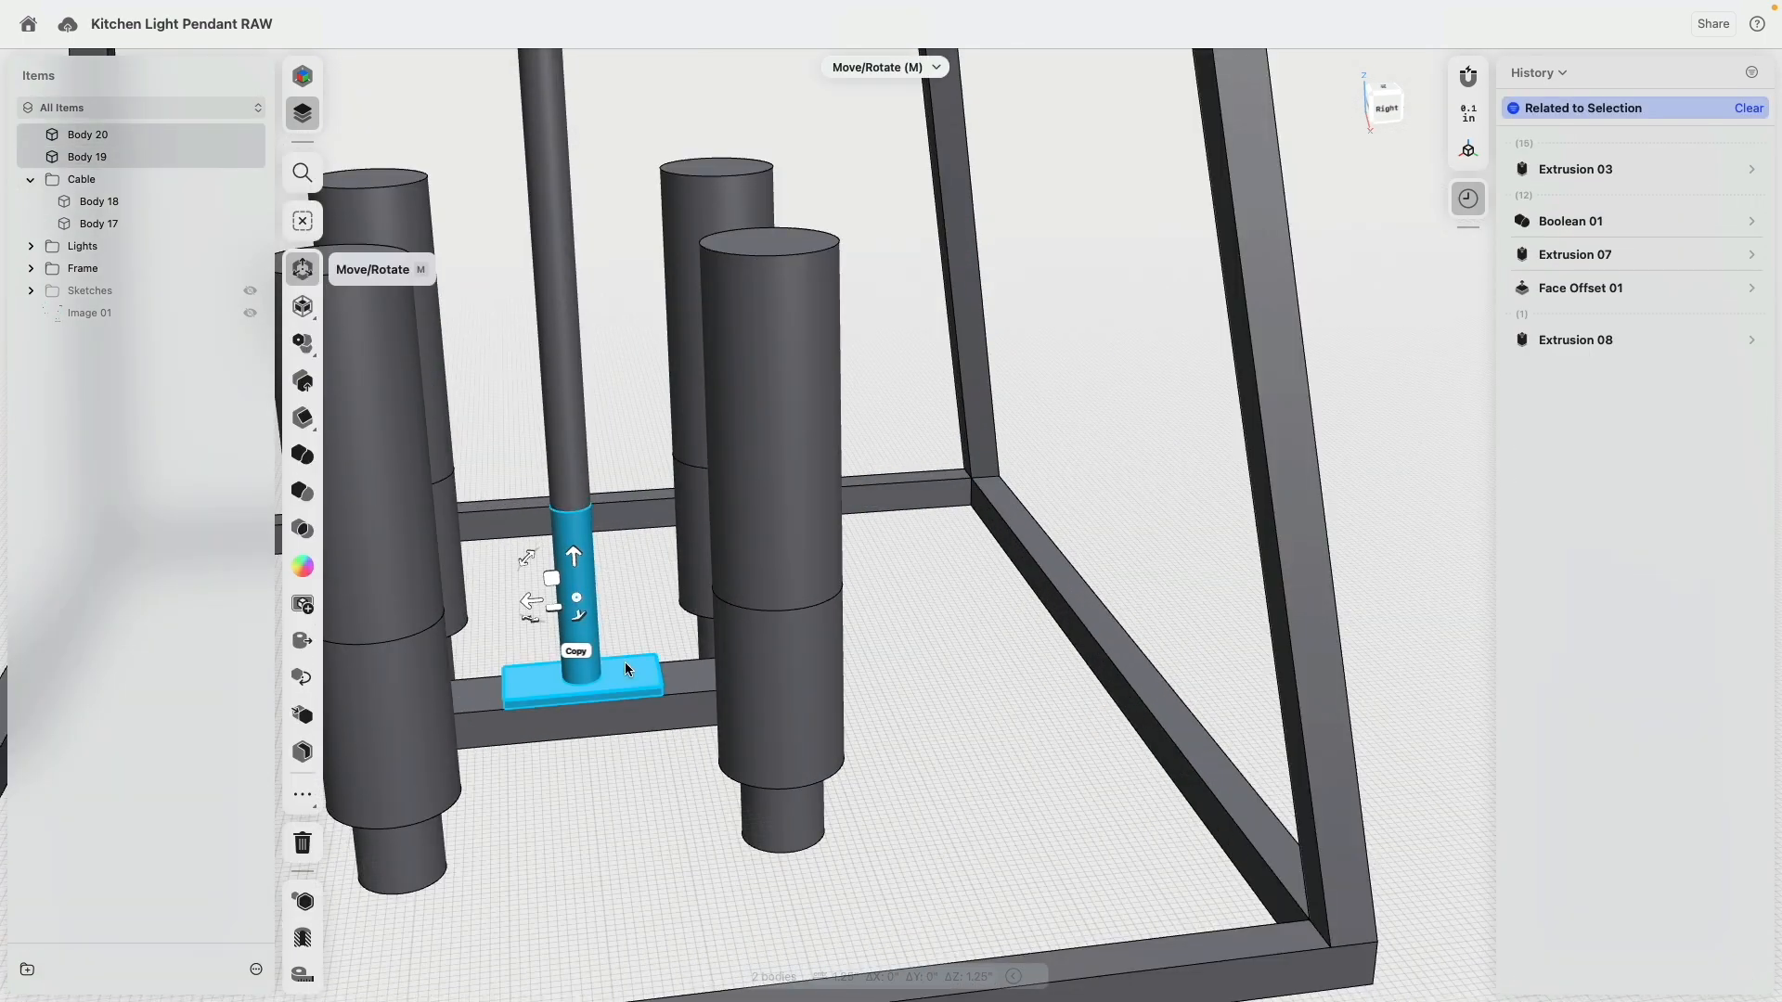
pyautogui.click(303, 453)
pyautogui.click(303, 473)
# Examine the upper end of the cable rod where it meets the underside of the ceiling plate.
pyautogui.scroll(-10, 567, 670)
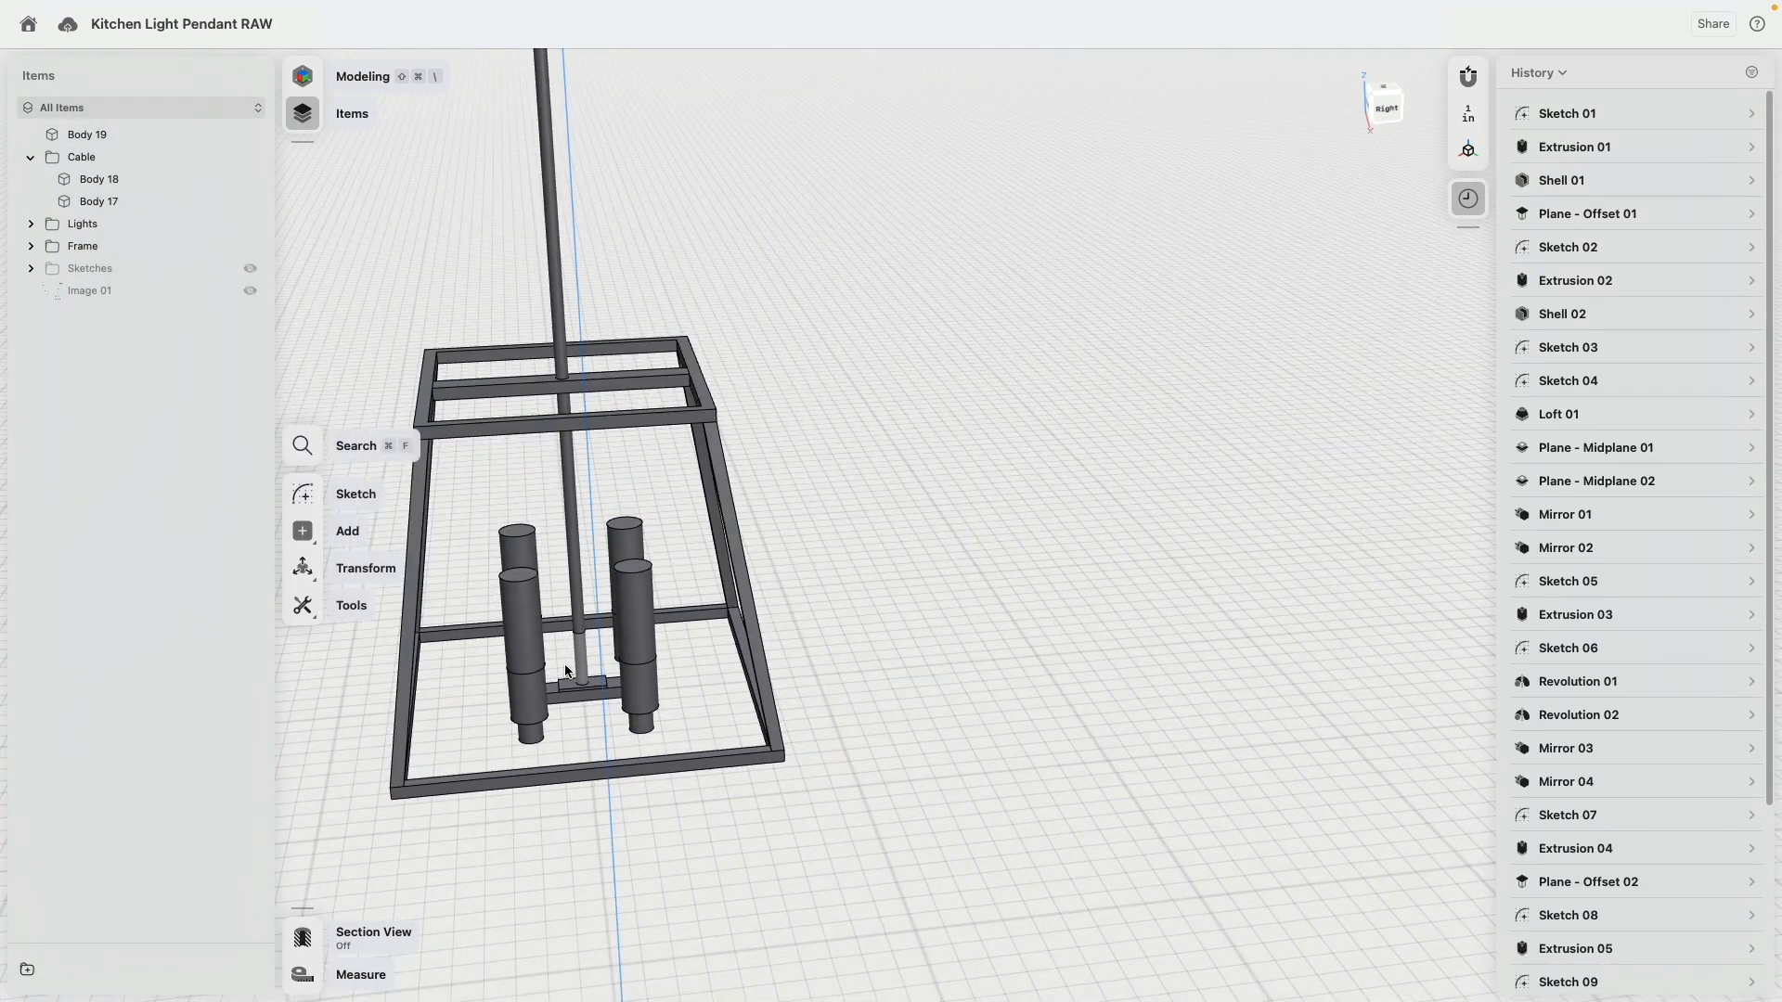
pyautogui.moveTo(599, 483); pyautogui.dragTo(616, 517, button='middle')
pyautogui.moveTo(616, 516); pyautogui.dragTo(625, 457, button='right')
pyautogui.moveTo(624, 458); pyautogui.dragTo(715, 577, button='middle')
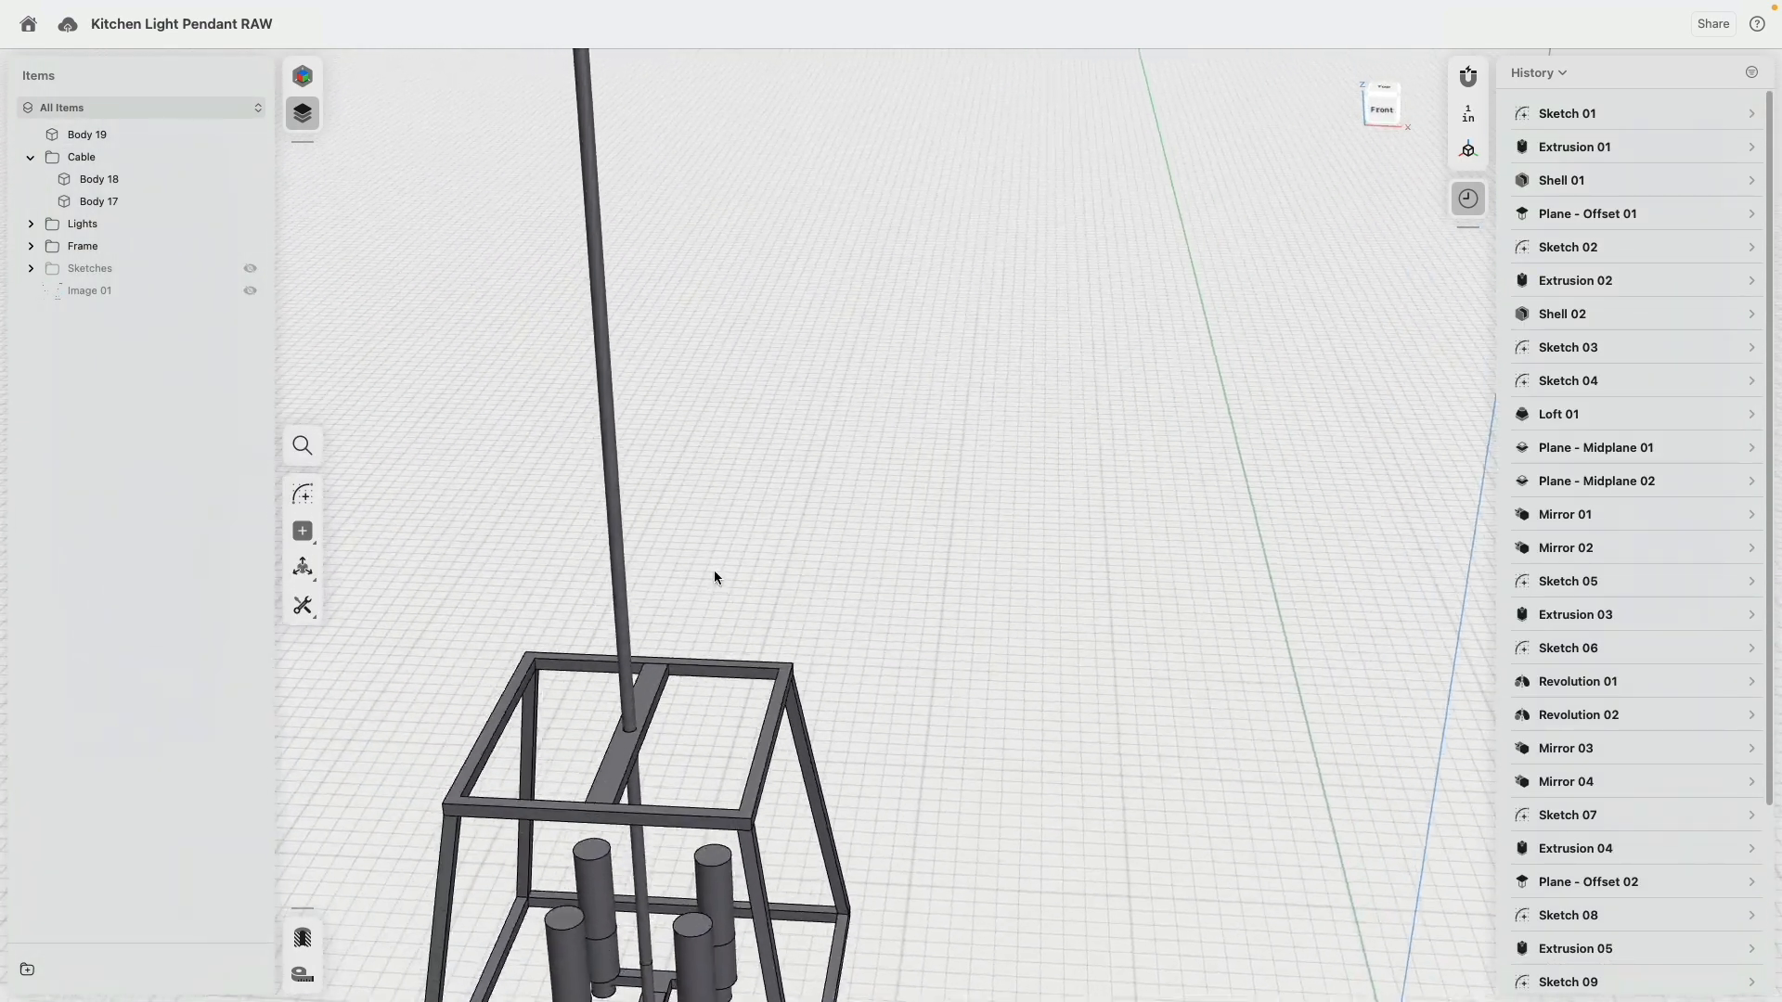
pyautogui.scroll(-5, 712, 570)
pyautogui.moveTo(701, 355); pyautogui.dragTo(706, 547, button='middle')
pyautogui.moveTo(705, 548); pyautogui.dragTo(692, 371, button='right')
pyautogui.scroll(10, 649, 515)
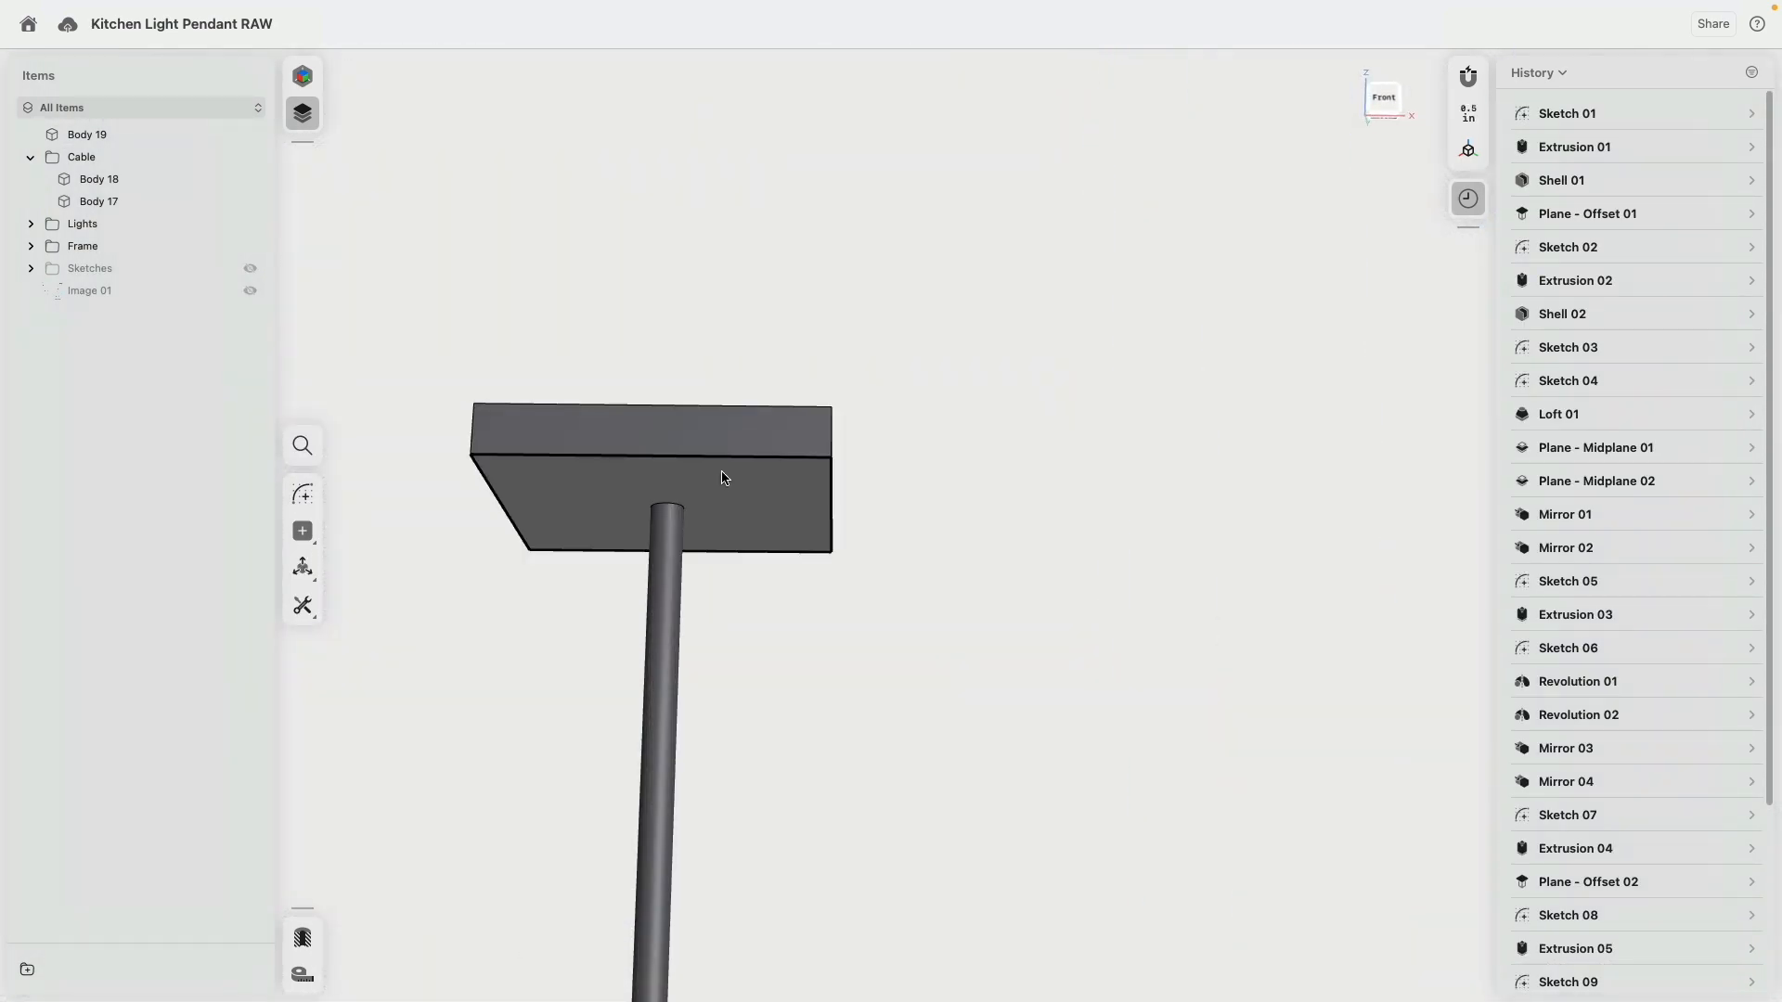
pyautogui.click(722, 478)
pyautogui.doubleClick(690, 432)
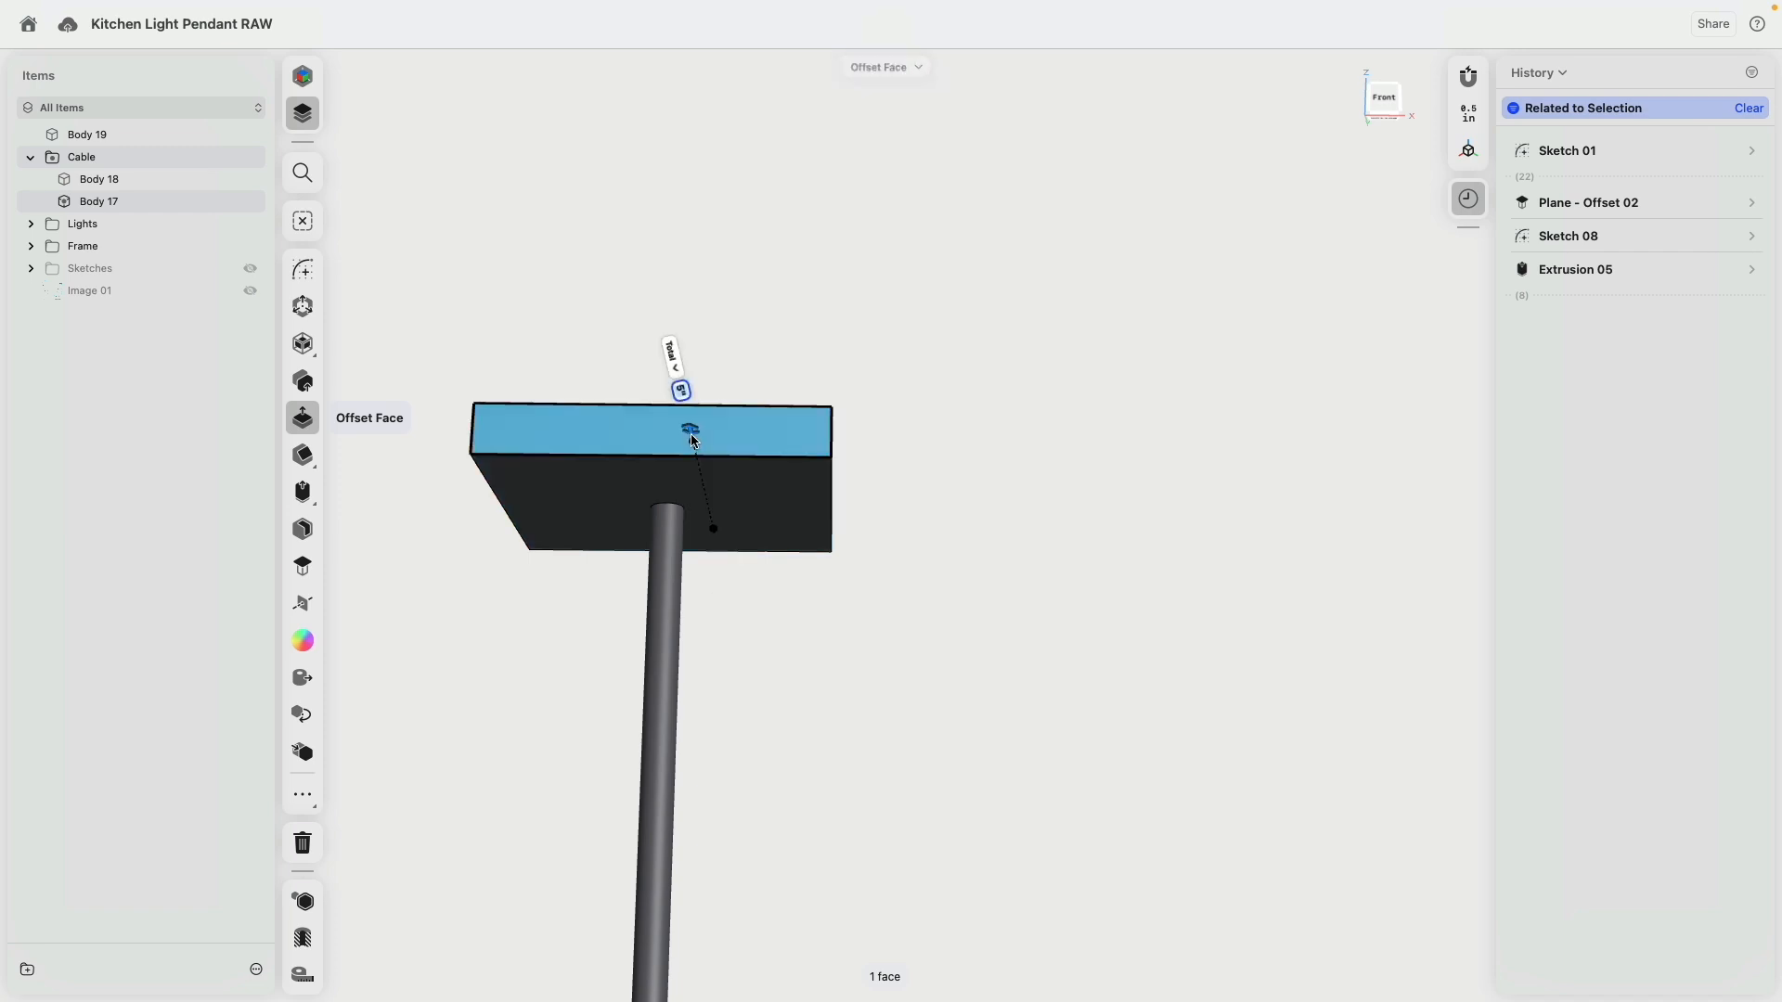
pyautogui.click(672, 594)
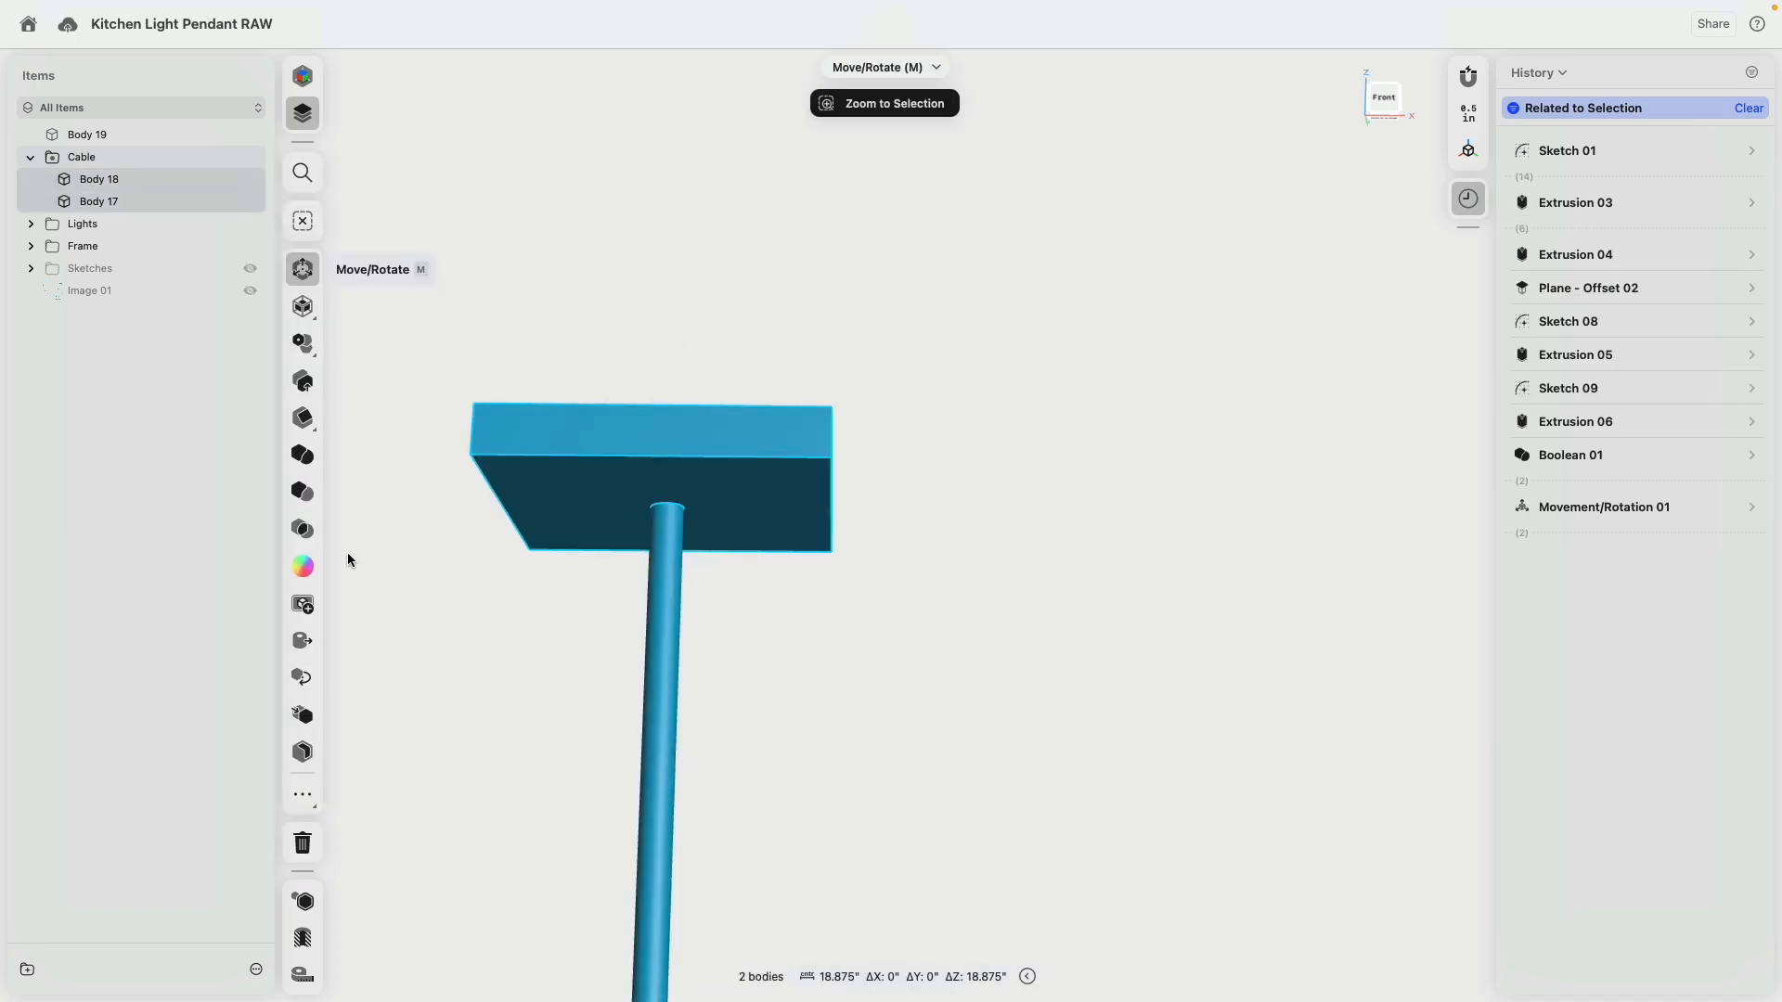
pyautogui.click(304, 455)
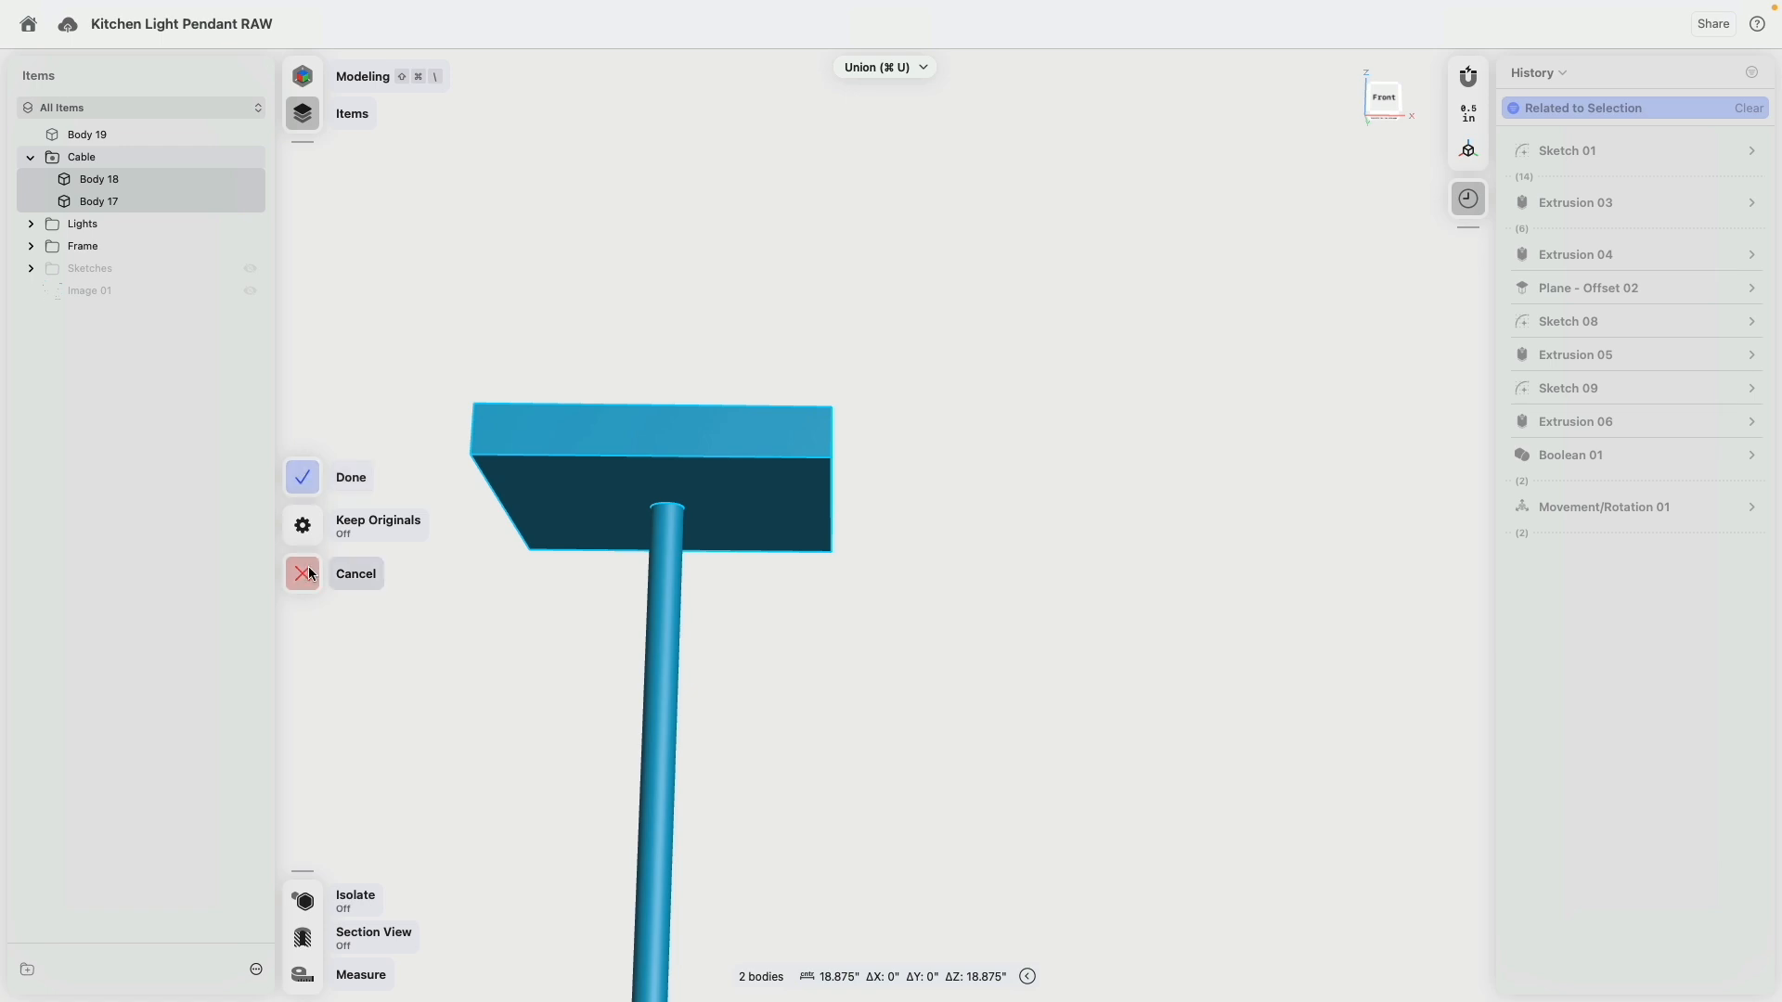
pyautogui.click(418, 659)
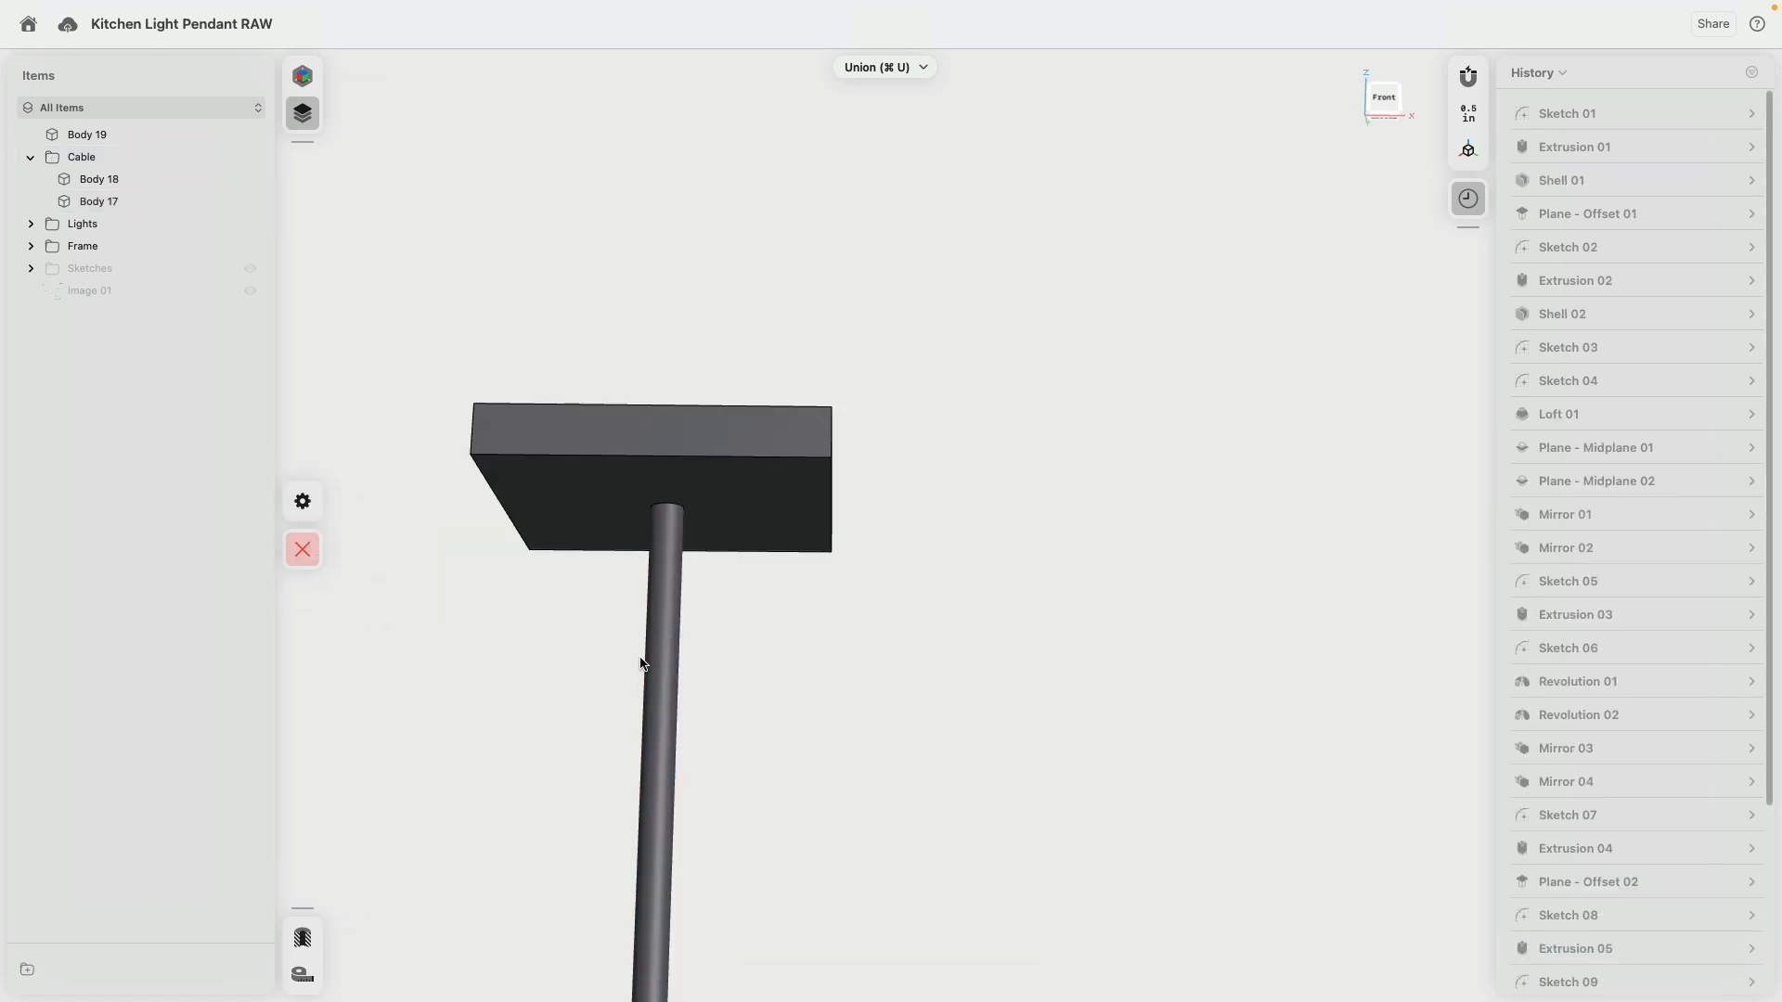
pyautogui.click(665, 650)
pyautogui.click(1264, 585)
pyautogui.click(302, 549)
# Roll the history back to just after Movement/Rotation 01 and isolate the cable rod.
pyautogui.click(665, 633)
pyautogui.moveTo(882, 702); pyautogui.dragTo(910, 416, button='middle')
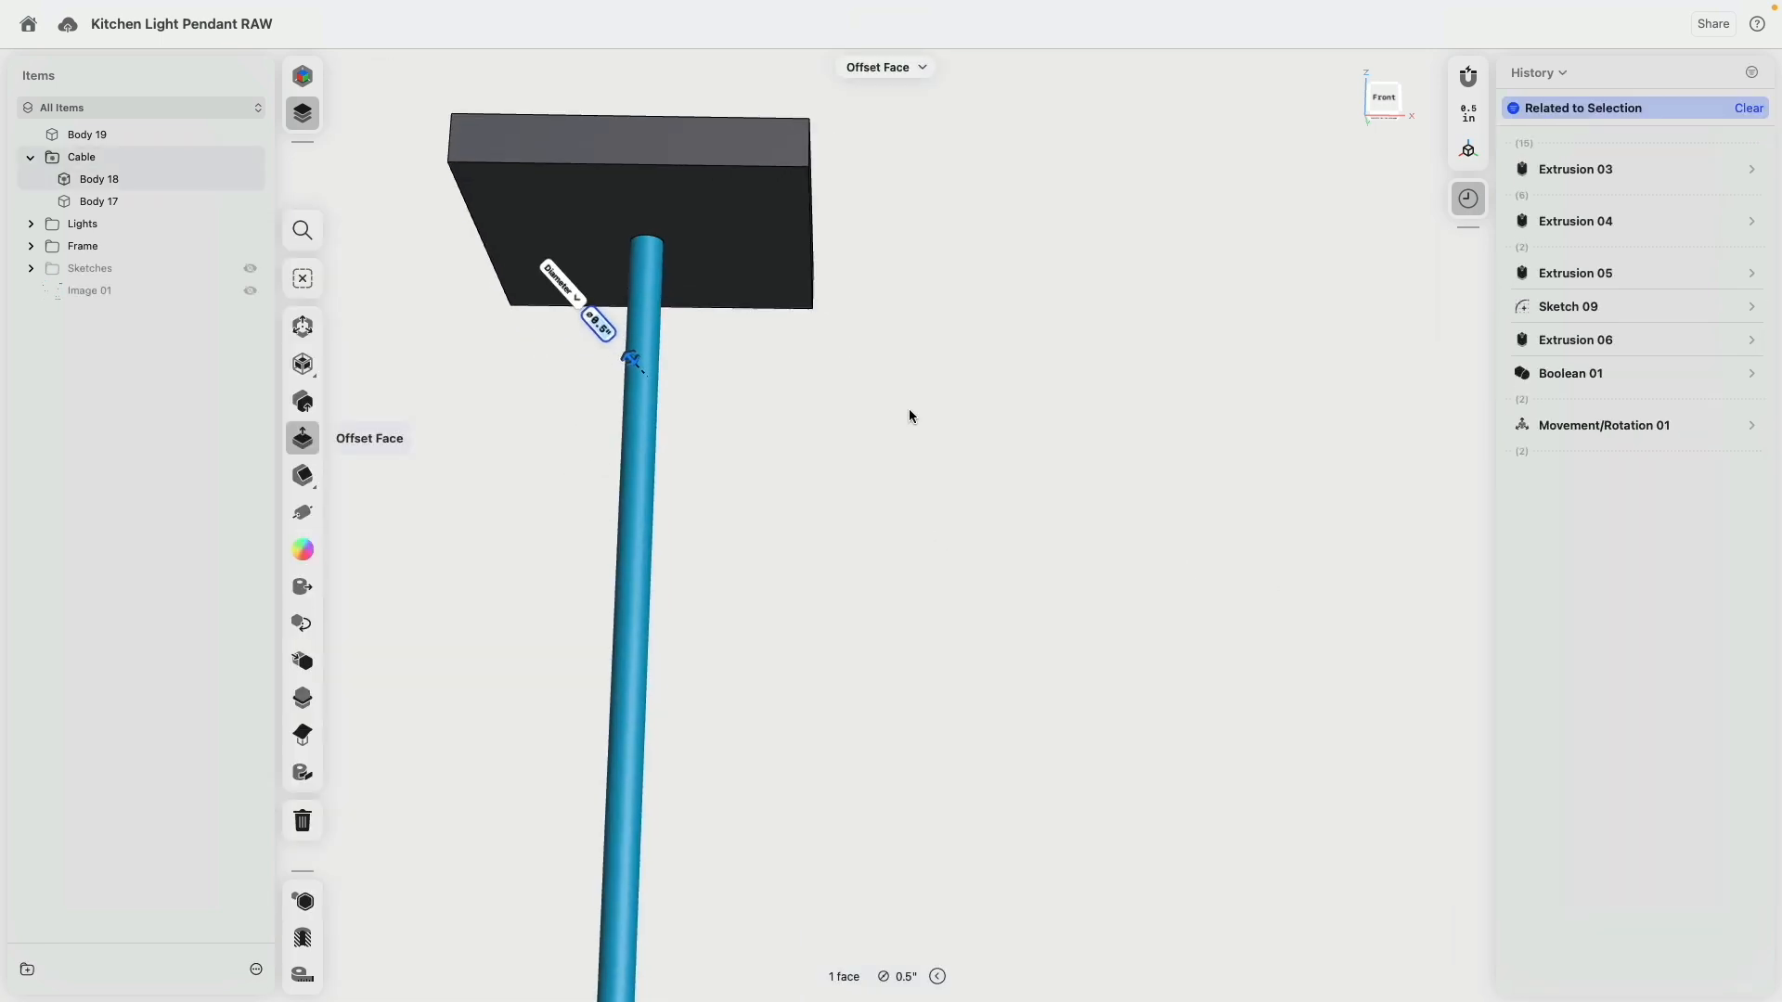
pyautogui.rightClick(1579, 426)
pyautogui.click(1585, 432)
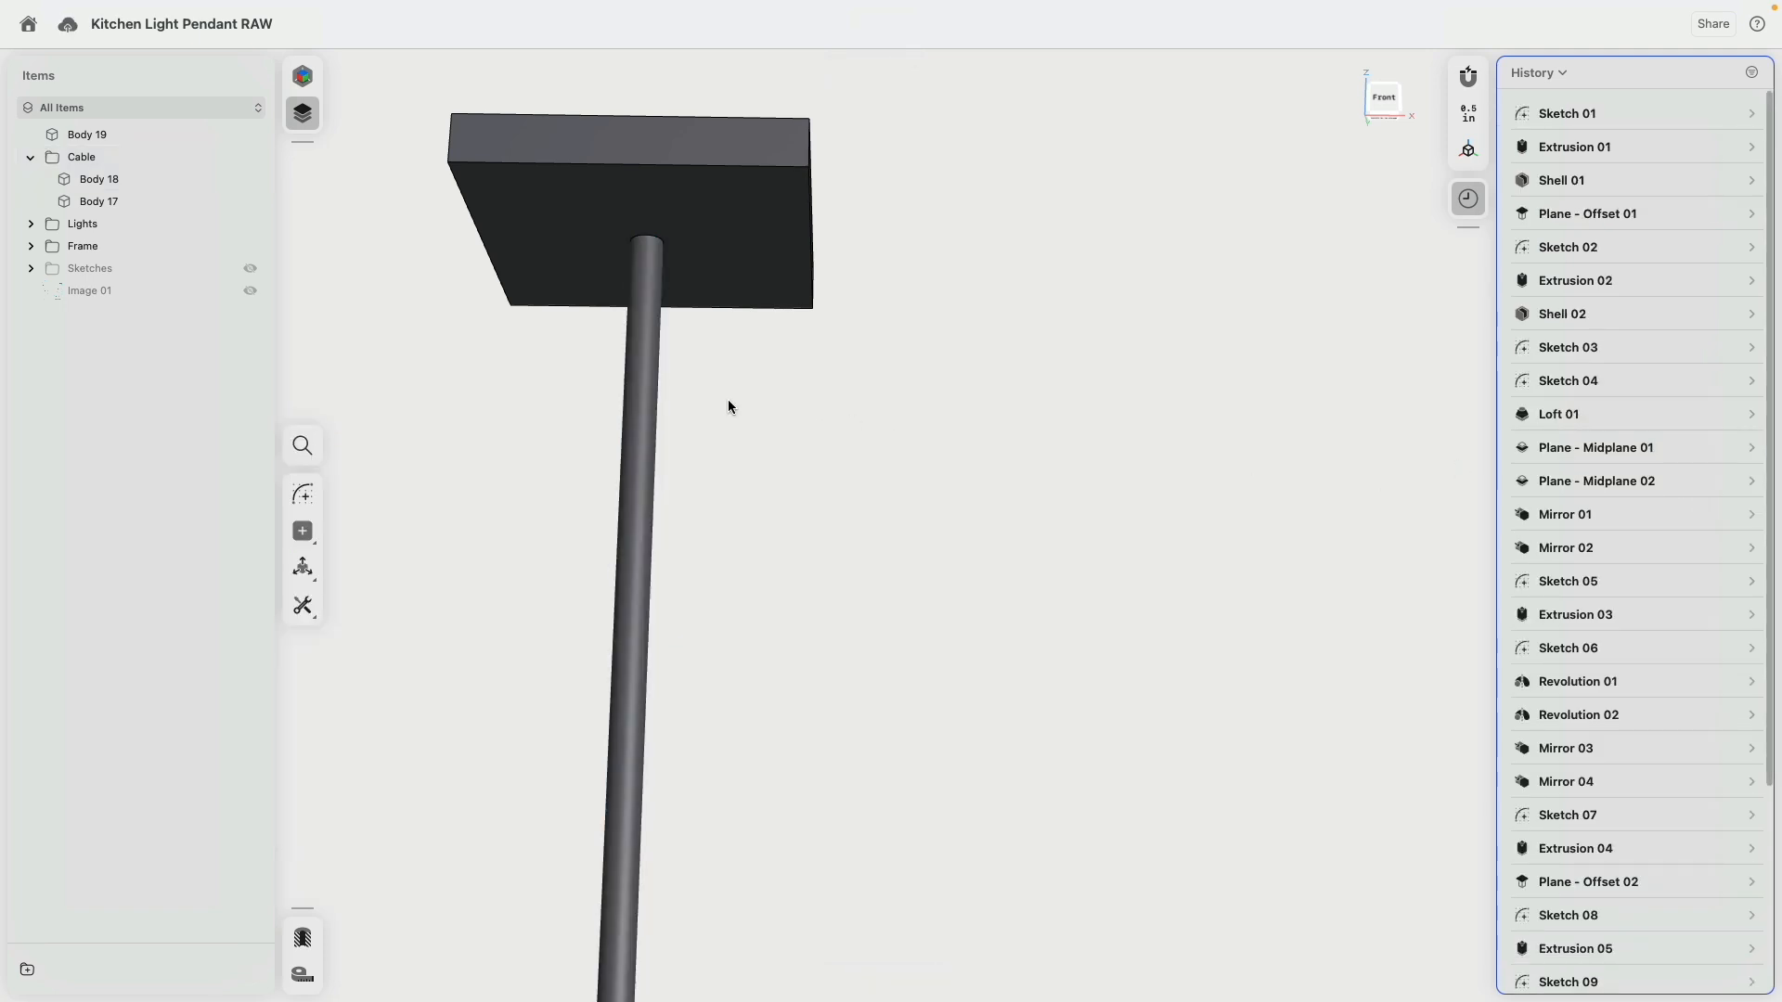
pyautogui.click(649, 386)
pyautogui.click(305, 919)
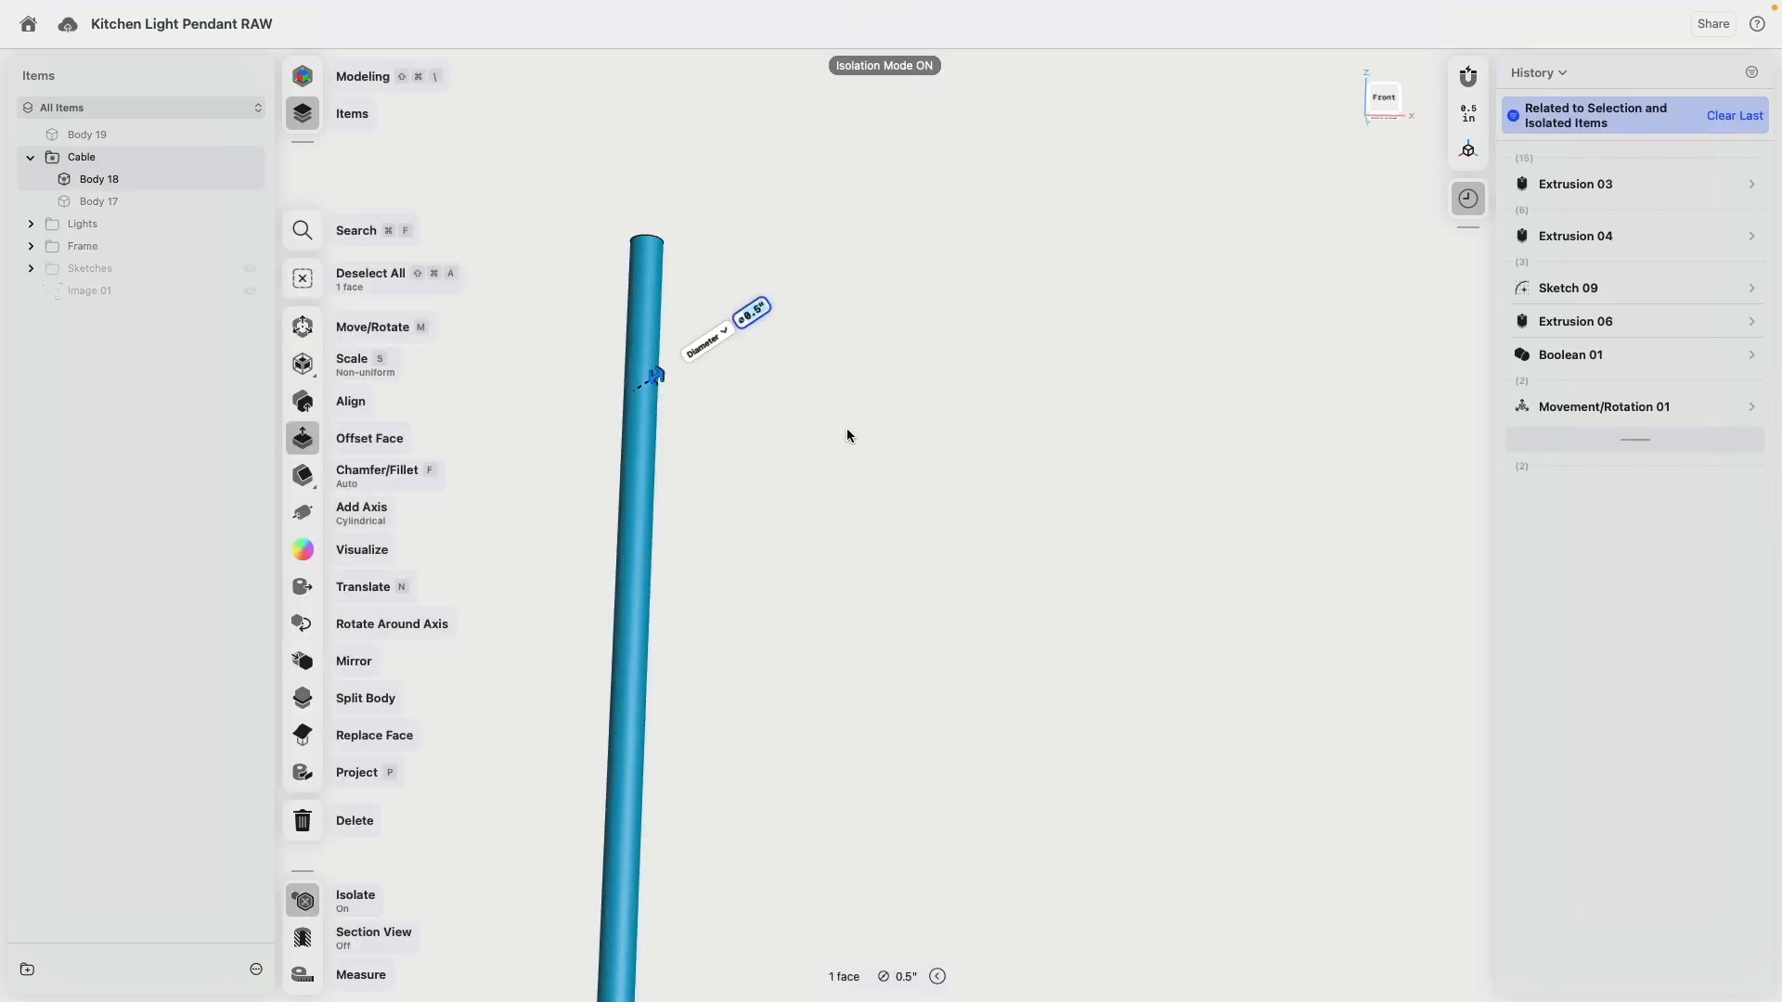
pyautogui.click(847, 426)
pyautogui.click(1752, 393)
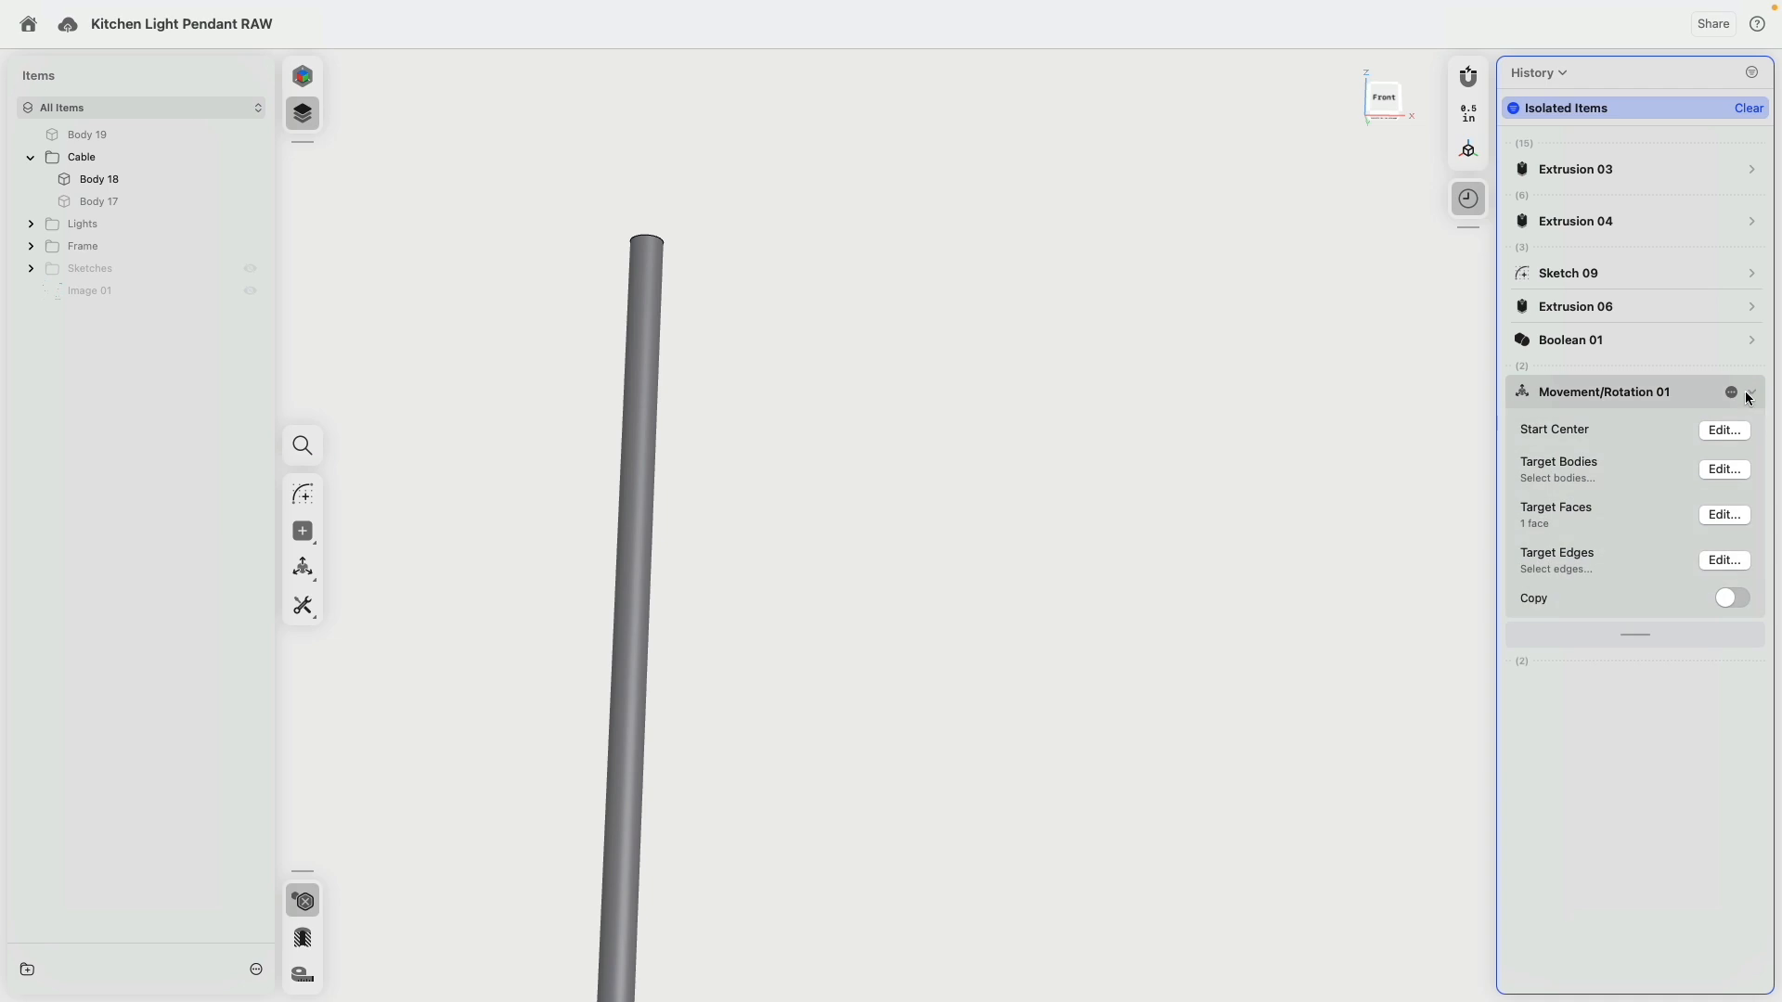
pyautogui.moveTo(1253, 450); pyautogui.dragTo(1252, 560, button='right')
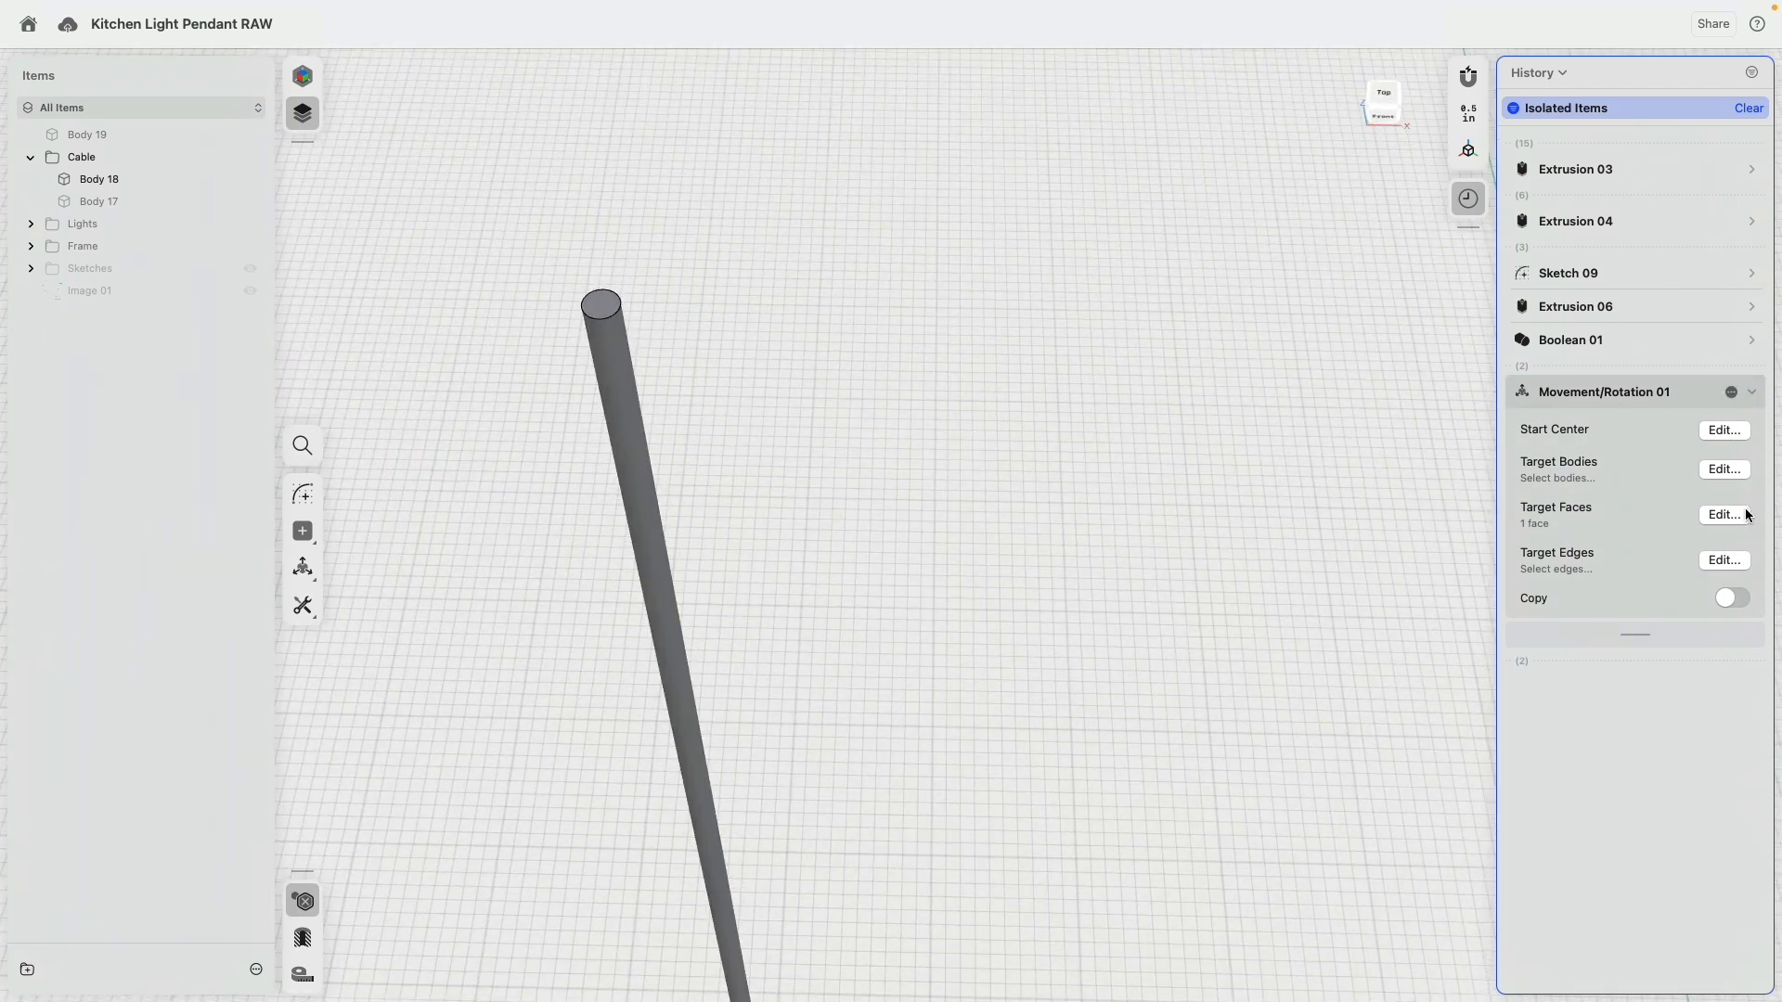
pyautogui.moveTo(1021, 551); pyautogui.dragTo(994, 342, button='middle')
pyautogui.scroll(-5, 984, 418)
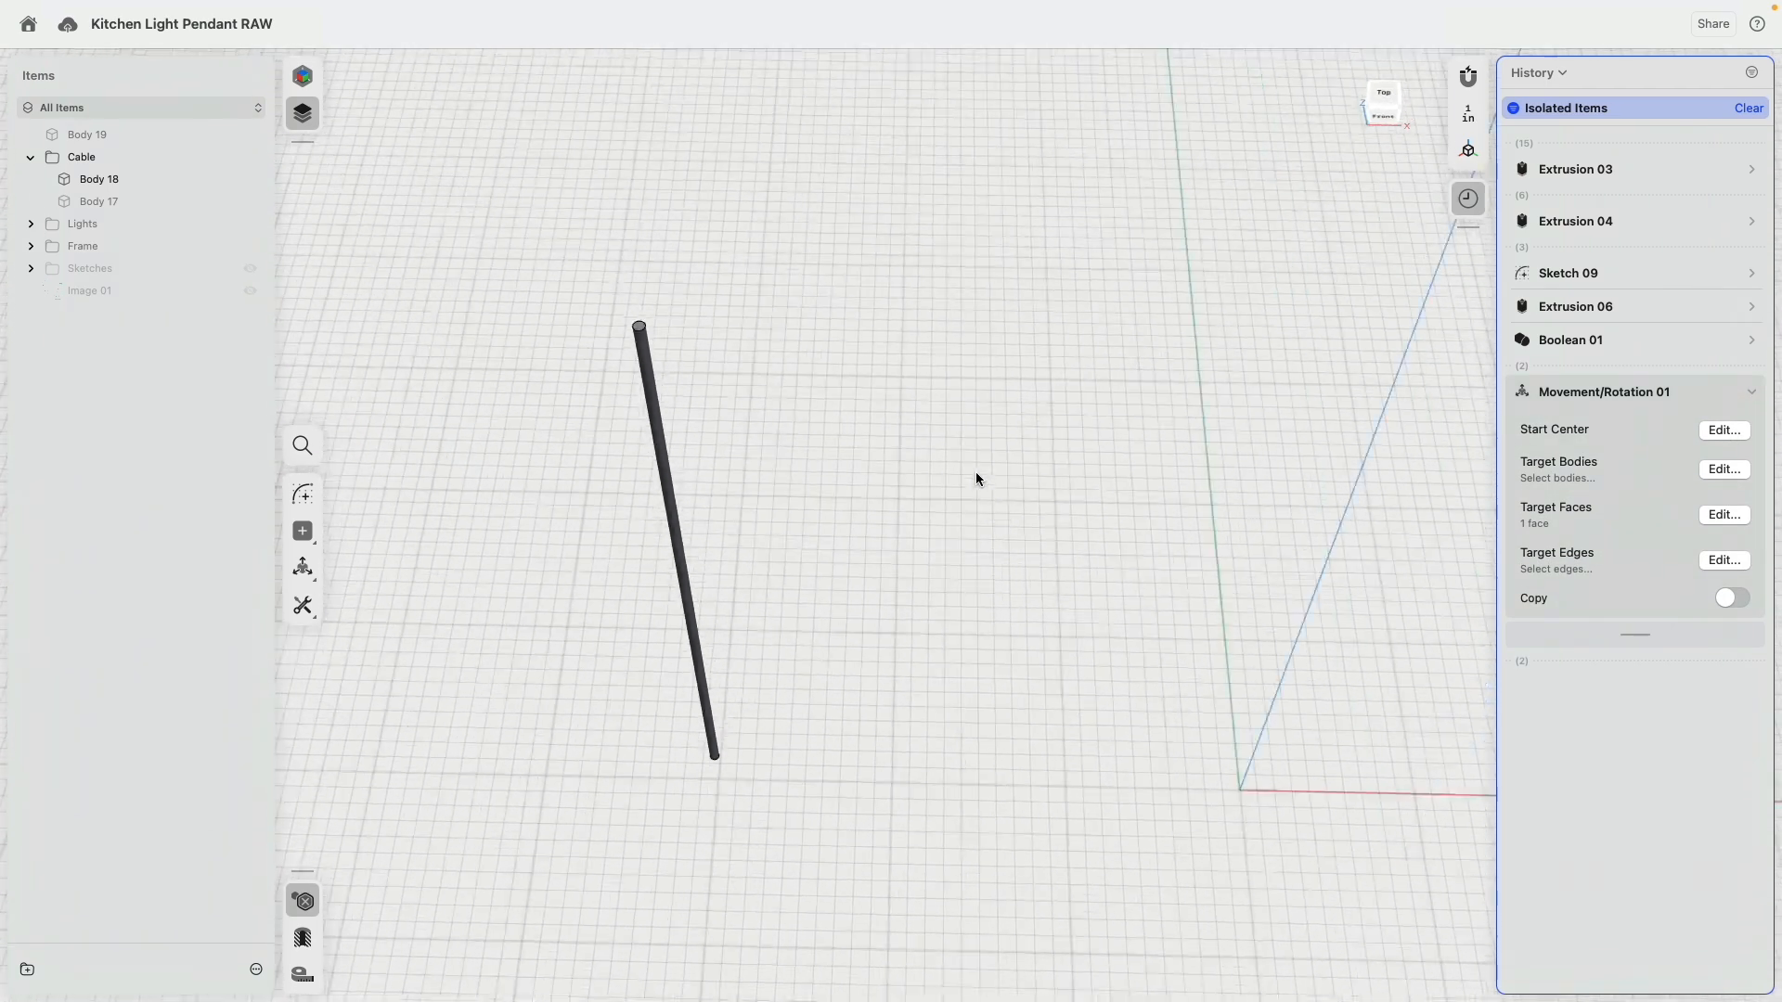
pyautogui.click(1724, 515)
pyautogui.scroll(5, 642, 325)
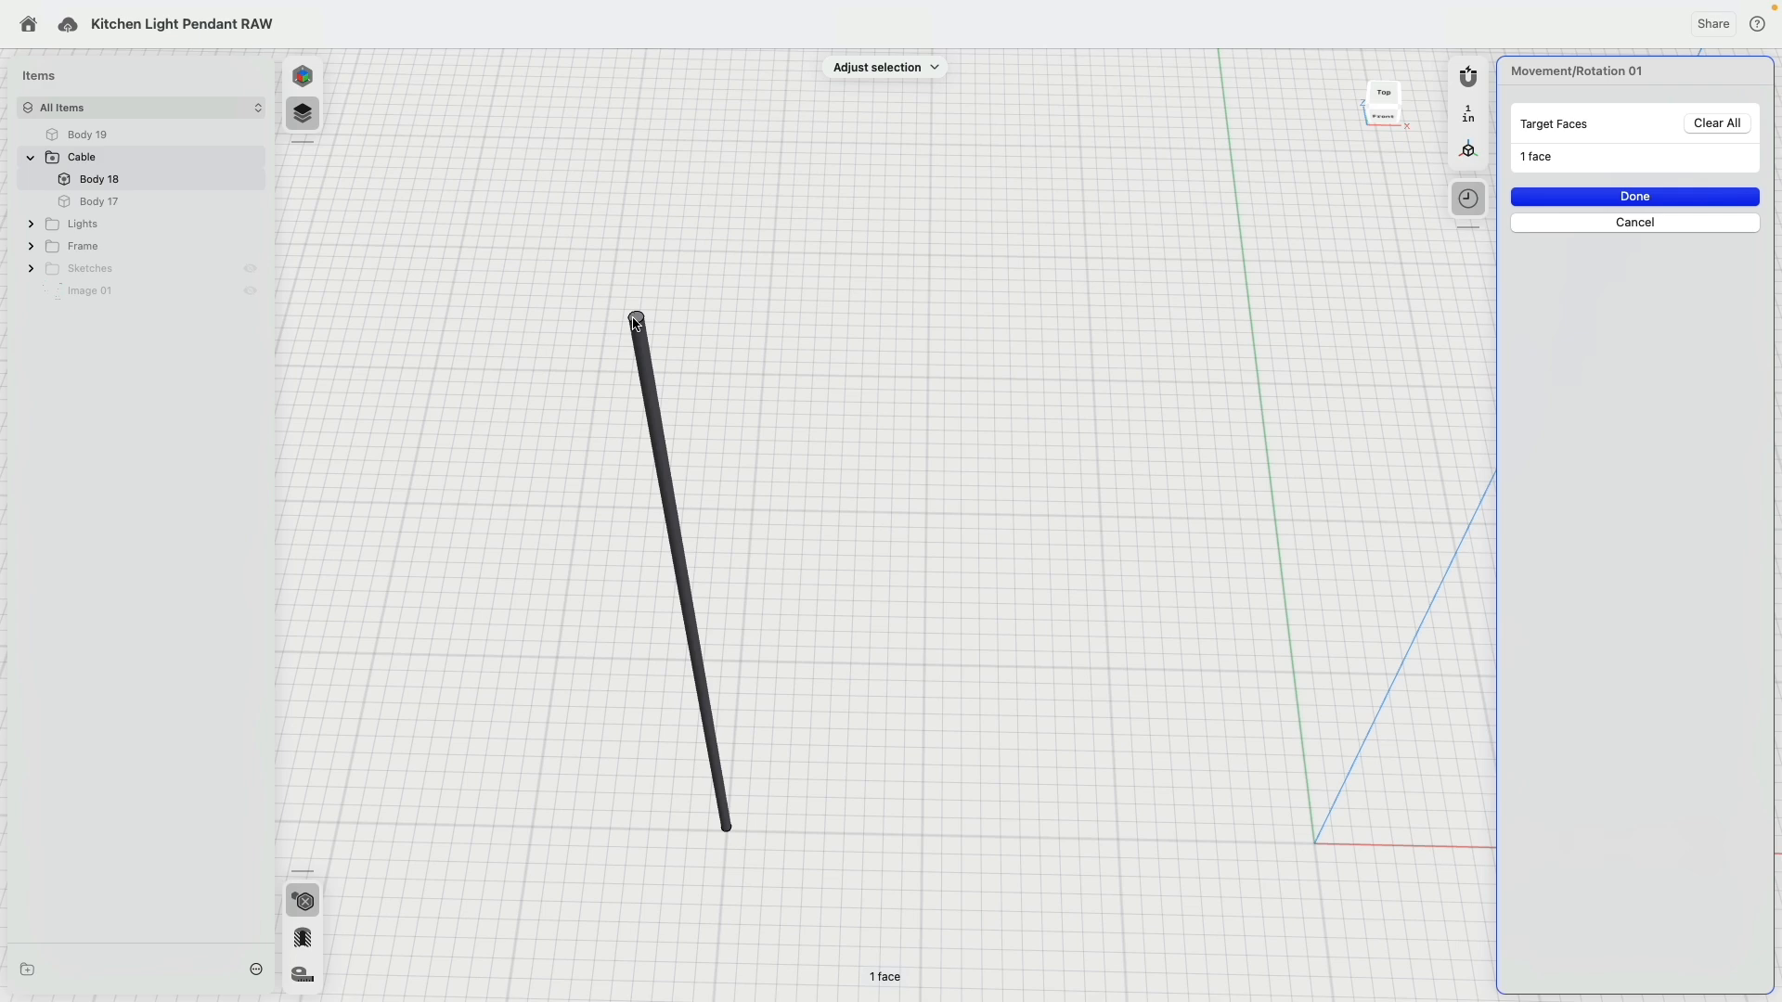
pyautogui.click(642, 324)
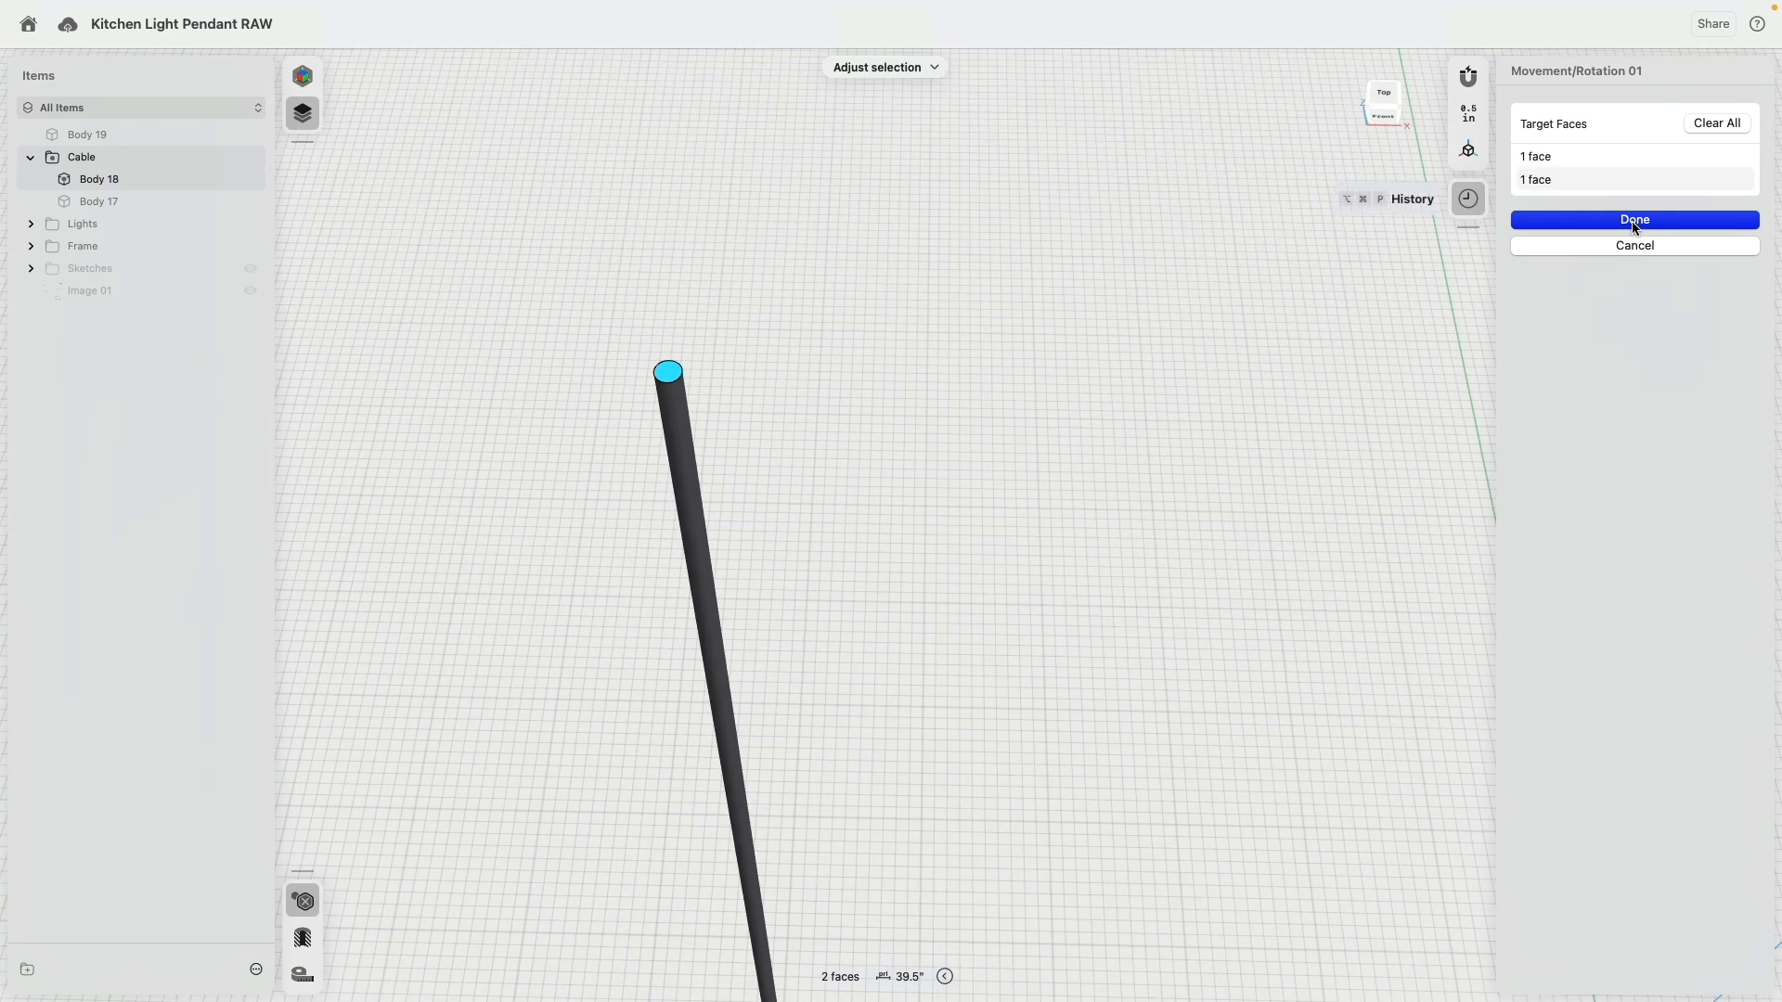
pyautogui.click(1611, 246)
# Move the cable rod's top face down by 2.5 inches and turn off isolation.
pyautogui.scroll(-3, 1077, 371)
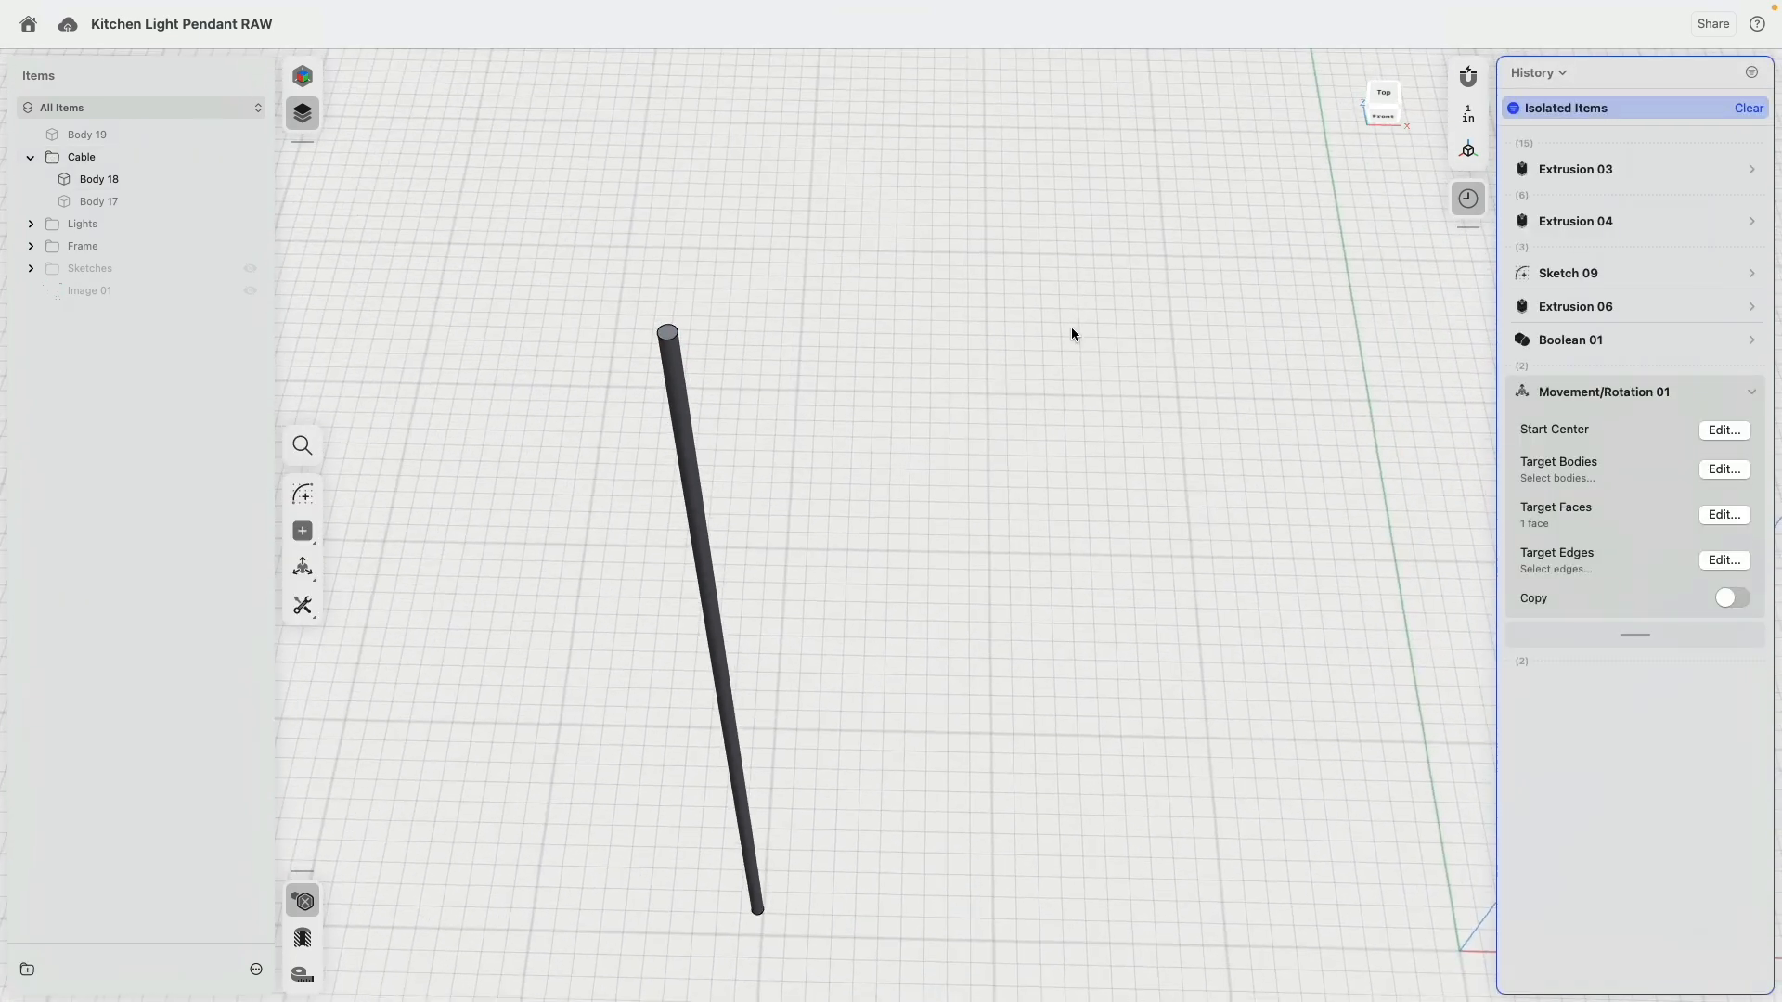
pyautogui.scroll(3, 688, 349)
pyautogui.click(670, 345)
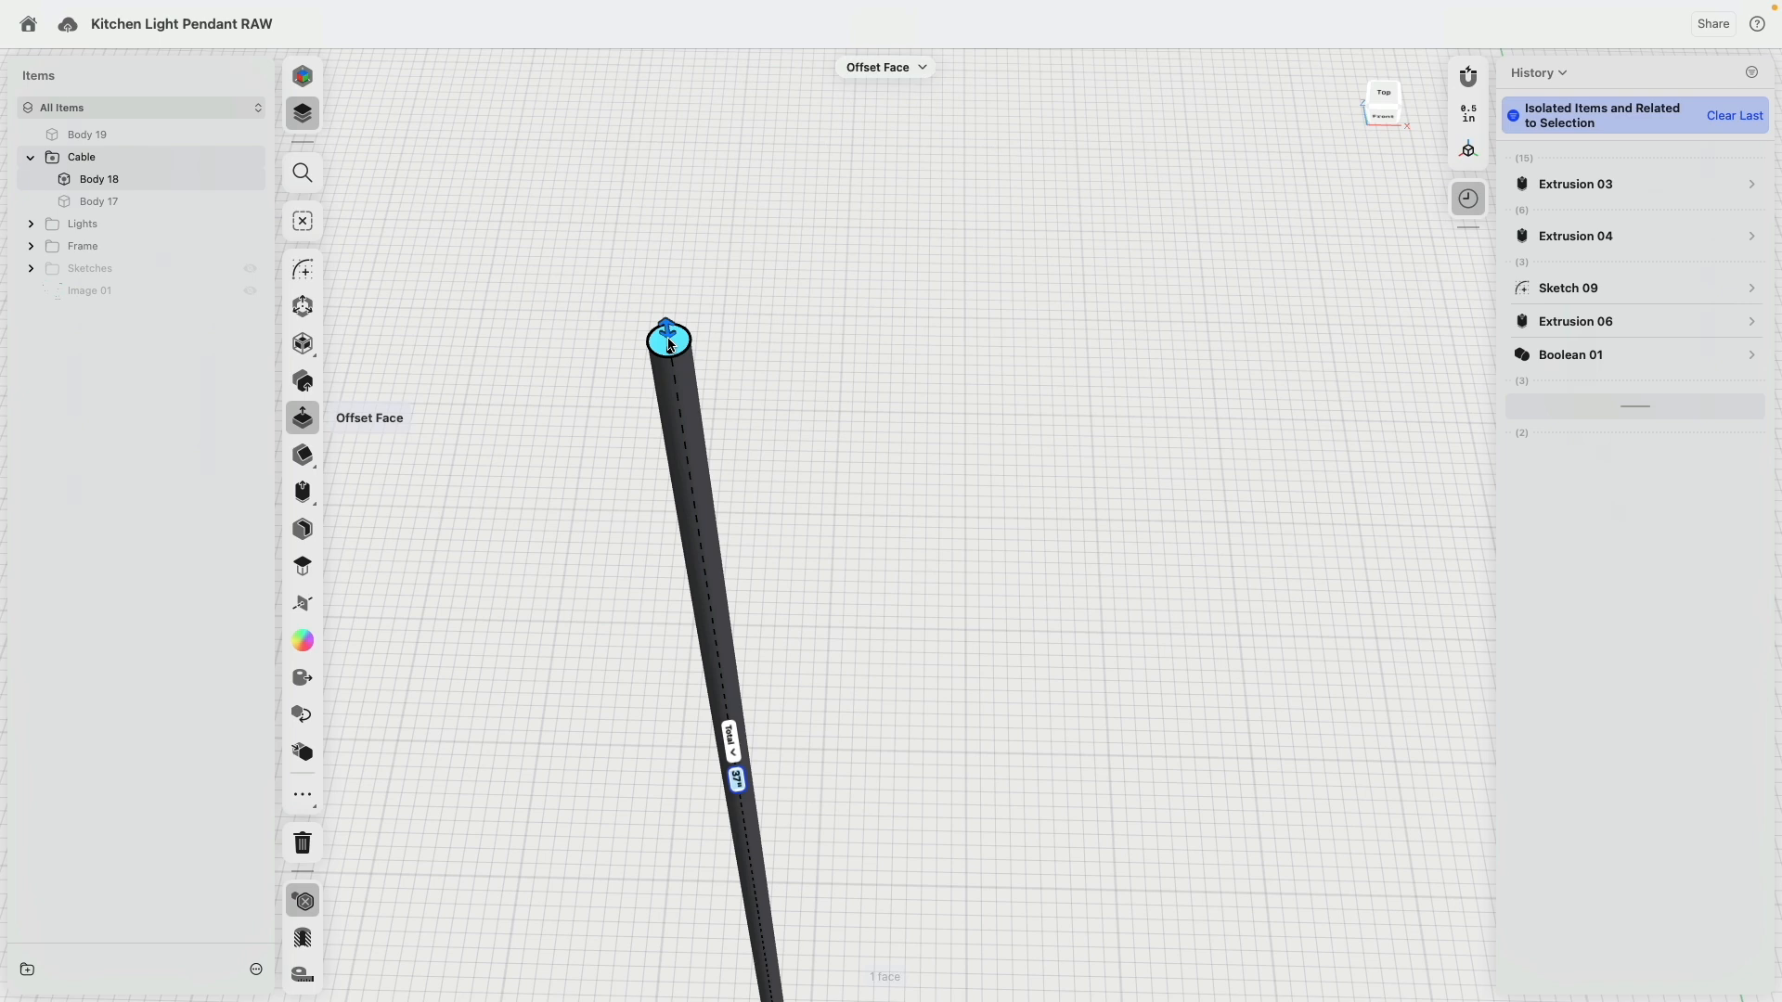
pyautogui.click(306, 316)
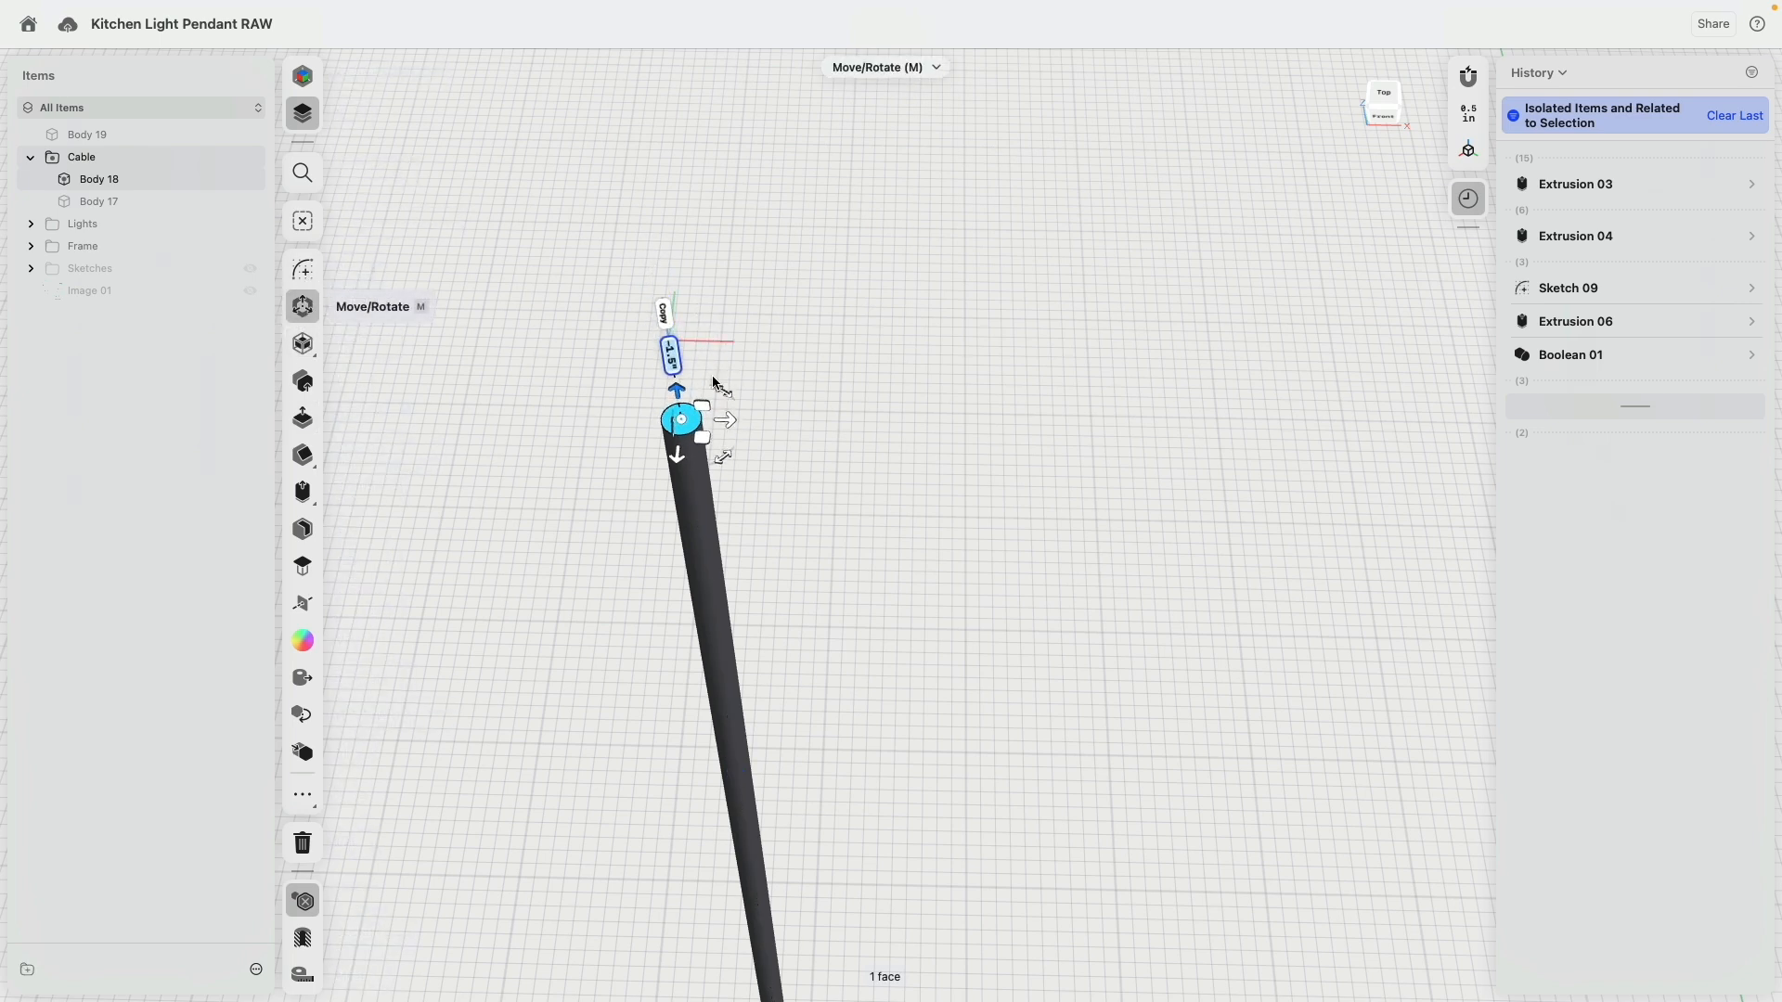
pyautogui.moveTo(720, 386); pyautogui.dragTo(730, 430)
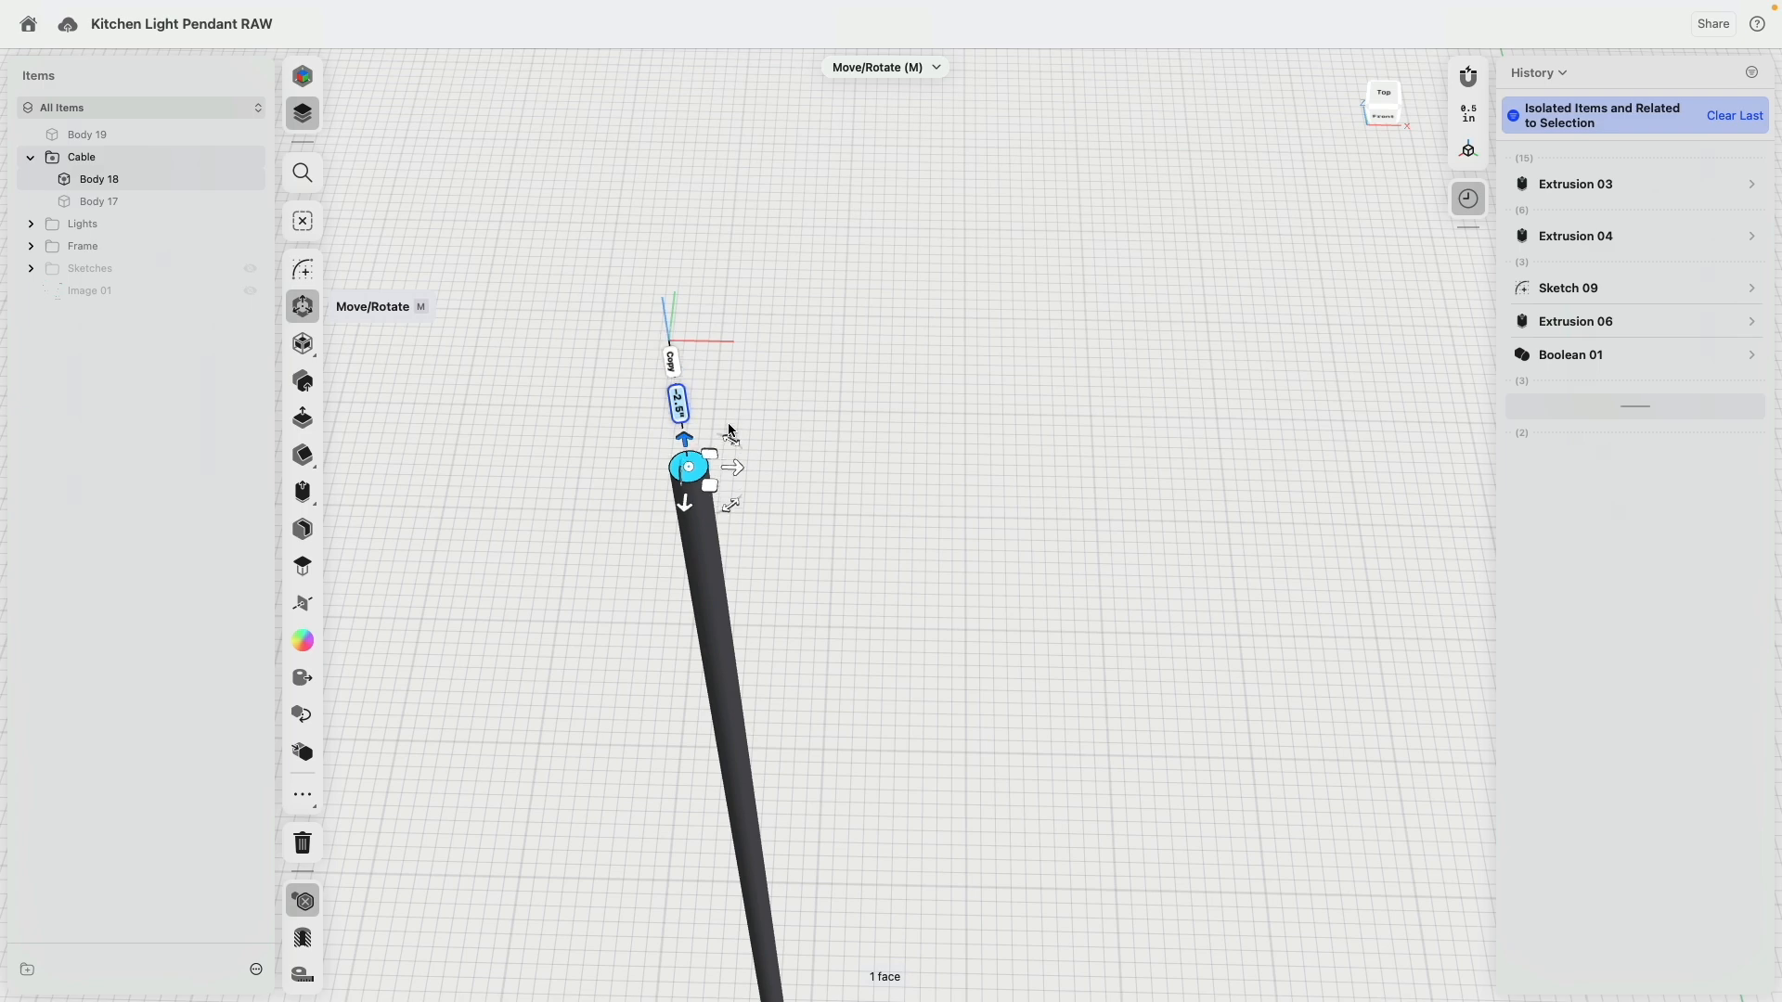
pyautogui.click(795, 469)
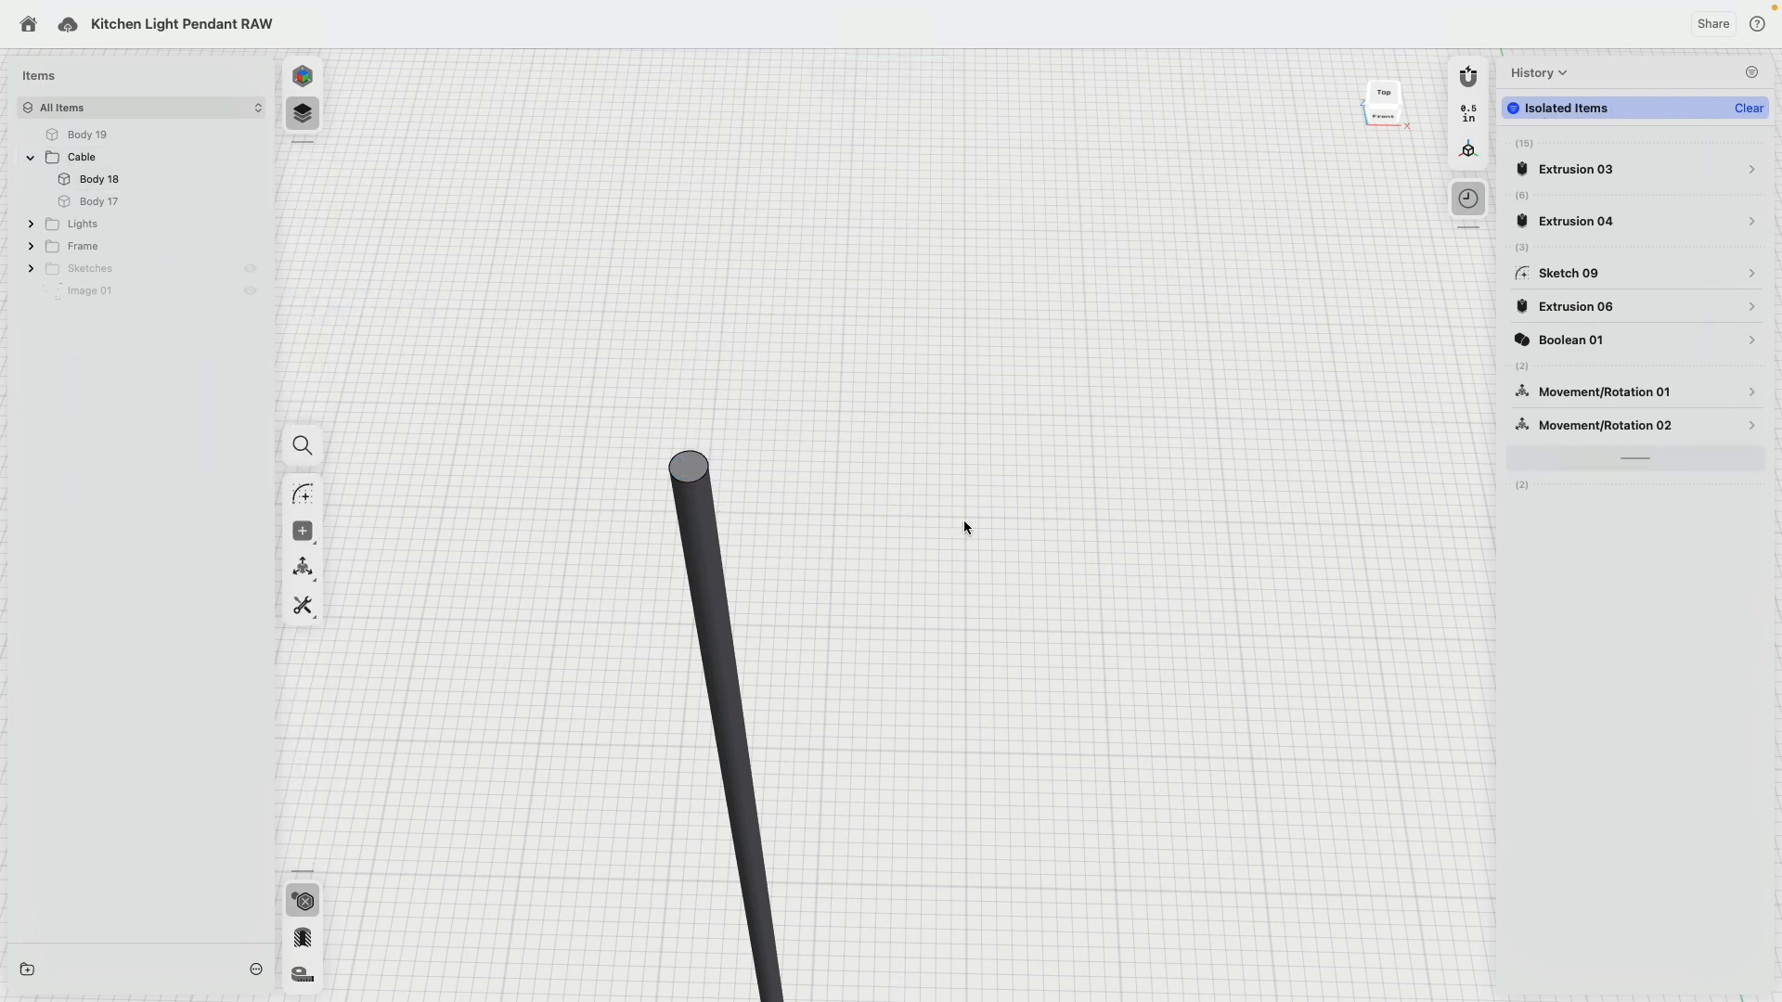
pyautogui.click(305, 900)
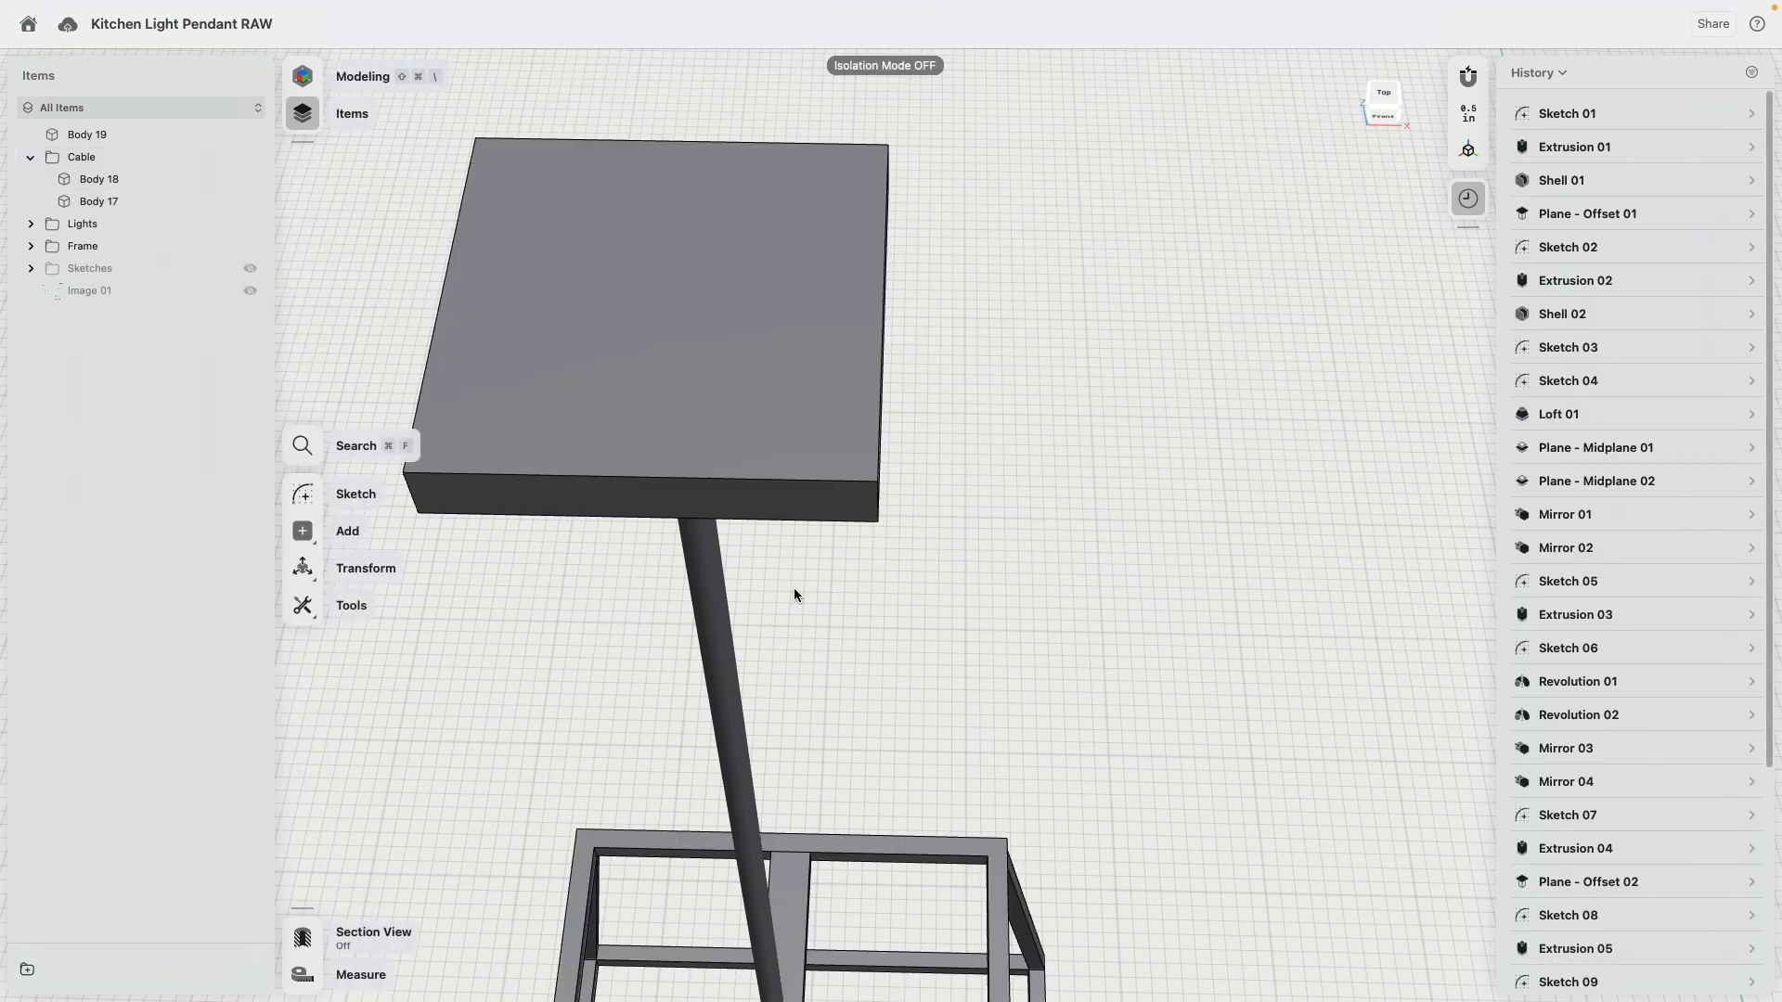
# Examine the gap between the cable rod's top face and the underside of the ceiling plate.
pyautogui.scroll(-5, 827, 602)
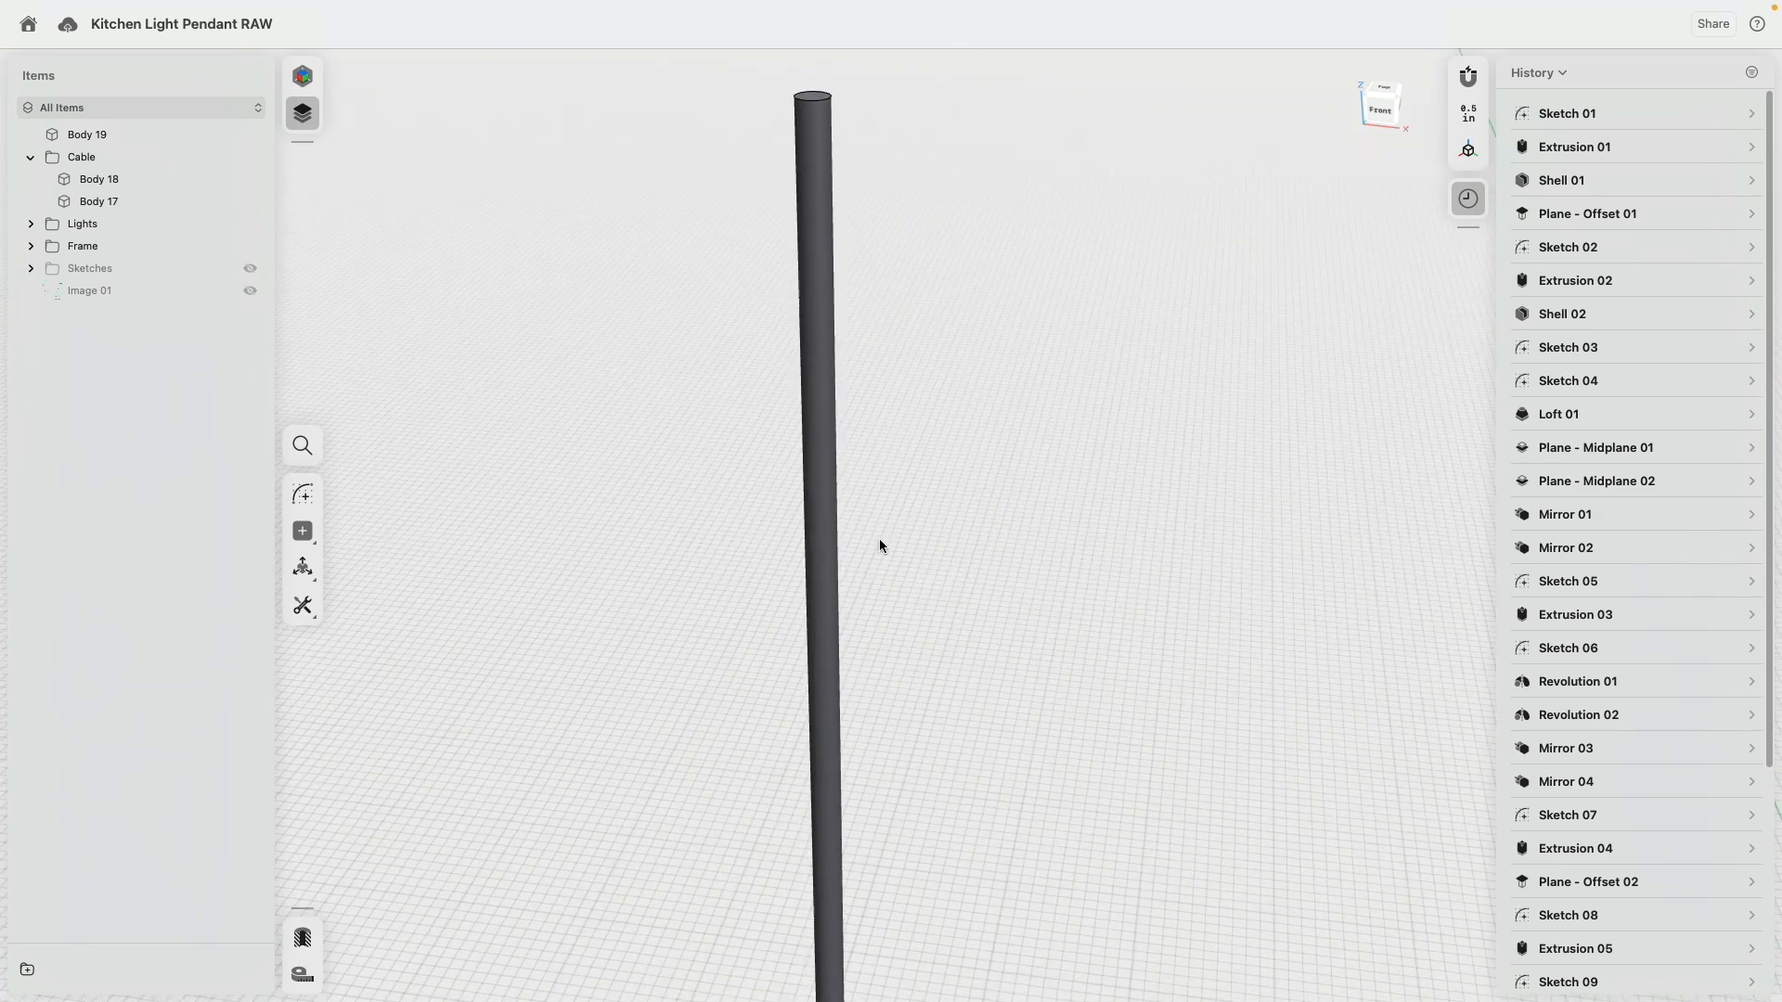
pyautogui.scroll(3, 879, 545)
pyautogui.scroll(-5, 1575, 495)
pyautogui.scroll(-2, 1575, 495)
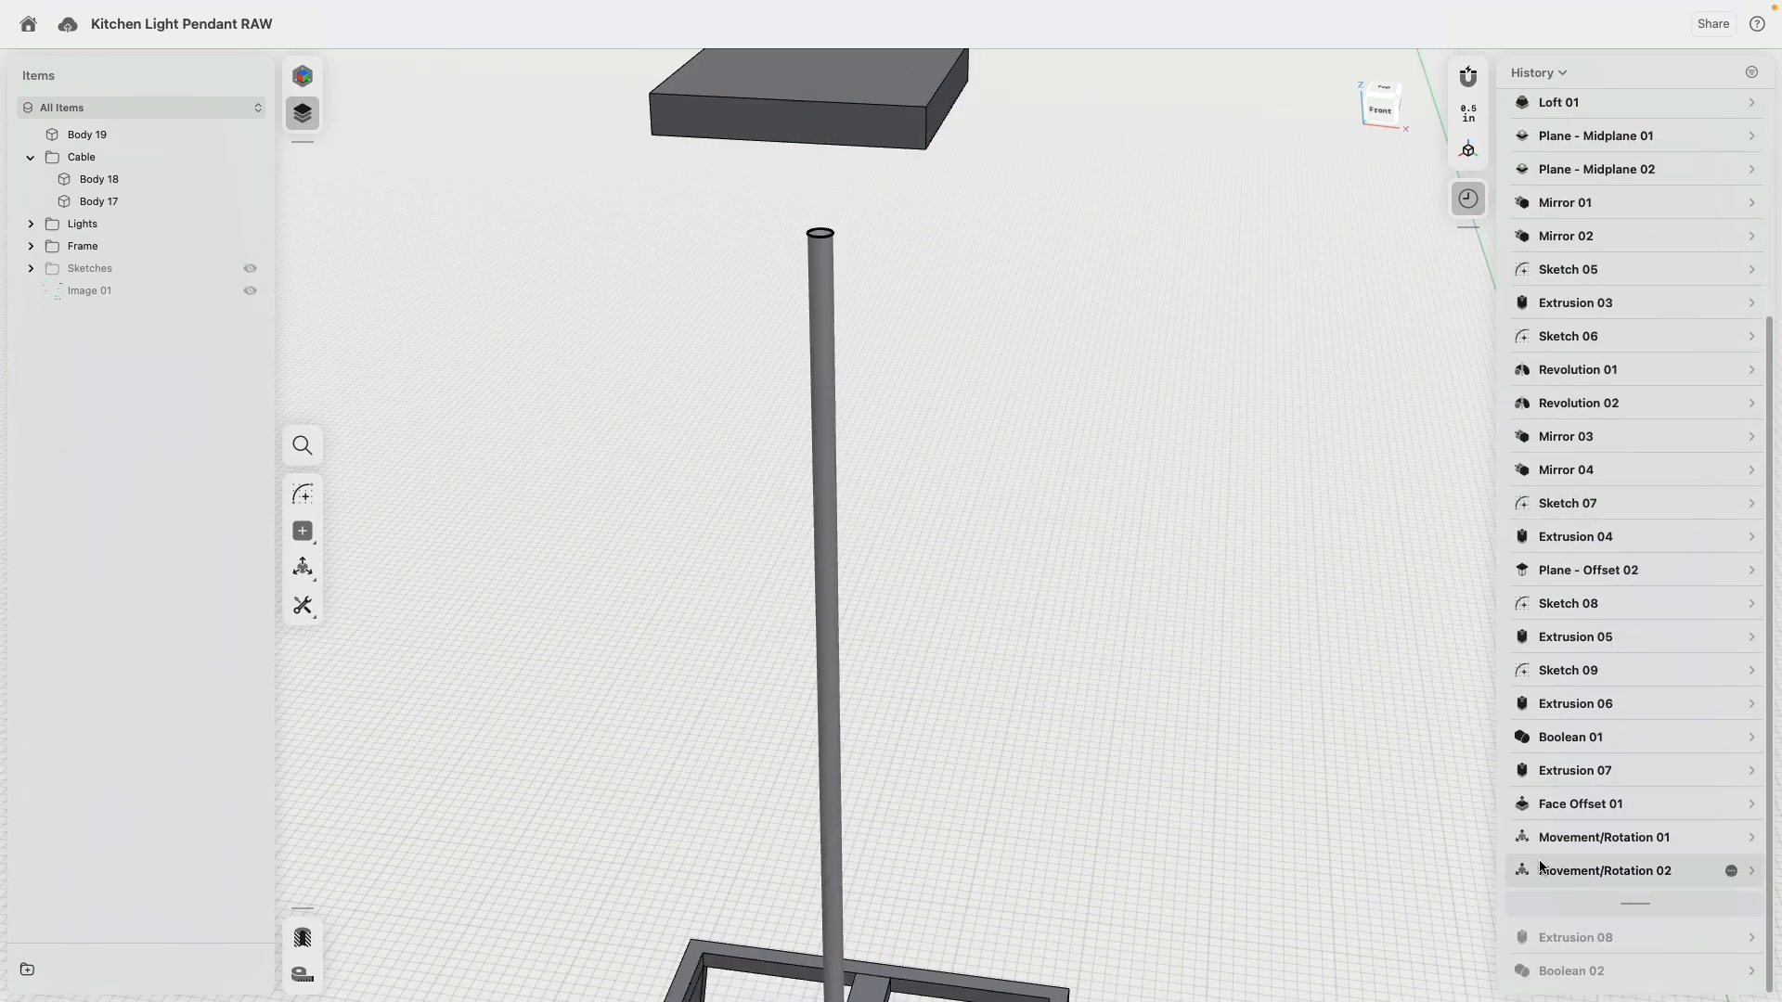
pyautogui.scroll(3, 816, 269)
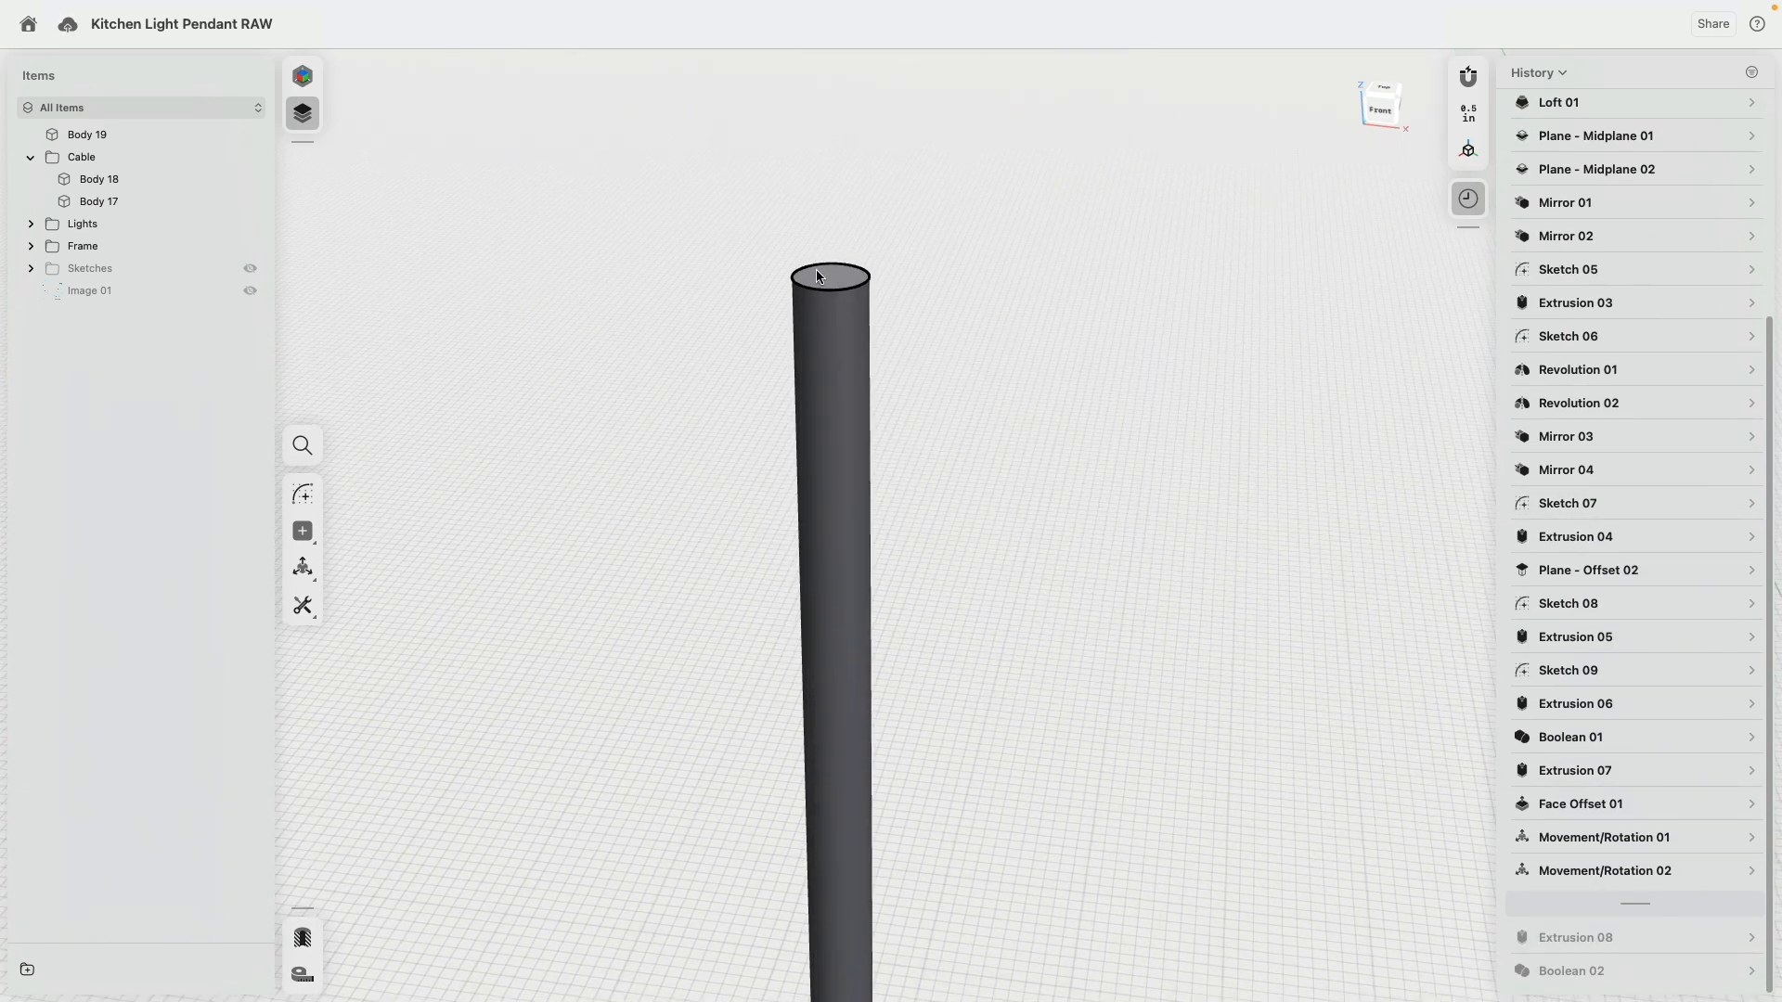
pyautogui.click(819, 271)
pyautogui.scroll(3, 662, 506)
pyautogui.scroll(5, 657, 515)
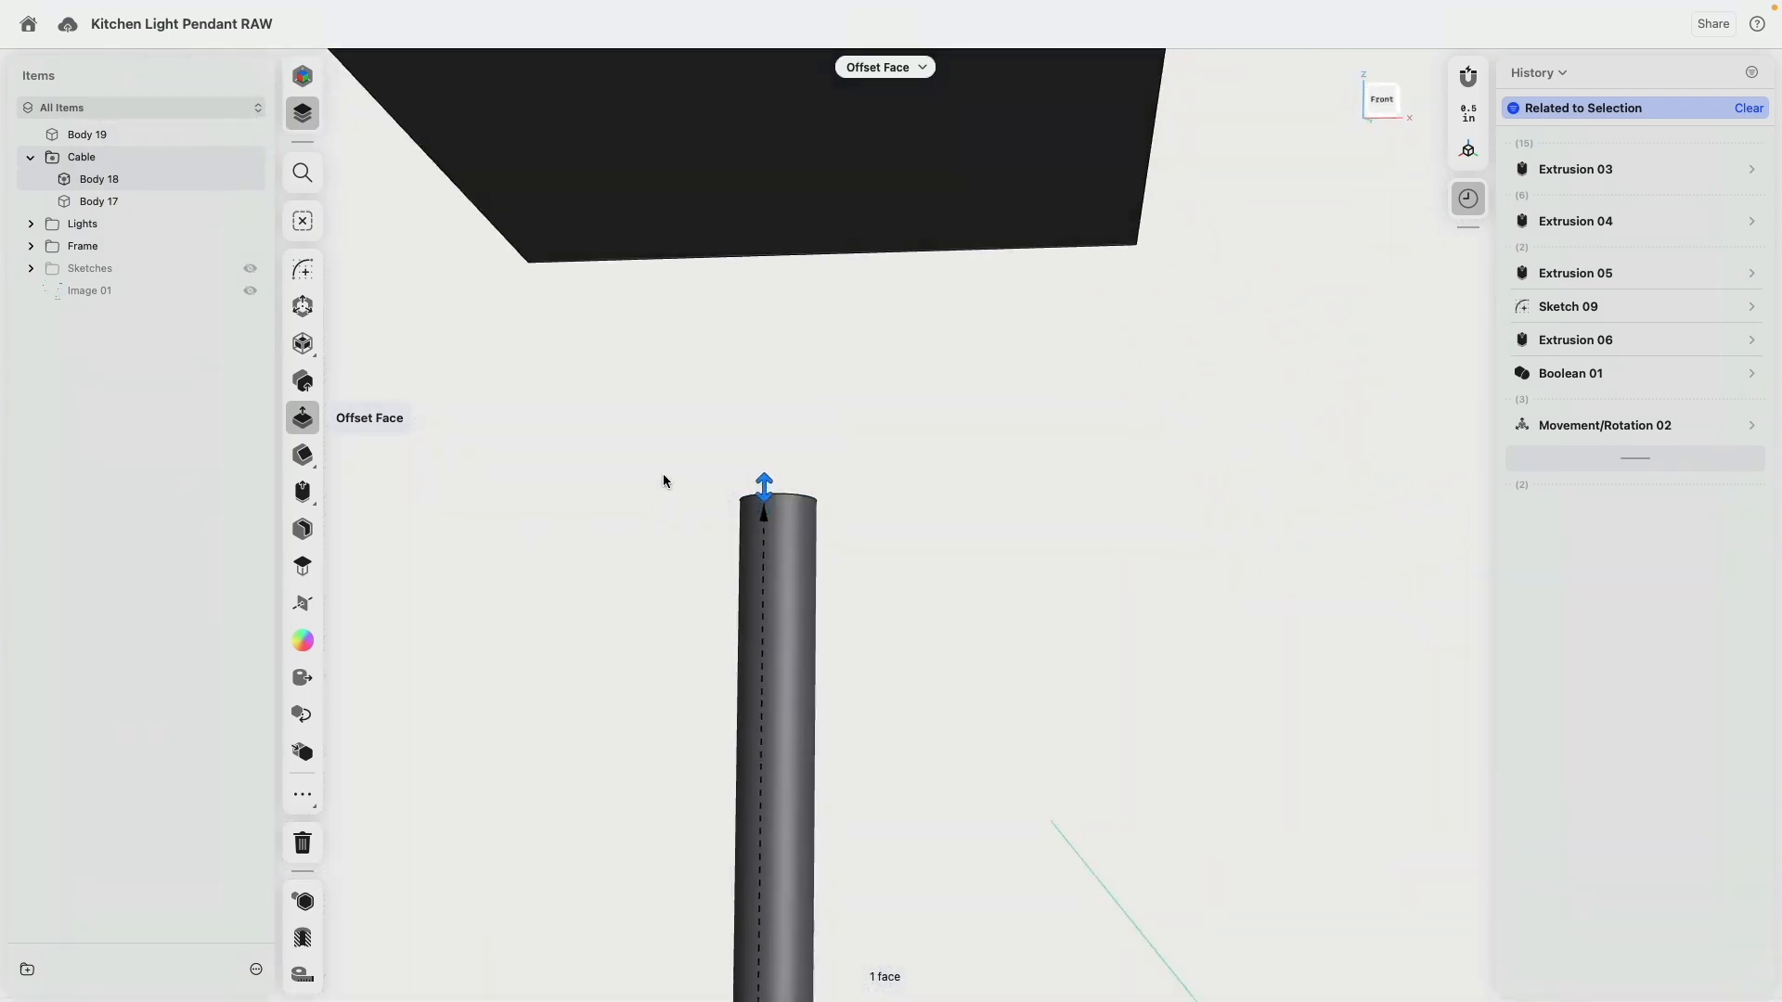
pyautogui.click(1136, 420)
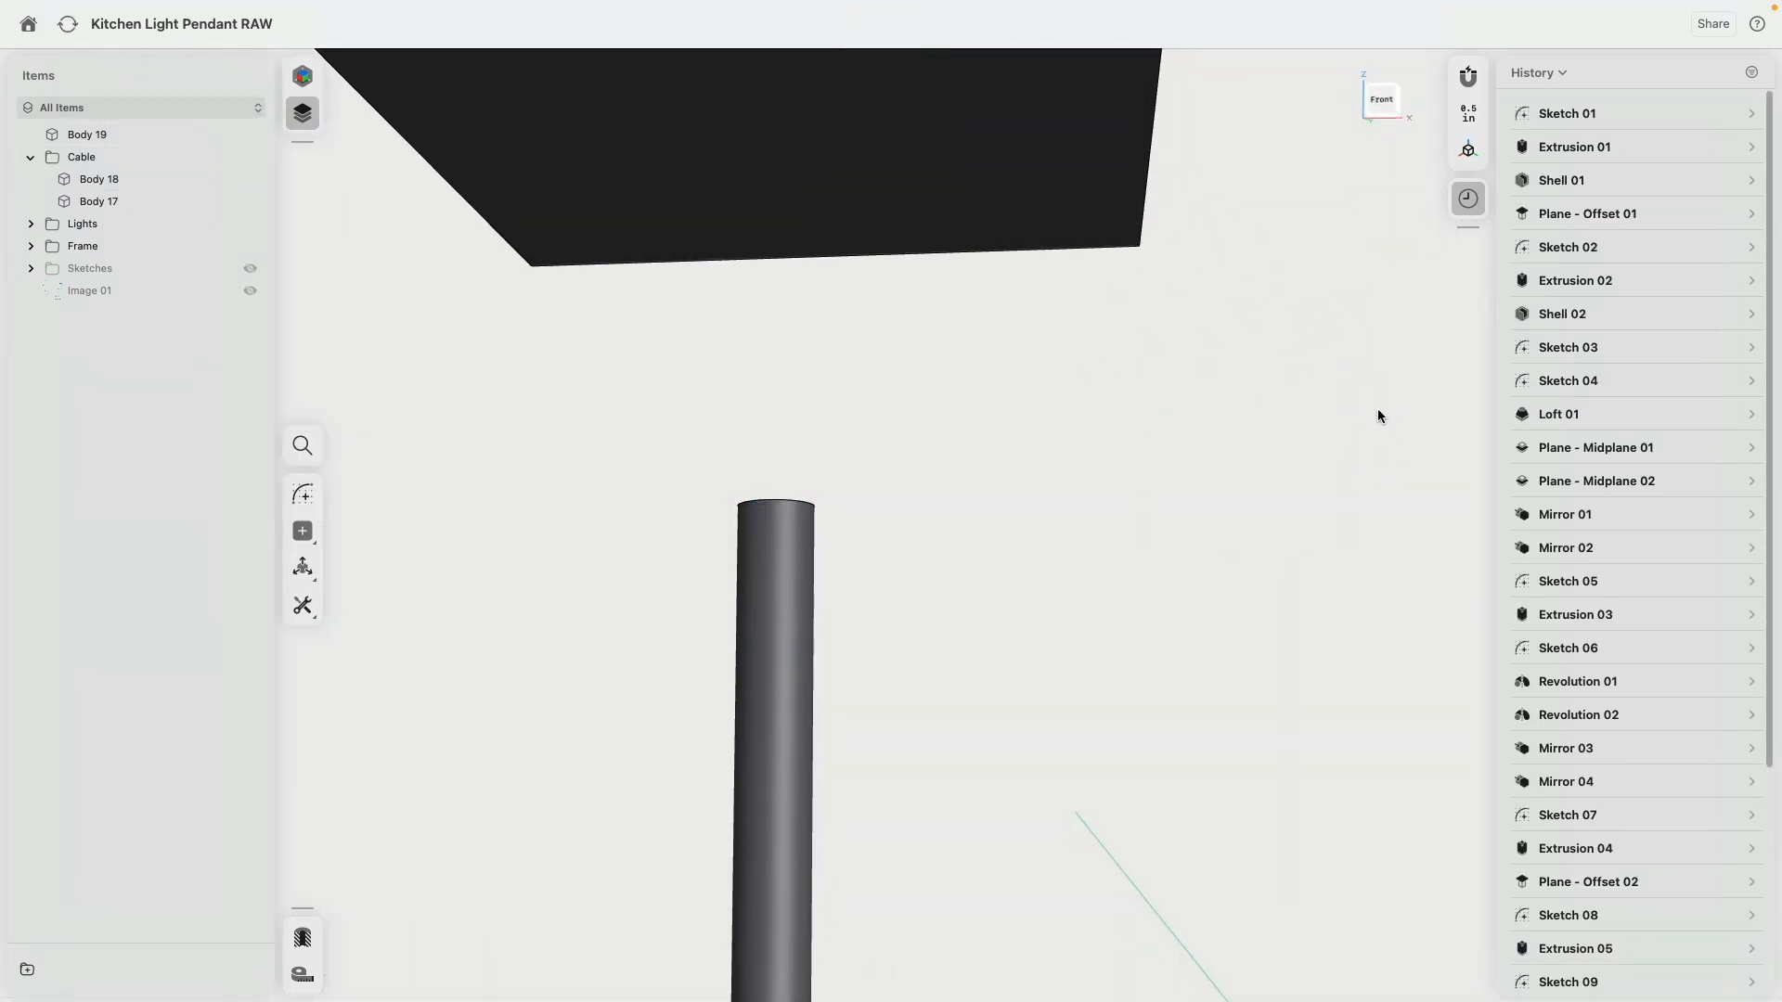
# Delete Movement/Rotation 01, Movement/Rotation 02, Extrusion 08 and Boolean 02 from the history.
pyautogui.scroll(-5, 1628, 431)
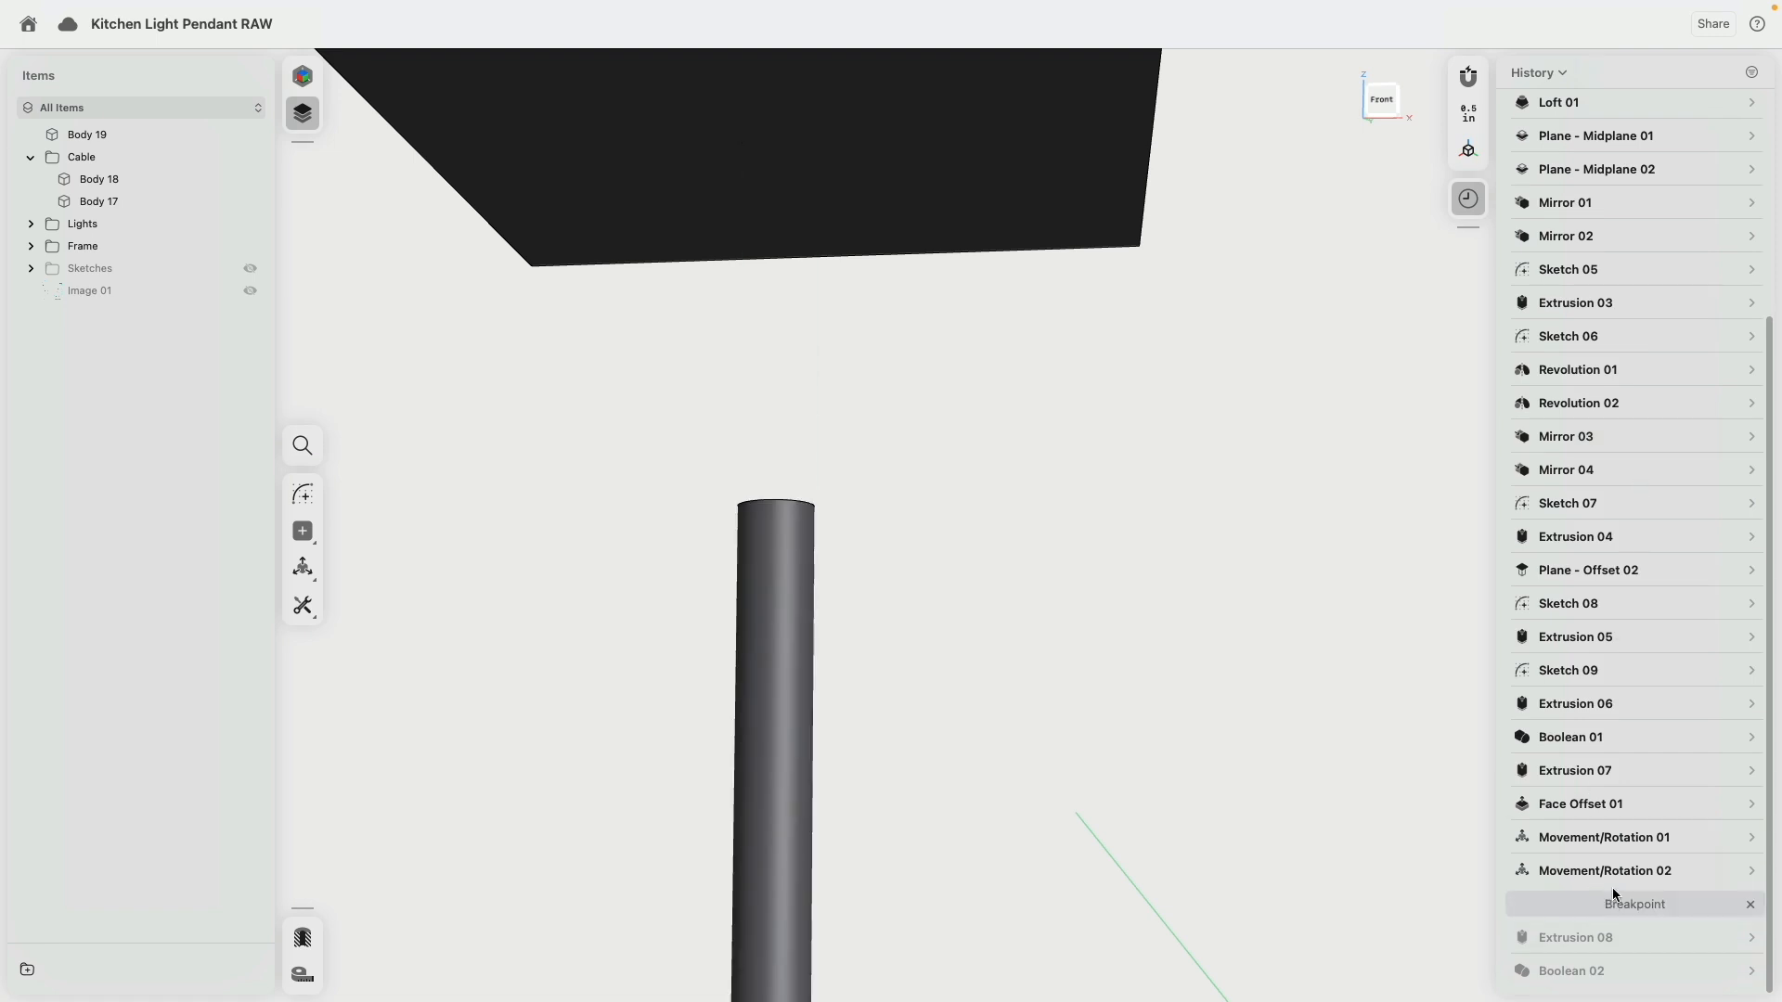
pyautogui.click(1599, 843)
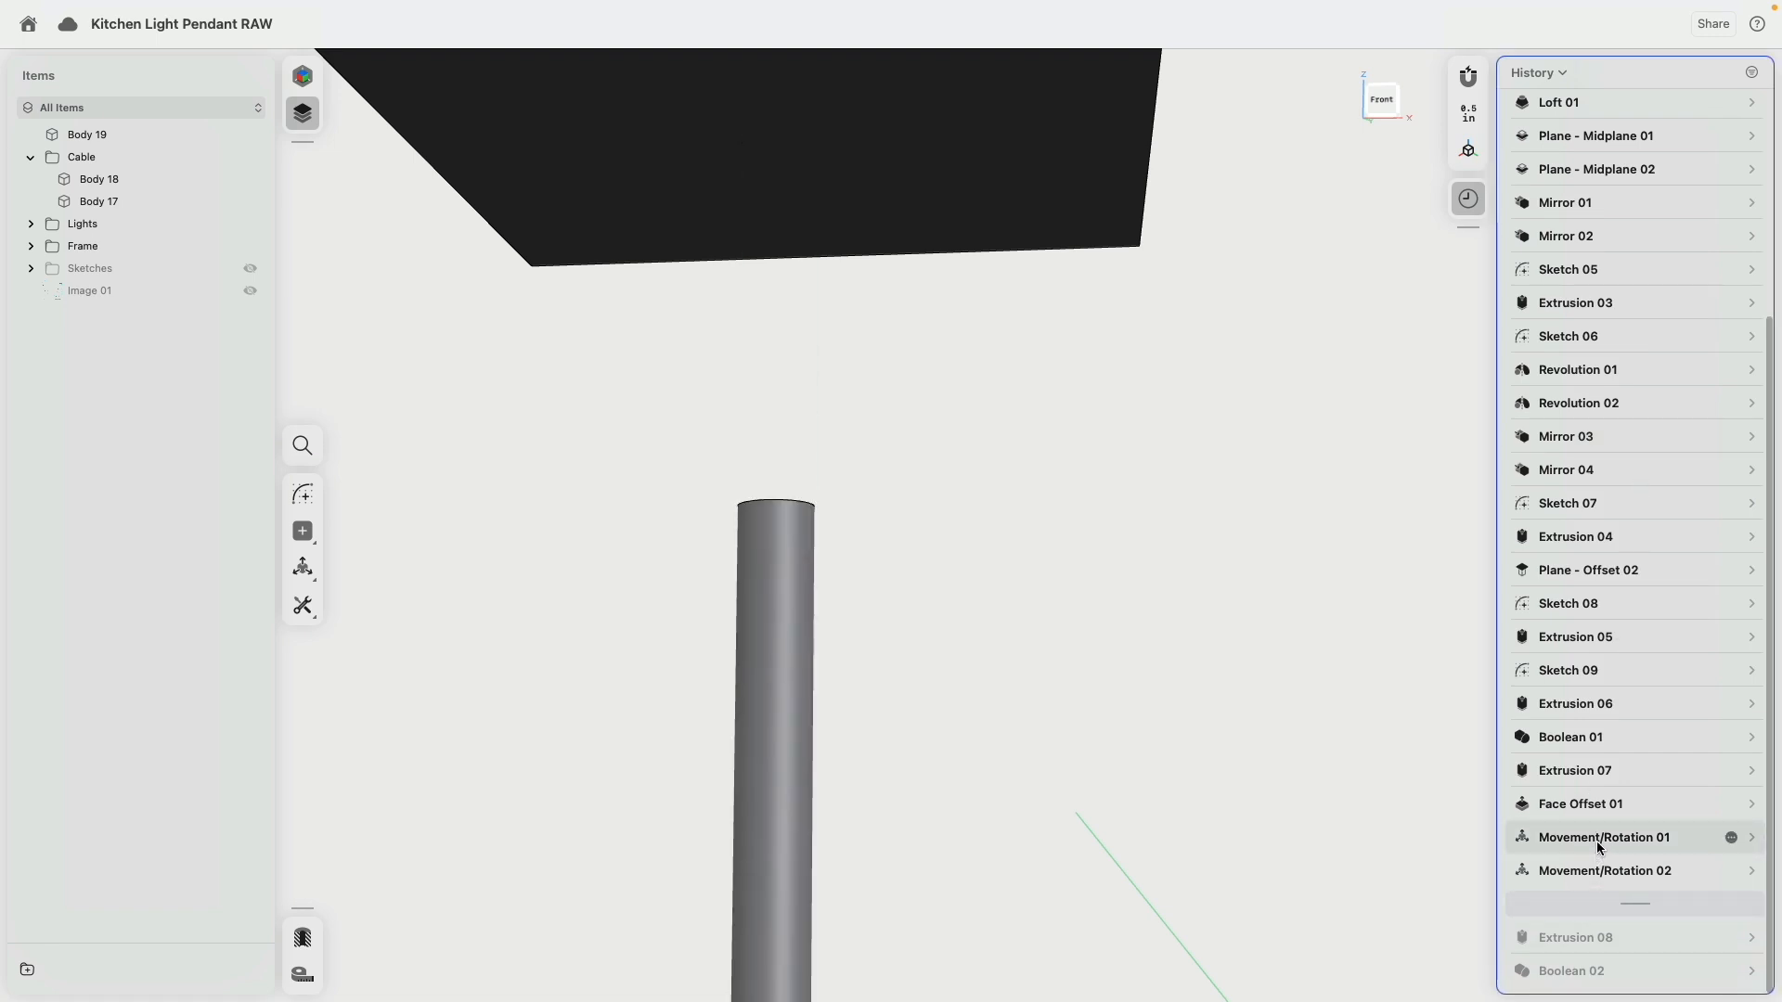
pyautogui.click(1599, 970)
pyautogui.keyDown('shift'); pyautogui.click(1582, 851); pyautogui.keyUp('shift')
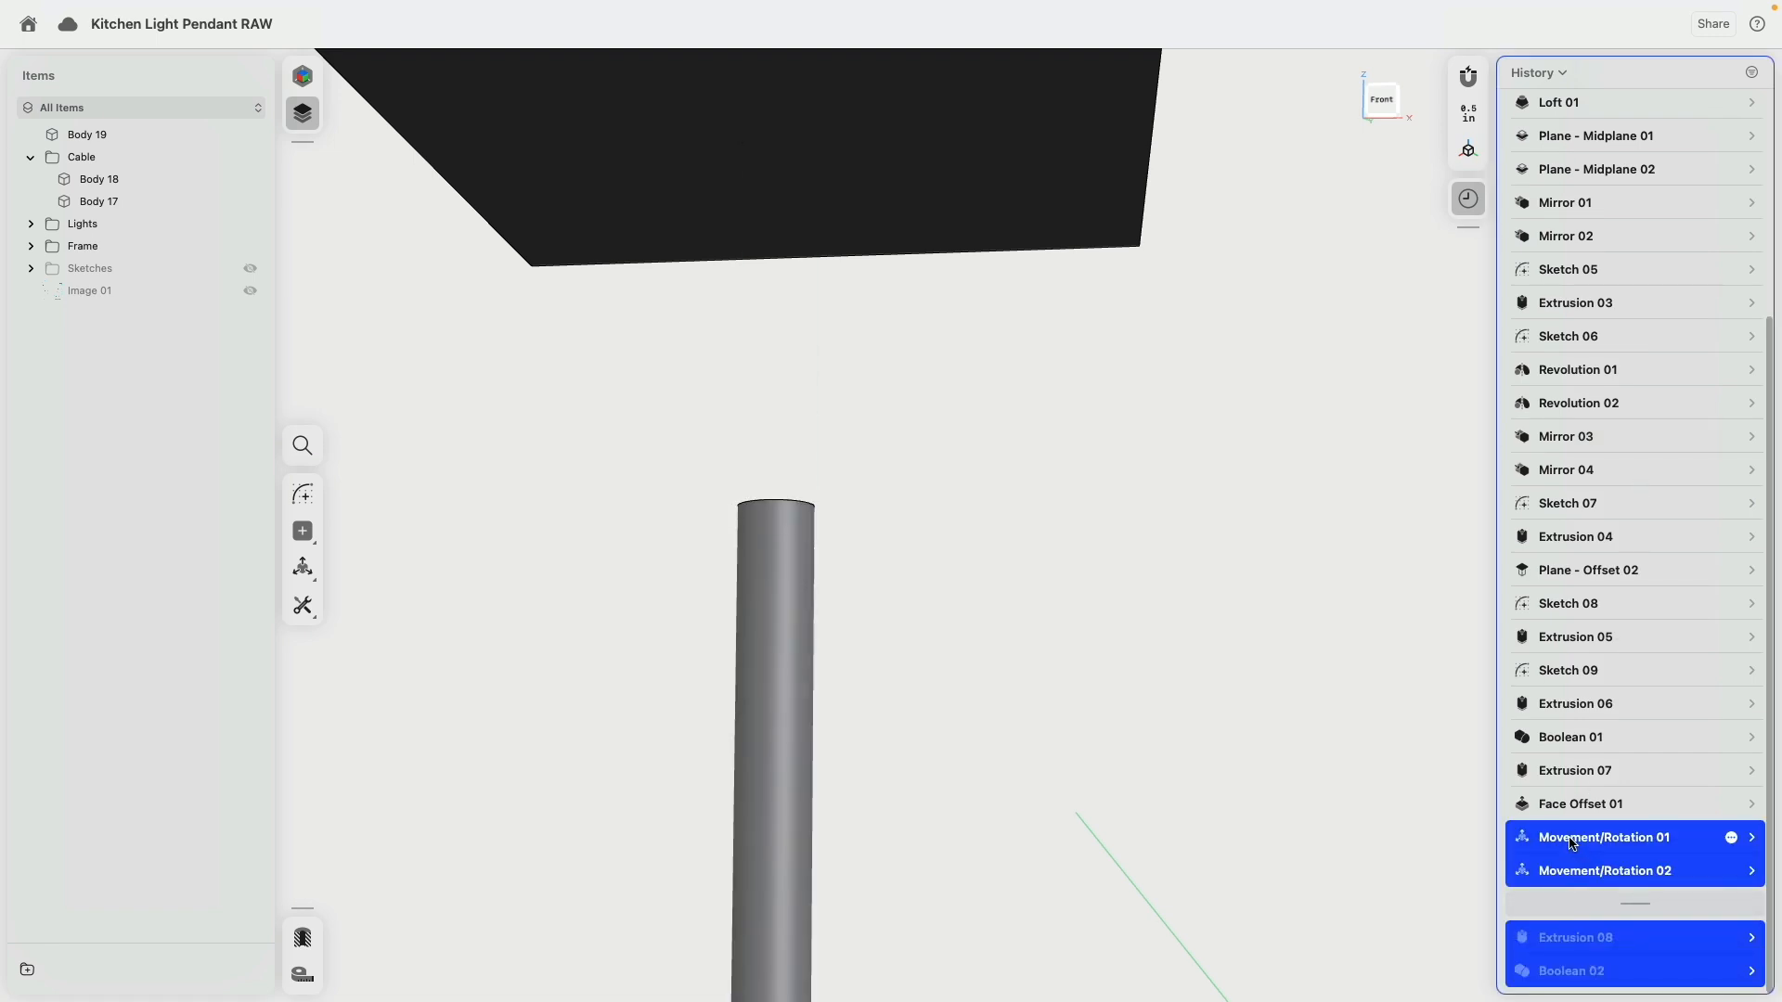
pyautogui.rightClick(1575, 944)
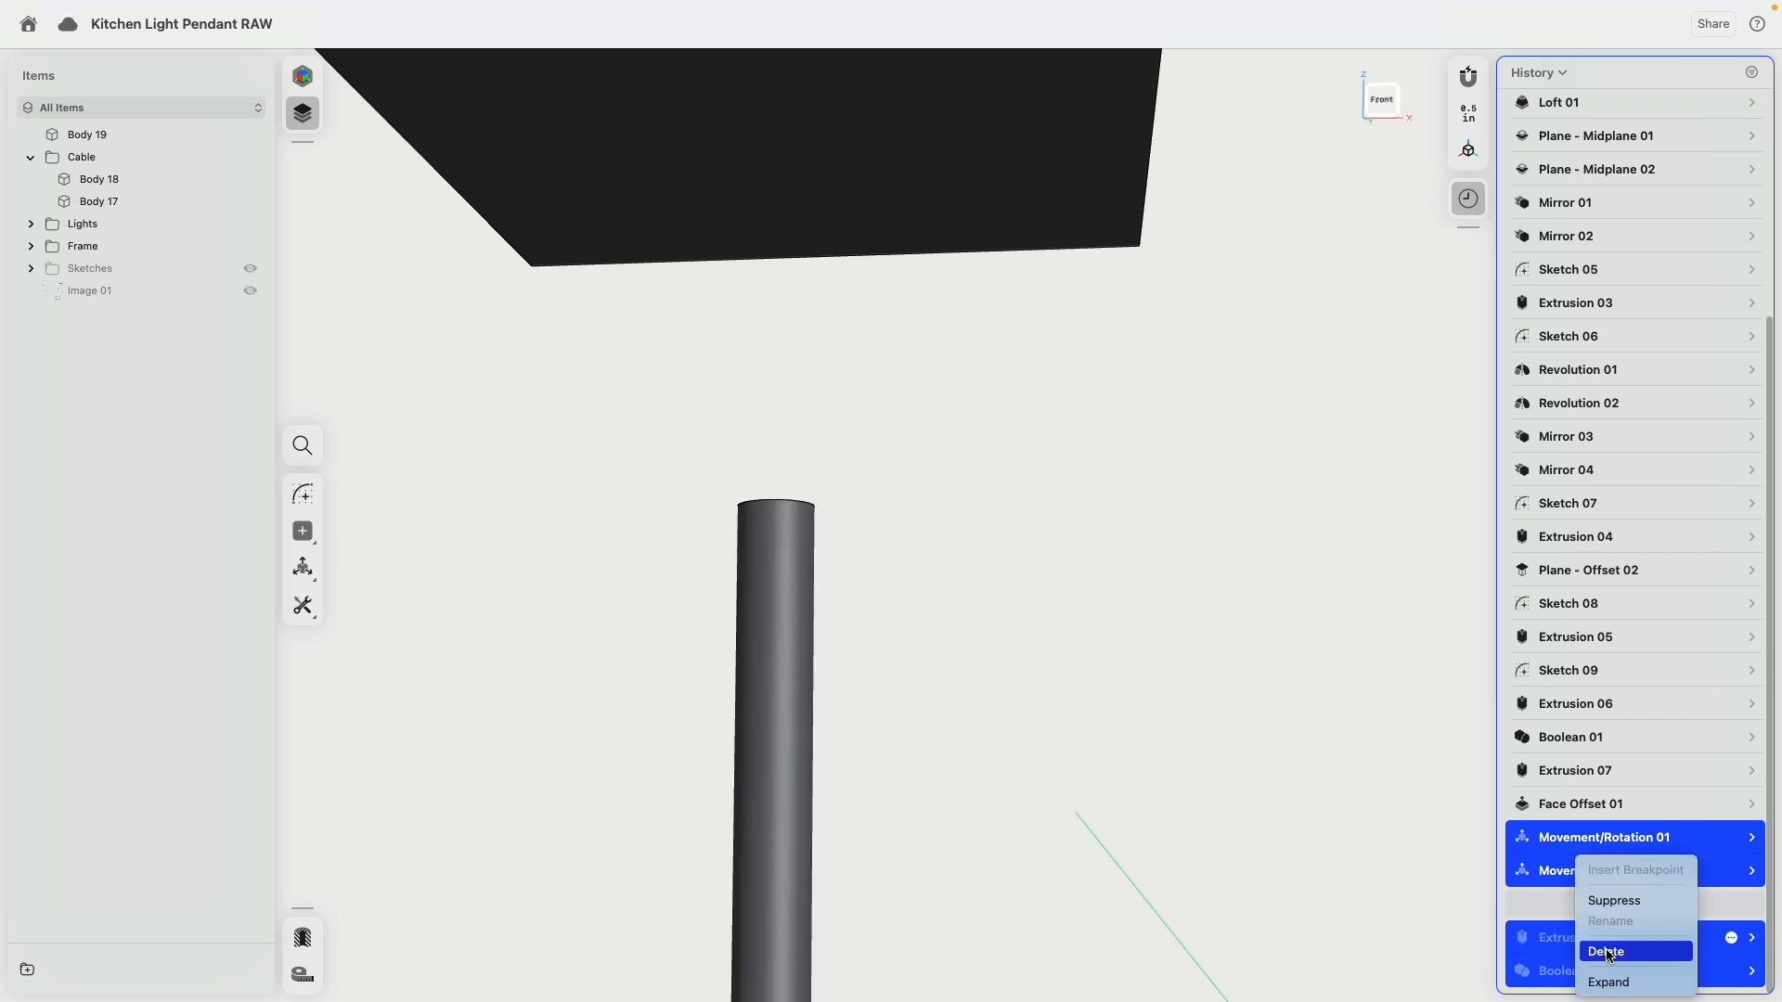
pyautogui.click(1607, 952)
# Isolate the cable rod and offset its top and bottom end faces inward together by about 1.75 inches.
pyautogui.click(714, 560)
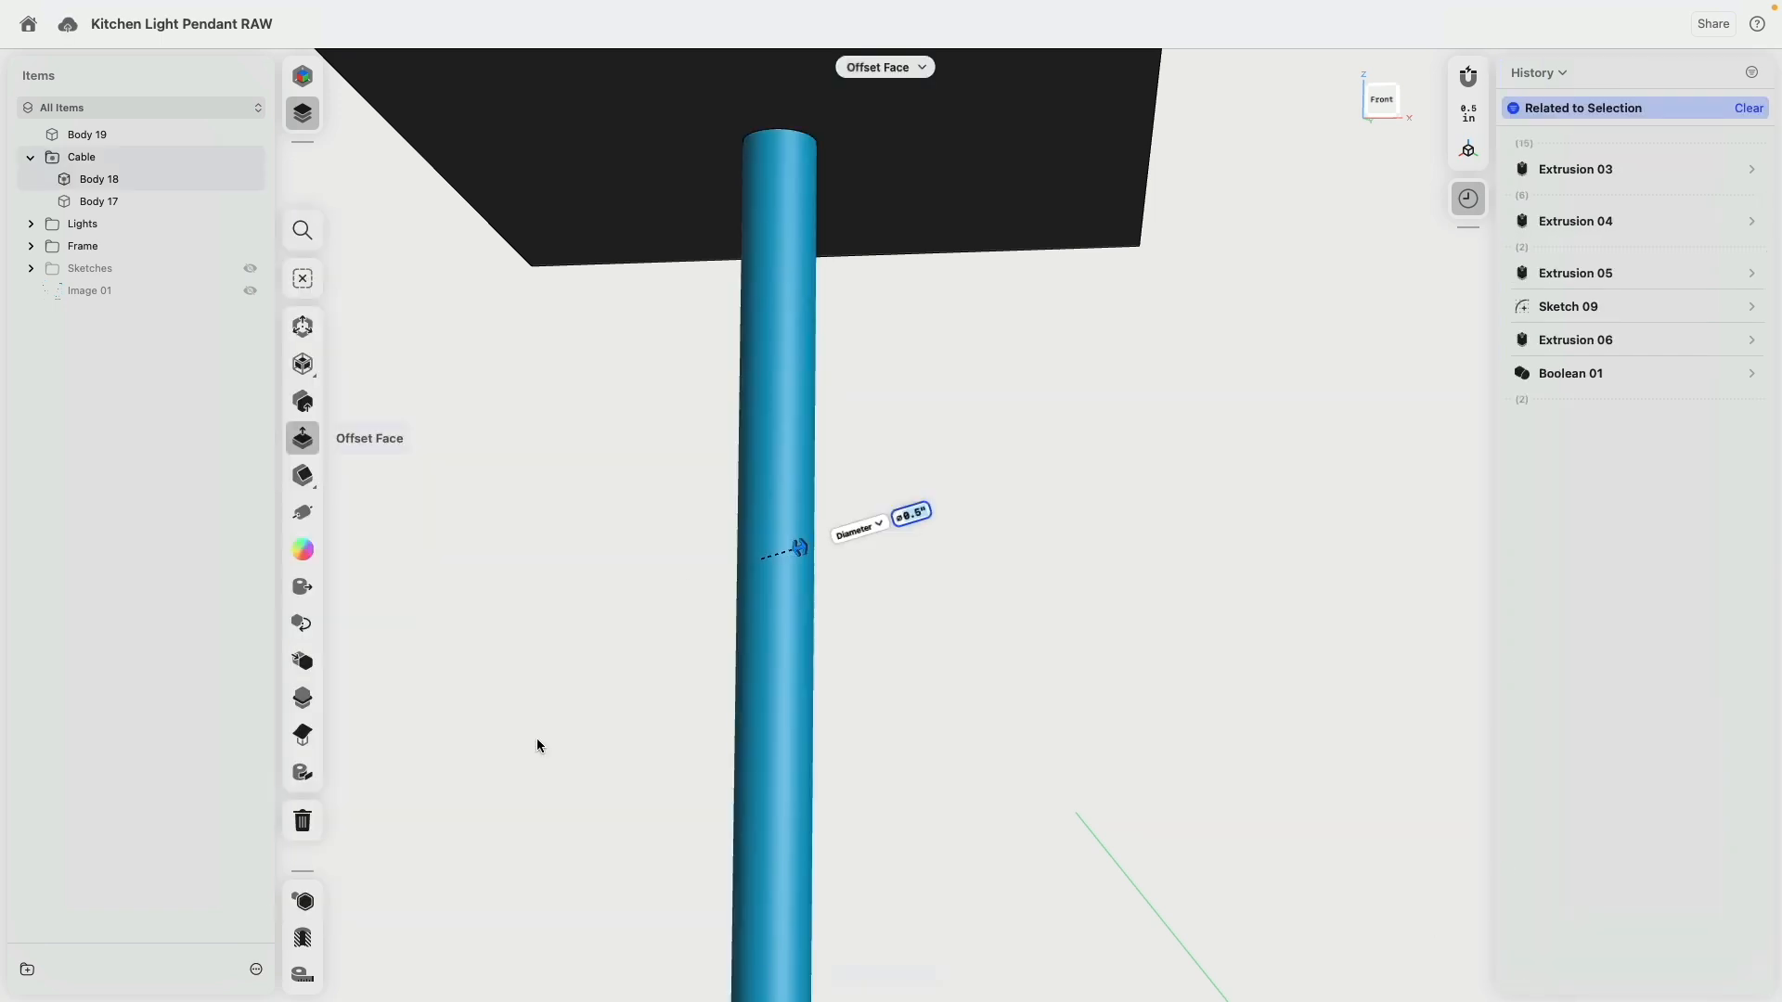
pyautogui.press('i')
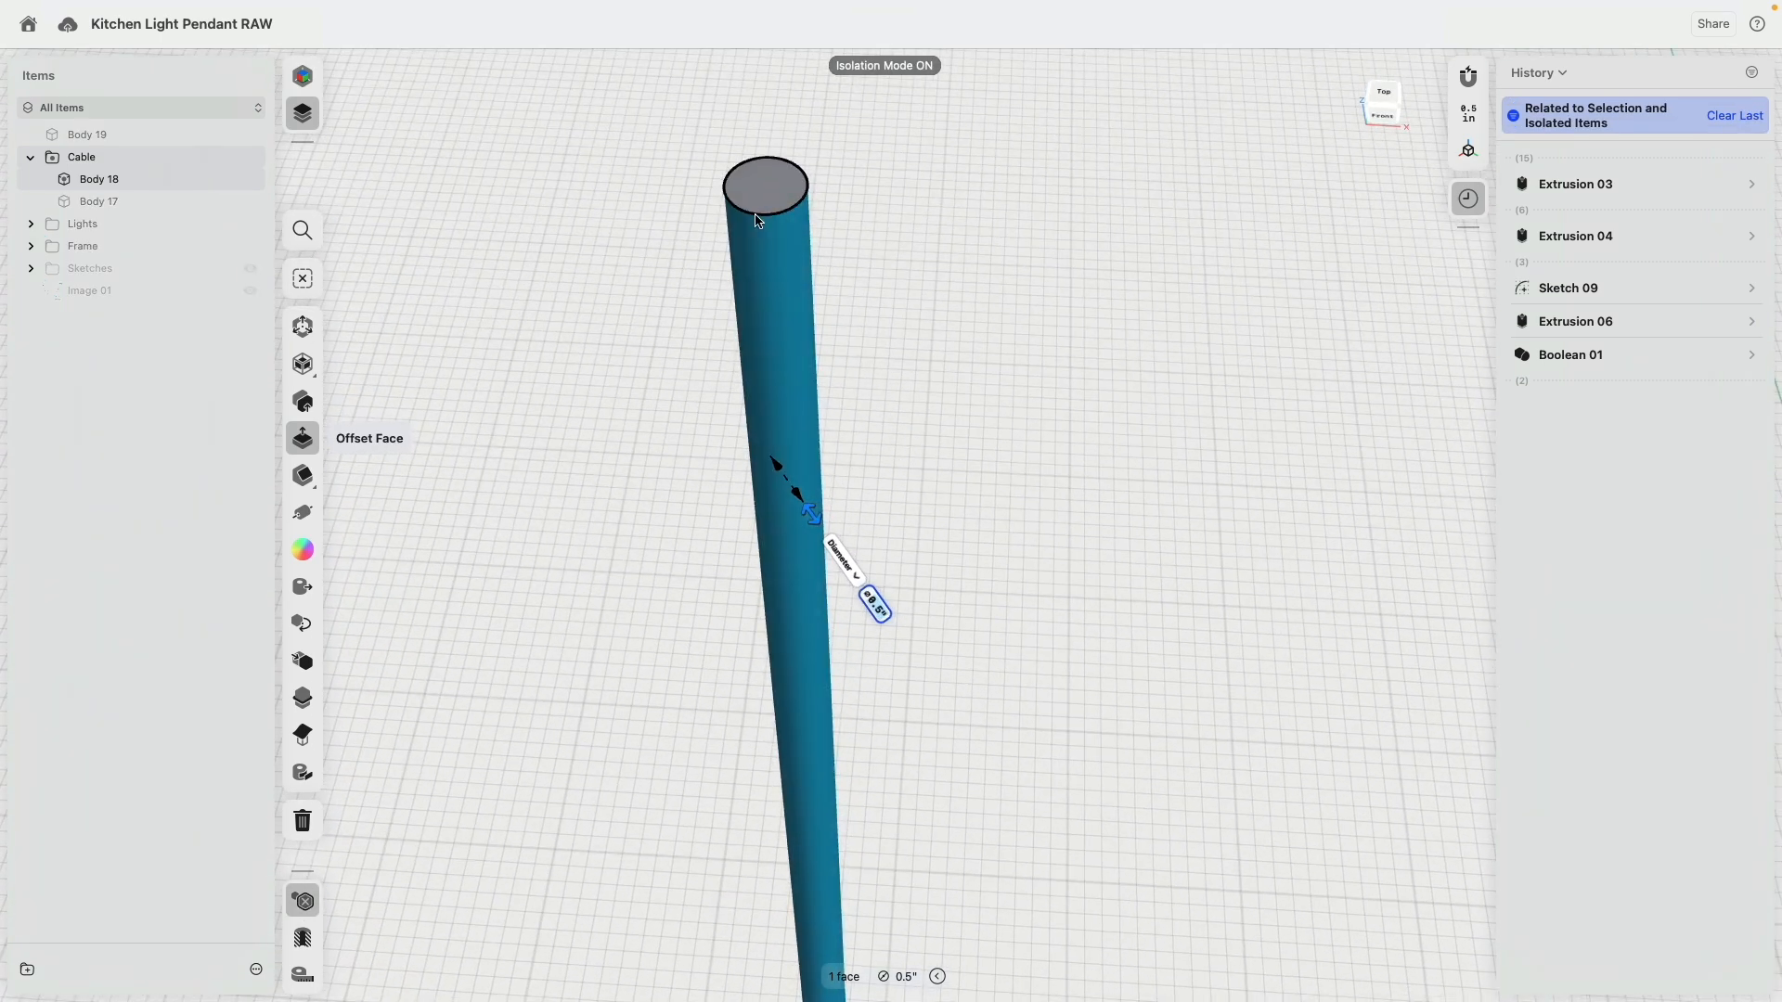
pyautogui.click(756, 197)
pyautogui.scroll(-3, 867, 429)
pyautogui.moveTo(962, 672); pyautogui.dragTo(946, 536, button='middle')
pyautogui.moveTo(947, 543)
pyautogui.mouseDown(button='right')
pyautogui.moveTo(943, 588)
pyautogui.moveTo(966, 551)
pyautogui.mouseUp(button='right')
pyautogui.moveTo(907, 603); pyautogui.dragTo(877, 614, button='right')
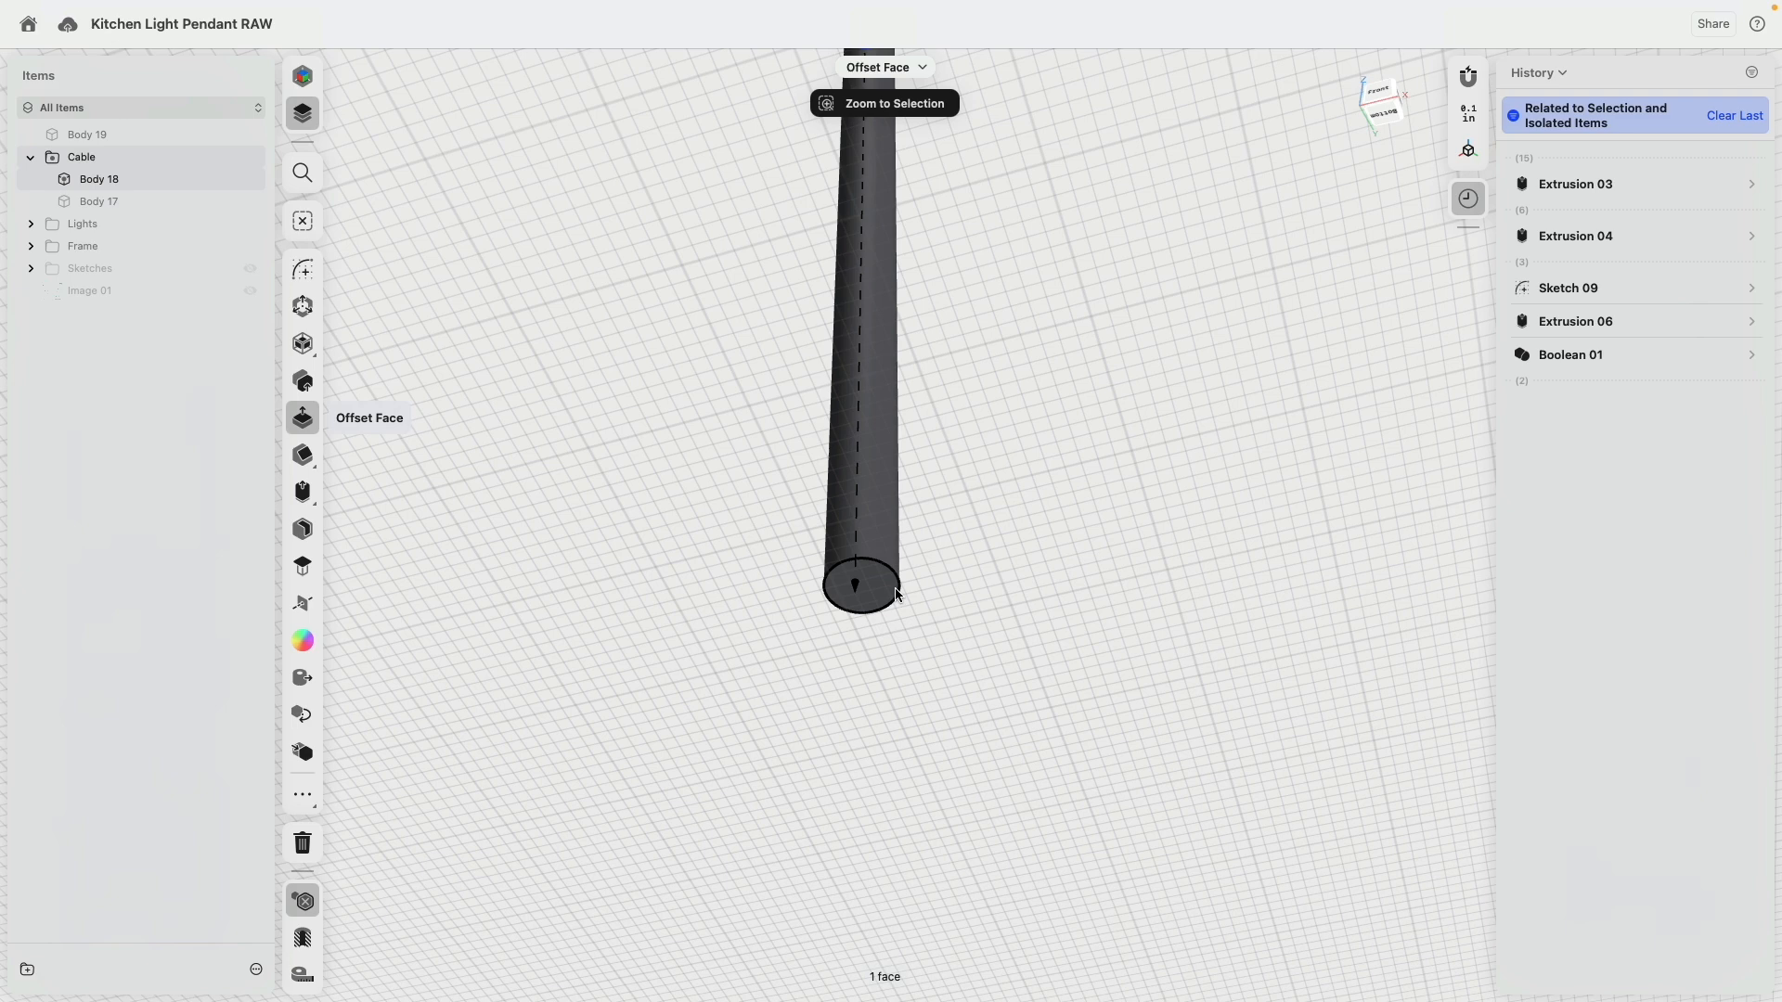
pyautogui.click(877, 594)
pyautogui.moveTo(892, 579); pyautogui.dragTo(912, 482)
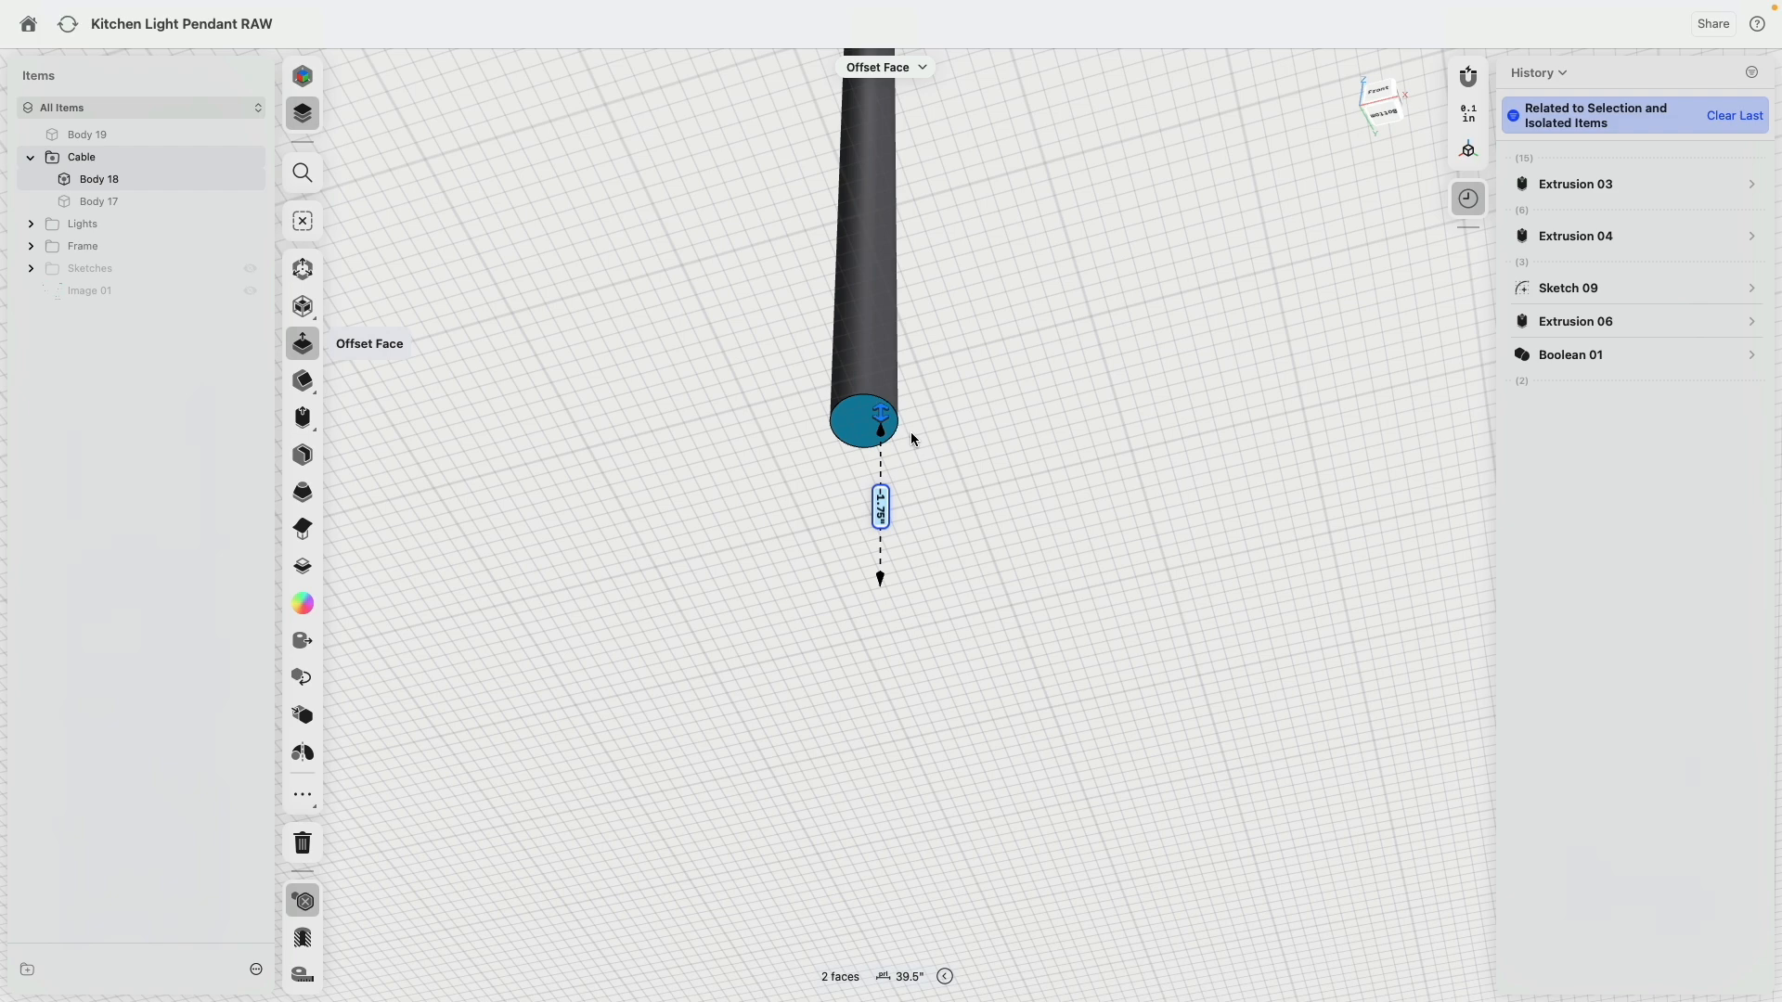
pyautogui.click(1081, 466)
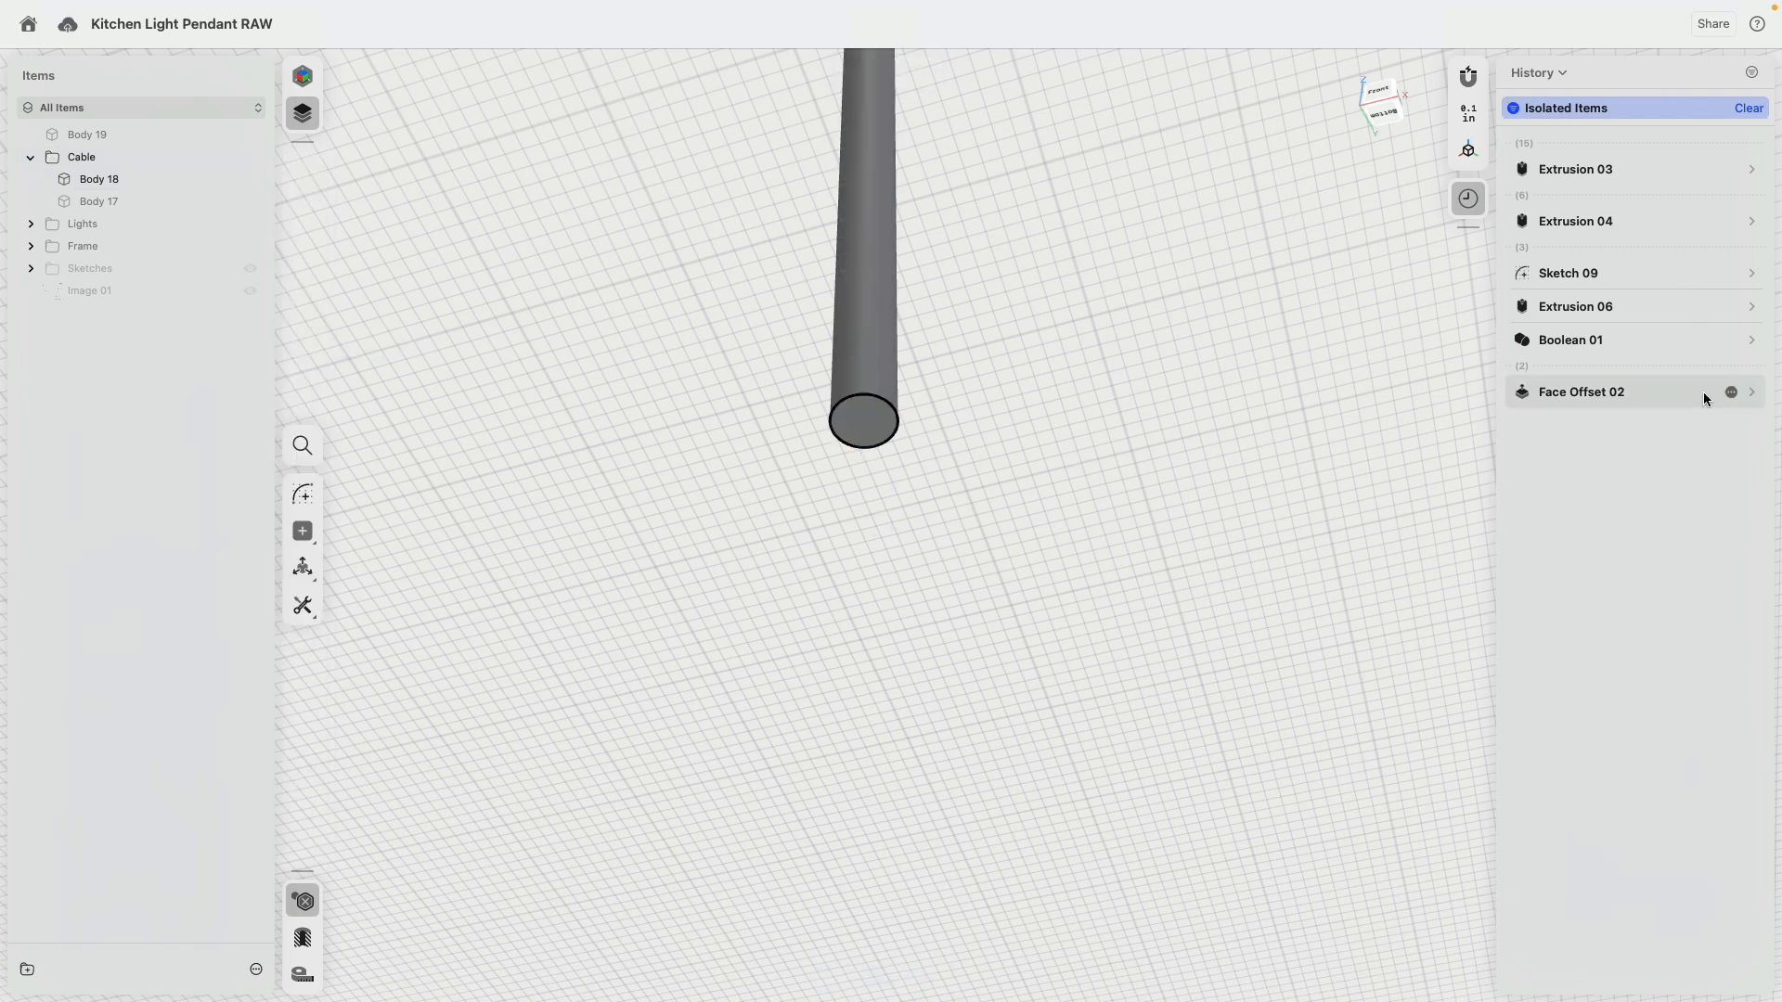
# Set the offset distance of Face Offset 02 to -2 inches and turn off isolation.
pyautogui.click(1751, 394)
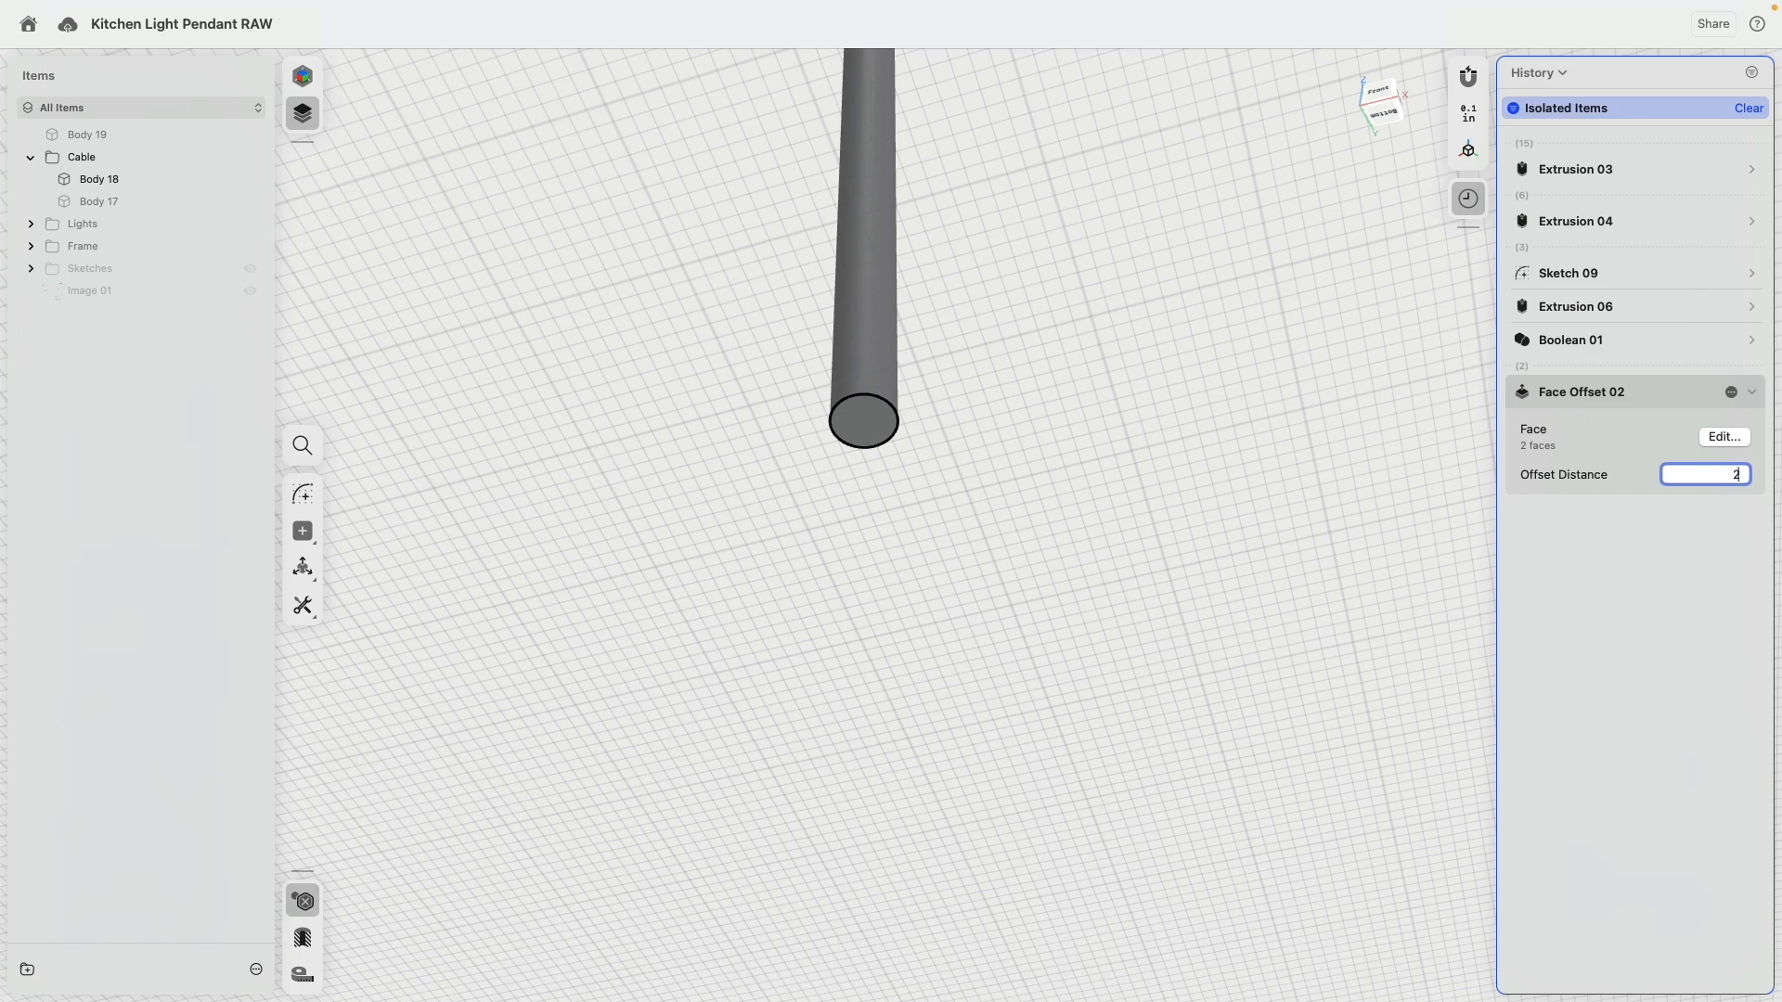
pyautogui.press('Return')
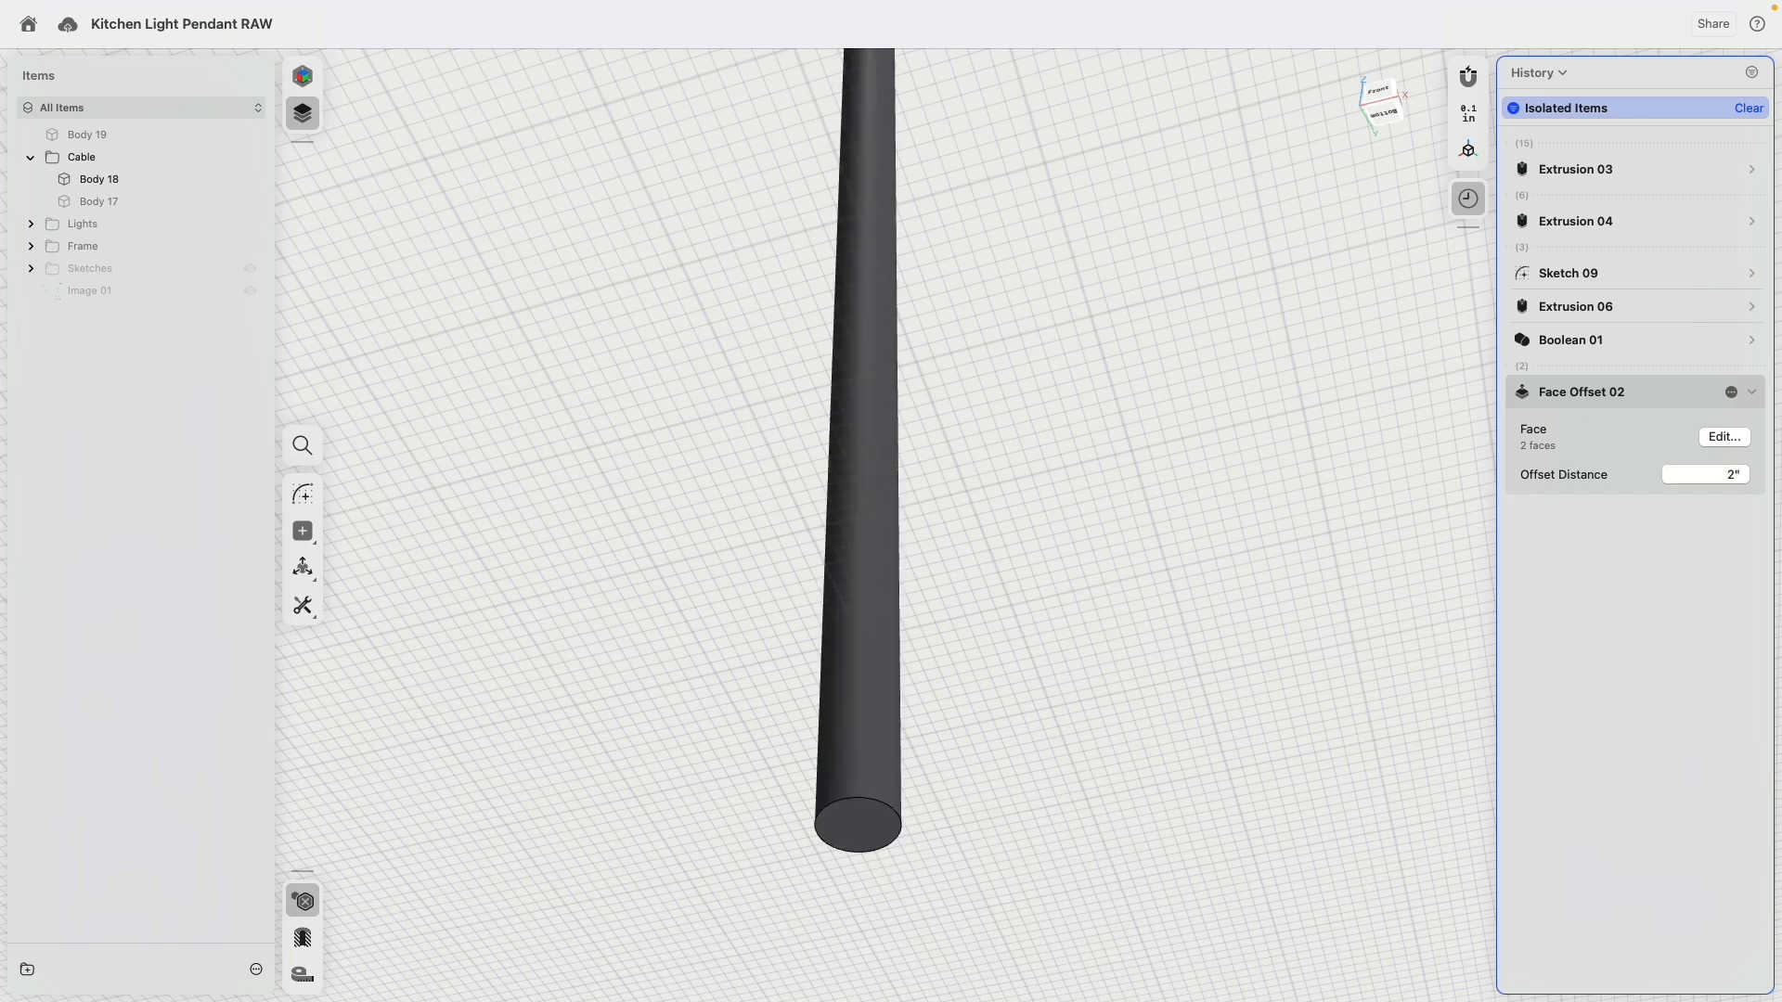
pyautogui.write('-2')
pyautogui.press('Return')
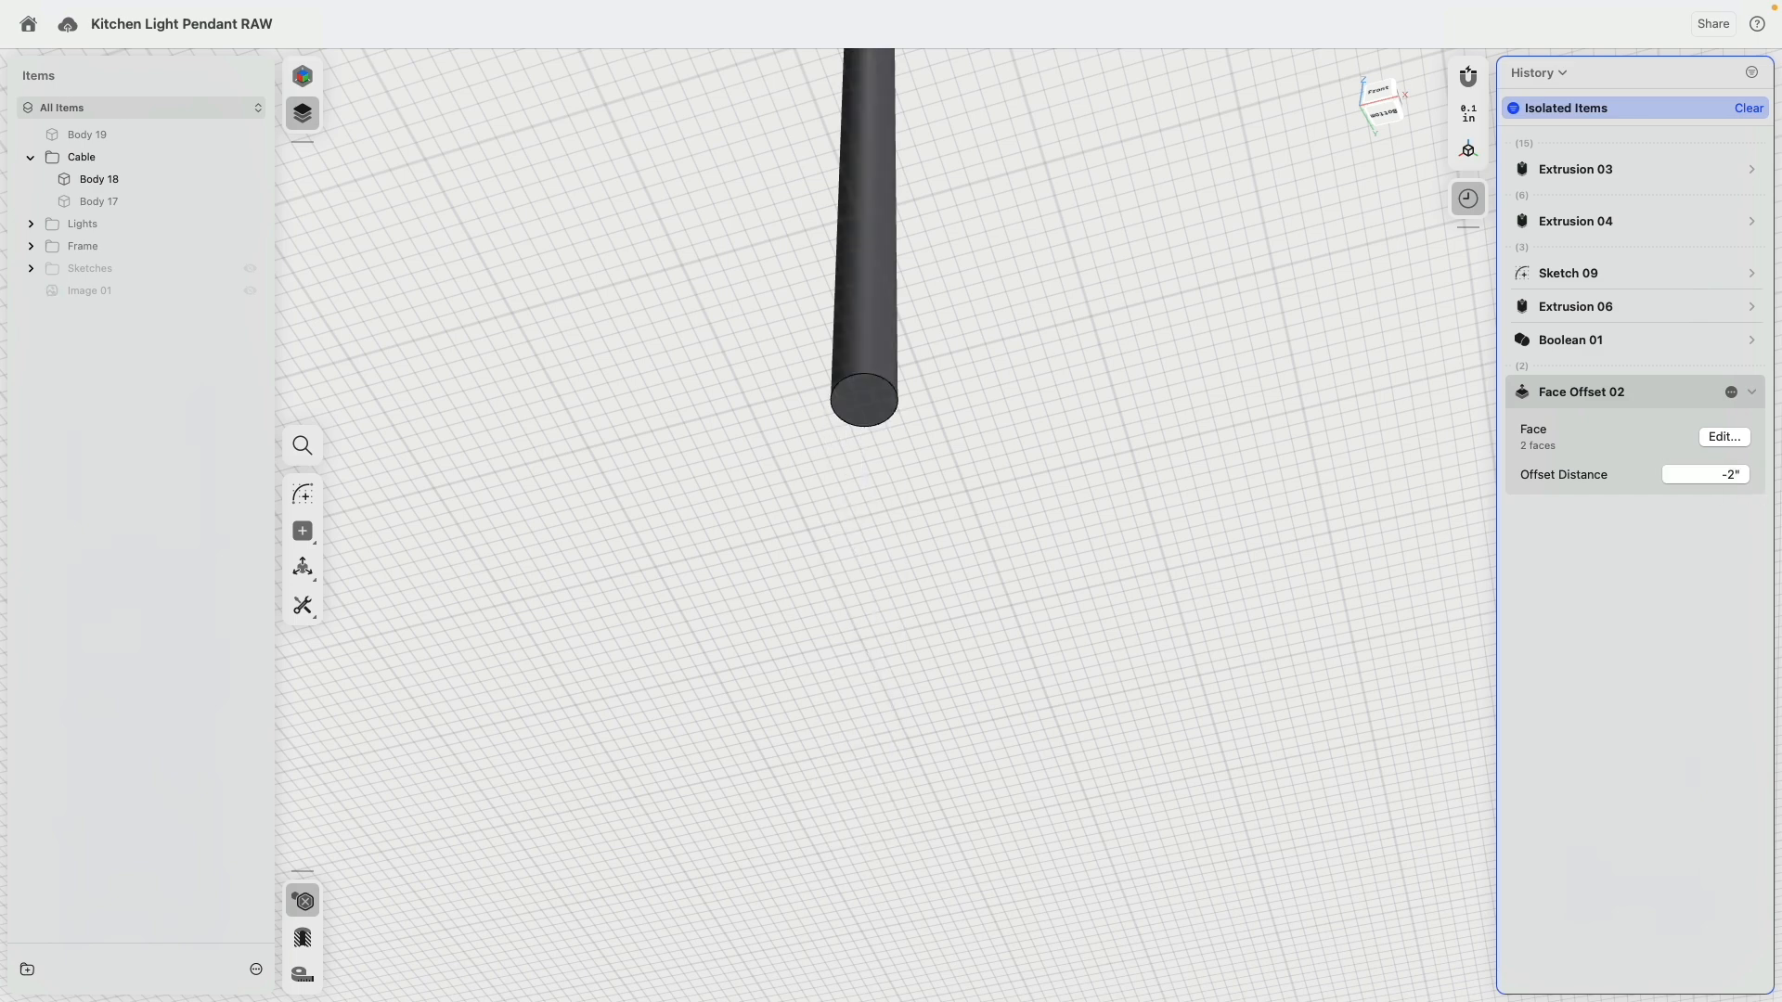
pyautogui.click(303, 900)
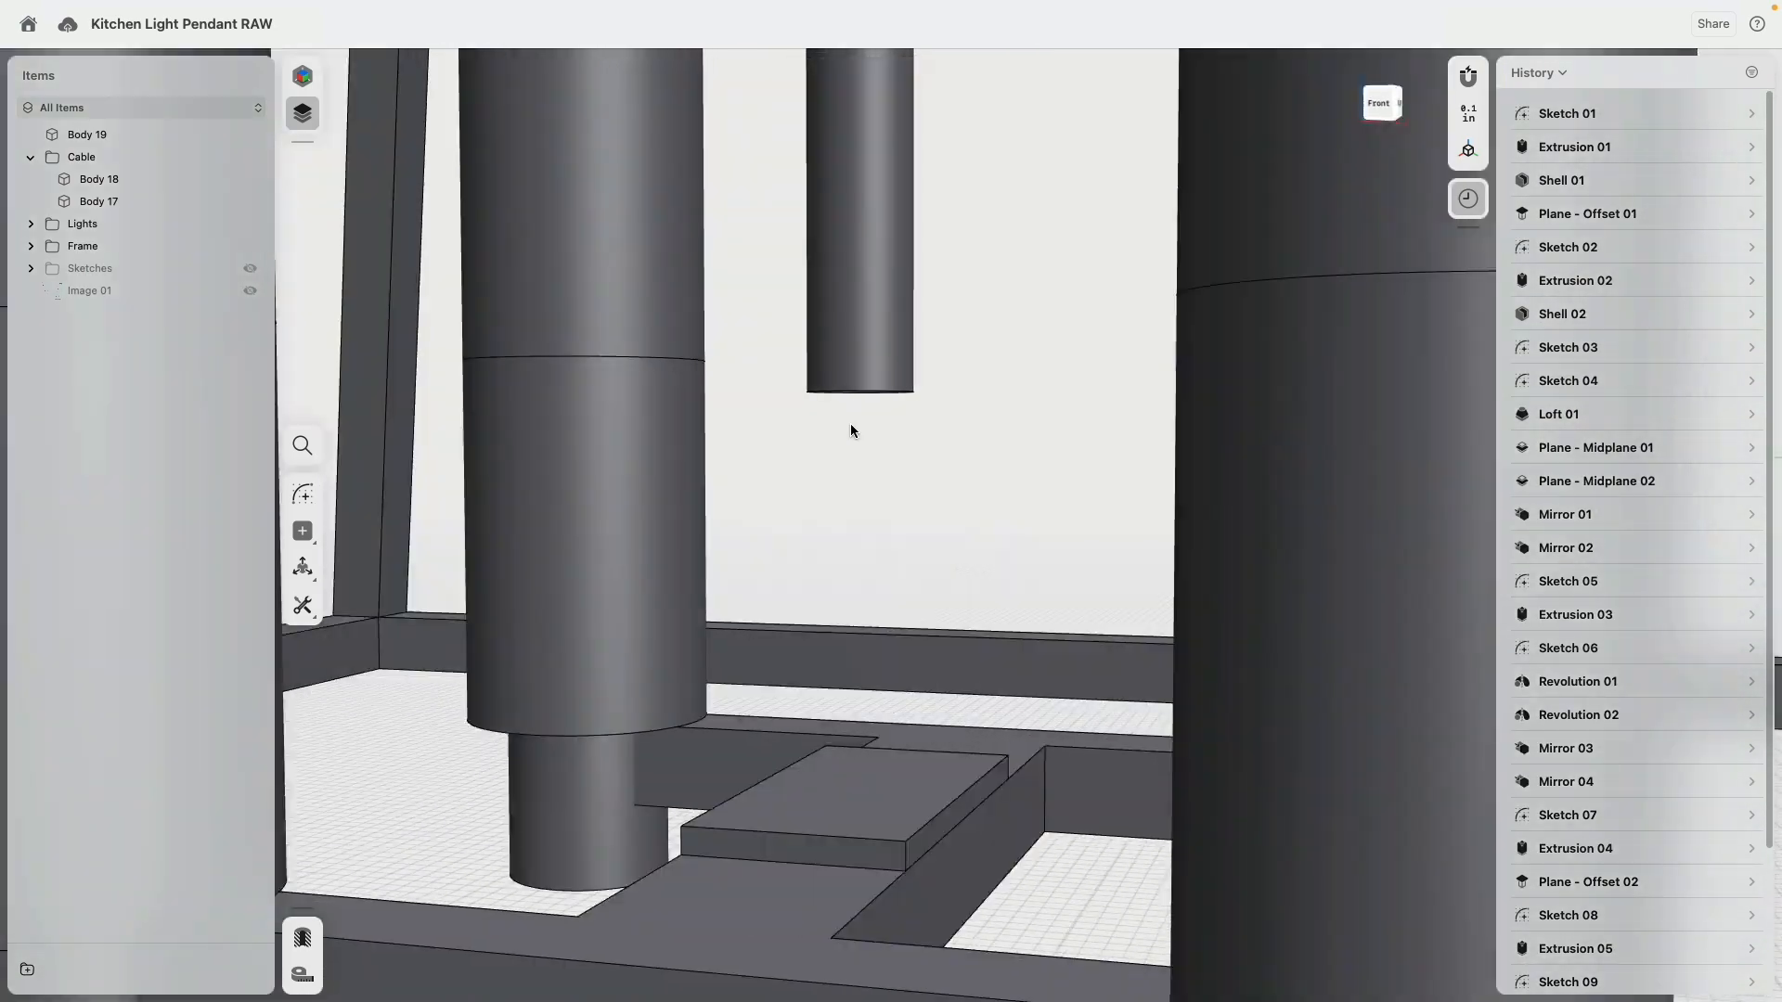
# Extrude the cable rod's bottom face down to the top of the raised bracket block as a new body.
pyautogui.moveTo(850, 423); pyautogui.dragTo(865, 399, button='right')
pyautogui.scroll(3, 865, 399)
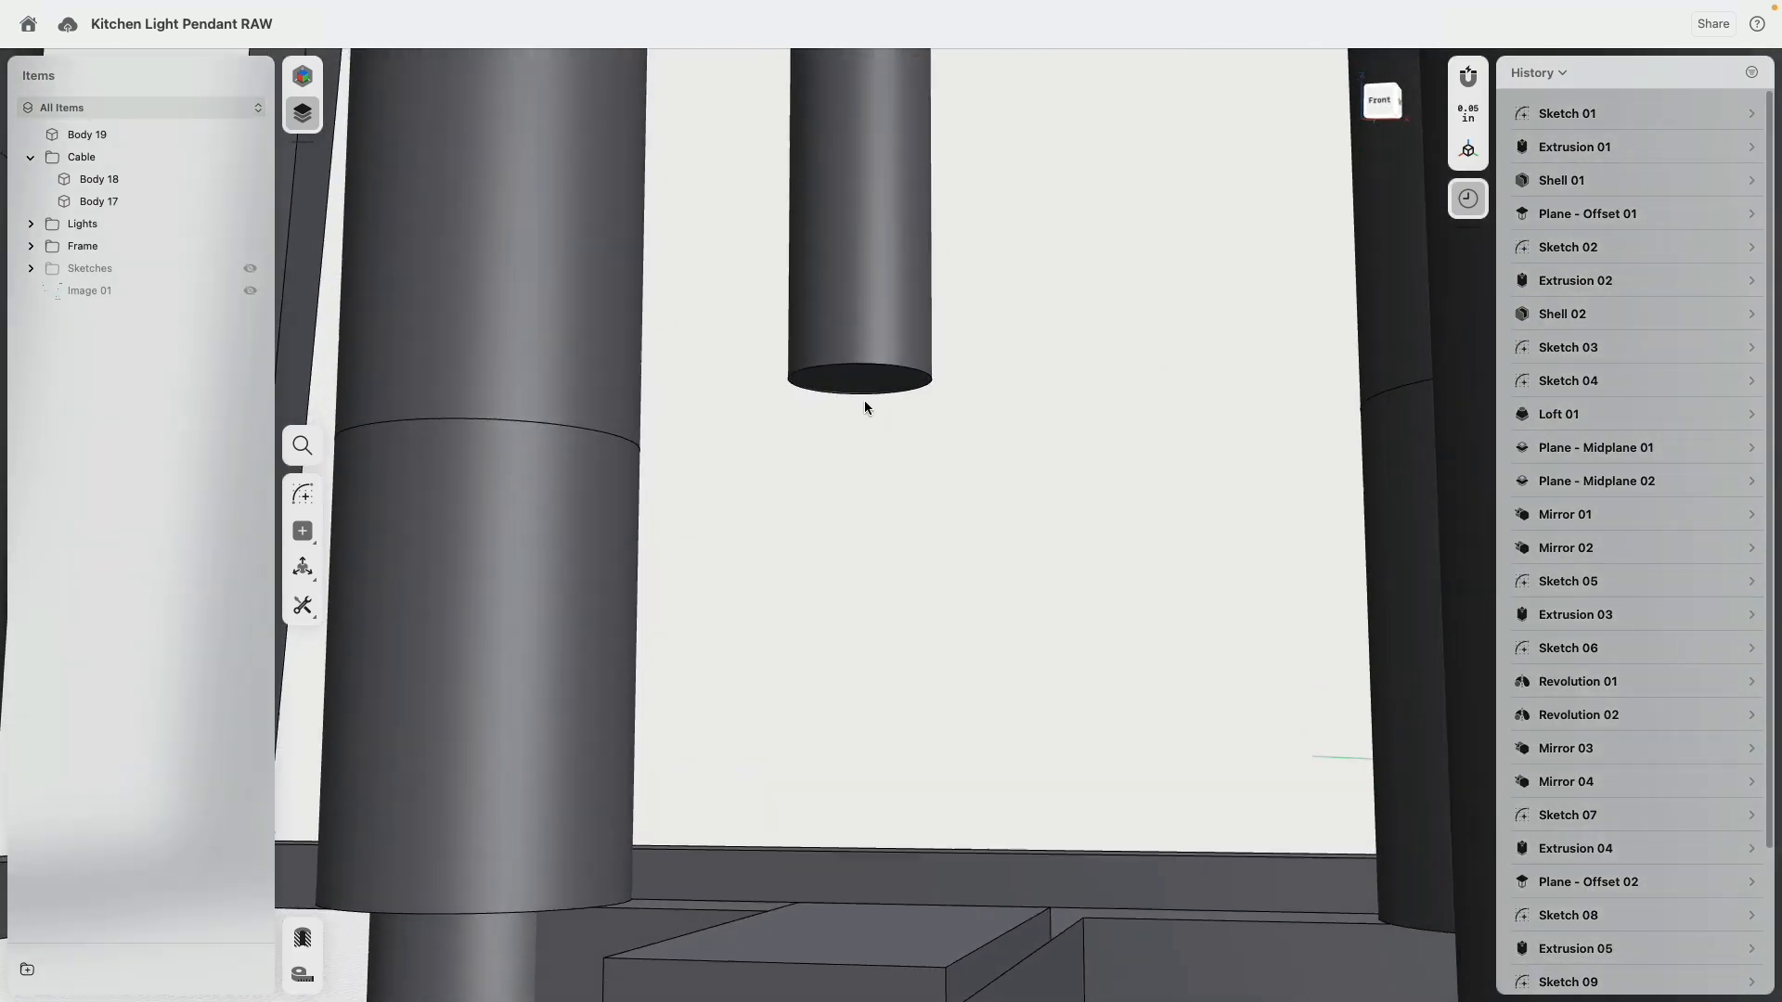
pyautogui.click(860, 382)
pyautogui.scroll(-5, 791, 468)
pyautogui.moveTo(776, 493); pyautogui.dragTo(785, 511, button='right')
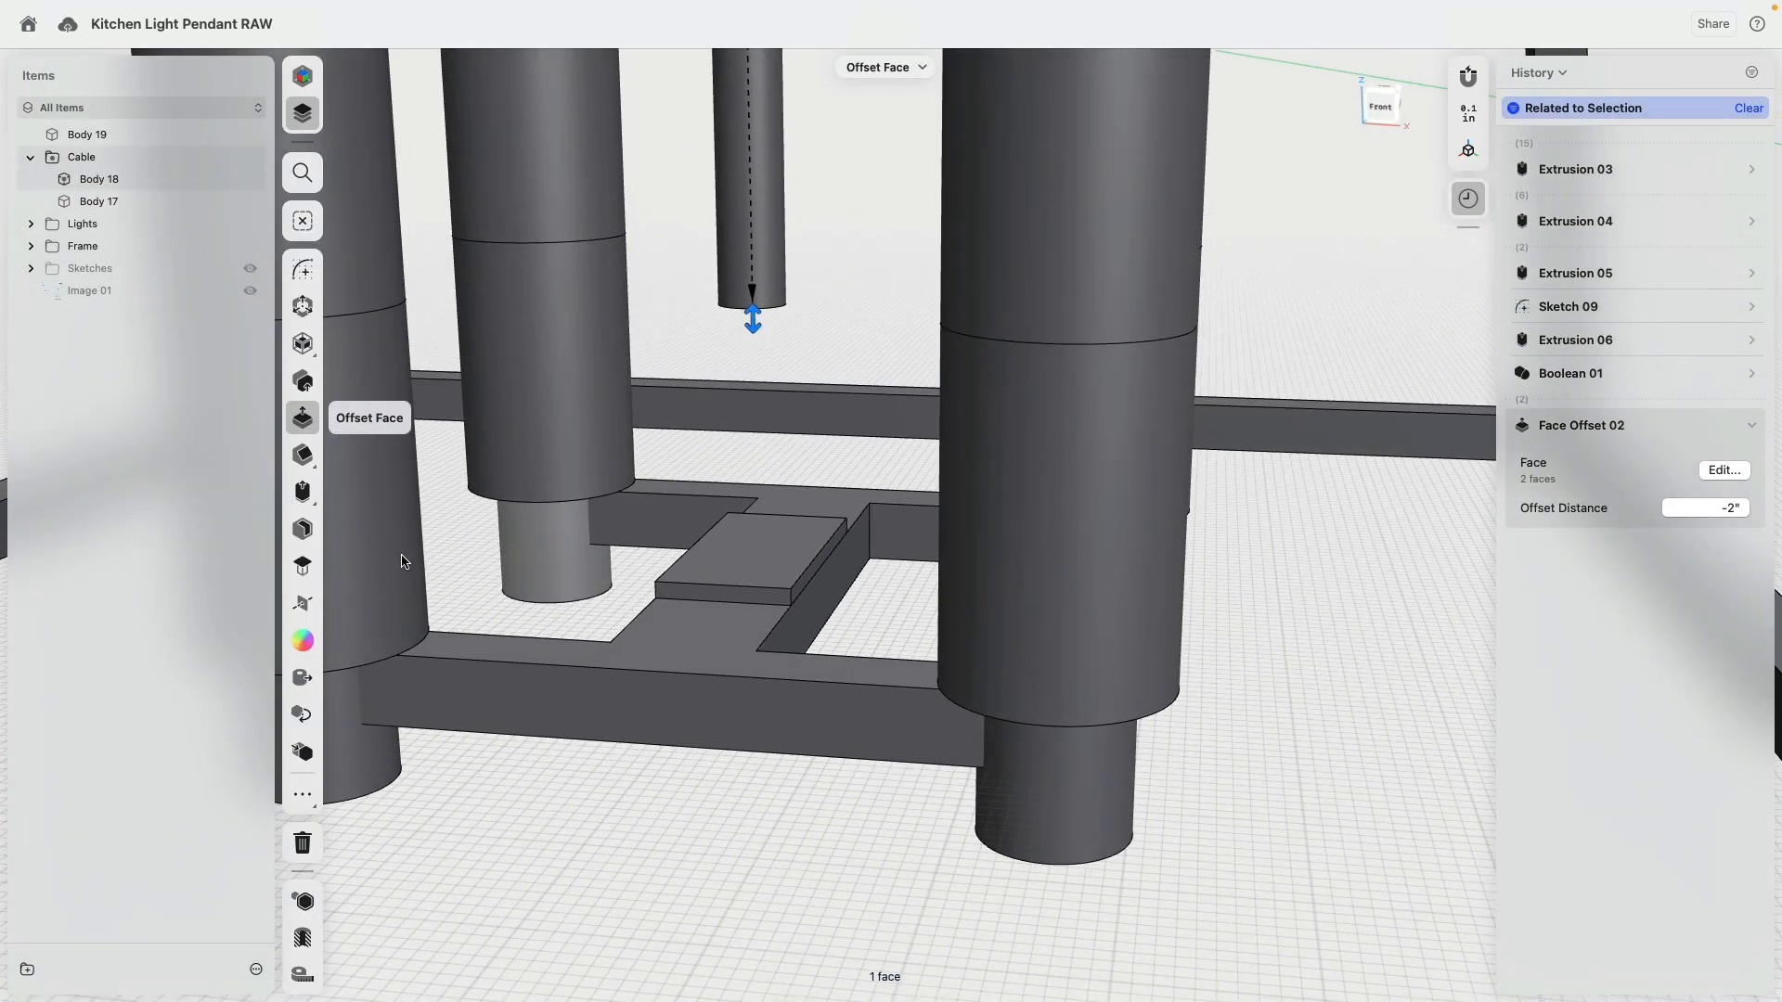
pyautogui.click(303, 492)
pyautogui.moveTo(752, 353); pyautogui.dragTo(724, 555)
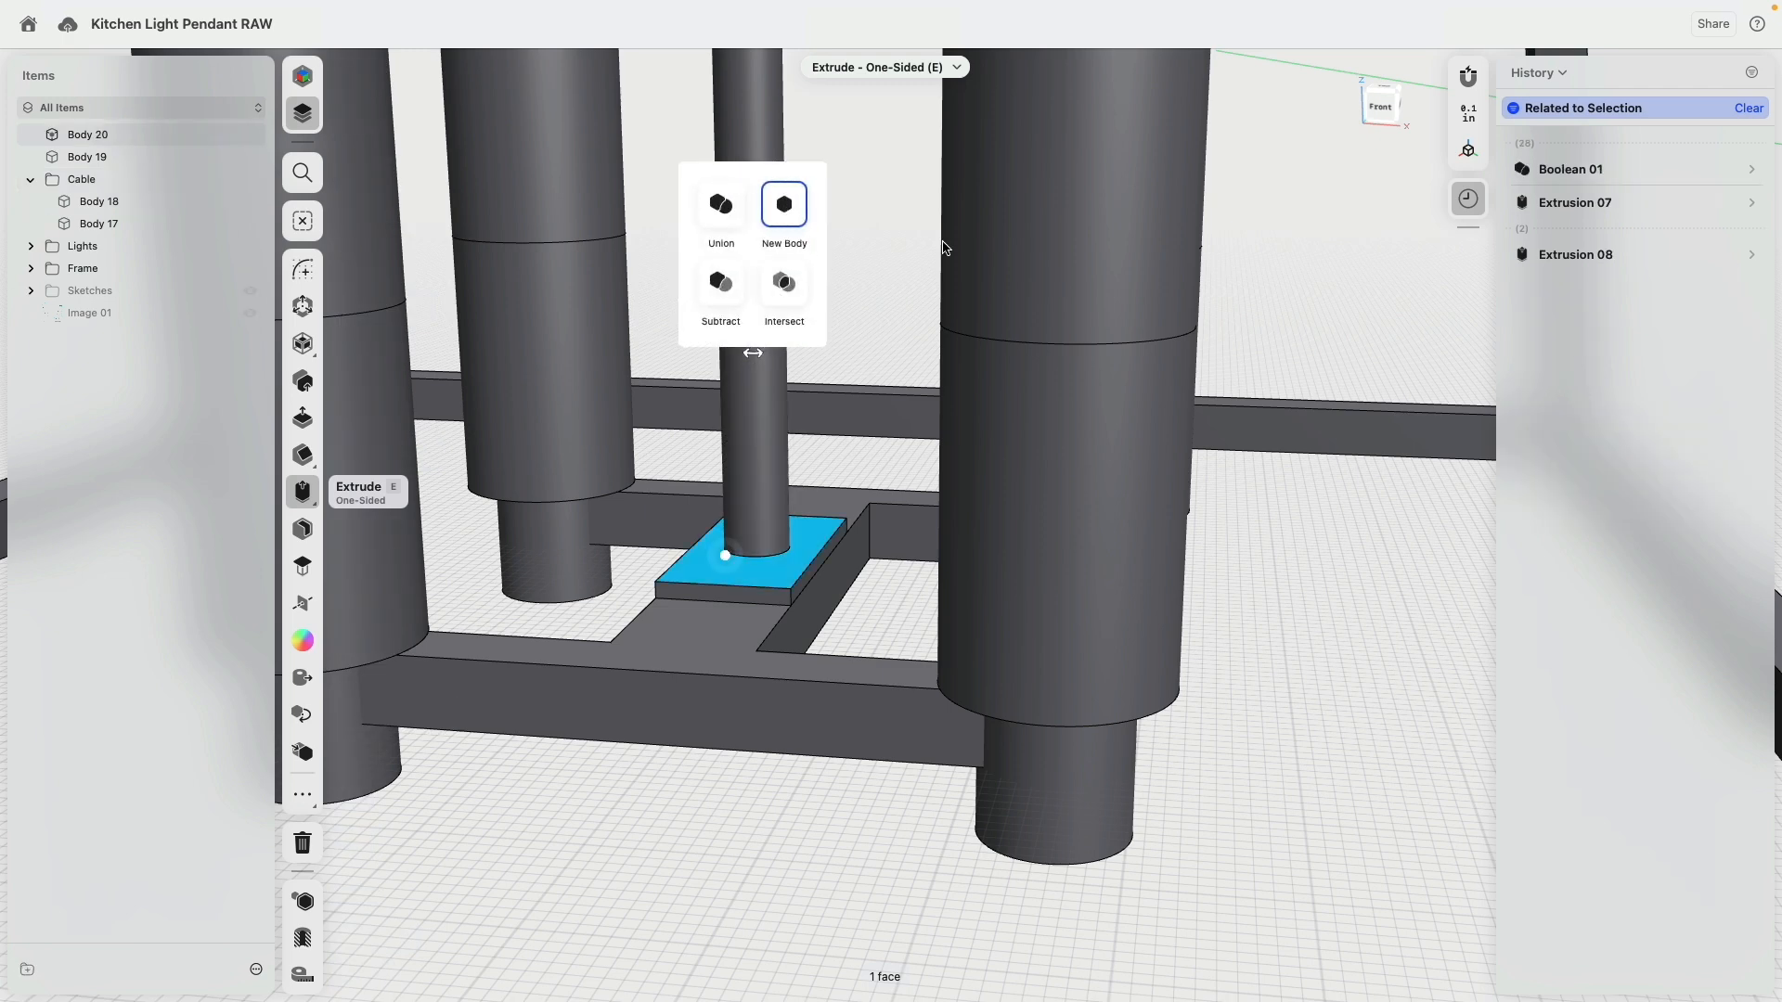
# Extrude the cable rod's top face up to the underside of the ceiling plate as a new body.
pyautogui.scroll(5, 822, 378)
pyautogui.scroll(10, 821, 505)
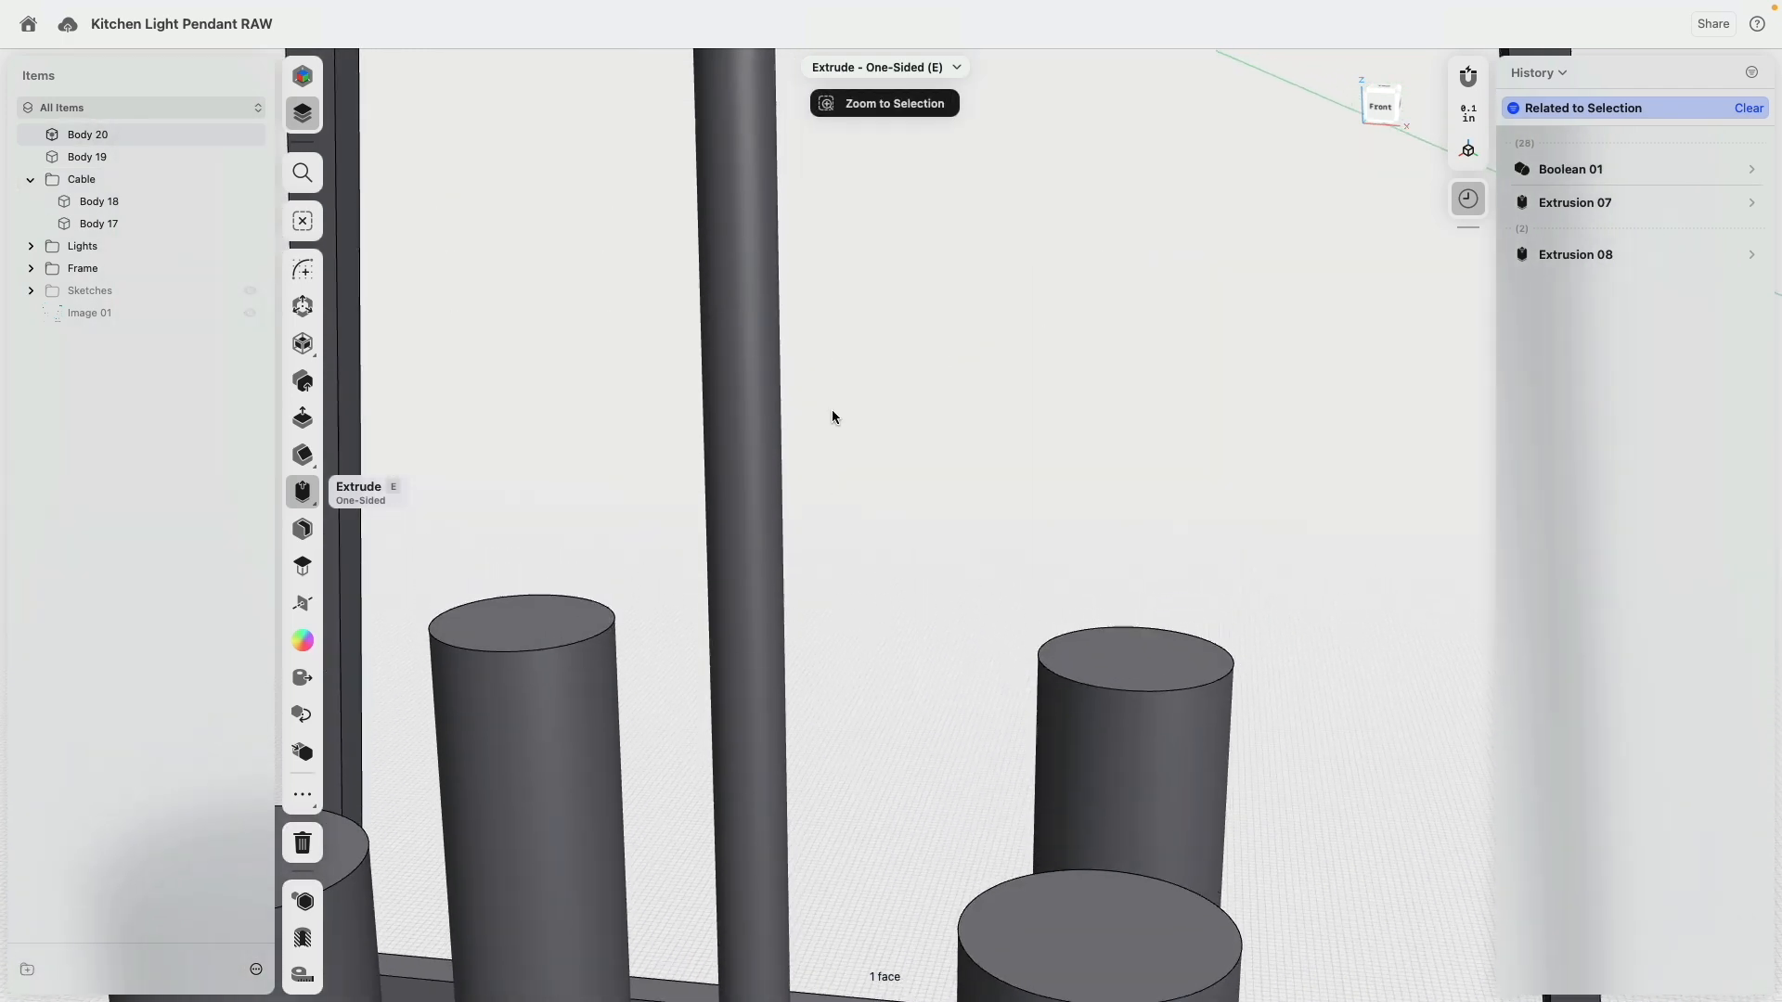
pyautogui.rightClick(902, 351)
pyautogui.click(981, 522)
pyautogui.scroll(-8, 979, 518)
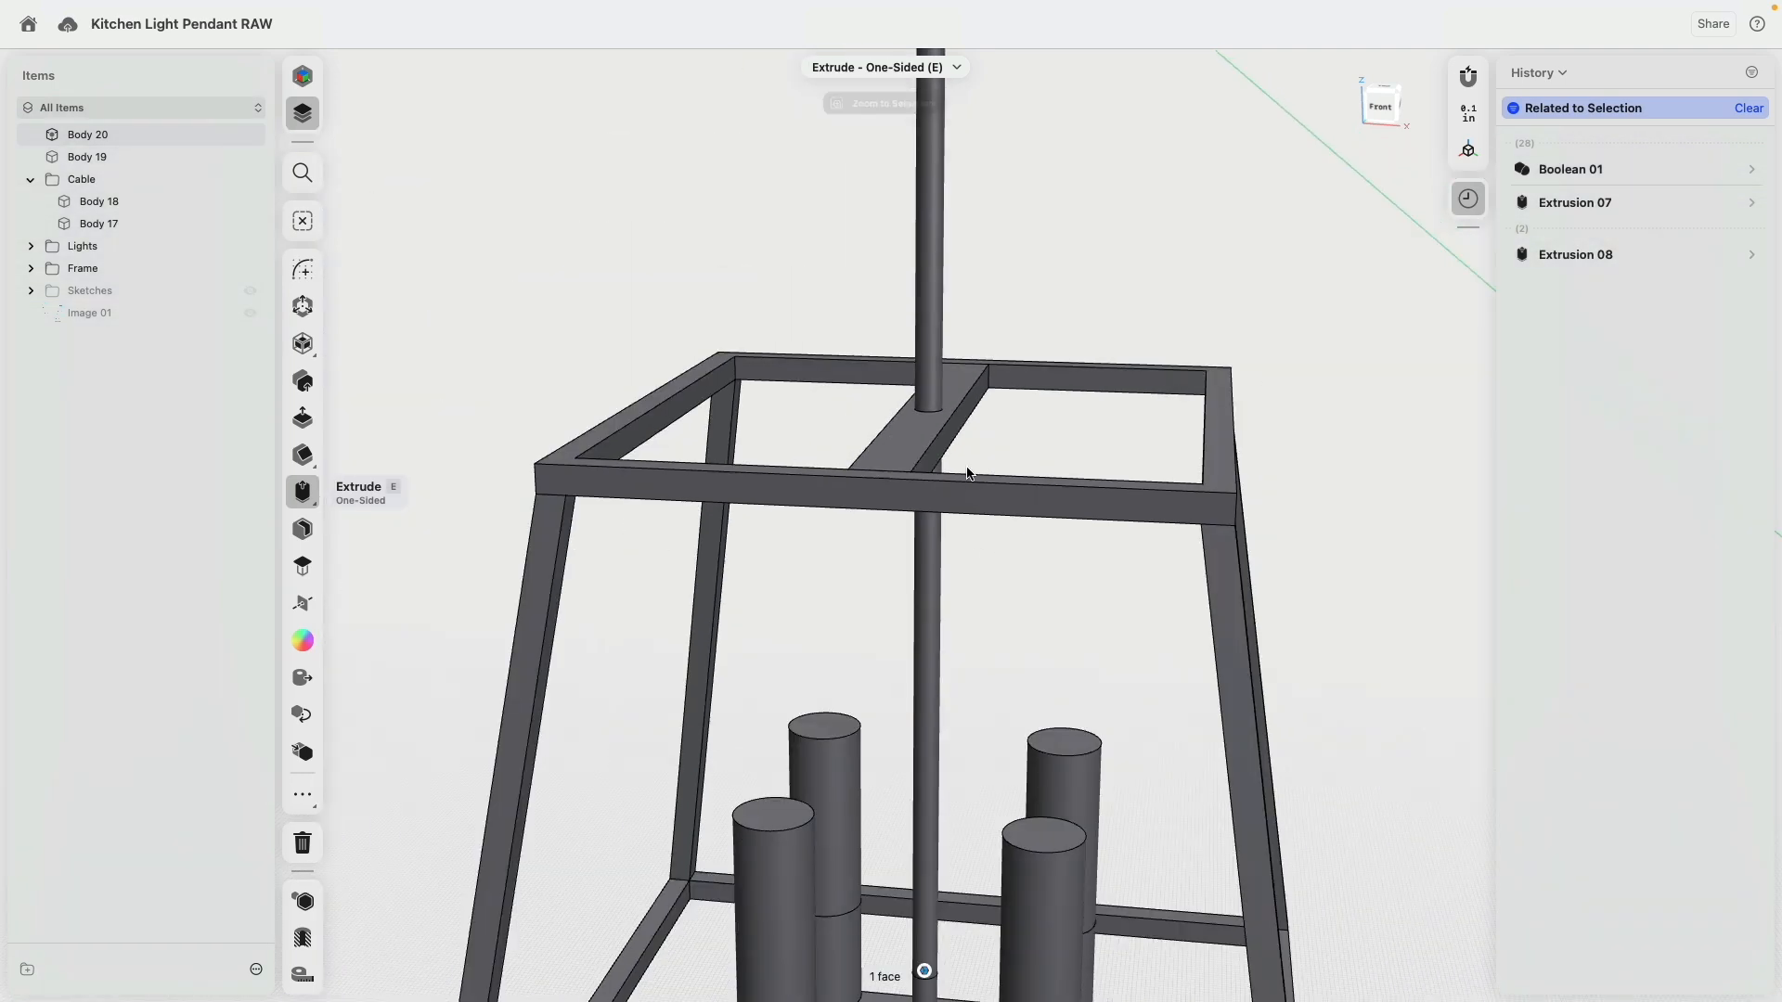
pyautogui.scroll(6, 926, 366)
pyautogui.moveTo(927, 297); pyautogui.dragTo(931, 469, button='middle')
pyautogui.scroll(5, 928, 557)
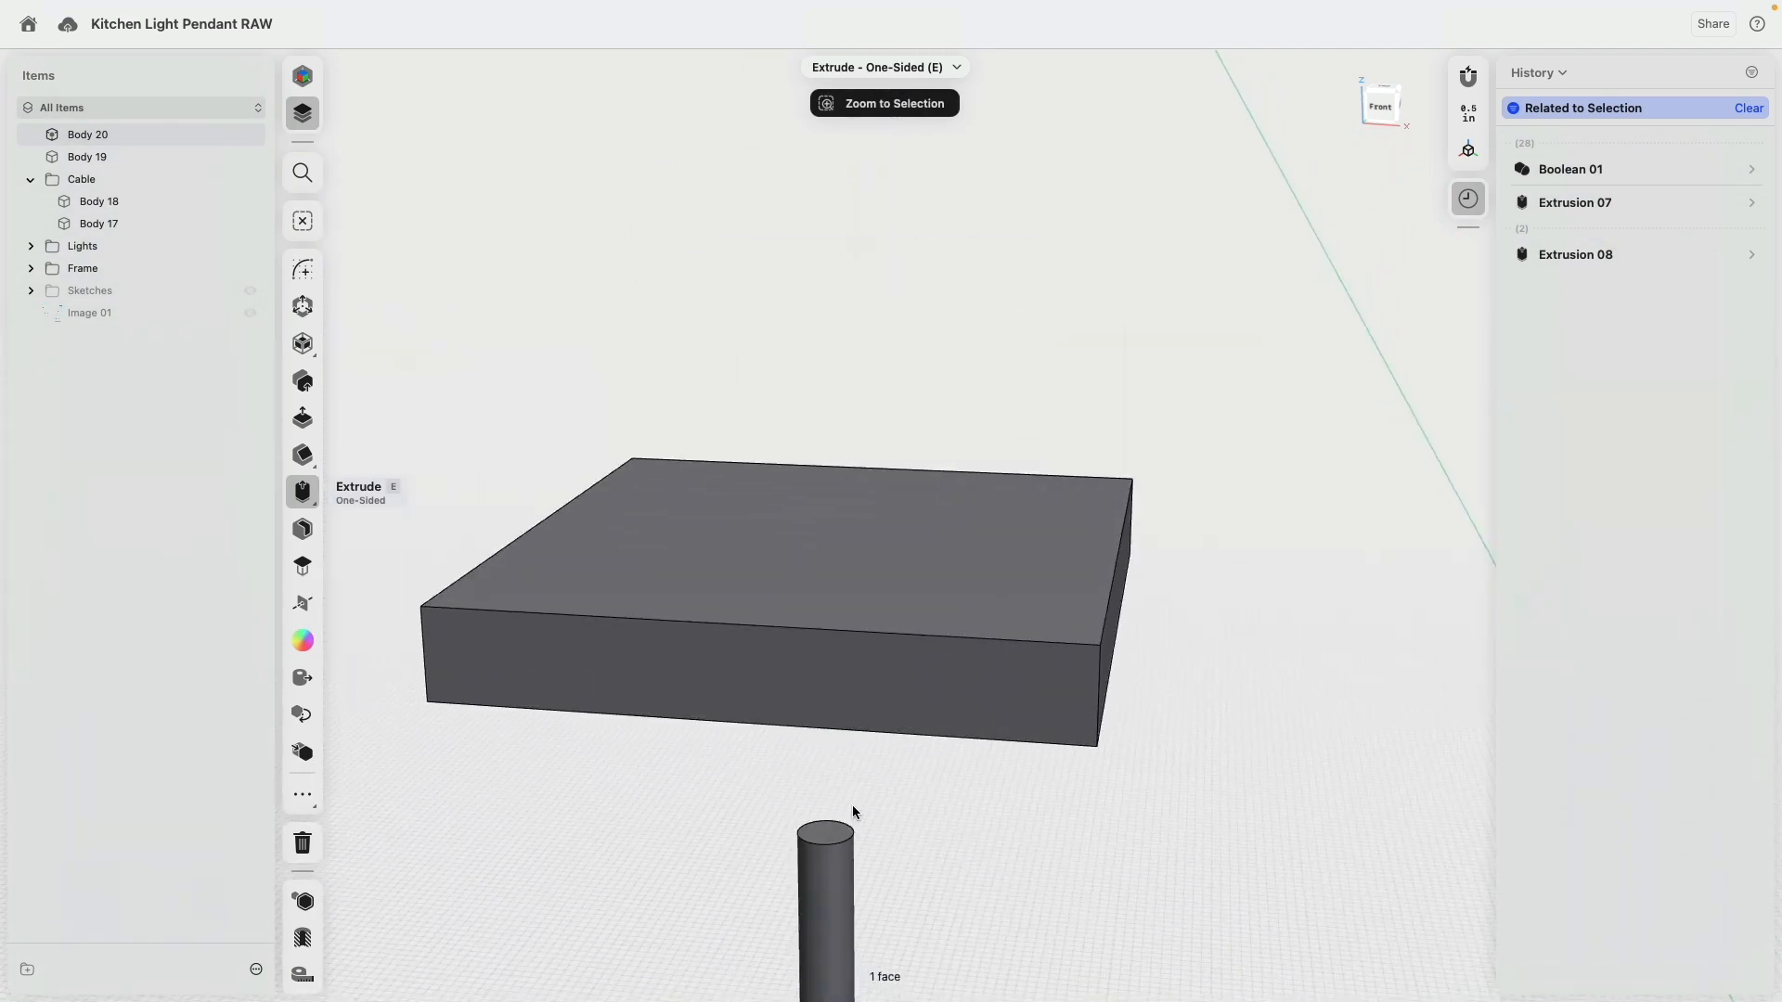
pyautogui.click(819, 854)
pyautogui.moveTo(822, 853); pyautogui.dragTo(461, 664, button='right')
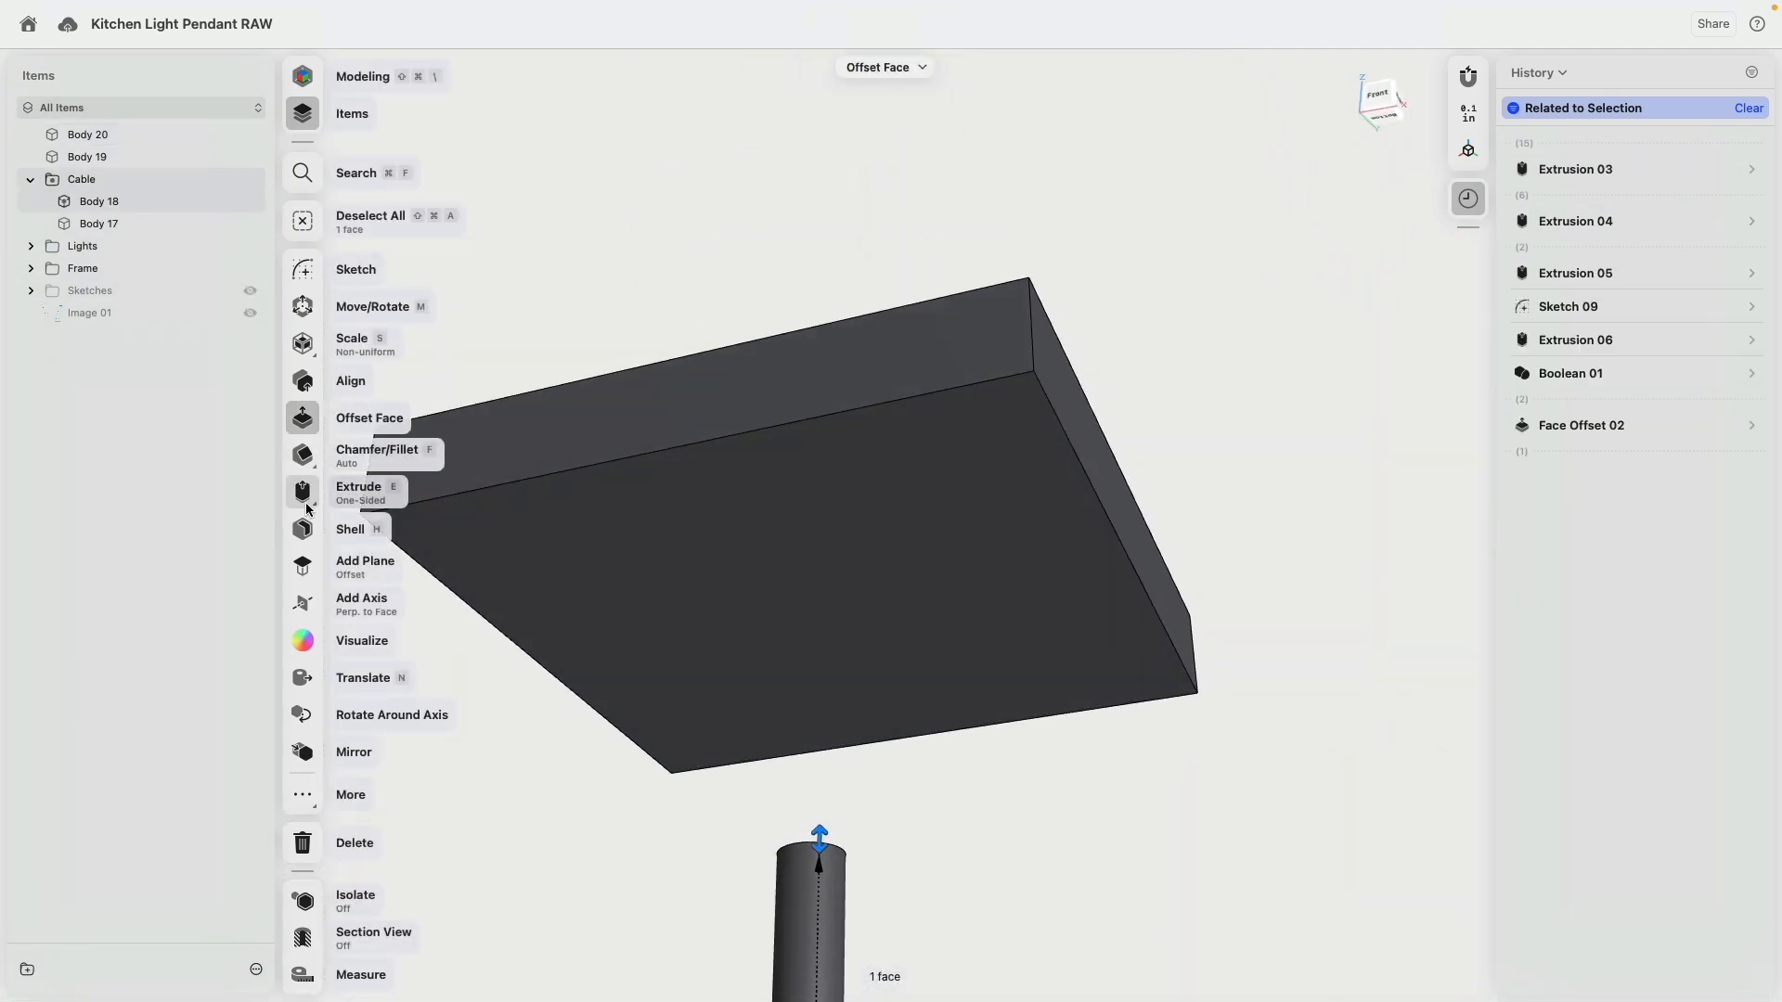
pyautogui.press('e')
pyautogui.moveTo(823, 836); pyautogui.dragTo(933, 633)
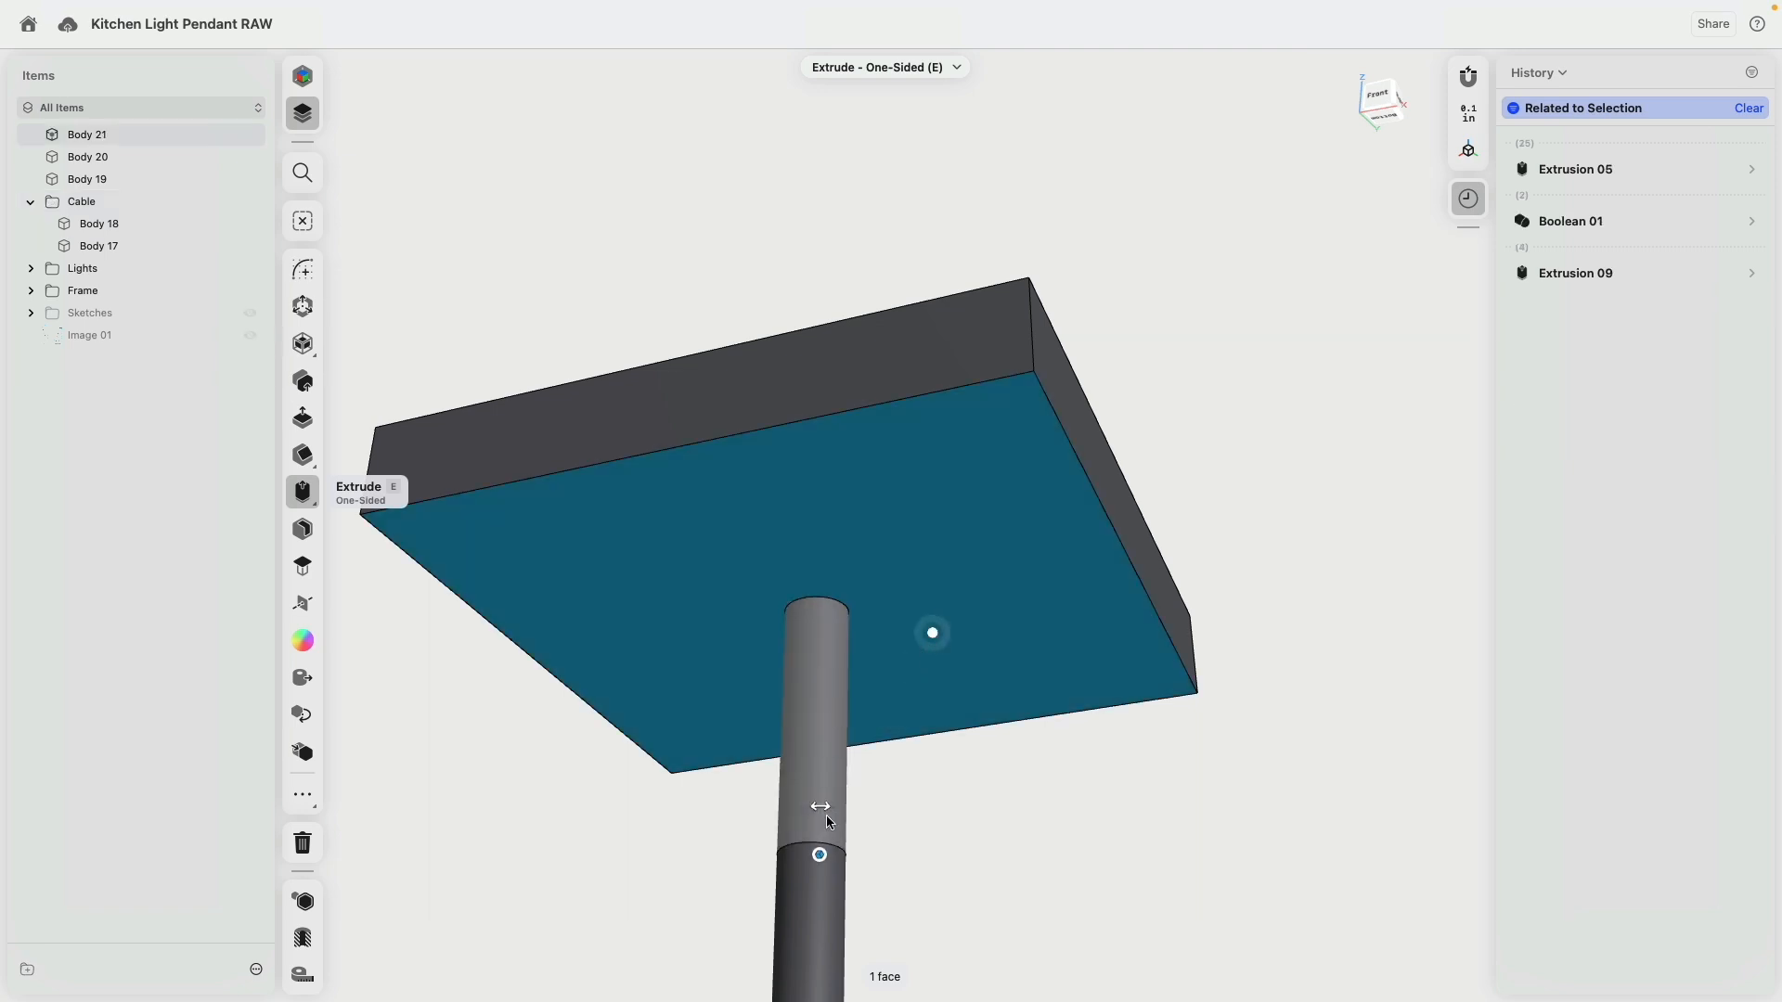
pyautogui.click(821, 851)
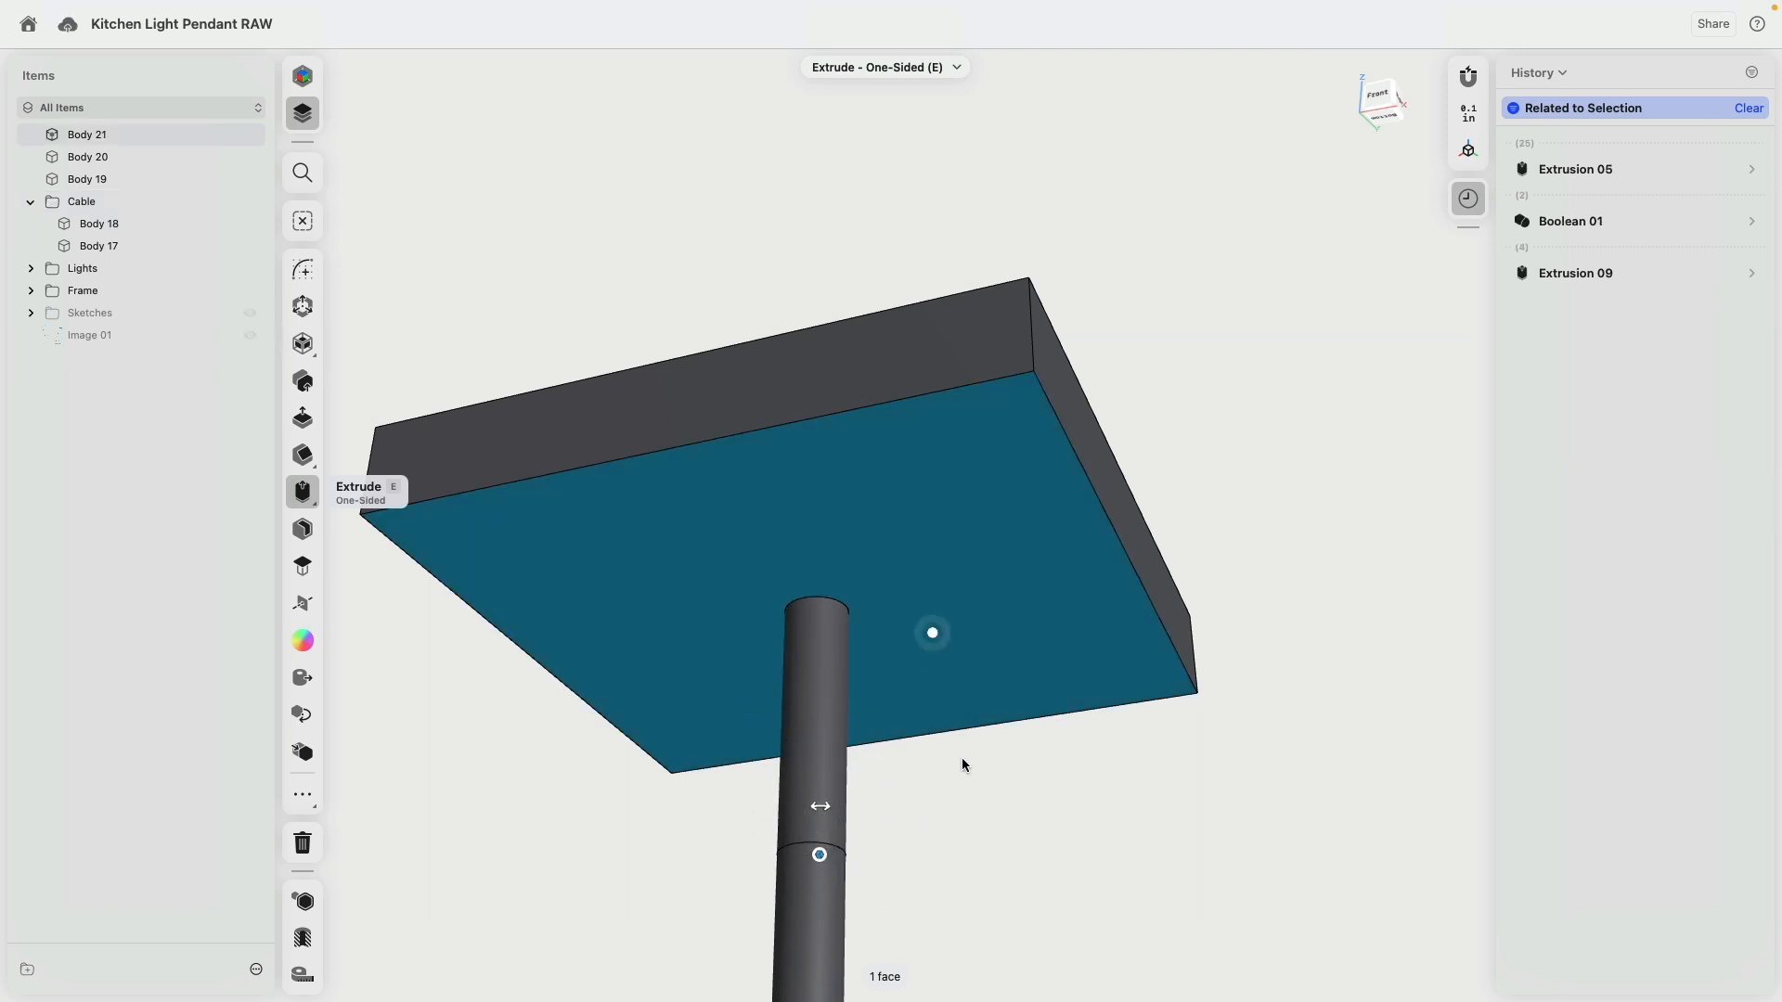
# Union the upper rod segment with the ceiling plate and the lower rod segment with the raised bracket block.
pyautogui.click(961, 756)
pyautogui.click(851, 677)
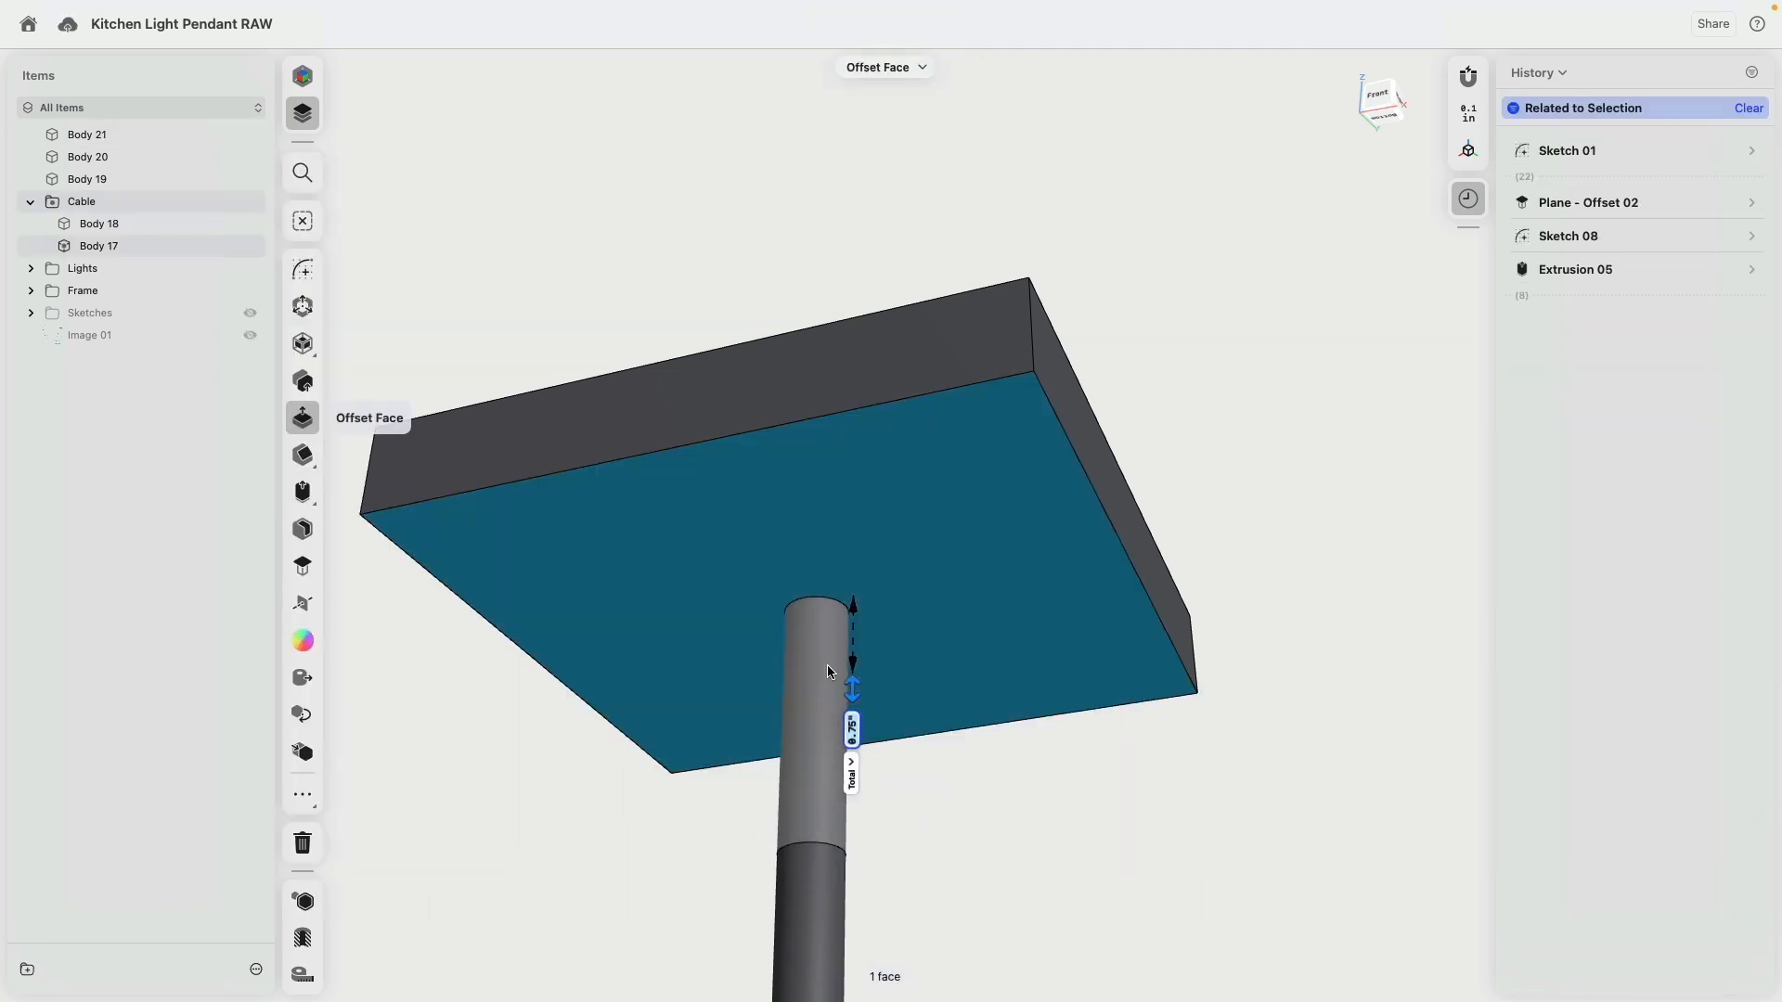
pyautogui.doubleClick(815, 733)
pyautogui.click(882, 538)
pyautogui.doubleClick(881, 538)
pyautogui.scroll(-5, 960, 707)
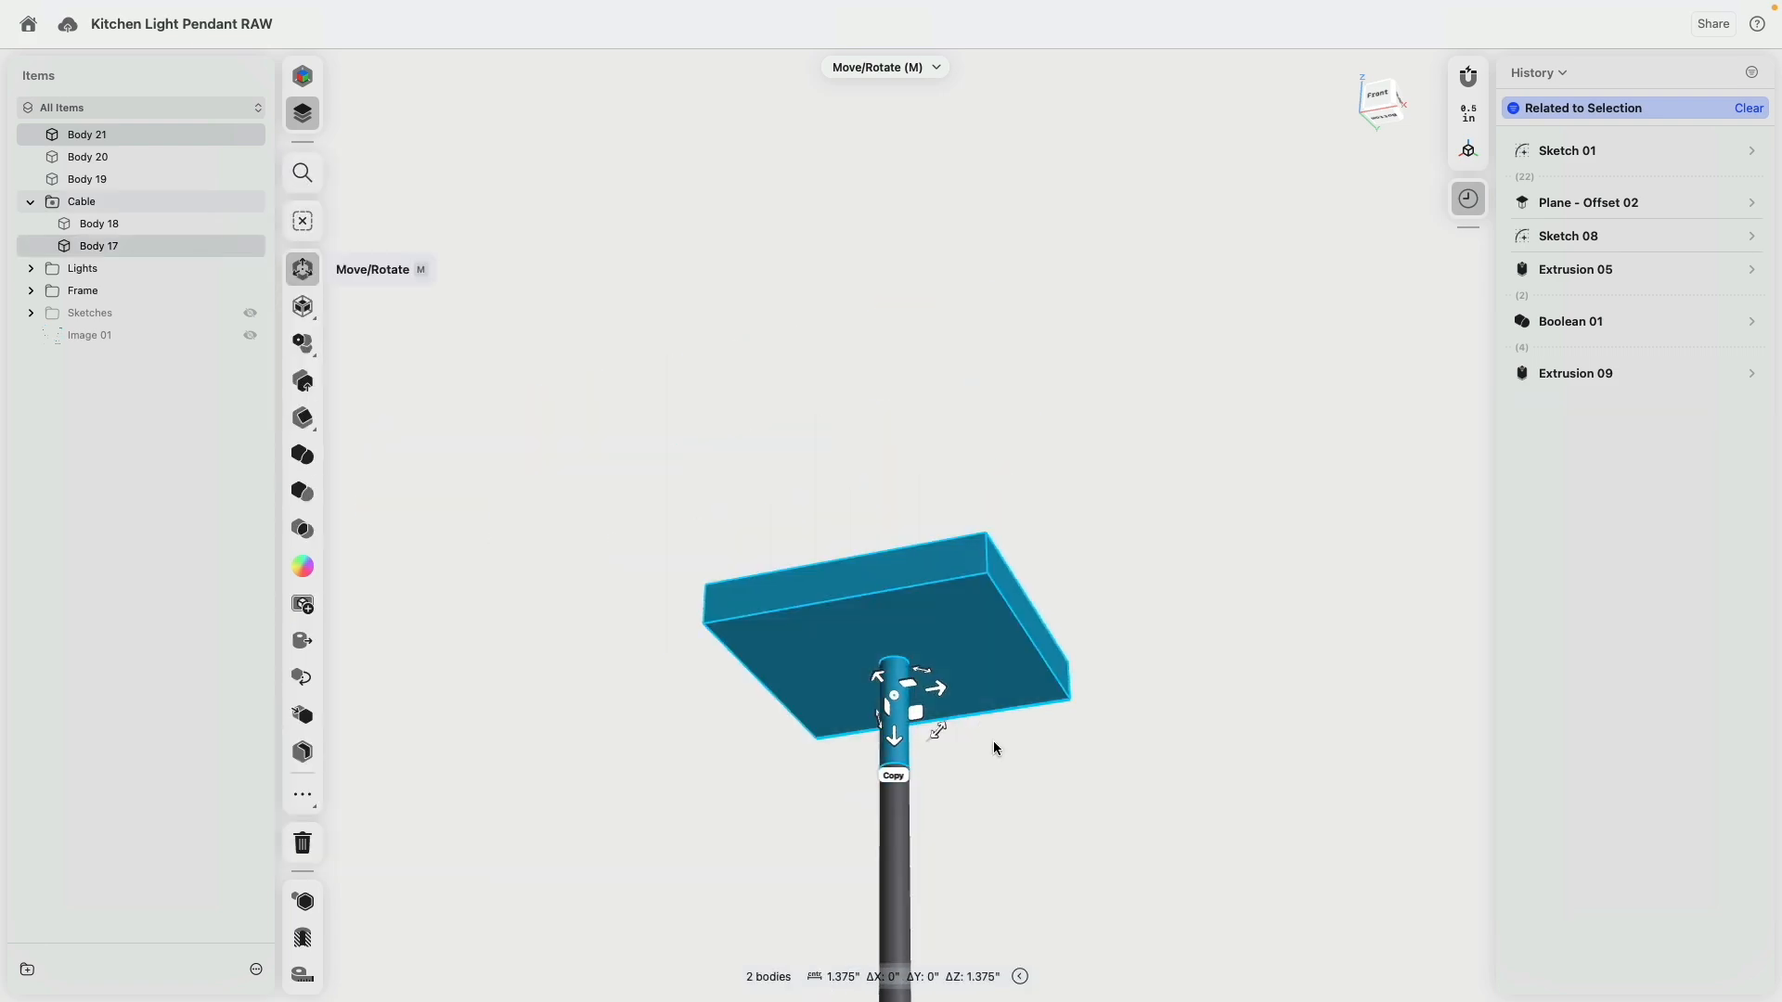
pyautogui.moveTo(993, 741); pyautogui.dragTo(1021, 503, button='middle')
pyautogui.moveTo(1021, 503); pyautogui.dragTo(1064, 703, button='right')
pyautogui.scroll(-5, 1067, 686)
pyautogui.moveTo(1067, 683); pyautogui.dragTo(1002, 306, button='middle')
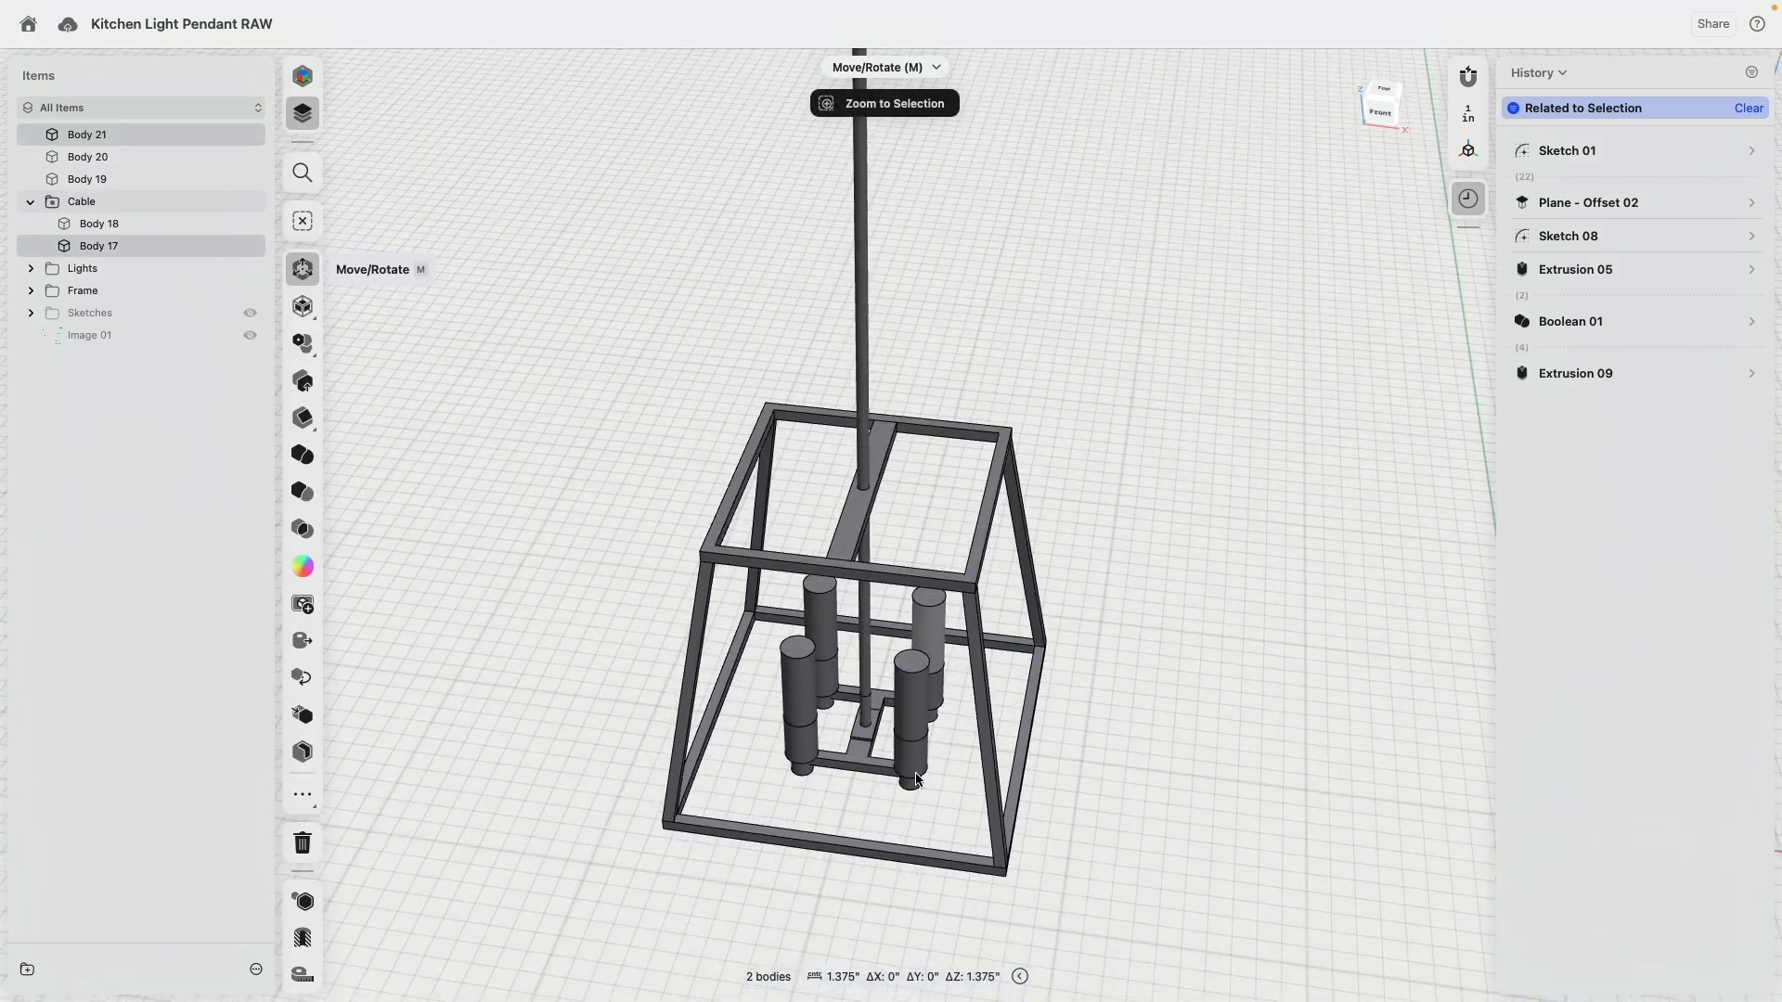
pyautogui.scroll(8, 914, 789)
pyautogui.click(660, 352)
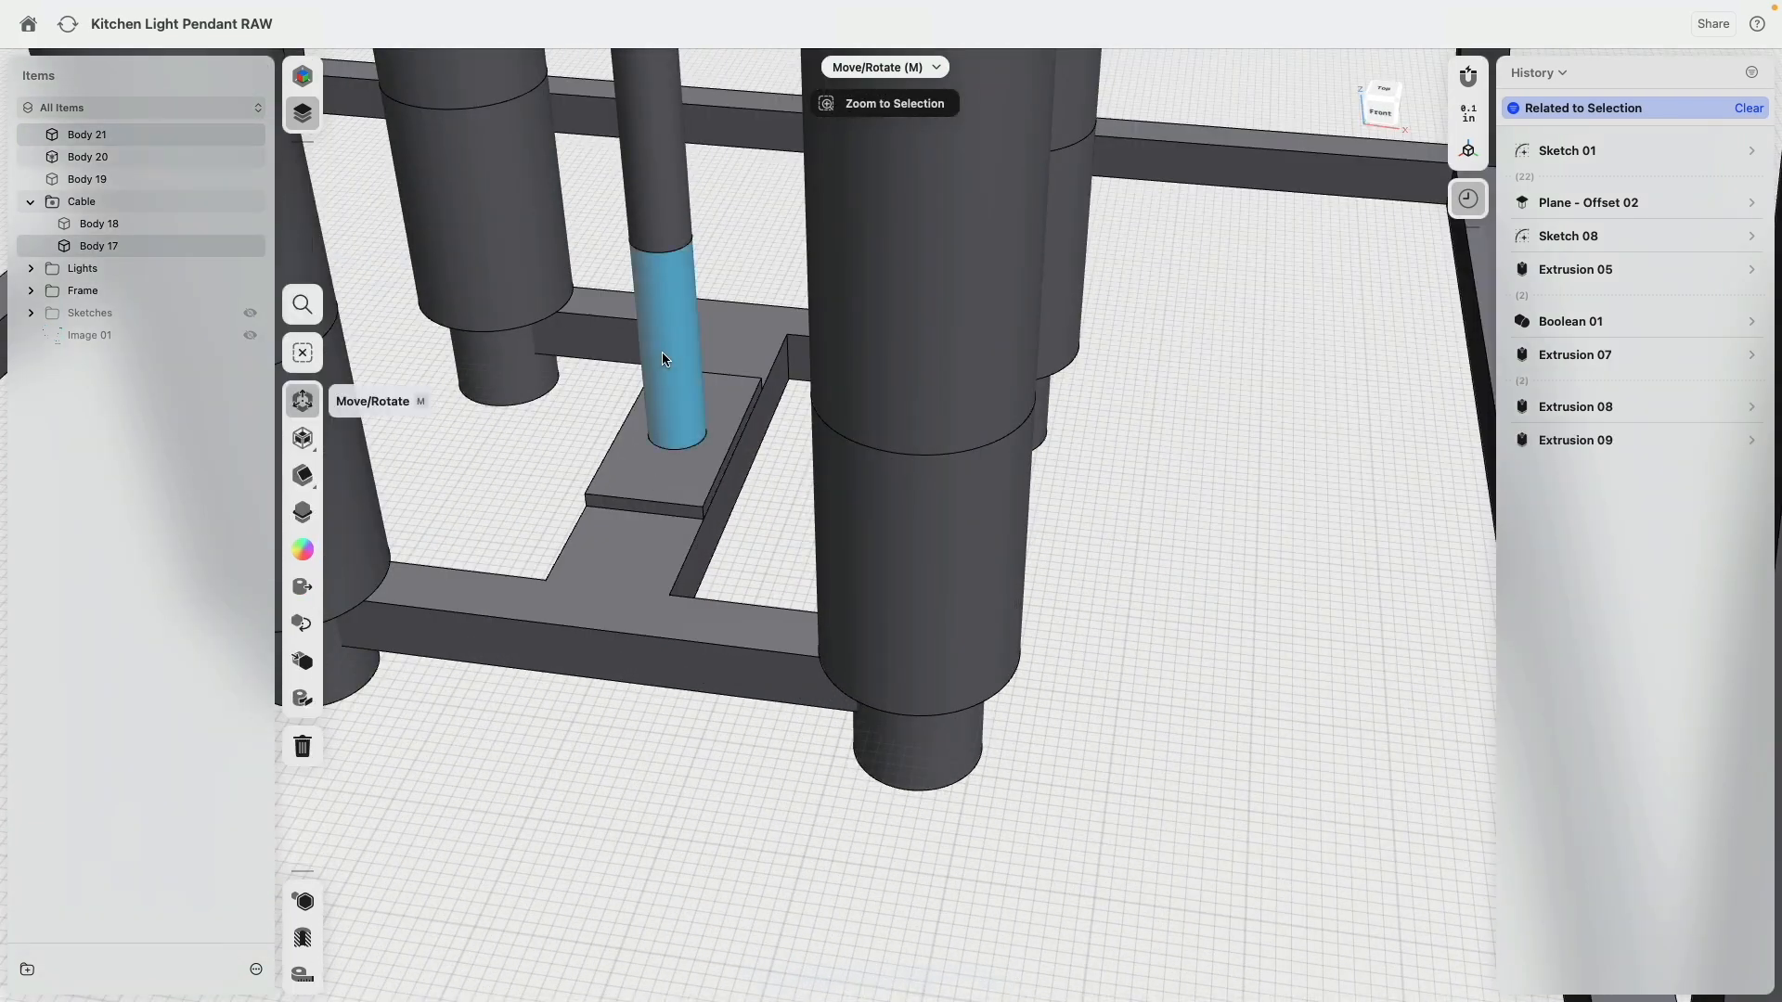
pyautogui.click(637, 480)
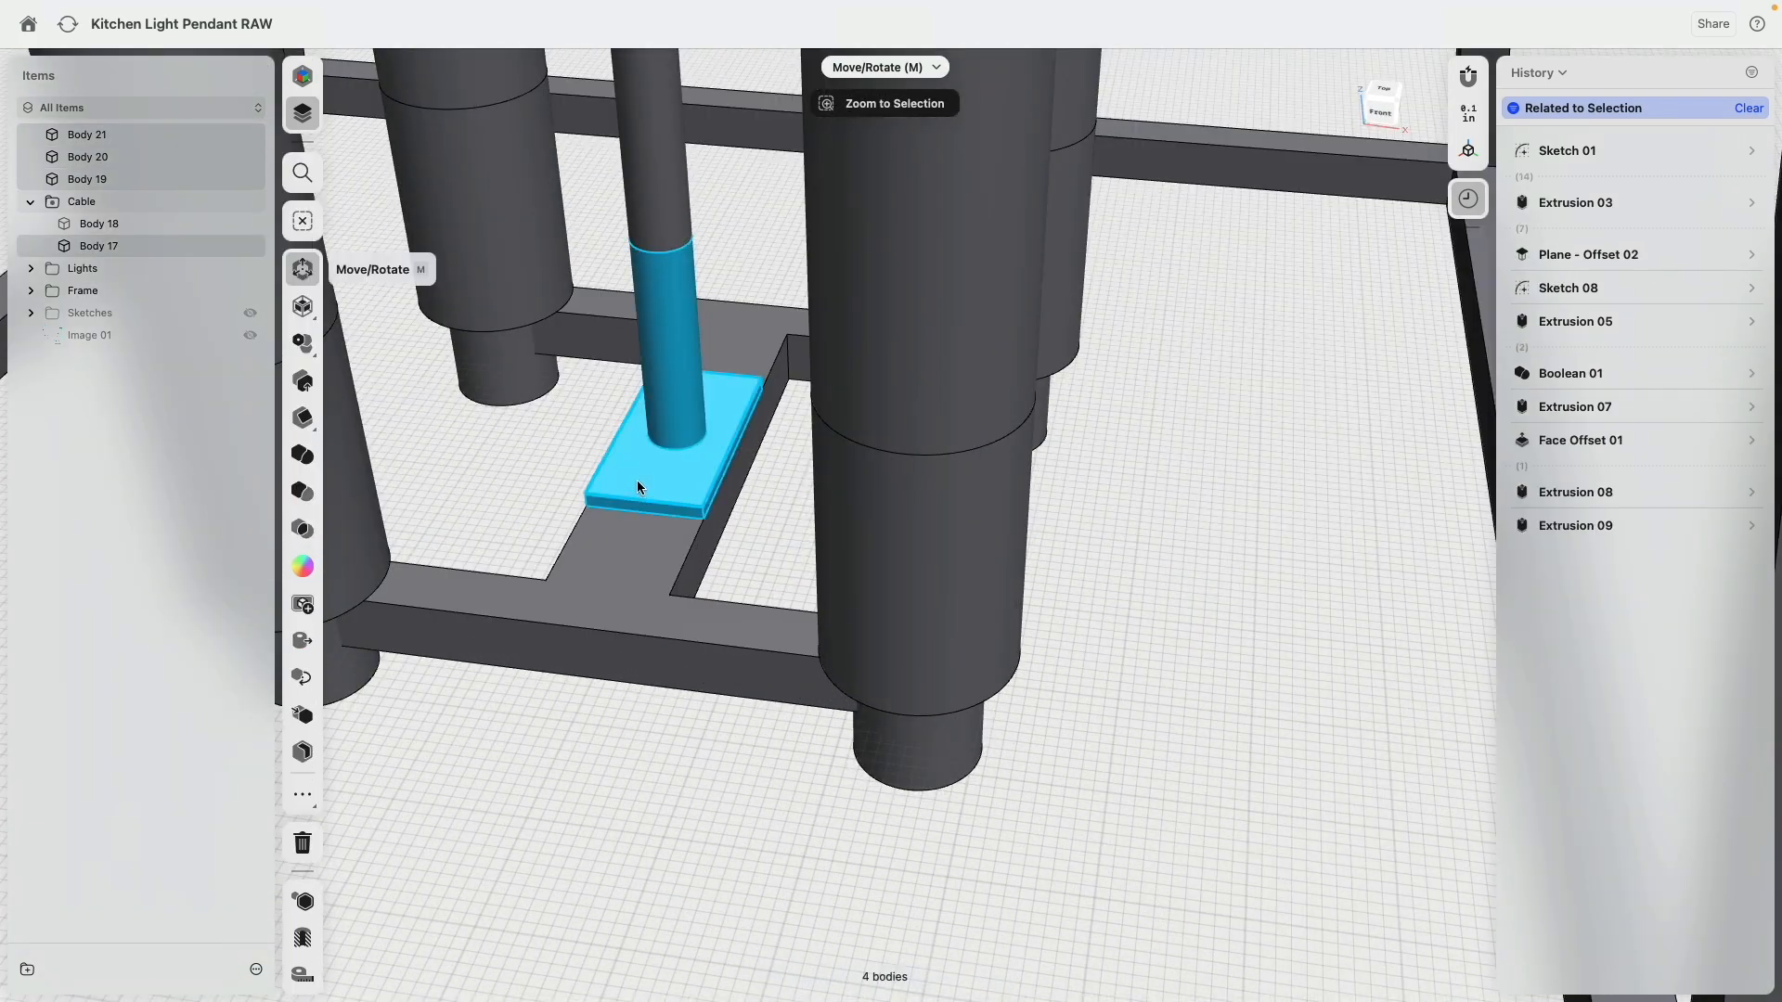
pyautogui.click(302, 453)
pyautogui.click(303, 477)
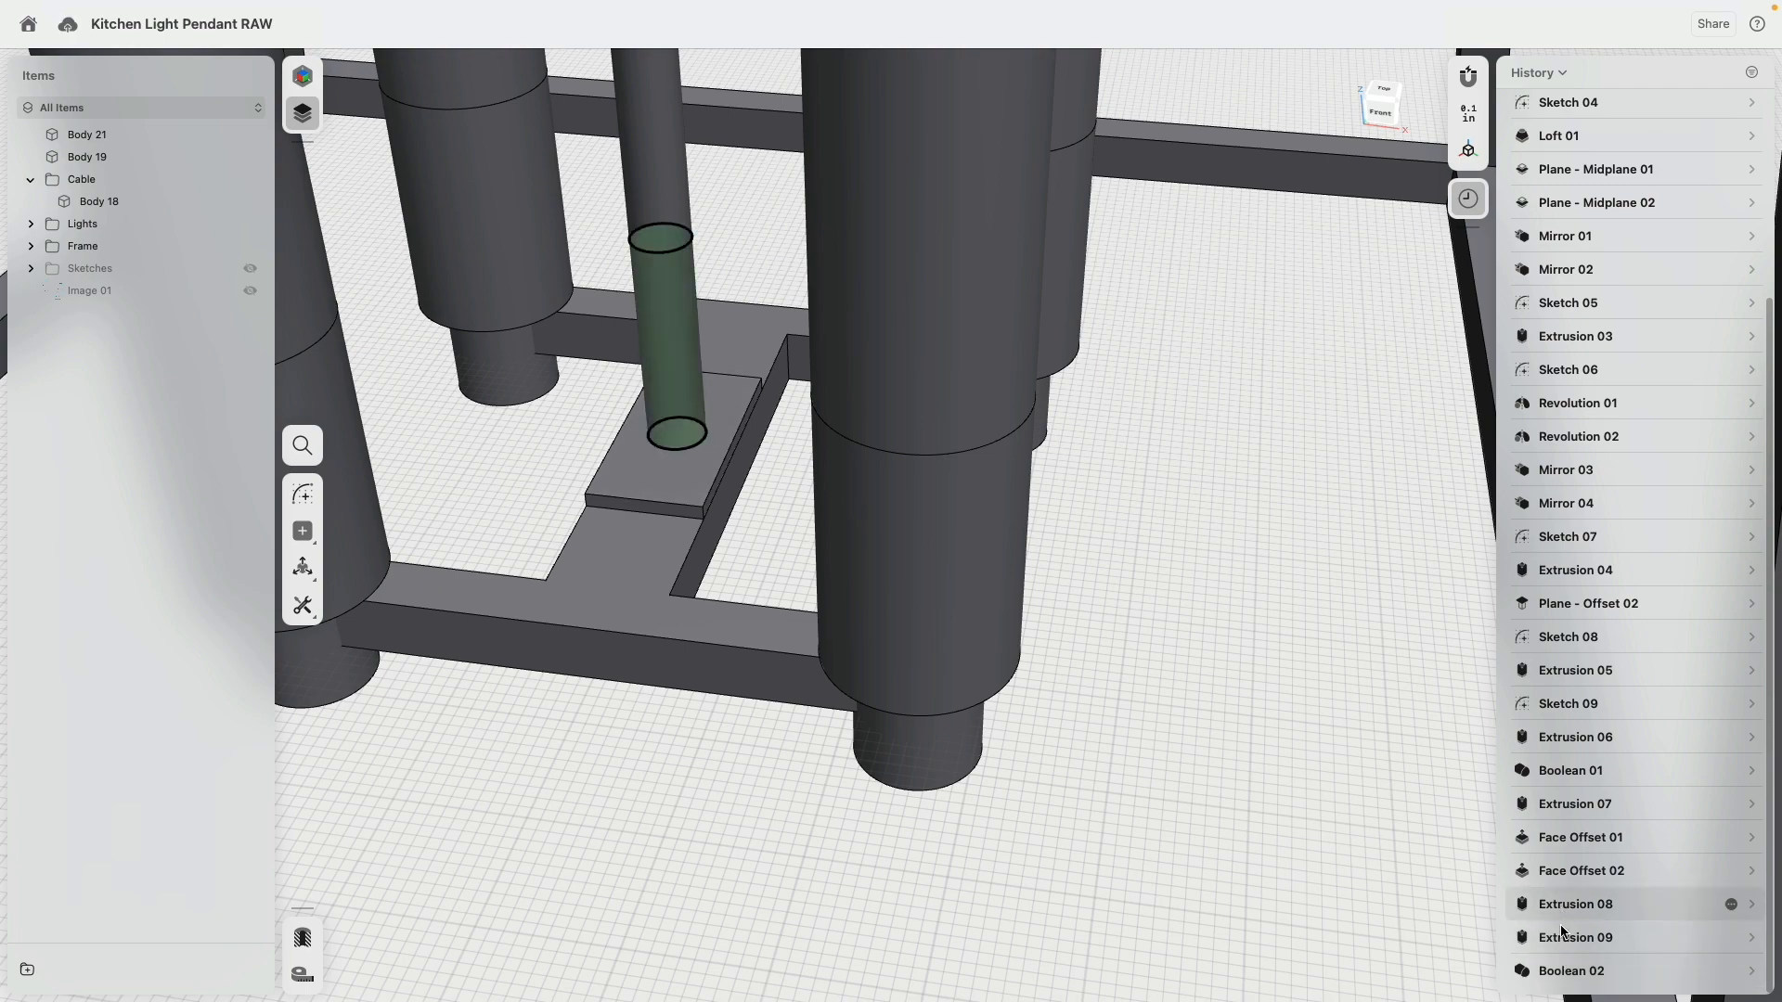
pyautogui.scroll(-1, 1165, 795)
pyautogui.scroll(-10, 1165, 787)
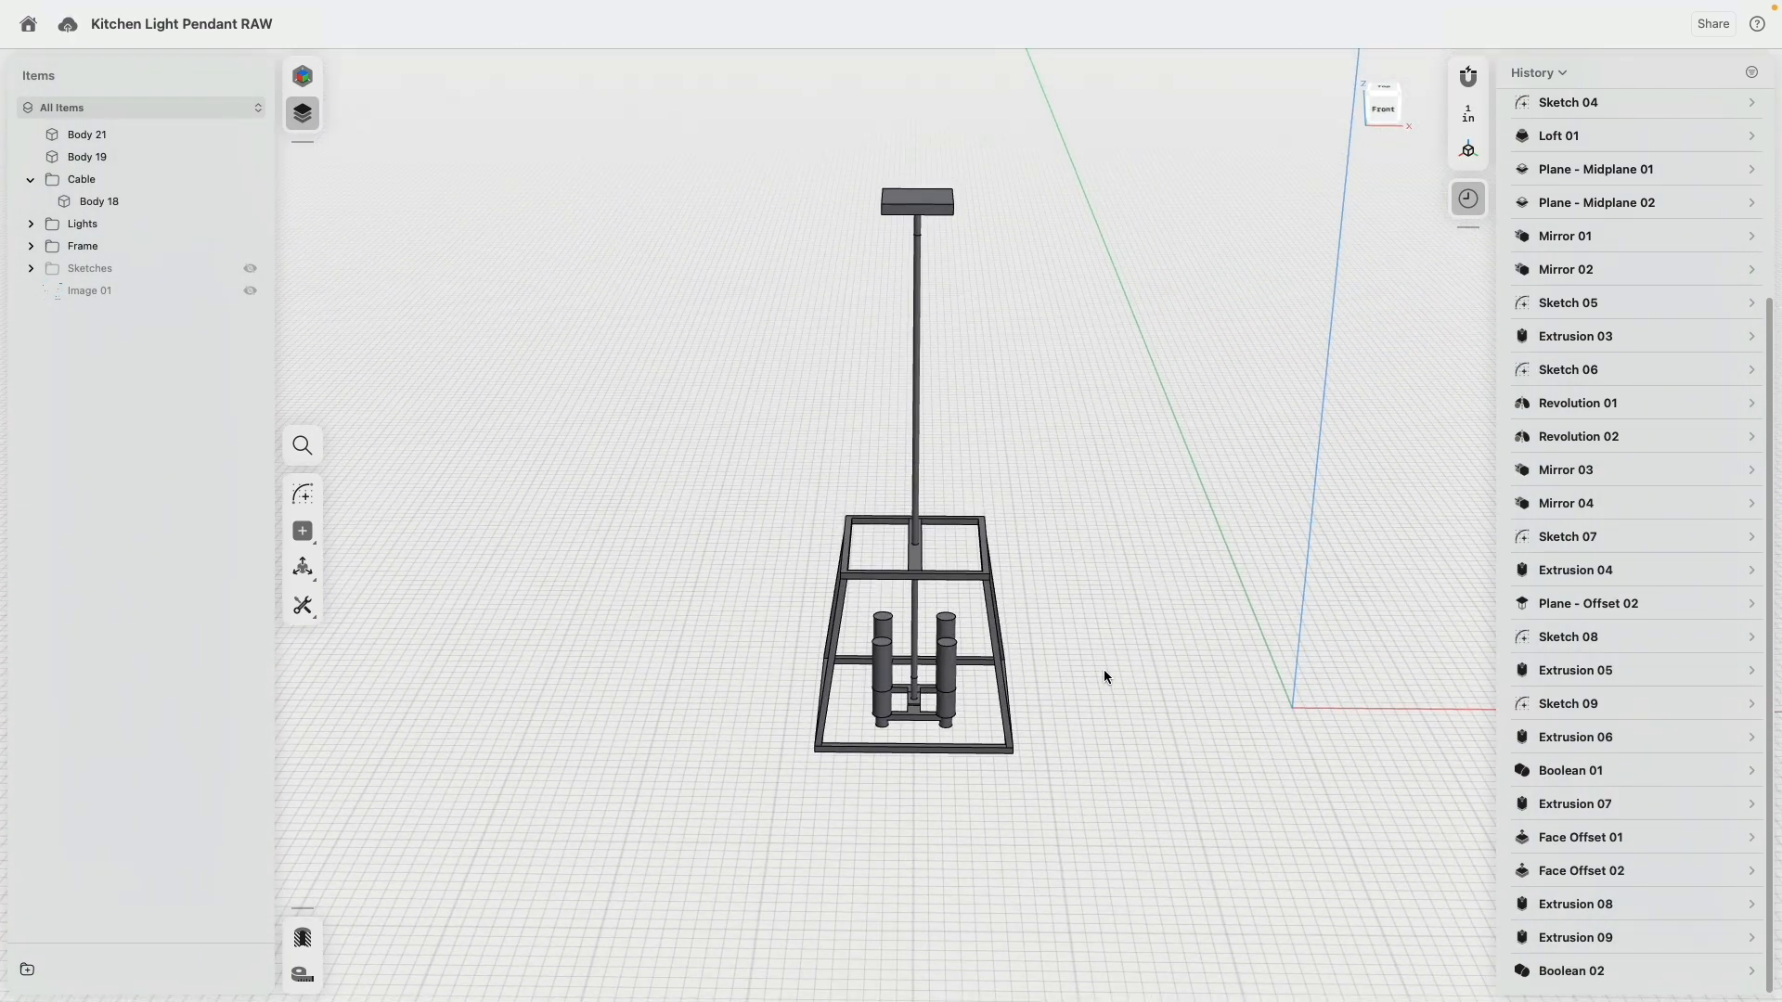
pyautogui.moveTo(1104, 669); pyautogui.dragTo(1034, 609, button='middle')
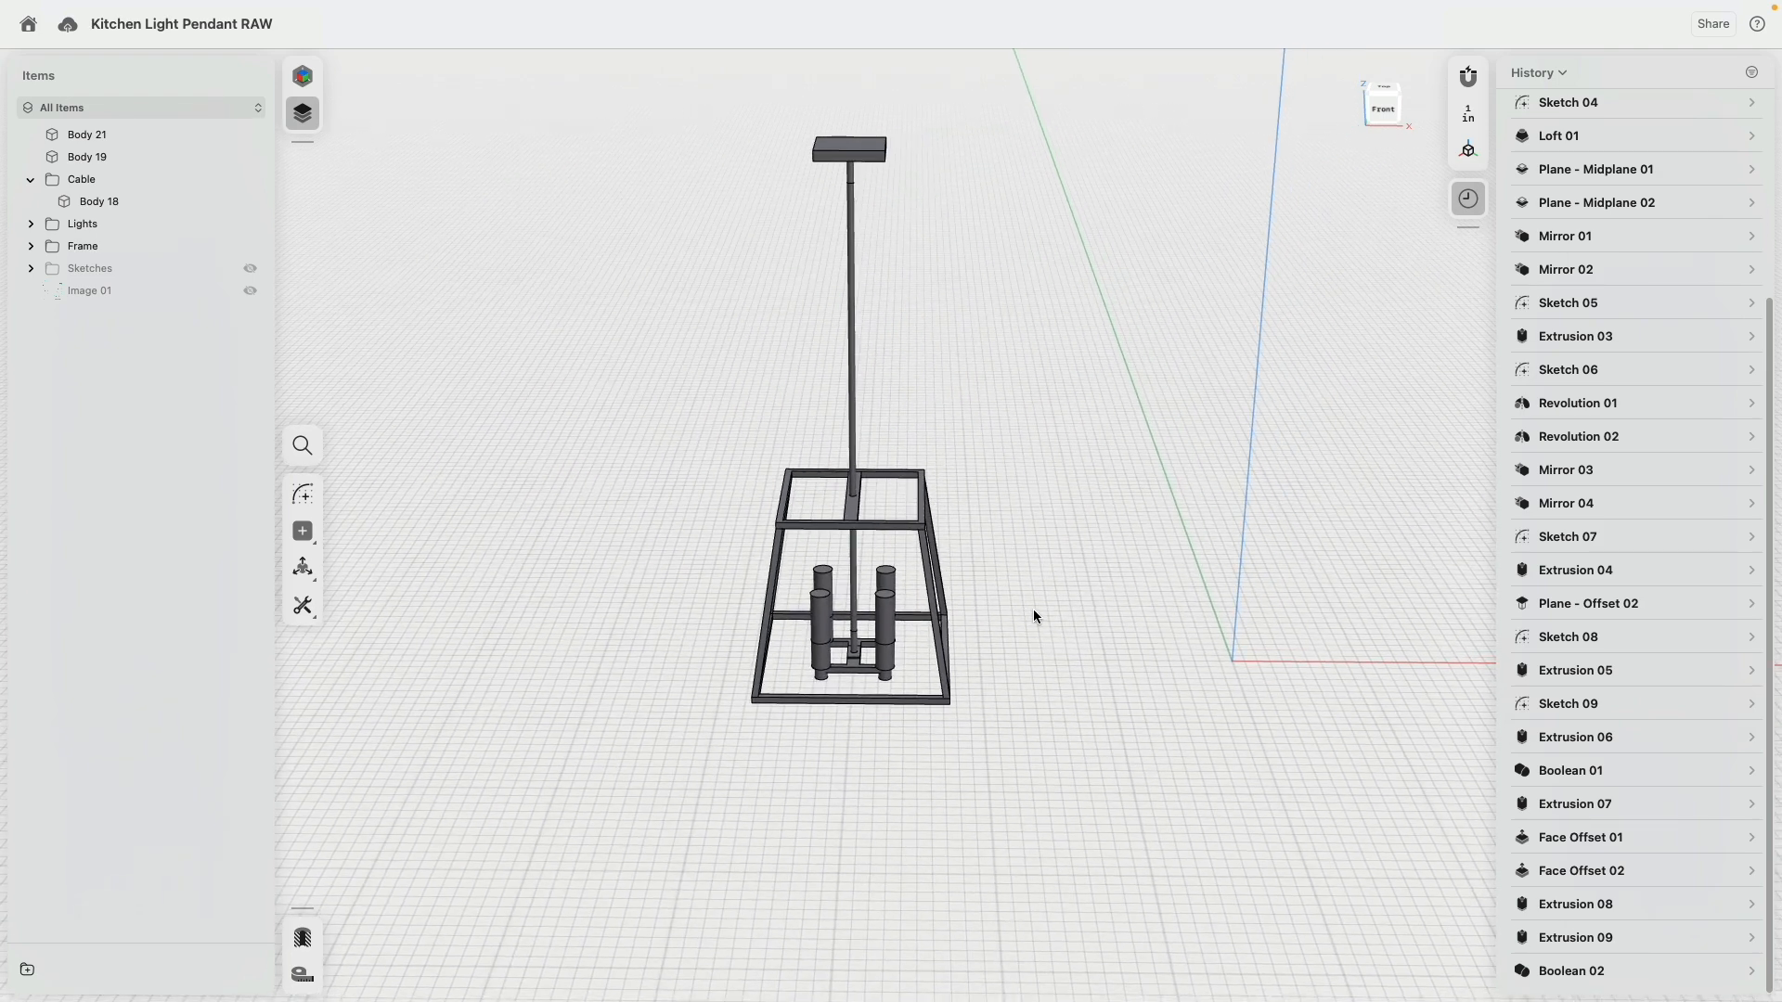
# Show the hand-drawn reference image again and view the model from the front.
pyautogui.click(1399, 102)
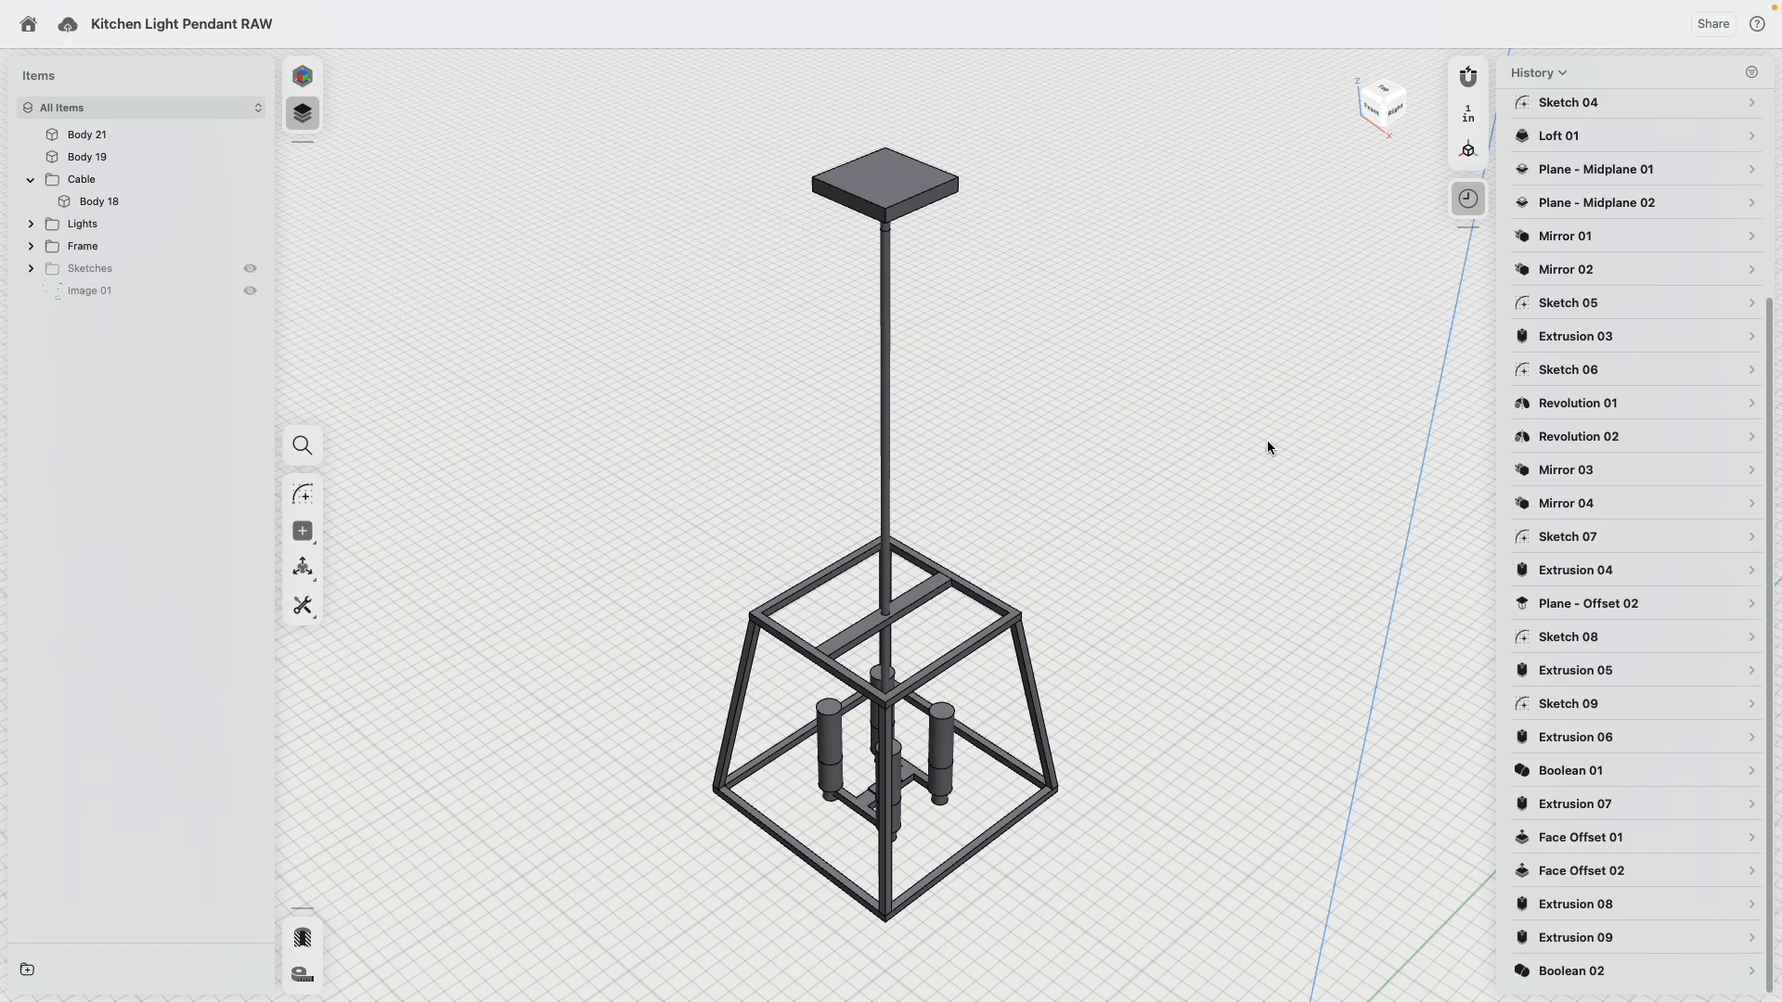
pyautogui.click(1369, 113)
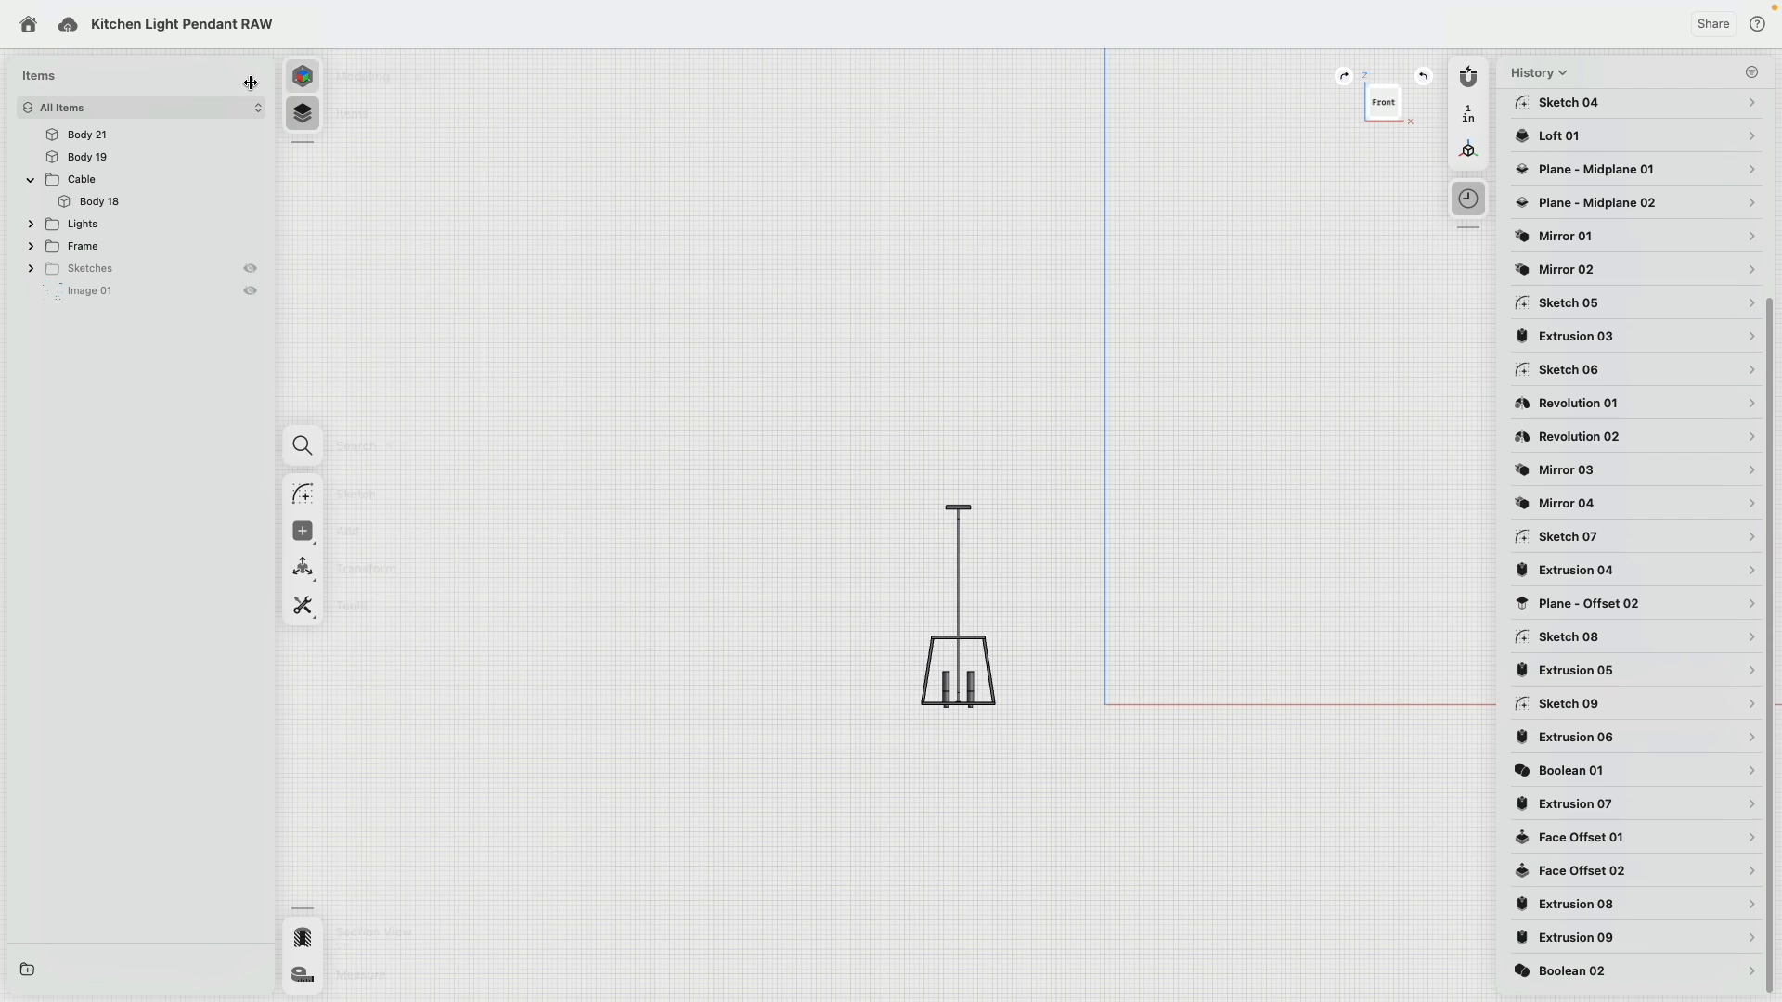
pyautogui.click(250, 291)
# Examine the reference drawings of the longer pendant for its frame, light spacing, bracket and ceiling plate dimensions, and compare them with the finished pendant.
pyautogui.scroll(-5, 756, 206)
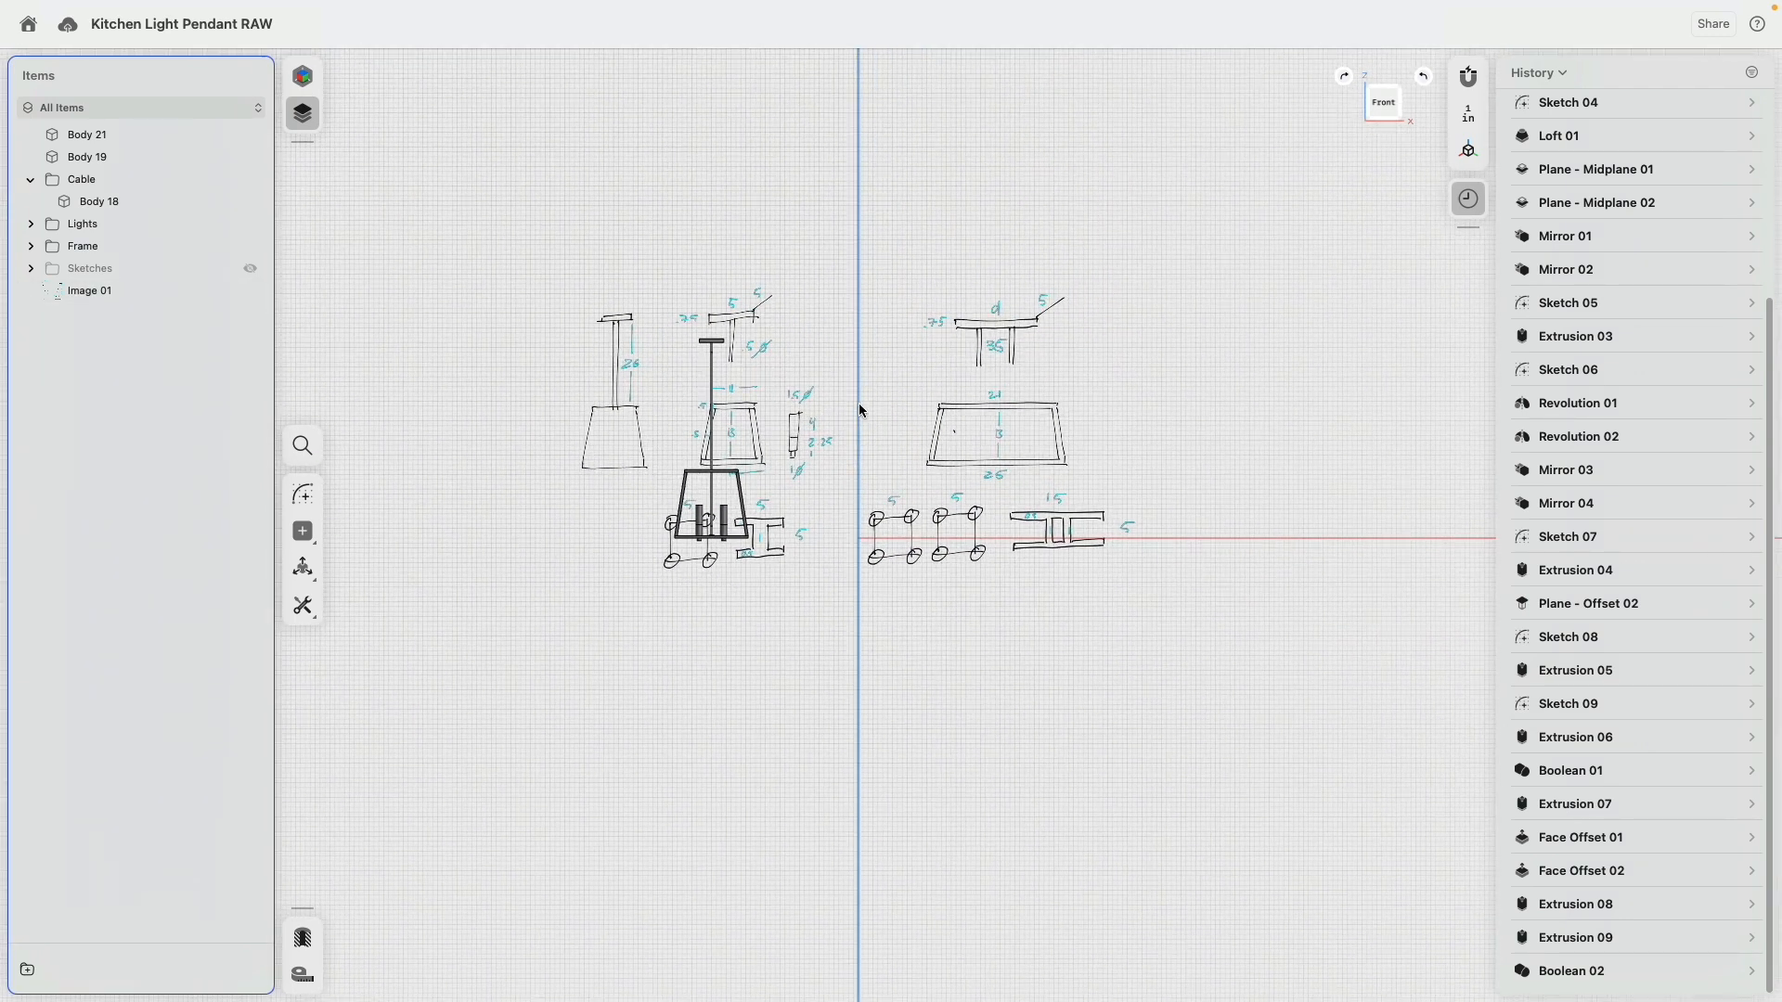
pyautogui.scroll(10, 862, 411)
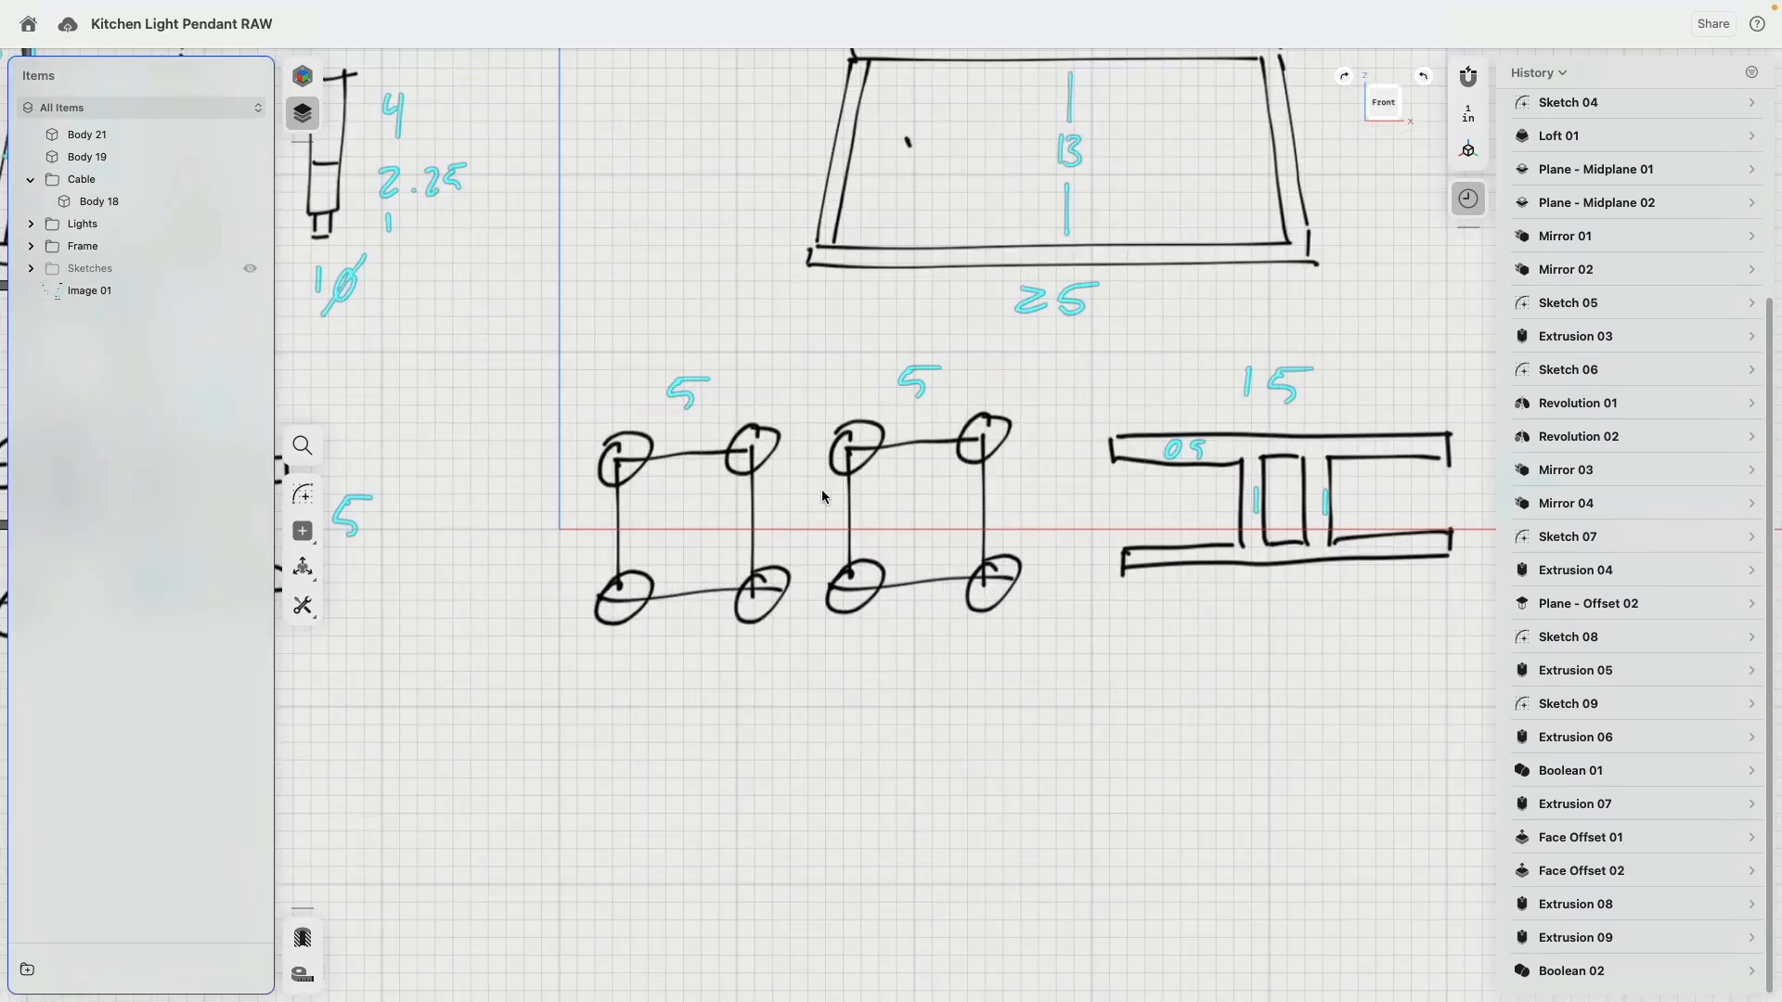
pyautogui.scroll(5, 821, 488)
pyautogui.scroll(-4, 776, 749)
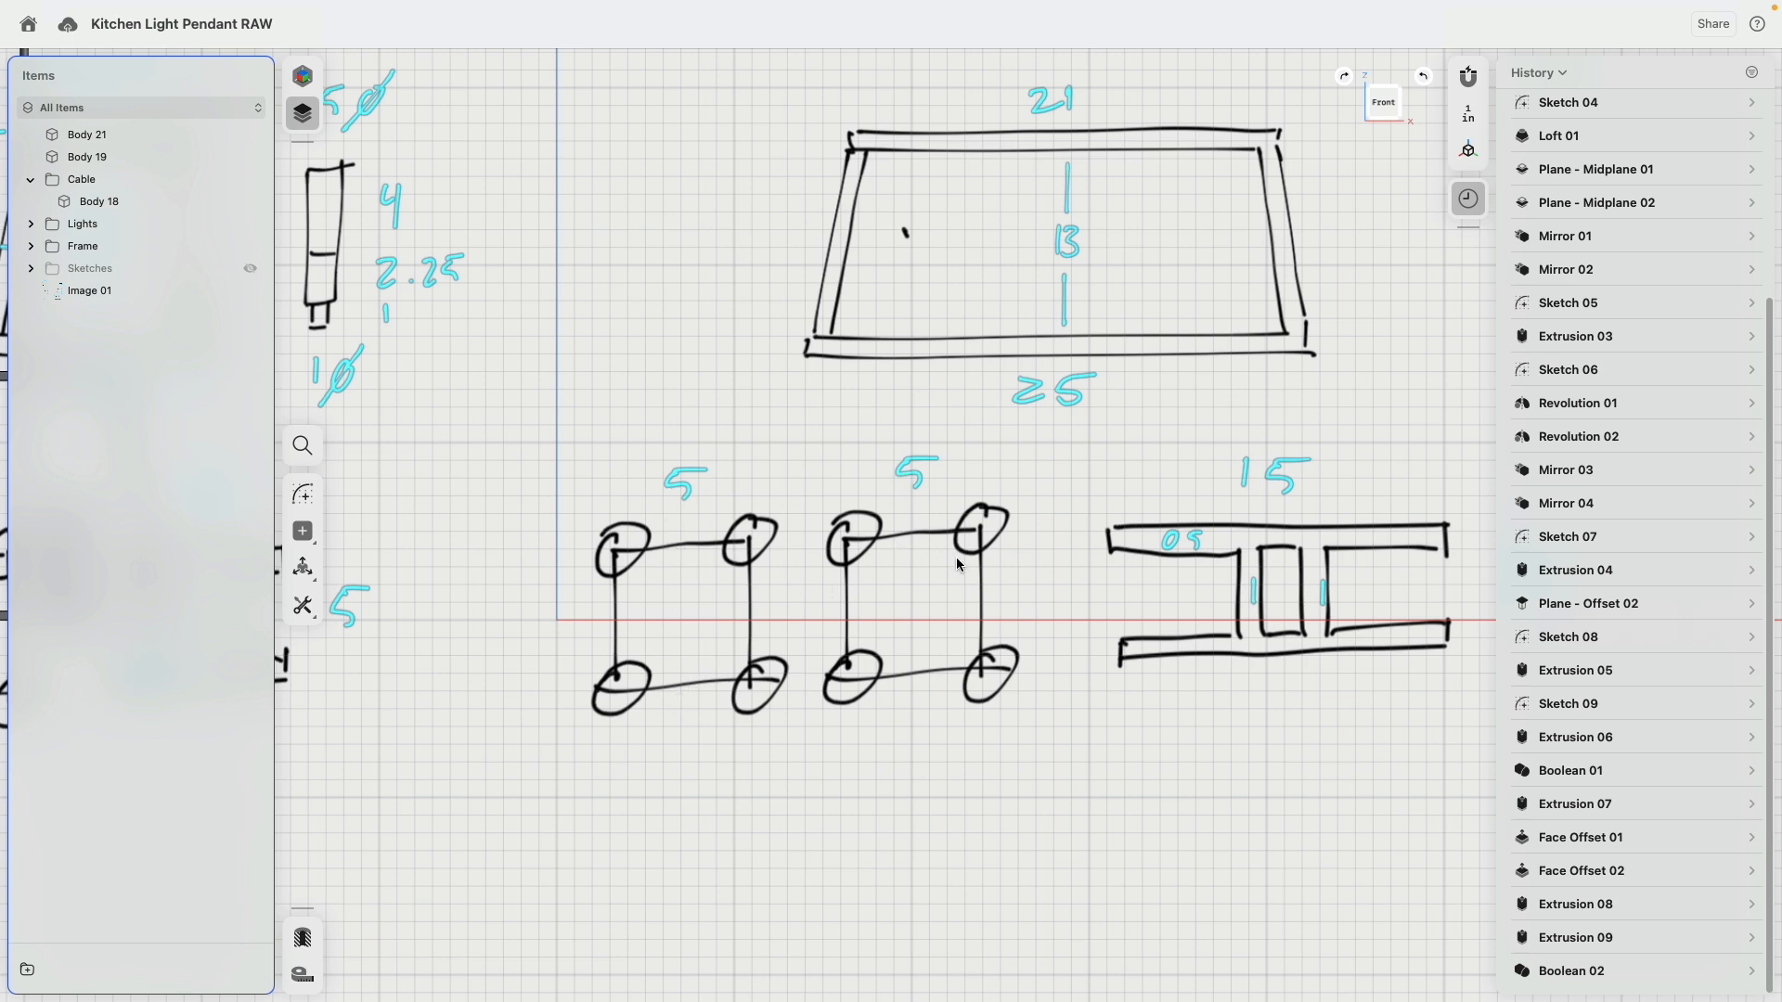
pyautogui.scroll(-2, 956, 557)
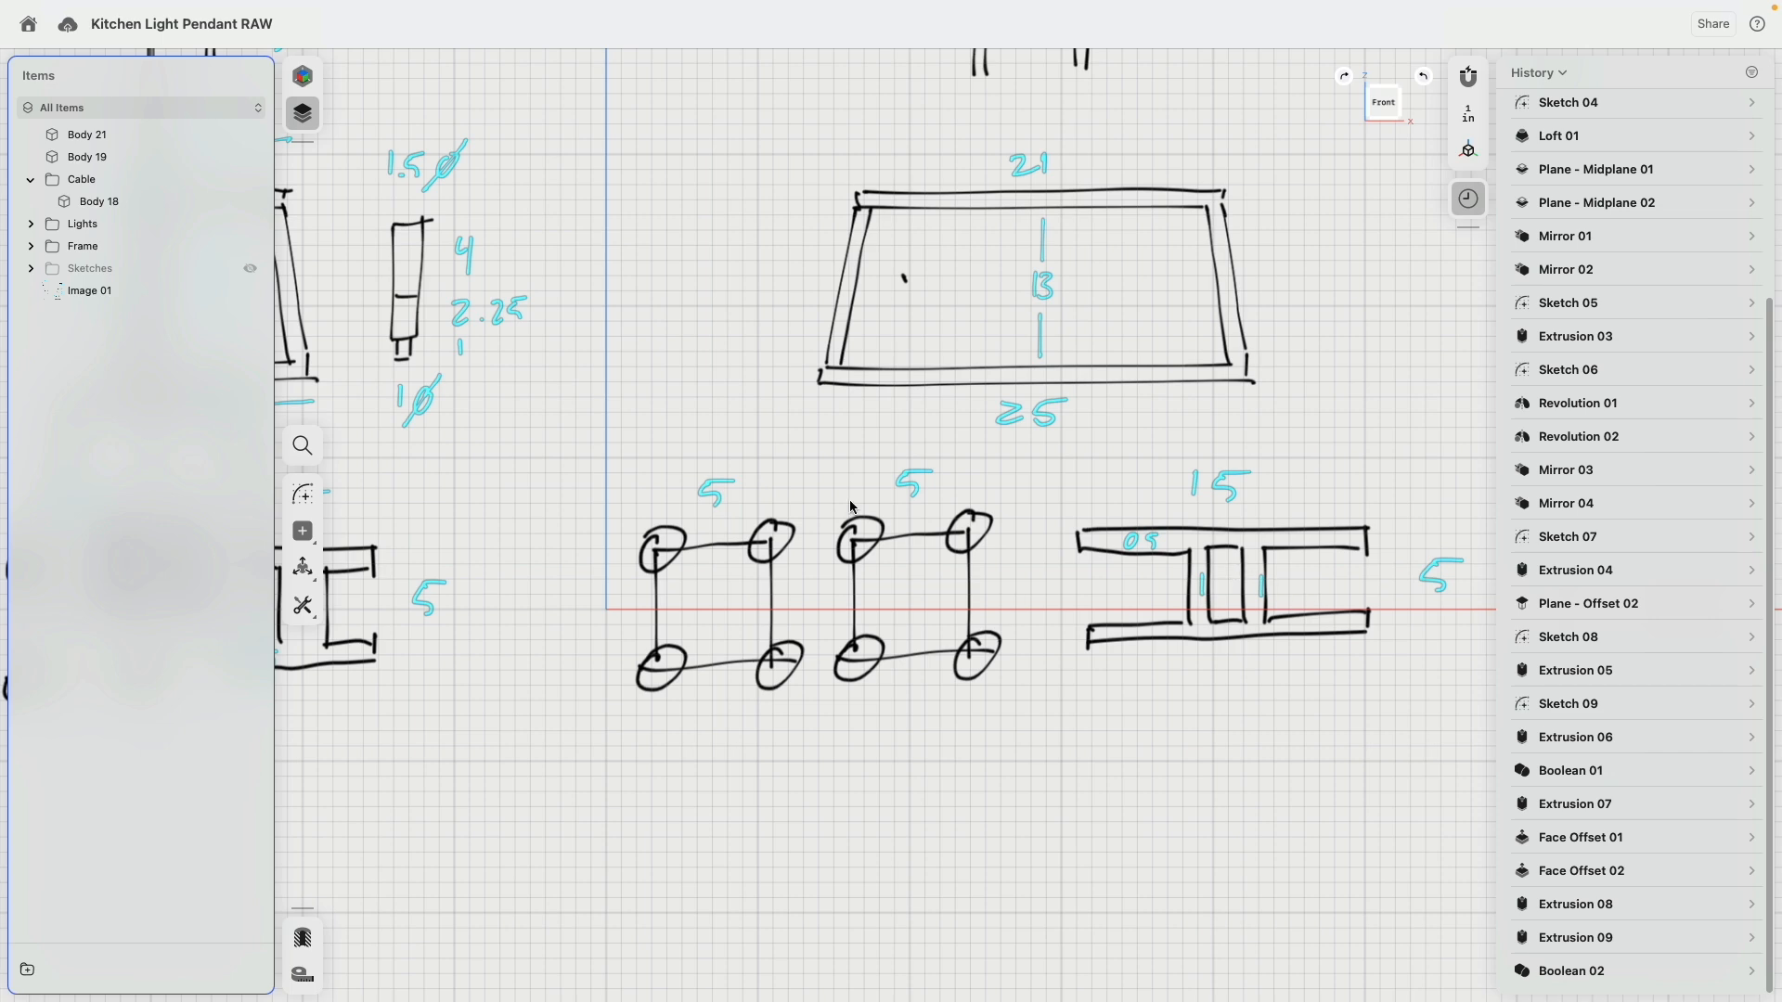
pyautogui.scroll(-5, 852, 506)
pyautogui.scroll(3, 974, 296)
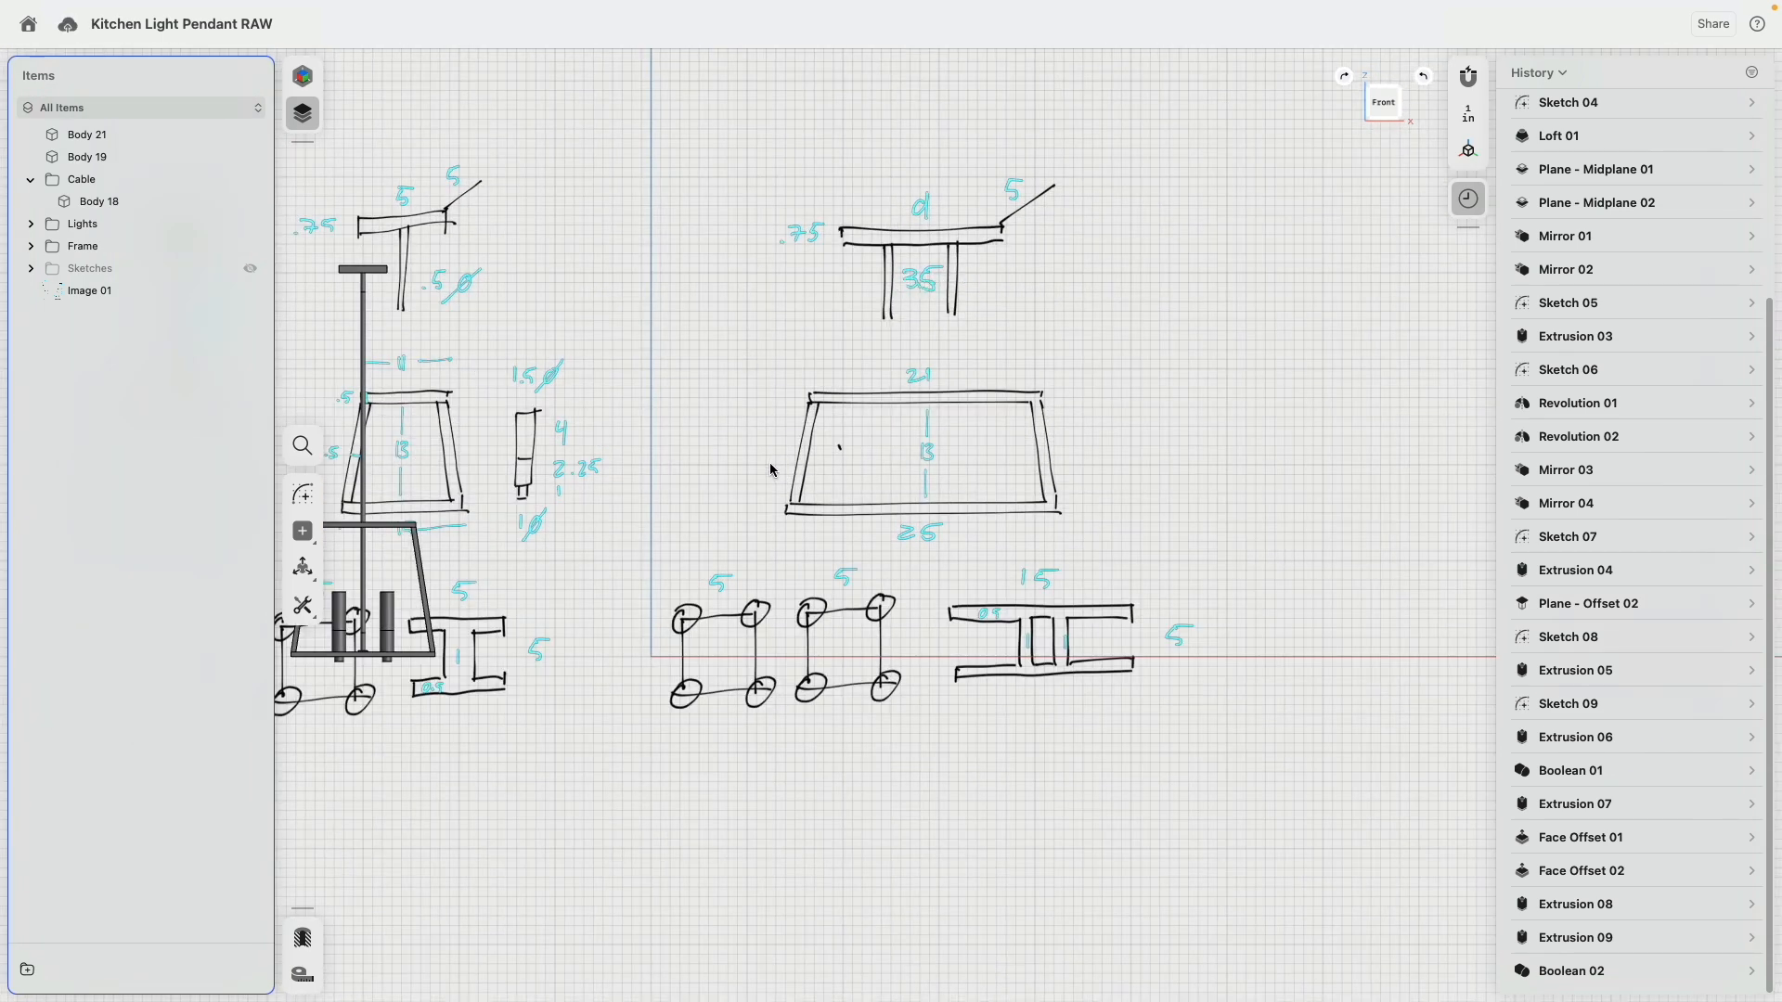
pyautogui.scroll(-2, 633, 339)
pyautogui.scroll(4, 785, 304)
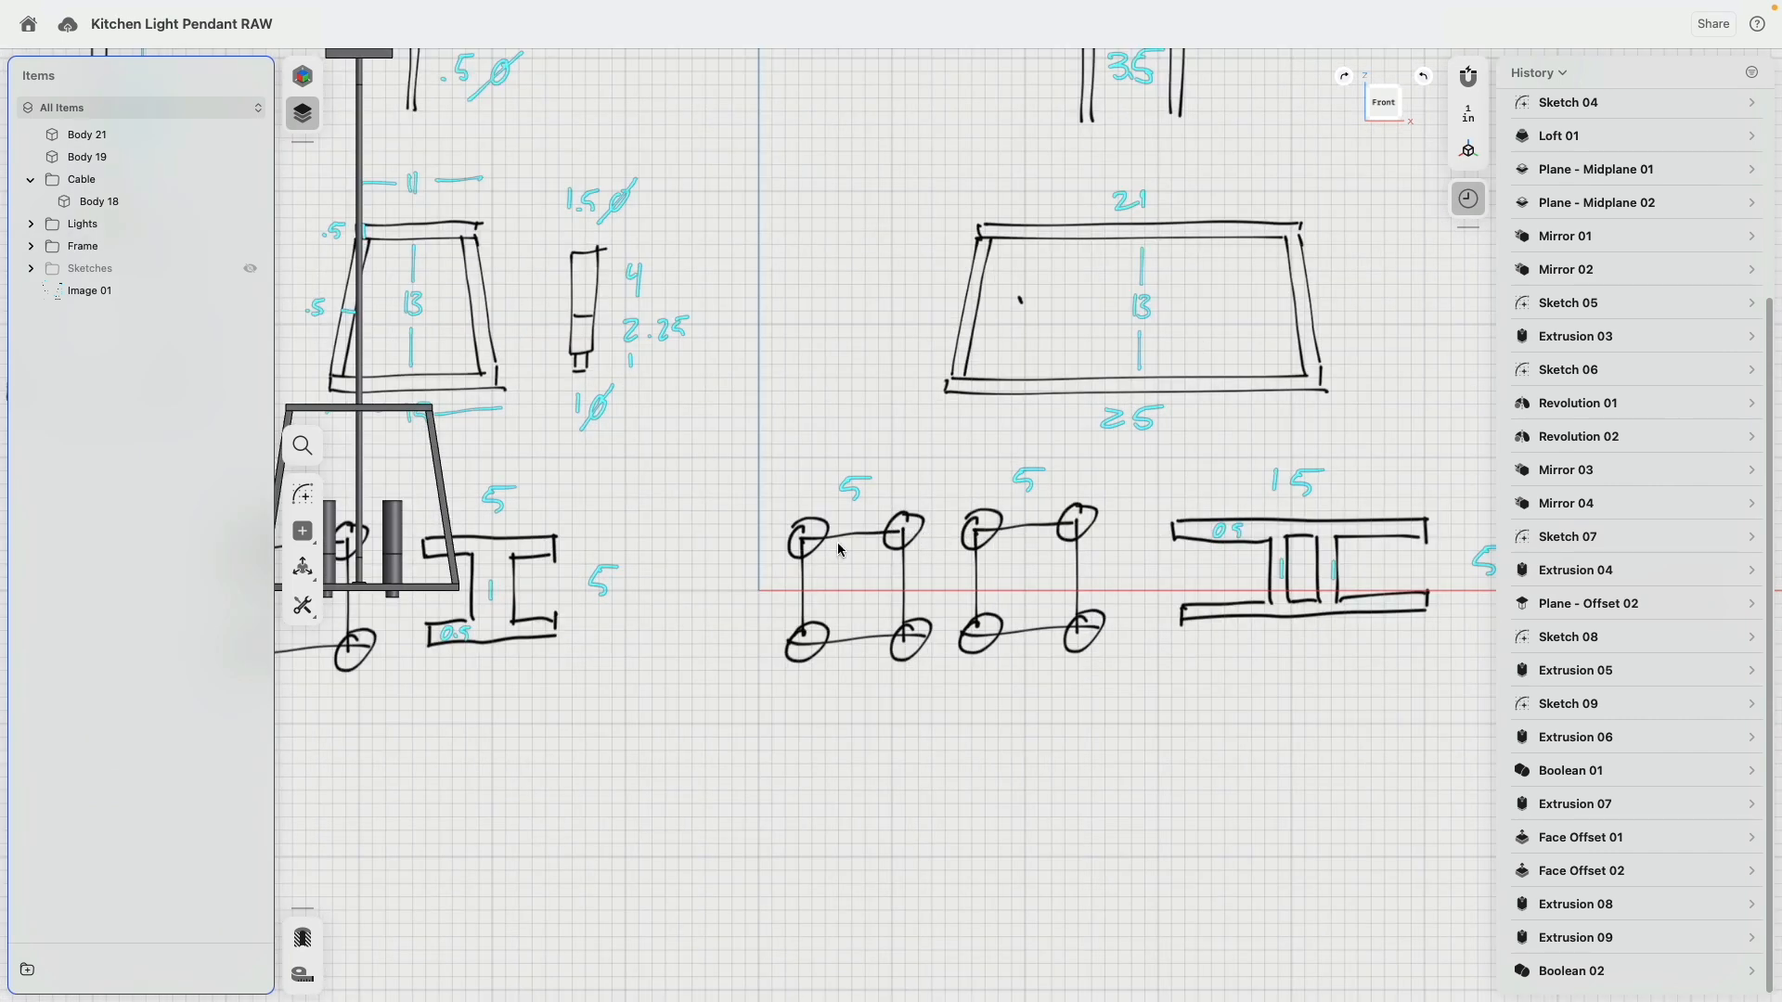
pyautogui.scroll(-3, 769, 554)
pyautogui.moveTo(731, 402); pyautogui.dragTo(660, 557, button='right')
pyautogui.moveTo(660, 557); pyautogui.dragTo(862, 373, button='middle')
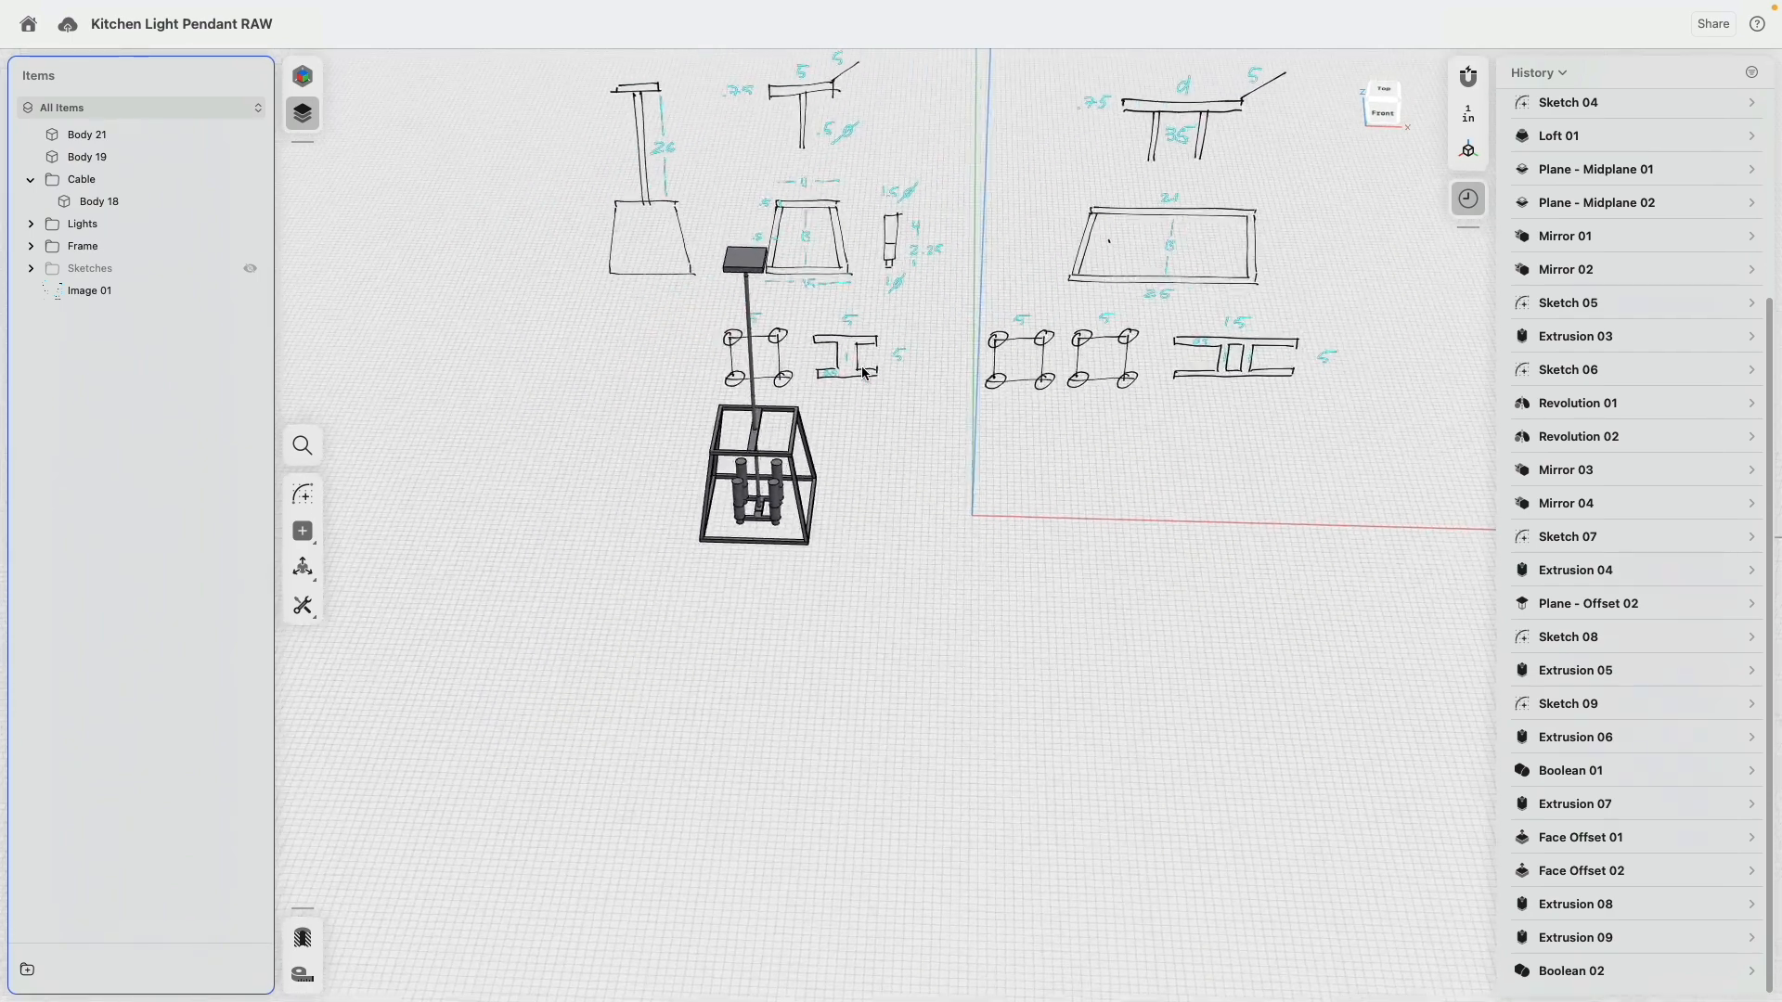
pyautogui.scroll(5, 737, 555)
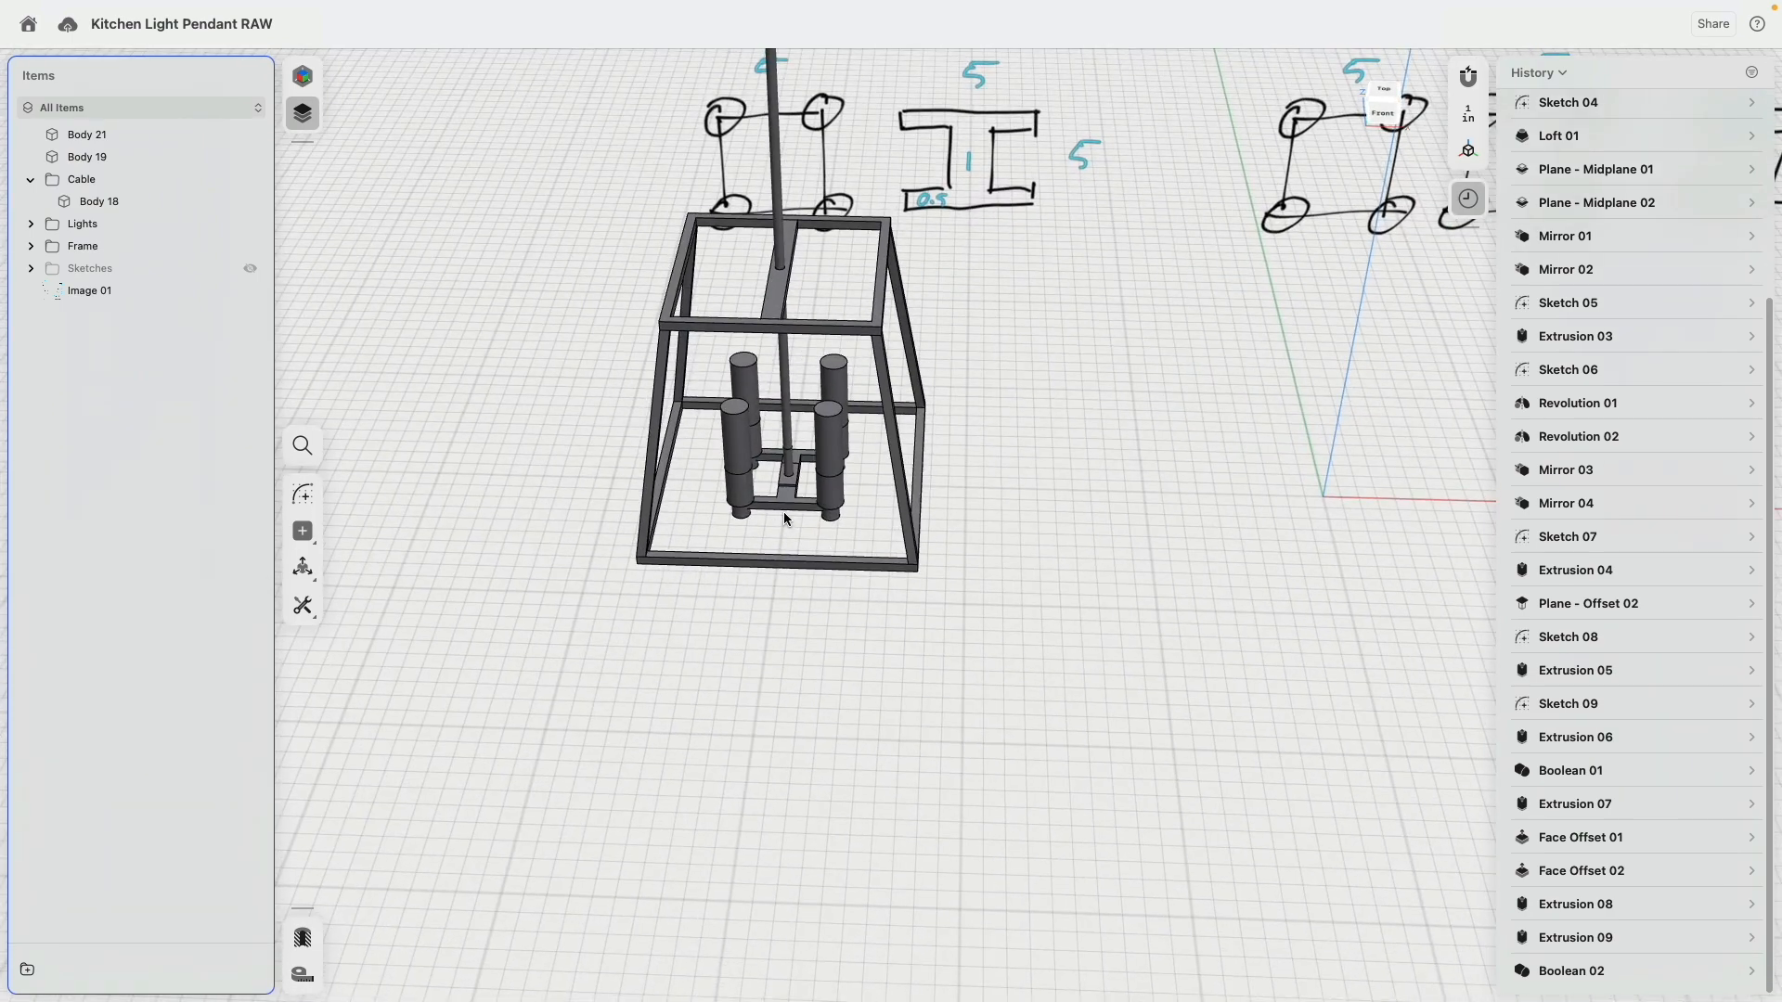
pyautogui.scroll(-4, 867, 561)
# Copy the entire pendant along the X axis so that the duplicate is centred on the origin.
pyautogui.click(1386, 97)
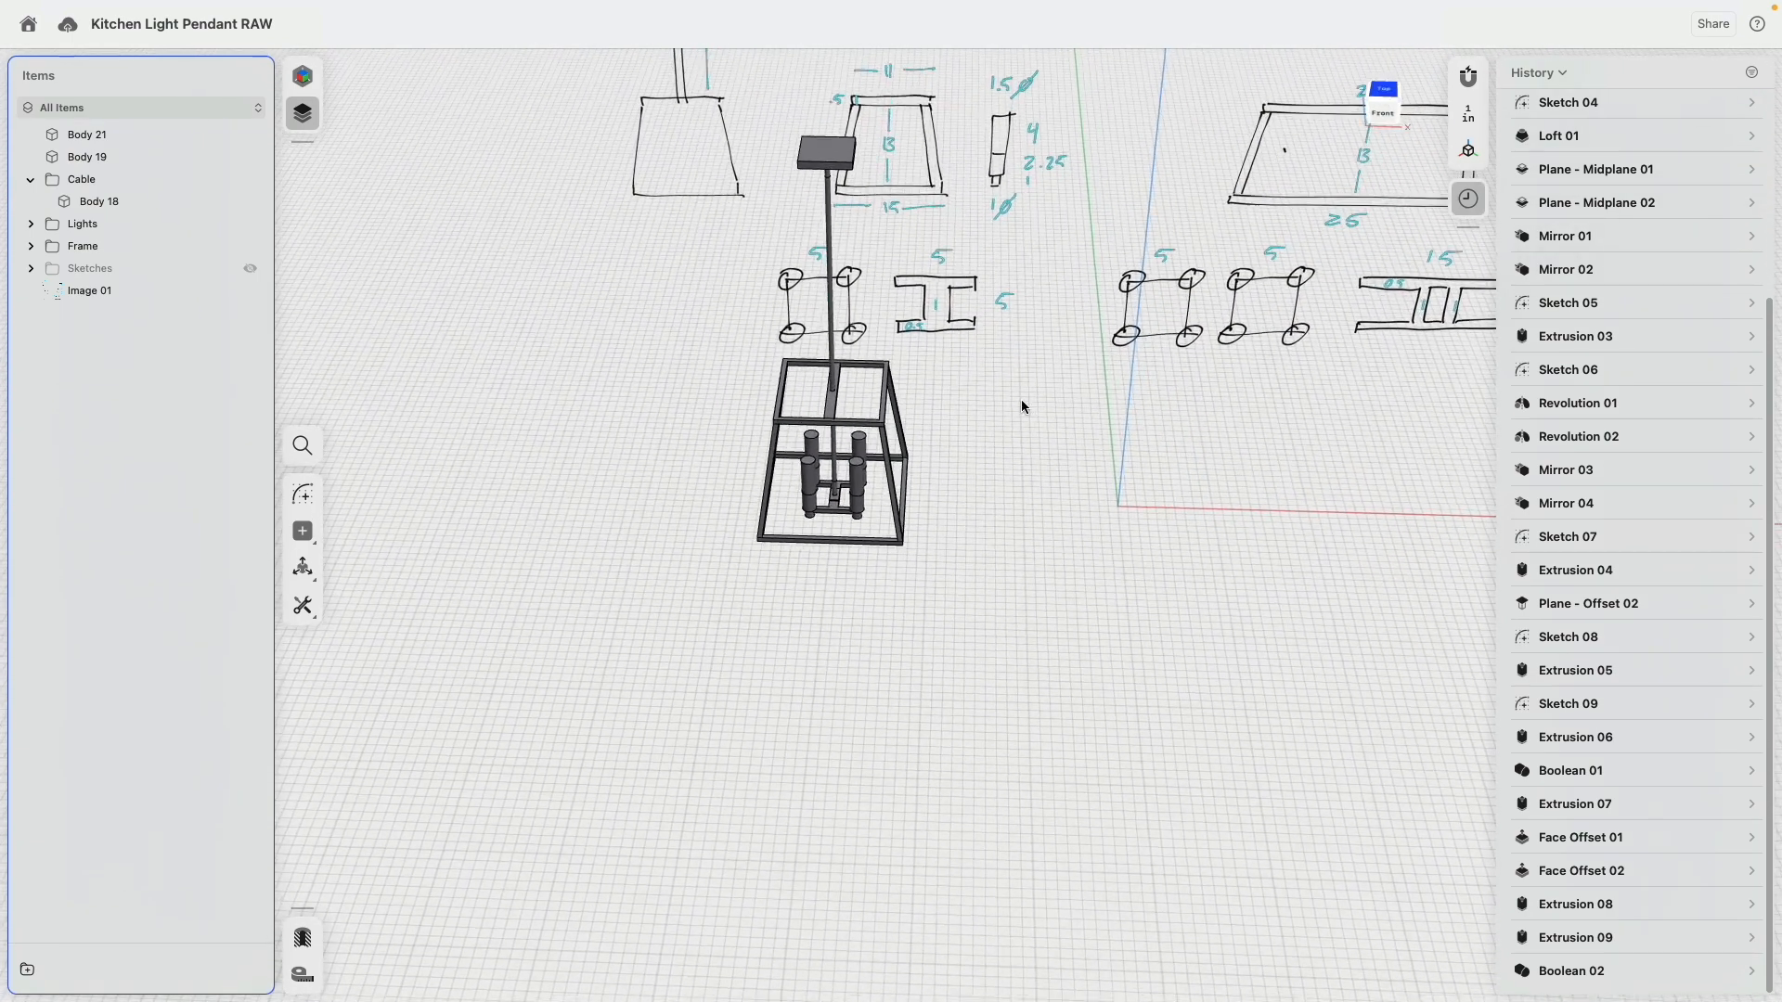
pyautogui.moveTo(697, 308); pyautogui.dragTo(972, 568)
pyautogui.moveTo(1002, 459); pyautogui.dragTo(801, 509, button='middle')
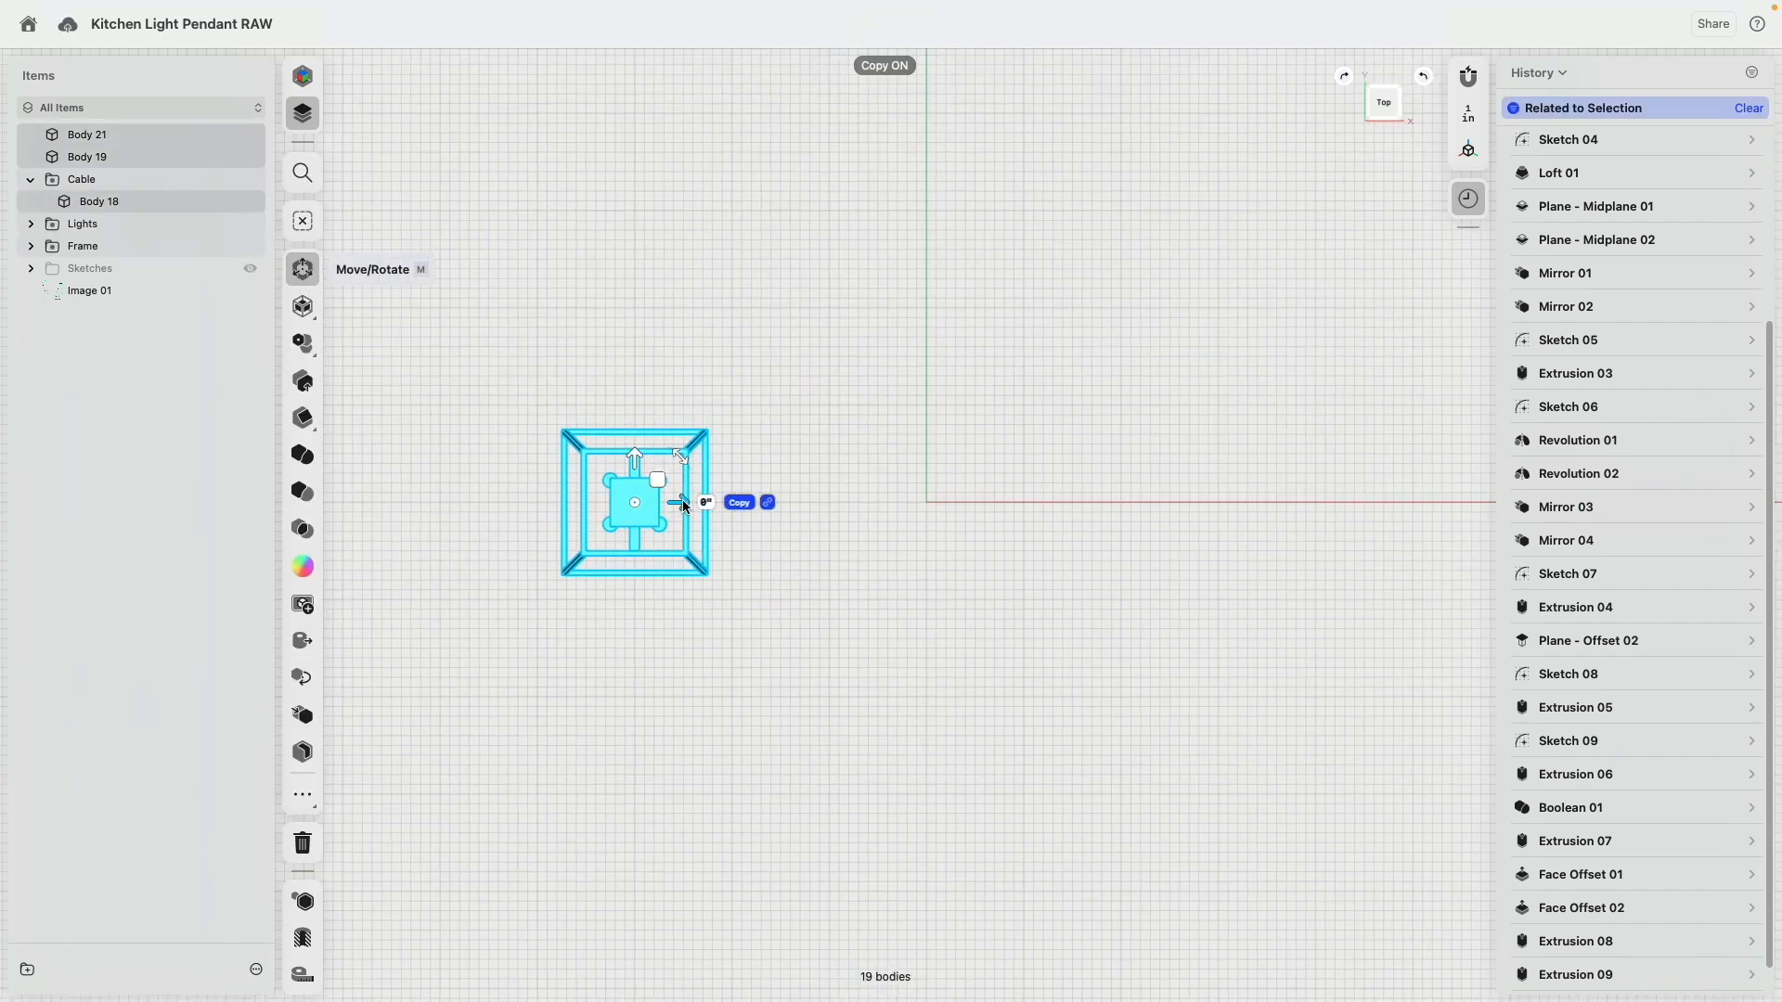
pyautogui.moveTo(685, 507); pyautogui.dragTo(974, 502)
pyautogui.moveTo(981, 501); pyautogui.dragTo(975, 501)
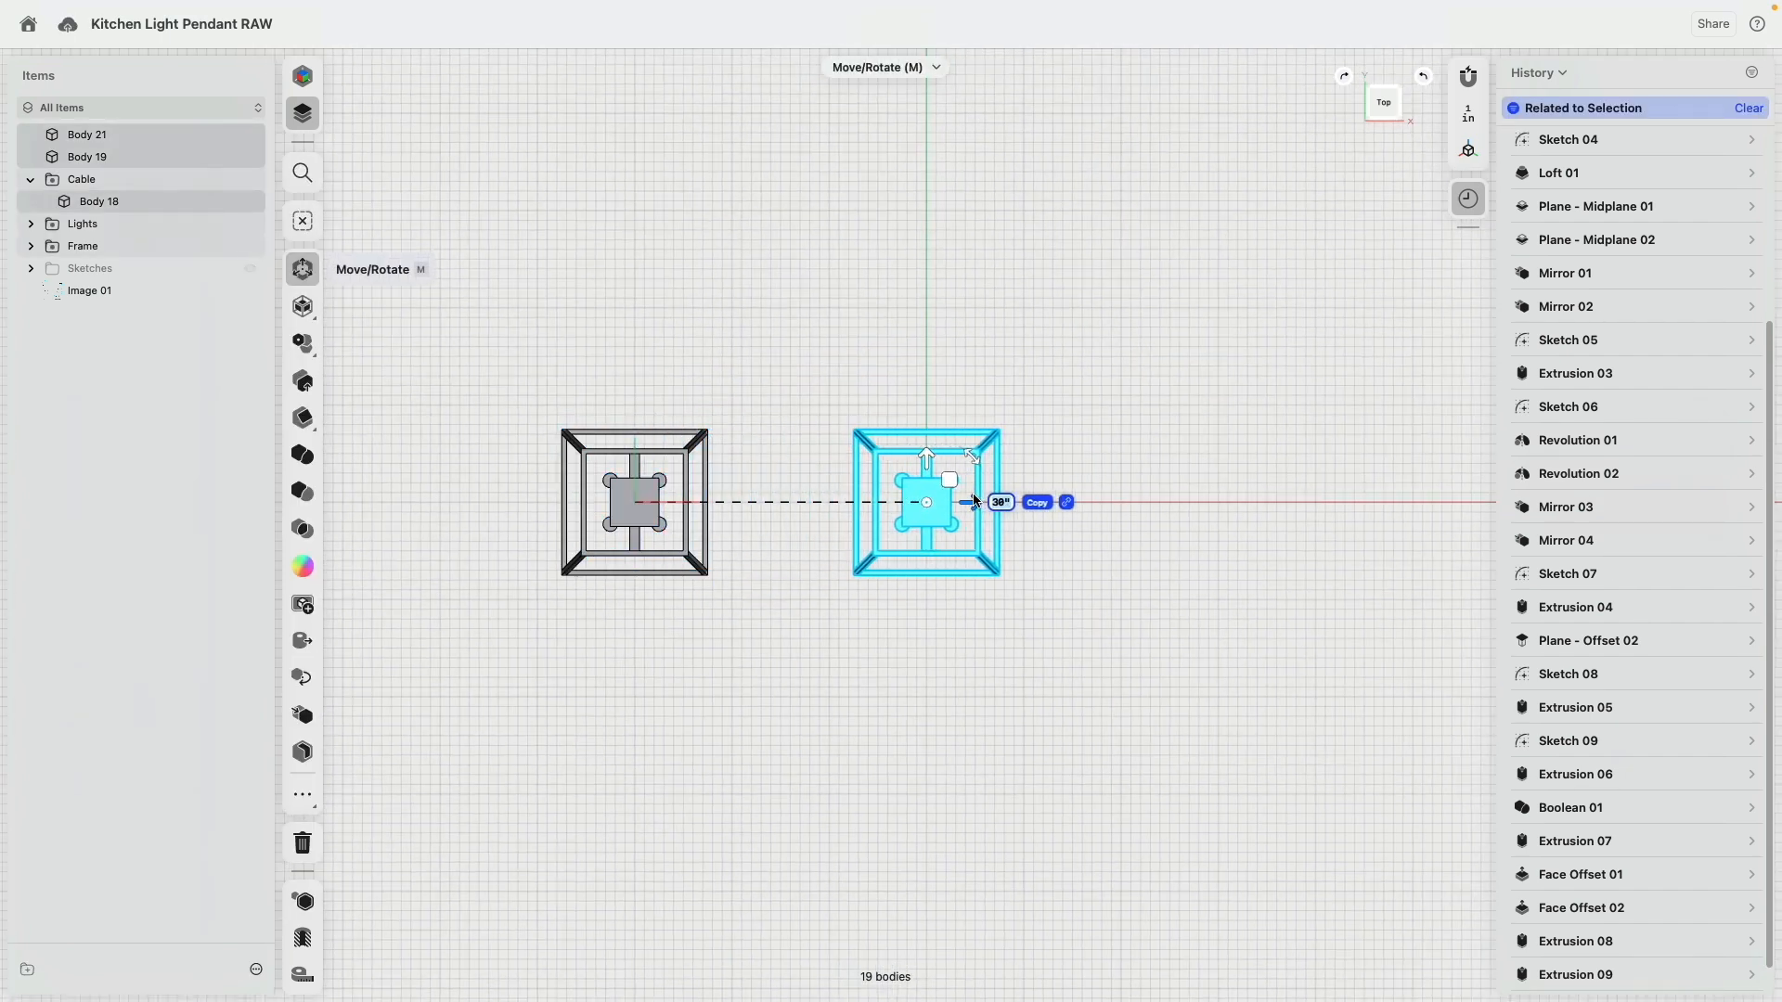
# Copy the duplicate pendant's four two-part lights and their H-shaped bracket 10 inches along the X axis, leaving out the raised centre block.
pyautogui.click(978, 640)
pyautogui.moveTo(978, 625)
pyautogui.mouseDown(button='right')
pyautogui.moveTo(981, 449)
pyautogui.moveTo(955, 508)
pyautogui.moveTo(880, 553)
pyautogui.moveTo(820, 540)
pyautogui.mouseUp(button='right')
pyautogui.scroll(5, 955, 508)
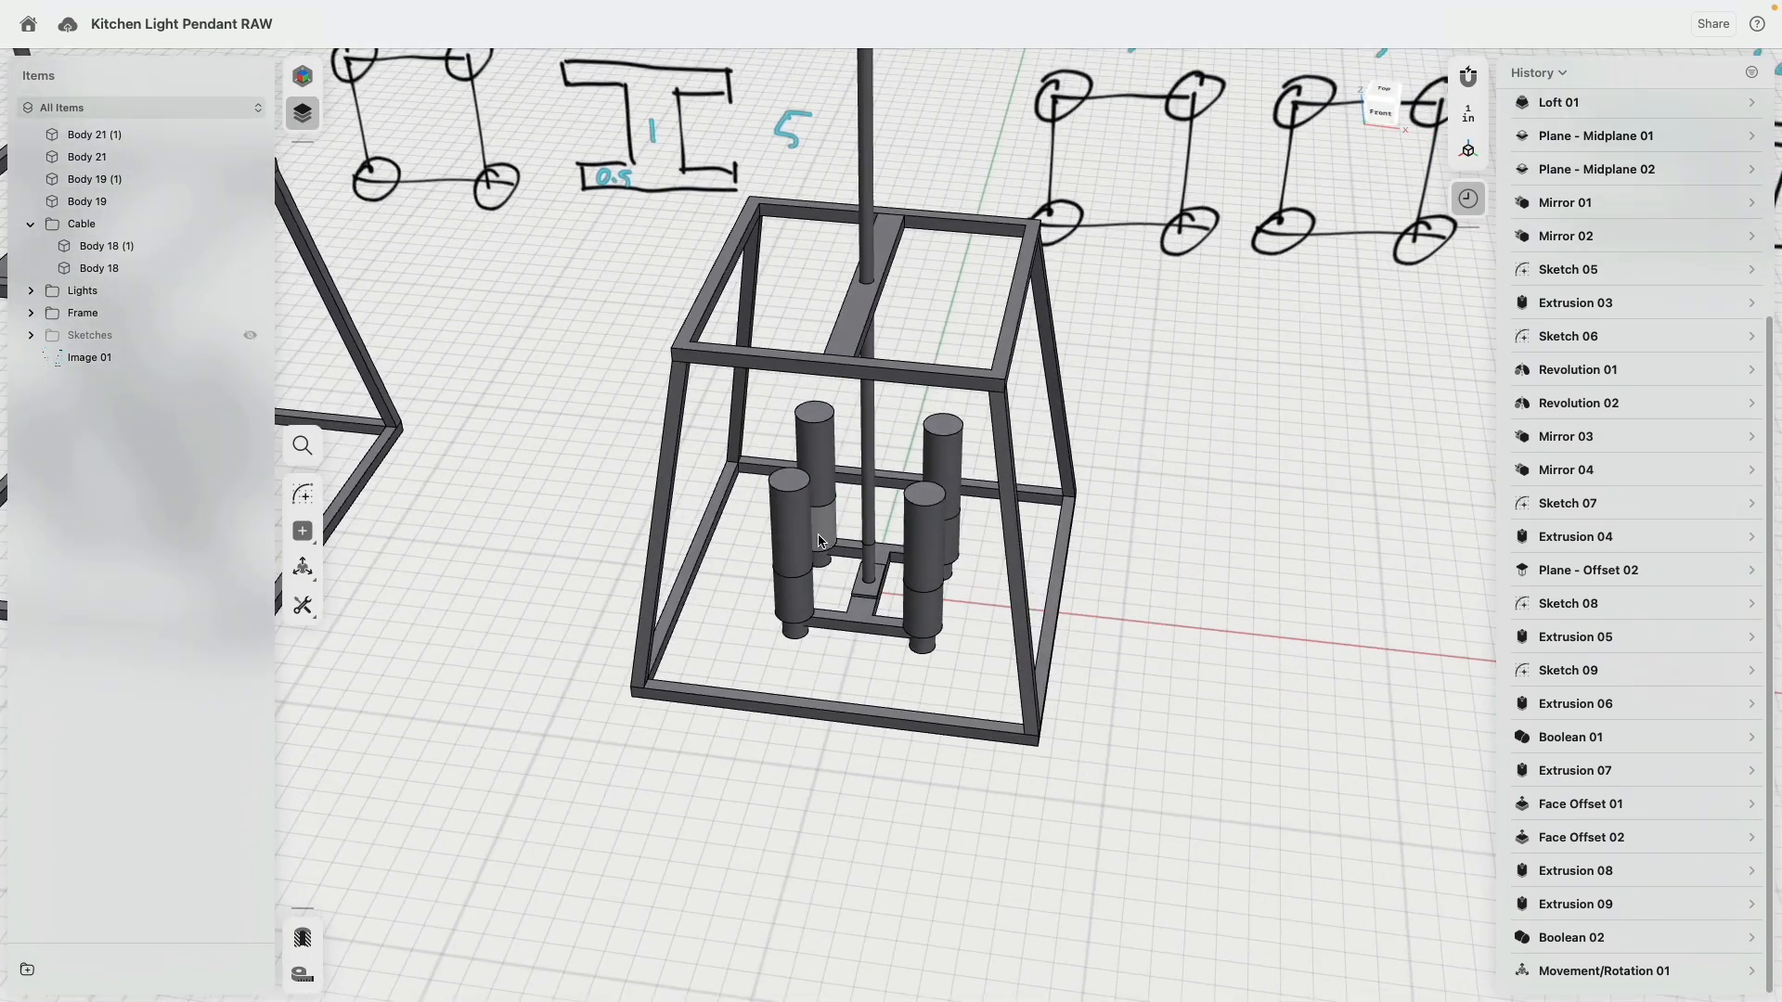
pyautogui.click(826, 446)
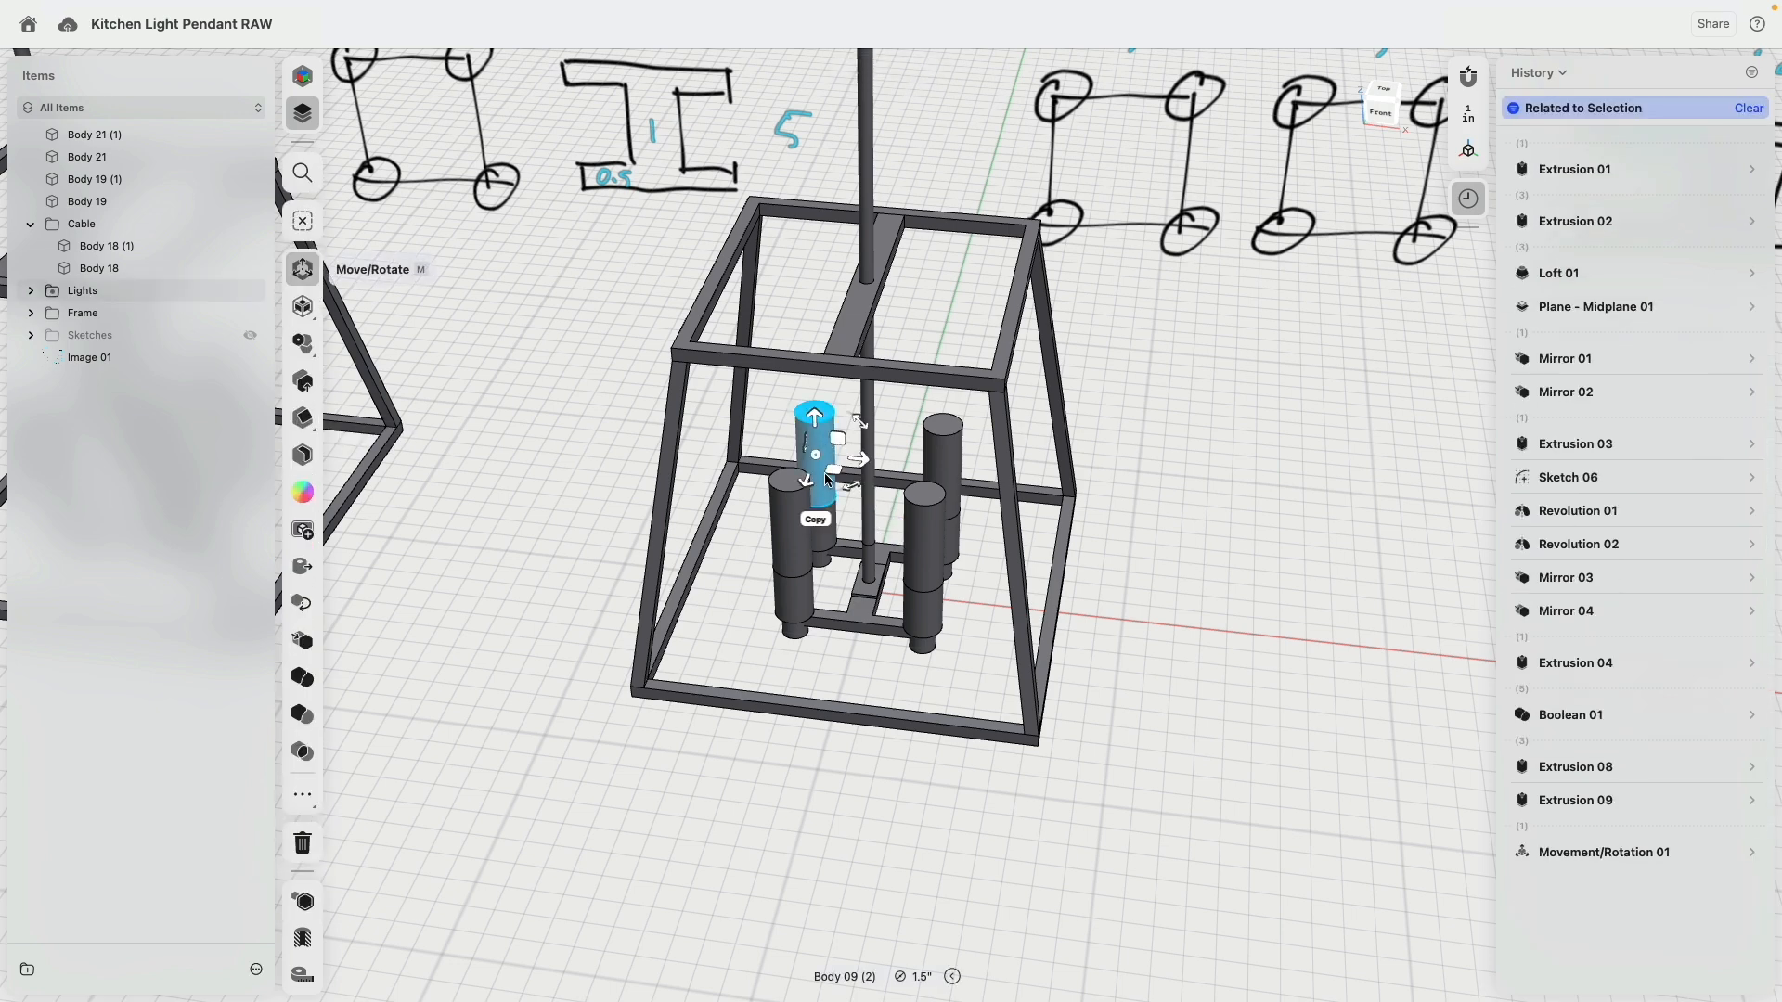
pyautogui.click(832, 551)
pyautogui.doubleClick(798, 601)
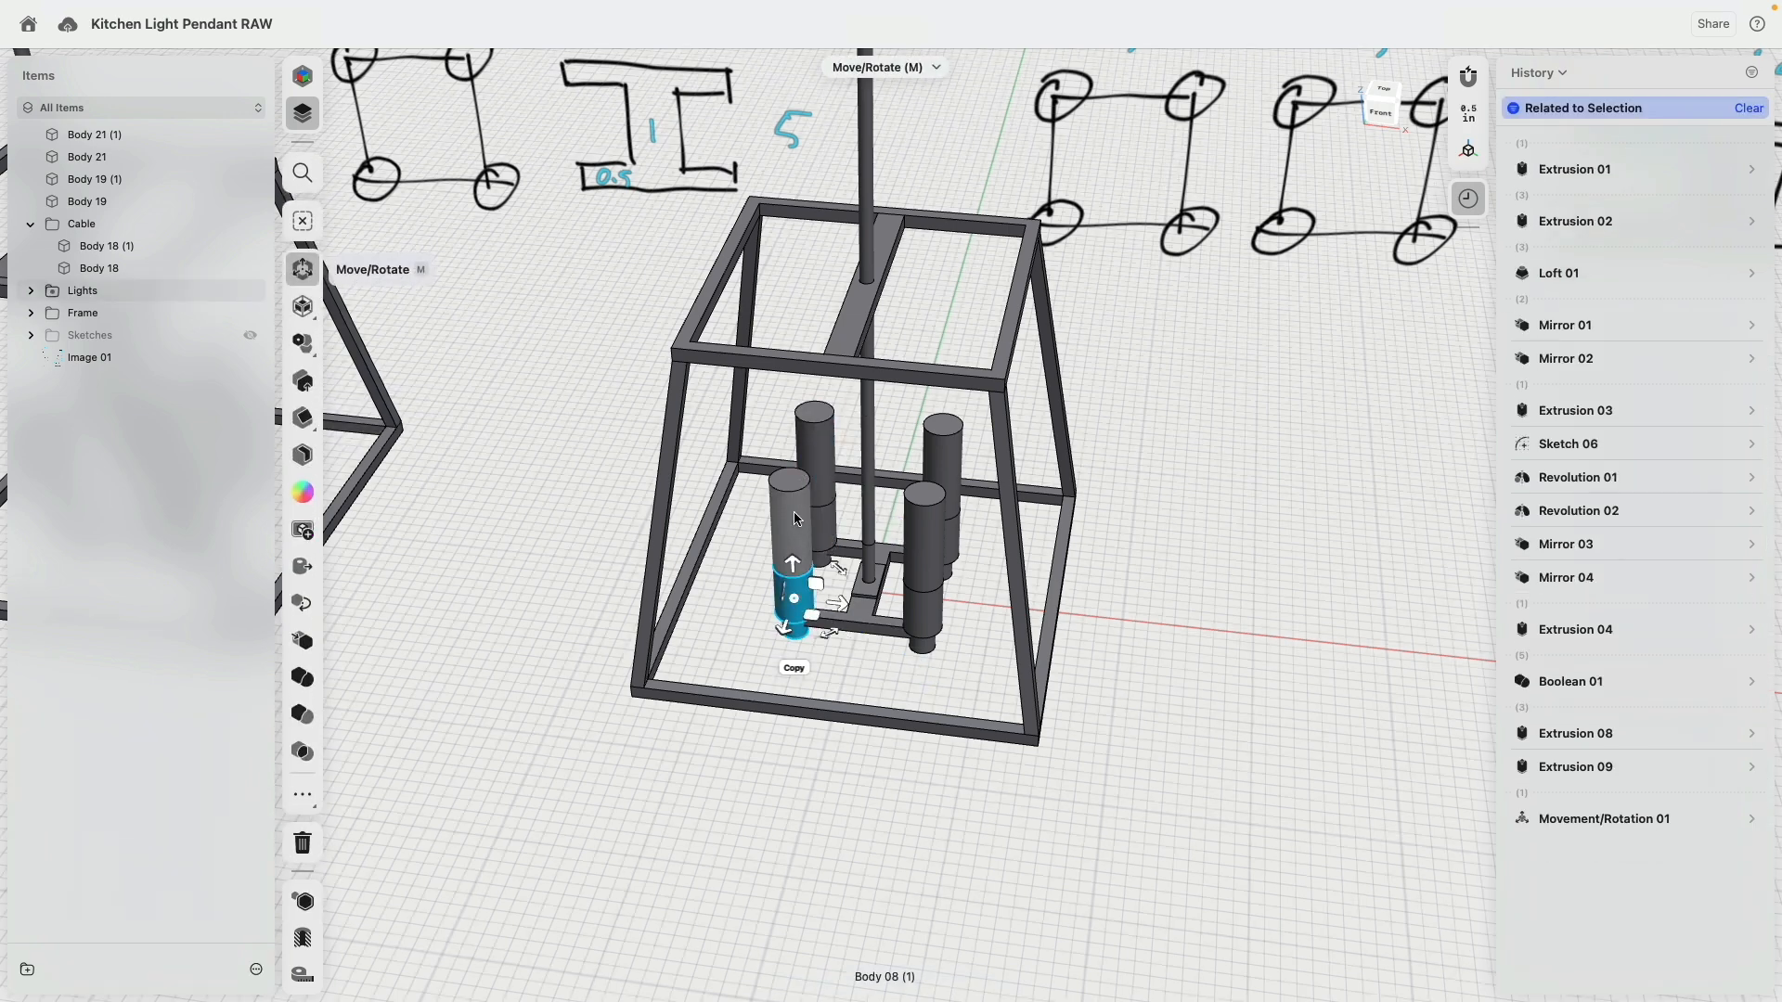
pyautogui.scroll(3, 806, 487)
pyautogui.click(795, 510)
pyautogui.press('m')
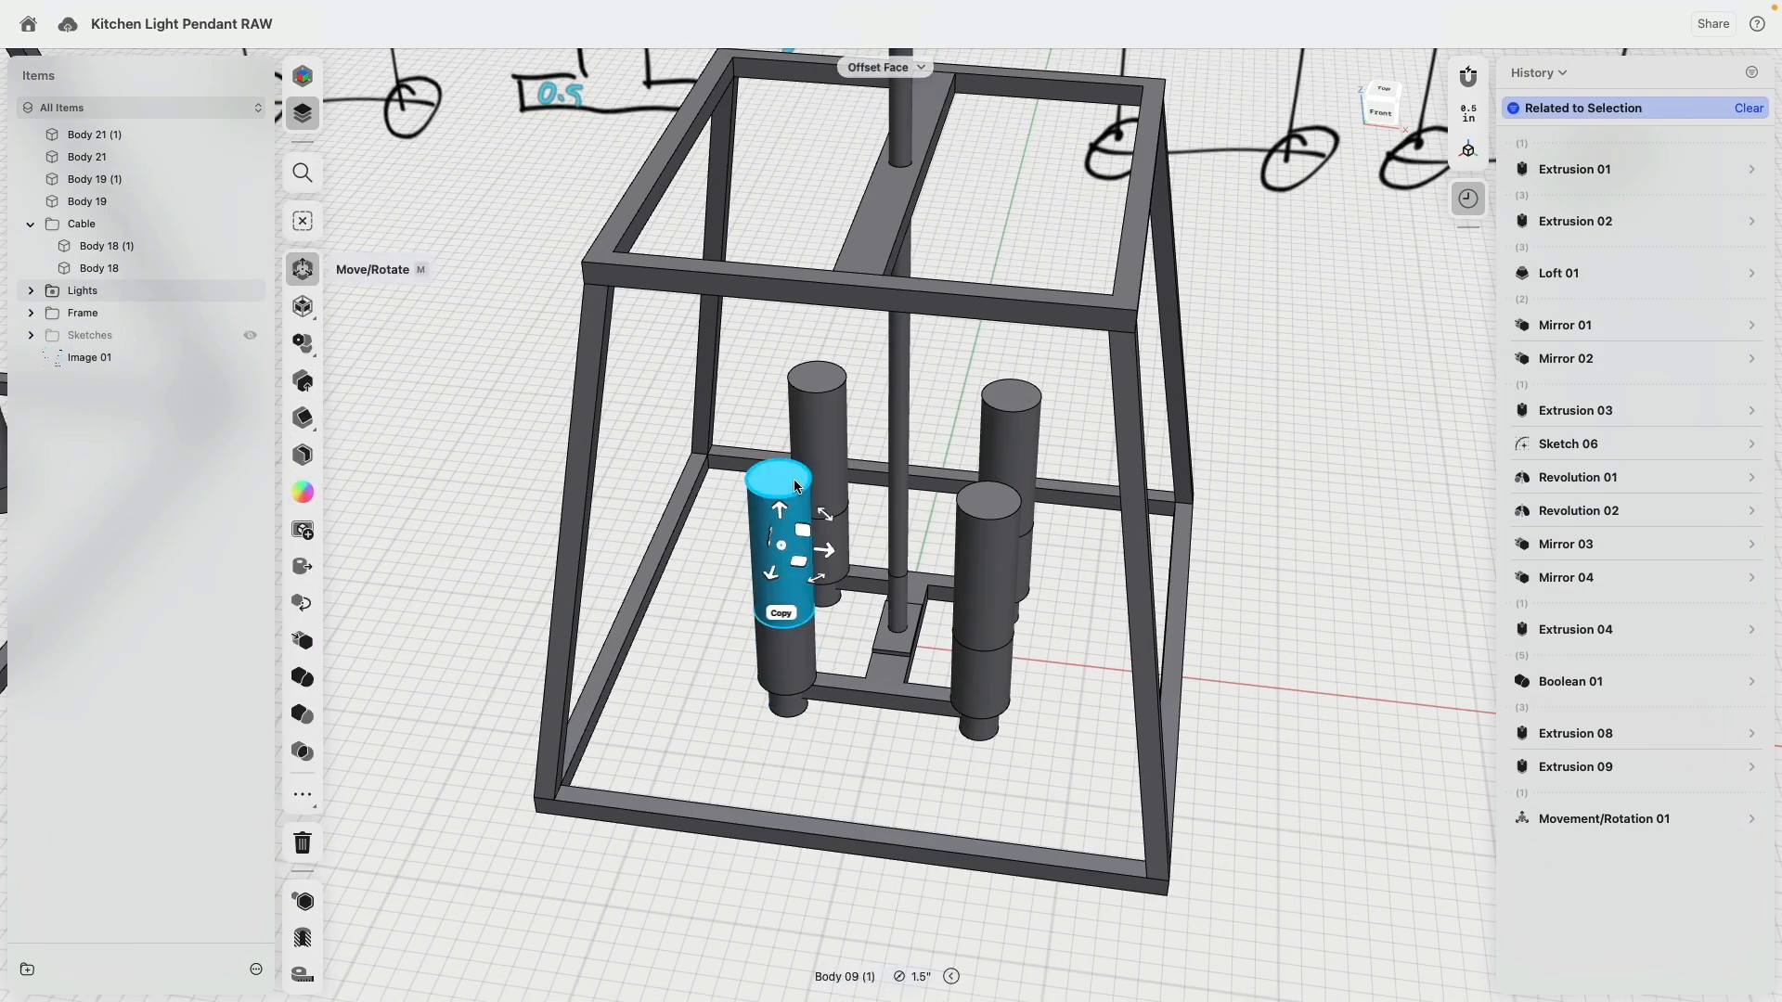
pyautogui.click(835, 455)
pyautogui.click(842, 548)
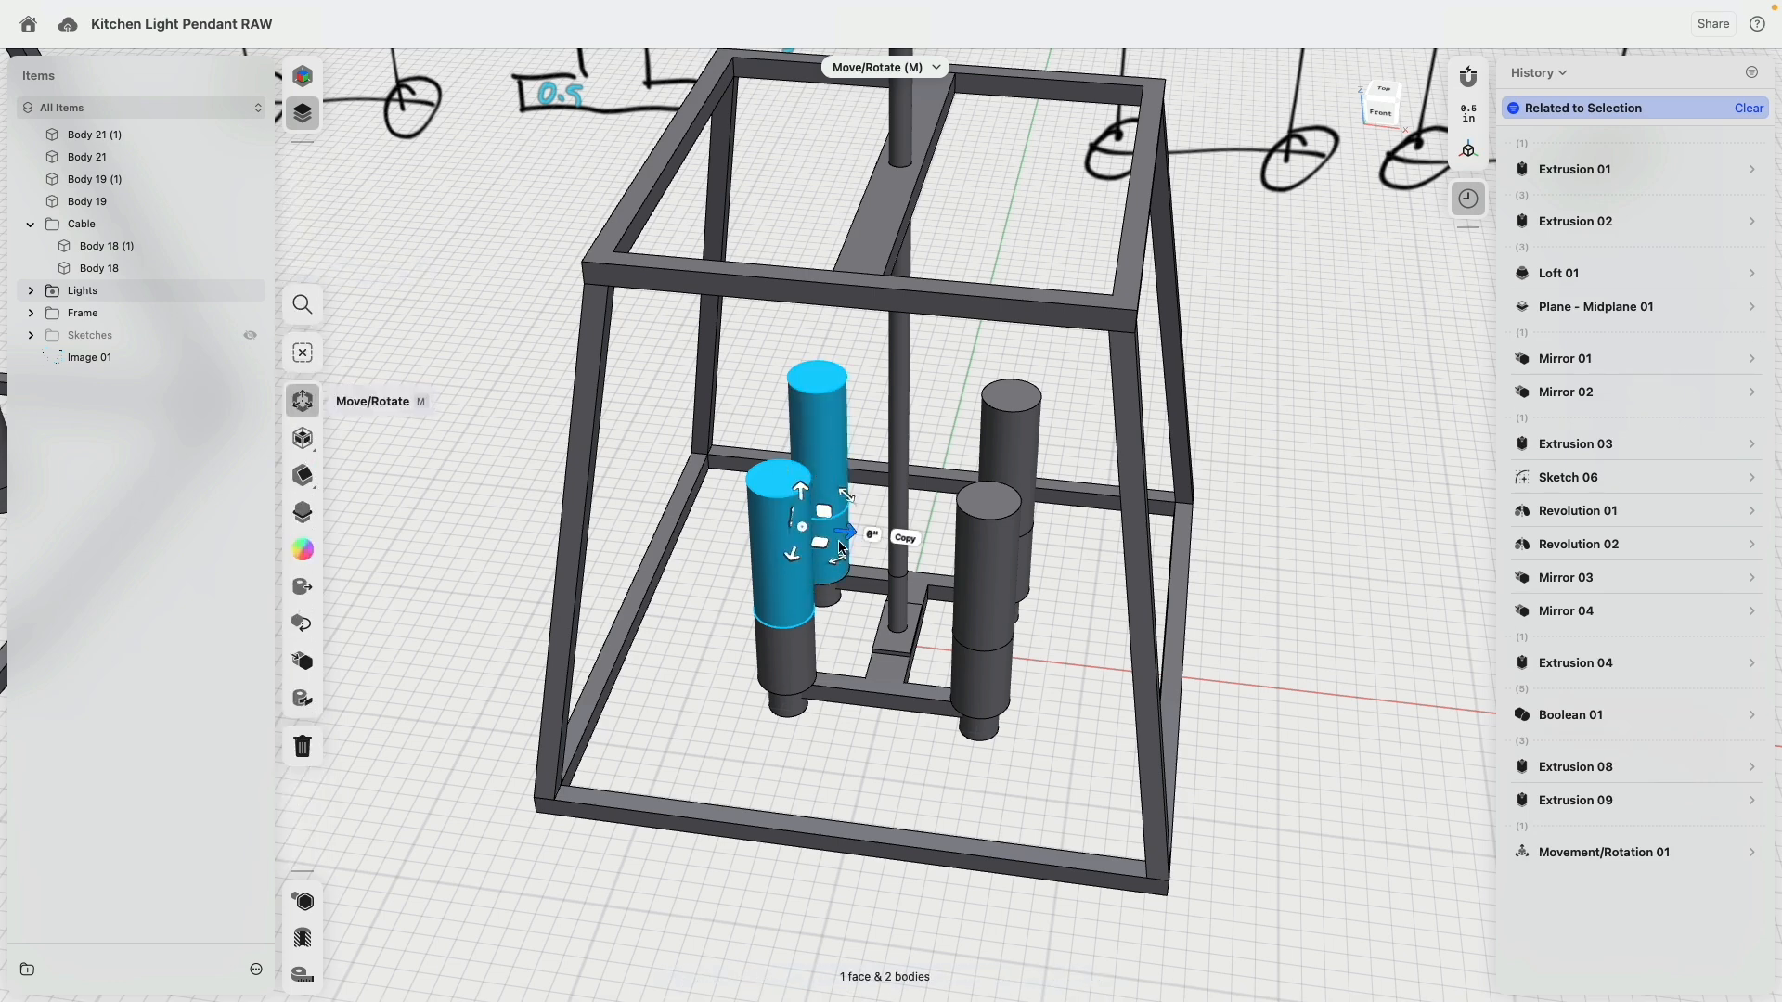
pyautogui.click(835, 589)
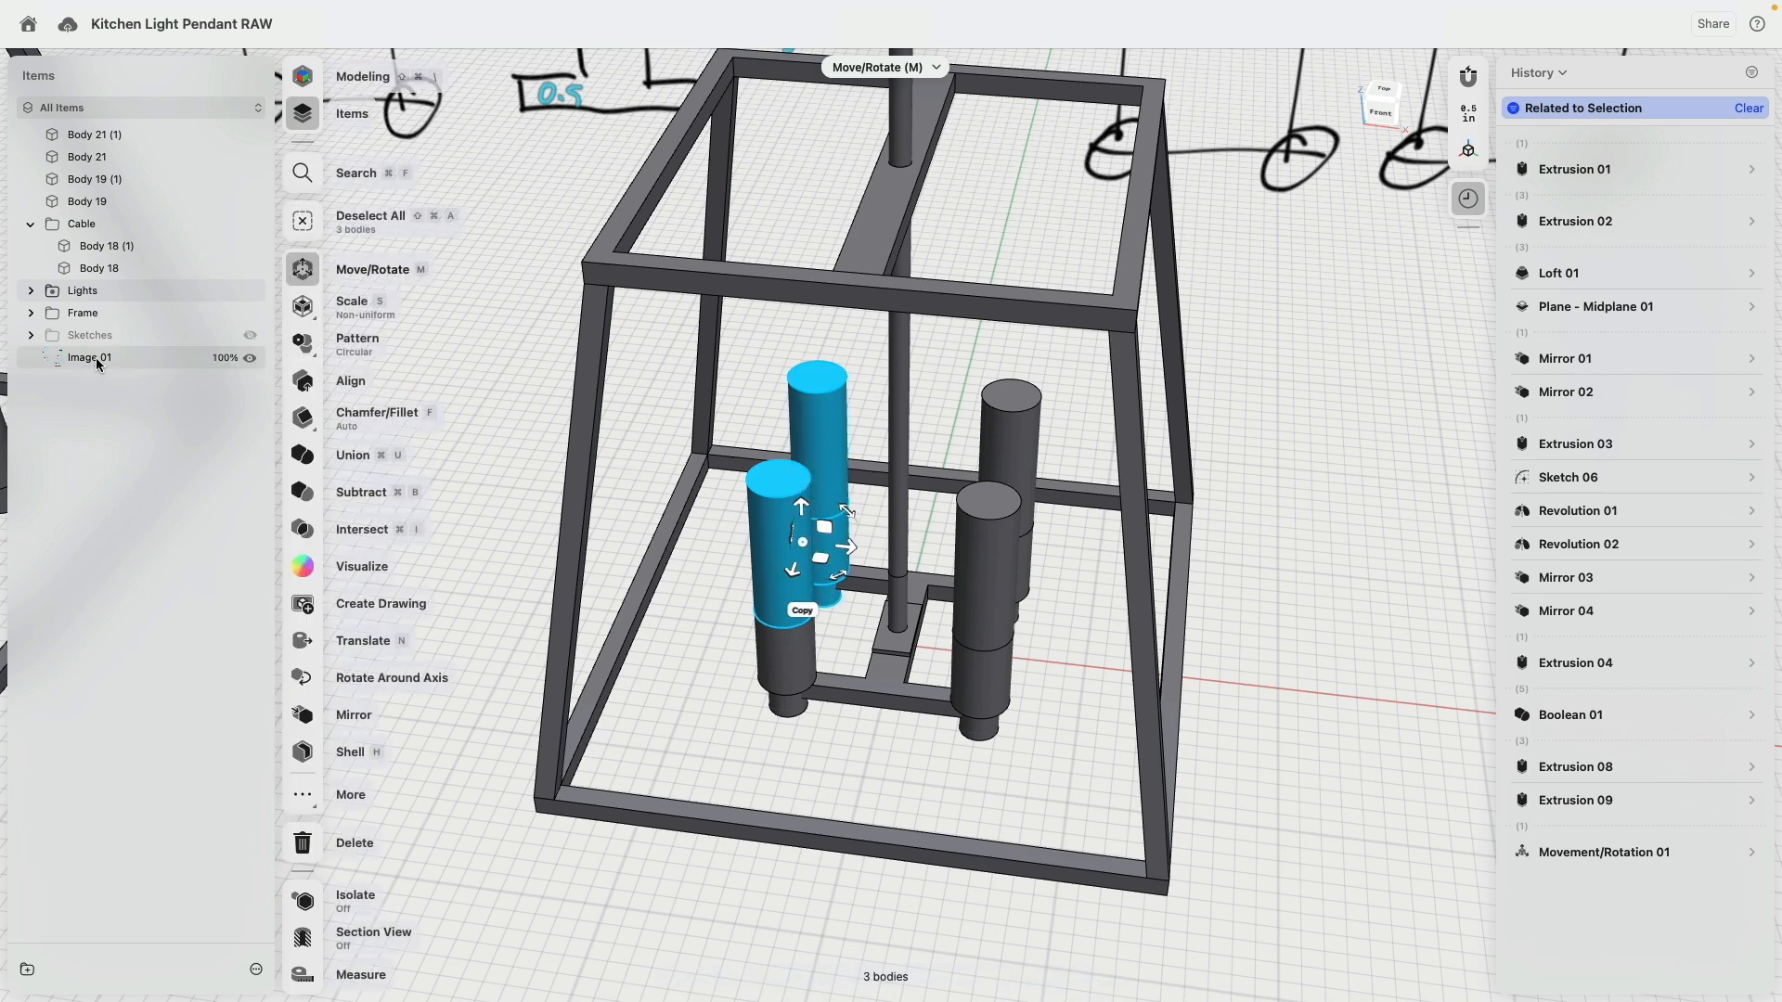
pyautogui.click(794, 689)
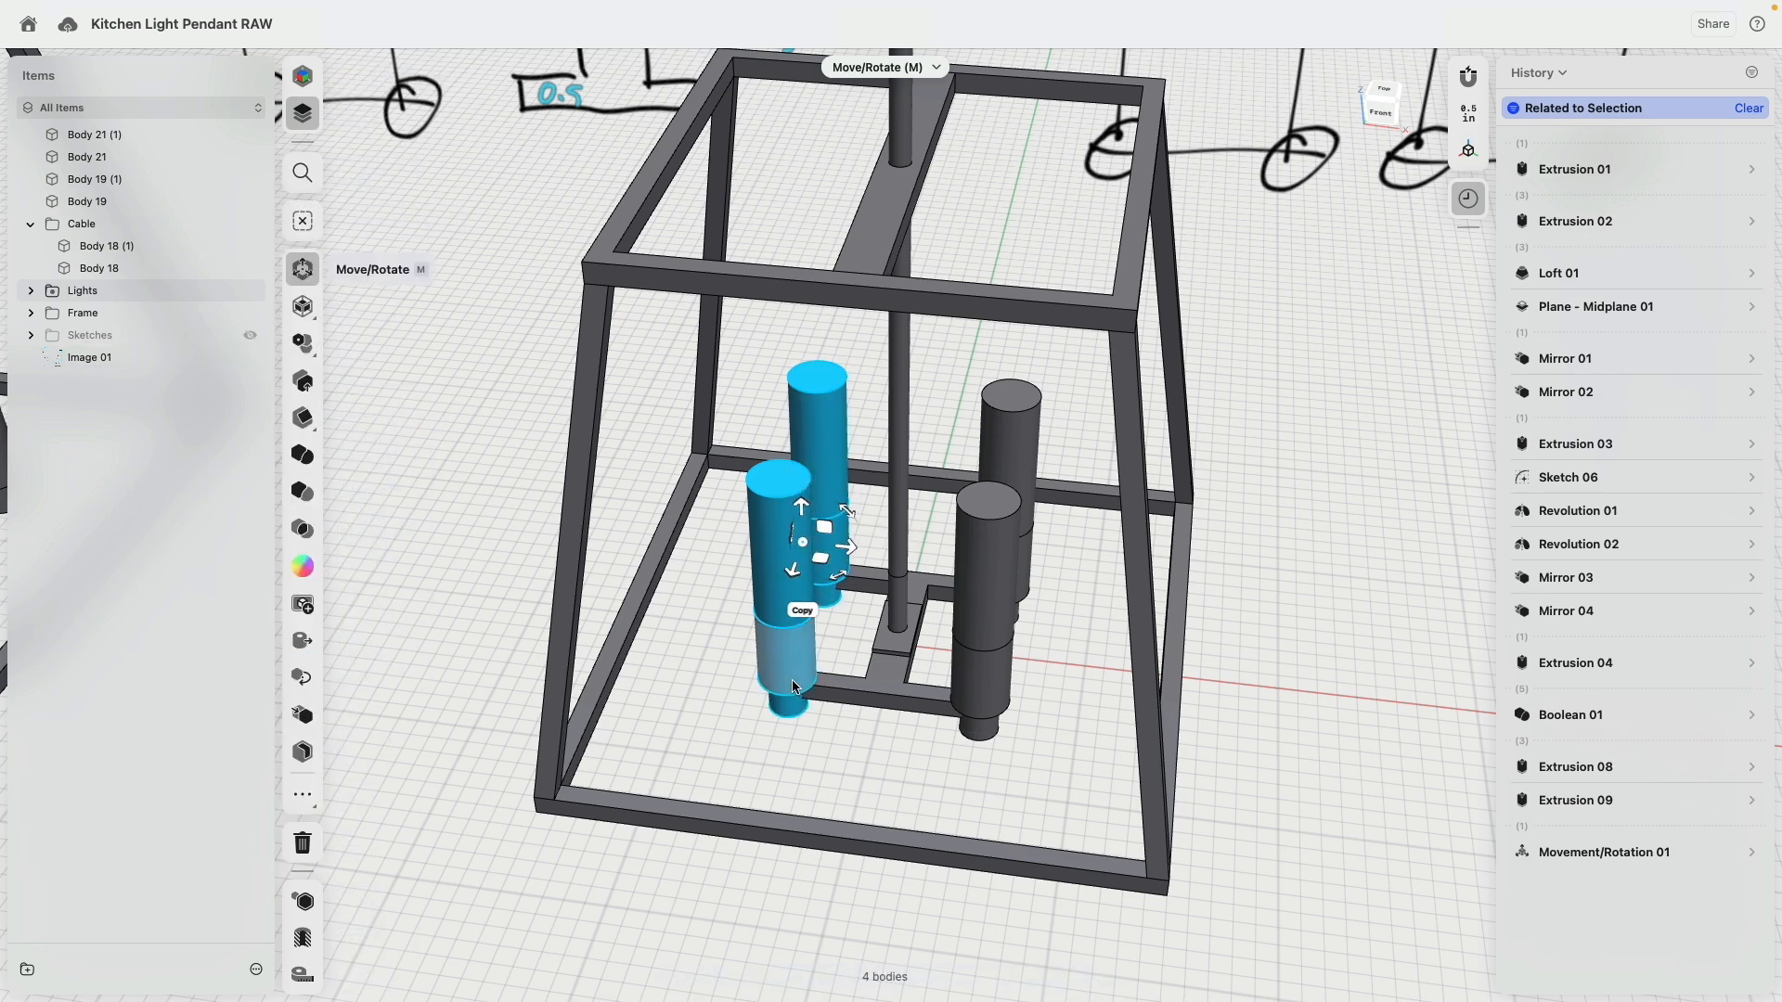
pyautogui.click(990, 735)
pyautogui.click(885, 705)
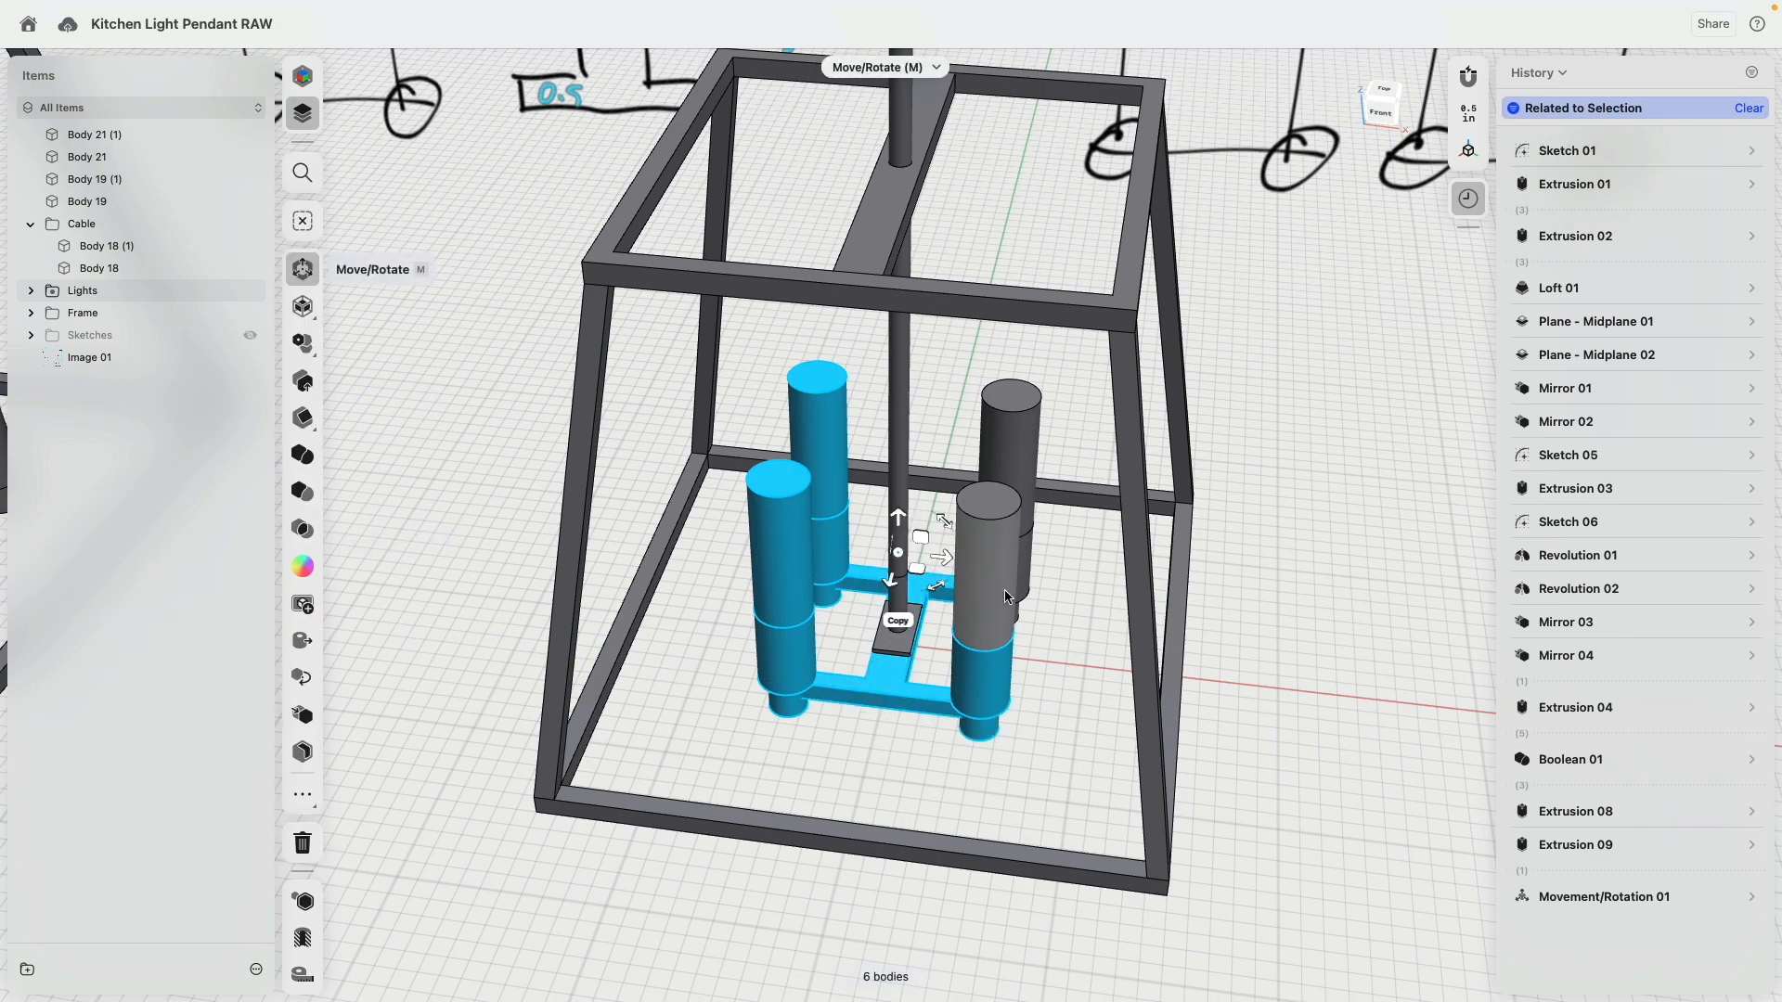
pyautogui.click(1014, 539)
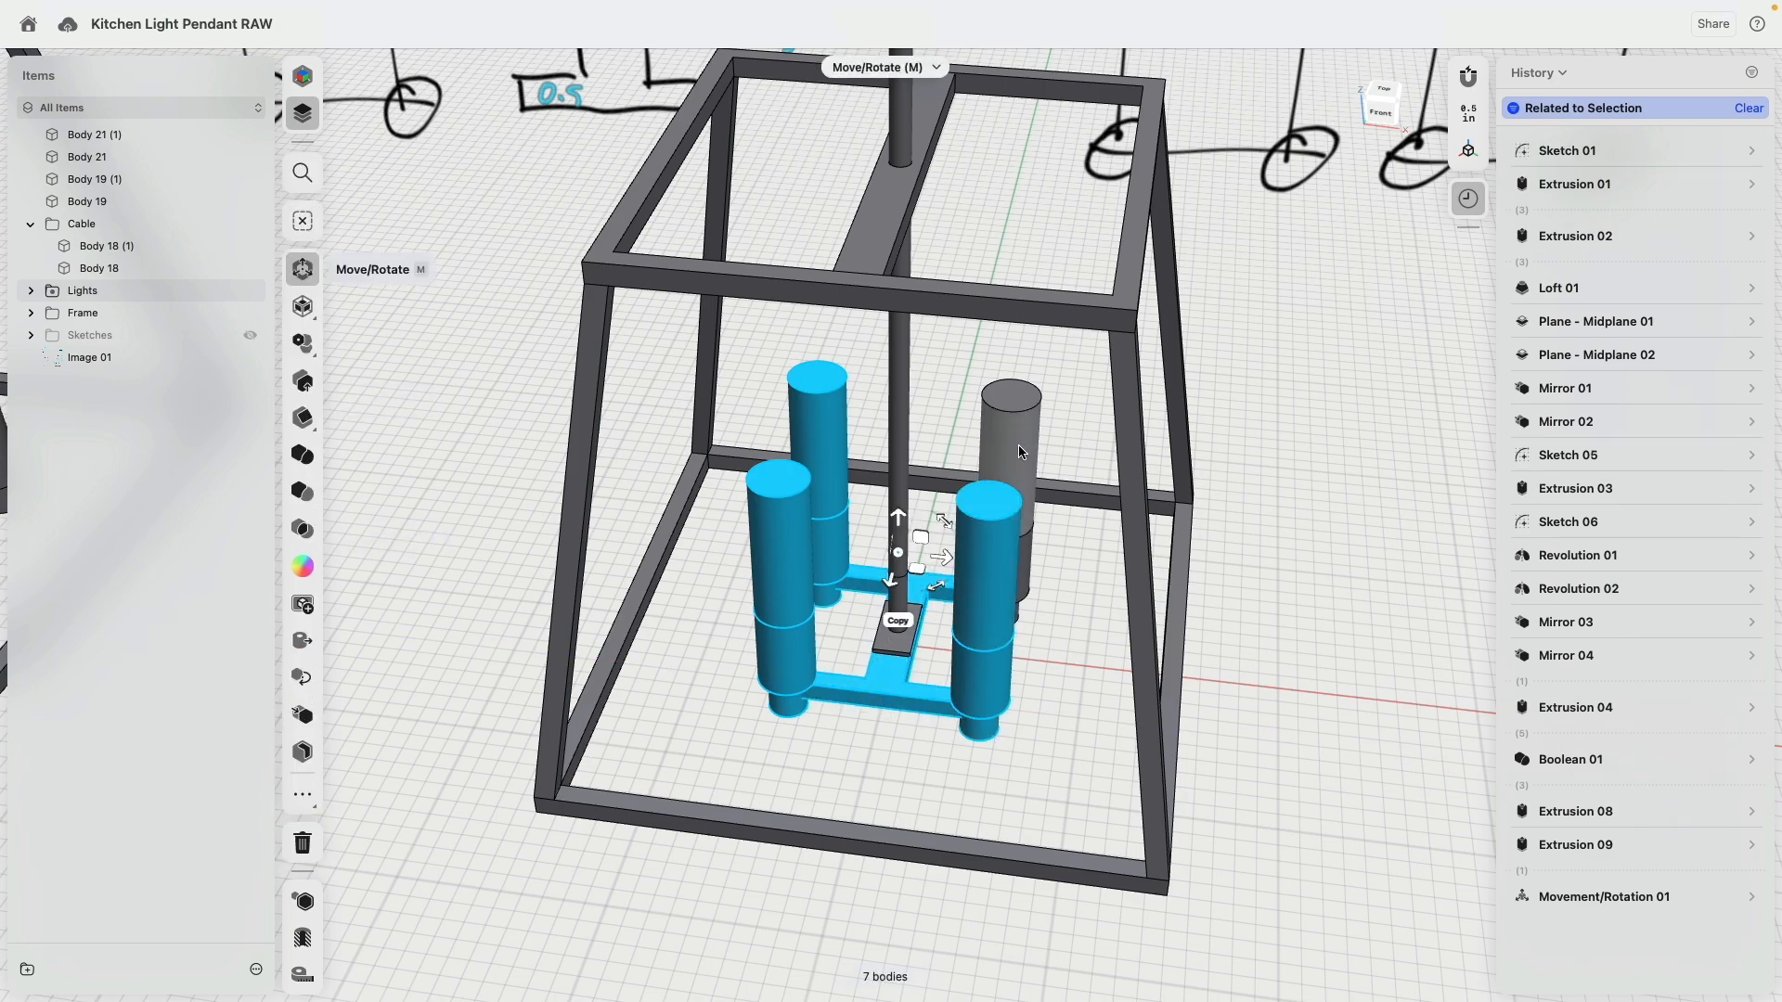
pyautogui.click(1028, 583)
pyautogui.moveTo(1028, 583); pyautogui.dragTo(835, 548, button='right')
pyautogui.scroll(-1, 910, 621)
pyautogui.moveTo(803, 543); pyautogui.dragTo(1153, 545)
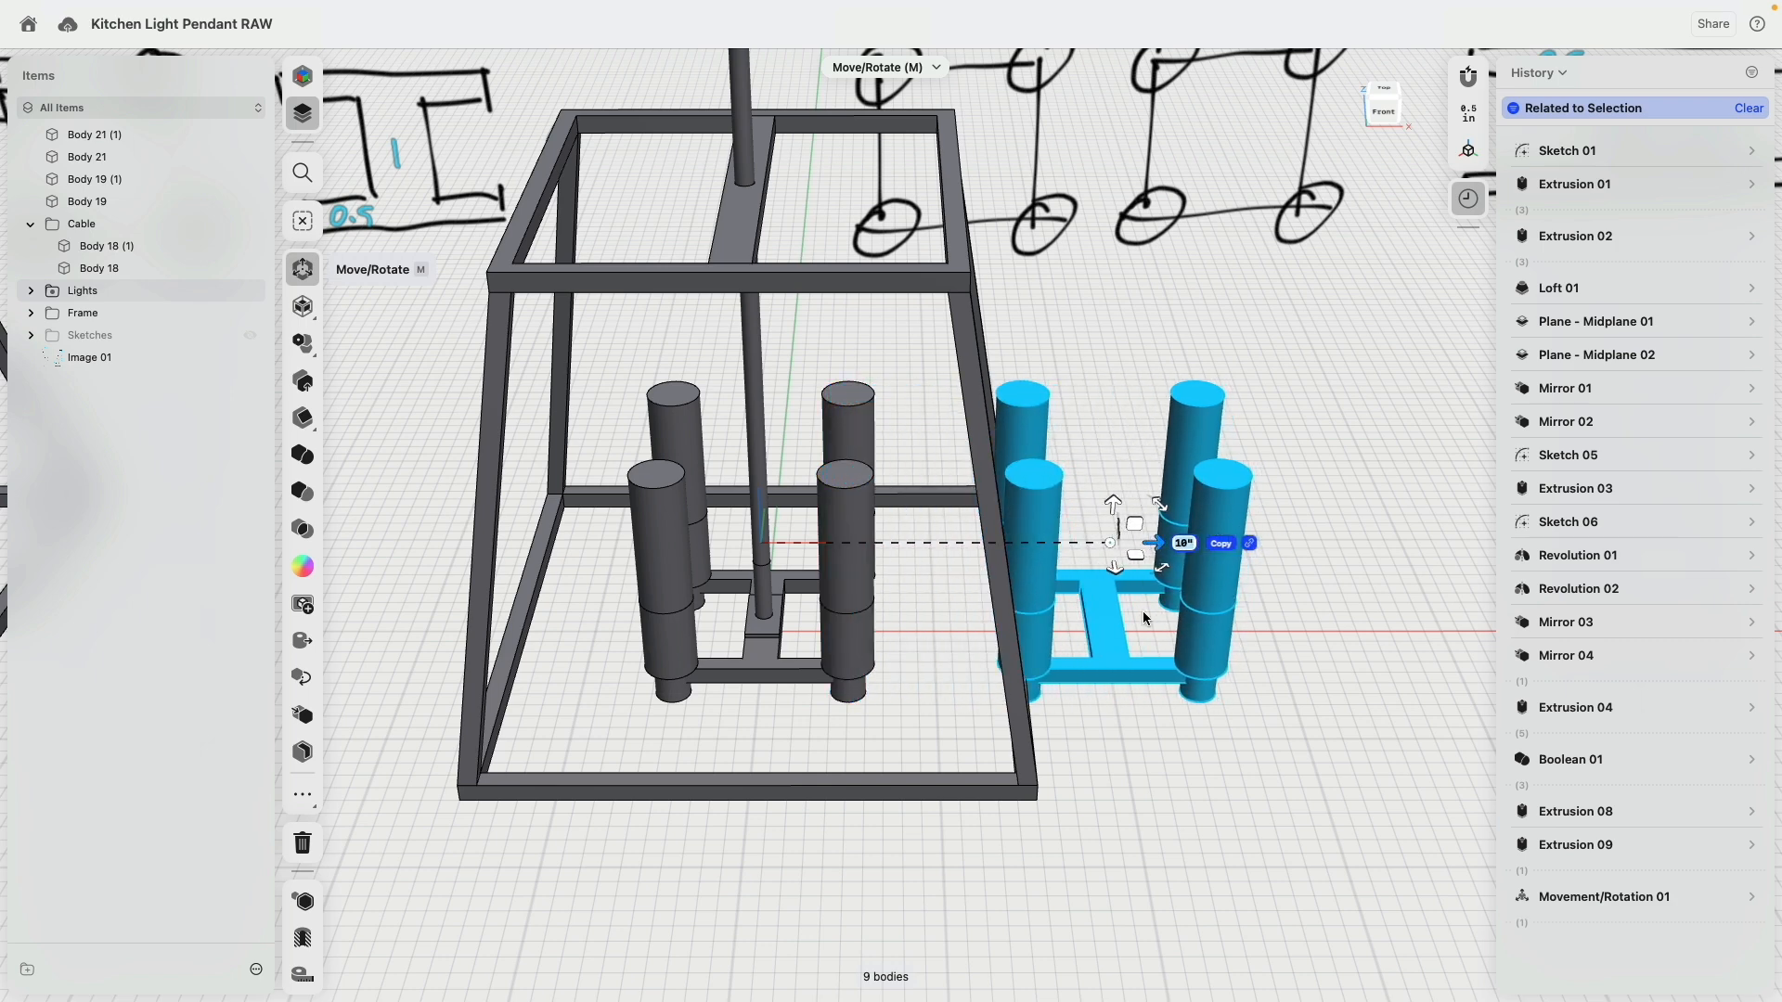
pyautogui.click(1126, 811)
pyautogui.moveTo(1126, 768); pyautogui.dragTo(893, 735, button='middle')
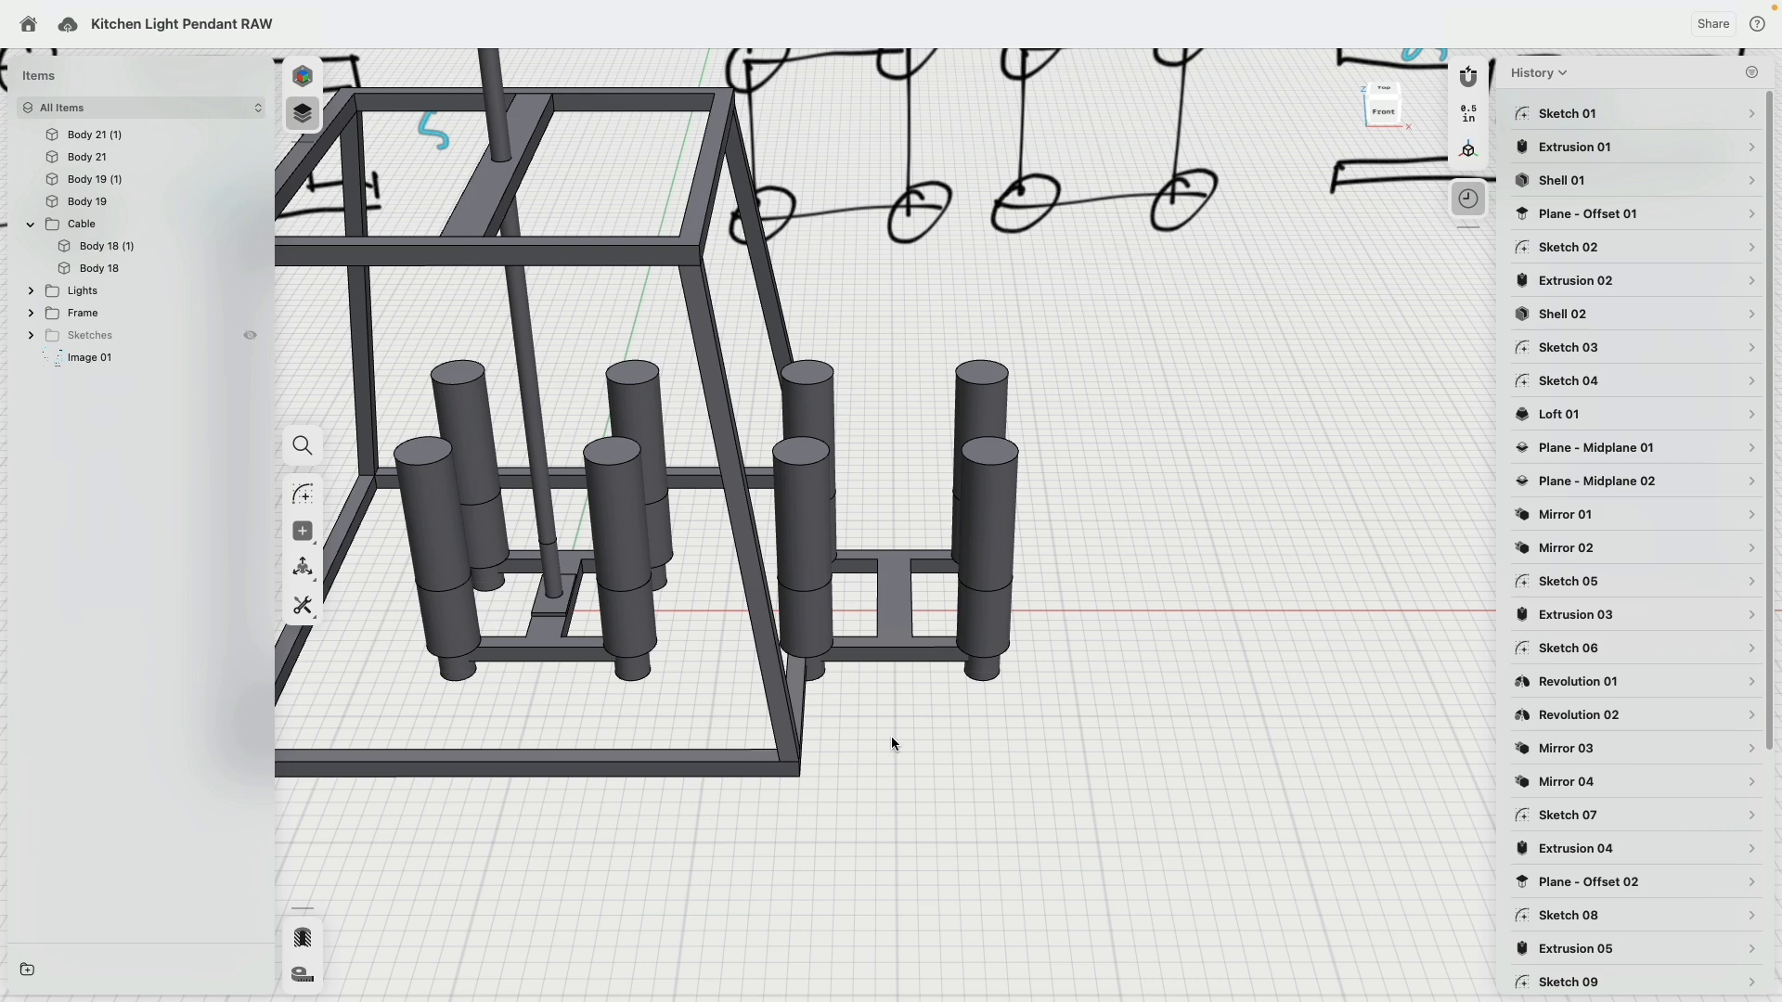
# Move the eight inner and outer faces of the duplicate frame's end beside the copied lights 10 inches outward along the X axis.
pyautogui.moveTo(710, 605); pyautogui.dragTo(1158, 813, button='right')
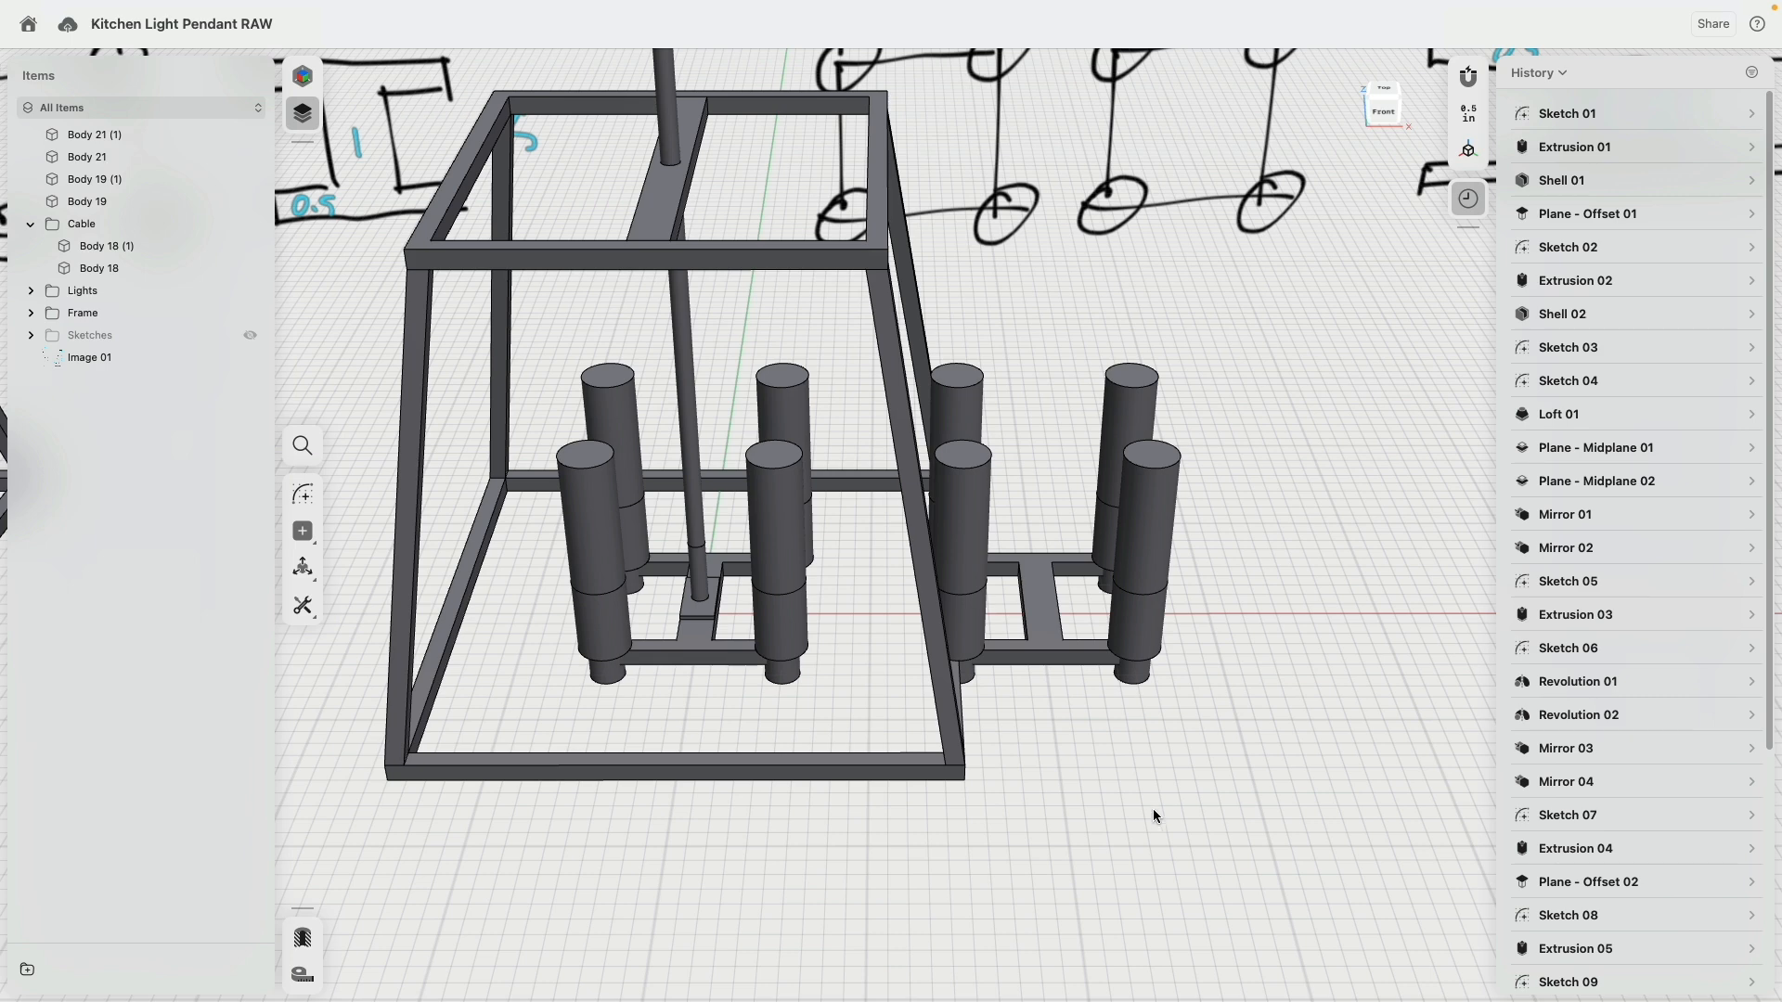
pyautogui.moveTo(1152, 809); pyautogui.dragTo(1060, 900, button='middle')
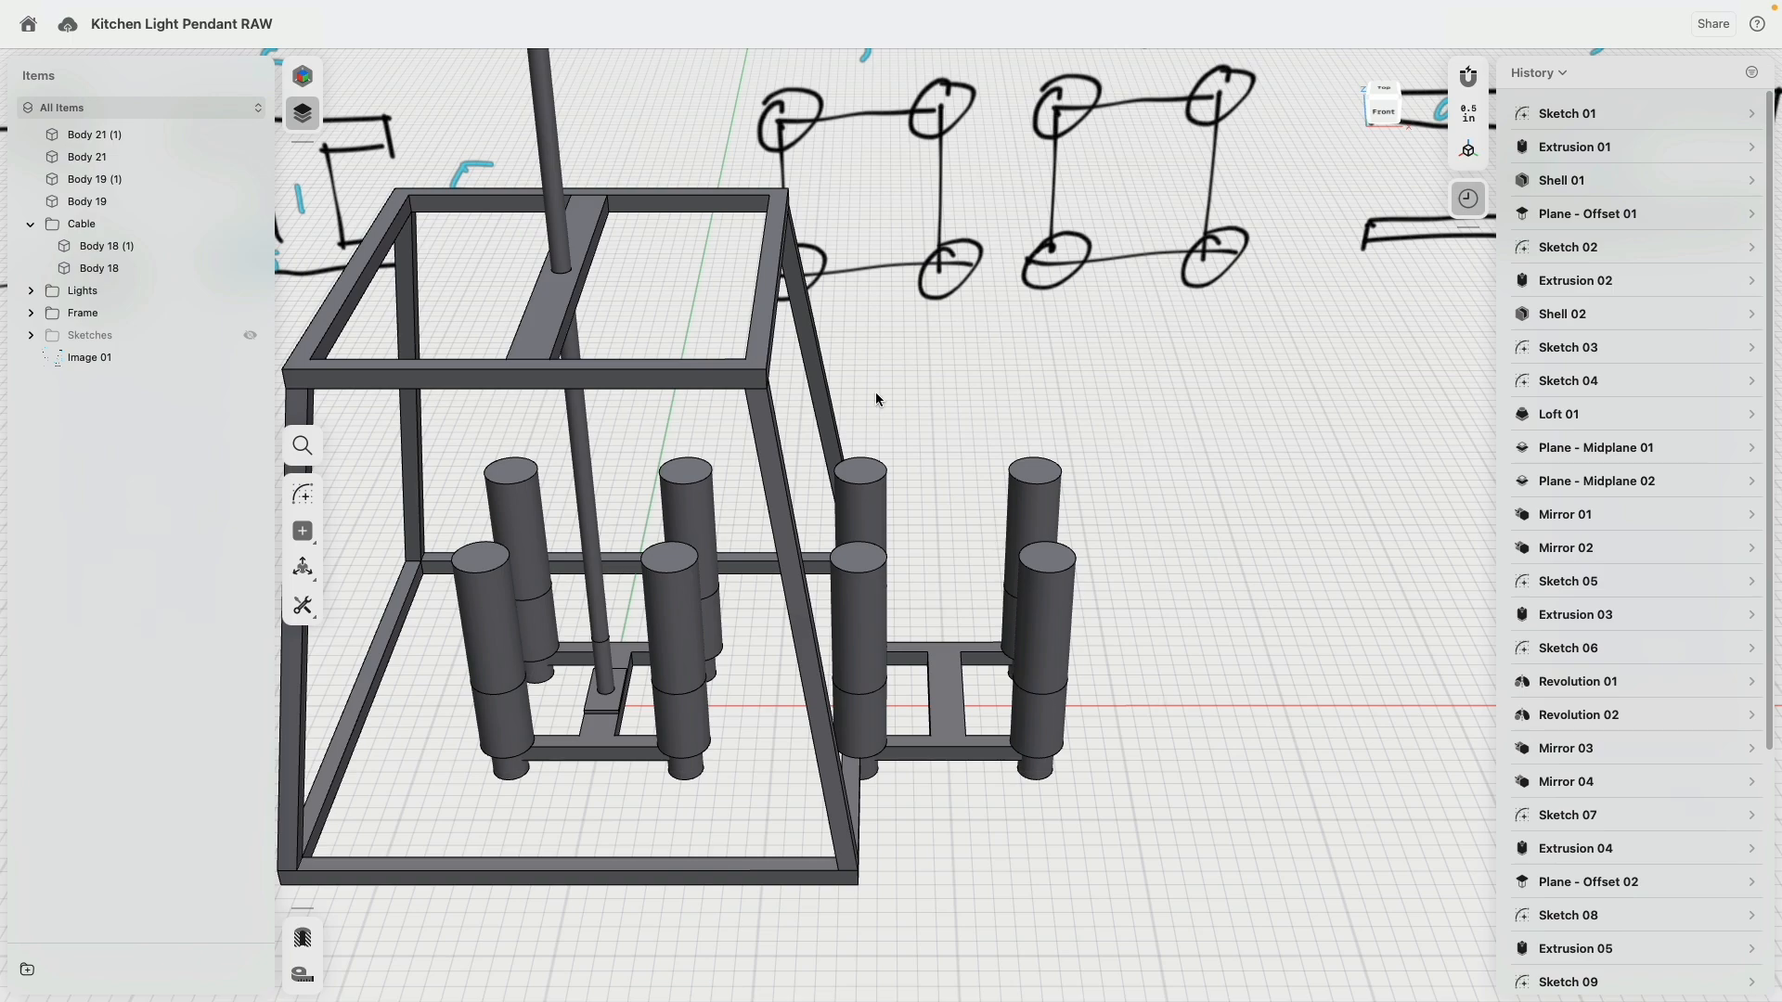
pyautogui.moveTo(872, 377); pyautogui.dragTo(936, 374, button='right')
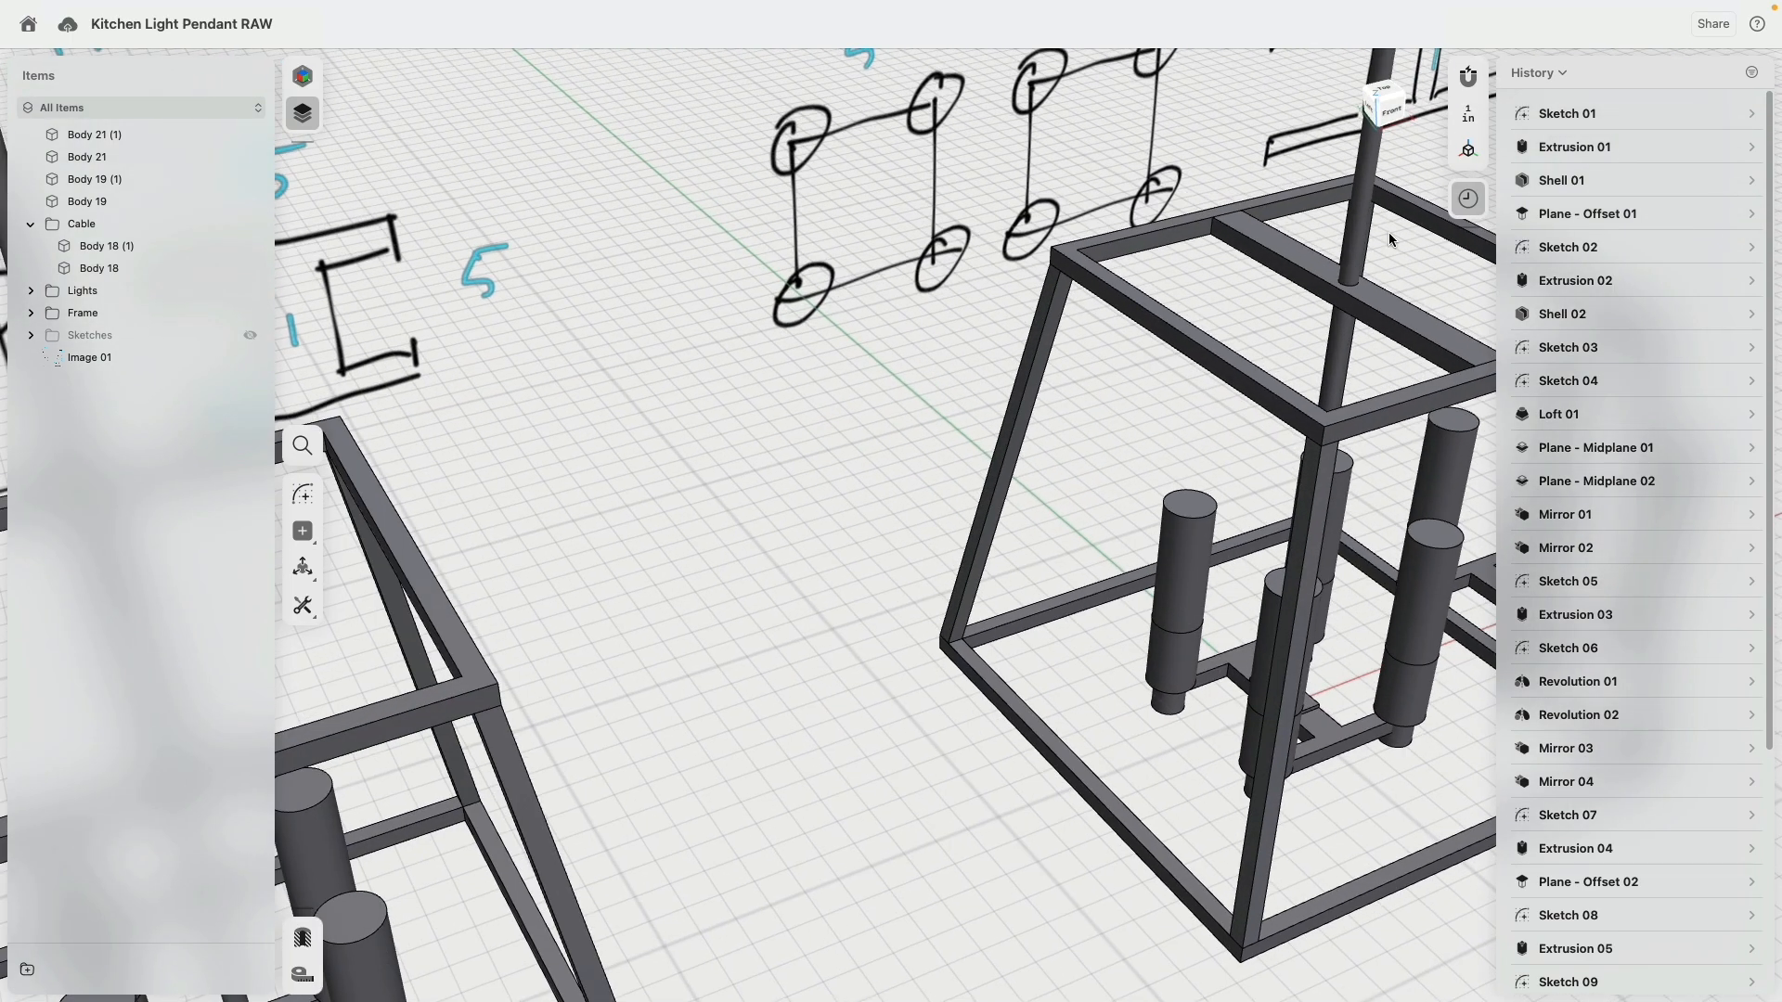
pyautogui.click(1424, 221)
pyautogui.moveTo(1423, 221); pyautogui.dragTo(1114, 282, button='right')
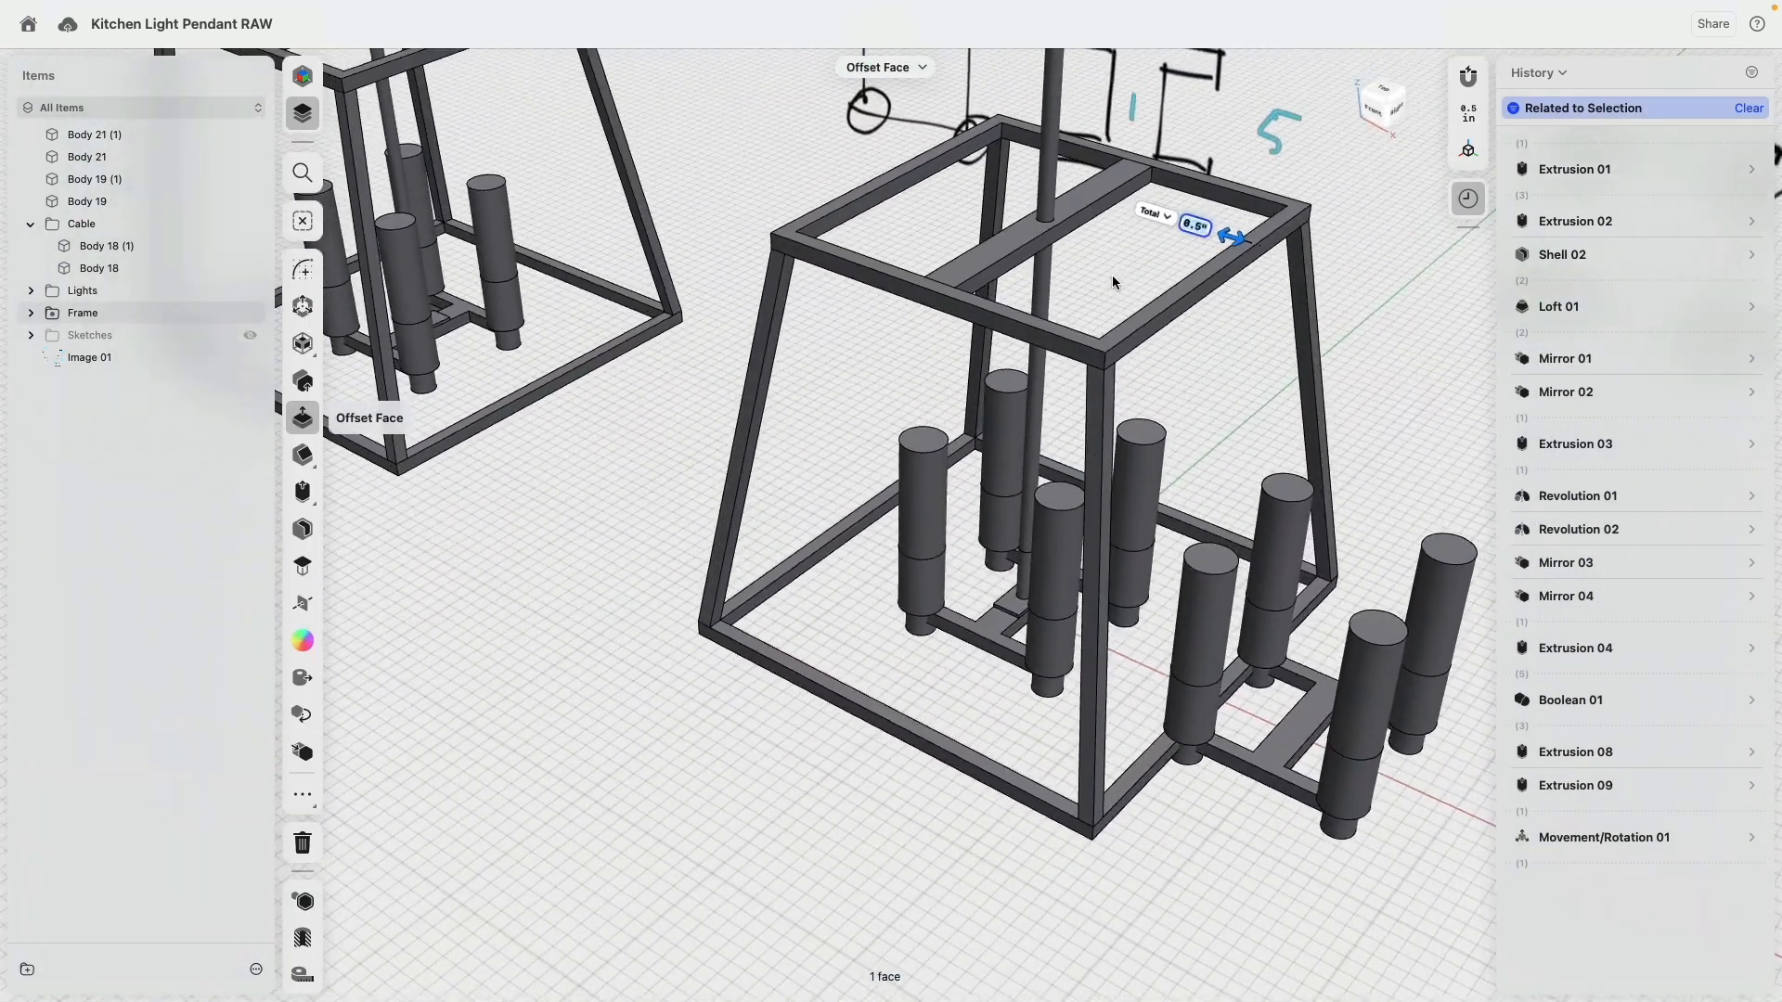
pyautogui.click(1160, 326)
pyautogui.moveTo(1105, 823); pyautogui.dragTo(1022, 656, button='middle')
pyautogui.scroll(4, 1028, 656)
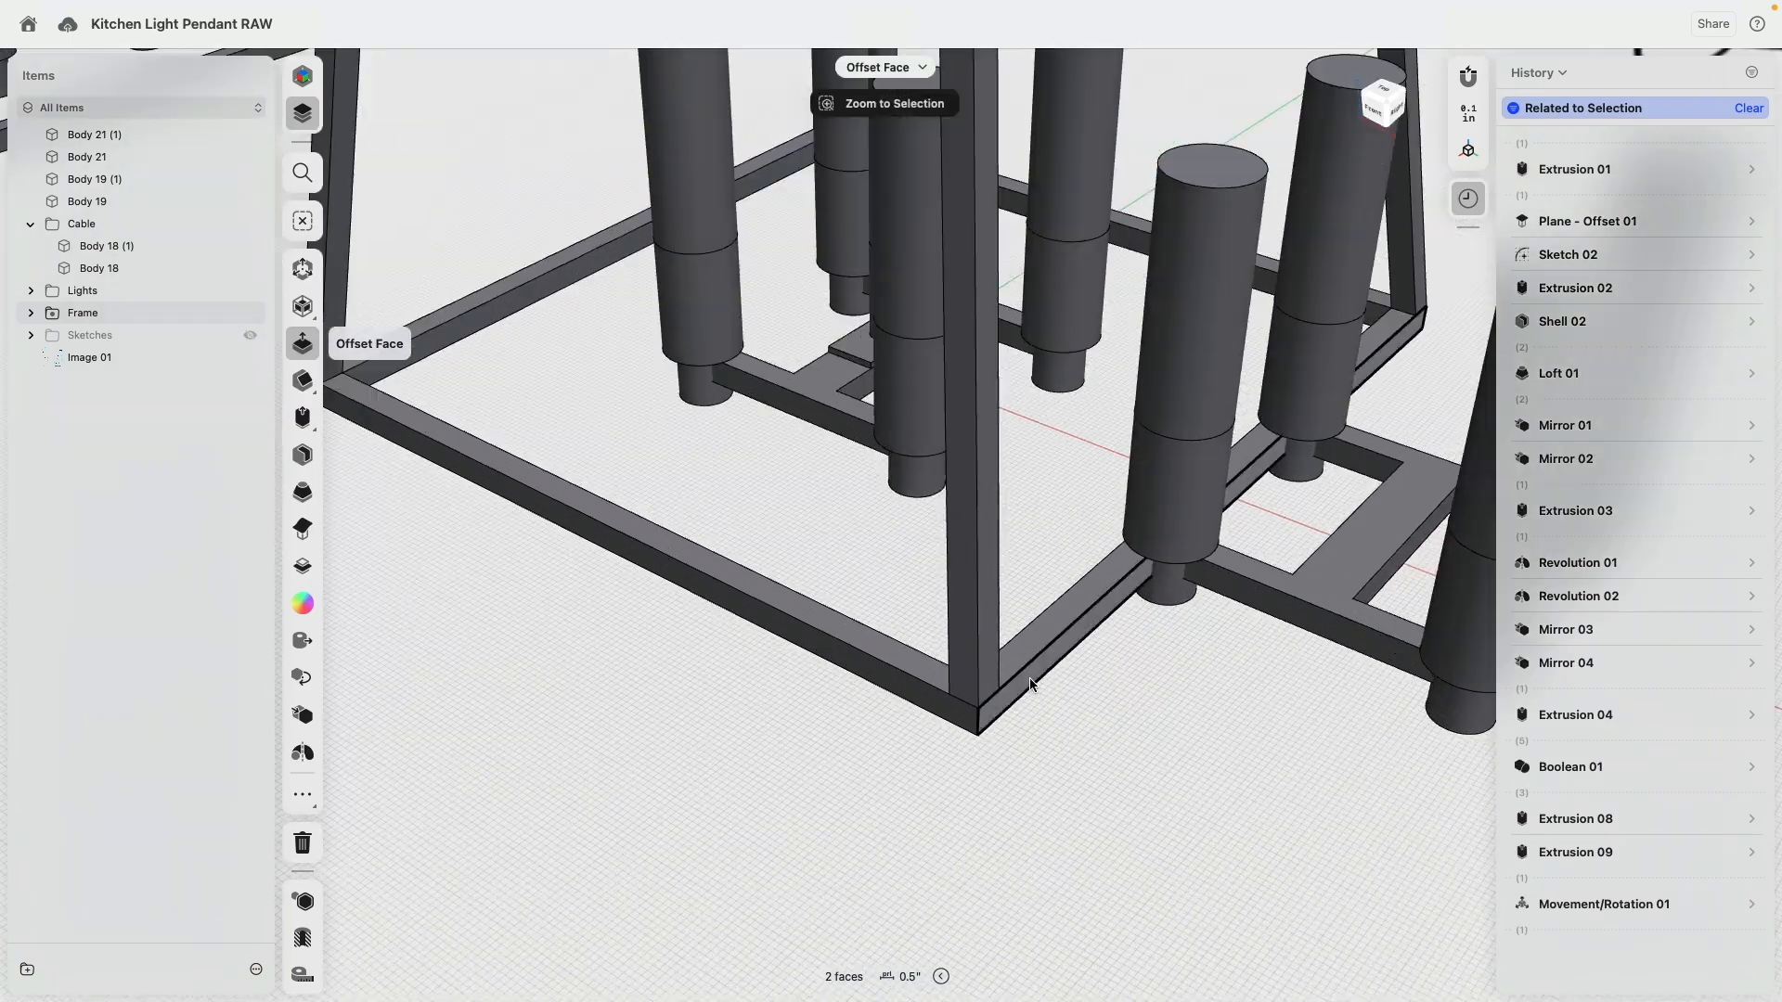
pyautogui.click(1031, 683)
pyautogui.click(996, 670)
pyautogui.moveTo(995, 670); pyautogui.dragTo(744, 666, button='right')
pyautogui.click(948, 591)
pyautogui.click(917, 595)
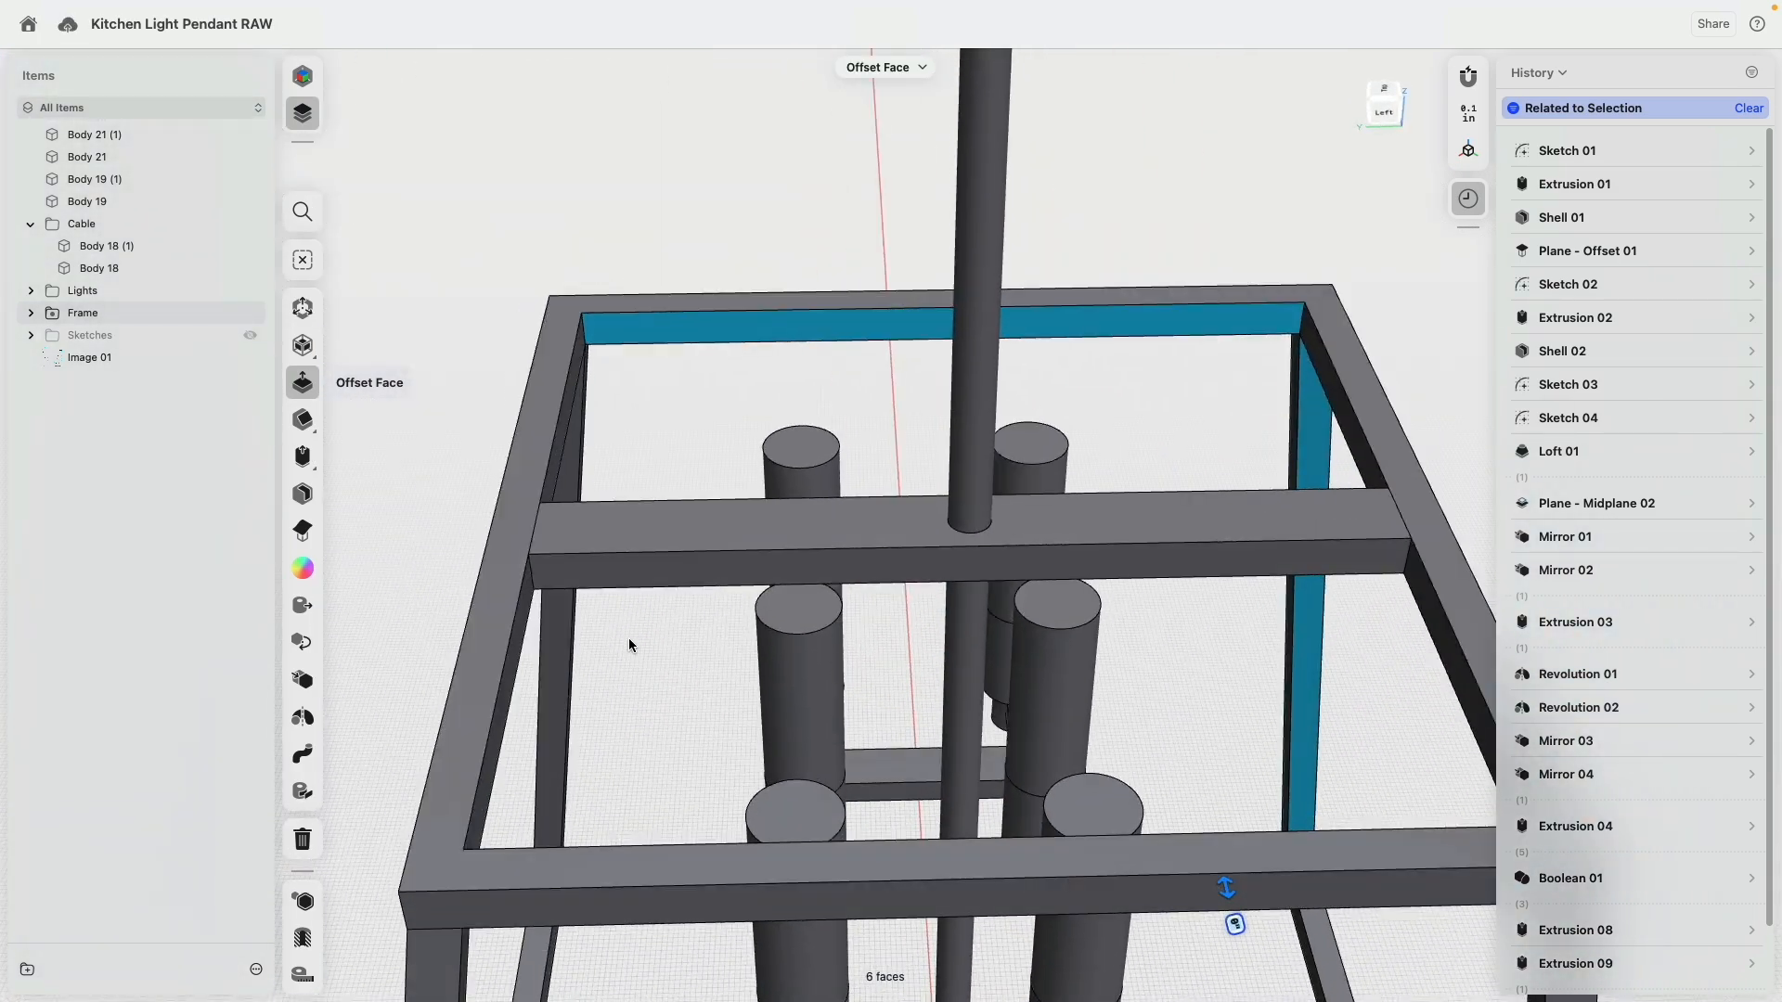
pyautogui.moveTo(629, 645); pyautogui.dragTo(655, 315, button='right')
pyautogui.scroll(-4, 707, 435)
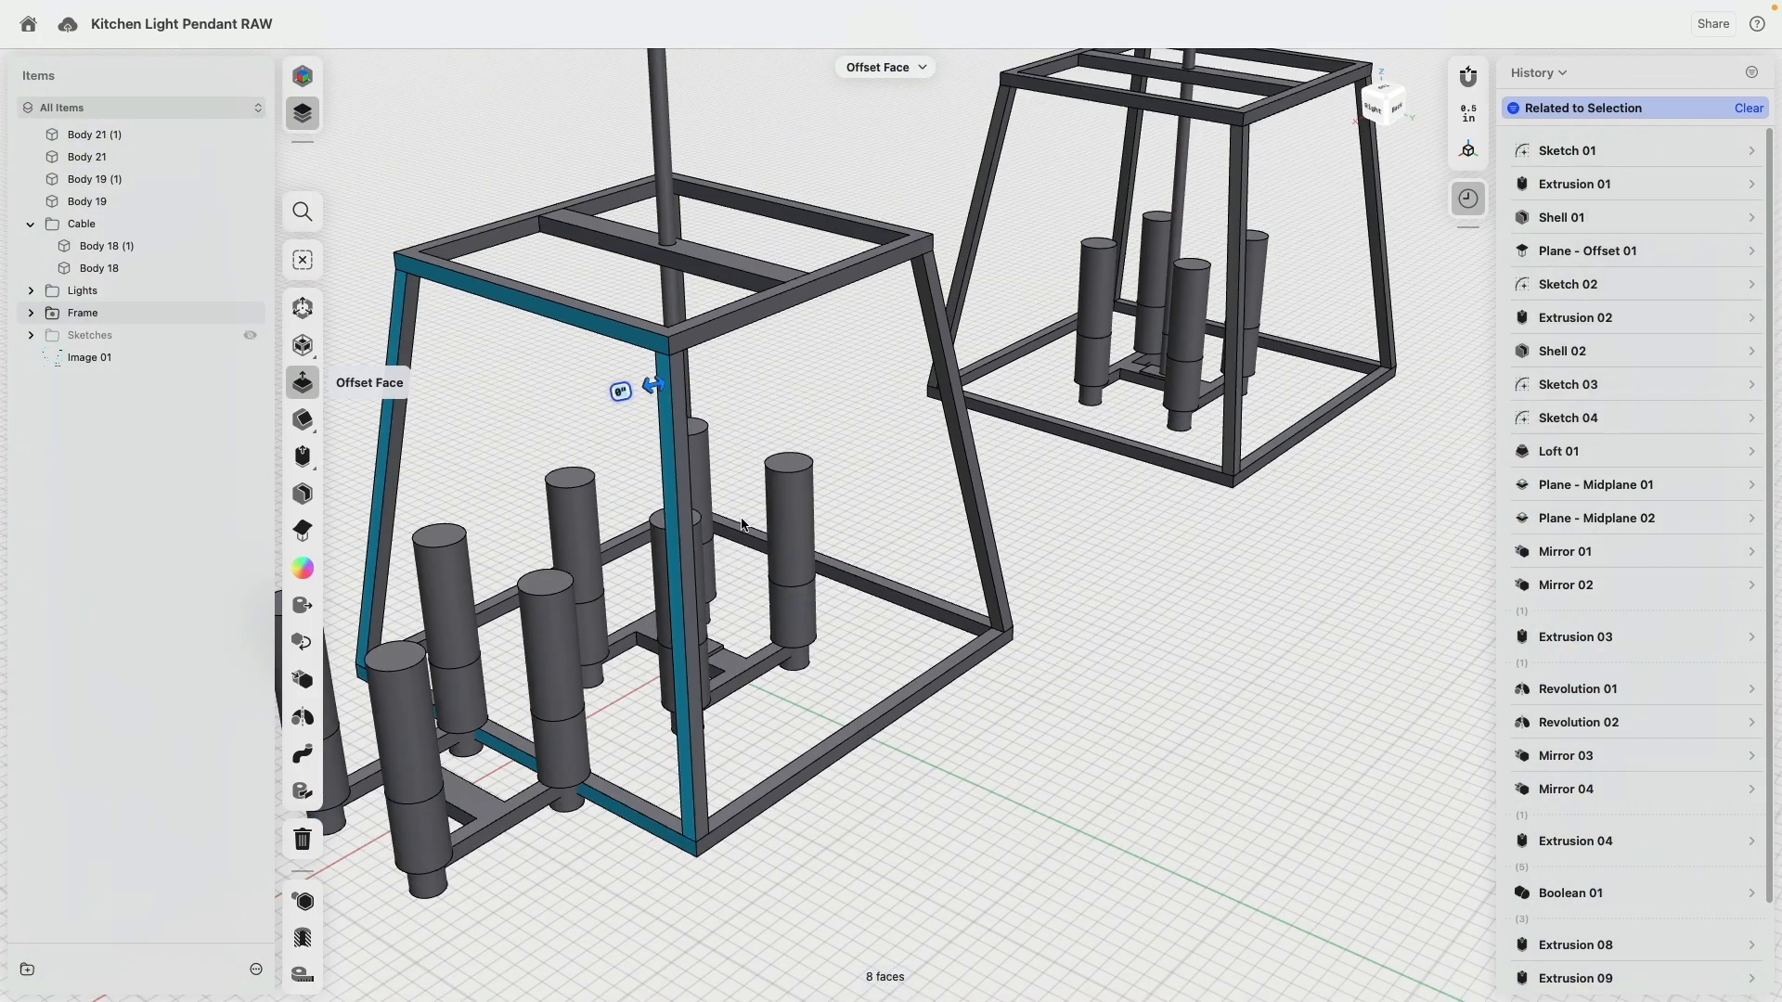
pyautogui.moveTo(732, 509); pyautogui.dragTo(891, 393, button='middle')
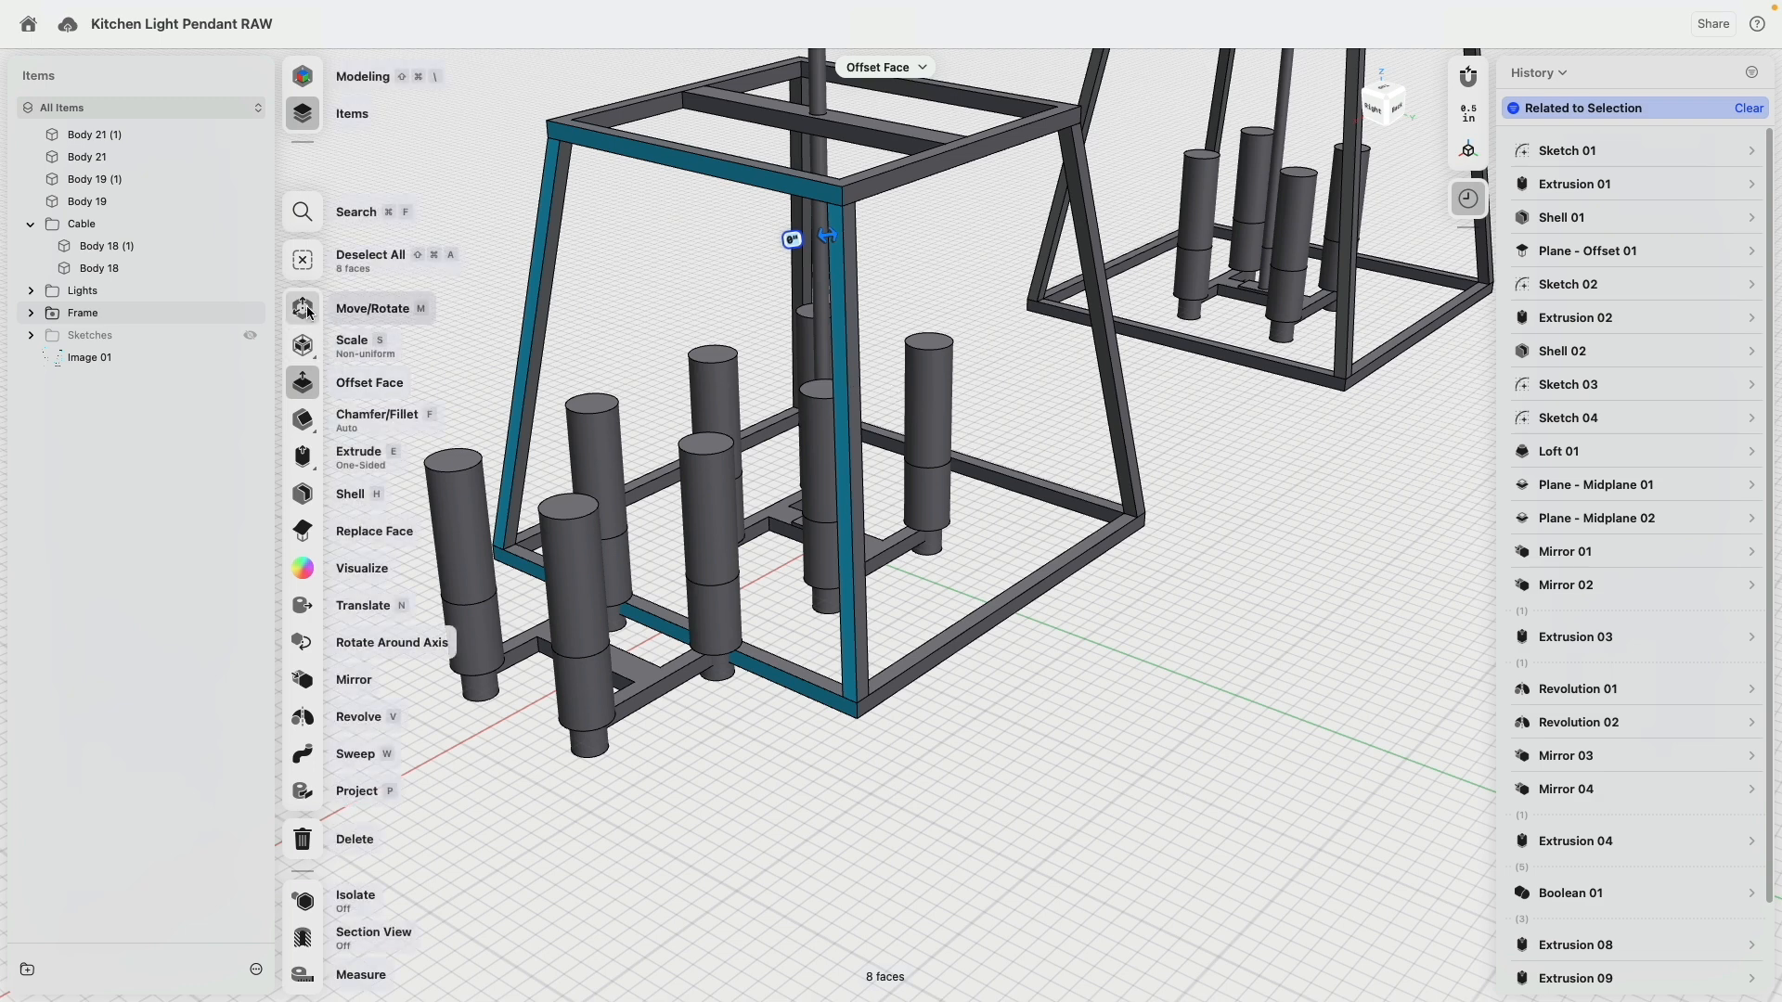
pyautogui.press('m')
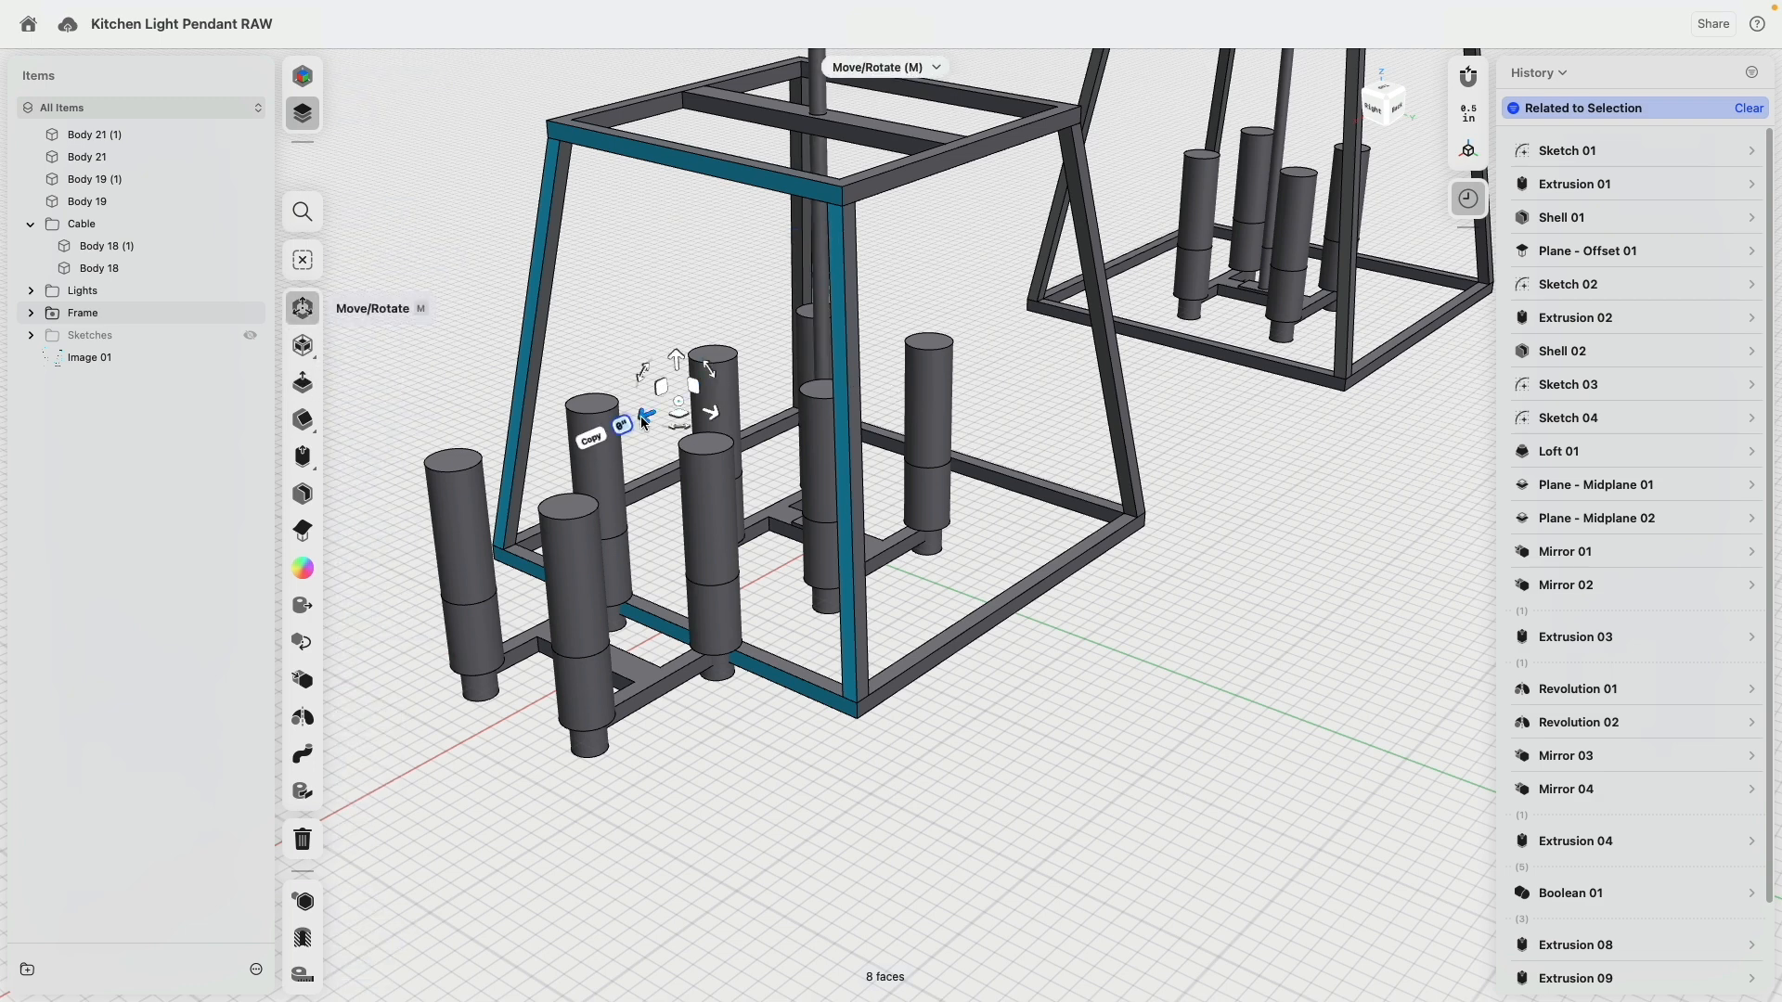
pyautogui.moveTo(645, 422); pyautogui.dragTo(531, 536)
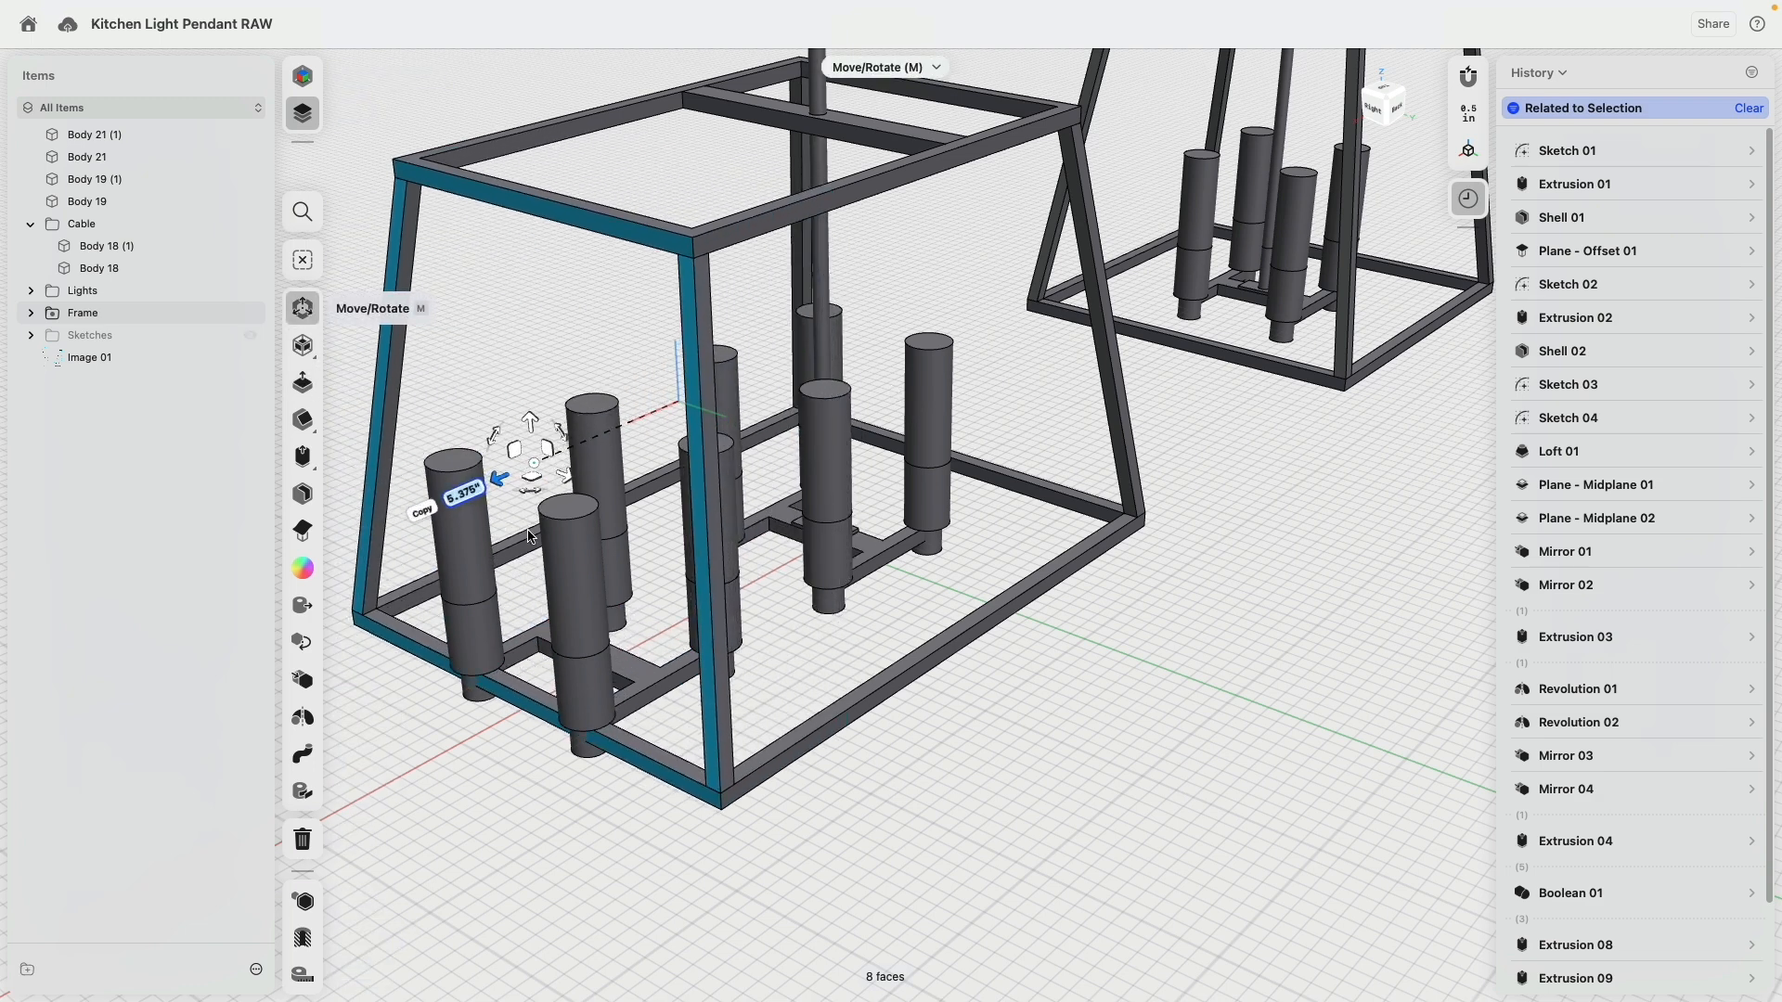
pyautogui.press('Return')
pyautogui.scroll(-5, 867, 631)
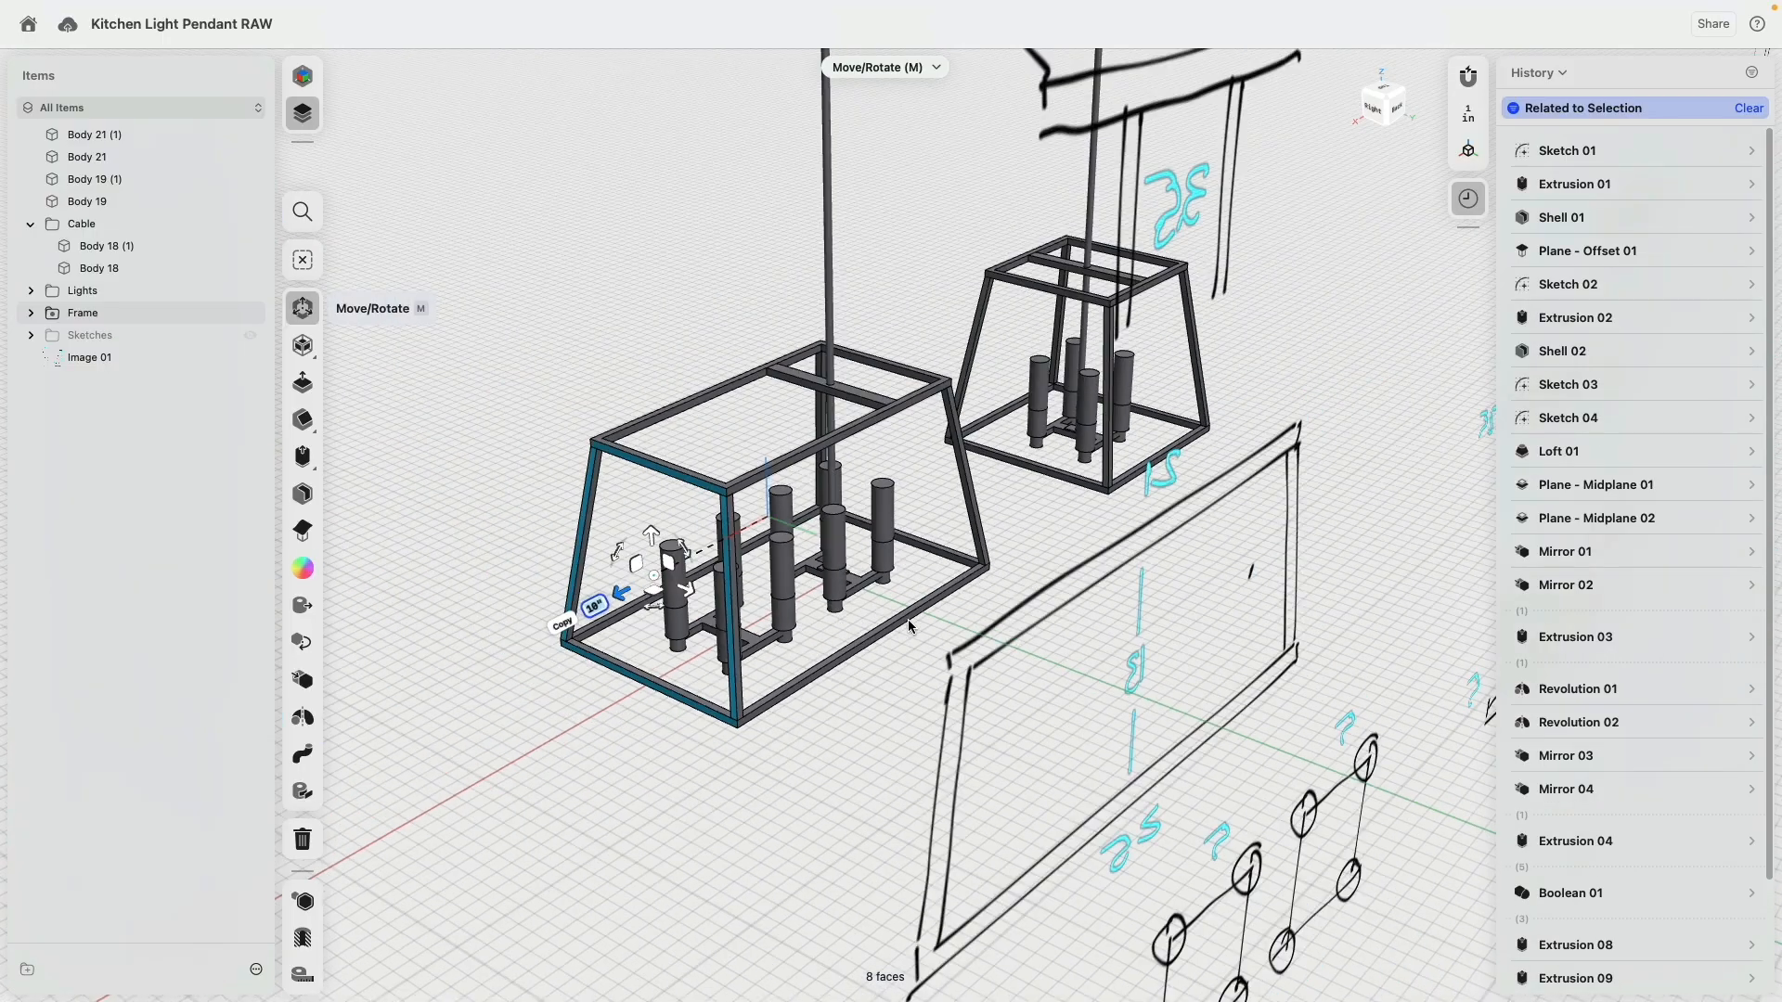
# Check the lengths of the stretched frame's front bottom and front top edges against the 25 and 21 inch reference dimensions.
pyautogui.moveTo(910, 624)
pyautogui.mouseDown(button='right')
pyautogui.moveTo(851, 656)
pyautogui.moveTo(903, 656)
pyautogui.mouseUp(button='right')
pyautogui.scroll(-4, 903, 656)
pyautogui.moveTo(612, 668)
pyautogui.mouseDown(button='right')
pyautogui.moveTo(1016, 519)
pyautogui.moveTo(991, 560)
pyautogui.moveTo(1007, 500)
pyautogui.moveTo(975, 561)
pyautogui.moveTo(988, 515)
pyautogui.moveTo(997, 529)
pyautogui.mouseUp(button='right')
pyautogui.scroll(5, 871, 607)
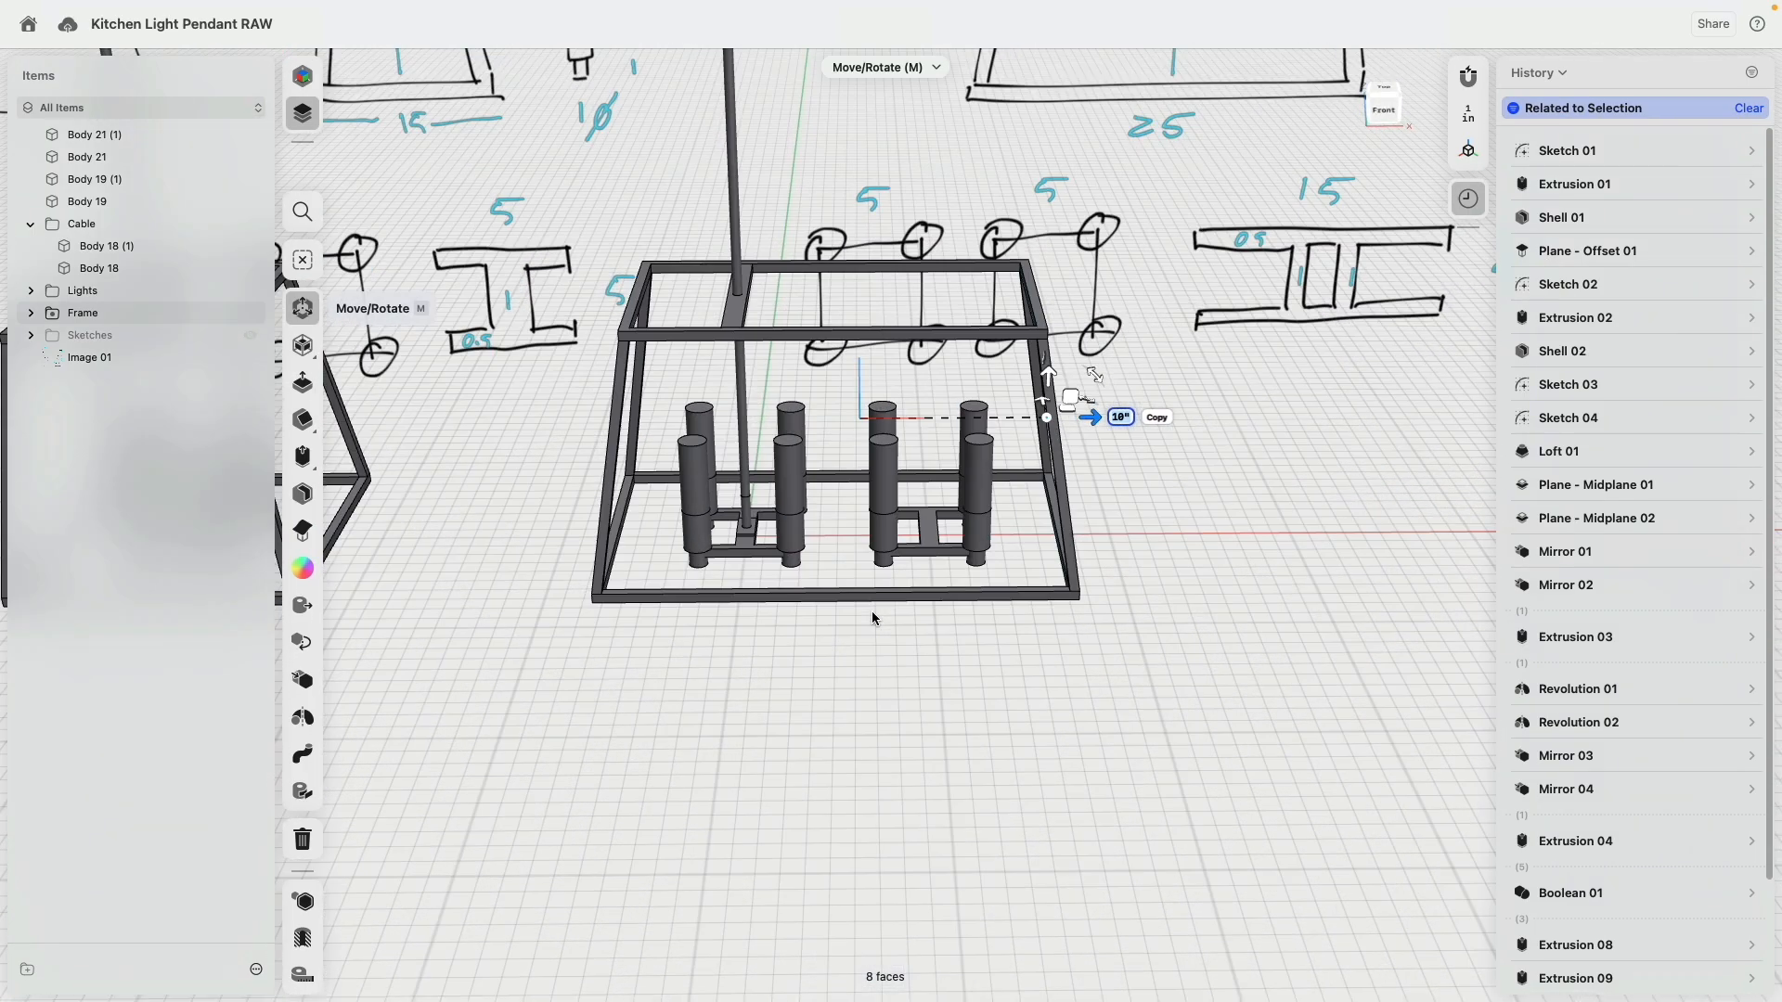
pyautogui.click(872, 601)
pyautogui.press('f')
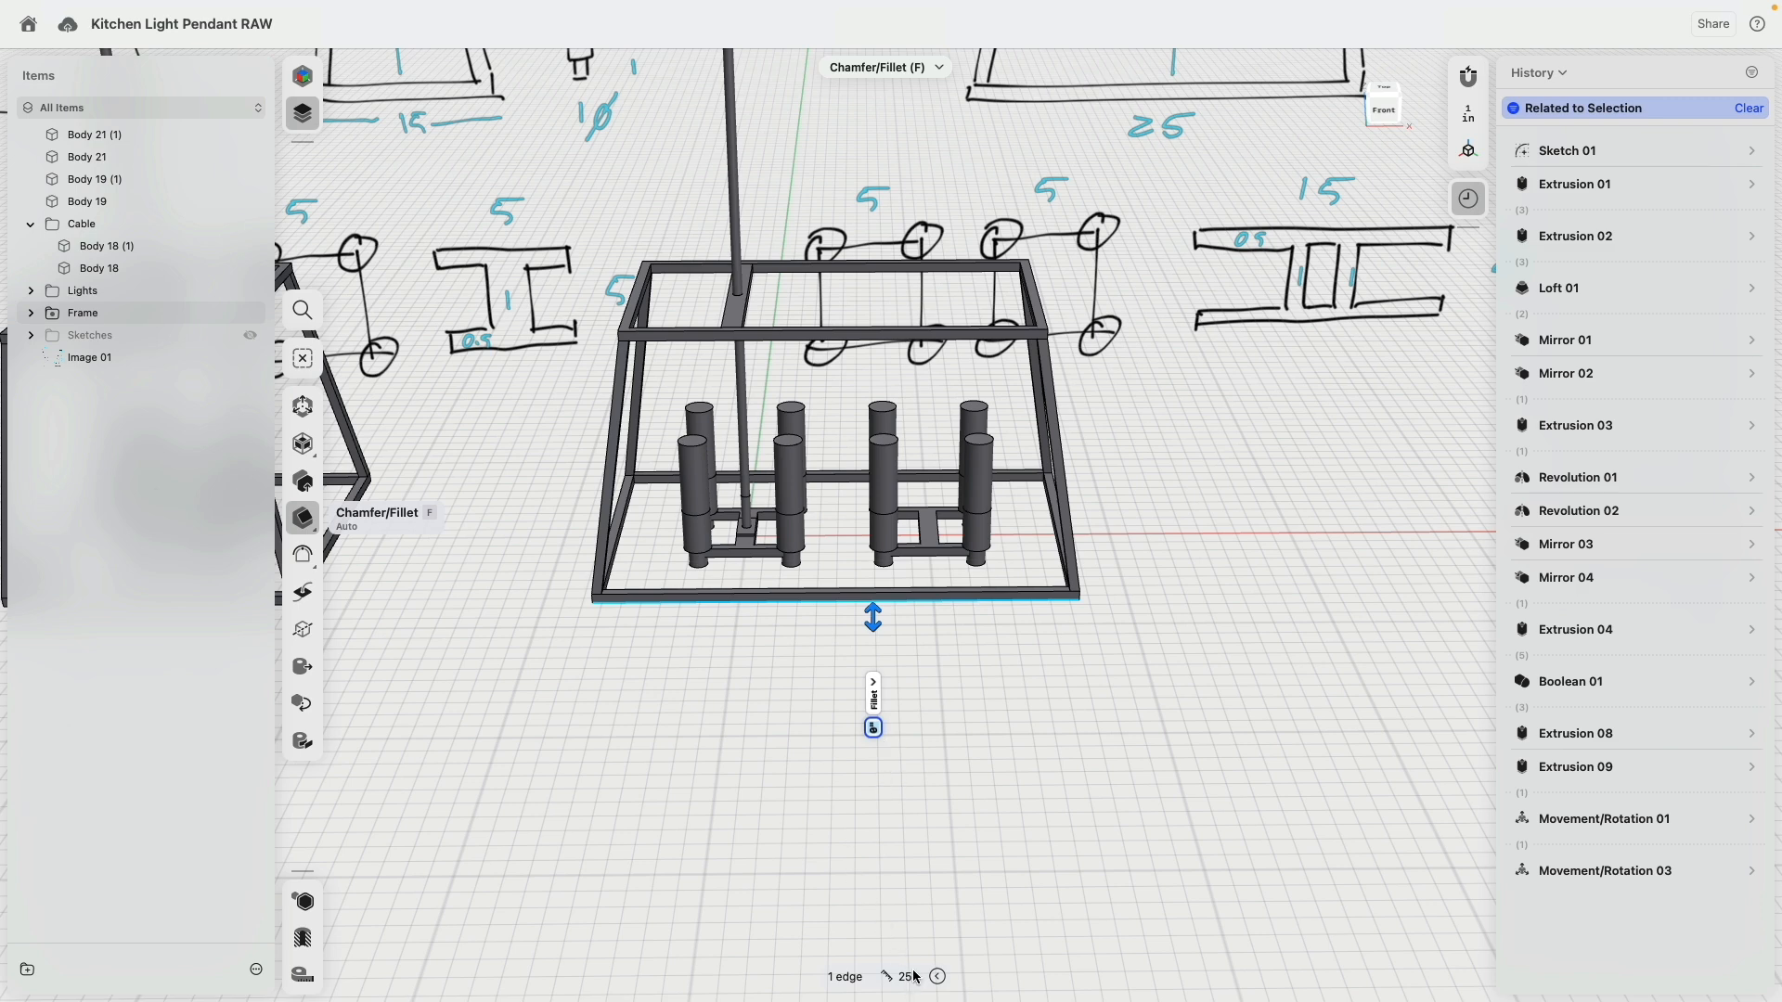
pyautogui.scroll(5, 1100, 332)
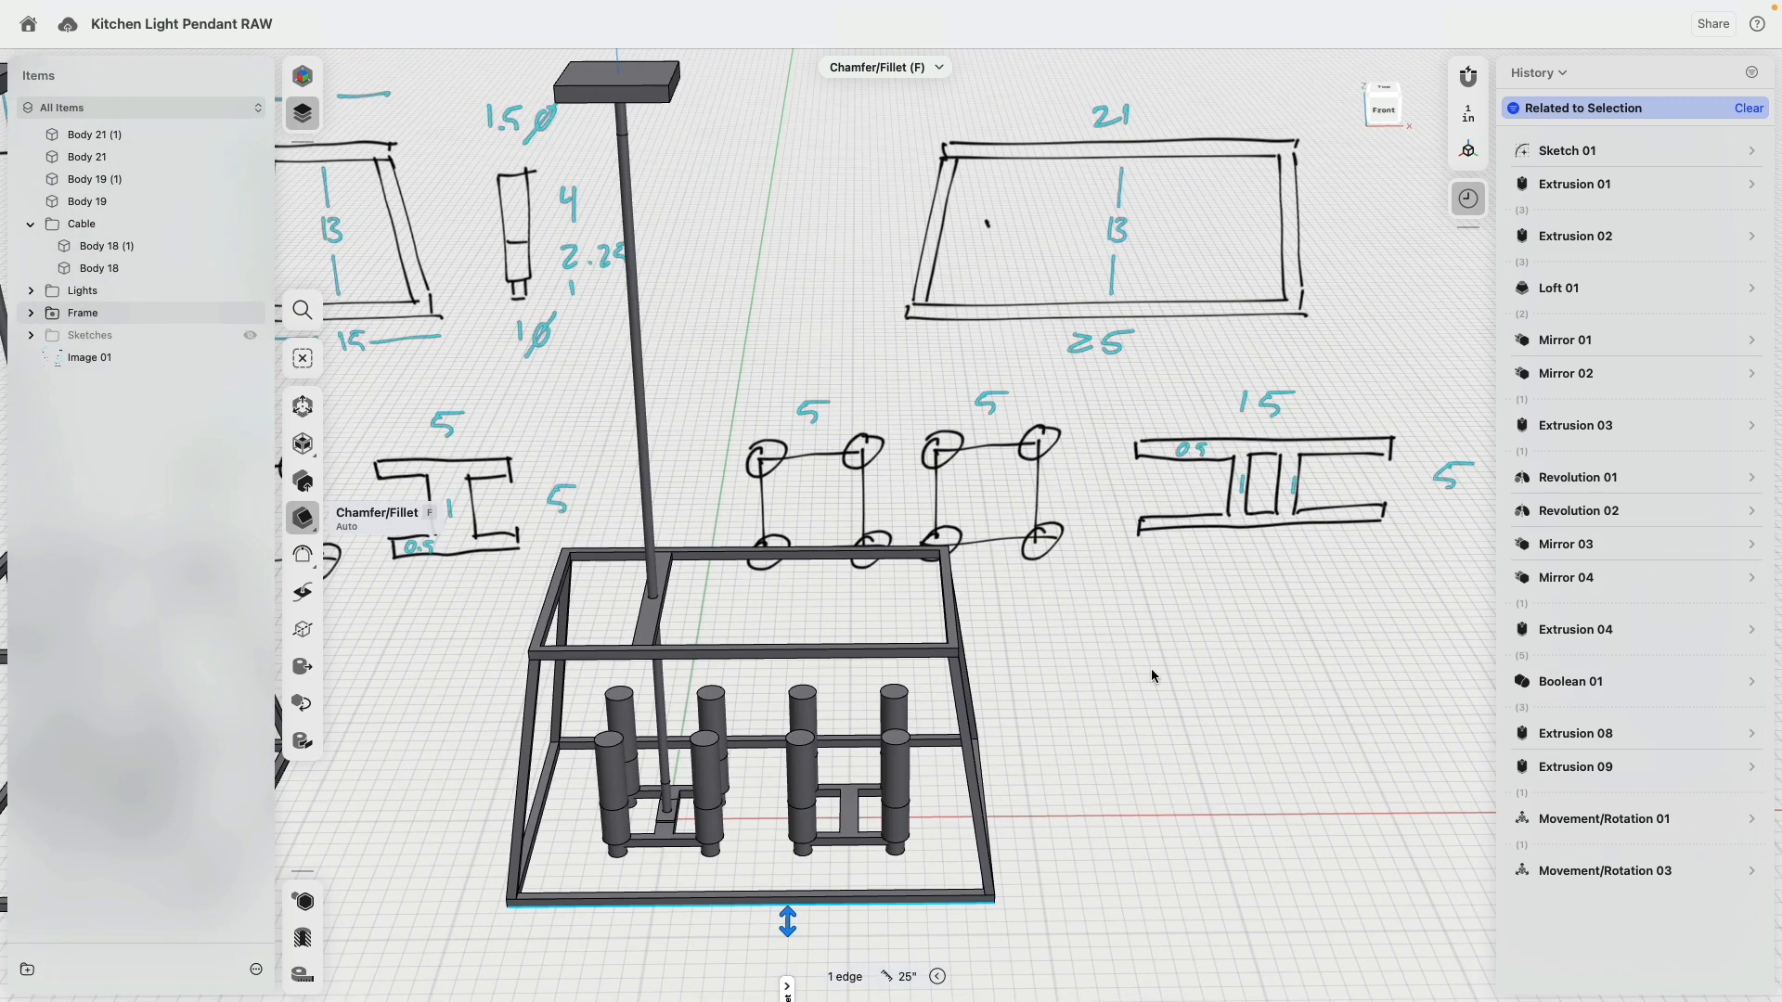
pyautogui.click(1151, 675)
pyautogui.scroll(-3, 1067, 575)
pyautogui.click(920, 594)
pyautogui.press('f')
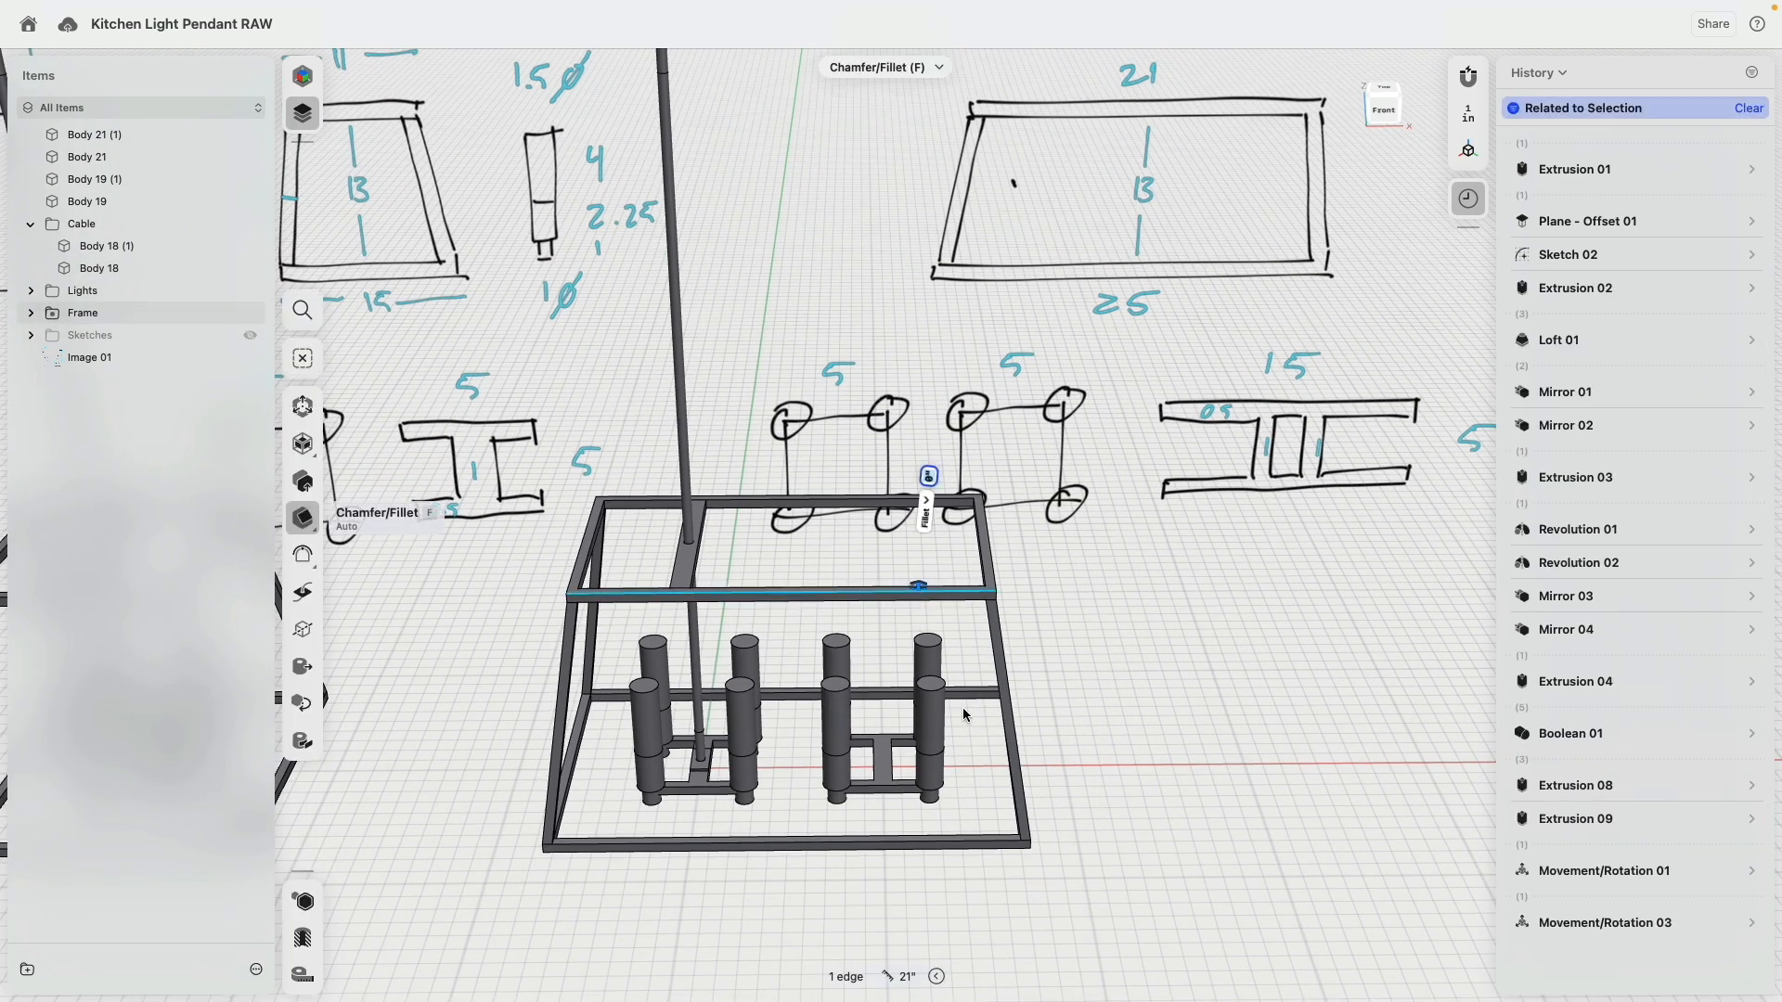
pyautogui.click(1073, 590)
pyautogui.scroll(-3, 1192, 544)
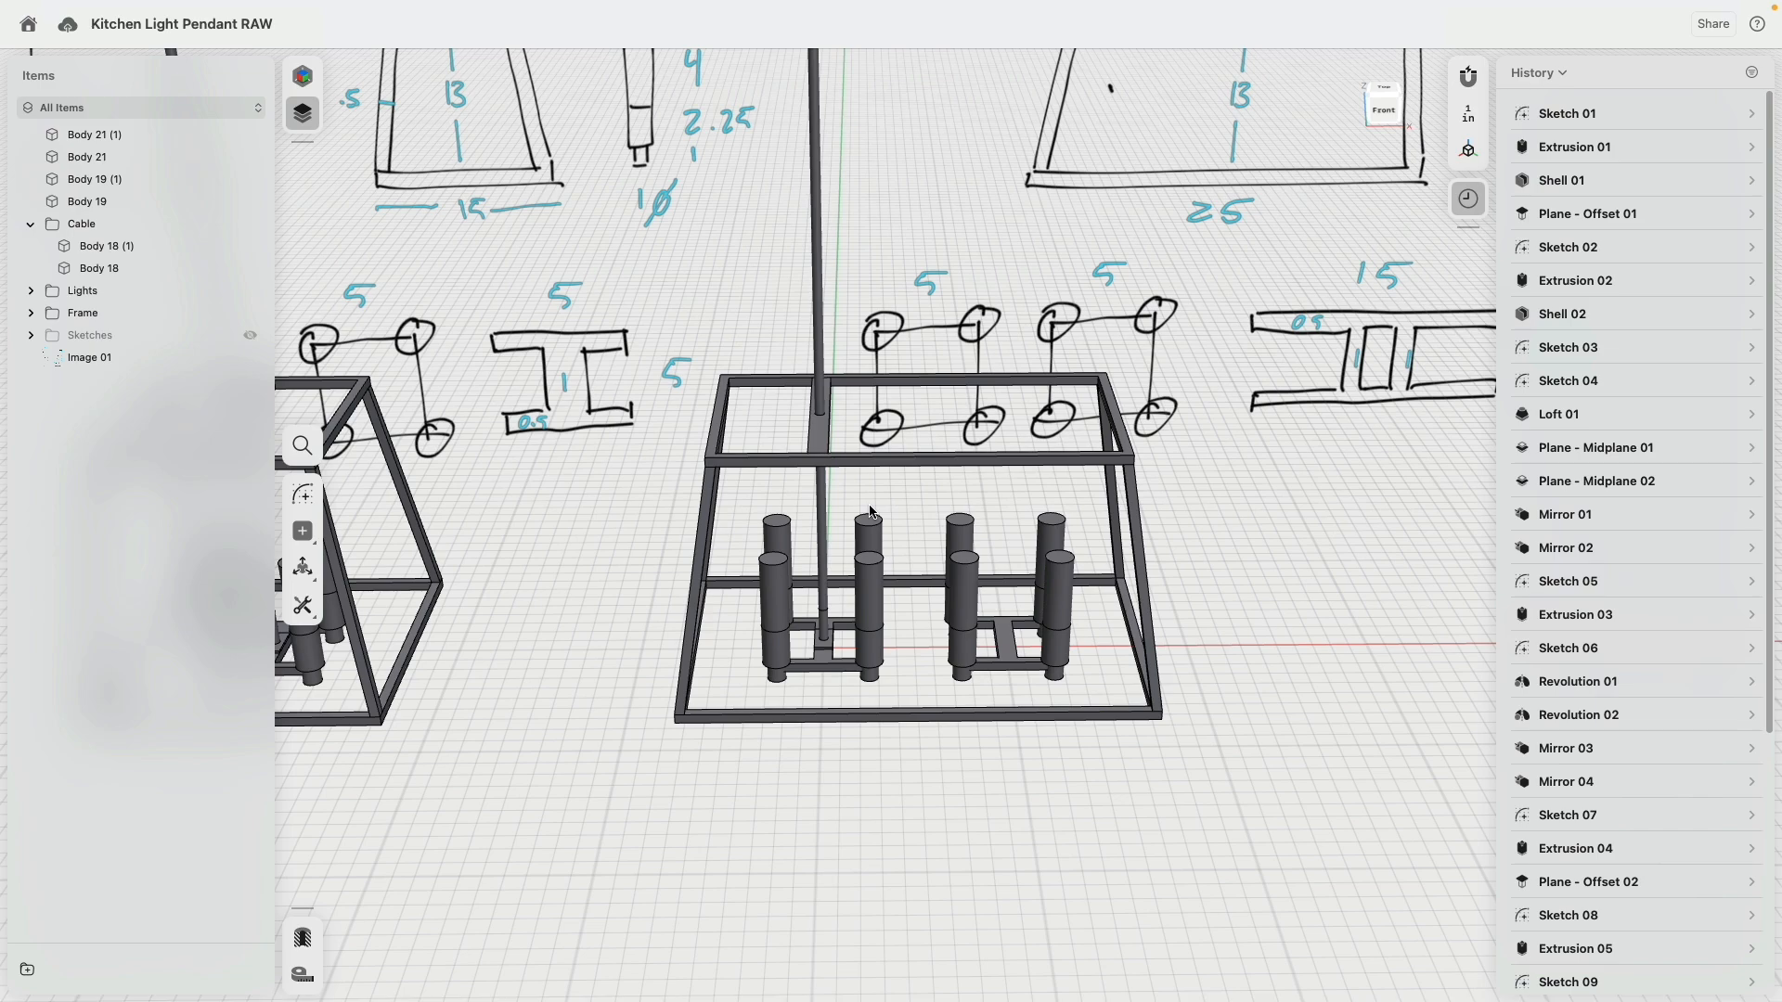
# Move the duplicate pendant's cable, lower plate, ceiling plate and top crossbar 3.5 inches along the X axis.
pyautogui.scroll(-3, 888, 457)
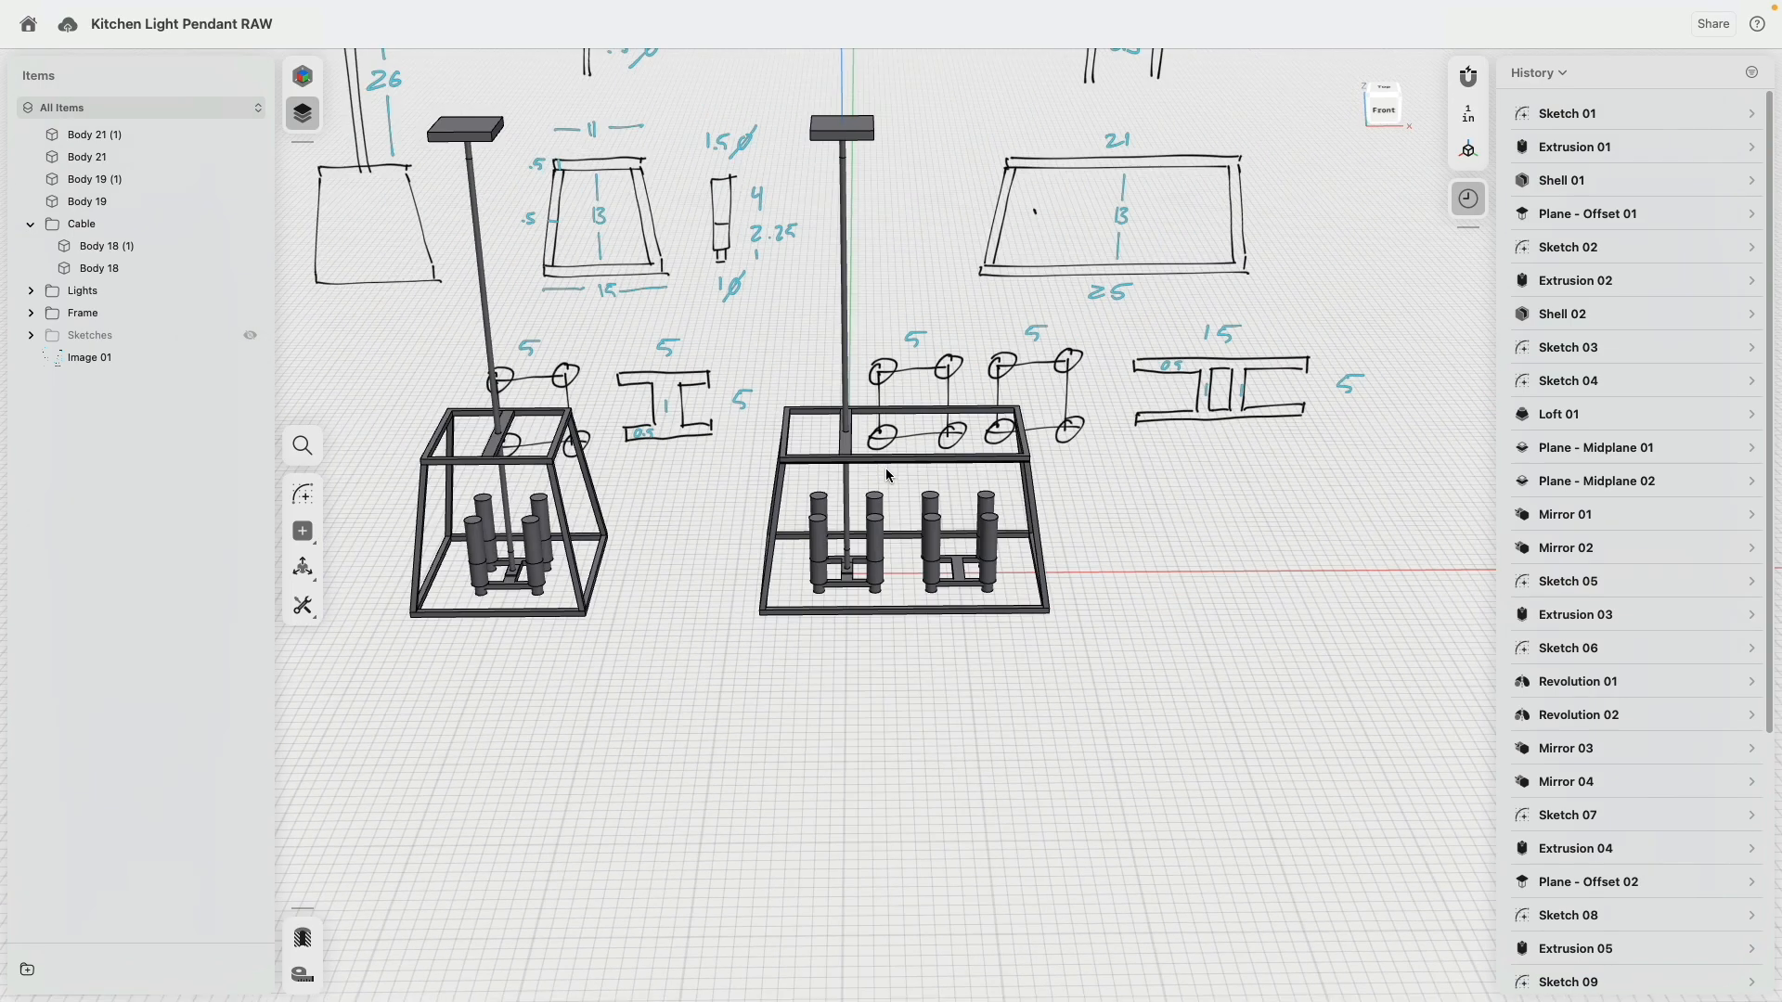
pyautogui.scroll(5, 884, 374)
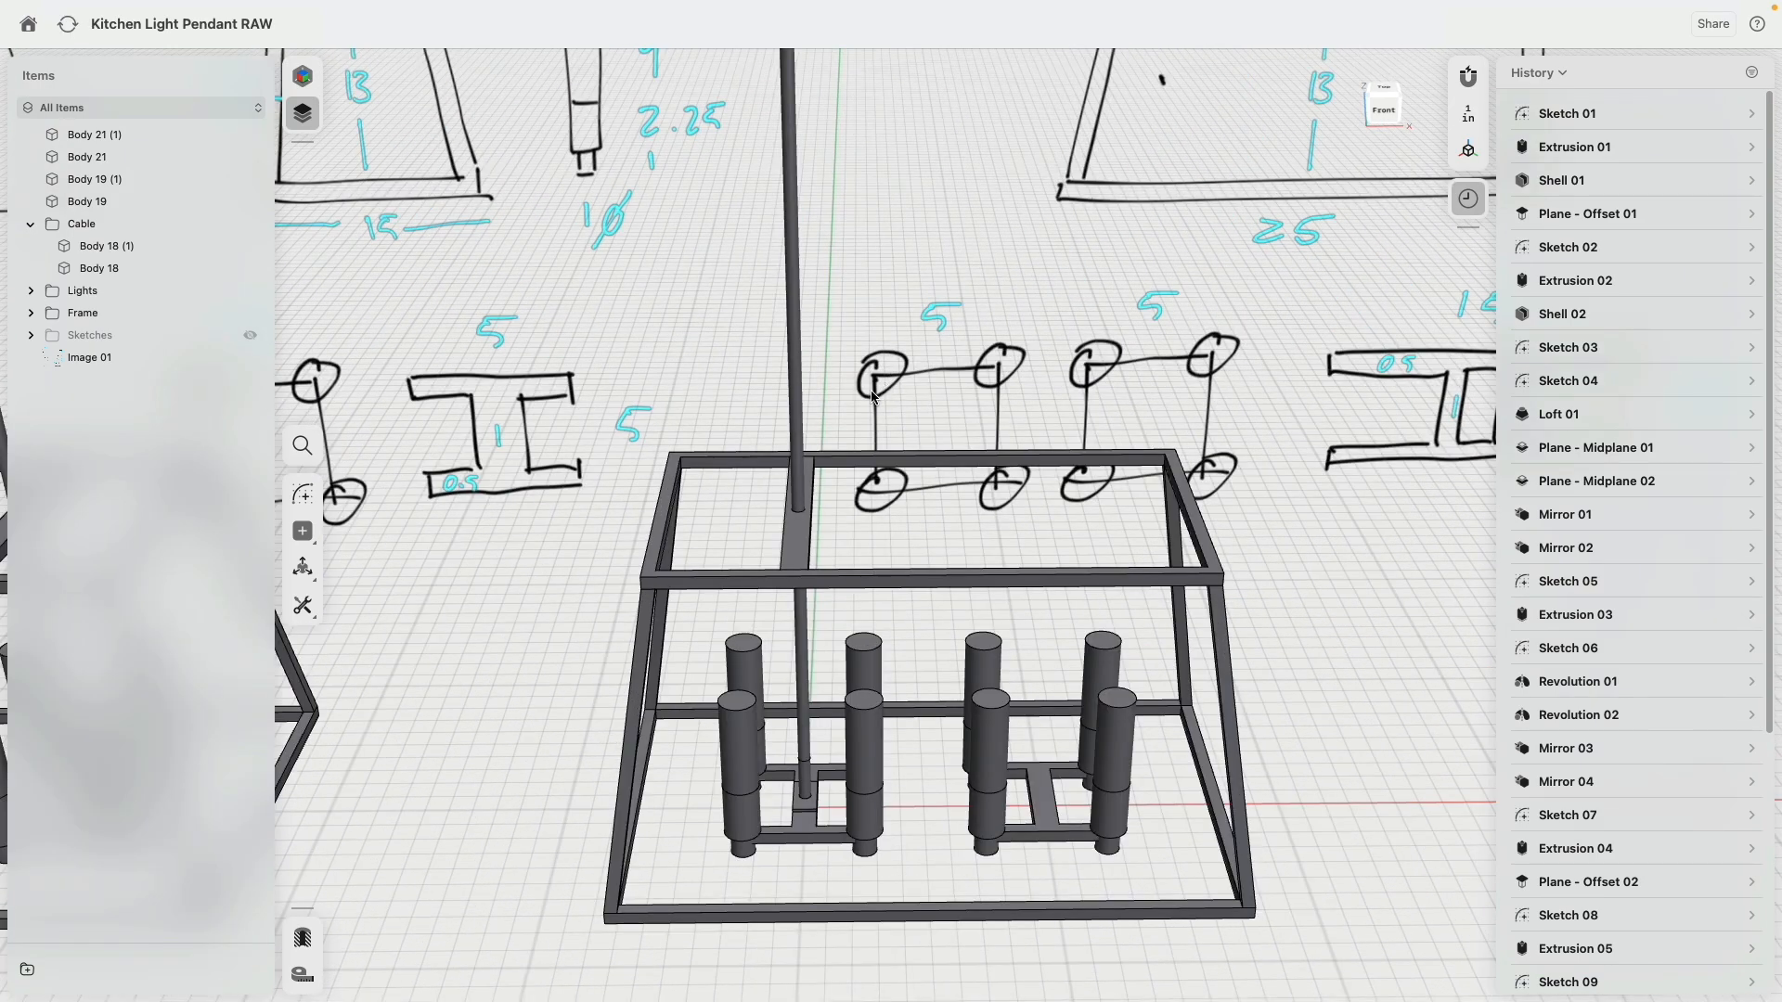
pyautogui.scroll(-3, 872, 397)
pyautogui.scroll(3, 870, 390)
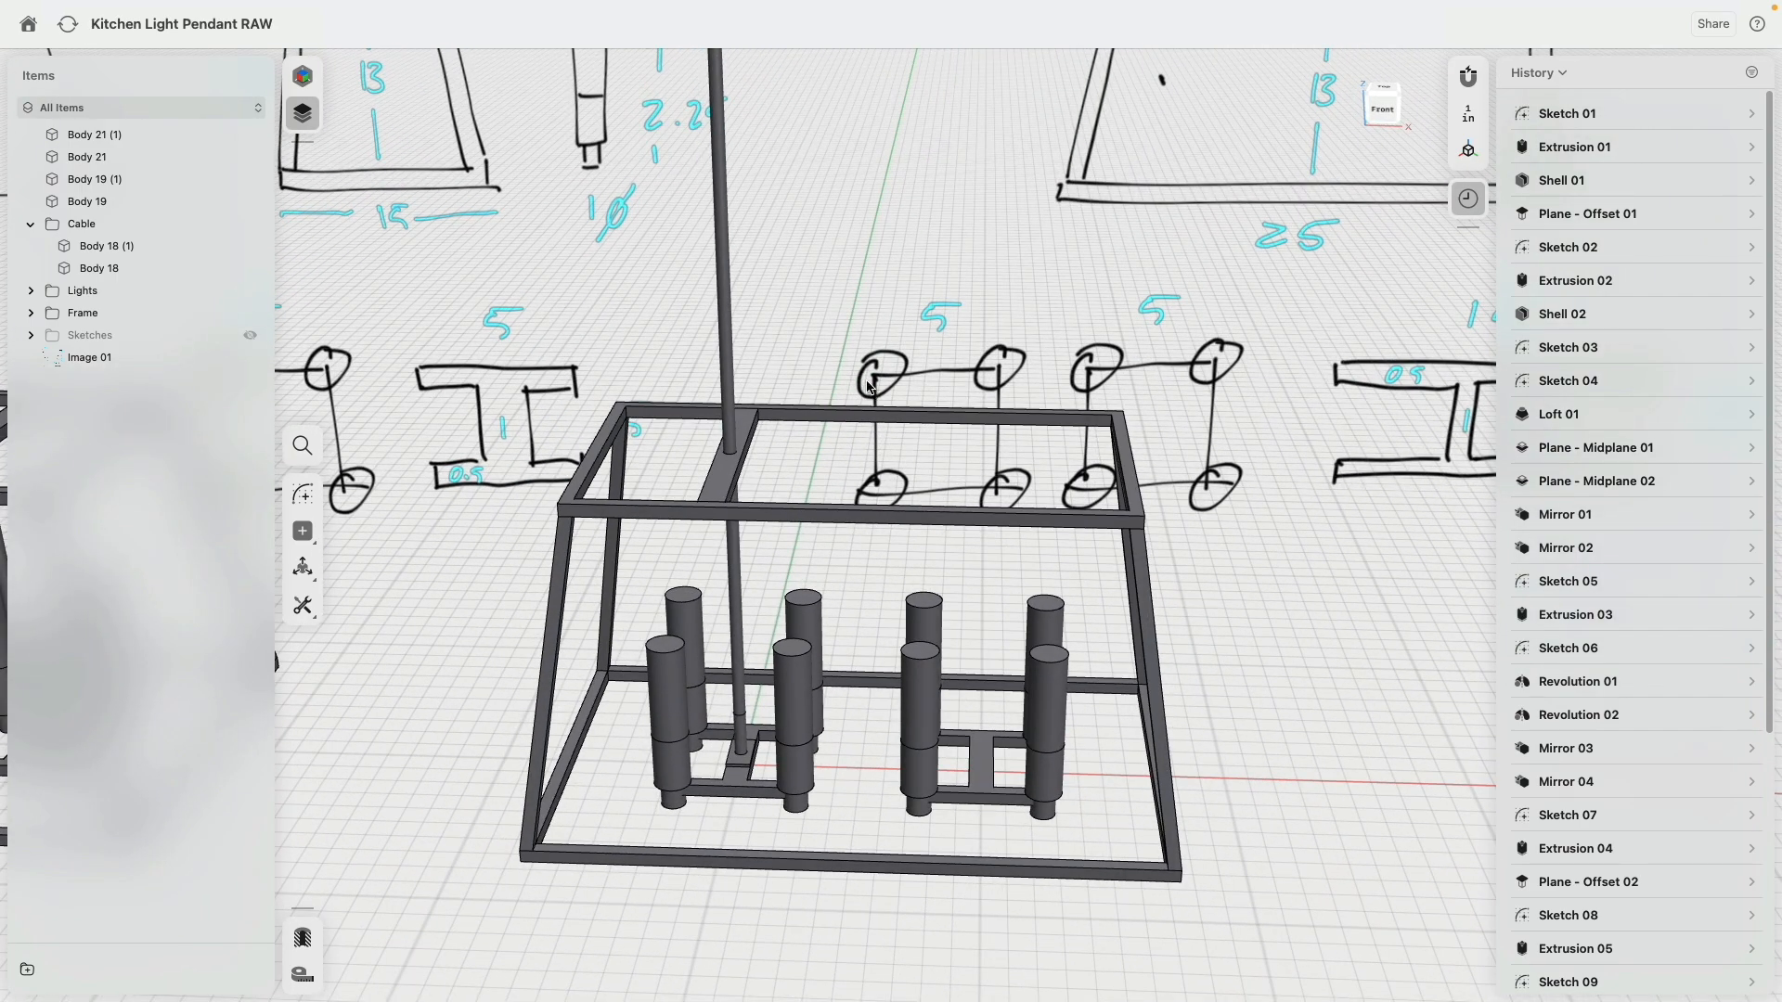
pyautogui.moveTo(867, 386); pyautogui.dragTo(867, 432, button='middle')
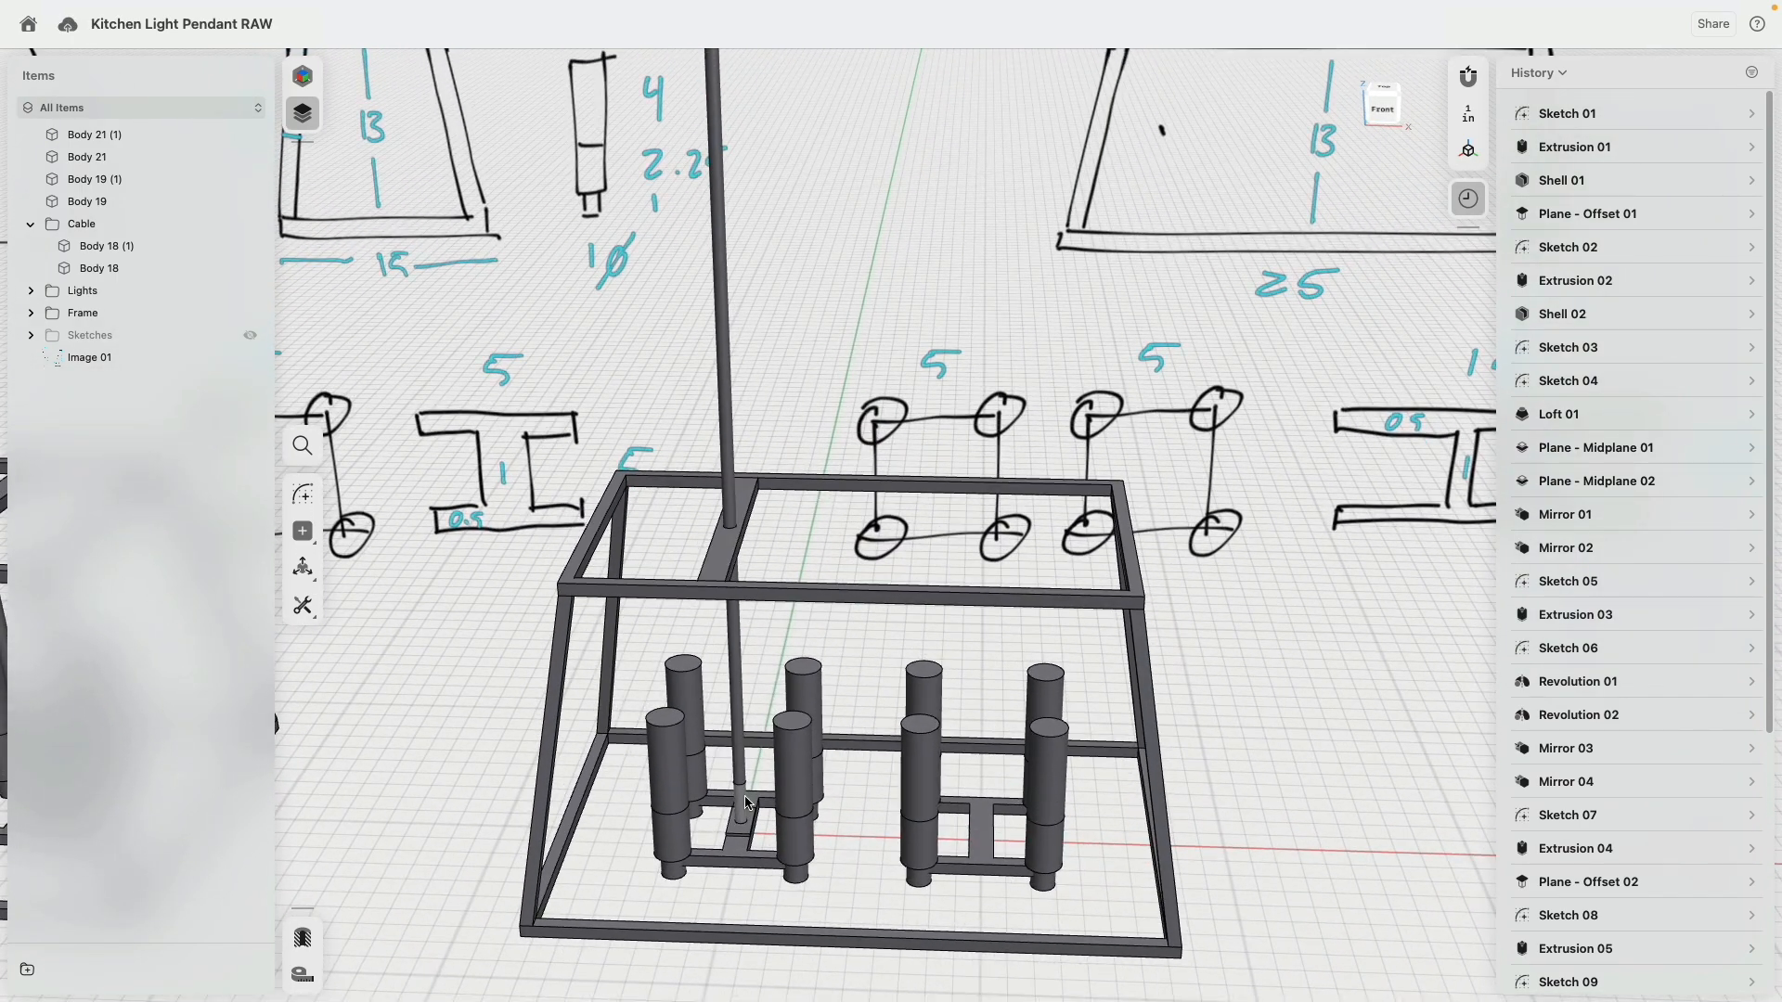
pyautogui.click(738, 820)
pyautogui.press('m')
pyautogui.scroll(3, 736, 823)
pyautogui.click(738, 653)
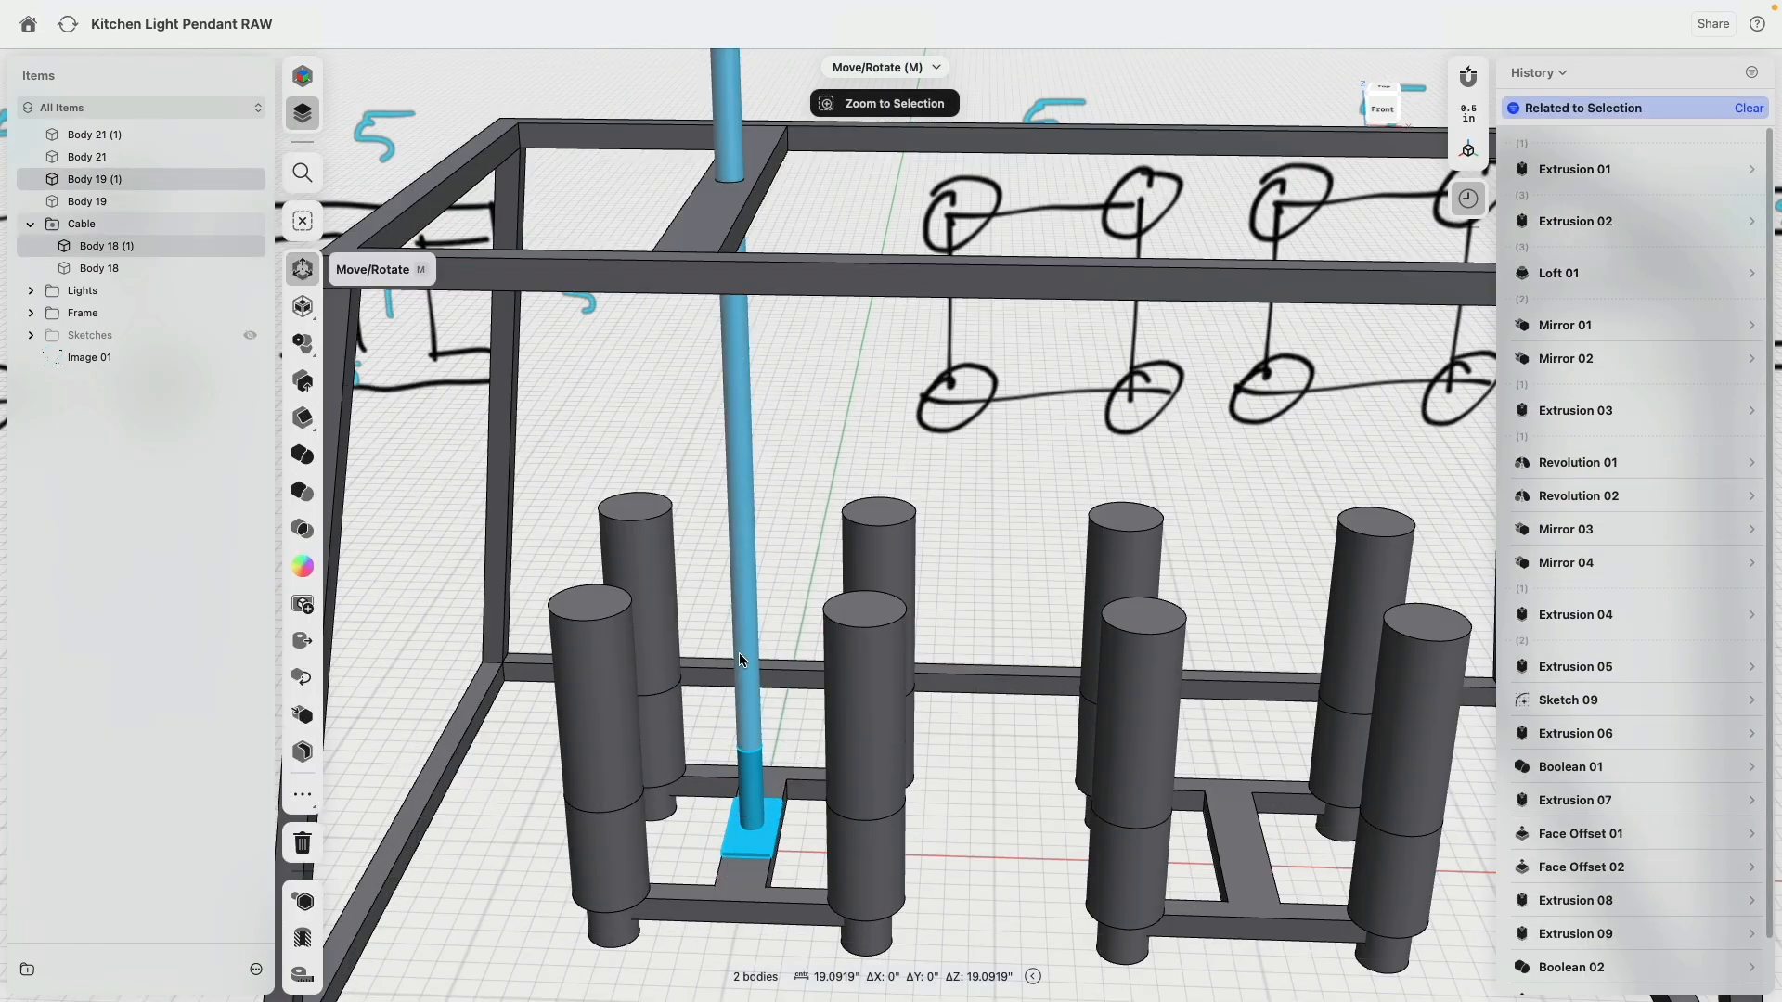
pyautogui.scroll(-3, 740, 665)
pyautogui.click(727, 509)
pyautogui.scroll(5, 757, 635)
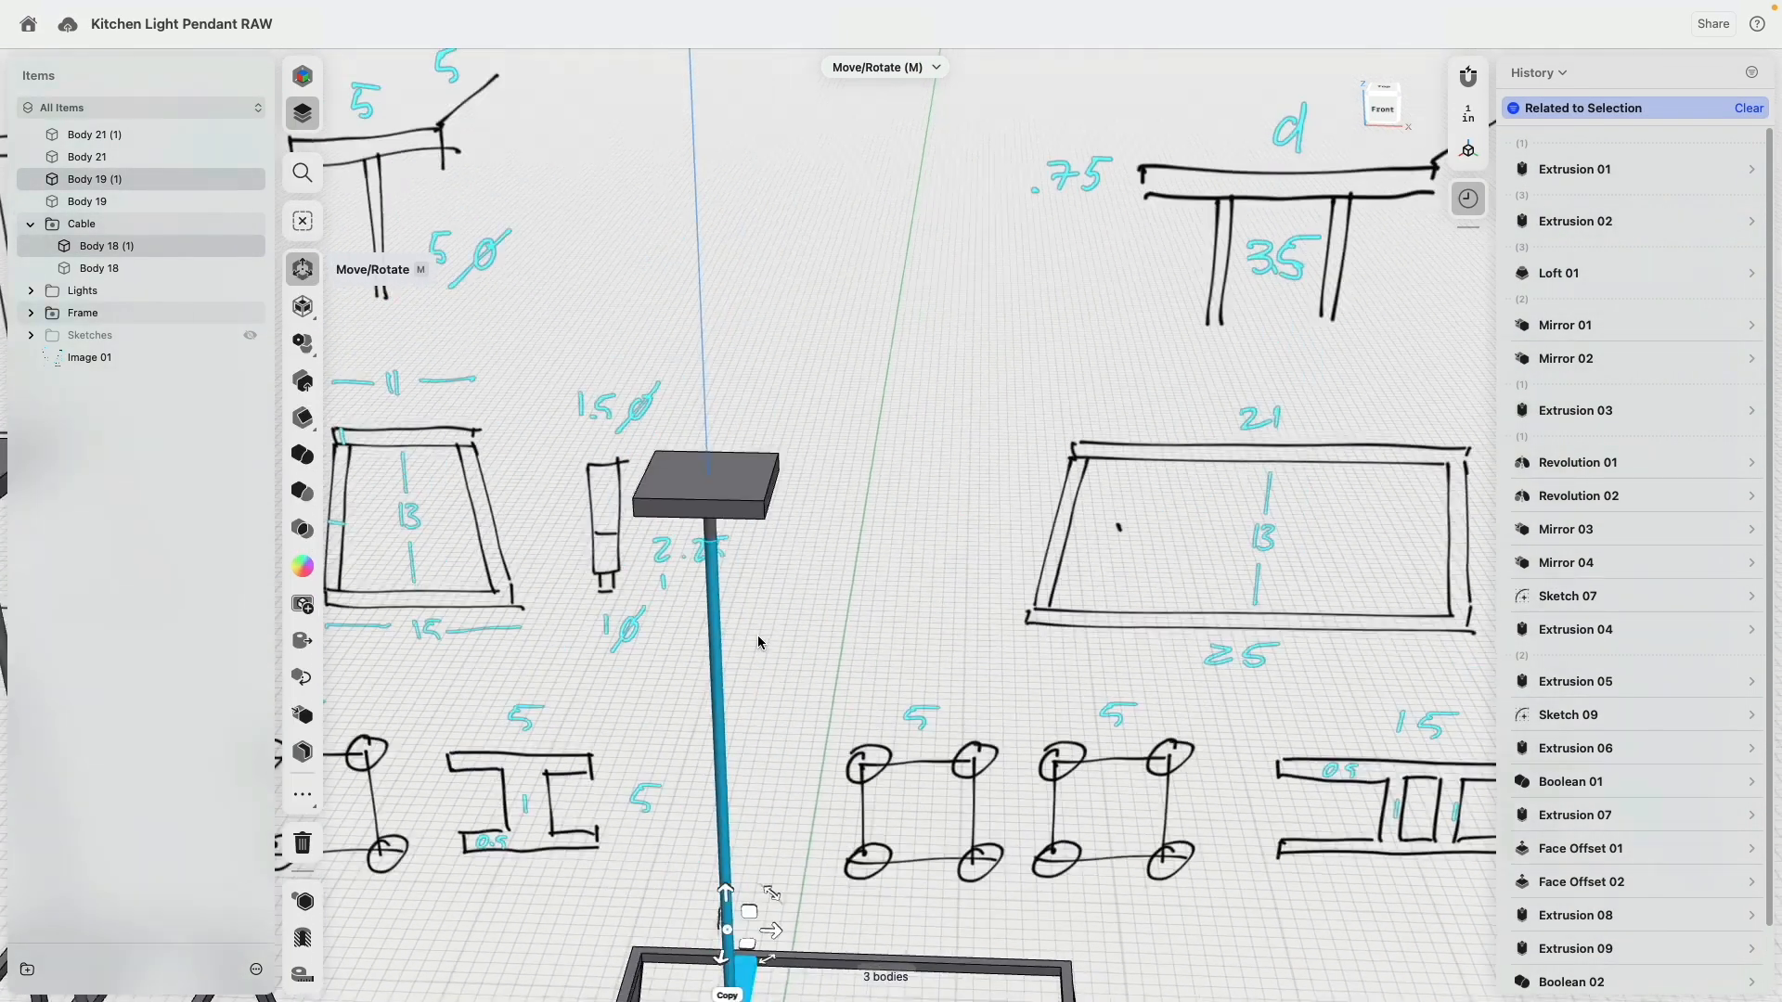
pyautogui.click(747, 533)
pyautogui.scroll(-5, 761, 538)
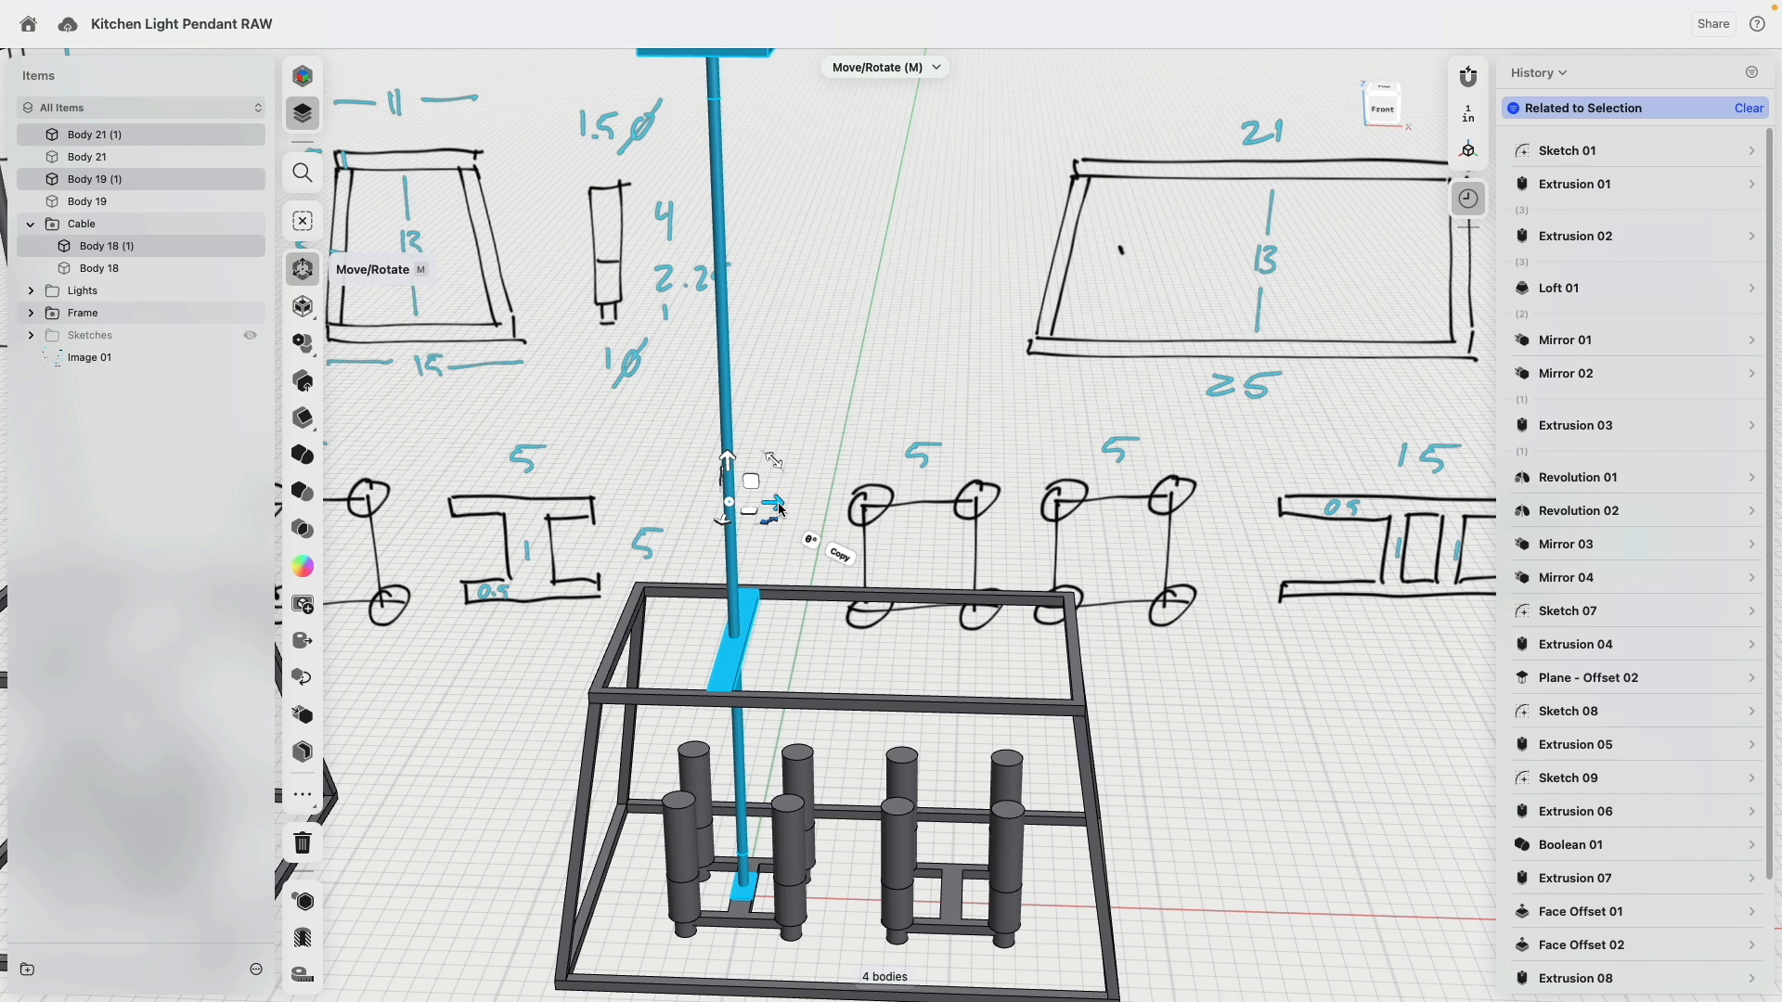
pyautogui.moveTo(777, 513); pyautogui.dragTo(832, 529)
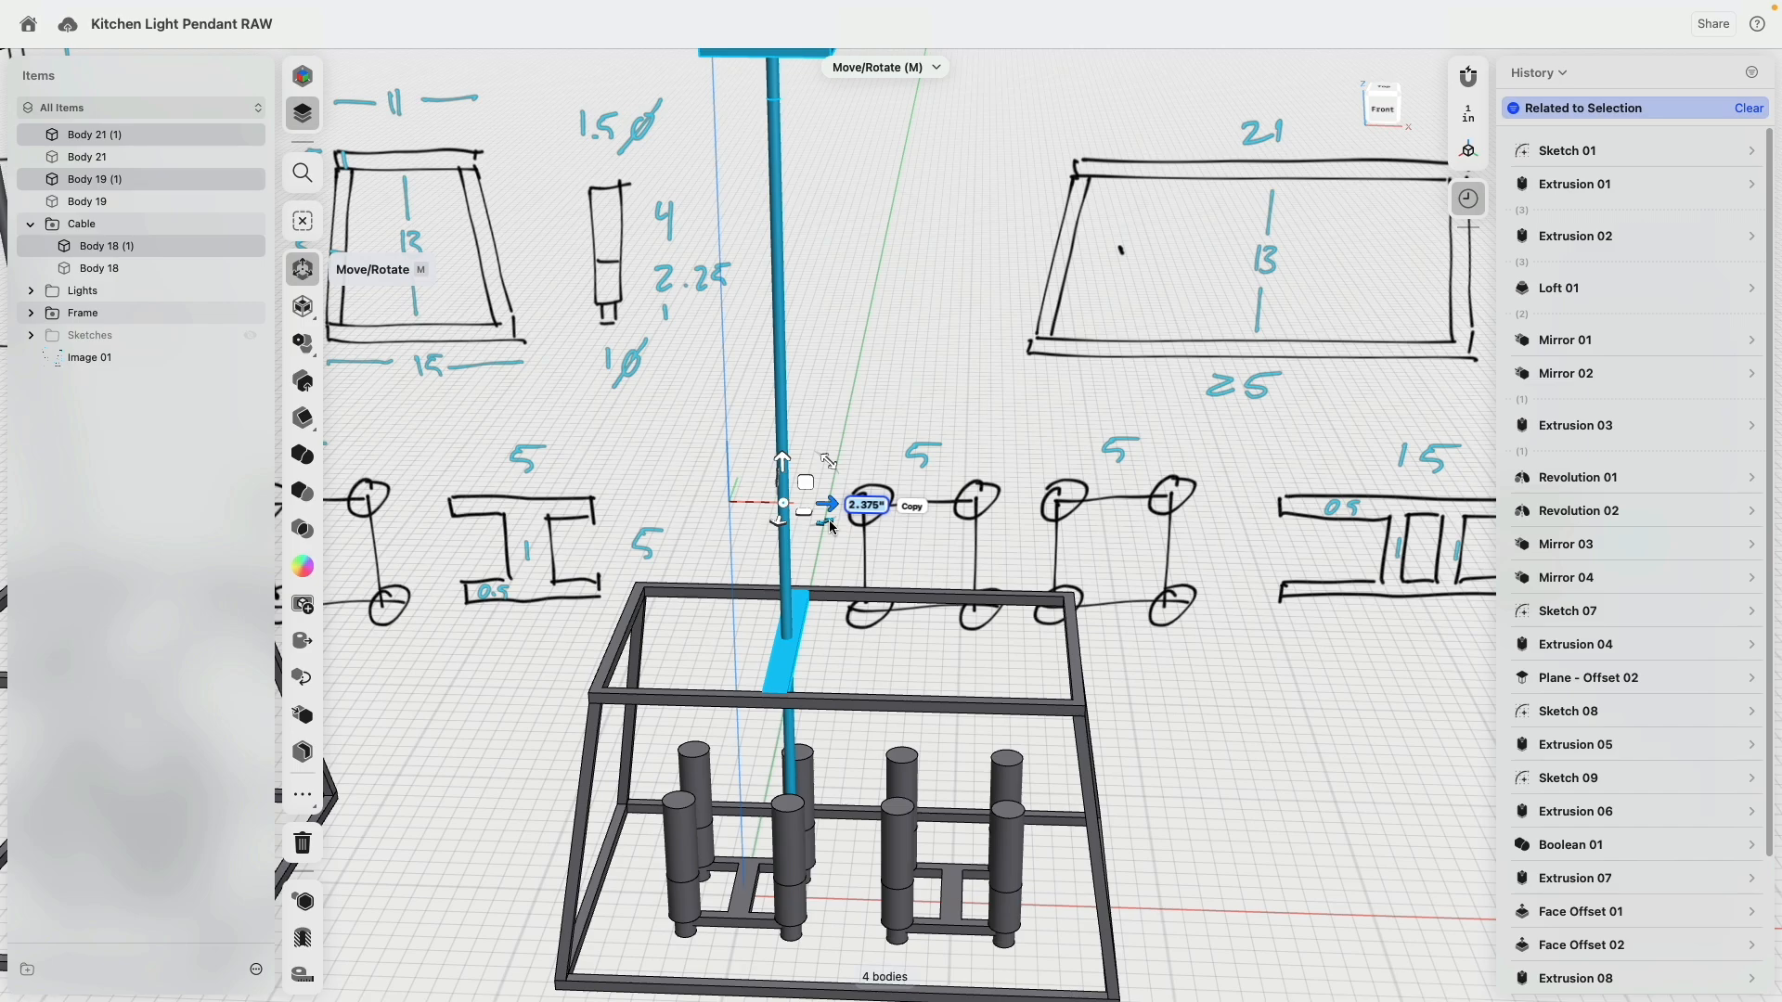
pyautogui.moveTo(831, 526); pyautogui.dragTo(822, 768, button='right')
pyautogui.moveTo(828, 532); pyautogui.dragTo(854, 534)
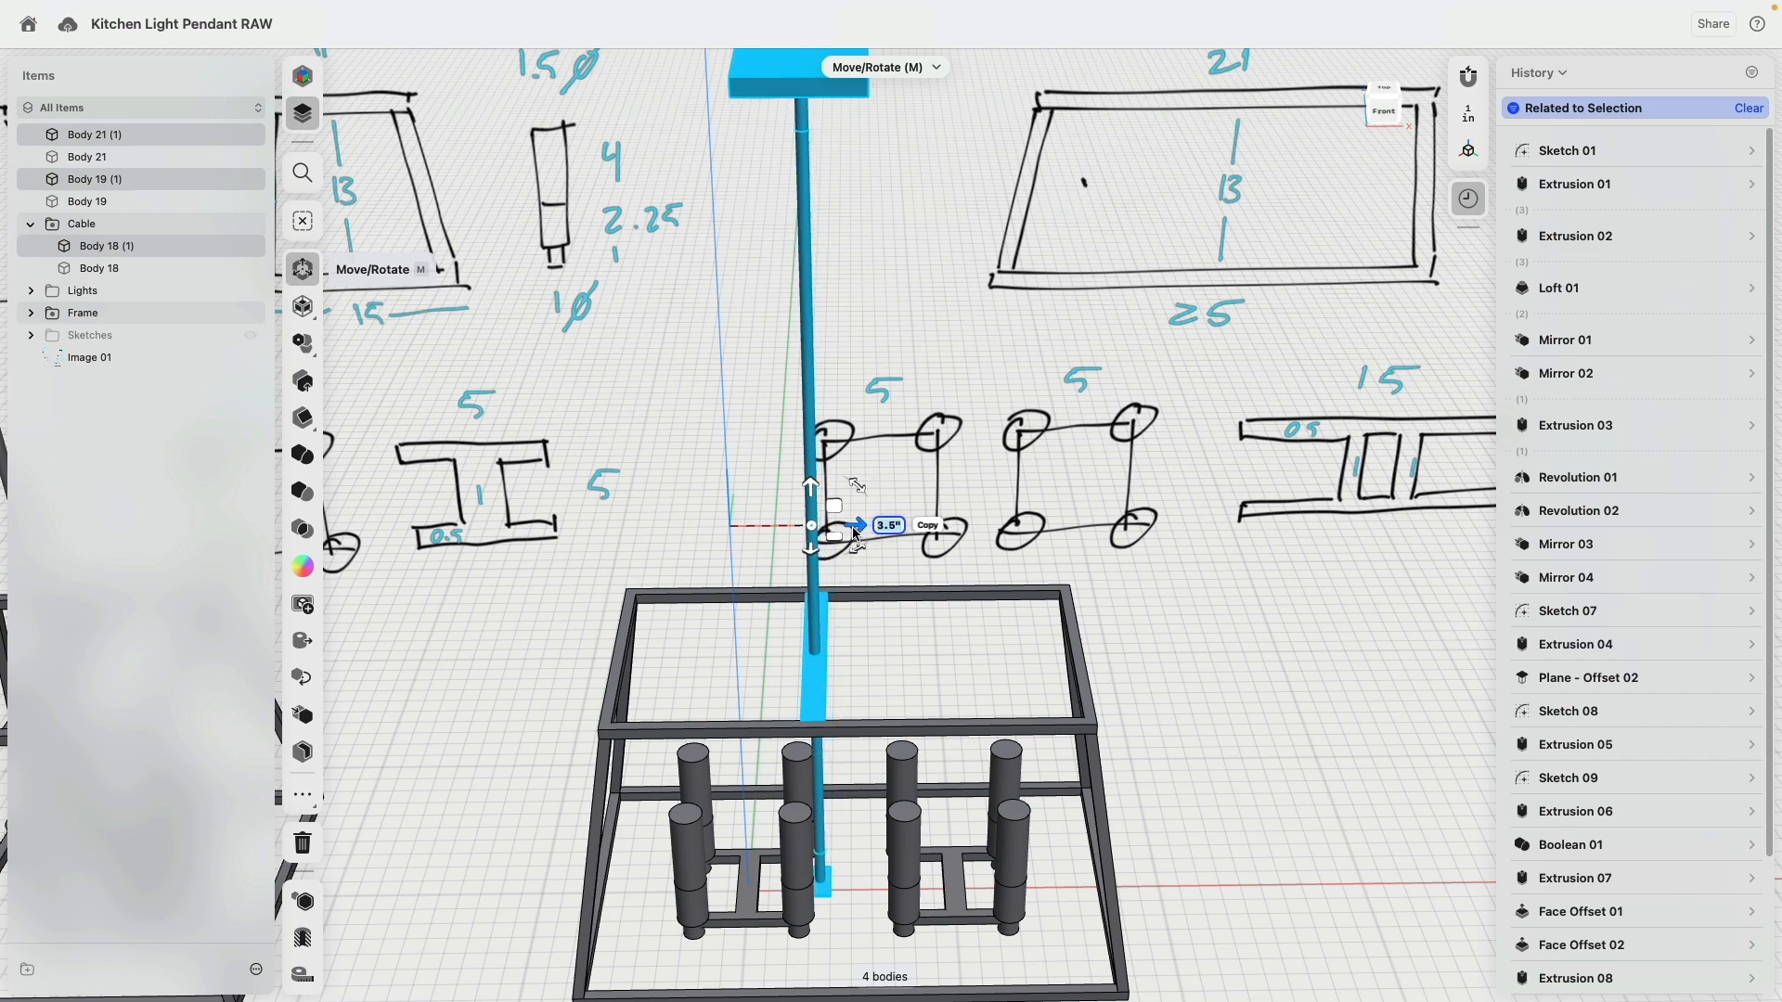
pyautogui.click(1133, 622)
# Create a midplane between the inner faces of the two end bars of the long frame's top.
pyautogui.moveTo(1133, 622); pyautogui.dragTo(783, 351, button='right')
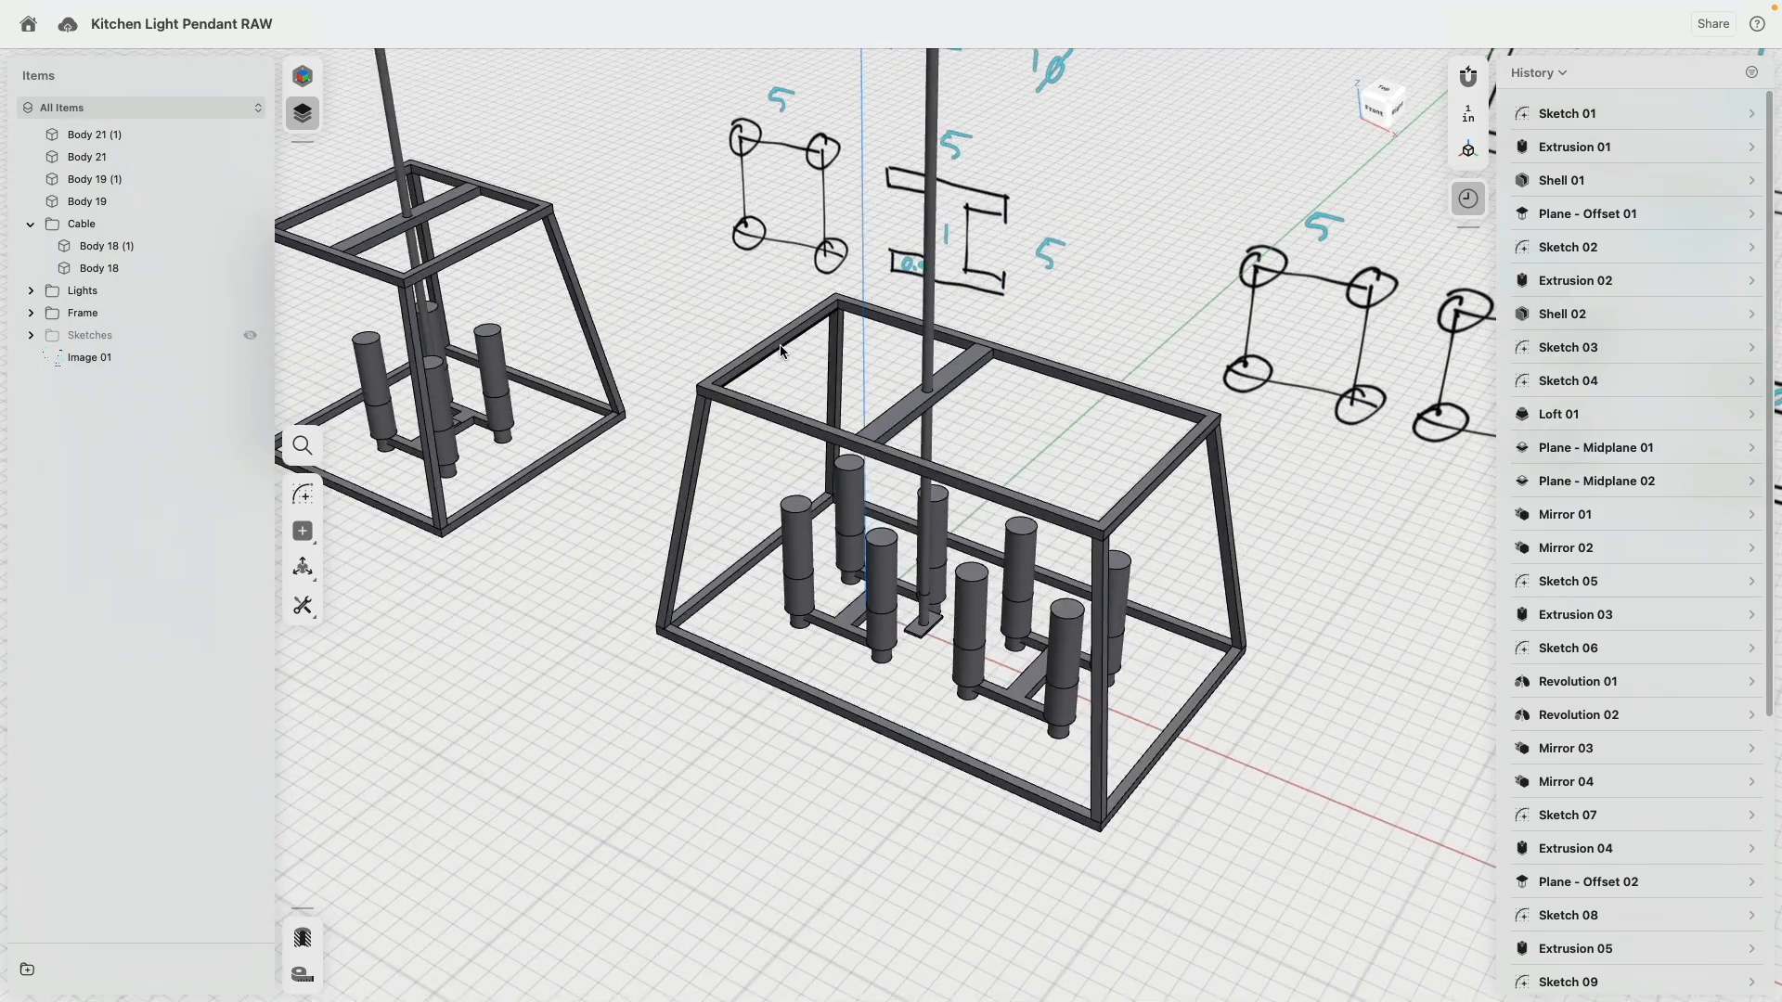
pyautogui.click(781, 351)
pyautogui.scroll(5, 779, 353)
pyautogui.click(764, 355)
pyautogui.scroll(-3, 825, 399)
pyautogui.moveTo(820, 453); pyautogui.dragTo(1074, 294, button='right')
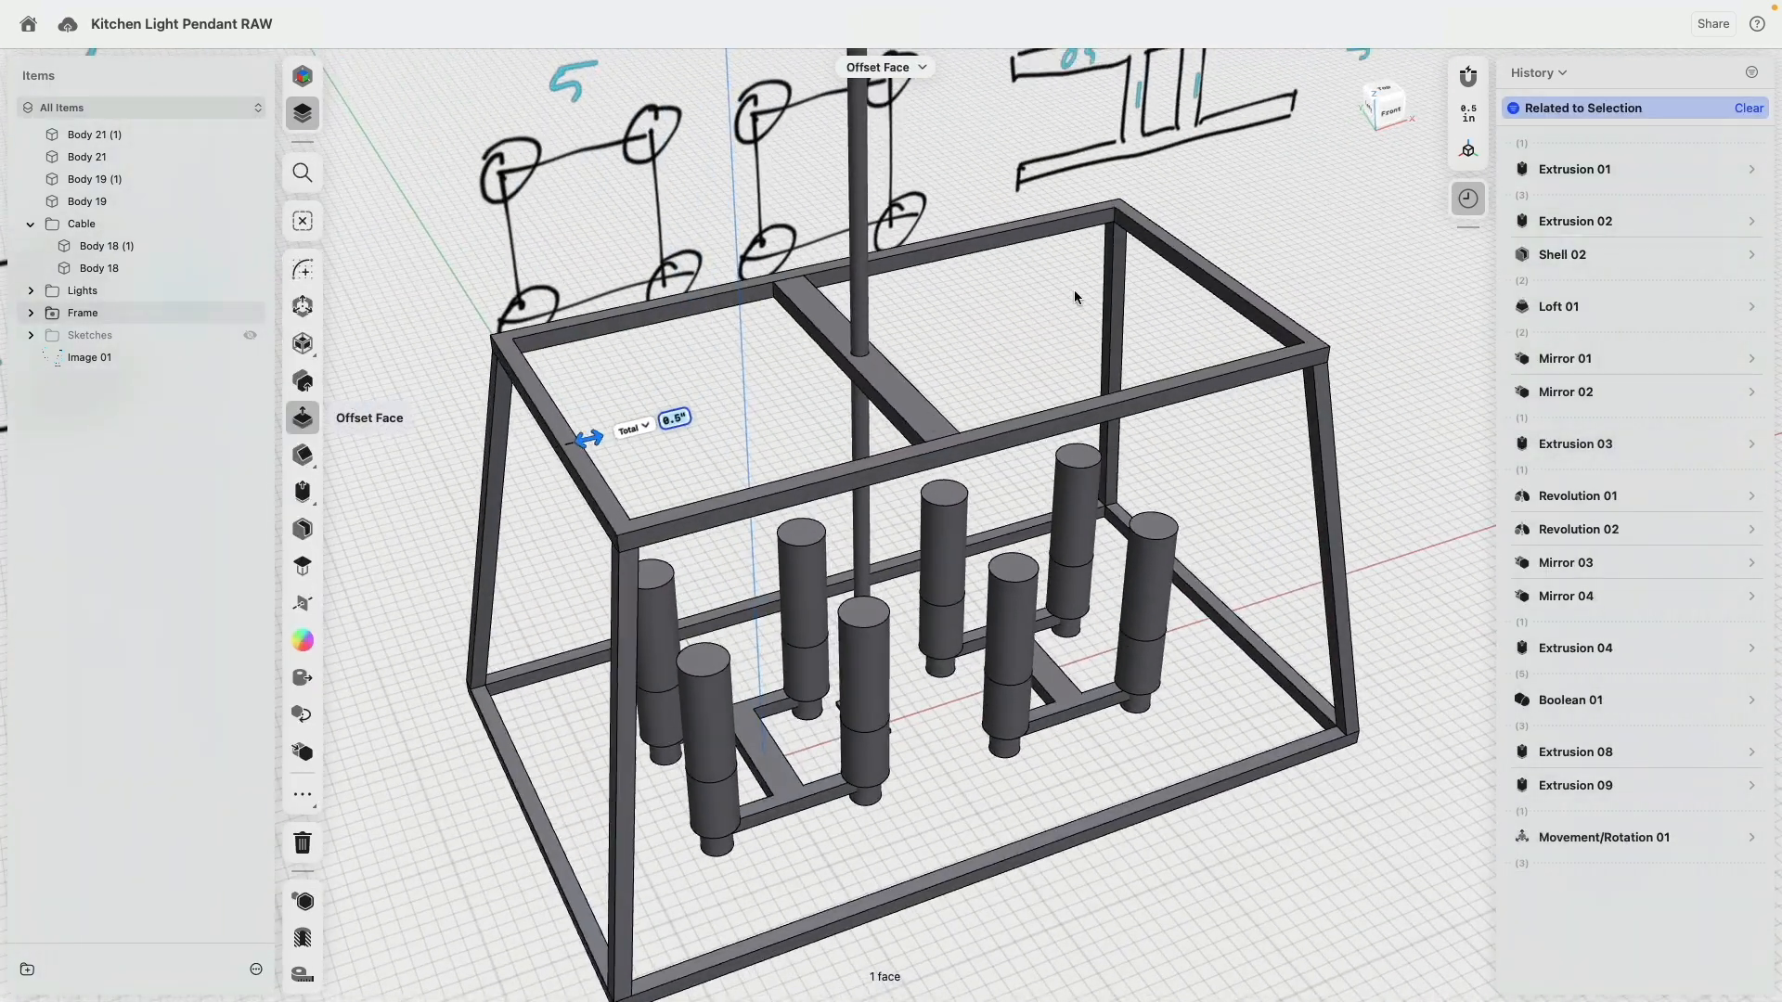
pyautogui.moveTo(1074, 294); pyautogui.dragTo(882, 548, button='middle')
pyautogui.scroll(5, 882, 548)
pyautogui.keyDown('shift'); pyautogui.click(882, 566); pyautogui.keyUp('shift')
pyautogui.scroll(-8, 826, 585)
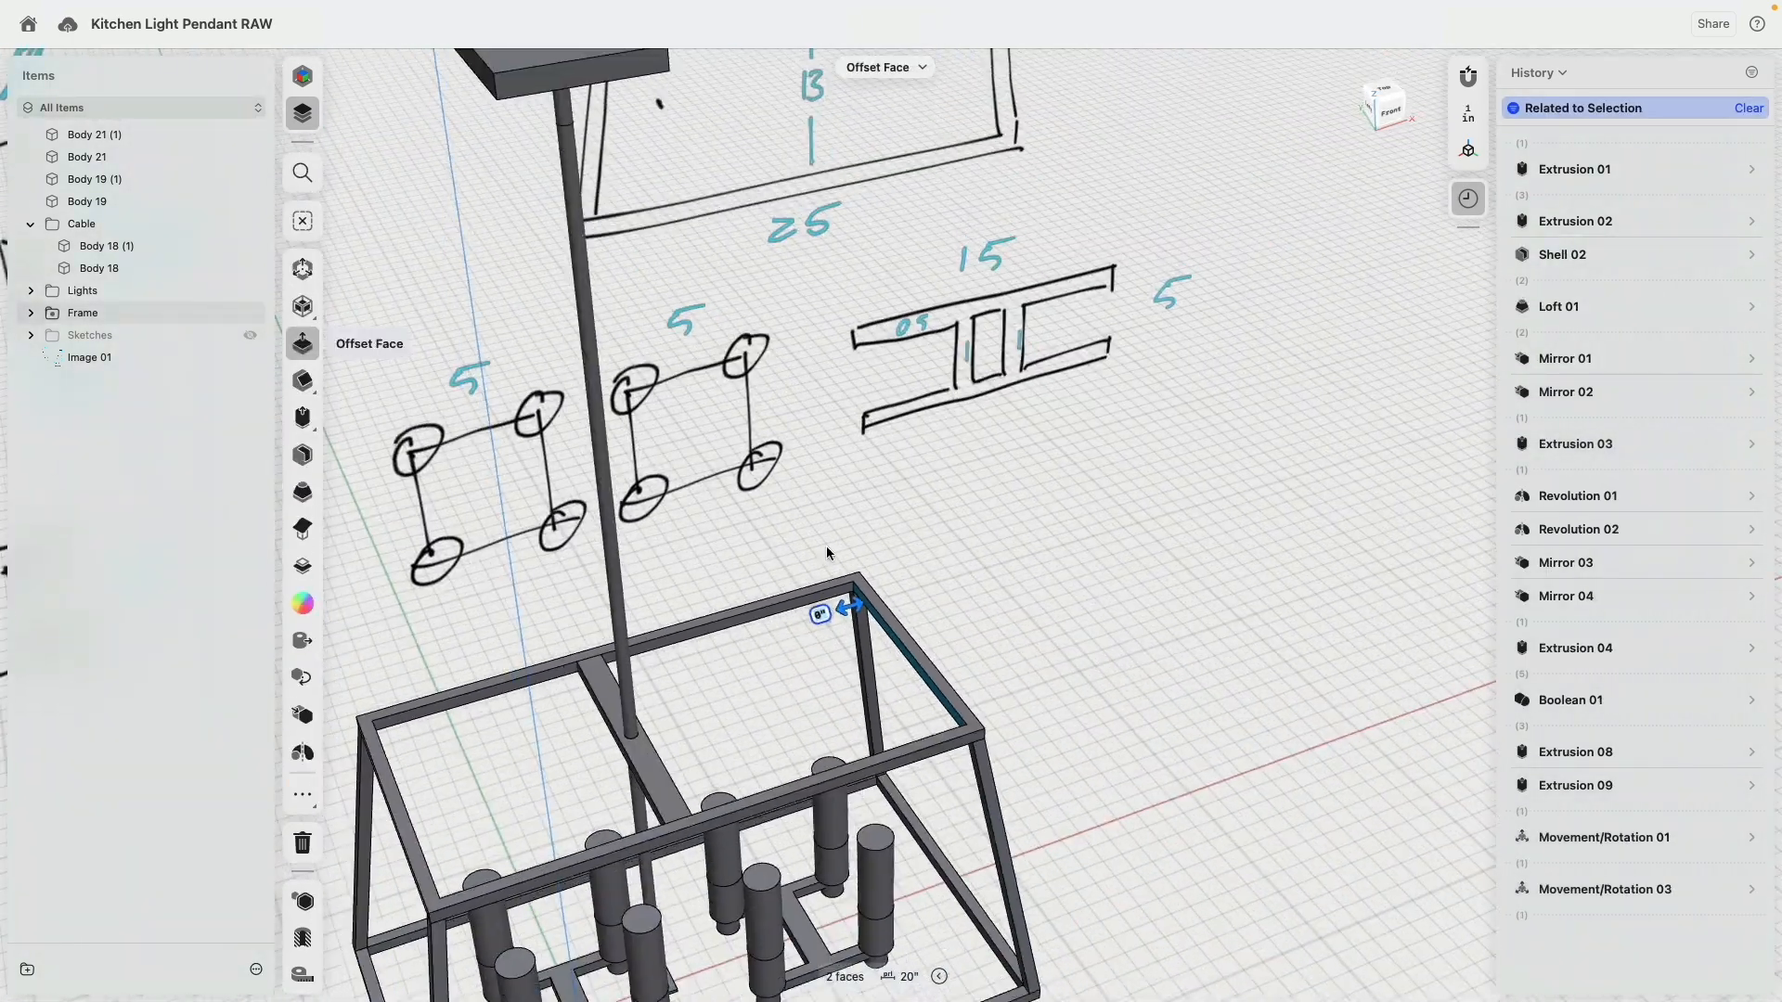
pyautogui.click(306, 568)
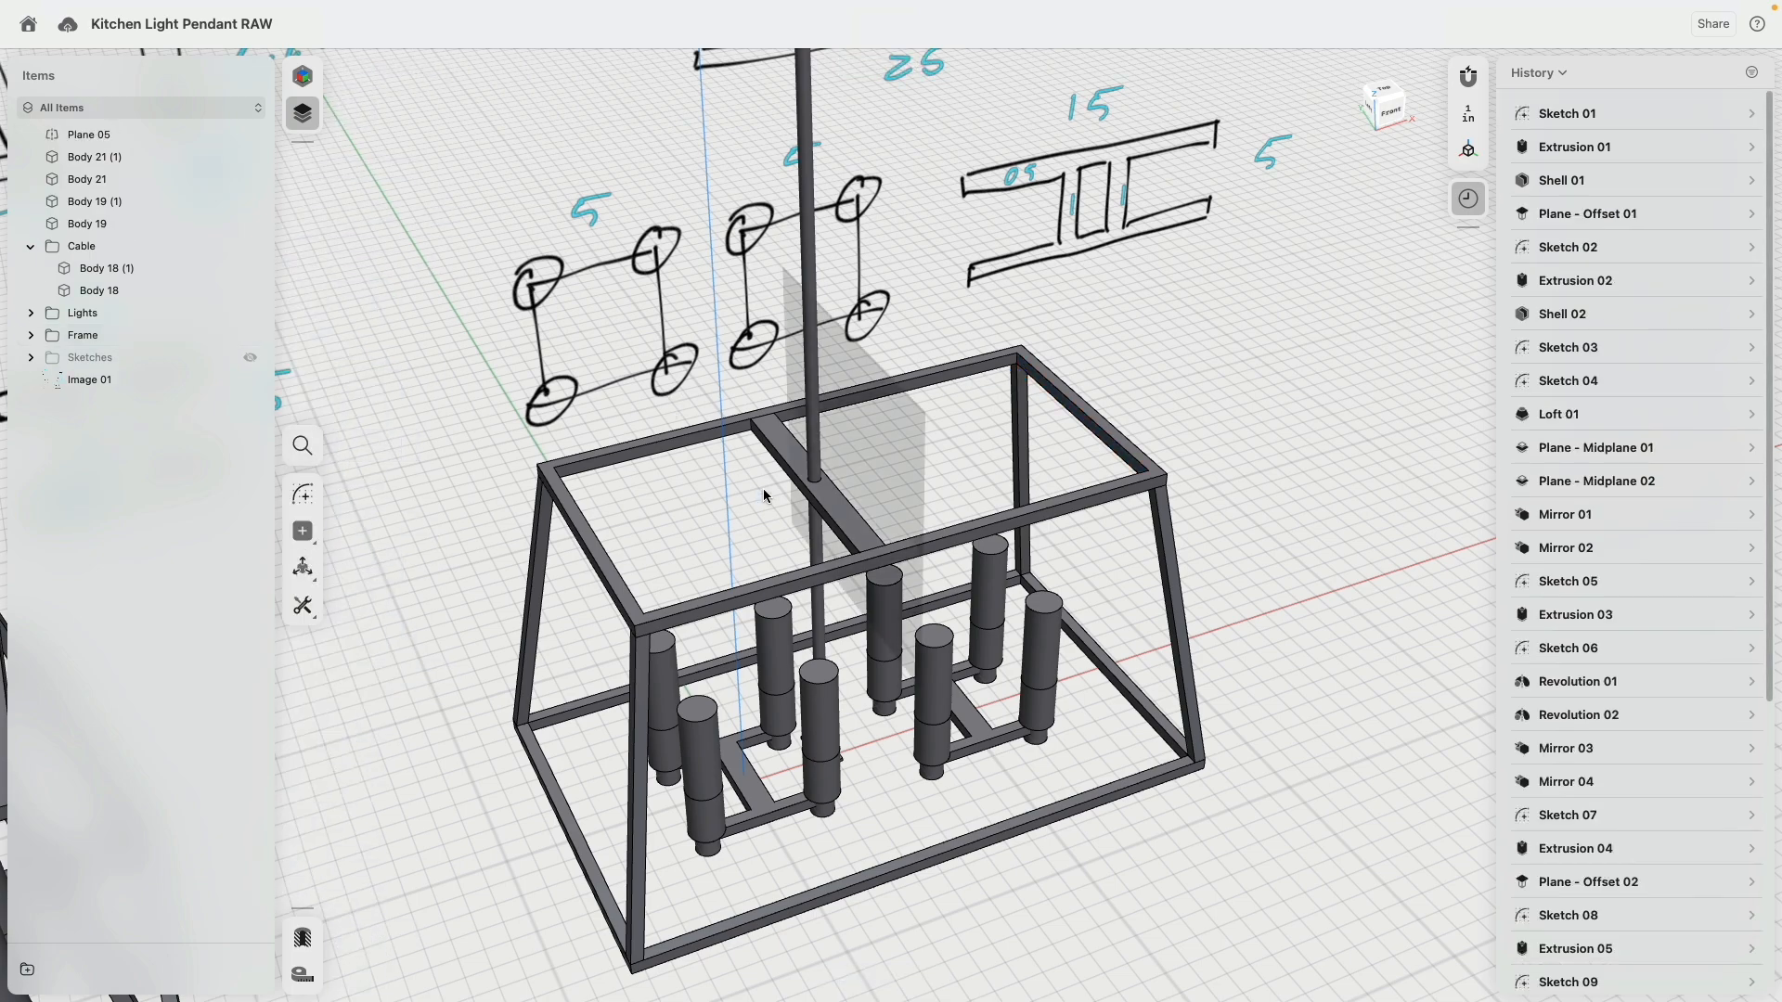
# Mirror the long pendant's ceiling plate, cable and lower plate across the new midplane, keeping the originals.
pyautogui.moveTo(733, 365); pyautogui.dragTo(679, 477, button='middle')
pyautogui.moveTo(679, 477)
pyautogui.mouseDown(button='right')
pyautogui.moveTo(759, 489)
pyautogui.moveTo(750, 458)
pyautogui.mouseUp(button='right')
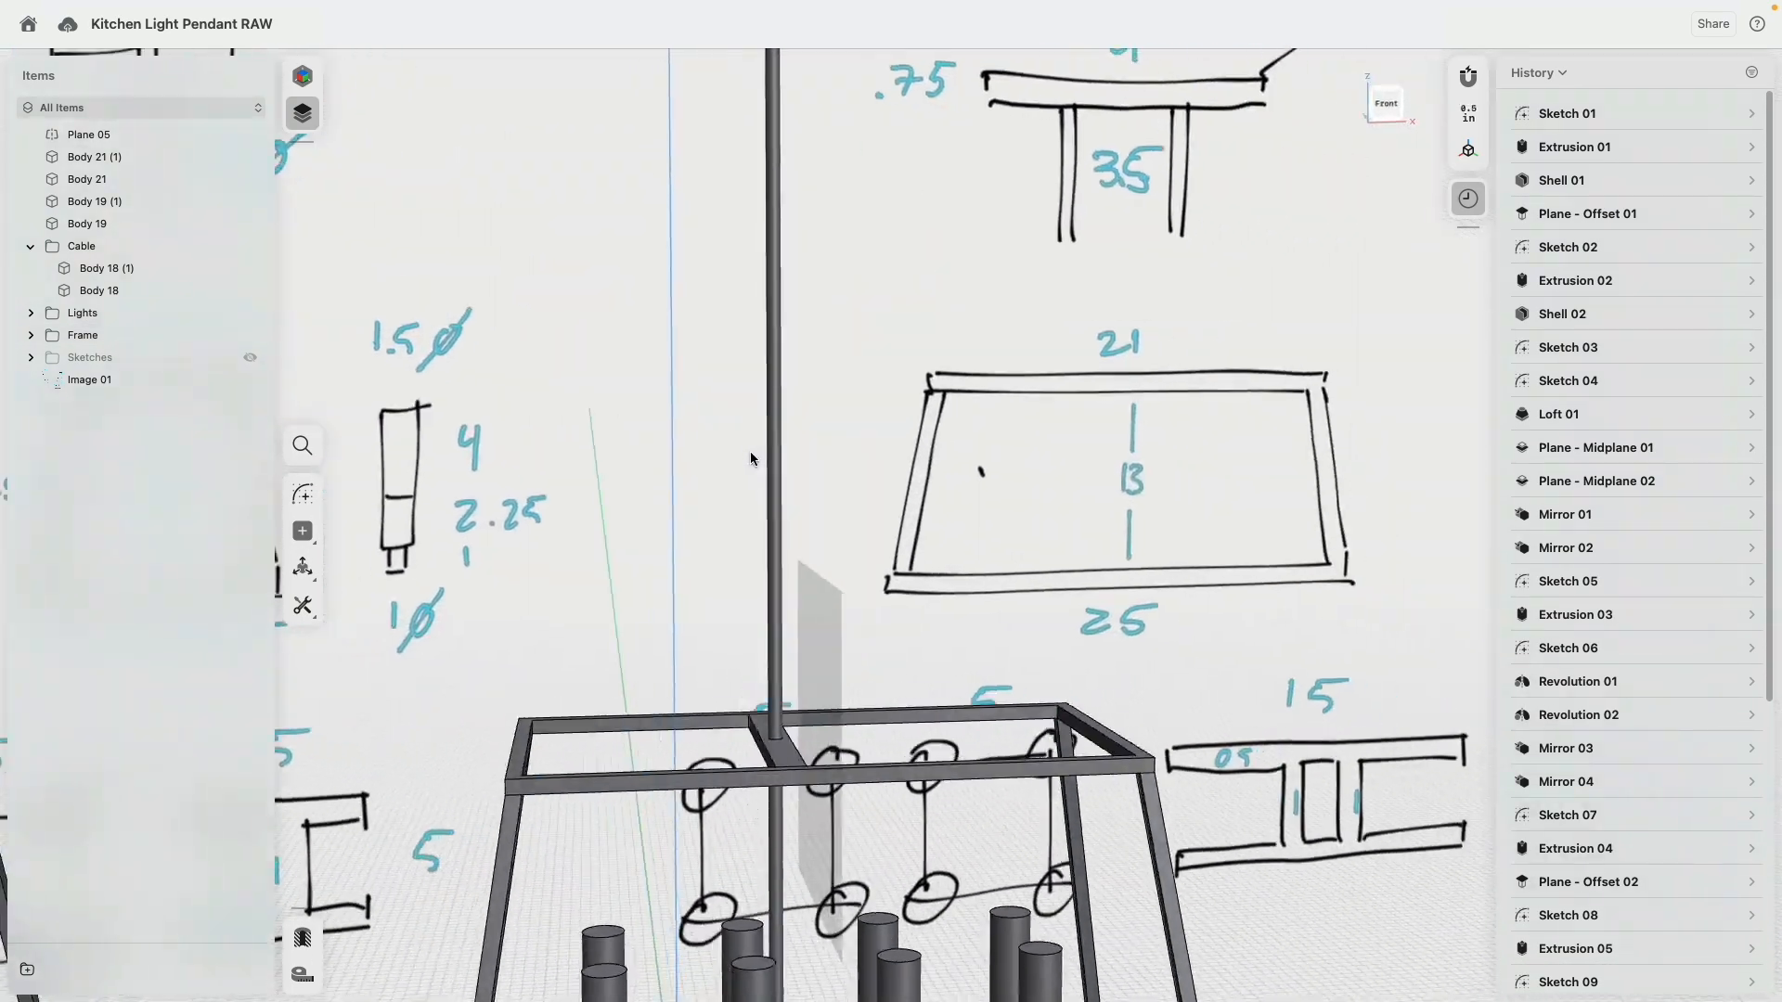
pyautogui.scroll(-10, 750, 458)
pyautogui.scroll(7, 844, 501)
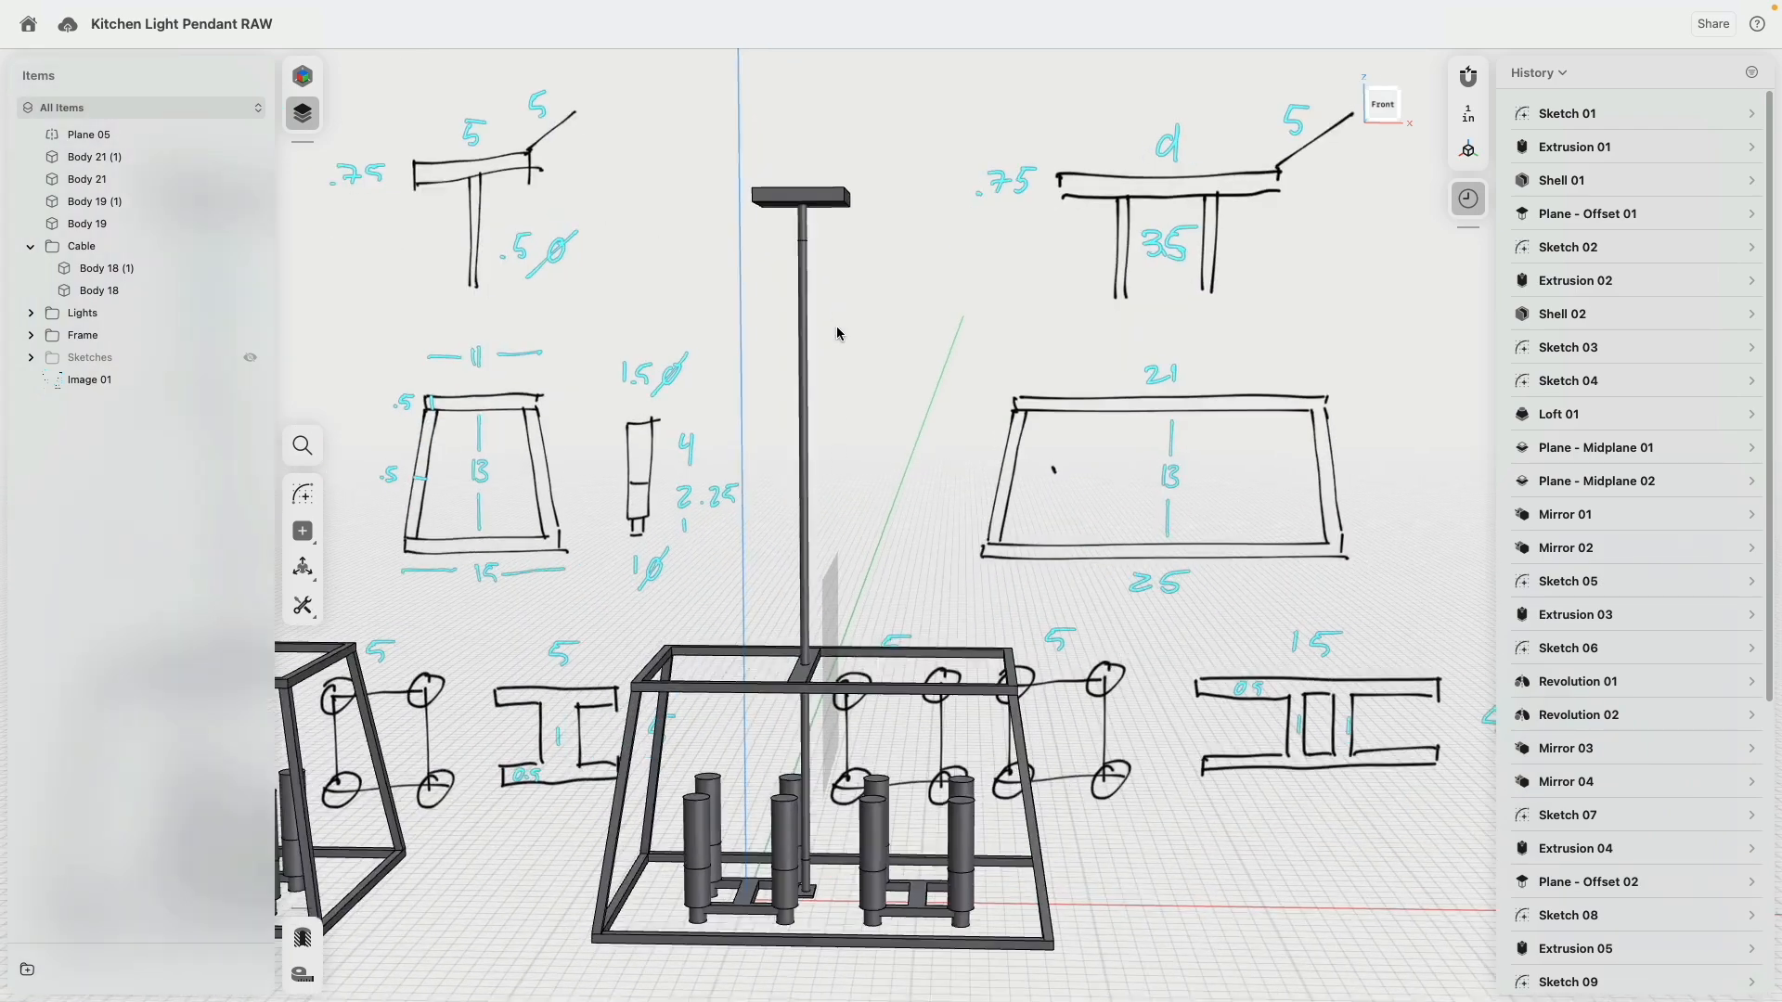
pyautogui.scroll(3, 837, 334)
pyautogui.click(782, 164)
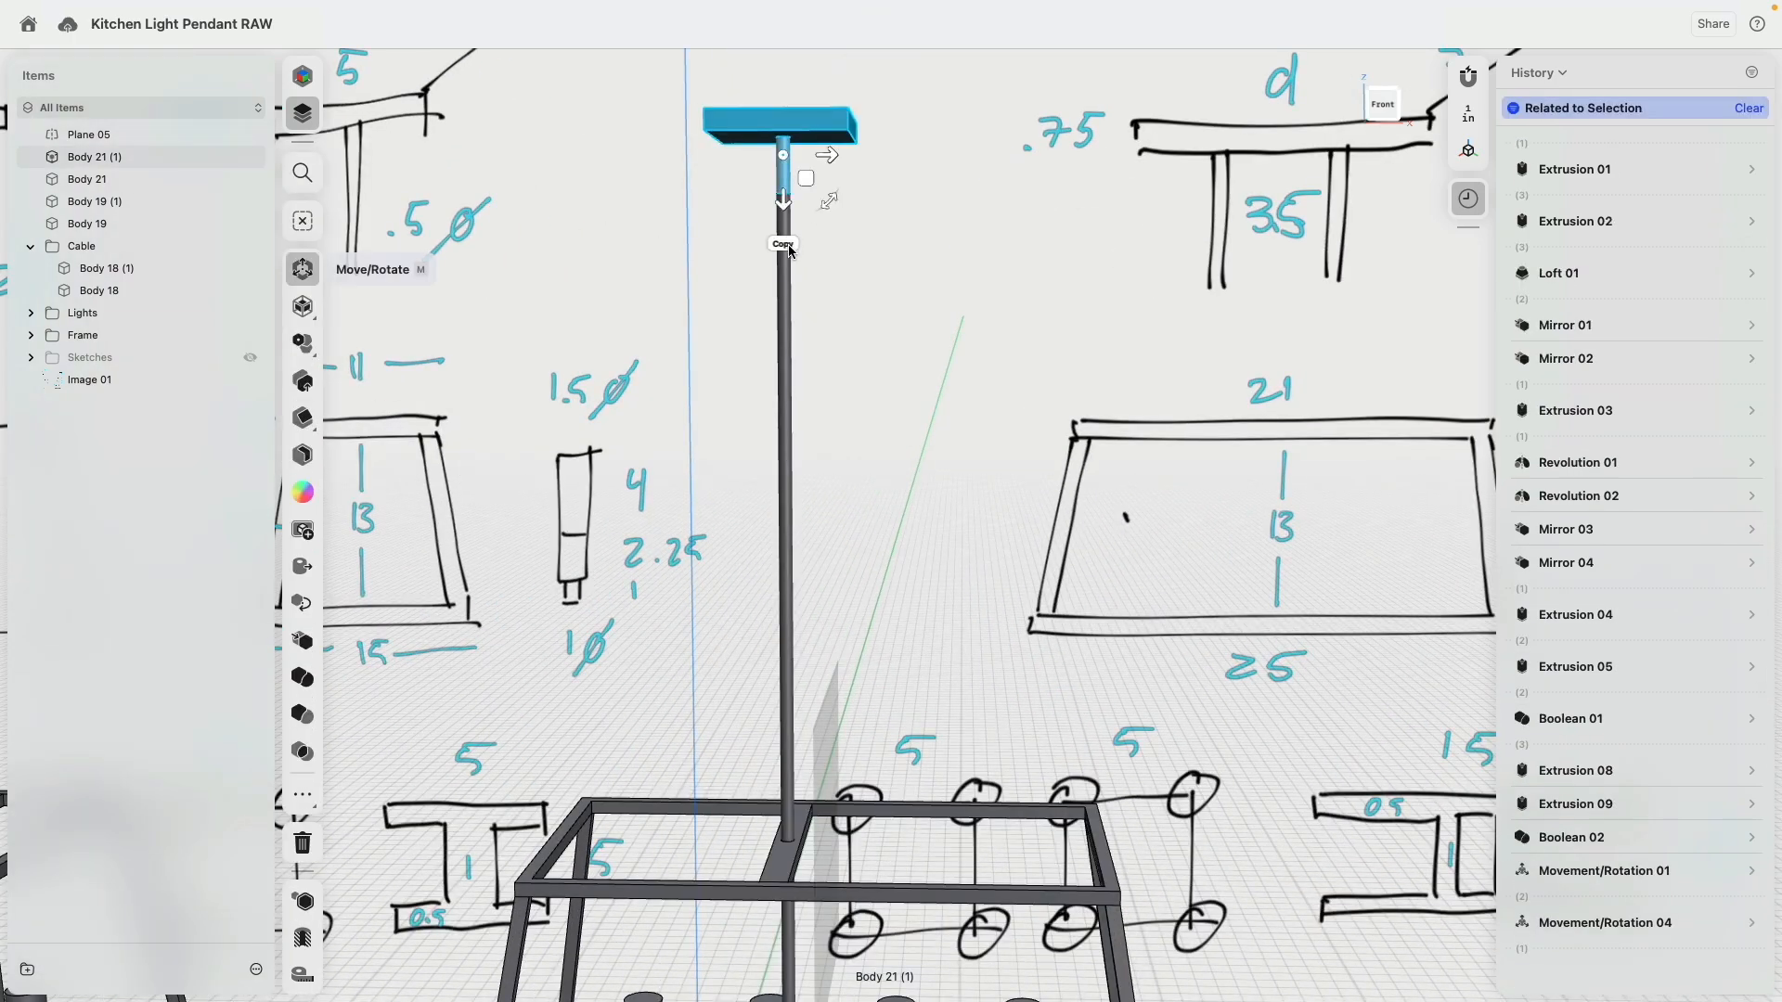
pyautogui.click(795, 349)
pyautogui.moveTo(795, 349); pyautogui.dragTo(753, 622, button='right')
pyautogui.scroll(3, 759, 504)
pyautogui.click(753, 503)
pyautogui.scroll(-2, 775, 519)
pyautogui.click(303, 714)
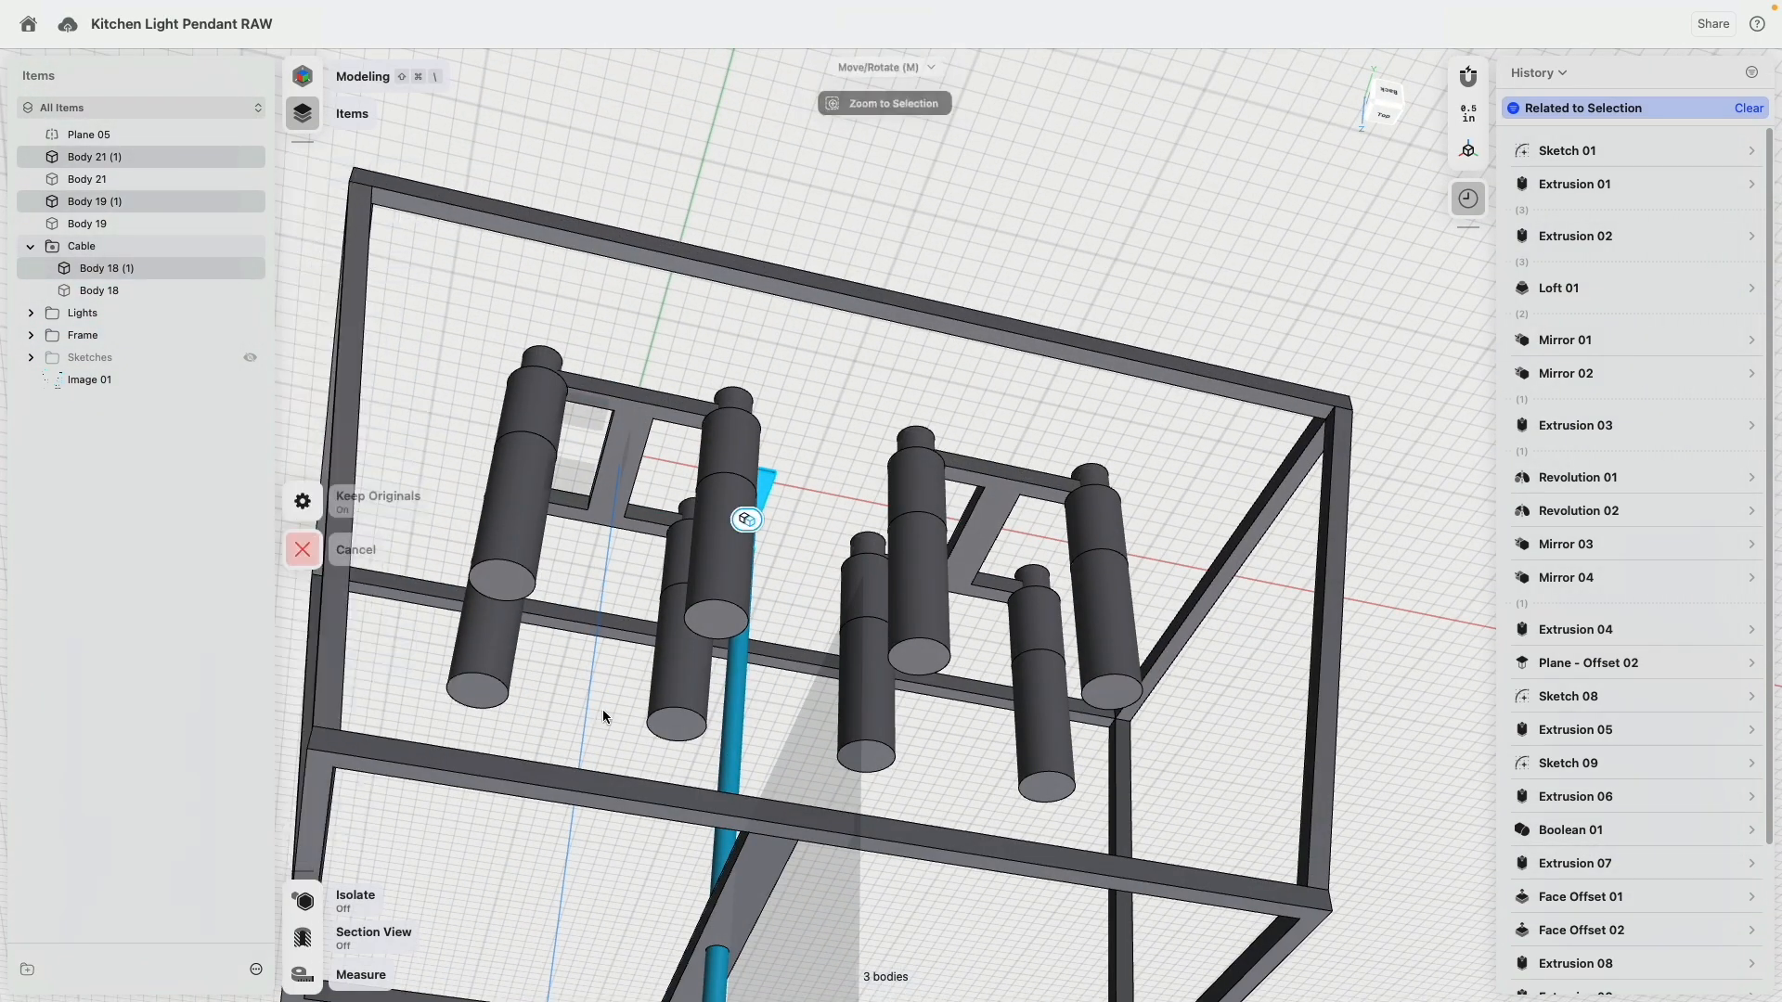
pyautogui.click(813, 751)
pyautogui.moveTo(948, 772); pyautogui.dragTo(910, 594, button='right')
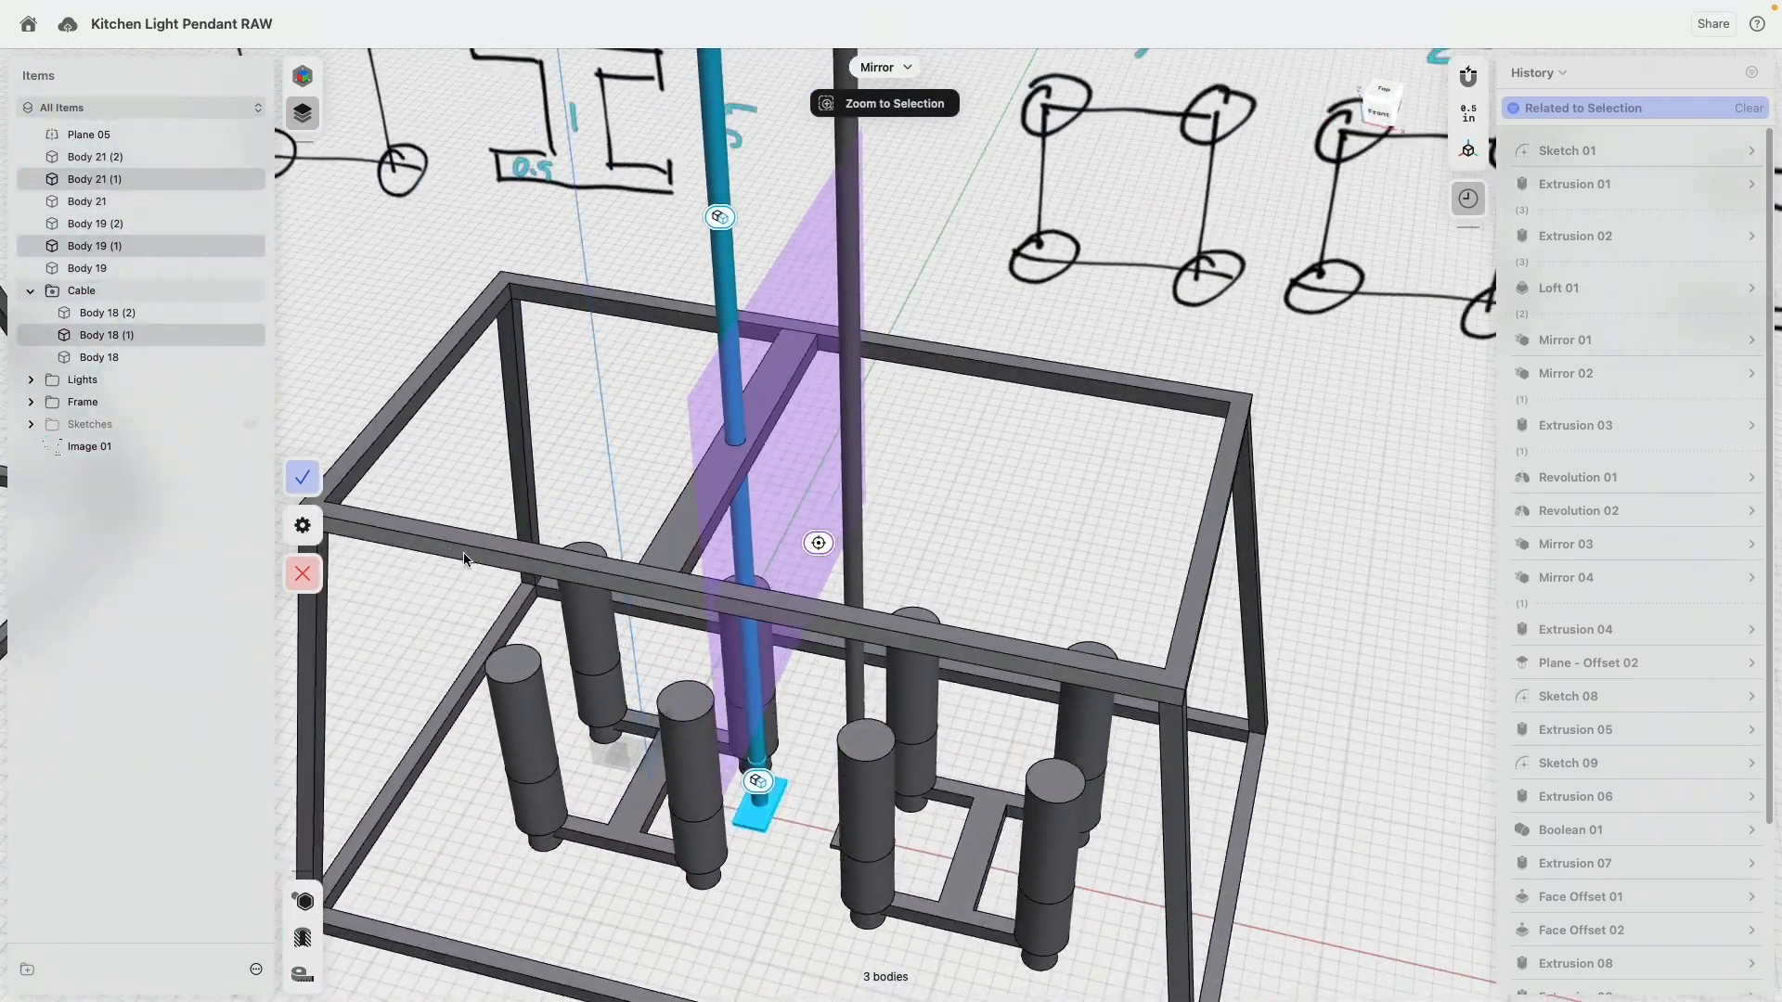
pyautogui.click(302, 477)
# Remove the crosspieces of both H-shaped light brackets by offsetting their side faces inward, leaving only the parallel bars.
pyautogui.scroll(5, 888, 688)
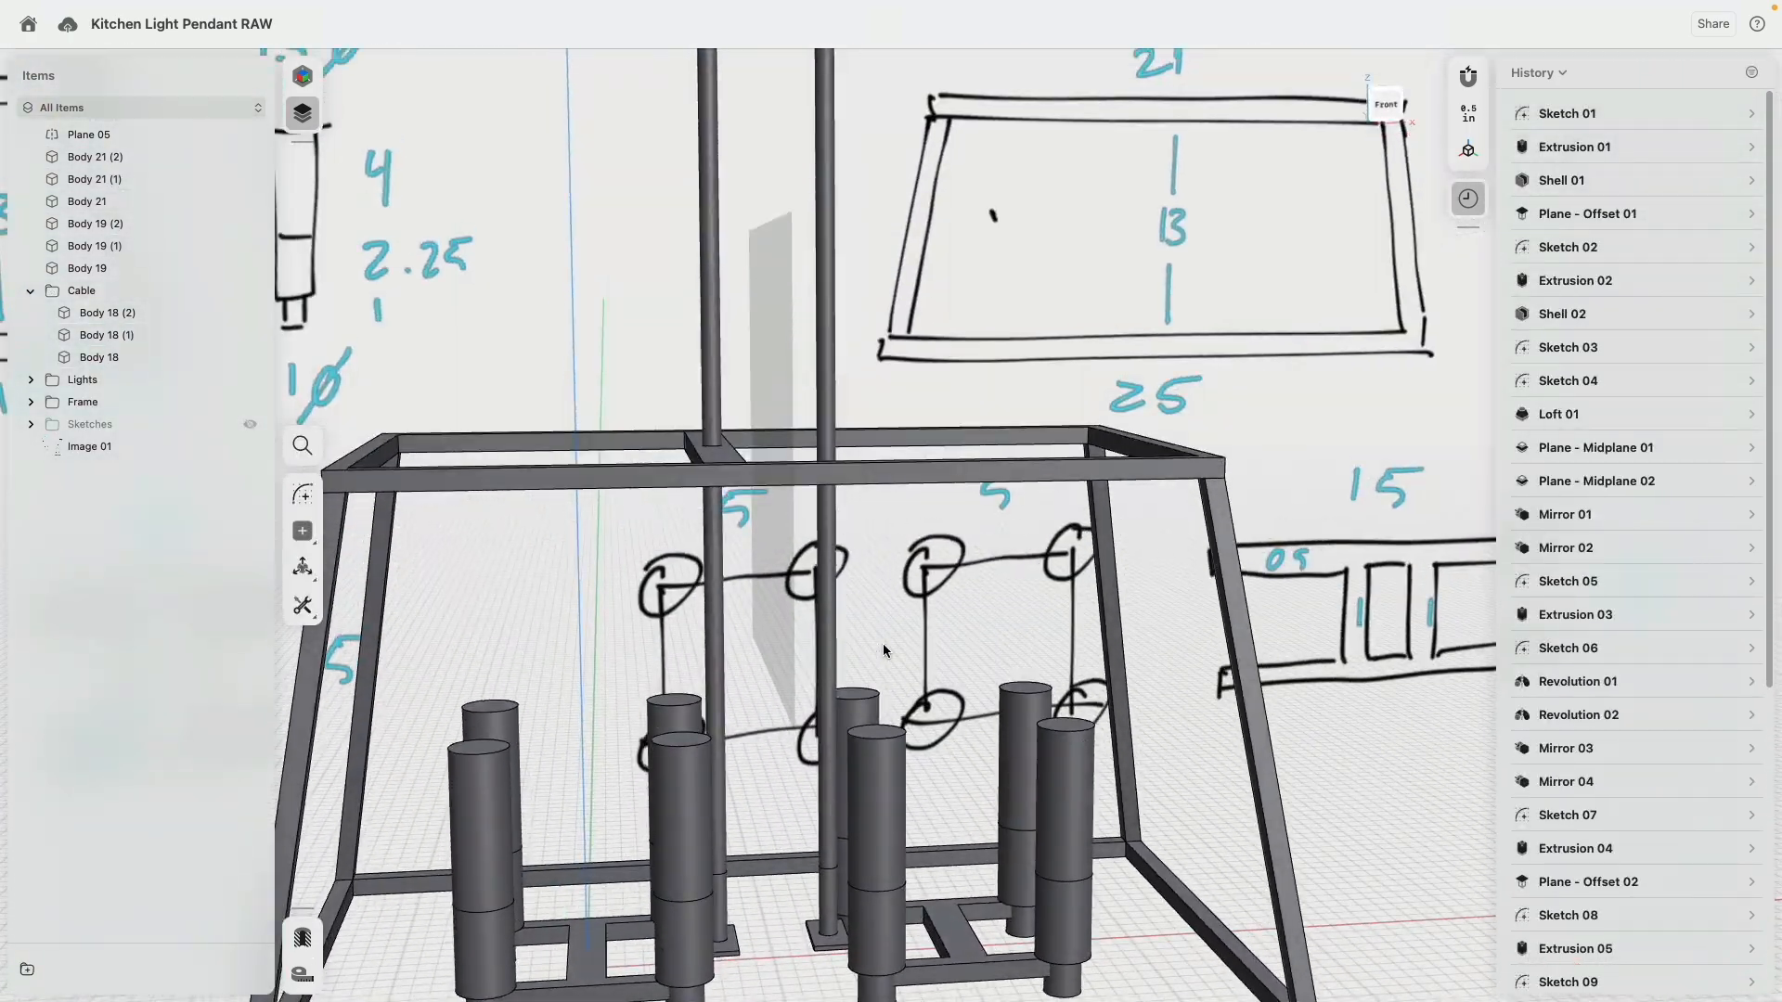
pyautogui.scroll(-5, 873, 676)
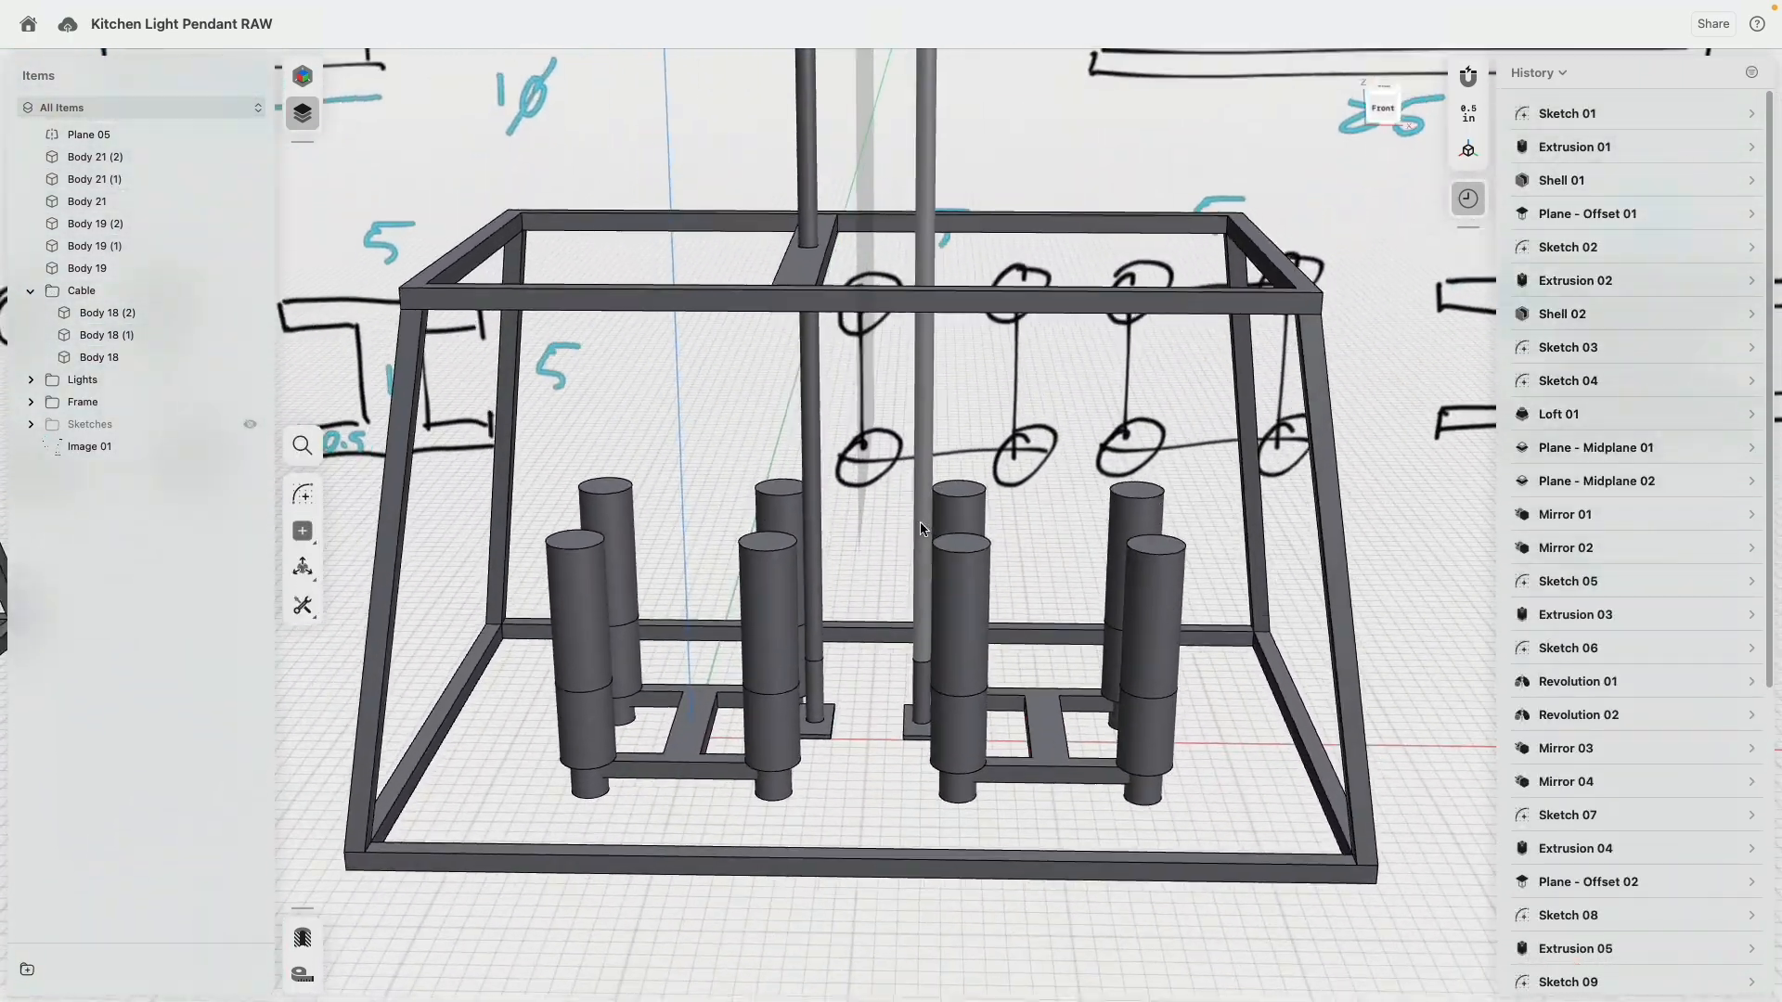
pyautogui.moveTo(915, 530); pyautogui.dragTo(1268, 634, button='right')
pyautogui.scroll(4, 886, 734)
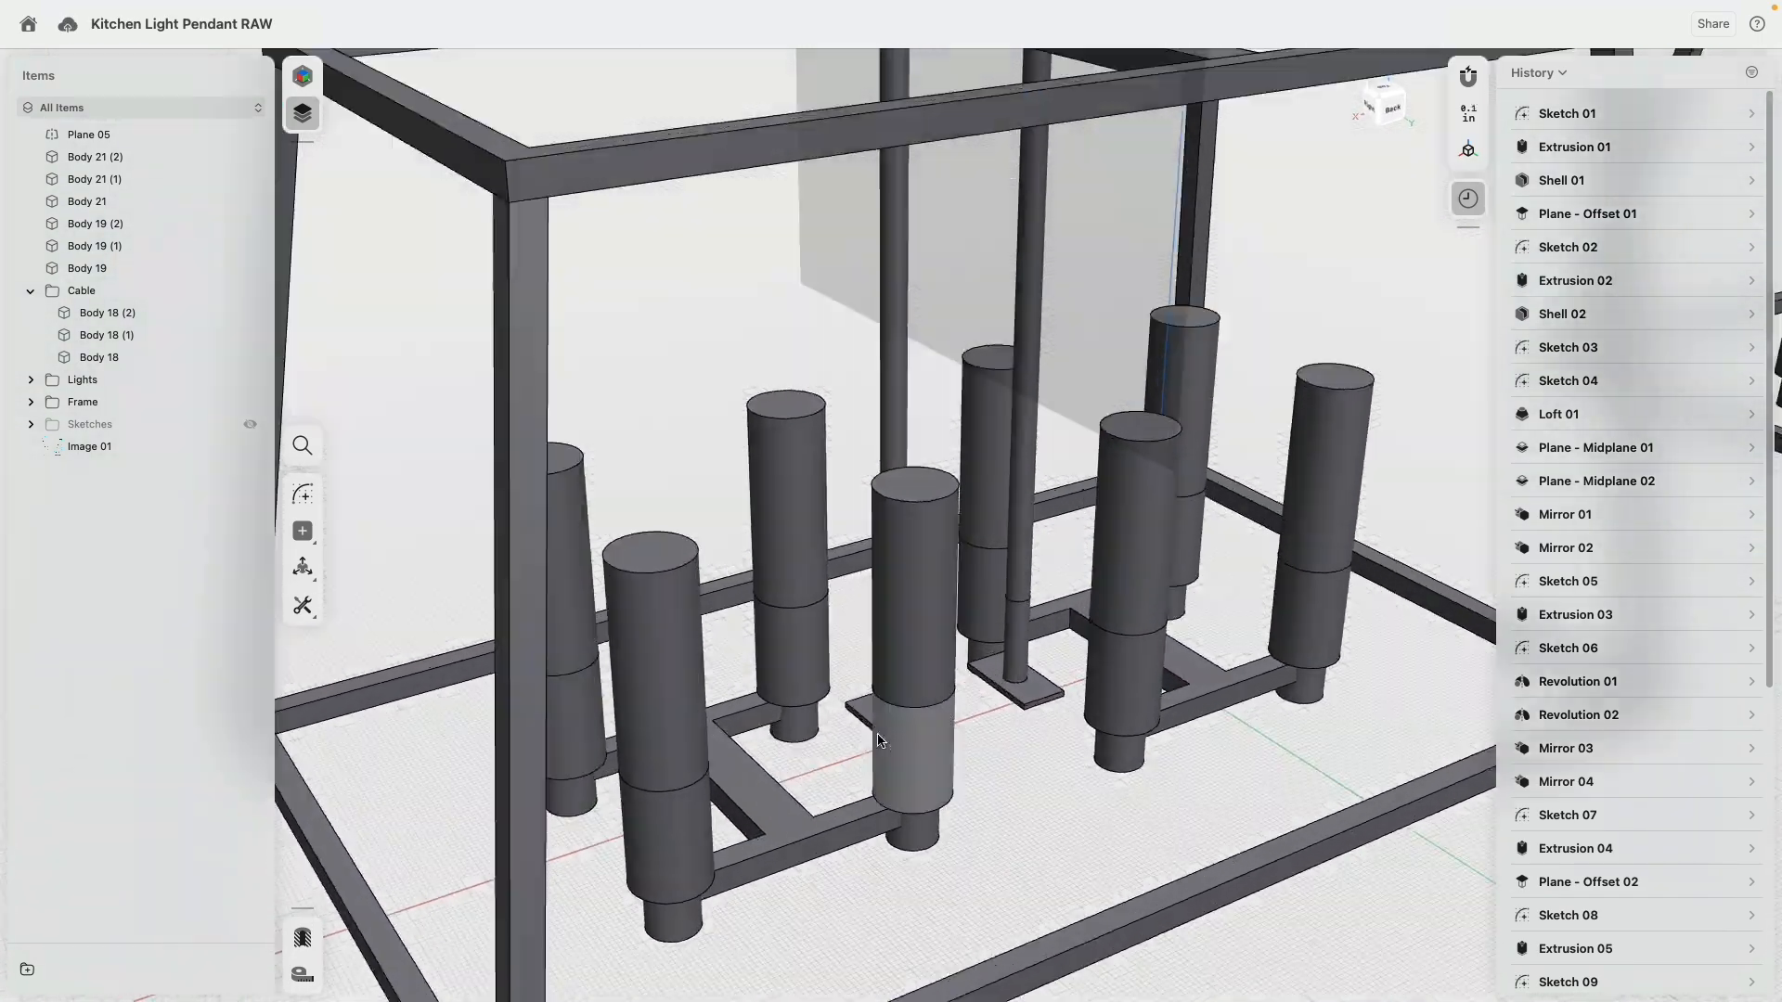
pyautogui.click(720, 818)
pyautogui.moveTo(720, 818); pyautogui.dragTo(1155, 616, button='right')
pyautogui.moveTo(1154, 617); pyautogui.dragTo(1147, 609, button='middle')
pyautogui.click(1248, 759)
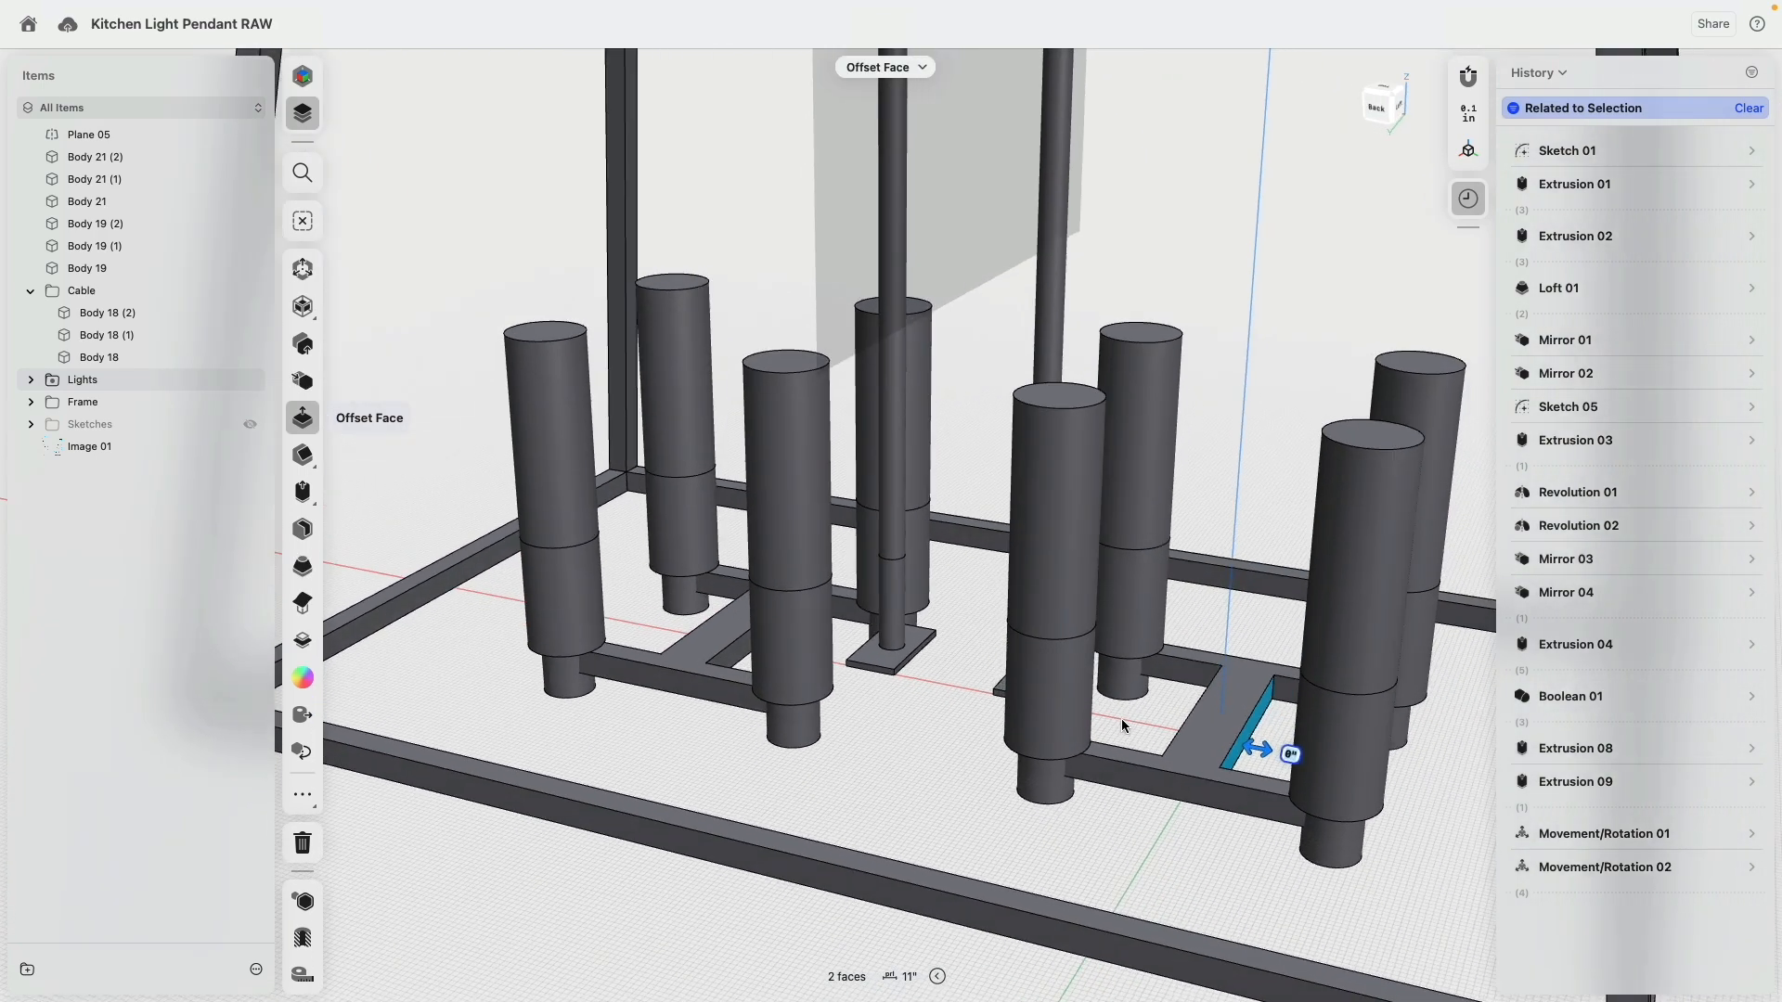
pyautogui.moveTo(1209, 743); pyautogui.dragTo(853, 800)
# Isolate the four remaining bracket bars together with the two lower cable plates.
pyautogui.moveTo(863, 788); pyautogui.dragTo(862, 567, button='middle')
pyautogui.click(875, 534)
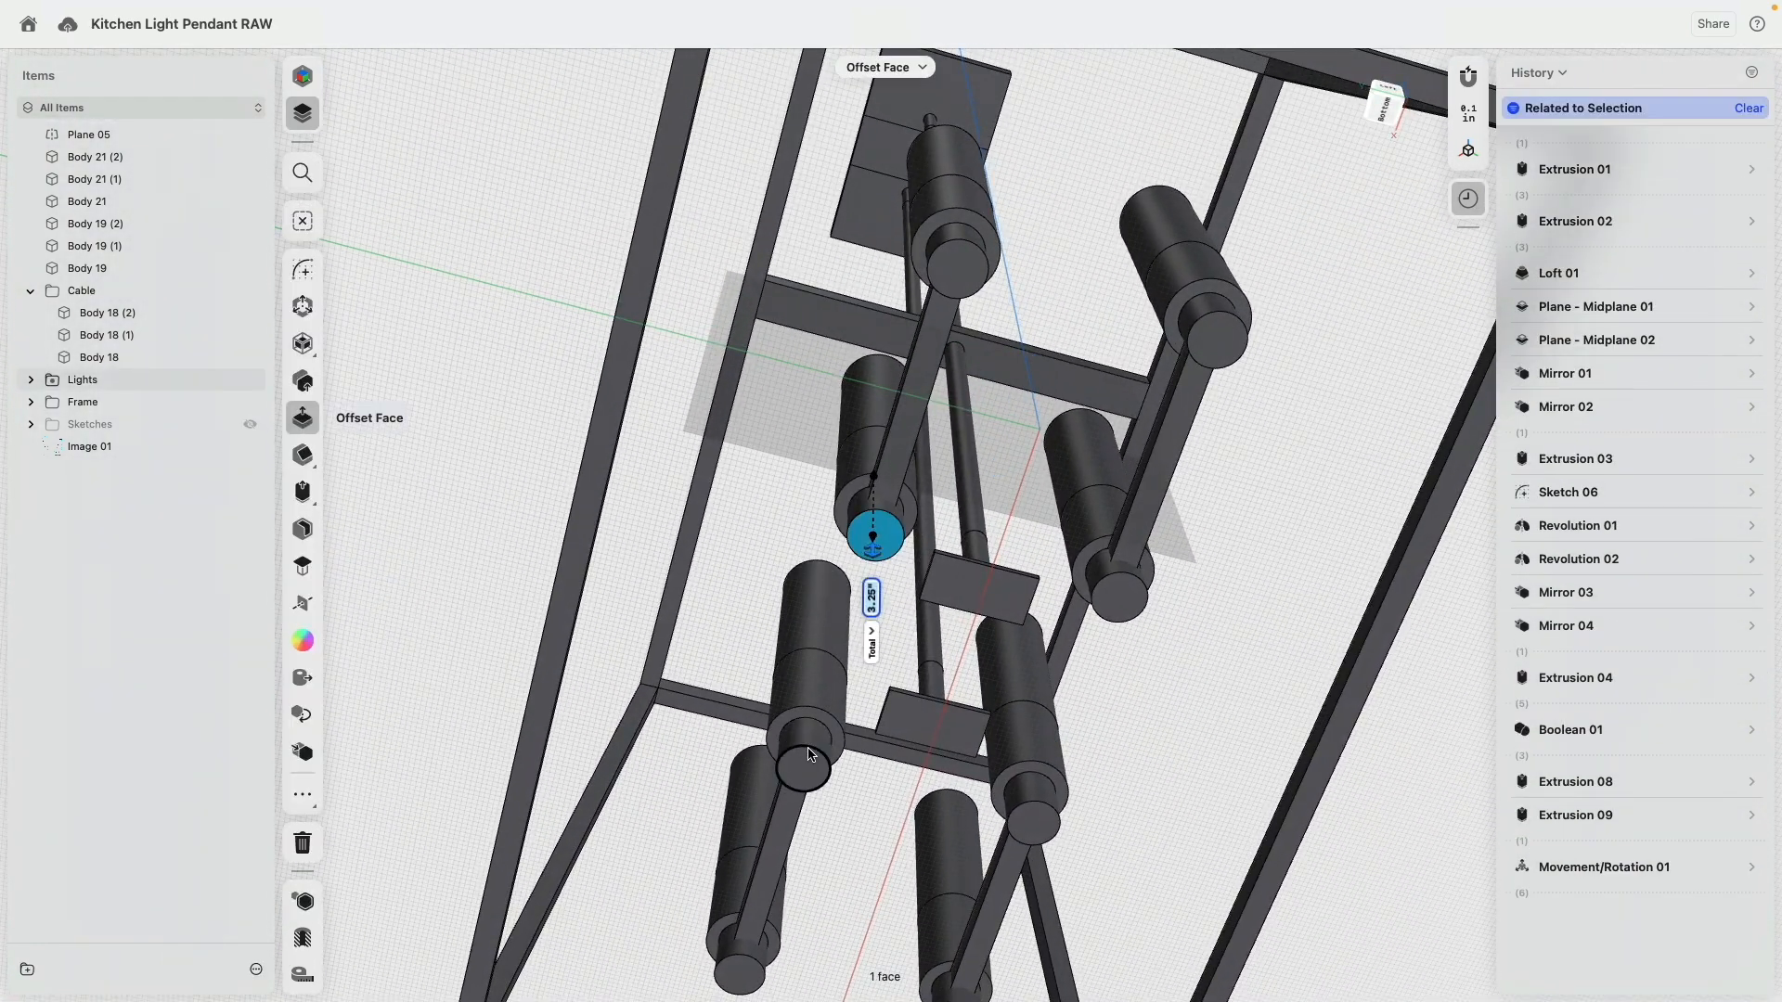
pyautogui.click(794, 816)
pyautogui.click(934, 726)
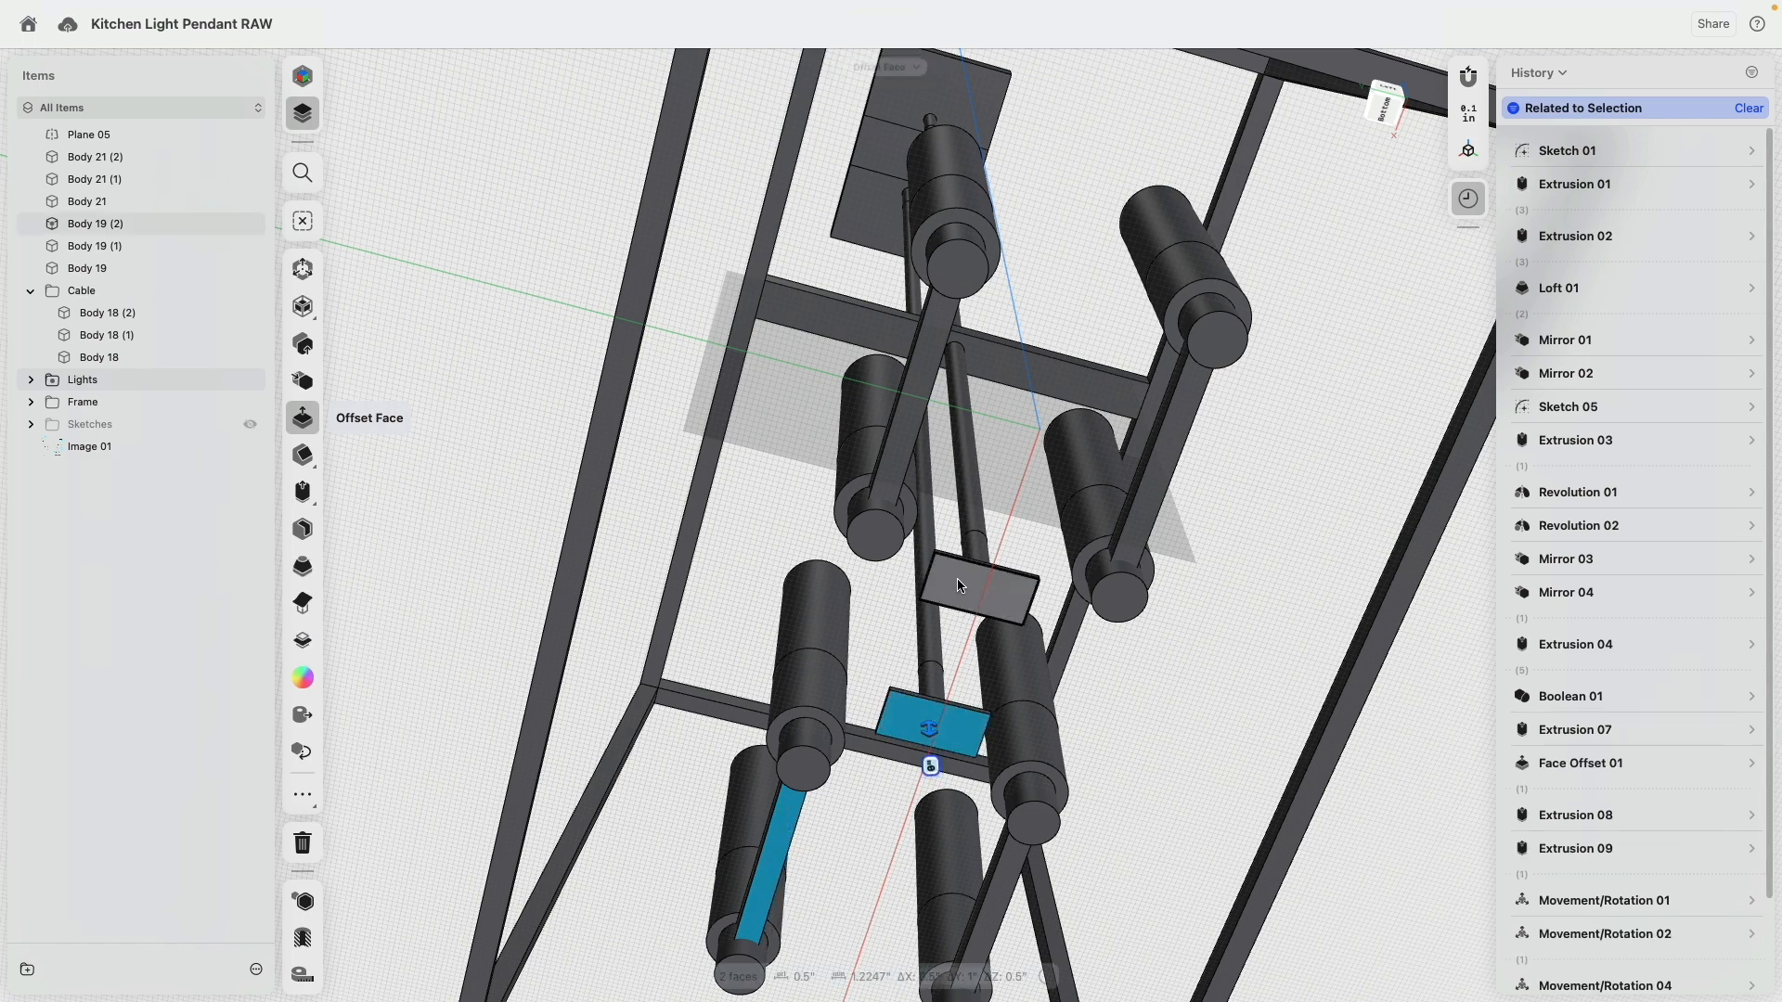
pyautogui.click(979, 589)
pyautogui.click(914, 399)
pyautogui.click(1160, 445)
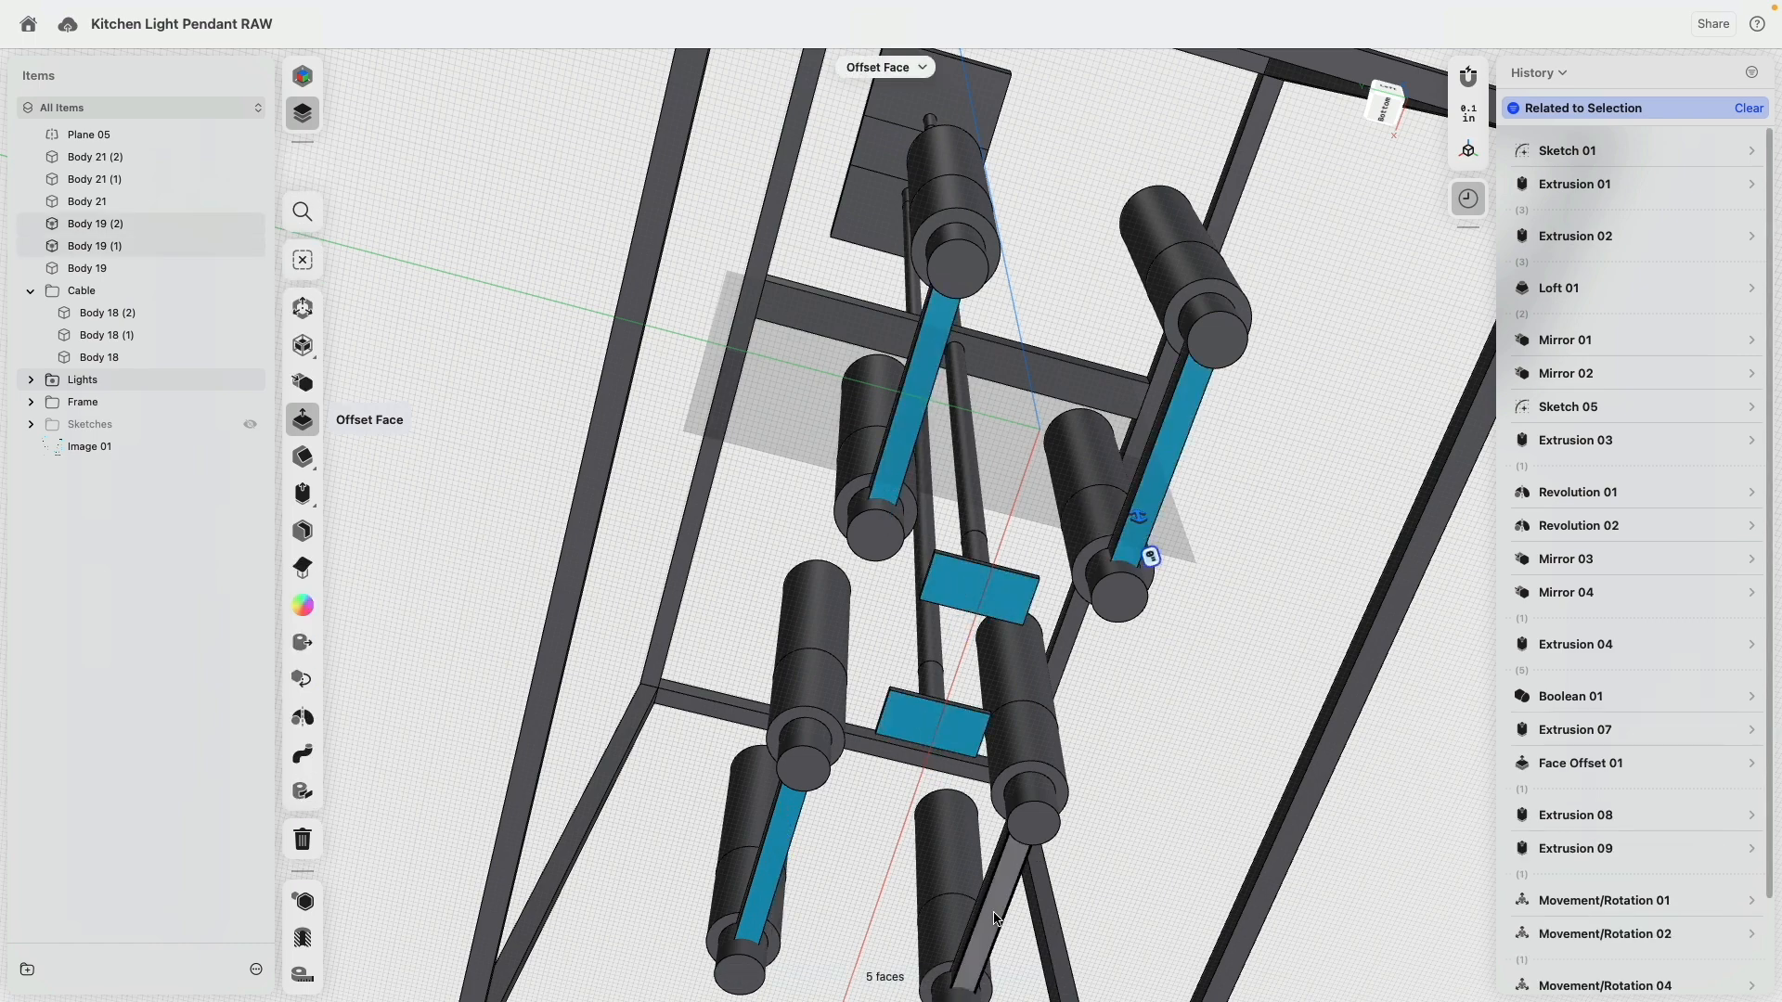
pyautogui.click(303, 901)
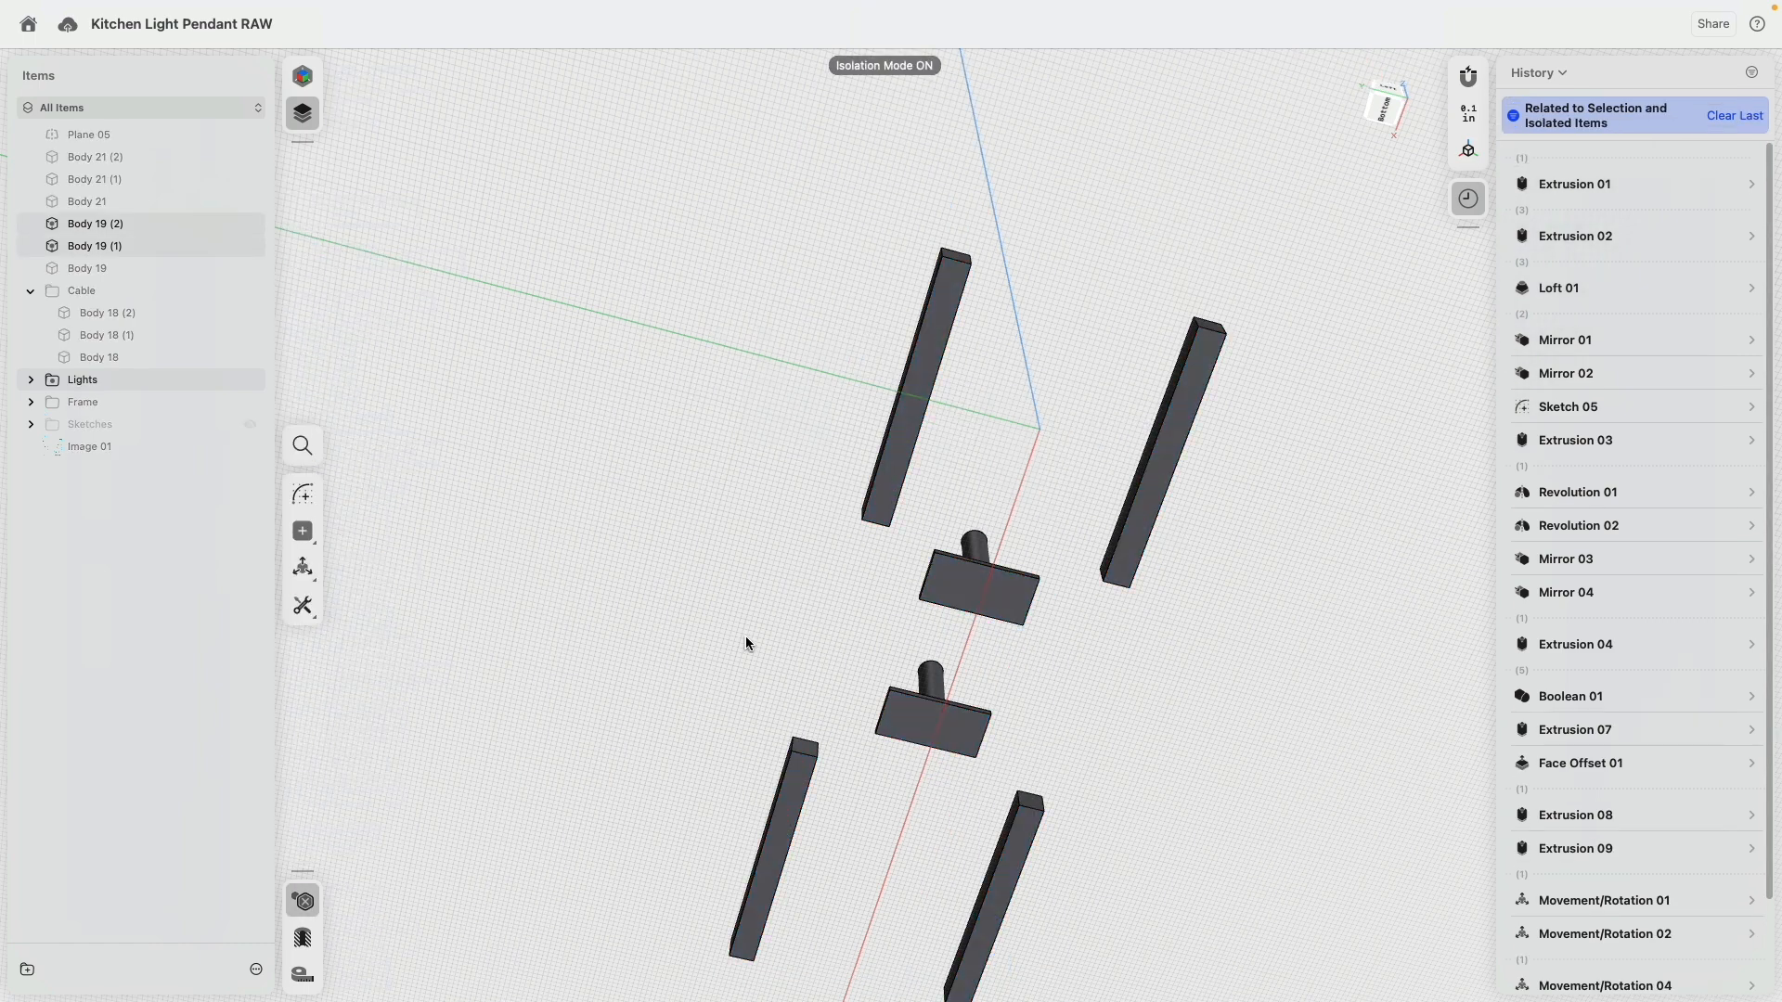
# Extend the facing end faces of the four isolated bracket bars with Offset Face so each collinear pair overlaps in the middle.
pyautogui.moveTo(826, 665); pyautogui.dragTo(849, 780, button='right')
pyautogui.scroll(3, 809, 750)
pyautogui.click(797, 741)
pyautogui.scroll(5, 982, 525)
pyautogui.moveTo(976, 603); pyautogui.dragTo(1030, 556, button='right')
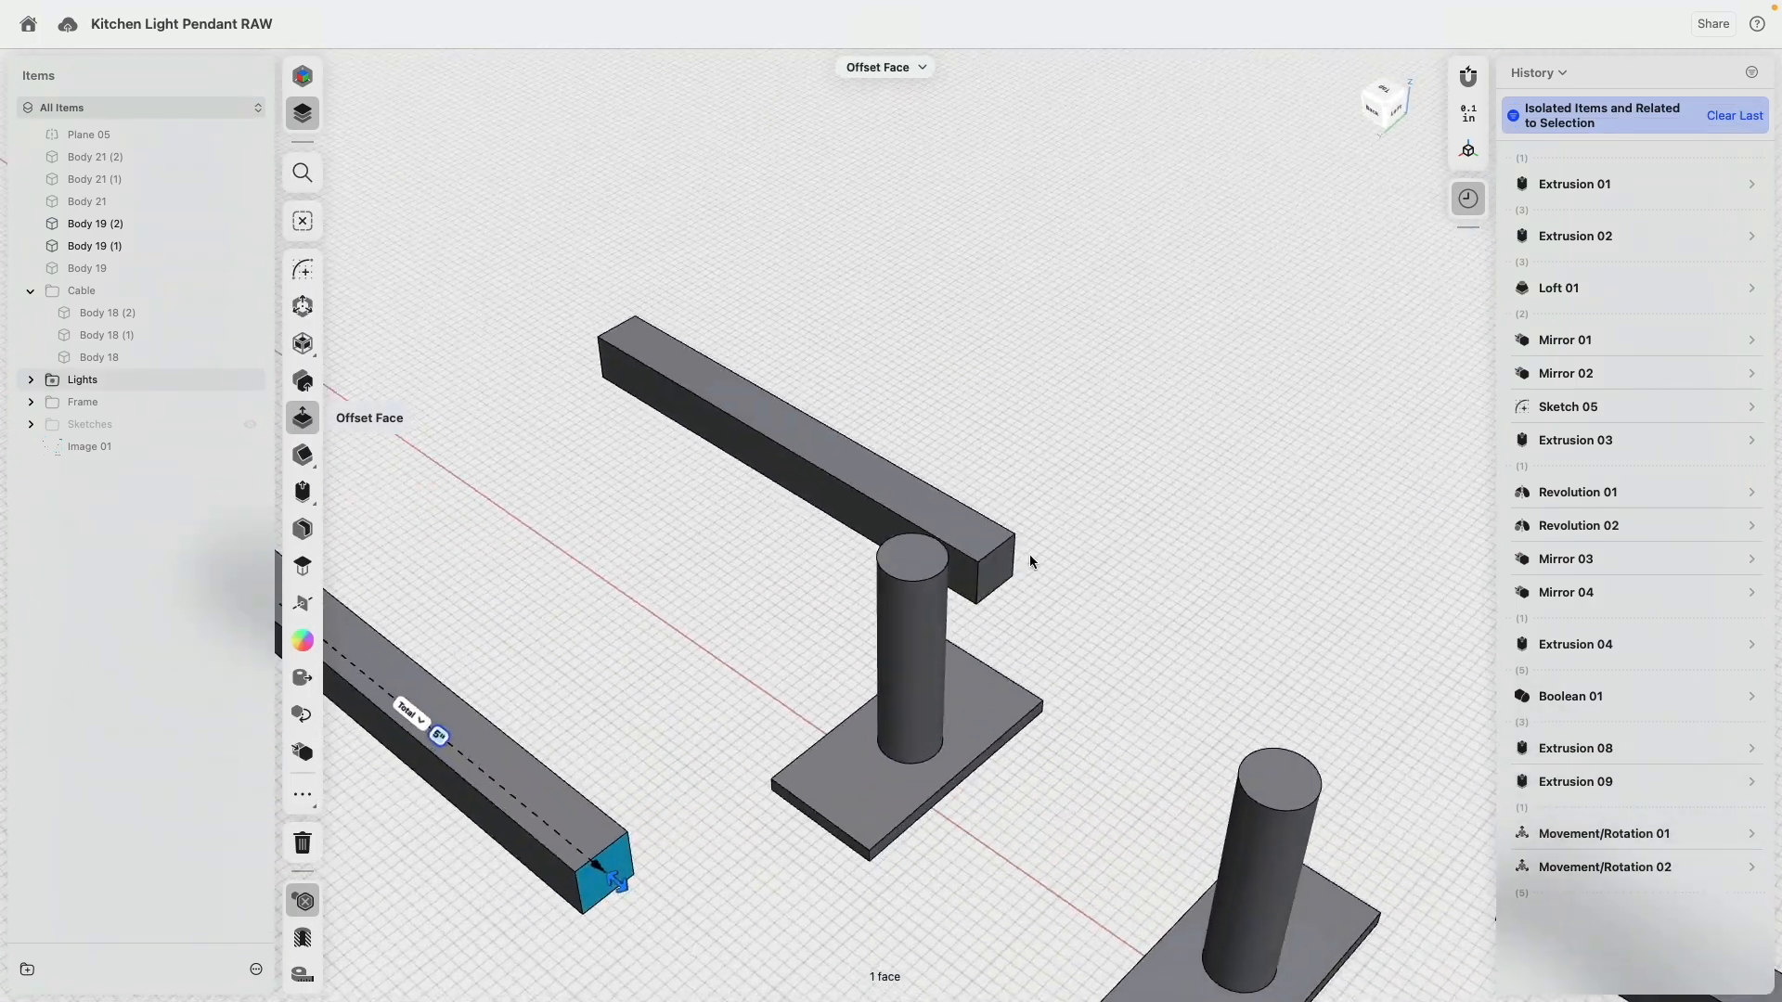
pyautogui.click(1000, 571)
pyautogui.scroll(-3, 998, 576)
pyautogui.moveTo(982, 620); pyautogui.dragTo(1140, 648, button='right')
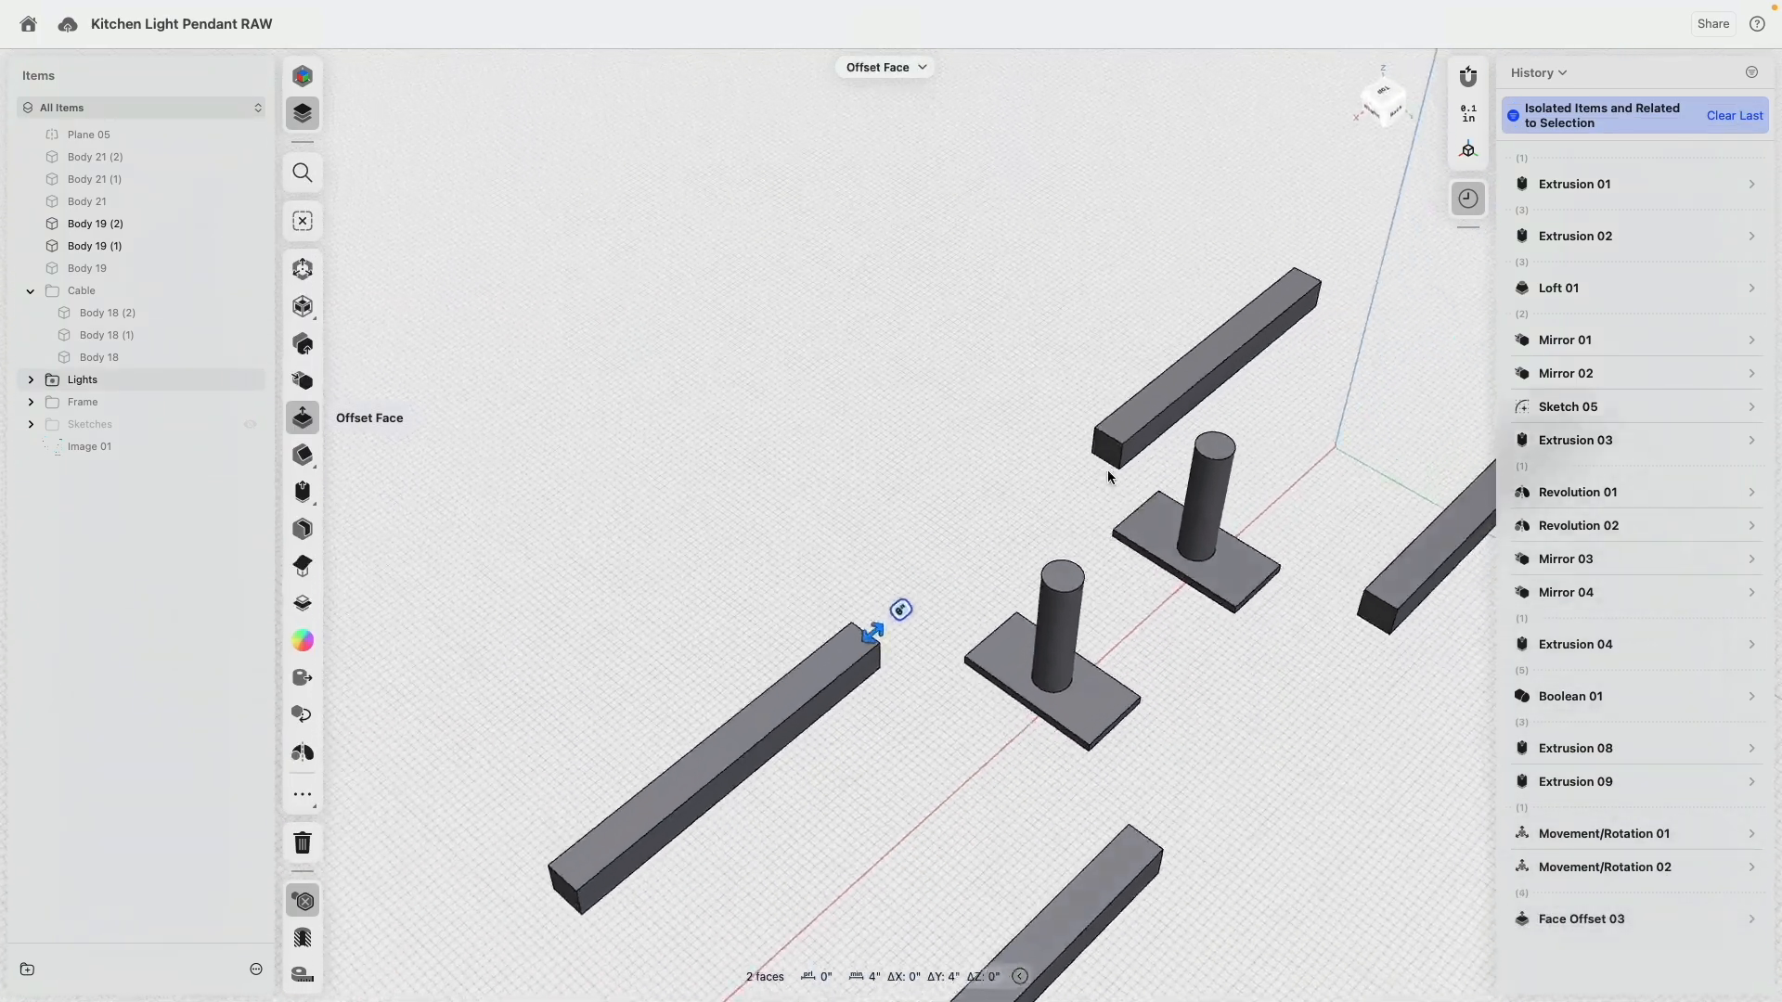
pyautogui.click(1106, 453)
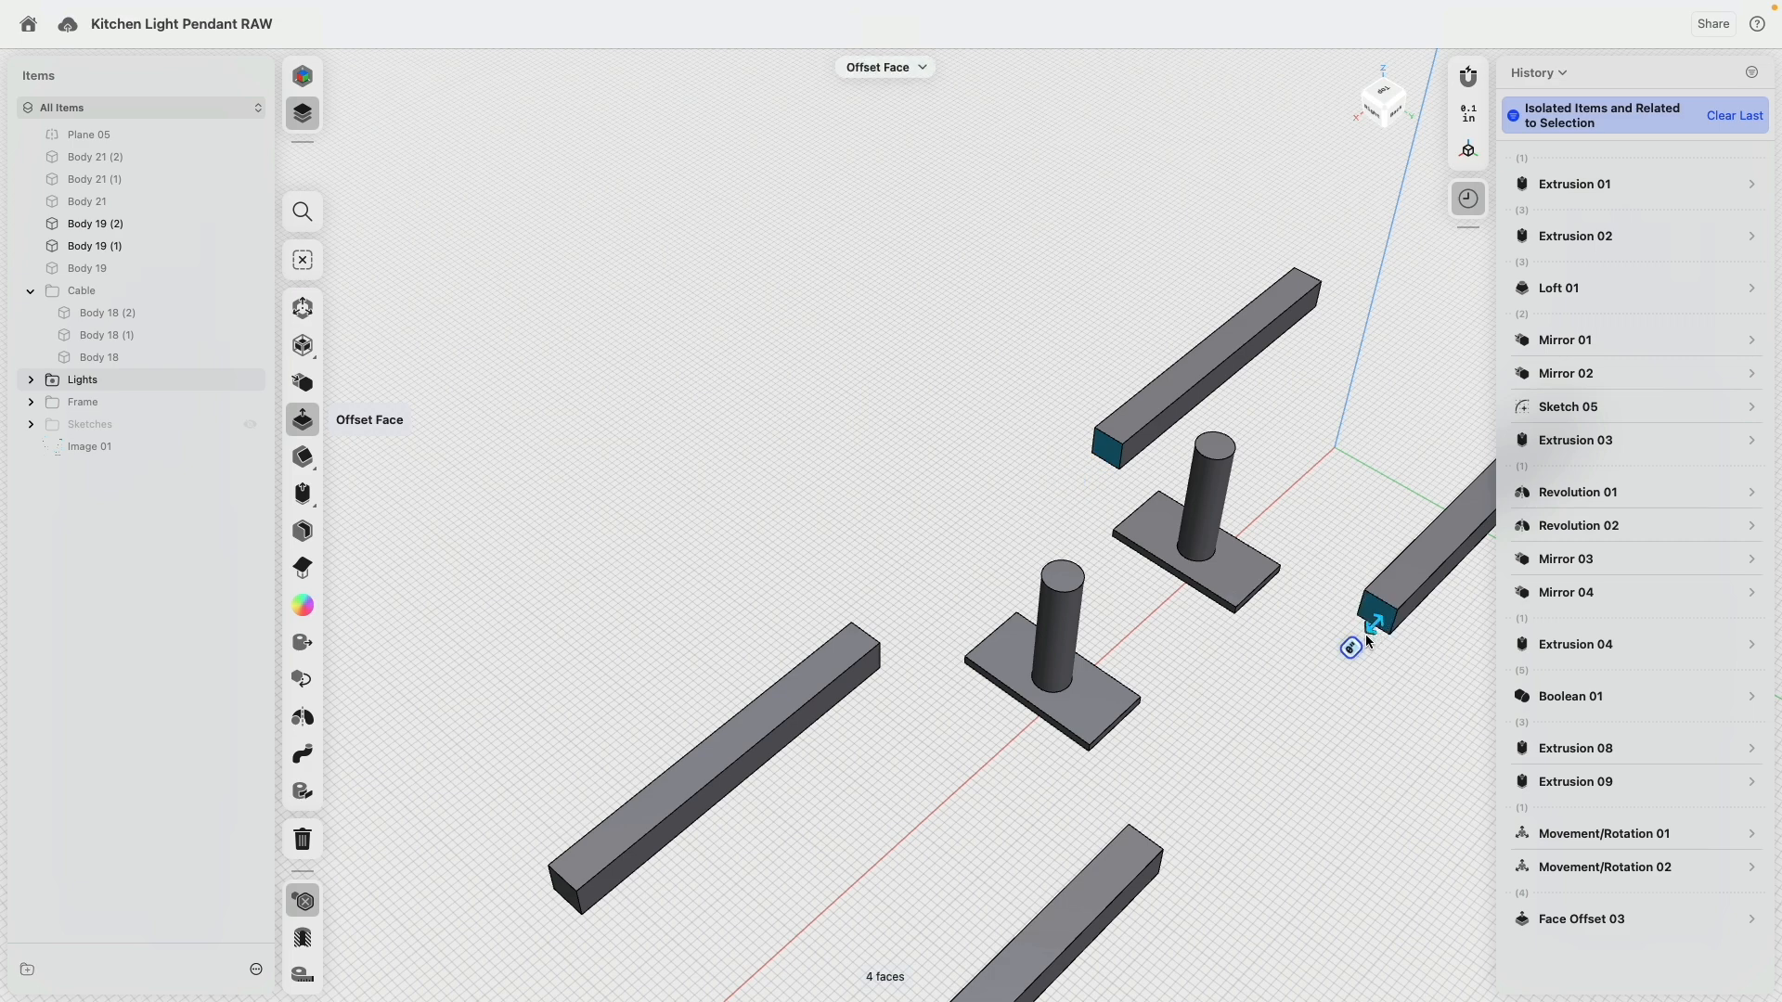
pyautogui.moveTo(1366, 640); pyautogui.dragTo(1285, 724)
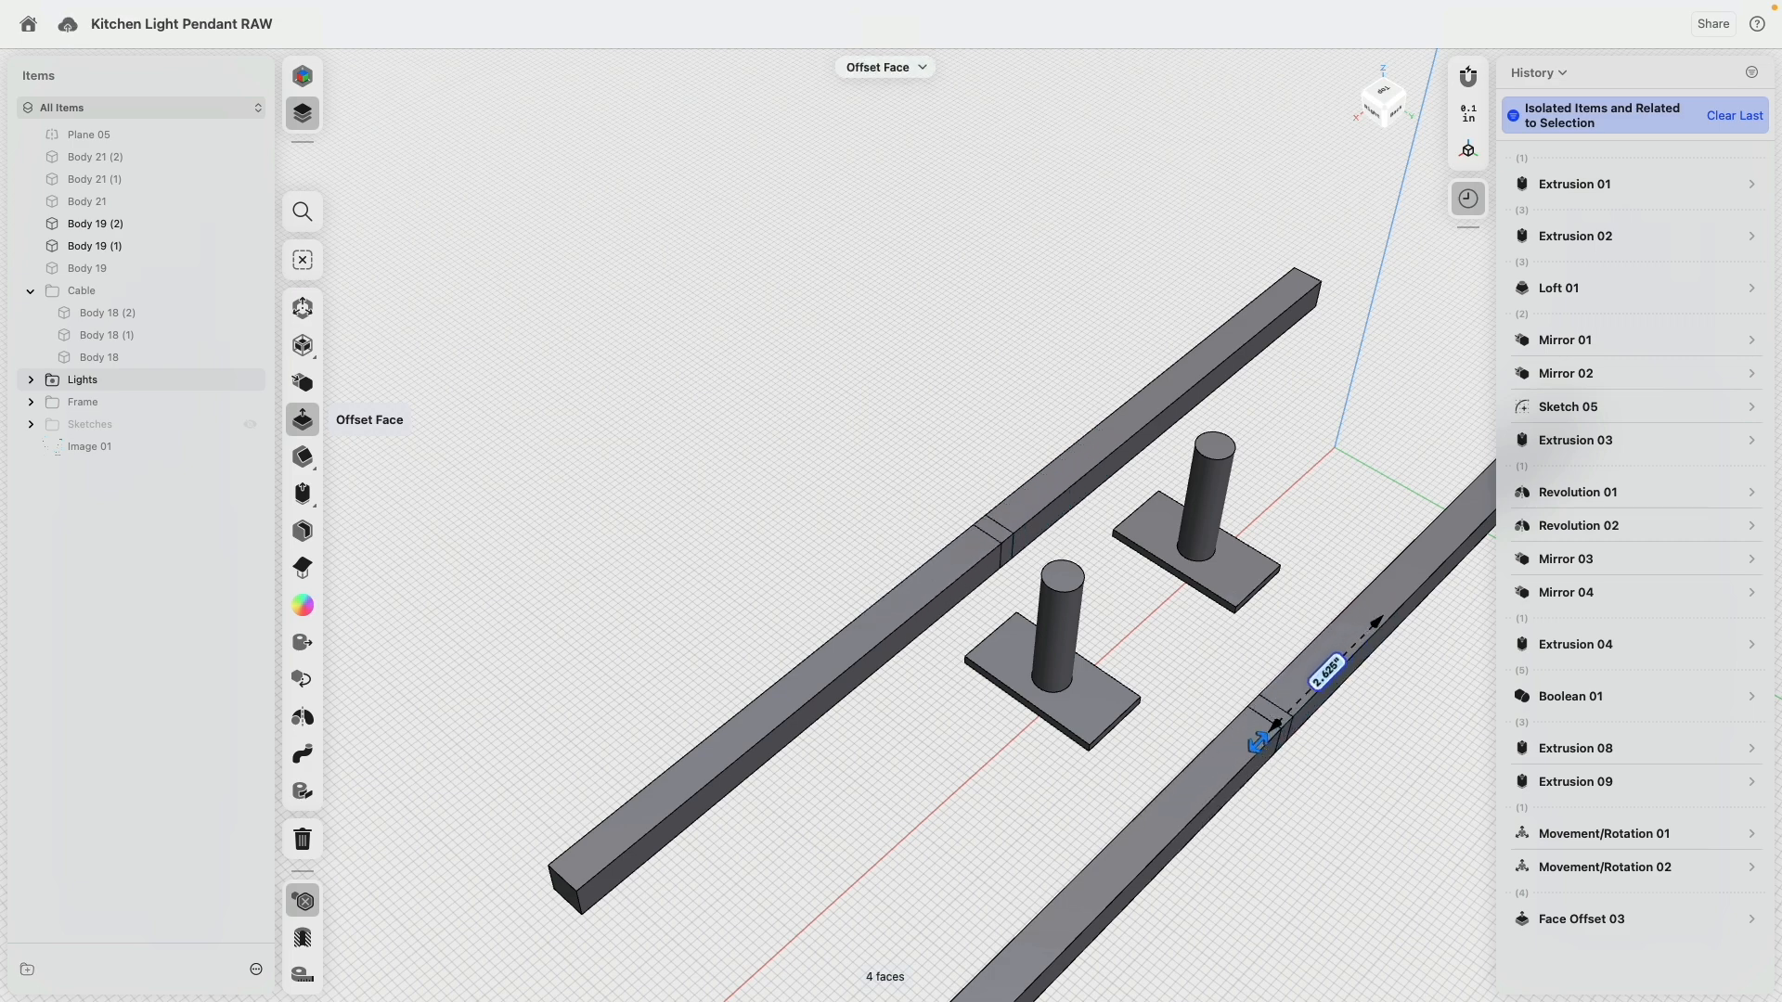
# Extrude the undersides of the two lower cable plates downward to the depth of the bracket bars as new bodies.
pyautogui.moveTo(1261, 787); pyautogui.dragTo(1255, 536, button='right')
pyautogui.click(1179, 461)
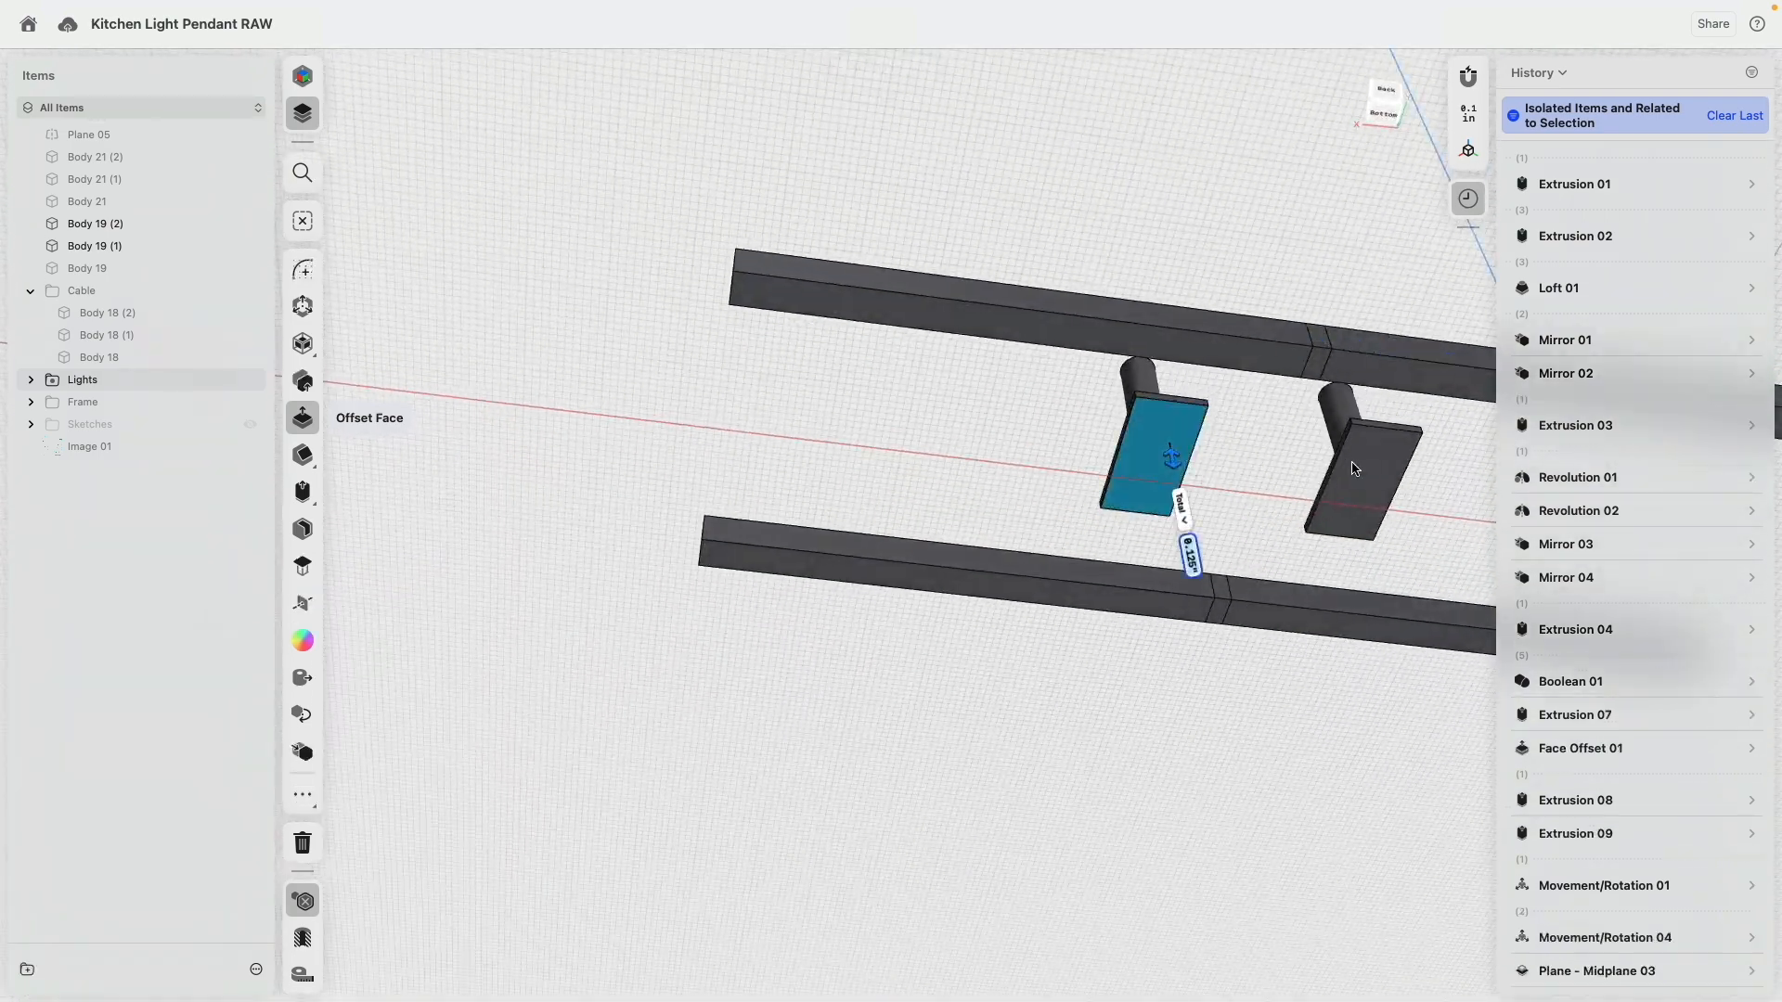
pyautogui.click(1359, 478)
pyautogui.moveTo(1237, 446); pyautogui.dragTo(342, 516, button='right')
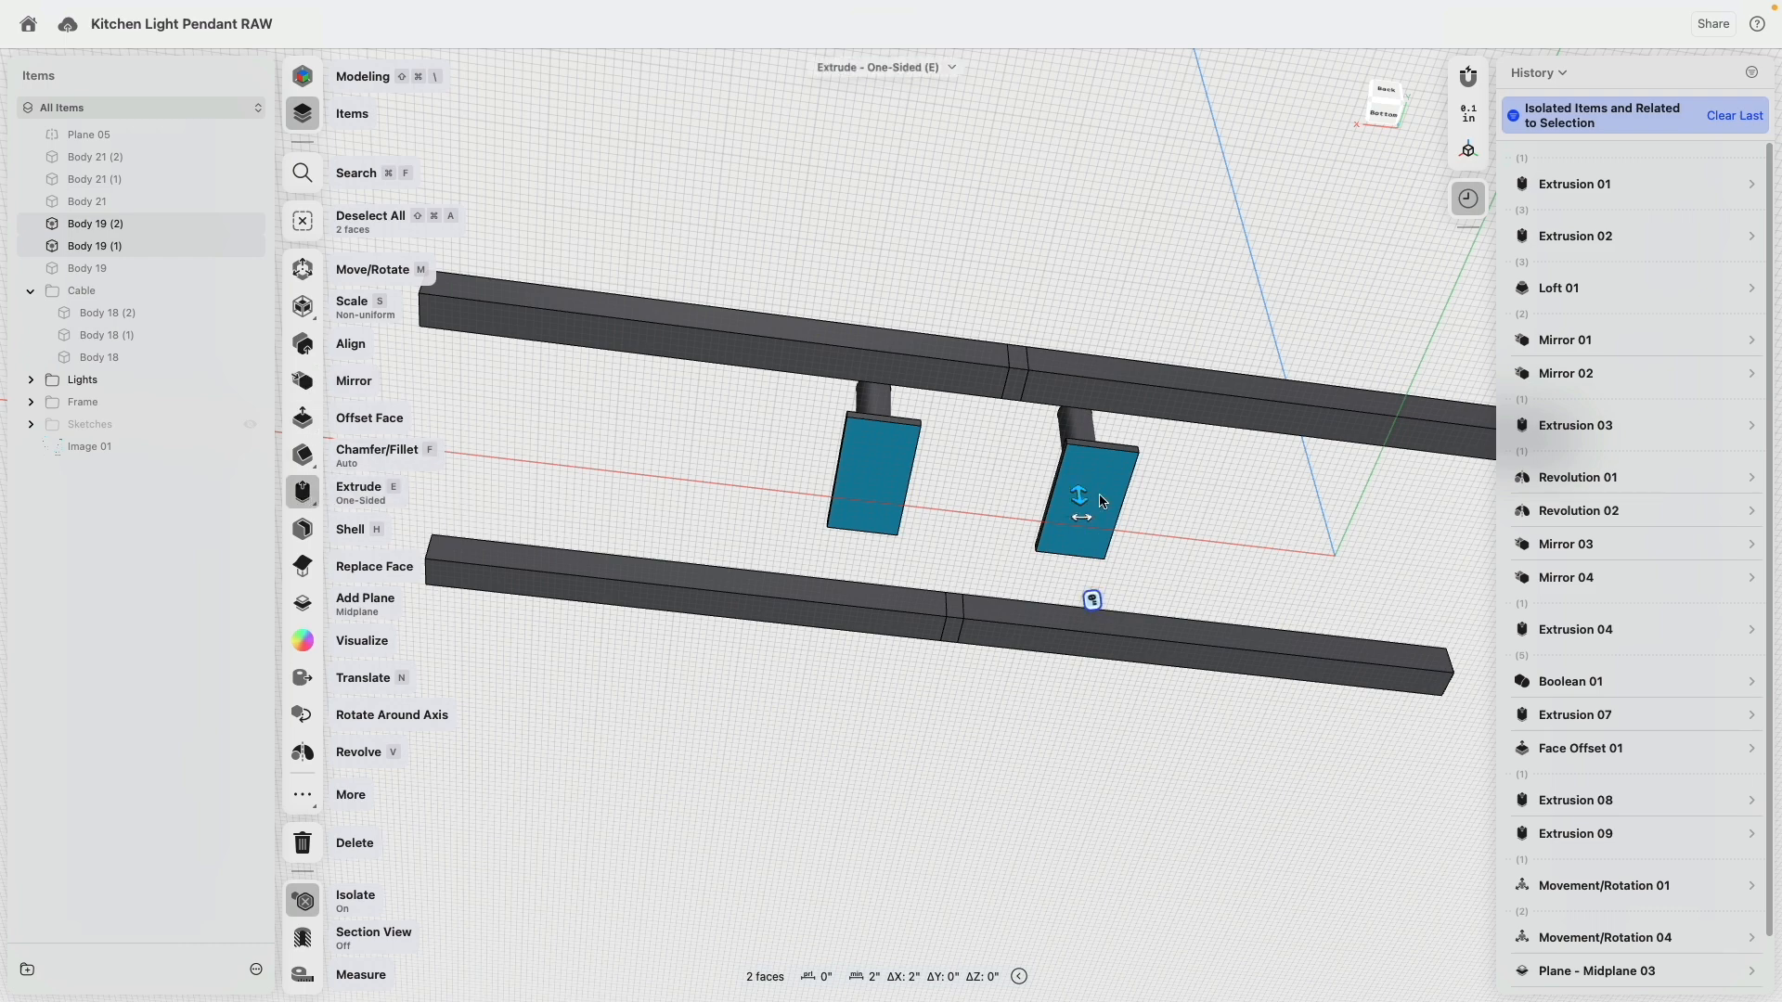
pyautogui.moveTo(1100, 501); pyautogui.dragTo(1085, 520, button='right')
pyautogui.moveTo(1077, 510); pyautogui.dragTo(1184, 462)
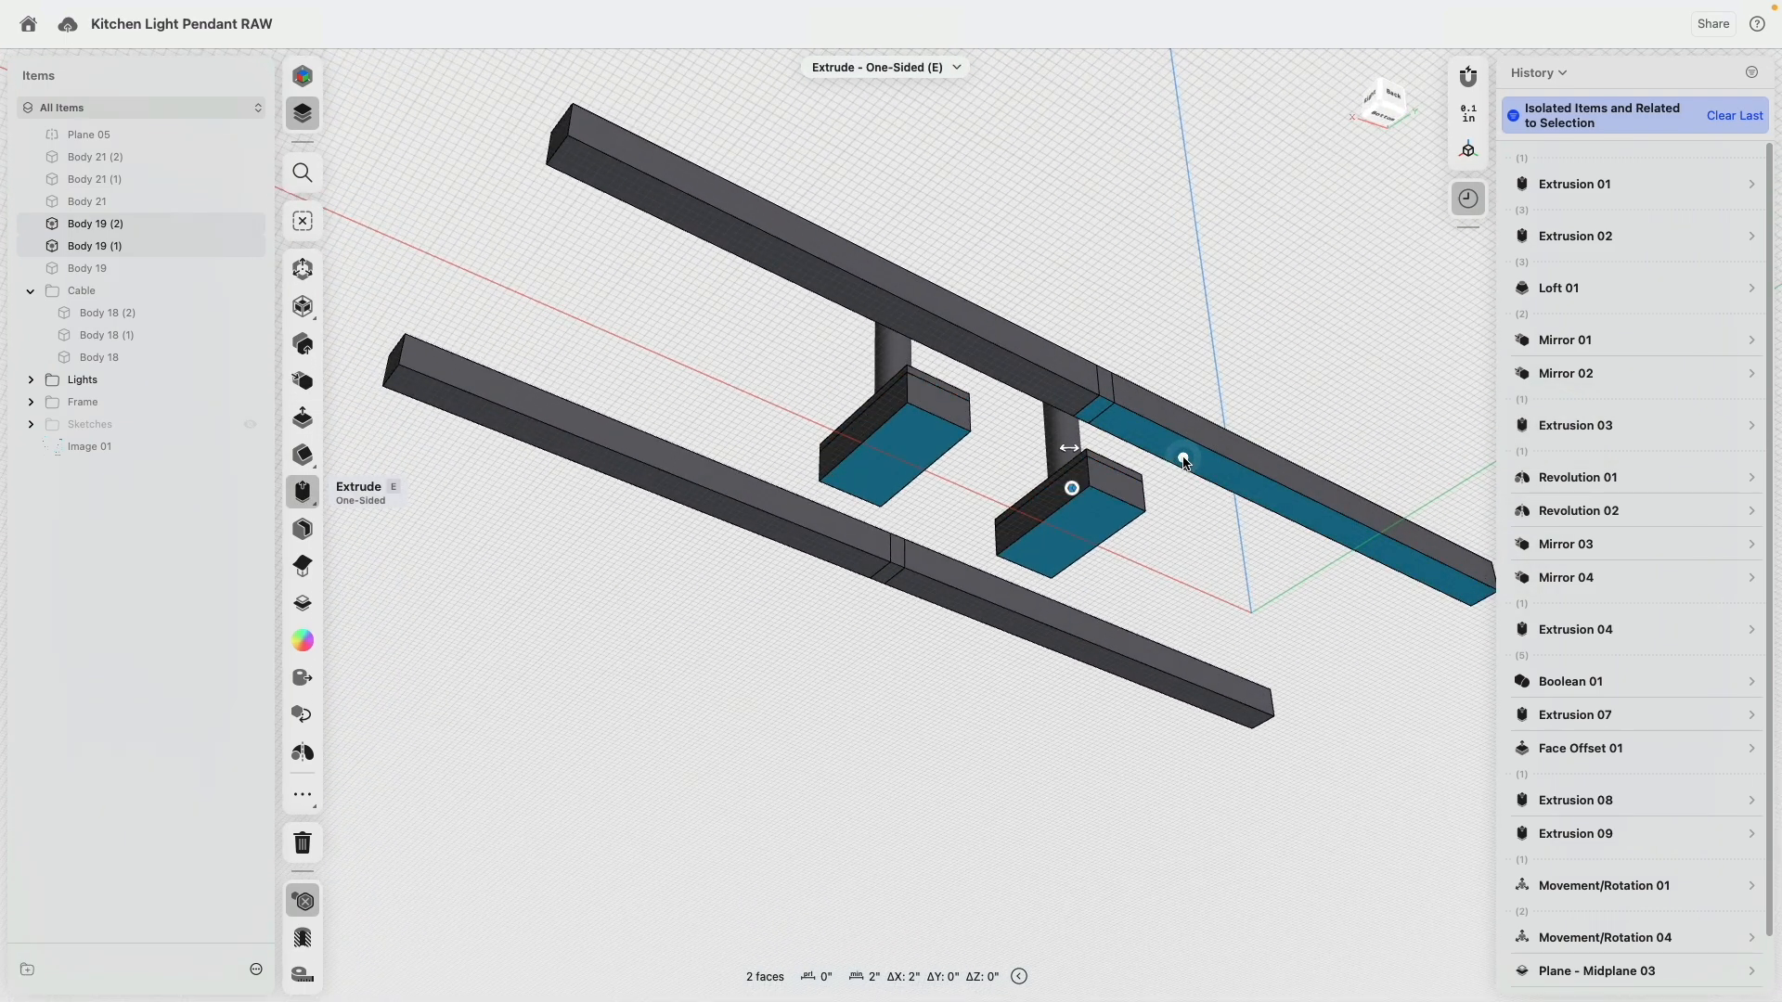
pyautogui.click(1072, 488)
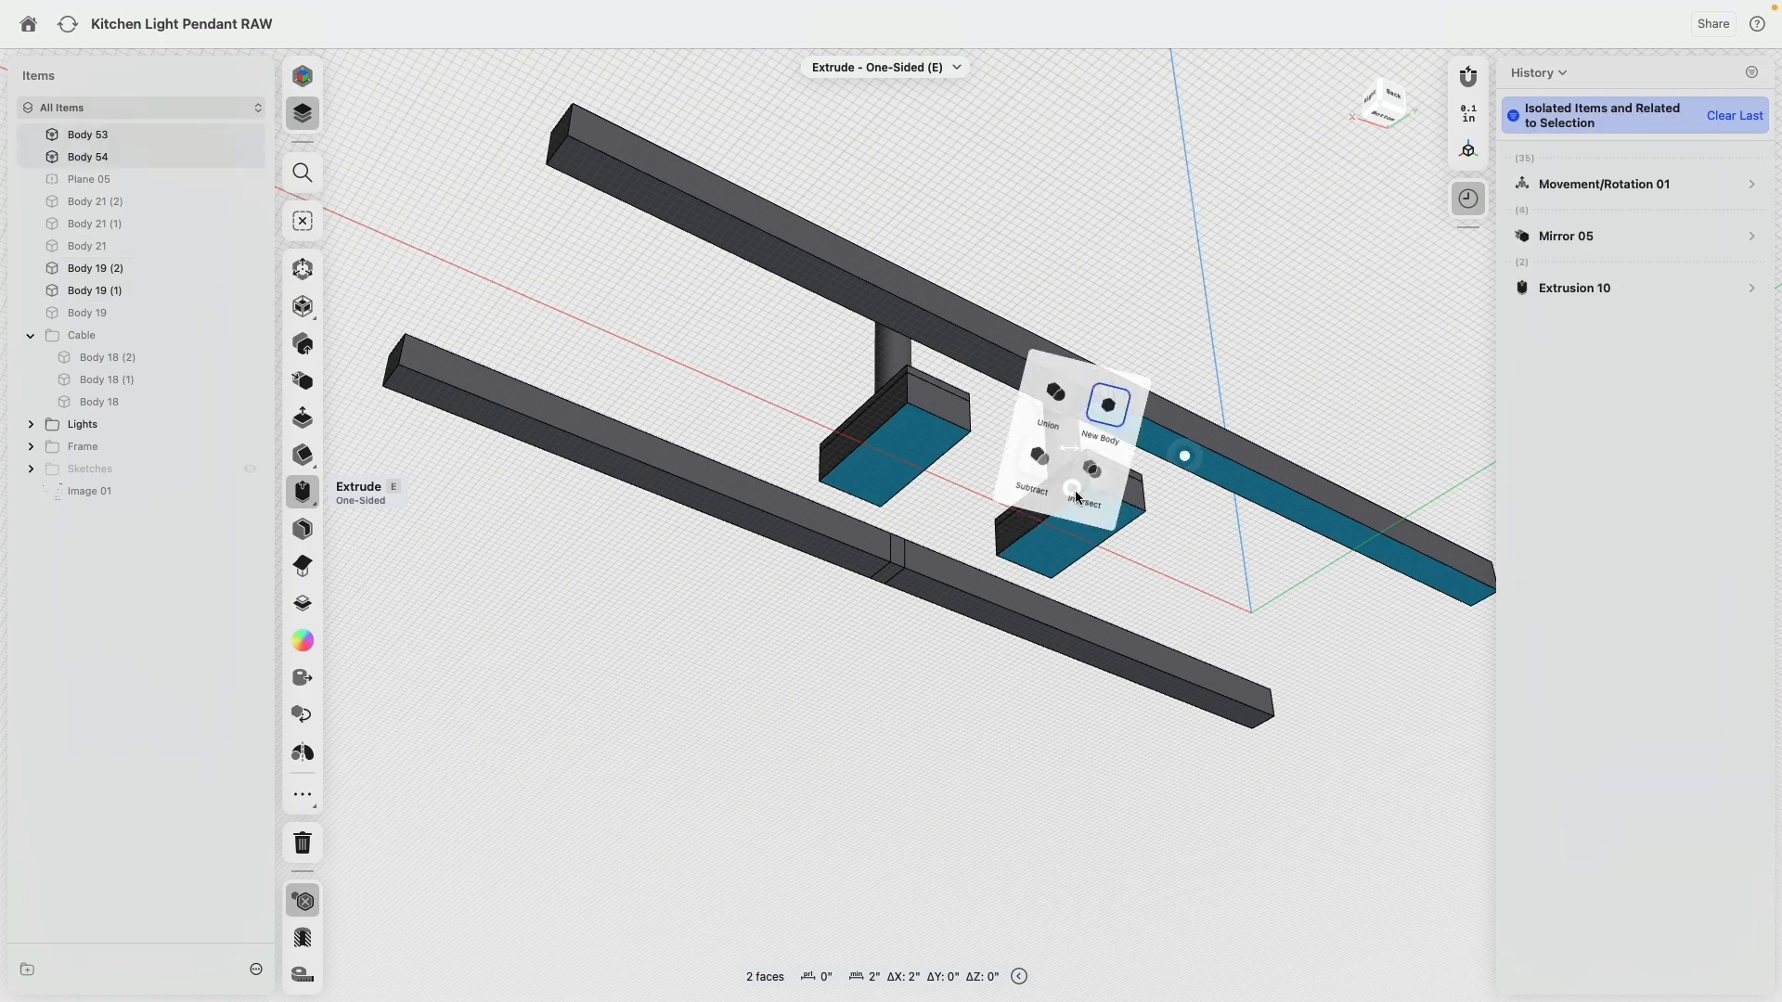
pyautogui.click(1102, 406)
# Offset the four end faces of the two new blocks outward by 1.1875" so they reach into the long bars.
pyautogui.click(951, 409)
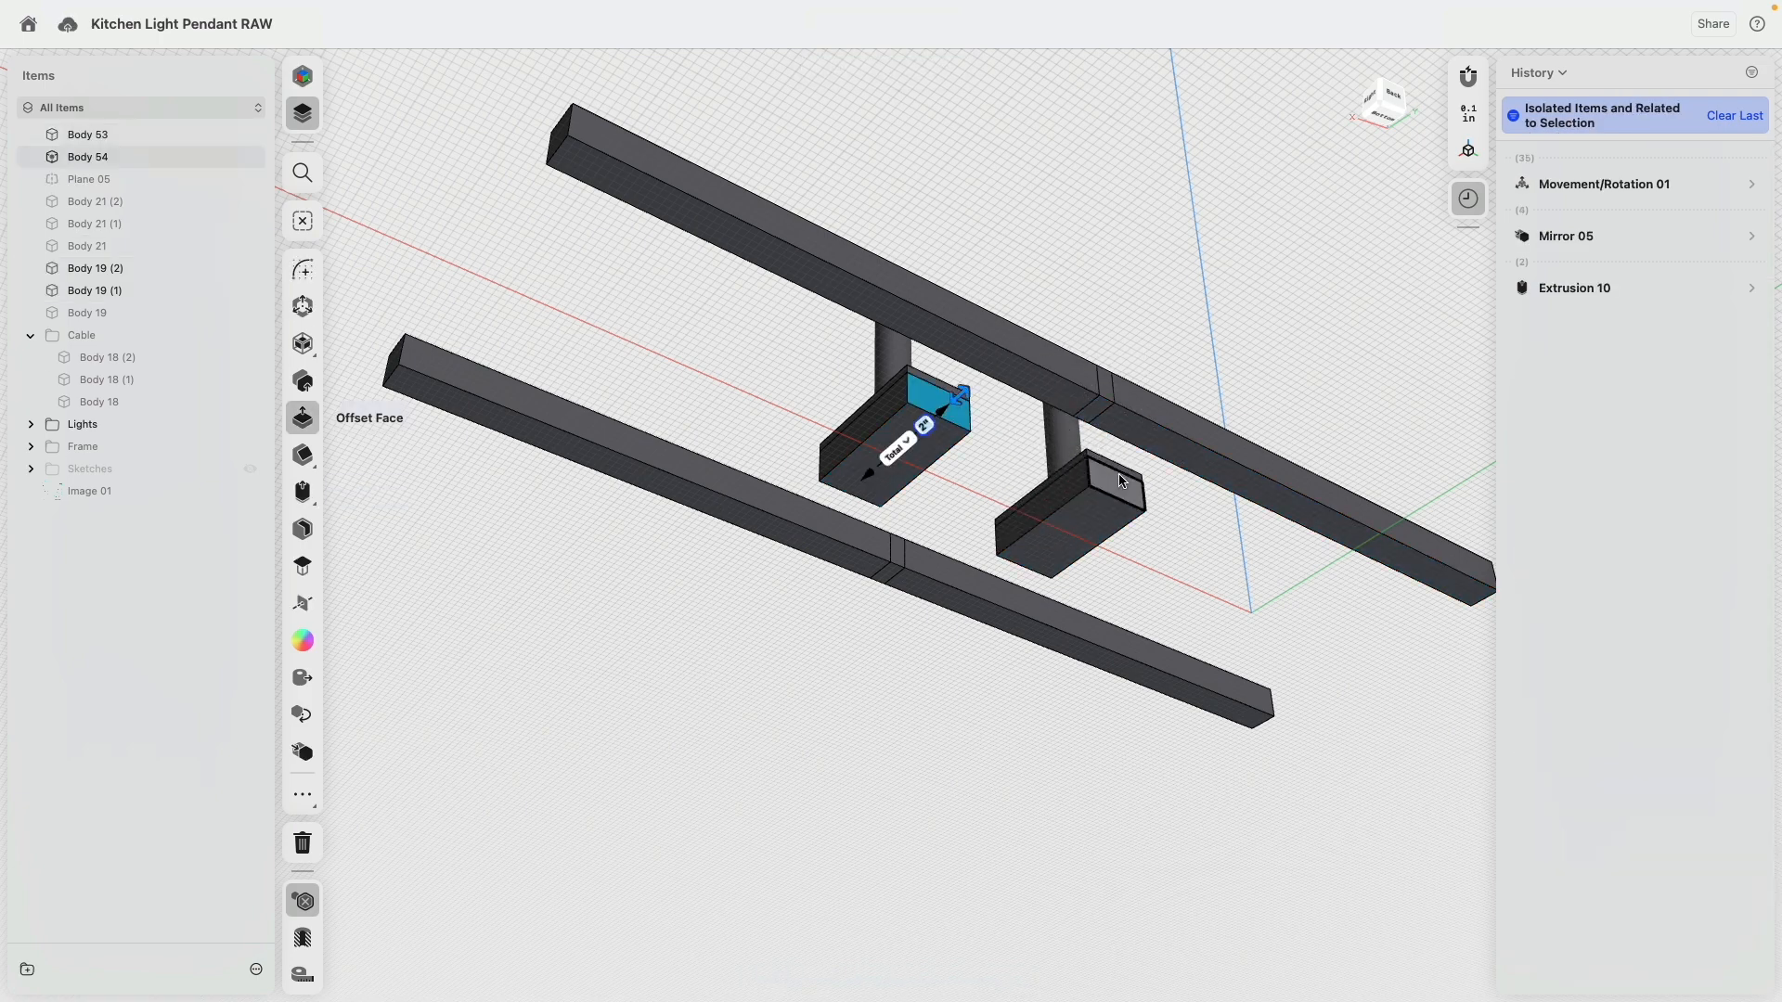
pyautogui.click(1118, 490)
pyautogui.moveTo(1118, 490); pyautogui.dragTo(945, 531, button='right')
pyautogui.click(945, 531)
pyautogui.click(854, 637)
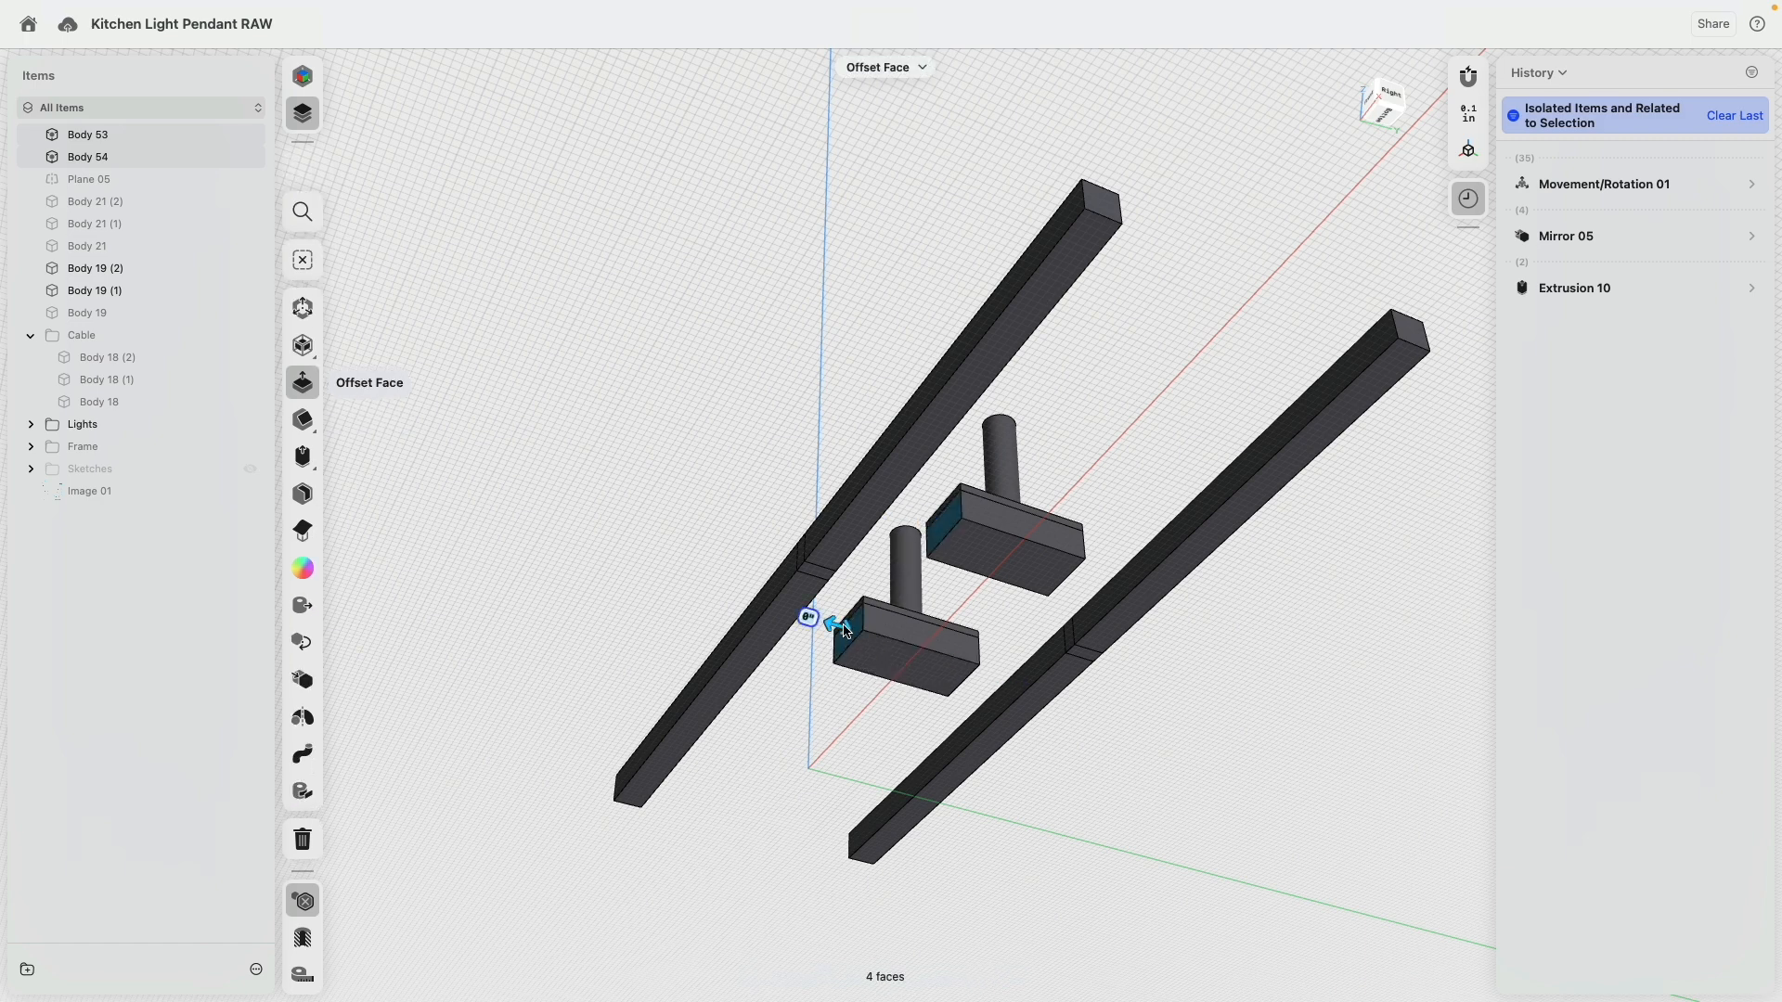
pyautogui.moveTo(829, 620); pyautogui.dragTo(788, 615)
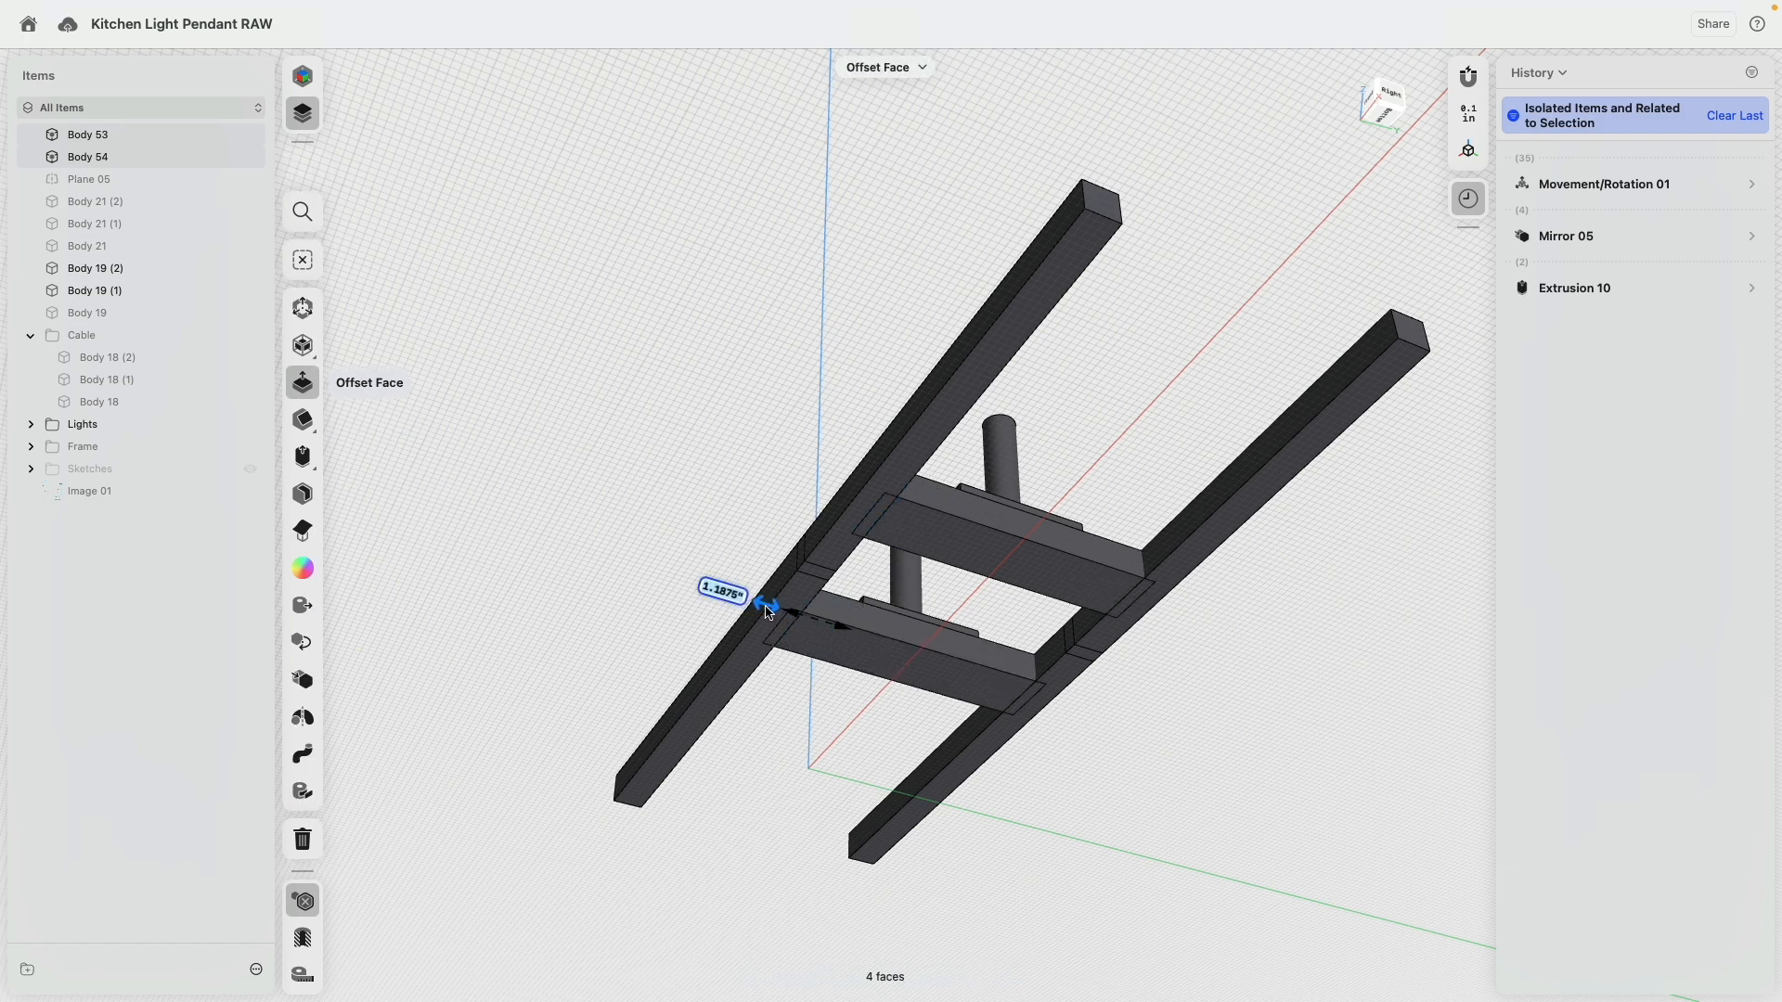
# Union the two crosspieces with the four bracket bars into a single body without keeping the originals.
pyautogui.click(783, 724)
pyautogui.doubleClick(832, 638)
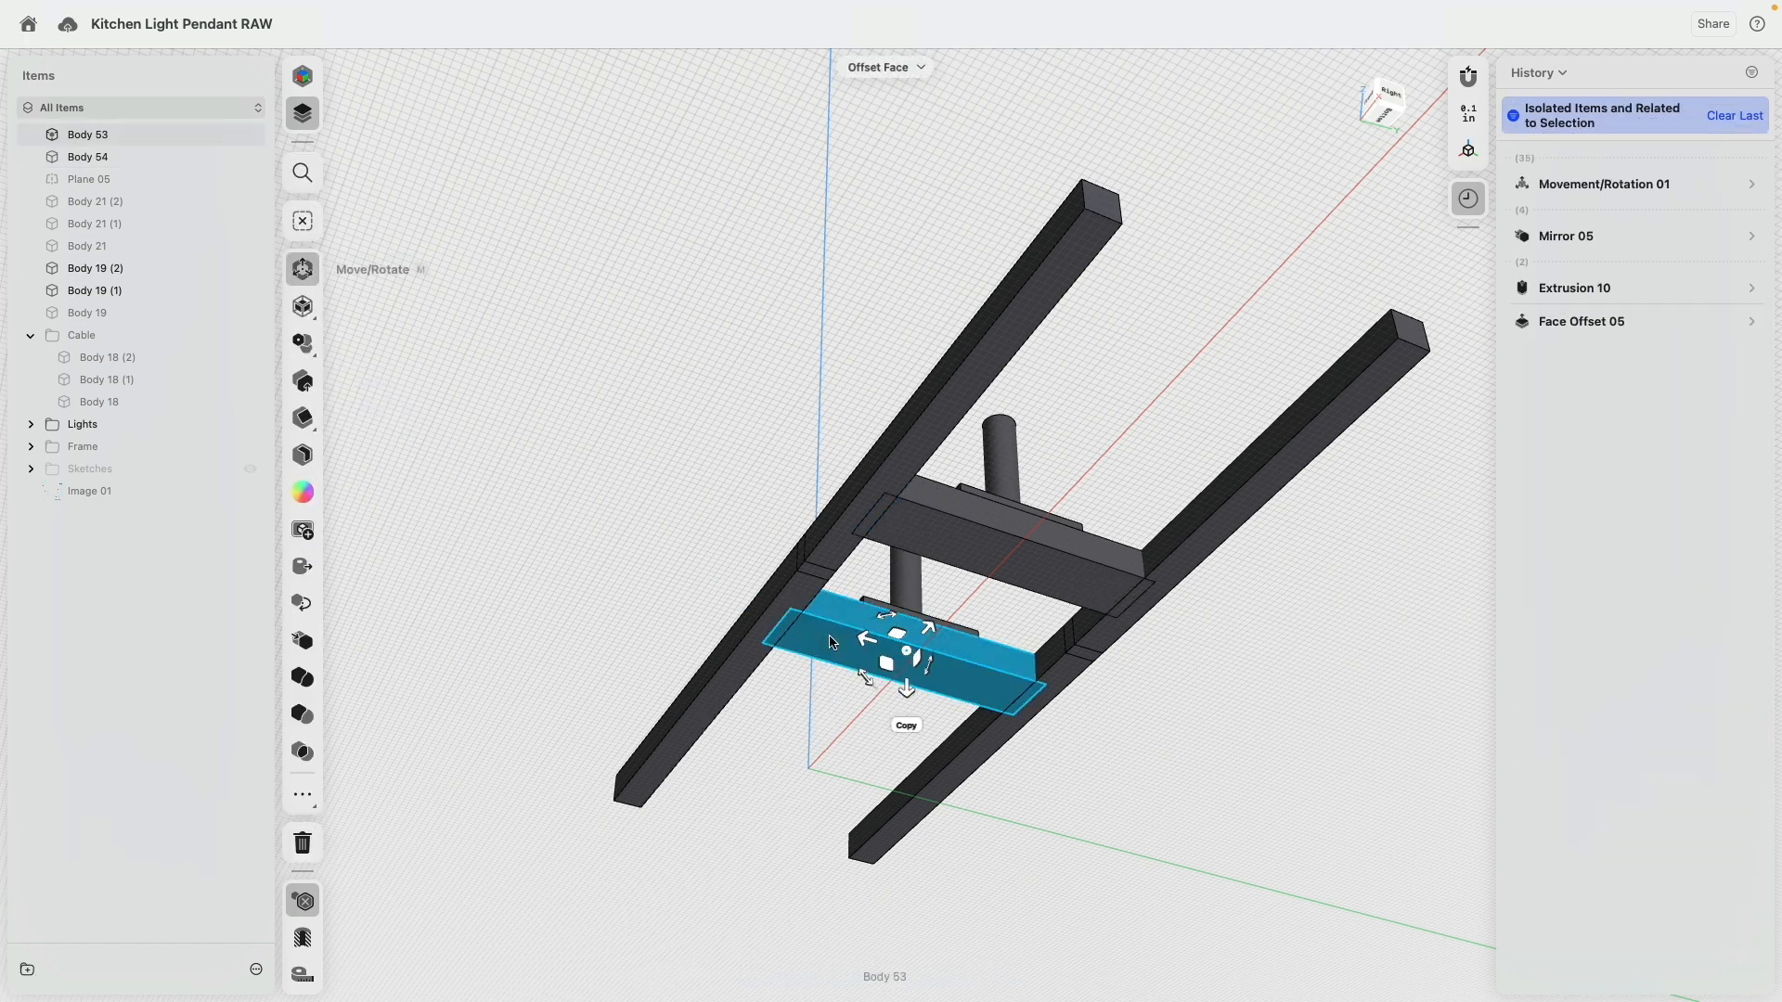
pyautogui.click(833, 551)
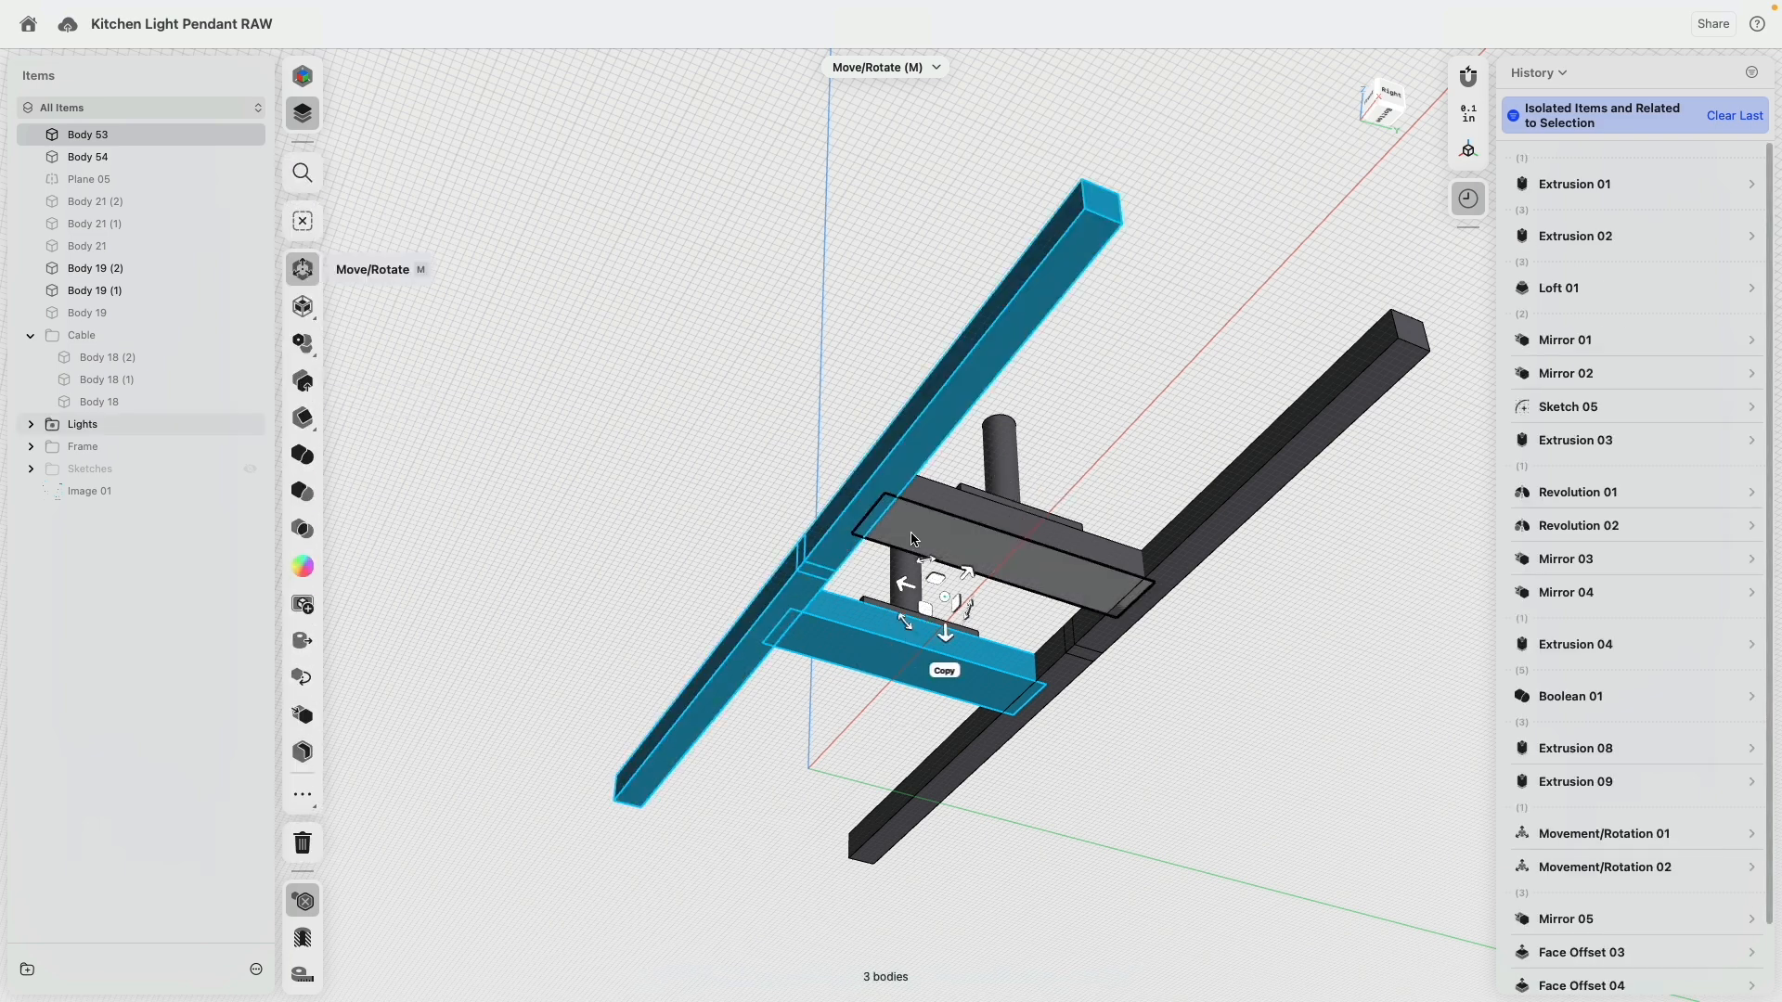
pyautogui.click(1144, 555)
pyautogui.click(1176, 544)
pyautogui.click(1076, 672)
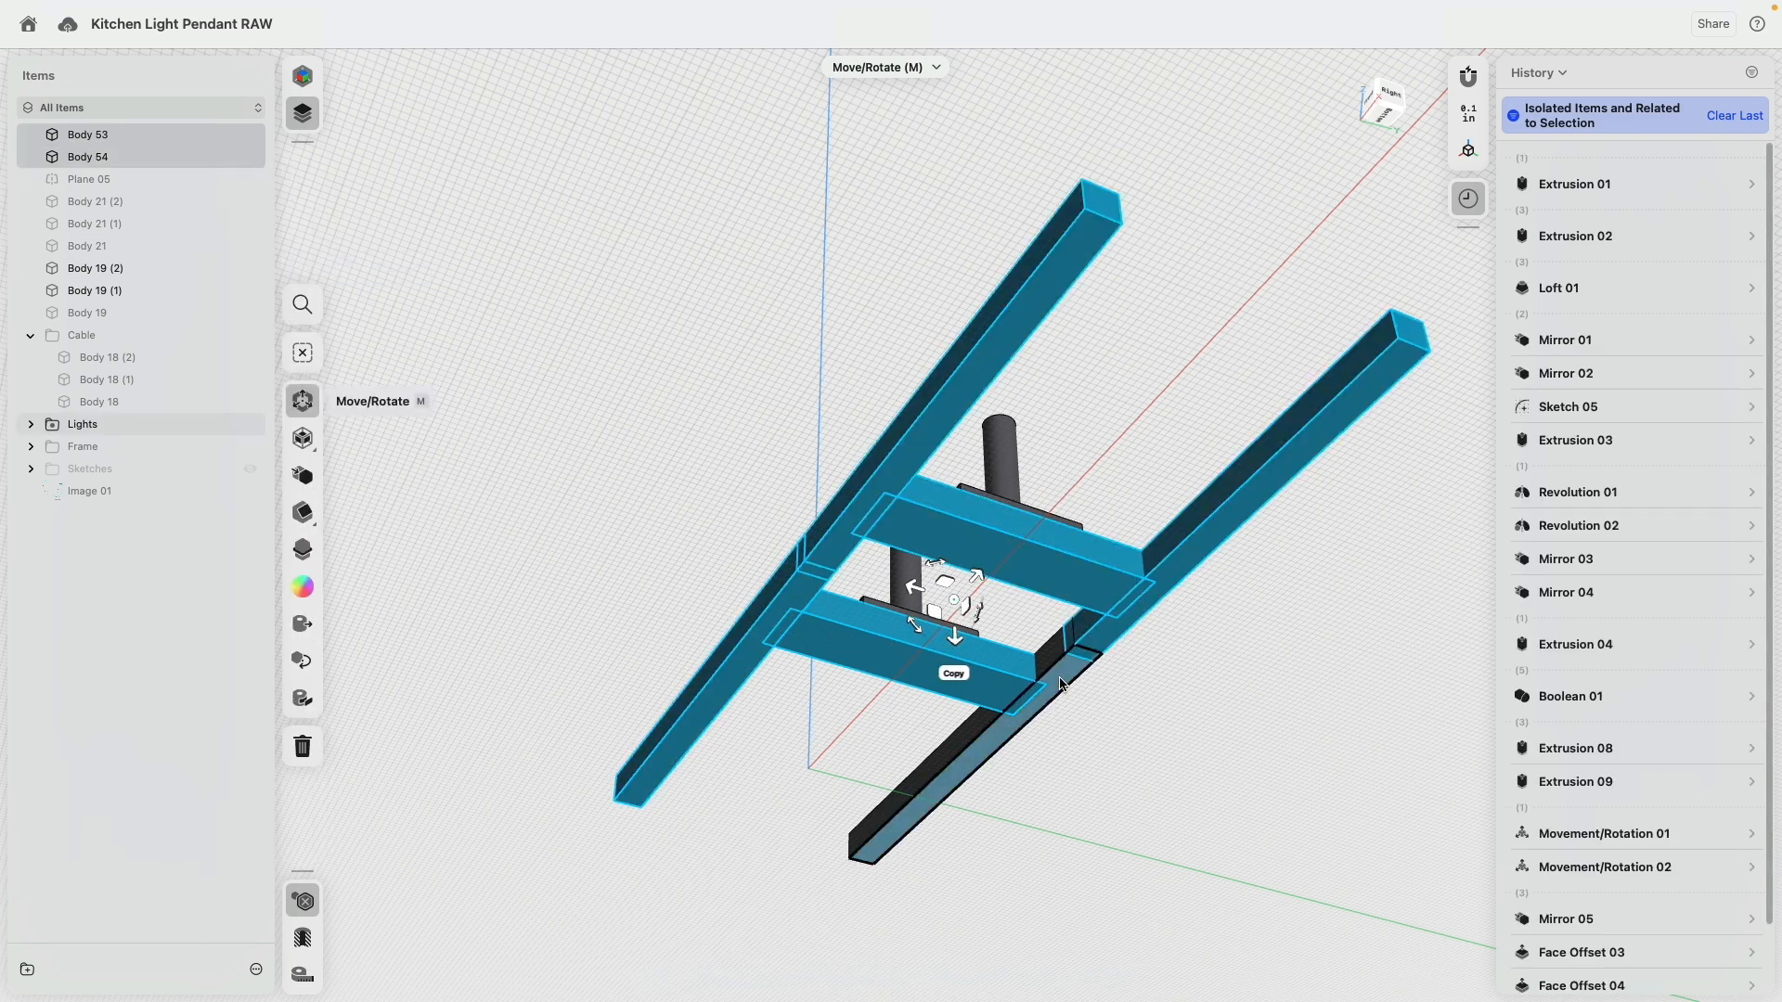
pyautogui.click(302, 455)
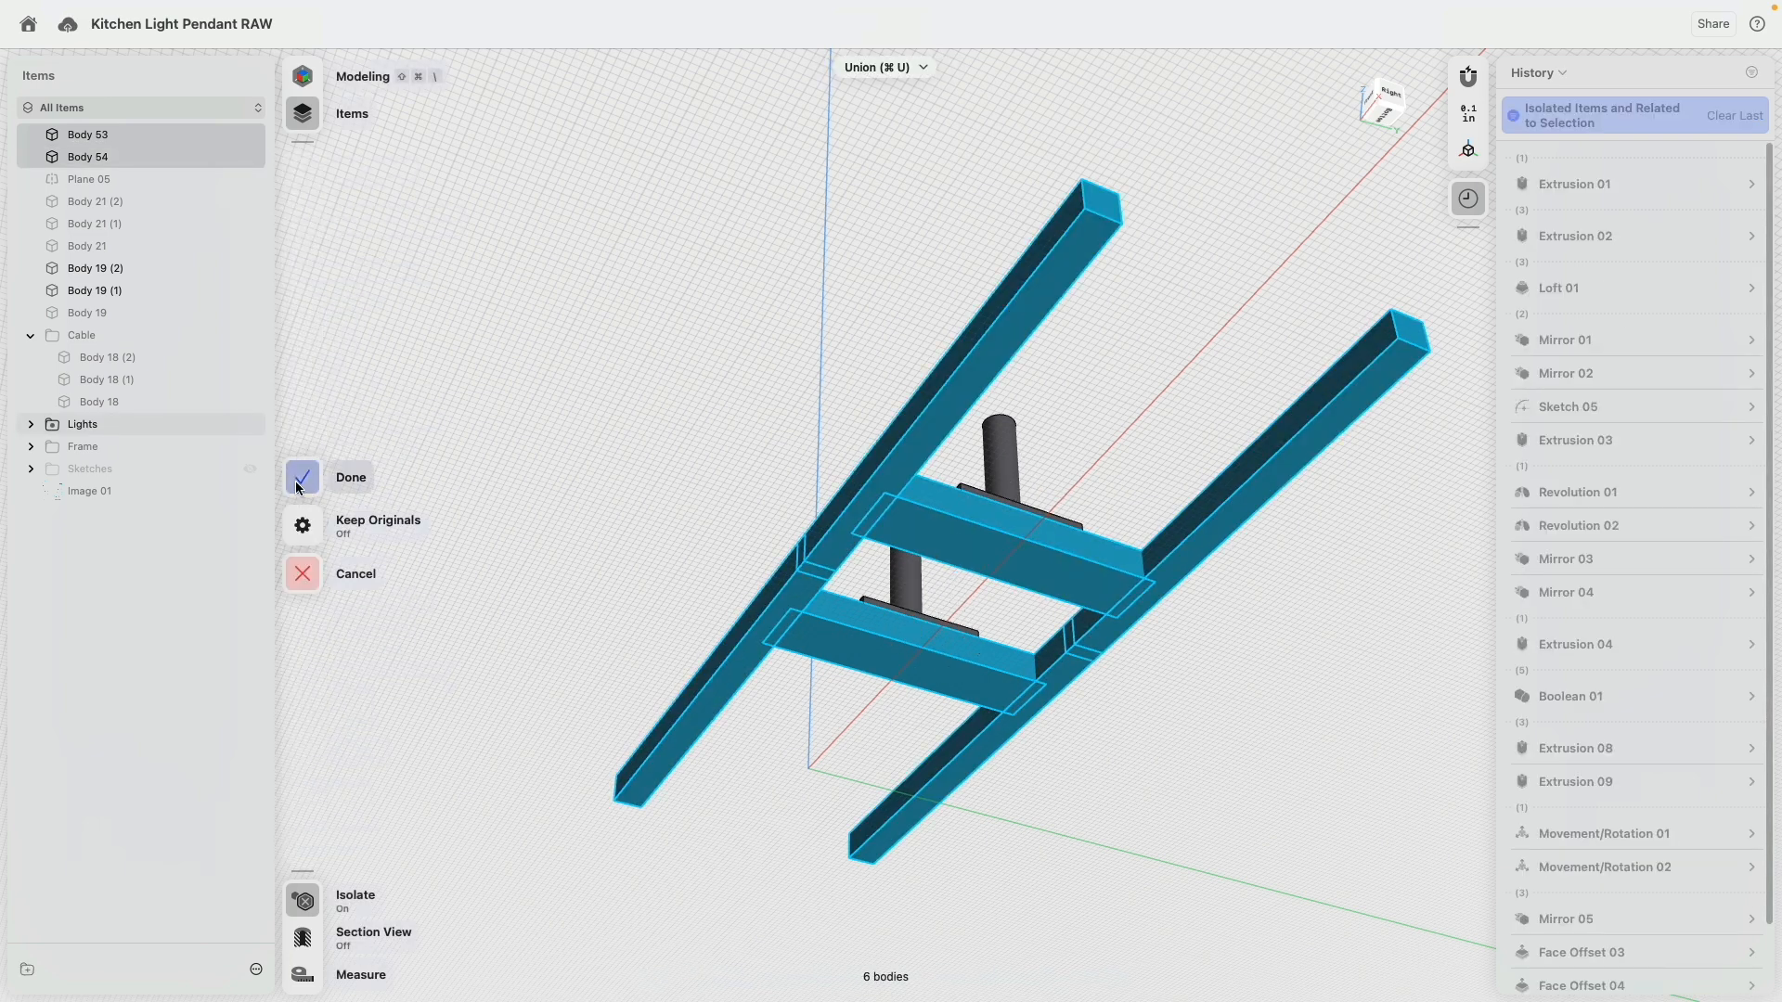
pyautogui.click(302, 479)
# Turn off isolation to bring back the frames, lights and cables around the joined bracket.
pyautogui.click(737, 455)
pyautogui.moveTo(738, 455); pyautogui.dragTo(727, 573, button='right')
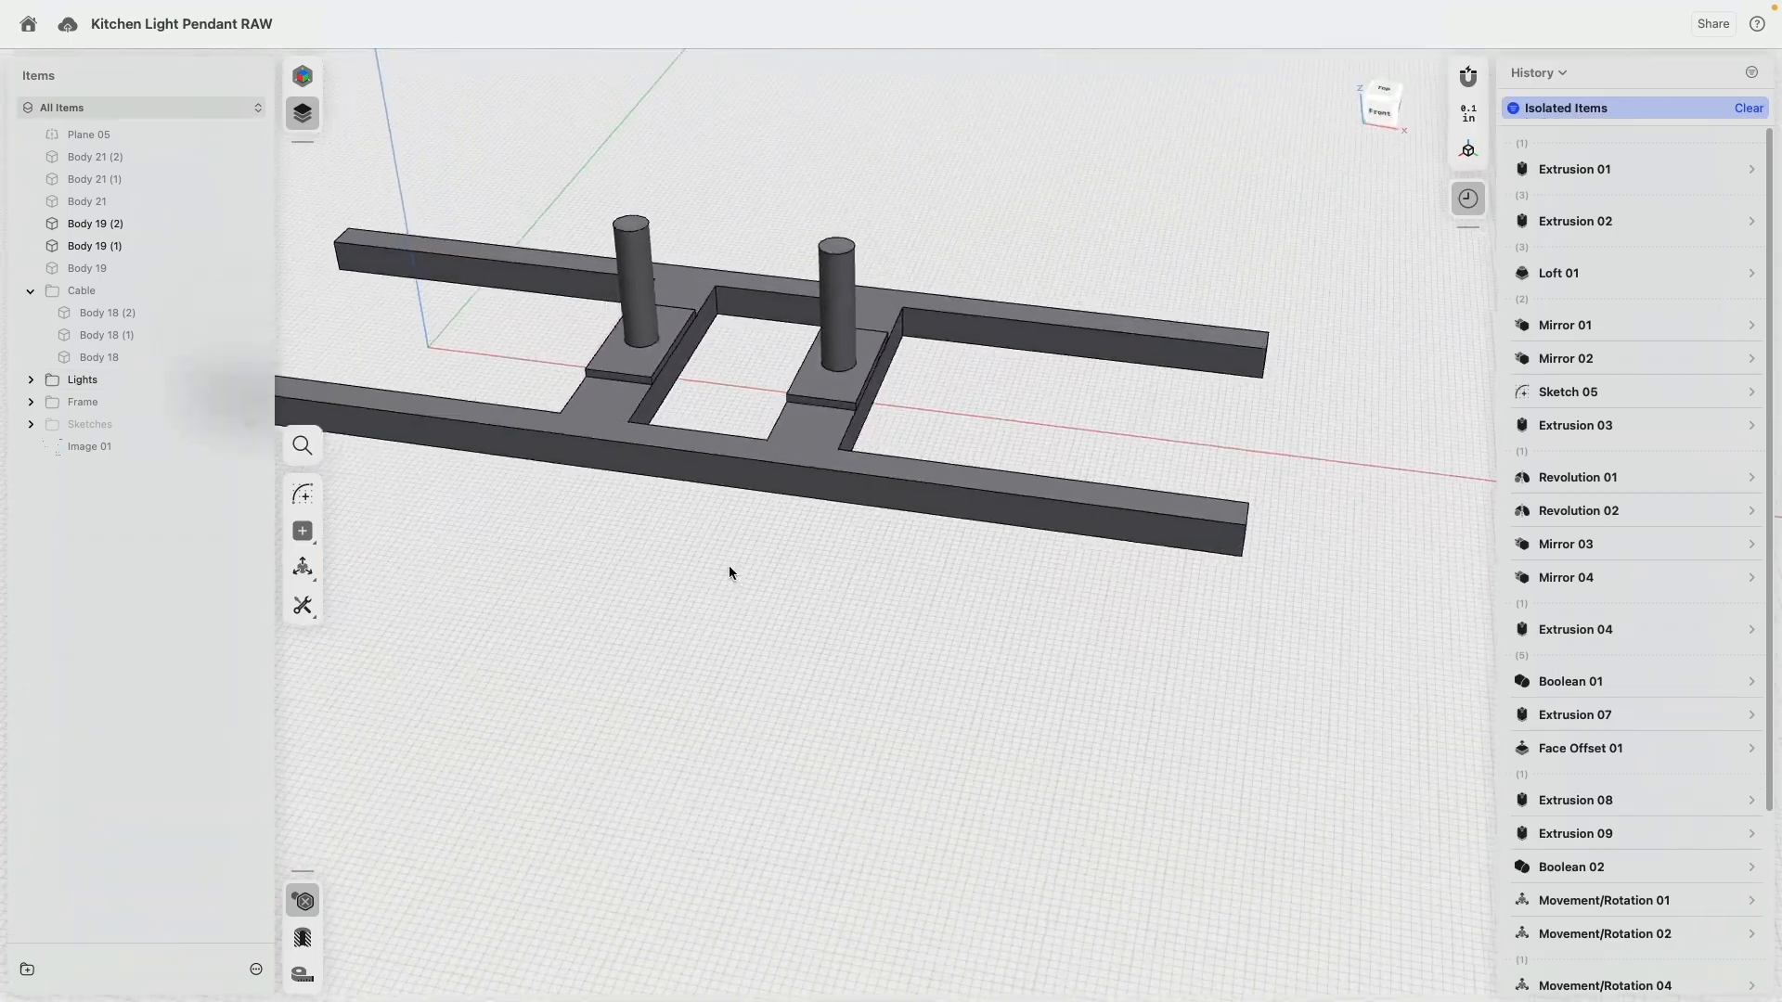
pyautogui.moveTo(728, 573); pyautogui.dragTo(766, 689, button='middle')
pyautogui.click(303, 901)
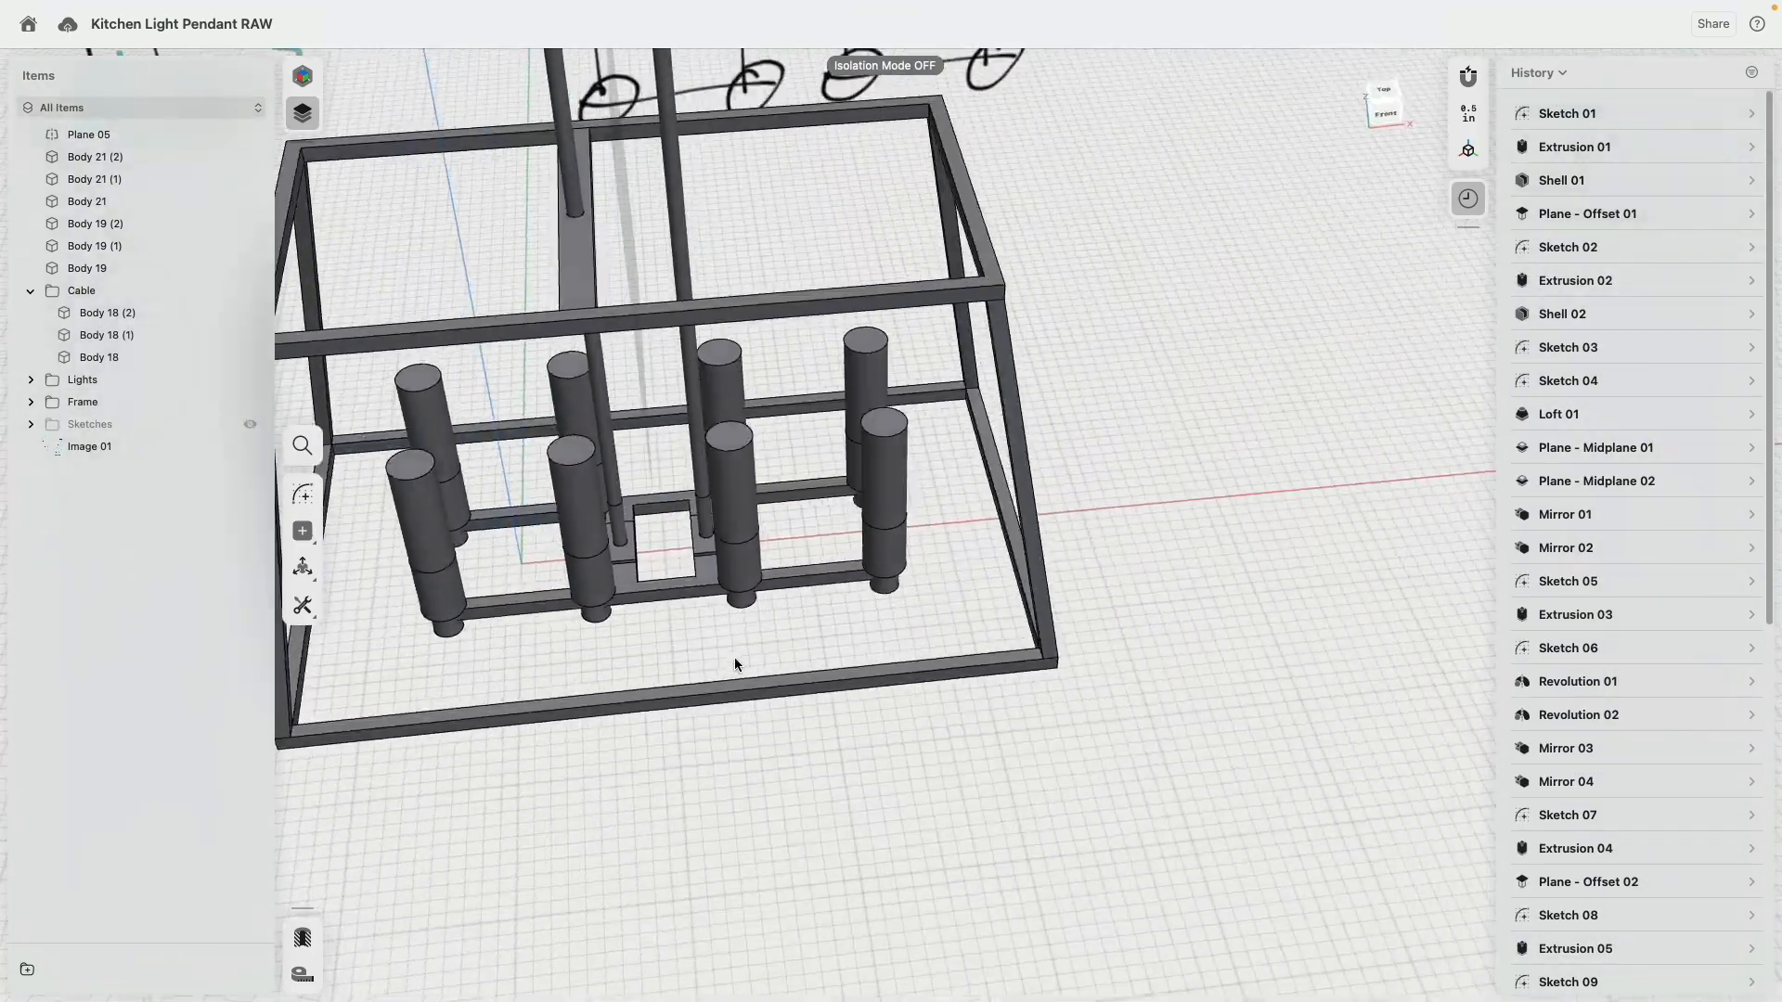
# Edit the target bodies of Mirror 05 to include the crosspiece at the top of the long frame.
pyautogui.moveTo(714, 640); pyautogui.dragTo(821, 753, button='right')
pyautogui.moveTo(819, 754); pyautogui.dragTo(833, 800, button='middle')
pyautogui.scroll(3, 701, 483)
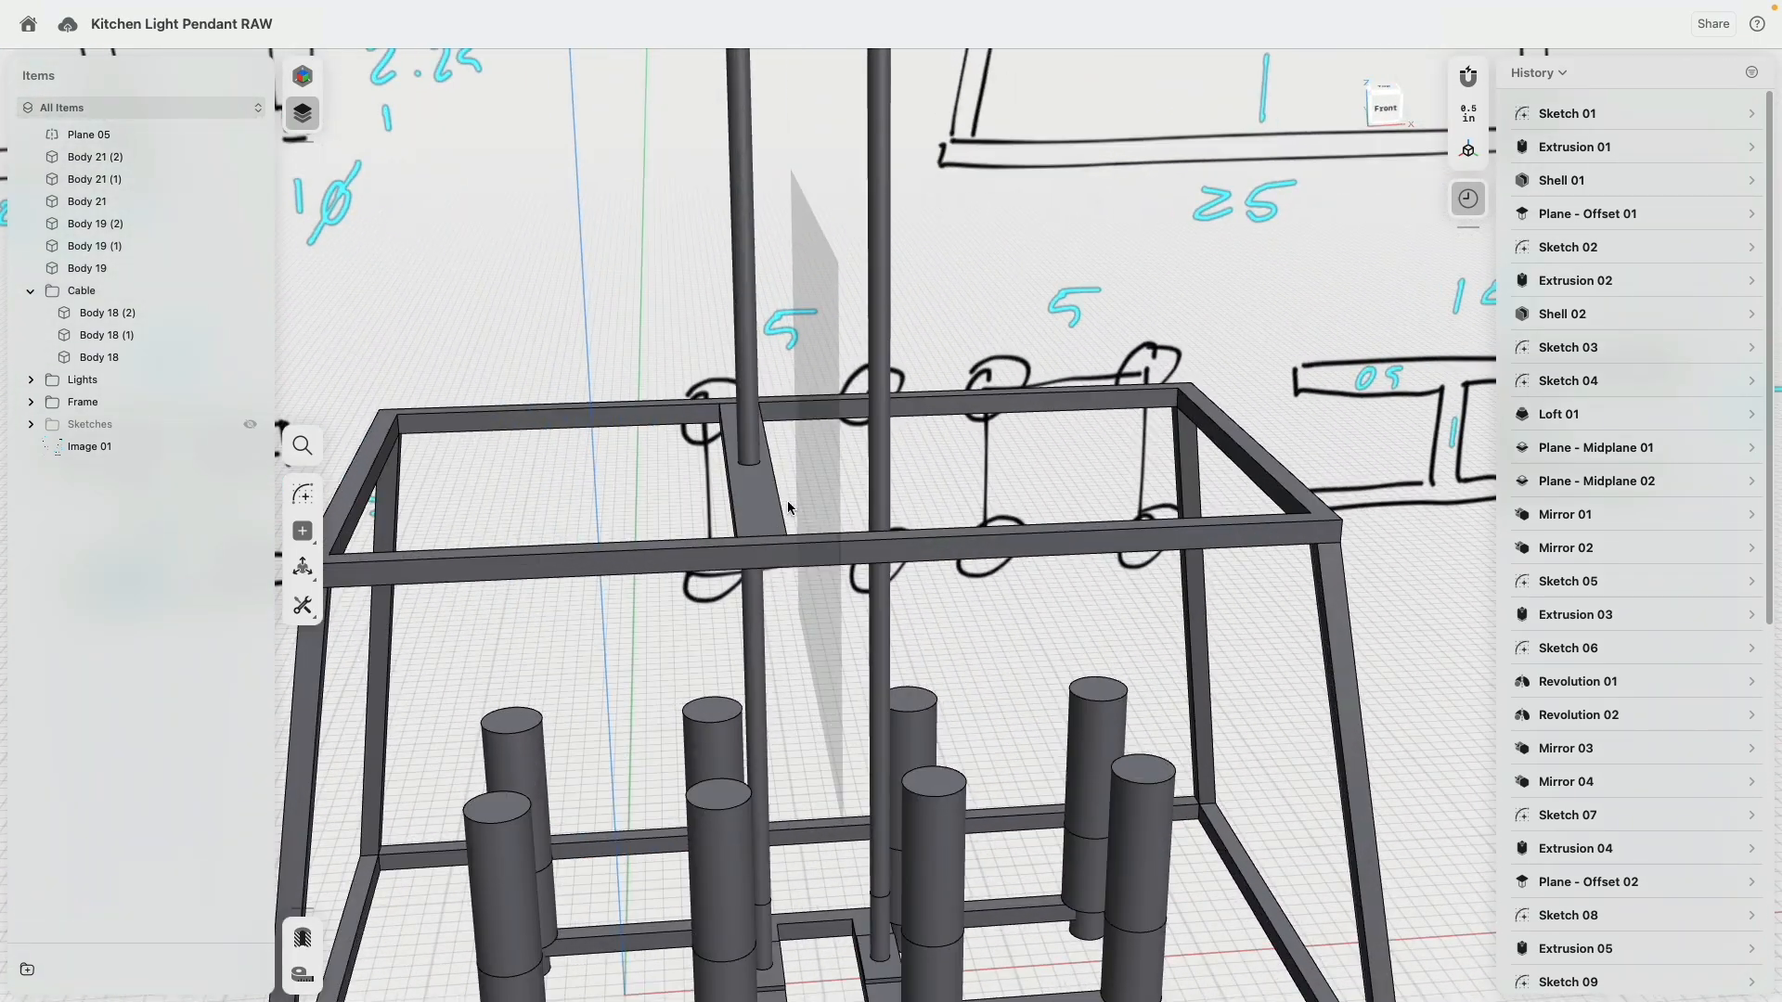
pyautogui.click(767, 516)
pyautogui.click(1420, 765)
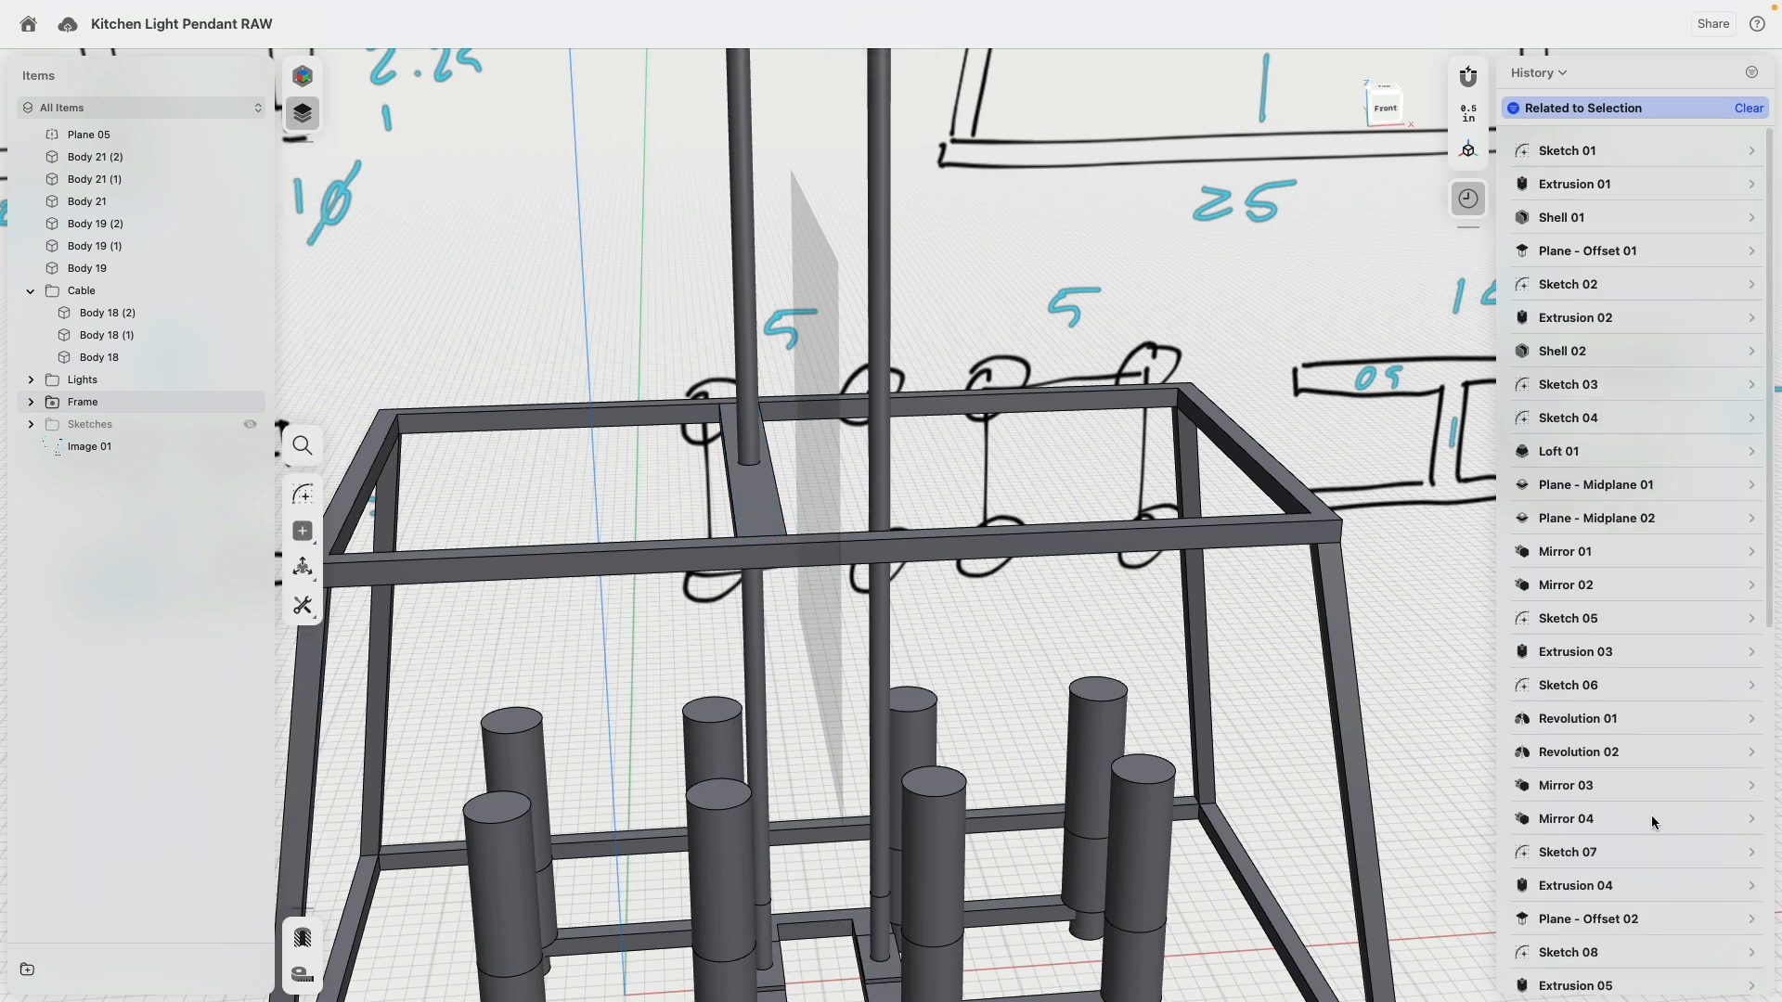
pyautogui.scroll(-6, 1664, 817)
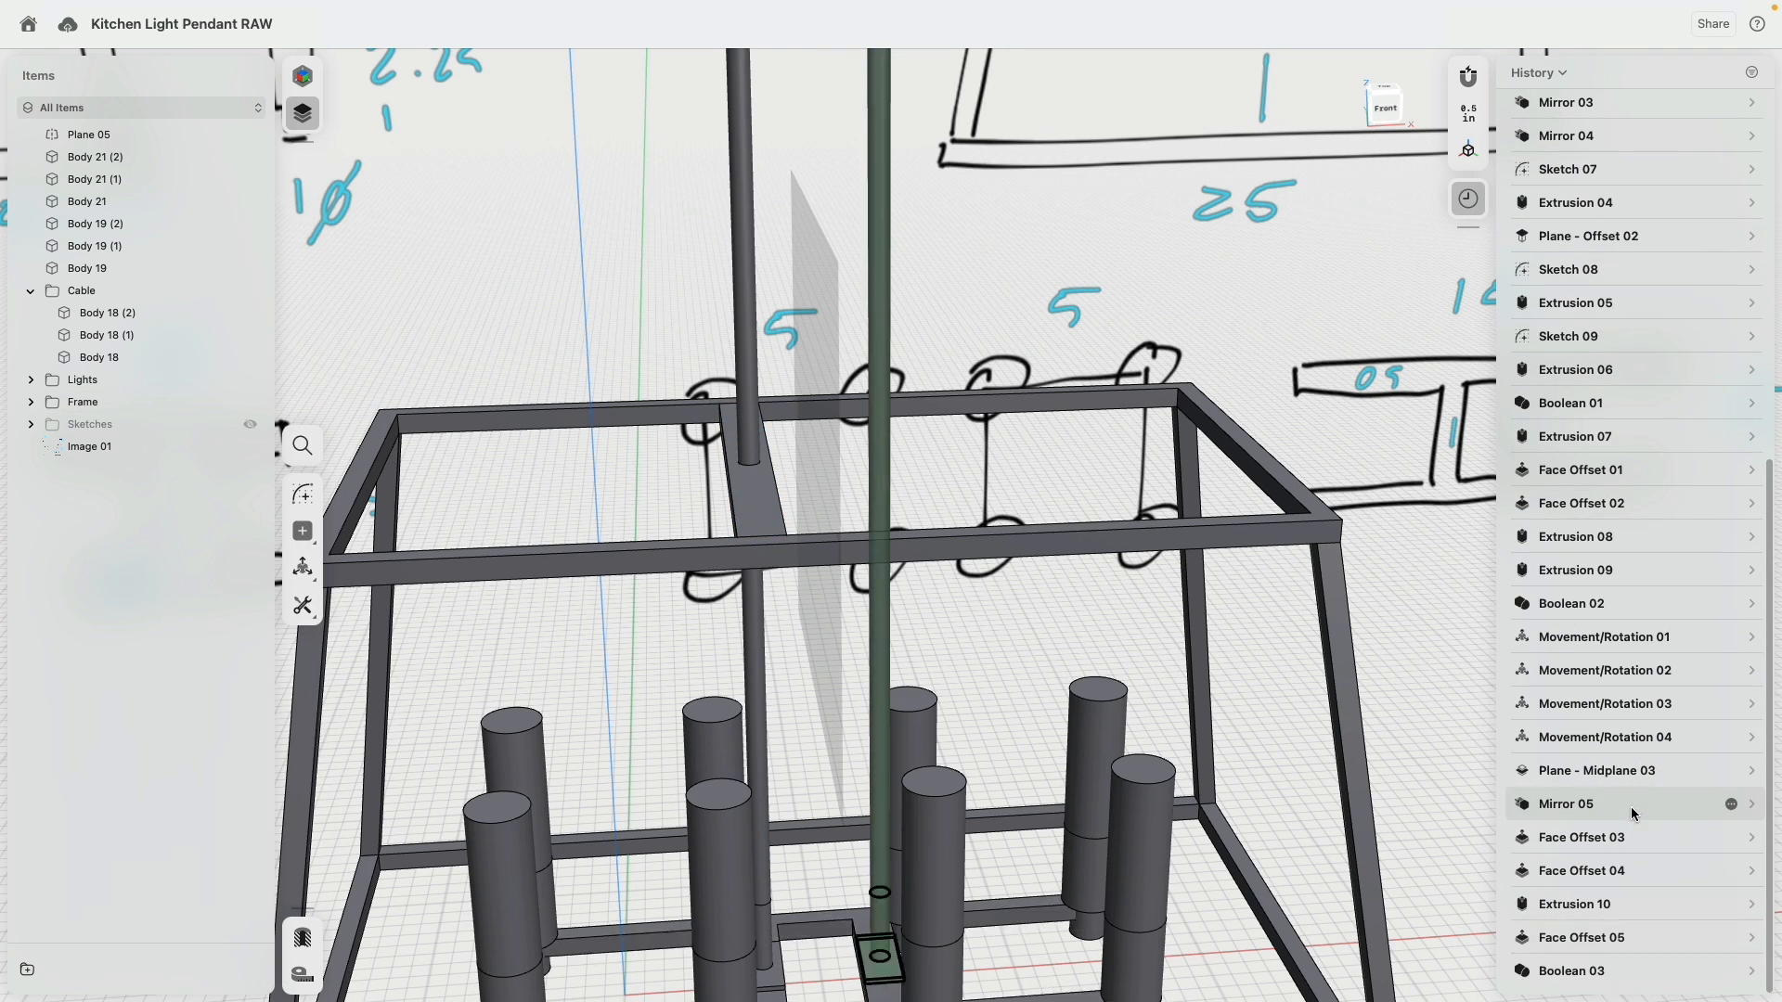
pyautogui.click(1751, 806)
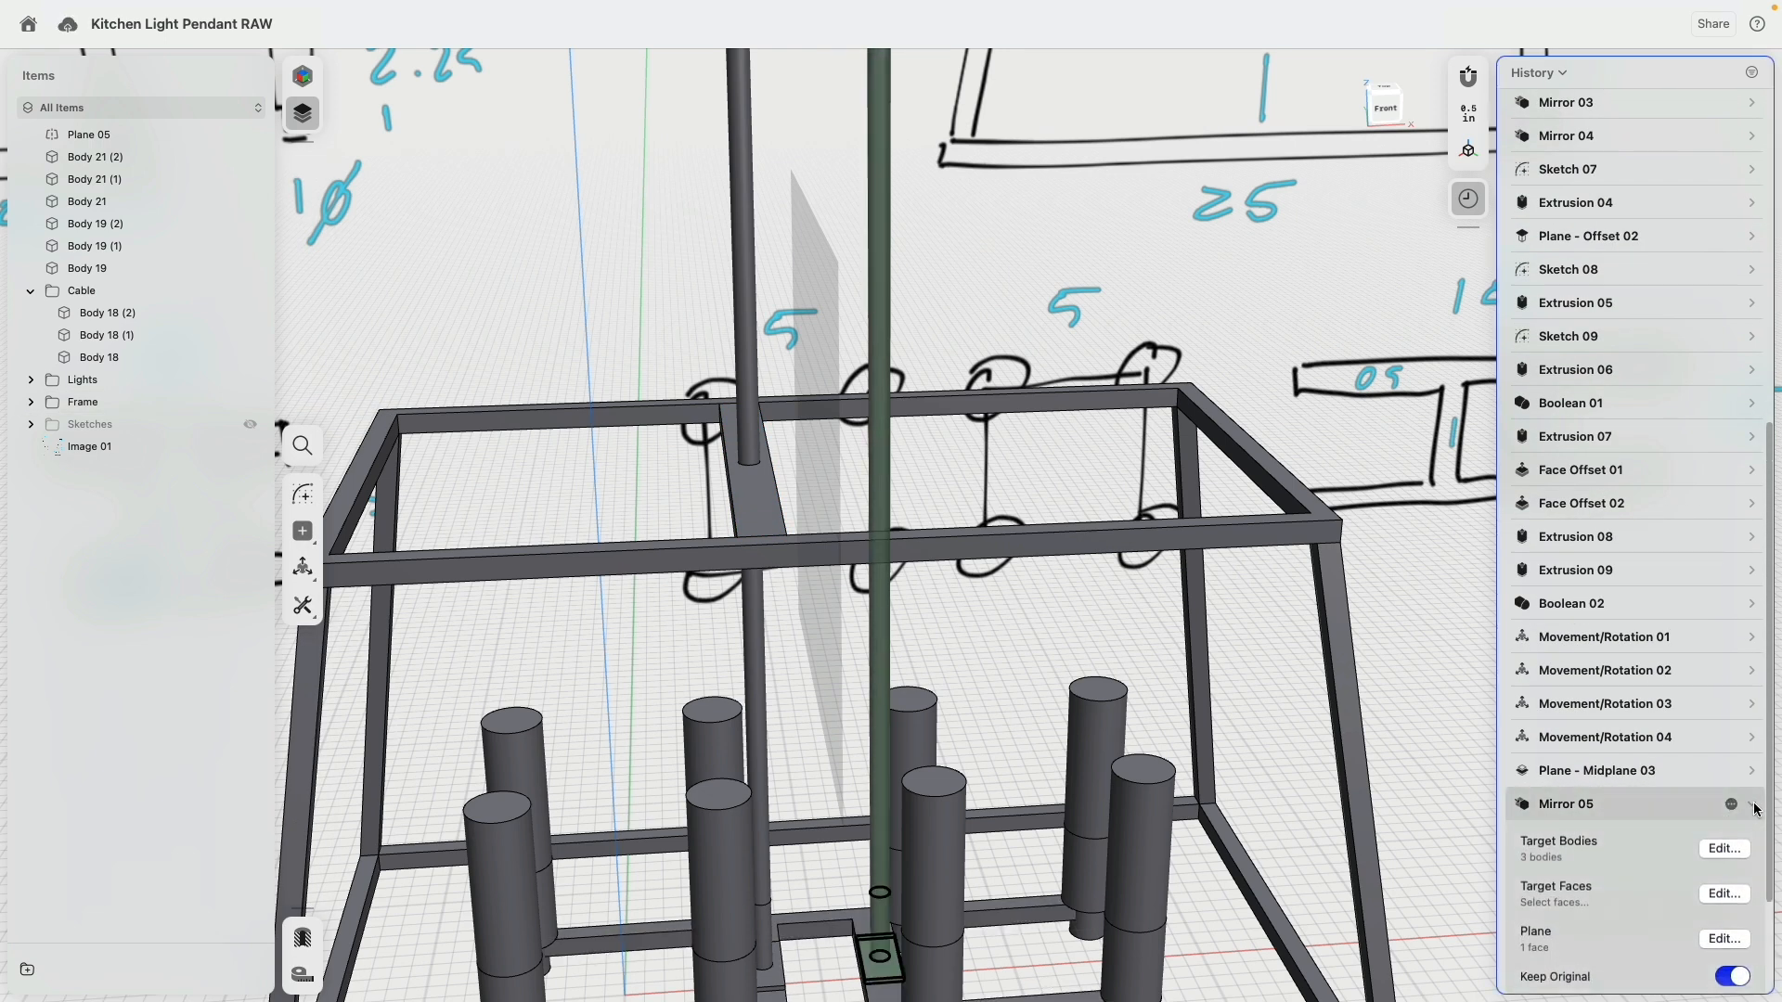
pyautogui.click(1724, 846)
pyautogui.click(753, 474)
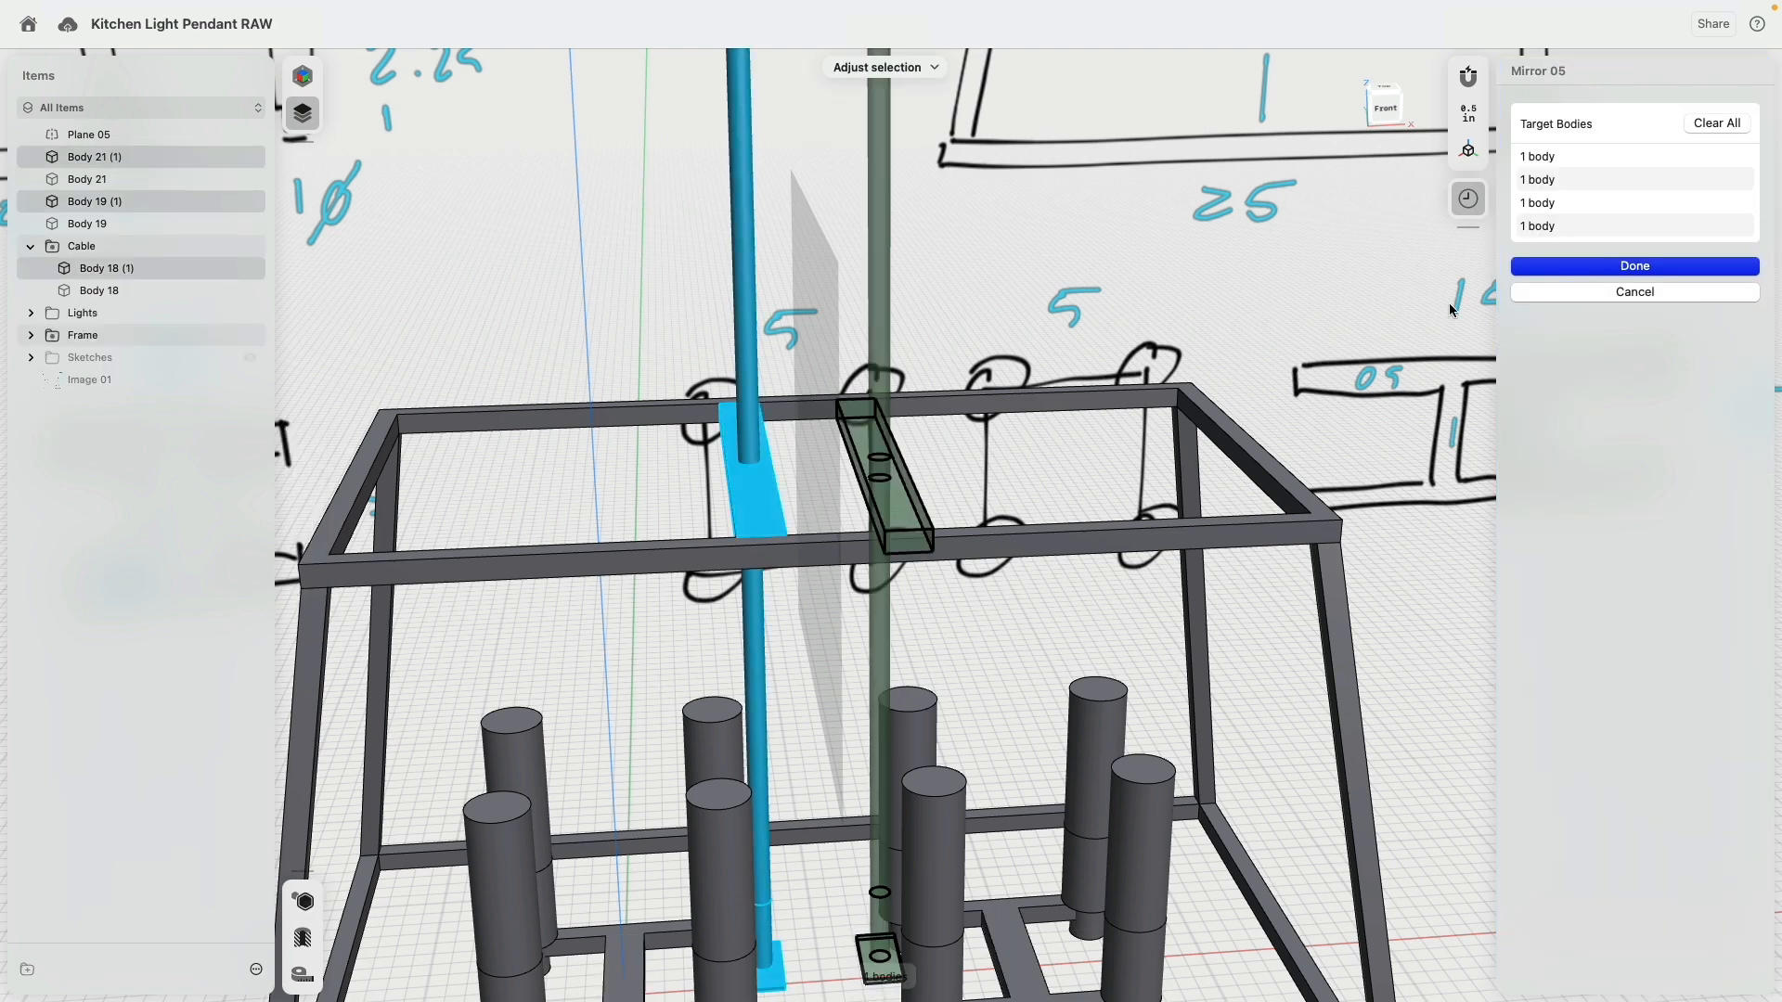
pyautogui.click(1634, 266)
# Union the two overlapping ceiling plates of the long pendant into one body.
pyautogui.scroll(-5, 946, 348)
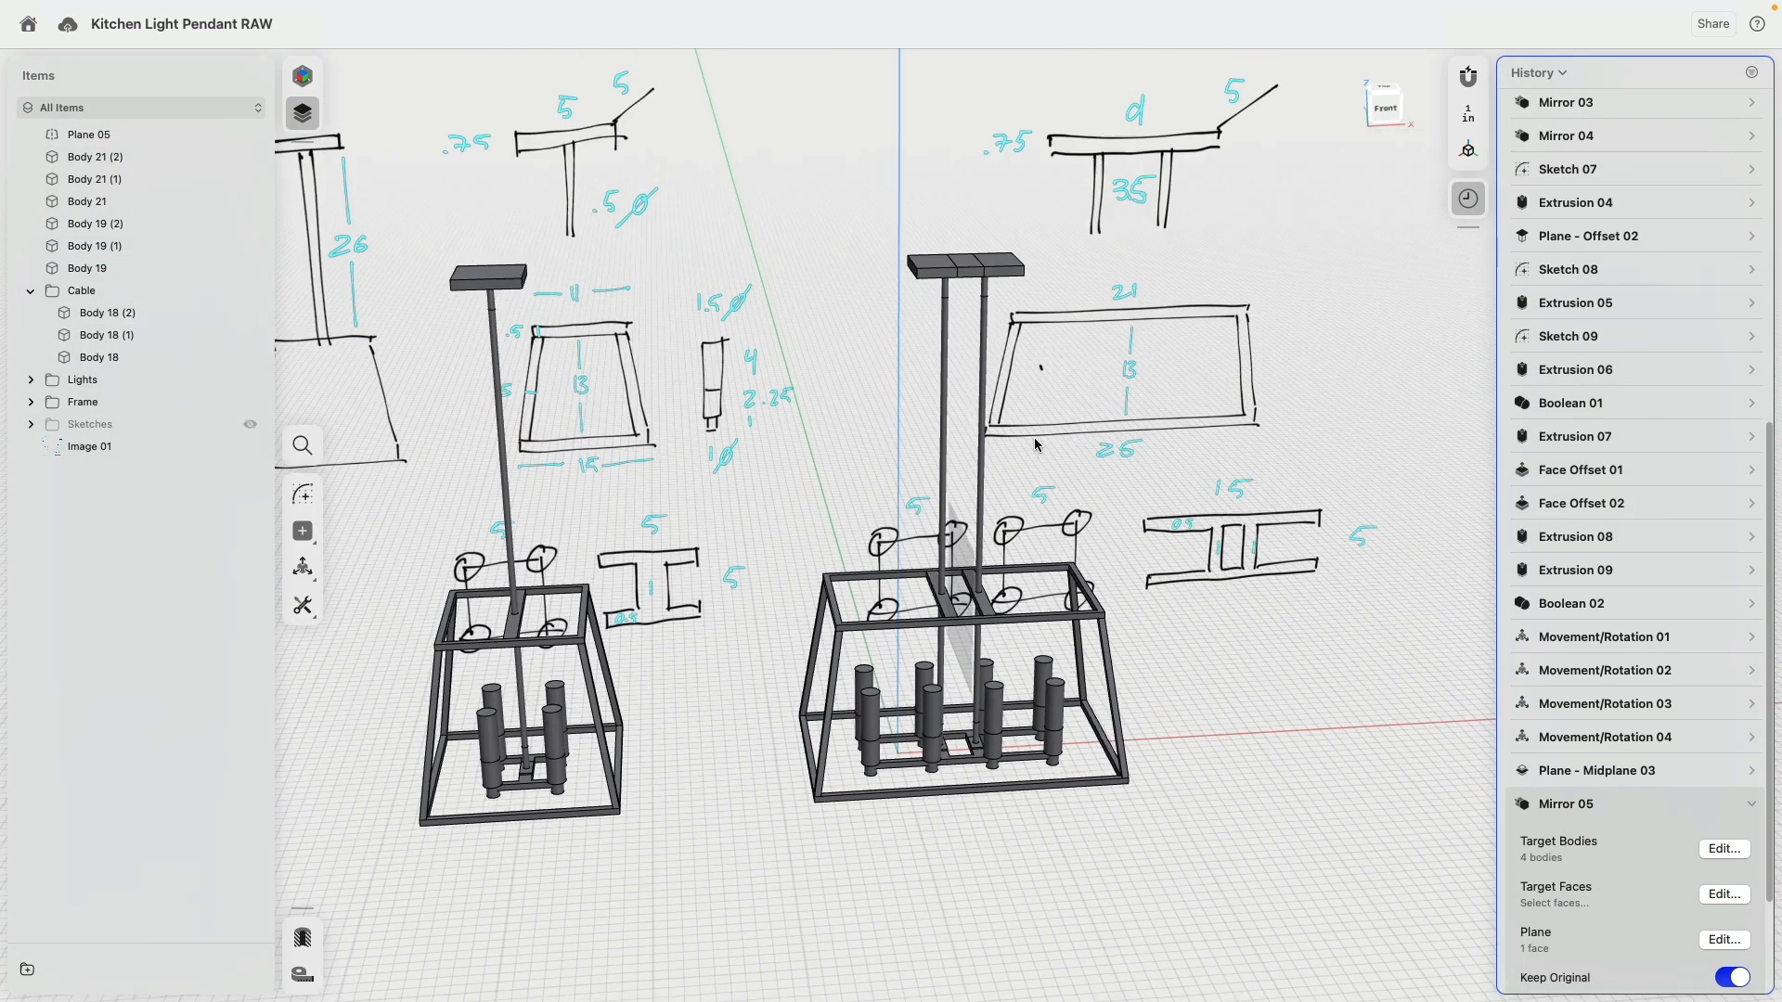
pyautogui.scroll(5, 951, 340)
pyautogui.click(951, 340)
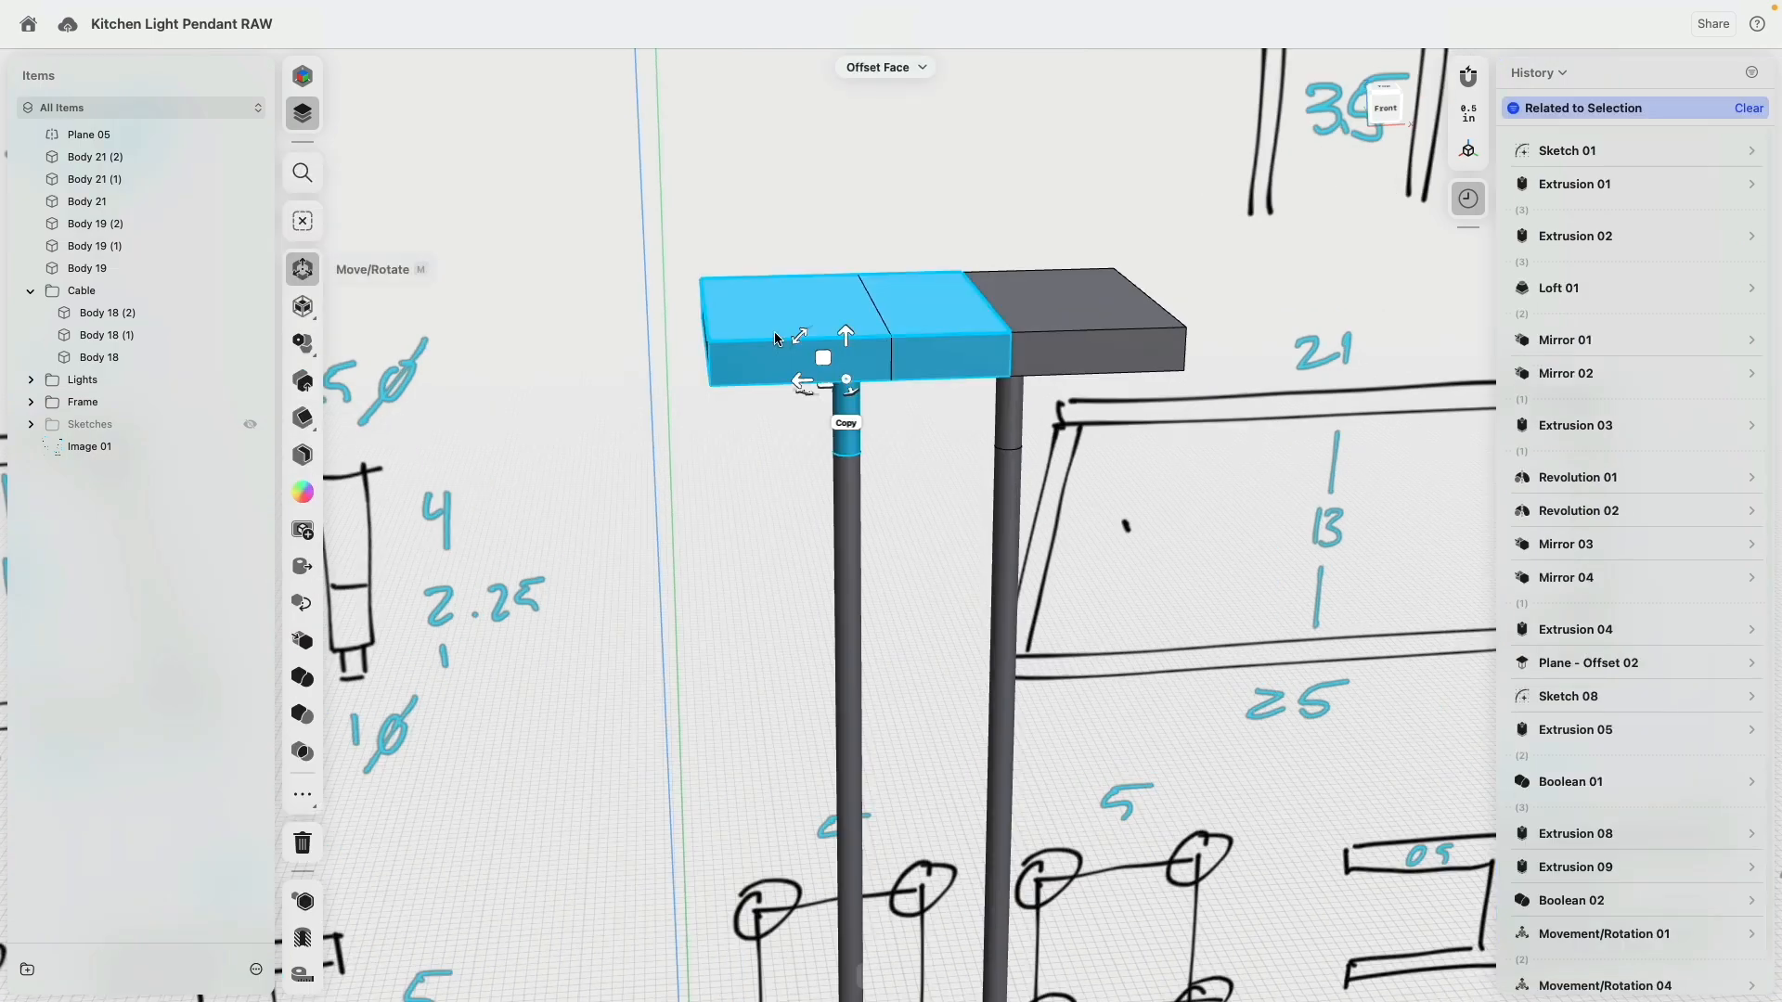
pyautogui.click(1009, 309)
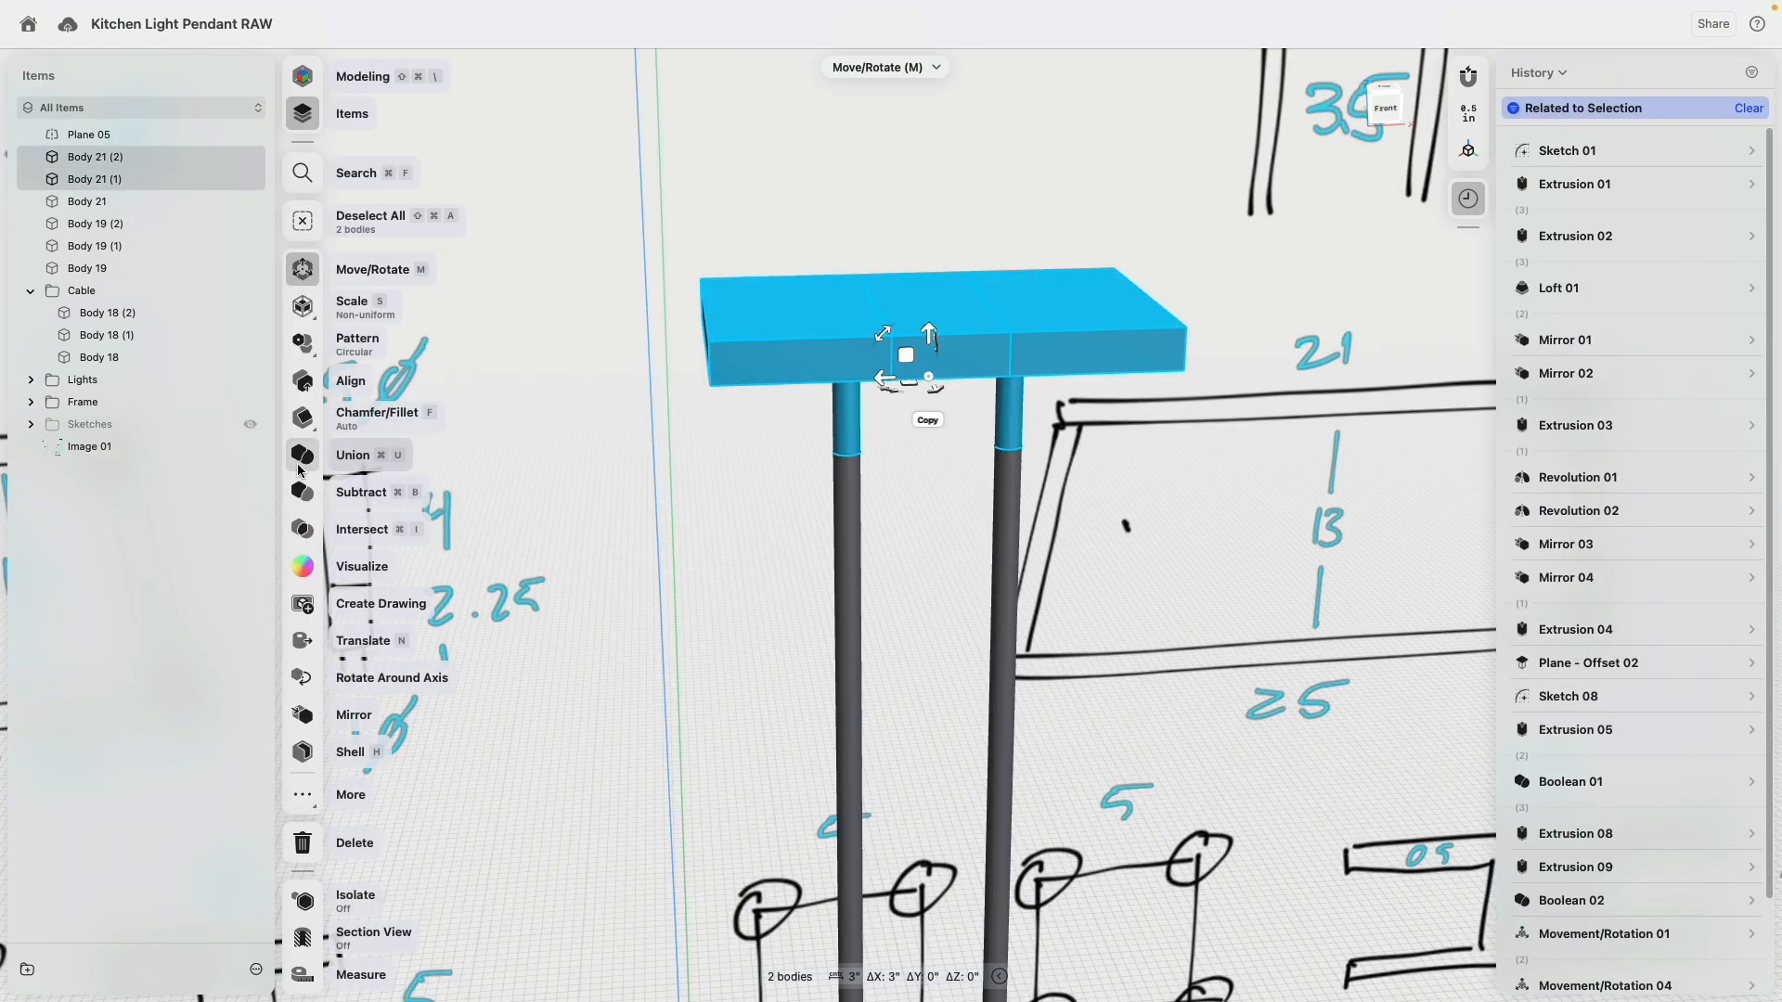
pyautogui.click(708, 648)
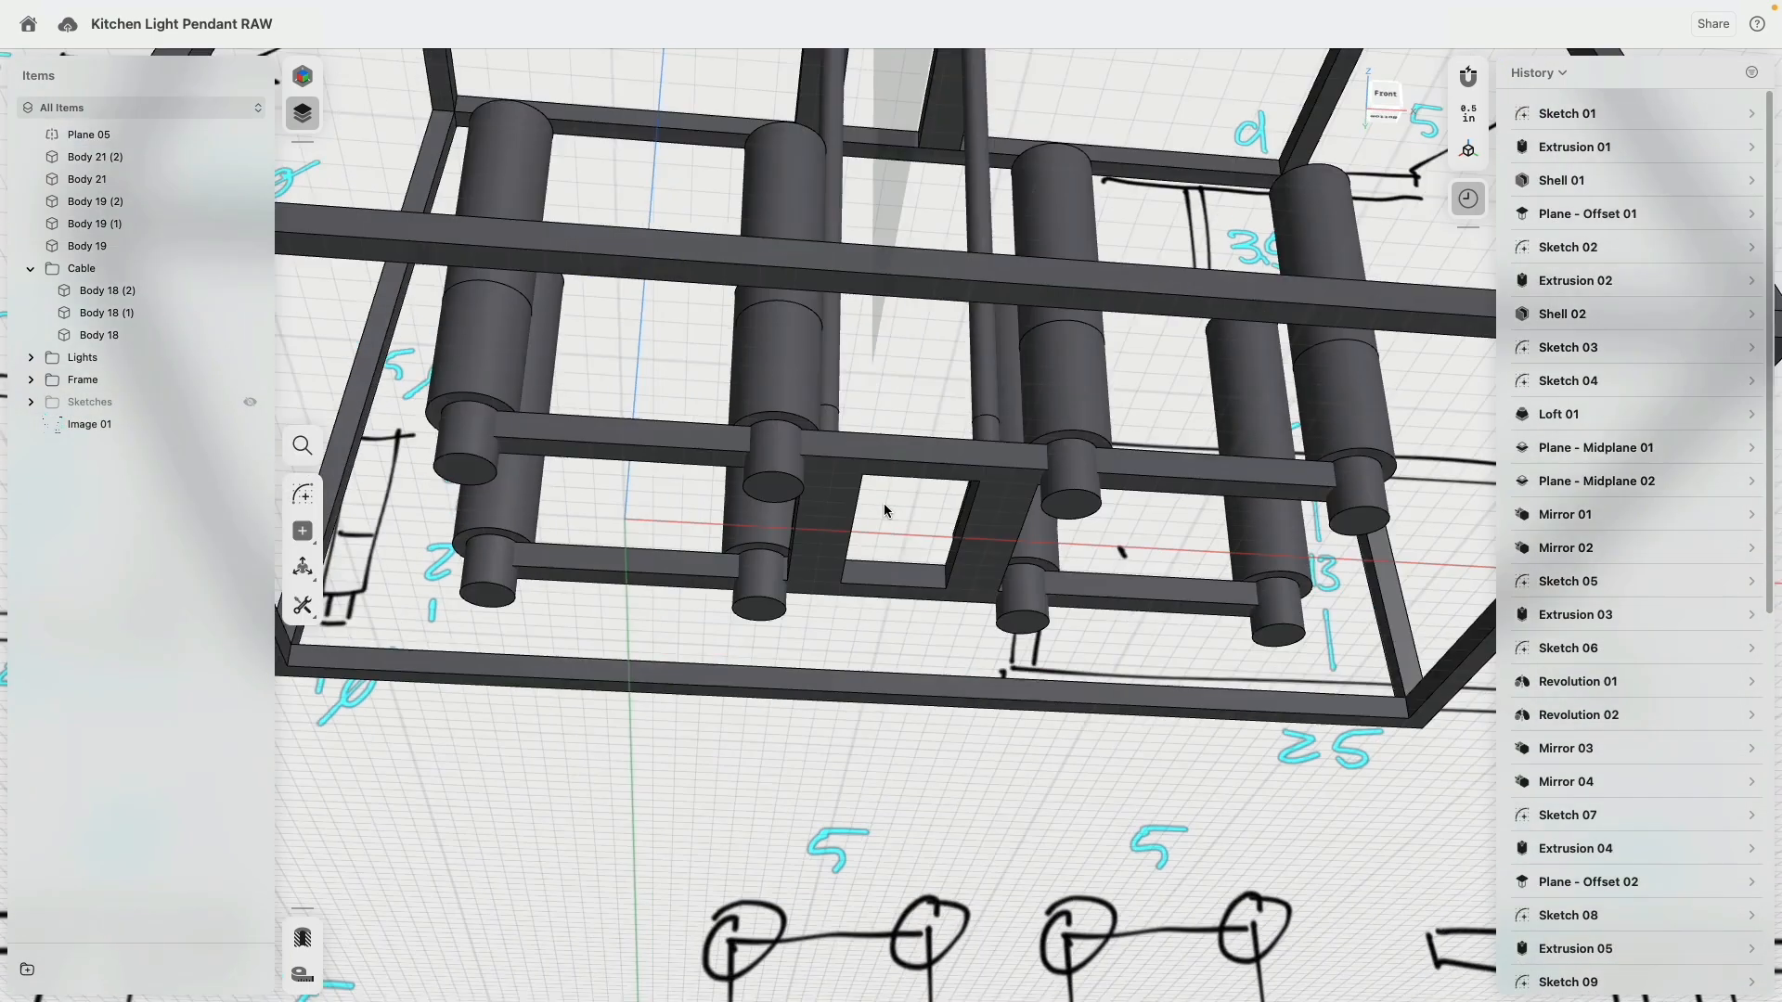
# Set the horizontal offset of Movement/Rotation 04 to -1" to spread the long pendant's two cables and top crosspieces apart.
pyautogui.moveTo(882, 509)
pyautogui.mouseDown(button='right')
pyautogui.moveTo(871, 584)
pyautogui.moveTo(861, 529)
pyautogui.mouseUp(button='right')
pyautogui.scroll(-5, 871, 585)
pyautogui.moveTo(861, 529); pyautogui.dragTo(834, 722, button='middle')
pyautogui.moveTo(834, 722); pyautogui.dragTo(886, 461, button='right')
pyautogui.scroll(3, 928, 450)
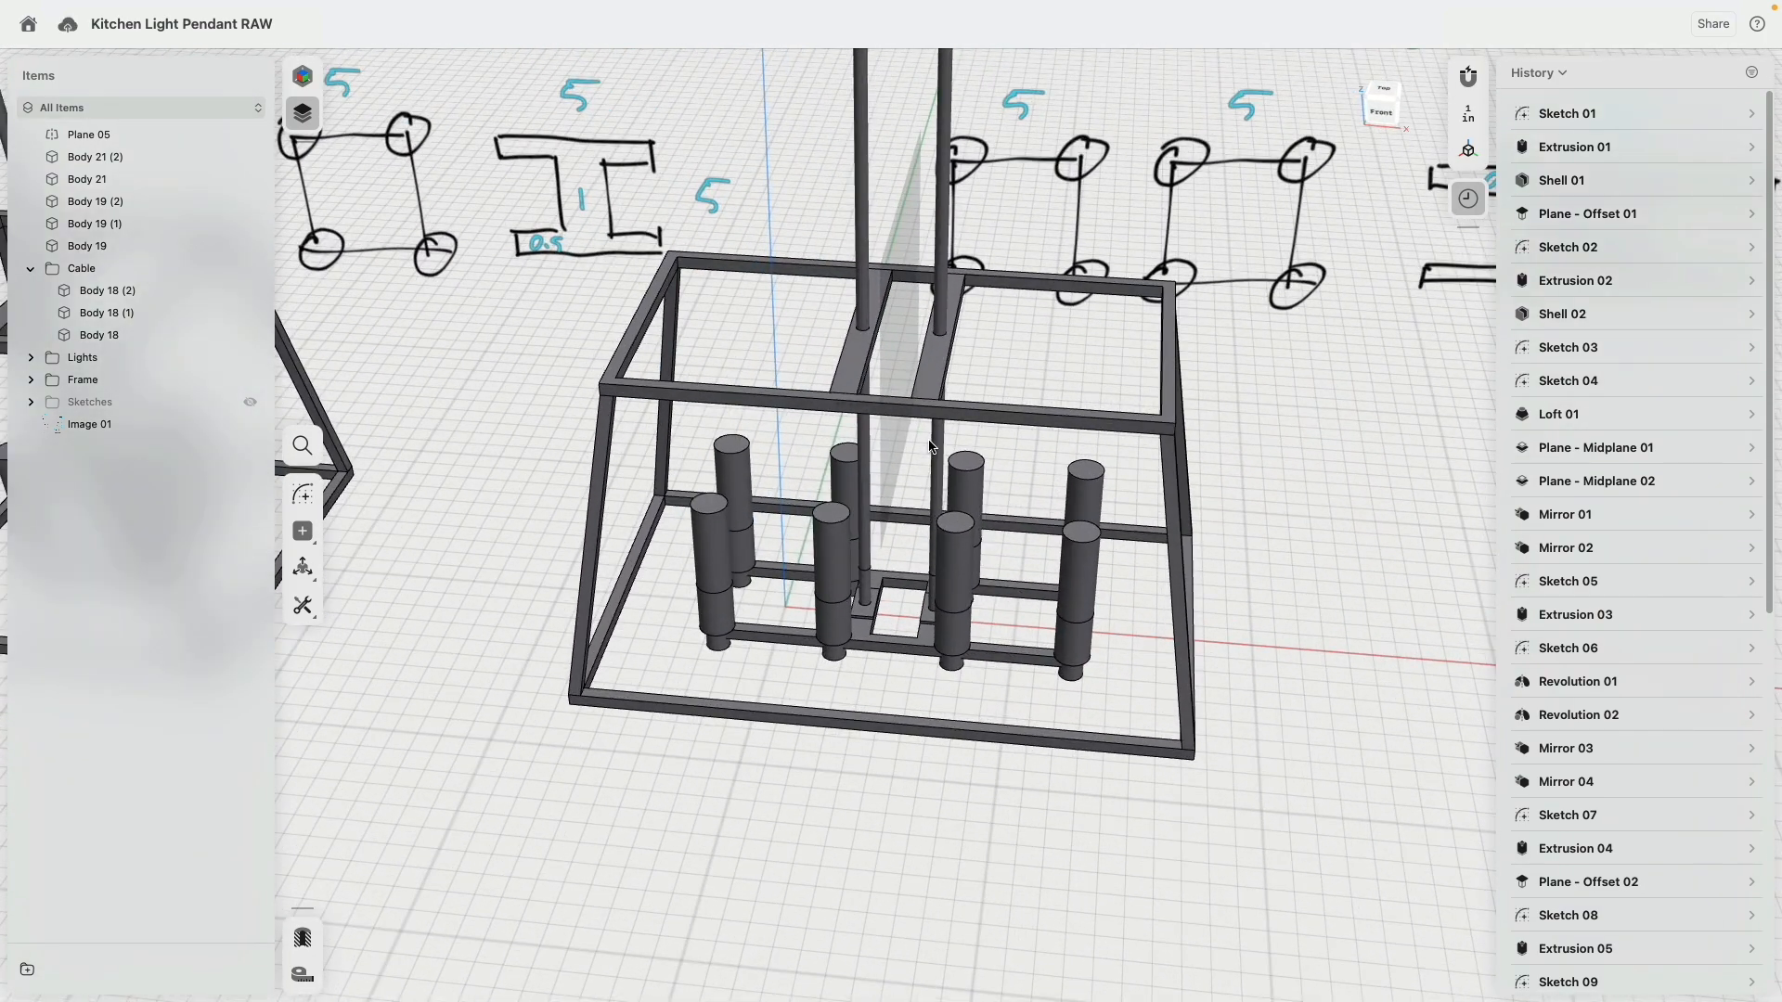
pyautogui.click(863, 334)
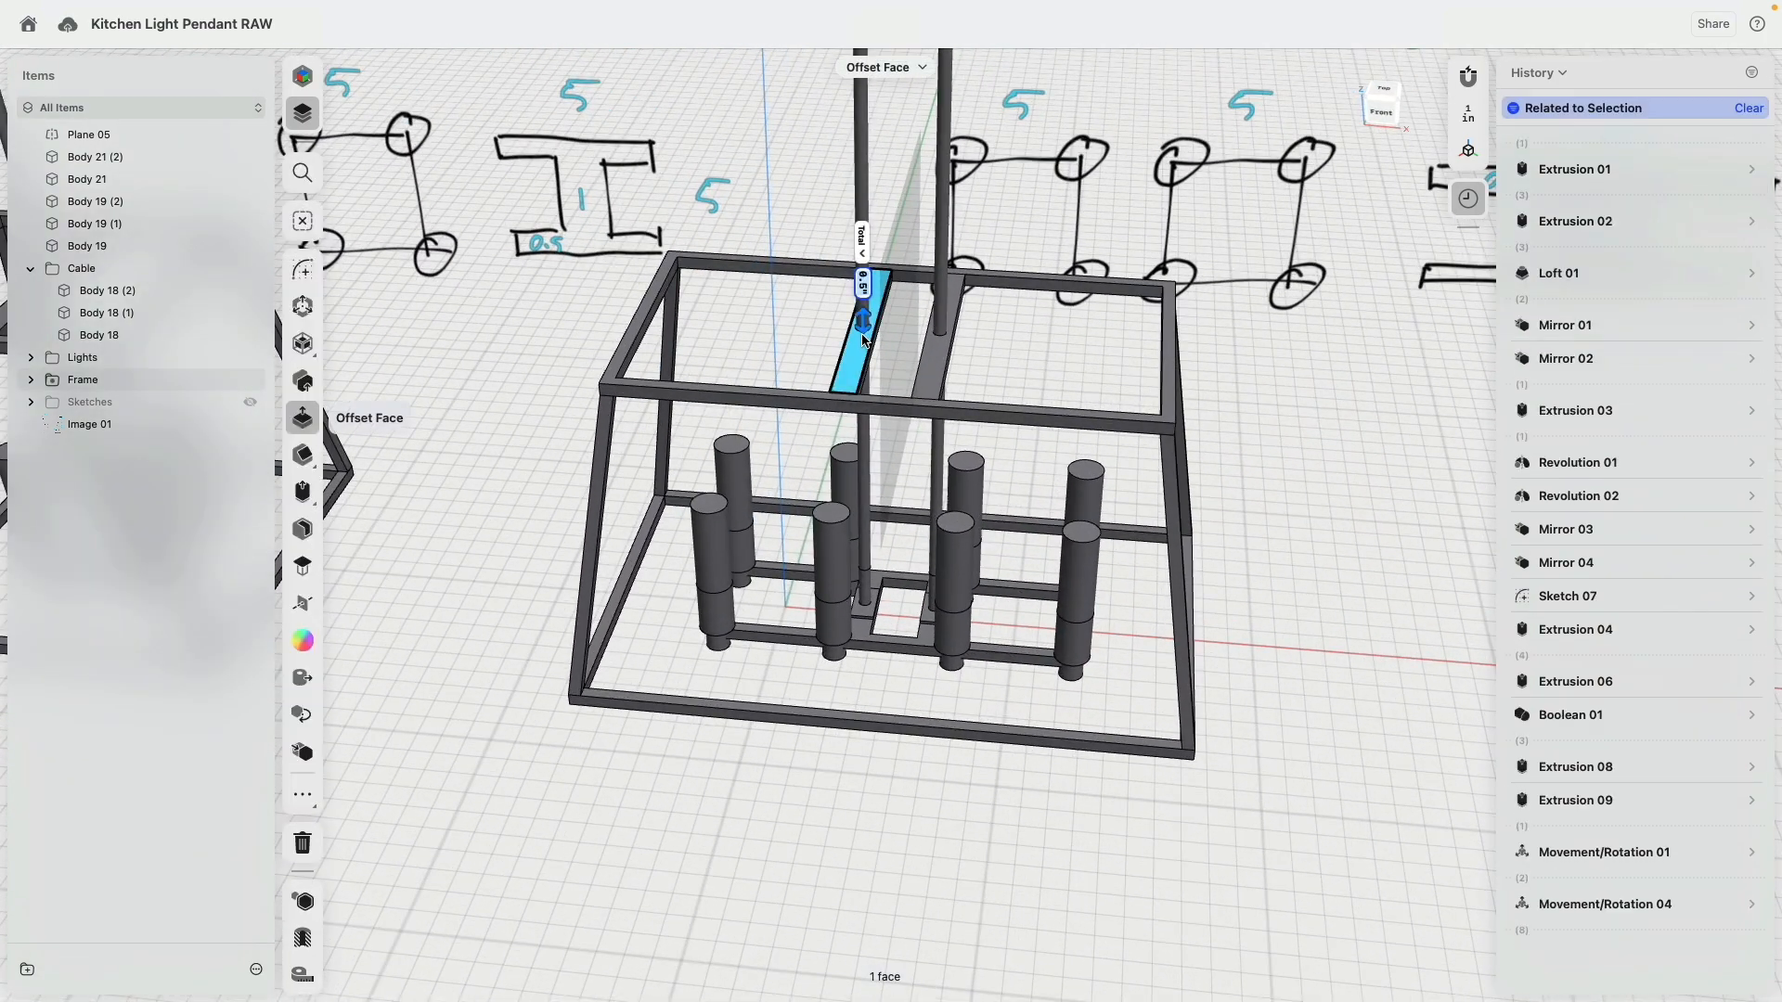
pyautogui.click(1586, 858)
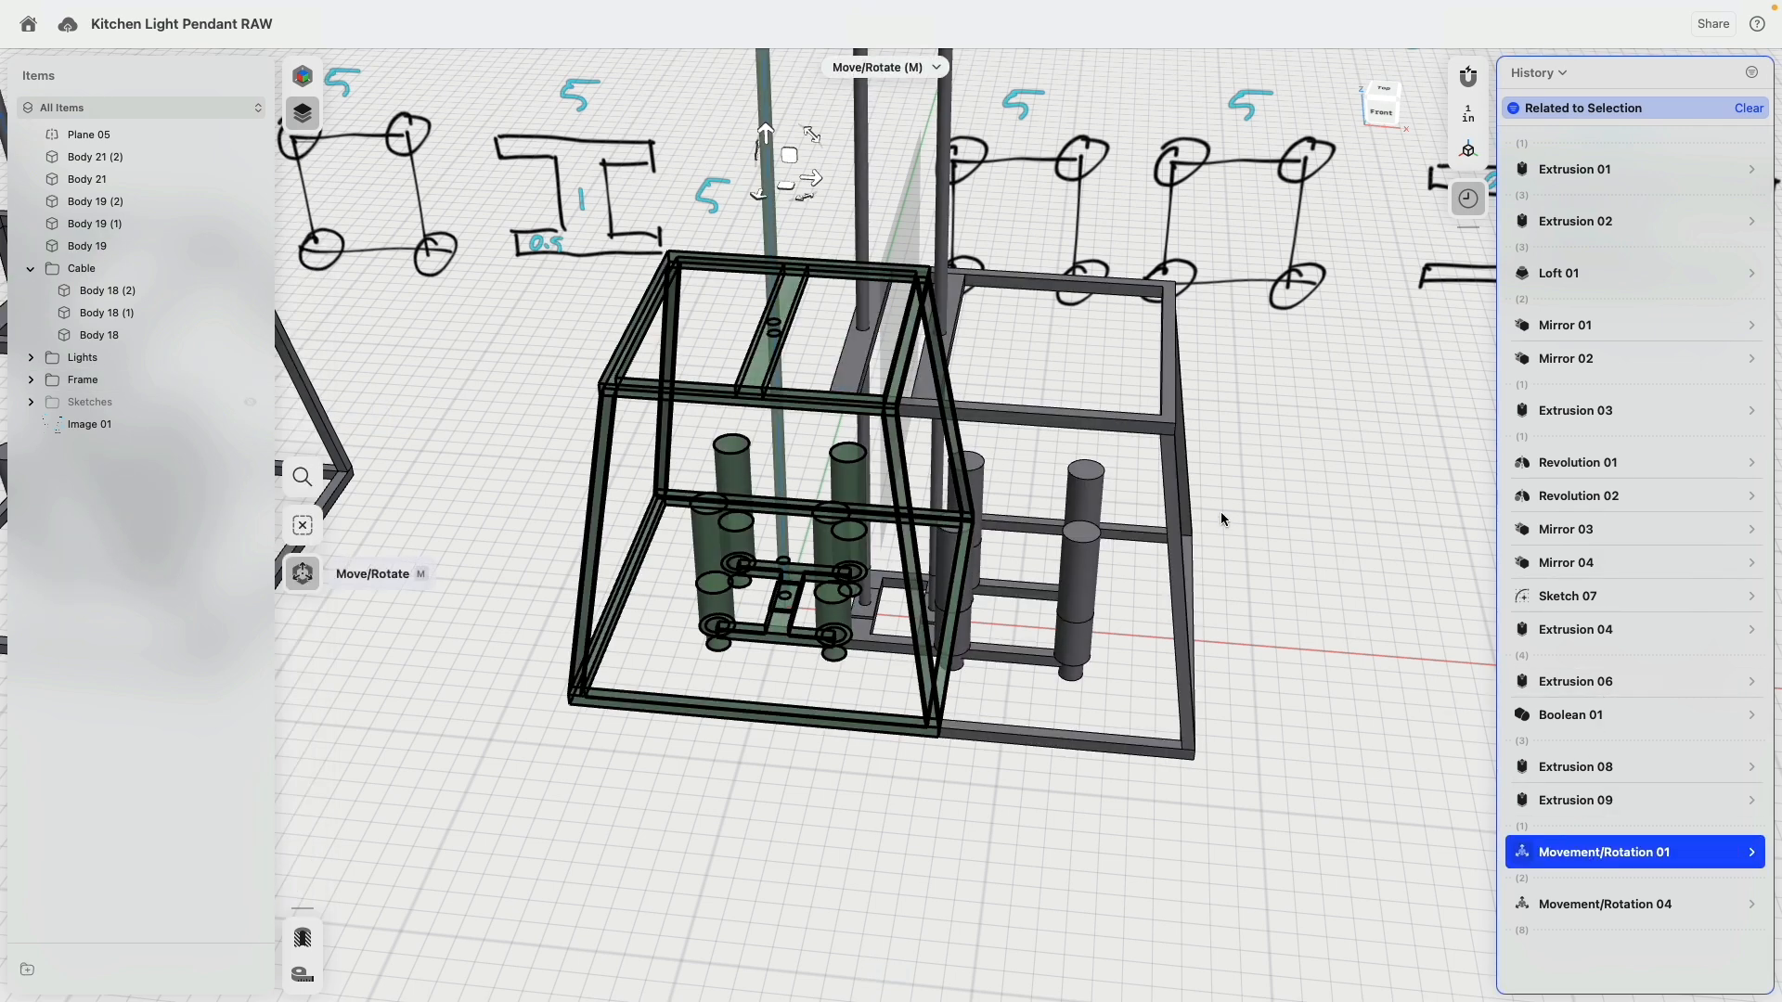
pyautogui.click(1584, 915)
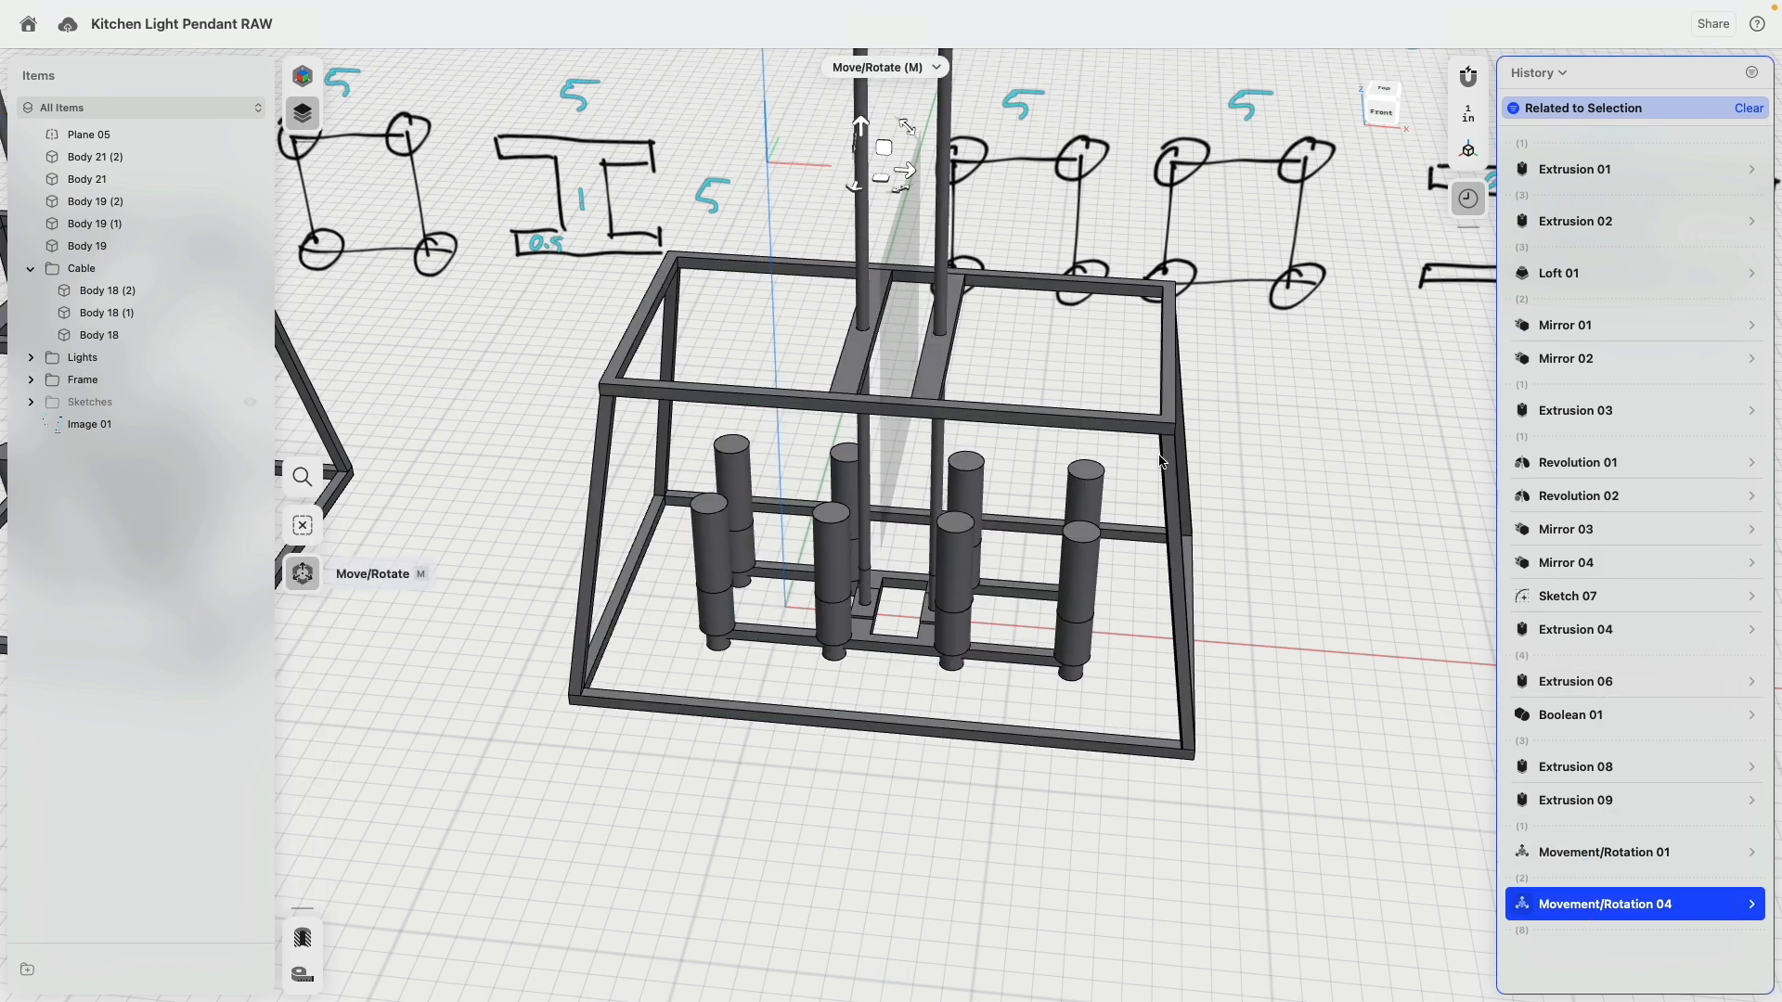
pyautogui.scroll(5, 974, 323)
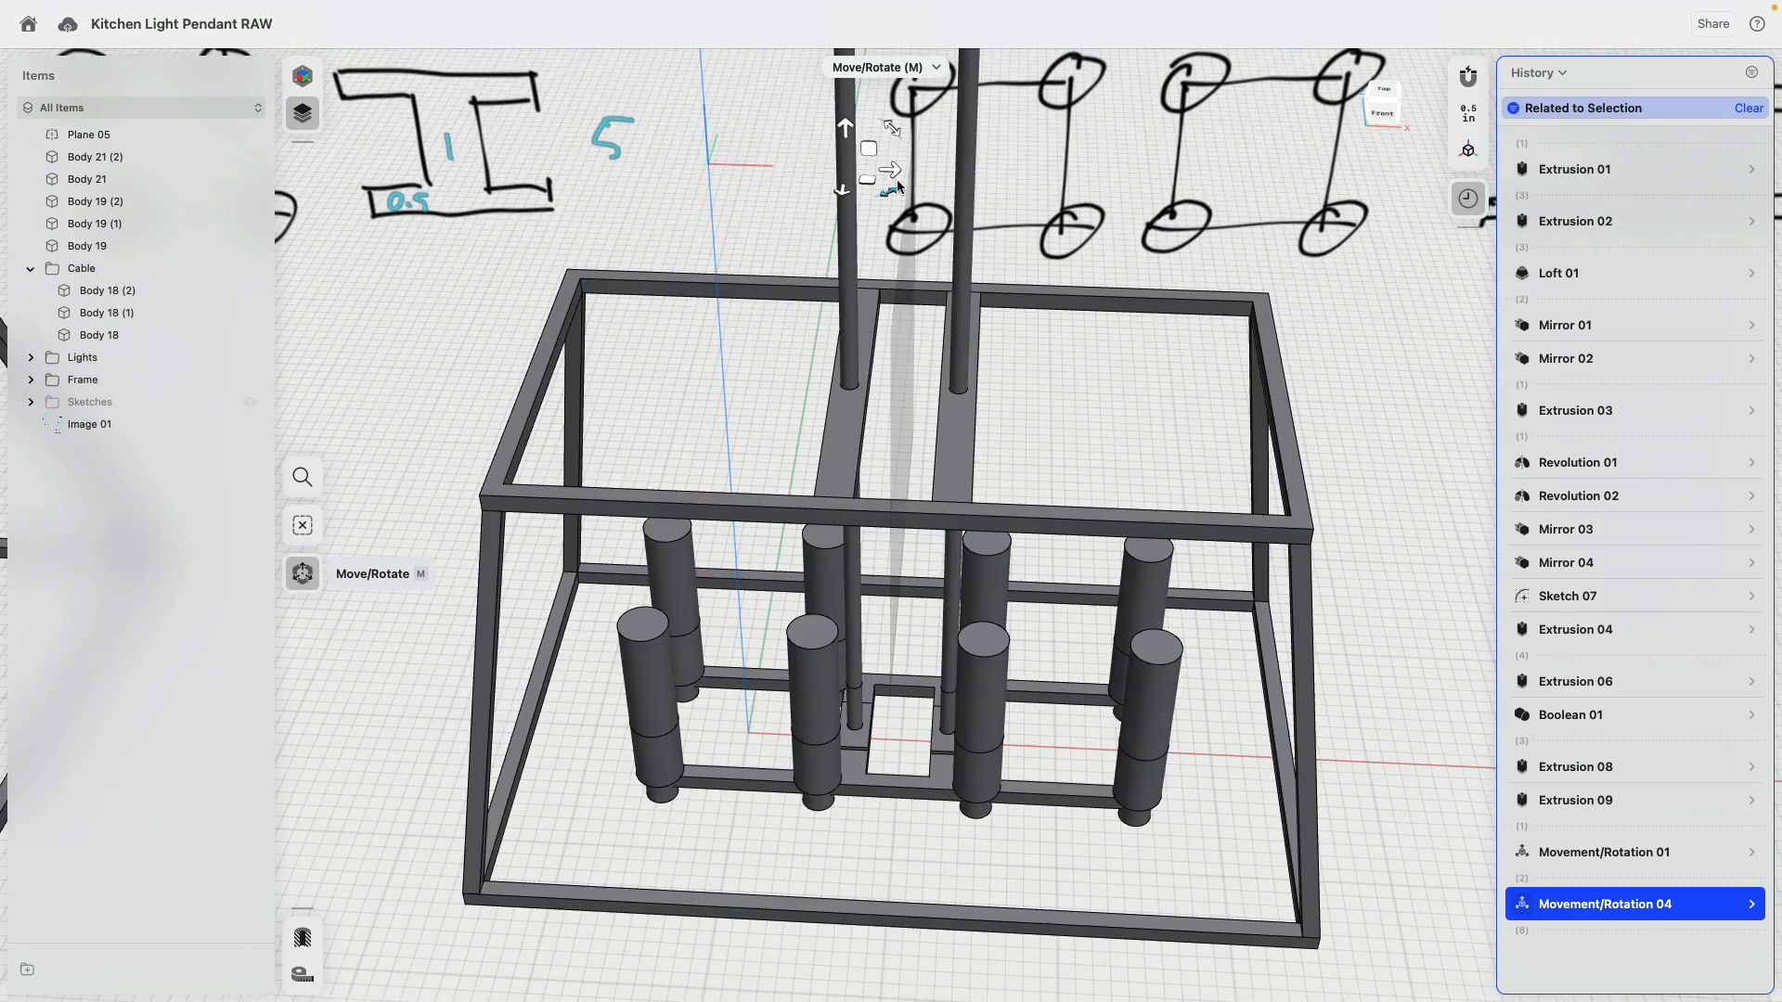
pyautogui.moveTo(883, 176)
pyautogui.mouseDown()
pyautogui.moveTo(781, 189)
pyautogui.moveTo(849, 177)
pyautogui.mouseUp()
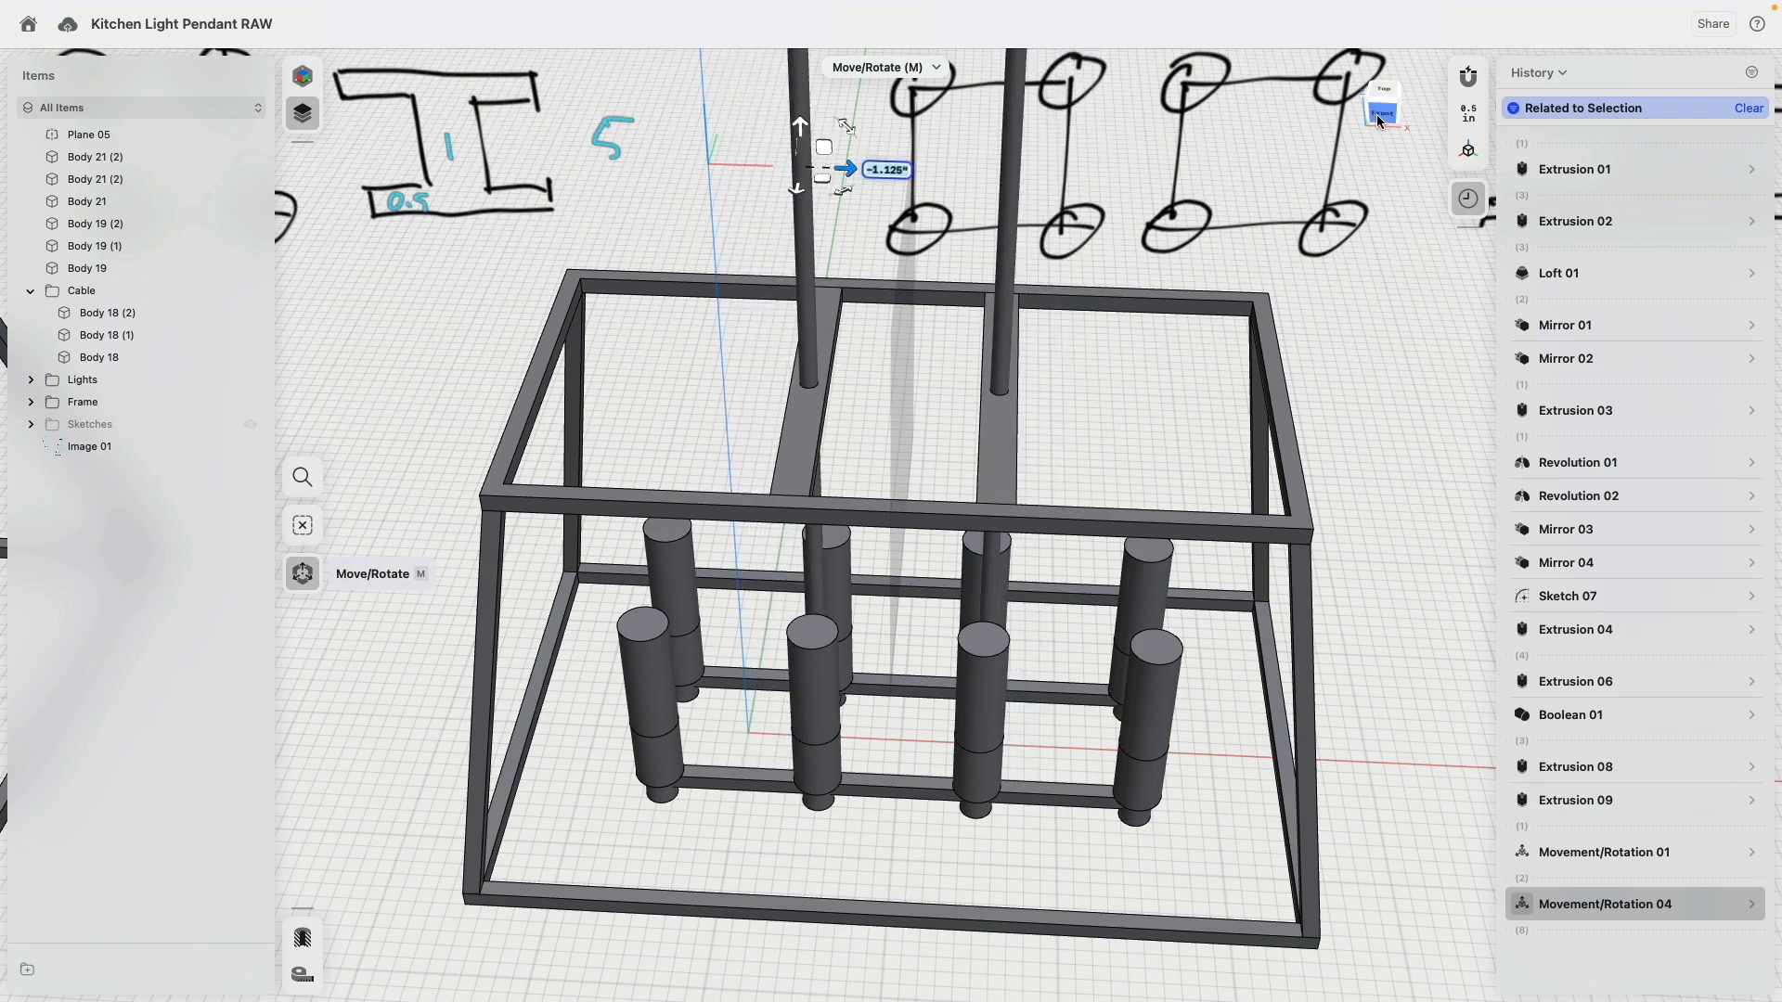
pyautogui.click(1380, 113)
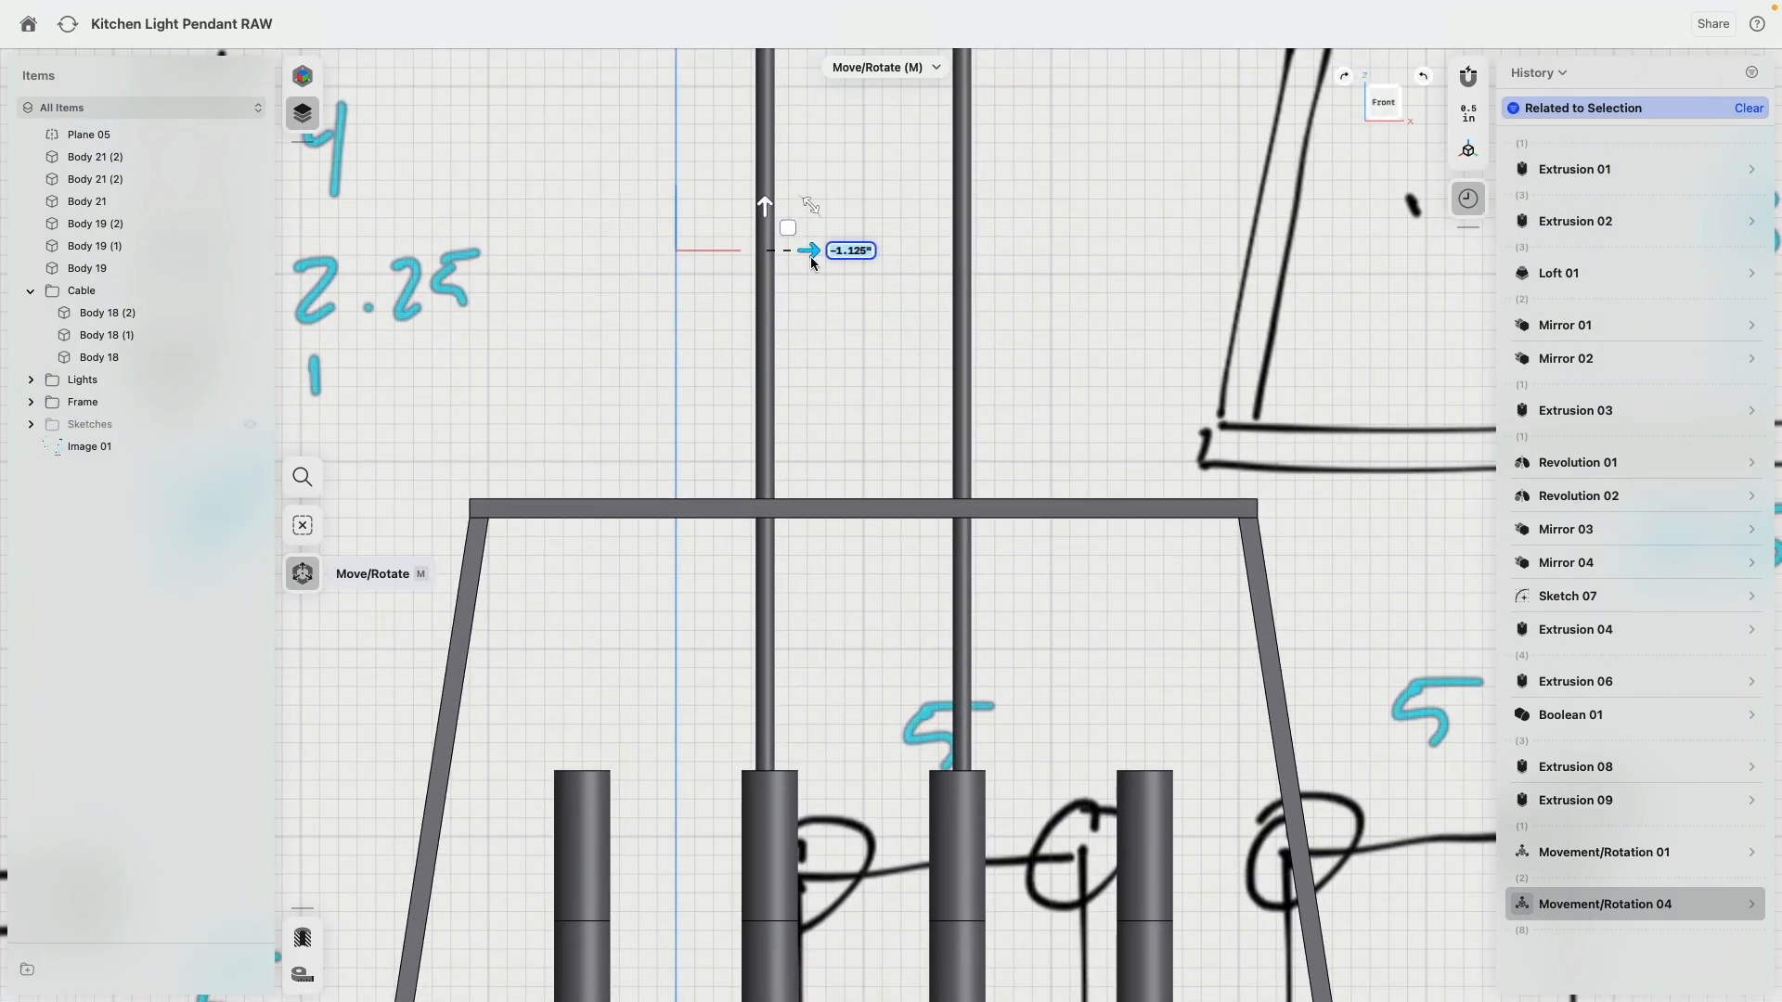
pyautogui.moveTo(816, 252); pyautogui.dragTo(818, 250)
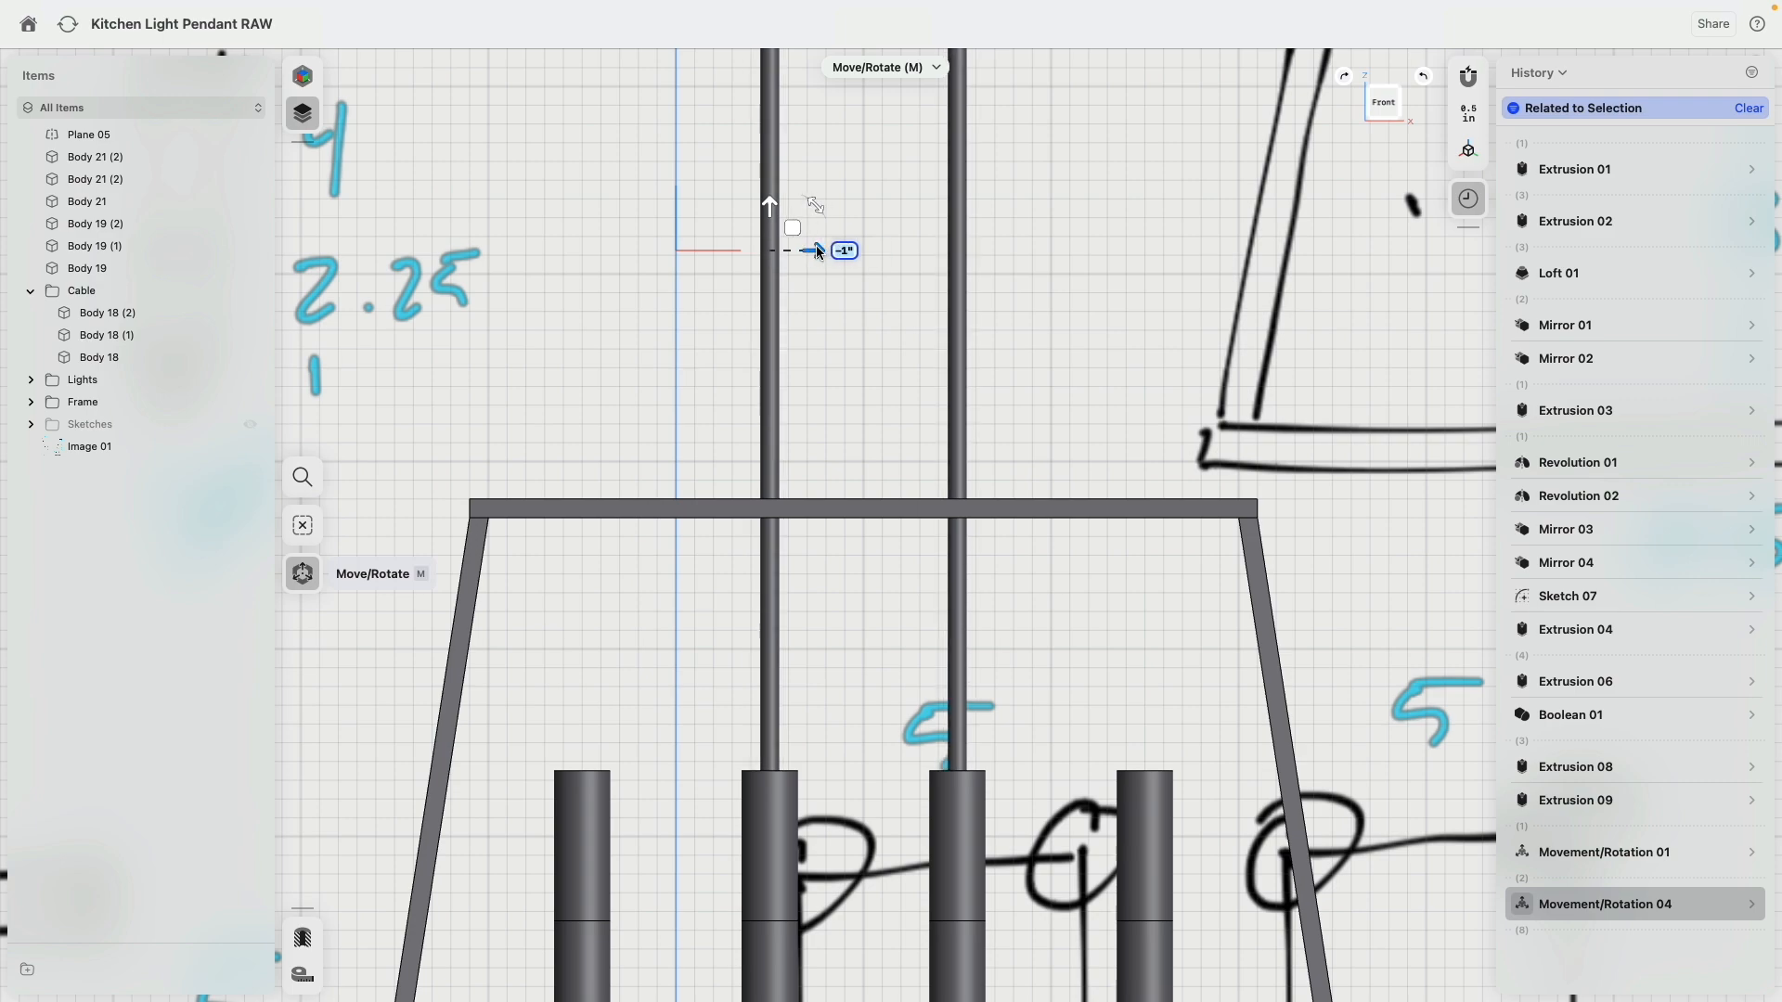
pyautogui.scroll(-5, 959, 349)
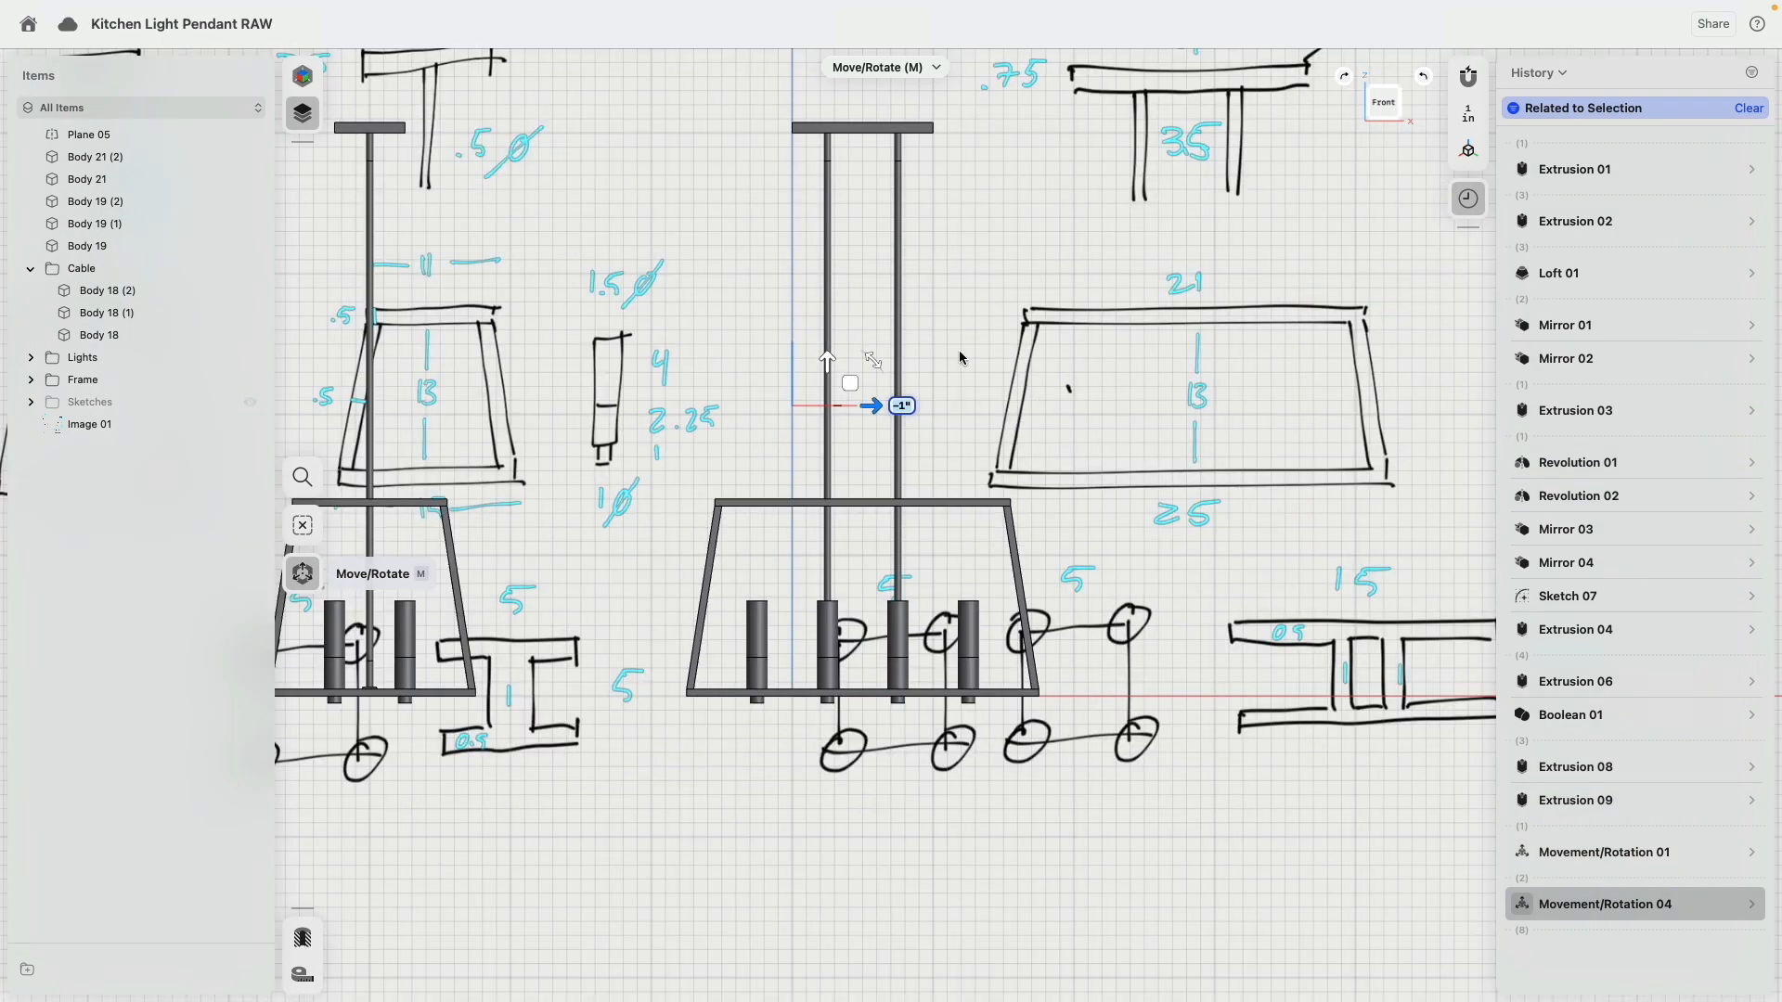
# Try a horizontal offset of 1.75" for Movement/Rotation 04 to bring the long pendant's two cables closer together.
pyautogui.moveTo(959, 349); pyautogui.dragTo(893, 505, button='right')
pyautogui.scroll(-3, 893, 504)
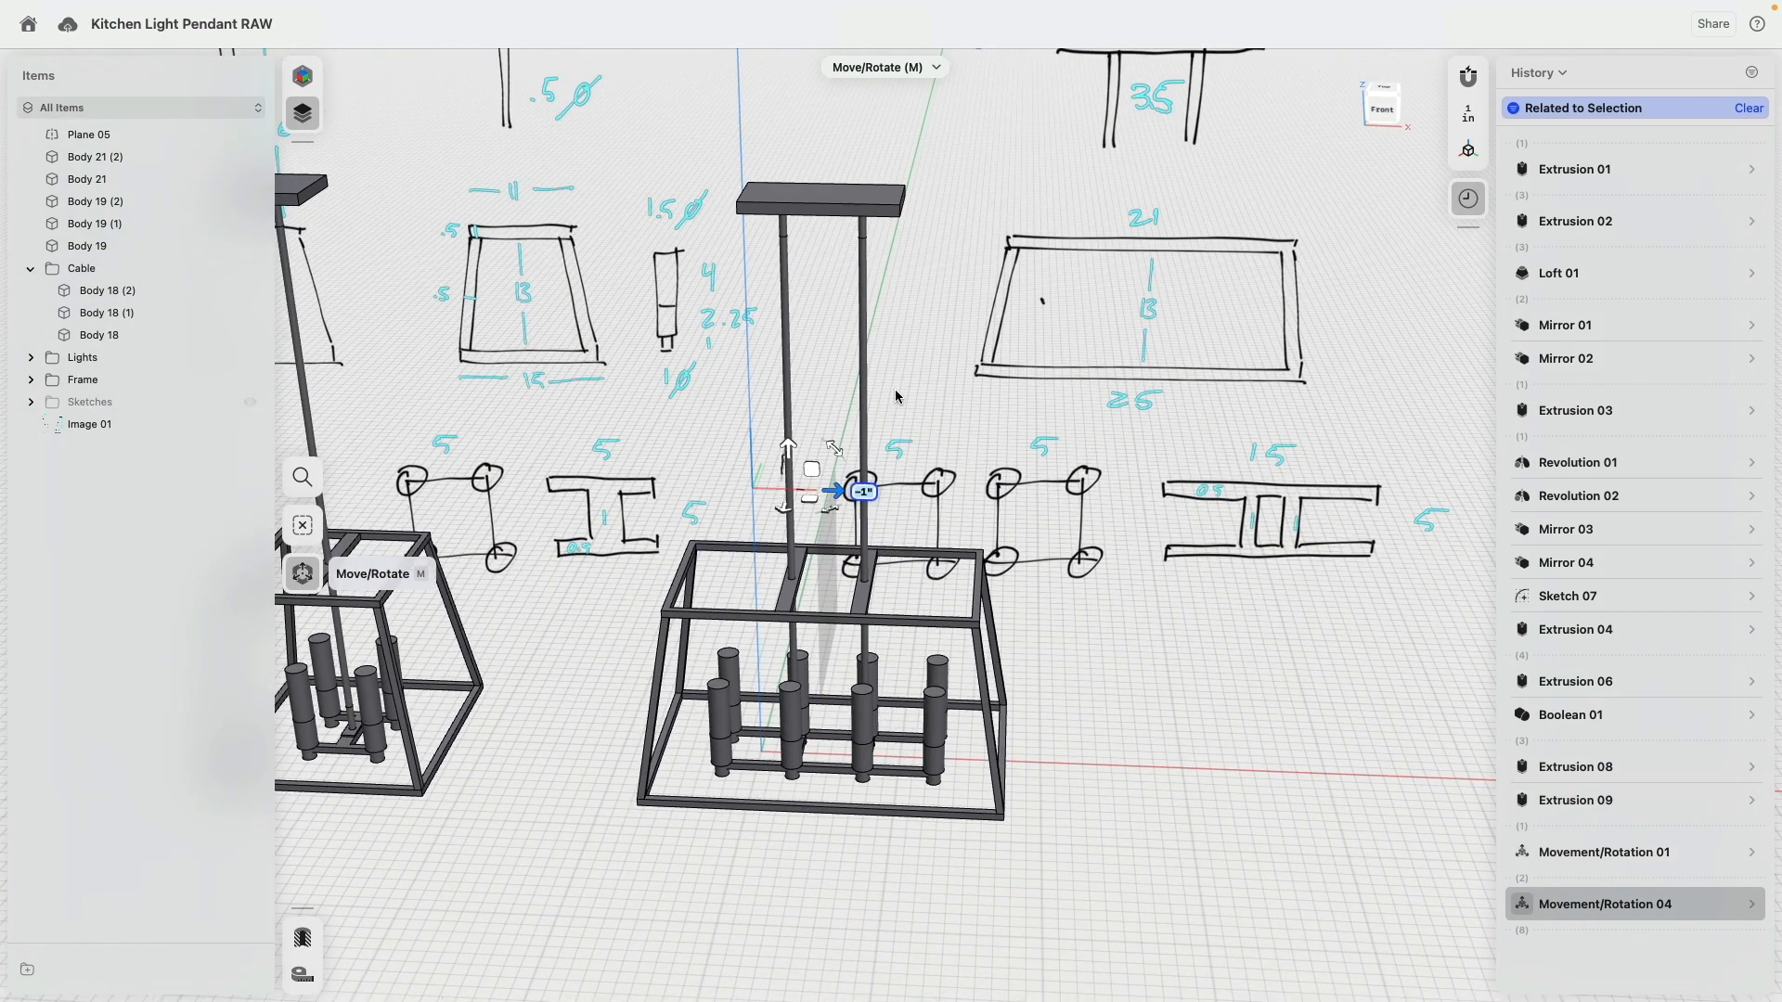
pyautogui.moveTo(847, 500); pyautogui.dragTo(863, 498)
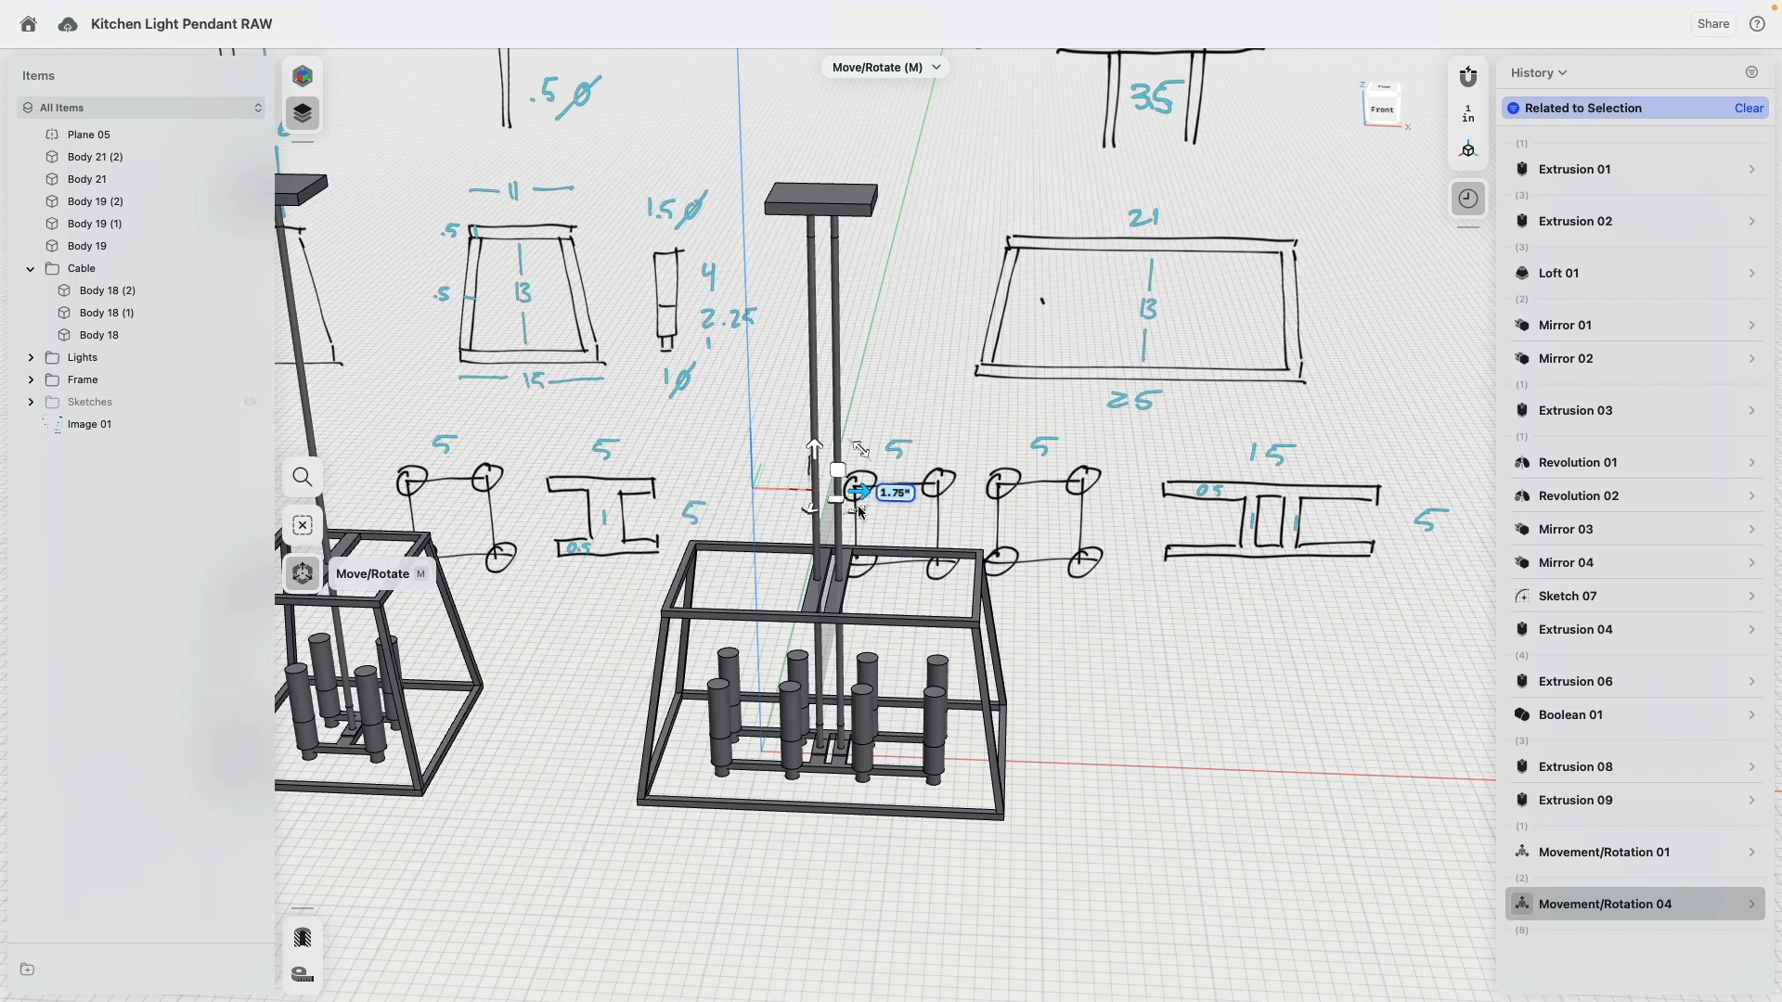
pyautogui.press('f')
pyautogui.scroll(-10, 774, 753)
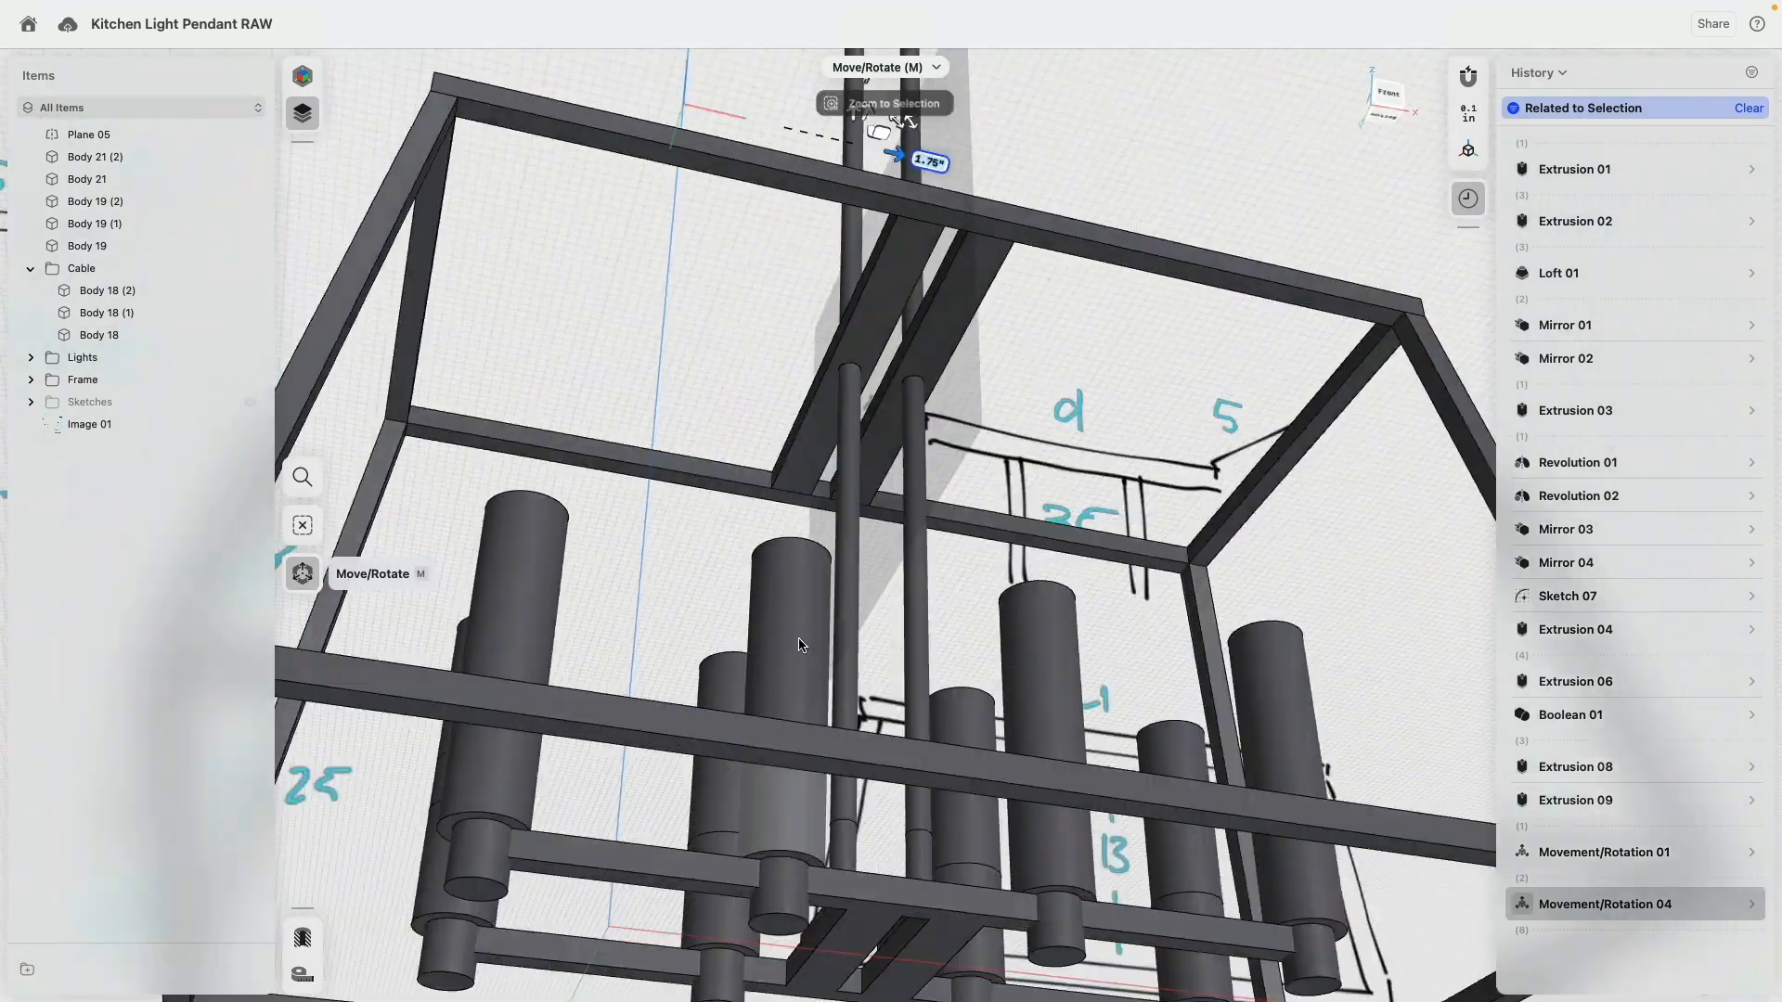
pyautogui.scroll(-5, 767, 739)
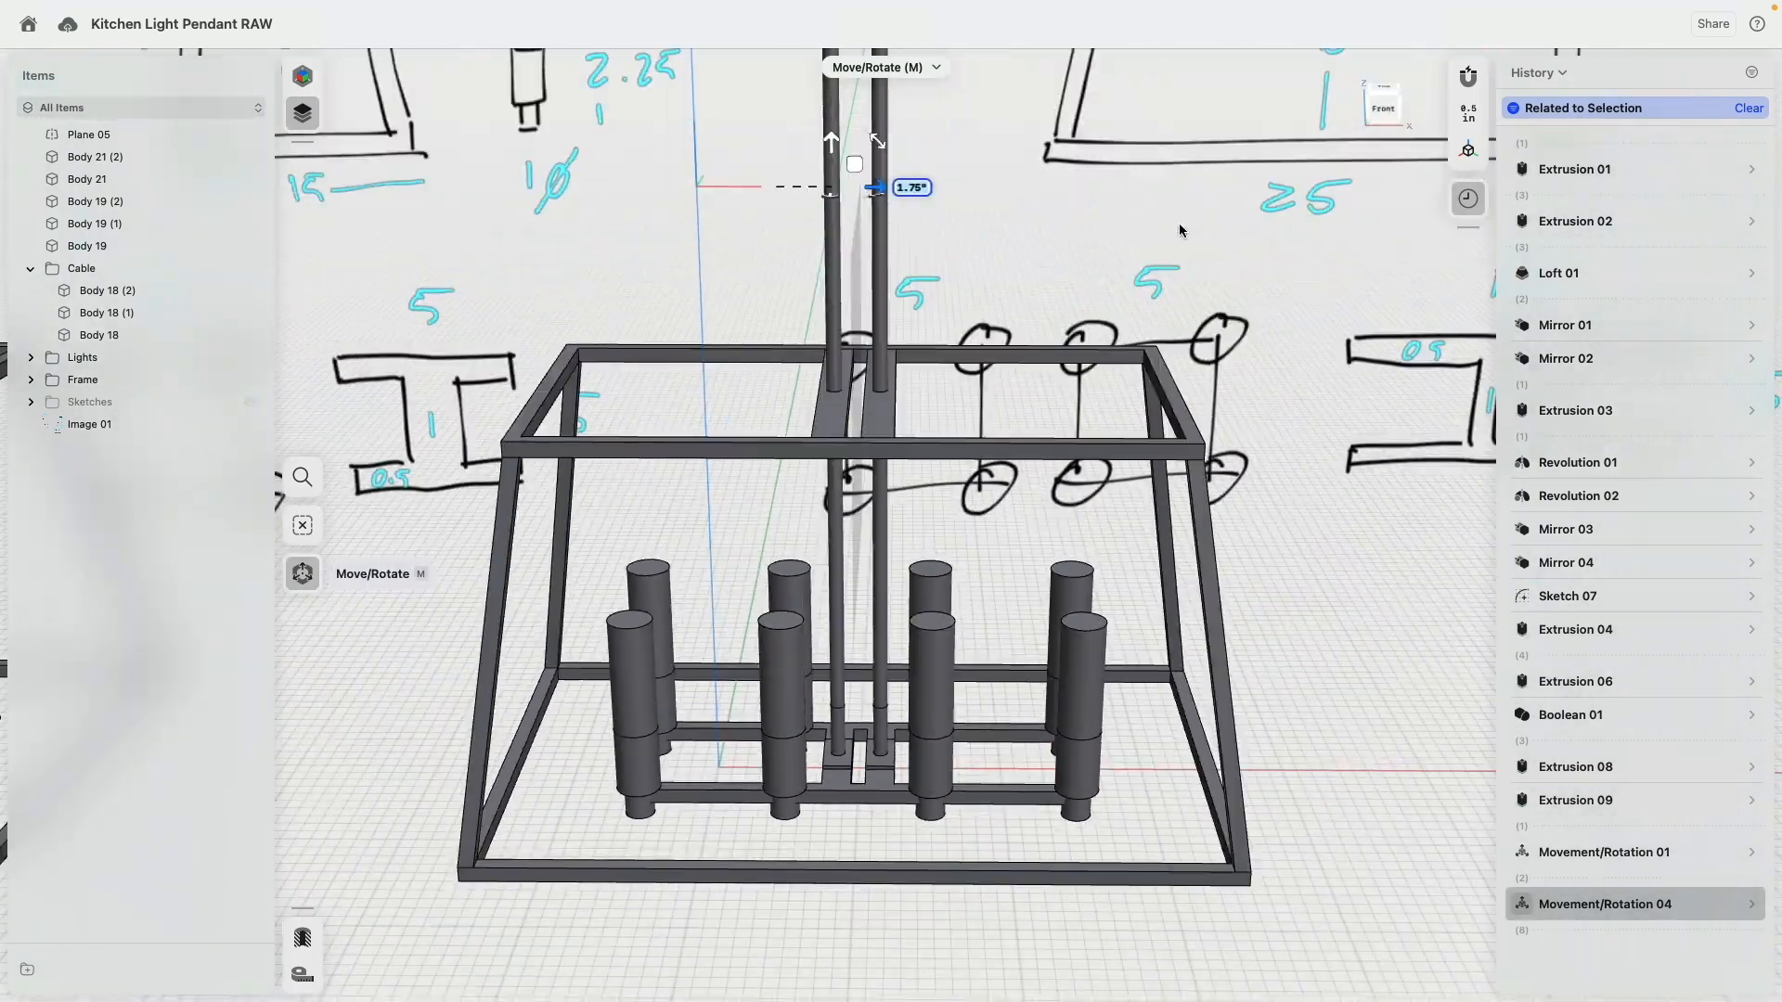
# Reduce the horizontal offset of Movement/Rotation 04 to space the long pendant's two cables and crosspieces slightly wider apart.
pyautogui.click(1383, 109)
pyautogui.scroll(5, 931, 376)
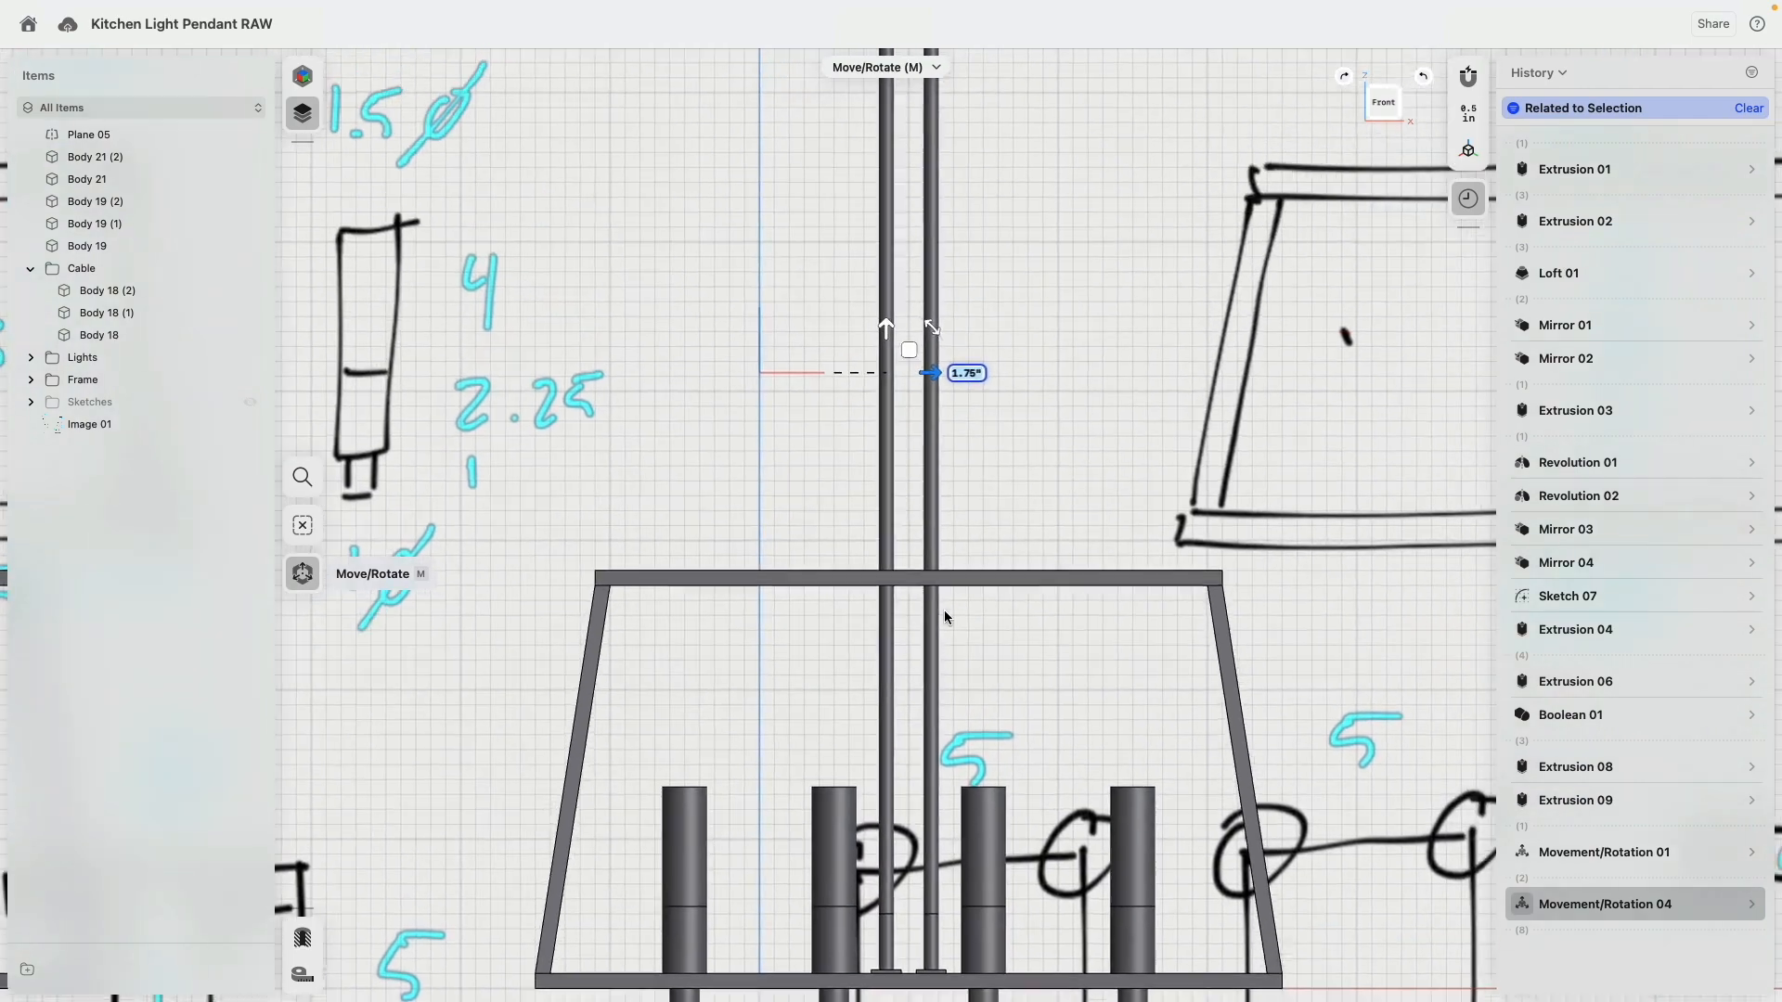
pyautogui.moveTo(931, 380); pyautogui.dragTo(915, 381)
pyautogui.scroll(-4, 940, 514)
pyautogui.moveTo(1016, 427); pyautogui.dragTo(1086, 537, button='right')
pyautogui.moveTo(1087, 645); pyautogui.dragTo(1027, 500, button='middle')
# Hide the reference sketch Image 01 and move Plane 05 into the Sketches folder.
pyautogui.click(1027, 501)
pyautogui.scroll(-3, 1027, 502)
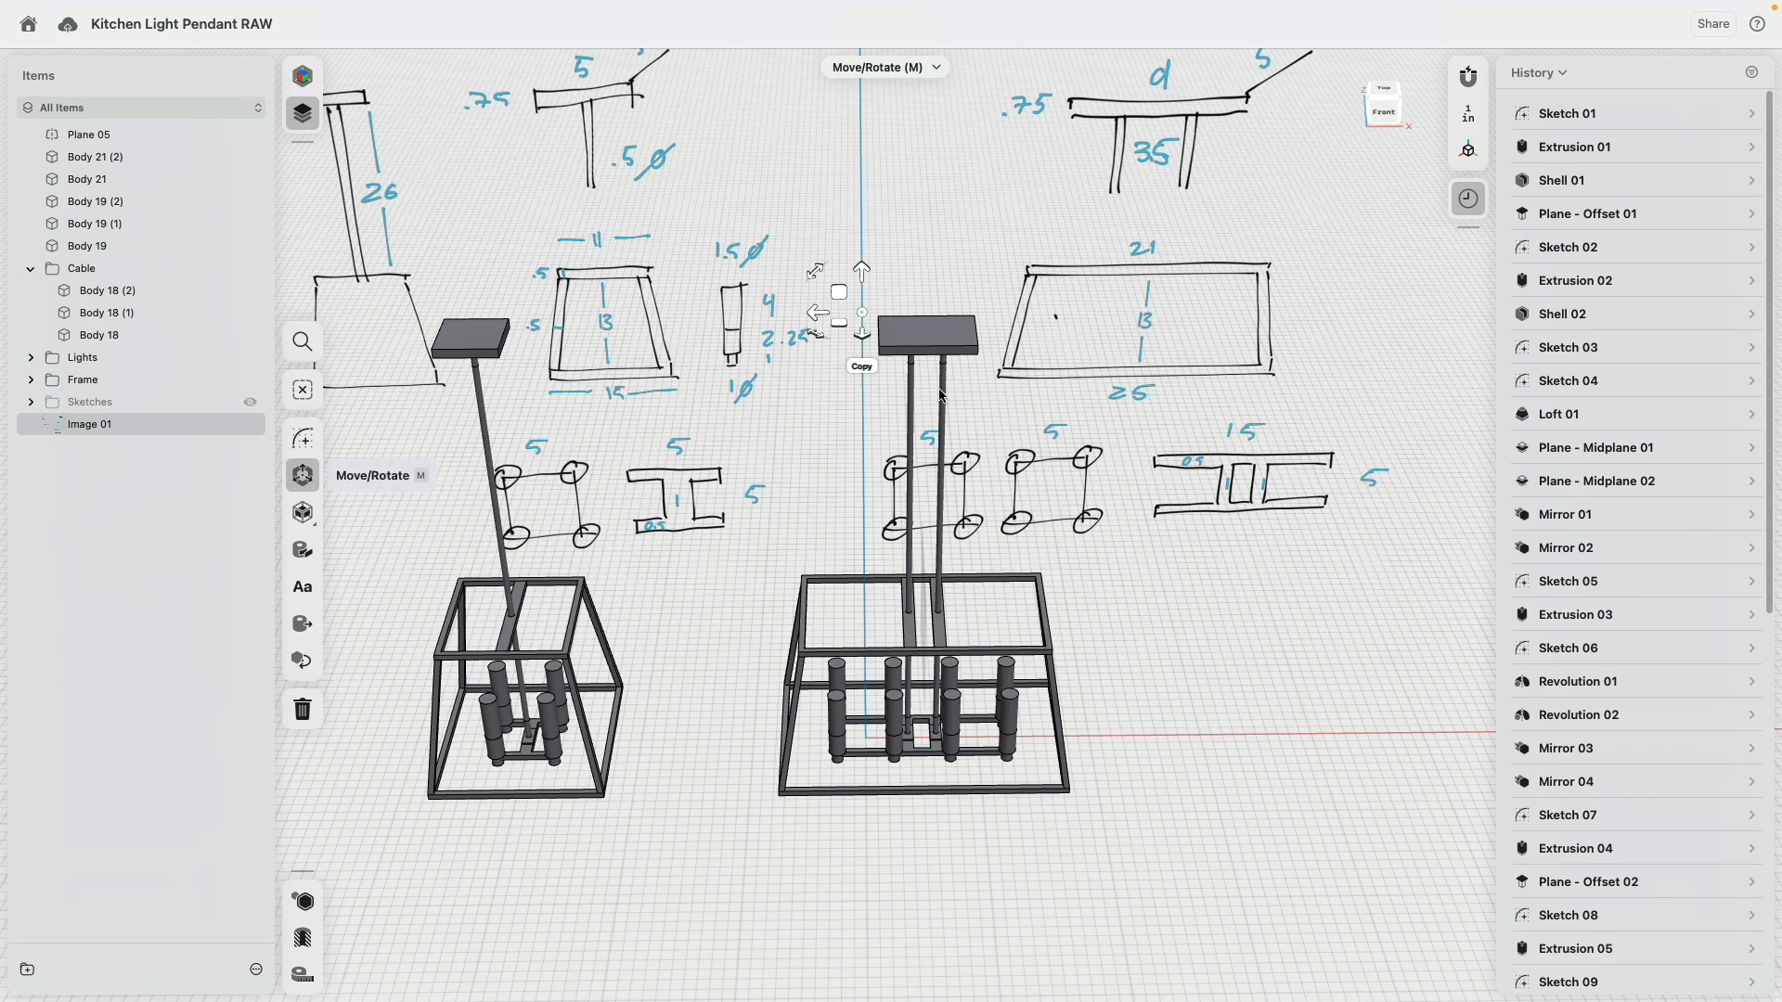
pyautogui.click(249, 424)
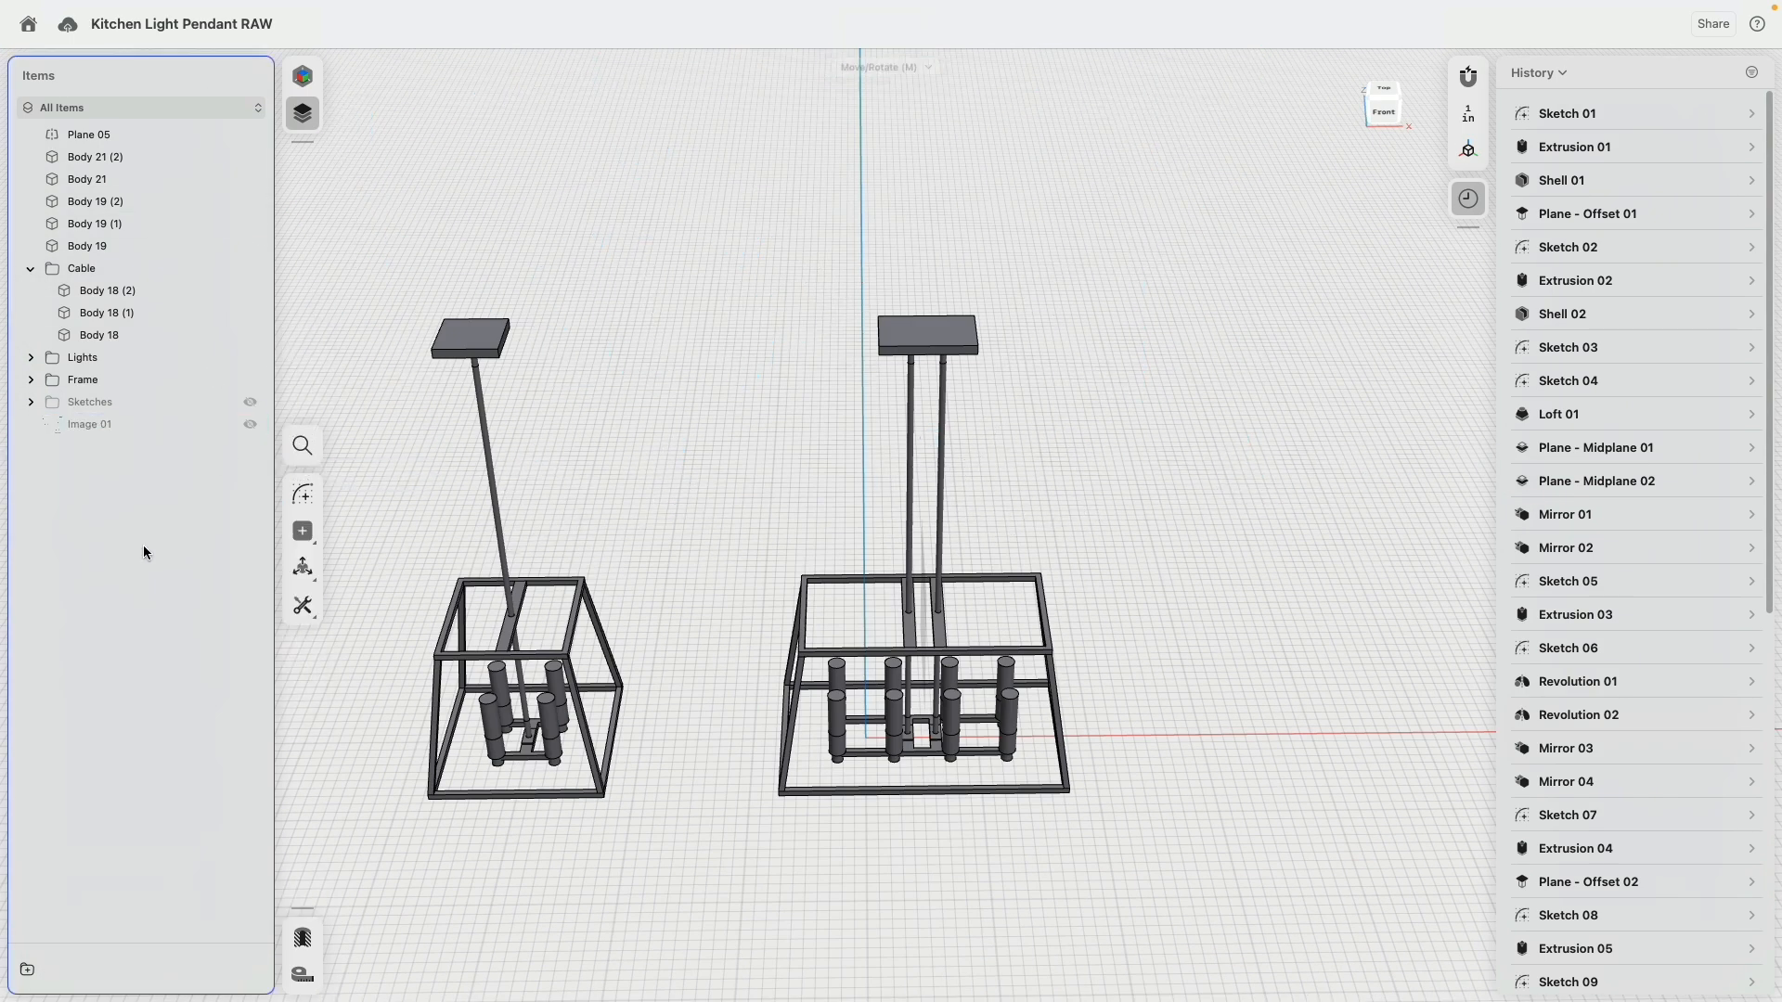
pyautogui.click(27, 268)
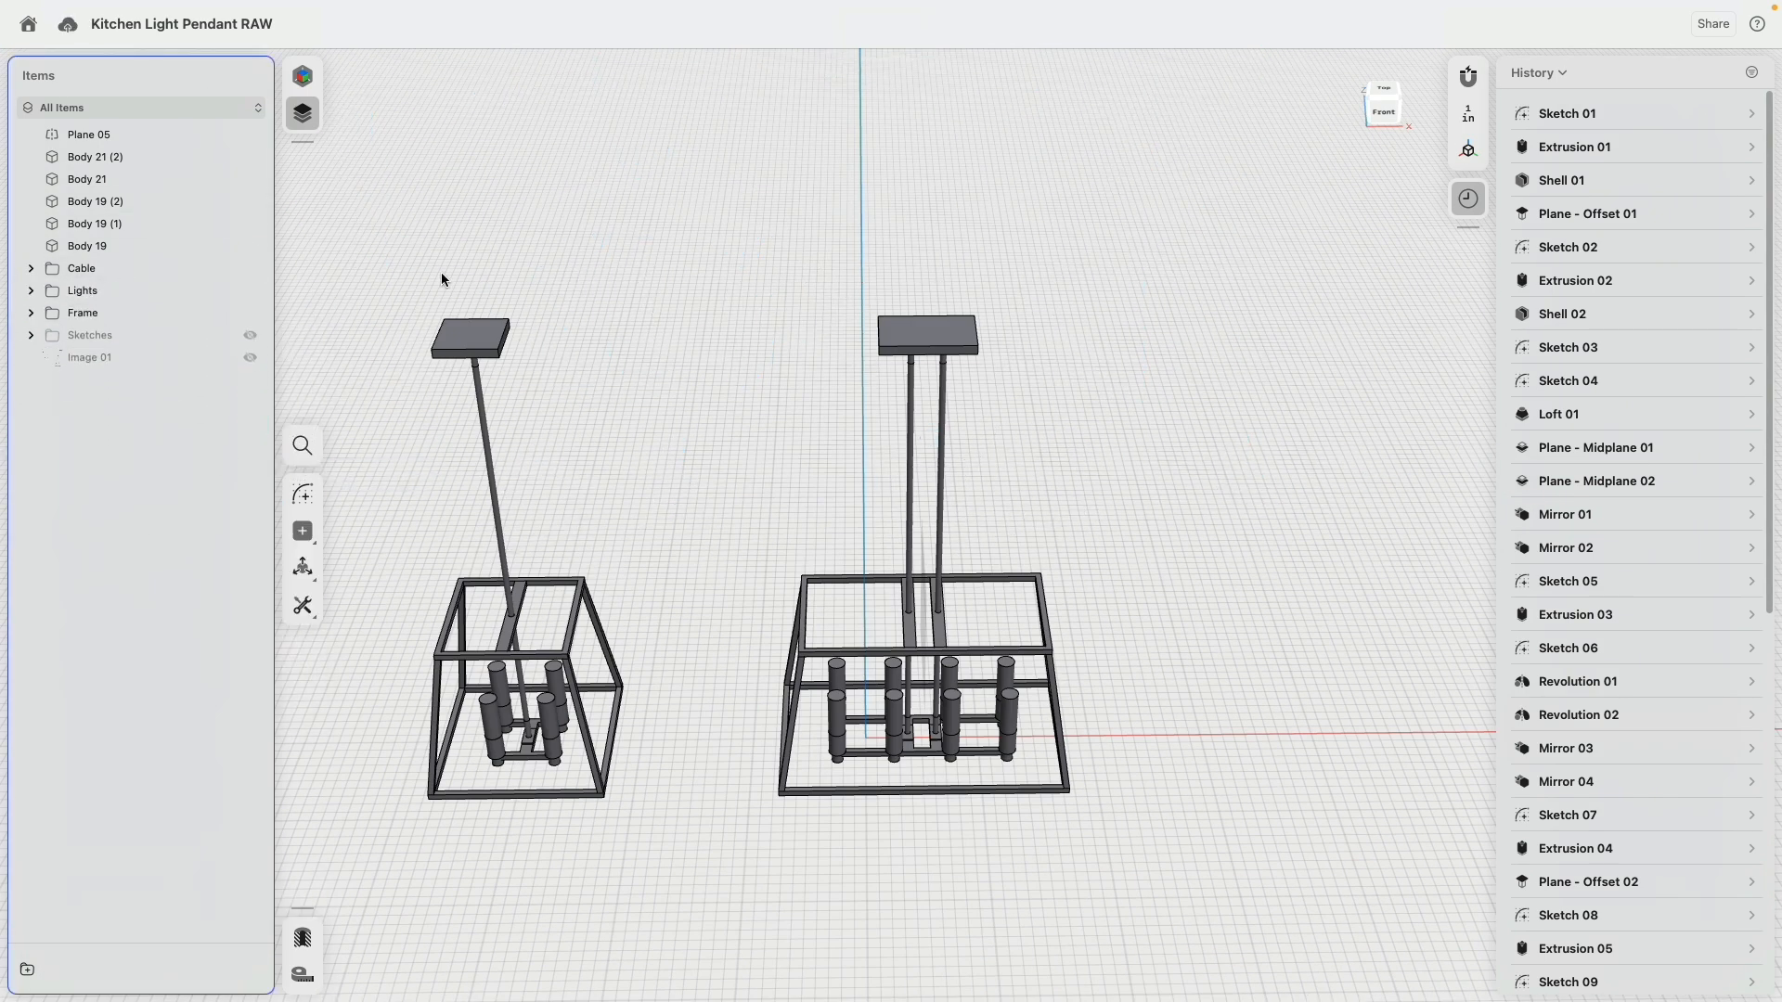
pyautogui.moveTo(384, 234); pyautogui.dragTo(808, 338)
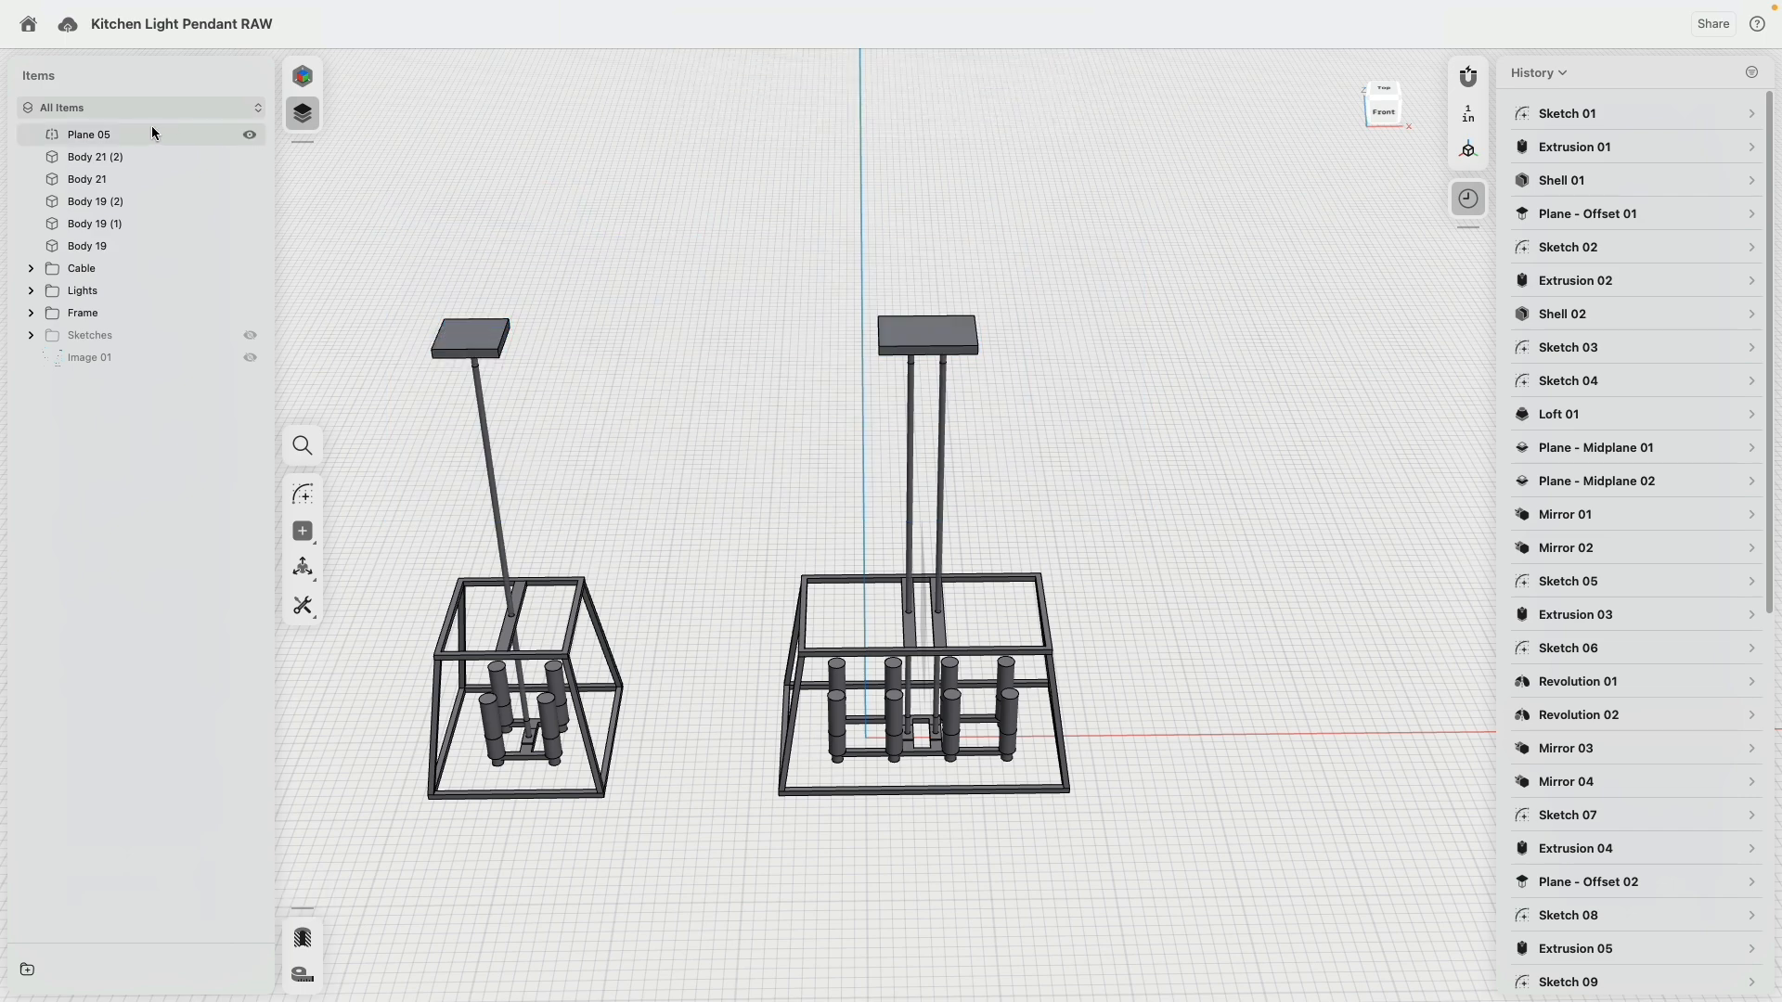
pyautogui.moveTo(153, 133)
pyautogui.mouseDown()
pyautogui.moveTo(111, 132)
pyautogui.moveTo(119, 334)
pyautogui.mouseUp()
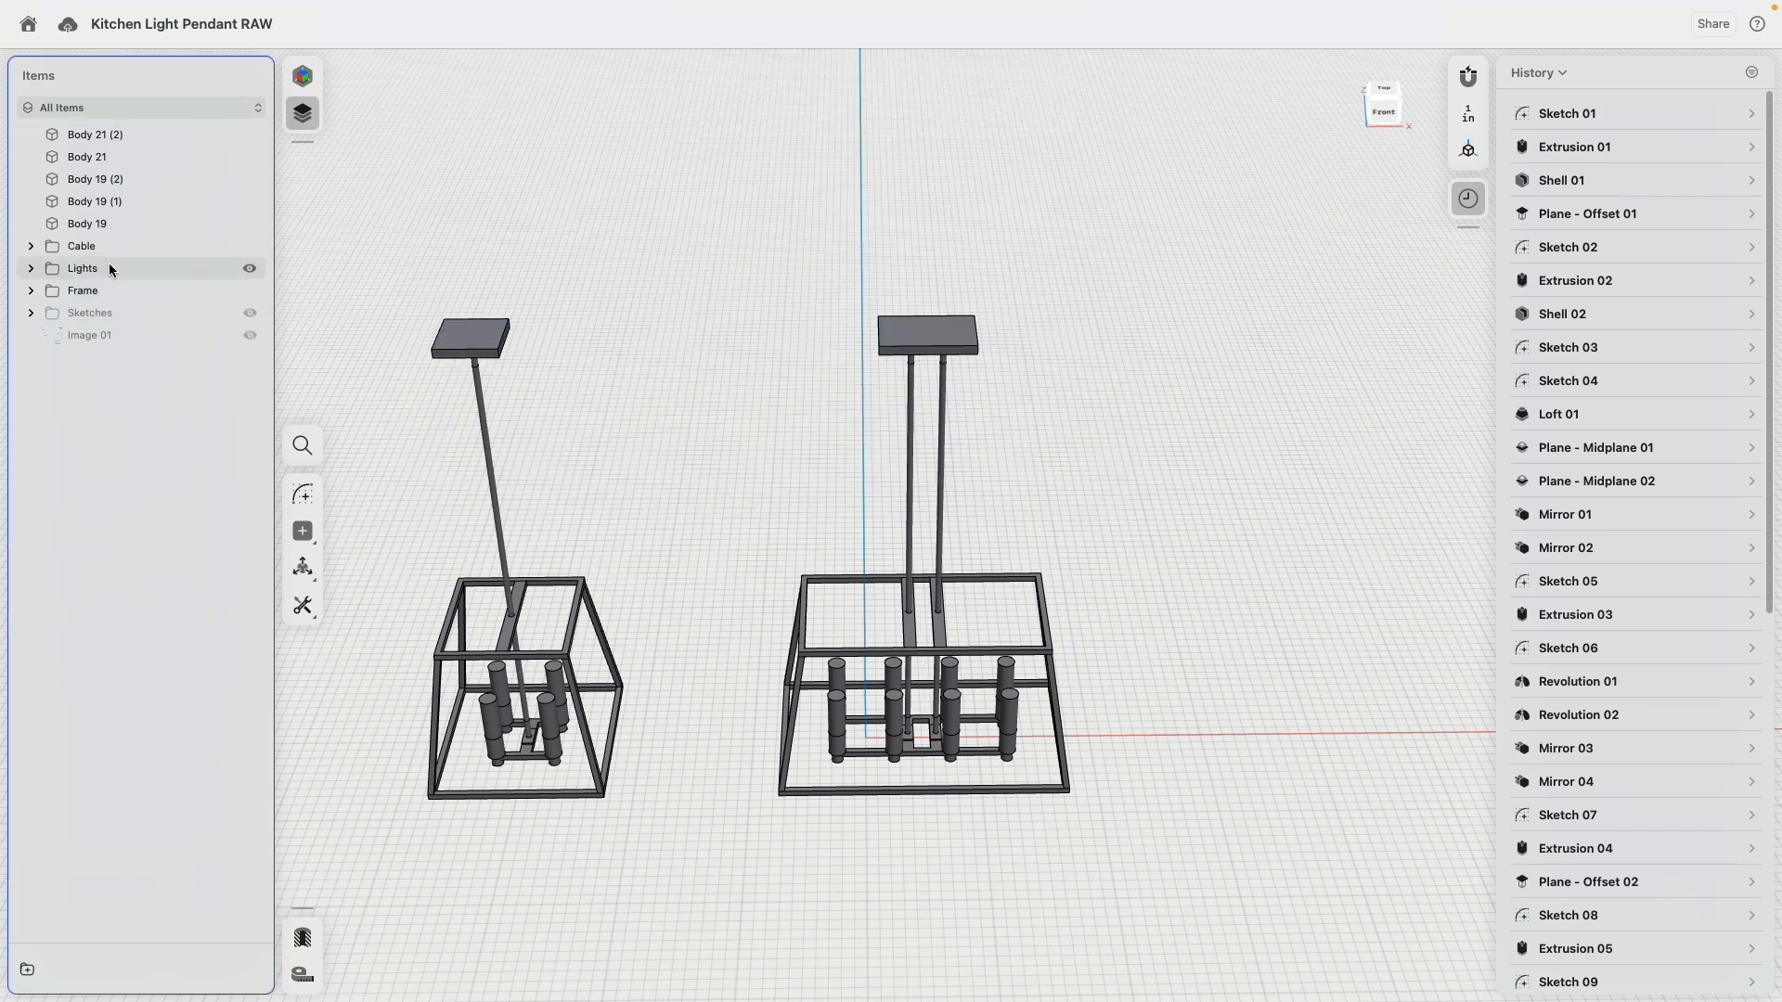
# Move the five loose bodies, Body 19 to Body 21 (2), into the Cable folder.
pyautogui.click(92, 224)
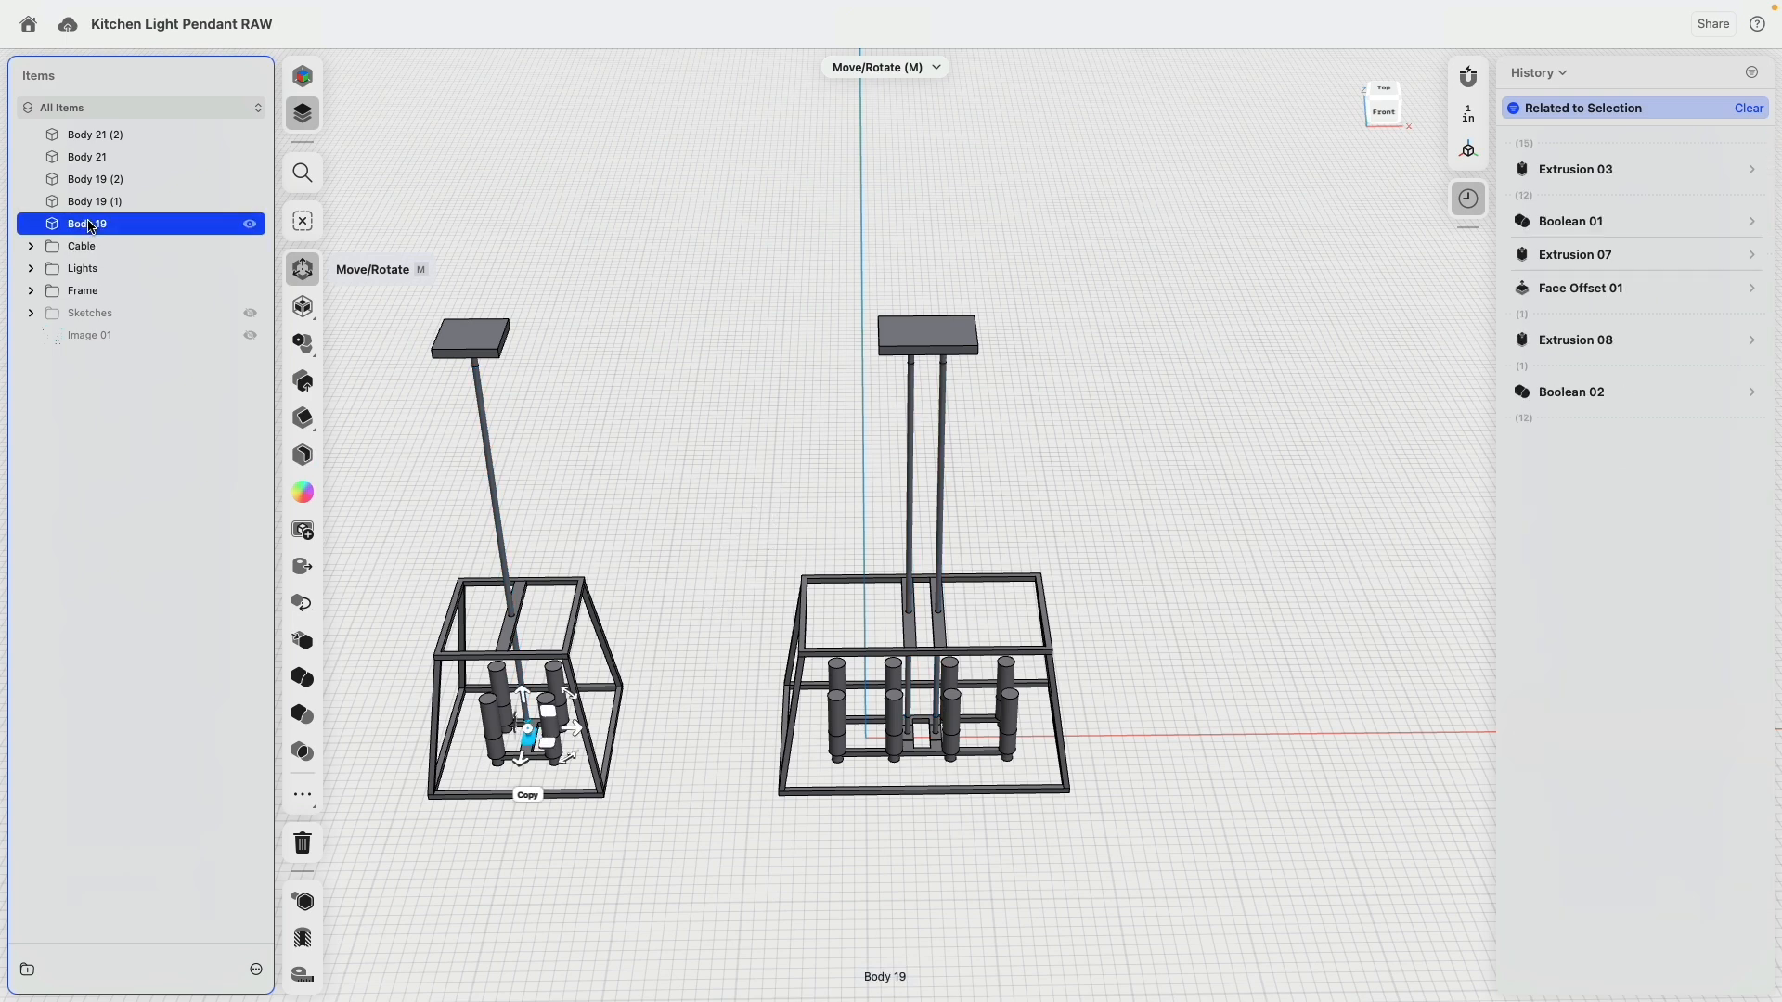
pyautogui.keyDown('shift'); pyautogui.click(93, 179); pyautogui.keyUp('shift')
pyautogui.keyDown('shift'); pyautogui.click(81, 158); pyautogui.keyUp('shift')
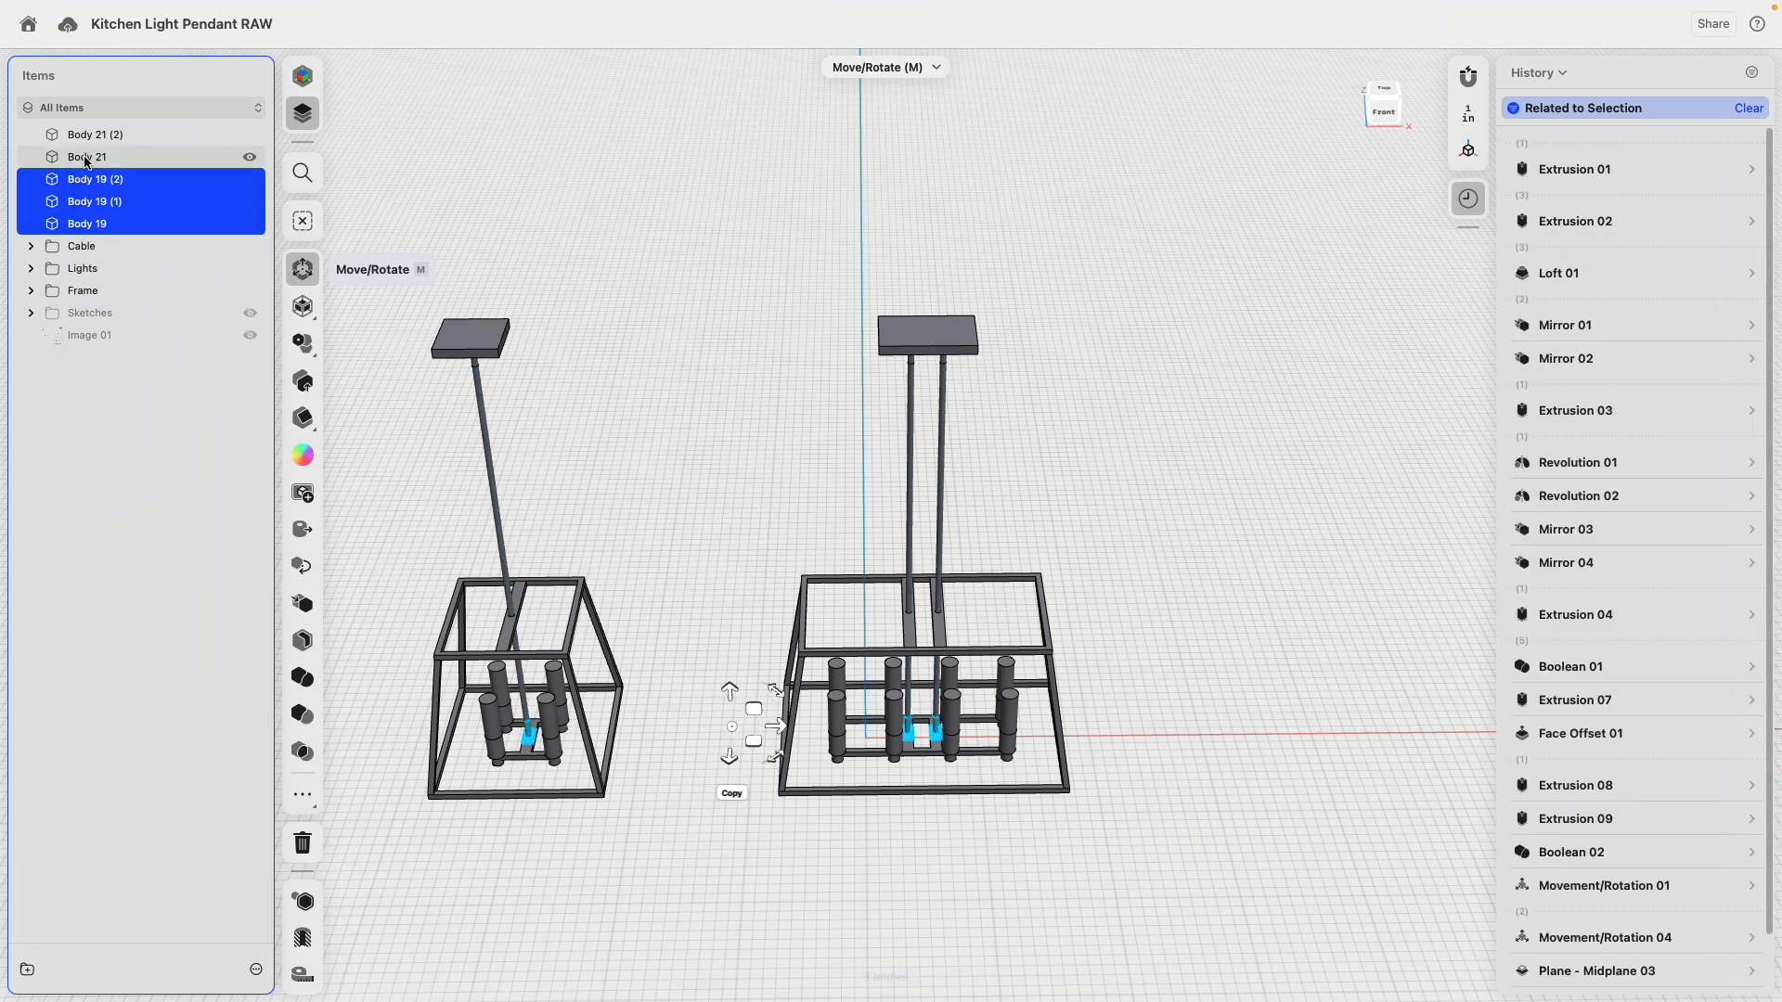
pyautogui.keyDown('shift'); pyautogui.click(83, 135); pyautogui.keyUp('shift')
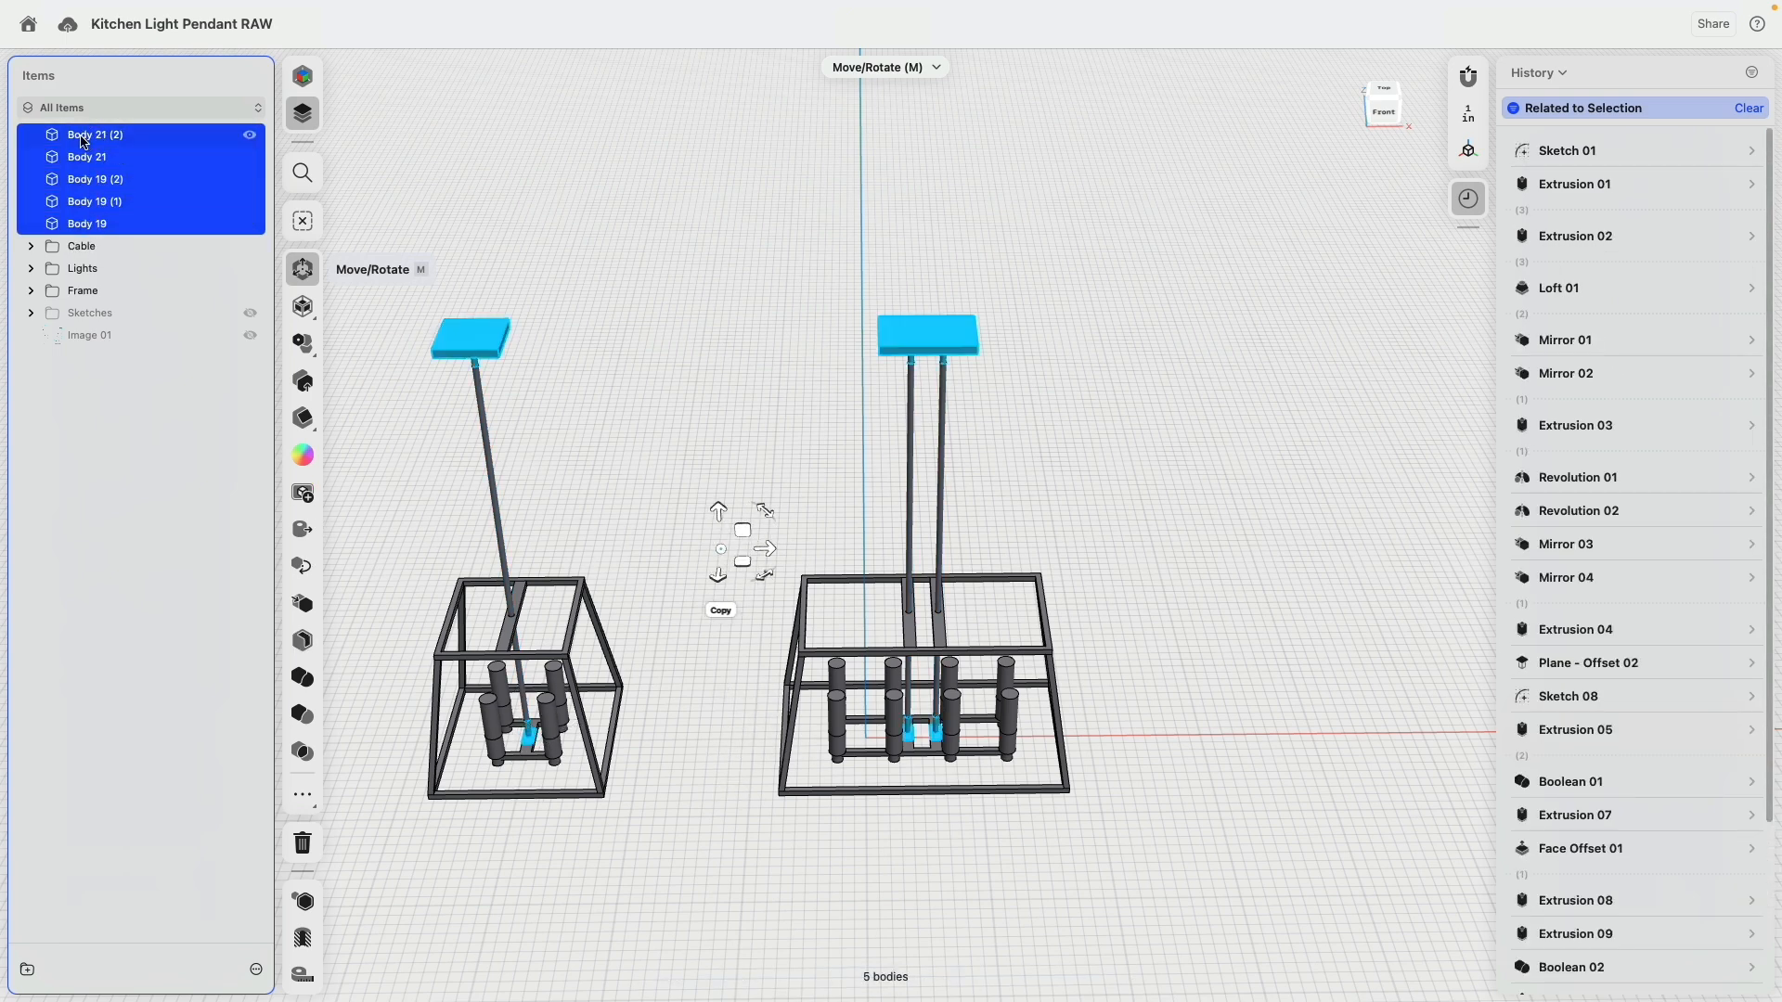
pyautogui.moveTo(93, 225); pyautogui.dragTo(91, 246)
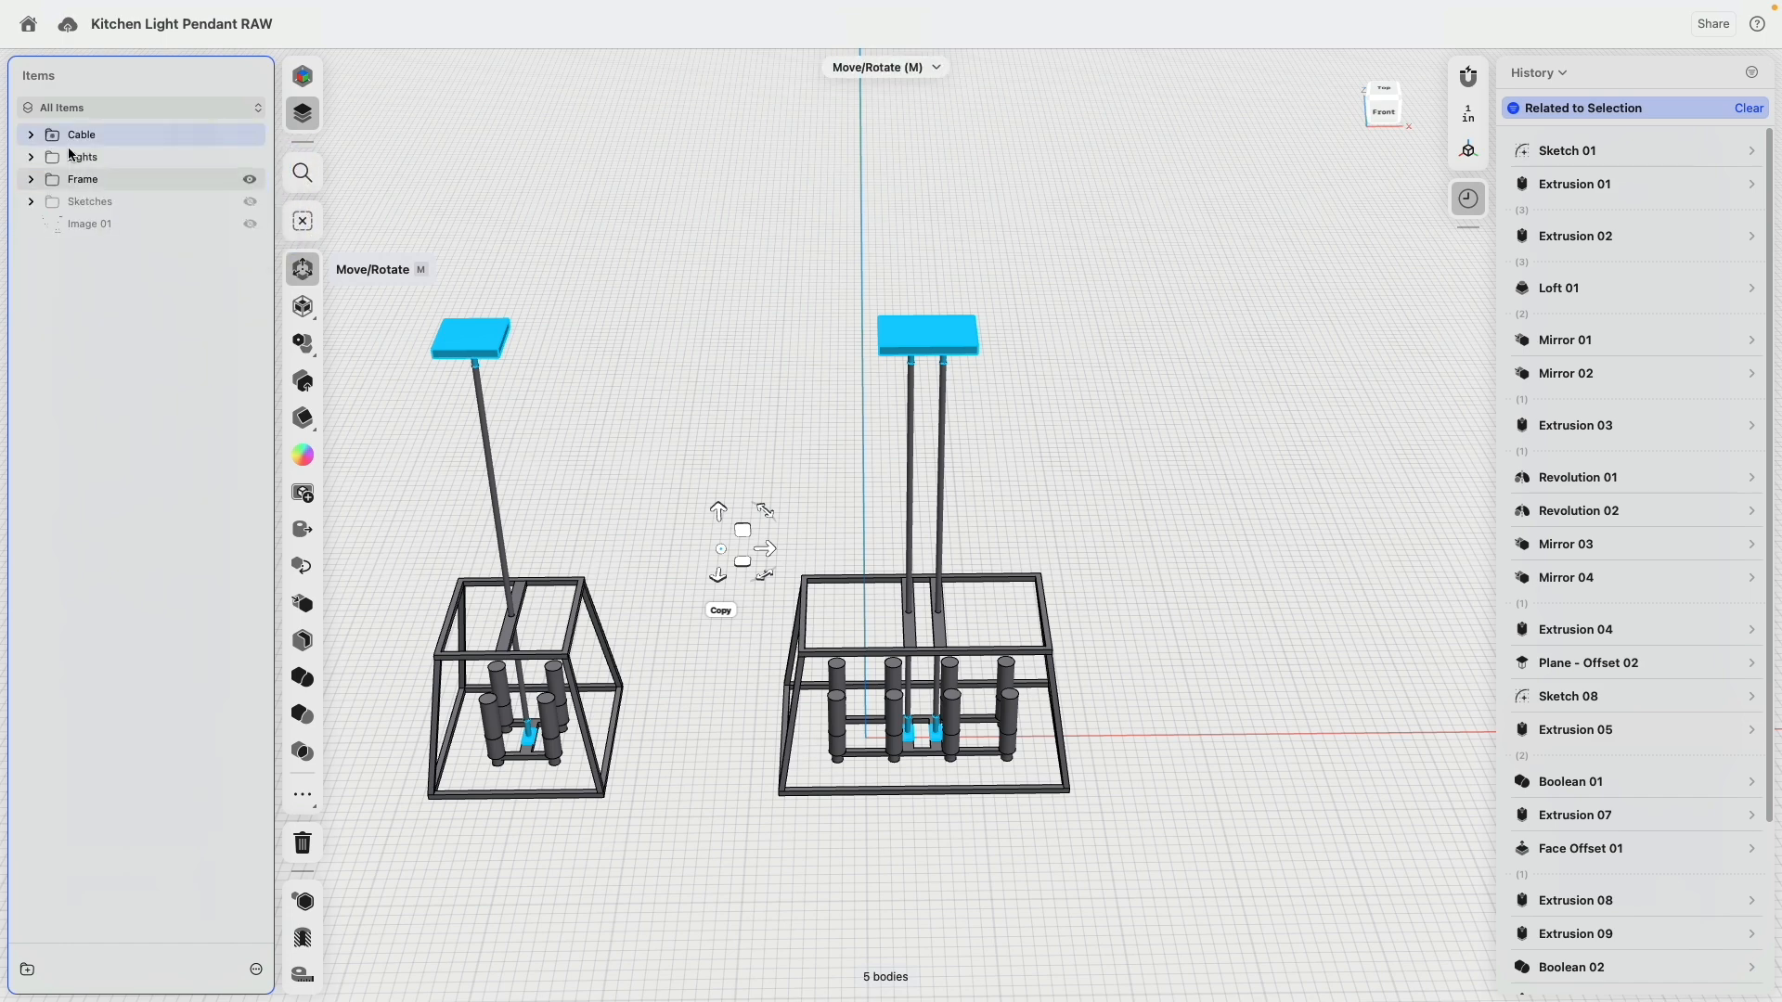
# Hide and show the Cable and Lights folders again to check which parts each one holds.
pyautogui.click(250, 135)
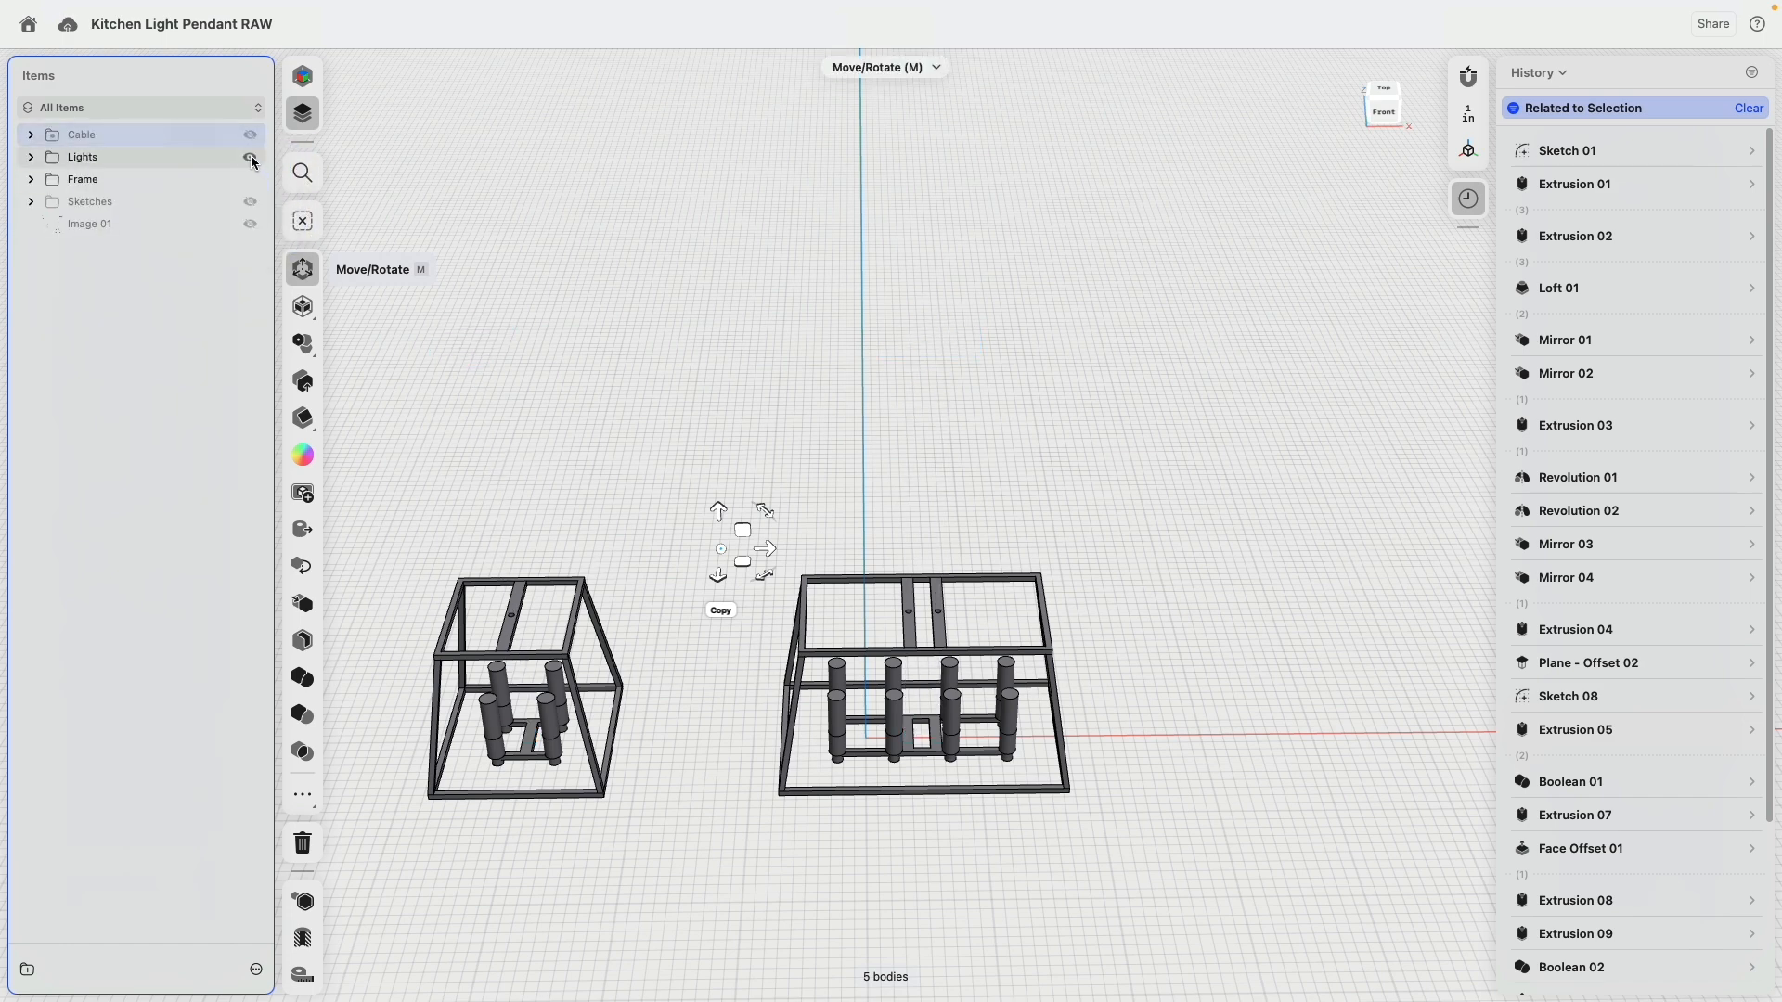
pyautogui.click(251, 158)
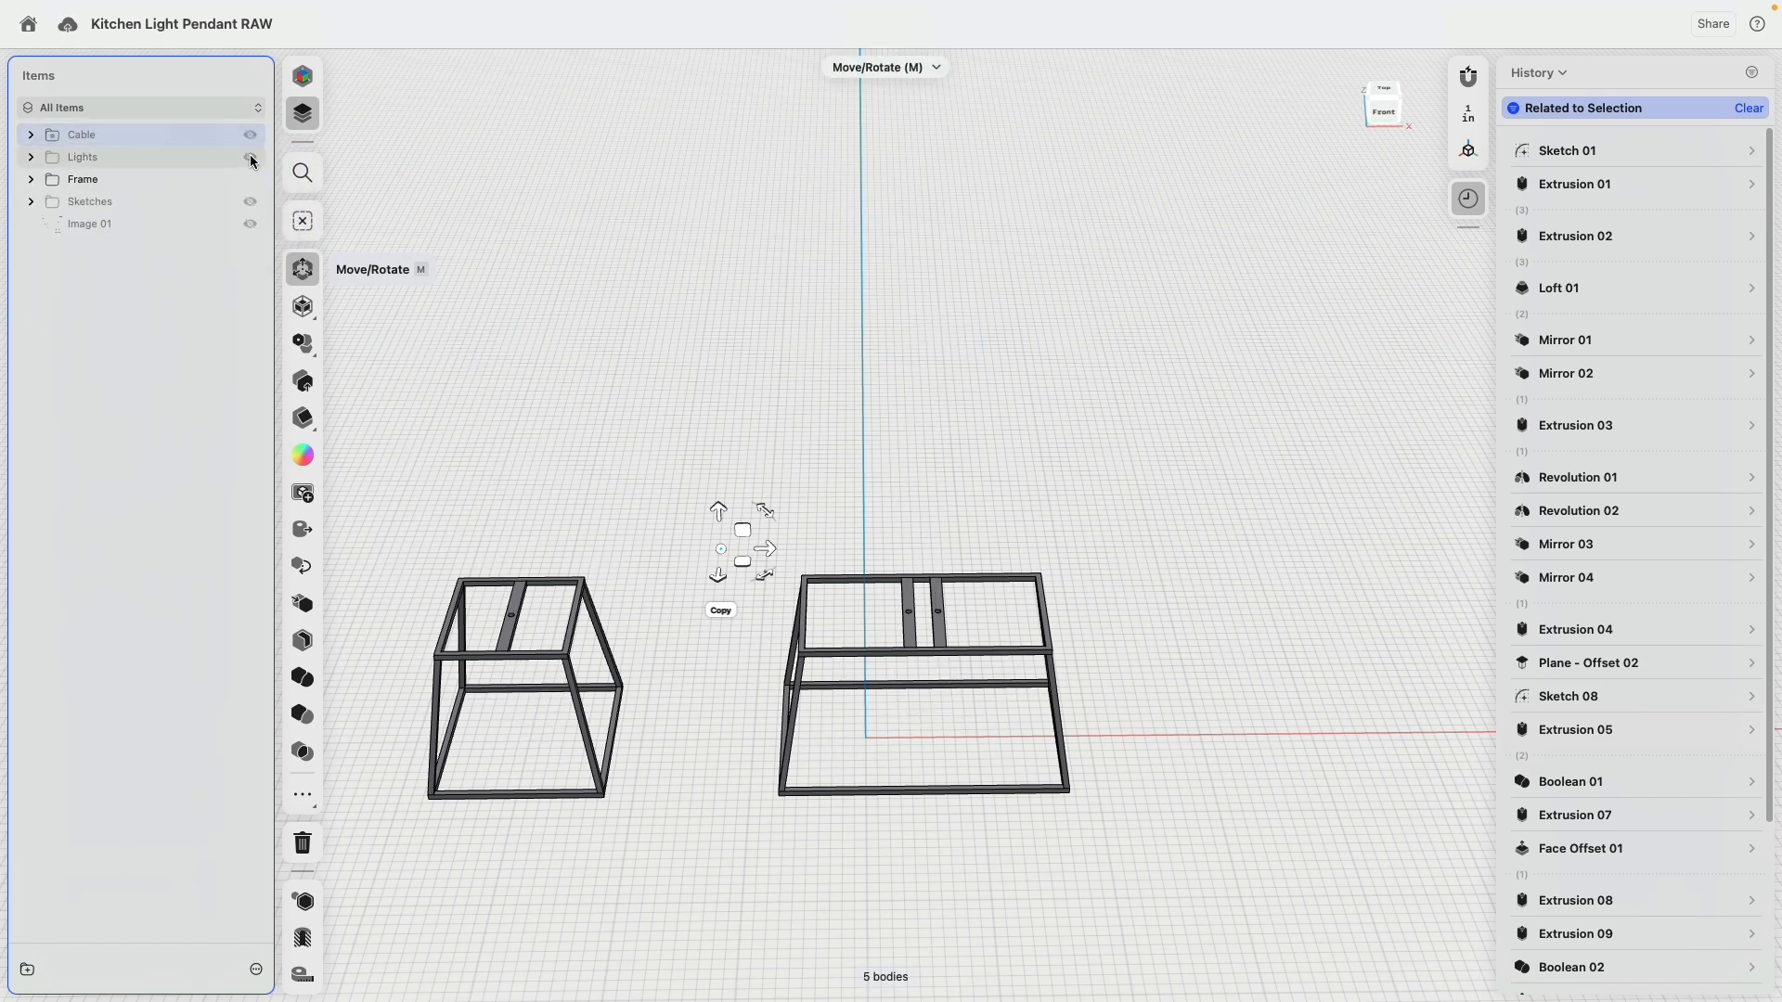
pyautogui.click(251, 157)
pyautogui.click(251, 135)
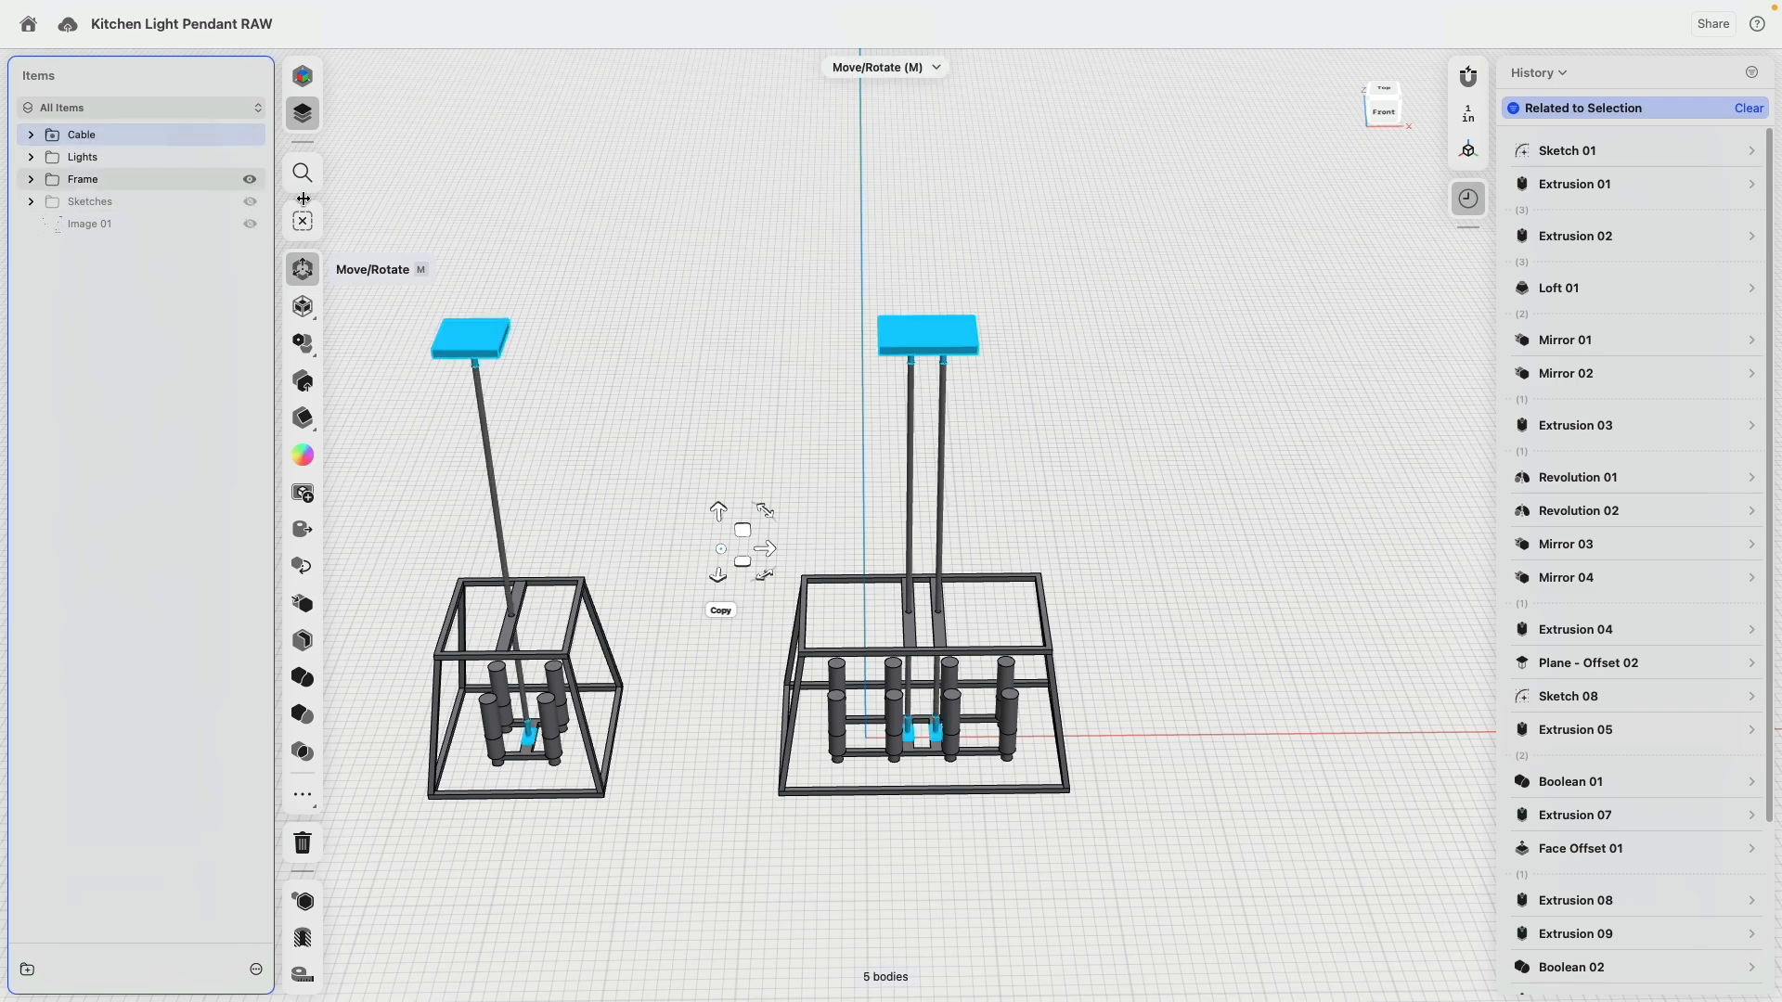
pyautogui.click(393, 188)
# Switch from modeling to Visualization and frame both pendants in an angled view.
pyautogui.click(303, 76)
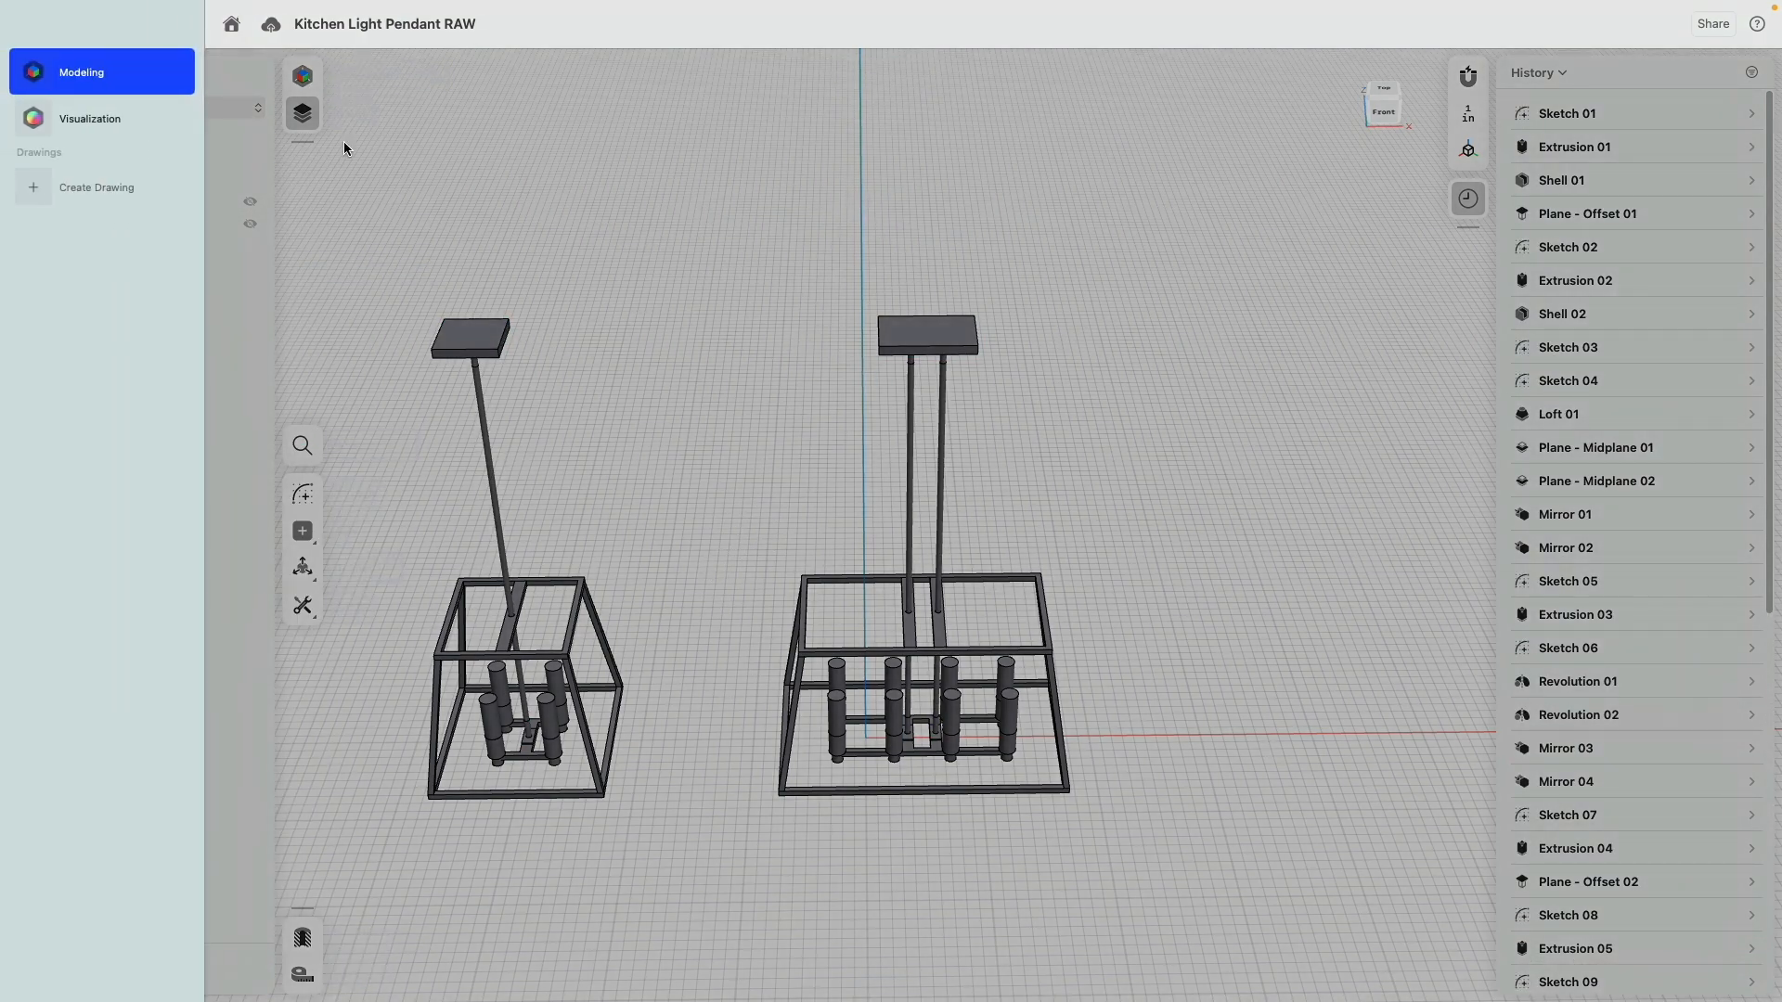
pyautogui.click(87, 123)
pyautogui.moveTo(1137, 394); pyautogui.dragTo(1082, 358, button='right')
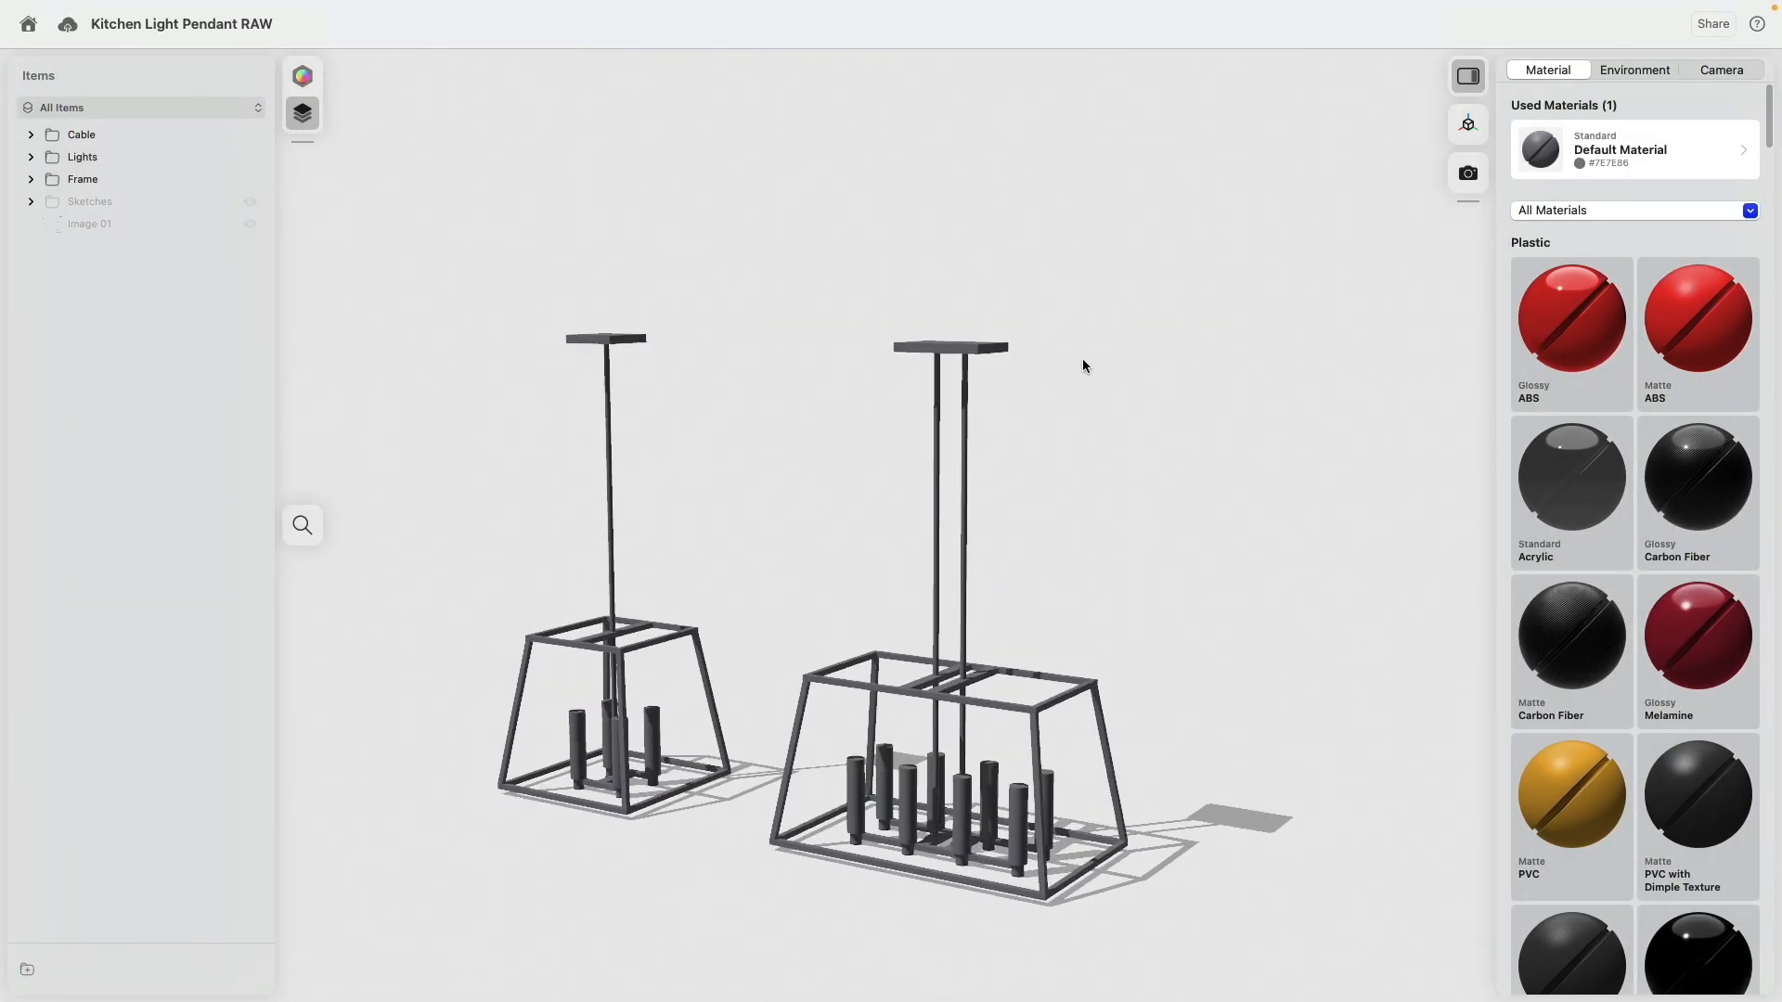
pyautogui.moveTo(1102, 420); pyautogui.dragTo(1188, 316, button='middle')
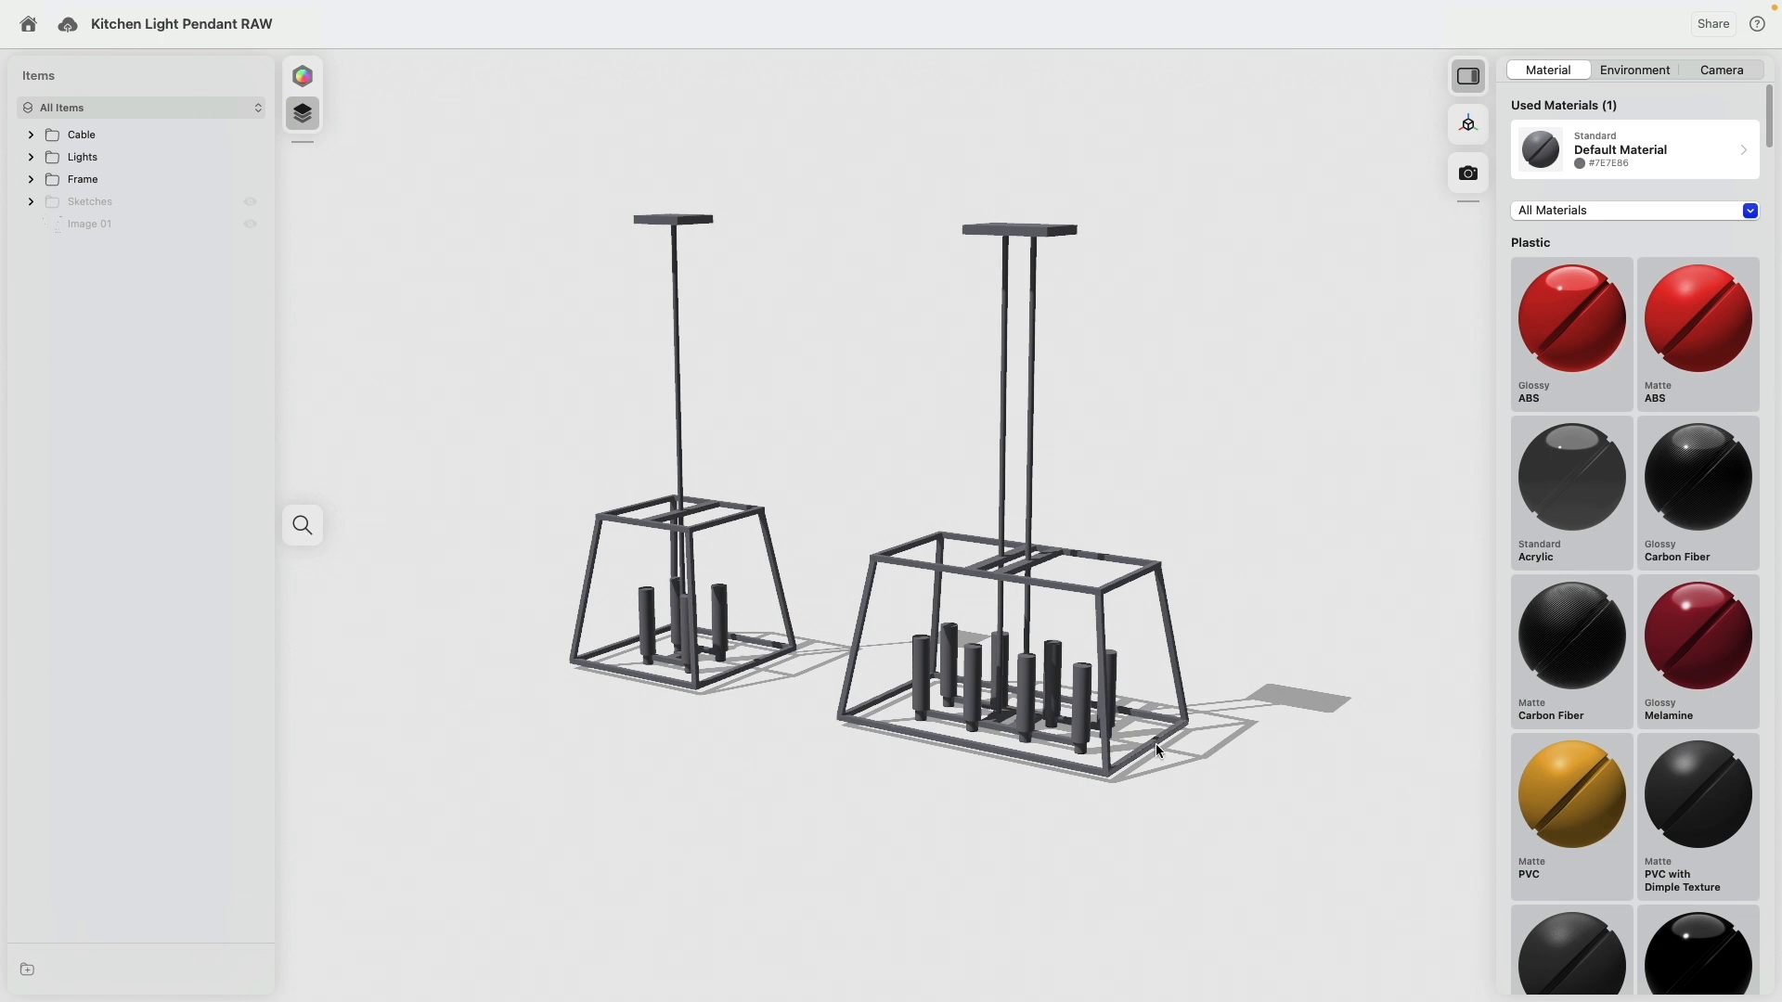
# Apply the Gradient Mood studio environment and turn off its ground plane so the pendants float.
pyautogui.click(1634, 71)
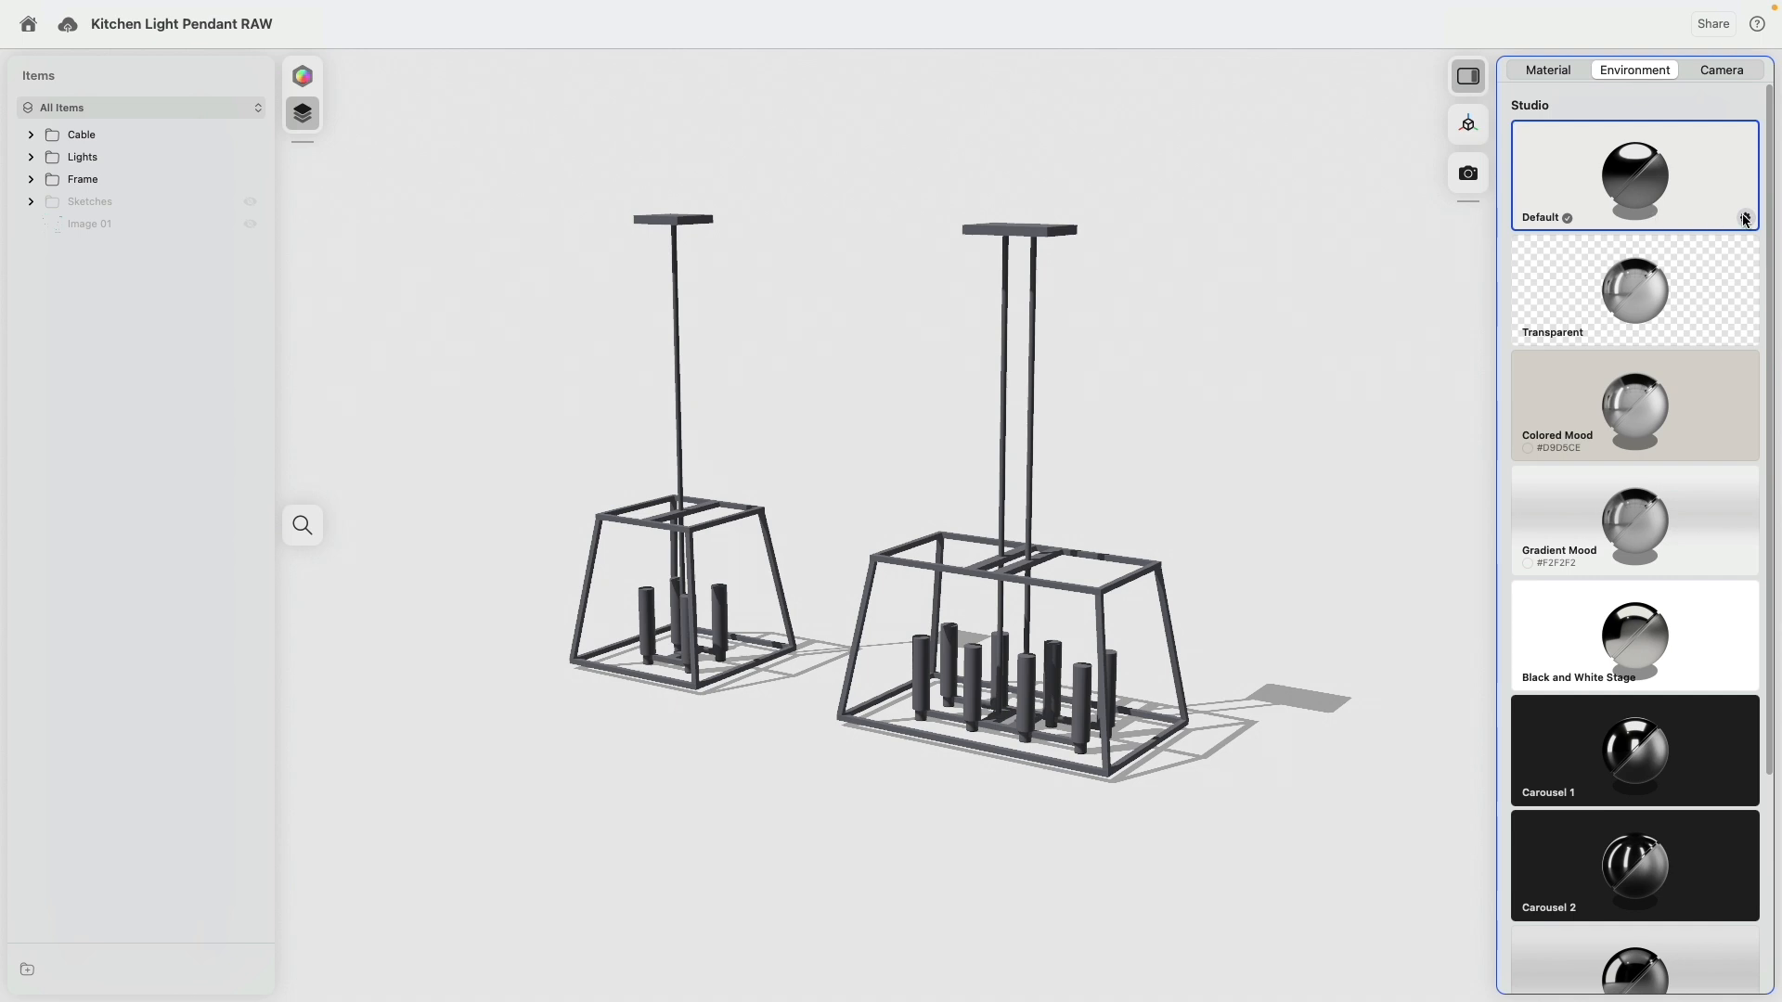
pyautogui.click(1695, 546)
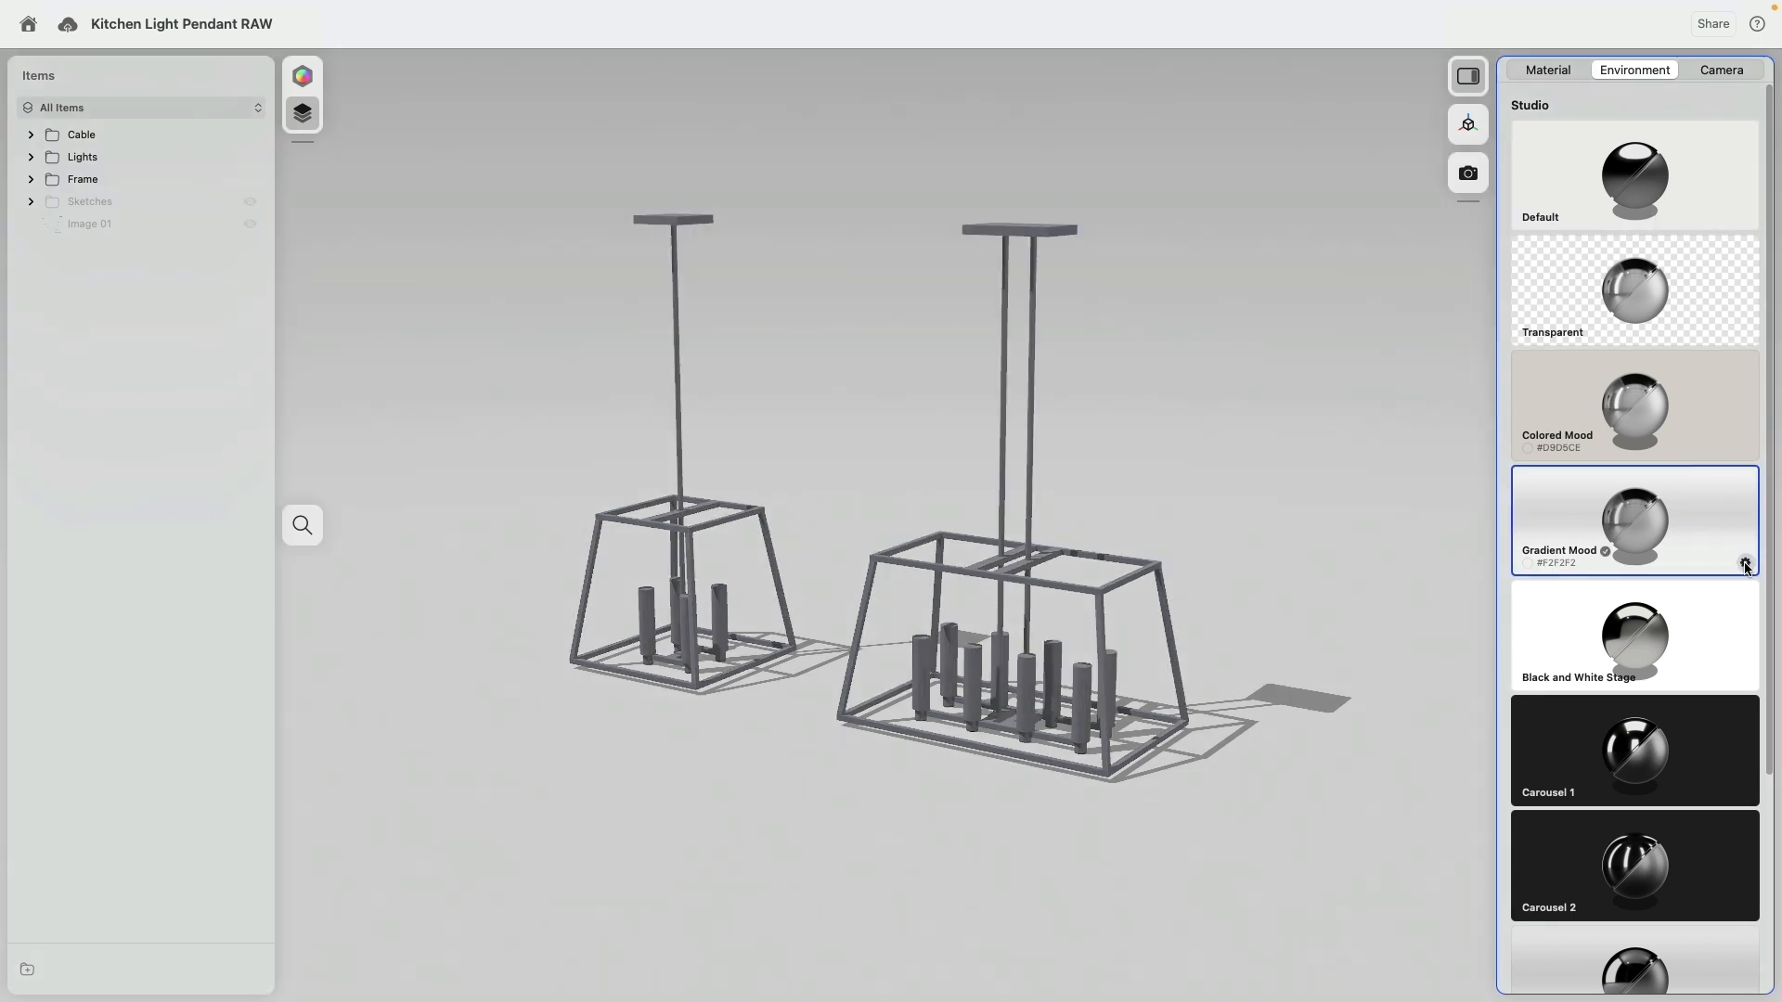
pyautogui.click(1745, 564)
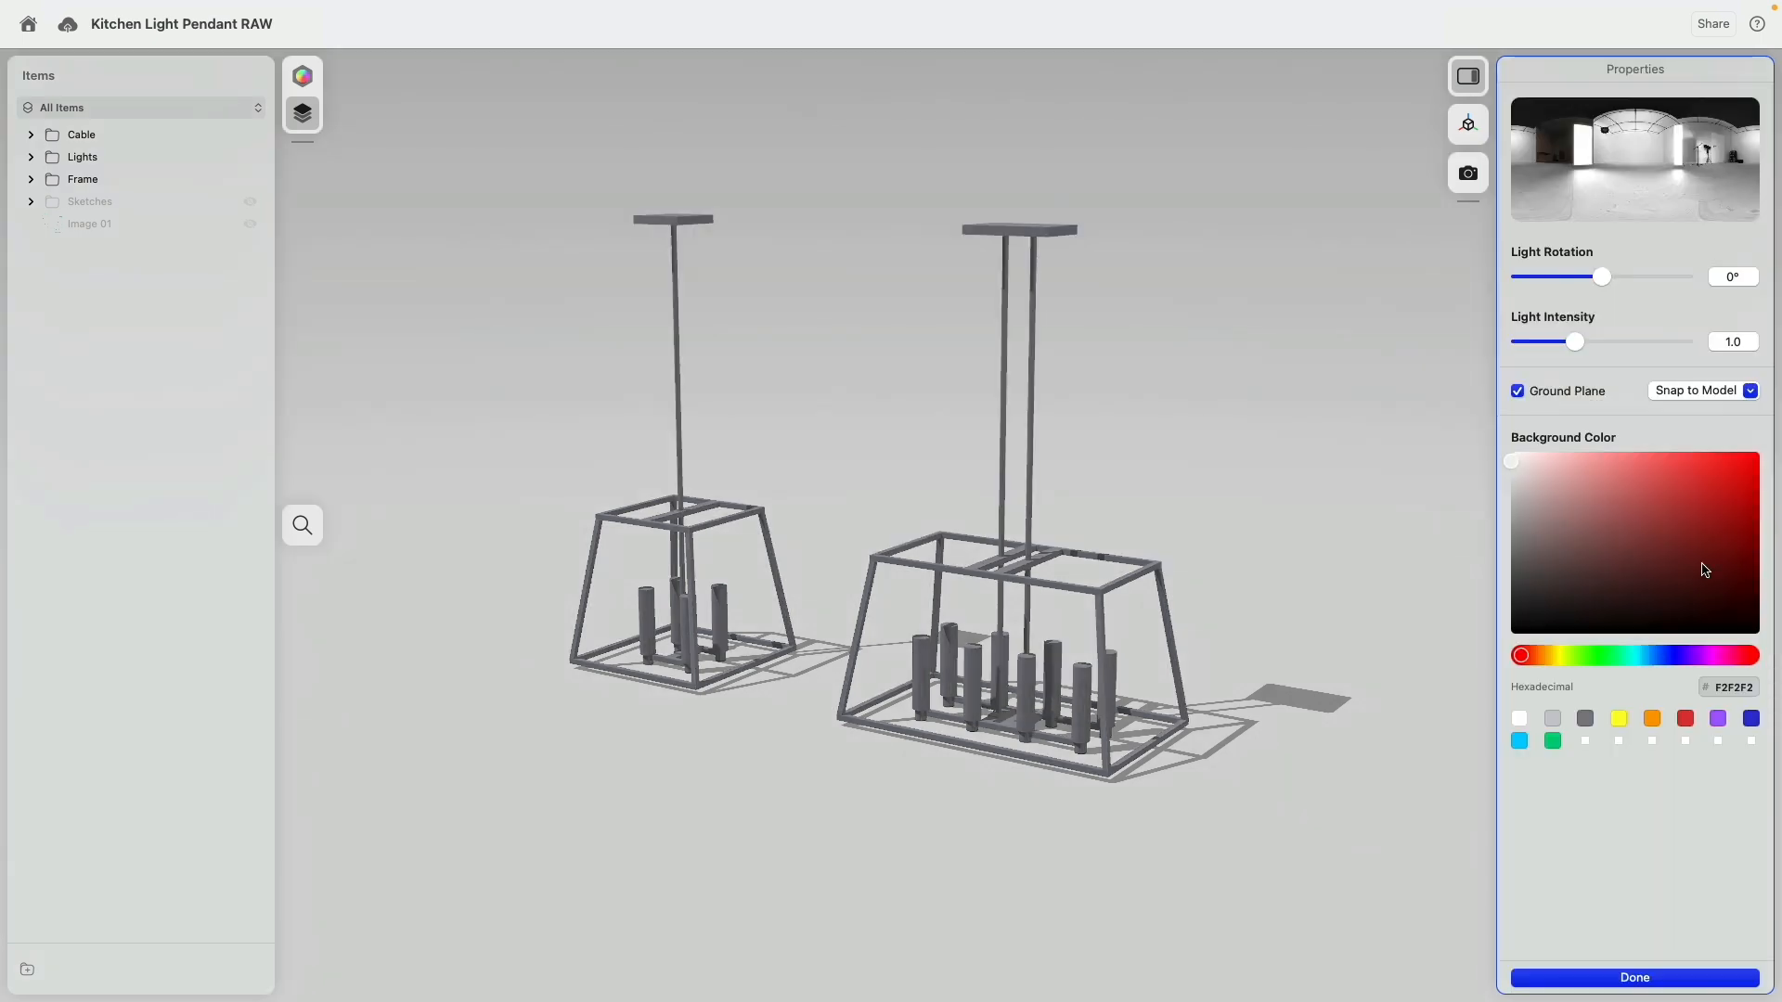
pyautogui.click(1712, 392)
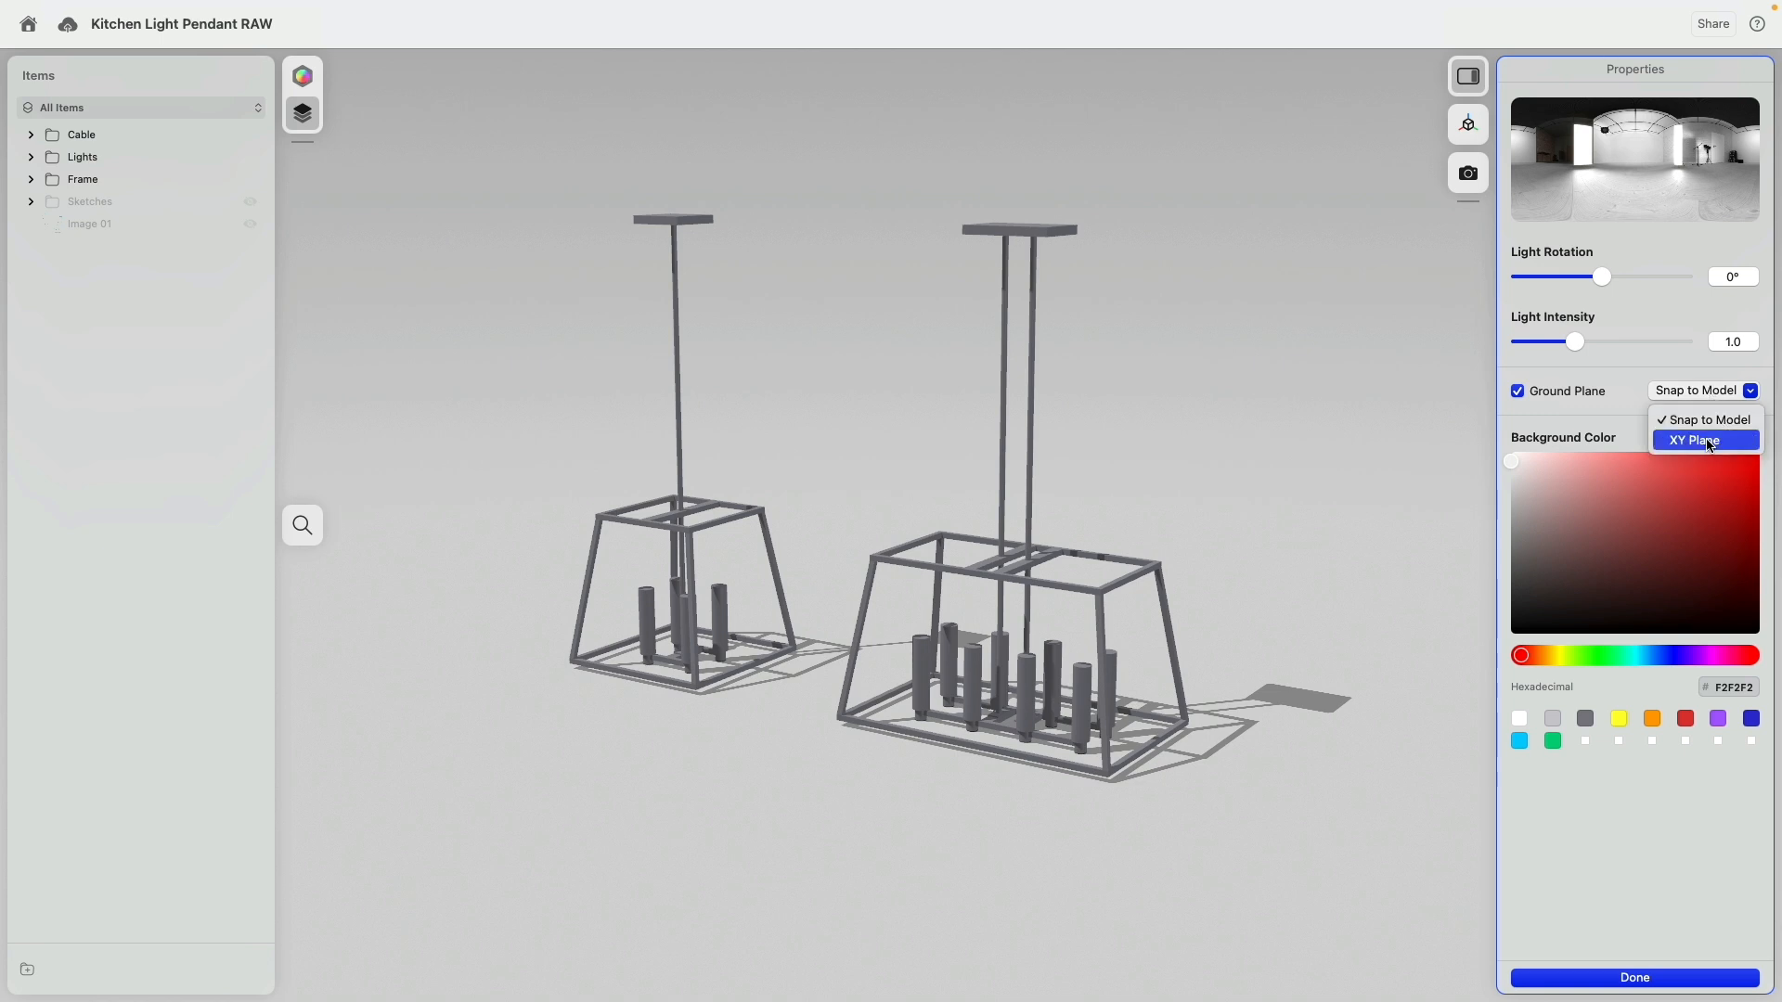
pyautogui.click(1545, 394)
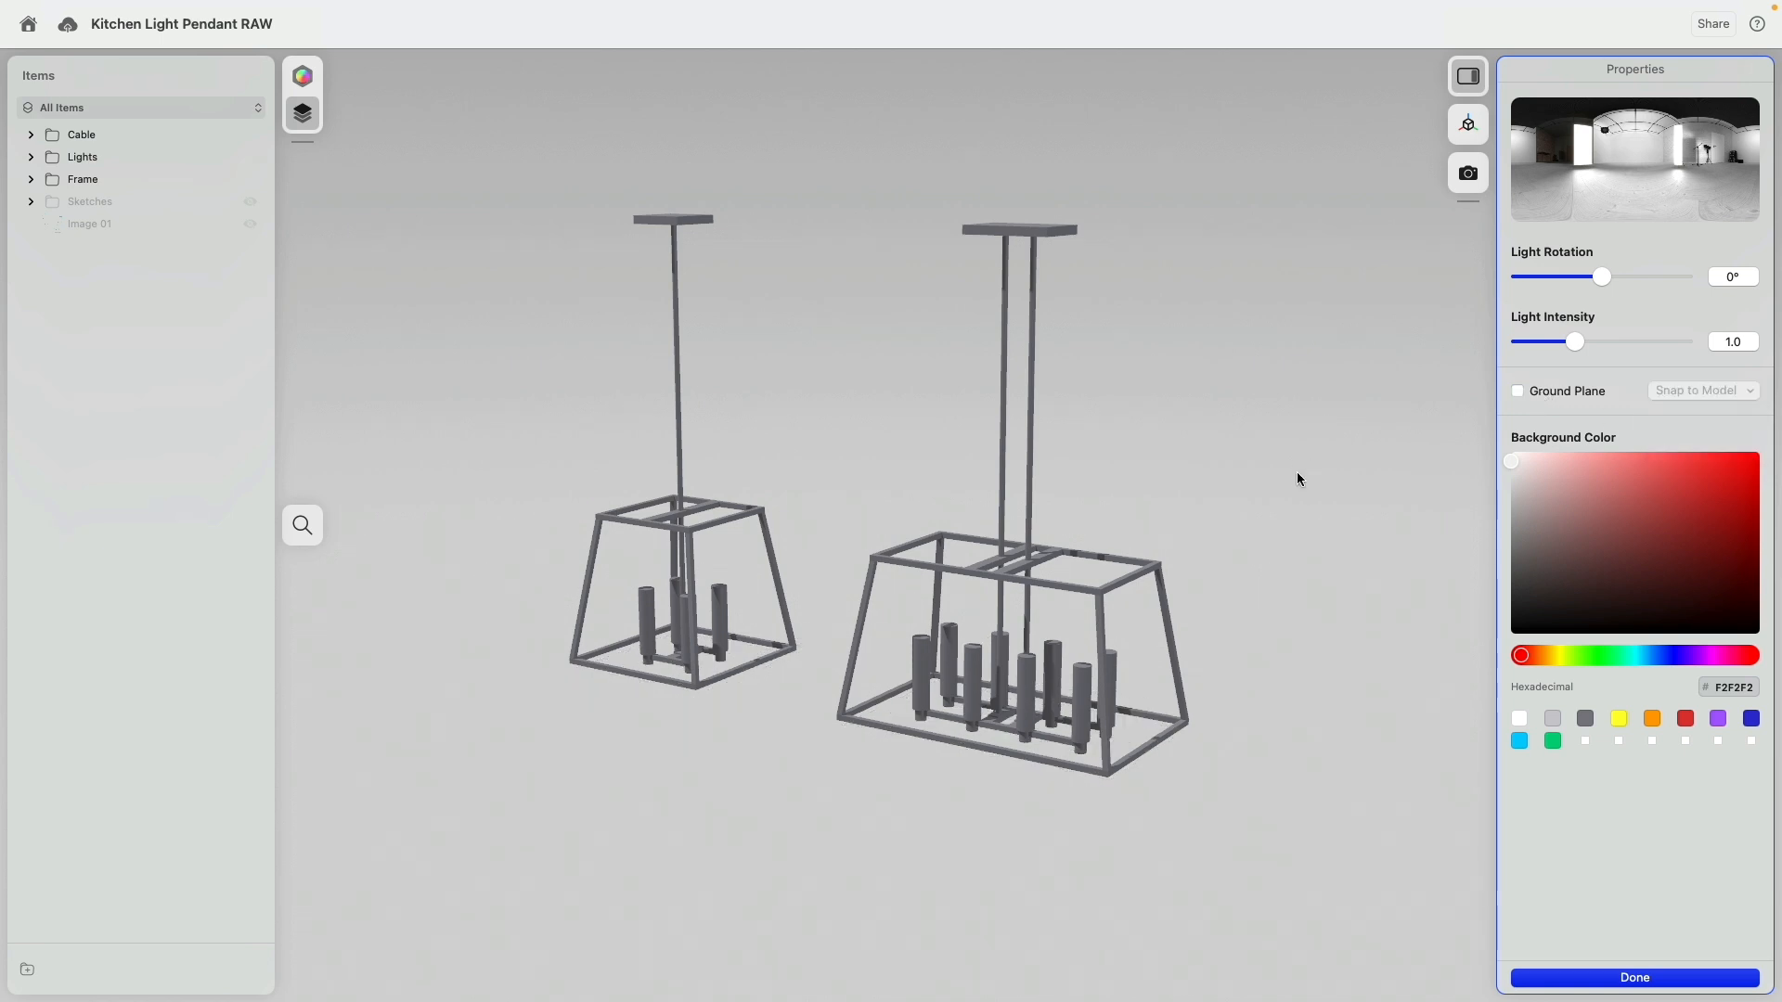
pyautogui.moveTo(1298, 479); pyautogui.dragTo(1181, 370, button='middle')
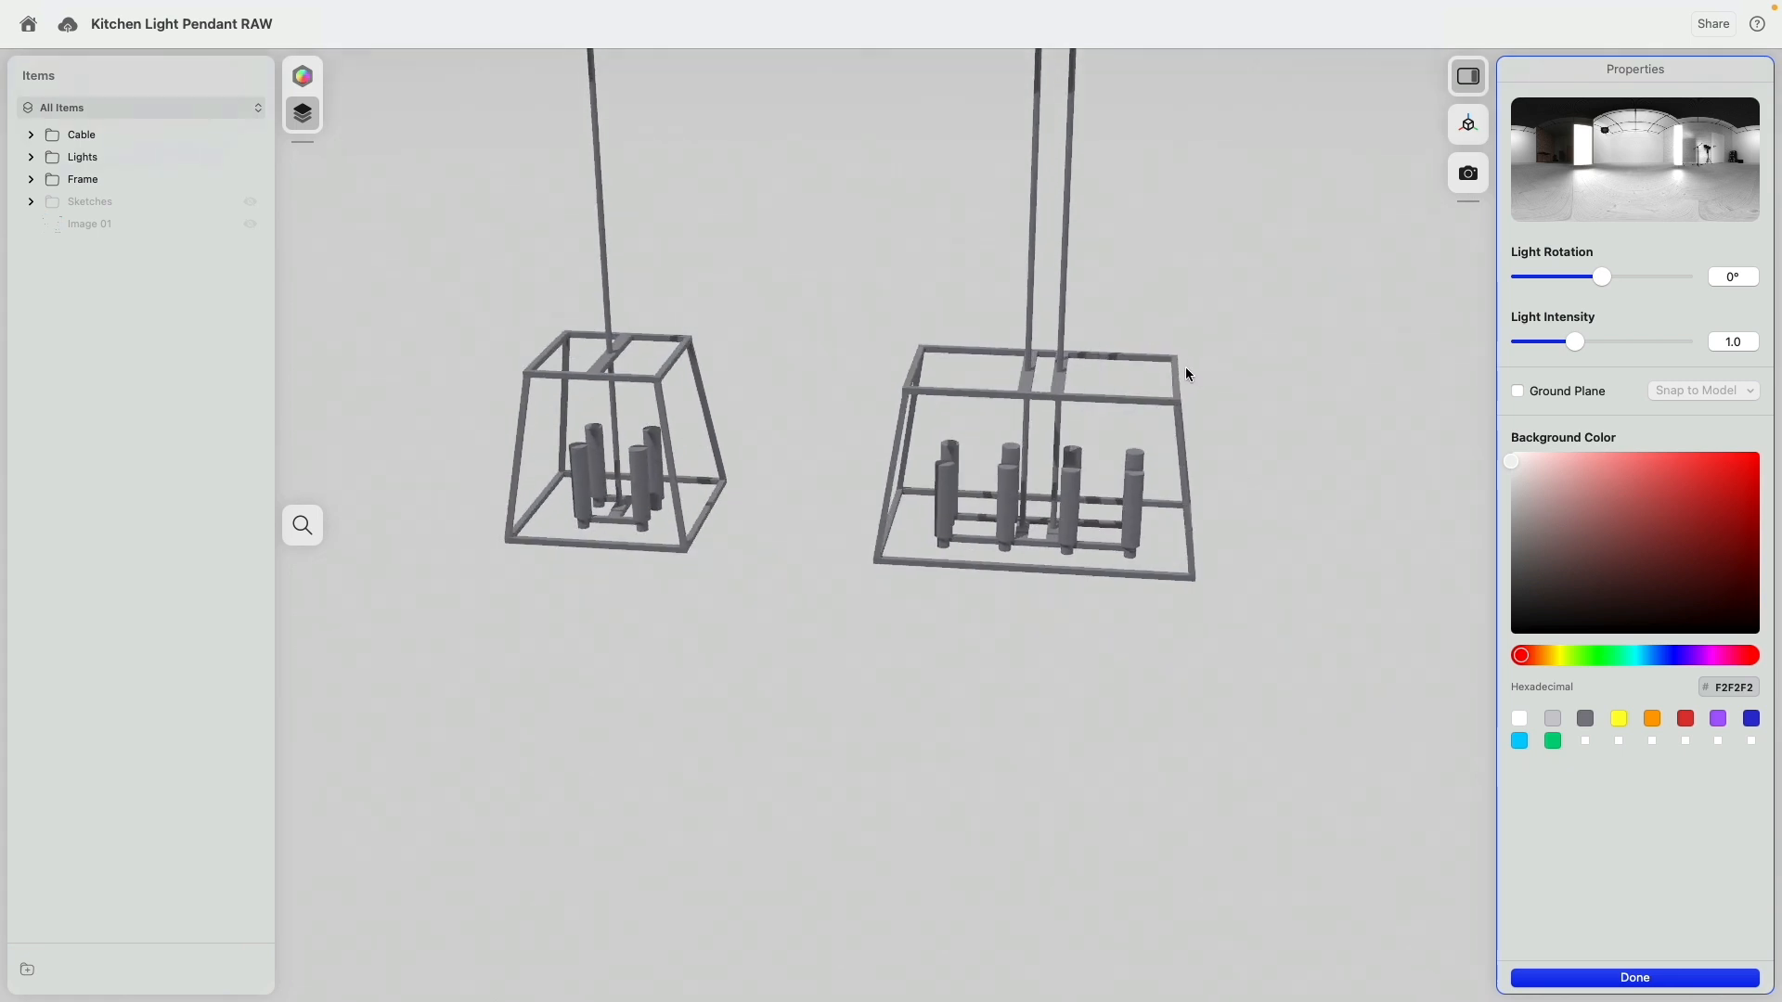
# Assign the Utility category's Emissive Material to the Lights folder and colour it orange FFA000.
pyautogui.click(83, 157)
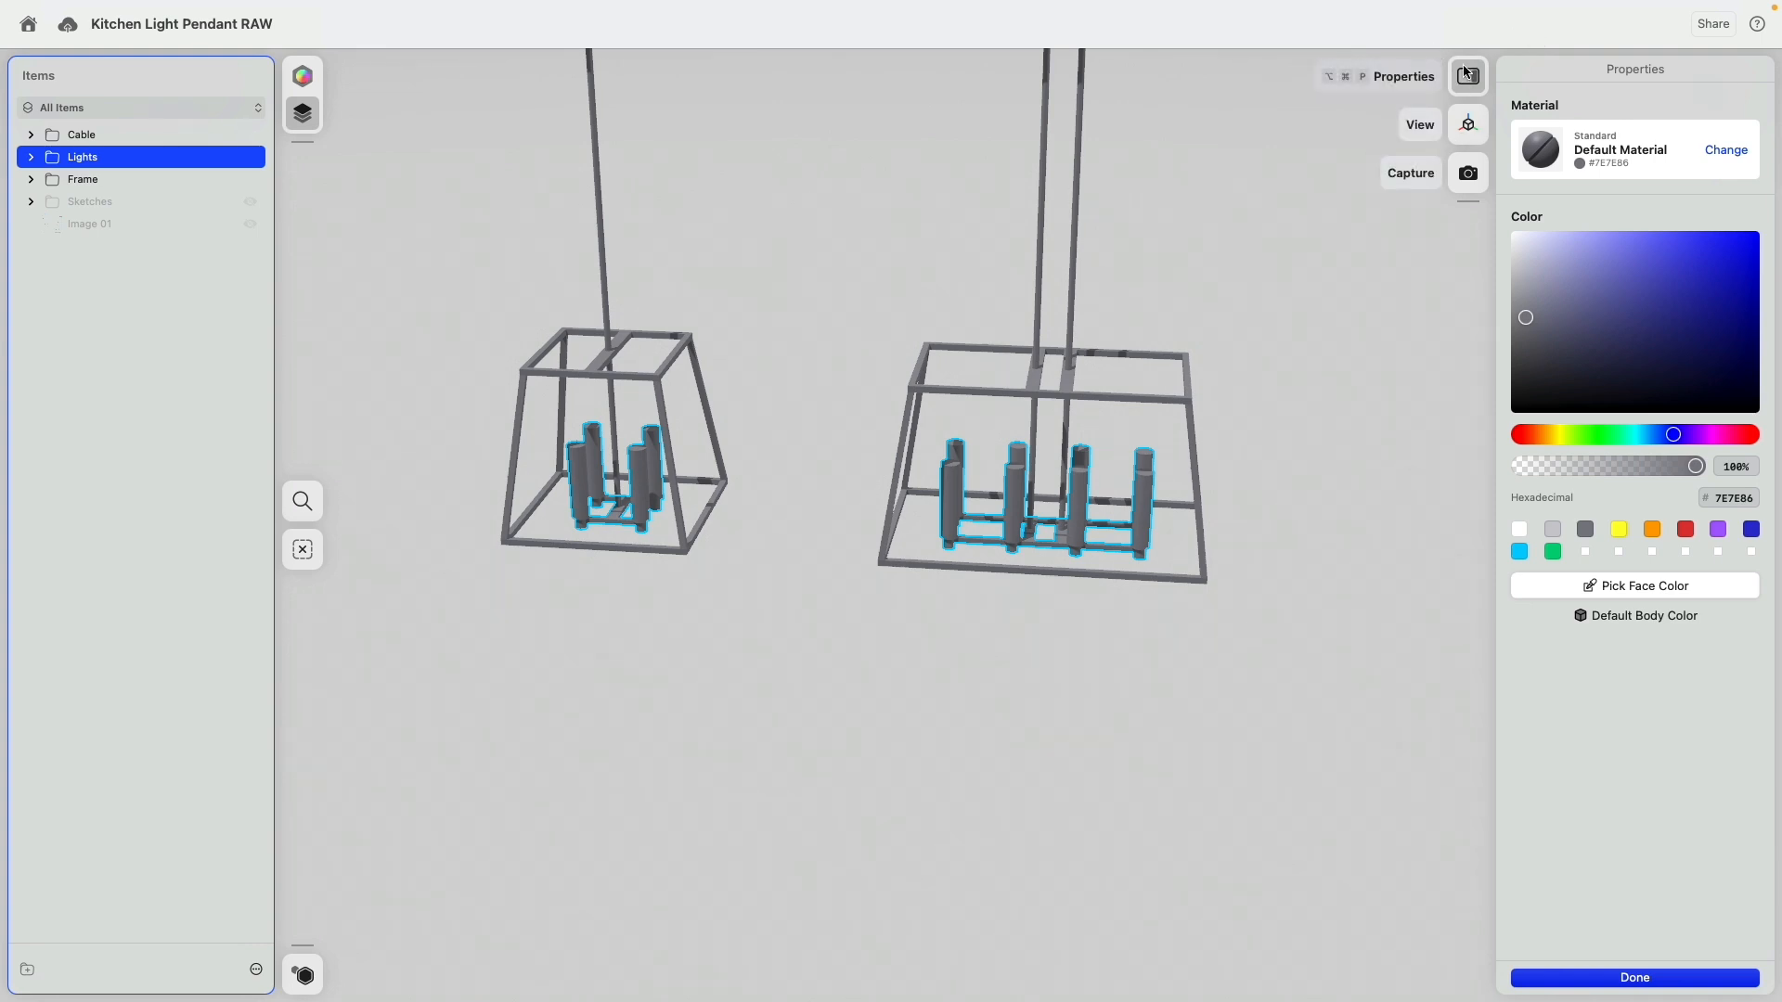
pyautogui.click(1728, 150)
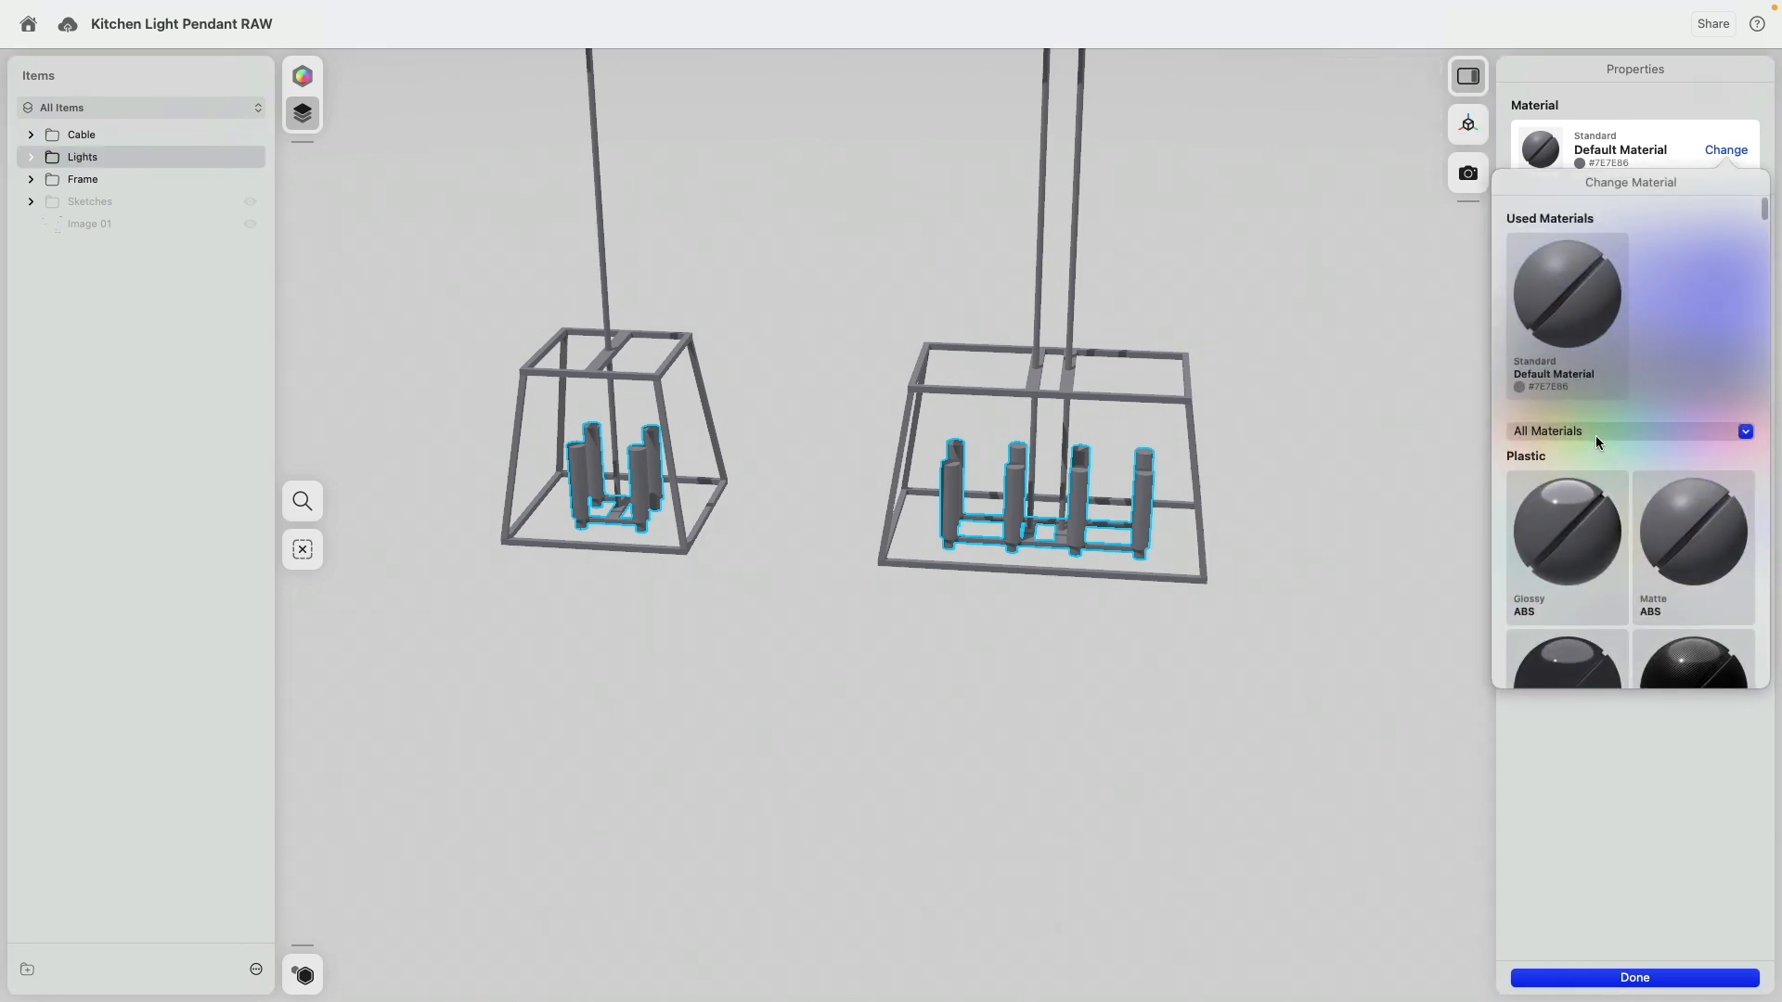
pyautogui.click(1596, 438)
pyautogui.click(1545, 622)
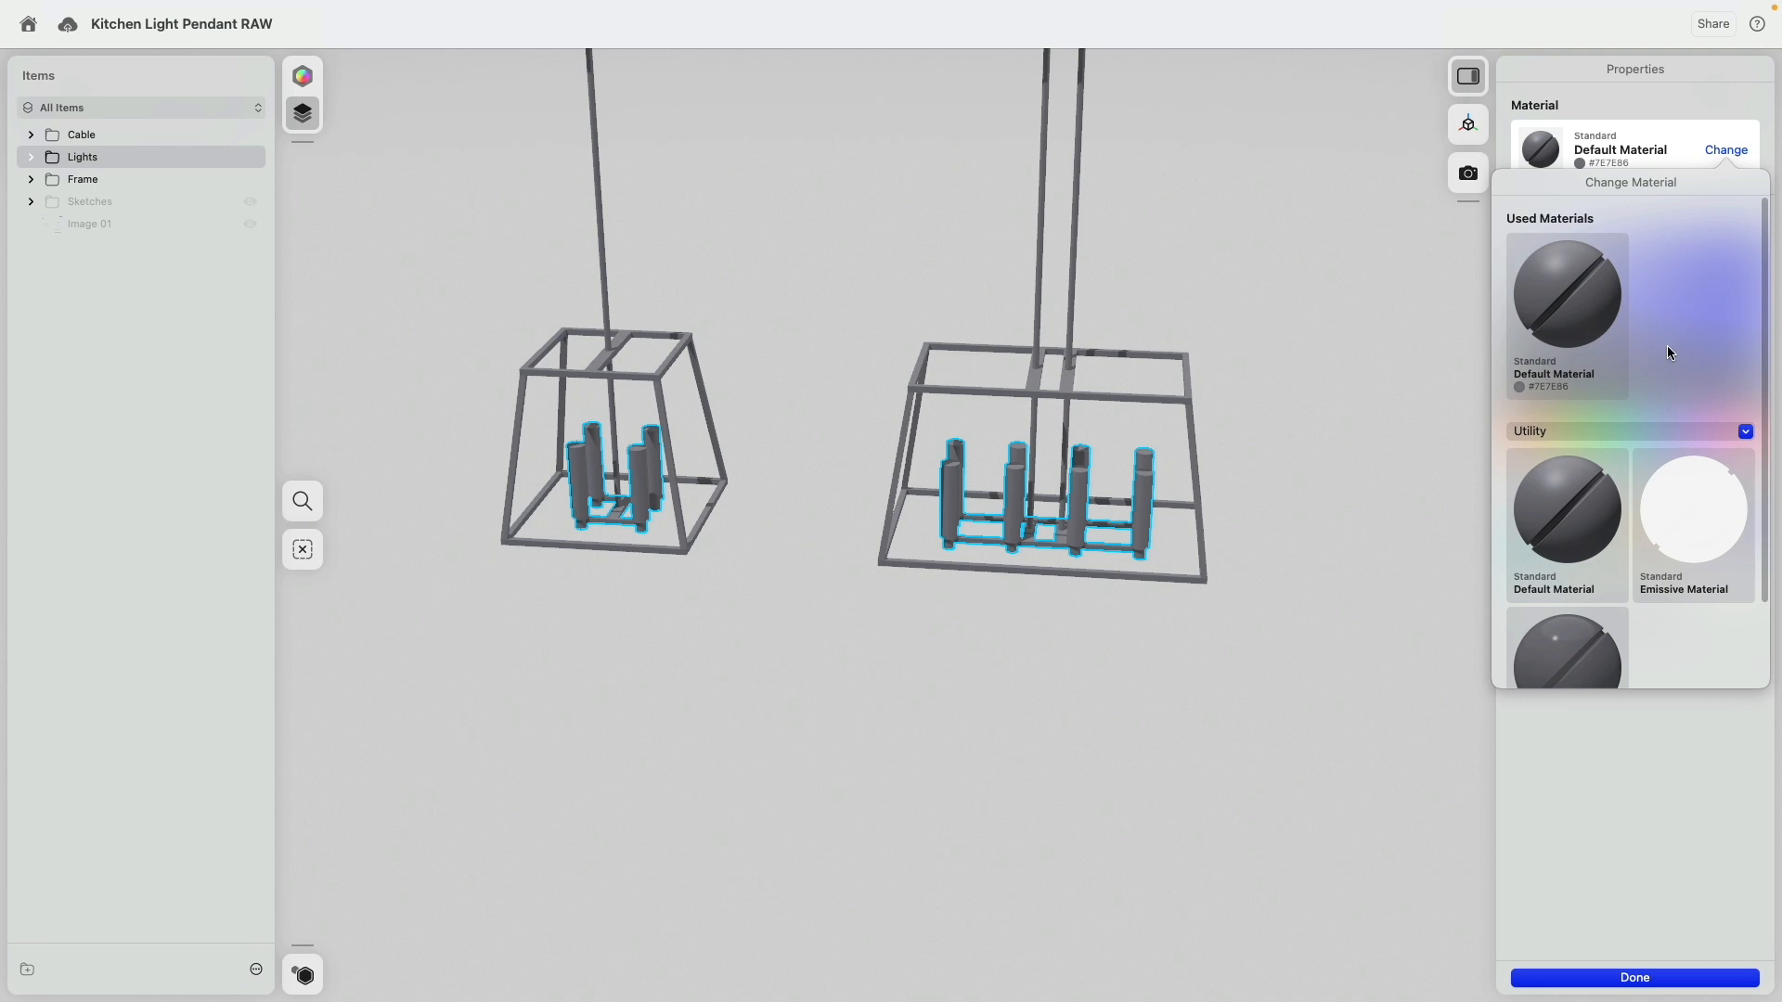
pyautogui.click(1695, 525)
pyautogui.click(1630, 720)
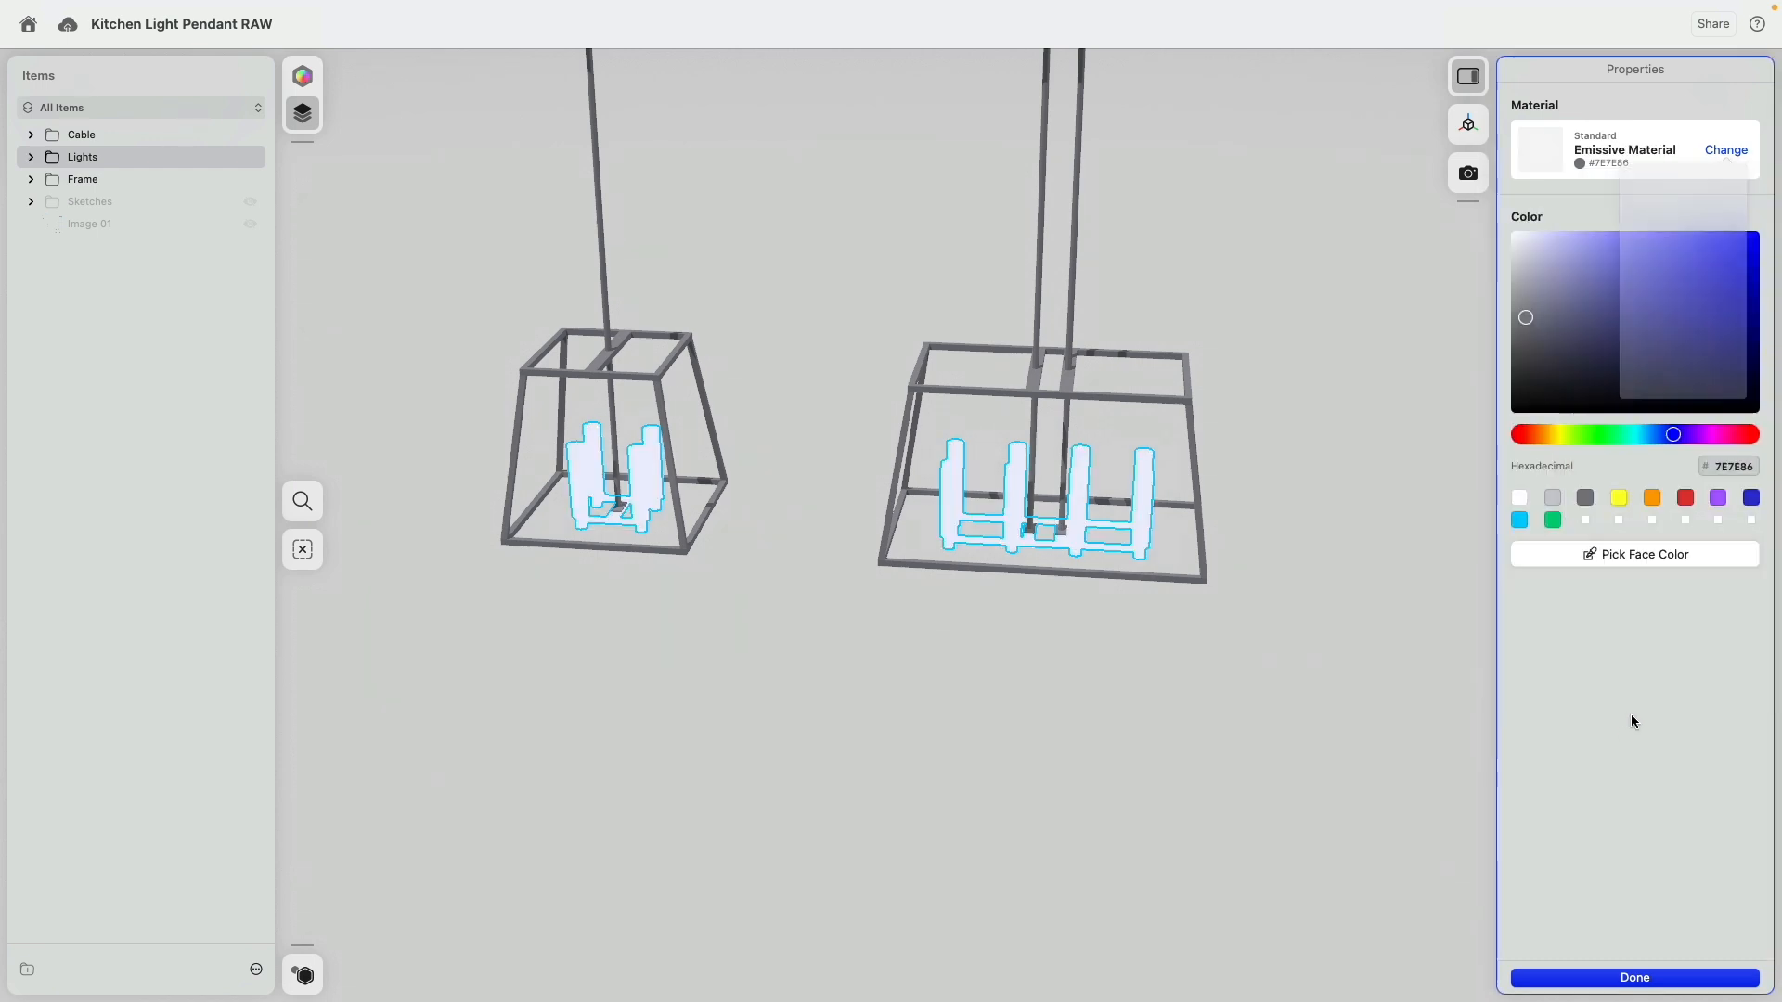
pyautogui.click(1653, 497)
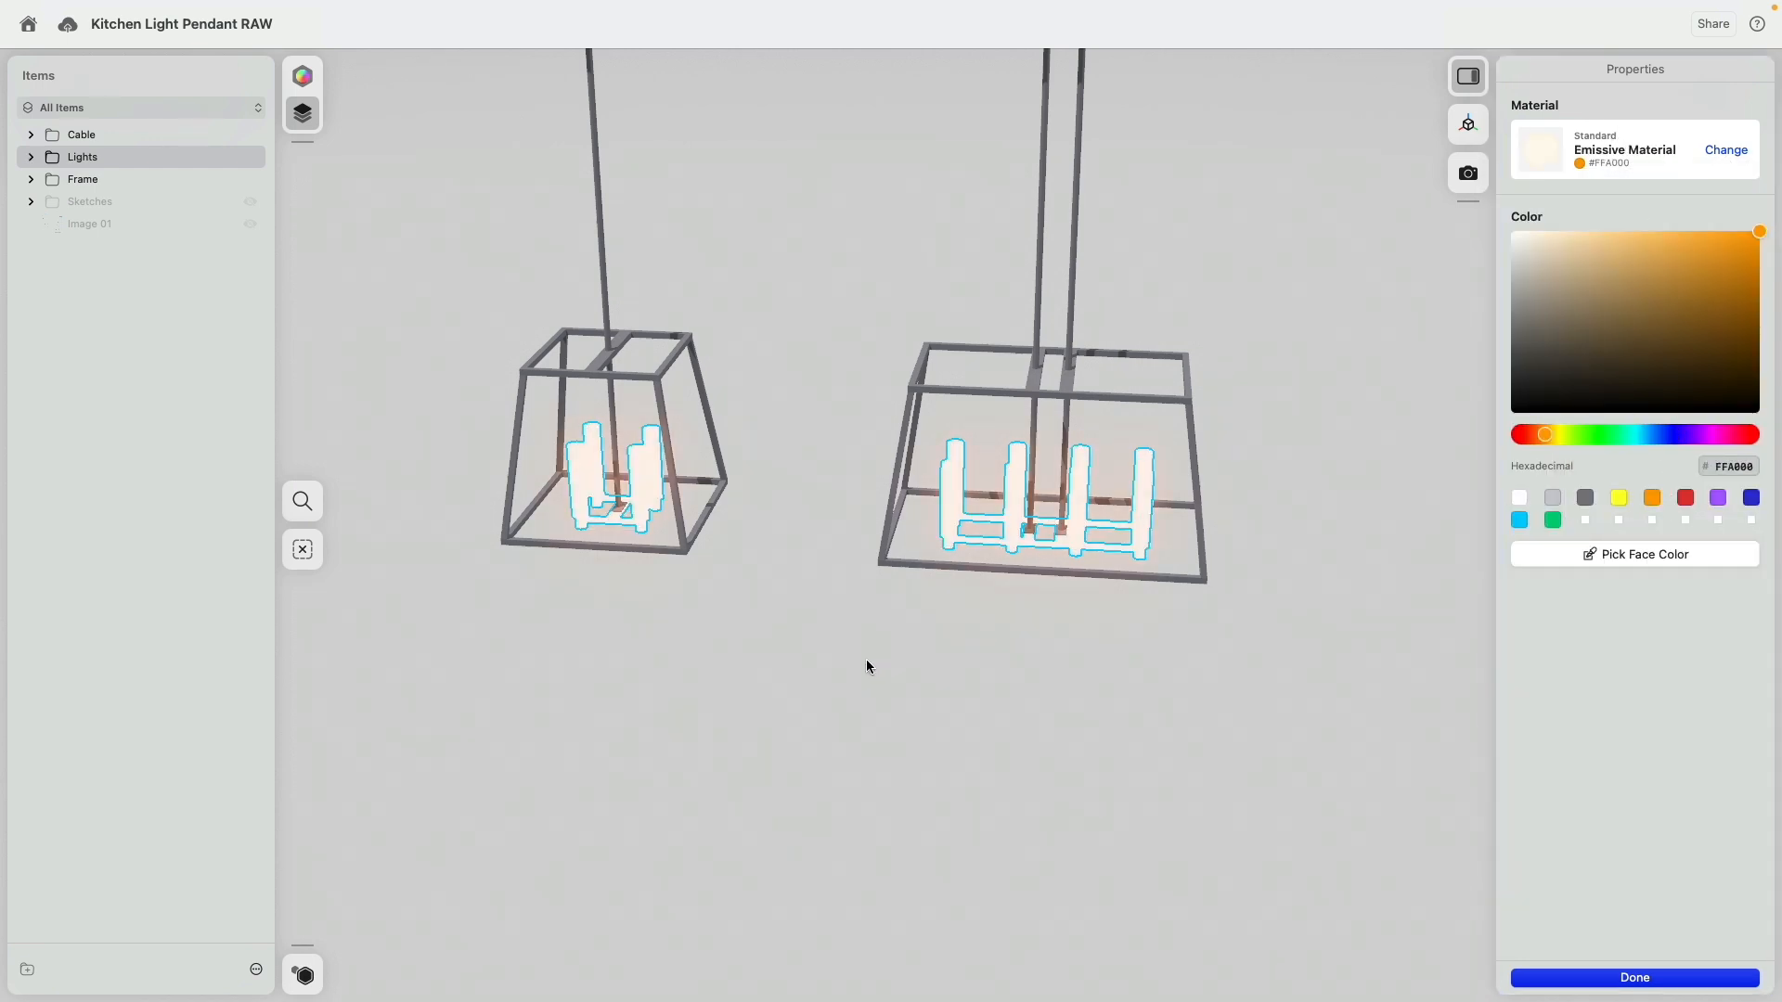
pyautogui.click(867, 665)
# Inspect the glowing bracket of the small pendant and hide the Cable and Frame folders to isolate the lights.
pyautogui.scroll(5, 793, 568)
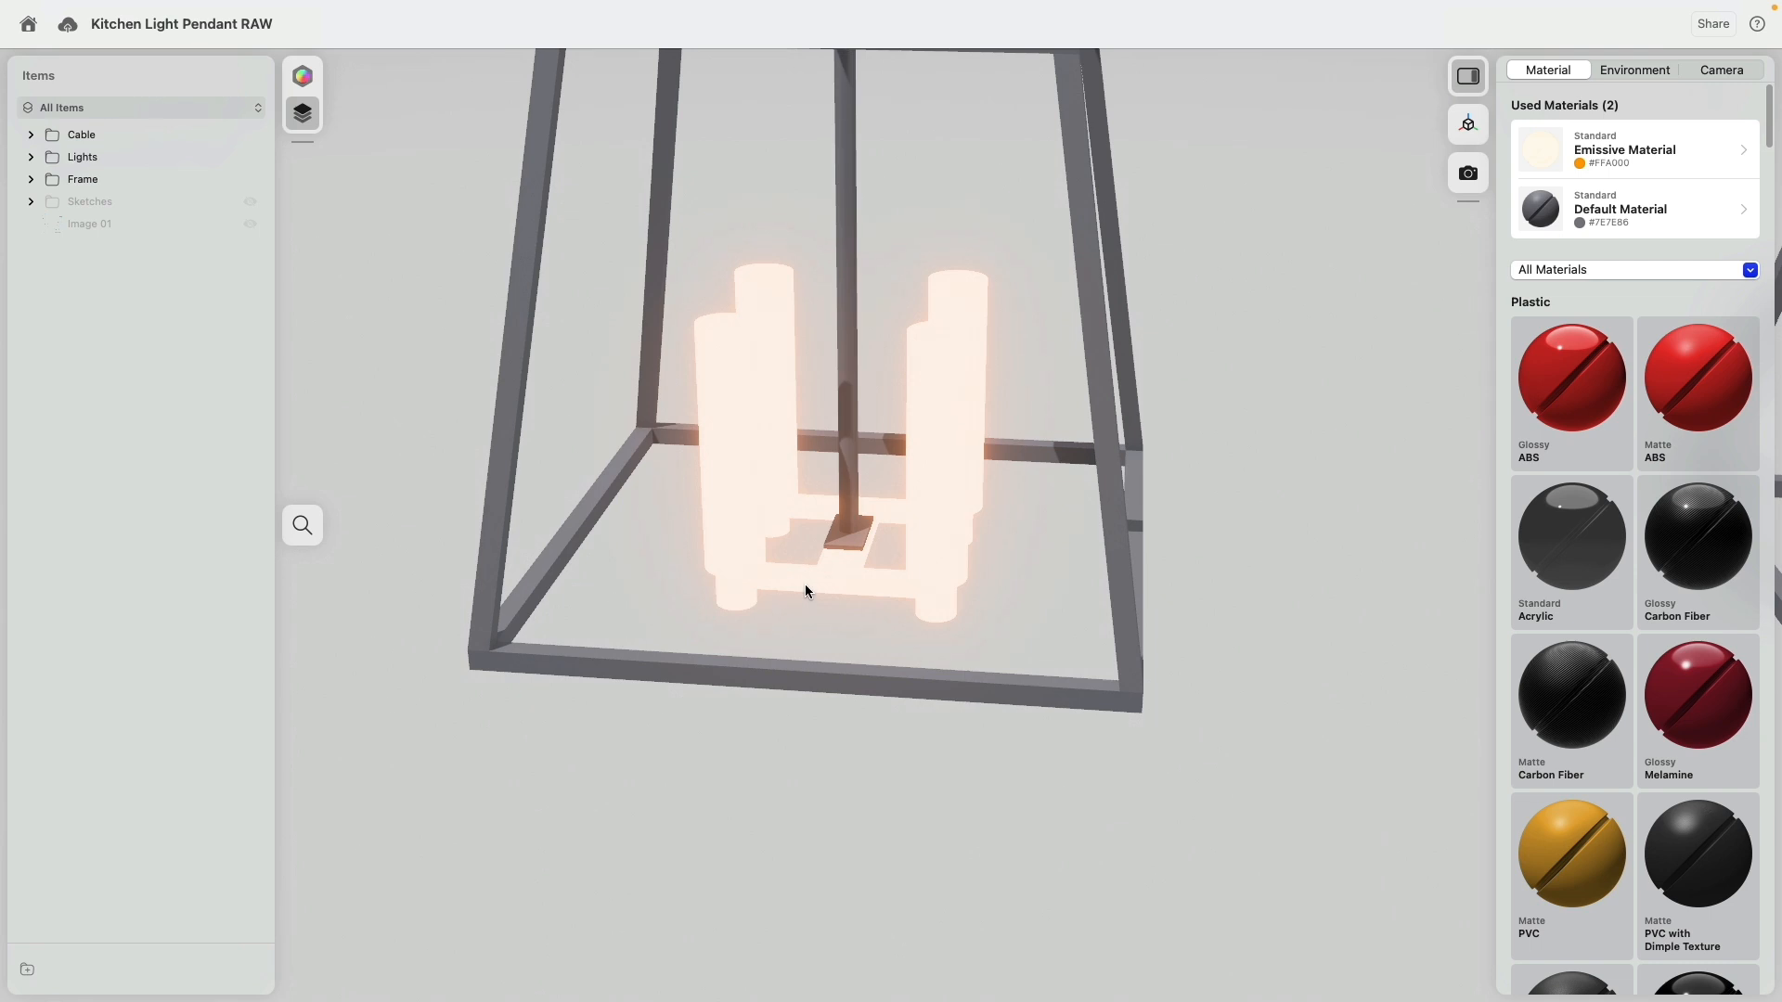
pyautogui.click(805, 591)
pyautogui.scroll(-3, 910, 619)
pyautogui.moveTo(1184, 426); pyautogui.dragTo(1068, 329, button='middle')
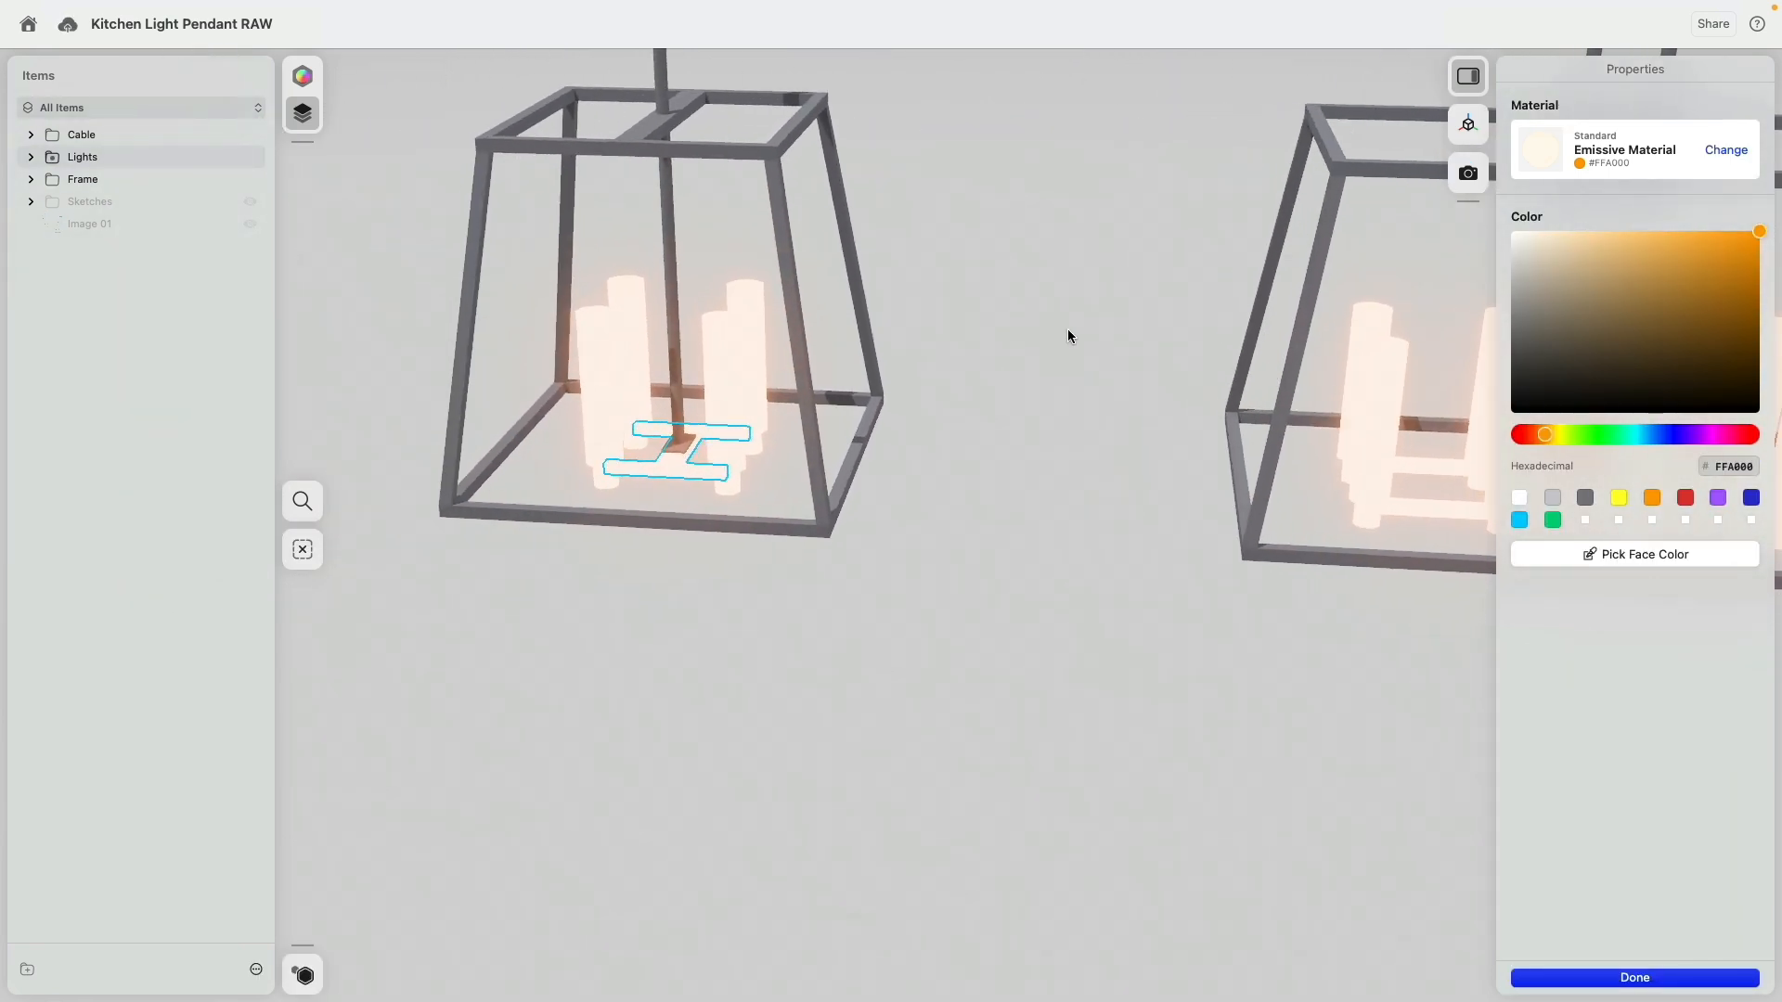
pyautogui.click(250, 134)
pyautogui.click(955, 480)
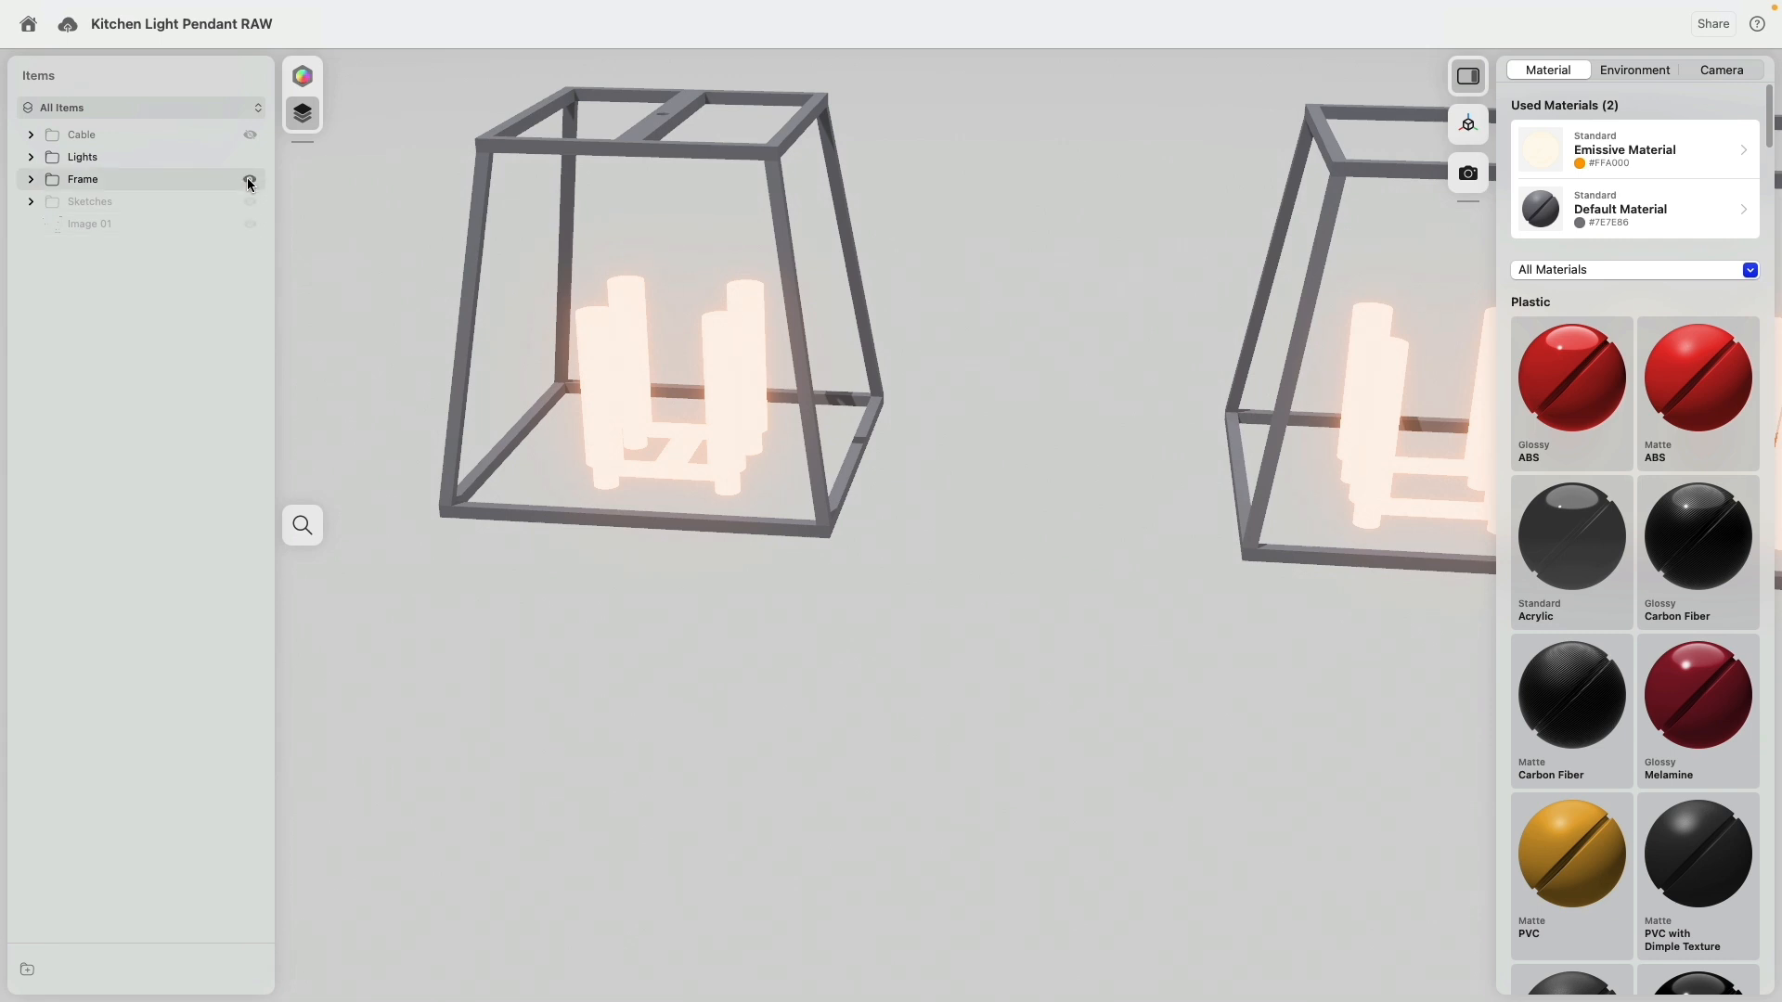
pyautogui.click(250, 179)
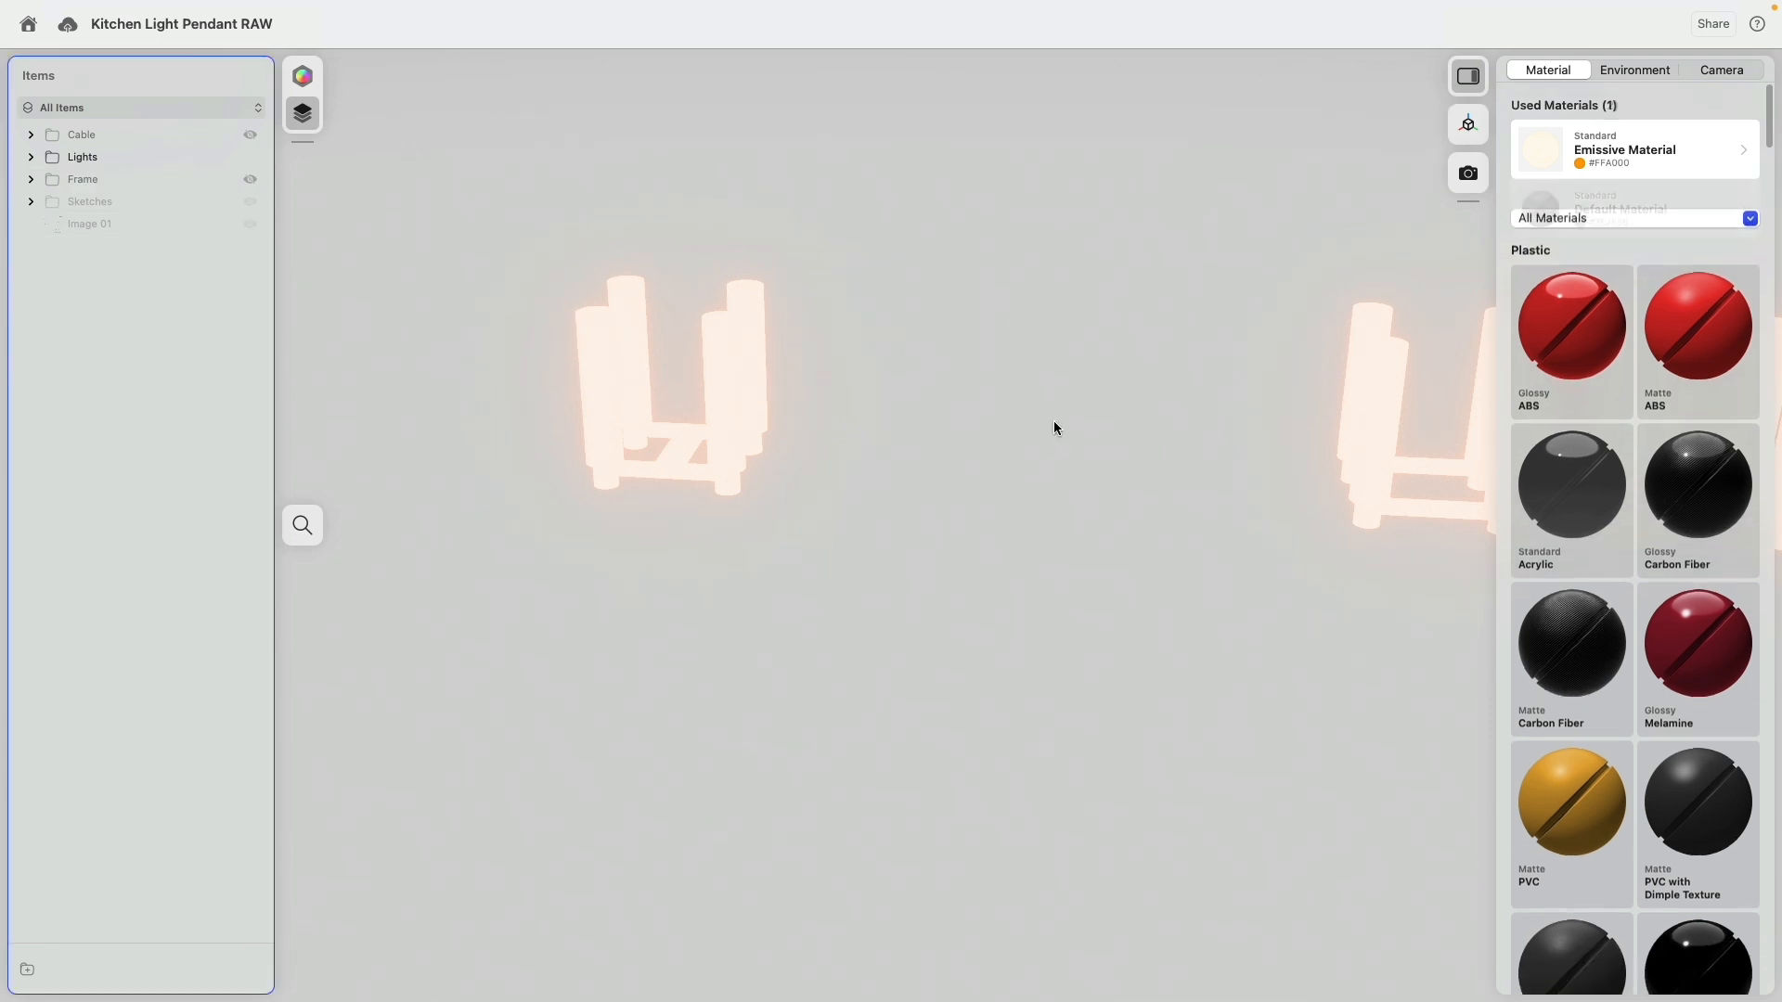
# Replace the Lights folder's Emissive Material with Hammered Gold from the Metal category and clear the selection.
pyautogui.click(1732, 155)
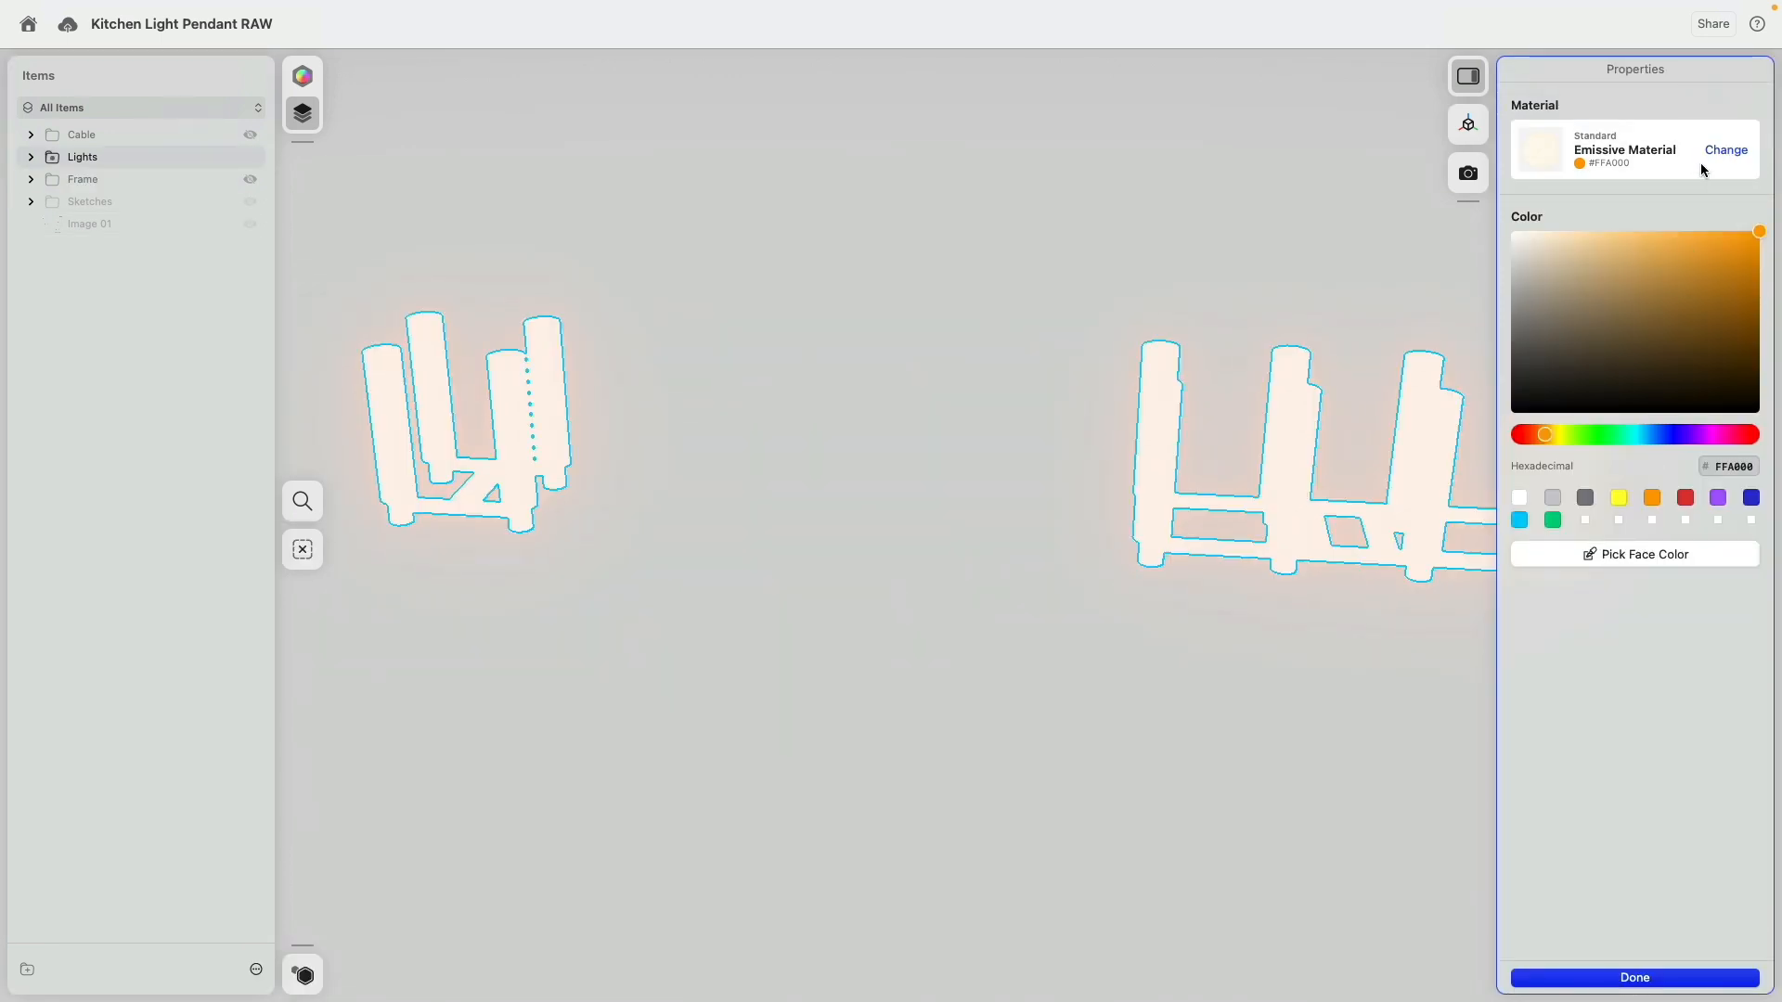
pyautogui.click(1722, 151)
pyautogui.click(1574, 432)
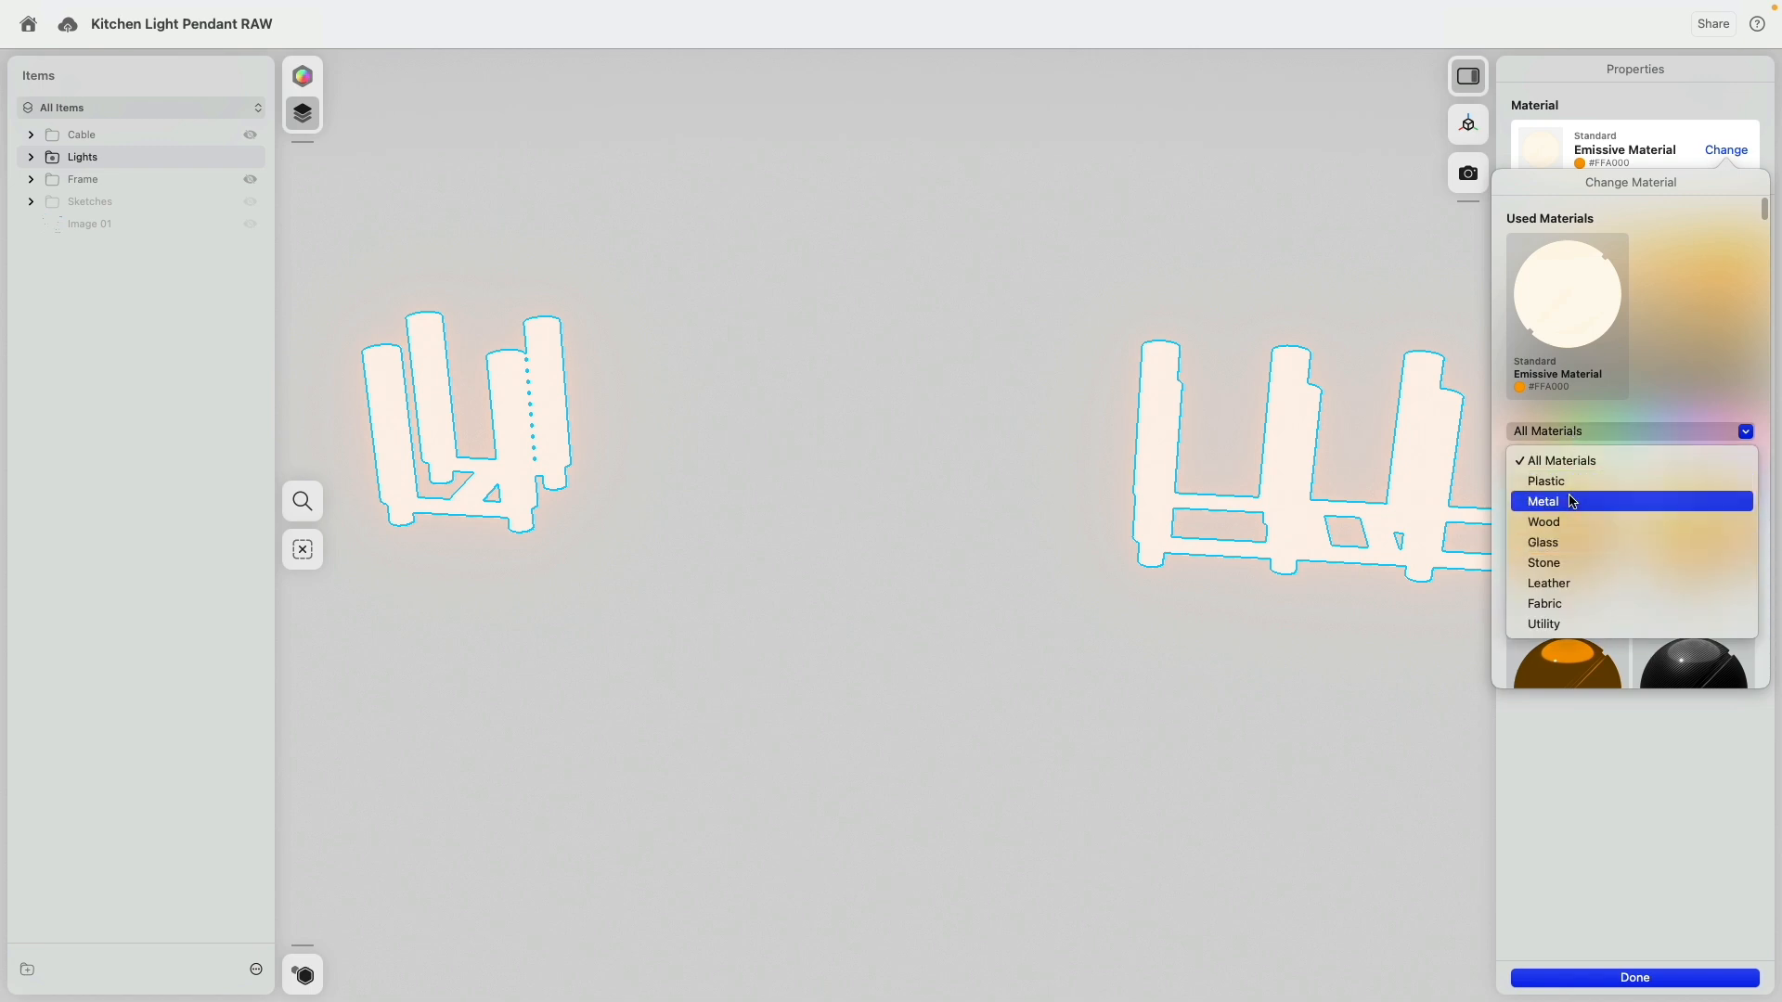
pyautogui.click(1572, 502)
pyautogui.scroll(-2, 1635, 523)
pyautogui.scroll(-3, 1635, 522)
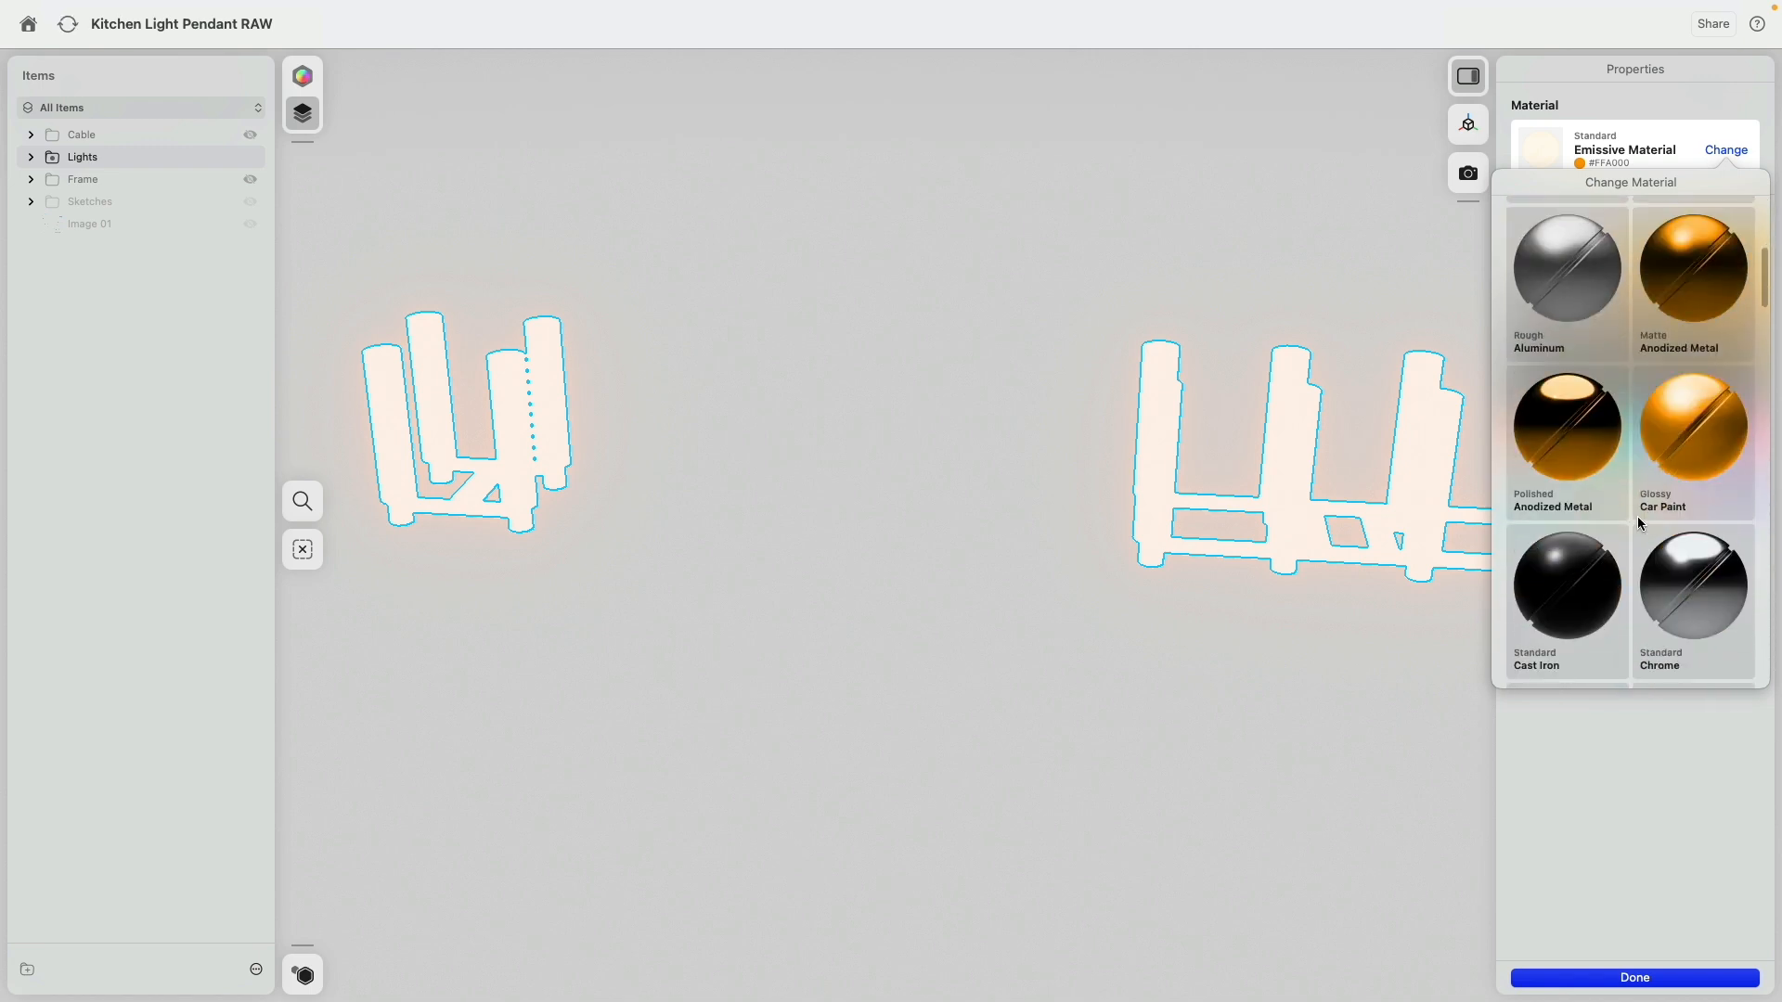
pyautogui.scroll(-10, 1637, 523)
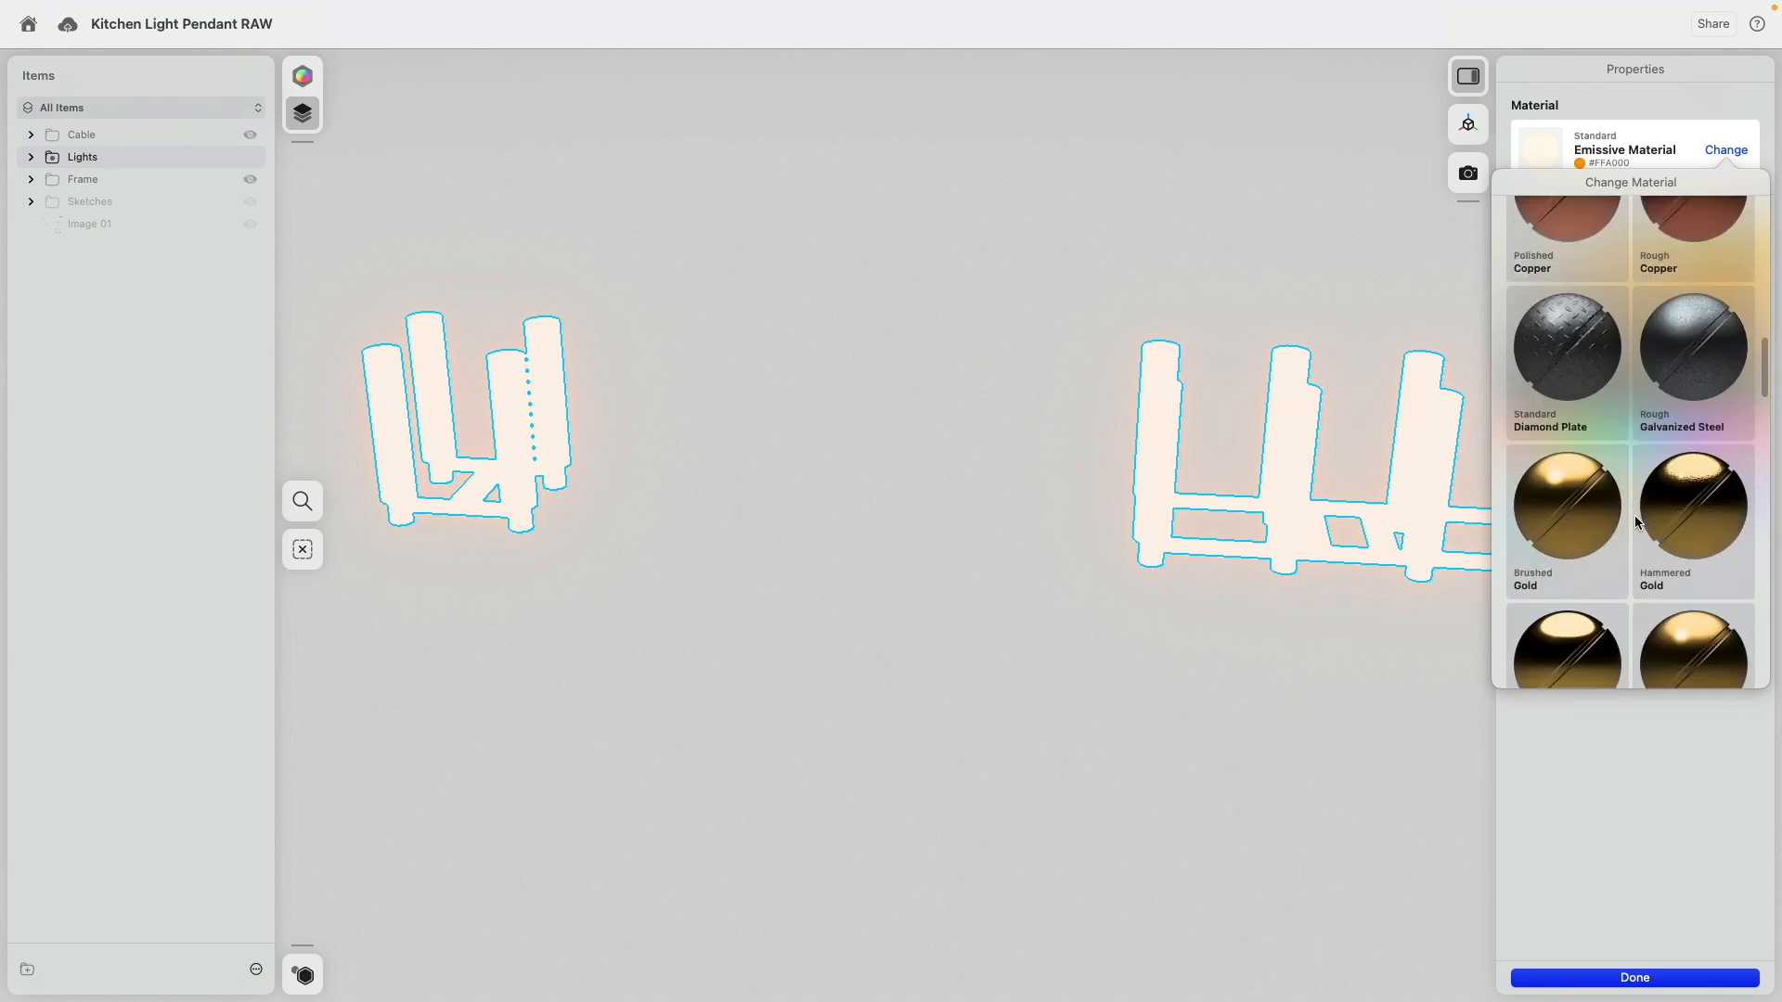
pyautogui.scroll(-10, 1637, 522)
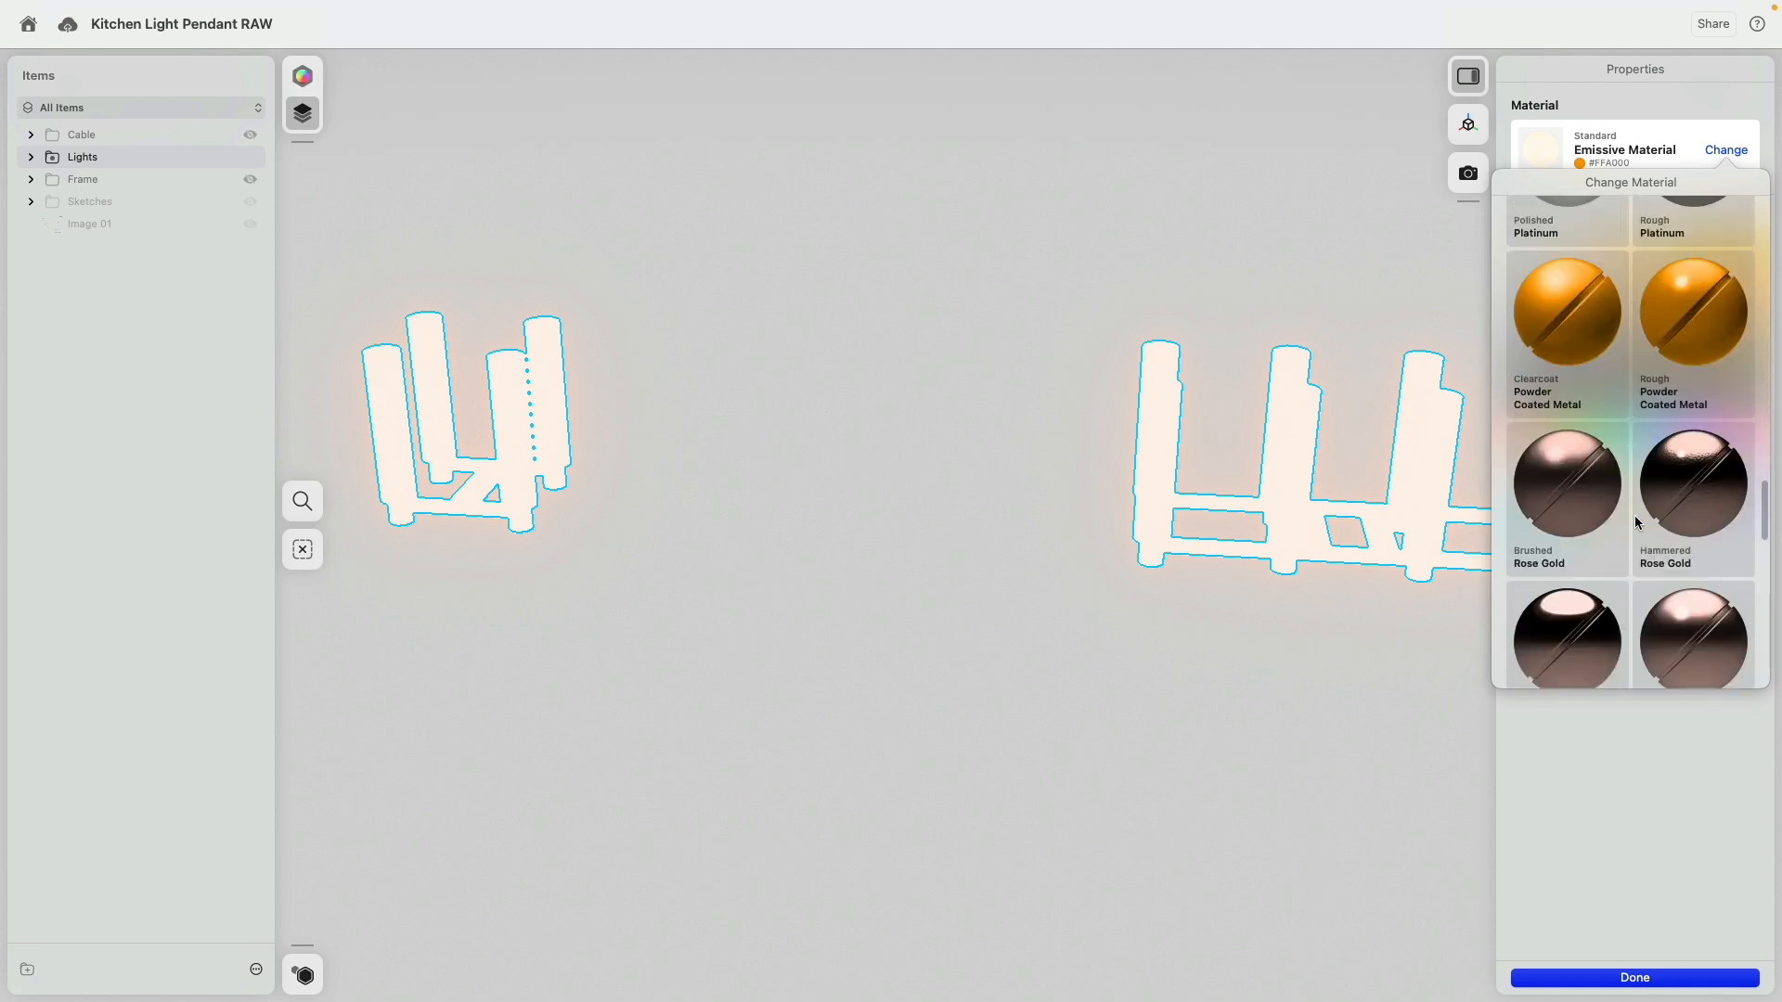
pyautogui.scroll(10, 1637, 523)
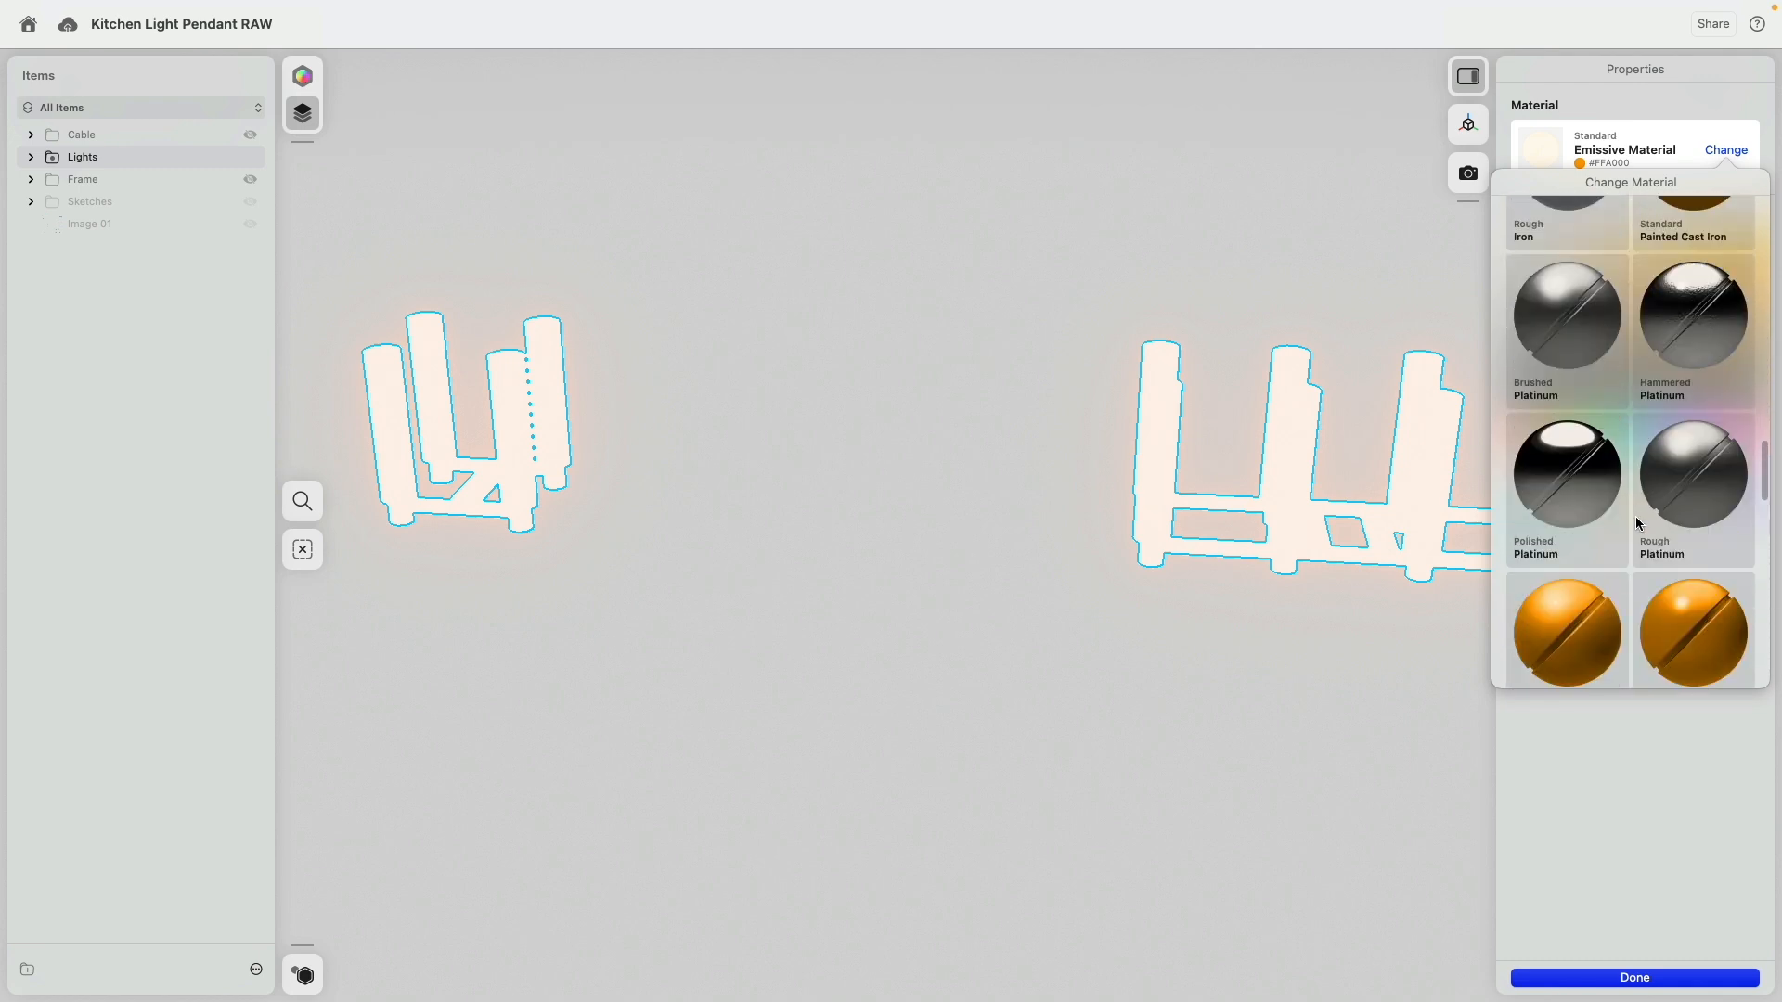
pyautogui.scroll(5, 1637, 523)
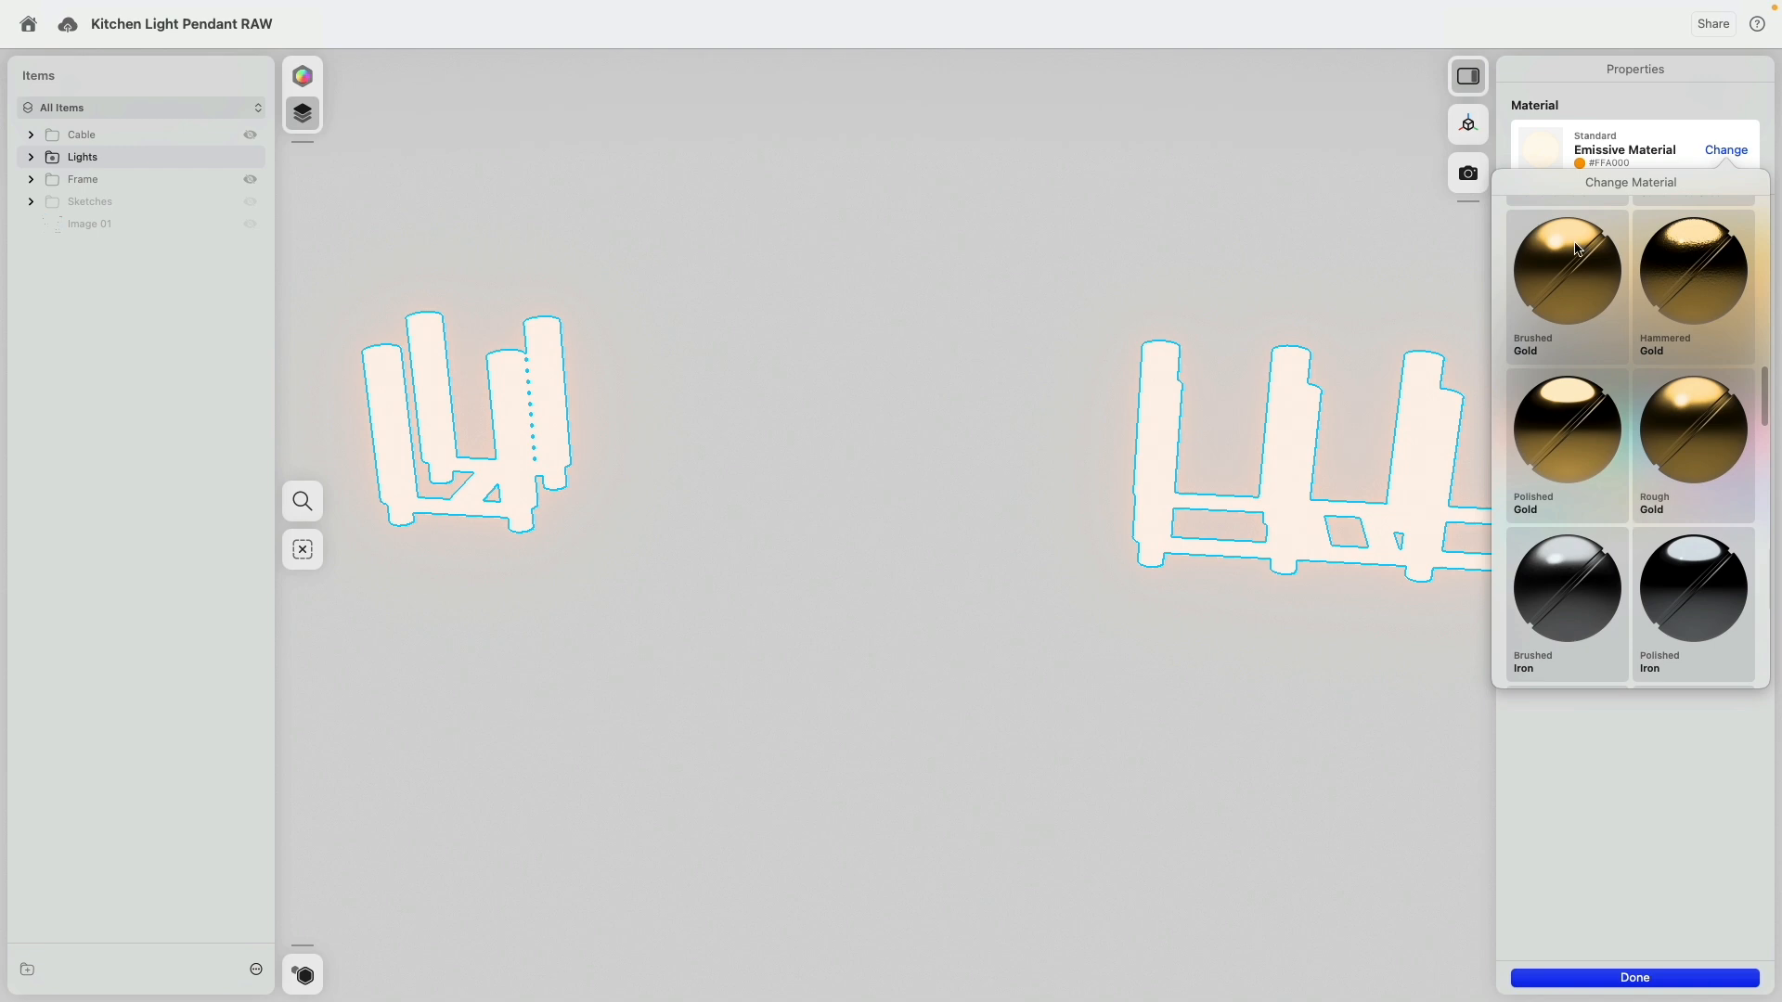
pyautogui.click(1567, 252)
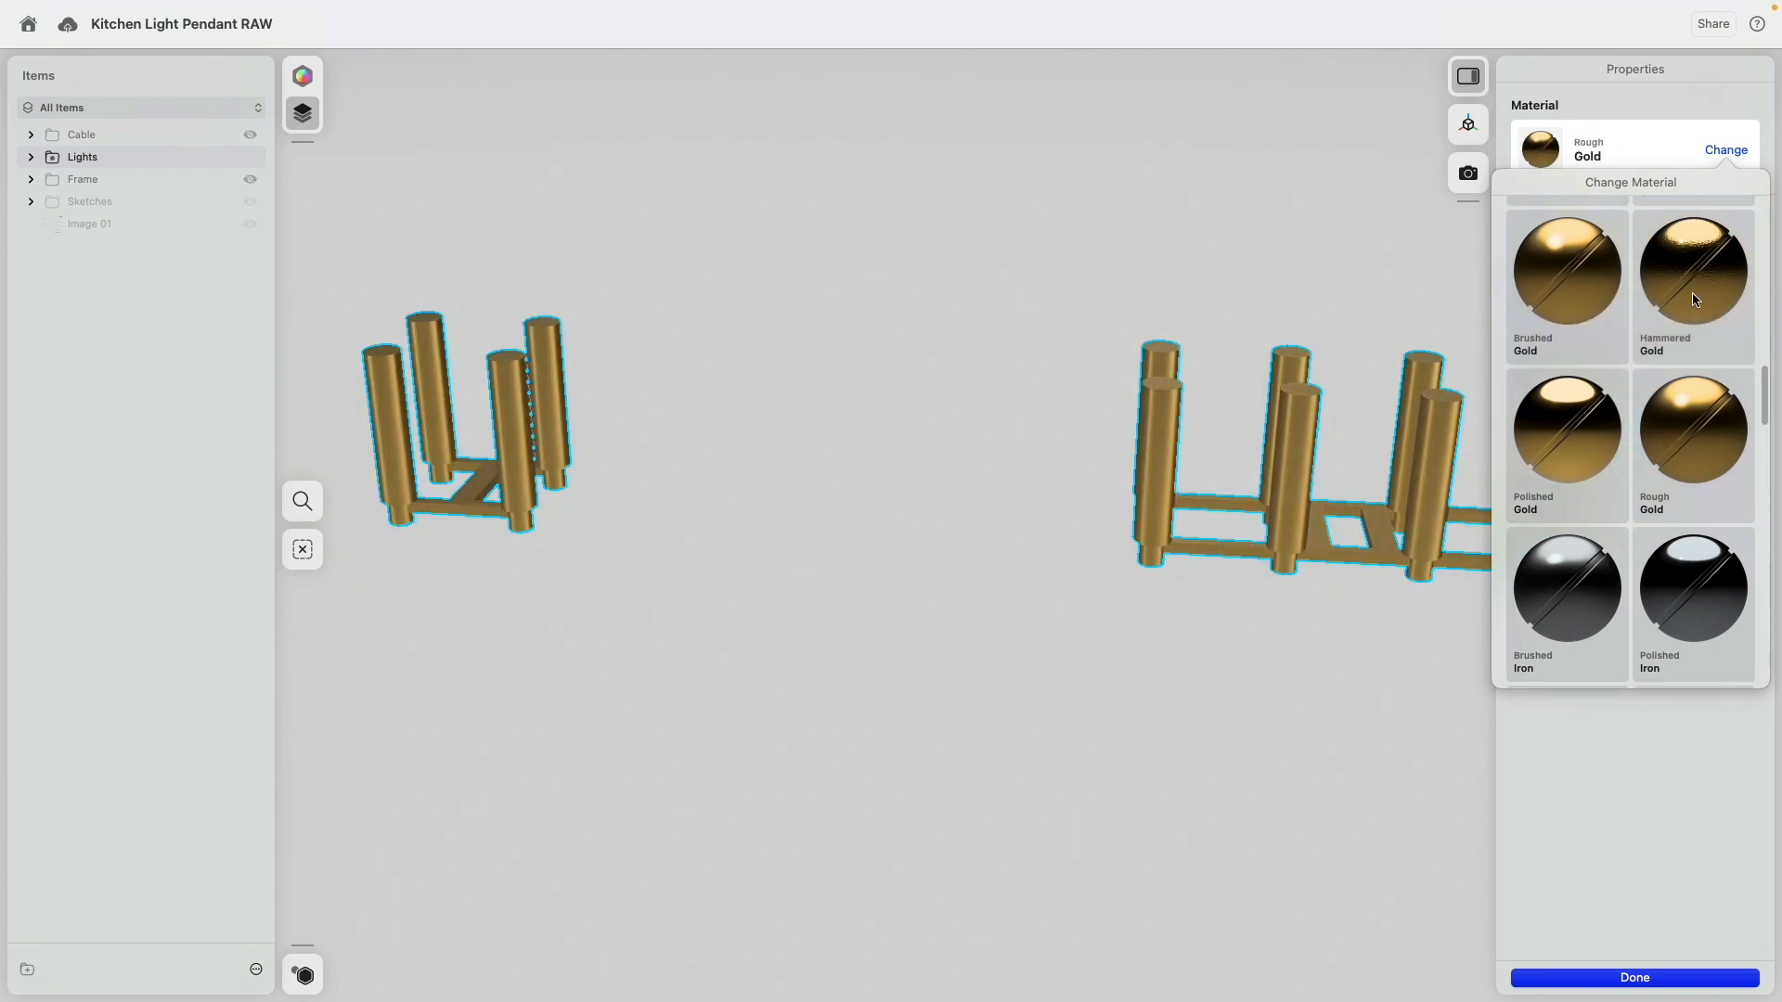
pyautogui.click(1693, 299)
pyautogui.click(933, 314)
pyautogui.click(682, 299)
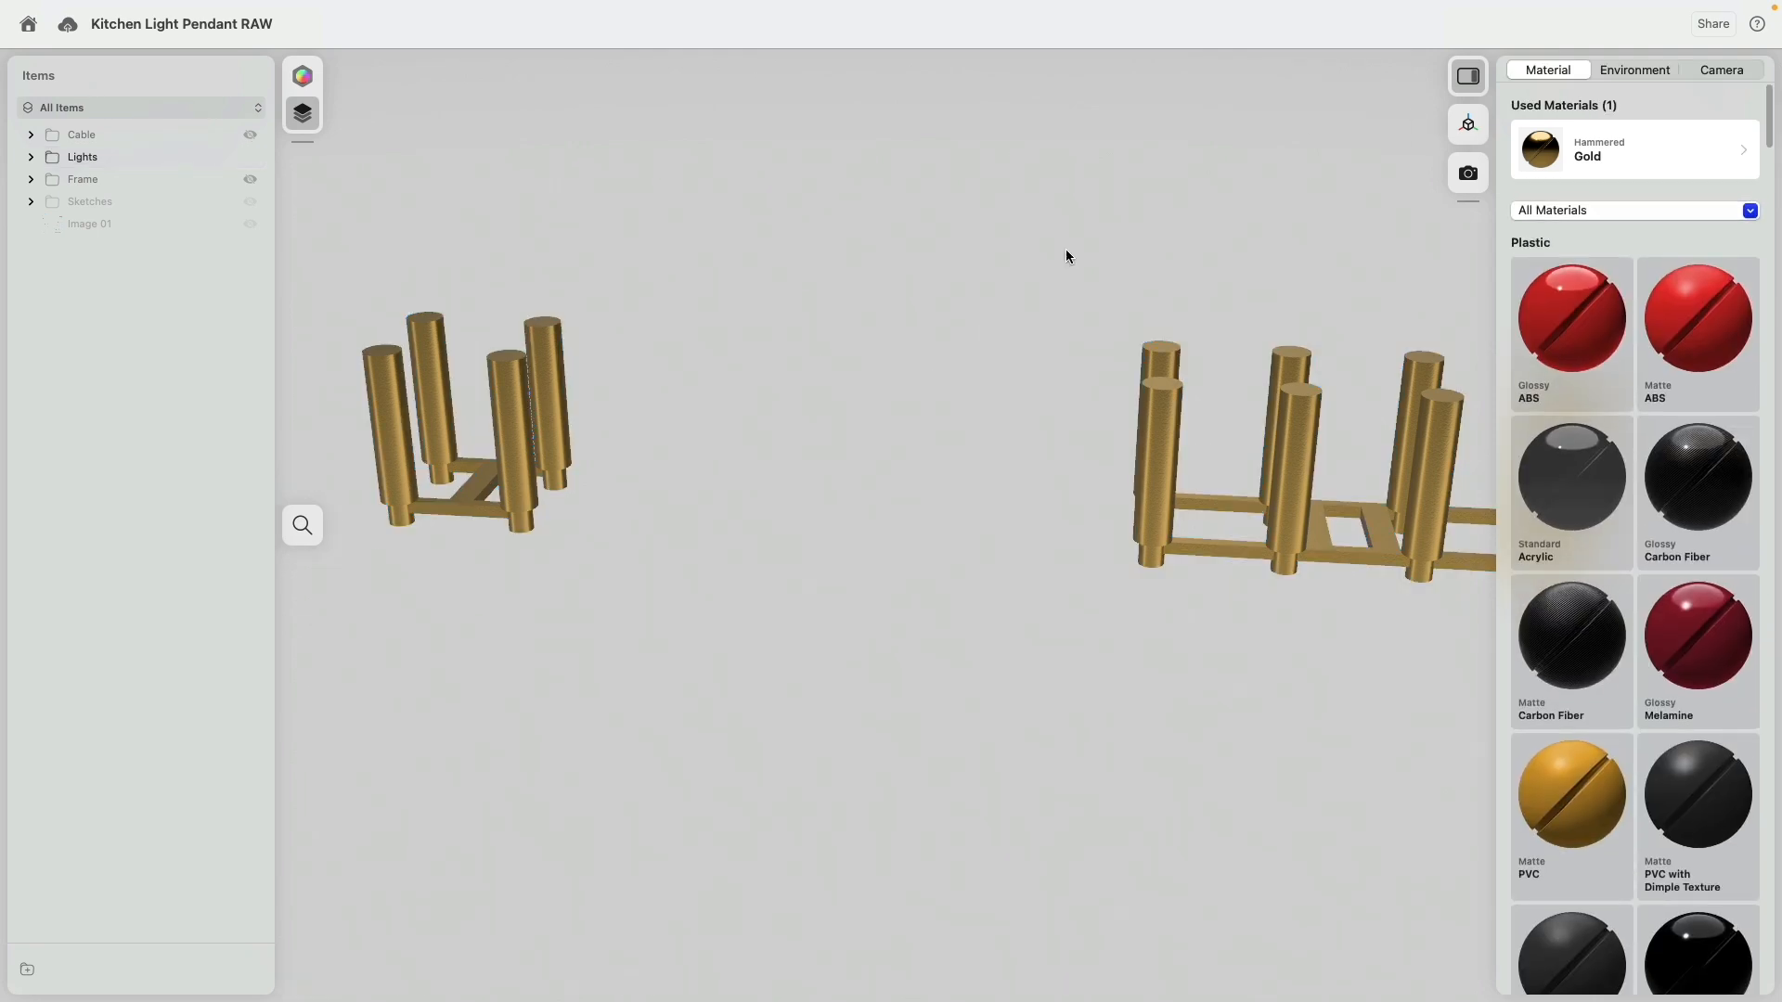
# Area-select only the upper tube bodies of both pendants and assign them the Utility category's Emissive Material in orange FFA000.
pyautogui.scroll(-3, 728, 286)
pyautogui.hscroll(5, 676, 281)
pyautogui.hscroll(-2, 681, 277)
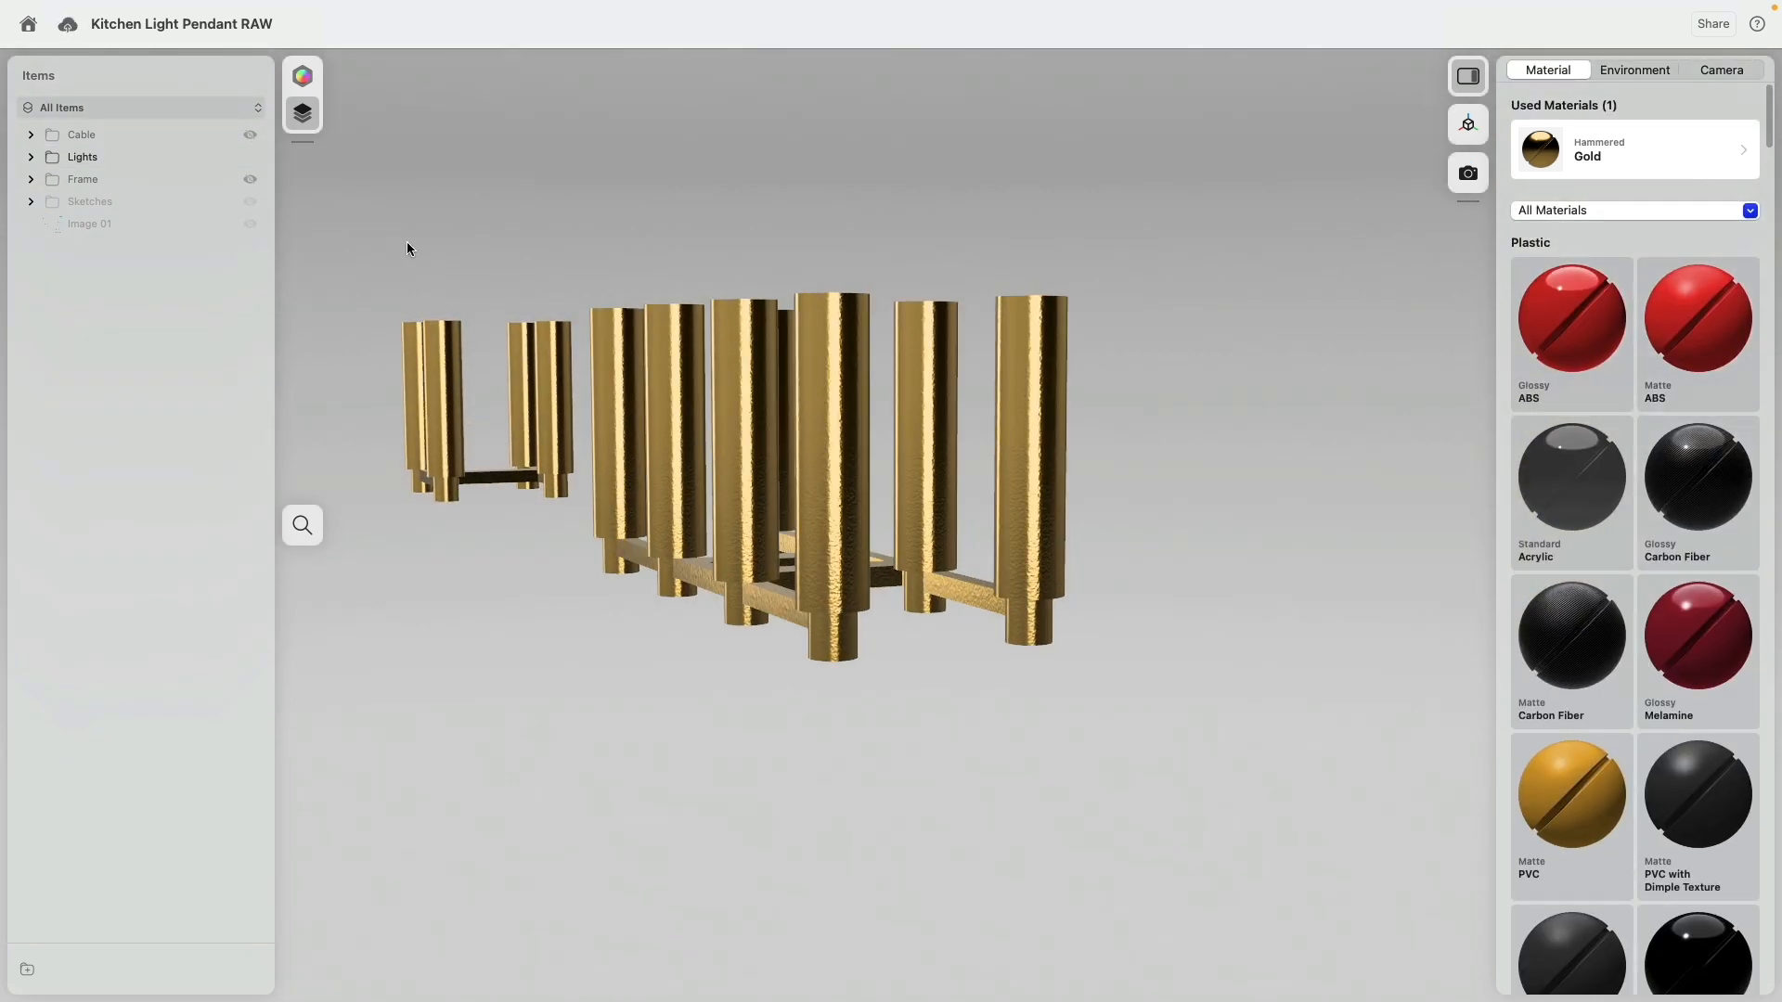
pyautogui.moveTo(1344, 164); pyautogui.dragTo(326, 387)
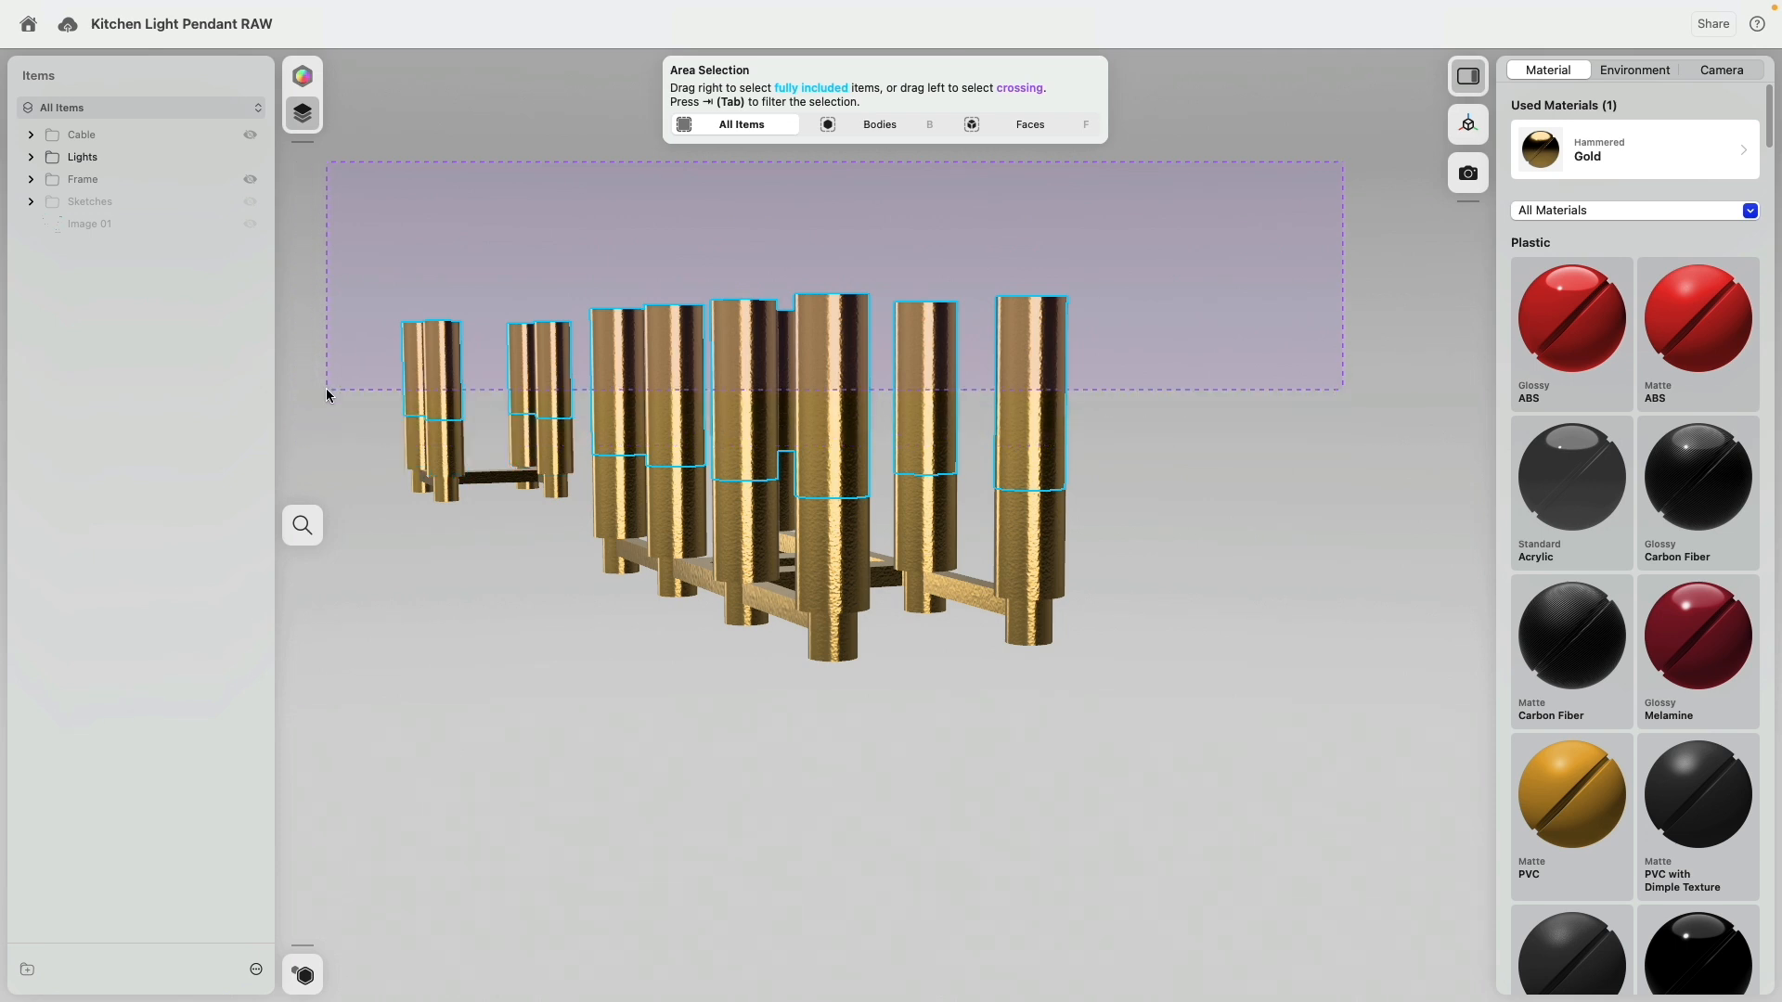
pyautogui.press('Tab')
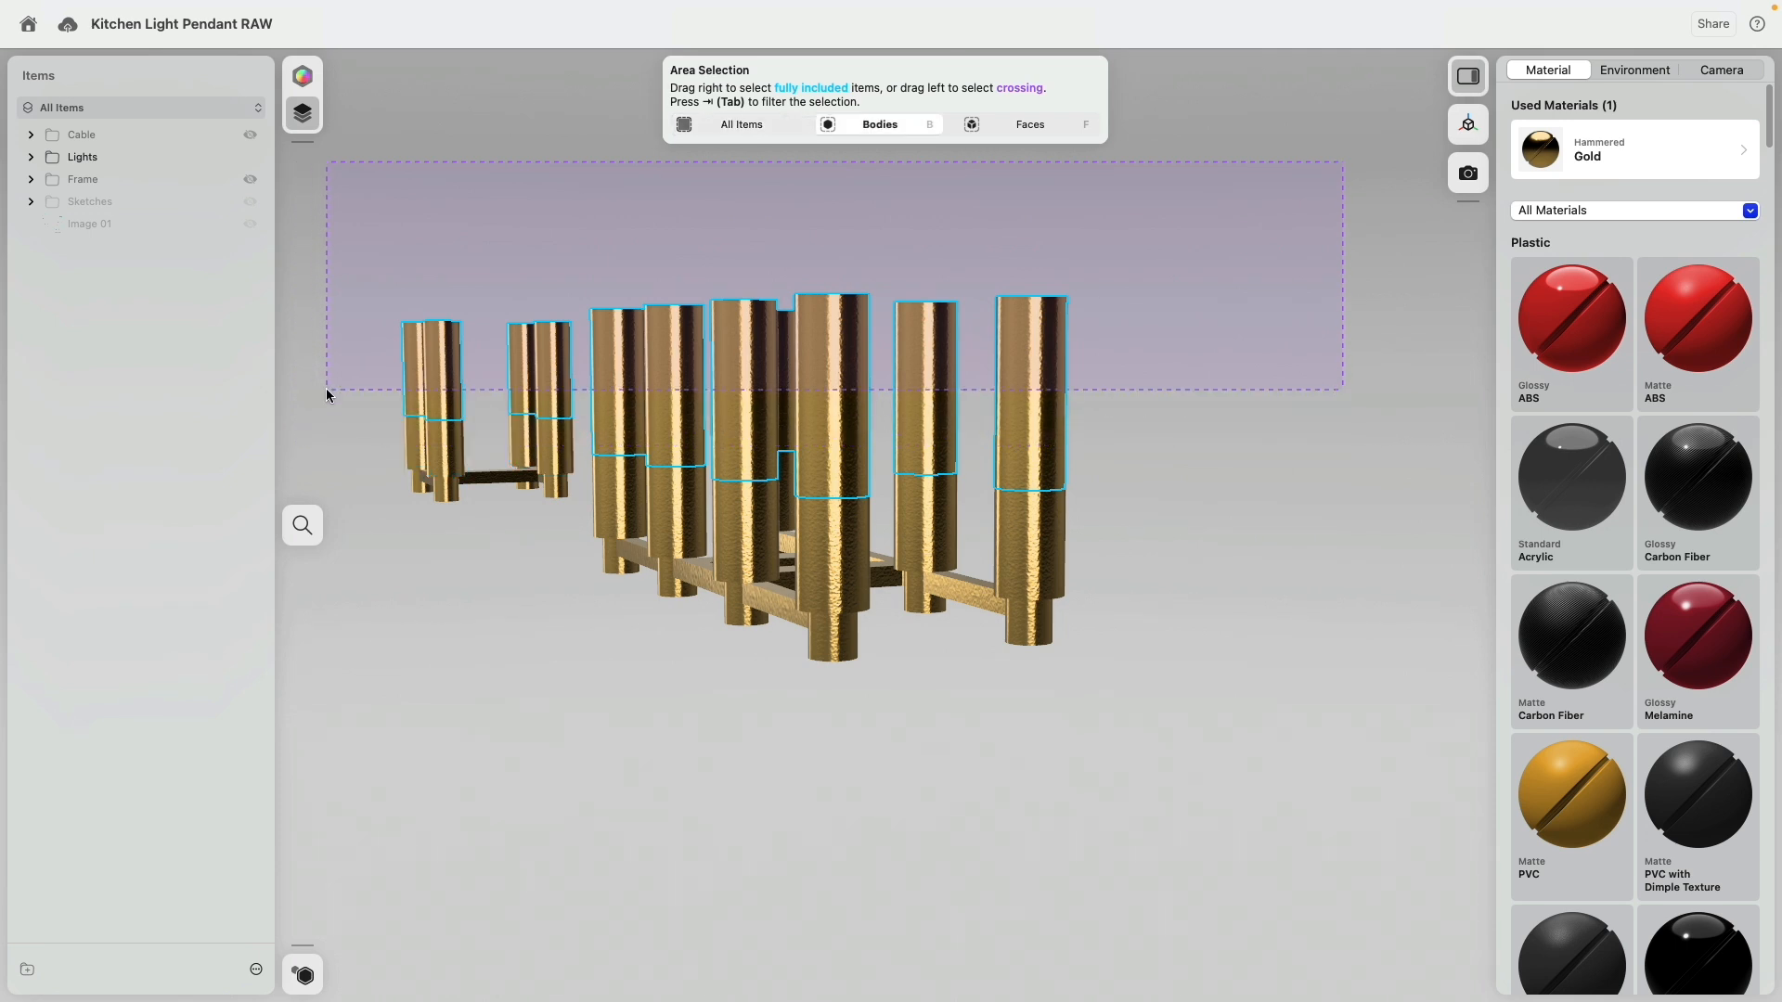
pyautogui.moveTo(326, 388); pyautogui.dragTo(325, 388)
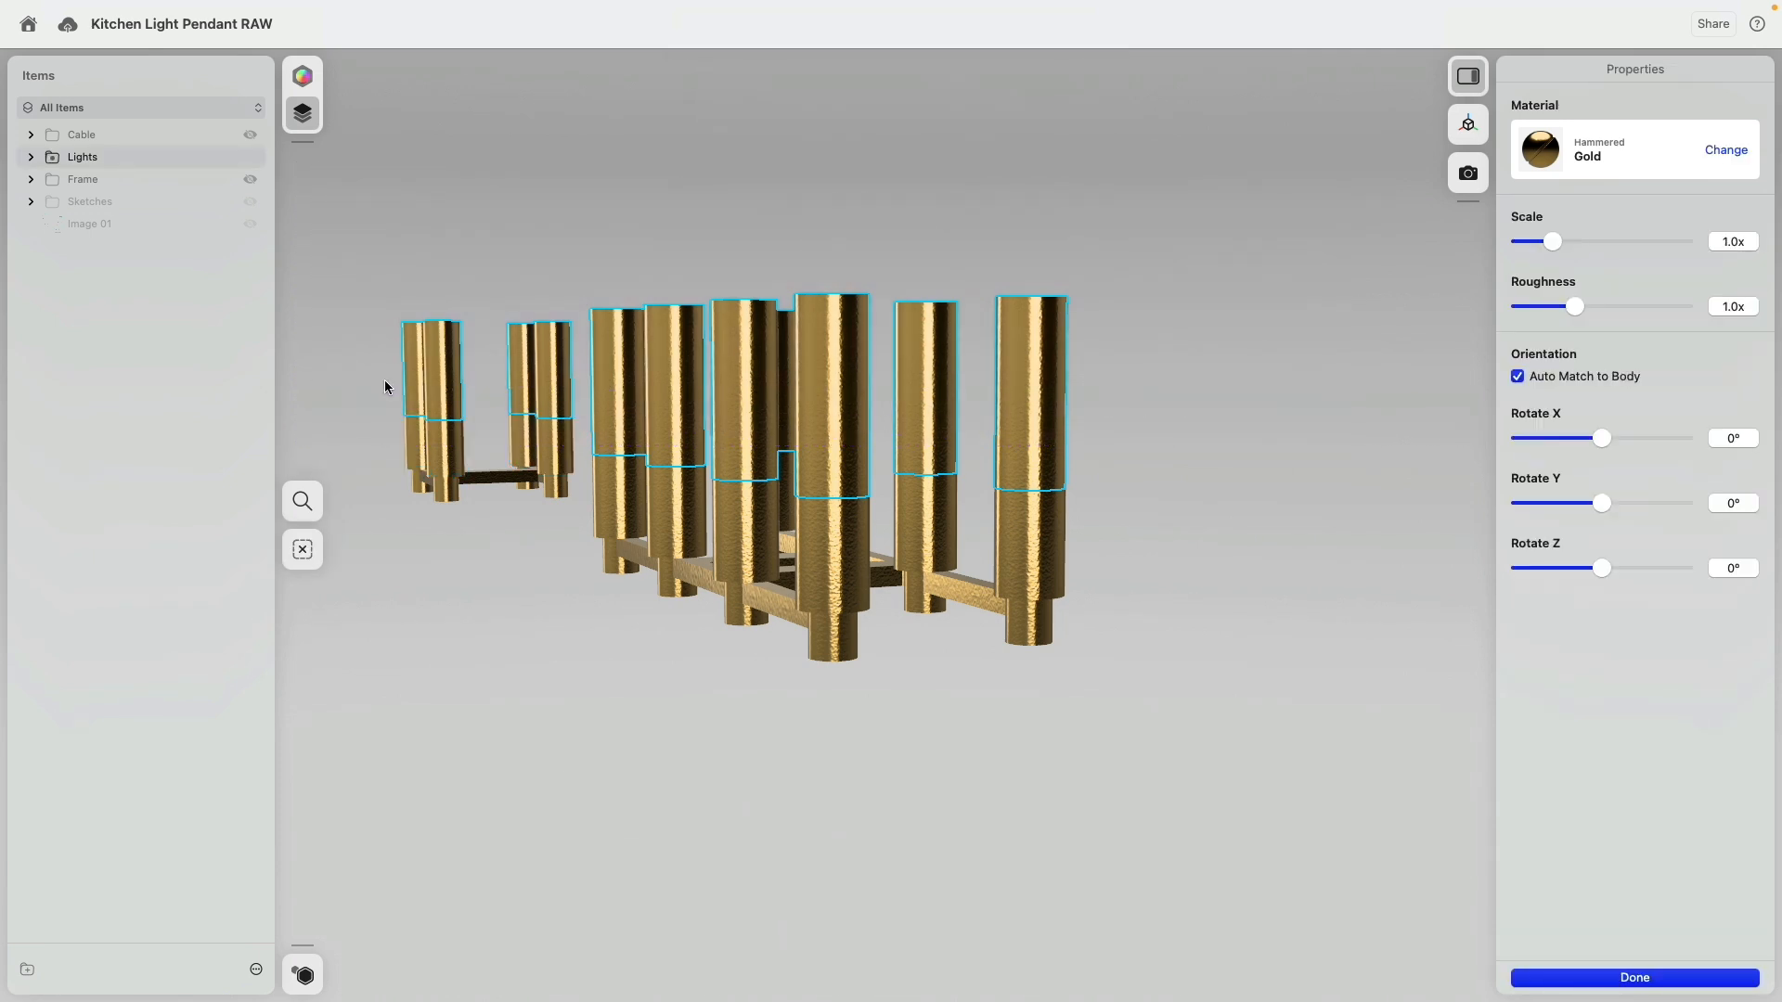
pyautogui.click(1728, 151)
pyautogui.click(1612, 414)
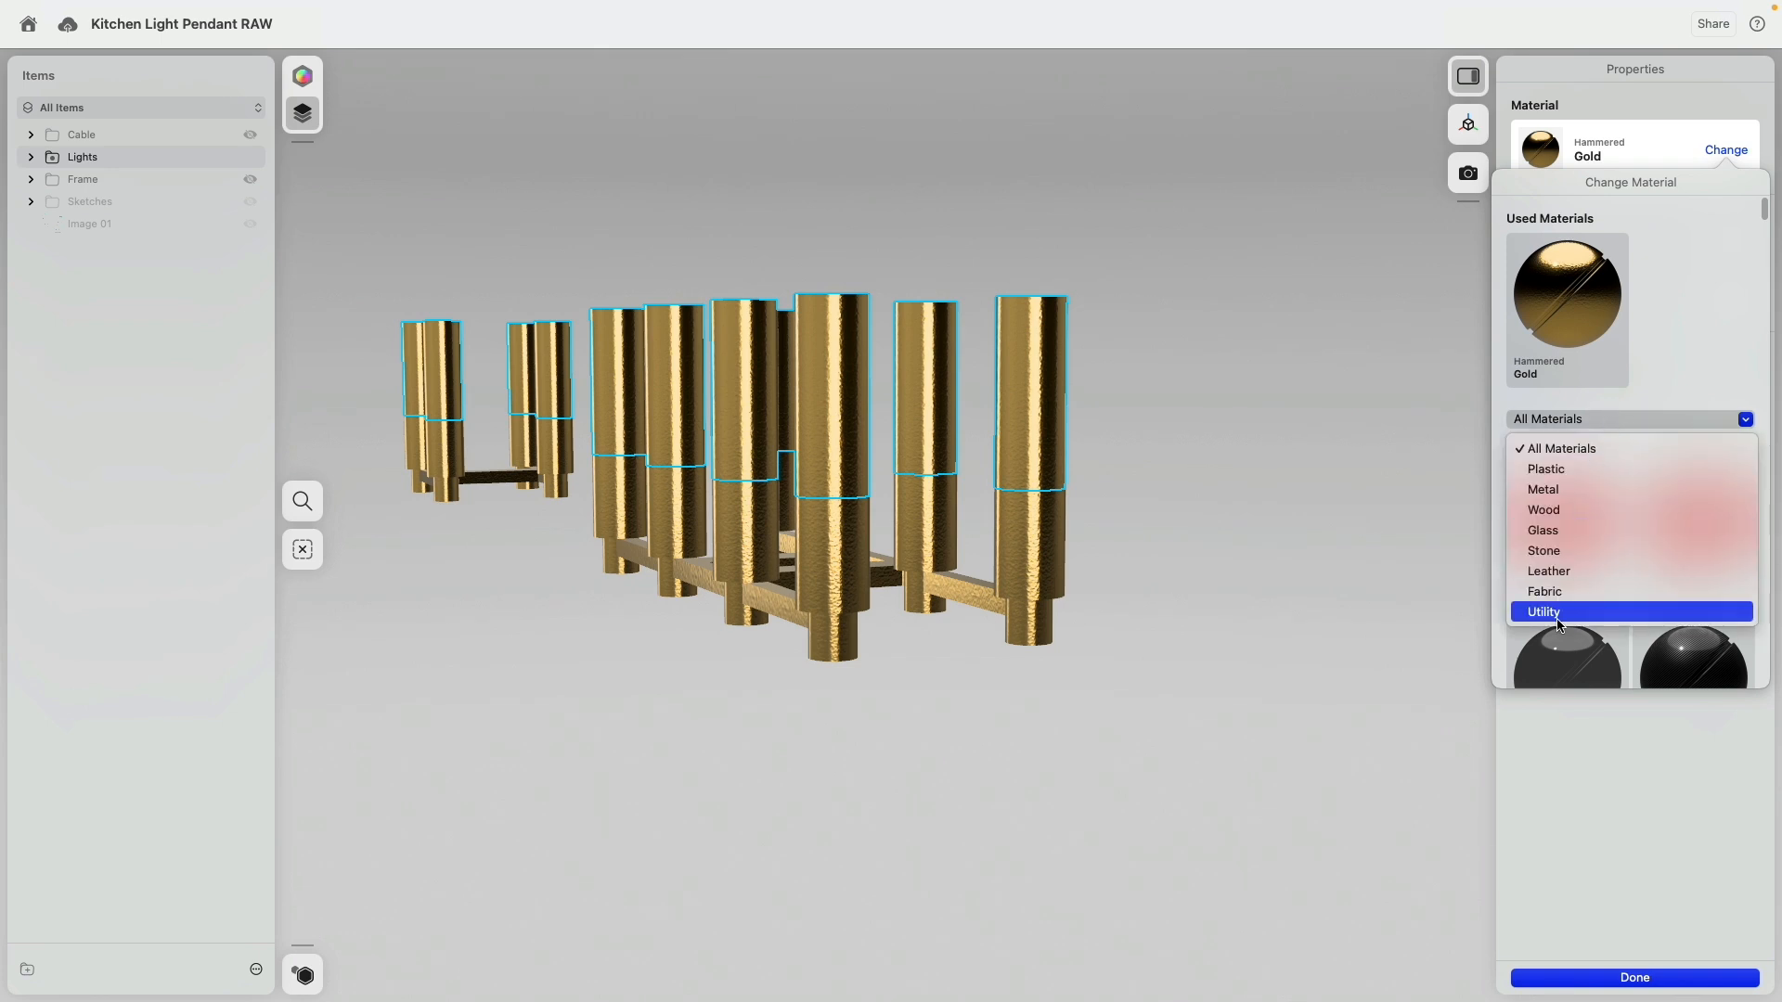
pyautogui.click(1633, 609)
pyautogui.click(1662, 512)
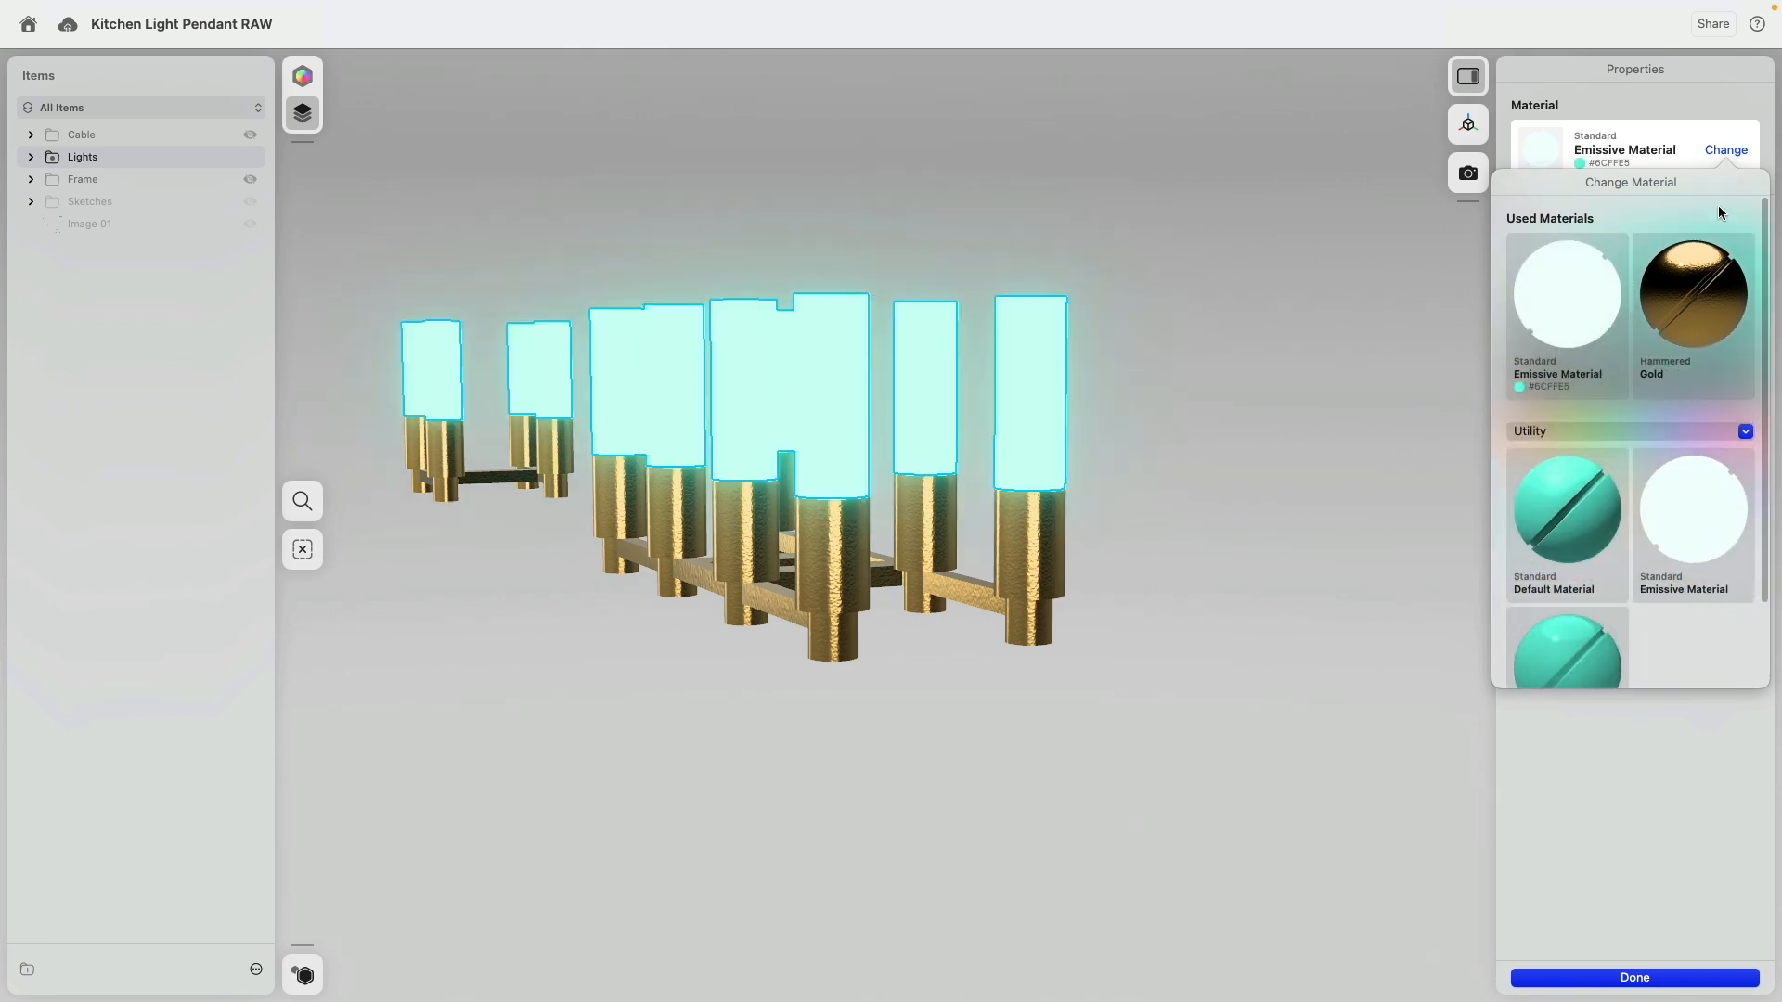
pyautogui.click(1652, 499)
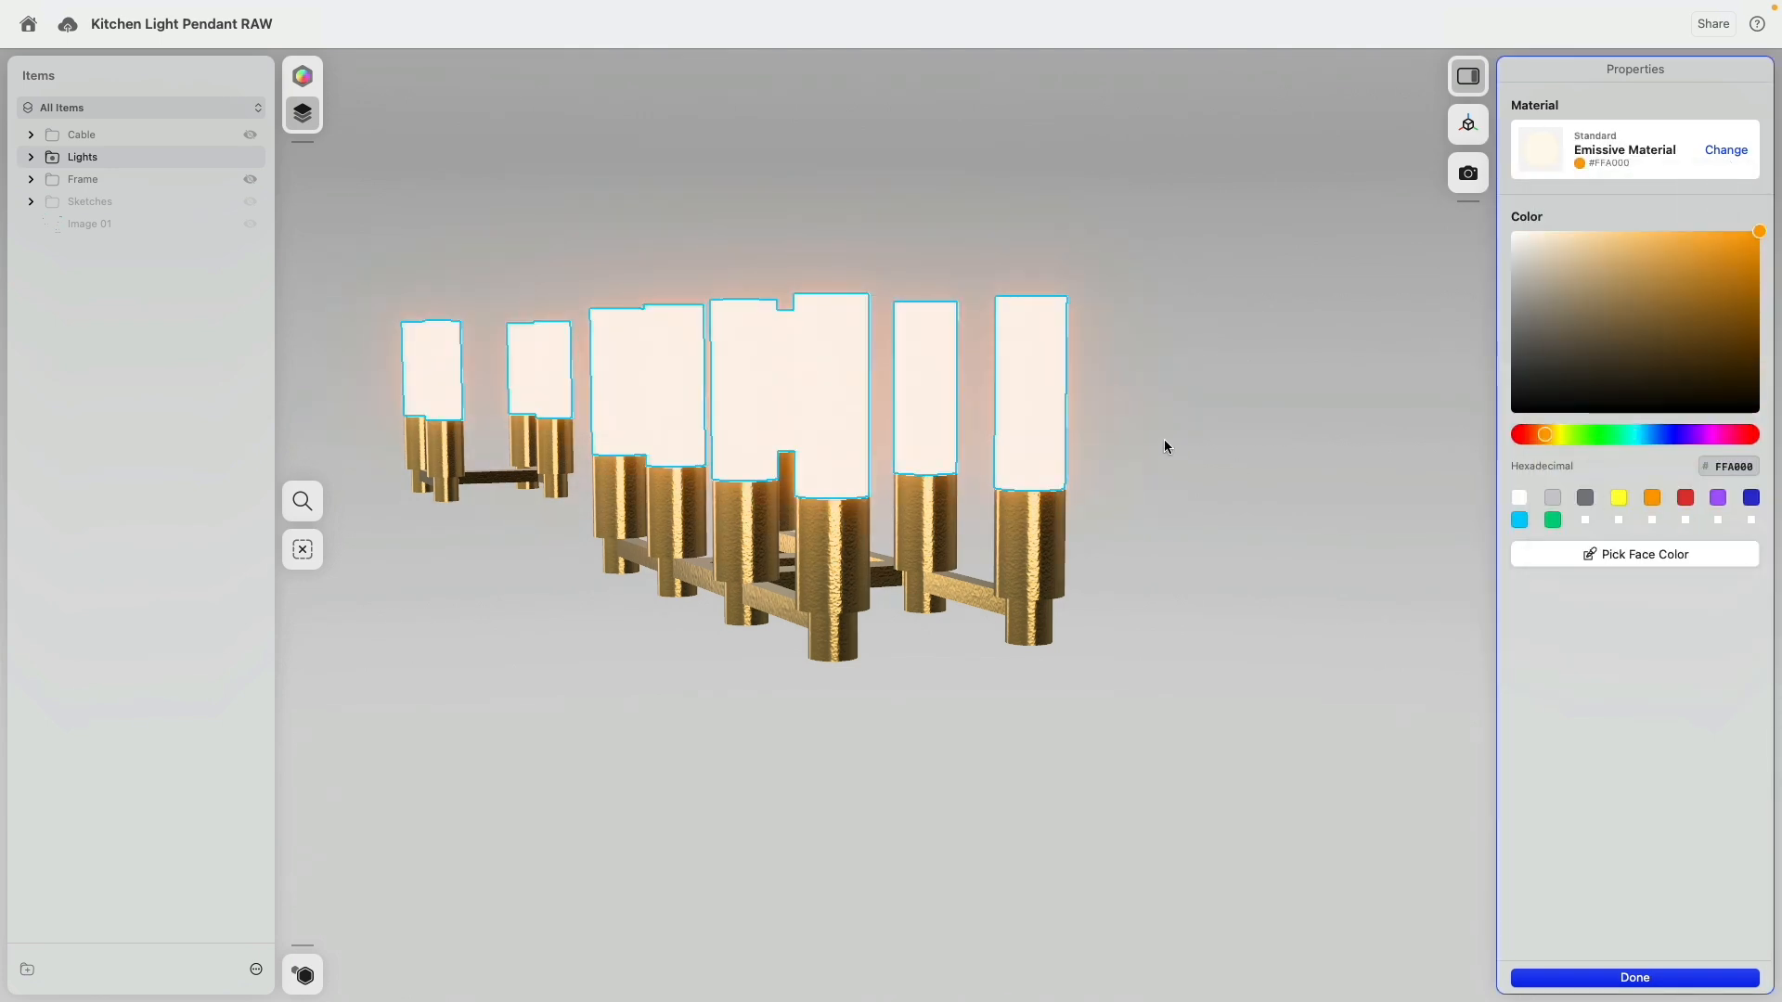
pyautogui.click(1164, 438)
# Hide the Lights folder and show the Frame folder to isolate the two pendant frames.
pyautogui.moveTo(1153, 694); pyautogui.dragTo(770, 474, button='right')
pyautogui.scroll(-5, 517, 267)
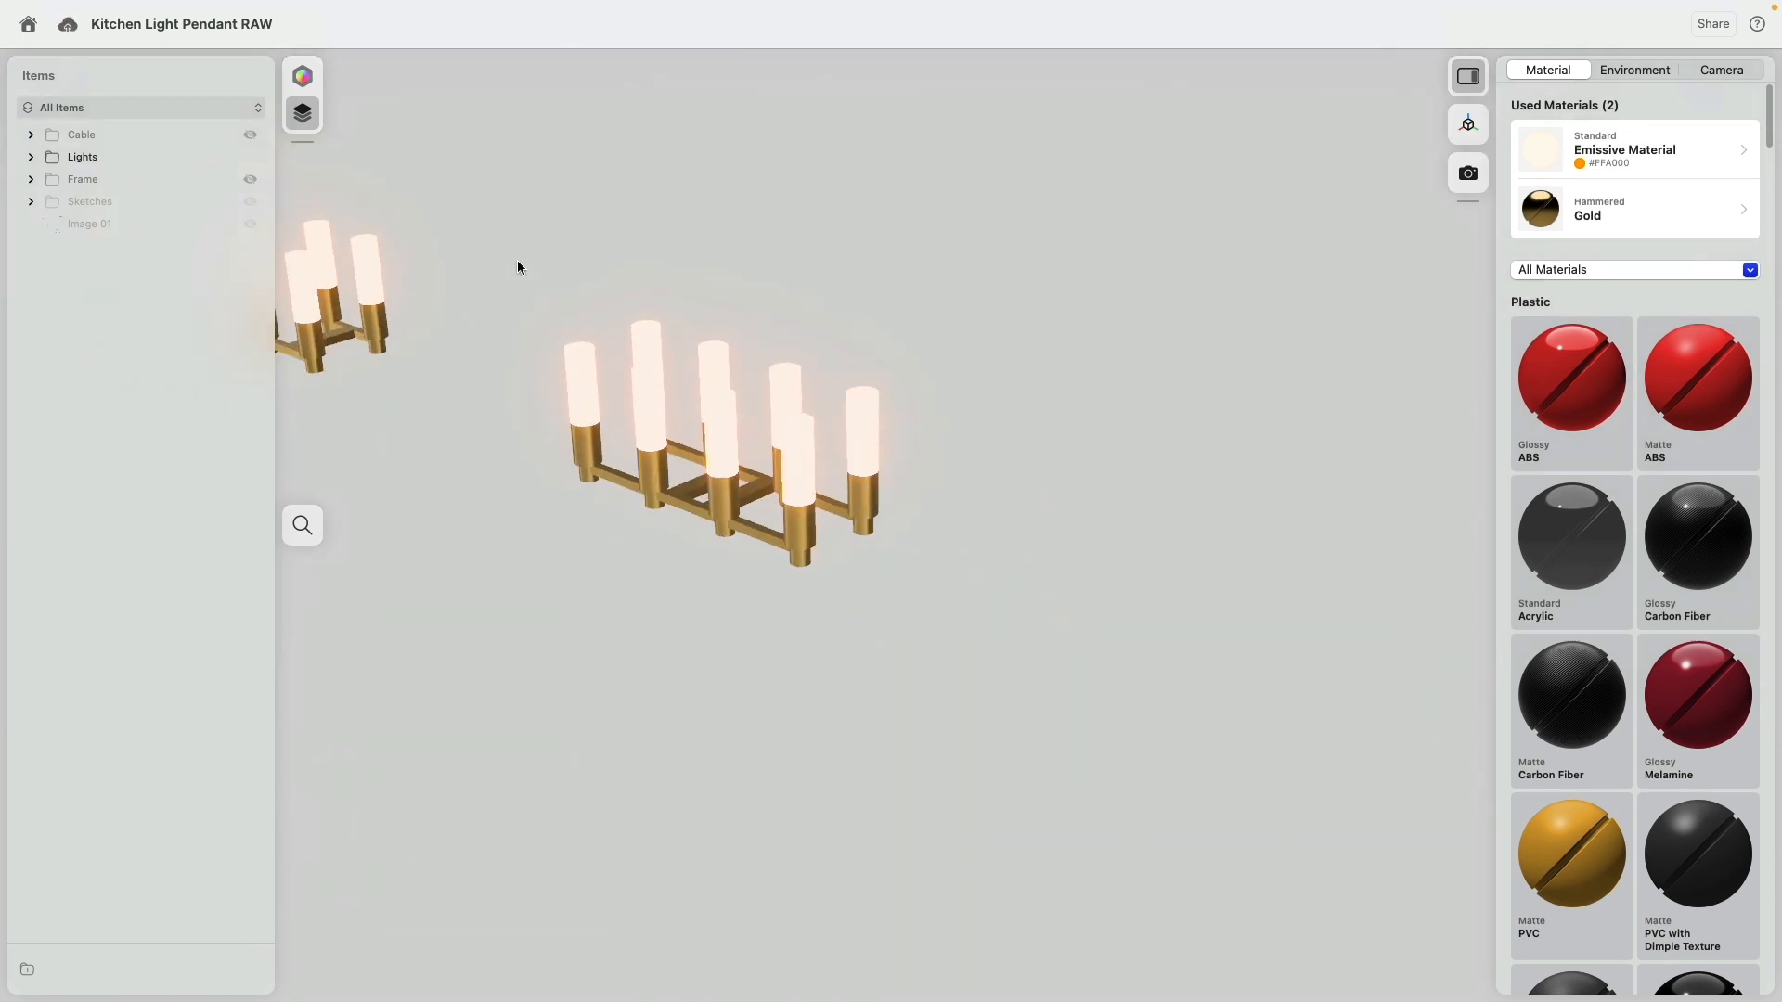
pyautogui.click(249, 158)
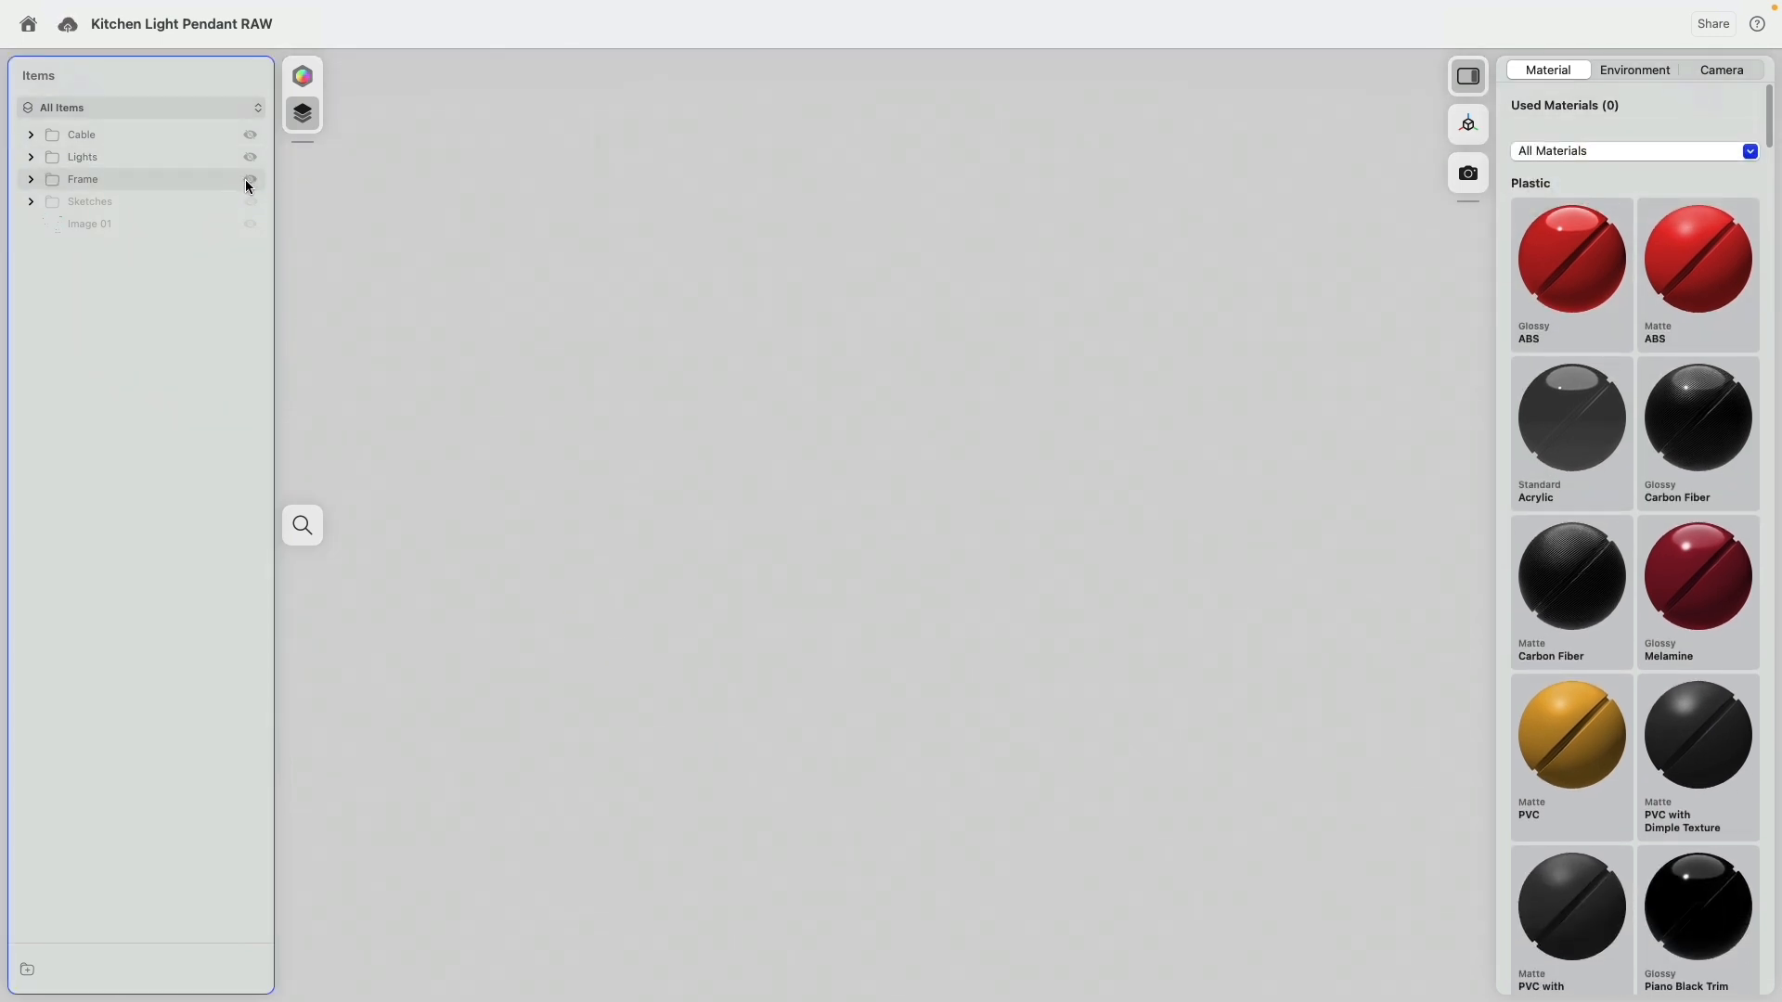
pyautogui.click(250, 179)
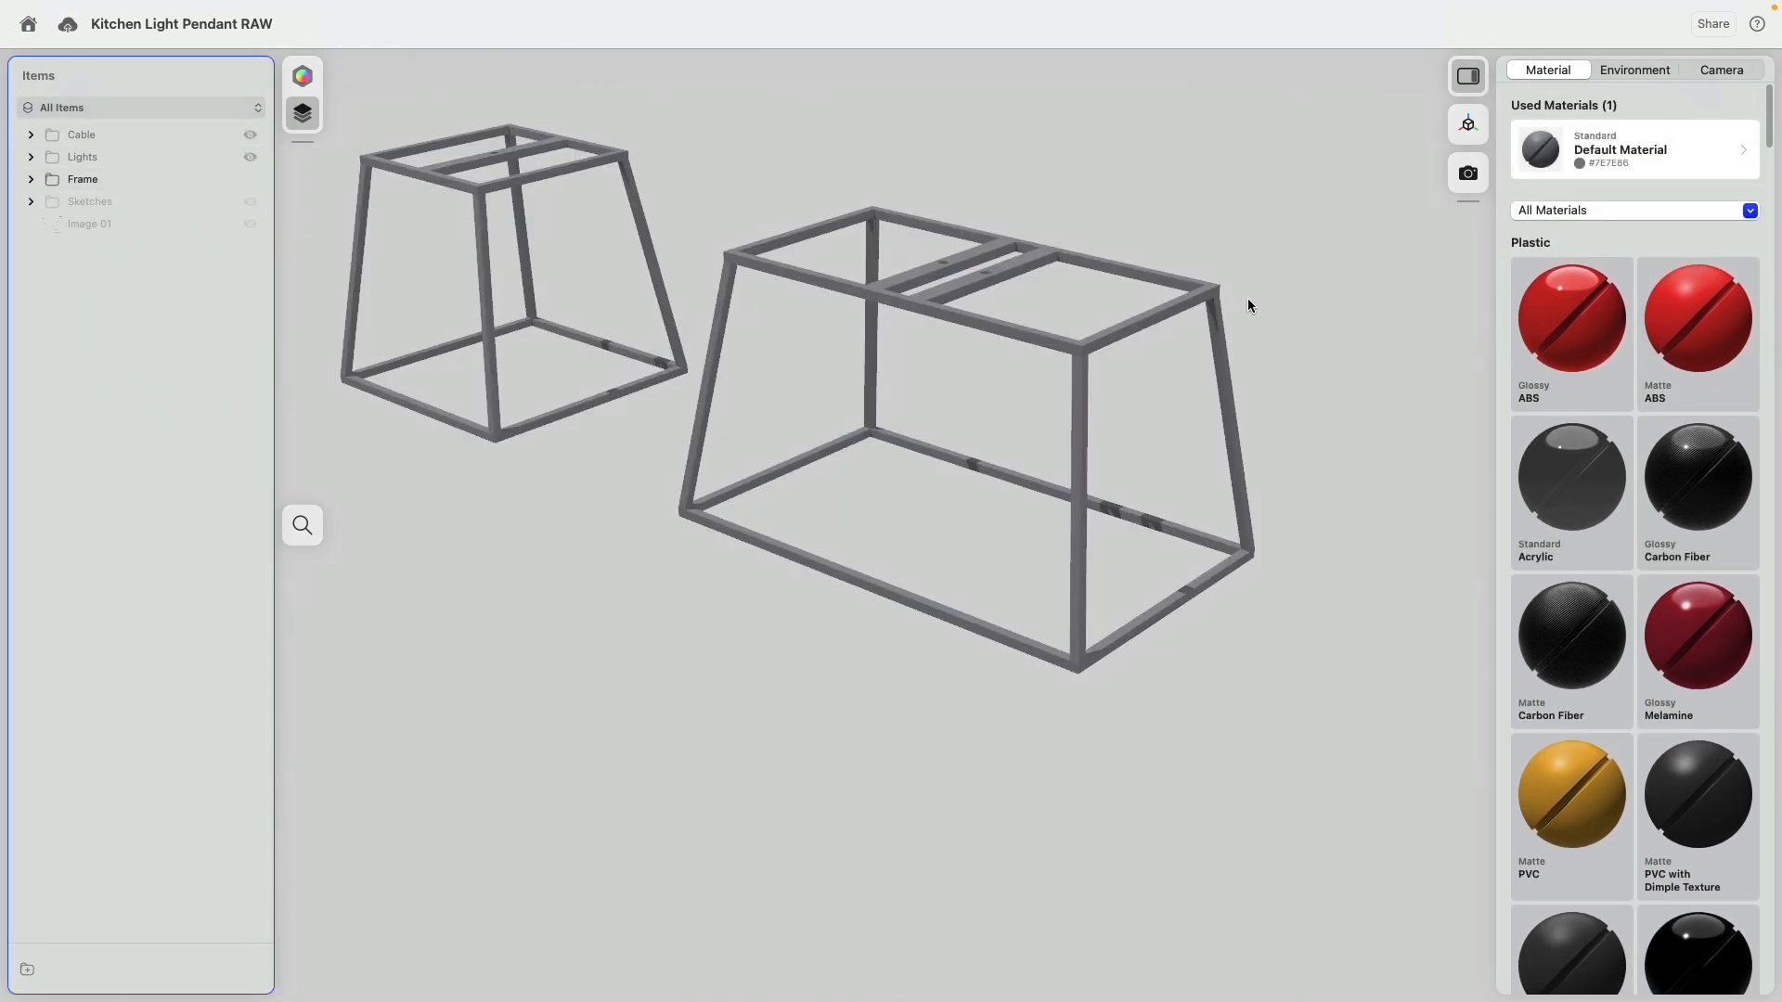
# Apply the Rough Powder Coated Metal material from the Metal category to the Frame folder.
pyautogui.click(1631, 217)
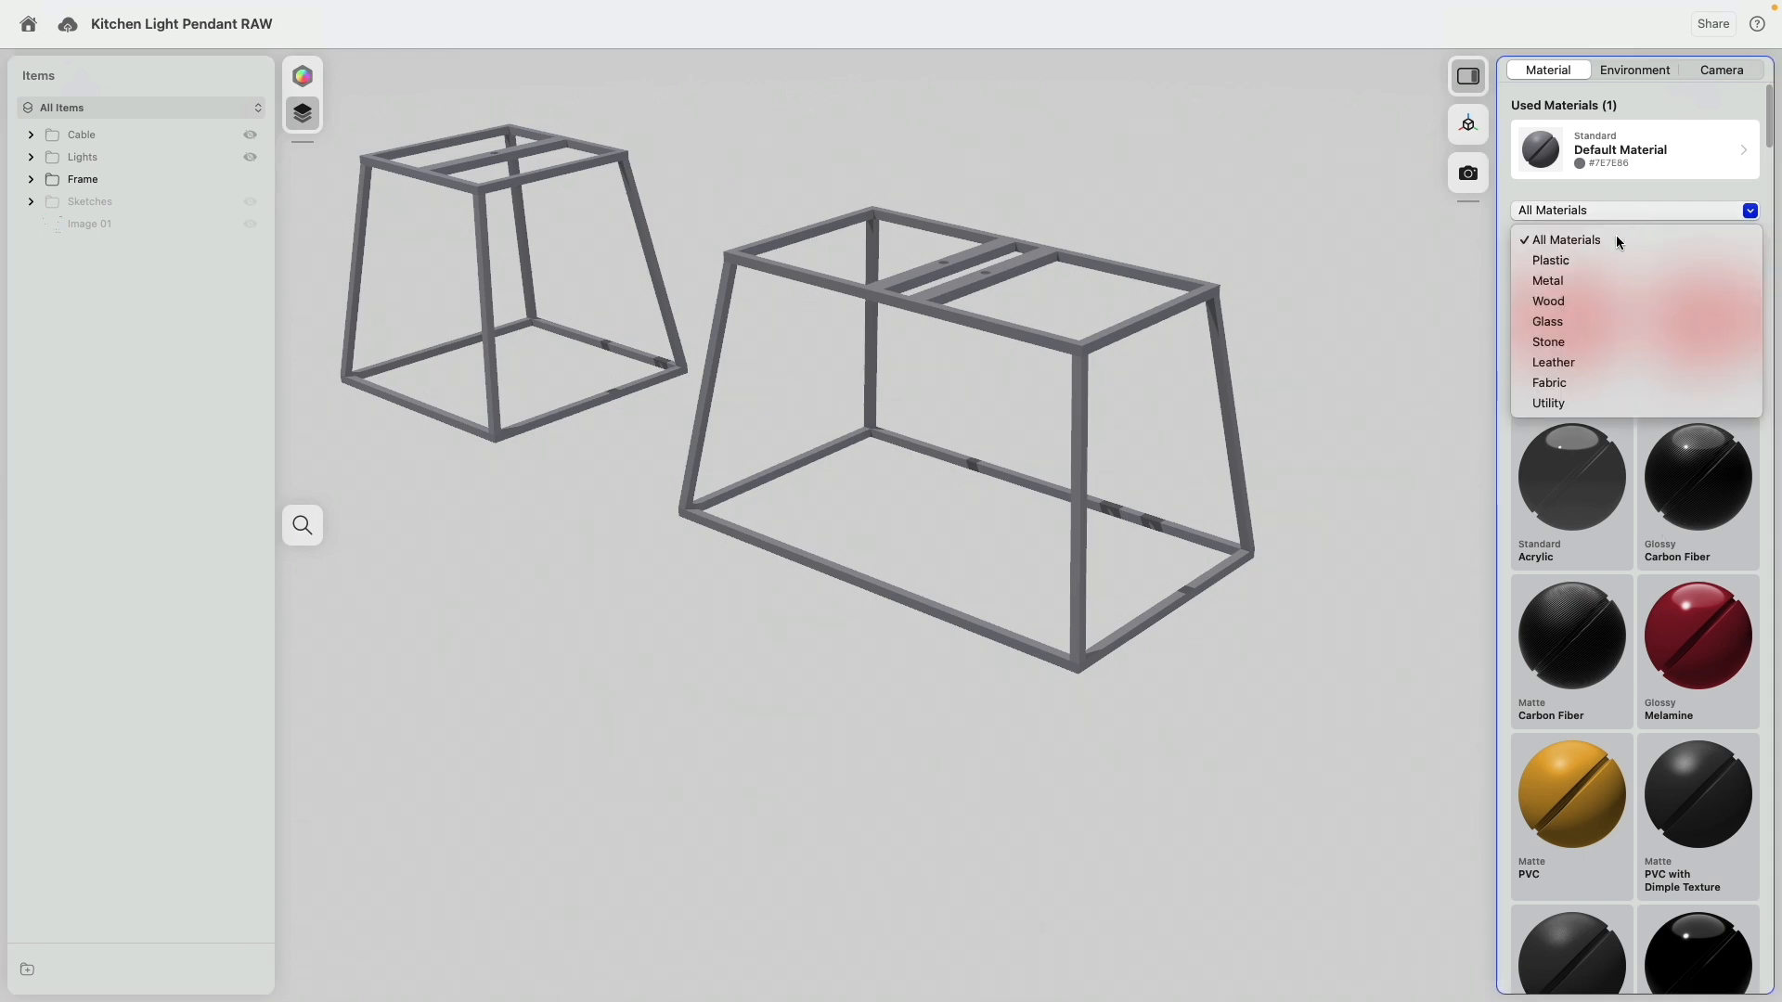
pyautogui.click(1589, 283)
pyautogui.scroll(-2, 1707, 507)
pyautogui.scroll(-10, 1707, 508)
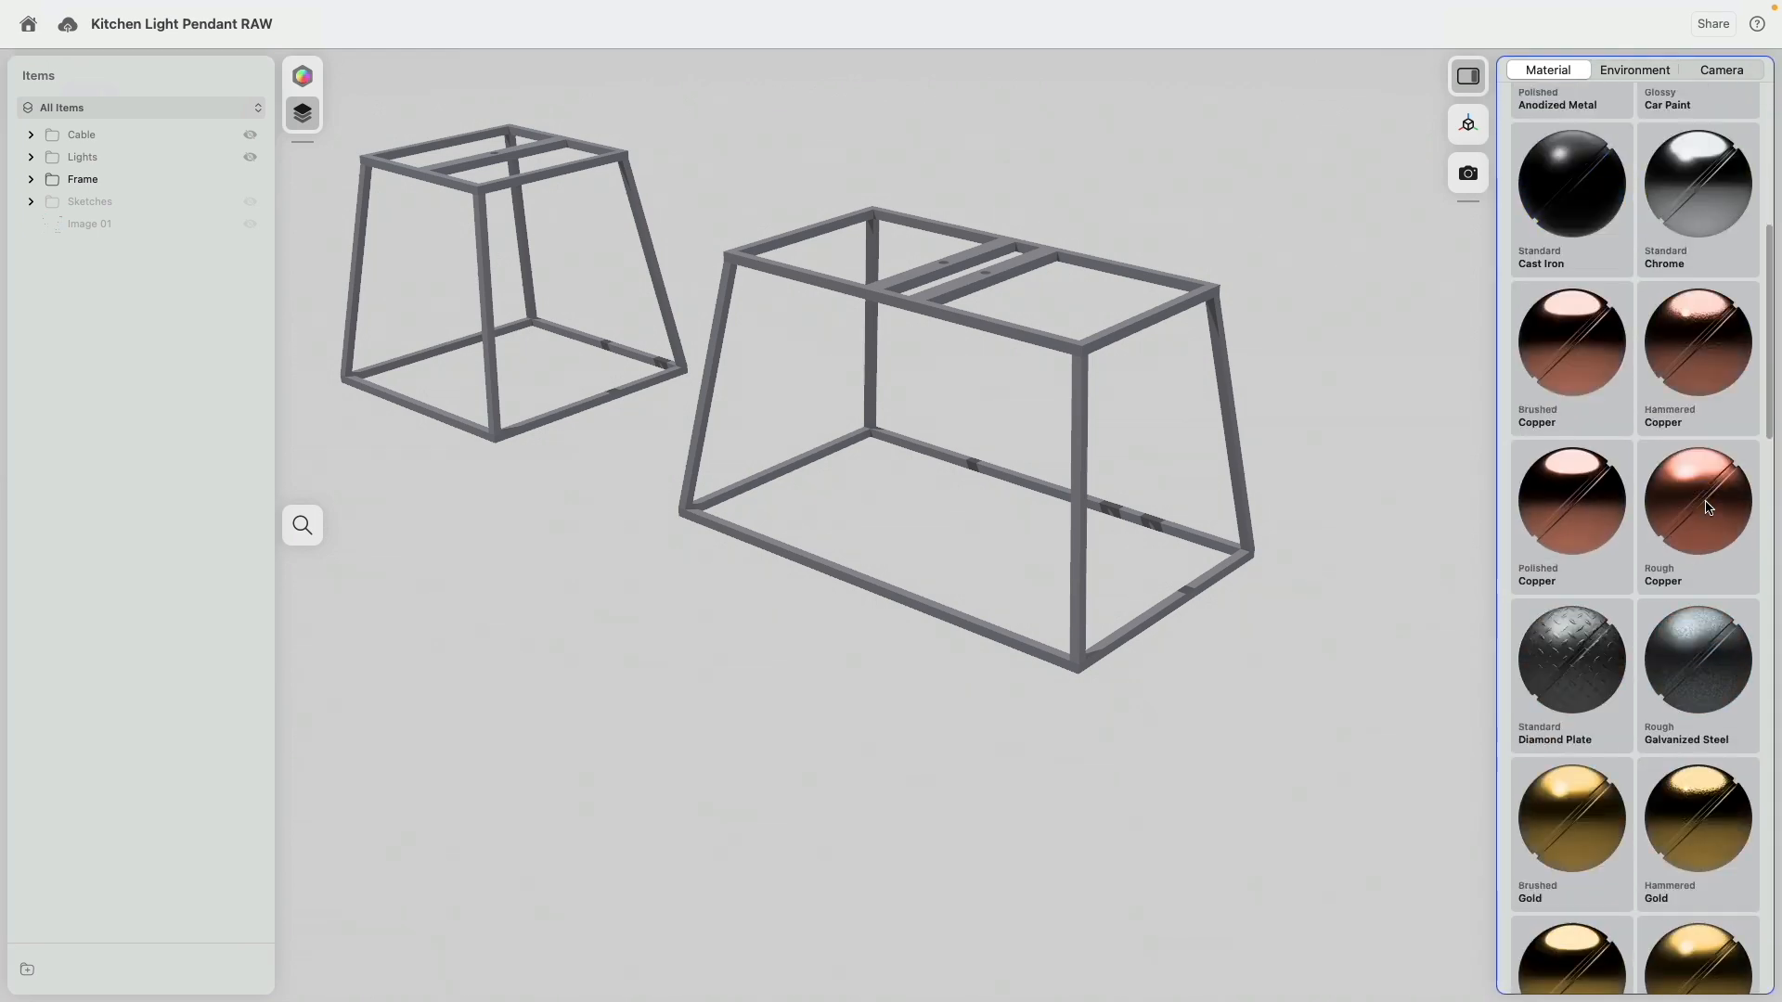
pyautogui.scroll(-5, 1706, 506)
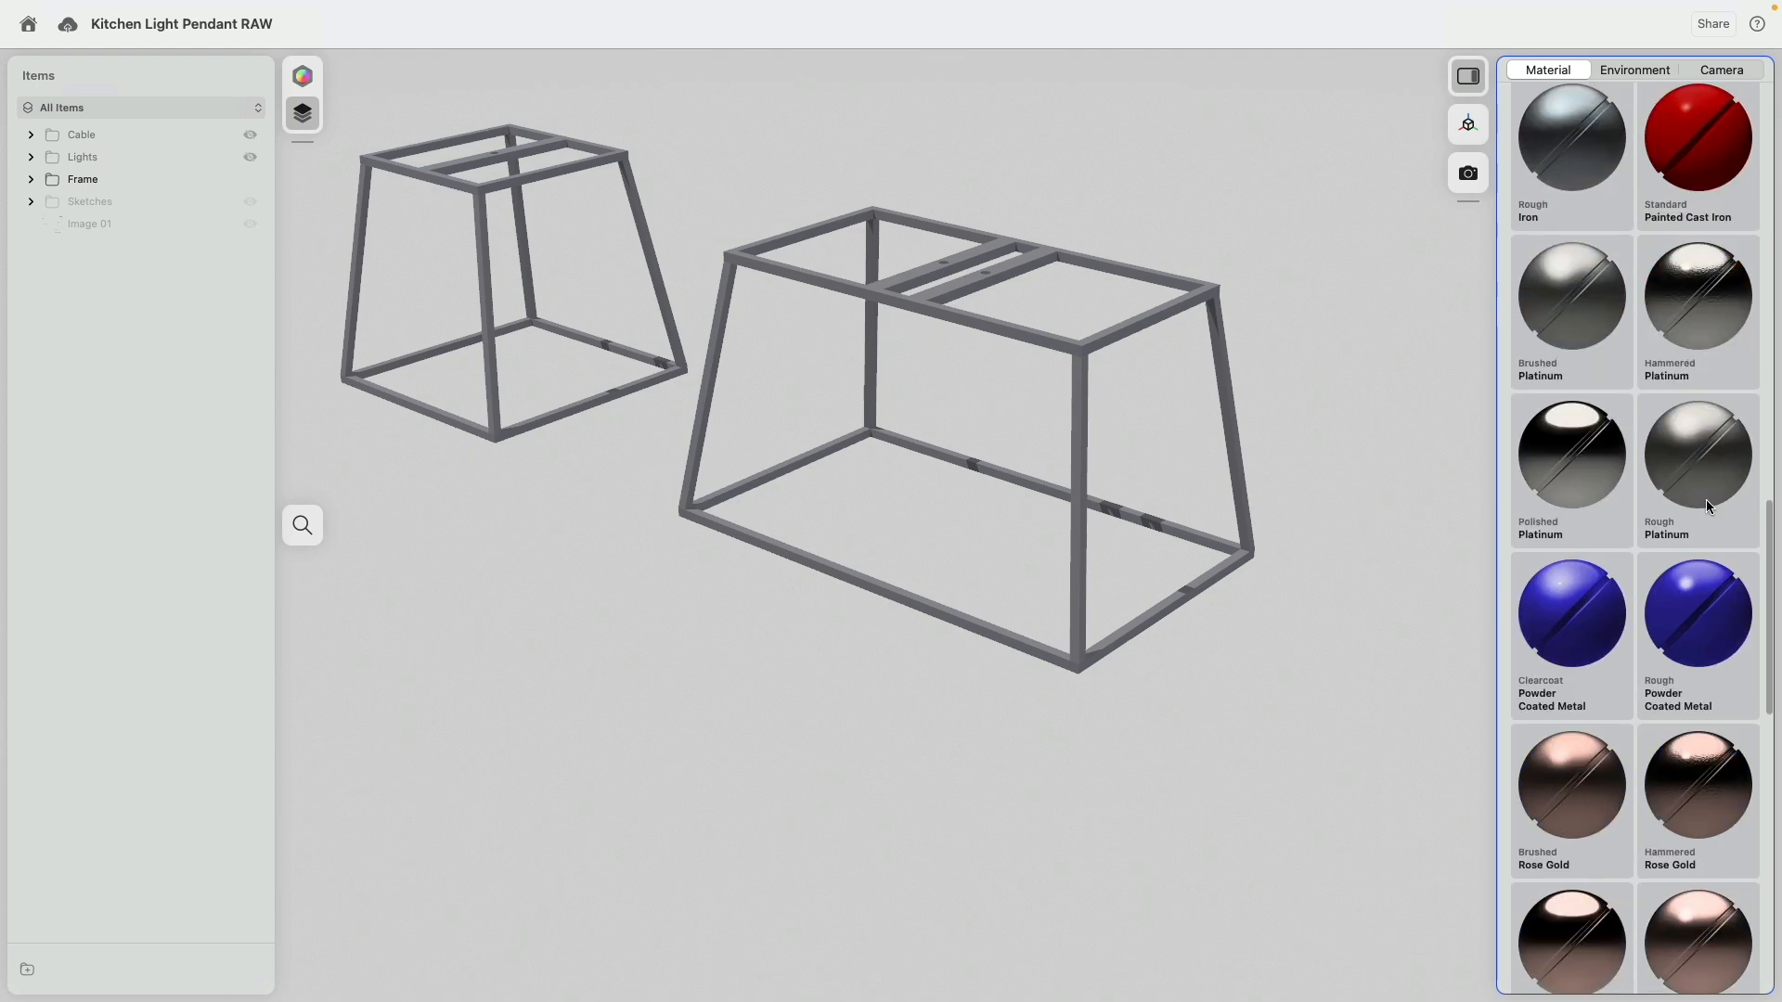
pyautogui.moveTo(1709, 588); pyautogui.dragTo(122, 188)
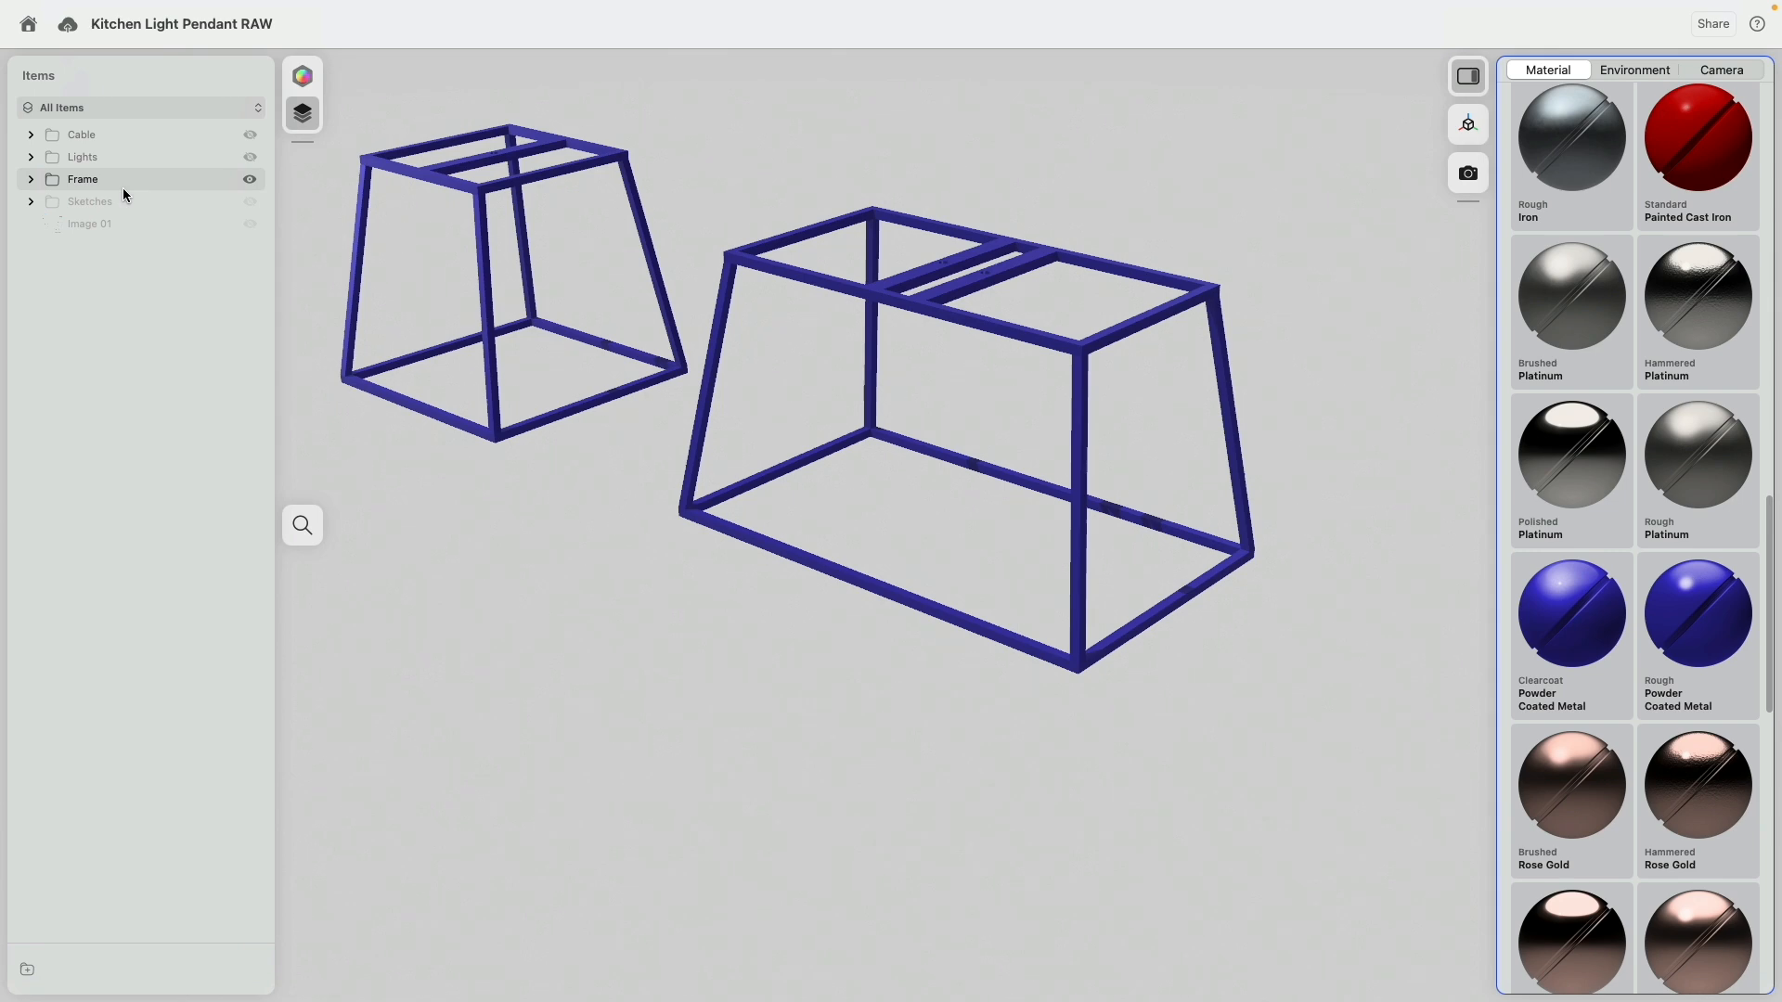
# Set the frame's Powder Coated Metal colour to dark grey 535353 and deselect the frame.
pyautogui.scroll(10, 1684, 481)
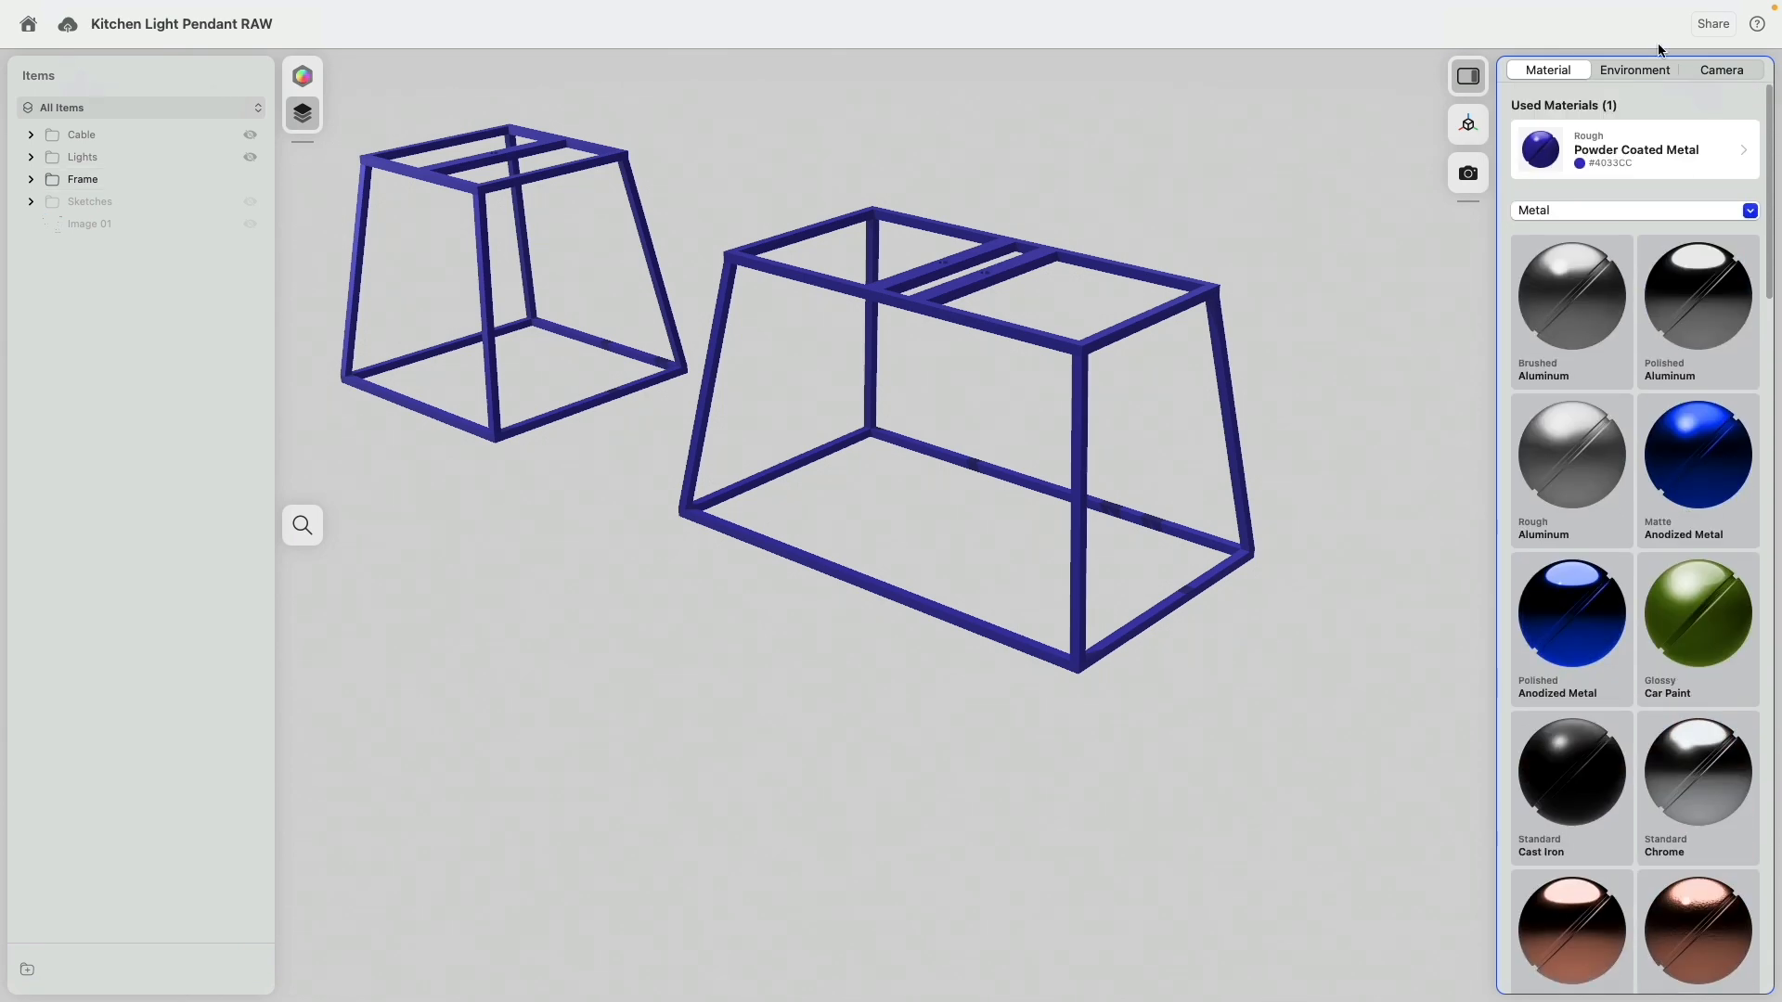
pyautogui.click(1661, 153)
pyautogui.moveTo(1596, 696)
pyautogui.mouseDown()
pyautogui.moveTo(1484, 698)
pyautogui.moveTo(1468, 761)
pyautogui.mouseUp()
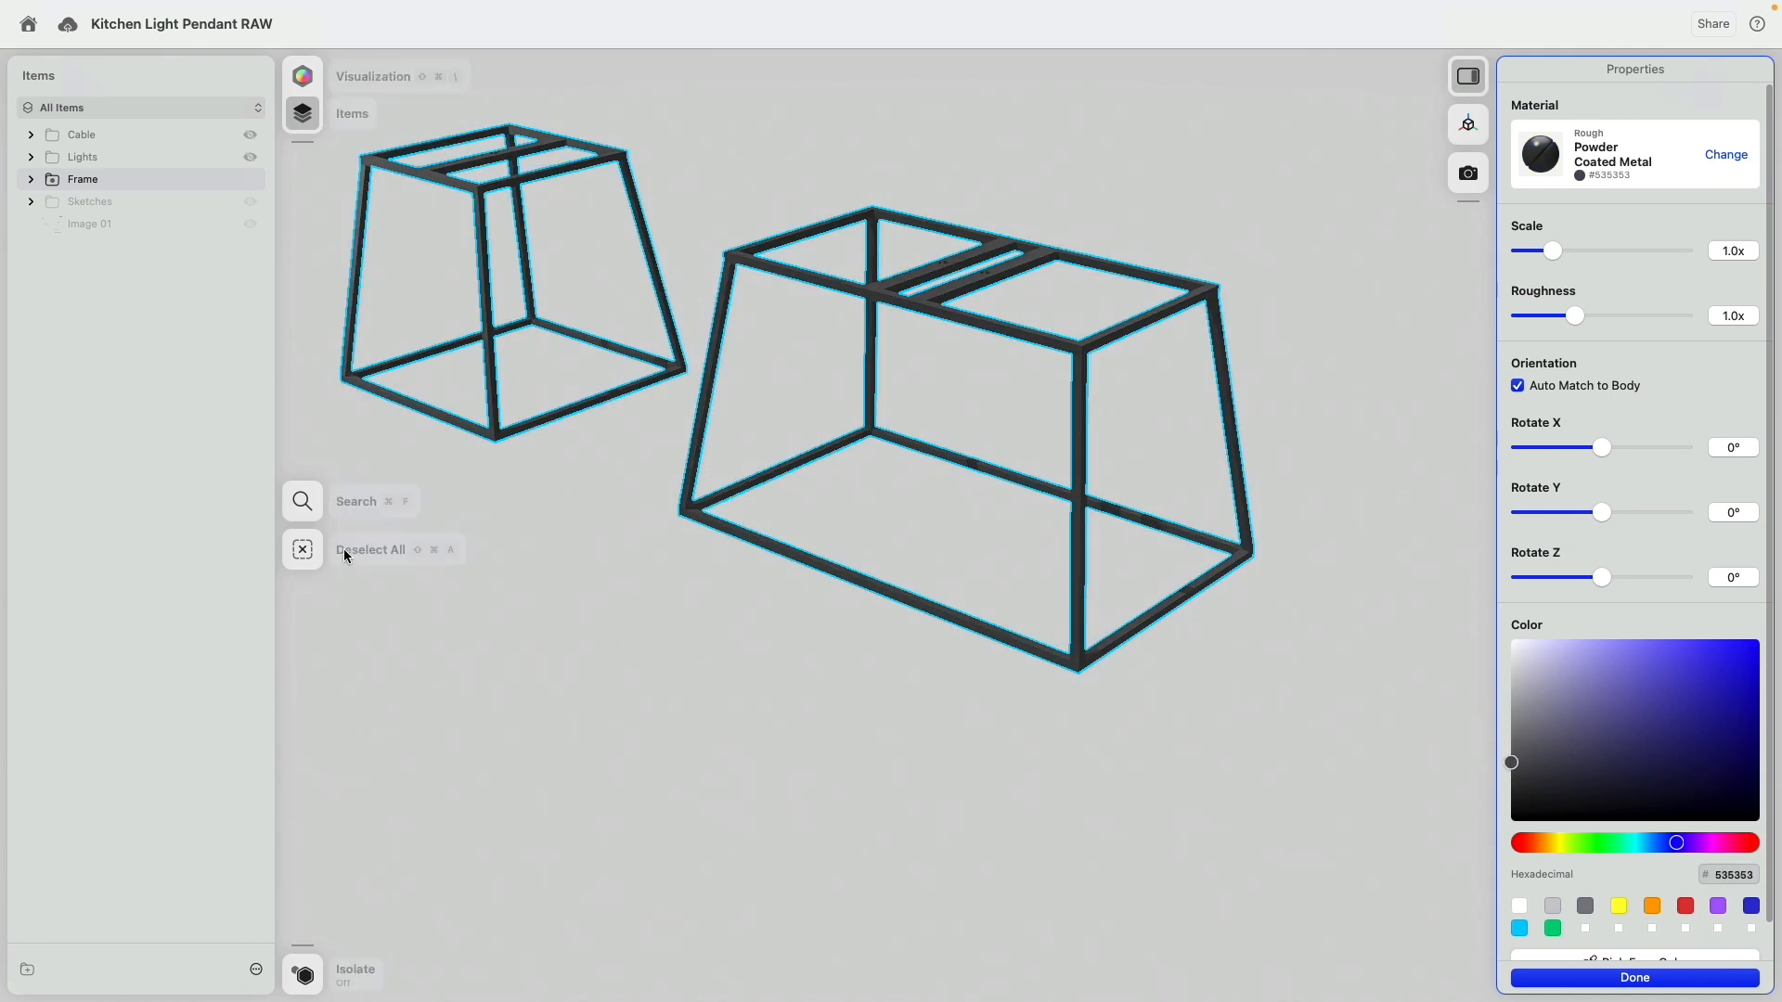
pyautogui.click(302, 549)
# Show the Cable and Lights folders again and frame both complete pendants.
pyautogui.click(250, 135)
pyautogui.click(250, 157)
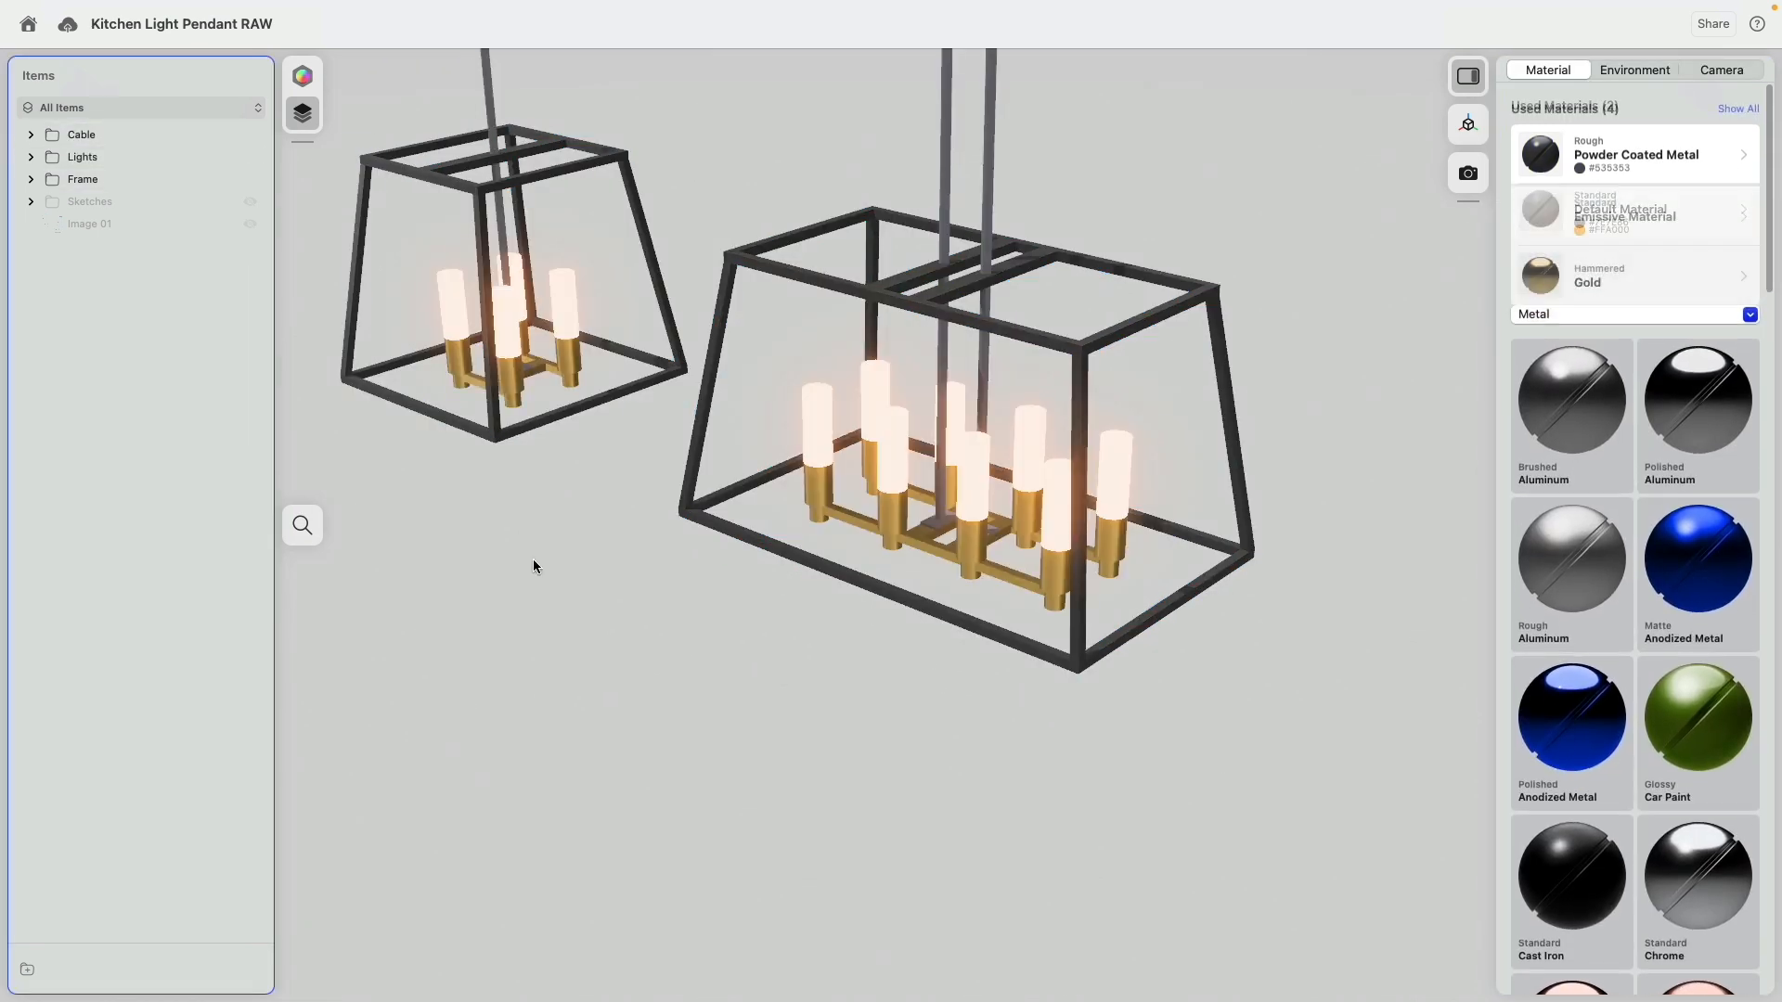
pyautogui.scroll(-5, 532, 559)
pyautogui.moveTo(686, 275); pyautogui.dragTo(783, 367, button='middle')
pyautogui.moveTo(724, 300); pyautogui.dragTo(835, 269, button='right')
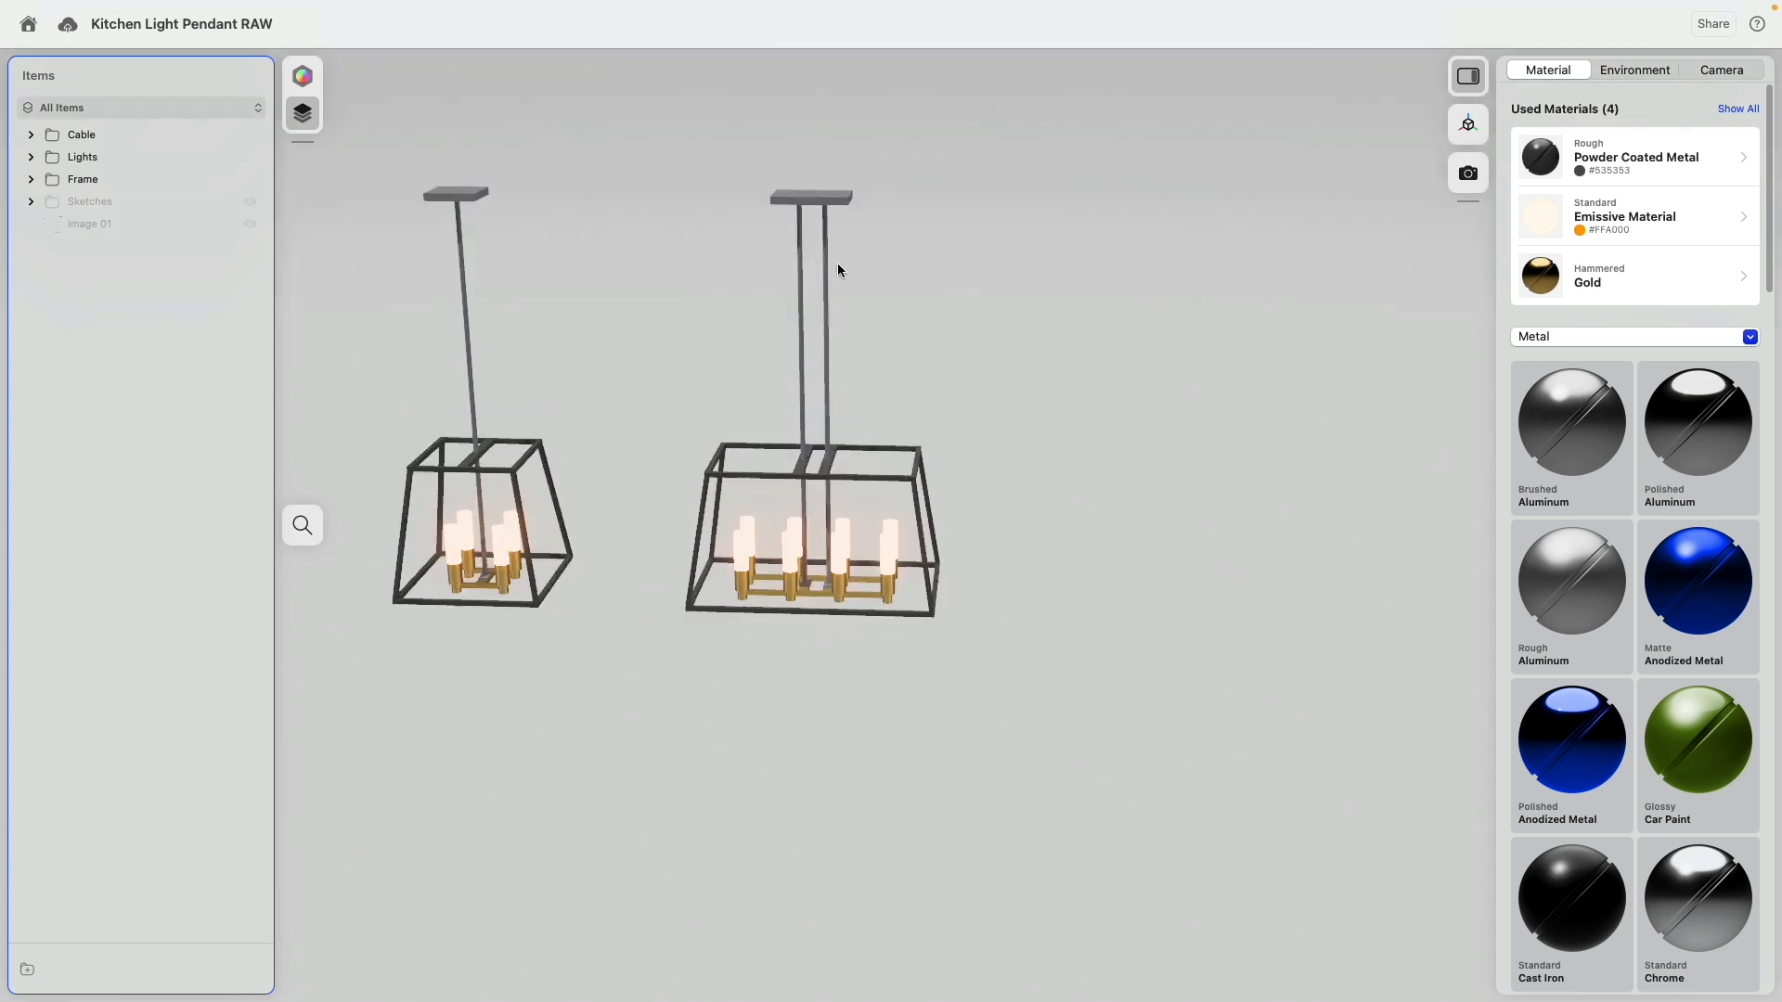
pyautogui.scroll(1, 808, 307)
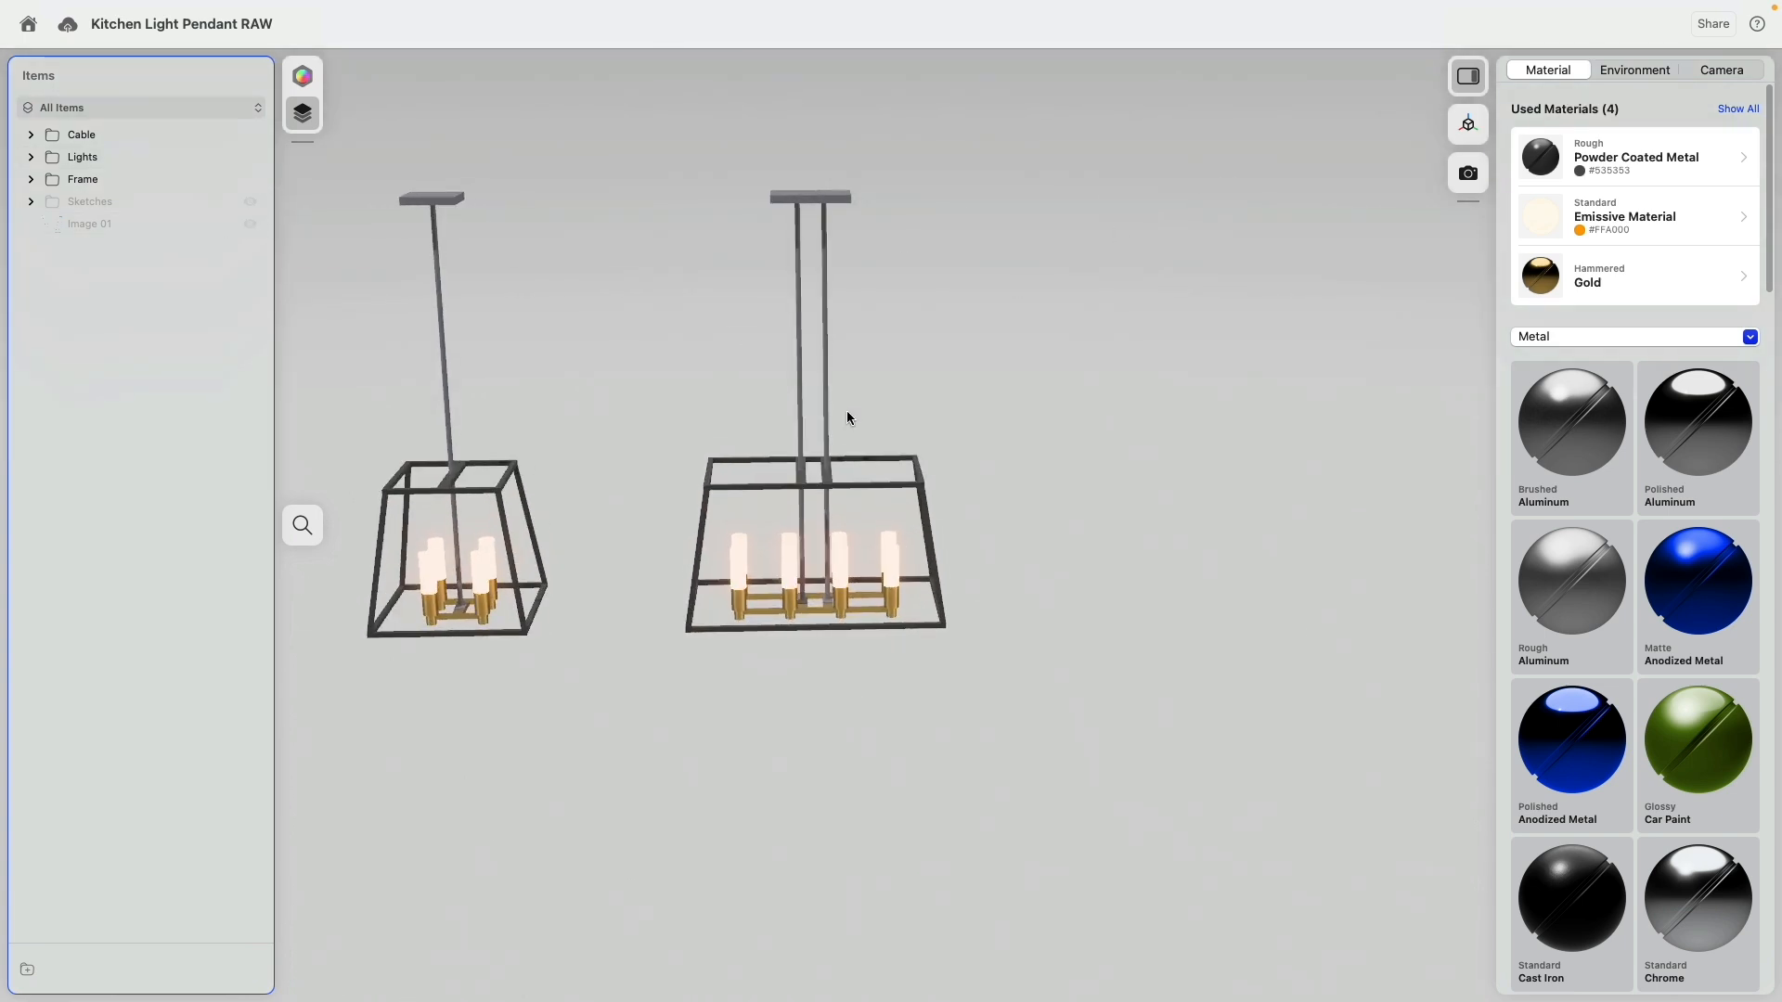
# Apply the Hammered Gold material to the rod base fitting on the large pendant's light bracket.
pyautogui.scroll(5, 920, 443)
pyautogui.moveTo(893, 395); pyautogui.dragTo(1093, 254, button='middle')
pyautogui.scroll(2, 928, 627)
pyautogui.scroll(5, 928, 628)
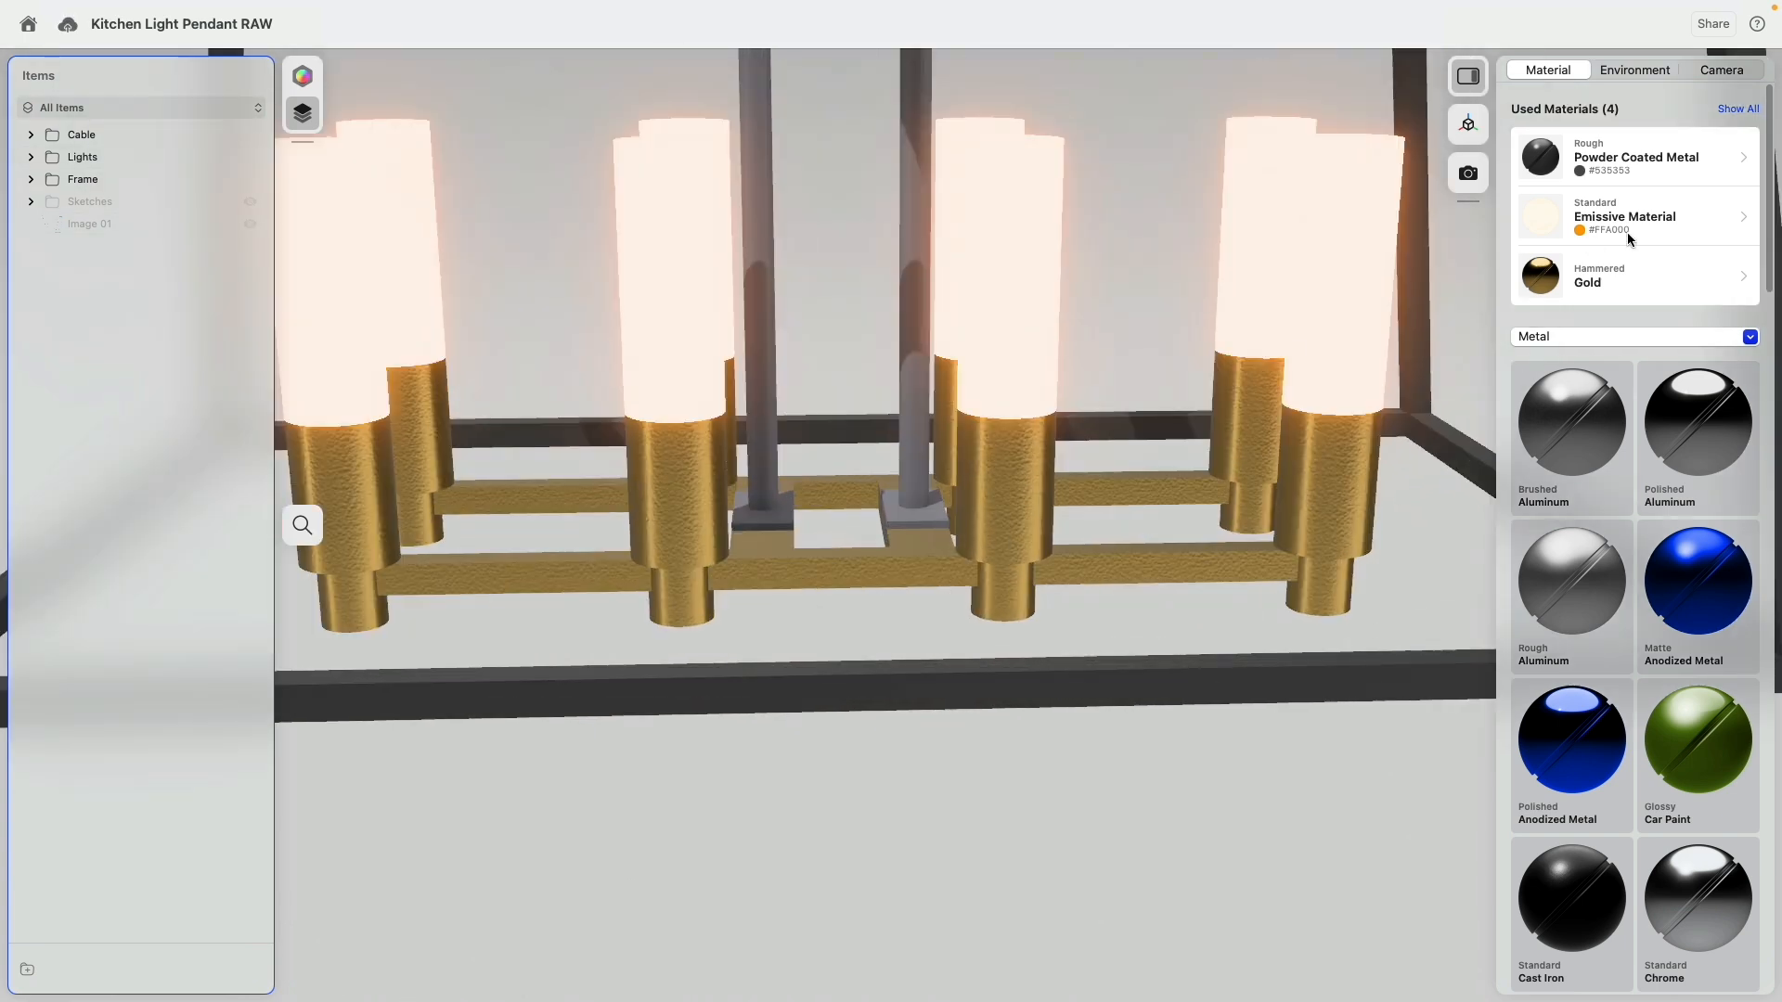
pyautogui.moveTo(1538, 276); pyautogui.dragTo(773, 497)
# Apply the Hammered Gold material to the large pendant's ceiling plate.
pyautogui.scroll(-8, 794, 594)
pyautogui.moveTo(911, 352); pyautogui.dragTo(997, 468, button='middle')
pyautogui.scroll(3, 998, 469)
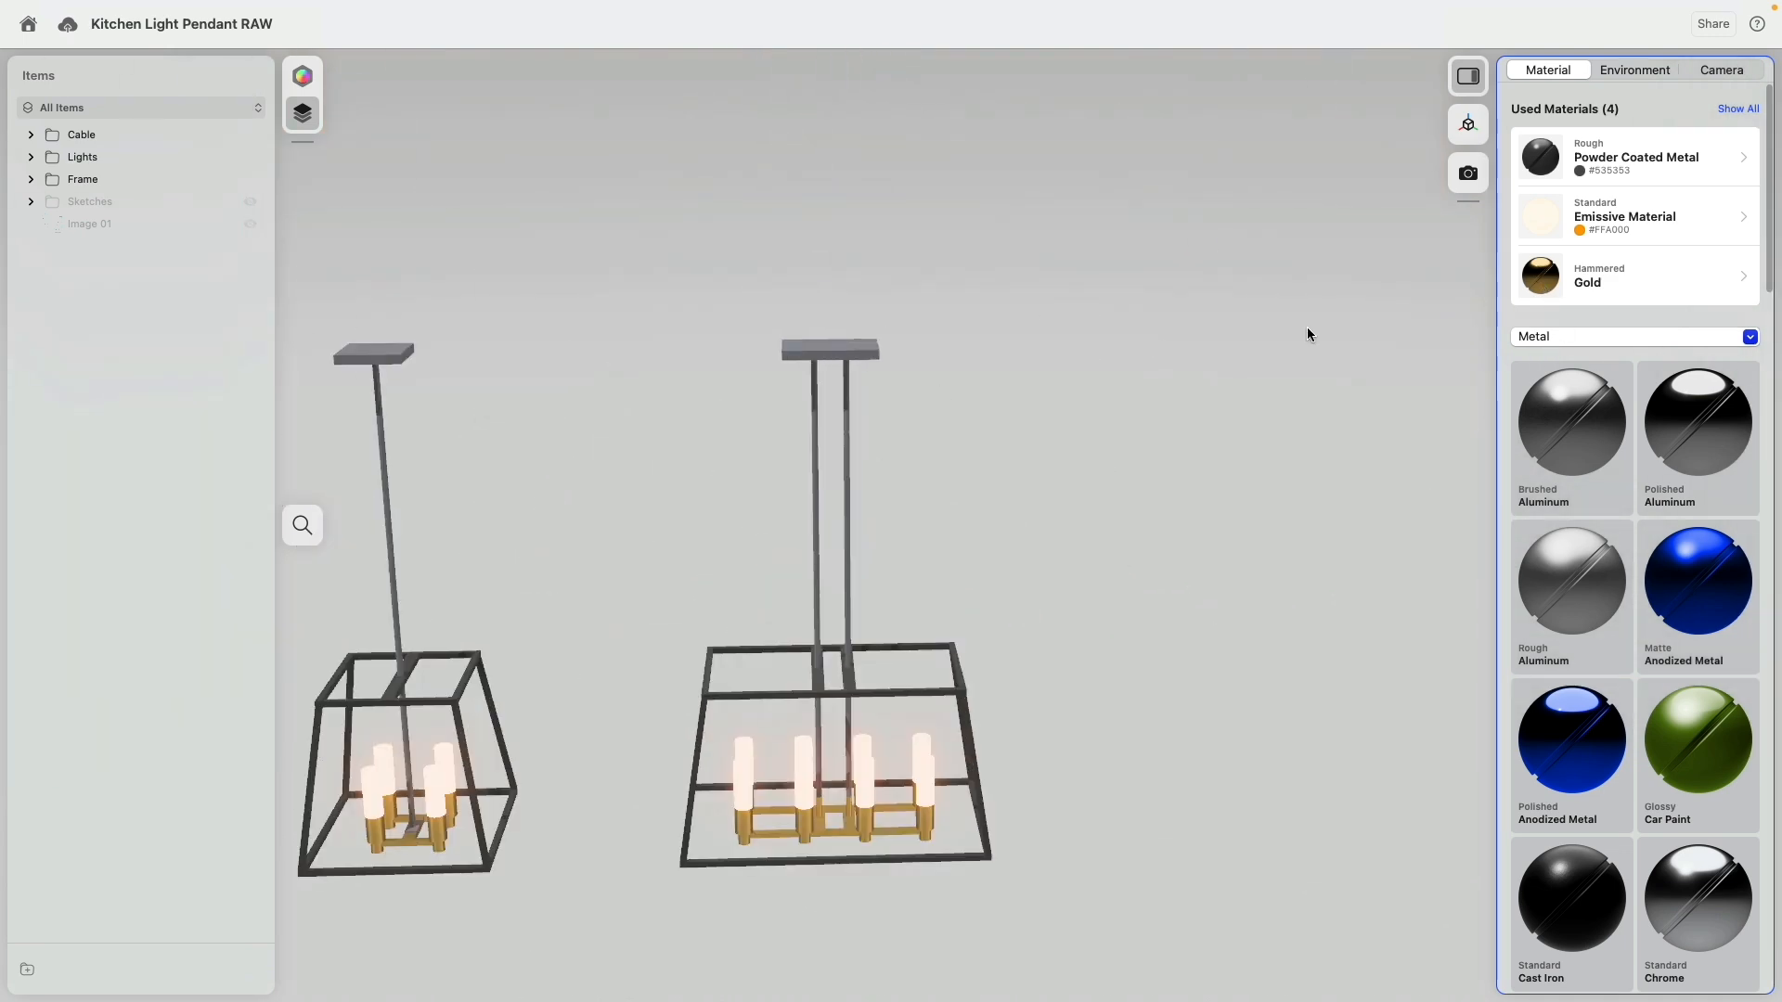
pyautogui.moveTo(1540, 277); pyautogui.dragTo(854, 351)
# Apply the Hammered Gold material to the small pendant's ceiling plate.
pyautogui.moveTo(603, 356); pyautogui.dragTo(1199, 328, button='middle')
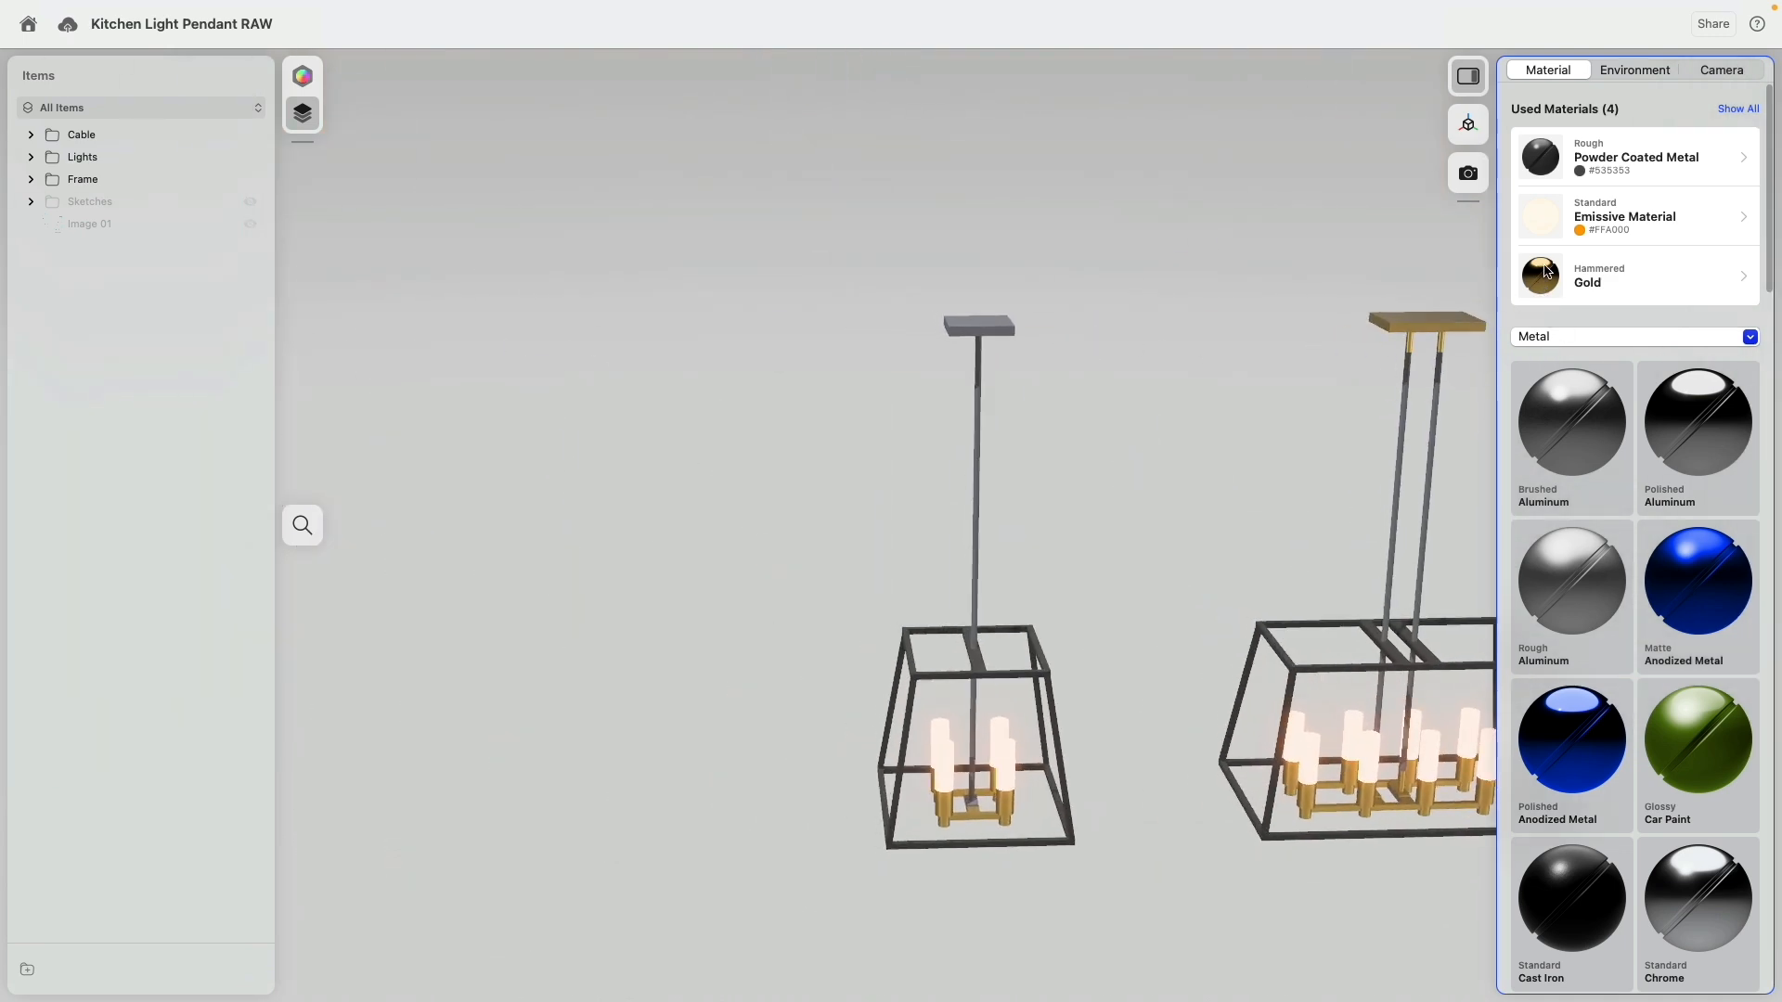
pyautogui.moveTo(1543, 268); pyautogui.dragTo(982, 322)
pyautogui.scroll(-8, 971, 789)
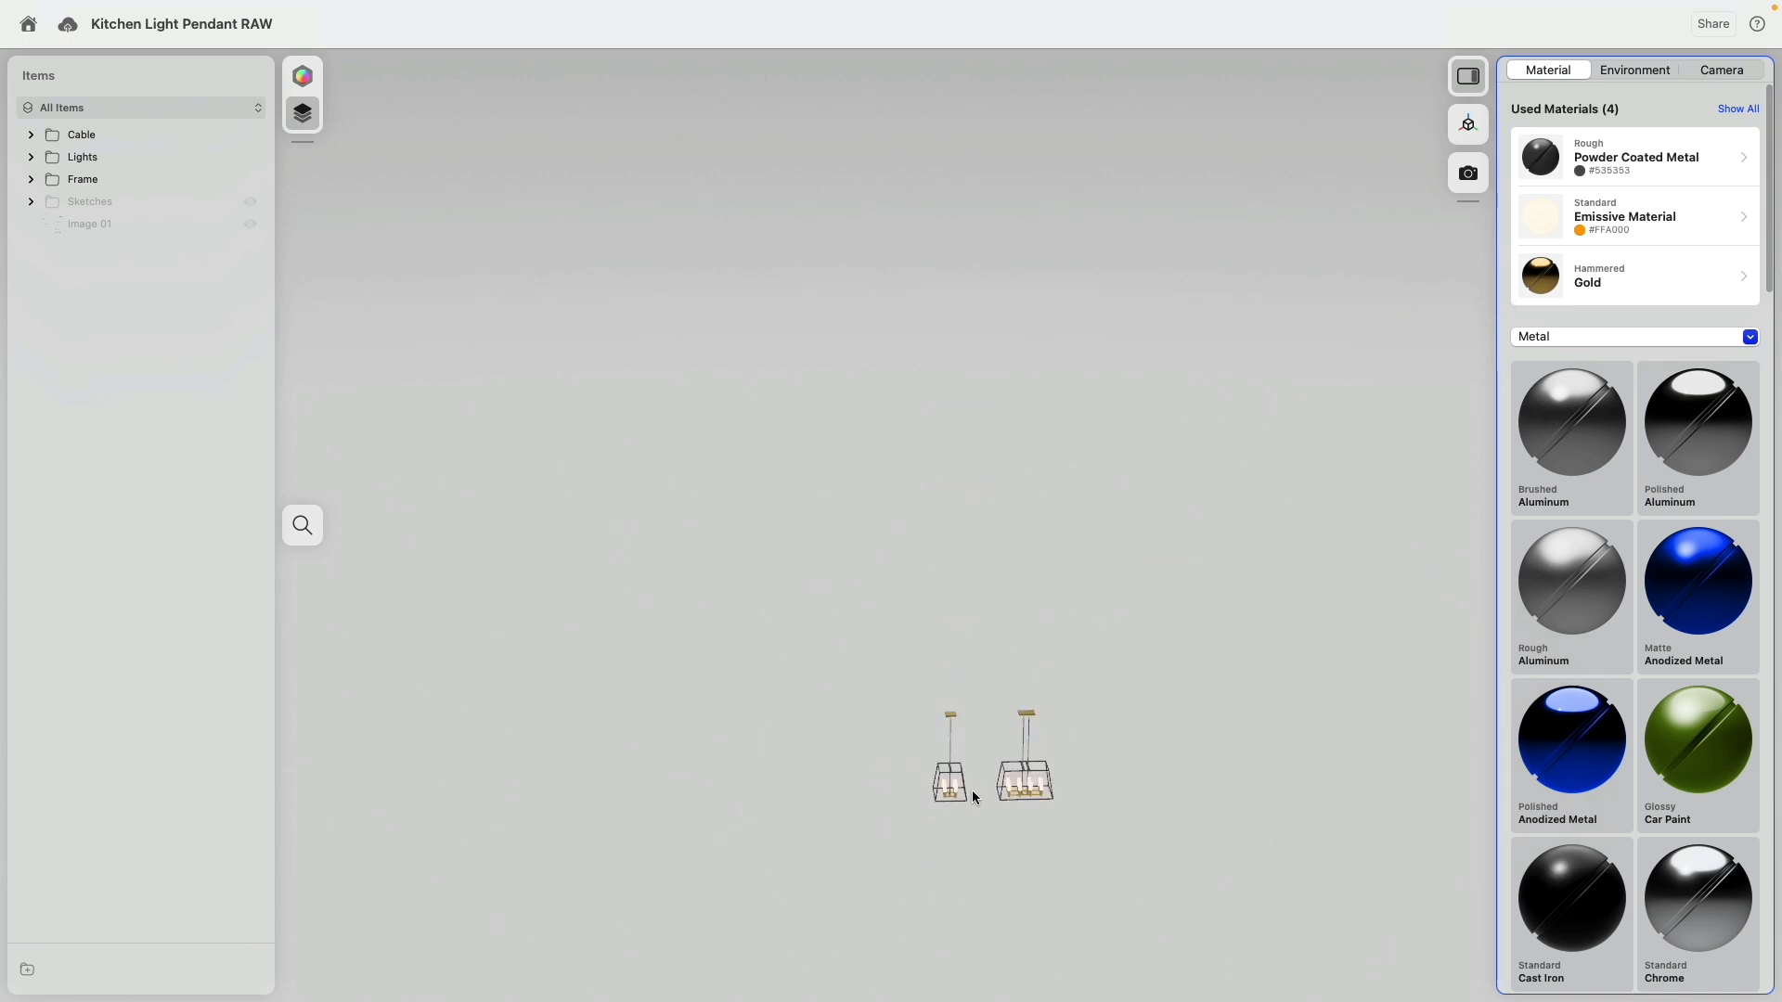
# Apply the Hammered Gold material to the rod base fitting on the small pendant's light bracket.
pyautogui.scroll(6, 842, 742)
pyautogui.scroll(5, 841, 742)
pyautogui.moveTo(841, 742); pyautogui.dragTo(900, 426, button='middle')
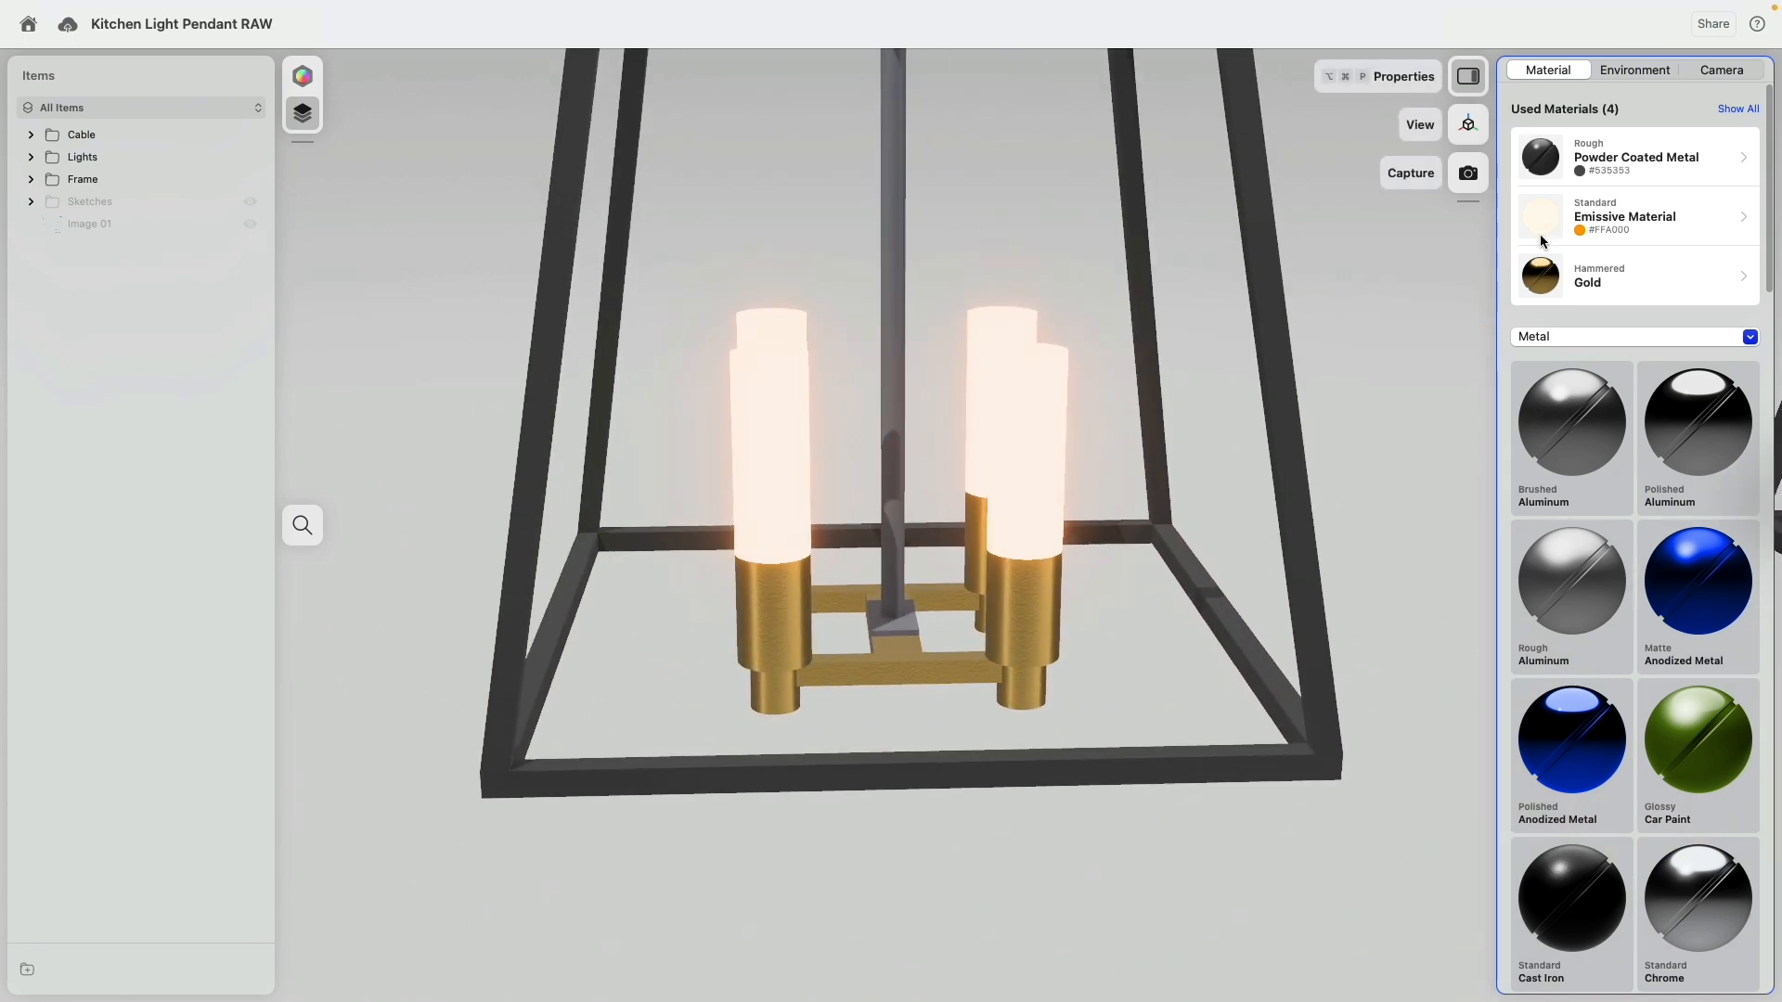
pyautogui.moveTo(1540, 276); pyautogui.dragTo(883, 603)
# Apply the Hammered Gold material to the small pendant's rod and both rods of the large pendant.
pyautogui.scroll(-5, 884, 603)
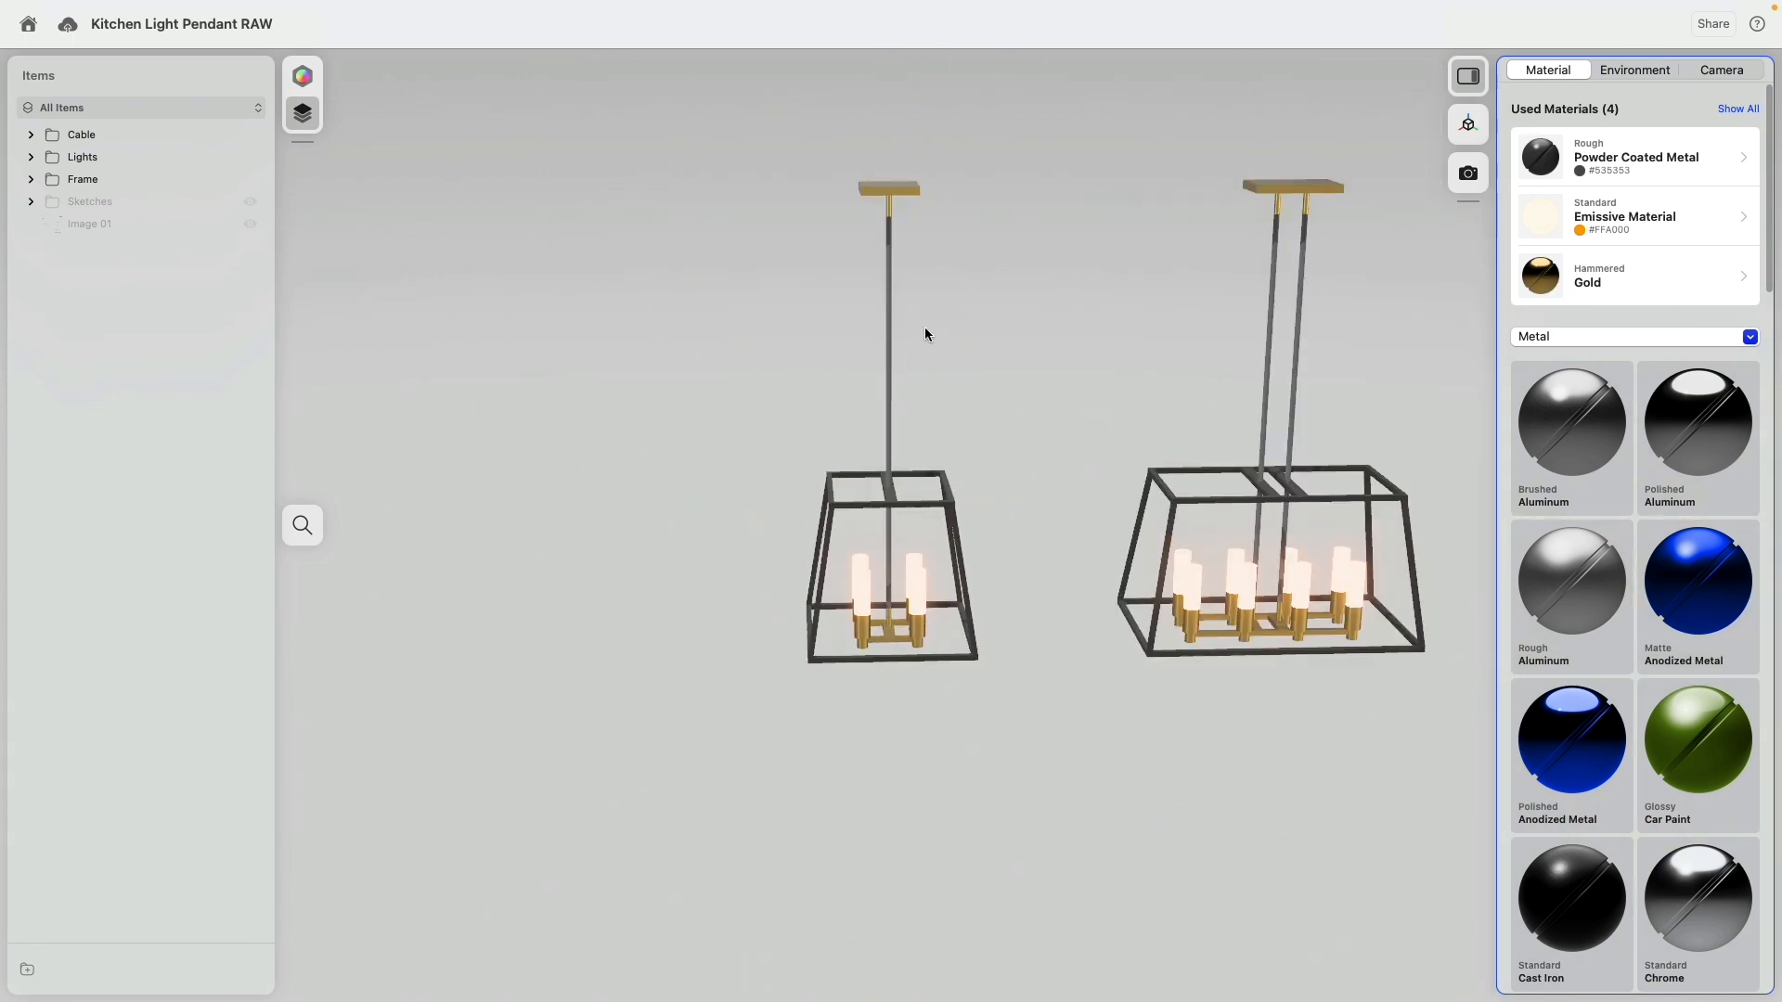
pyautogui.click(884, 285)
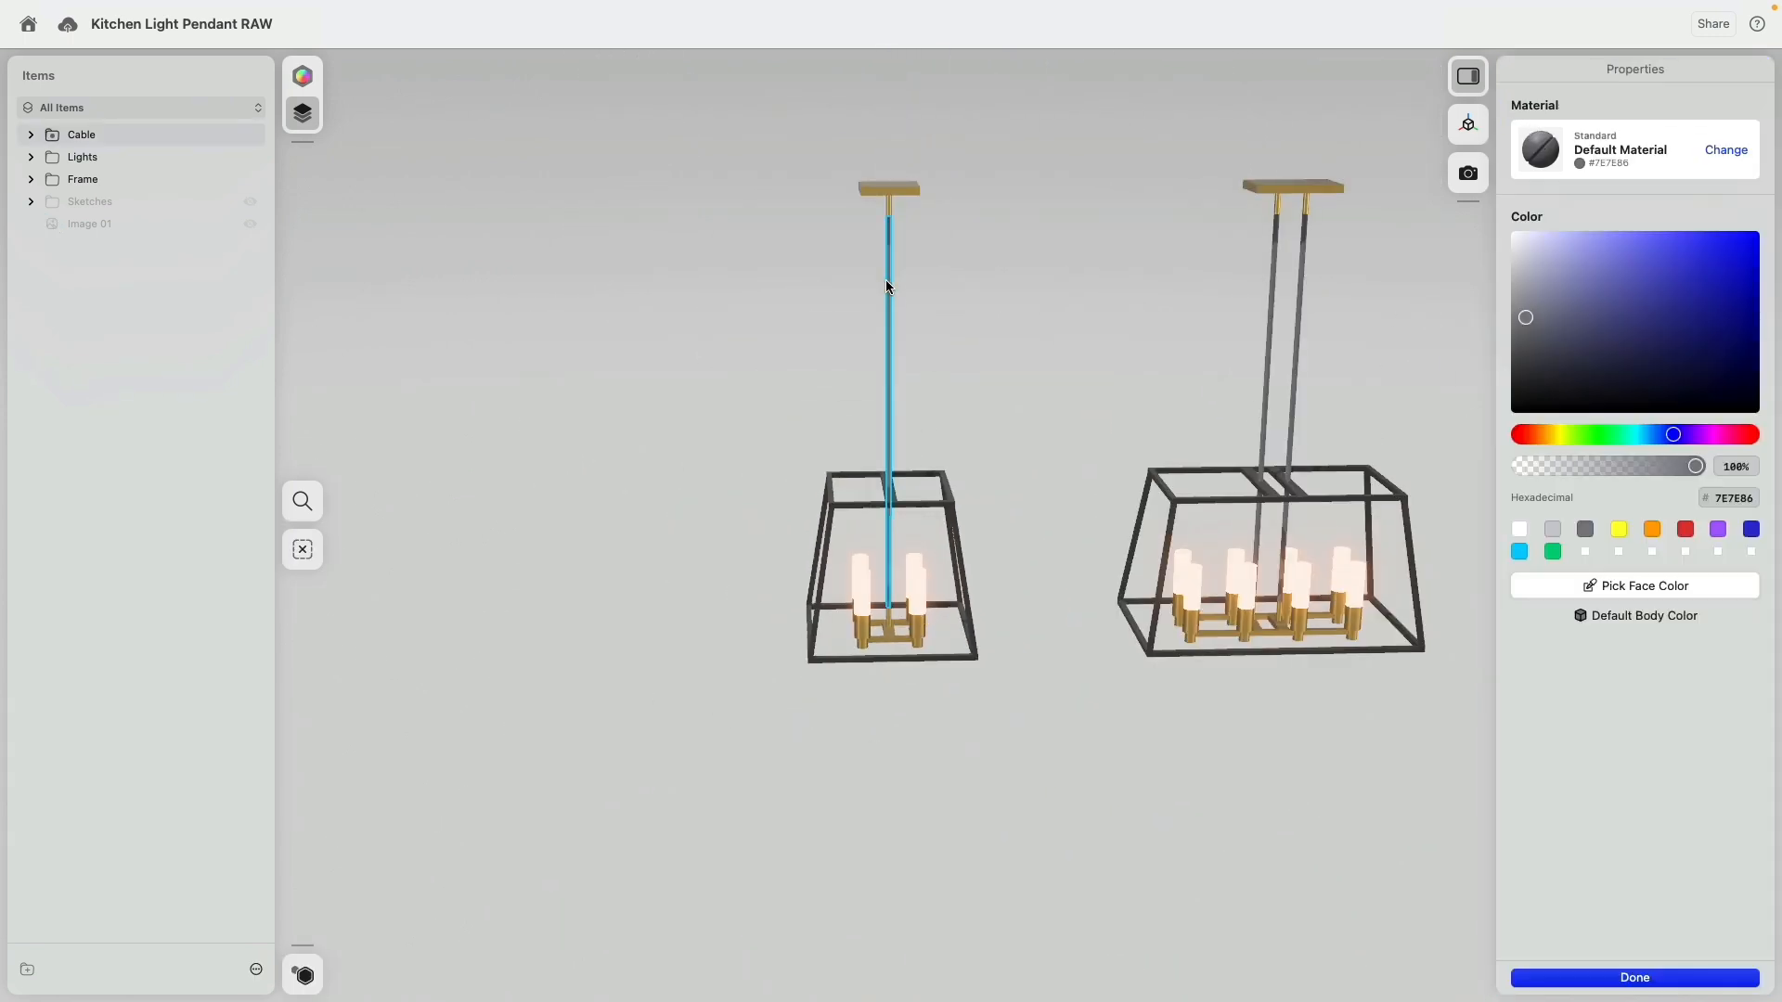
pyautogui.click(1272, 283)
pyautogui.click(1301, 266)
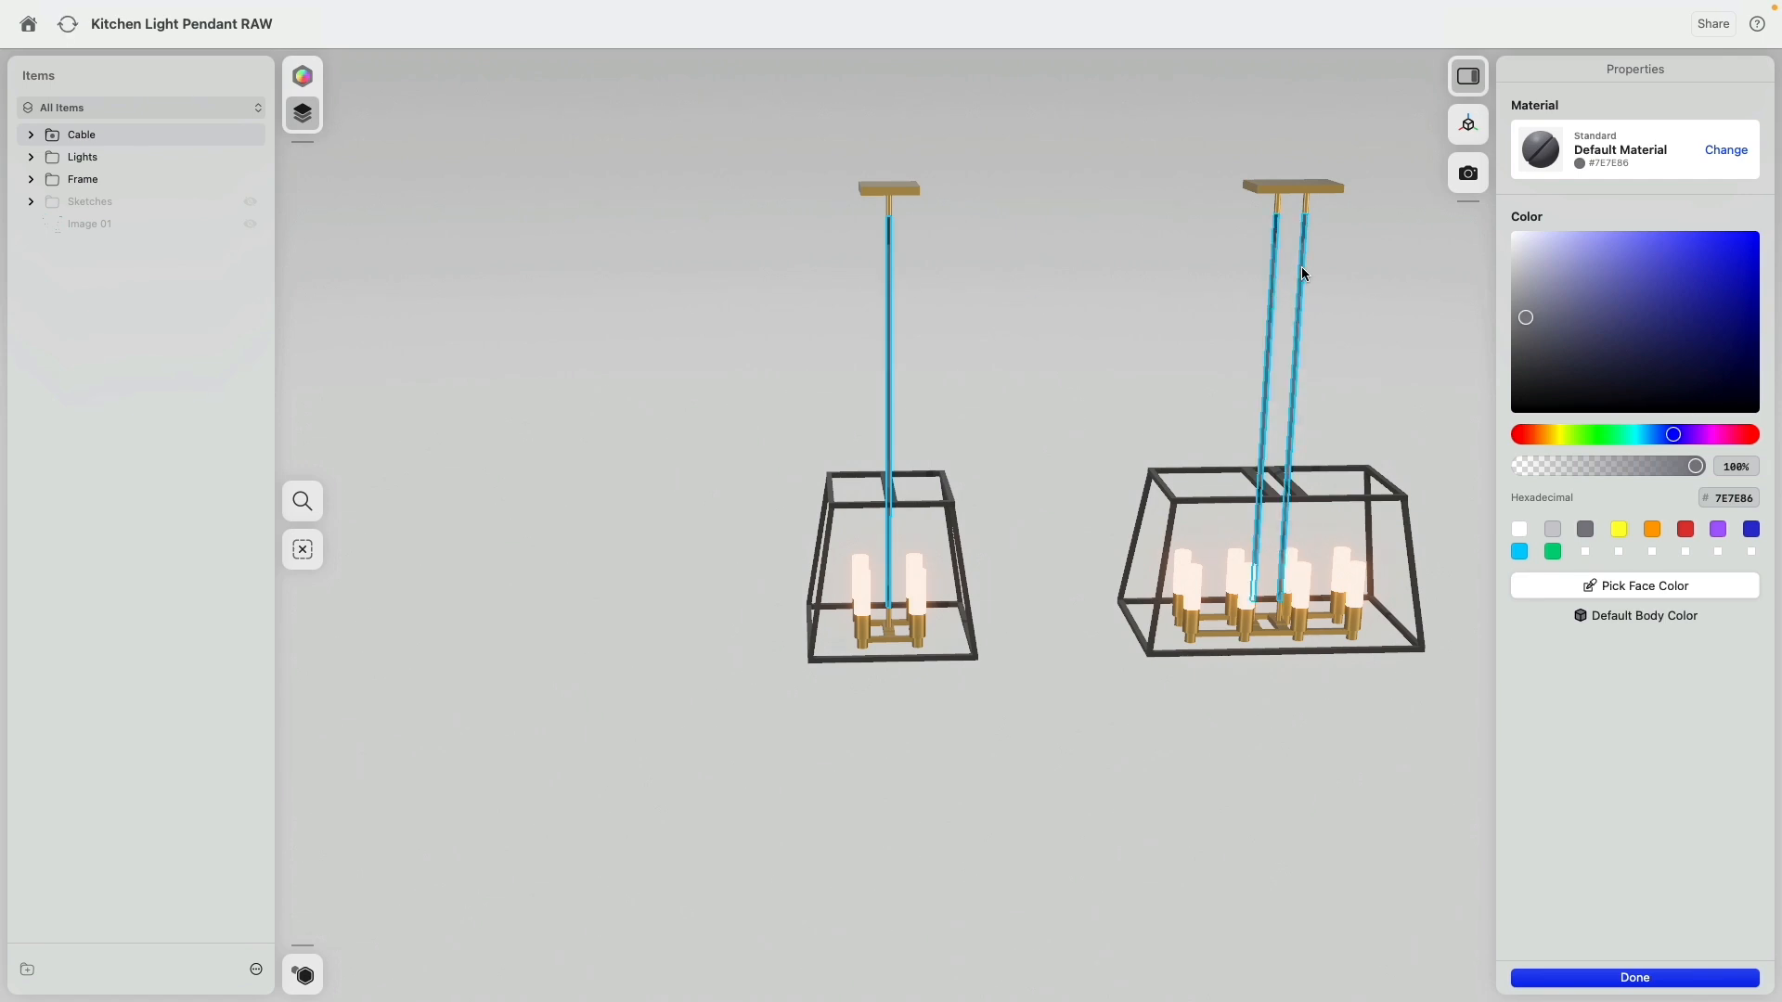
pyautogui.click(1726, 151)
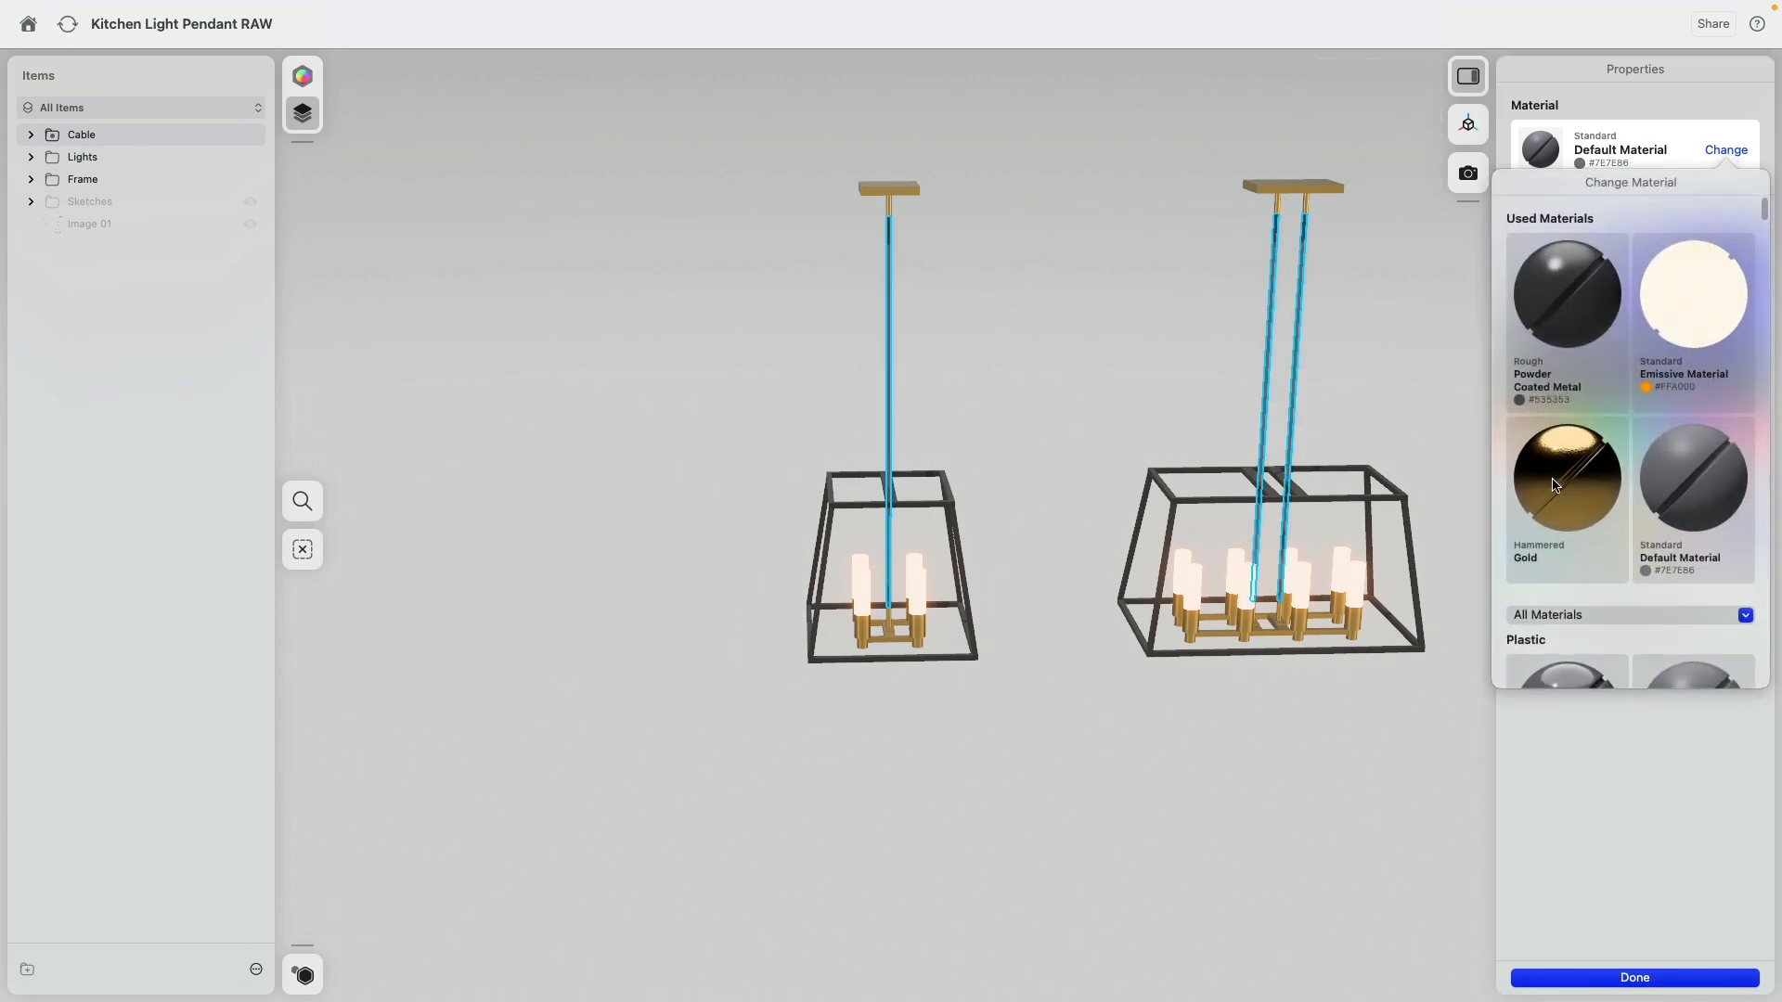
pyautogui.click(1566, 478)
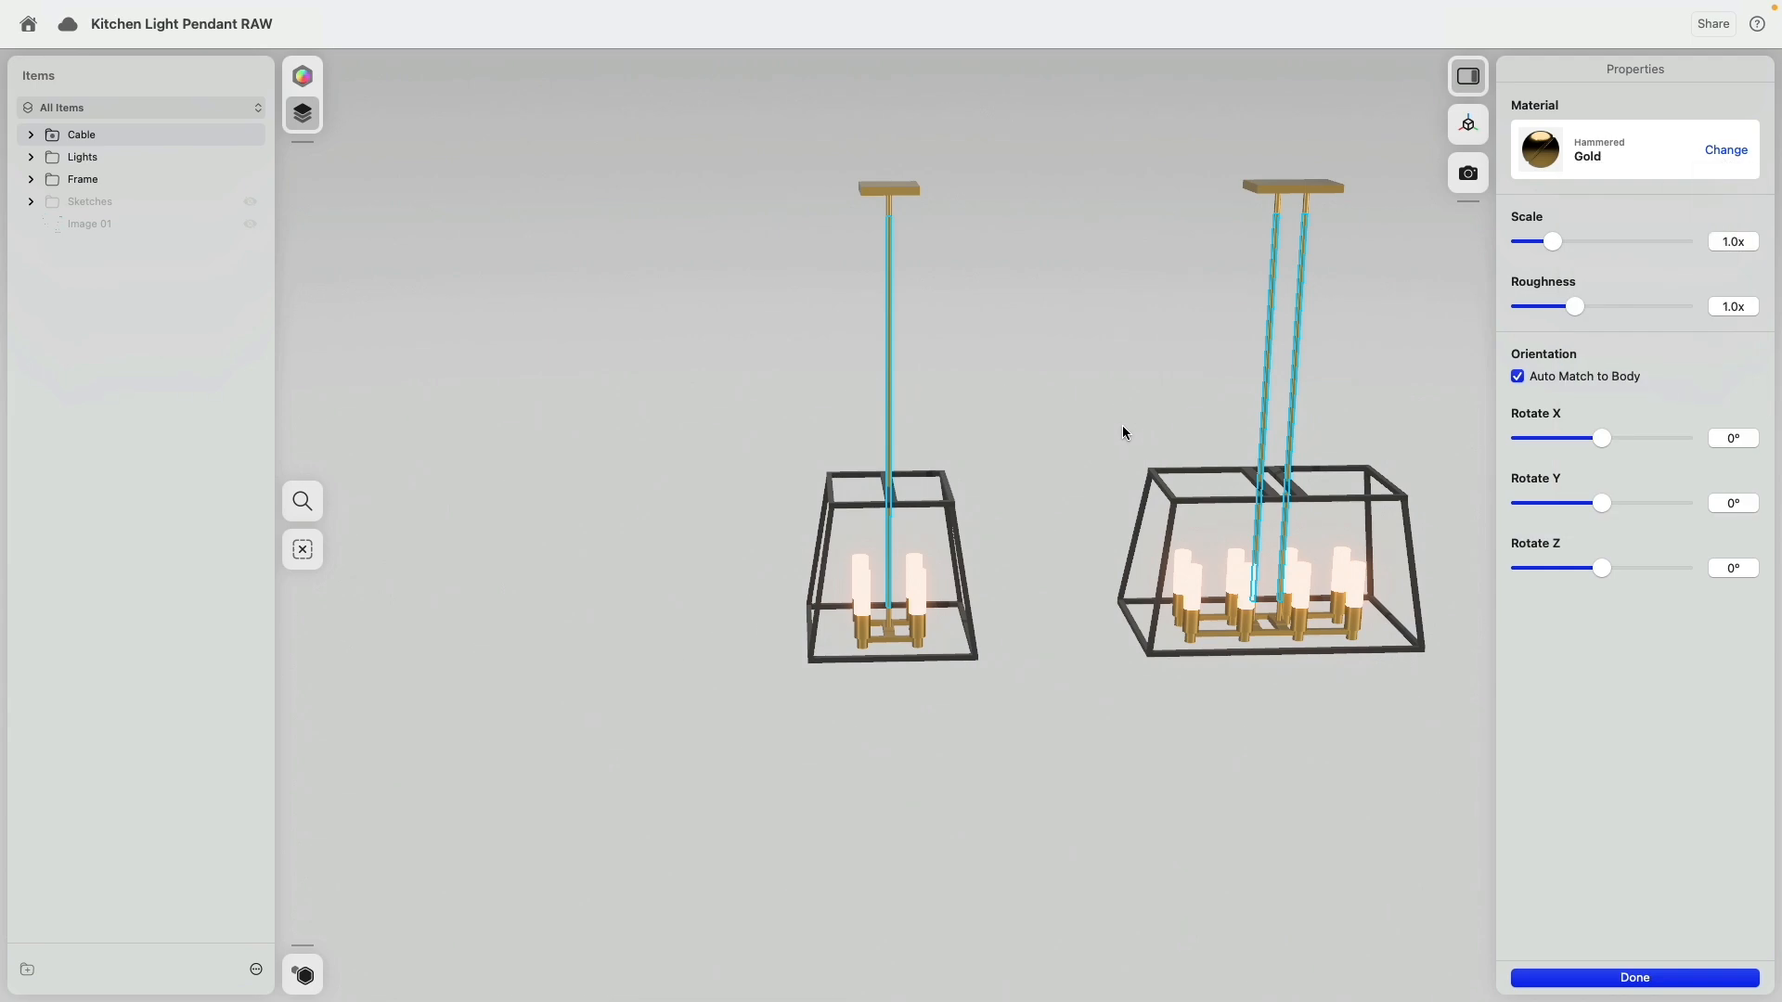
pyautogui.click(1114, 423)
pyautogui.moveTo(1113, 423)
pyautogui.mouseDown(button='right')
pyautogui.moveTo(1123, 376)
pyautogui.moveTo(1082, 287)
pyautogui.moveTo(1115, 415)
pyautogui.moveTo(1058, 421)
pyautogui.moveTo(1033, 394)
pyautogui.moveTo(1188, 386)
pyautogui.moveTo(1101, 396)
pyautogui.mouseUp(button='right')
# Set the Gradient Mood environment's background color to a warm beige, F6D7A2, starting from the orange swatch.
pyautogui.click(1648, 70)
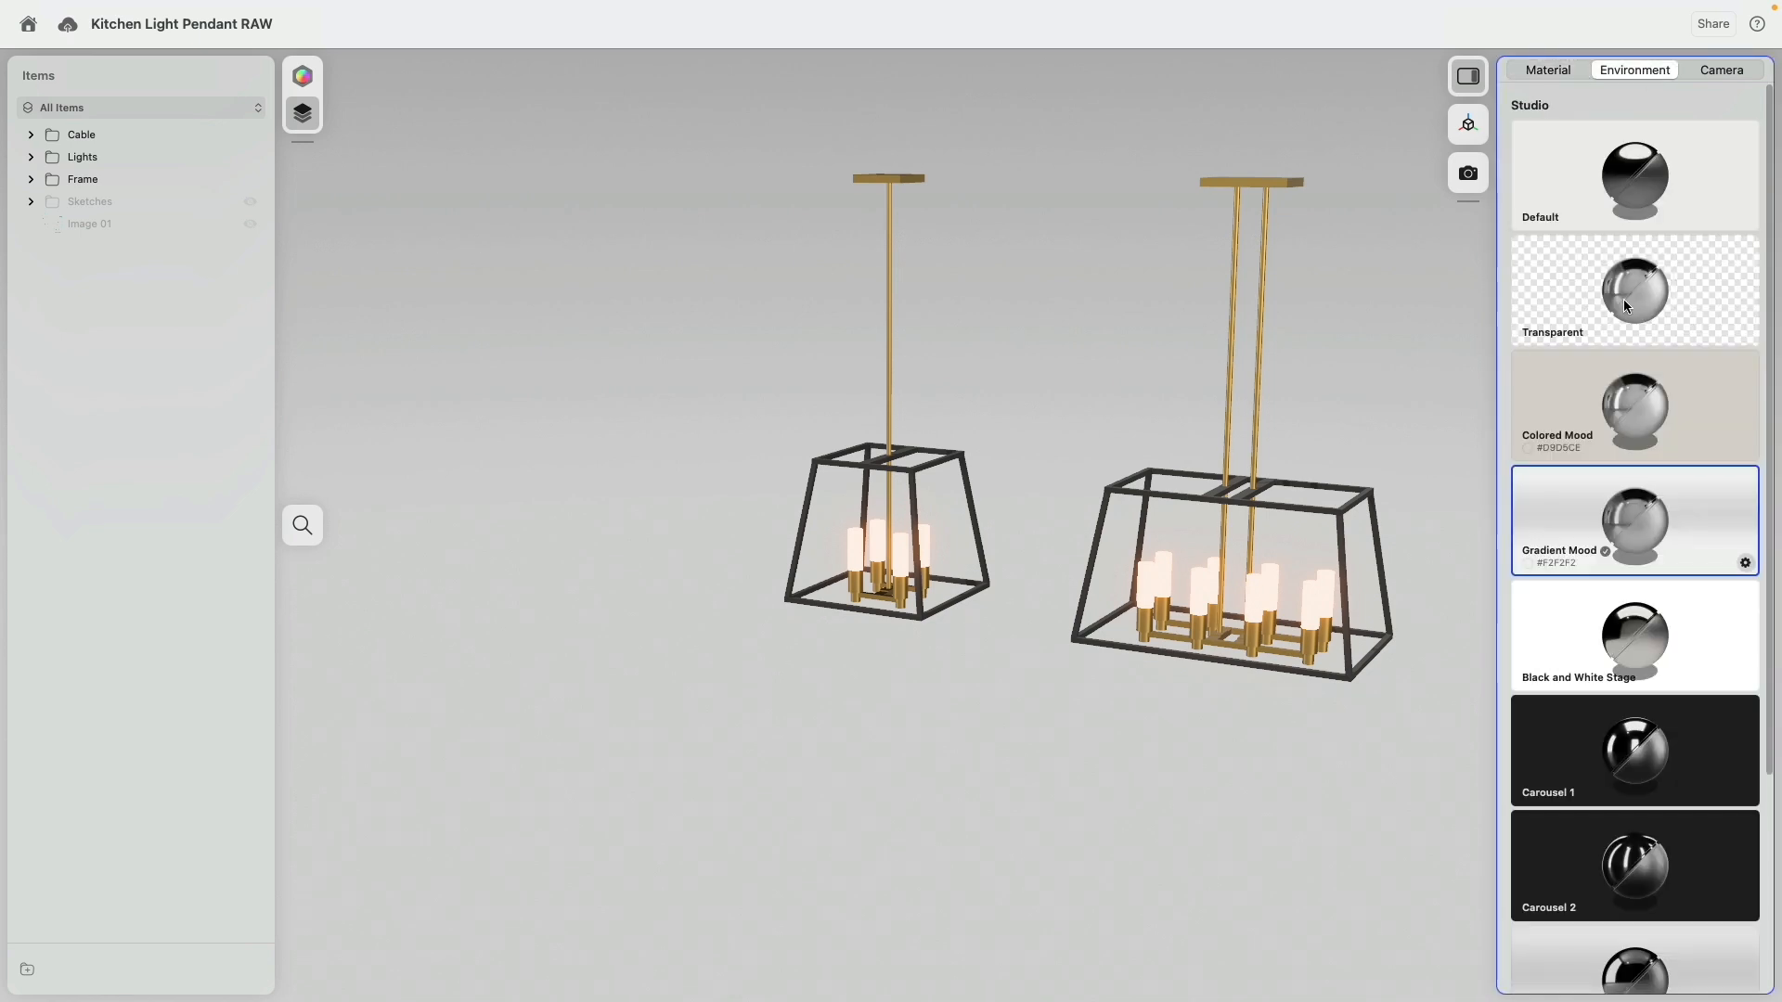
pyautogui.click(1745, 563)
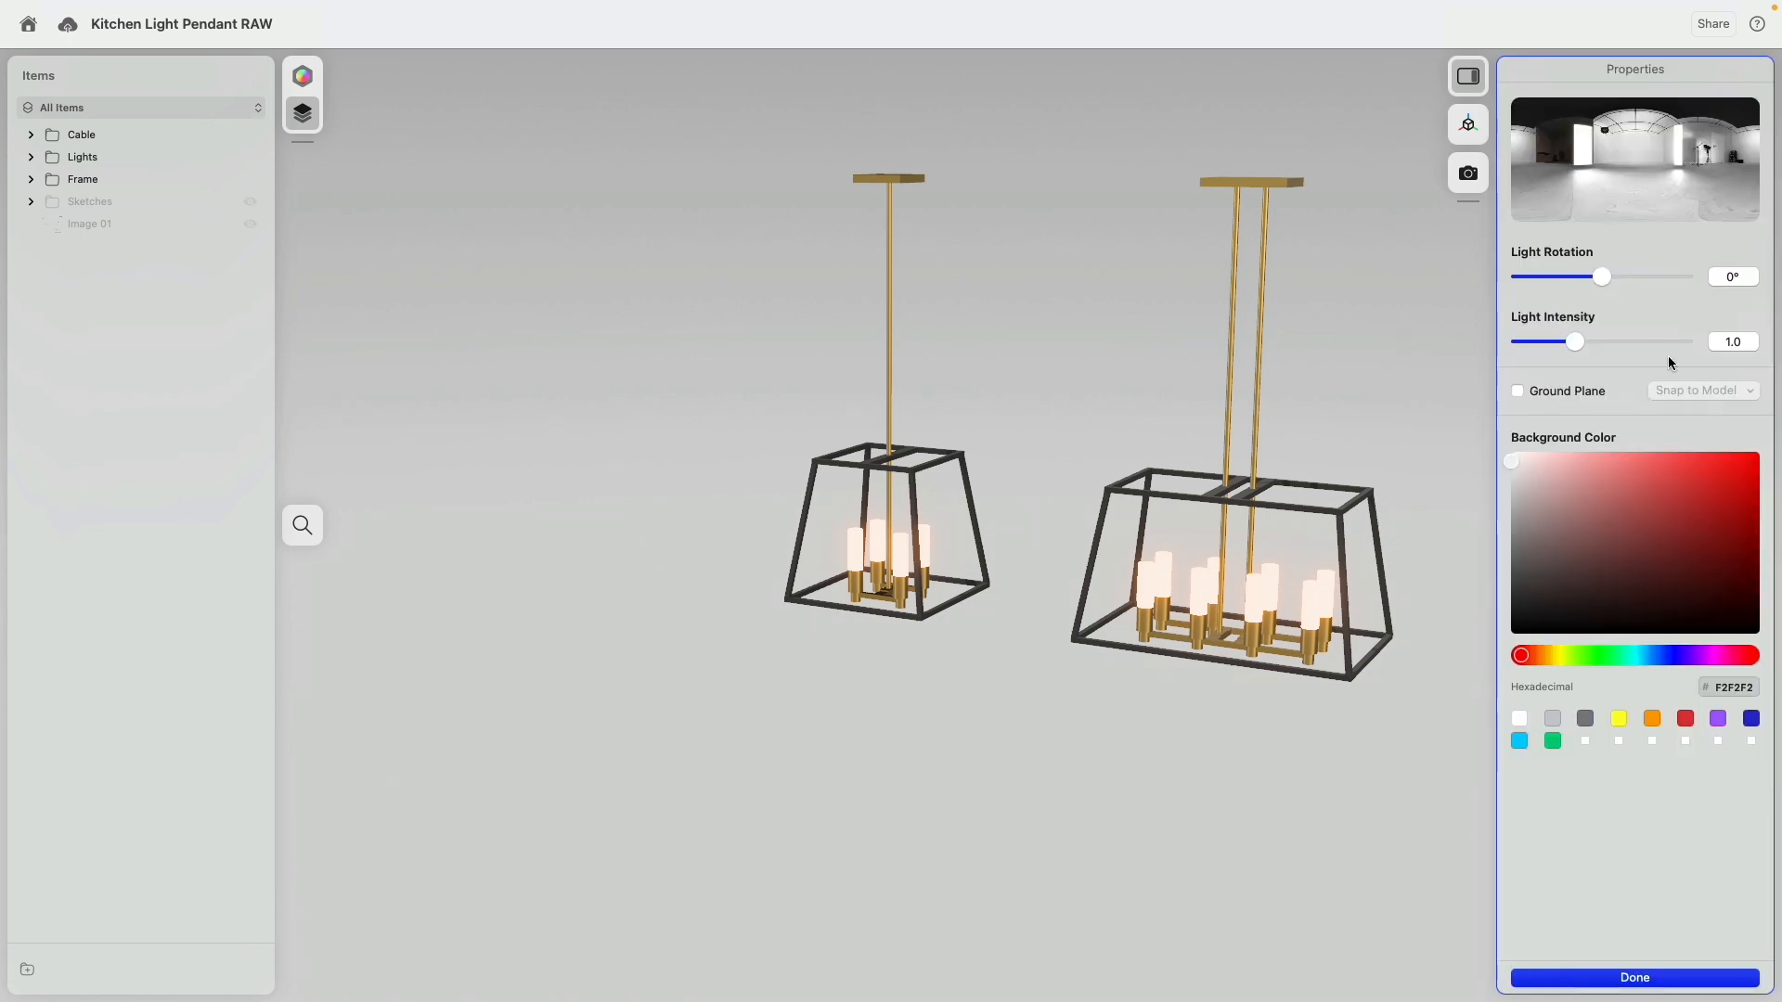
pyautogui.click(1652, 719)
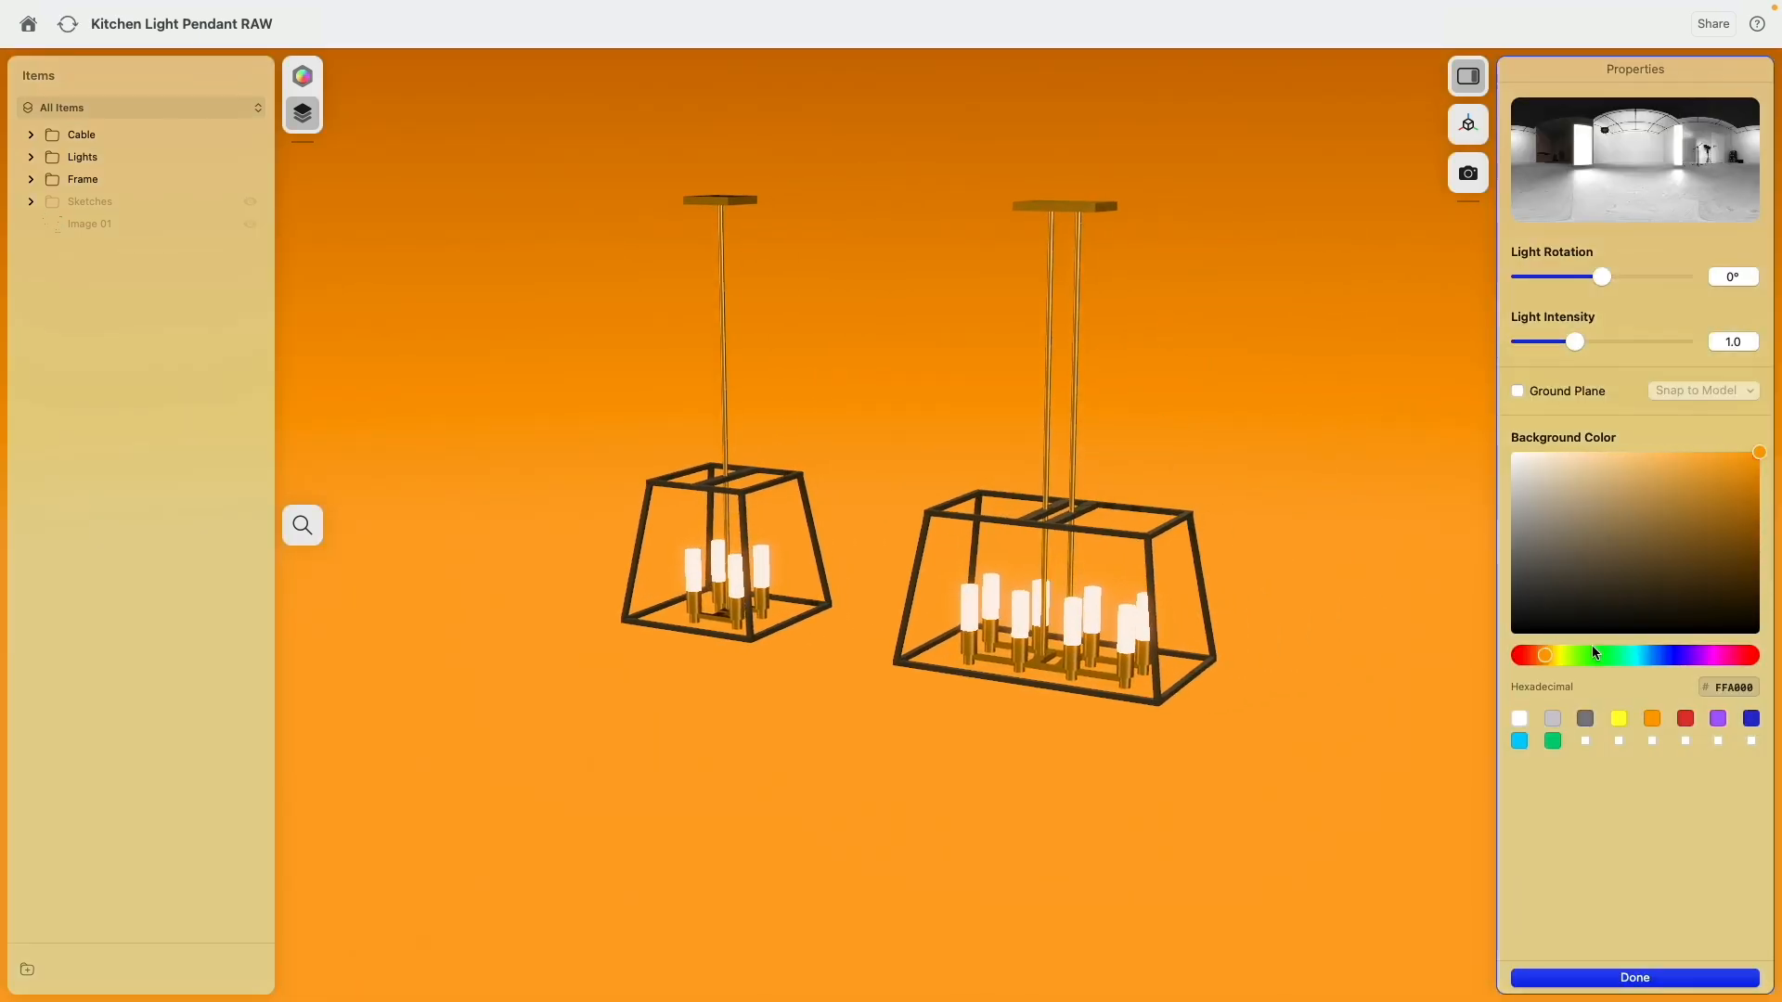
pyautogui.moveTo(1638, 488); pyautogui.dragTo(1596, 458)
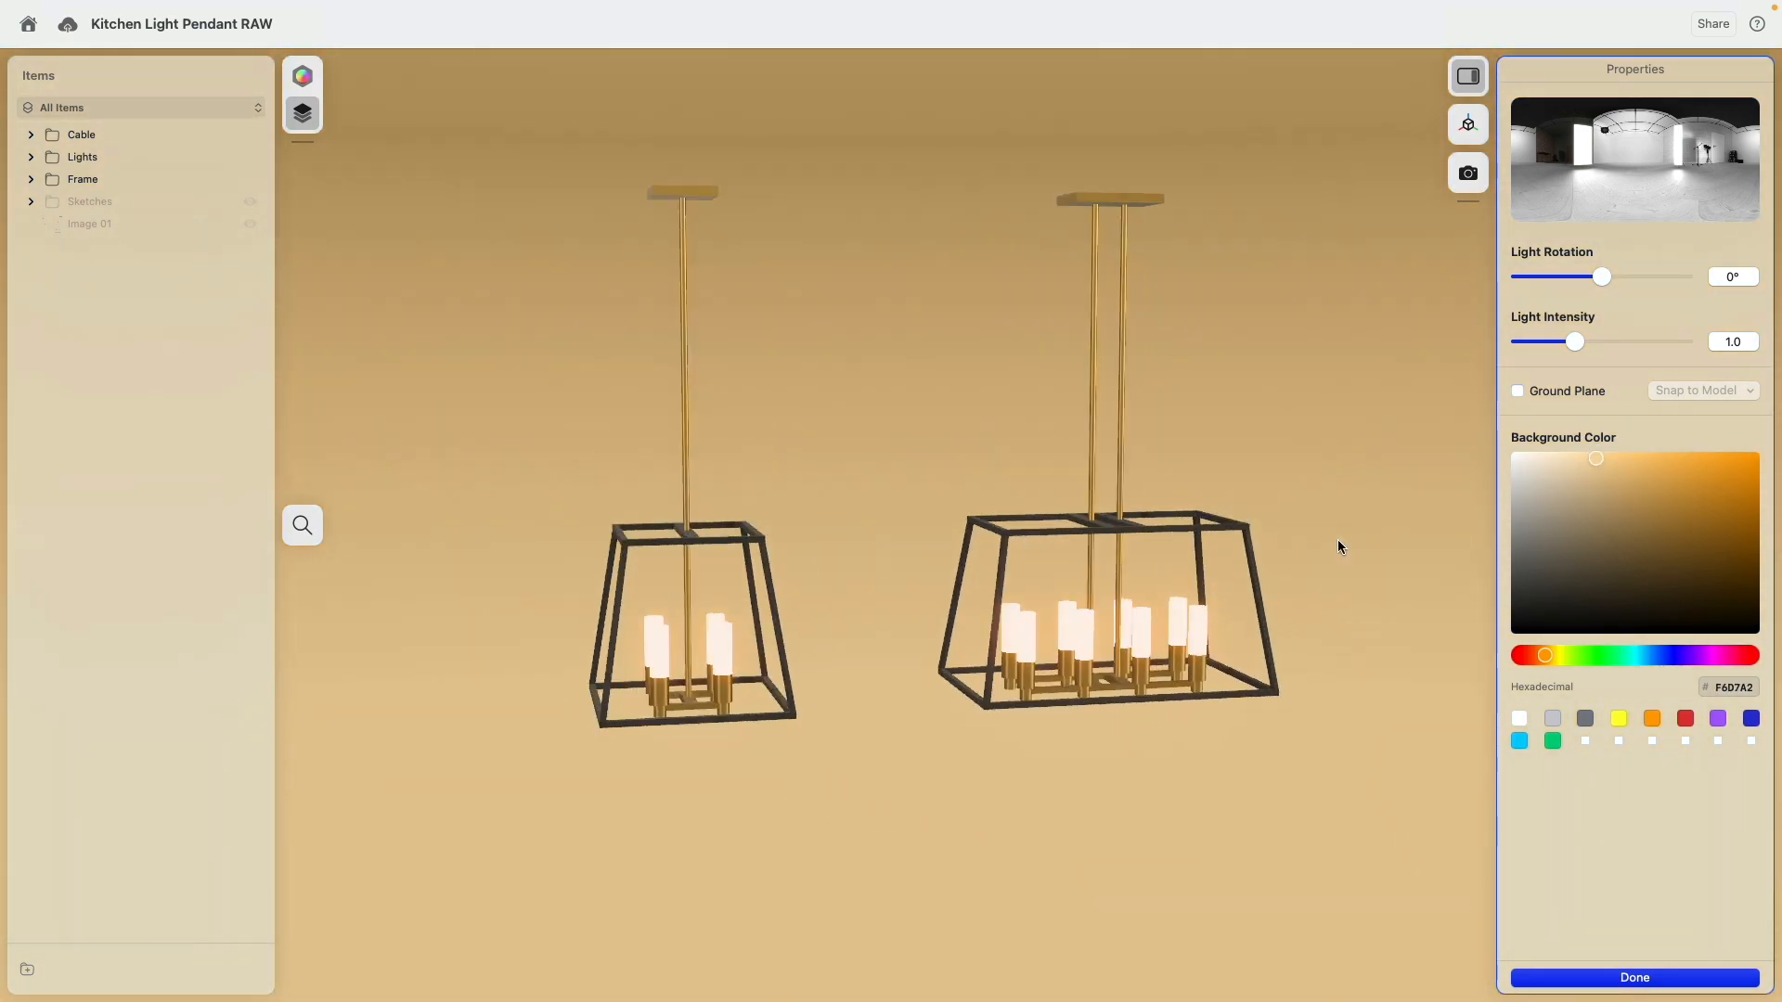
pyautogui.scroll(5, 1252, 536)
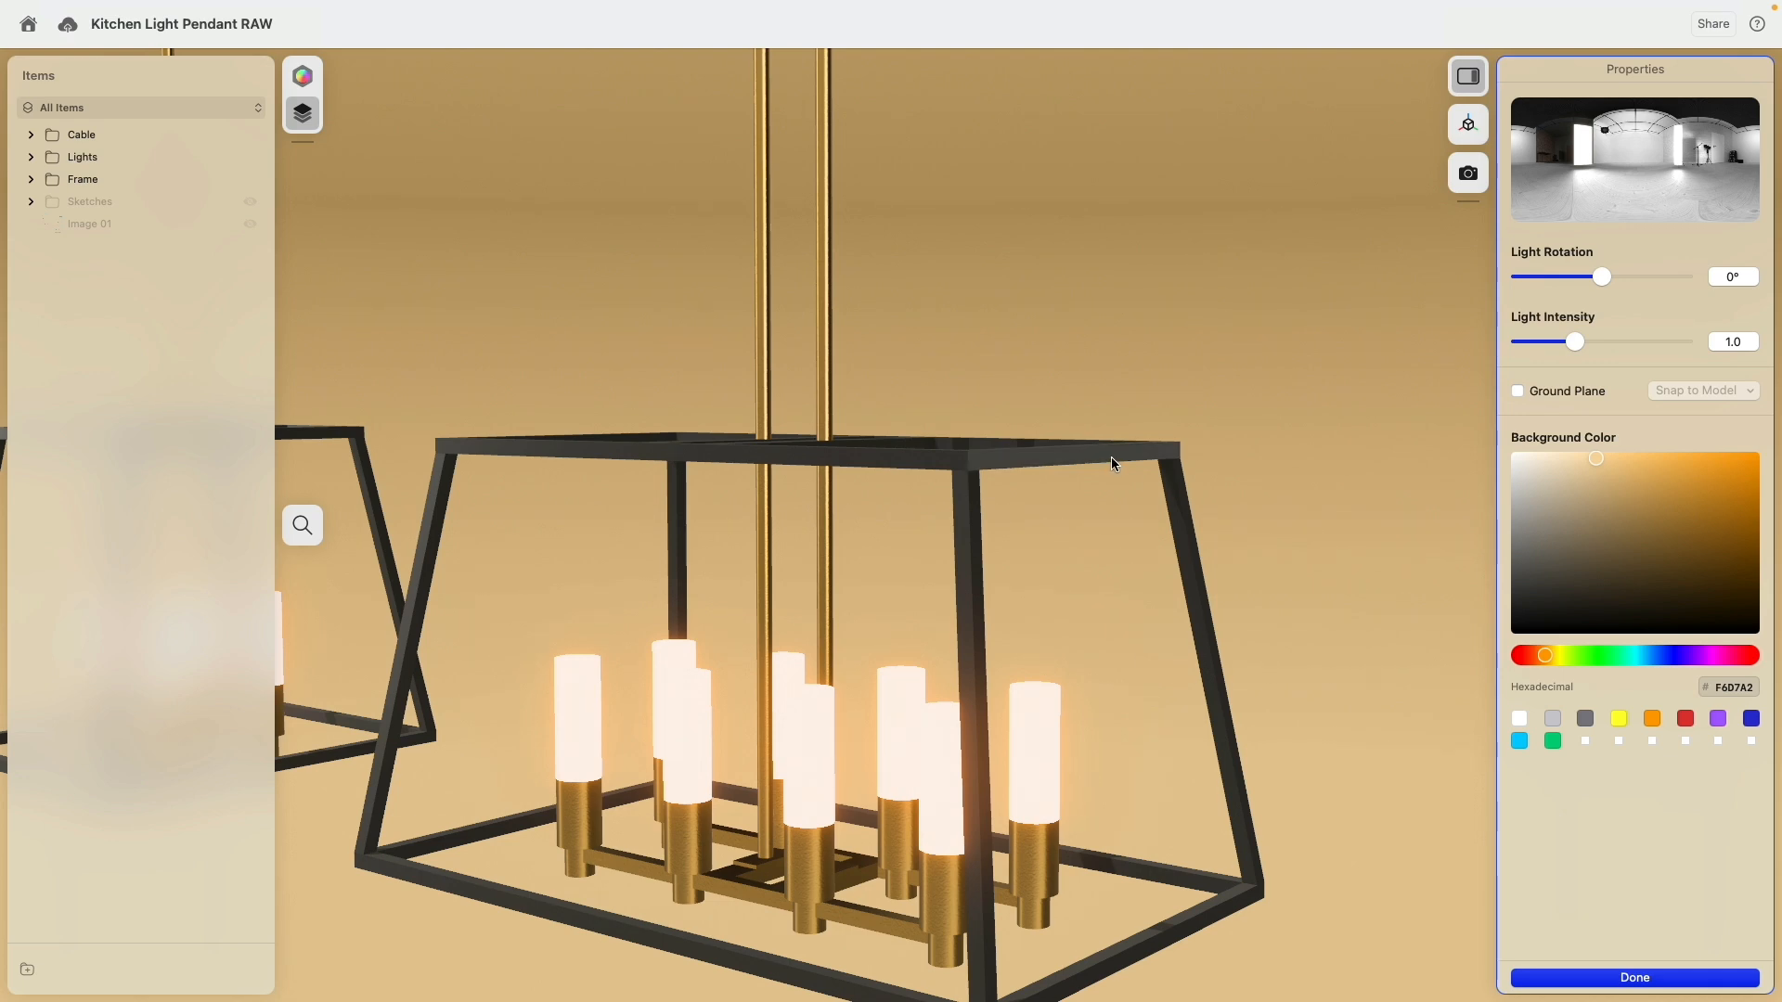
pyautogui.scroll(-5, 1111, 457)
# Switch to the Modeling workspace and view both pendants from the front.
pyautogui.click(306, 74)
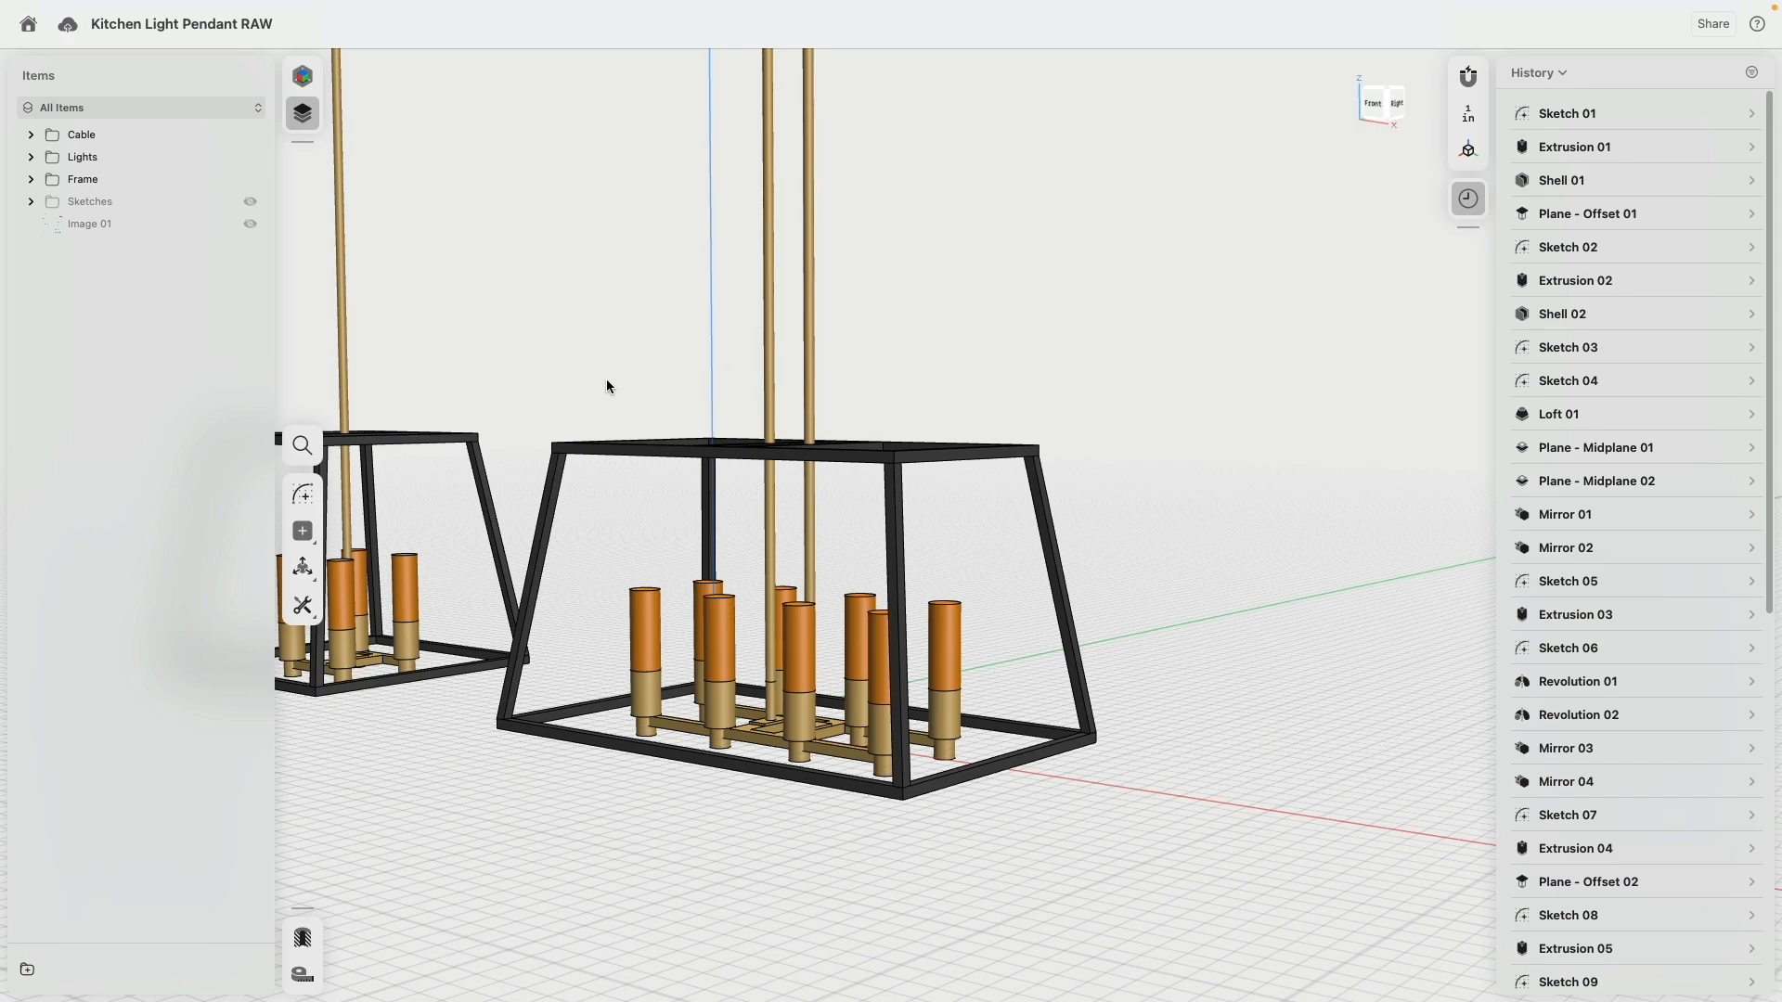
pyautogui.moveTo(606, 386); pyautogui.dragTo(1116, 355, button='middle')
pyautogui.click(1372, 104)
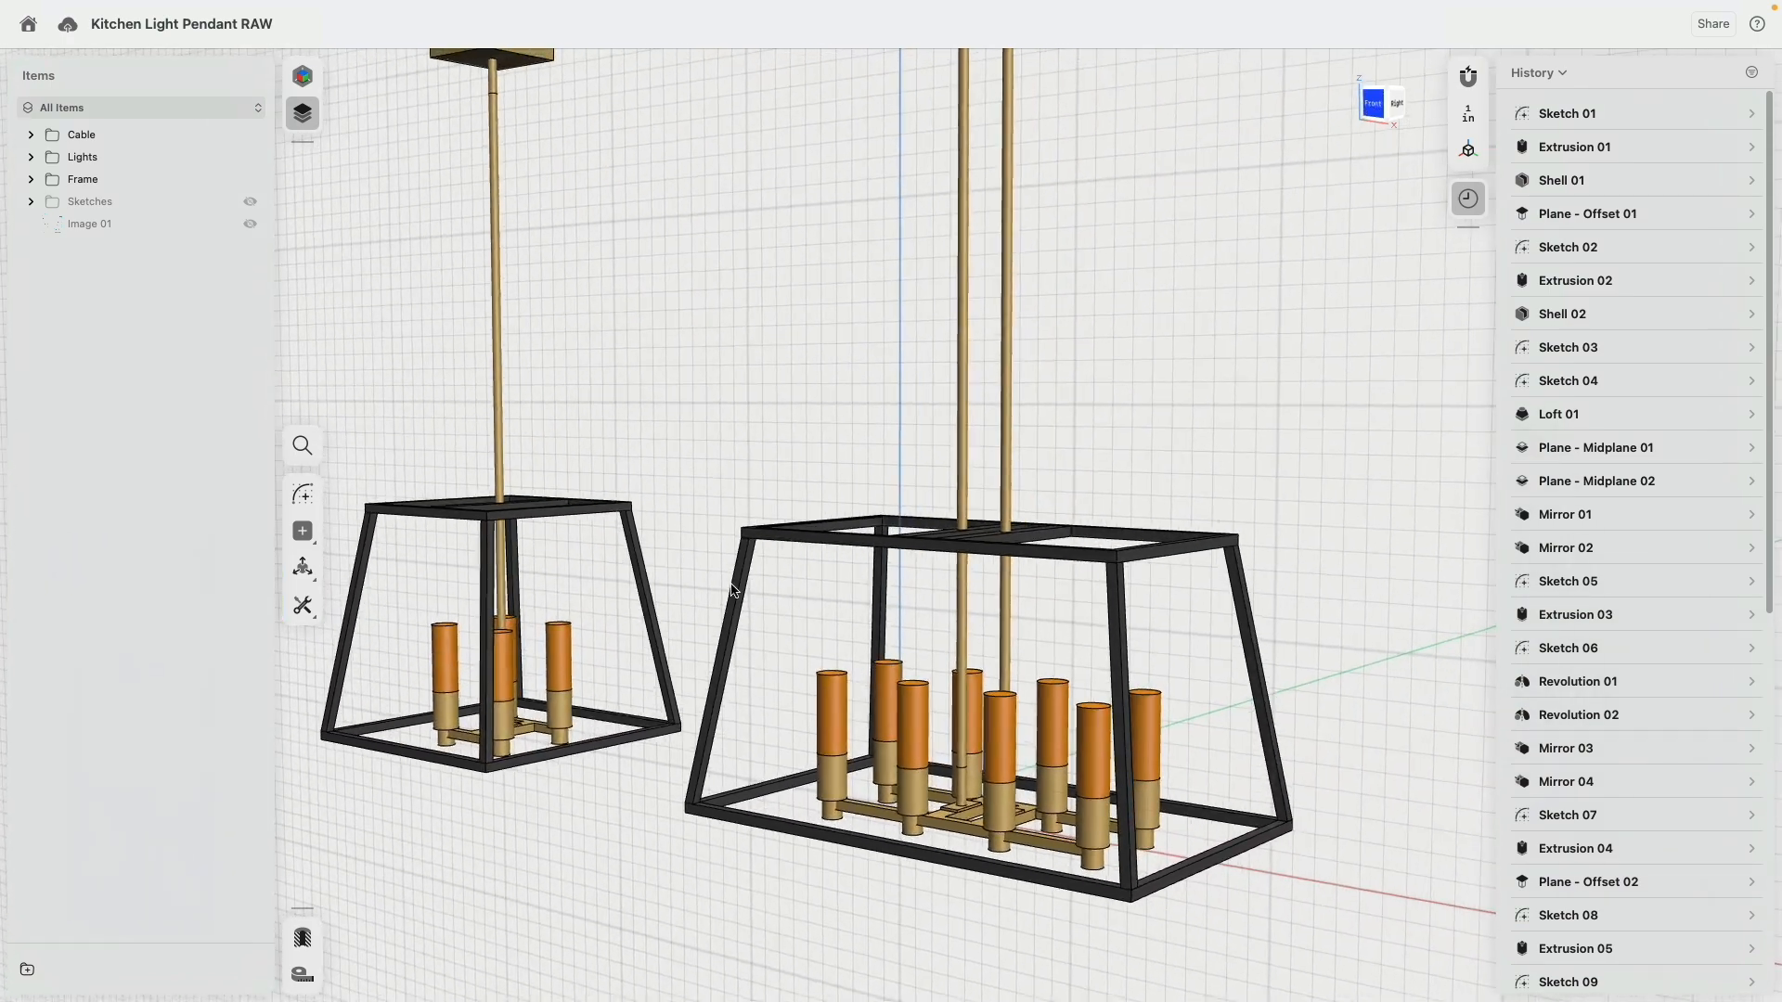
pyautogui.scroll(10, 680, 581)
pyautogui.moveTo(731, 478); pyautogui.dragTo(822, 585)
pyautogui.scroll(-8, 822, 586)
pyautogui.moveTo(1238, 473); pyautogui.dragTo(785, 432, button='middle')
pyautogui.scroll(4, 1138, 479)
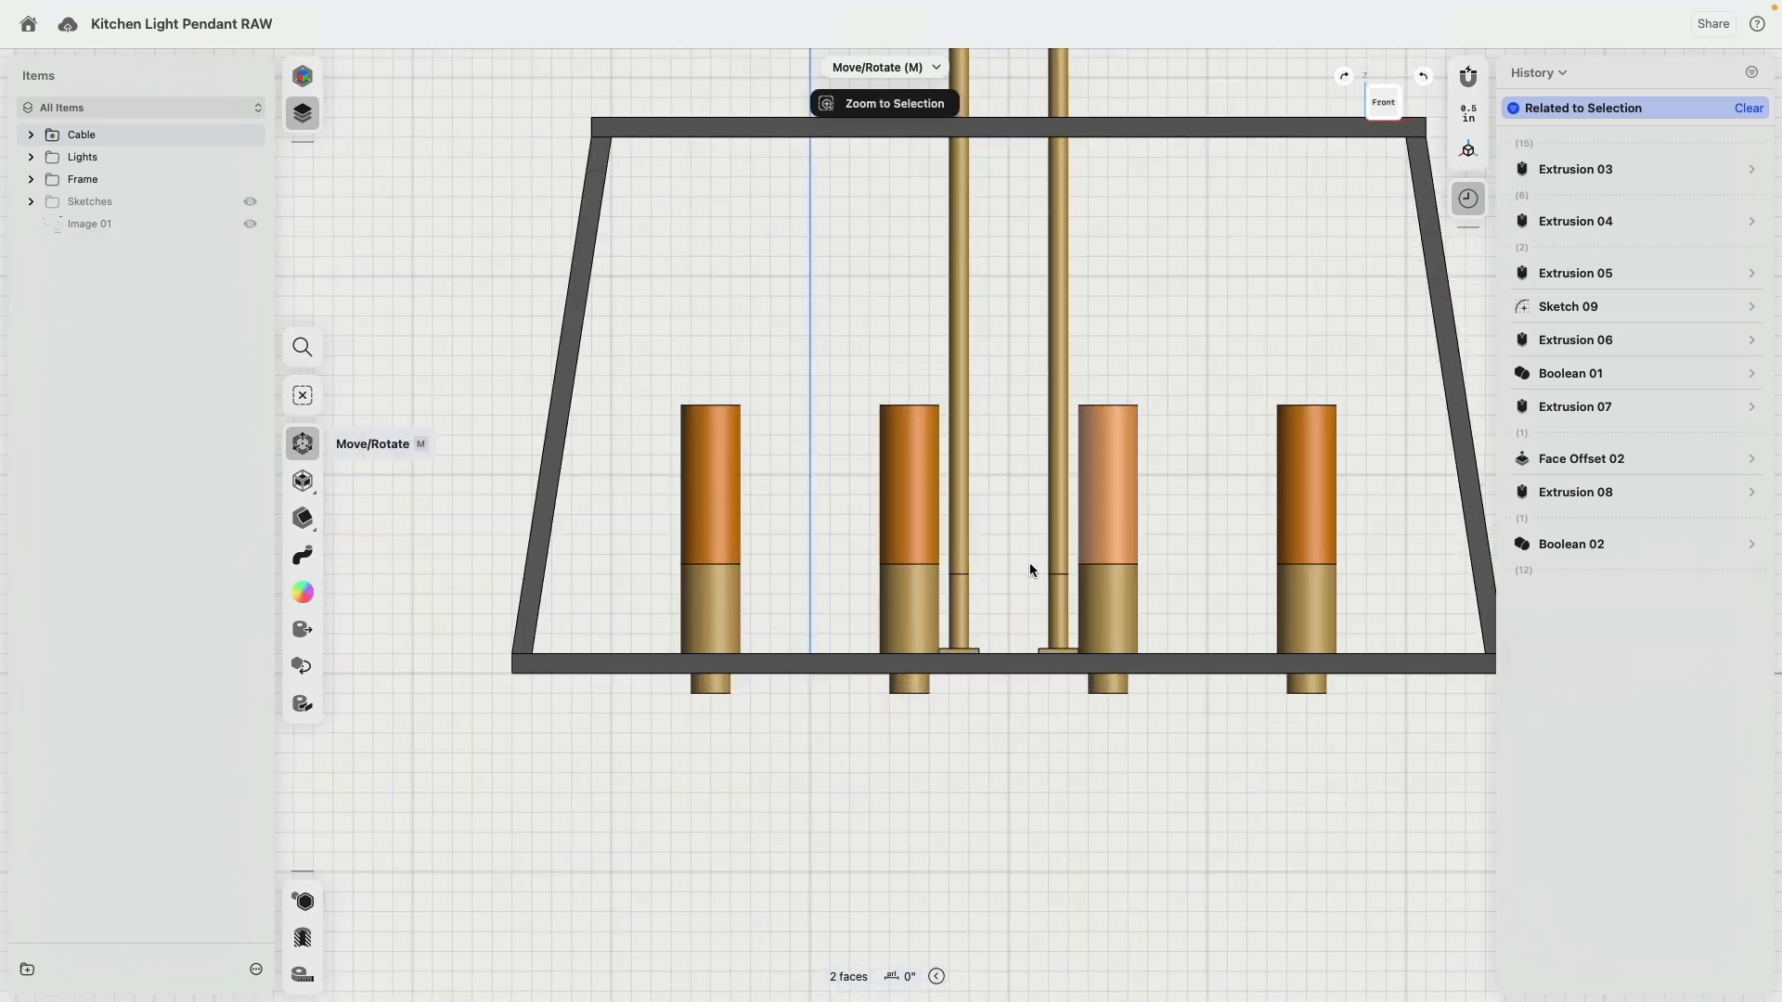
pyautogui.moveTo(969, 579); pyautogui.dragTo(1058, 587)
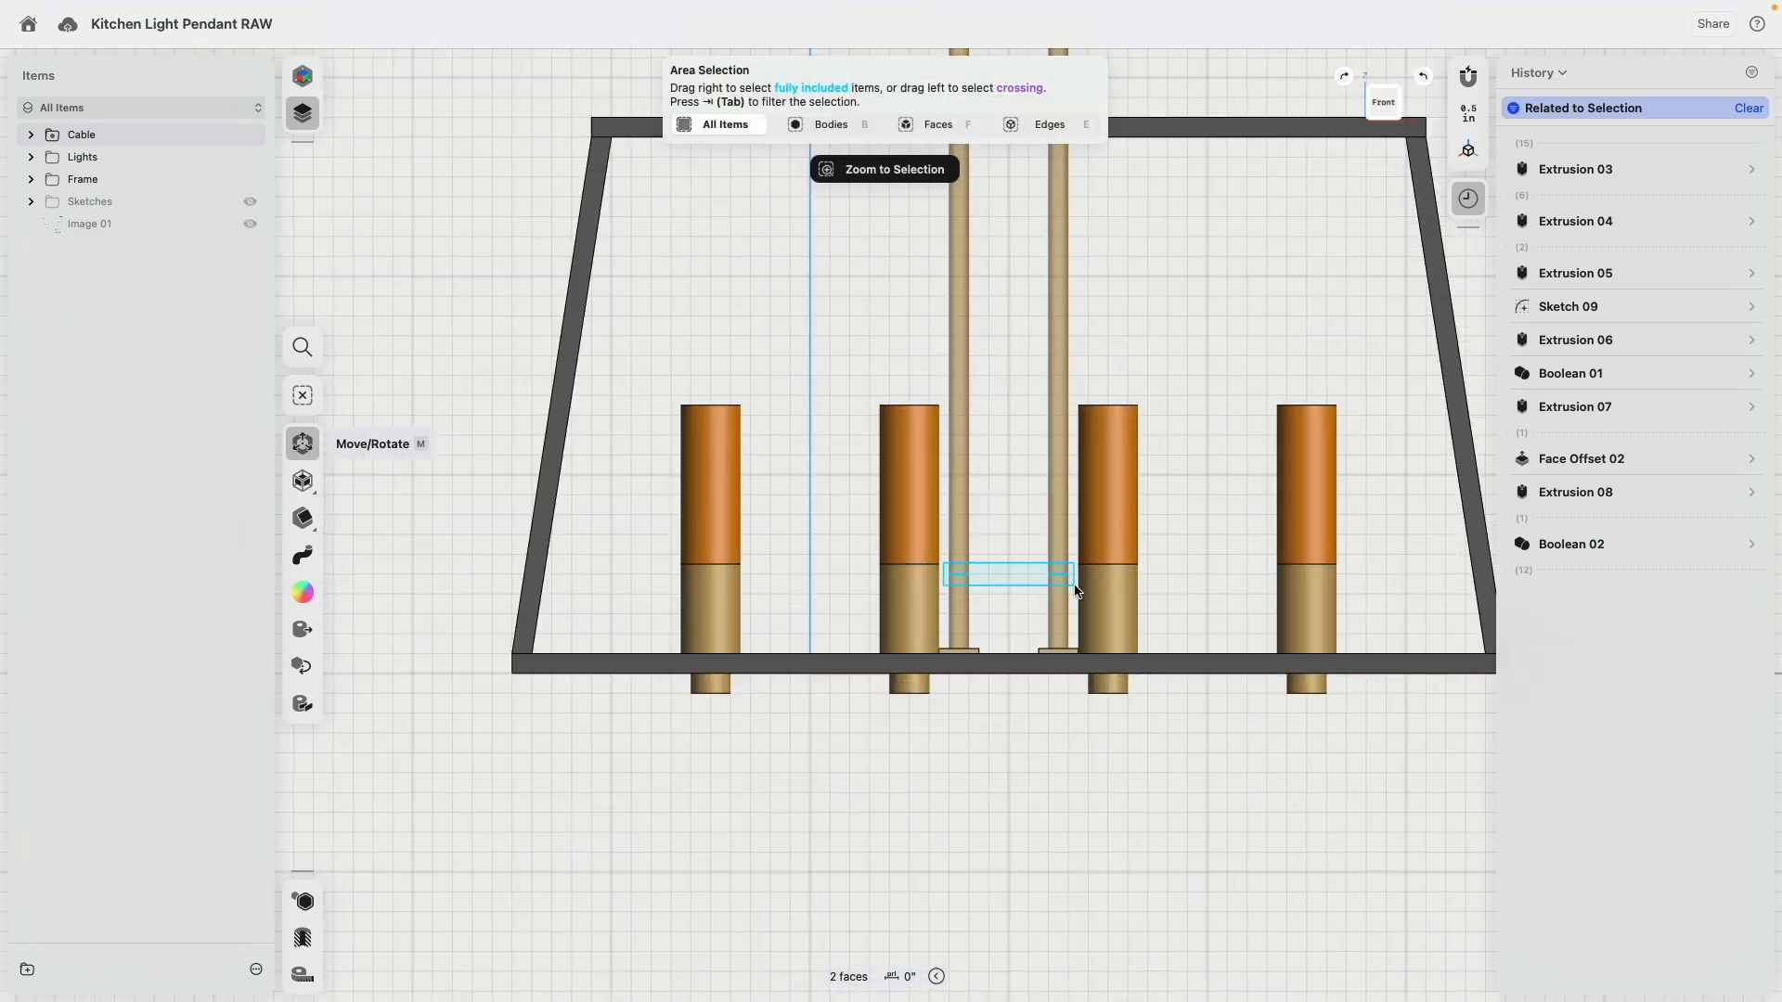
pyautogui.scroll(-10, 1021, 675)
pyautogui.moveTo(728, 348); pyautogui.dragTo(993, 354)
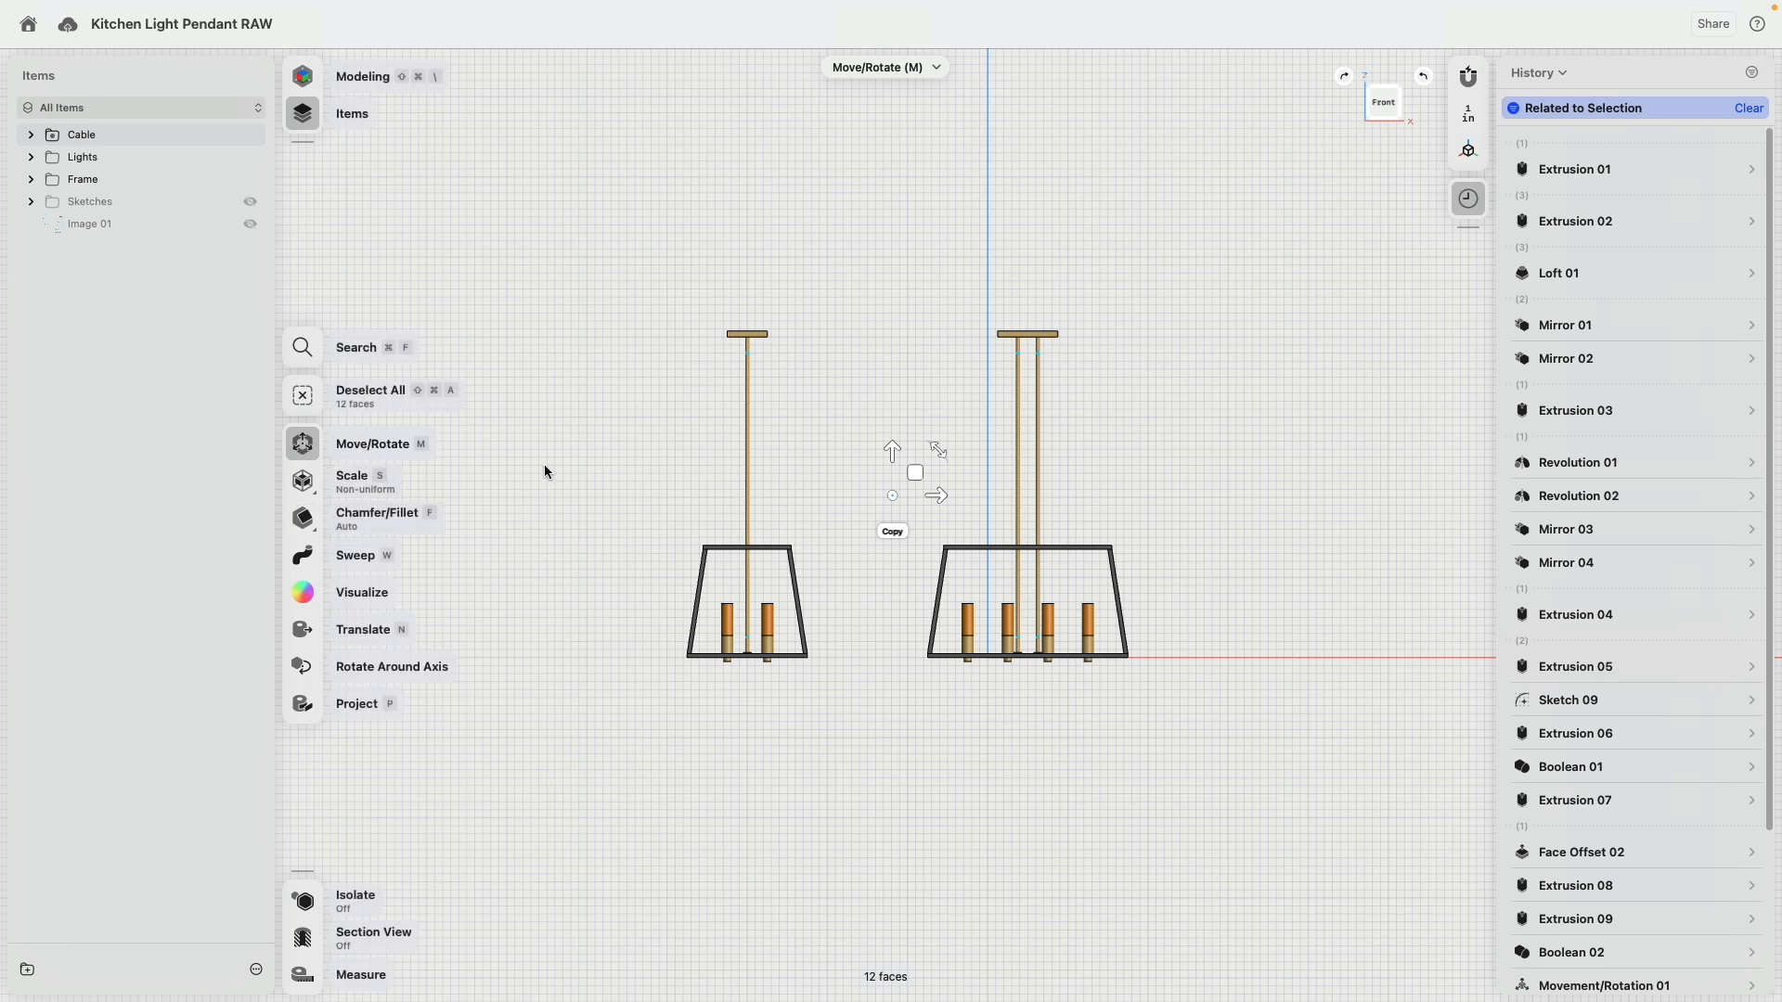
pyautogui.click(724, 354)
# Fillet the joint edges near the upper and lower ends of all three pendant rods with a 0.05" radius.
pyautogui.moveTo(722, 352)
pyautogui.mouseDown()
pyautogui.moveTo(1065, 380)
pyautogui.moveTo(1129, 368)
pyautogui.mouseUp()
pyautogui.press('Tab')
pyautogui.press('Tab')
pyautogui.press('Tab')
pyautogui.scroll(5, 807, 603)
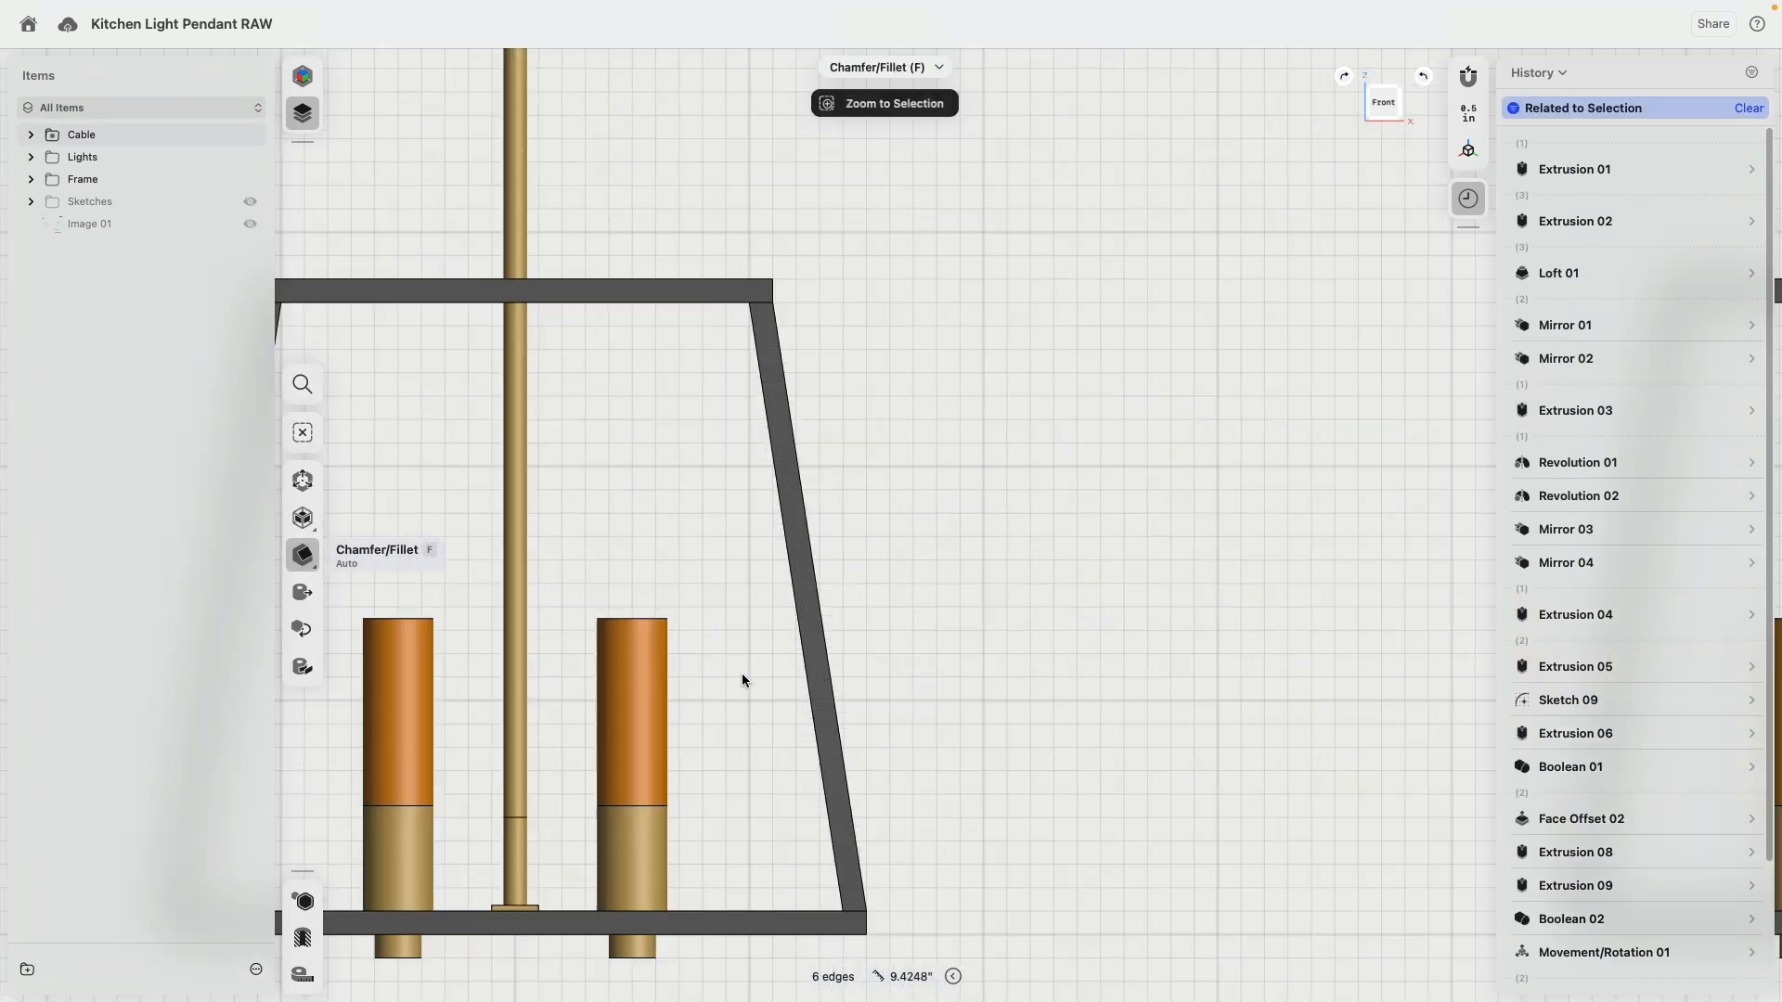
pyautogui.moveTo(487, 800); pyautogui.dragTo(545, 837)
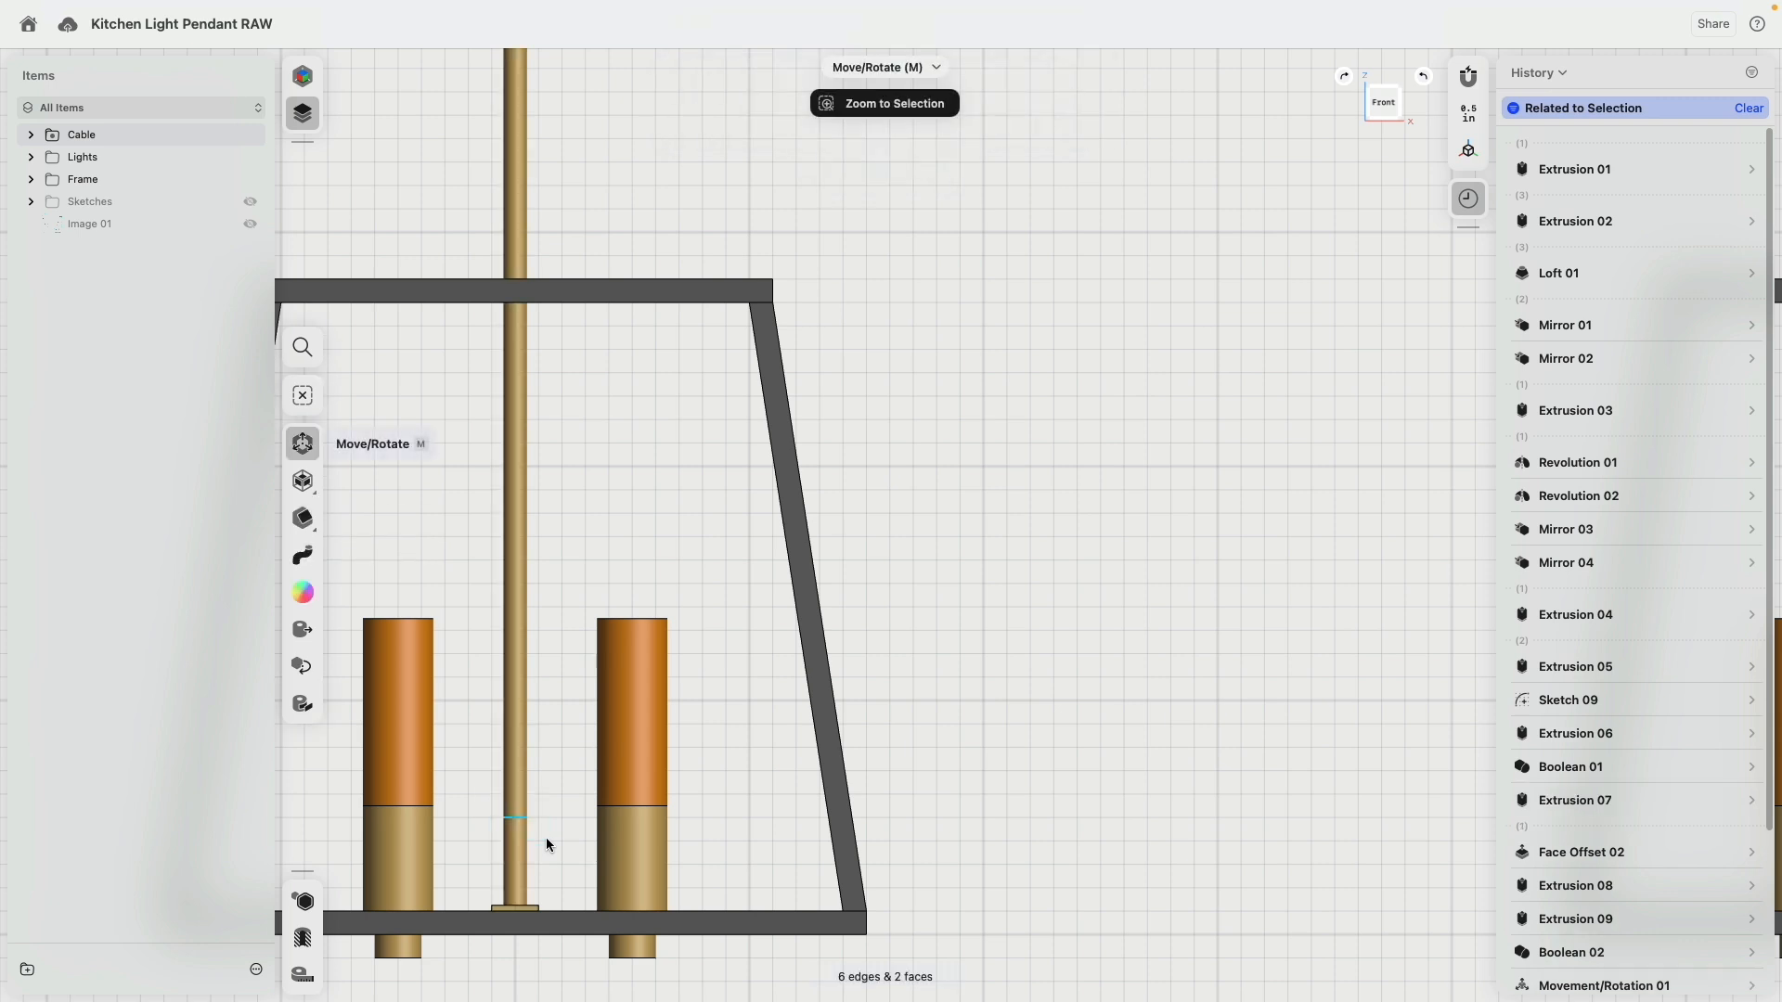
pyautogui.scroll(-5, 844, 592)
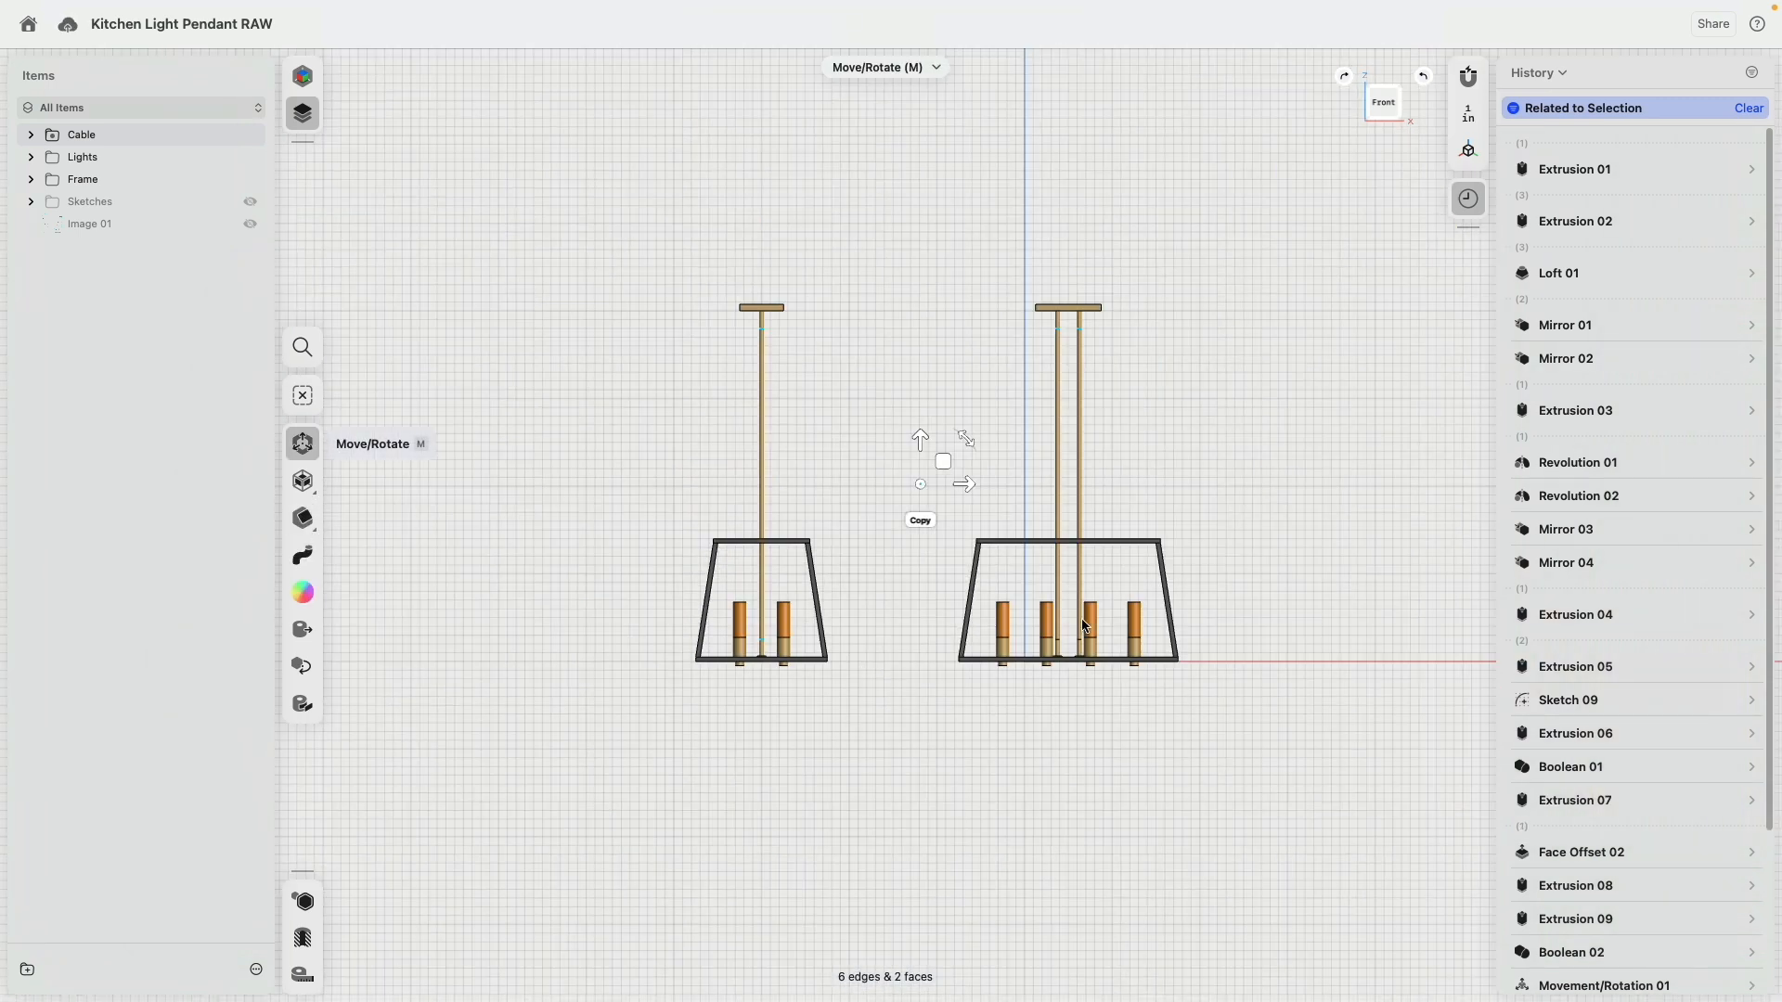
pyautogui.scroll(5, 951, 713)
pyautogui.moveTo(687, 677); pyautogui.dragTo(806, 703)
pyautogui.press('e')
pyautogui.scroll(-5, 660, 576)
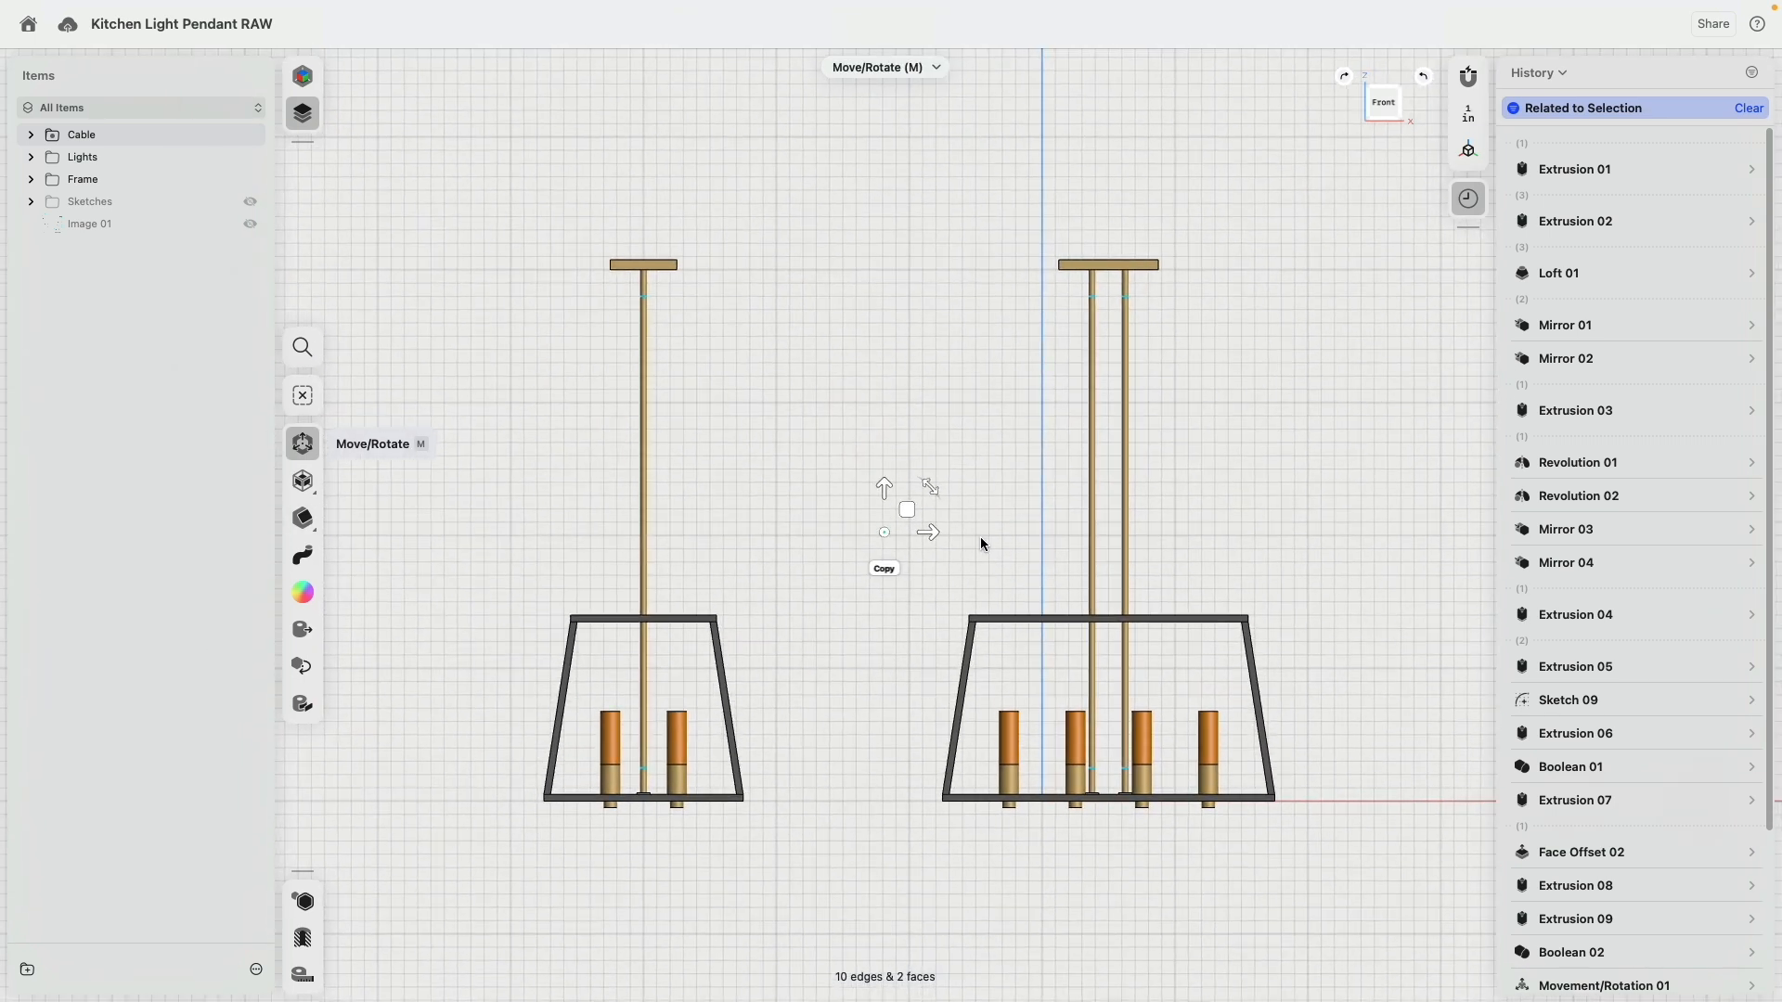
pyautogui.click(304, 519)
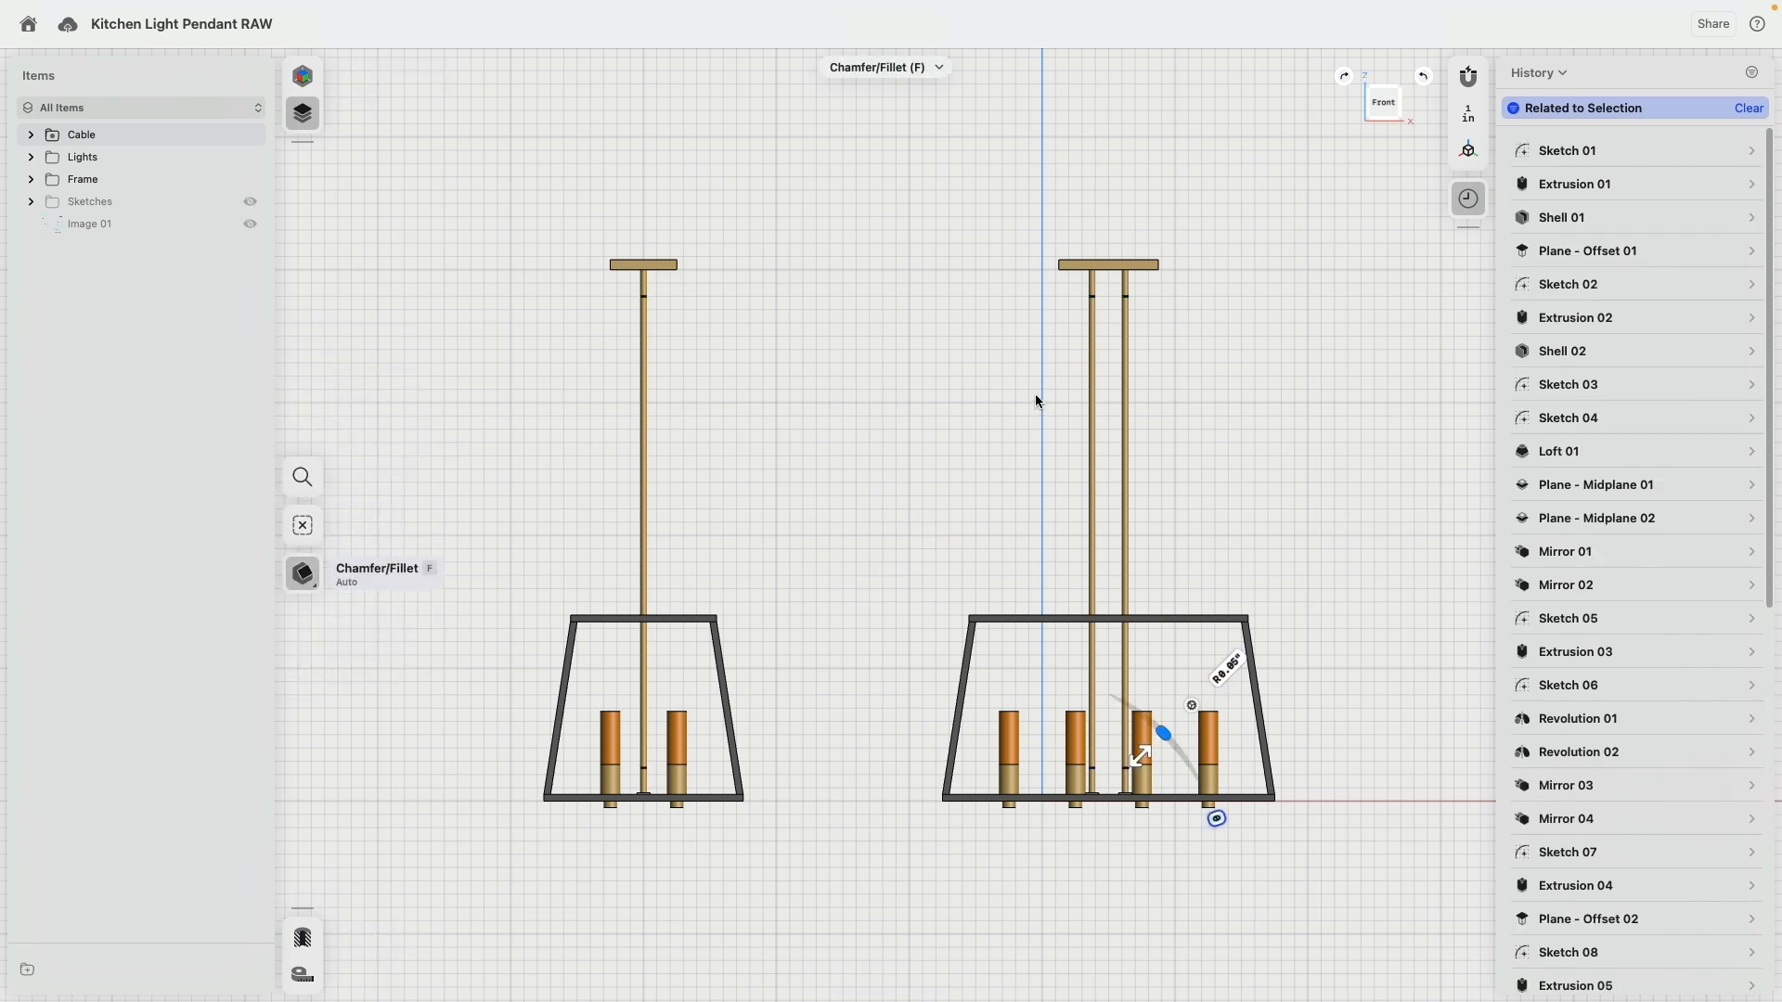
pyautogui.scroll(10, 637, 283)
pyautogui.scroll(5, 658, 376)
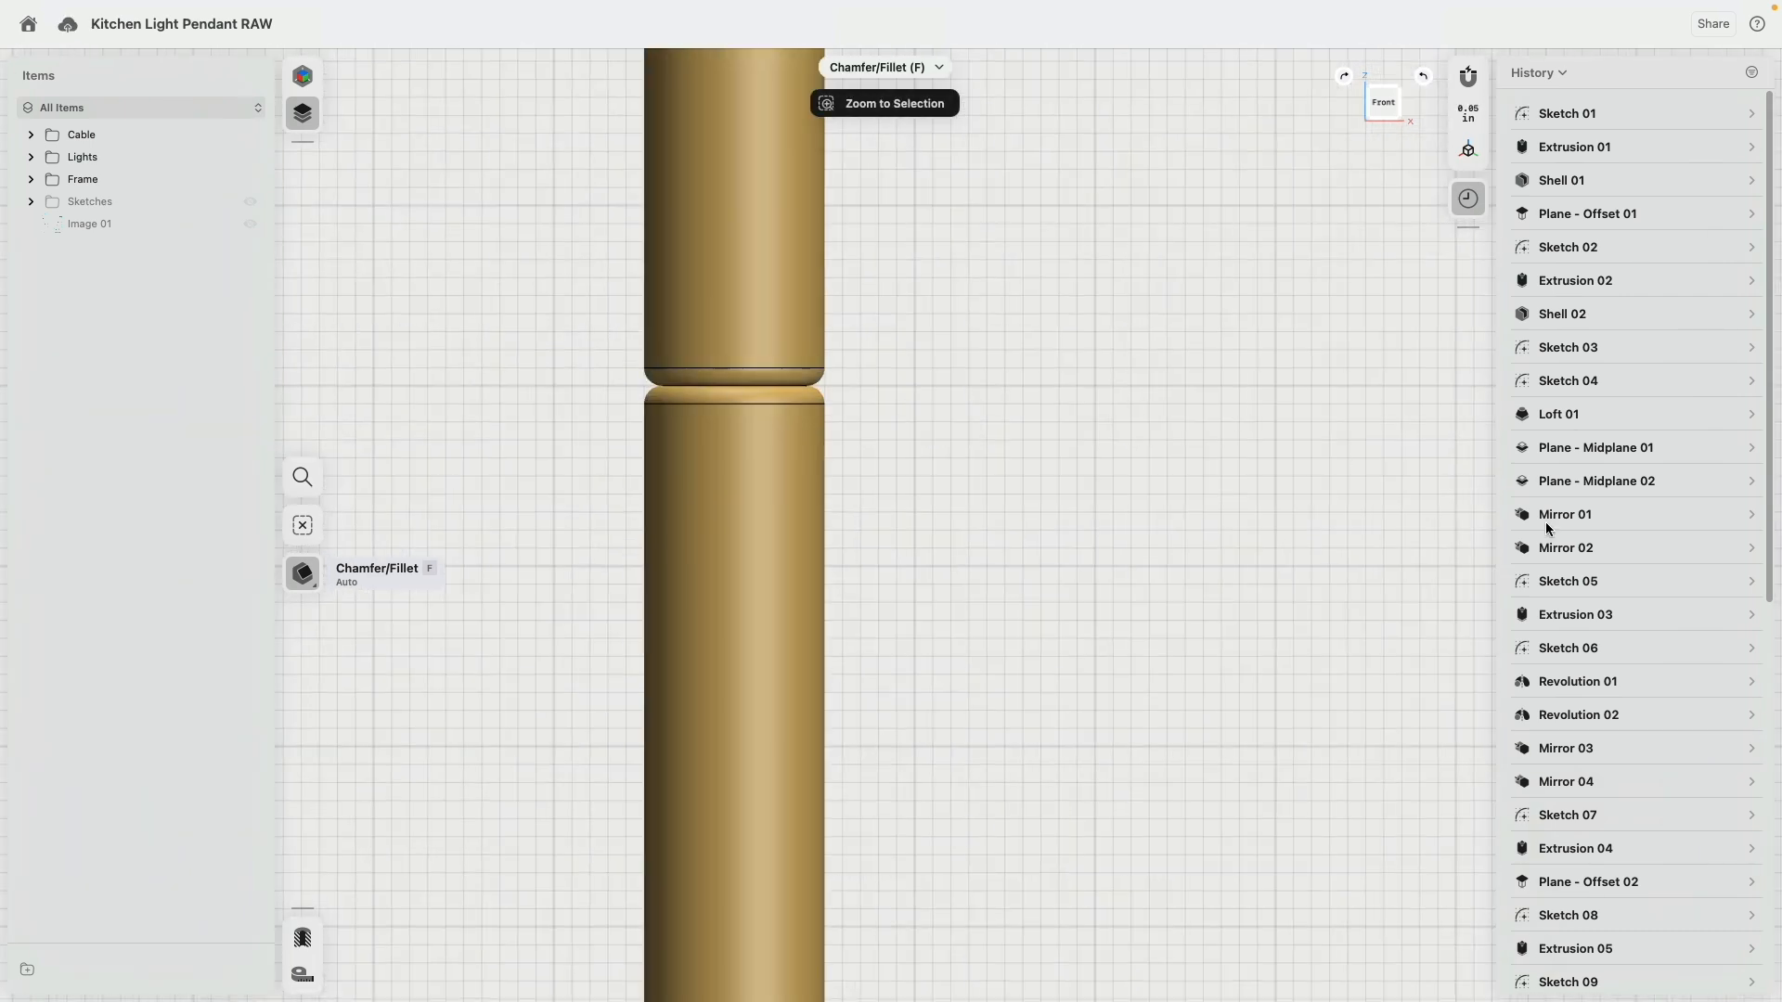
# Set the radius of the rod joint fillet to 0.025" in the model history.
pyautogui.scroll(-15, 1587, 501)
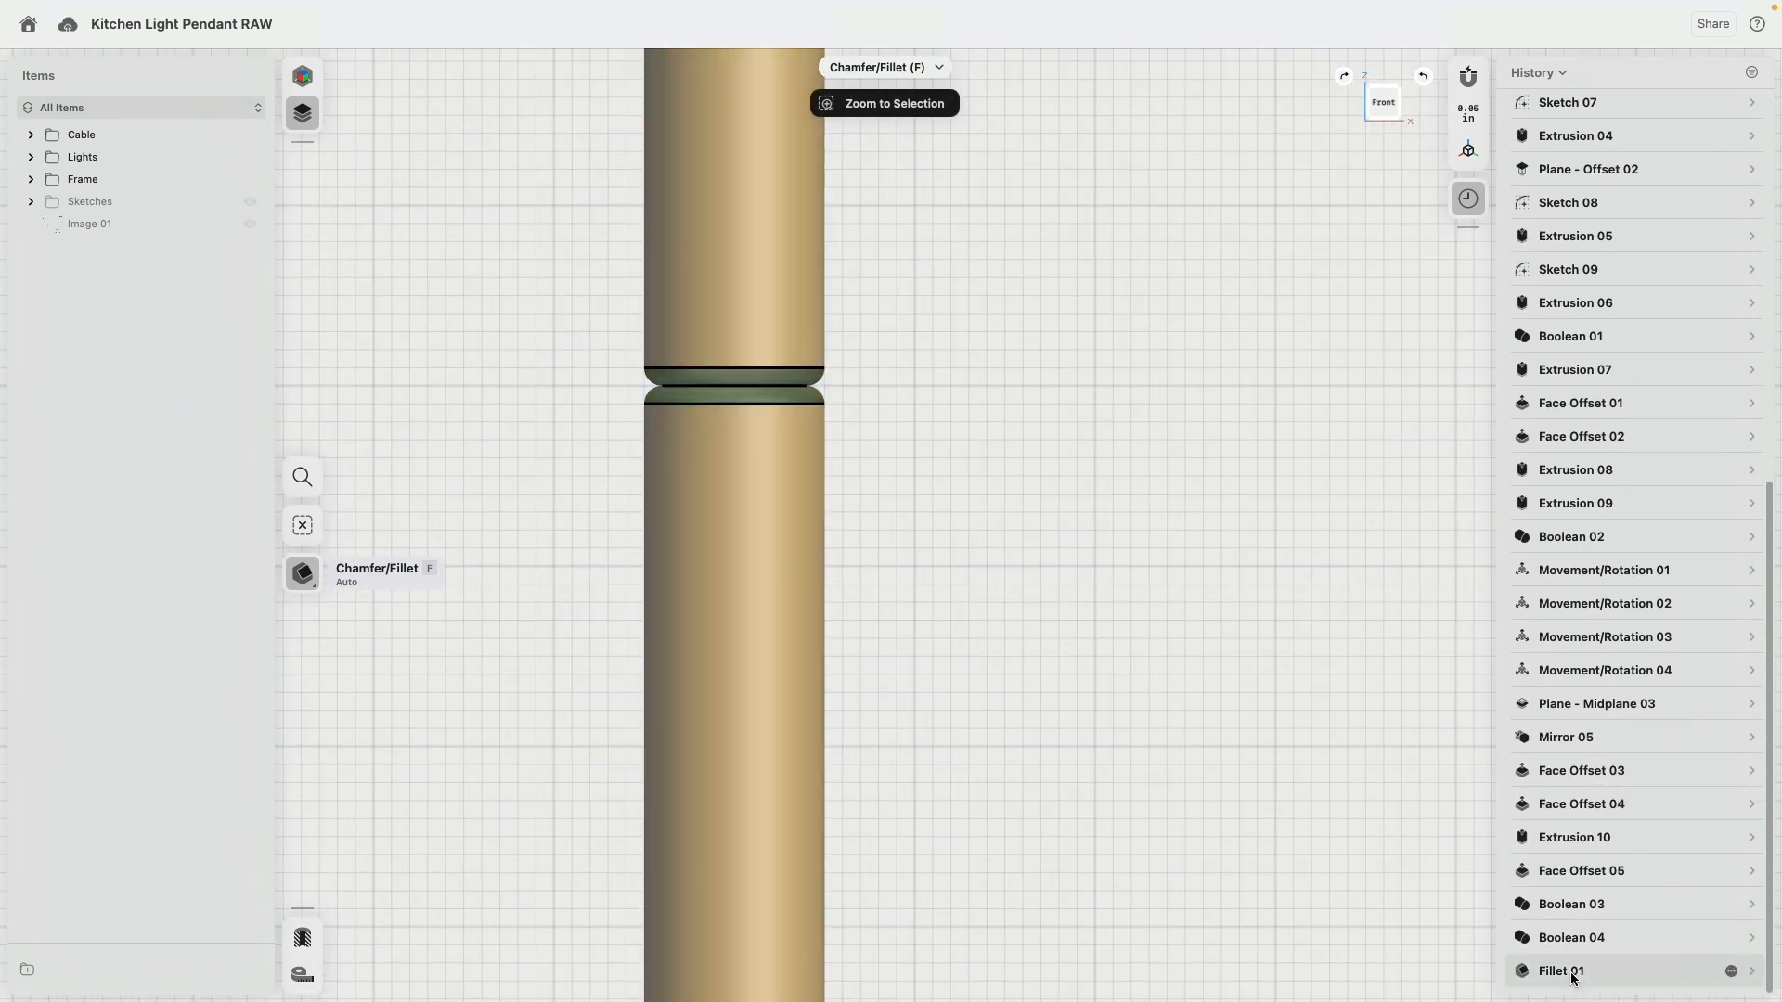
pyautogui.click(1574, 970)
pyautogui.click(1753, 971)
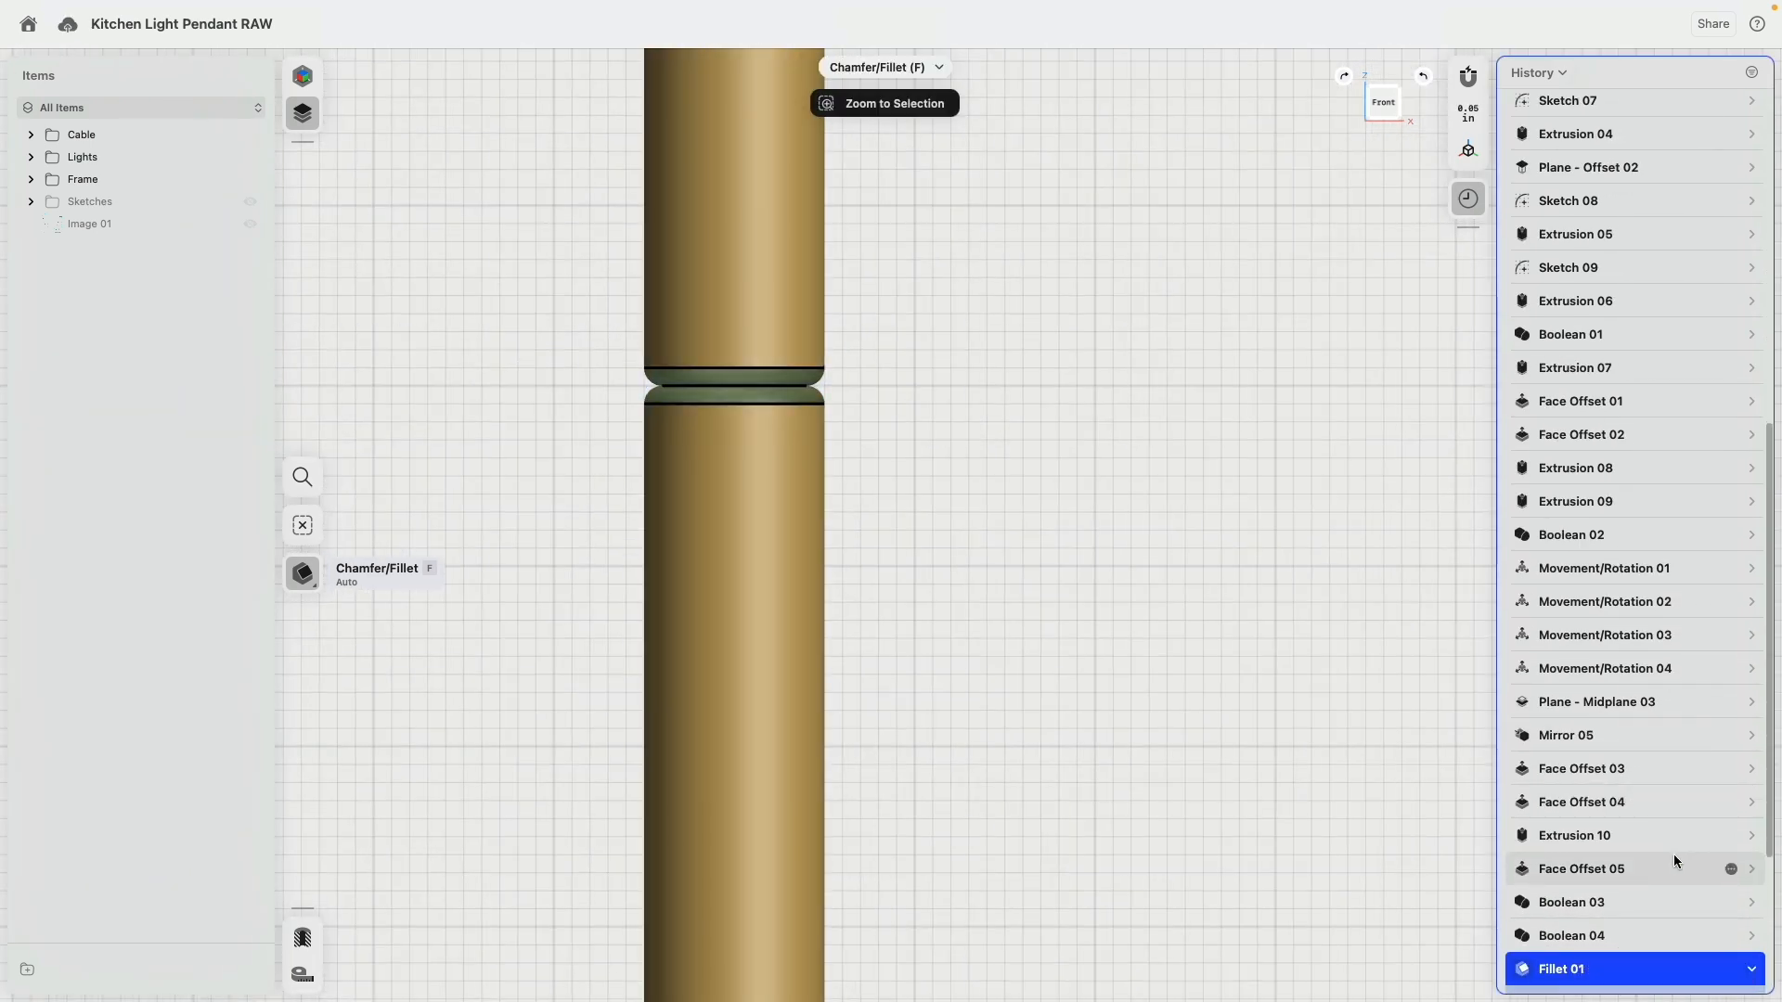
pyautogui.click(1716, 790)
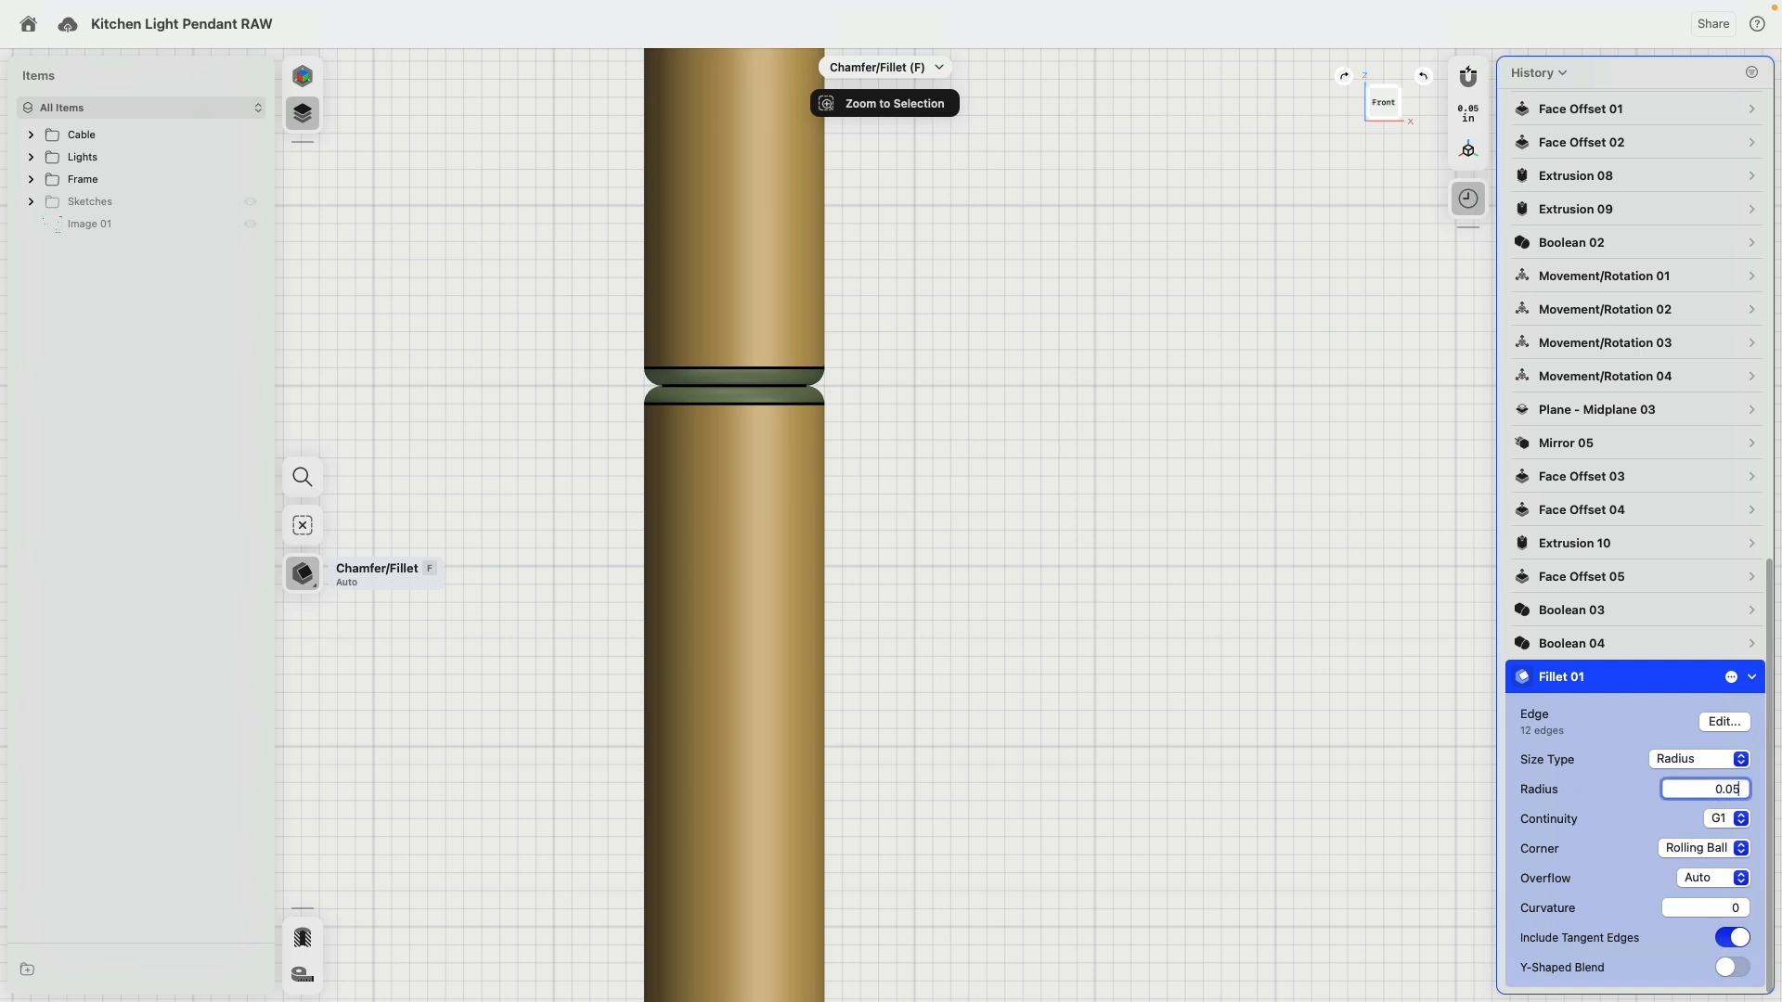
pyautogui.write('0.025')
pyautogui.press('Return')
pyautogui.click(1002, 279)
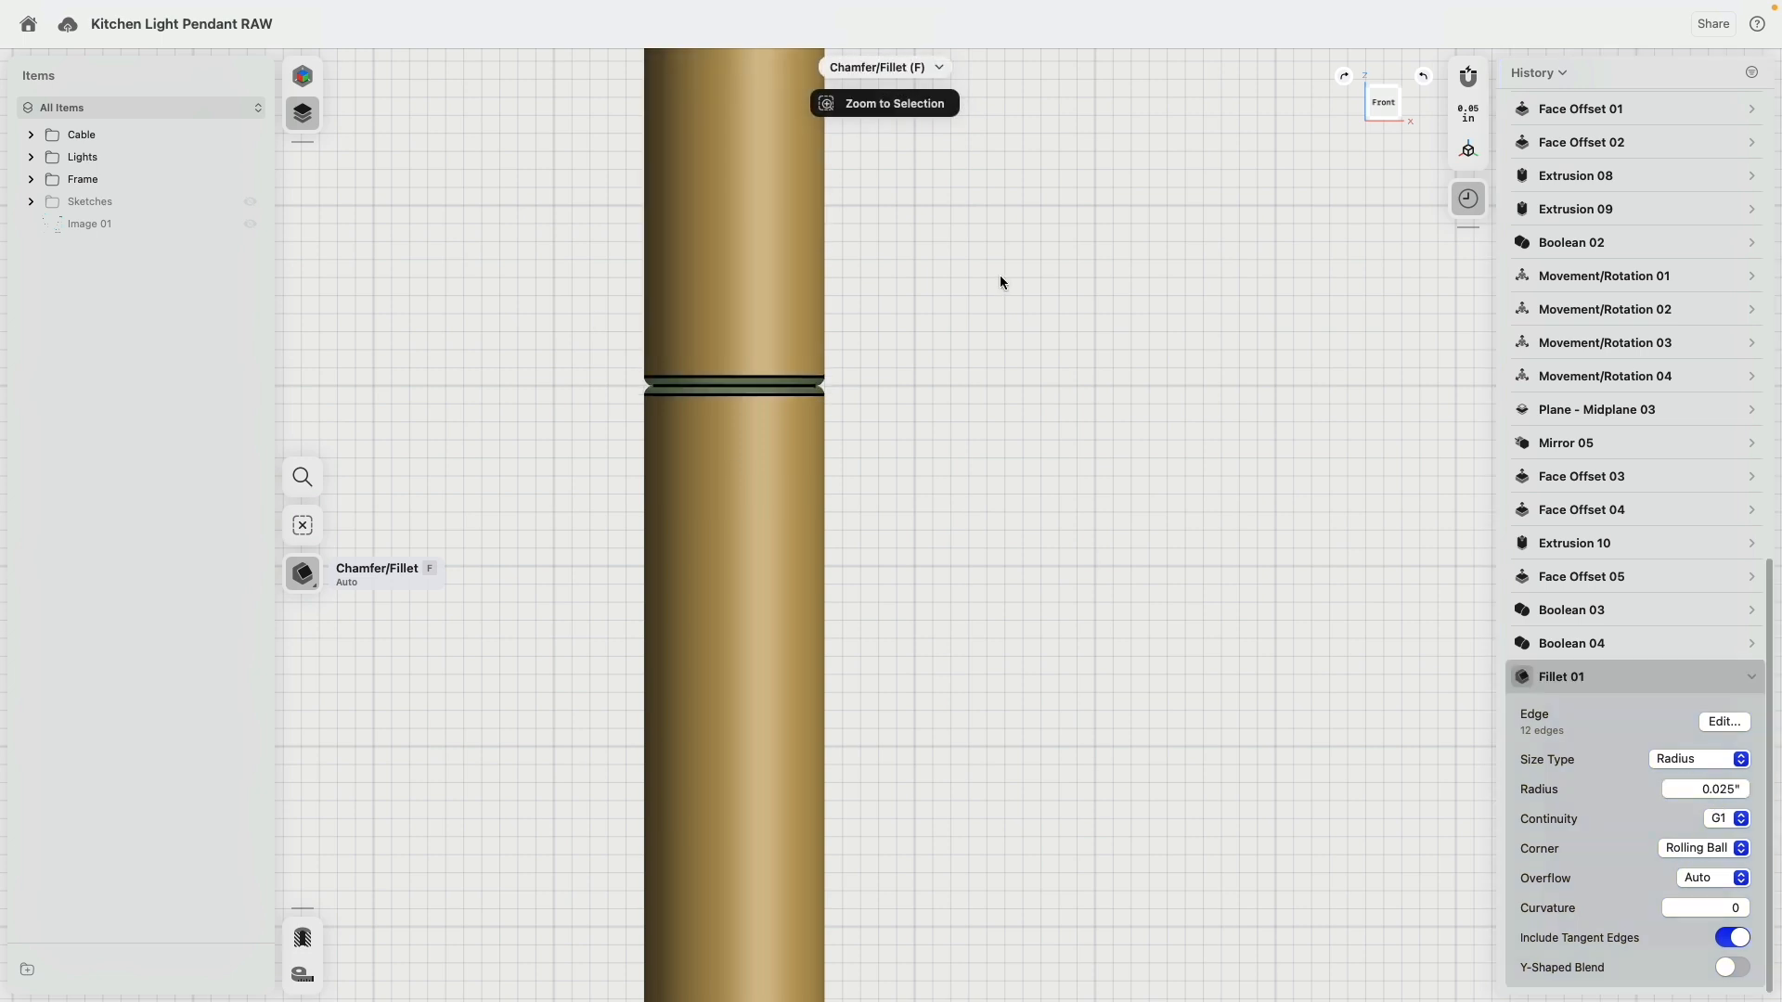
# Switch to Visualization and examine the filleted rod joints and gold fittings on the pendants.
pyautogui.click(302, 76)
pyautogui.click(136, 111)
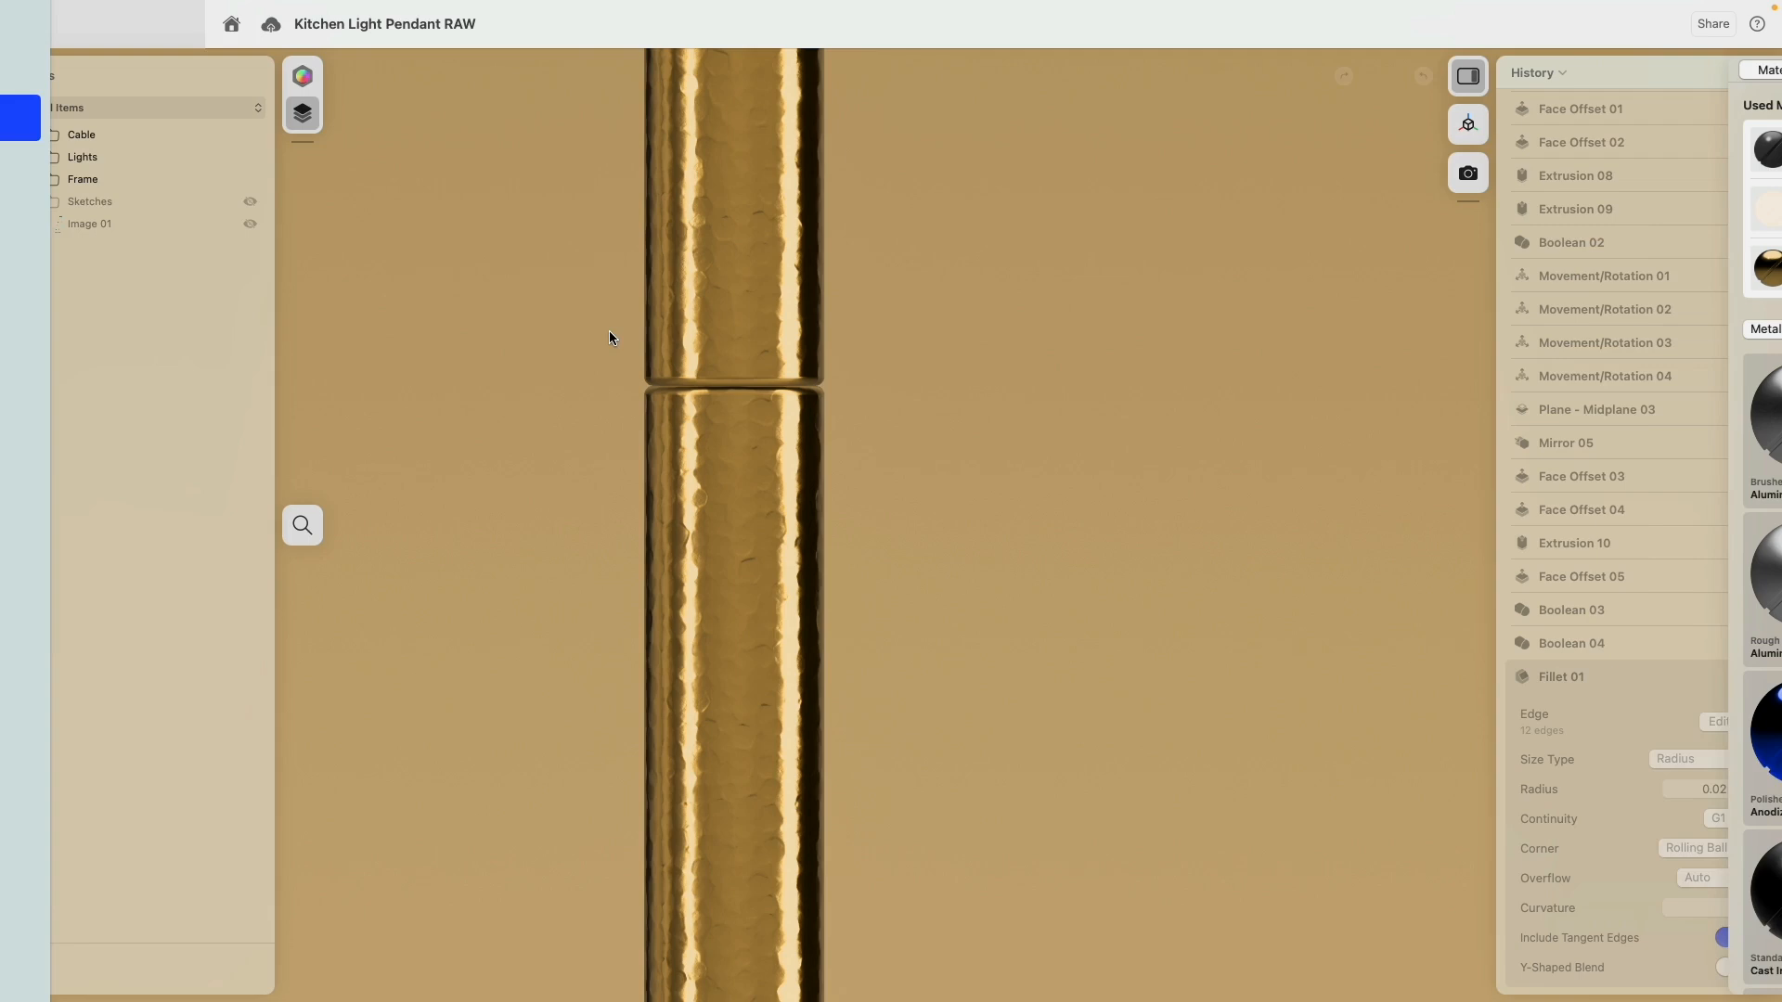
pyautogui.scroll(5, 768, 366)
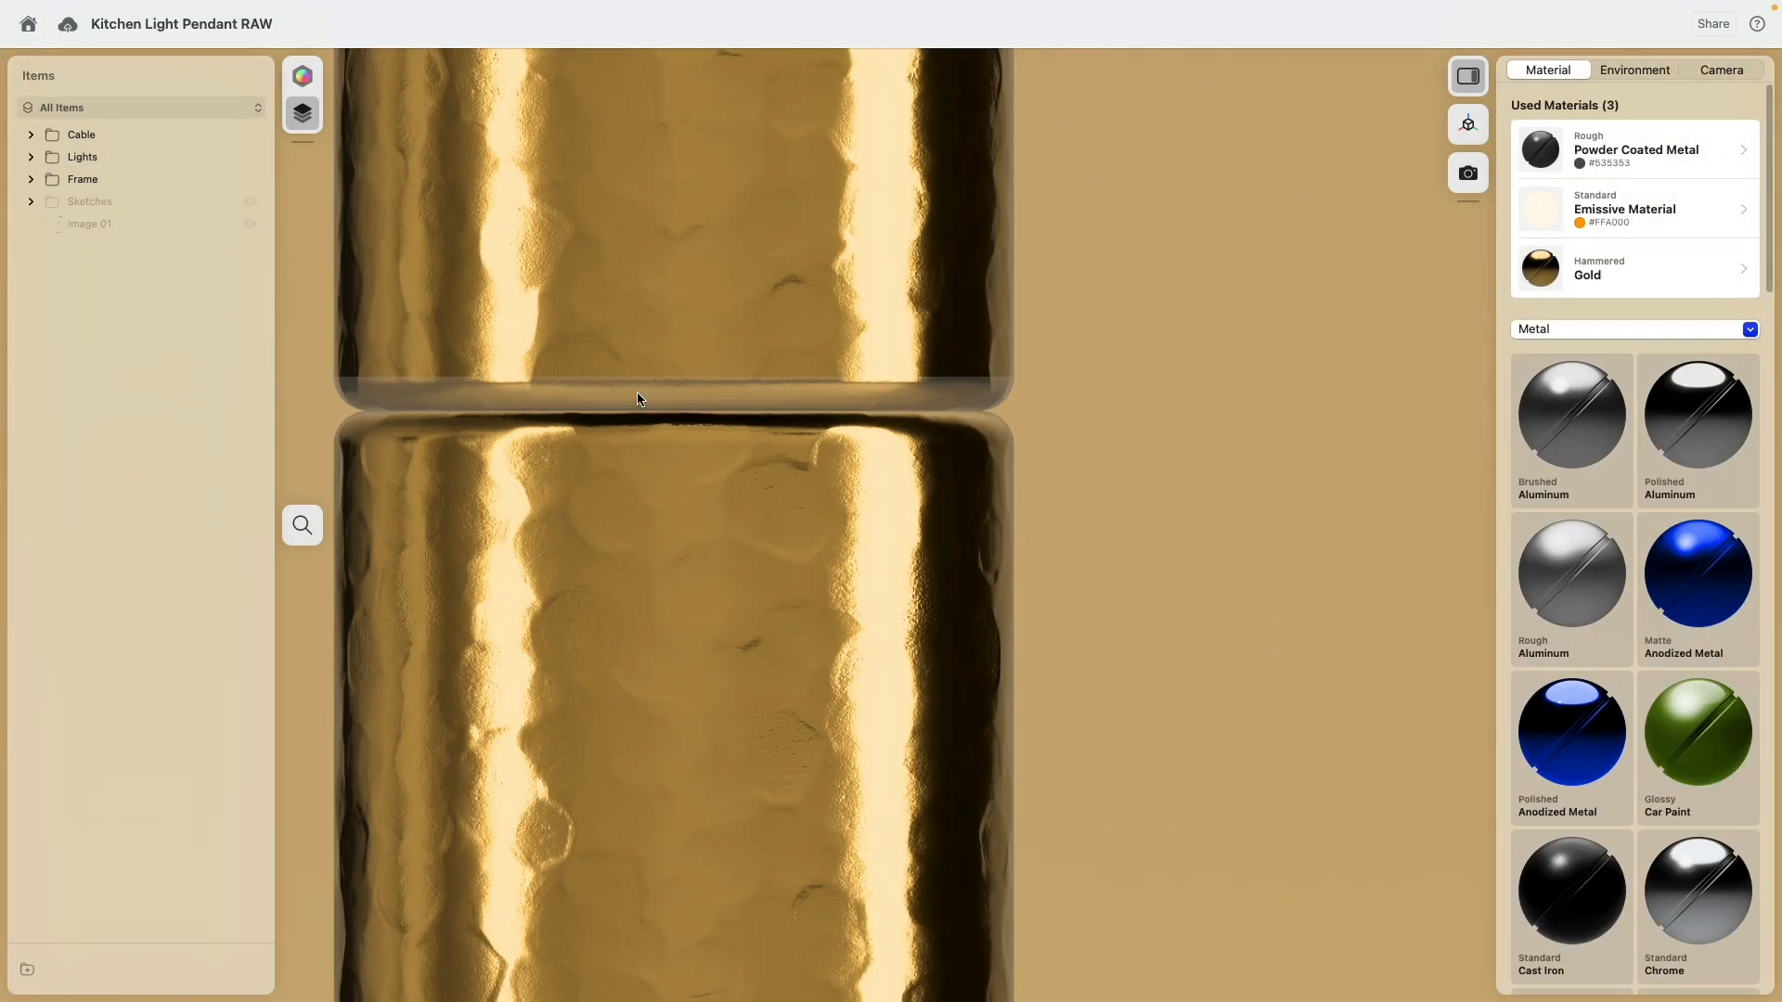
pyautogui.scroll(-10, 1022, 425)
pyautogui.scroll(4, 1023, 425)
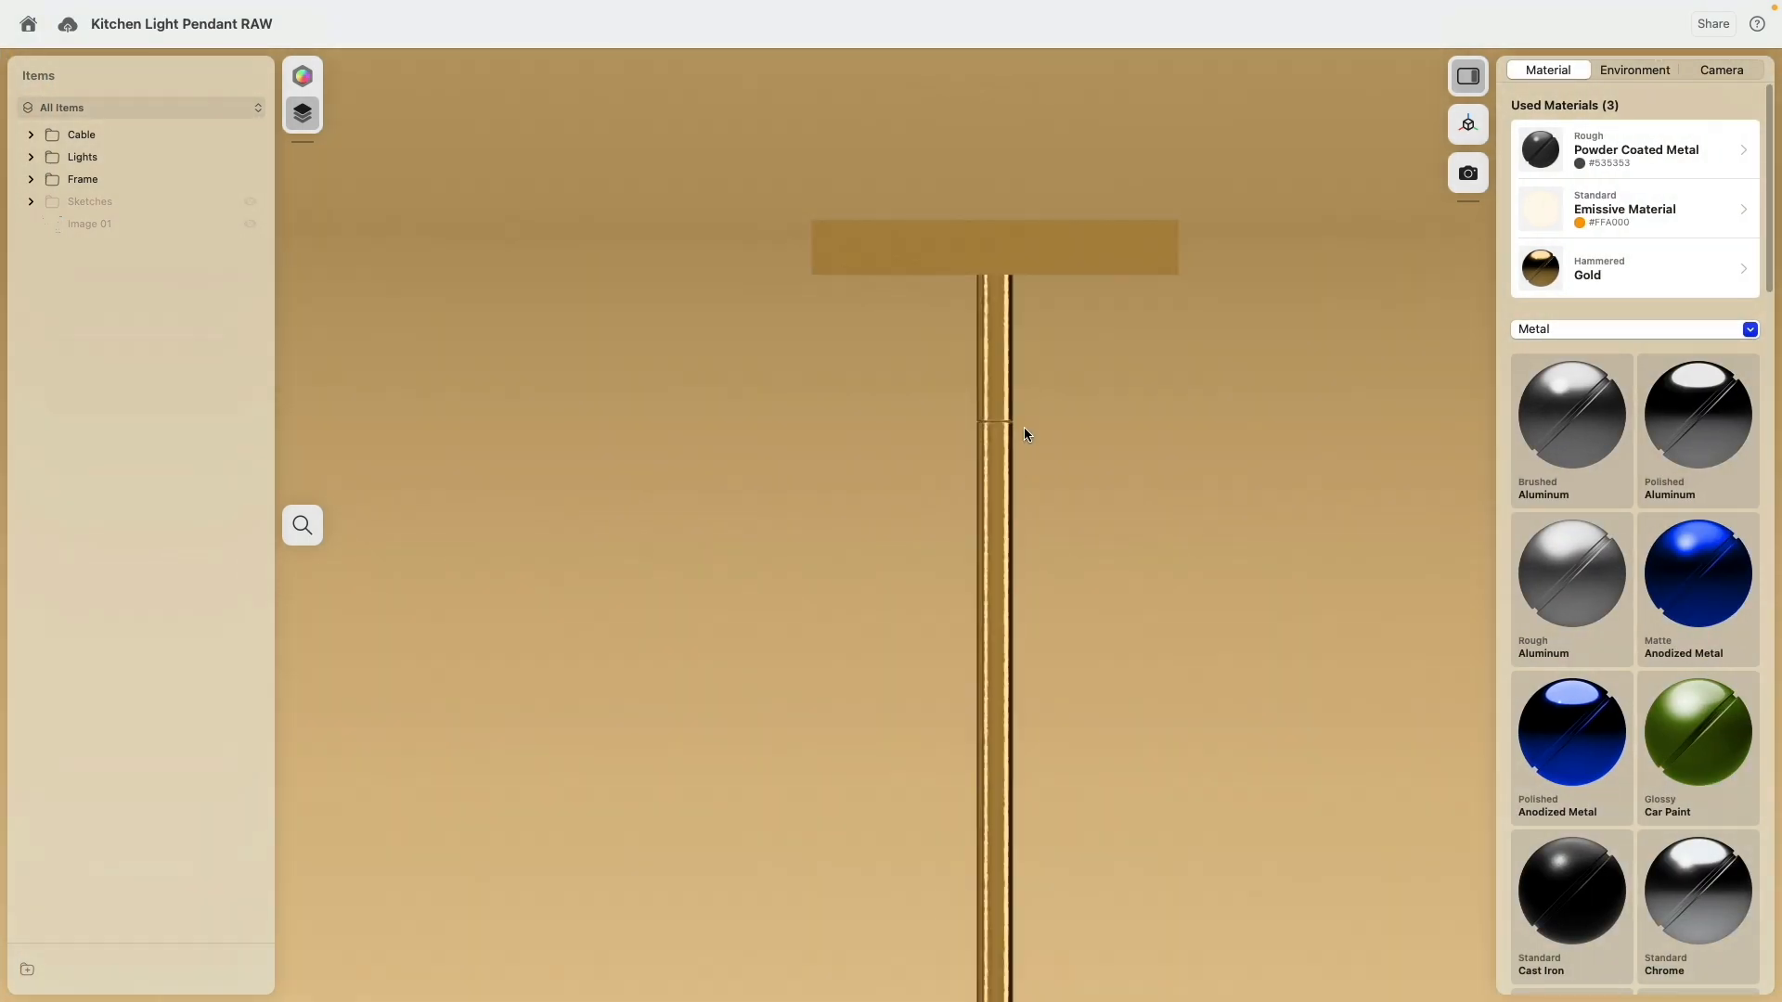
pyautogui.moveTo(1056, 472); pyautogui.dragTo(978, 193, button='middle')
pyautogui.moveTo(1018, 727); pyautogui.dragTo(980, 280, button='middle')
pyautogui.moveTo(1000, 835); pyautogui.dragTo(998, 413, button='middle')
pyautogui.moveTo(964, 352); pyautogui.dragTo(896, 435, button='right')
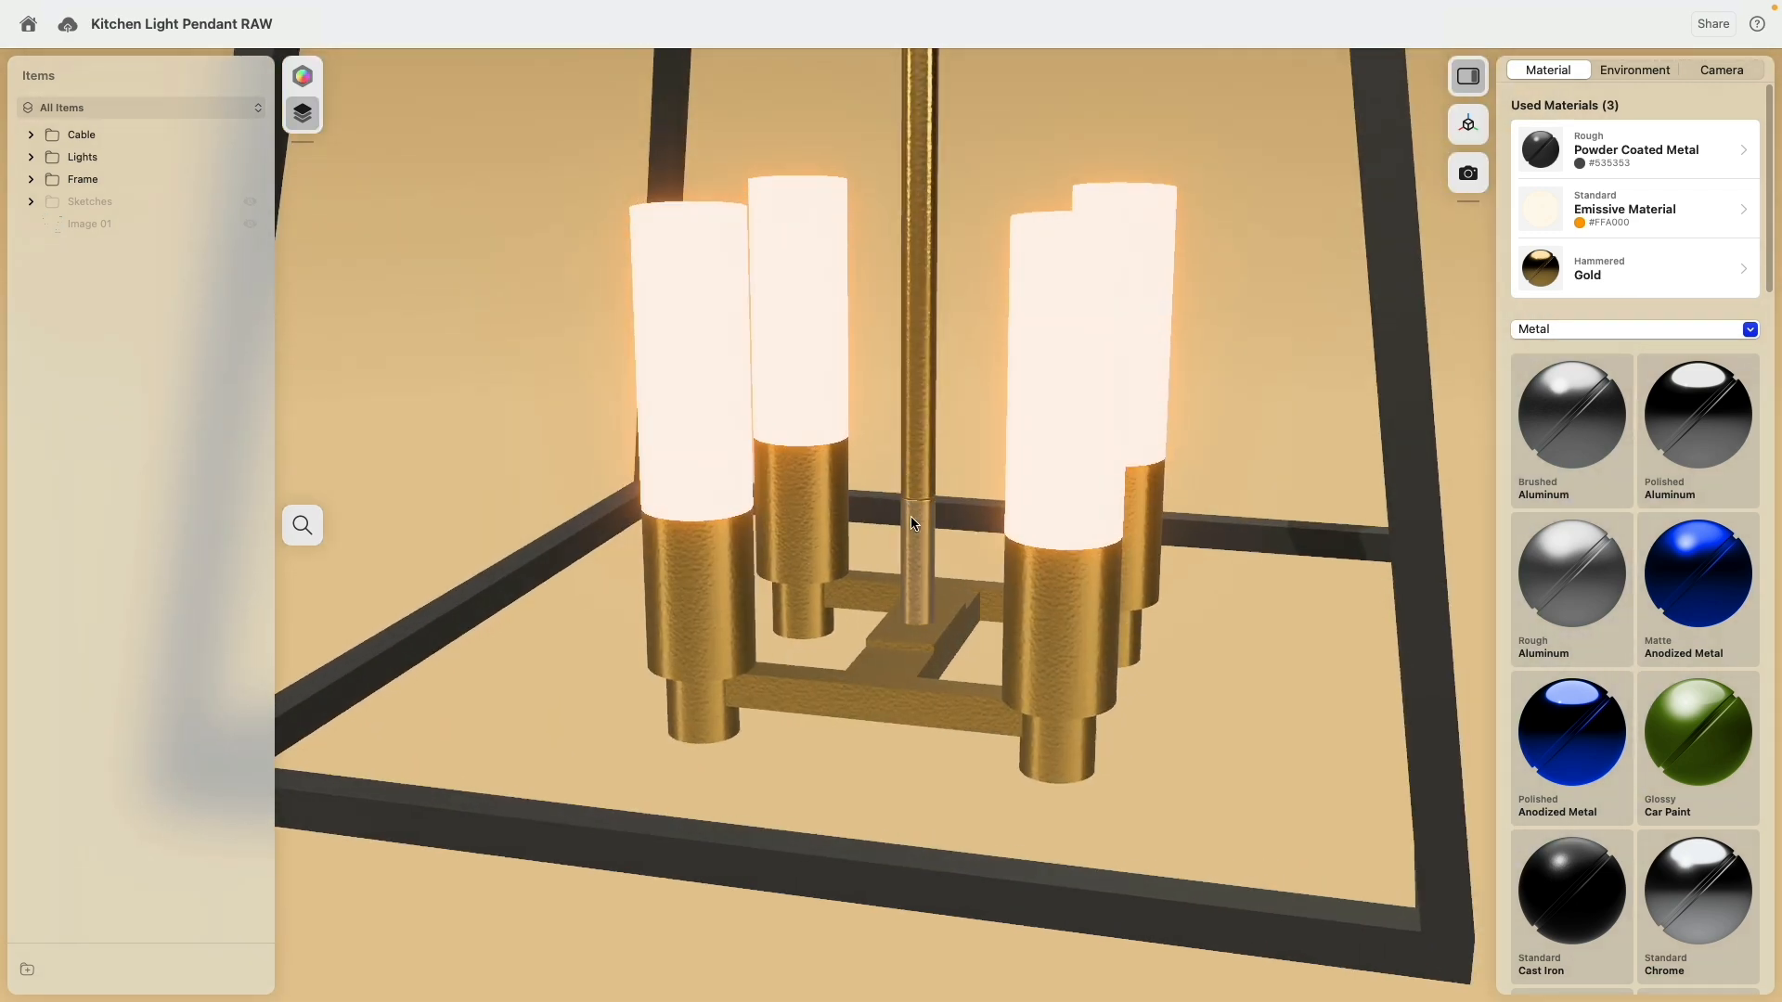
pyautogui.scroll(-8, 852, 613)
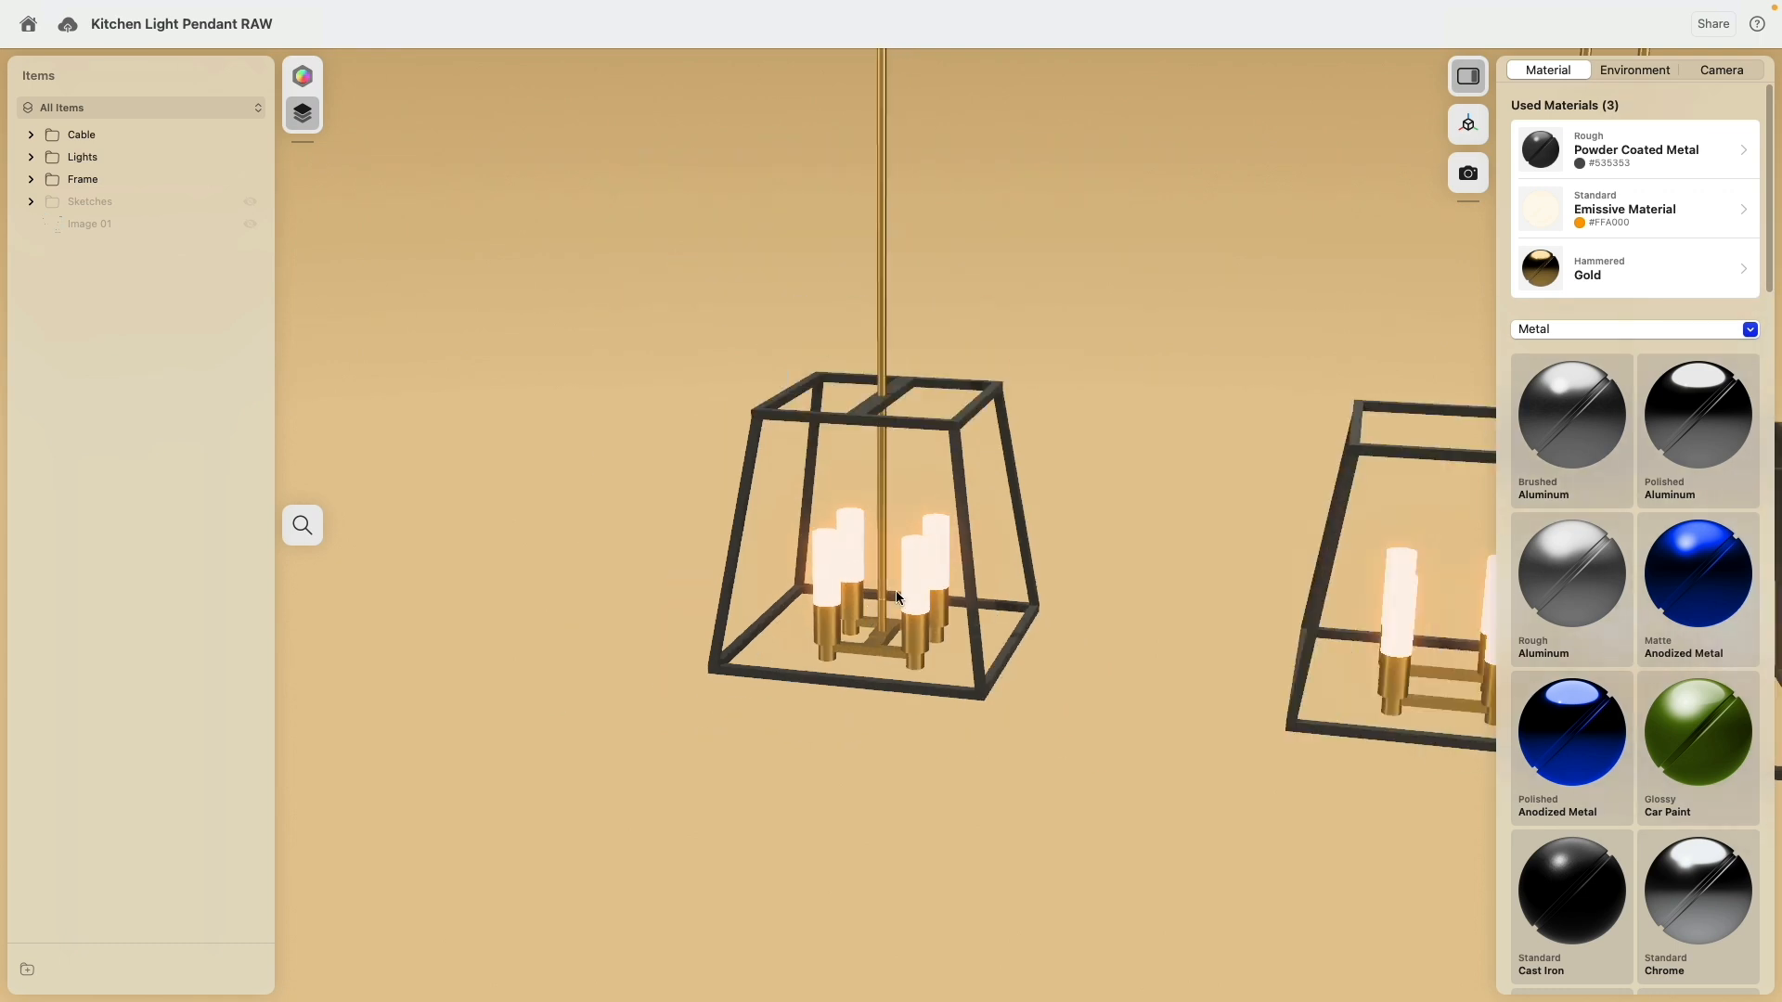
pyautogui.moveTo(1411, 353); pyautogui.dragTo(1256, 369, button='middle')
# Set the Hammered Gold material's texture scale to 0.25x for all gold parts.
pyautogui.click(1547, 275)
pyautogui.scroll(10, 832, 419)
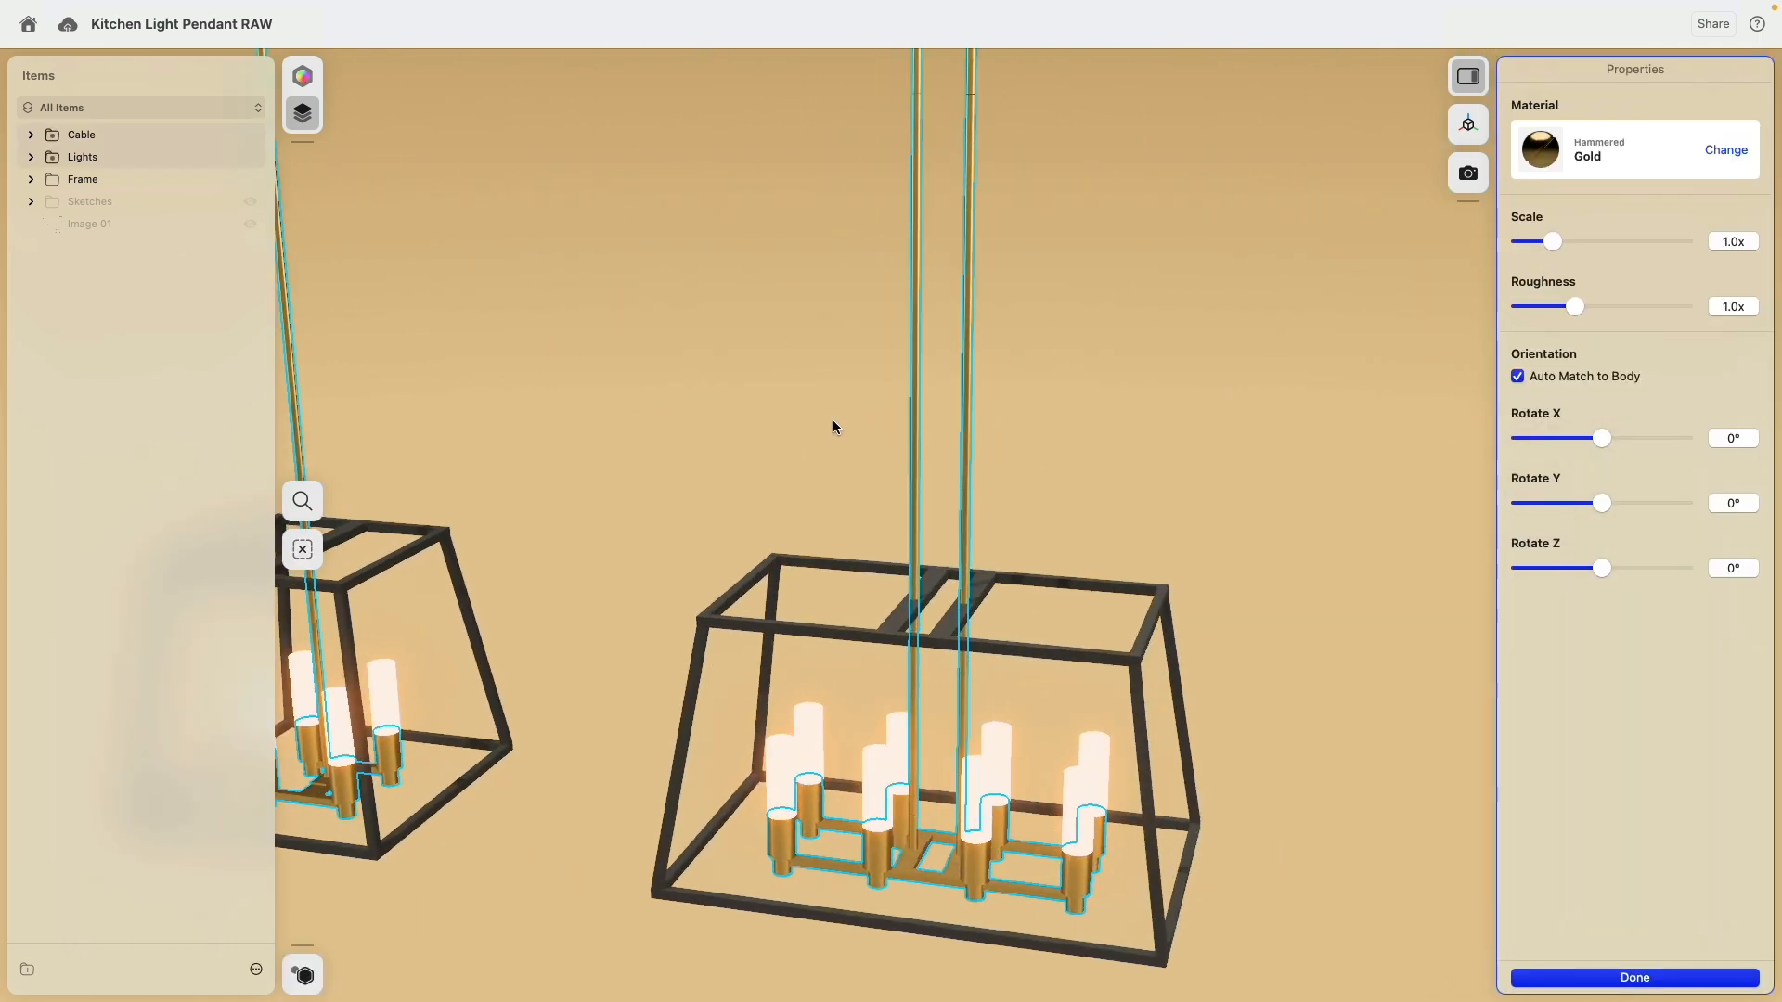
pyautogui.moveTo(1555, 240)
pyautogui.mouseDown()
pyautogui.moveTo(1753, 237)
pyautogui.moveTo(1519, 241)
pyautogui.mouseUp()
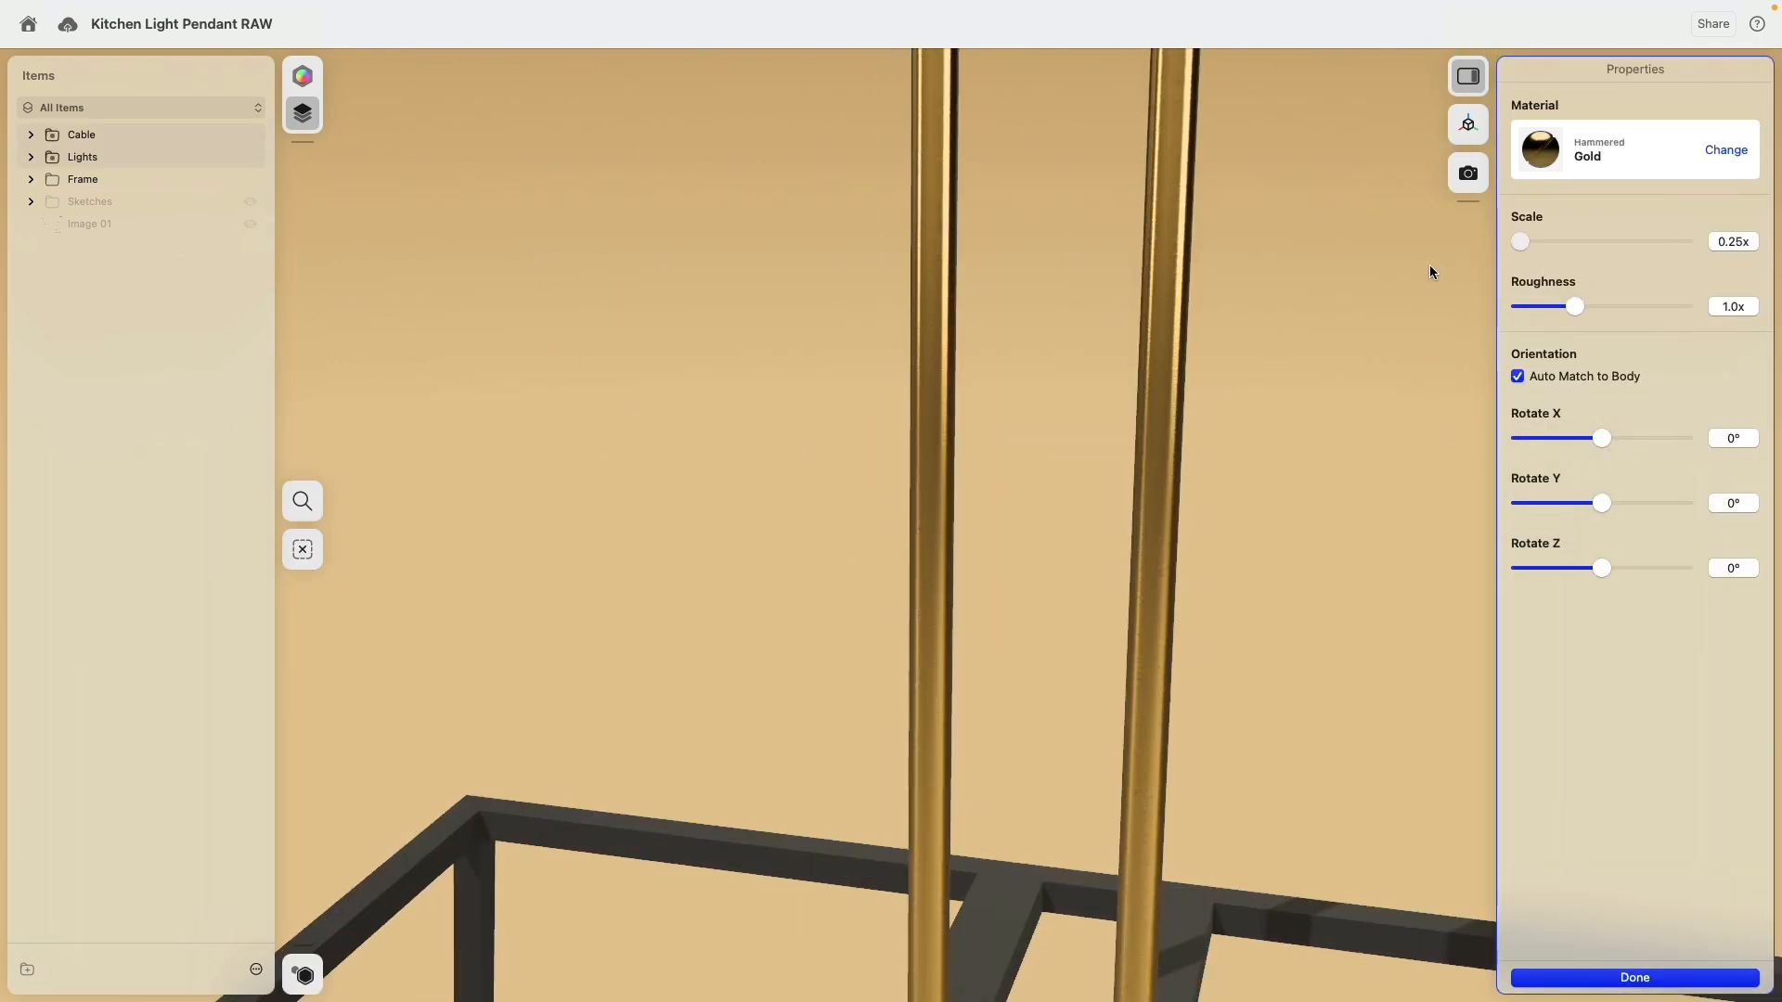
# Replace the Hammered Gold on all gold parts with Brushed Gold from the metal materials.
pyautogui.click(1725, 151)
pyautogui.click(1635, 604)
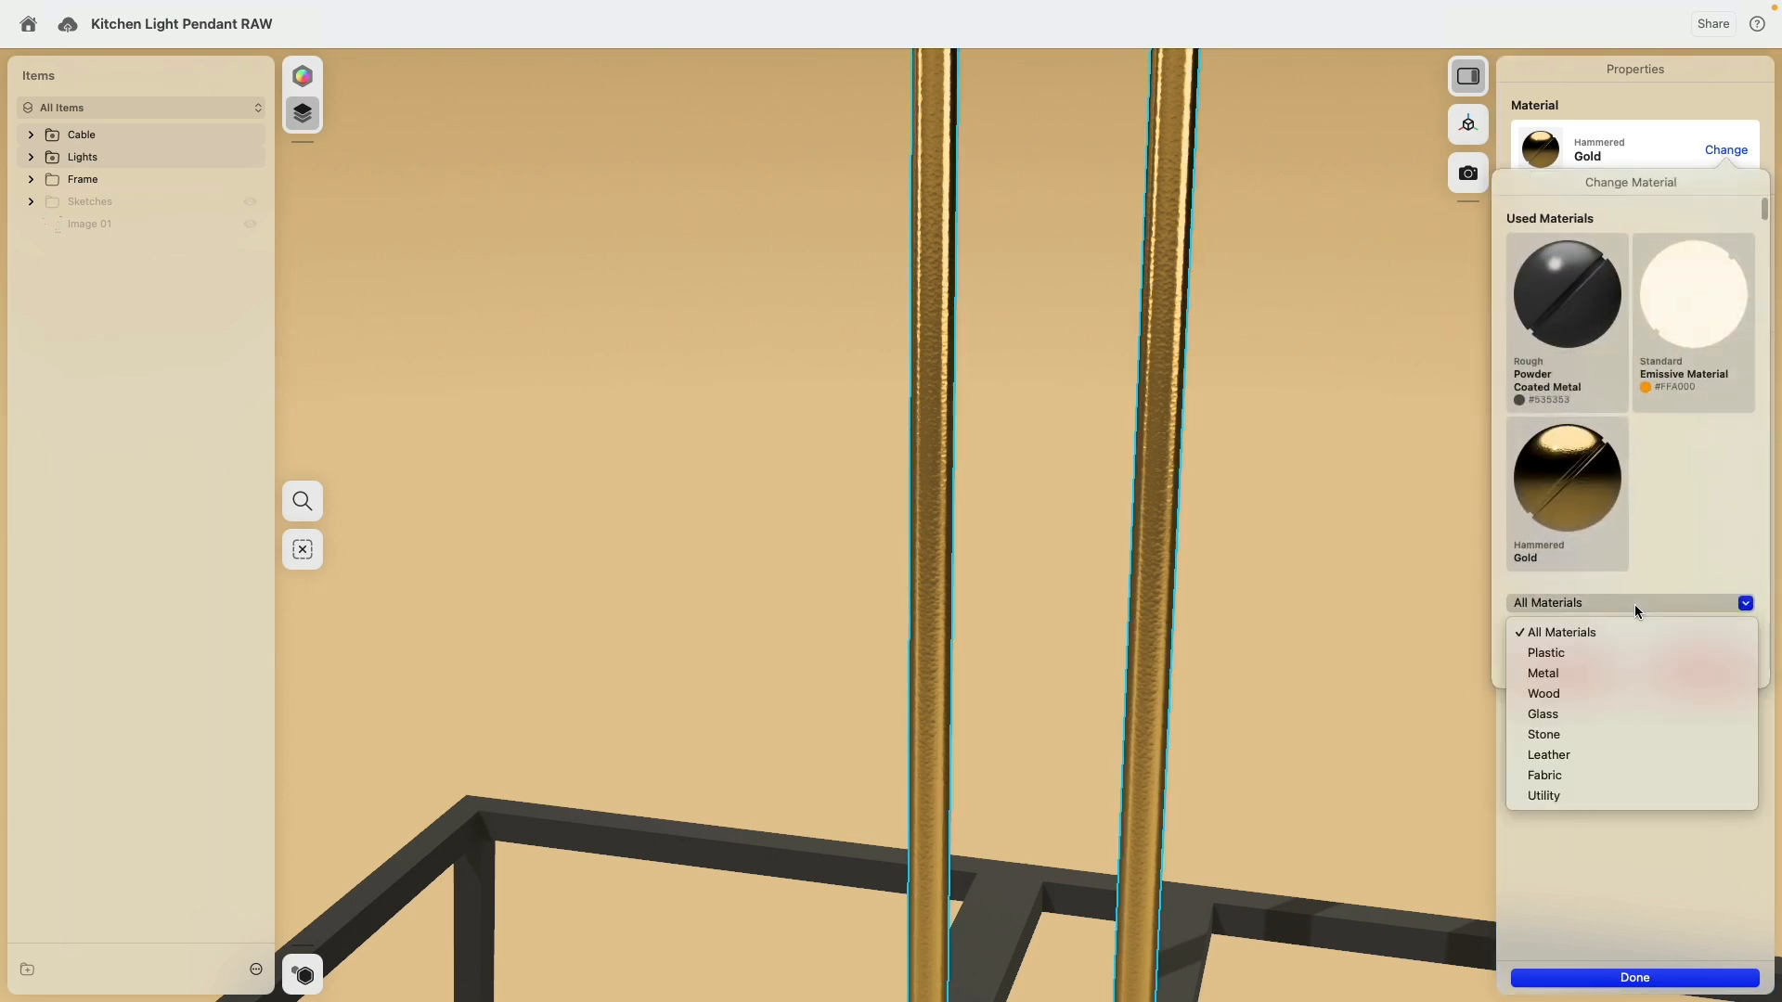
pyautogui.click(1617, 675)
pyautogui.scroll(-15, 1612, 669)
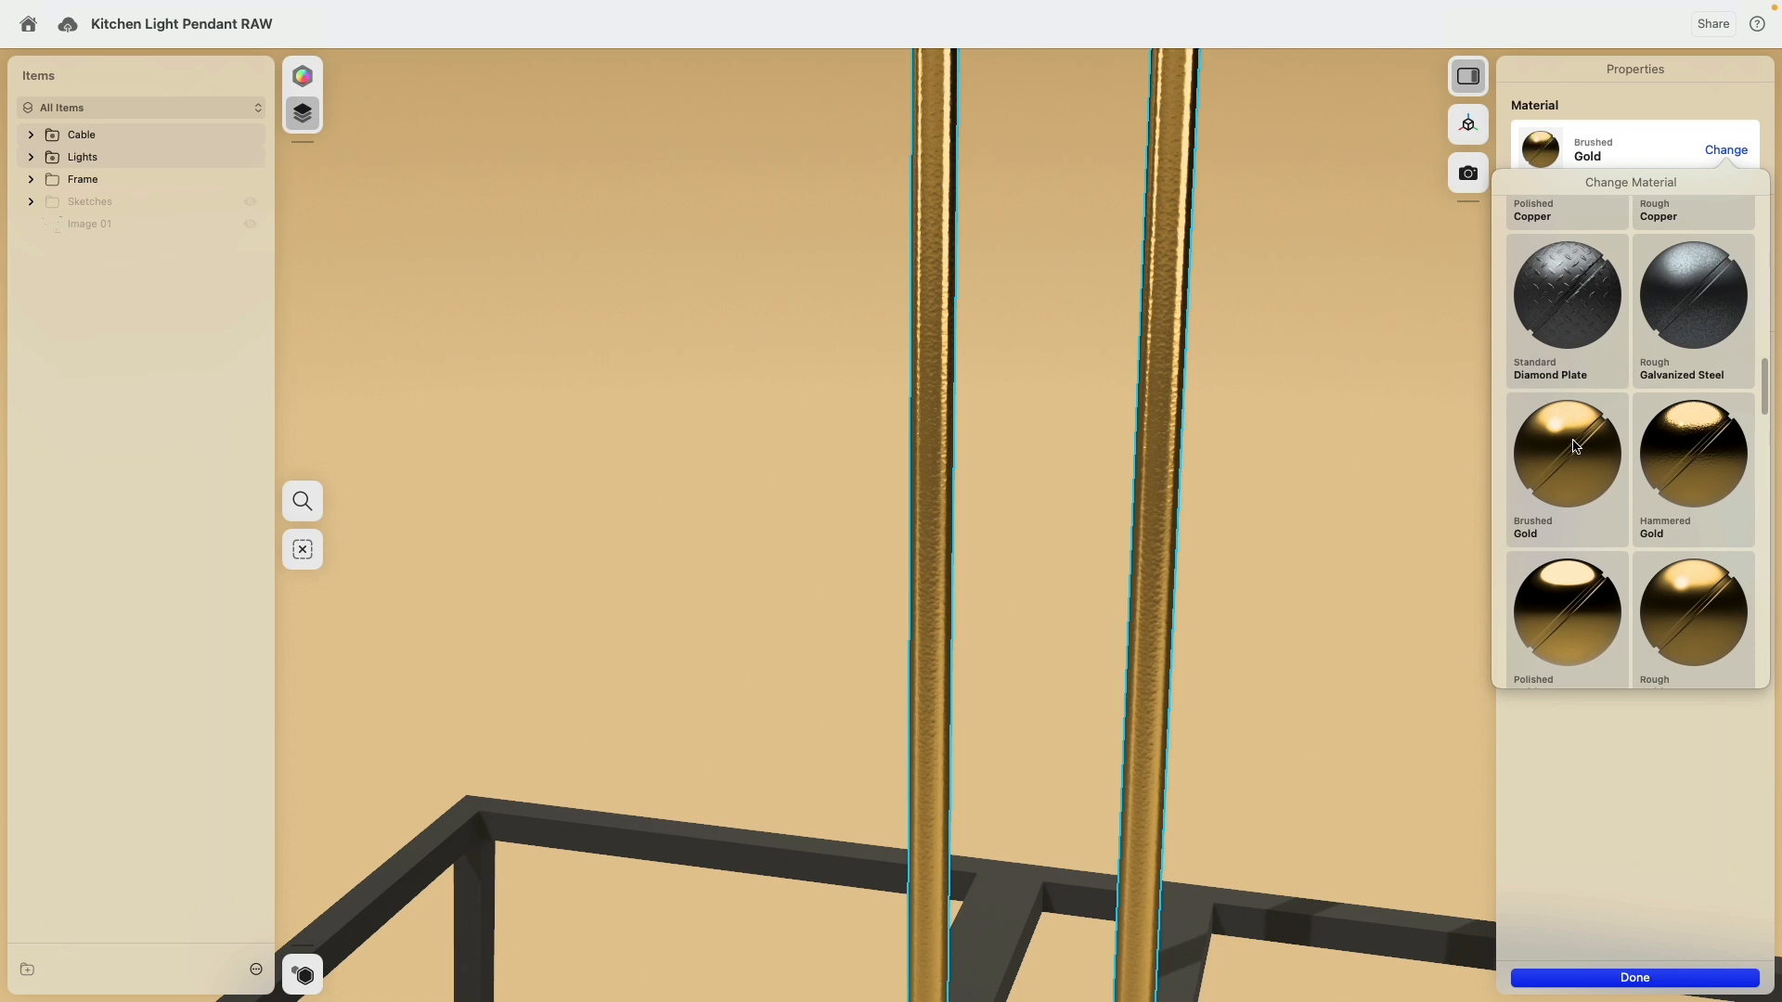
pyautogui.click(1621, 144)
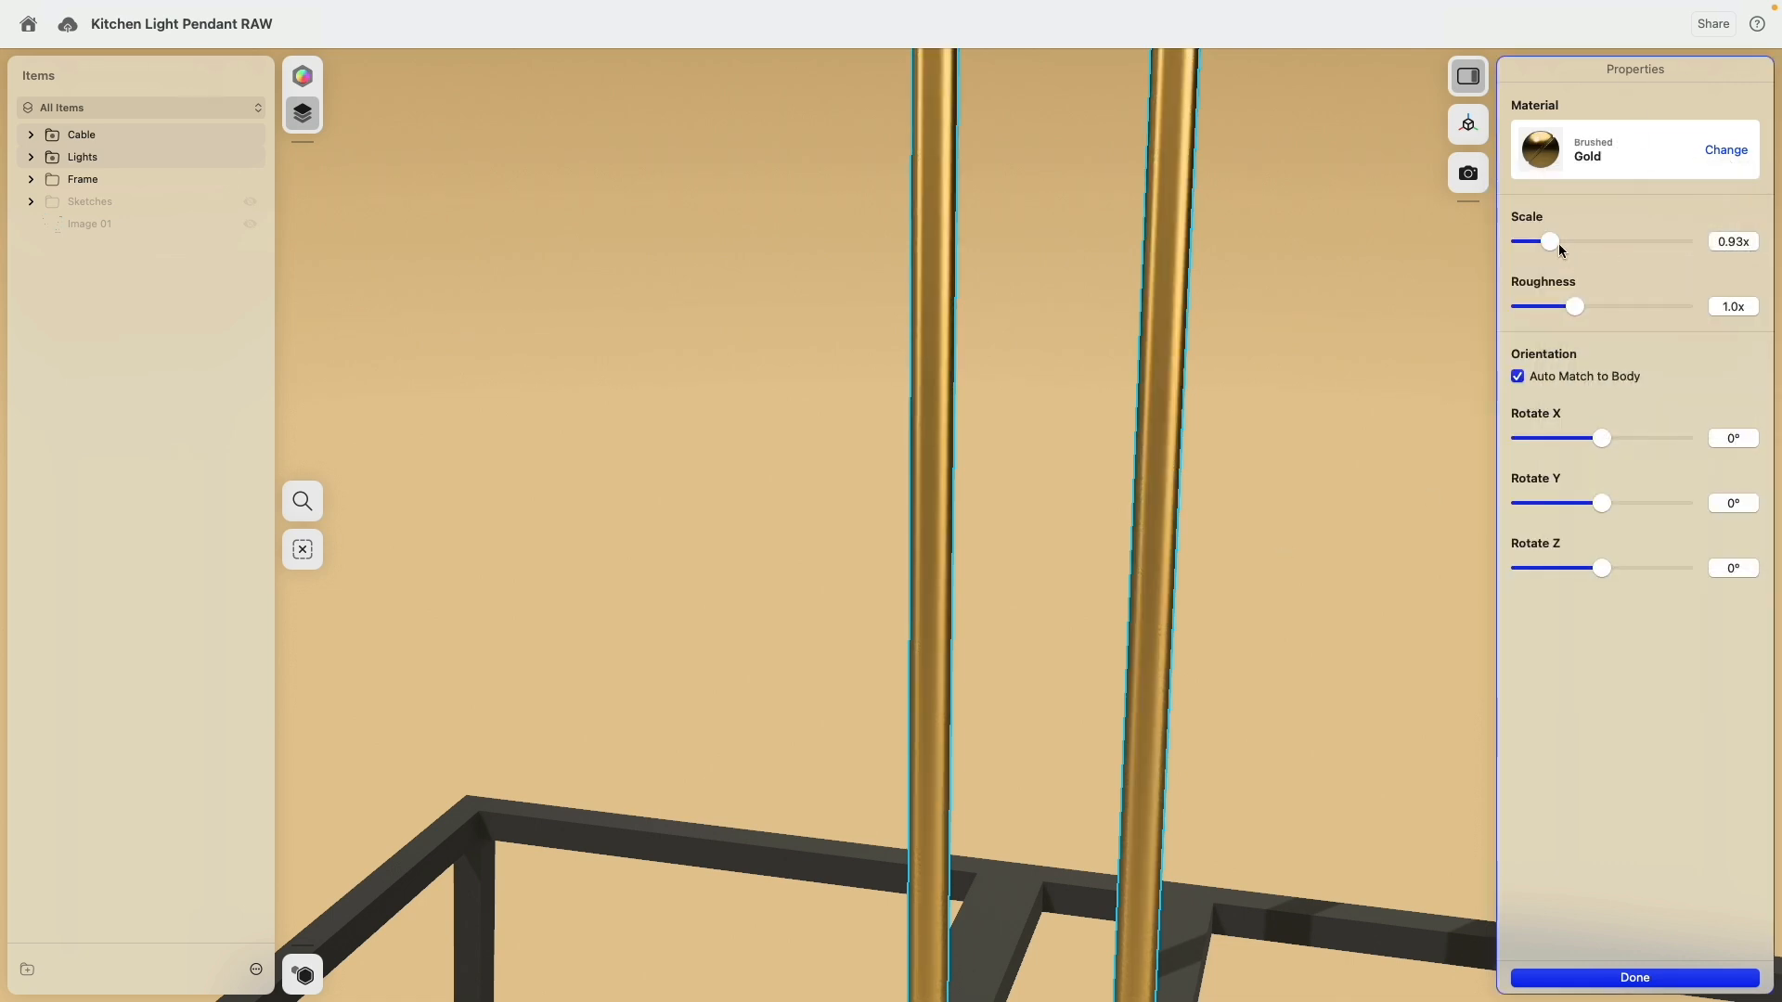
# Set the Brushed Gold material's texture scale to 4.0x for all gold parts.
pyautogui.moveTo(1516, 238); pyautogui.dragTo(1477, 245)
pyautogui.scroll(5, 1232, 256)
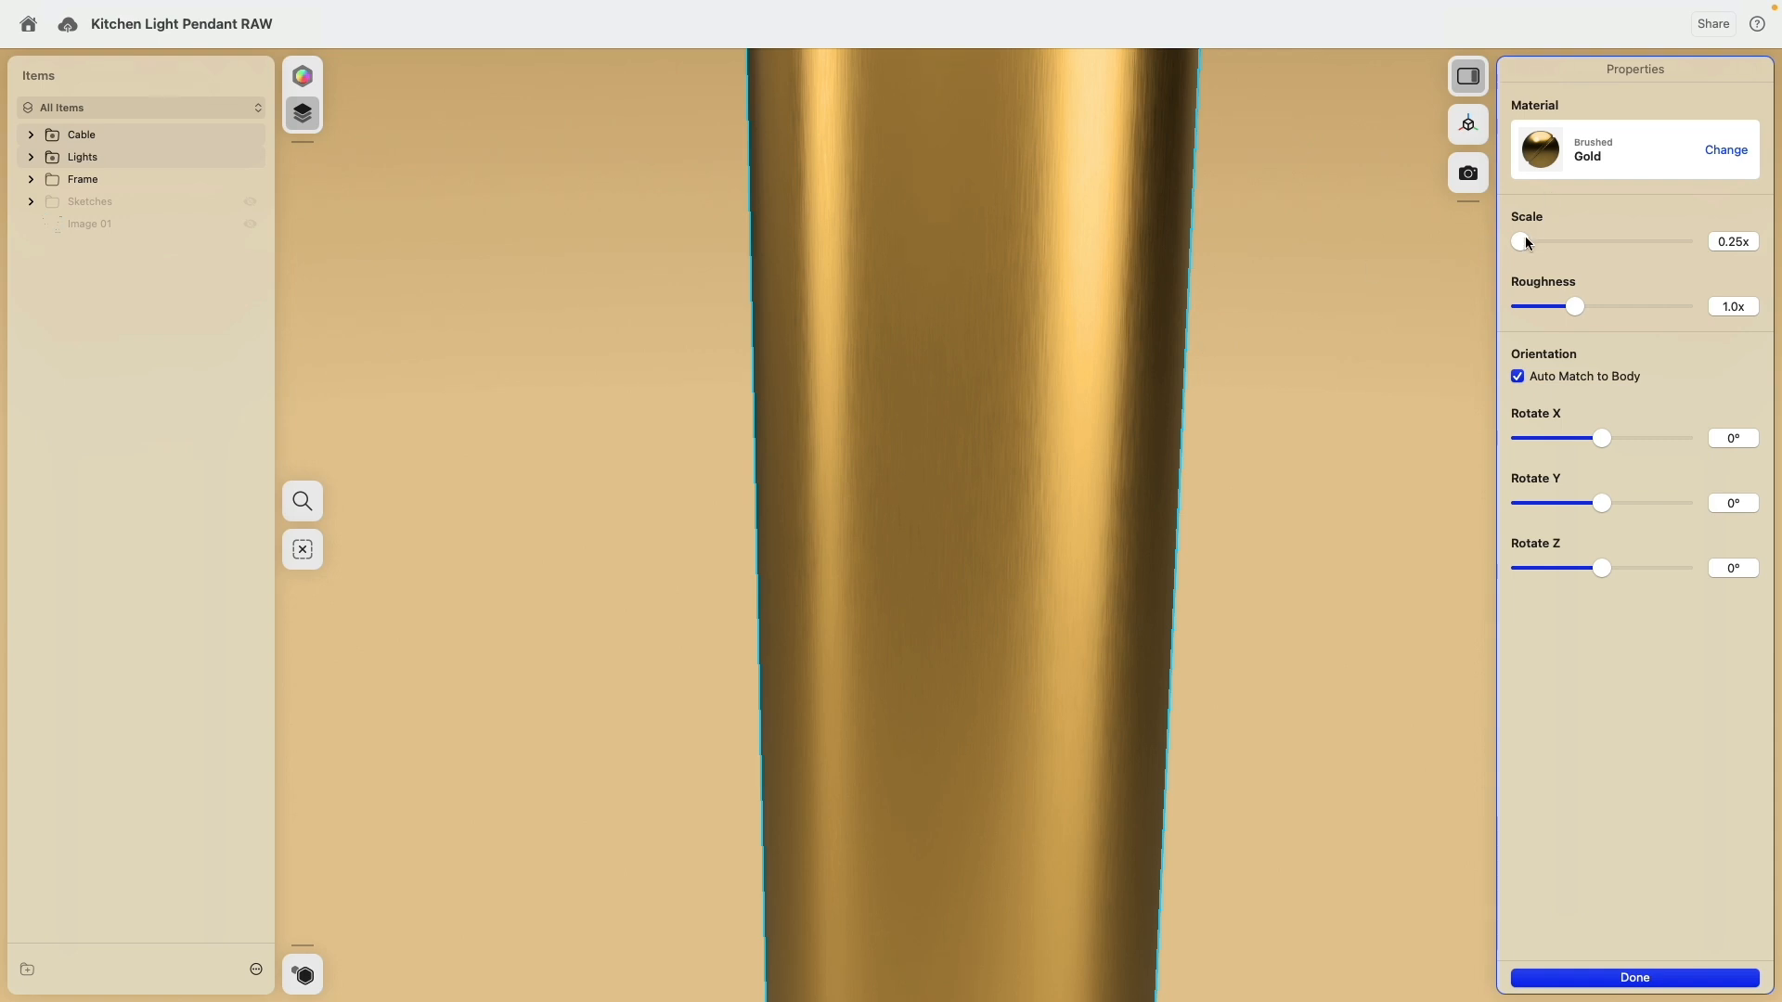
pyautogui.moveTo(1520, 241); pyautogui.dragTo(1753, 237)
pyautogui.scroll(-8, 1193, 454)
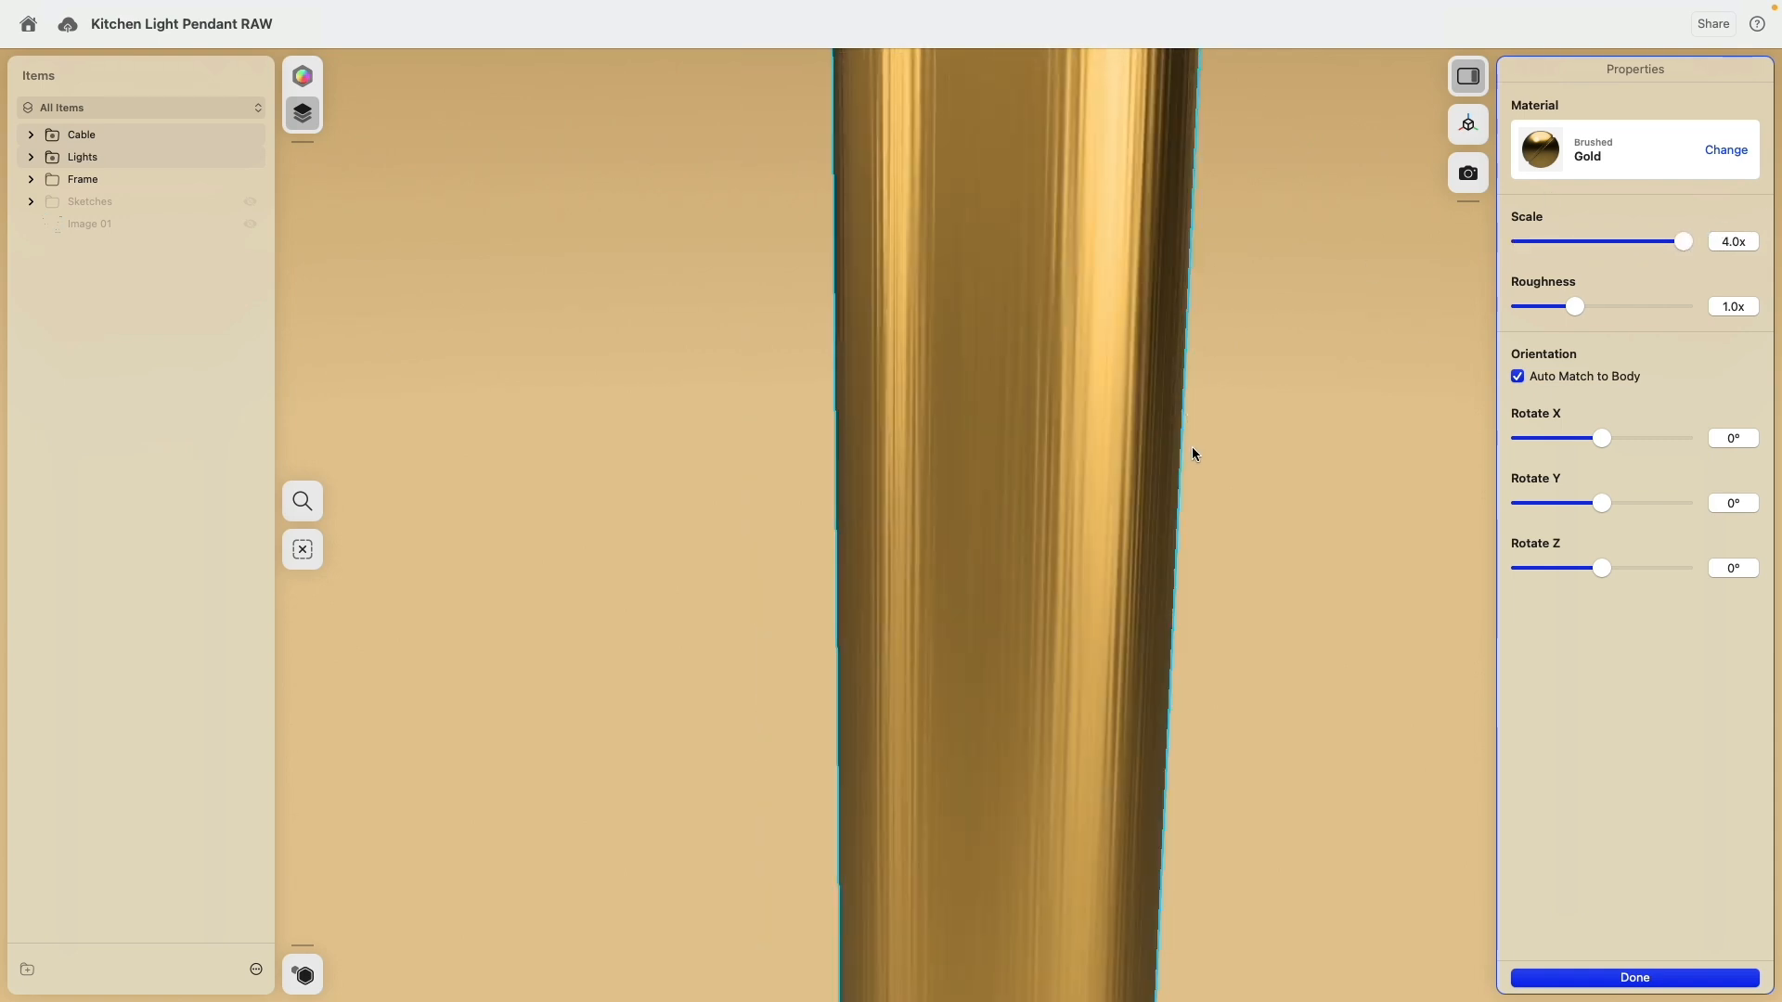
pyautogui.scroll(-3, 1200, 458)
pyautogui.scroll(10, 1173, 803)
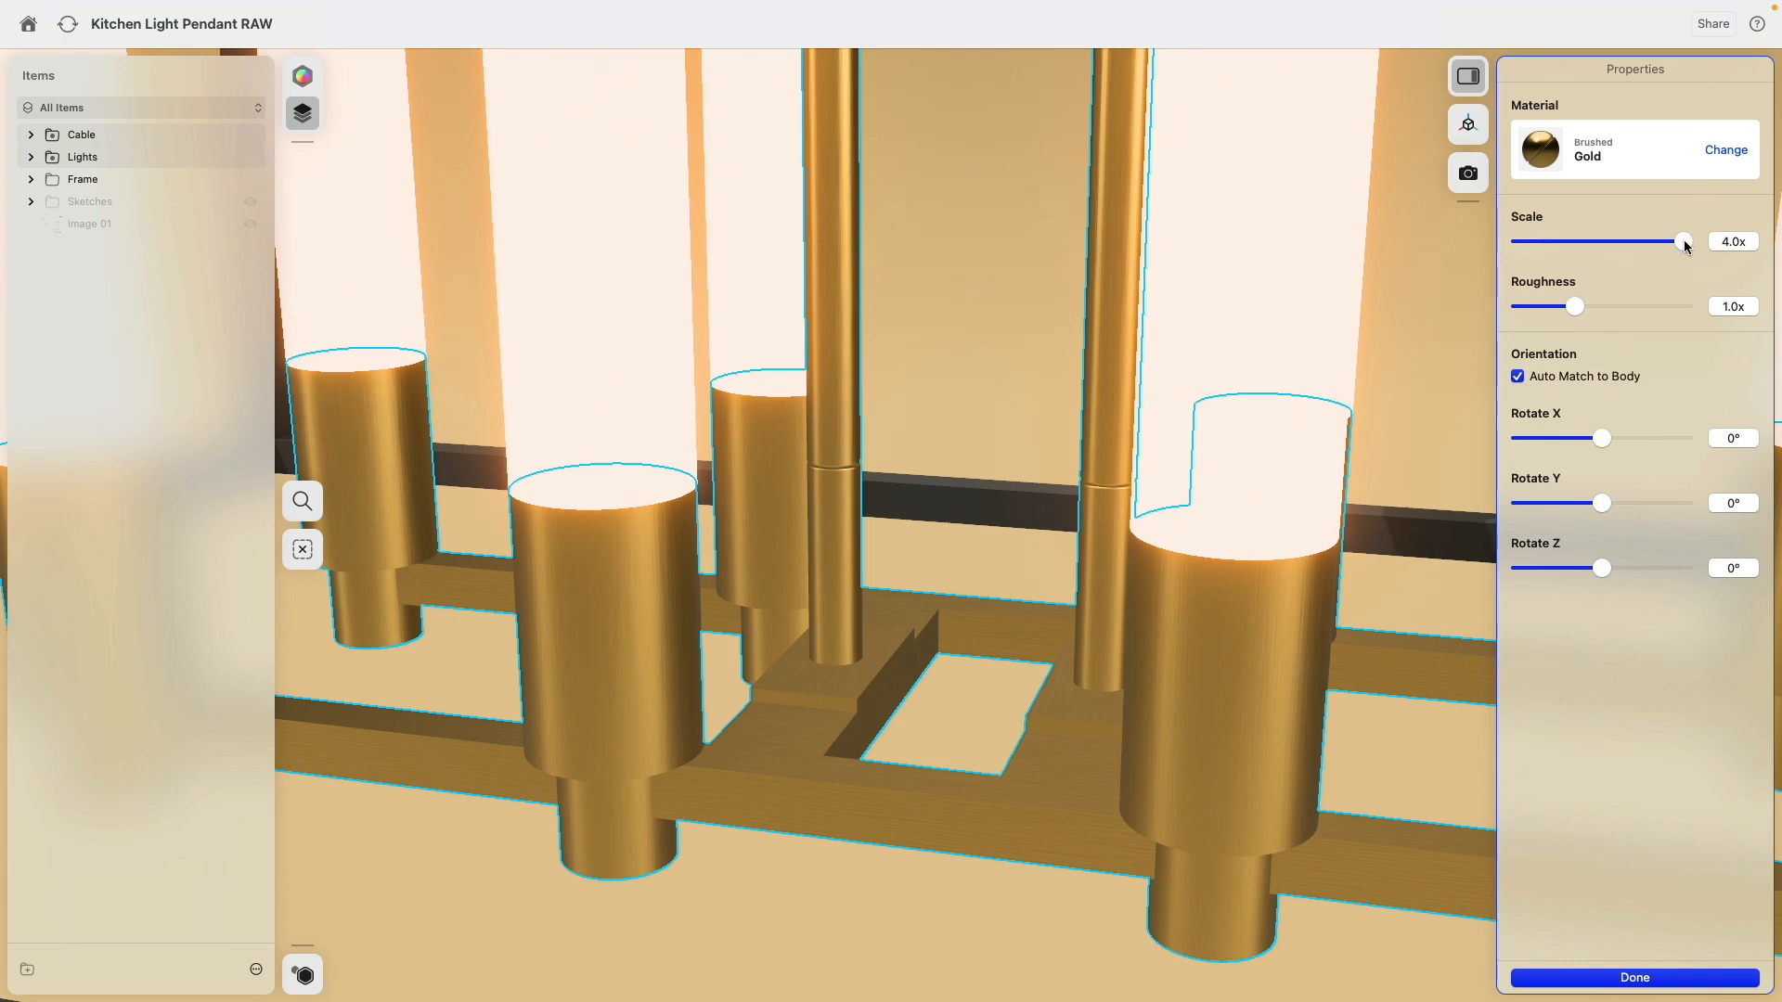
pyautogui.moveTo(1686, 245)
pyautogui.mouseDown()
pyautogui.moveTo(1512, 243)
pyautogui.moveTo(1684, 243)
pyautogui.mouseUp()
pyautogui.scroll(-5, 1054, 584)
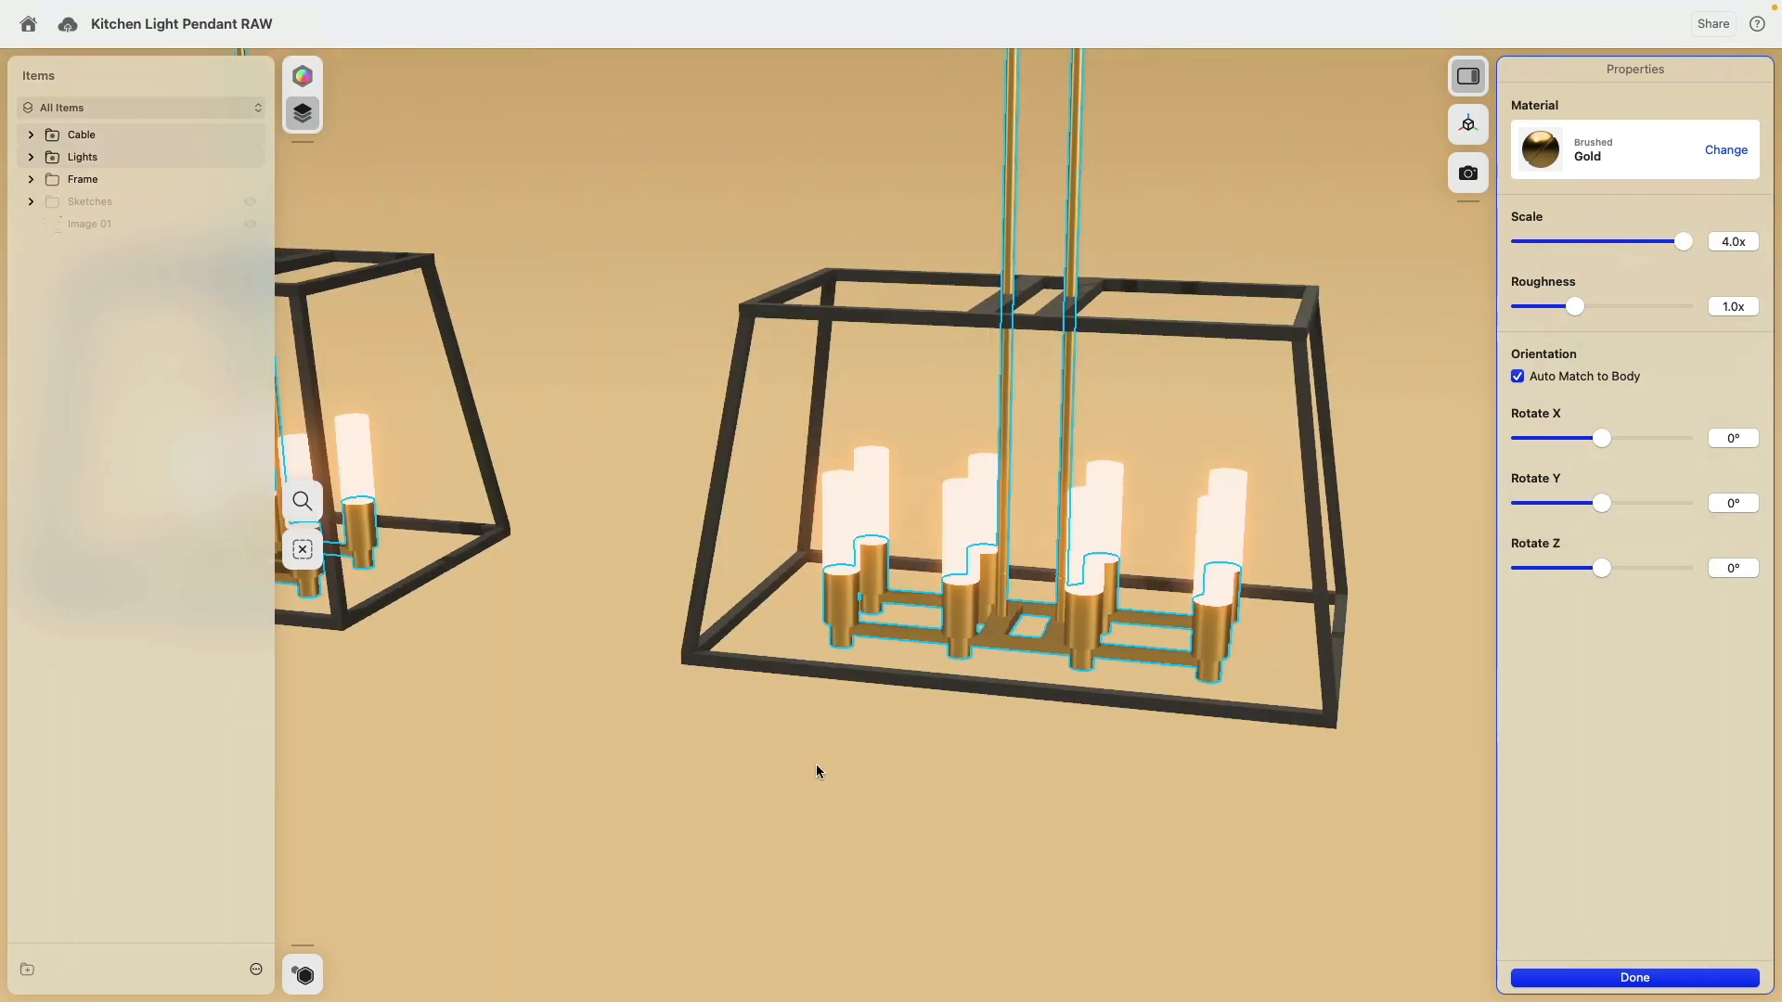
pyautogui.scroll(-5, 816, 770)
pyautogui.click(789, 763)
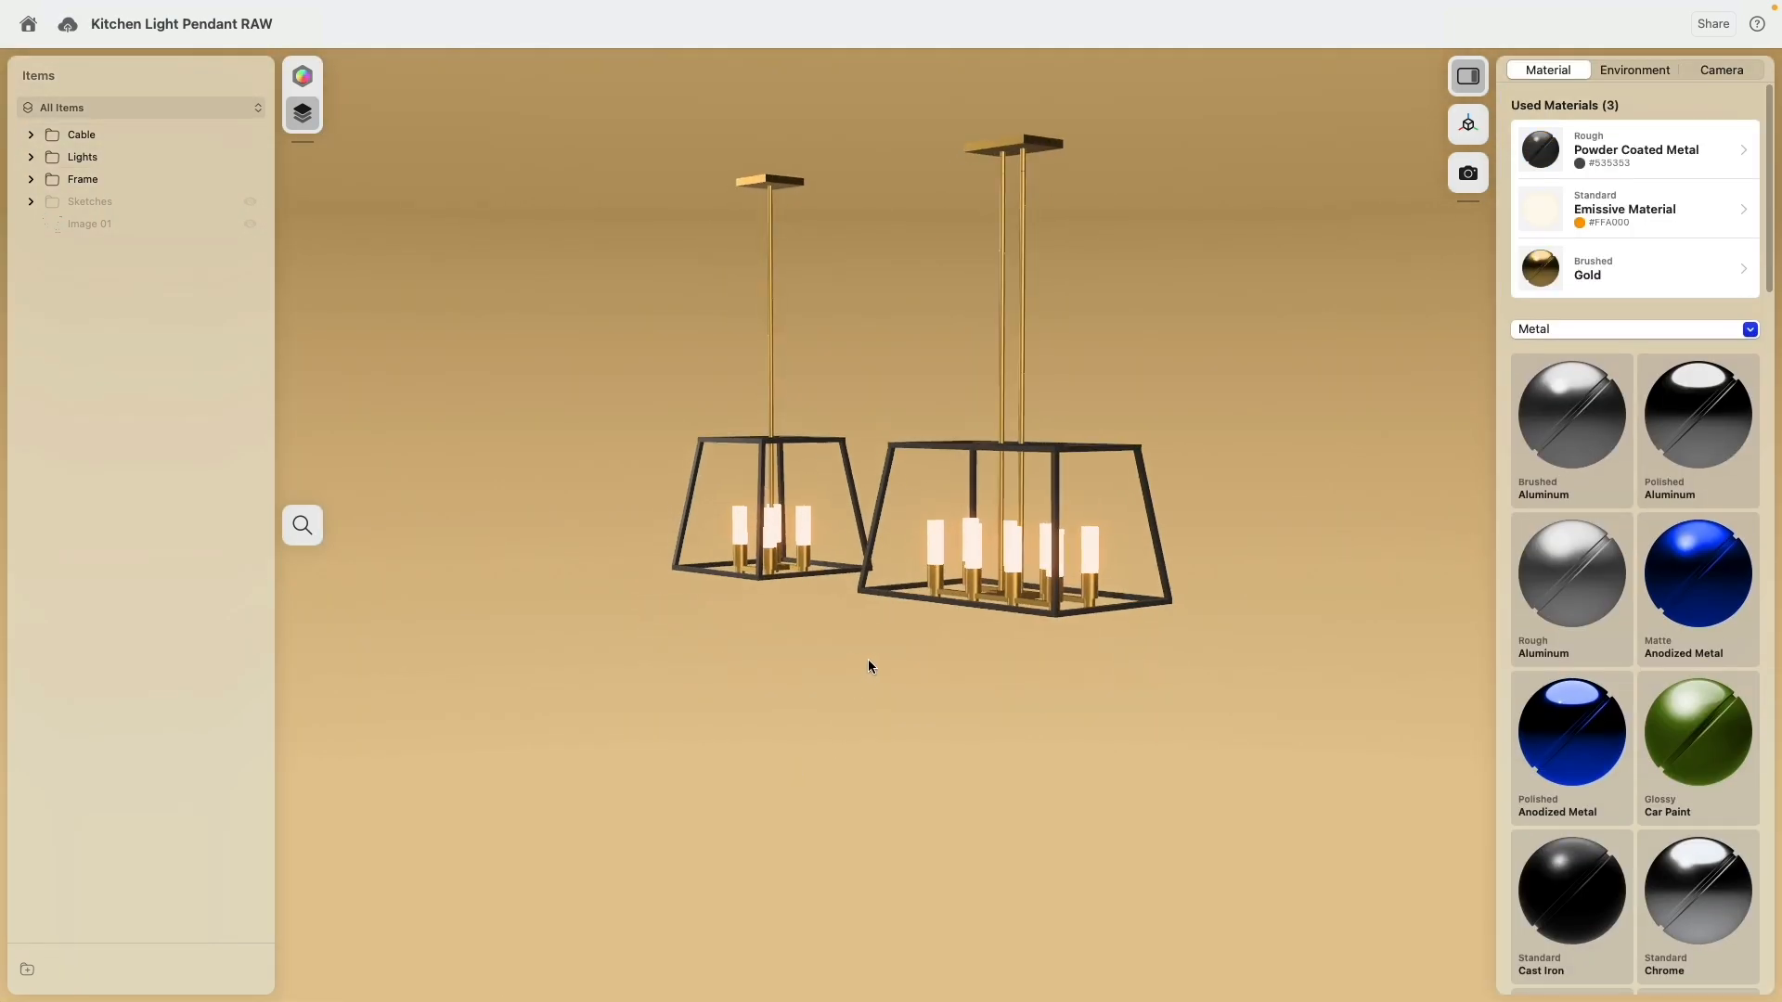
# Return to Modeling and place a copy of the entire smaller pendant at -20" along the X axis.
pyautogui.moveTo(869, 665); pyautogui.dragTo(824, 715)
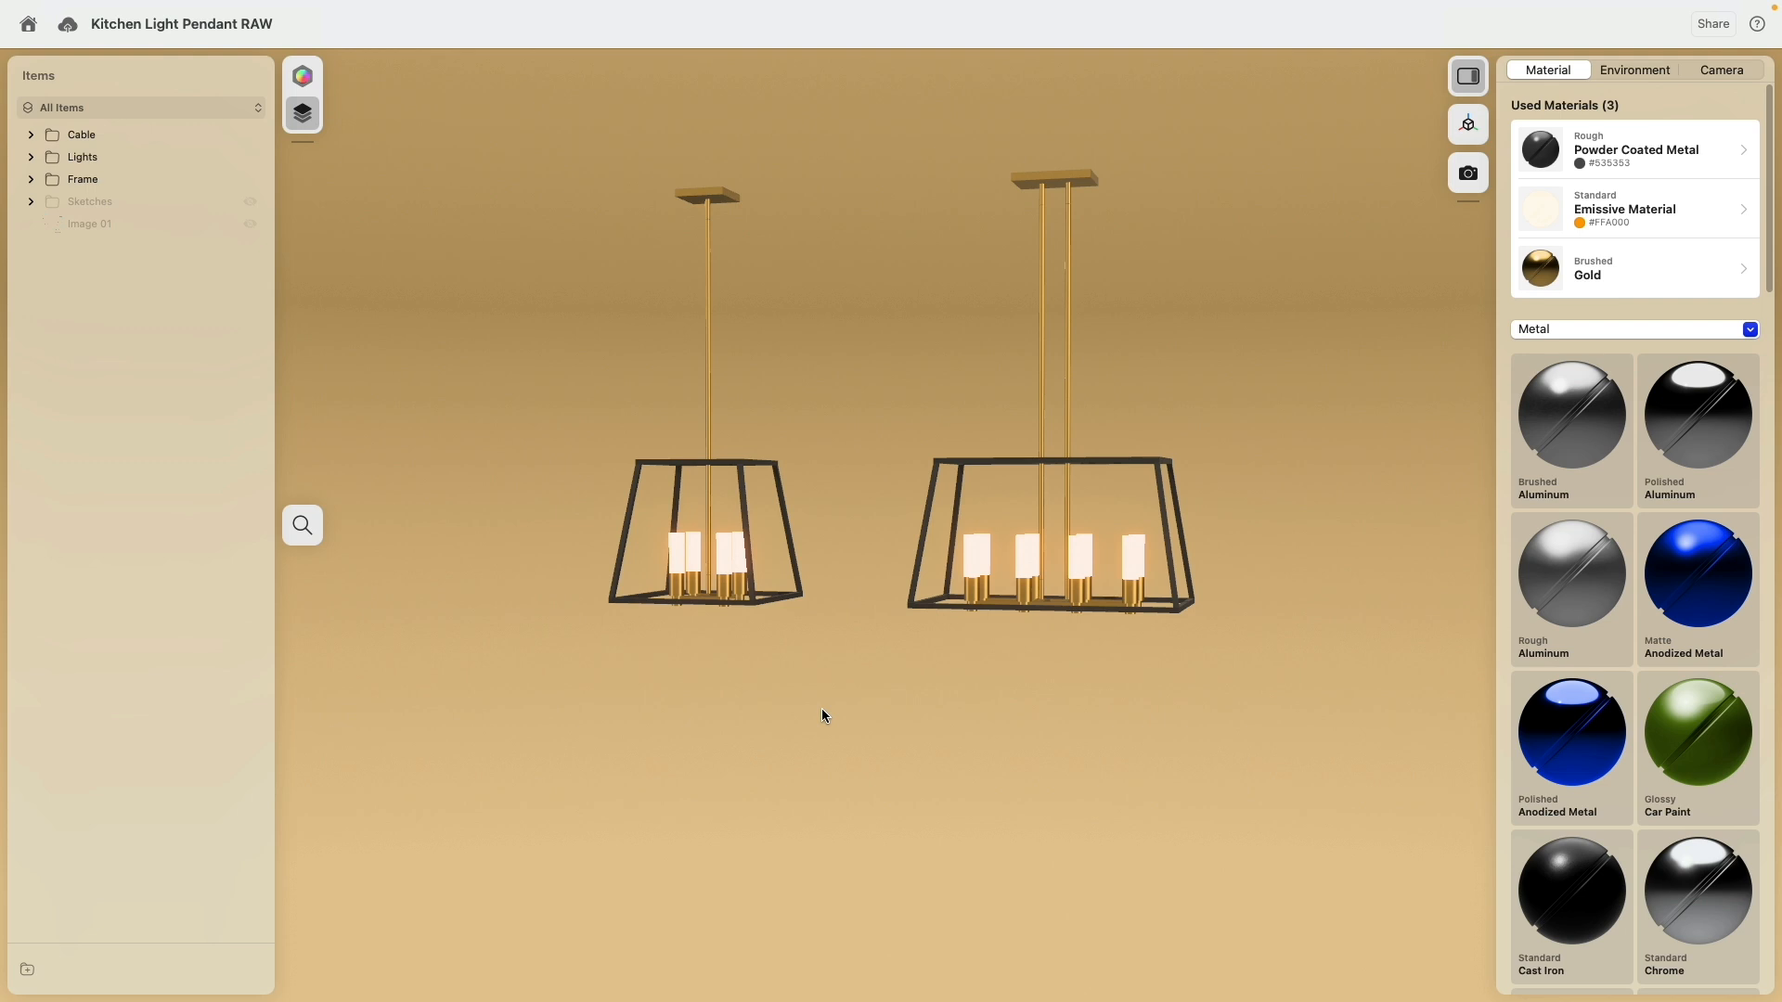
pyautogui.moveTo(921, 382); pyautogui.dragTo(945, 430, button='right')
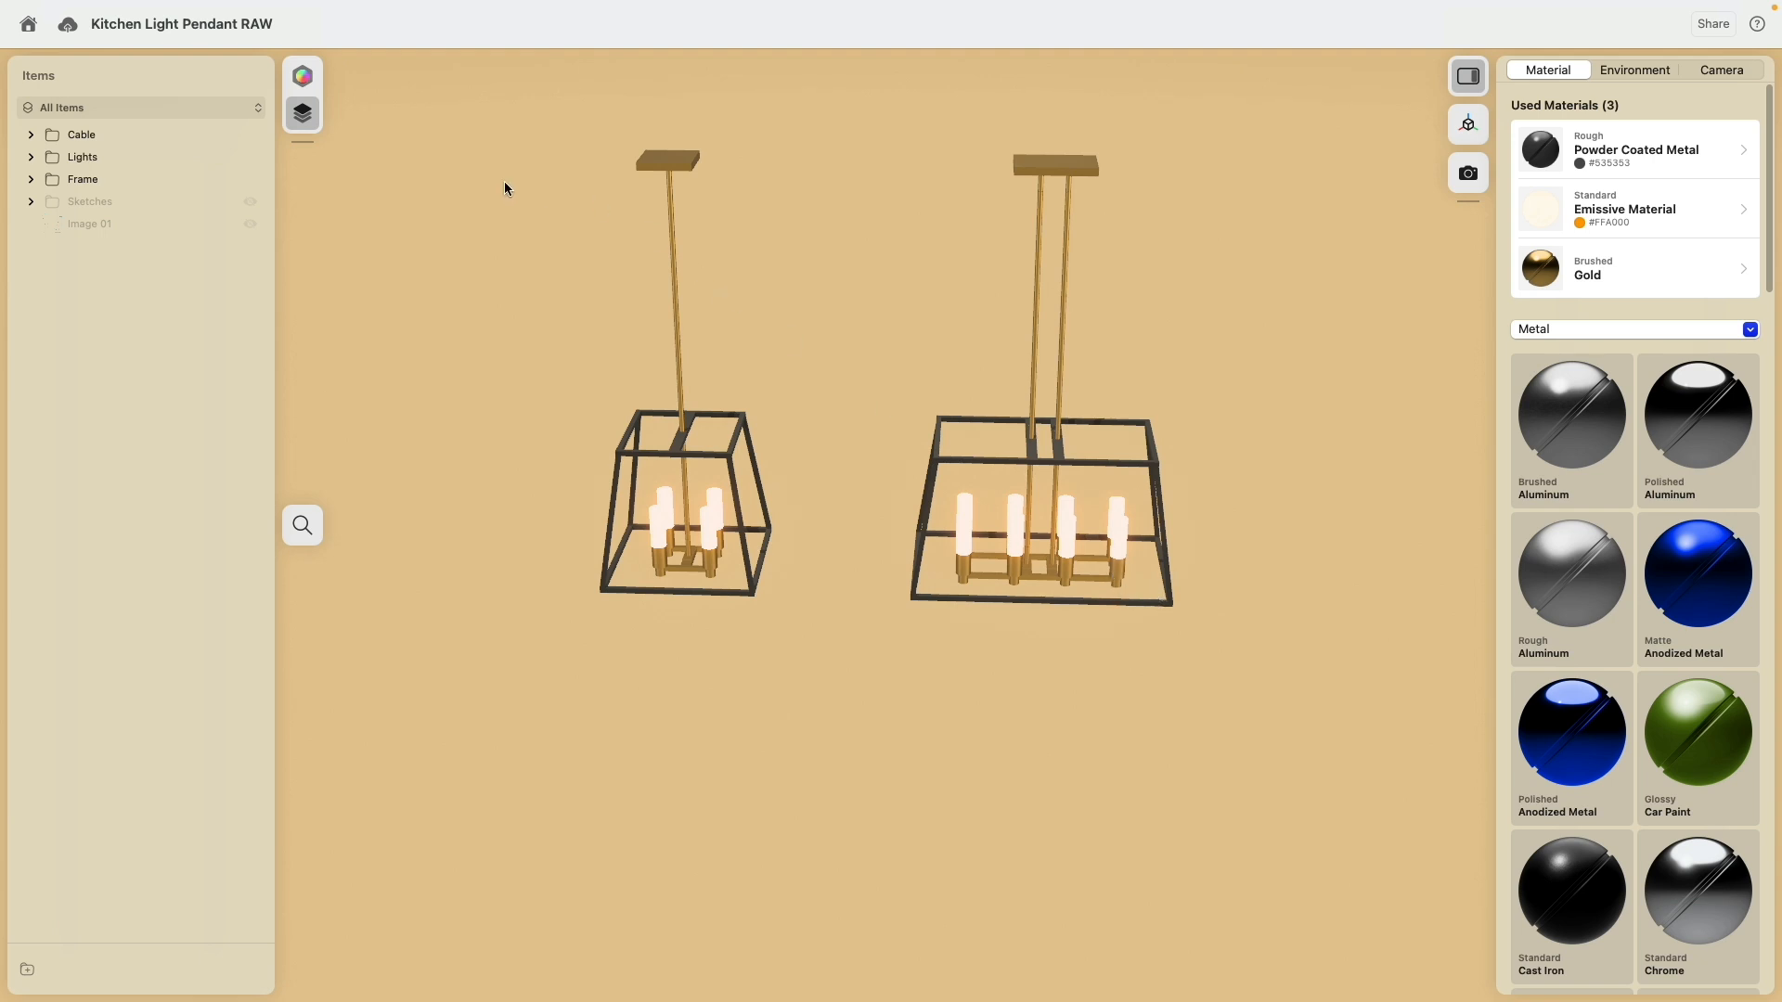
pyautogui.click(303, 75)
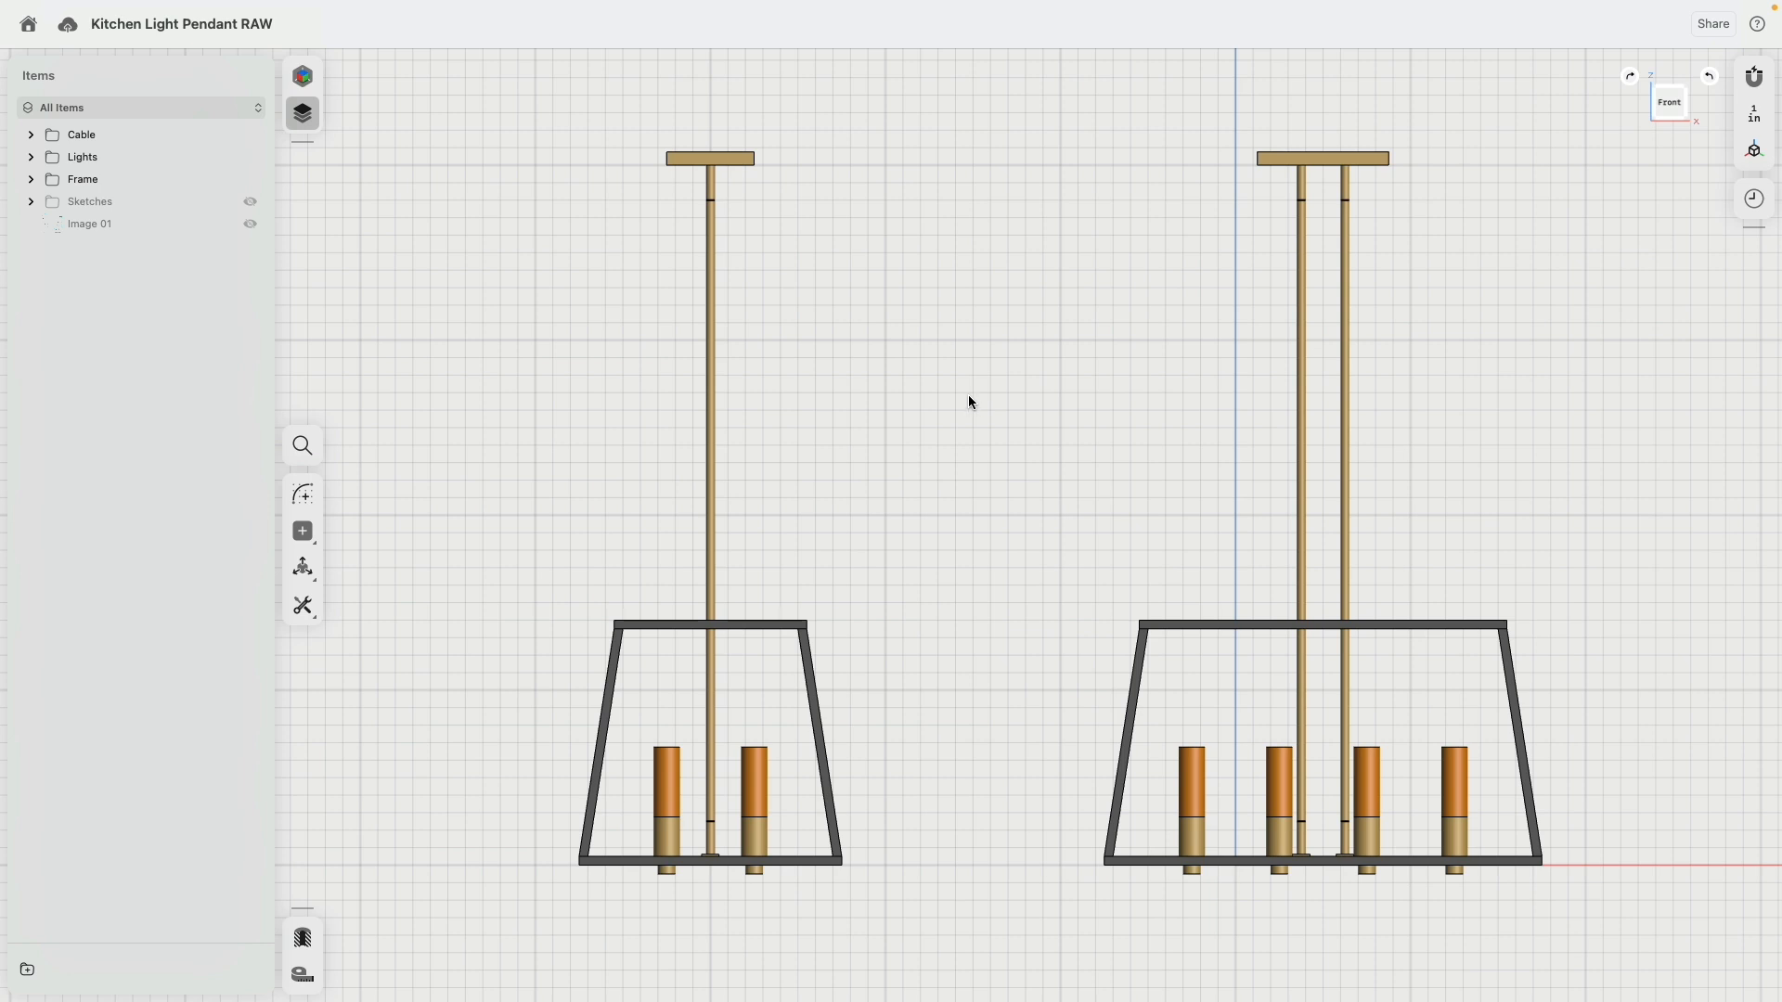
pyautogui.moveTo(445, 111); pyautogui.dragTo(938, 946)
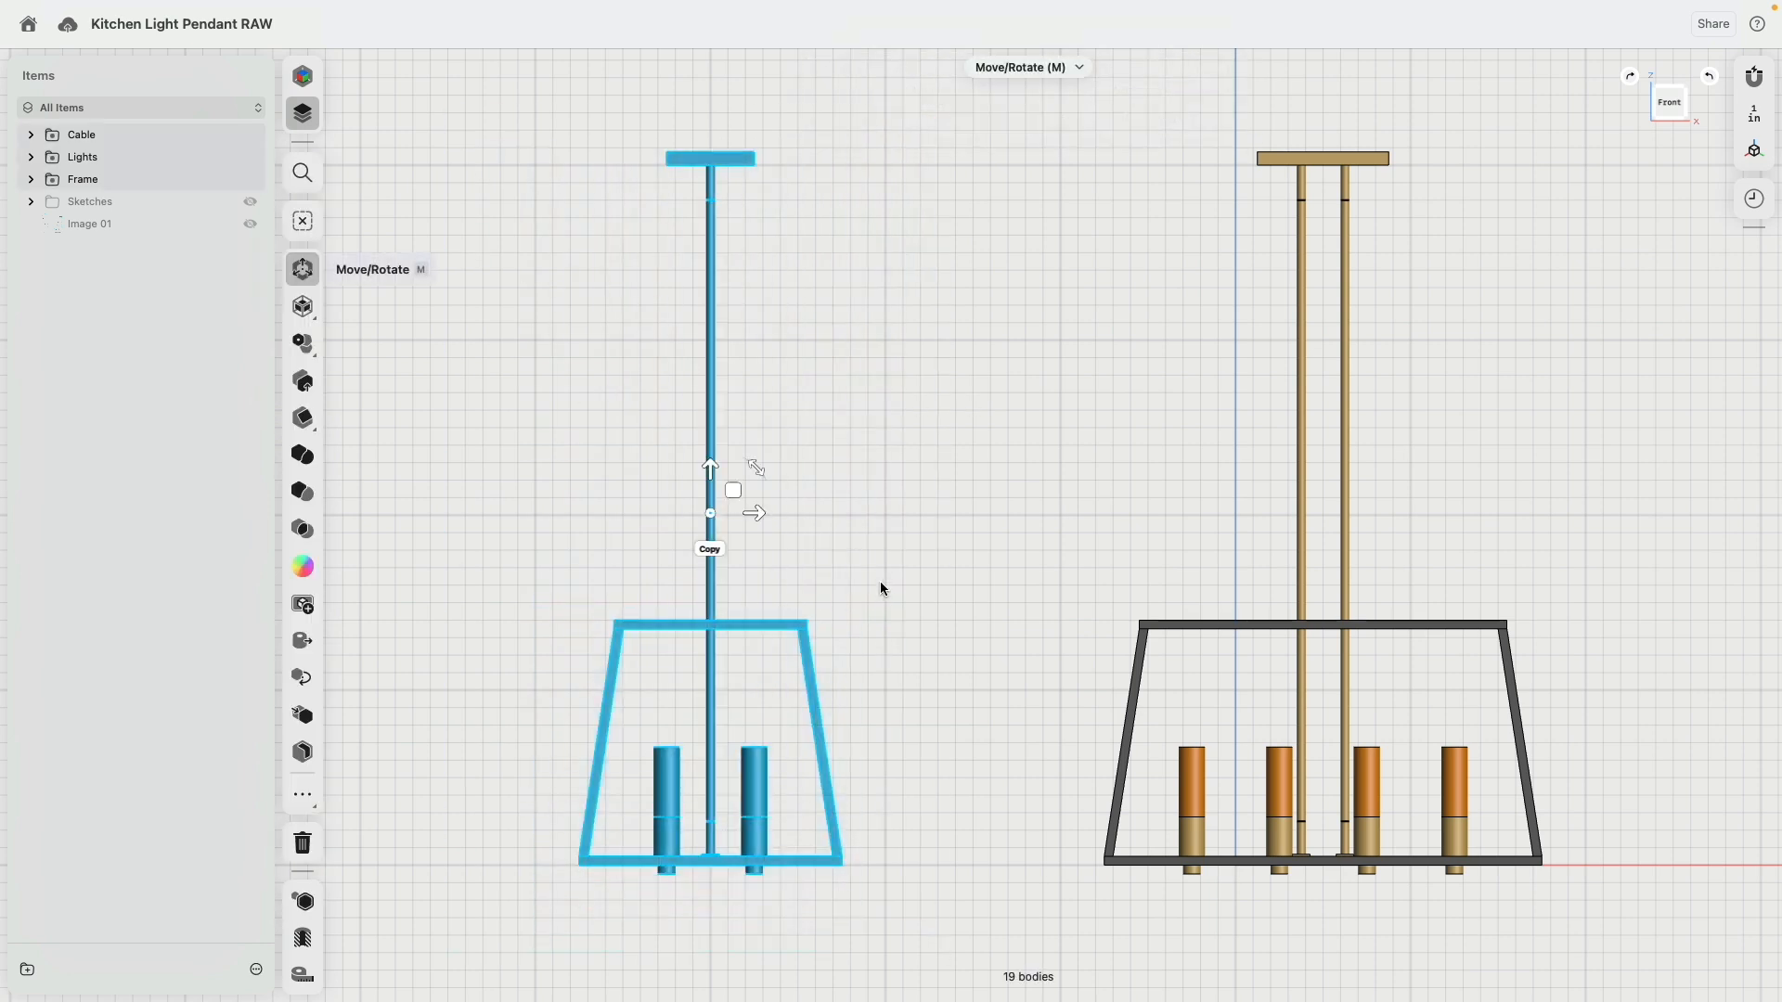
pyautogui.scroll(-3, 1055, 425)
pyautogui.hscroll(-2, 1056, 424)
pyautogui.click(953, 515)
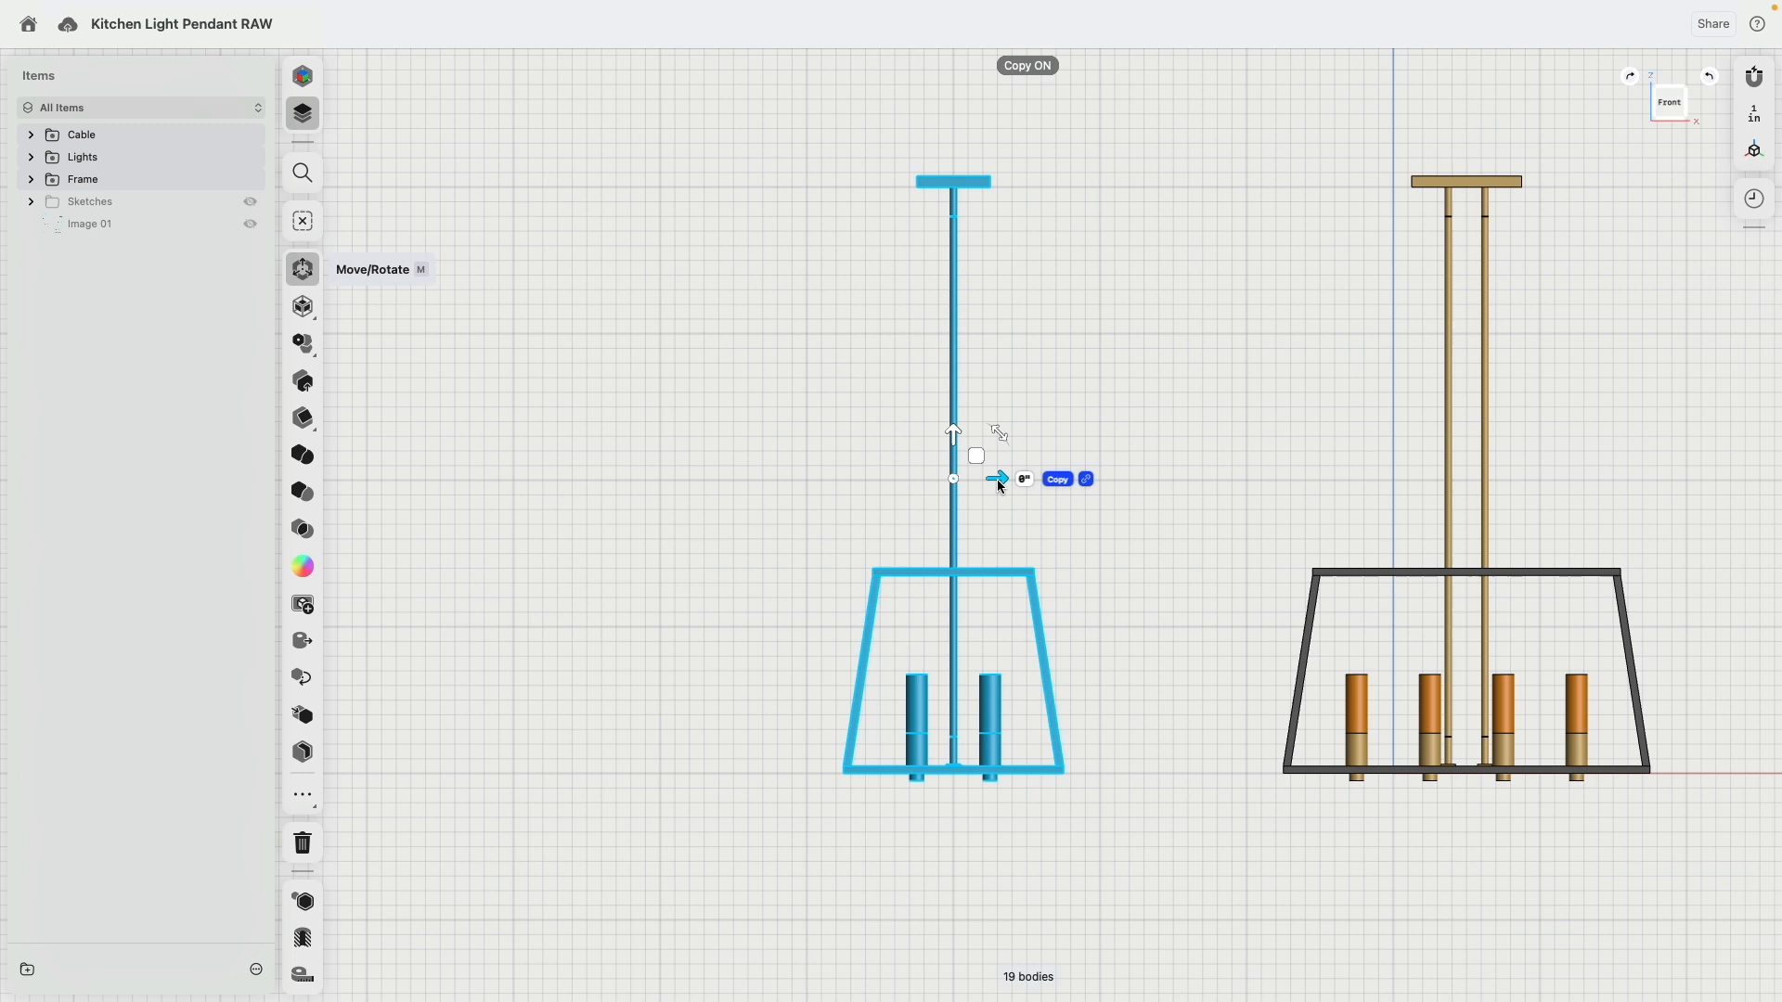
pyautogui.moveTo(997, 479); pyautogui.dragTo(703, 511)
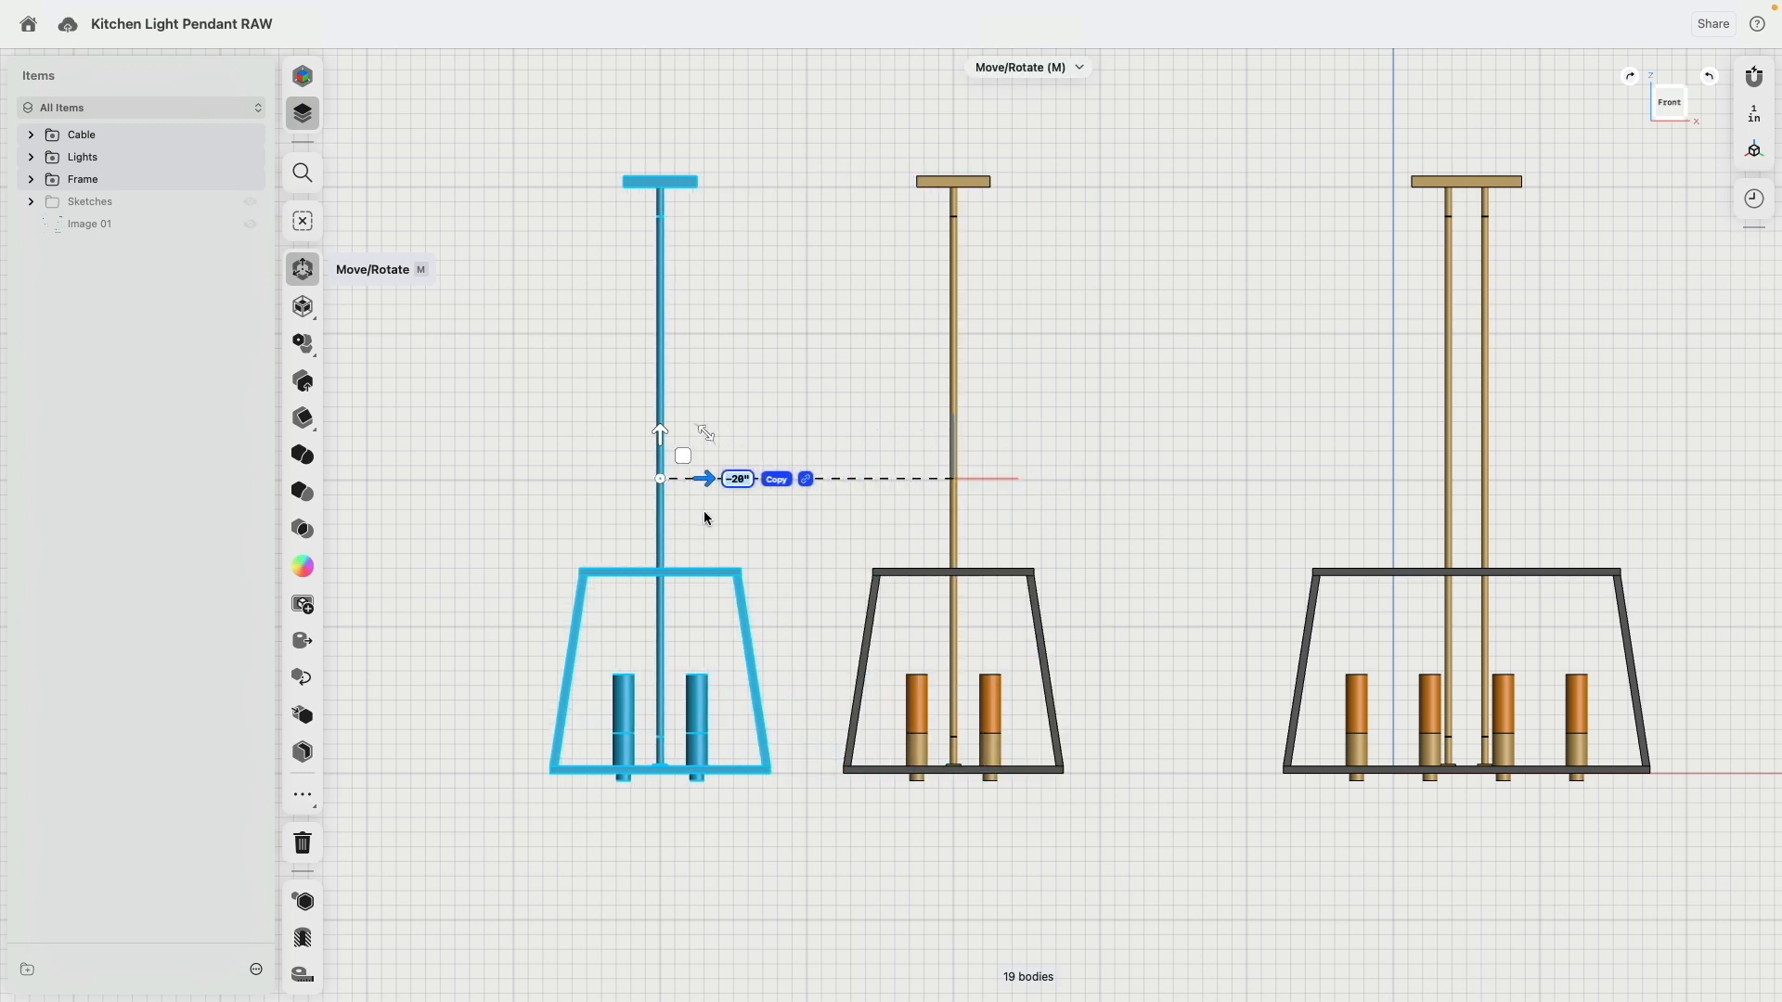
pyautogui.click(737, 531)
# Make the copied pendant's frame taller by moving only its top bar edges straight up.
pyautogui.scroll(3, 616, 544)
pyautogui.moveTo(461, 489); pyautogui.dragTo(953, 653)
pyautogui.press('Tab')
pyautogui.press('Tab')
pyautogui.press('Tab')
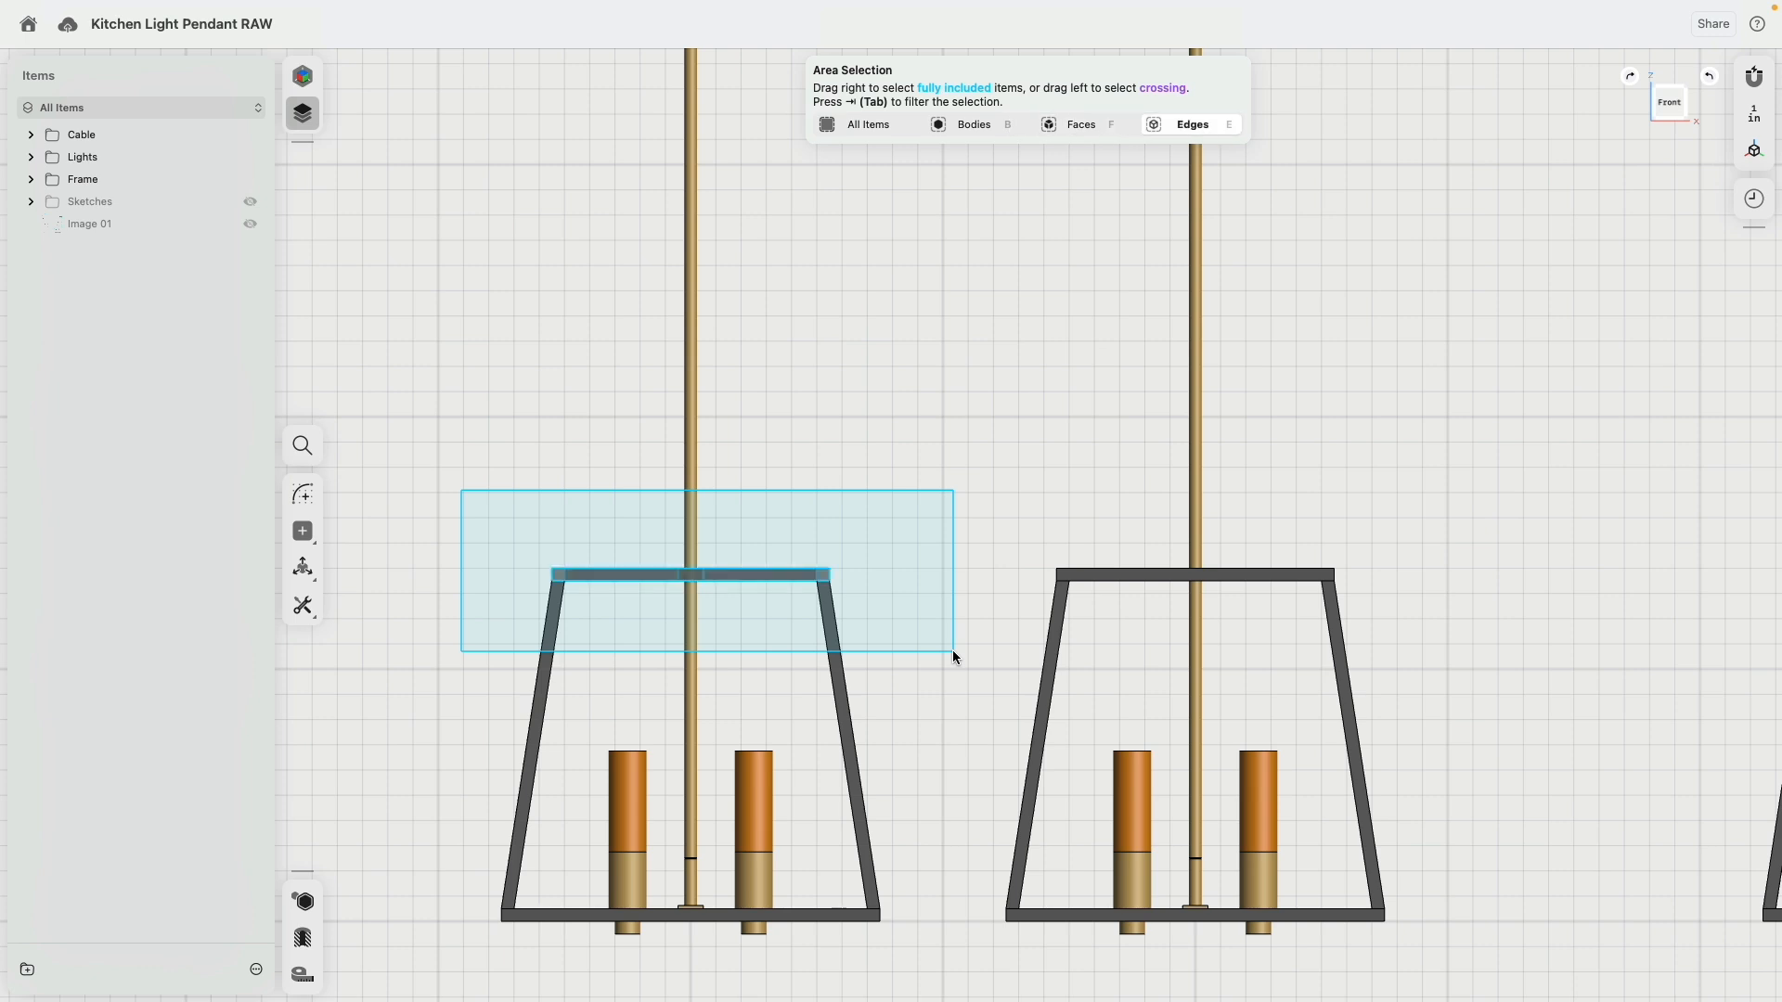
pyautogui.moveTo(952, 649); pyautogui.dragTo(953, 652)
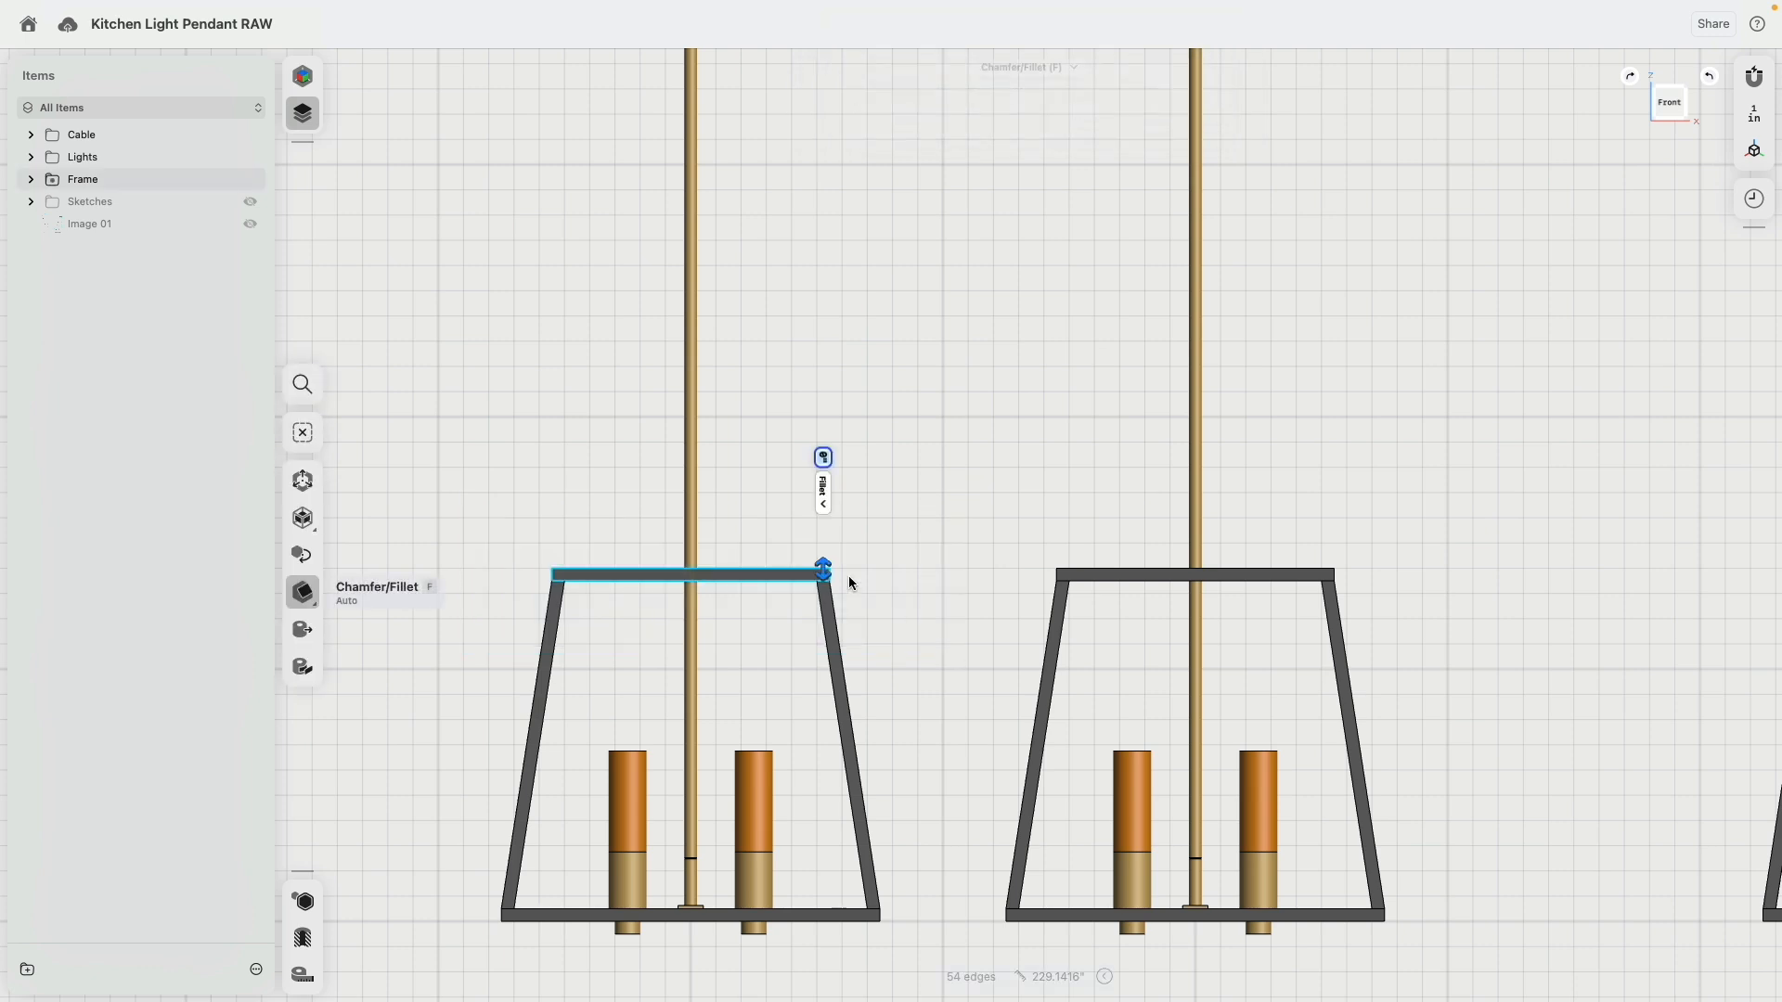
pyautogui.click(305, 482)
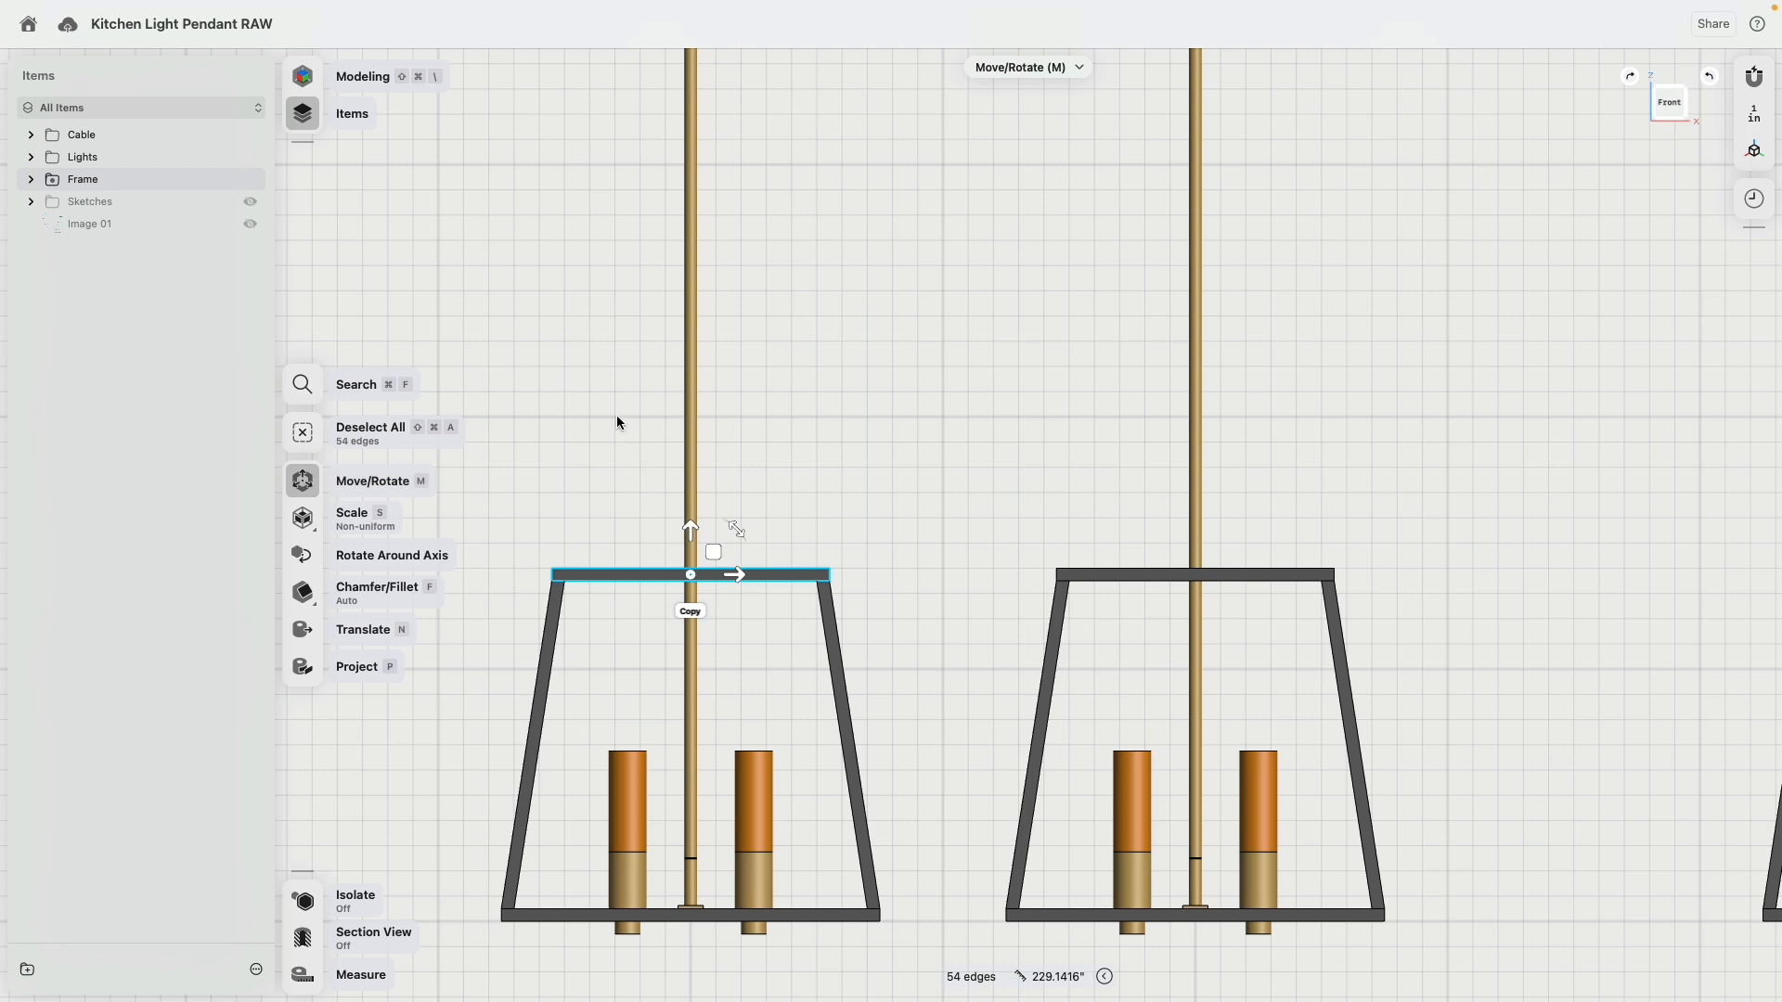
pyautogui.scroll(-2, 627, 402)
pyautogui.moveTo(711, 474); pyautogui.dragTo(749, 313)
pyautogui.click(942, 426)
pyautogui.scroll(-4, 927, 469)
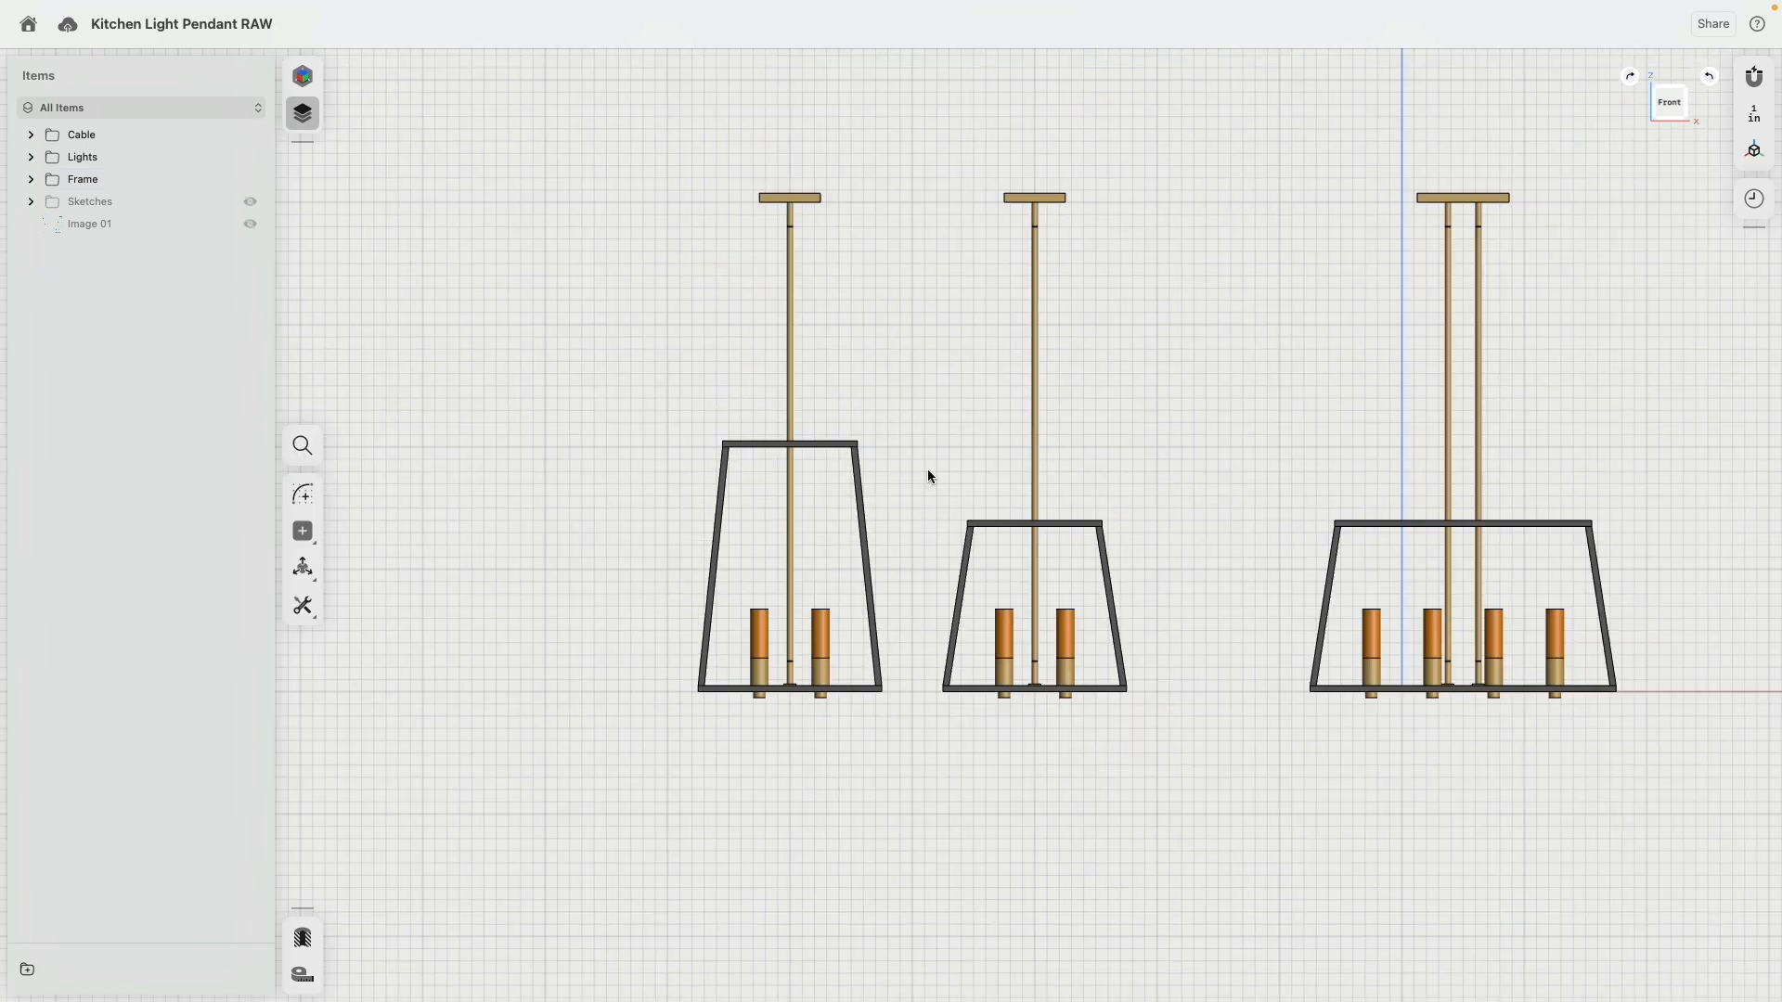
pyautogui.moveTo(927, 470); pyautogui.dragTo(950, 431, button='right')
pyautogui.scroll(3, 1097, 449)
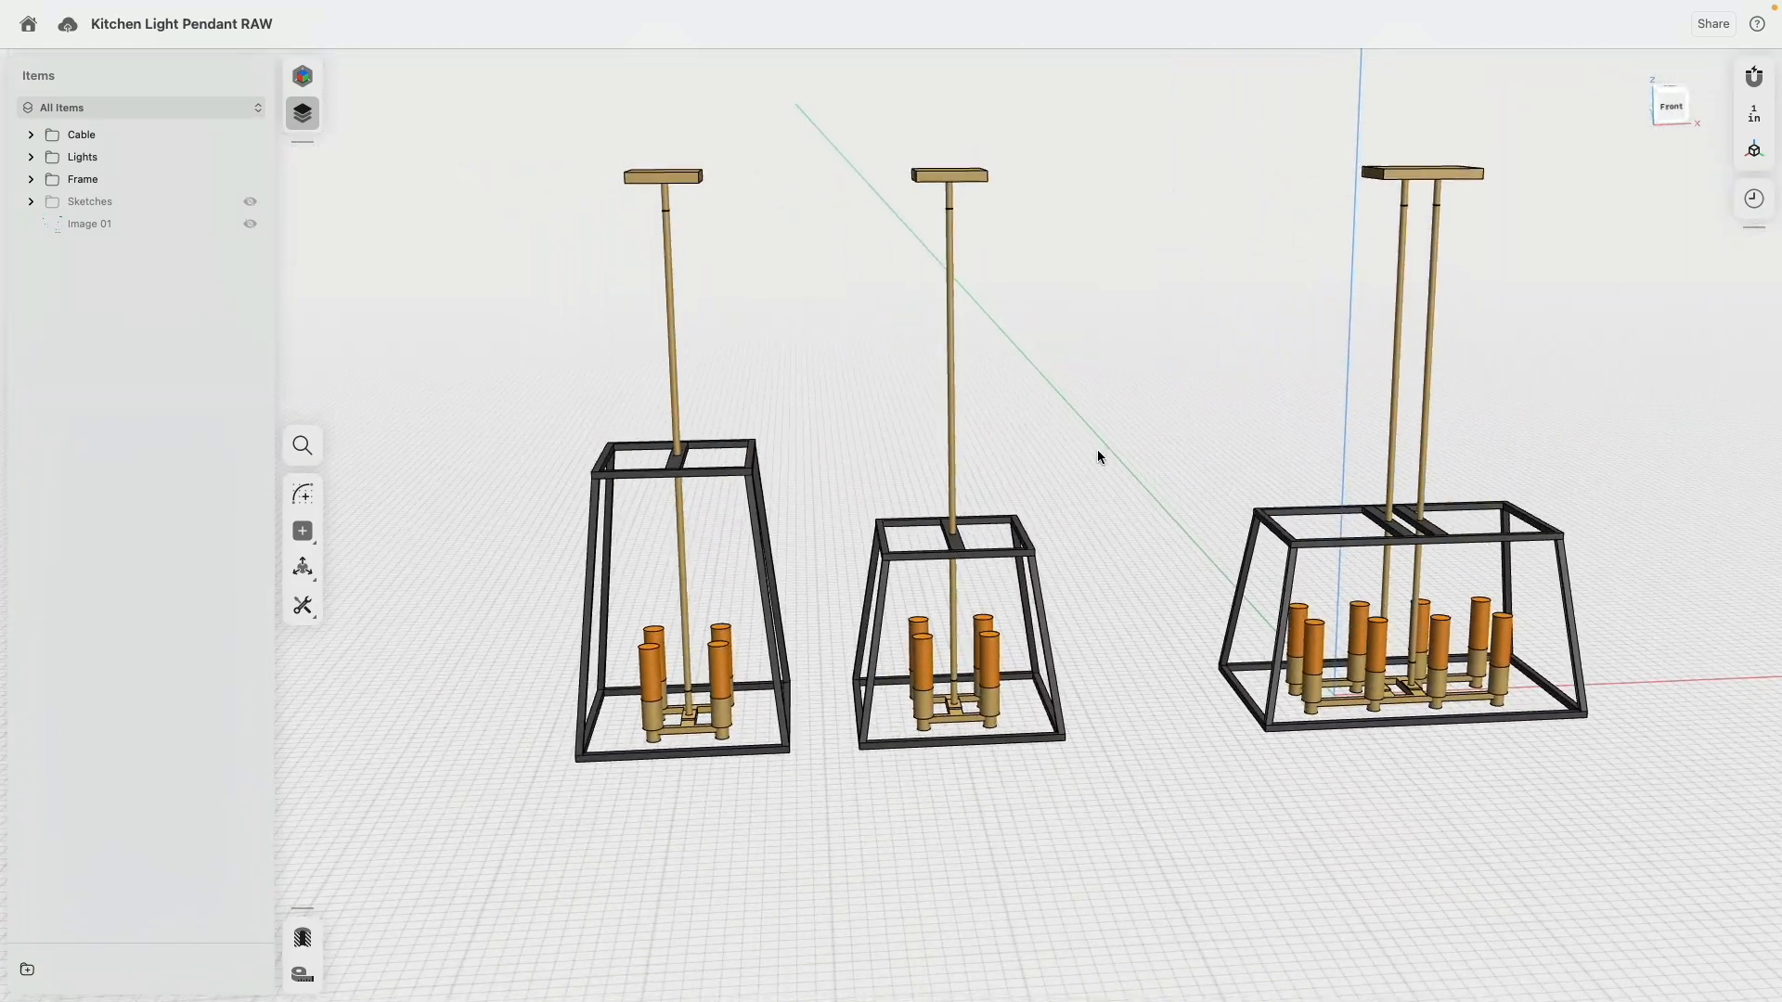